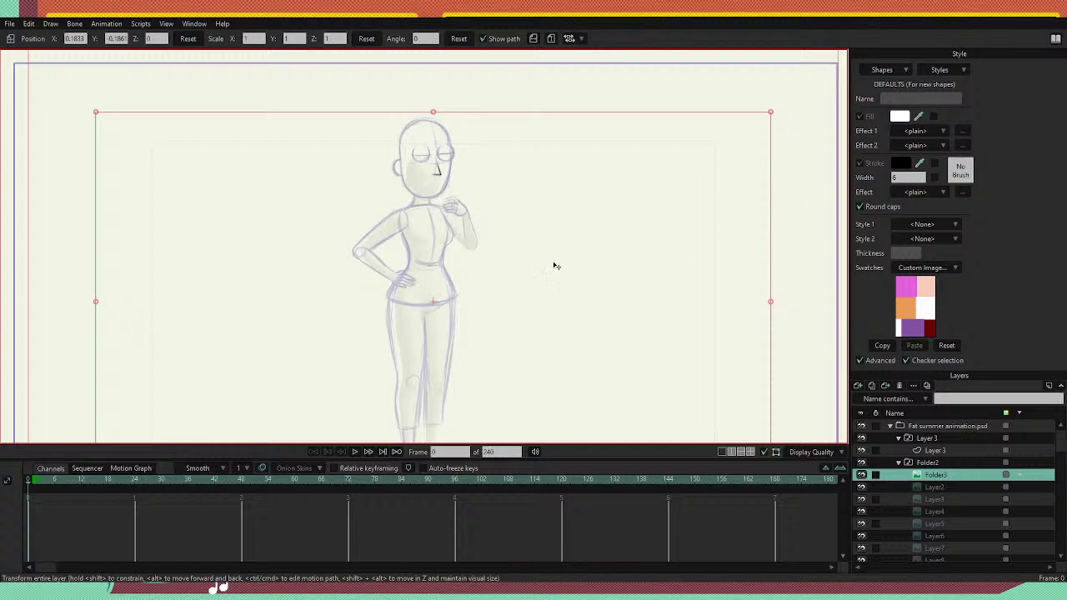
Examine the character sketch closely around the head, eyes and nose.
{"action": "key", "text": "2"}
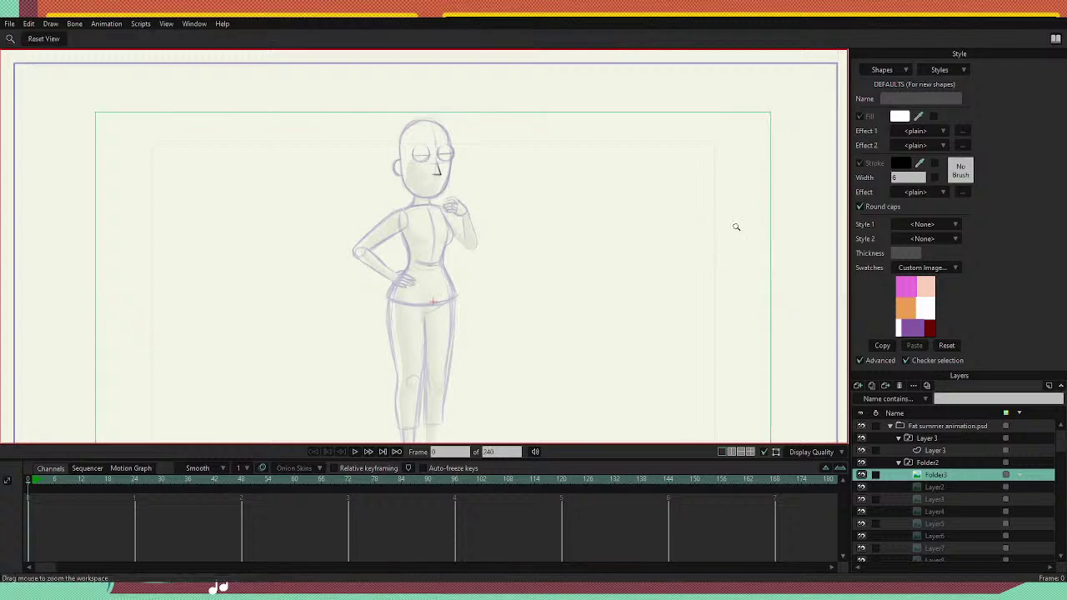
{"action": "left_click_drag", "start_coordinate": [441, 227], "coordinate": [595, 286]}
{"action": "left_click_drag", "start_coordinate": [408, 126], "coordinate": [498, 275]}
{"action": "key", "text": "space"}
{"action": "scroll", "coordinate": [538, 276], "scroll_direction": "down", "scroll_amount": 6}
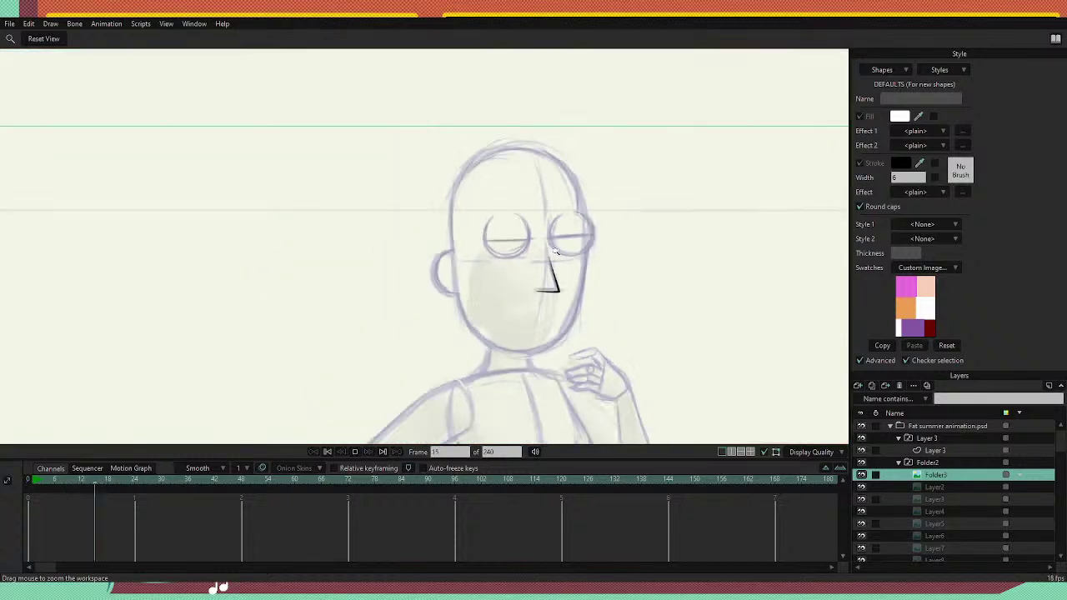
{"action": "key", "text": "space"}
{"action": "scroll", "coordinate": [553, 250], "scroll_direction": "up", "scroll_amount": 3}
{"action": "left_click_drag", "start_coordinate": [102, 484], "coordinate": [17, 490]}
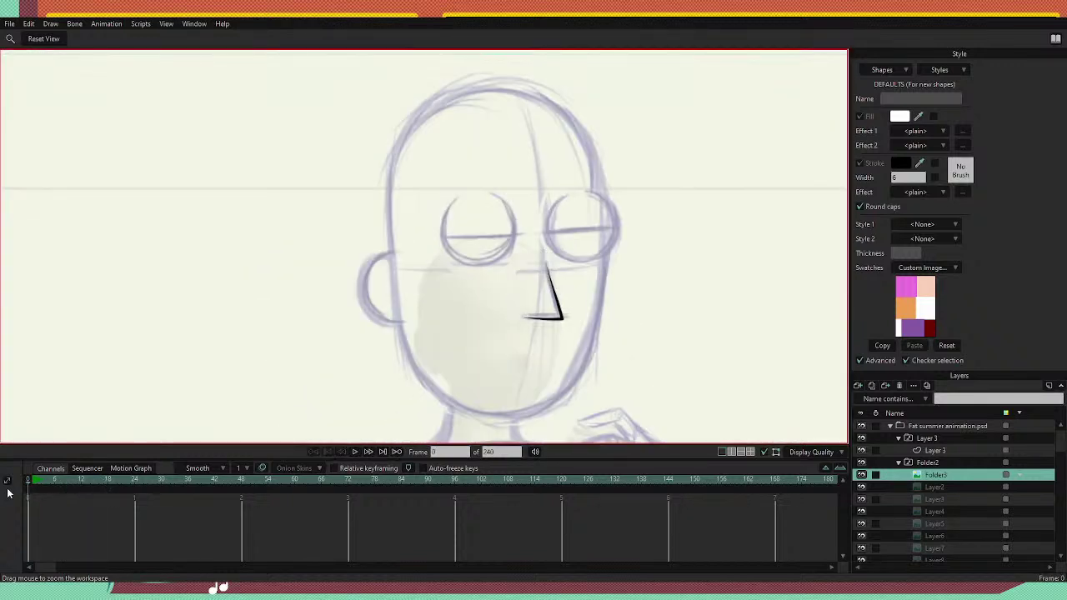
{"action": "left_click_drag", "start_coordinate": [520, 244], "coordinate": [568, 233]}
{"action": "scroll", "coordinate": [570, 230], "scroll_direction": "down", "scroll_amount": 6}
{"action": "scroll", "coordinate": [622, 223], "scroll_direction": "up", "scroll_amount": 3}
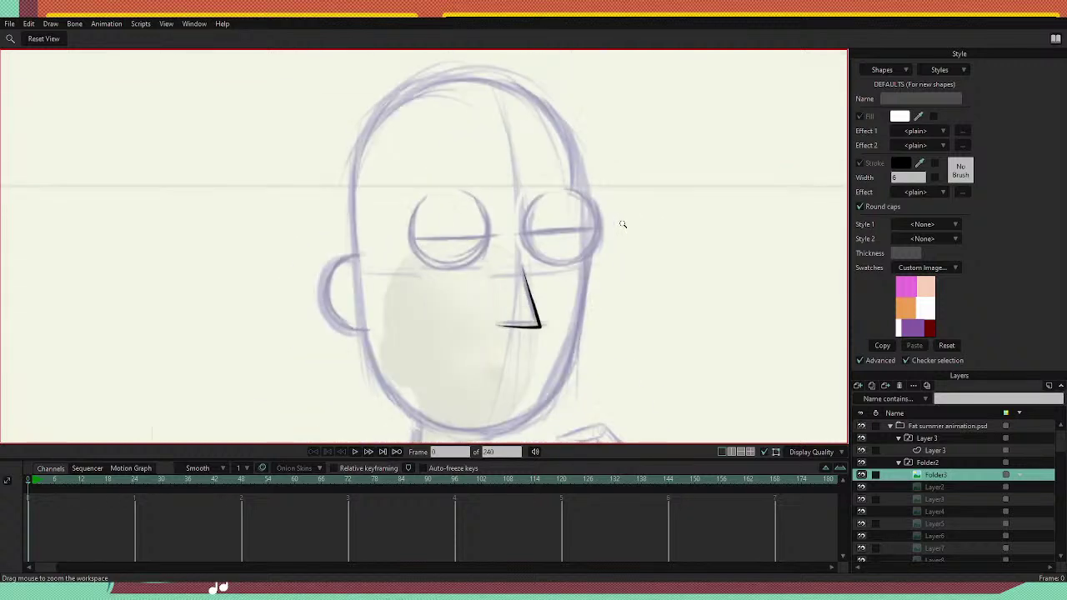
On the vector layer holding the nose, draw a stroke-only circle without fill over the sketched left-hand eye.
{"action": "left_click", "coordinate": [934, 451]}
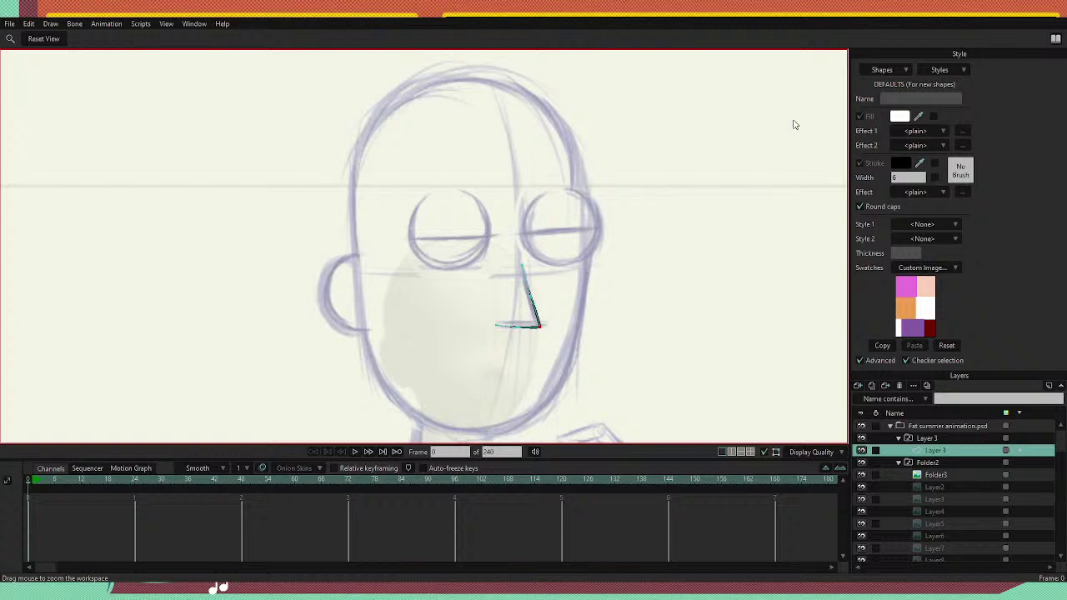
{"action": "key", "text": "s"}
{"action": "left_click", "coordinate": [134, 39]}
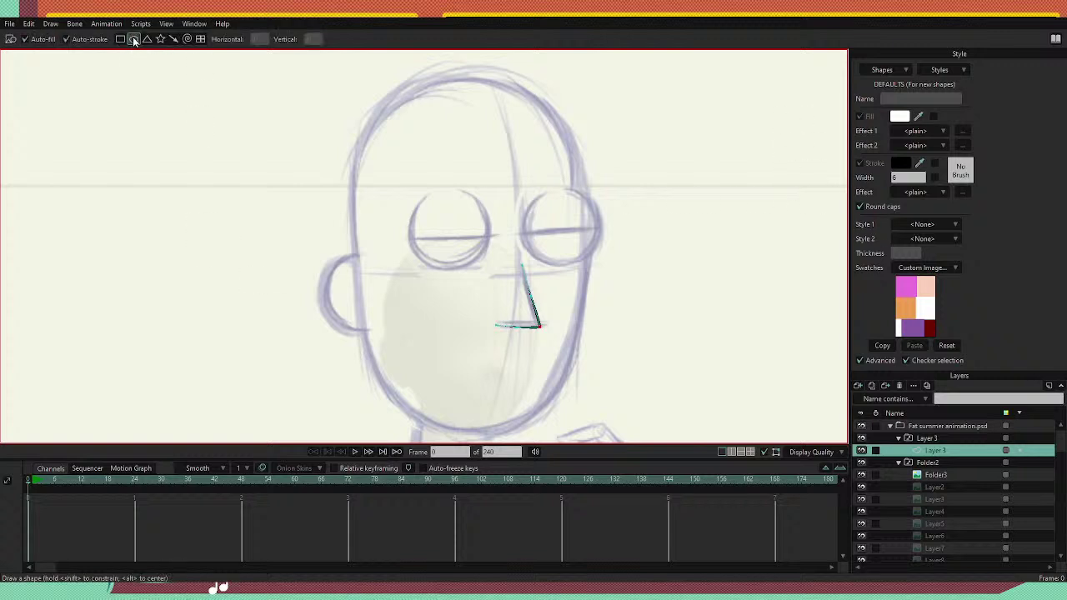
{"action": "left_click_drag", "start_coordinate": [409, 193], "coordinate": [489, 274]}
{"action": "key", "text": "ctrl+z"}
{"action": "left_click", "coordinate": [27, 39]}
{"action": "left_click_drag", "start_coordinate": [409, 186], "coordinate": [490, 283]}
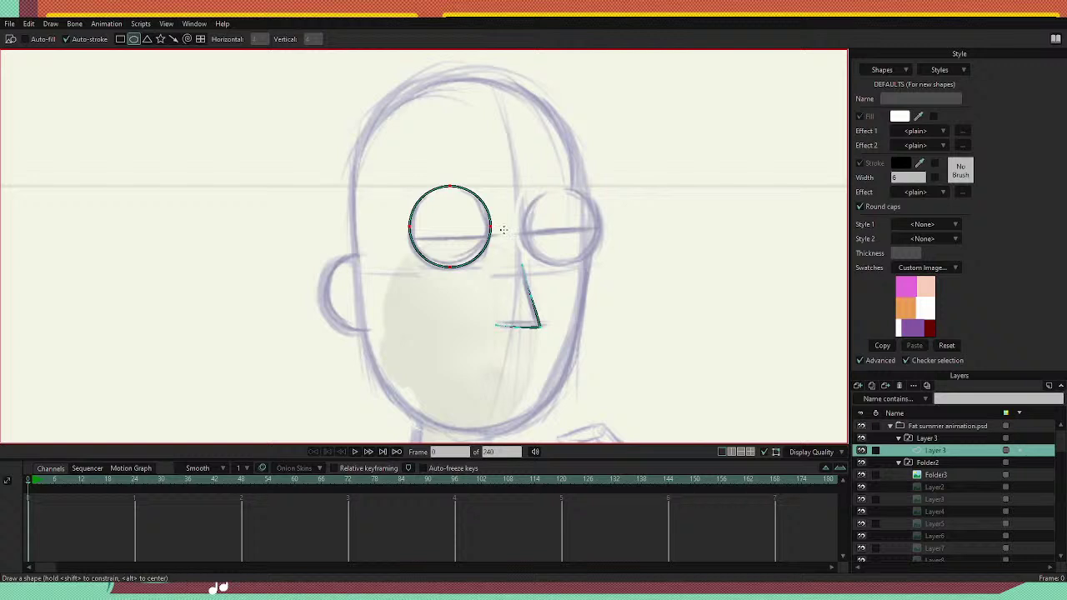
Draw a second, slightly smaller unfilled circle over the sketched right-hand eye.
{"action": "scroll", "coordinate": [505, 221], "scroll_direction": "up", "scroll_amount": 3}
{"action": "scroll", "coordinate": [505, 221], "scroll_direction": "down", "scroll_amount": 4}
{"action": "scroll", "coordinate": [568, 187], "scroll_direction": "up", "scroll_amount": 1}
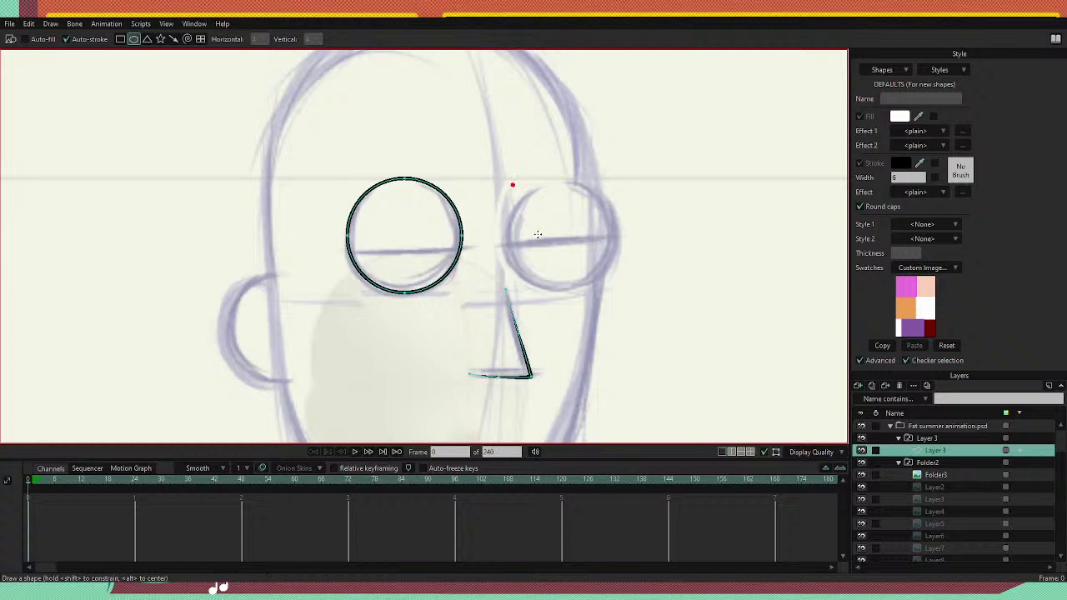
{"action": "left_click_drag", "start_coordinate": [505, 185], "coordinate": [608, 299]}
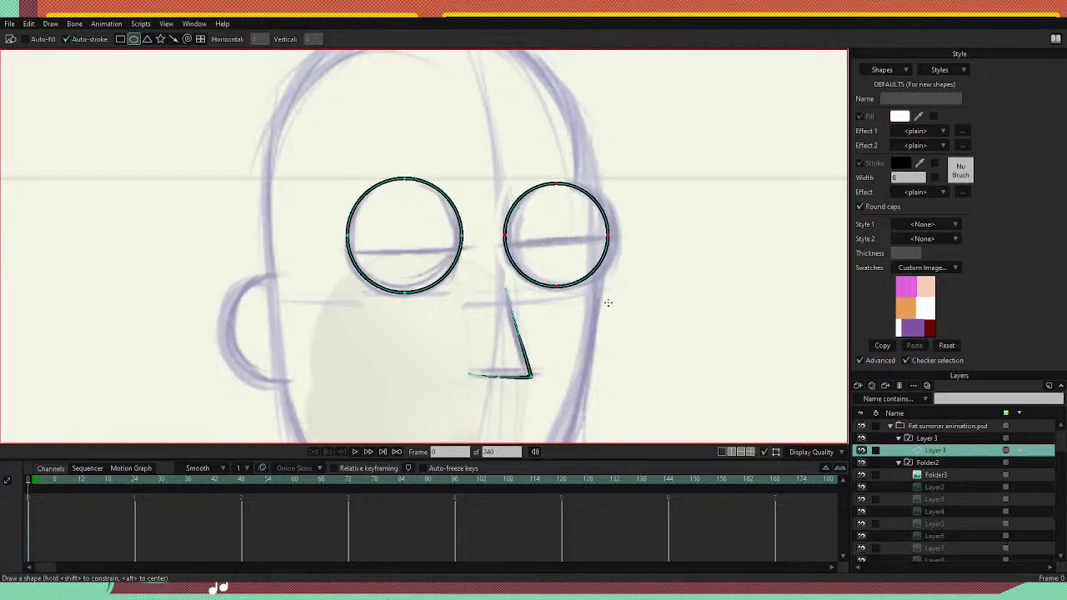
Nudge the two eye circles slightly so they line up with the sketched eyes.
{"action": "left_click", "coordinate": [788, 107]}
{"action": "left_click_drag", "start_coordinate": [553, 239], "coordinate": [558, 241]}
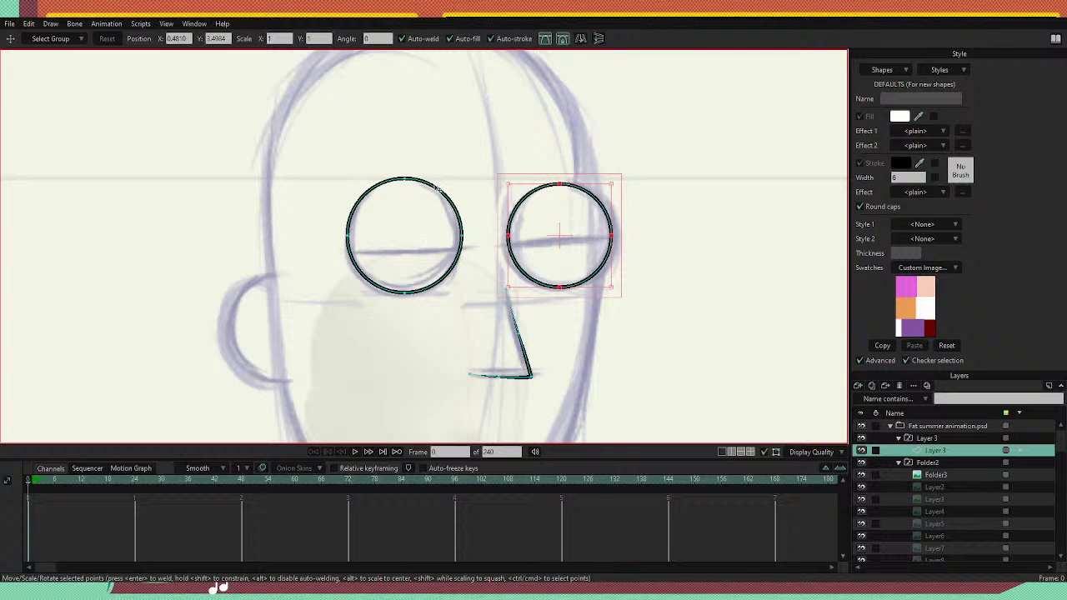
{"action": "left_click", "coordinate": [434, 207]}
{"action": "left_click_drag", "start_coordinate": [425, 217], "coordinate": [426, 218]}
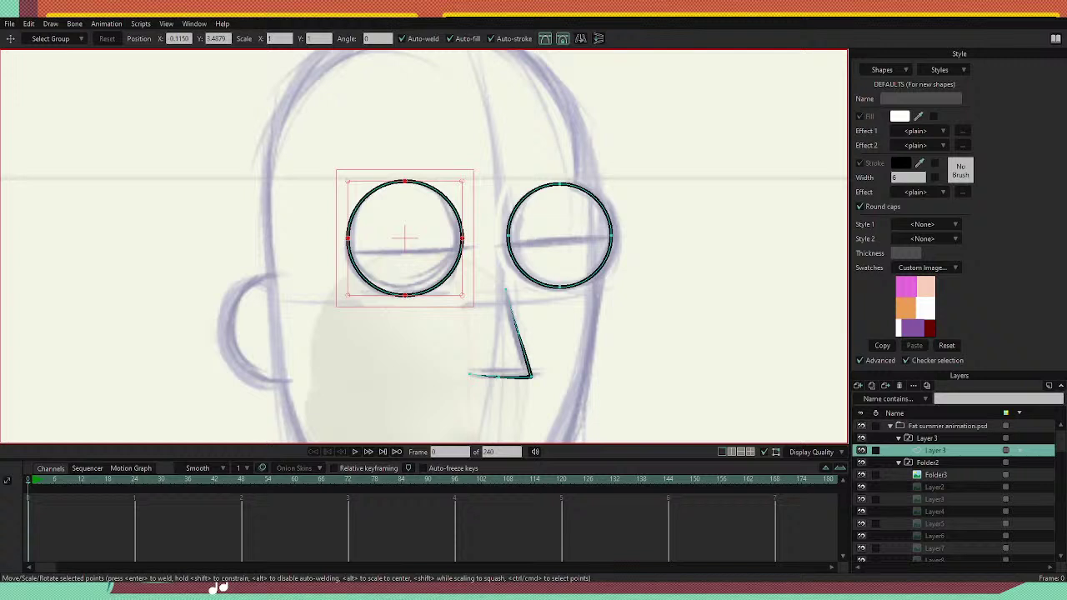
Lasso the points of both eye circles and separate them from the nose onto their own vector layer.
{"action": "scroll", "coordinate": [600, 213], "scroll_direction": "down", "scroll_amount": 6}
{"action": "scroll", "coordinate": [600, 214], "scroll_direction": "up", "scroll_amount": 7}
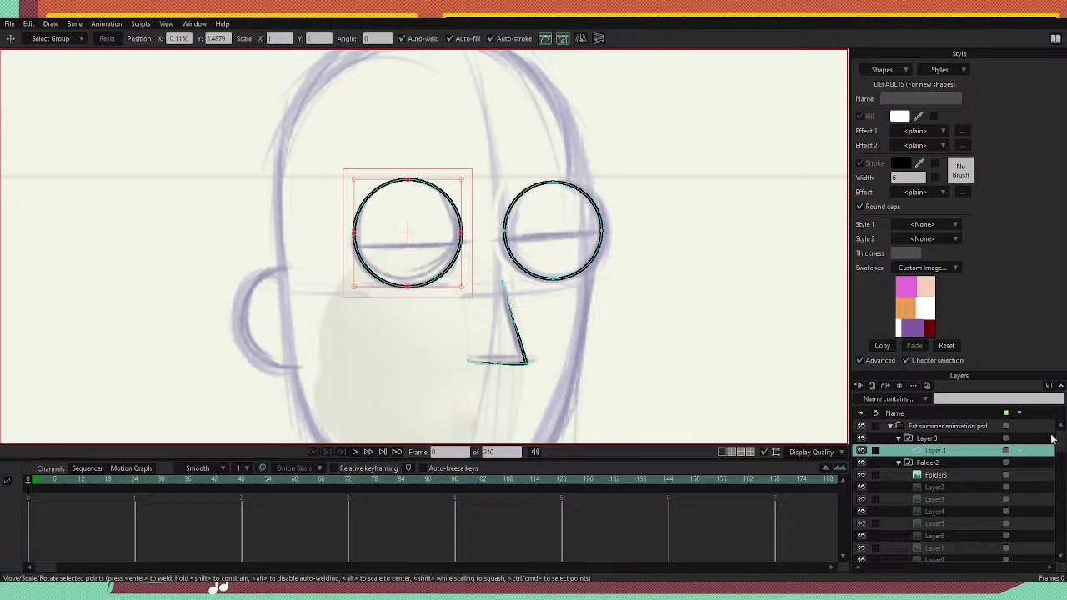
{"action": "scroll", "coordinate": [381, 309], "scroll_direction": "down", "scroll_amount": 4}
{"action": "scroll", "coordinate": [538, 203], "scroll_direction": "up", "scroll_amount": 3}
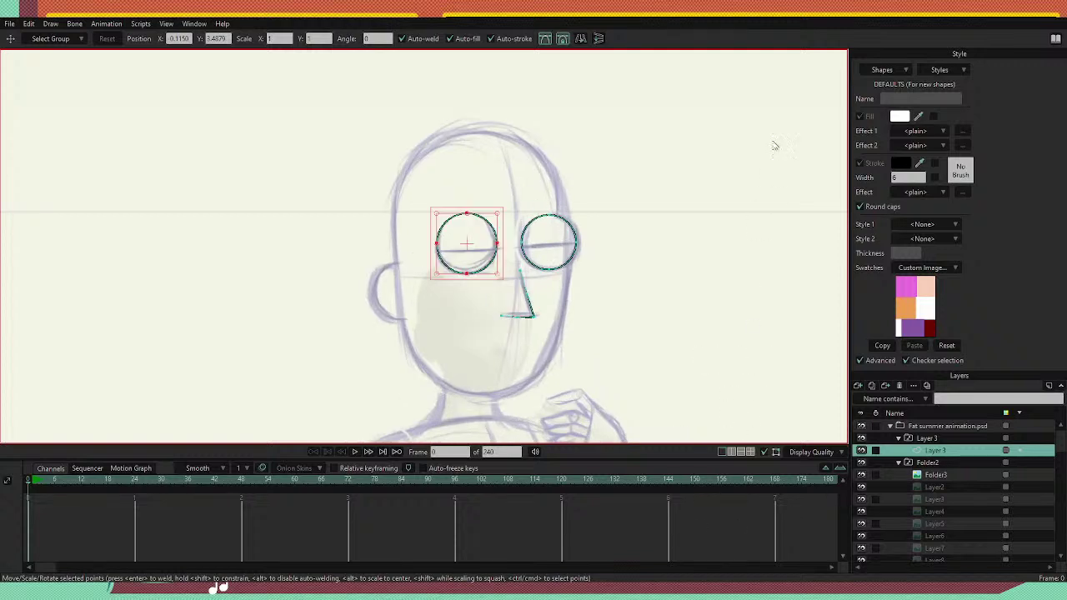
{"action": "key", "text": "g"}
{"action": "left_click_drag", "start_coordinate": [413, 190], "coordinate": [447, 241]}
{"action": "mouse_move", "coordinate": [483, 201]}
{"action": "left_mouse_down"}
{"action": "mouse_move", "coordinate": [405, 241]}
{"action": "mouse_move", "coordinate": [441, 294]}
{"action": "mouse_move", "coordinate": [557, 271]}
{"action": "left_mouse_up"}
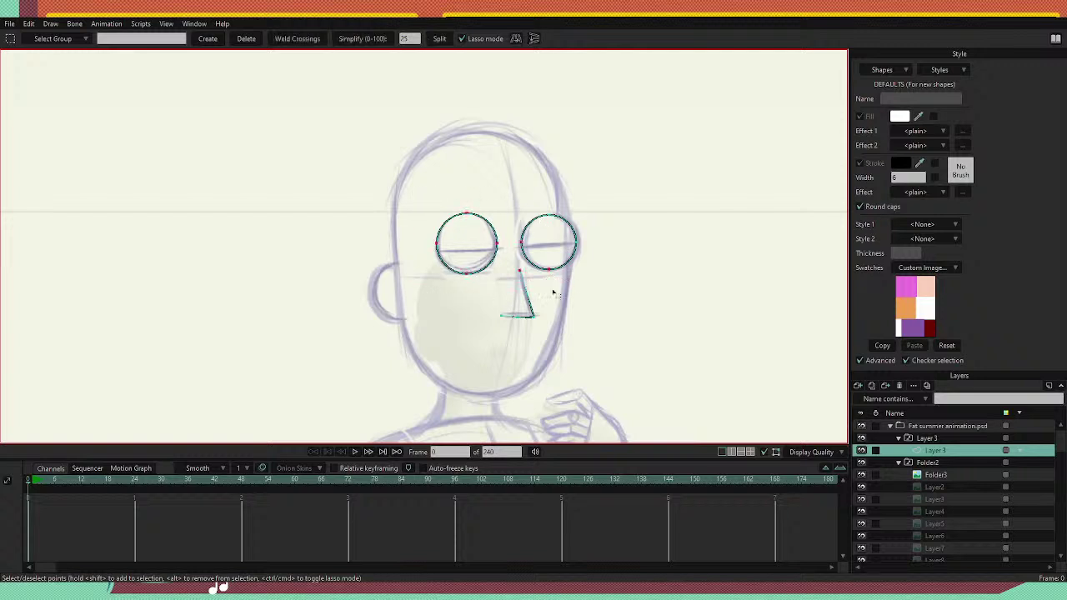
{"action": "key", "text": "ctrl+z"}
{"action": "left_click", "coordinate": [579, 210]}
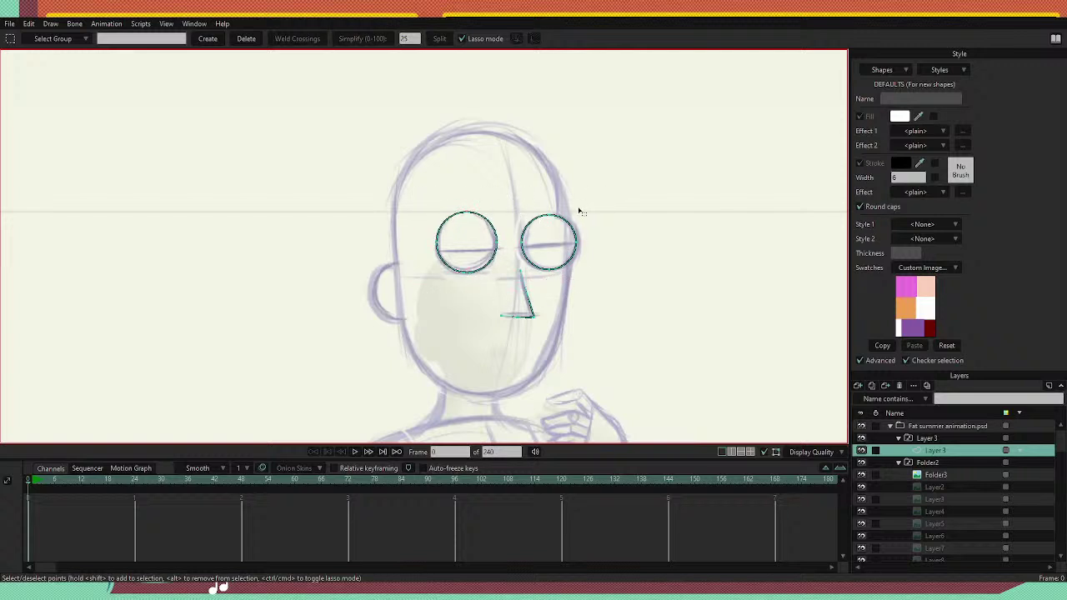
{"action": "mouse_move", "coordinate": [581, 211]}
{"action": "left_mouse_down"}
{"action": "mouse_move", "coordinate": [512, 213]}
{"action": "mouse_move", "coordinate": [509, 248]}
{"action": "mouse_move", "coordinate": [535, 276]}
{"action": "mouse_move", "coordinate": [619, 270]}
{"action": "mouse_move", "coordinate": [564, 158]}
{"action": "mouse_move", "coordinate": [513, 155]}
{"action": "mouse_move", "coordinate": [454, 191]}
{"action": "mouse_move", "coordinate": [409, 284]}
{"action": "mouse_move", "coordinate": [481, 294]}
{"action": "mouse_move", "coordinate": [516, 250]}
{"action": "mouse_move", "coordinate": [489, 188]}
{"action": "left_mouse_up"}
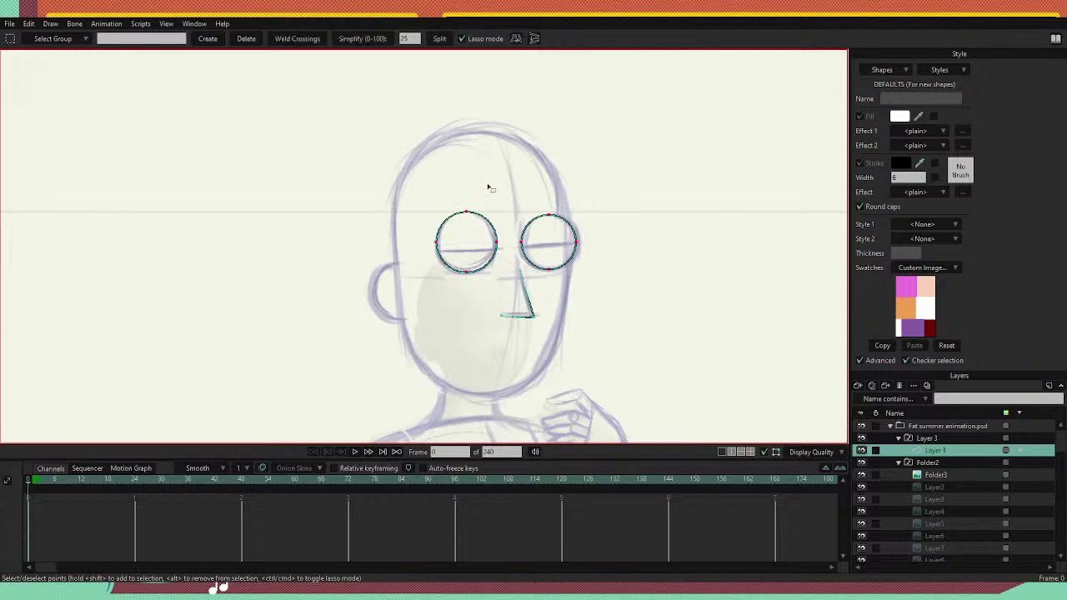
{"action": "left_click", "coordinate": [897, 397]}
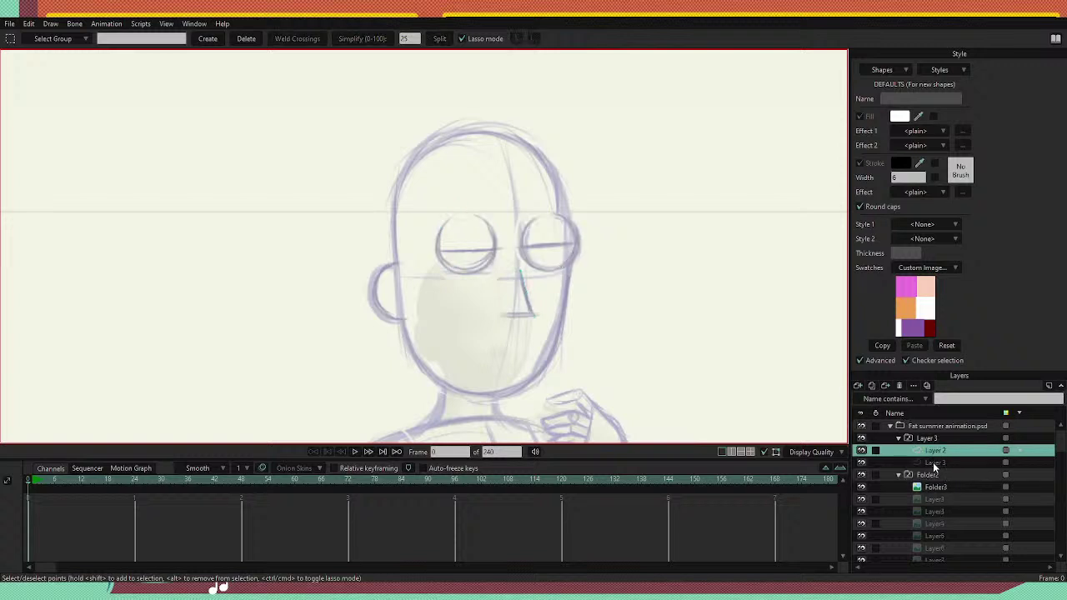
Select the eye layer and the nose layer together and group them into one group layer.
{"action": "key", "text": "t"}
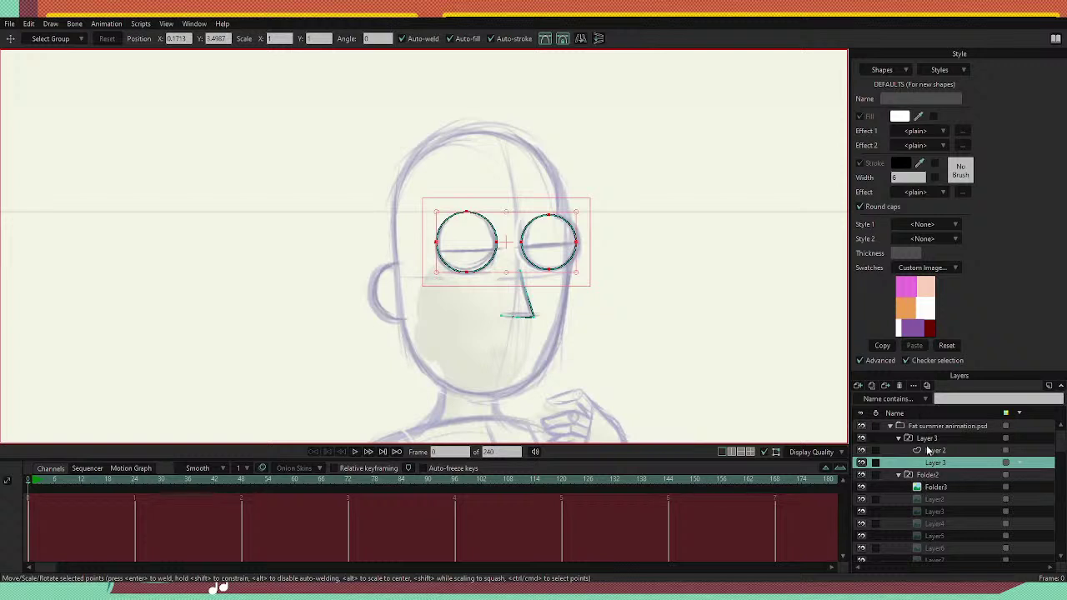
{"action": "left_click", "coordinate": [934, 451]}
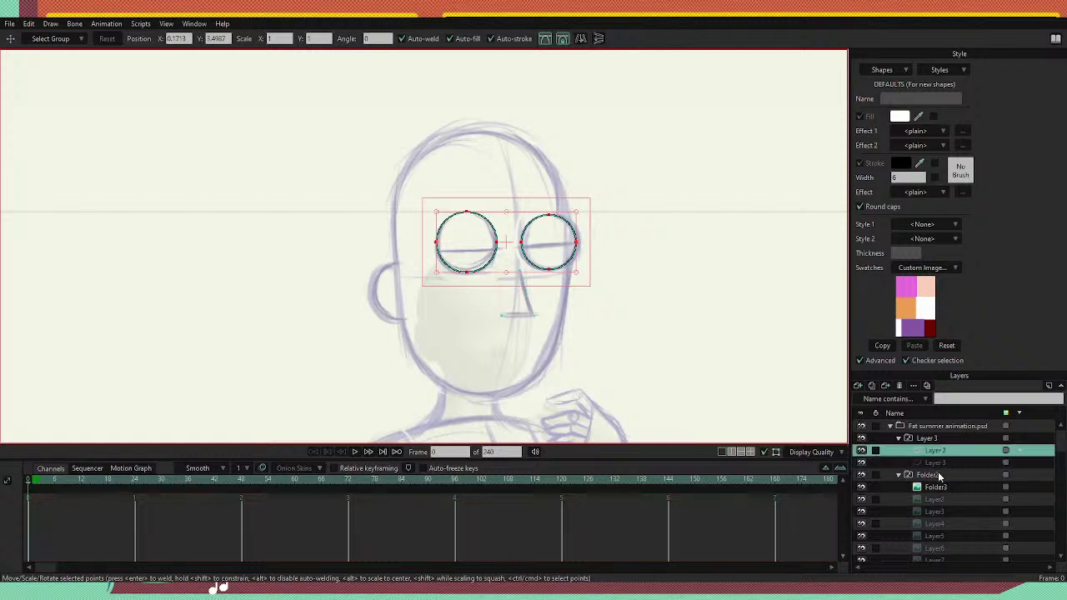
{"action": "left_click", "coordinate": [935, 465], "text": "shift"}
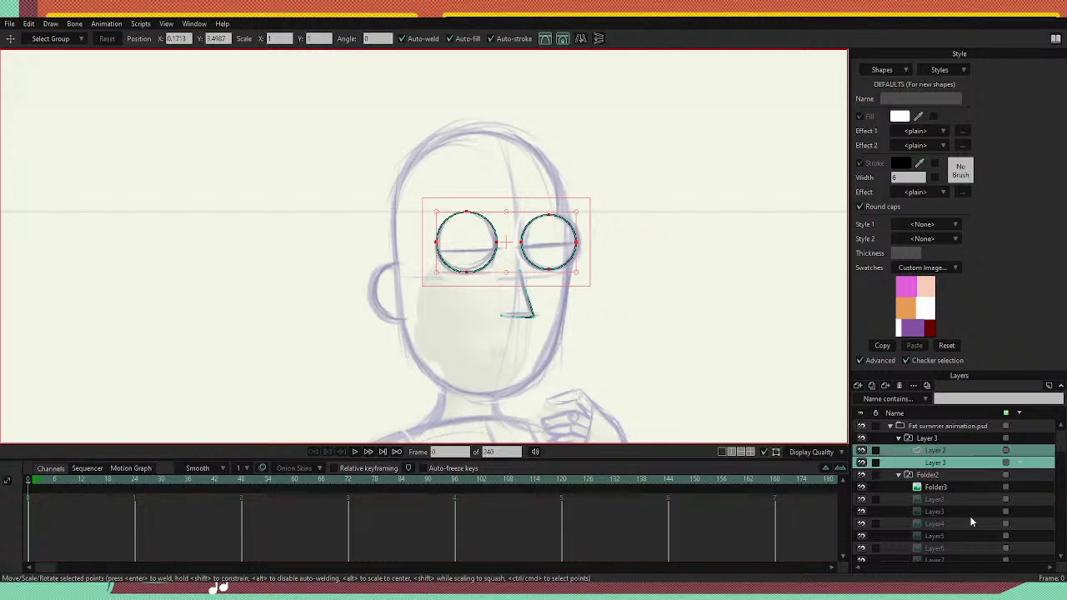
{"action": "key", "text": "ctrl+g"}
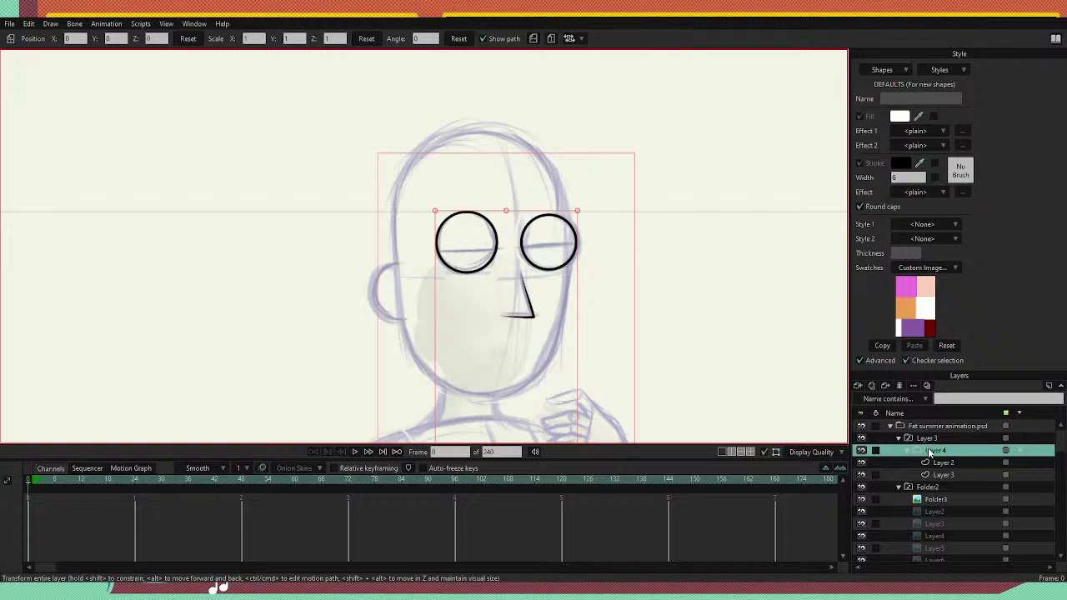
Toggle the visibility of Layer 2 and Layer 3 to check which artwork each one holds.
{"action": "left_click", "coordinate": [924, 463]}
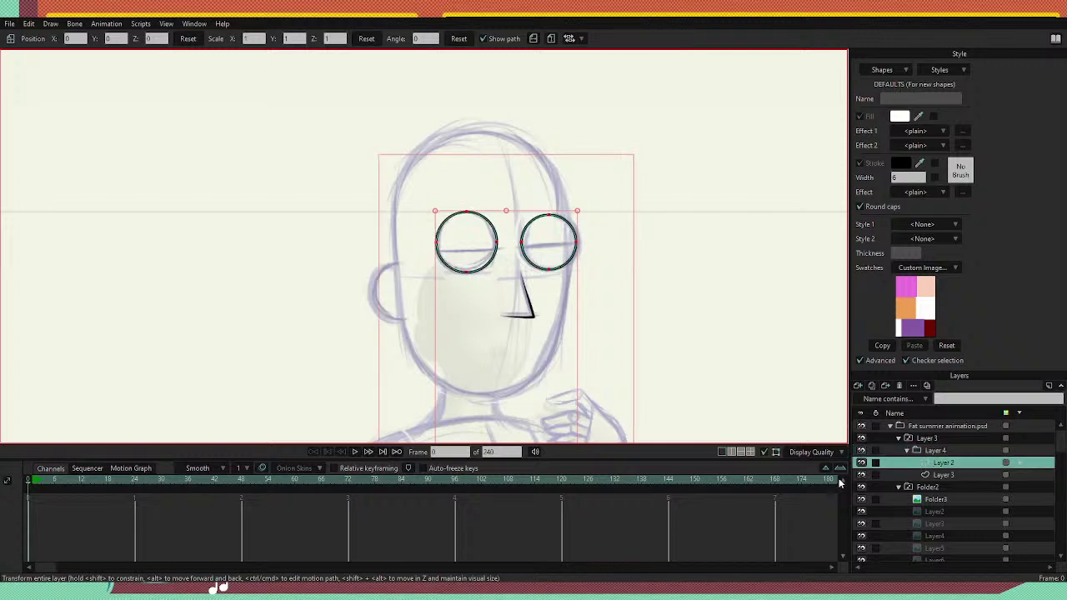
{"action": "left_click", "coordinate": [861, 463]}
{"action": "left_click", "coordinate": [862, 474]}
{"action": "left_click", "coordinate": [861, 464]}
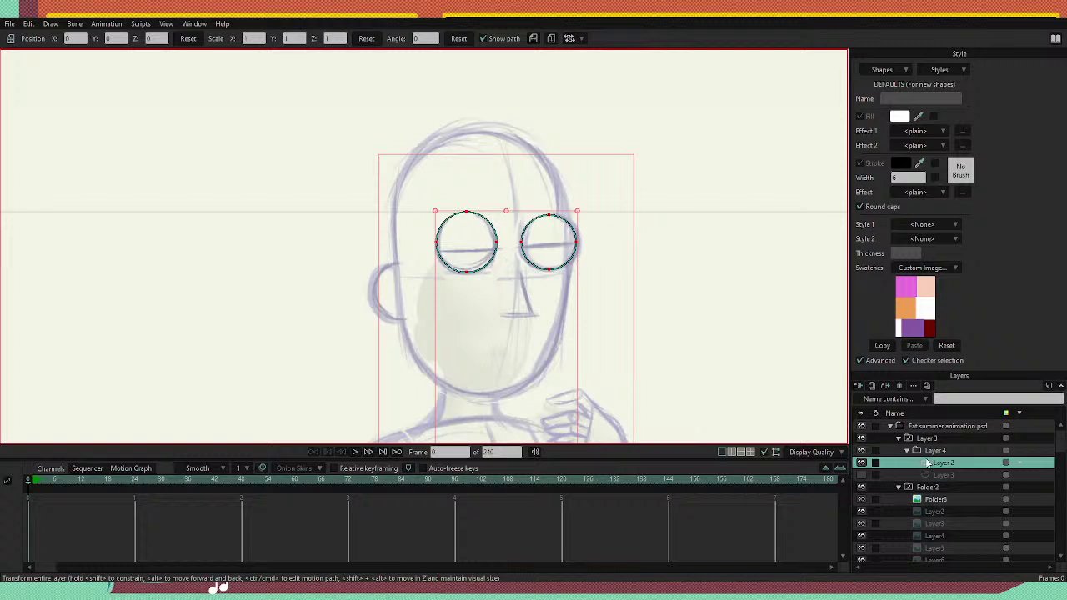
{"action": "left_click", "coordinate": [862, 474]}
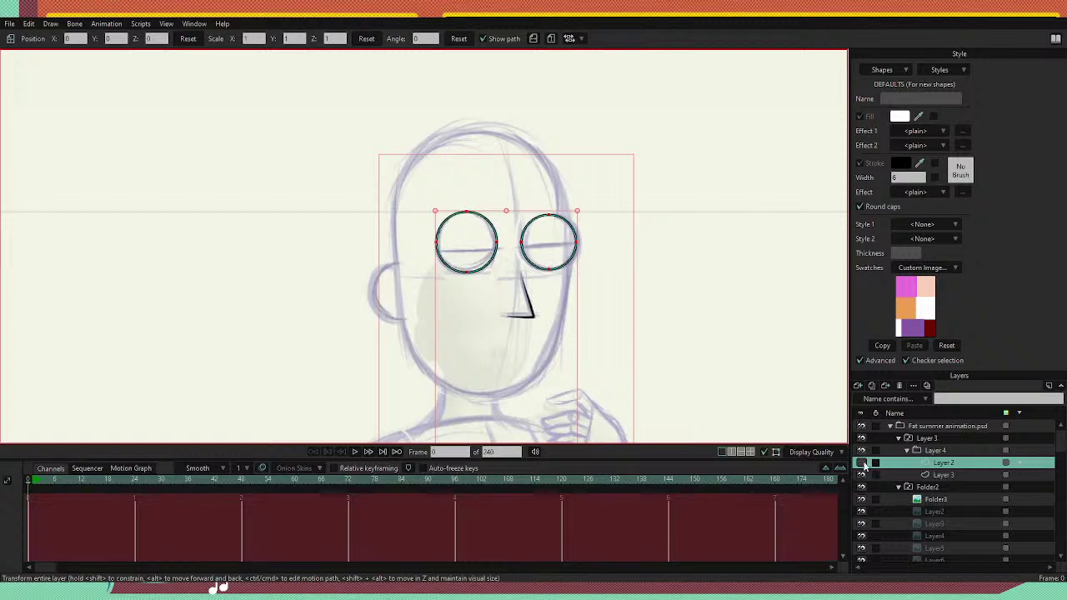
Select the right-hand and left-hand eye circles in turn on Layer 2 to check that they are separate shapes.
{"action": "key", "text": "g"}
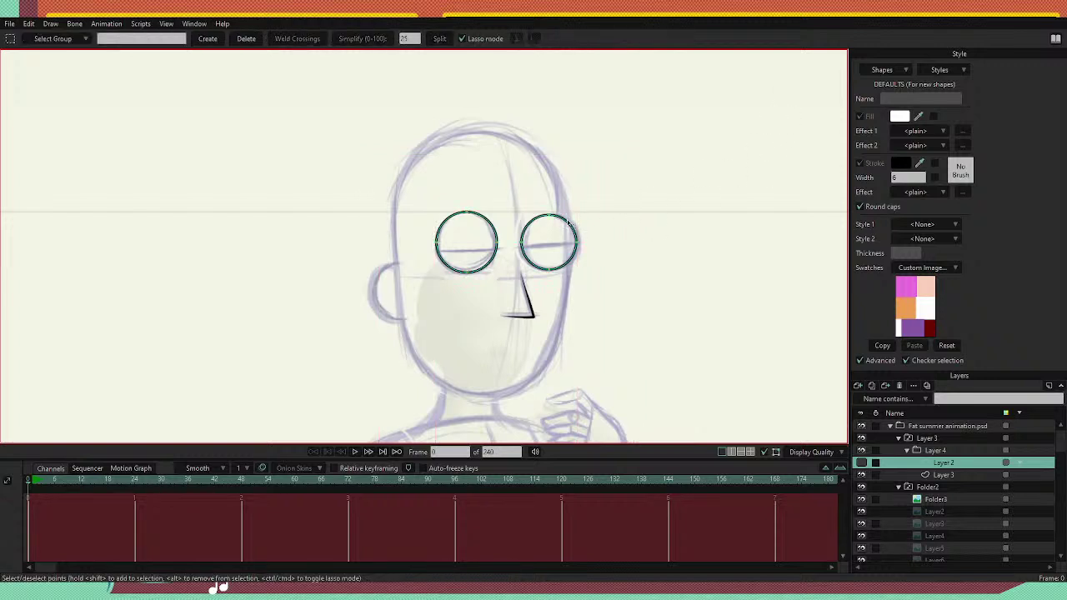
{"action": "left_click", "coordinate": [568, 224]}
{"action": "left_click", "coordinate": [570, 222]}
{"action": "left_click", "coordinate": [490, 220]}
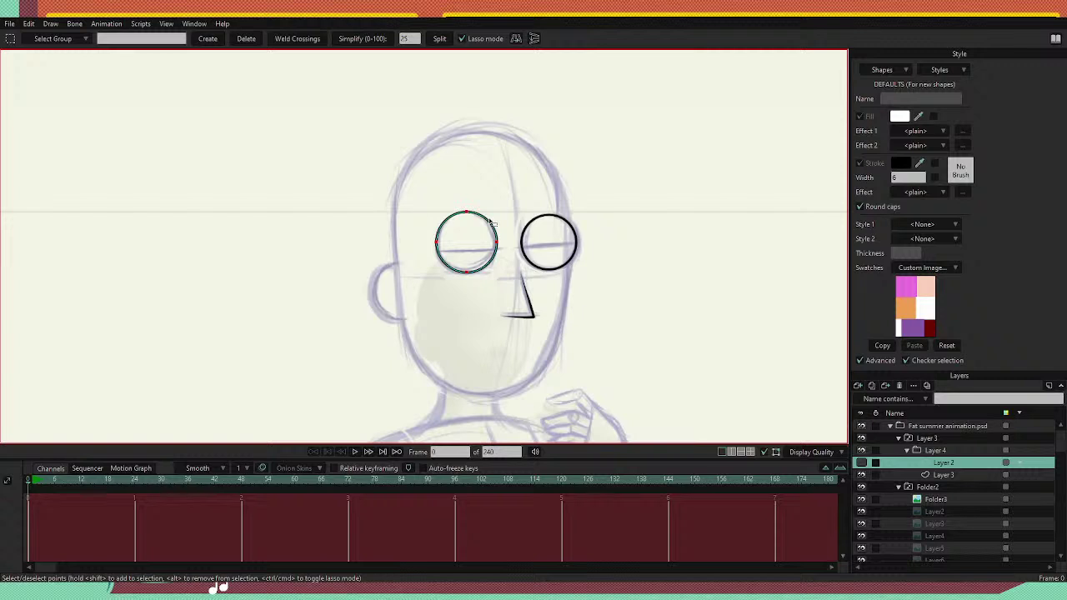
{"action": "left_click", "coordinate": [490, 221]}
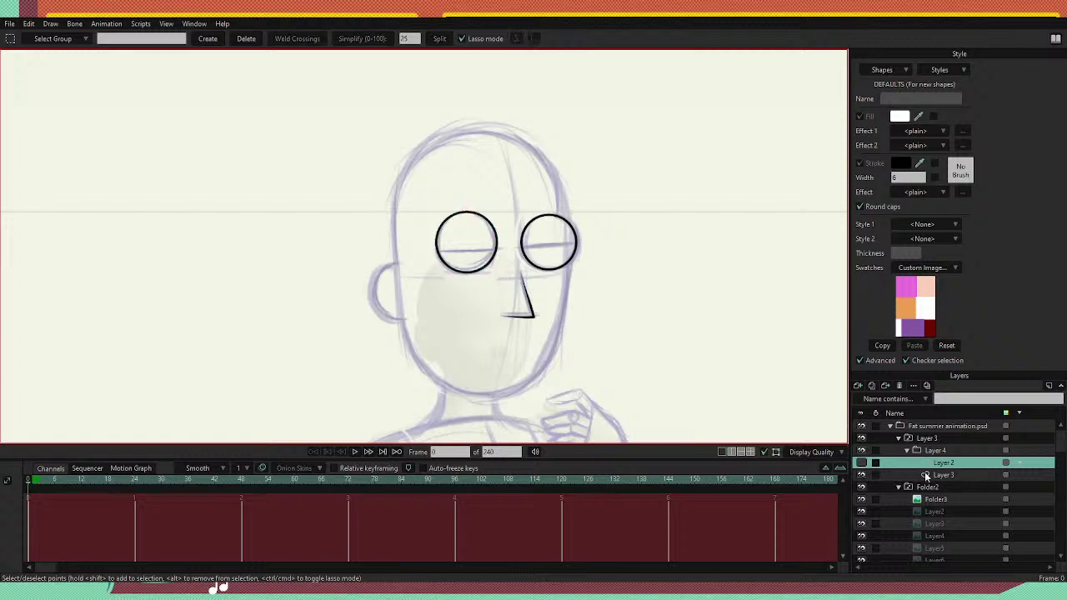
Compare the contents of the eye and nose layers by selecting each and hiding the other, leaving both layers visible.
{"action": "left_click", "coordinate": [862, 476]}
{"action": "left_click", "coordinate": [863, 476]}
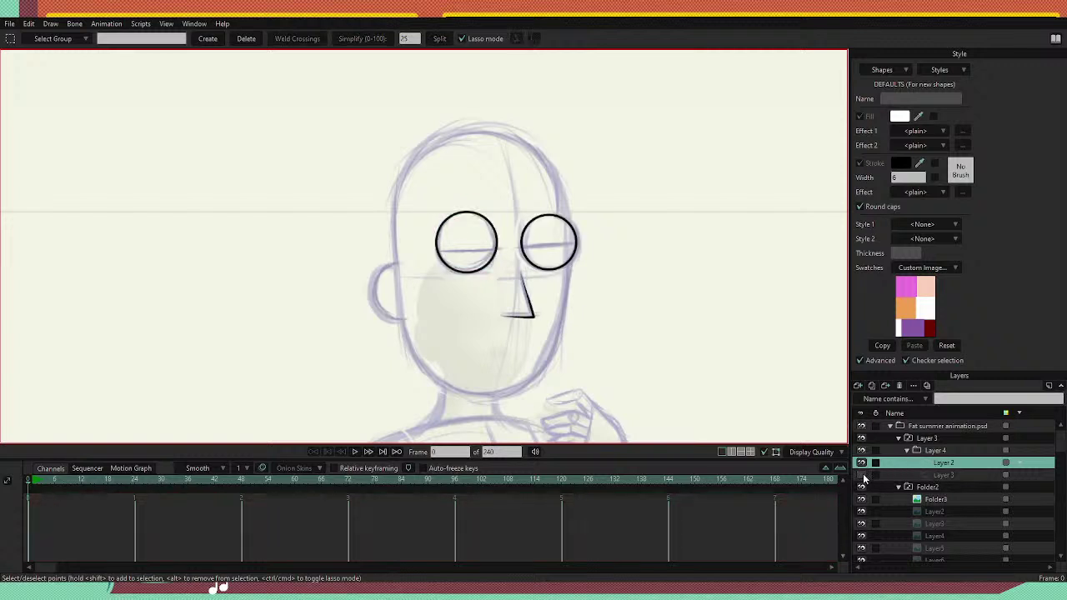
{"action": "left_click", "coordinate": [942, 476]}
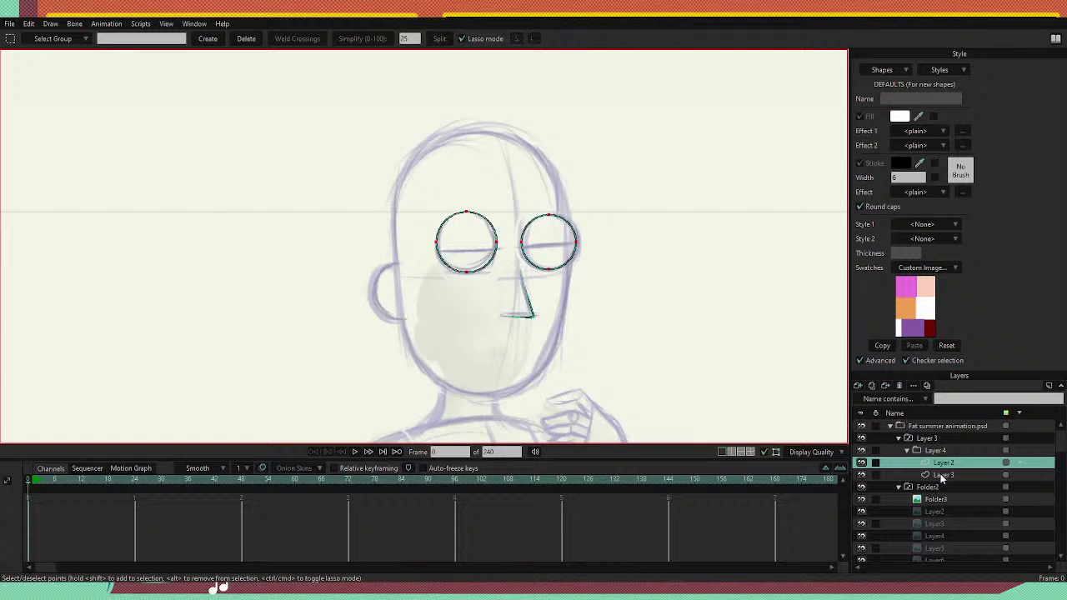
{"action": "left_click", "coordinate": [862, 489]}
{"action": "left_click", "coordinate": [863, 491]}
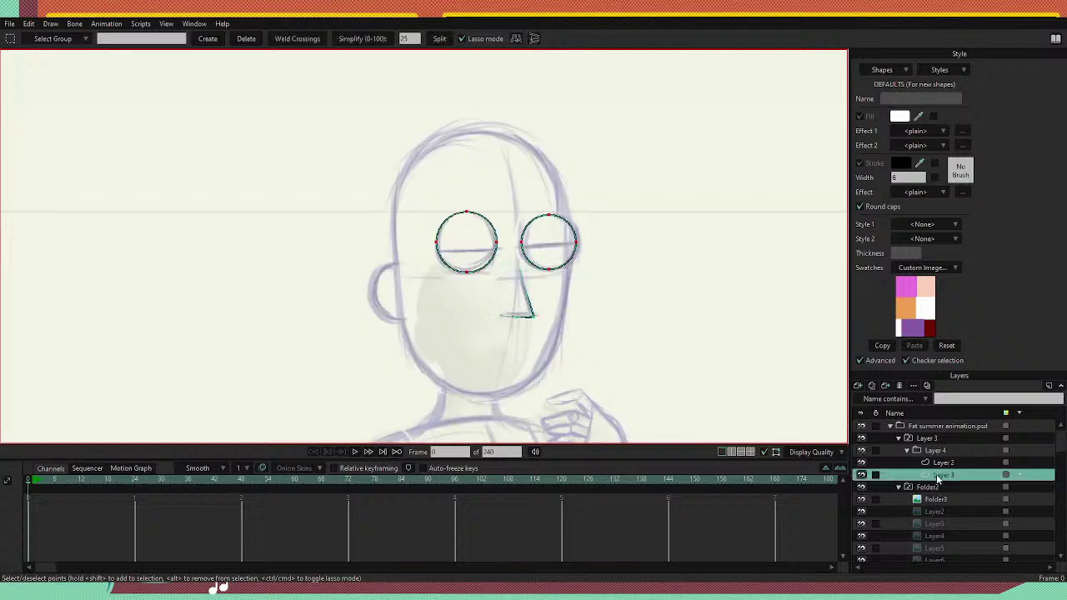
{"action": "left_click", "coordinate": [863, 476]}
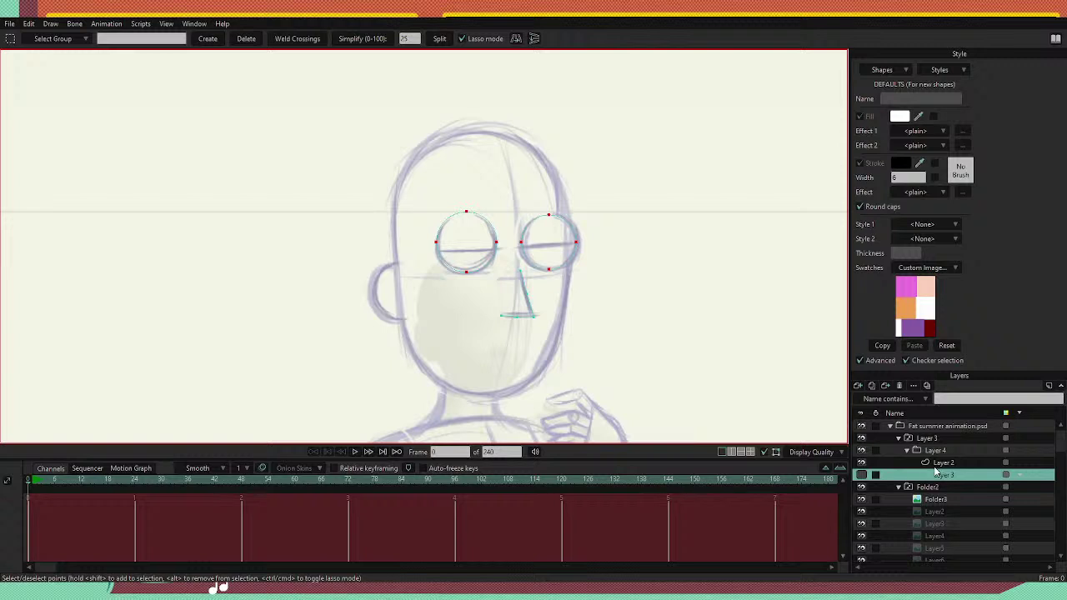
{"action": "left_click", "coordinate": [942, 462]}
{"action": "key", "text": "t"}
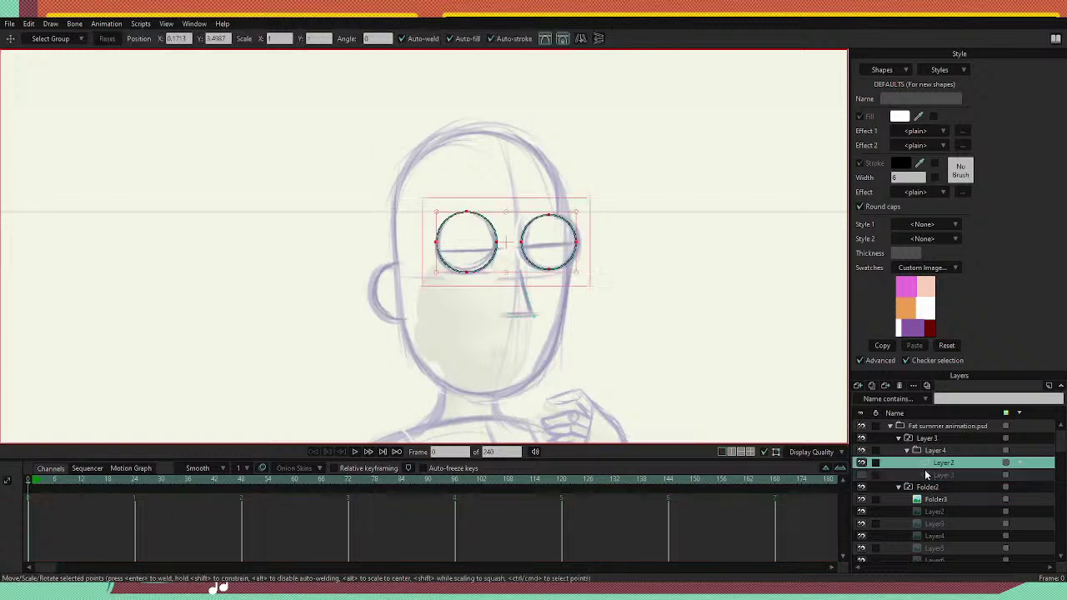
{"action": "left_click", "coordinate": [944, 474]}
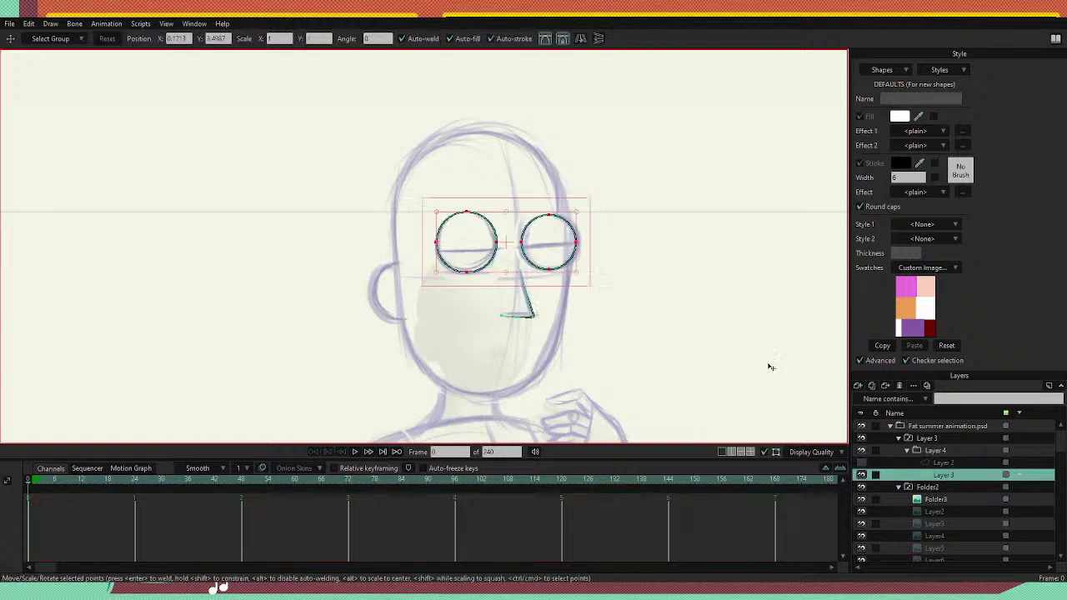
{"action": "left_click", "coordinate": [657, 274]}
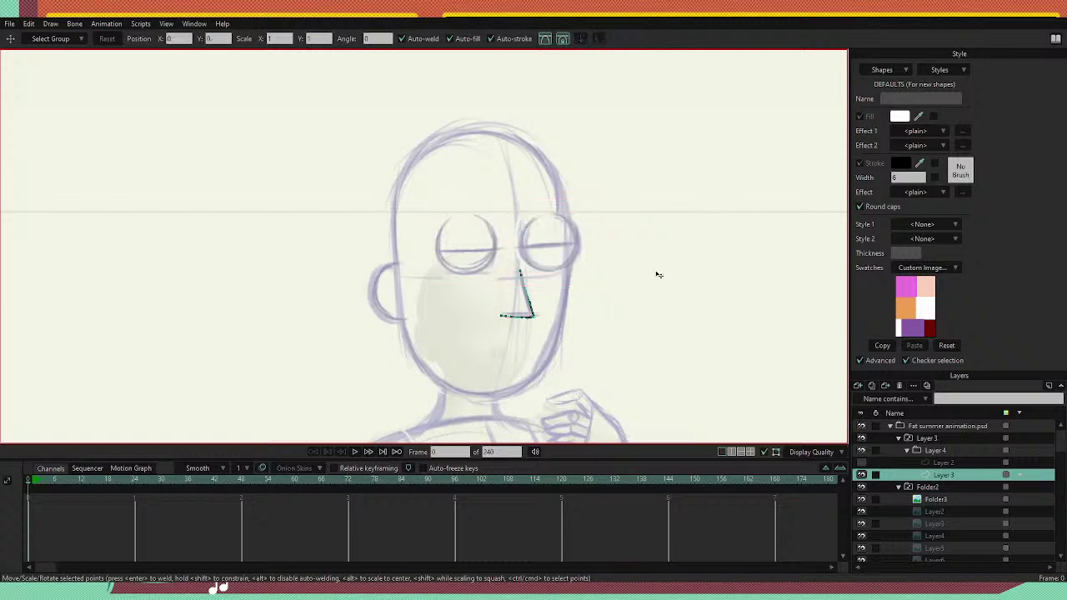
{"action": "left_click", "coordinate": [862, 463]}
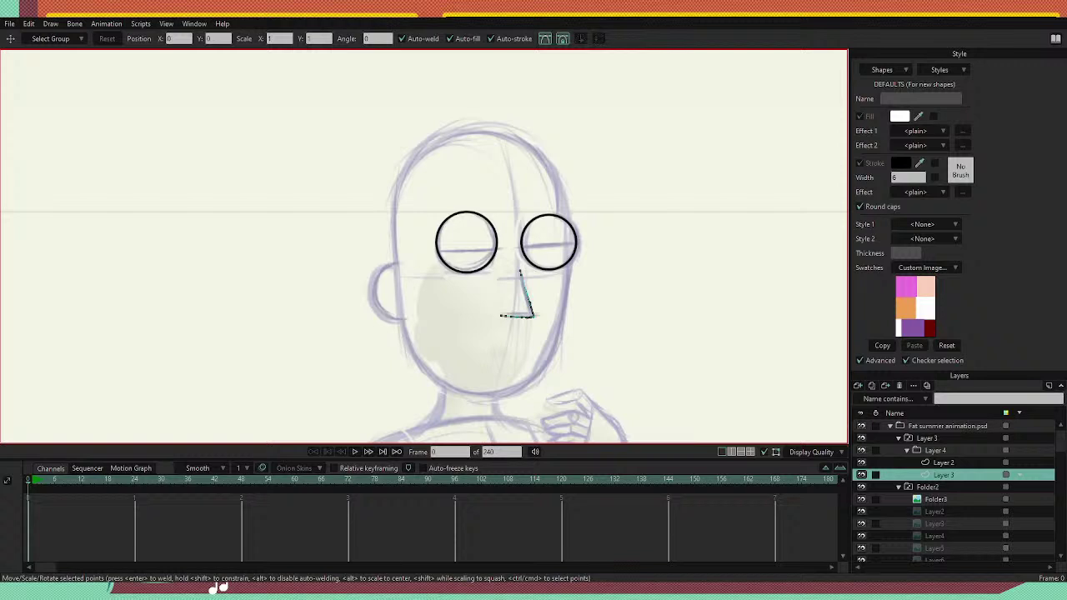
Rename Layer 2, which holds the two eye circles, as "eyes".
{"action": "scroll", "coordinate": [477, 317], "scroll_direction": "down", "scroll_amount": 2}
{"action": "scroll", "coordinate": [525, 260], "scroll_direction": "up", "scroll_amount": 4}
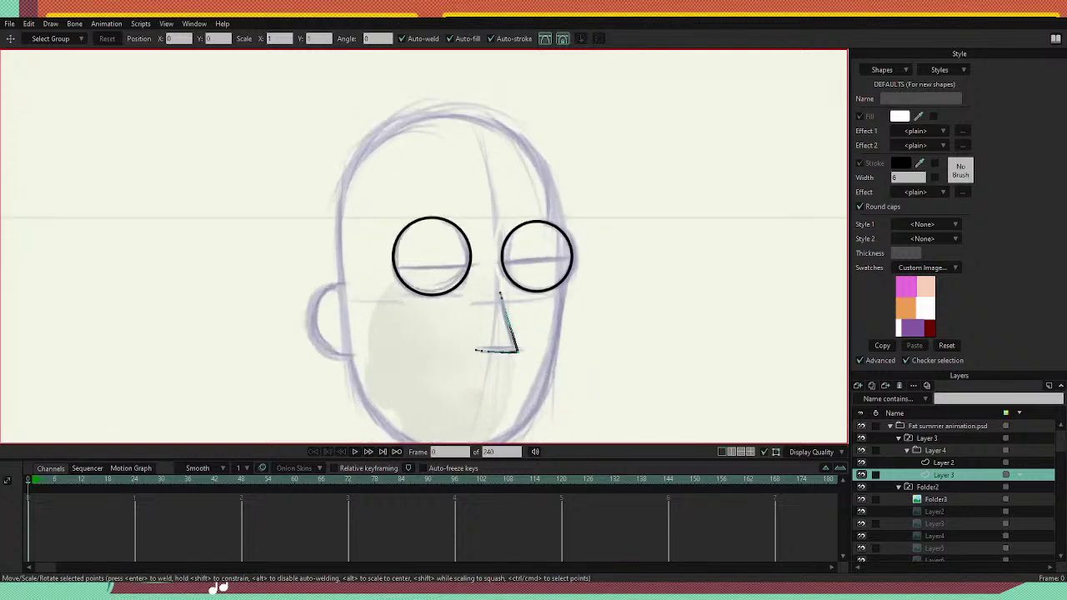
{"action": "left_click", "coordinate": [937, 465]}
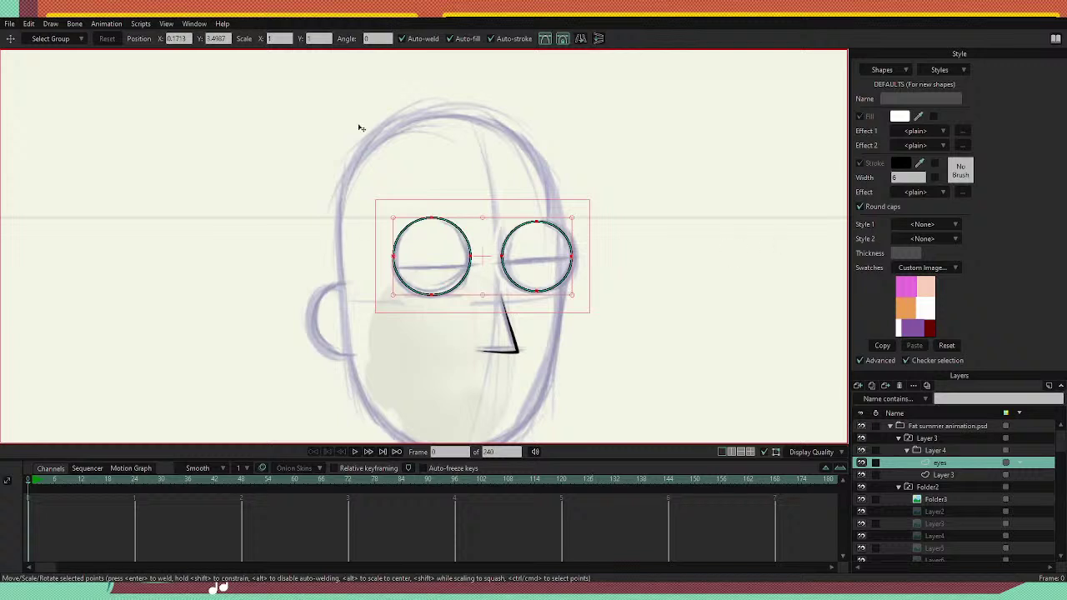
{"action": "scroll", "coordinate": [494, 240], "scroll_direction": "up", "scroll_amount": 3}
{"action": "scroll", "coordinate": [493, 240], "scroll_direction": "down", "scroll_amount": 3}
{"action": "scroll", "coordinate": [500, 239], "scroll_direction": "up", "scroll_amount": 2}
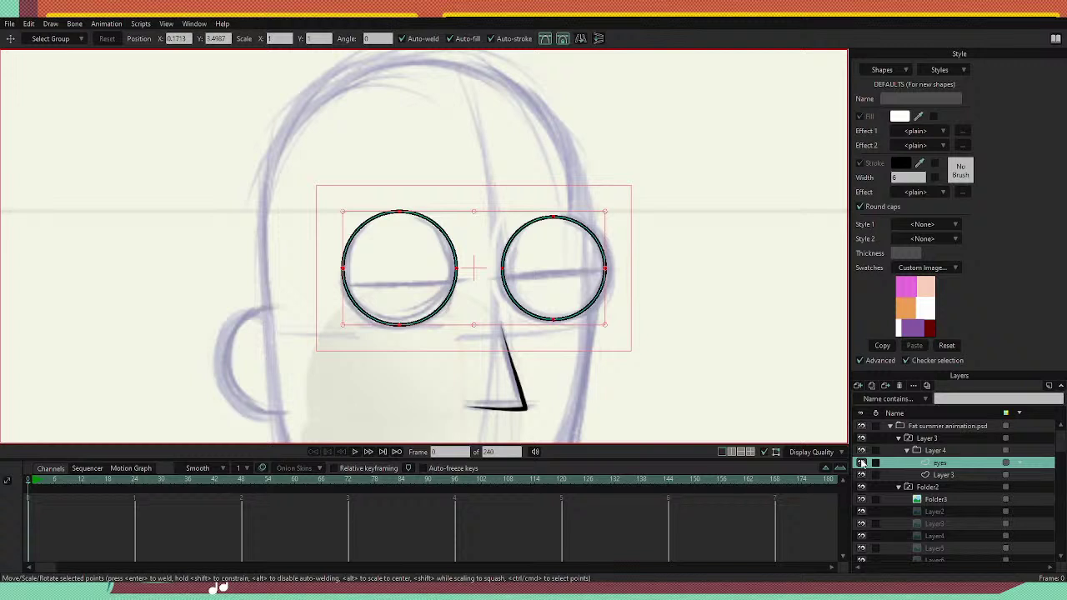
{"action": "double_click", "coordinate": [935, 465]}
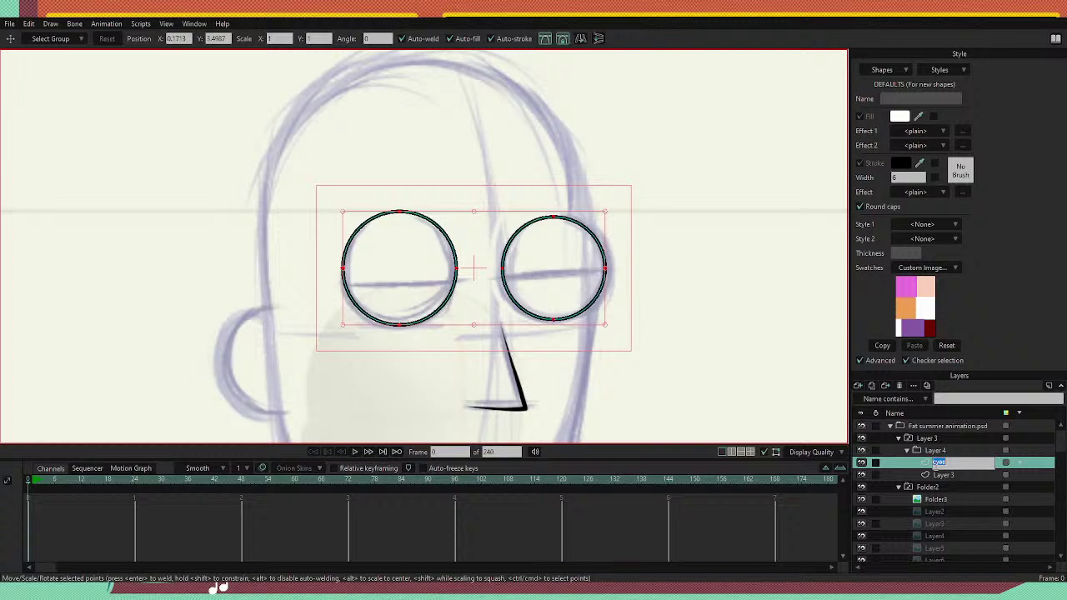
{"action": "left_click", "coordinate": [923, 464]}
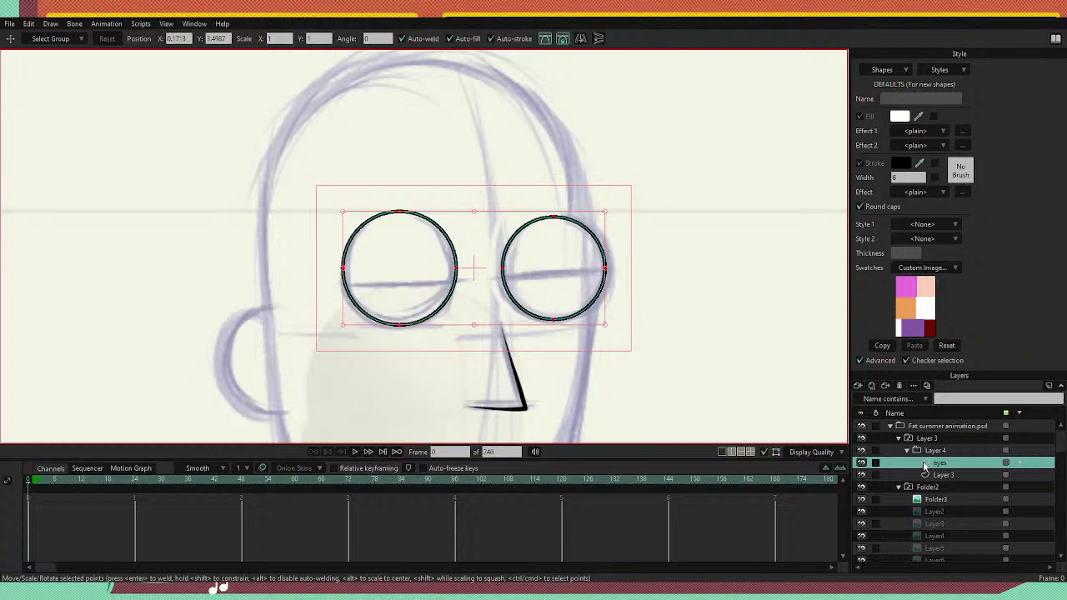
Create a new group layer inside Layer 4 and move the eyes layer into it.
{"action": "left_click", "coordinate": [856, 385]}
{"action": "left_click", "coordinate": [881, 429]}
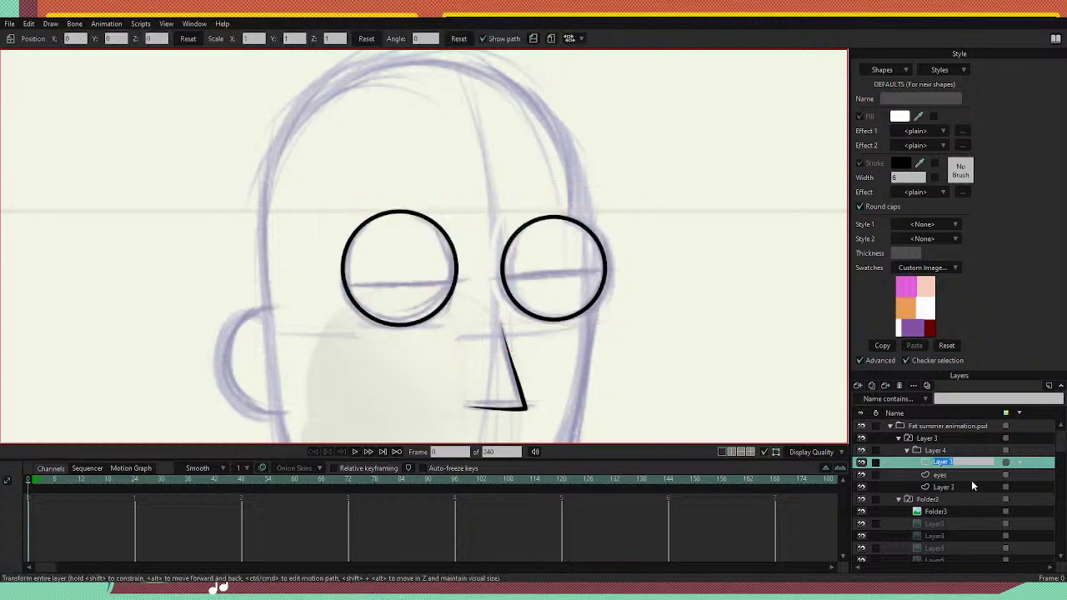
{"action": "left_click_drag", "start_coordinate": [939, 474], "coordinate": [944, 463]}
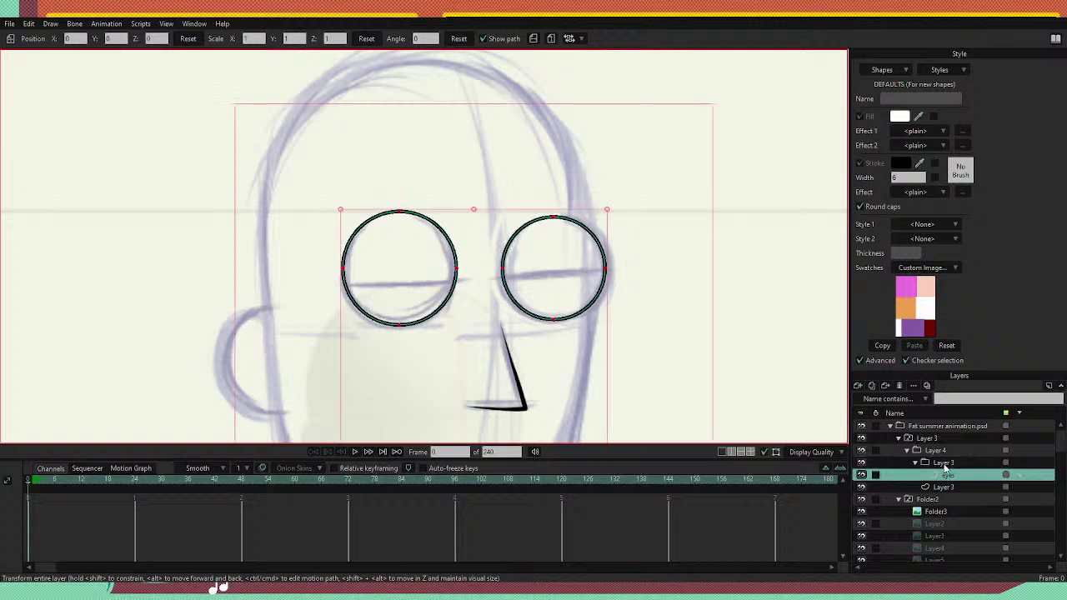
{"action": "left_click", "coordinate": [944, 464]}
{"action": "left_click", "coordinate": [948, 476]}
Select the outlines of both eye circles on the eyes layer and create one combined stroke shape from them.
{"action": "key", "text": "q"}
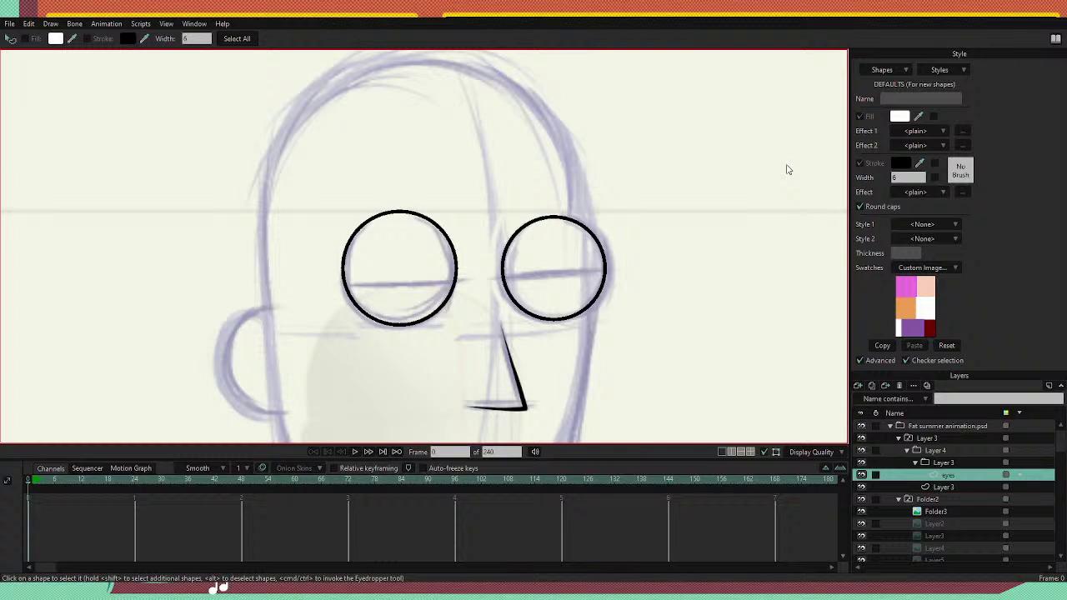
{"action": "key", "text": "g"}
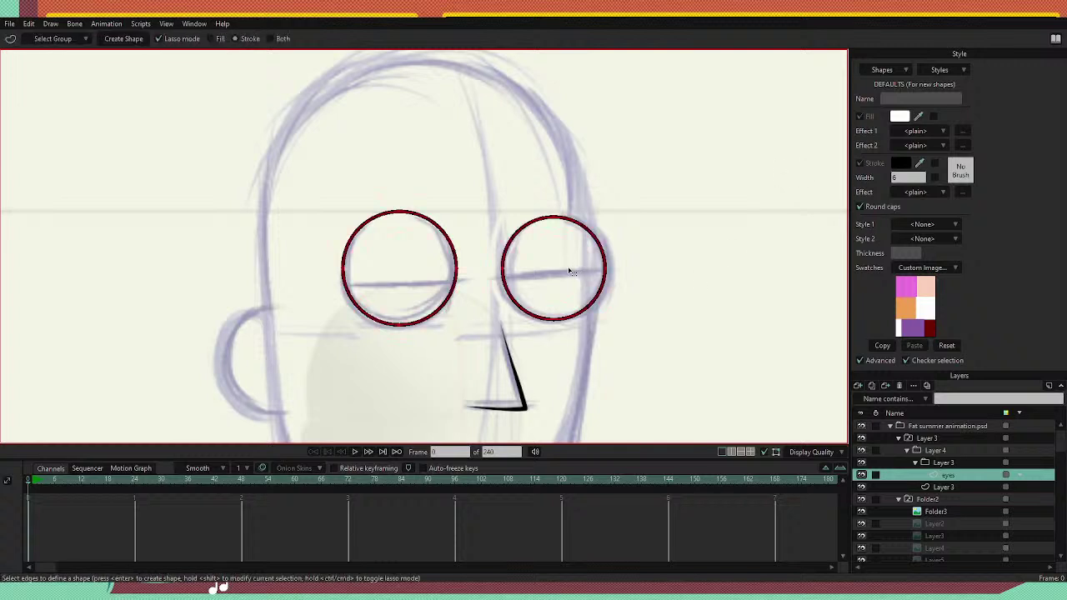
{"action": "left_click", "coordinate": [570, 272]}
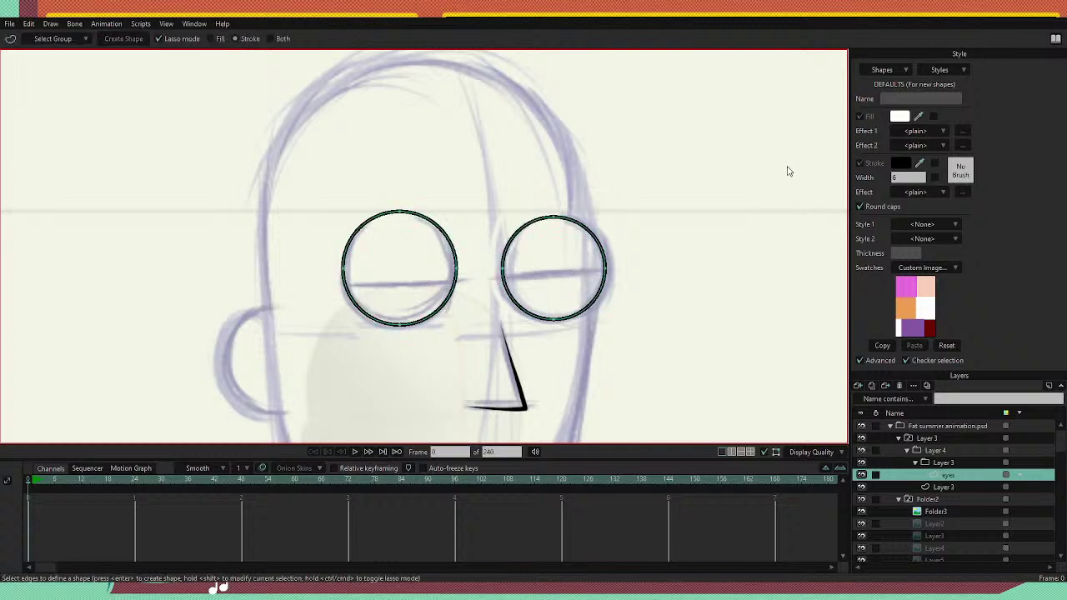
{"action": "mouse_move", "coordinate": [556, 259]}
{"action": "left_mouse_down"}
{"action": "mouse_move", "coordinate": [568, 286]}
{"action": "mouse_move", "coordinate": [556, 253]}
{"action": "left_mouse_up"}
{"action": "key", "text": "q"}
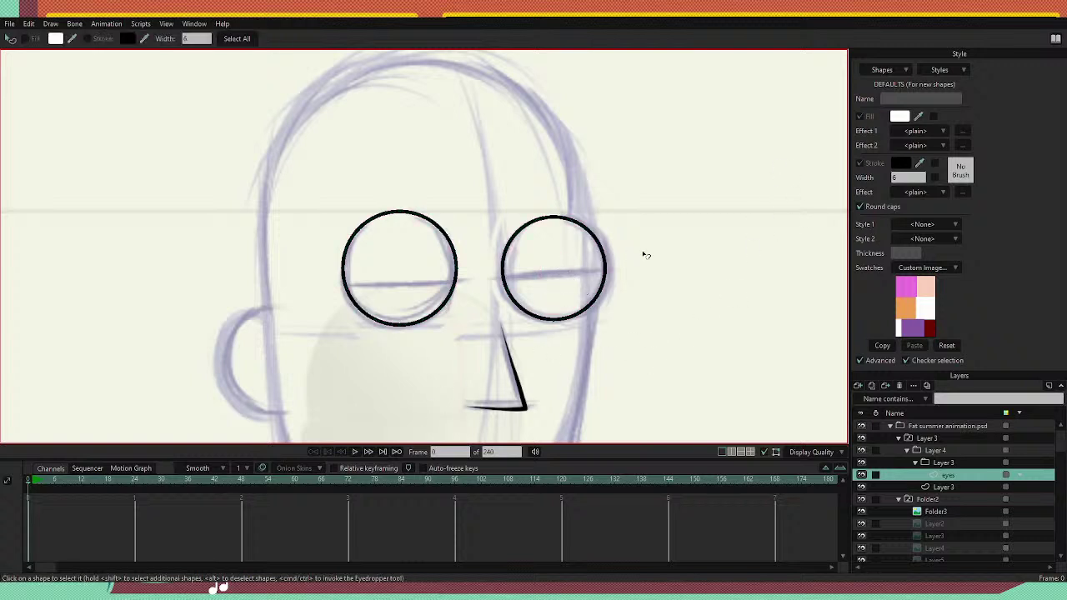
{"action": "key", "text": "u"}
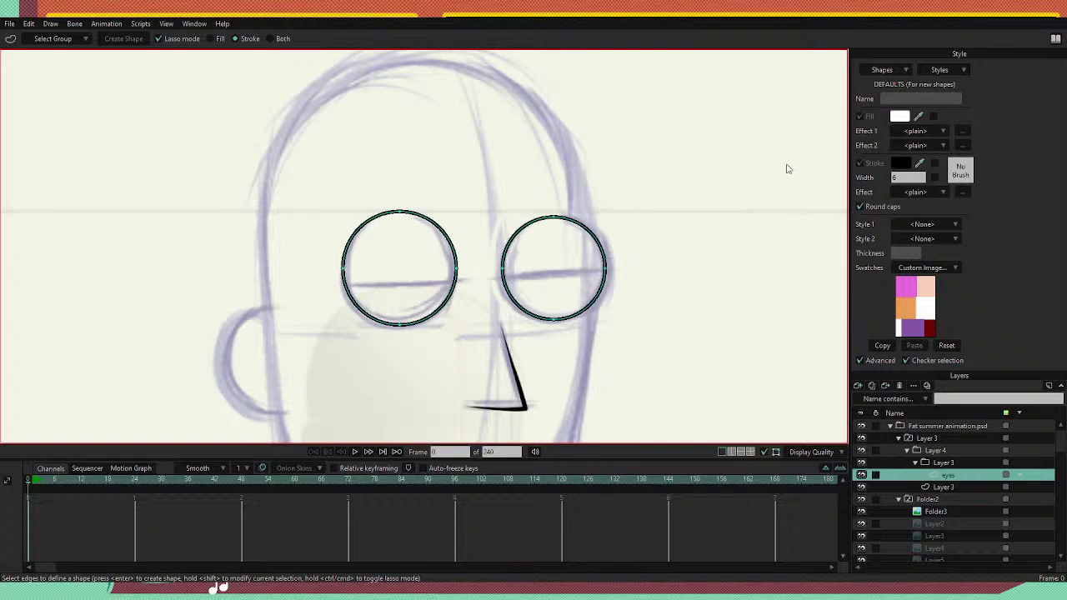
{"action": "left_click", "coordinate": [602, 244]}
{"action": "left_click", "coordinate": [444, 230]}
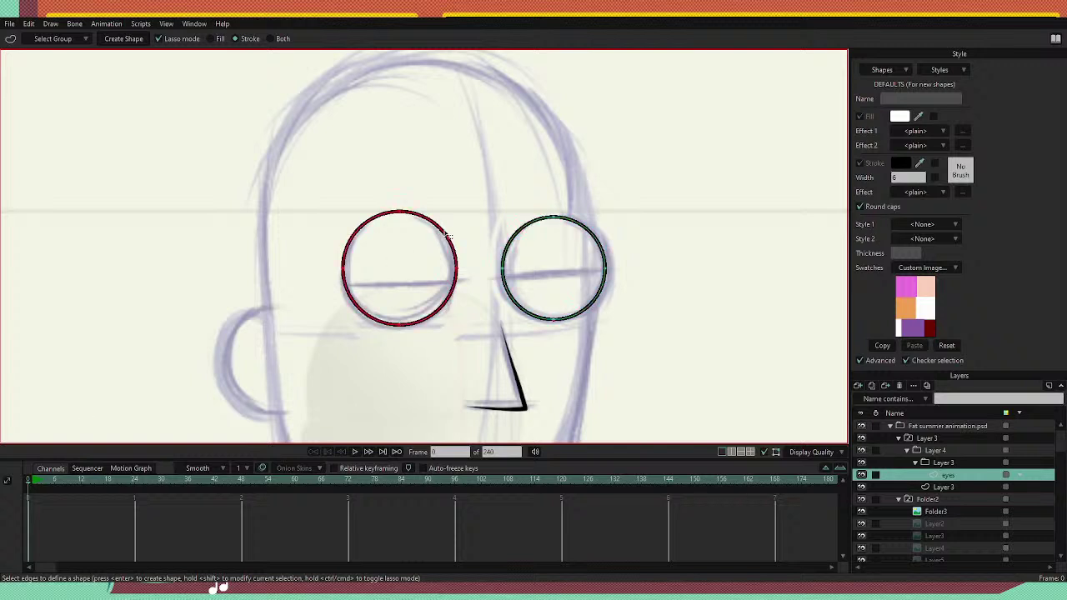
{"action": "left_click", "coordinate": [581, 226], "text": "shift"}
{"action": "left_click", "coordinate": [121, 39]}
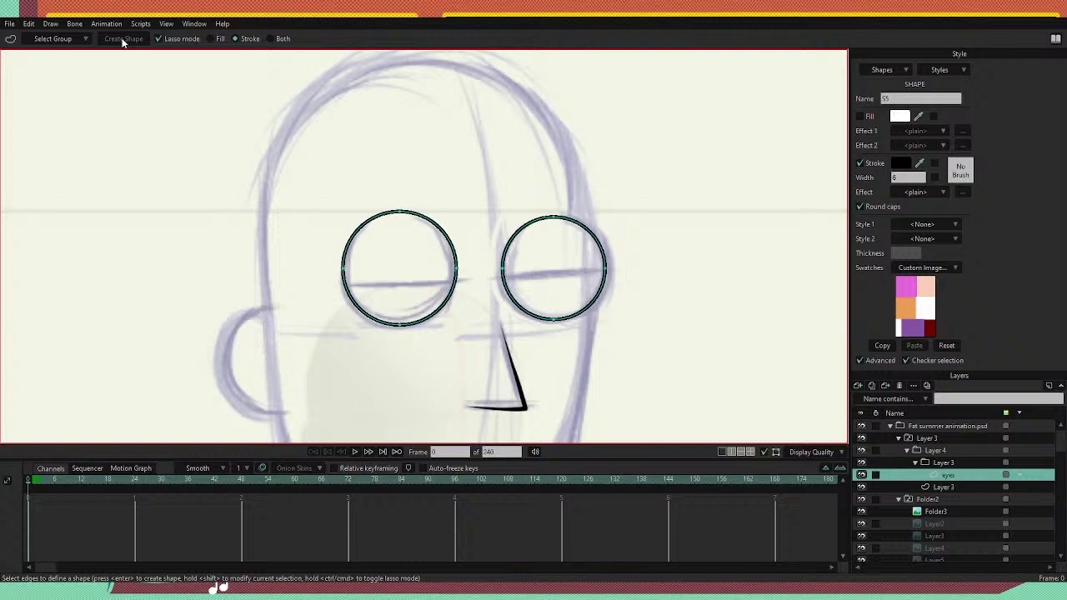
Switch shape creation to Fill and create one white fill shape covering both eye circles.
{"action": "left_click", "coordinate": [214, 38]}
{"action": "left_click", "coordinate": [435, 224]}
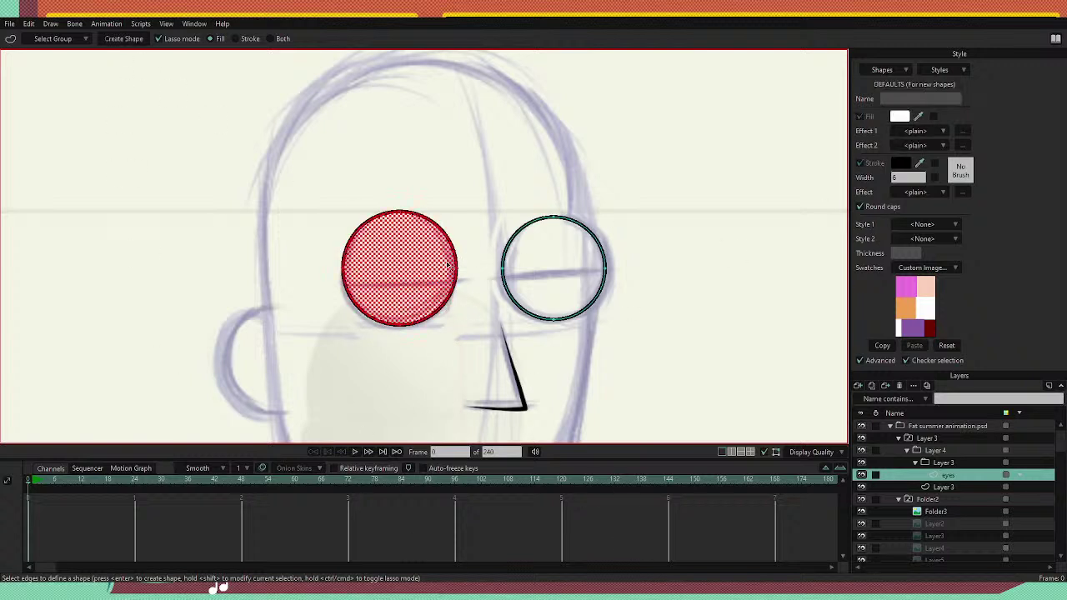
{"action": "left_click", "coordinate": [536, 222]}
{"action": "left_click", "coordinate": [434, 225], "text": "shift"}
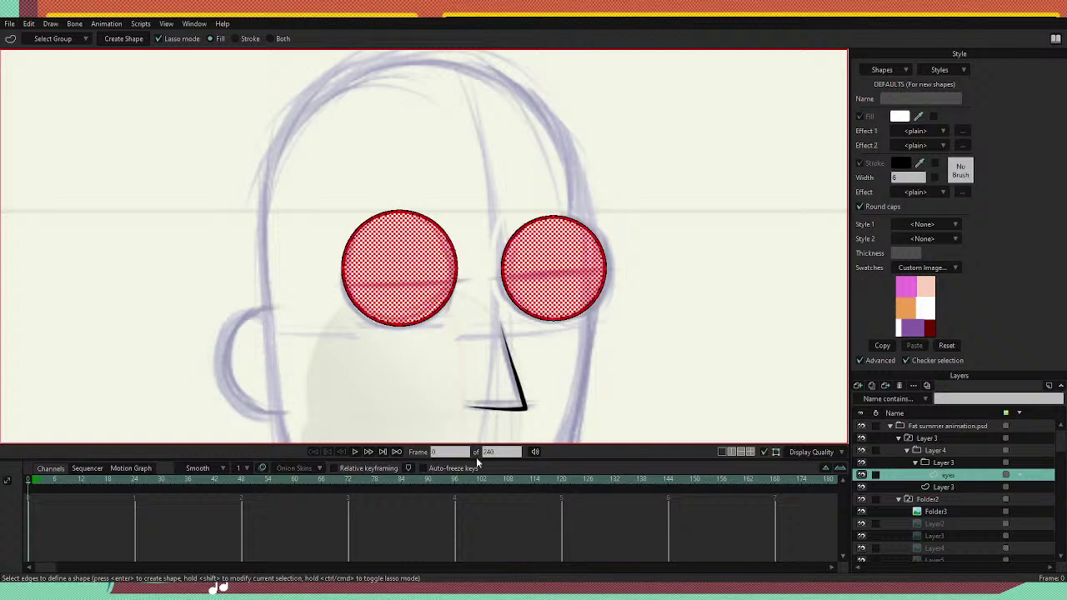
{"action": "left_click", "coordinate": [125, 39]}
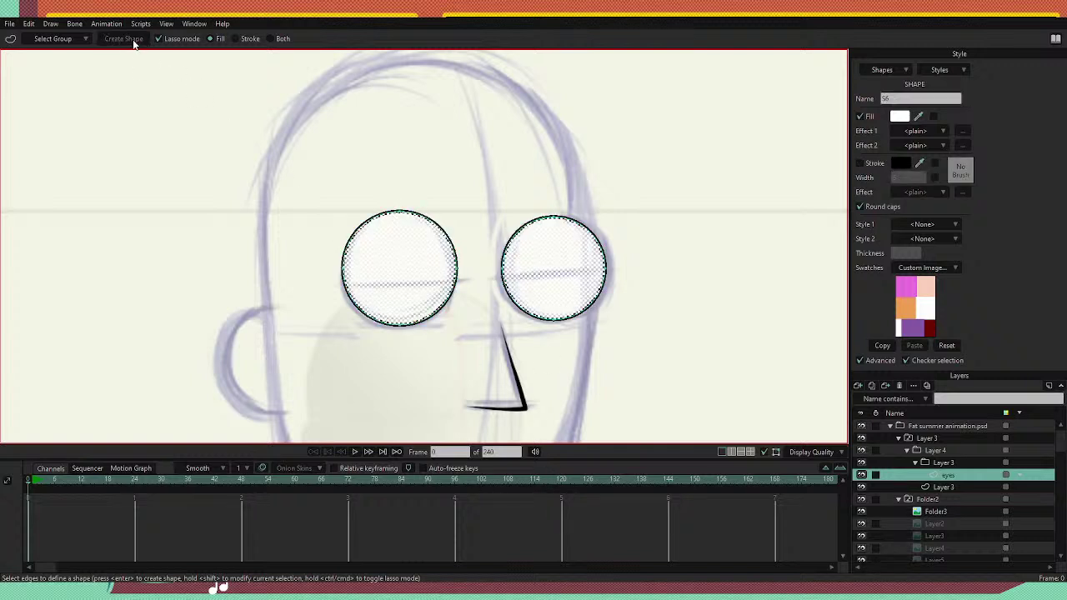
Inspect the white eye fill by selecting and deselecting it, and toggle the eyes layer's visibility.
{"action": "key", "text": "t"}
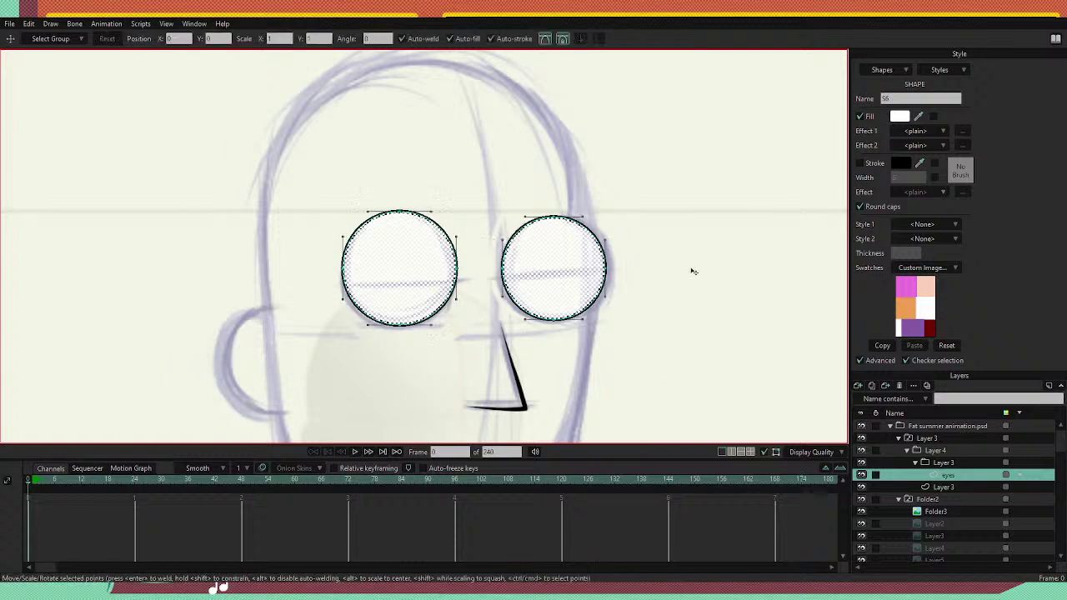
{"action": "left_click", "coordinate": [693, 267]}
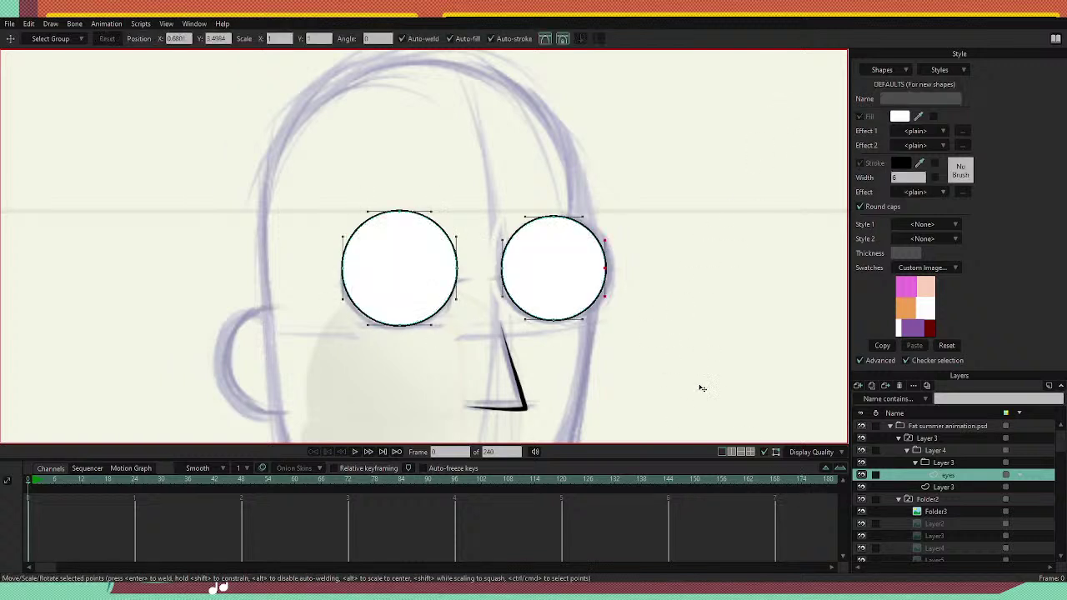
{"action": "key", "text": "q"}
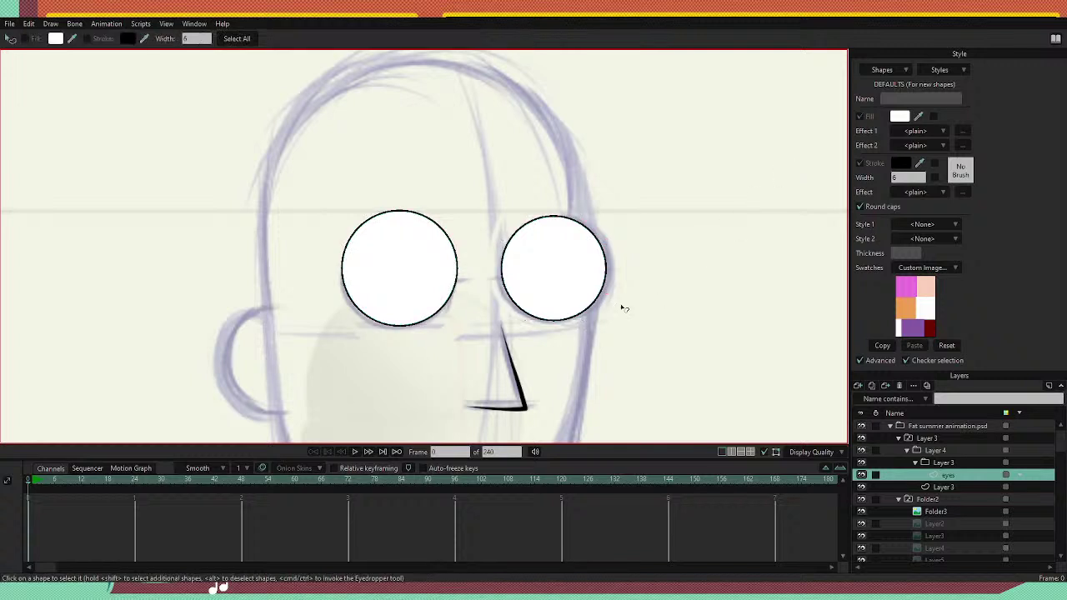
{"action": "left_click", "coordinate": [569, 277]}
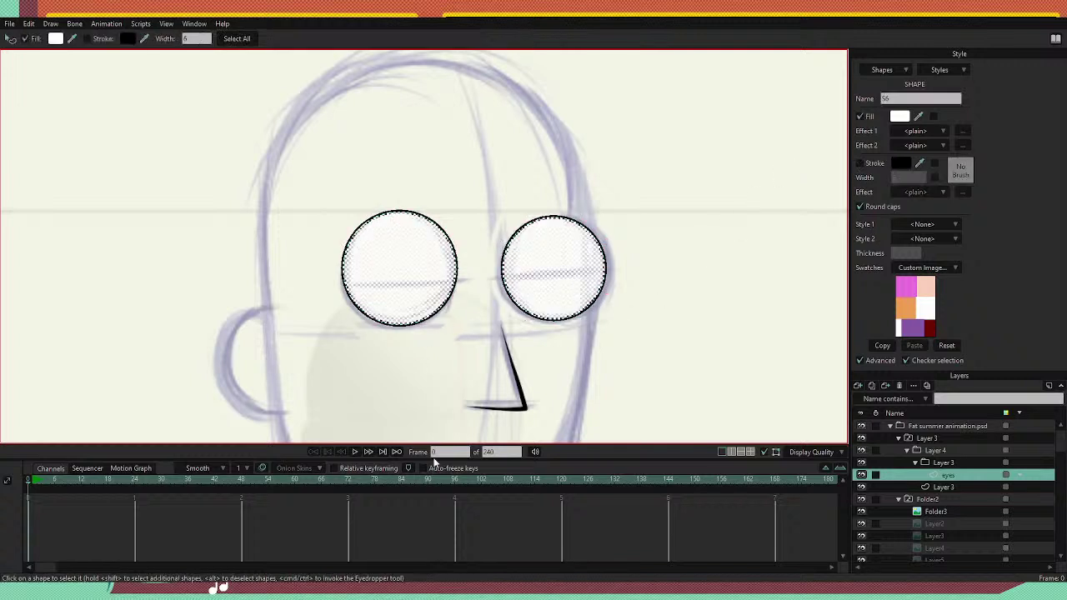
{"action": "key", "text": "ctrl+d"}
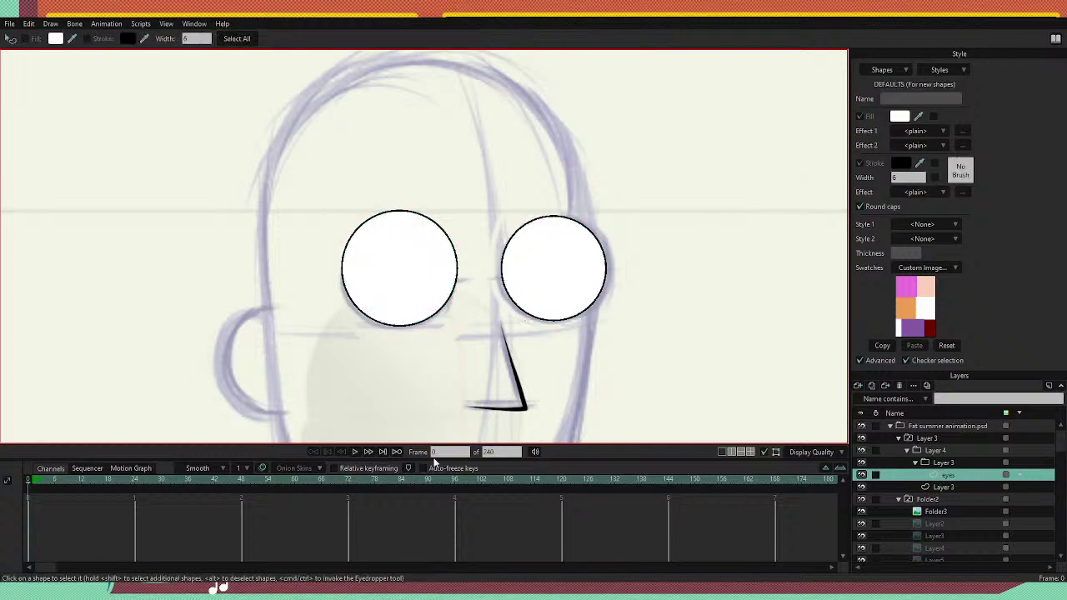
{"action": "key", "text": "ctrl+a"}
{"action": "key", "text": "ctrl+d"}
{"action": "left_click", "coordinate": [862, 476]}
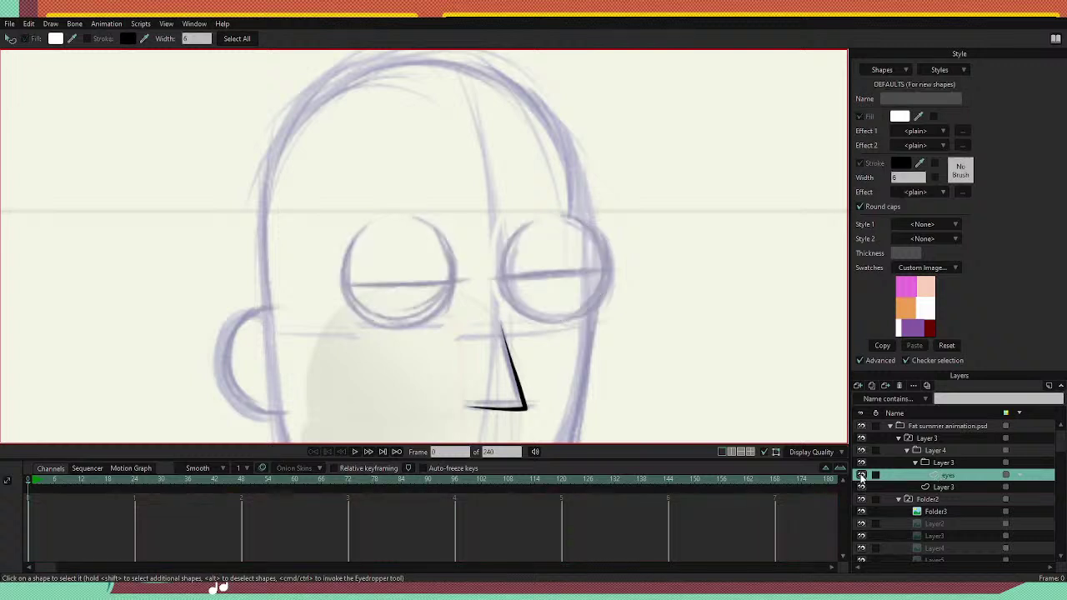
{"action": "left_click", "coordinate": [862, 476]}
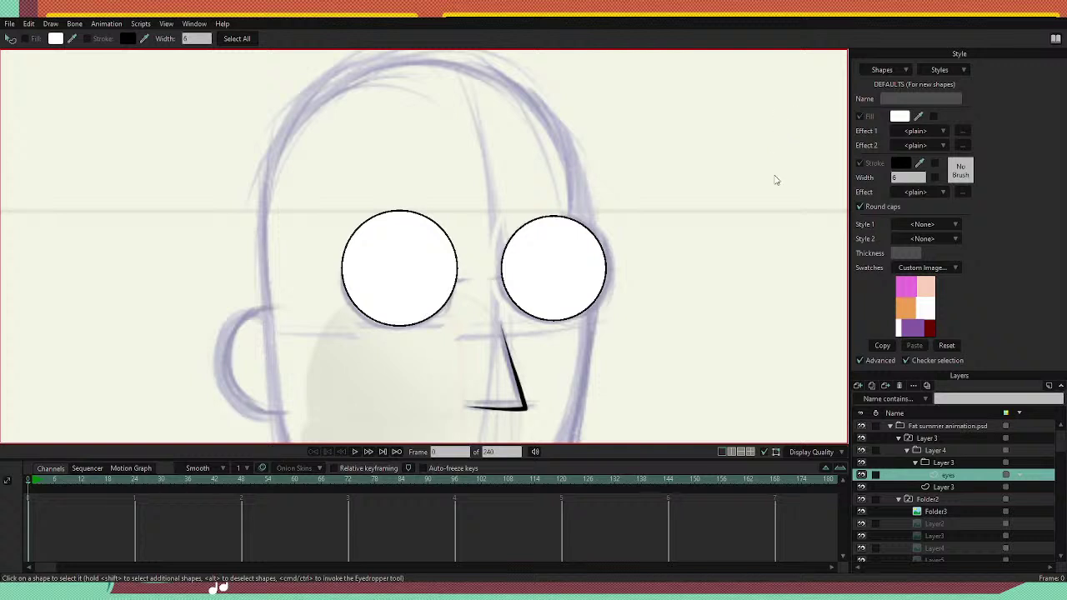
Select the white eye fill shape and send it behind the black circle outlines.
{"action": "key", "text": "ctrl+a"}
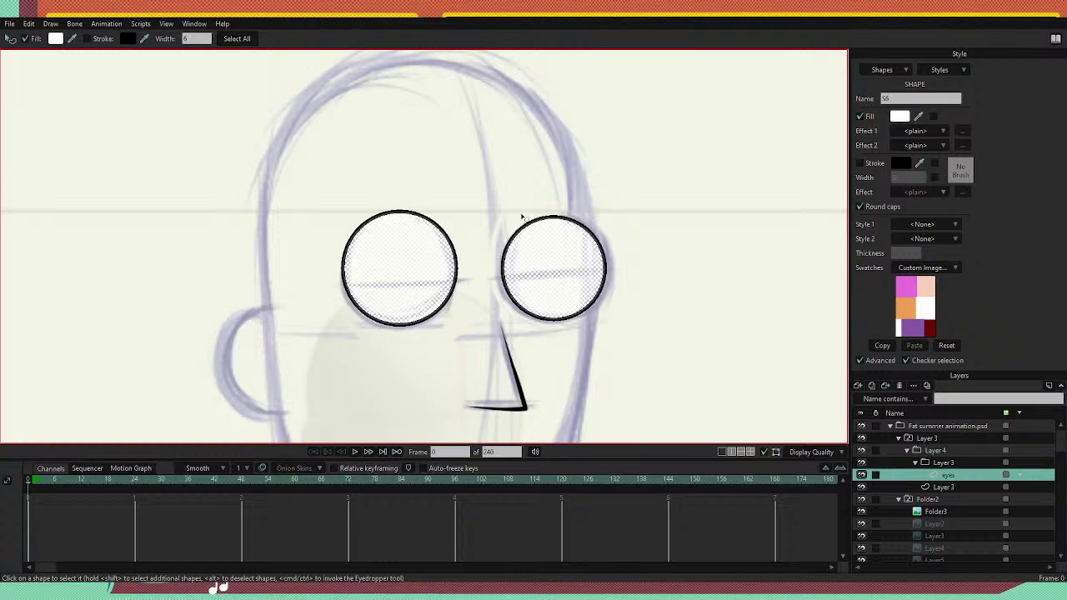
{"action": "scroll", "coordinate": [521, 217], "scroll_direction": "down", "scroll_amount": 3}
{"action": "scroll", "coordinate": [513, 225], "scroll_direction": "up", "scroll_amount": 6}
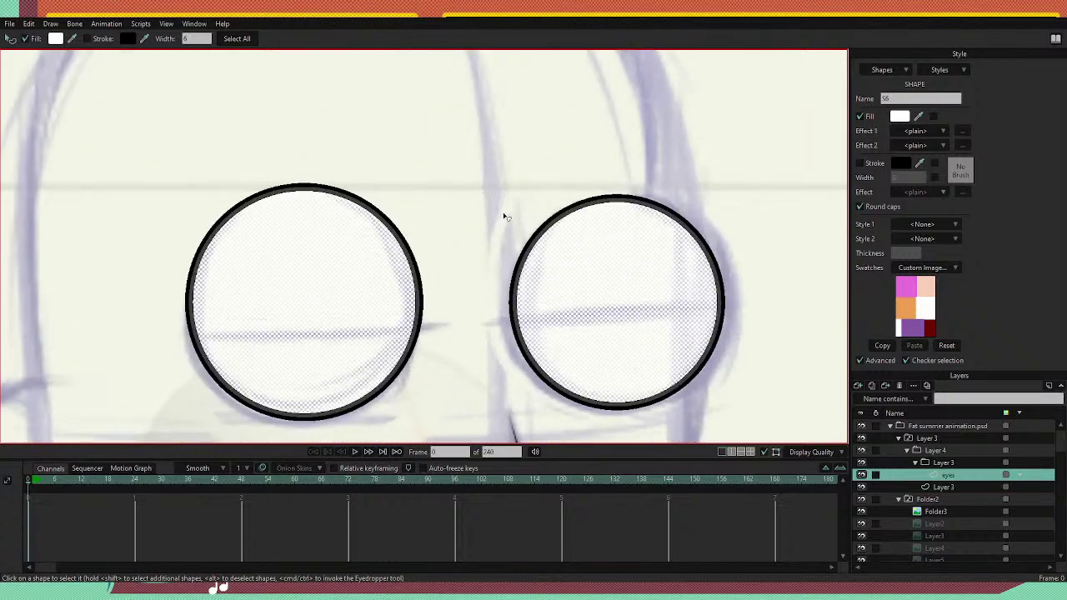
{"action": "scroll", "coordinate": [504, 215], "scroll_direction": "down", "scroll_amount": 1}
{"action": "scroll", "coordinate": [503, 215], "scroll_direction": "down", "scroll_amount": 3}
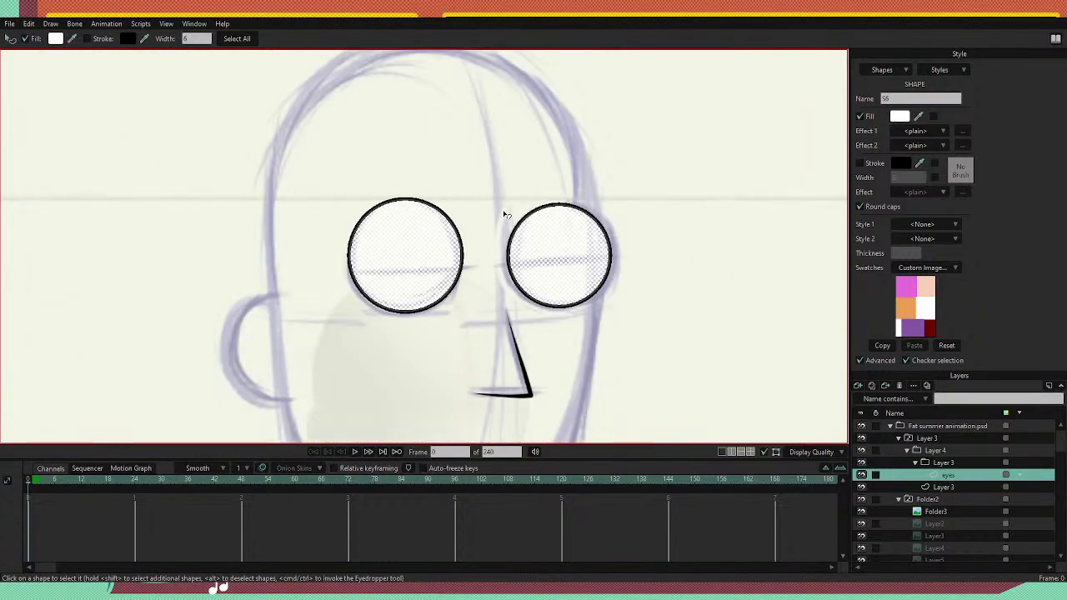
{"action": "scroll", "coordinate": [503, 215], "scroll_direction": "up", "scroll_amount": 2}
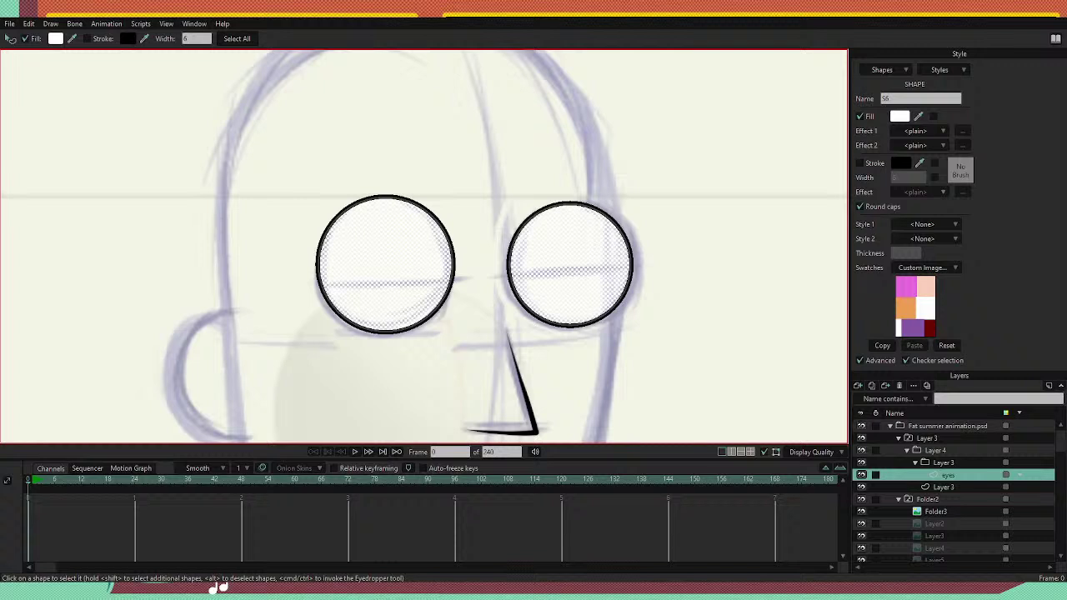
{"action": "key", "text": "a"}
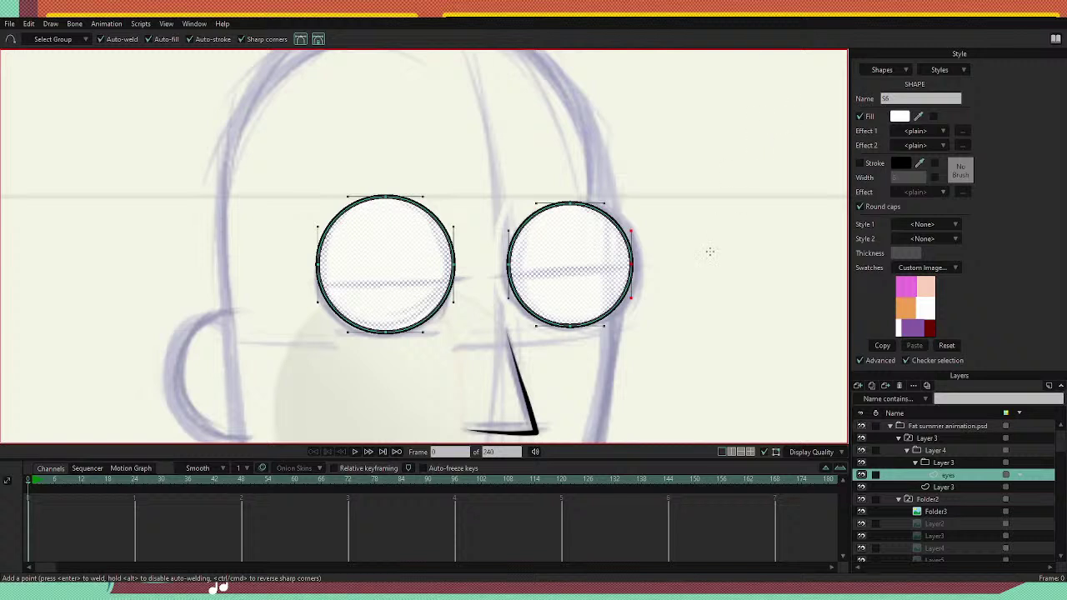
{"action": "left_click", "coordinate": [694, 264]}
{"action": "key", "text": "ctrl+z"}
Turn off auto-weld and auto-fill, and draw a nearly horizontal stroked line across the right-hand eye circle.
{"action": "key", "text": "g"}
{"action": "left_click", "coordinate": [715, 189]}
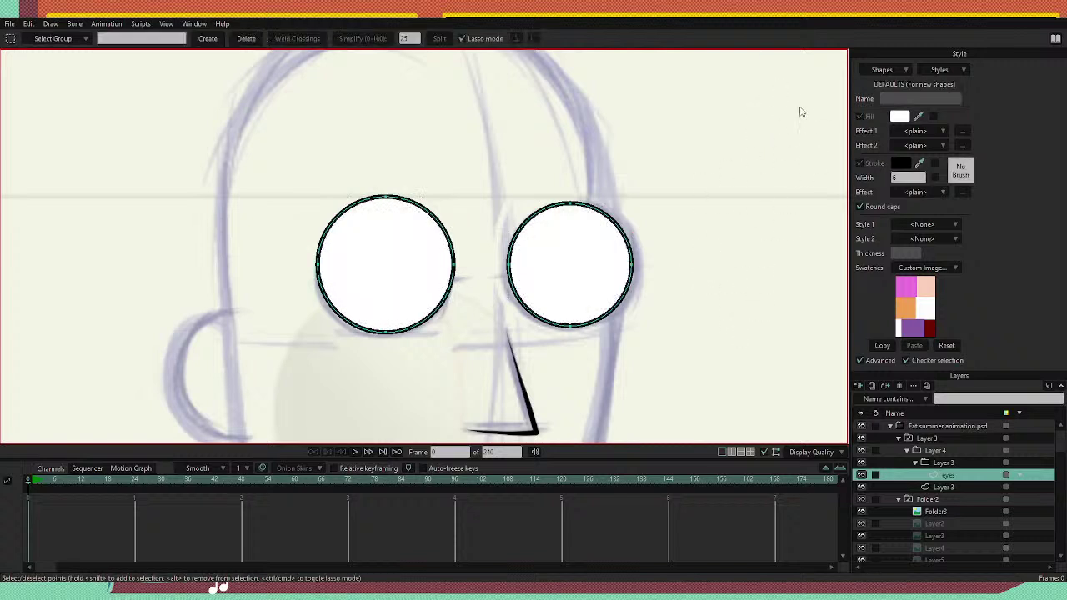
{"action": "key", "text": "a"}
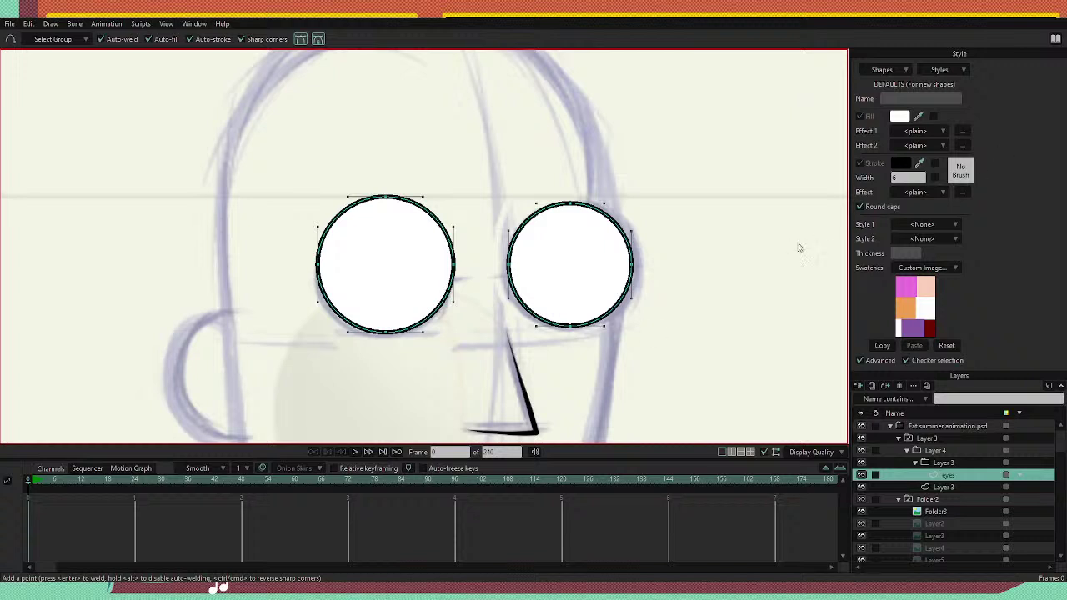
{"action": "left_click", "coordinate": [101, 39]}
{"action": "left_click", "coordinate": [242, 40]}
{"action": "left_click_drag", "start_coordinate": [499, 279], "coordinate": [642, 276]}
{"action": "key", "text": "u"}
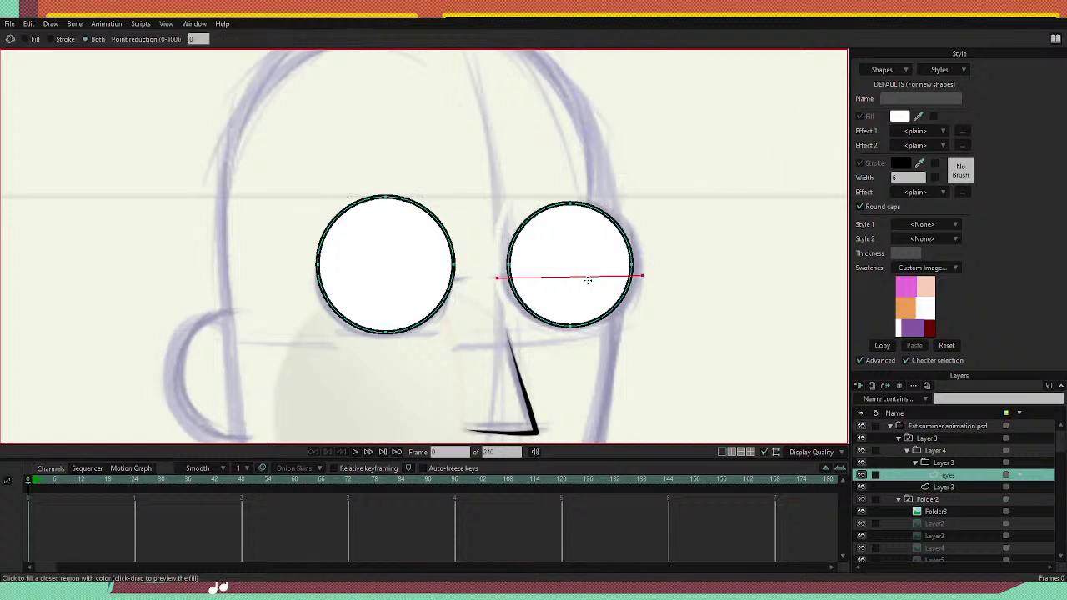
{"action": "left_click", "coordinate": [589, 276]}
Move both end points of the line inward onto the right-hand eye circle's outline.
{"action": "key", "text": "t"}
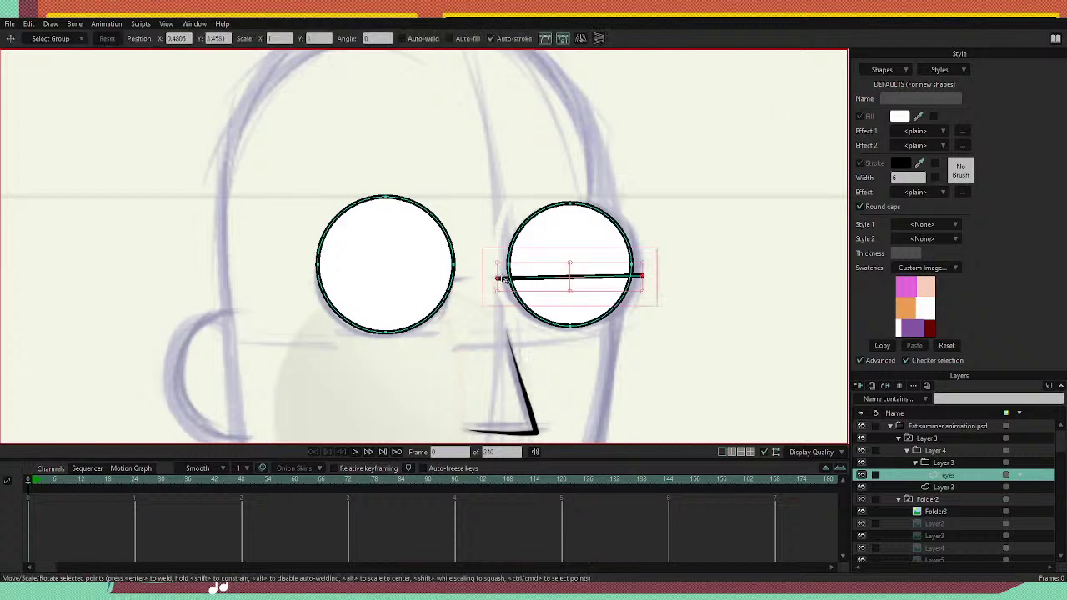
{"action": "left_click_drag", "start_coordinate": [497, 278], "coordinate": [513, 278]}
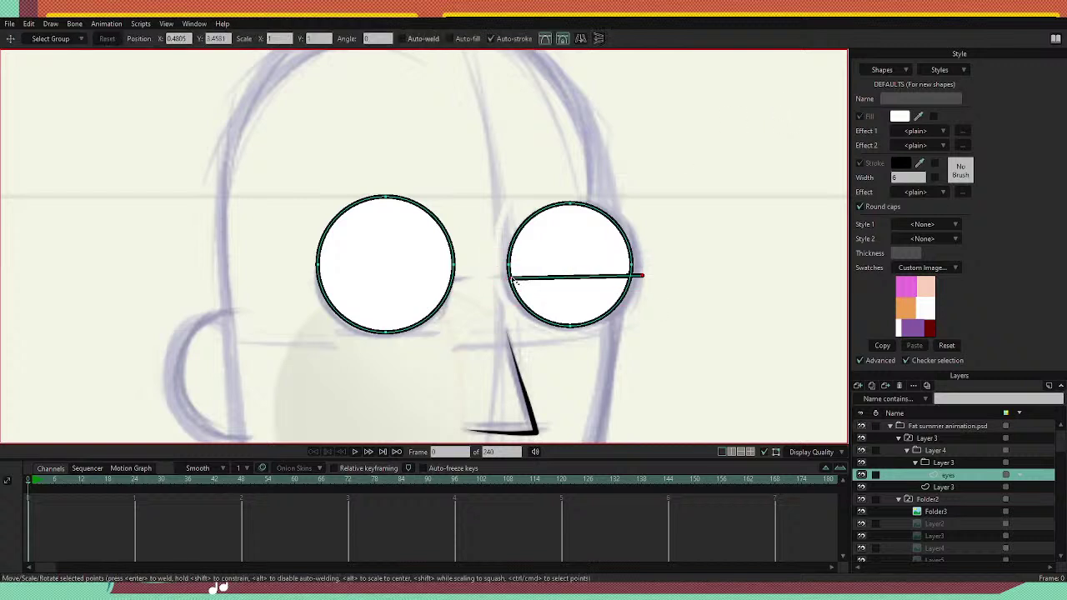
{"action": "left_click_drag", "start_coordinate": [642, 276], "coordinate": [632, 281]}
{"action": "double_click", "coordinate": [632, 277]}
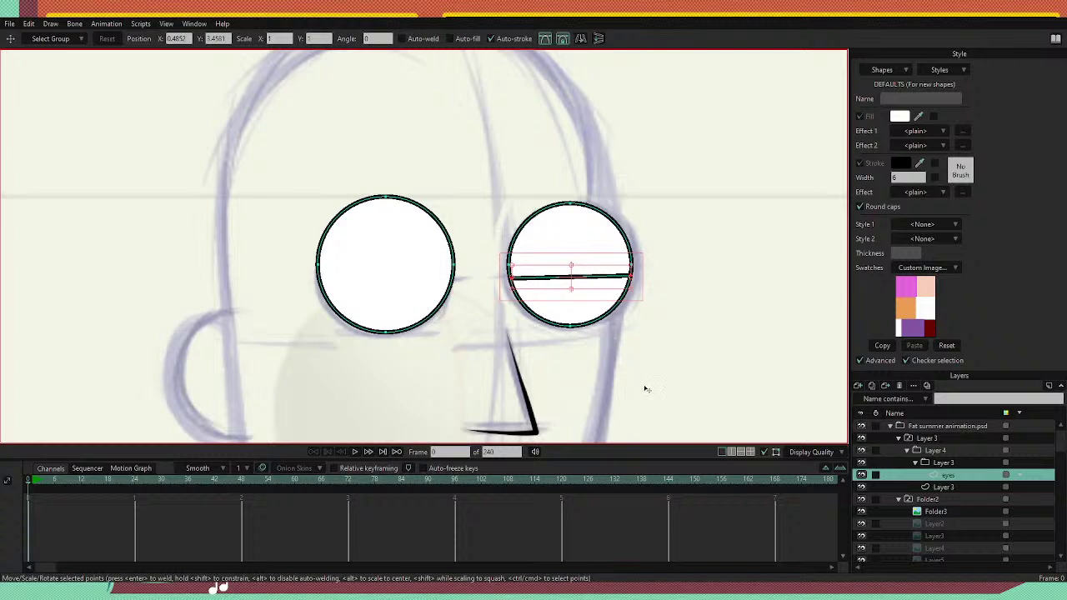
Duplicate the right-hand eye's eyelid line and place the copy across the left-hand eye circle.
{"action": "key", "text": "ctrl+c"}
{"action": "key", "text": "ctrl+v"}
{"action": "left_click_drag", "start_coordinate": [602, 280], "coordinate": [451, 283]}
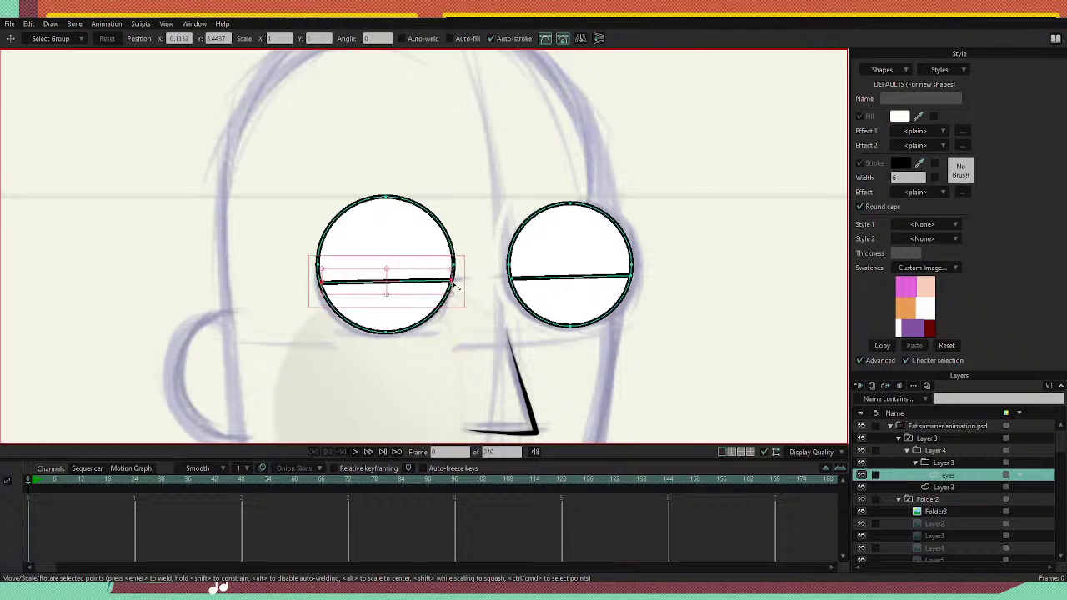
{"action": "key", "text": "g"}
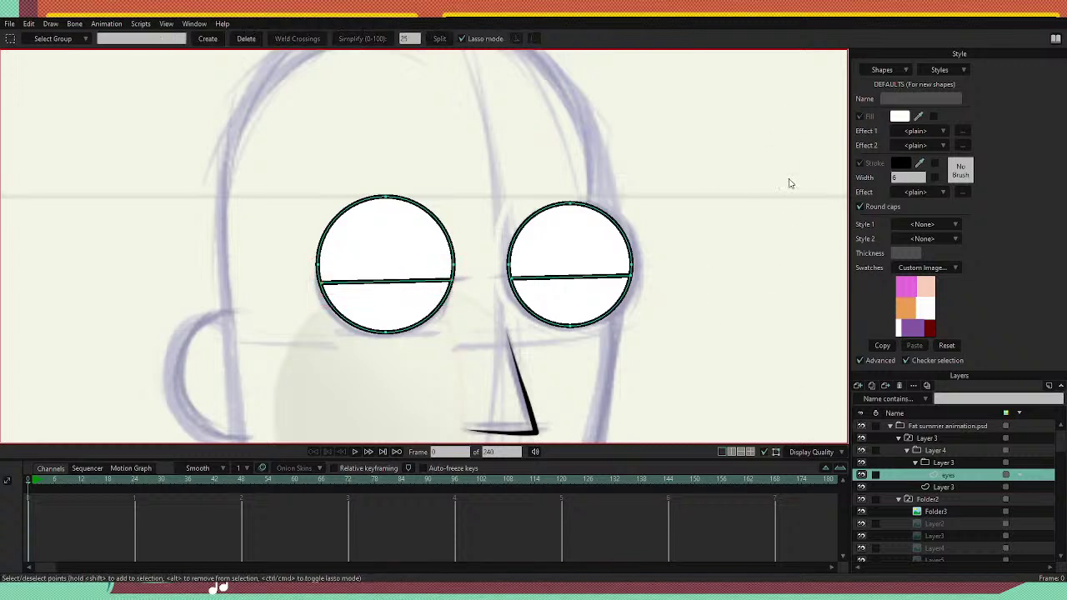
Nudge both end points of the right-hand eyelid line onto the eye circle's outline.
{"action": "key", "text": "t"}
{"action": "left_click_drag", "start_coordinate": [512, 279], "coordinate": [510, 278]}
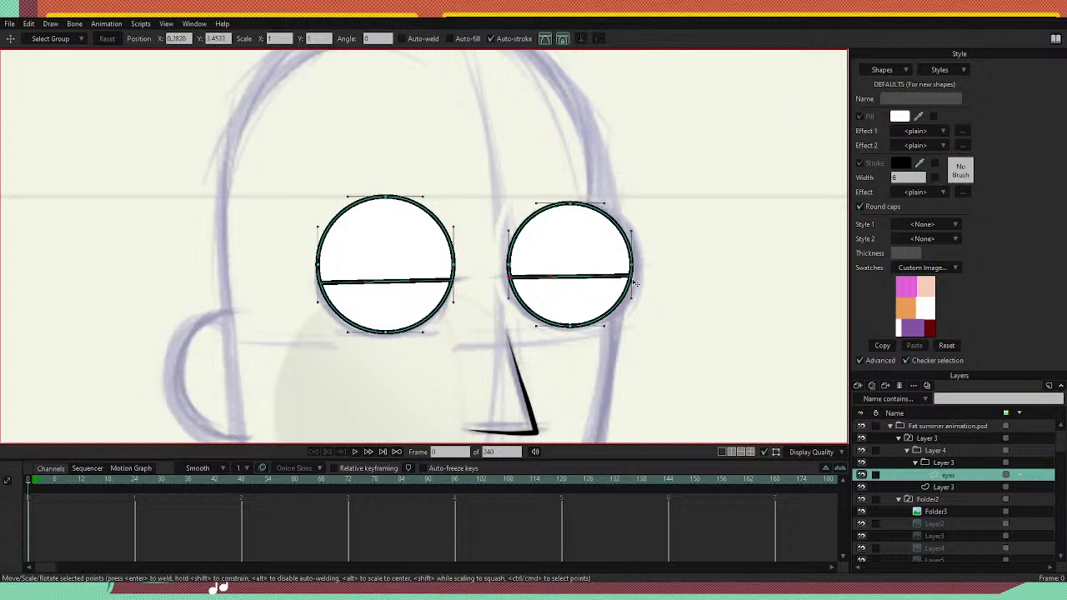
{"action": "left_click_drag", "start_coordinate": [629, 276], "coordinate": [629, 274]}
Examine the eyes with their eyelid lines from far and near, and briefly play the timeline before returning to frame 0.
{"action": "scroll", "coordinate": [524, 286], "scroll_direction": "down", "scroll_amount": 10}
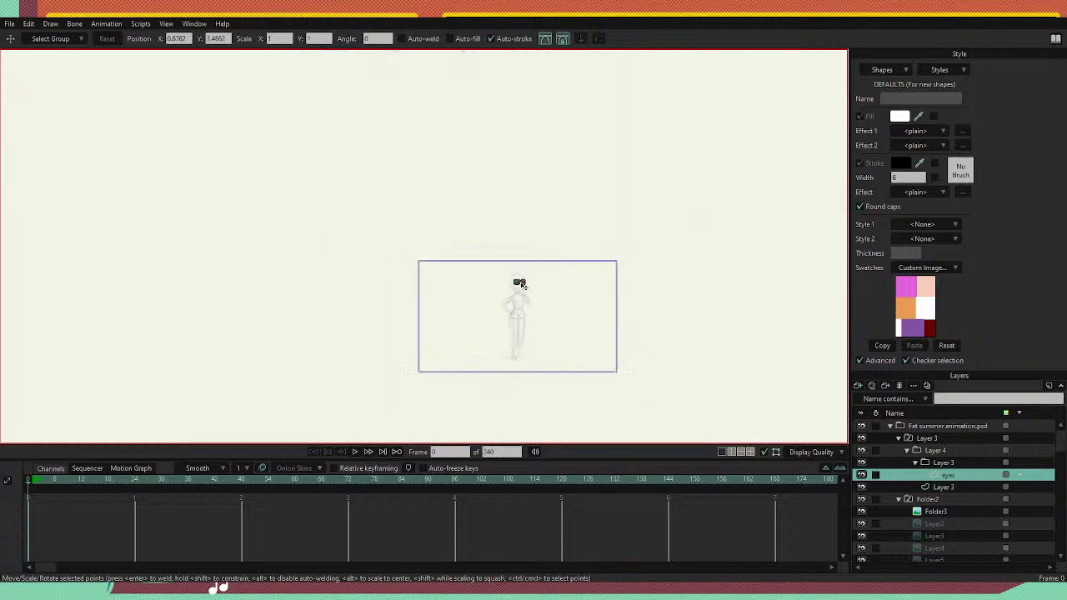
{"action": "scroll", "coordinate": [518, 310], "scroll_direction": "up", "scroll_amount": 4}
{"action": "scroll", "coordinate": [533, 134], "scroll_direction": "up", "scroll_amount": 5}
{"action": "scroll", "coordinate": [553, 136], "scroll_direction": "down", "scroll_amount": 5}
{"action": "scroll", "coordinate": [550, 97], "scroll_direction": "up", "scroll_amount": 6}
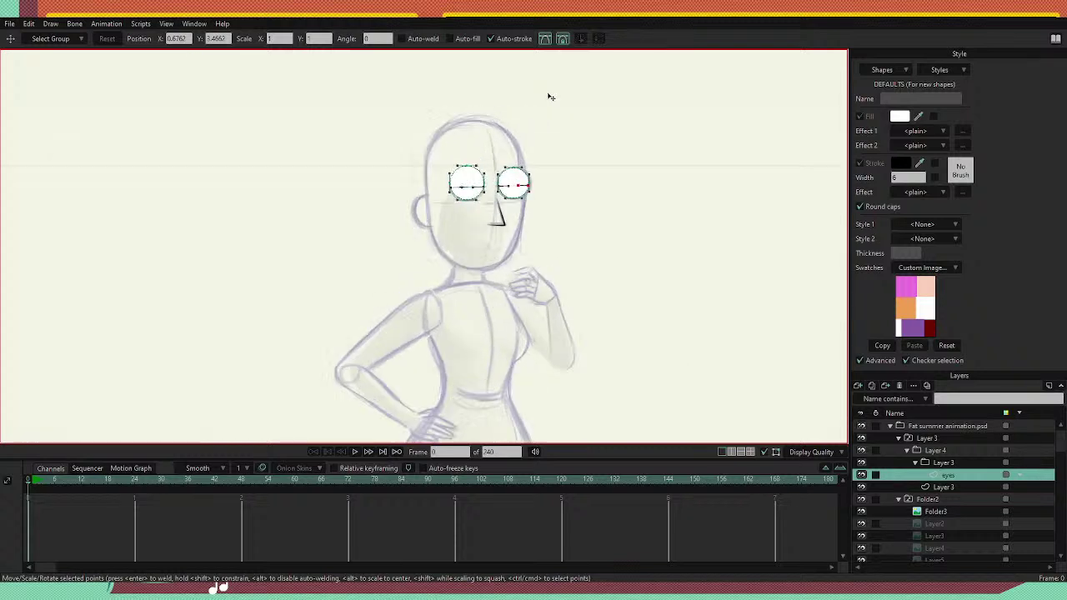
{"action": "scroll", "coordinate": [688, 138], "scroll_direction": "up", "scroll_amount": 3}
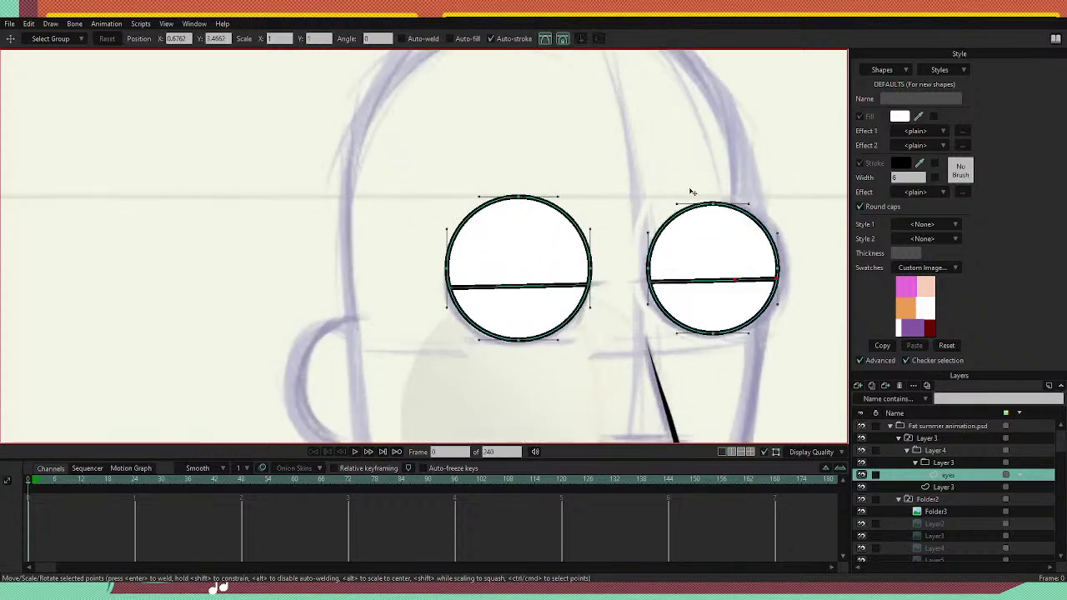
{"action": "scroll", "coordinate": [691, 193], "scroll_direction": "down", "scroll_amount": 1}
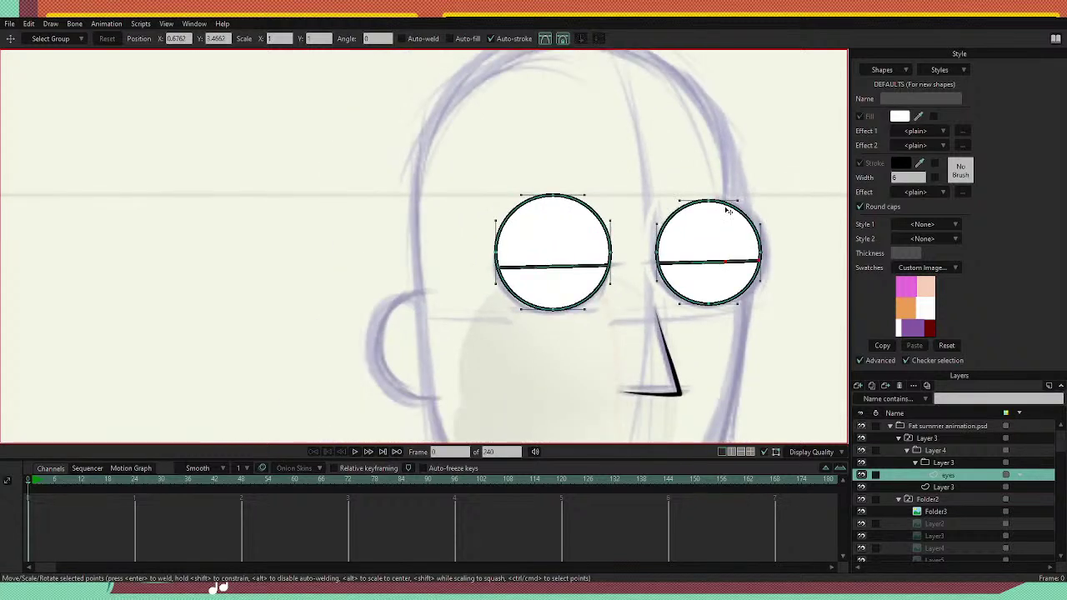
{"action": "scroll", "coordinate": [727, 209], "scroll_direction": "down", "scroll_amount": 3}
{"action": "scroll", "coordinate": [725, 215], "scroll_direction": "up", "scroll_amount": 2}
{"action": "scroll", "coordinate": [736, 218], "scroll_direction": "up", "scroll_amount": 2}
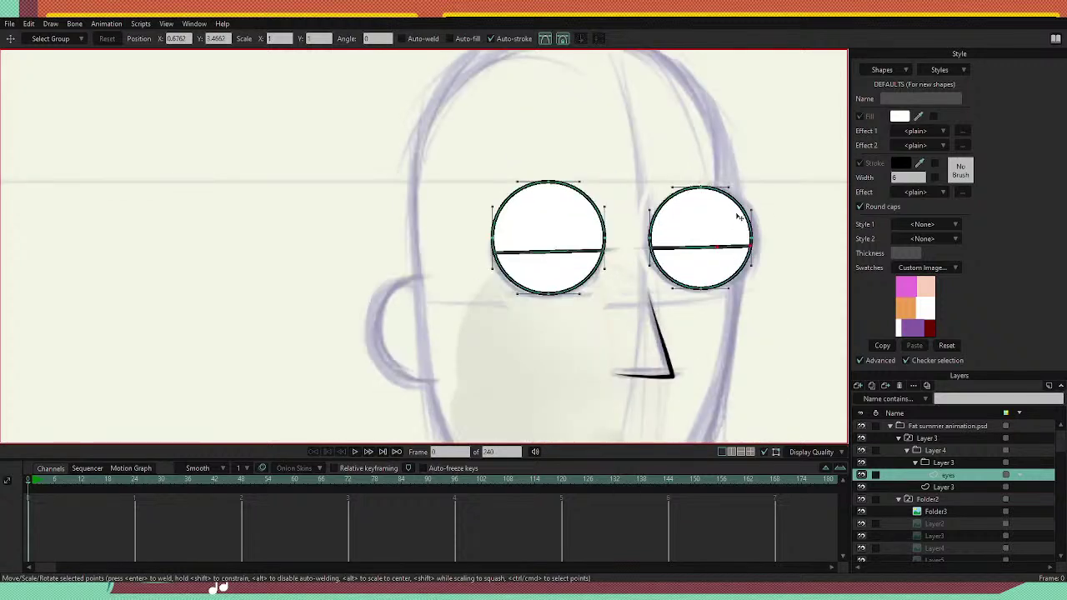
{"action": "key", "text": "space"}
{"action": "scroll", "coordinate": [702, 205], "scroll_direction": "up", "scroll_amount": 2}
{"action": "key", "text": "space"}
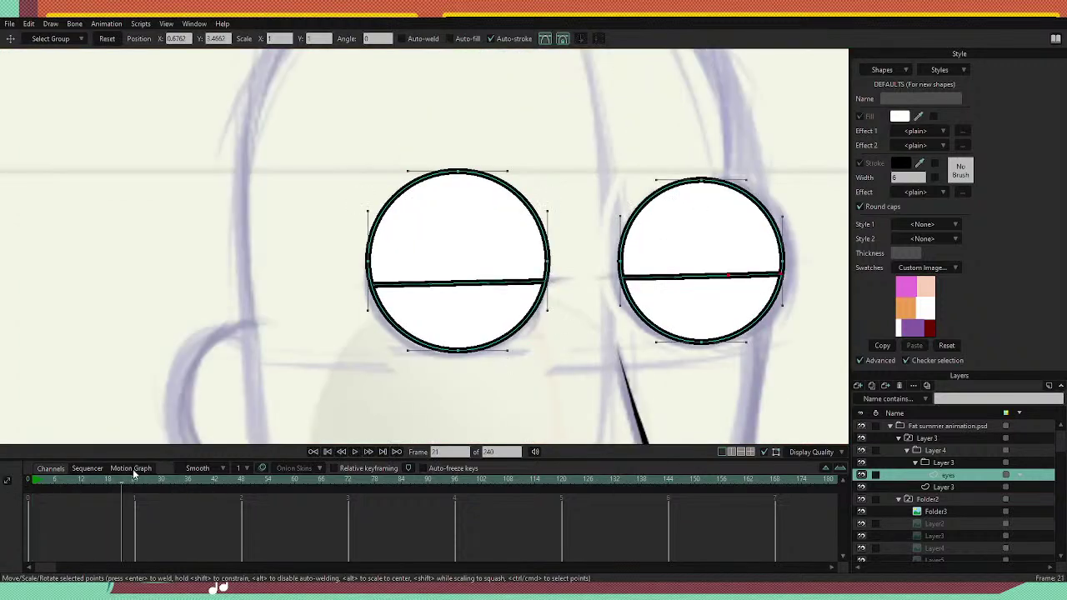
{"action": "left_click_drag", "start_coordinate": [118, 481], "coordinate": [20, 491]}
{"action": "scroll", "coordinate": [629, 297], "scroll_direction": "down", "scroll_amount": 3}
{"action": "scroll", "coordinate": [695, 292], "scroll_direction": "up", "scroll_amount": 3}
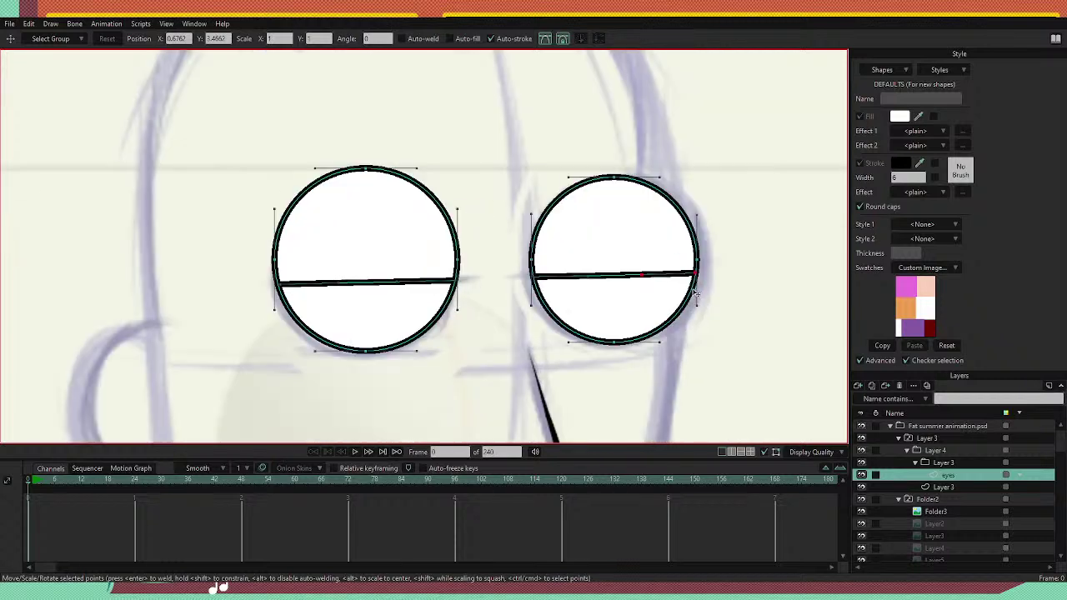
{"action": "left_click_drag", "start_coordinate": [736, 317], "coordinate": [660, 302]}
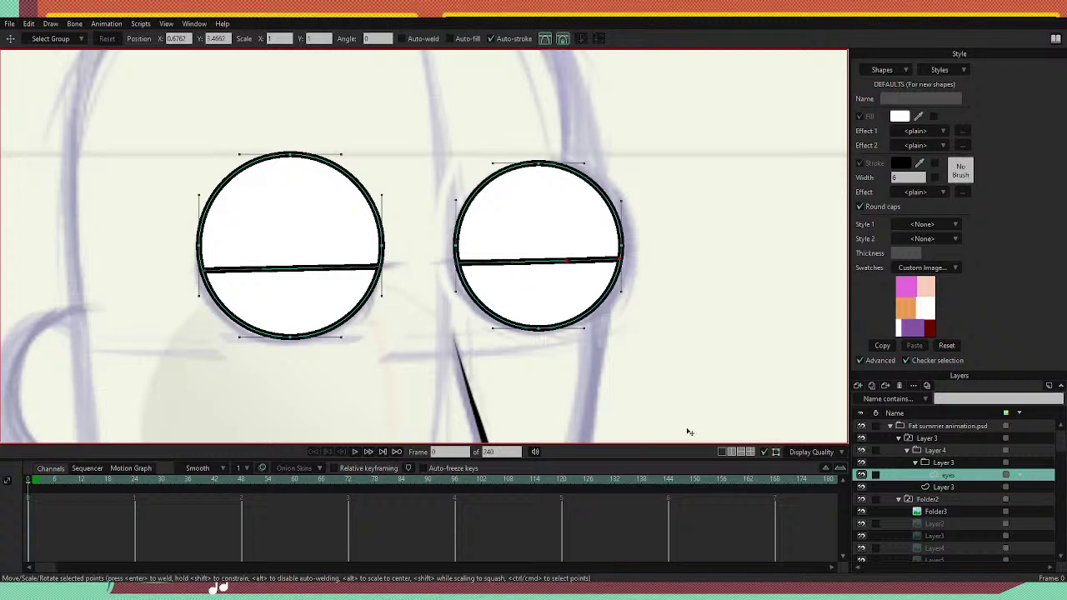
Delete the eyelid lines from both eye circles.
{"action": "key", "text": "Delete"}
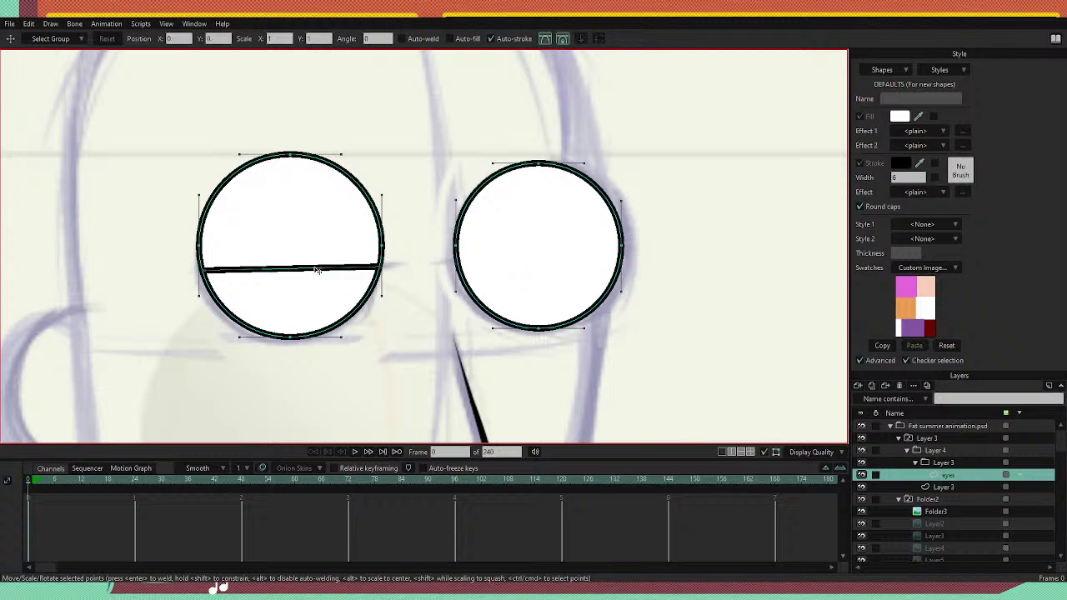
{"action": "left_click", "coordinate": [319, 269]}
{"action": "key", "text": "Delete"}
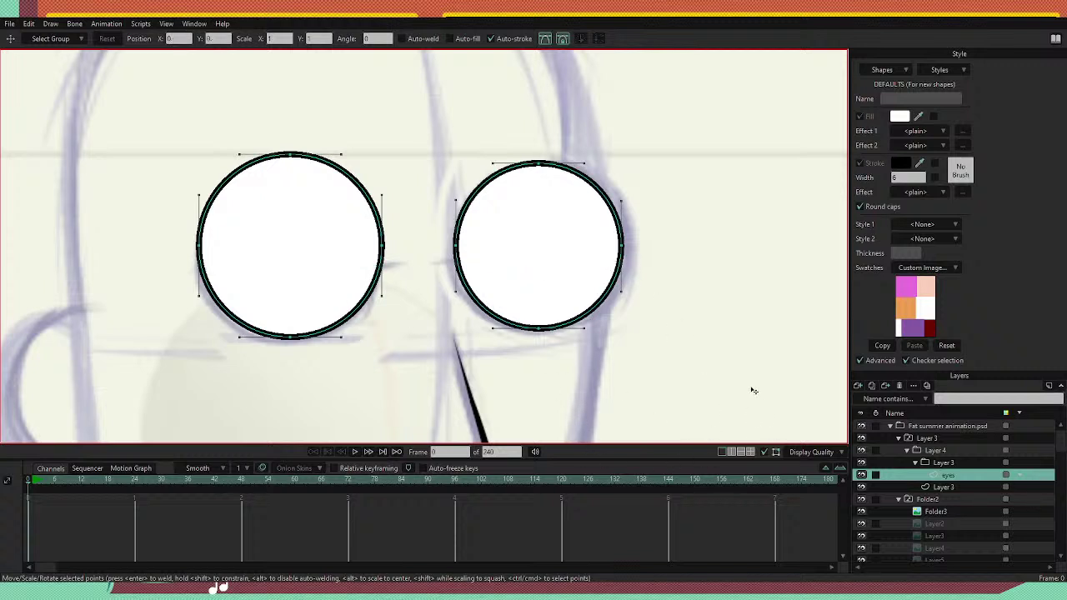
Identify the vector layer holding the nose by toggling its visibility, and rename it head.
{"action": "scroll", "coordinate": [595, 217], "scroll_direction": "down", "scroll_amount": 5}
{"action": "scroll", "coordinate": [582, 247], "scroll_direction": "up", "scroll_amount": 2}
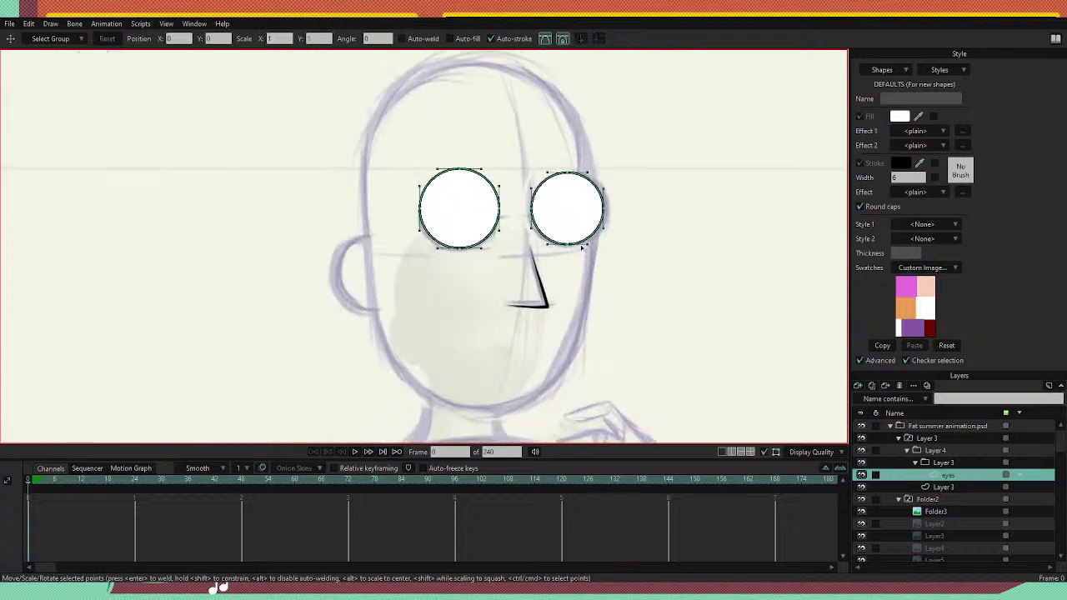
{"action": "left_click", "coordinate": [938, 489]}
{"action": "left_click", "coordinate": [861, 488]}
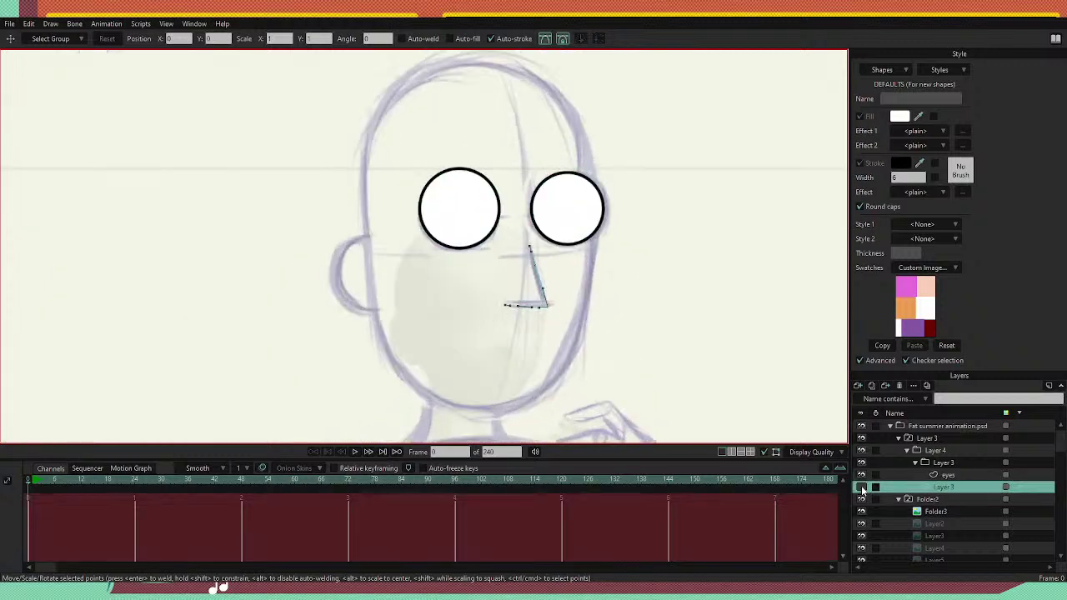
{"action": "left_click", "coordinate": [862, 490]}
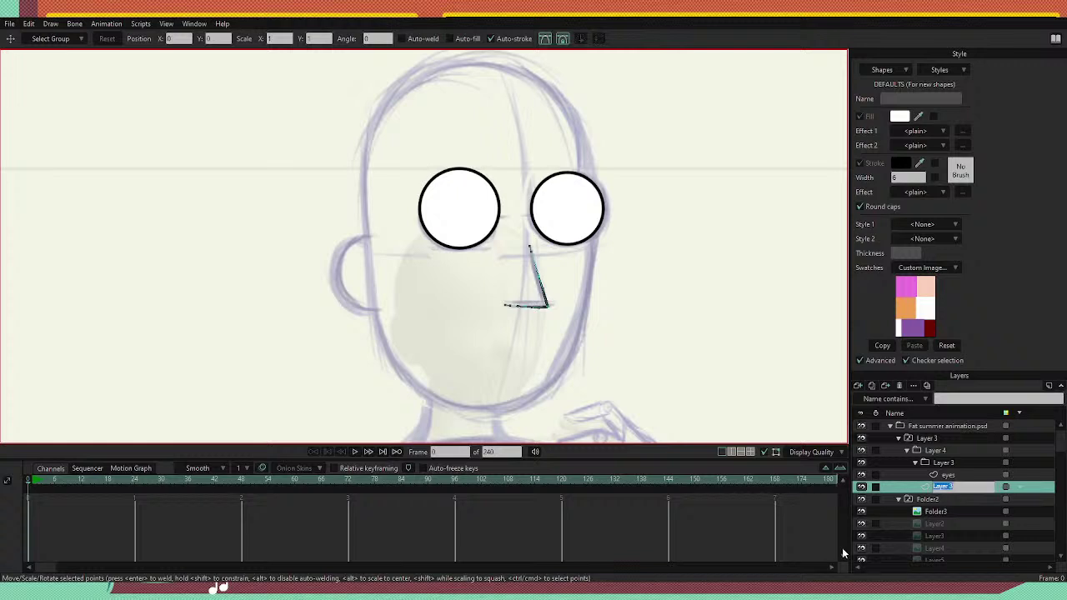
{"action": "left_click", "coordinate": [928, 491]}
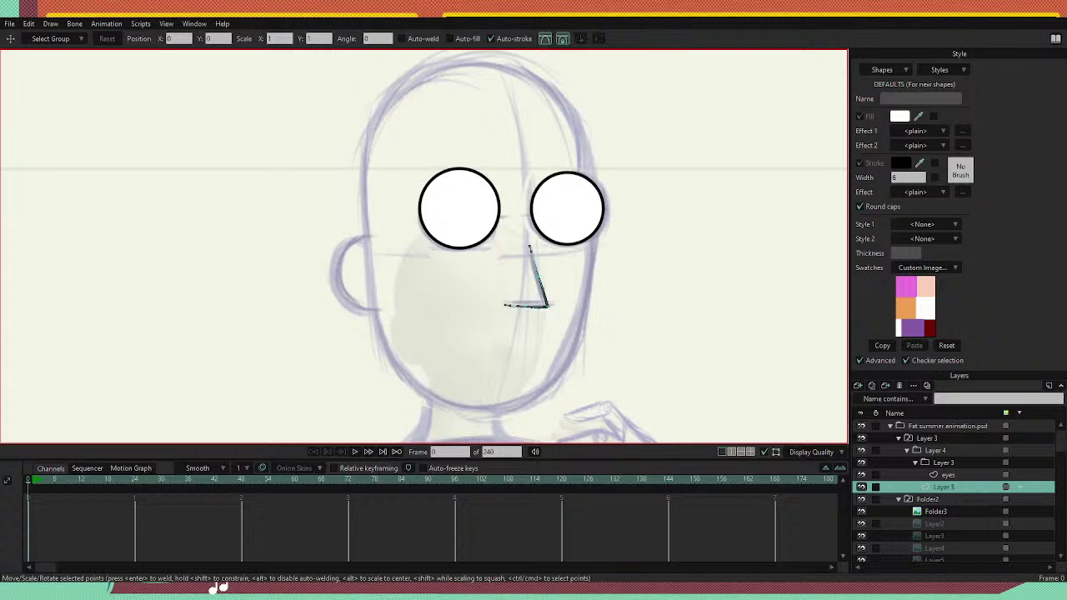
{"action": "type", "text": "head"}
{"action": "key", "text": "Return"}
Turn on auto-weld and auto-fill, and trace the head outline up the ear side of the skull with added points.
{"action": "key", "text": "f"}
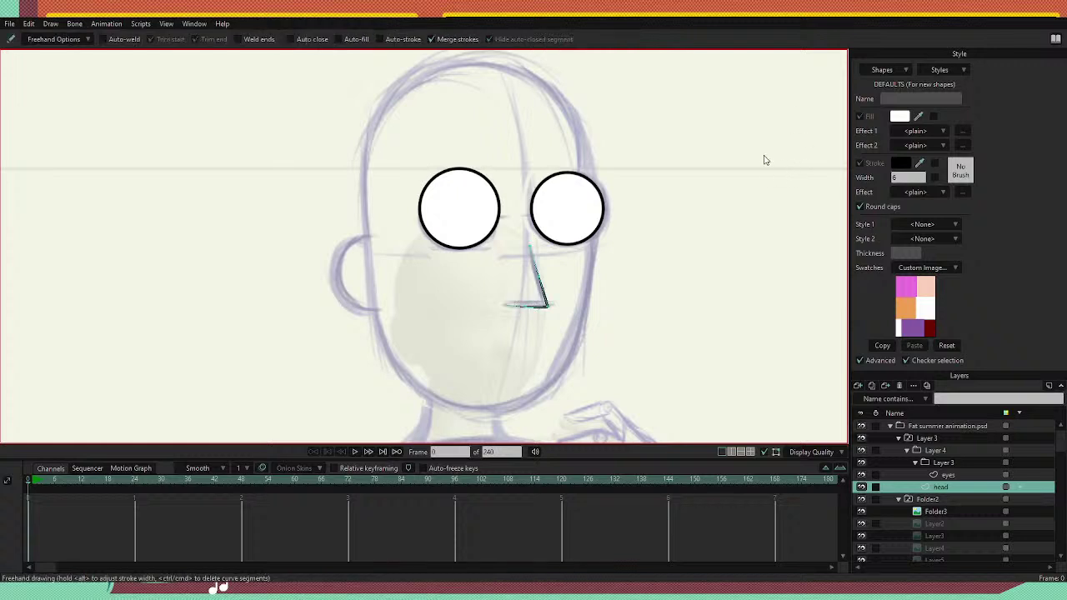
{"action": "key", "text": "a"}
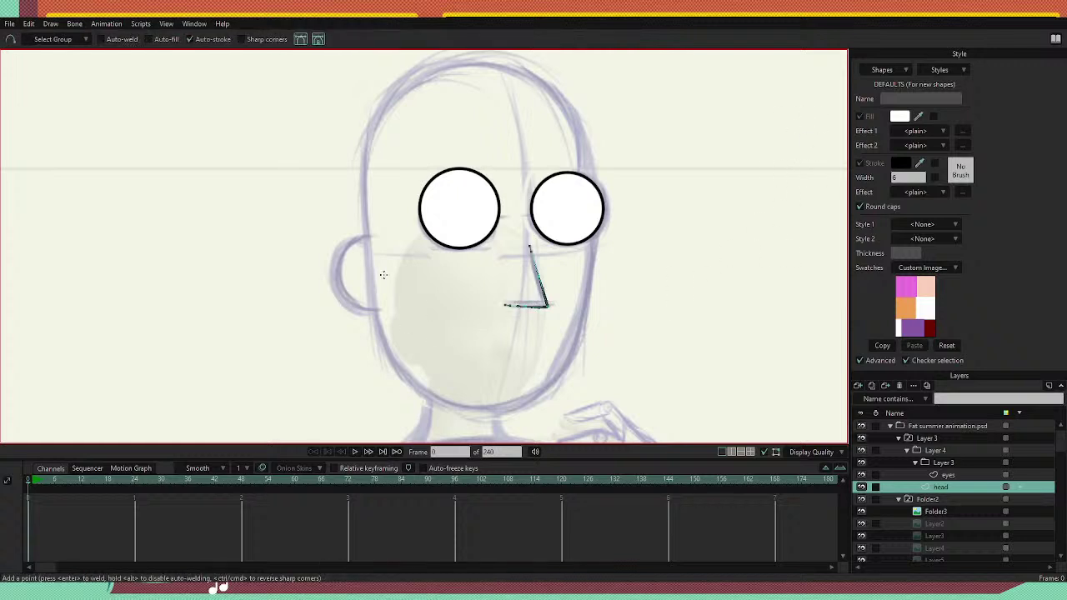
{"action": "left_click_drag", "start_coordinate": [376, 302], "coordinate": [365, 206]}
{"action": "left_click", "coordinate": [150, 40]}
{"action": "left_click", "coordinate": [101, 39]}
{"action": "left_click_drag", "start_coordinate": [364, 207], "coordinate": [366, 144]}
{"action": "left_click_drag", "start_coordinate": [406, 79], "coordinate": [398, 85]}
{"action": "left_click_drag", "start_coordinate": [591, 235], "coordinate": [578, 353]}
{"action": "key", "text": "ctrl+z"}
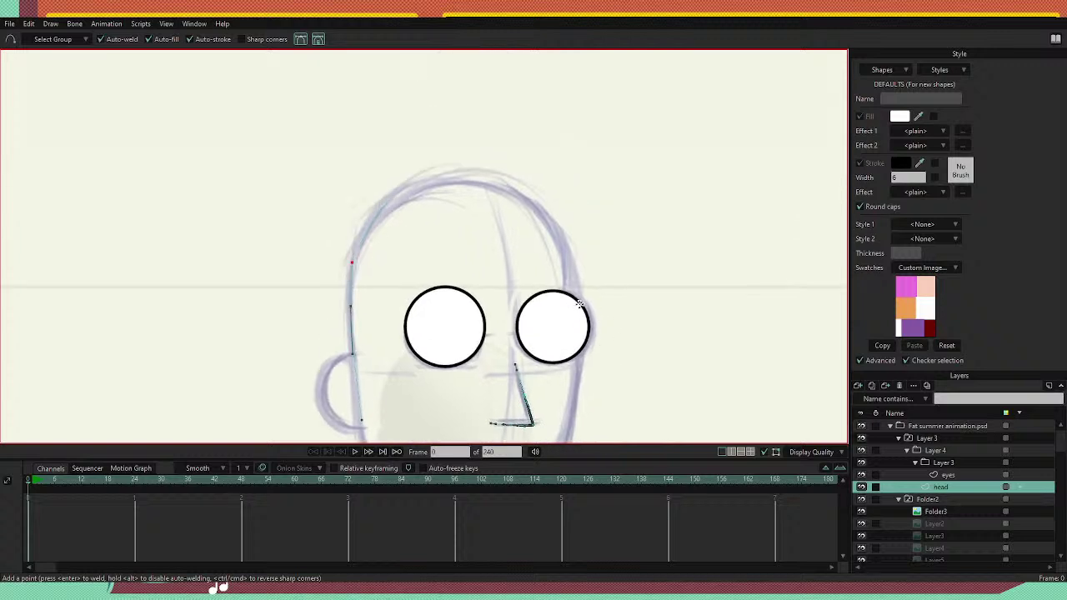
Continue the head outline over the top of the skull and down the far side of the face to the chin.
{"action": "mouse_move", "coordinate": [351, 262]}
{"action": "left_mouse_down"}
{"action": "mouse_move", "coordinate": [467, 171]}
{"action": "mouse_move", "coordinate": [512, 172]}
{"action": "left_mouse_up"}
{"action": "scroll", "coordinate": [575, 267], "scroll_direction": "down", "scroll_amount": 4}
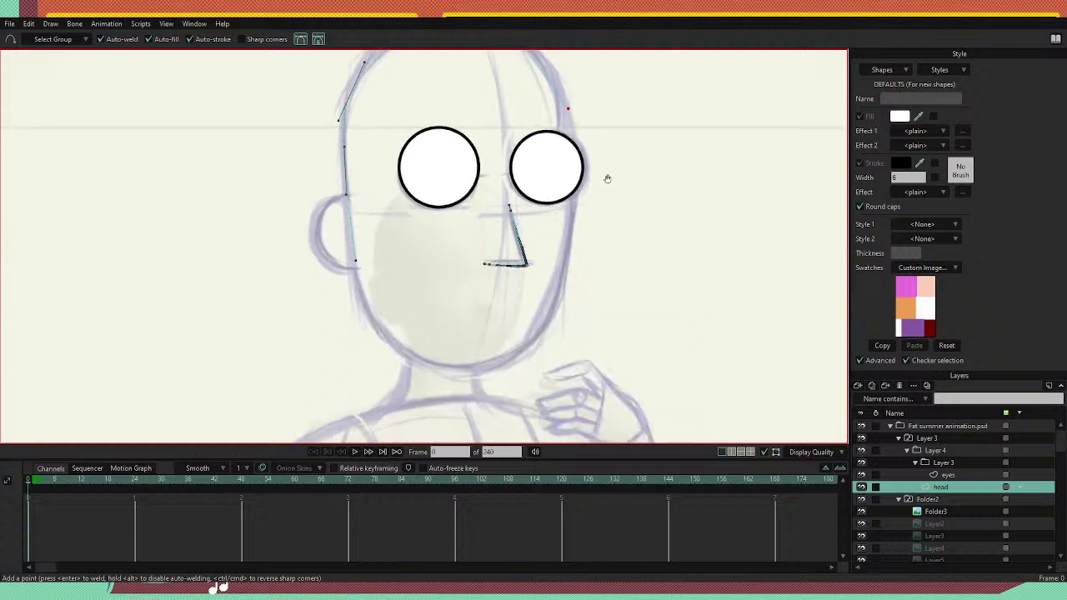
{"action": "left_click_drag", "start_coordinate": [567, 109], "coordinate": [555, 309]}
{"action": "left_click_drag", "start_coordinate": [570, 272], "coordinate": [545, 327]}
{"action": "left_click_drag", "start_coordinate": [512, 363], "coordinate": [464, 370]}
Trace the chin and the ear-side jaw, and close the head outline at its starting point.
{"action": "left_click", "coordinate": [447, 370]}
{"action": "left_click", "coordinate": [424, 364]}
{"action": "left_click", "coordinate": [393, 349]}
{"action": "left_click", "coordinate": [363, 320]}
{"action": "left_click_drag", "start_coordinate": [364, 310], "coordinate": [370, 316]}
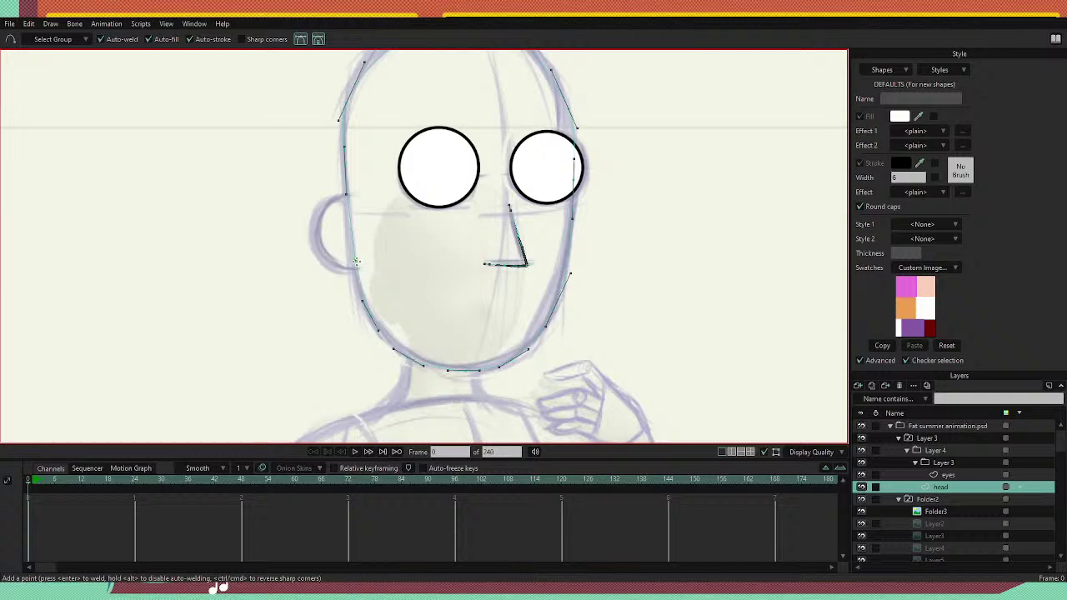
{"action": "left_click", "coordinate": [357, 261]}
Set the head shape's fill to the light peach swatch colour.
{"action": "scroll", "coordinate": [390, 176], "scroll_direction": "down", "scroll_amount": 4}
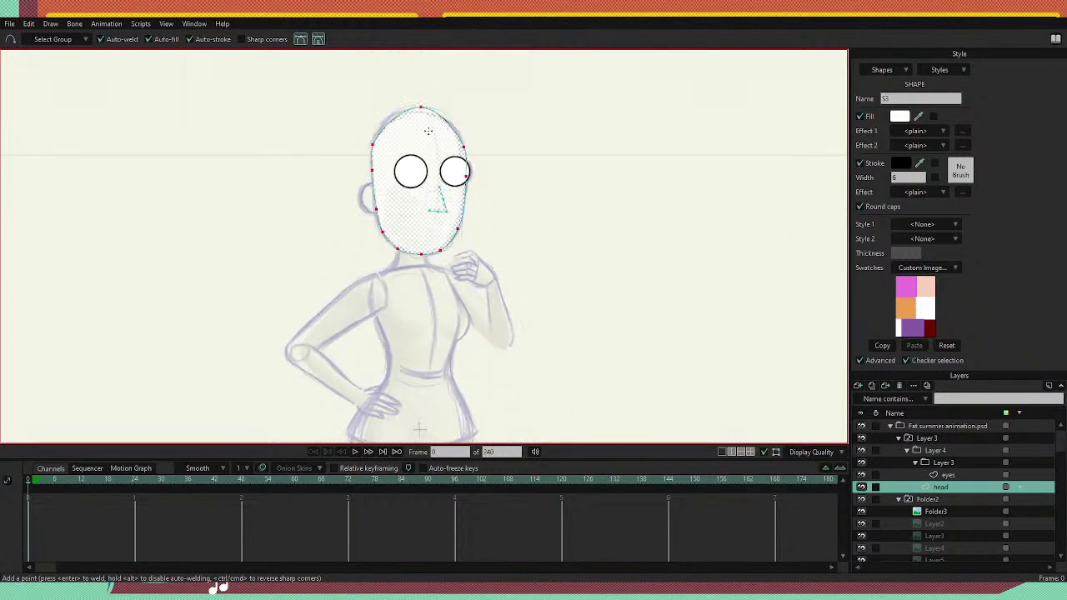
{"action": "scroll", "coordinate": [428, 125], "scroll_direction": "up", "scroll_amount": 4}
{"action": "scroll", "coordinate": [404, 124], "scroll_direction": "down", "scroll_amount": 2}
{"action": "scroll", "coordinate": [395, 138], "scroll_direction": "up", "scroll_amount": 2}
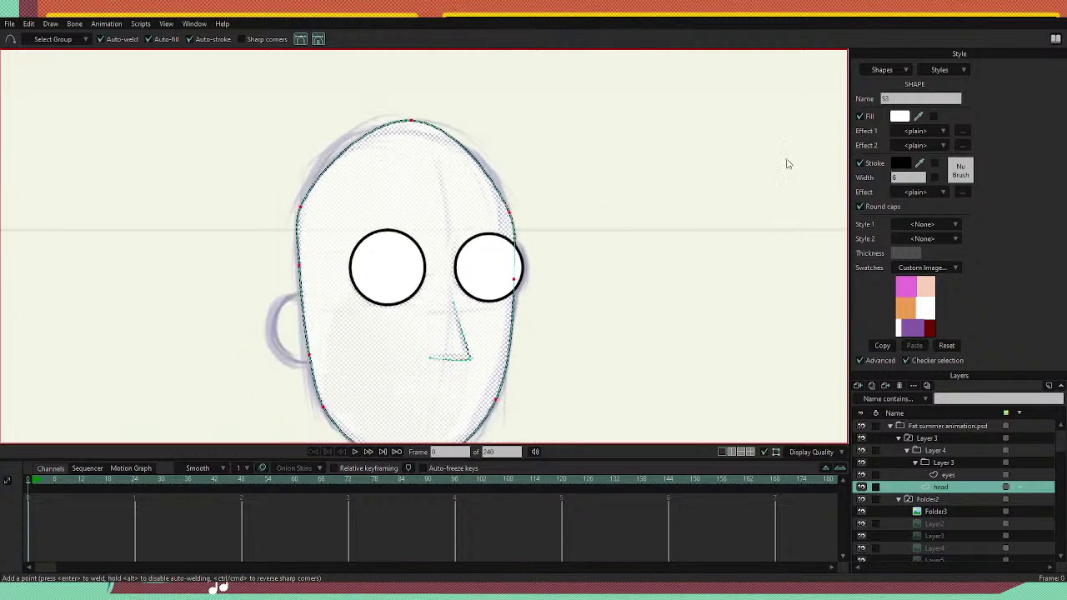
{"action": "key", "text": "t"}
{"action": "key", "text": "p"}
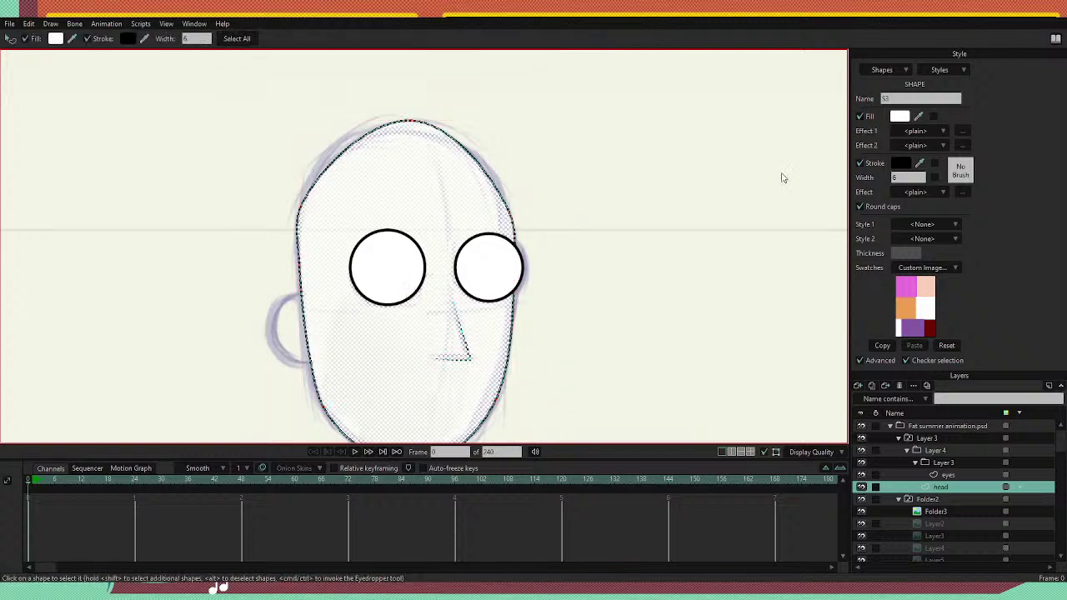
{"action": "left_click", "coordinate": [906, 177]}
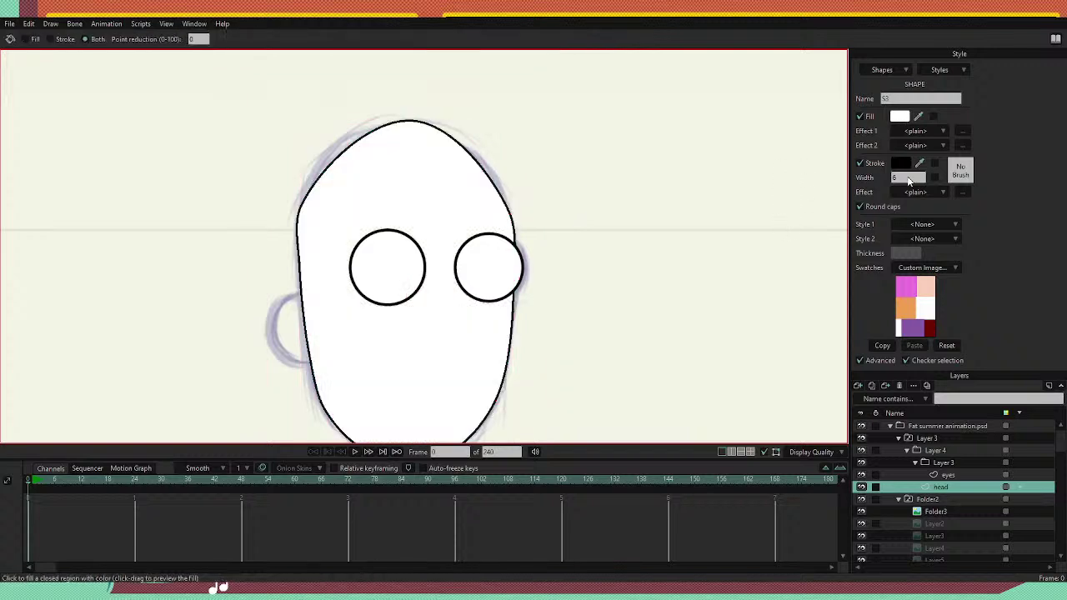
{"action": "left_click", "coordinate": [927, 283]}
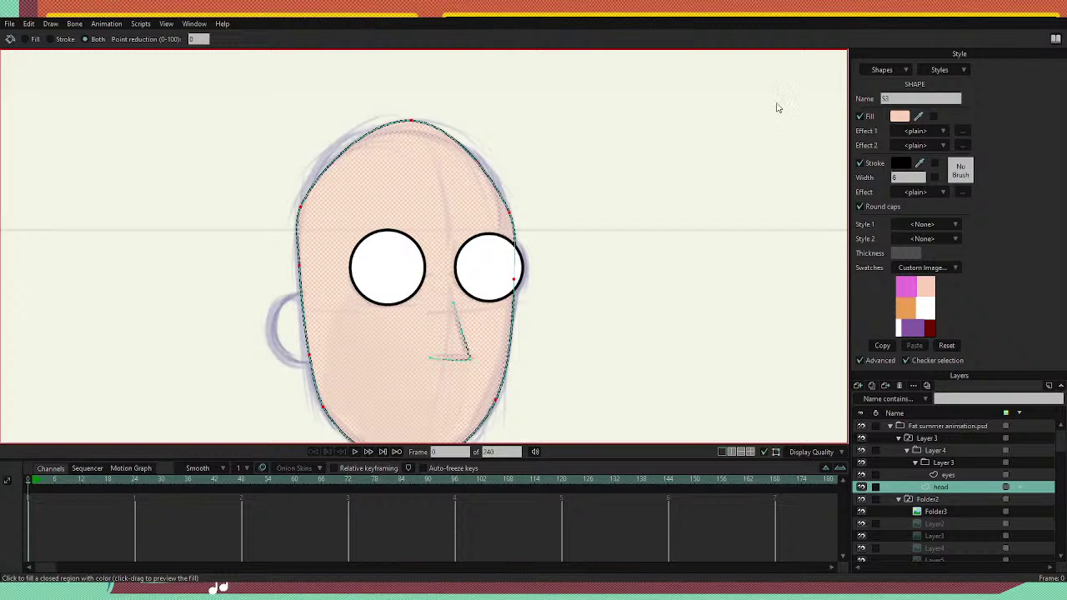
Deselect the head outline and select a point on the nose line.
{"action": "key", "text": "g"}
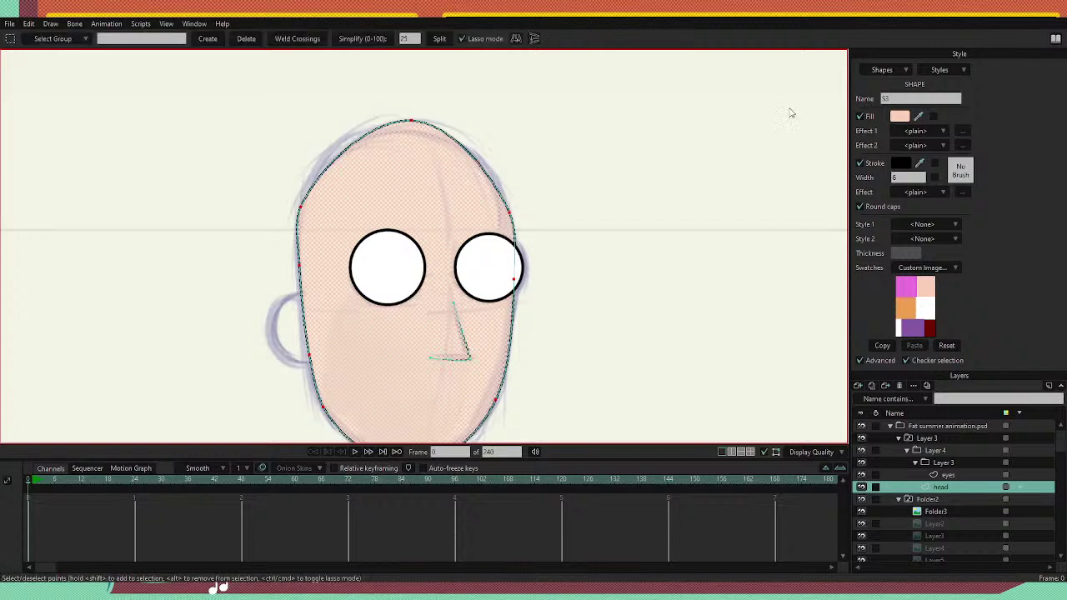
{"action": "key", "text": "t"}
{"action": "key", "text": "ctrl+shift+a"}
{"action": "left_click_drag", "start_coordinate": [559, 336], "coordinate": [637, 267]}
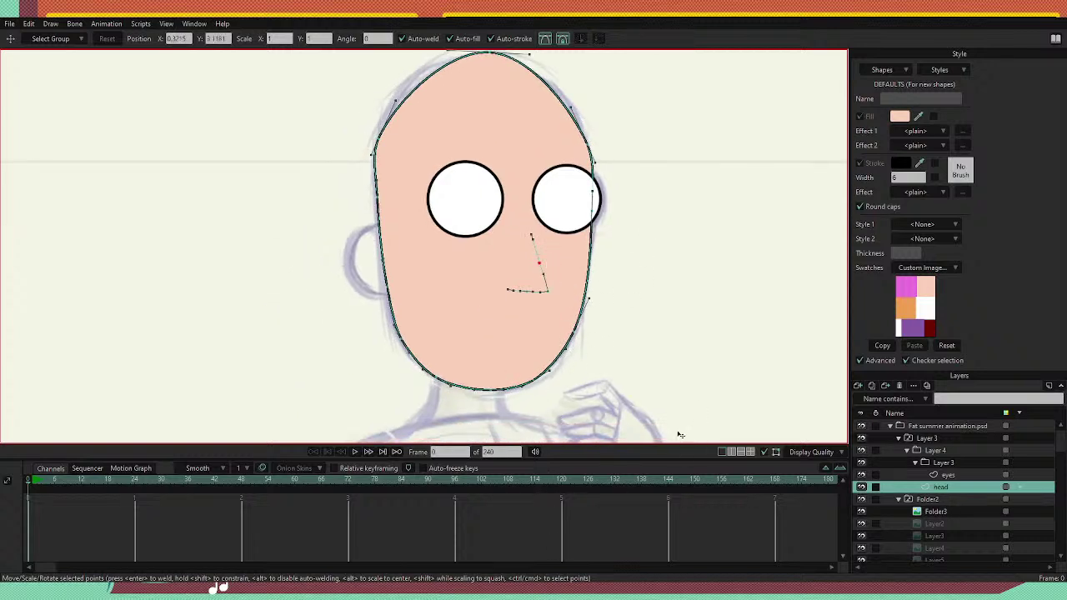
Try to select the nose line's shape hidden behind the peach head fill.
{"action": "key", "text": "q"}
{"action": "left_click", "coordinate": [538, 267]}
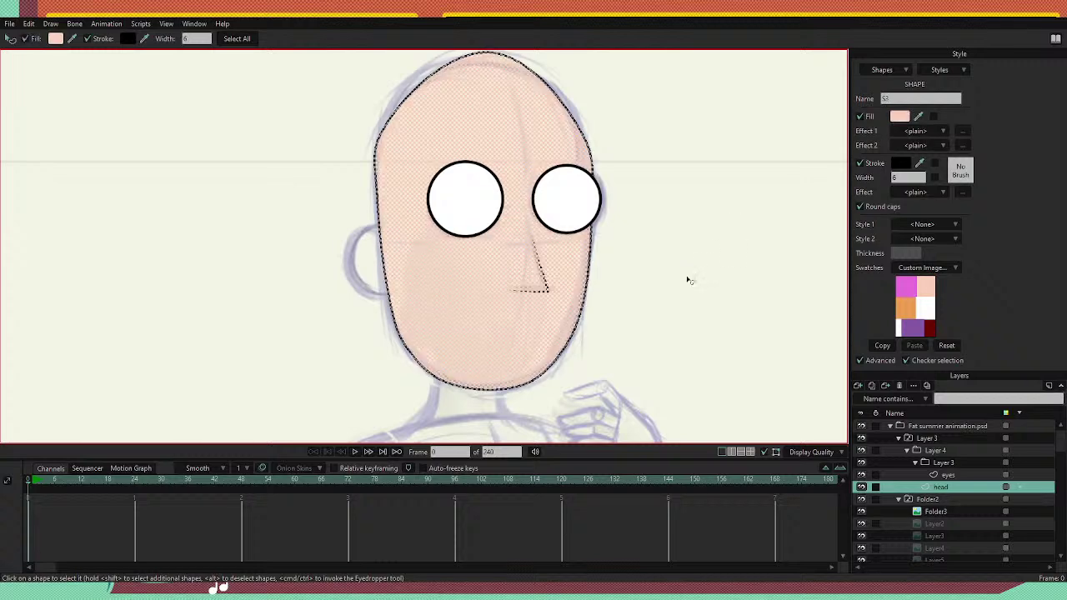
{"action": "left_click", "coordinate": [646, 296]}
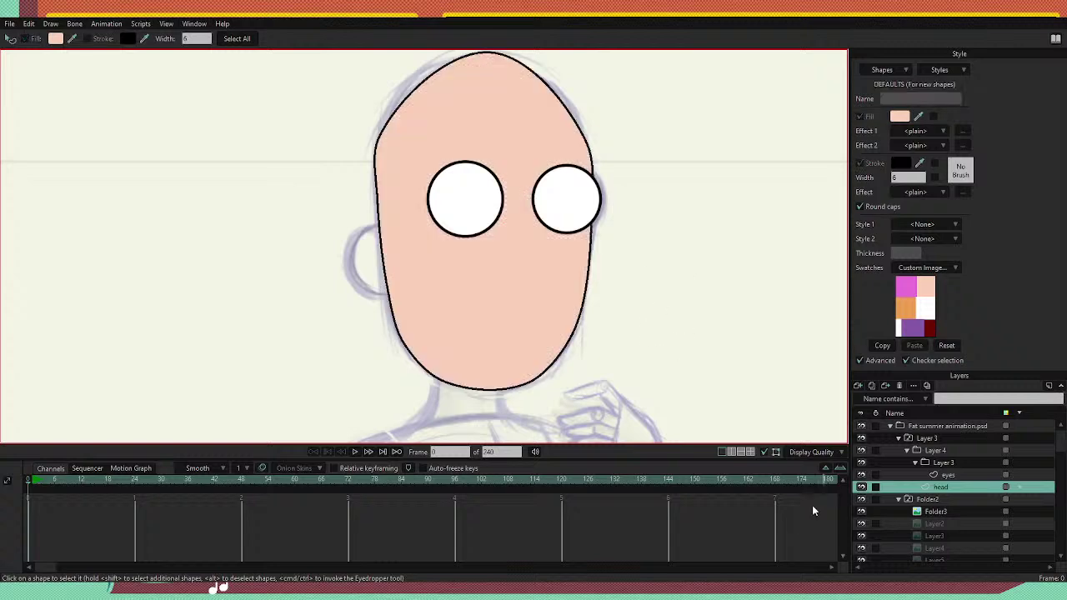
{"action": "left_click", "coordinate": [564, 281]}
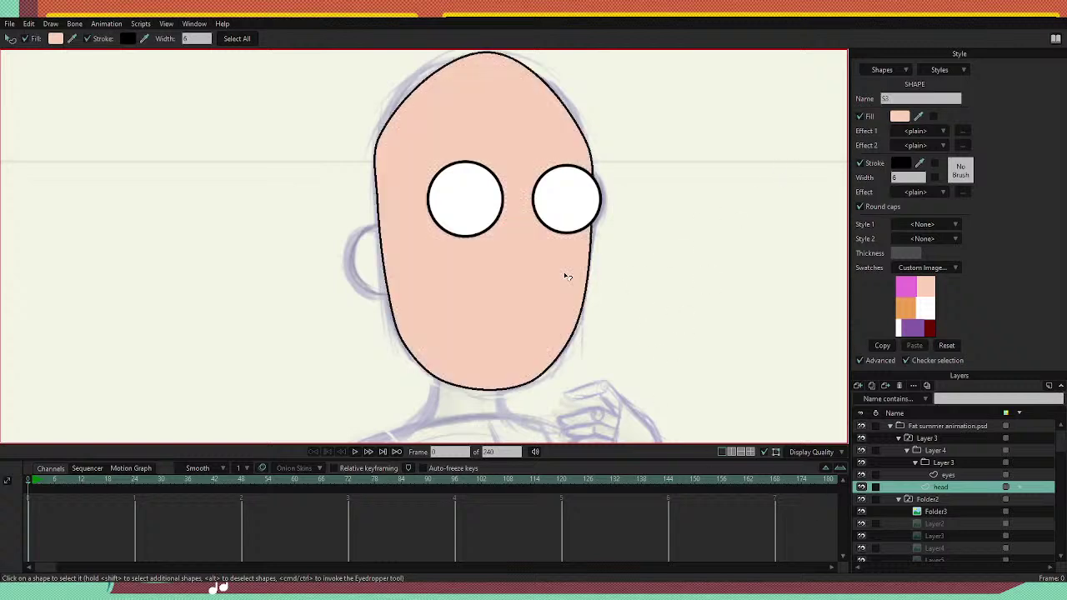
{"action": "key", "text": "Return"}
{"action": "left_click", "coordinate": [566, 277]}
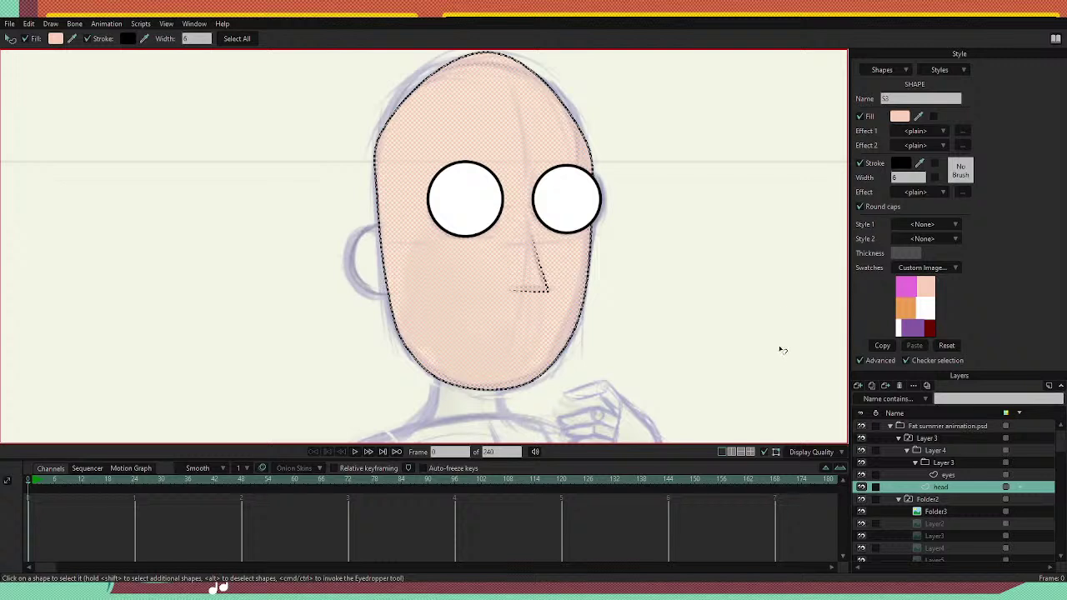
{"action": "key", "text": "g"}
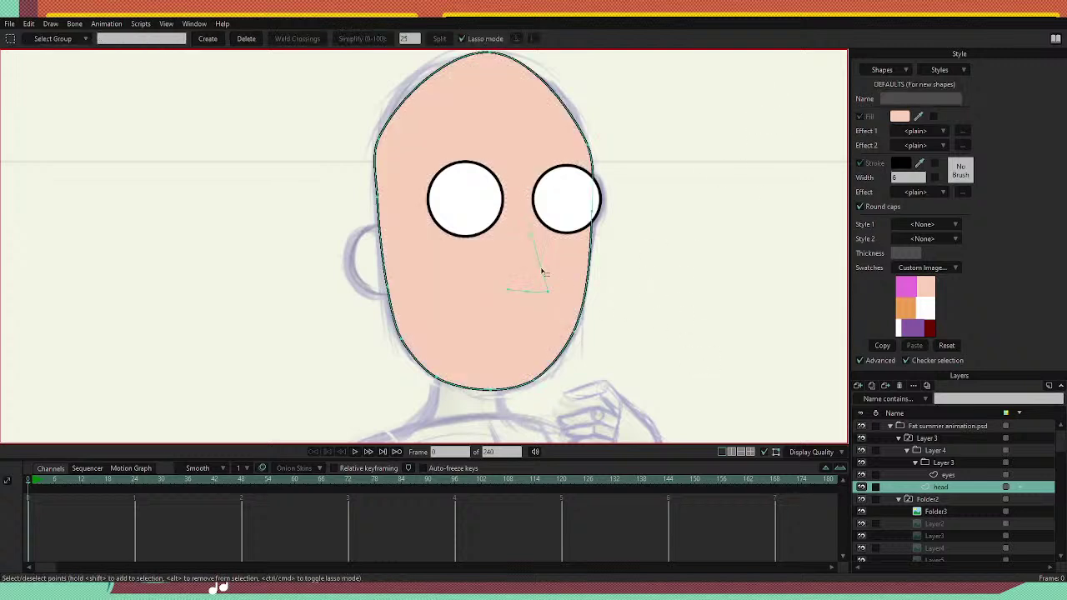
{"action": "key", "text": "q"}
{"action": "left_click", "coordinate": [550, 277]}
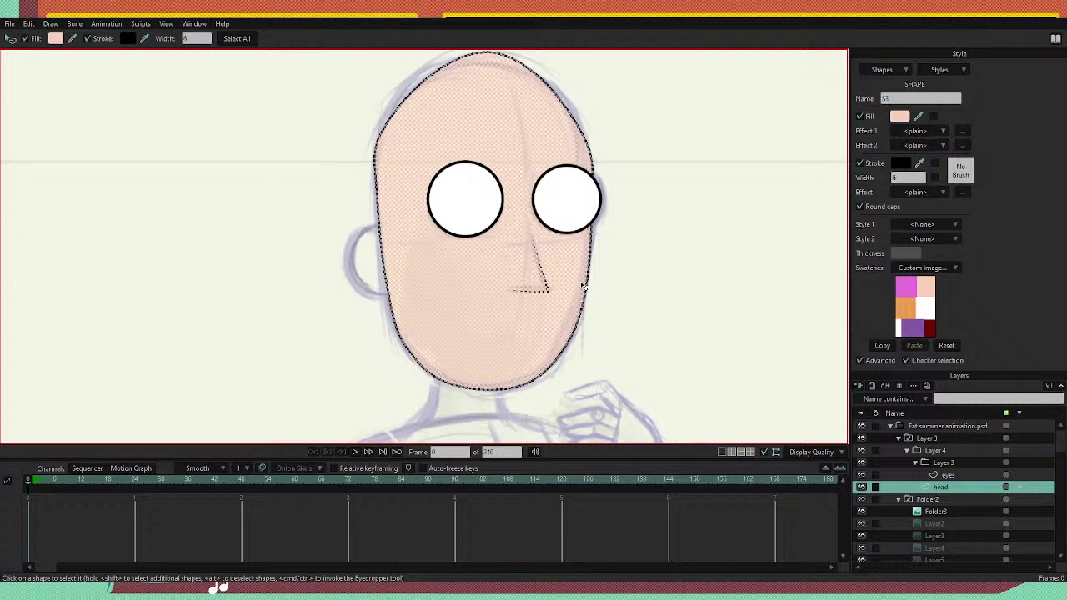
{"action": "left_click", "coordinate": [583, 286]}
{"action": "left_click", "coordinate": [583, 286]}
{"action": "left_click", "coordinate": [584, 286]}
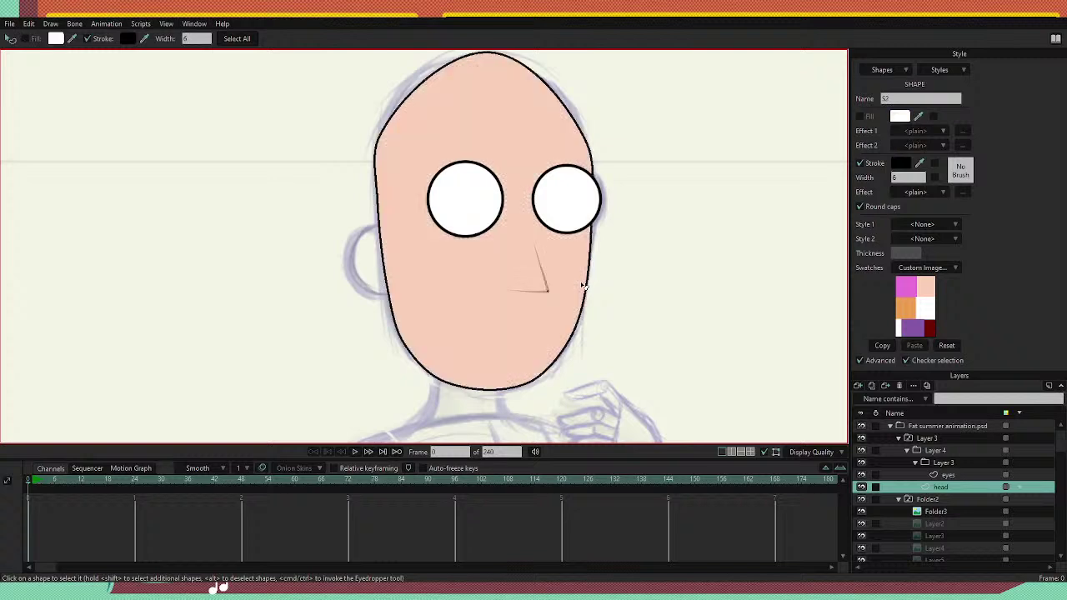
Select the head shape and toggle the head layer's visibility off and back on to check the hidden nose line.
{"action": "key", "text": "g"}
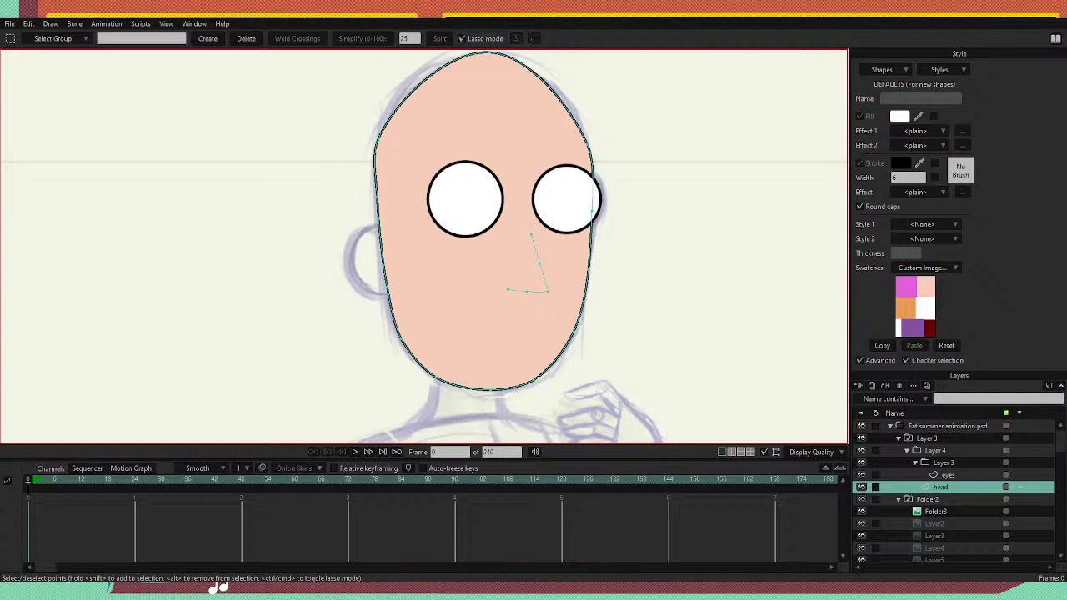
{"action": "key", "text": "q"}
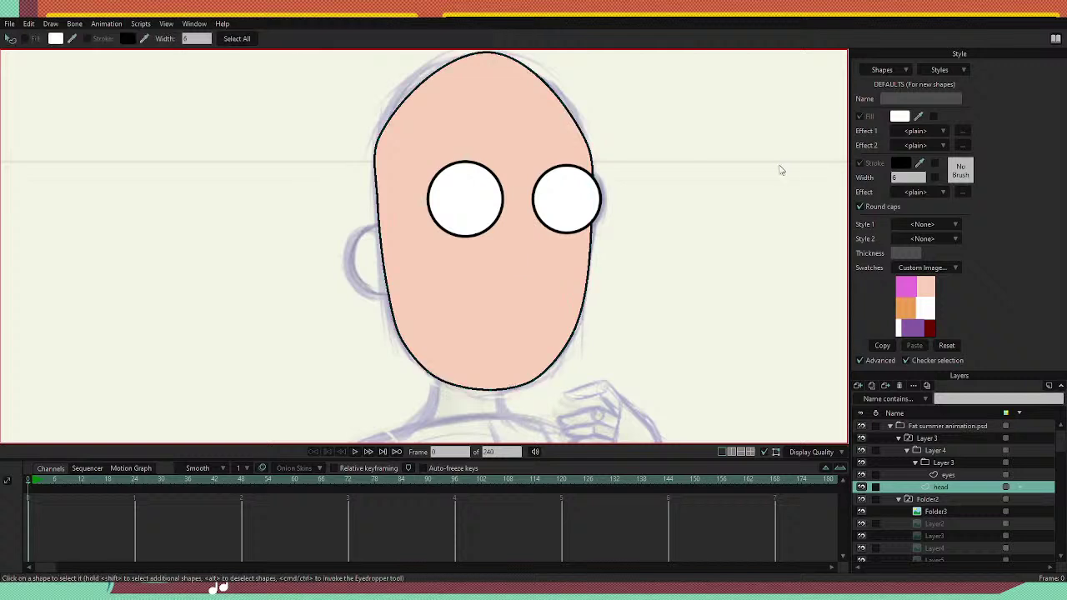
{"action": "left_click", "coordinate": [578, 322]}
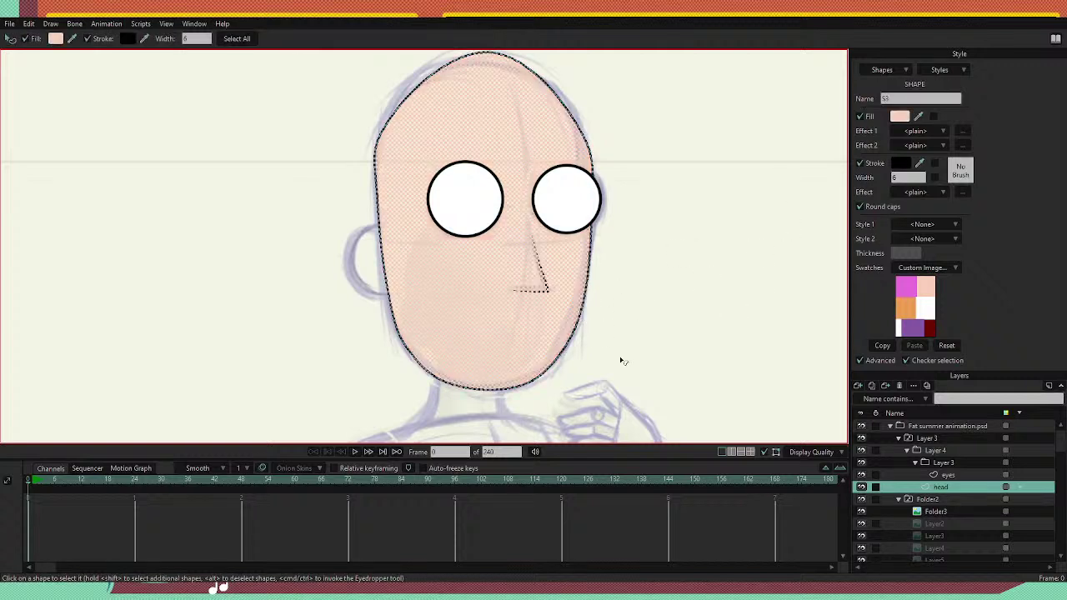
{"action": "left_click", "coordinate": [862, 488]}
{"action": "left_click", "coordinate": [863, 489]}
{"action": "key", "text": "w"}
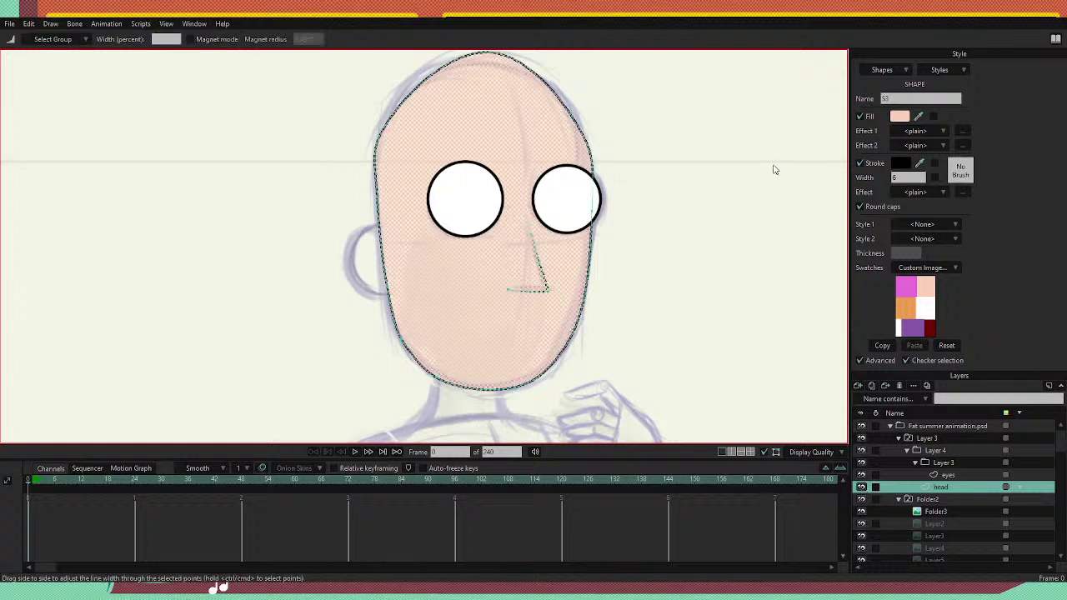
{"action": "key", "text": "q"}
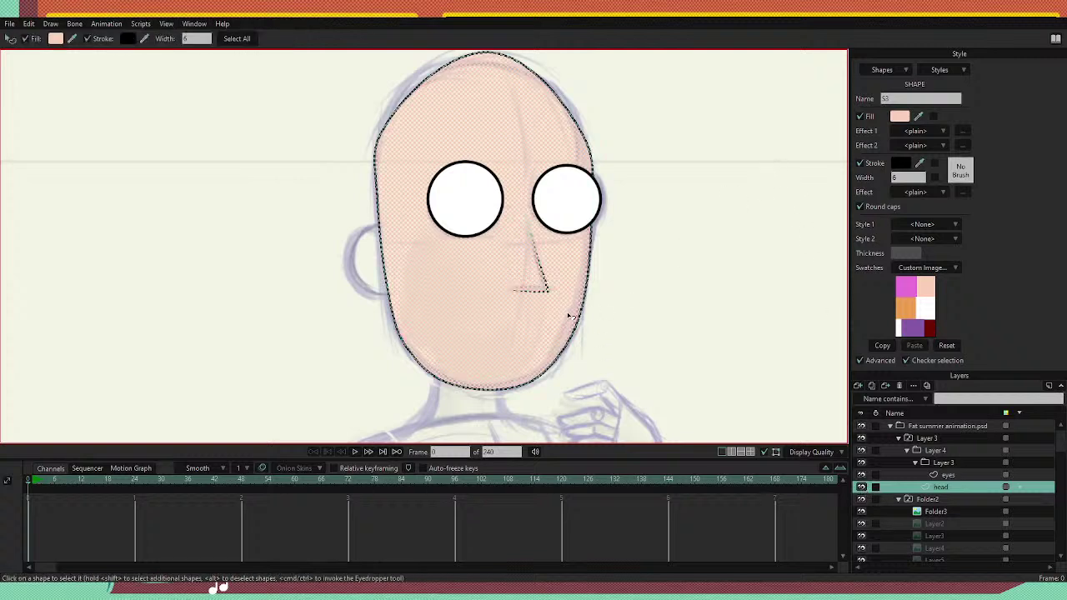
Try again to pick the nose line through the head fill, and undo the last change.
{"action": "key", "text": "Return"}
{"action": "left_click", "coordinate": [574, 295]}
{"action": "left_click", "coordinate": [637, 265]}
{"action": "left_click", "coordinate": [578, 297]}
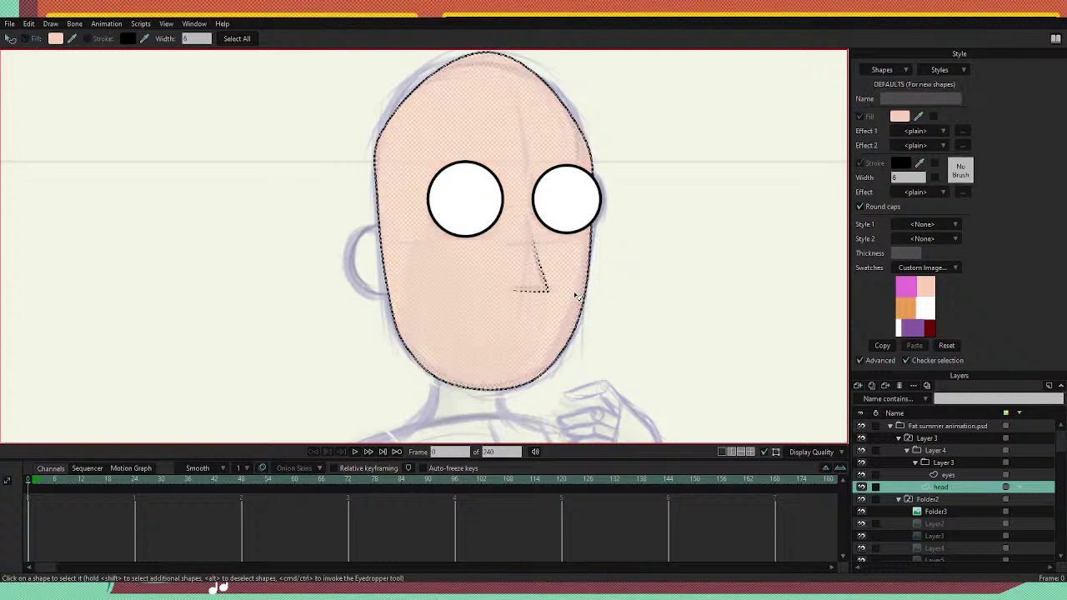
{"action": "left_click", "coordinate": [600, 393]}
{"action": "key", "text": "ctrl+z"}
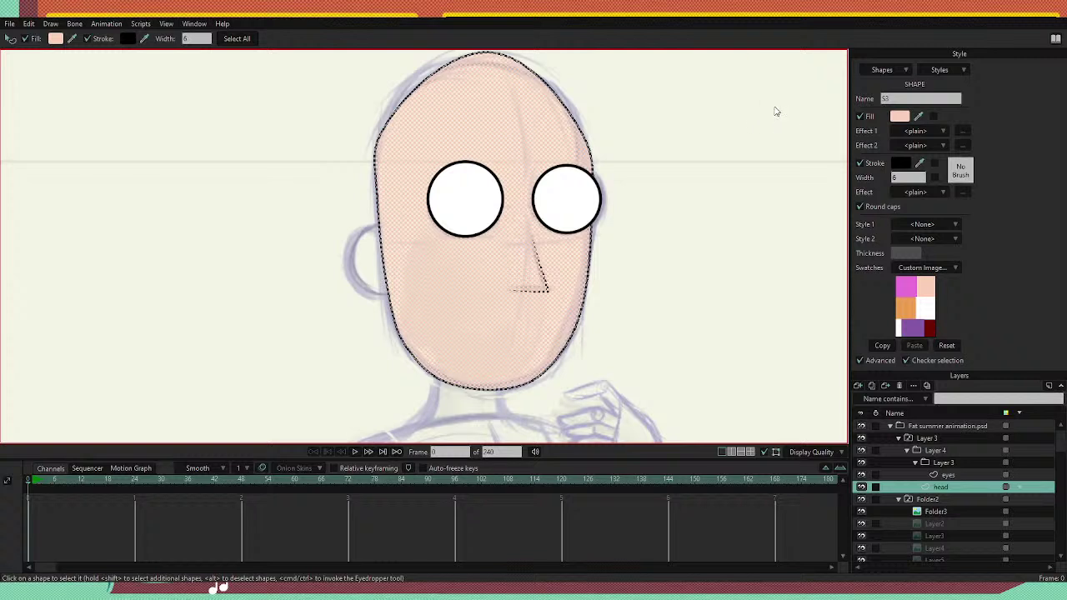
Select all points of the nose line and duplicate the line so it sits in front of the head fill.
{"action": "key", "text": "t"}
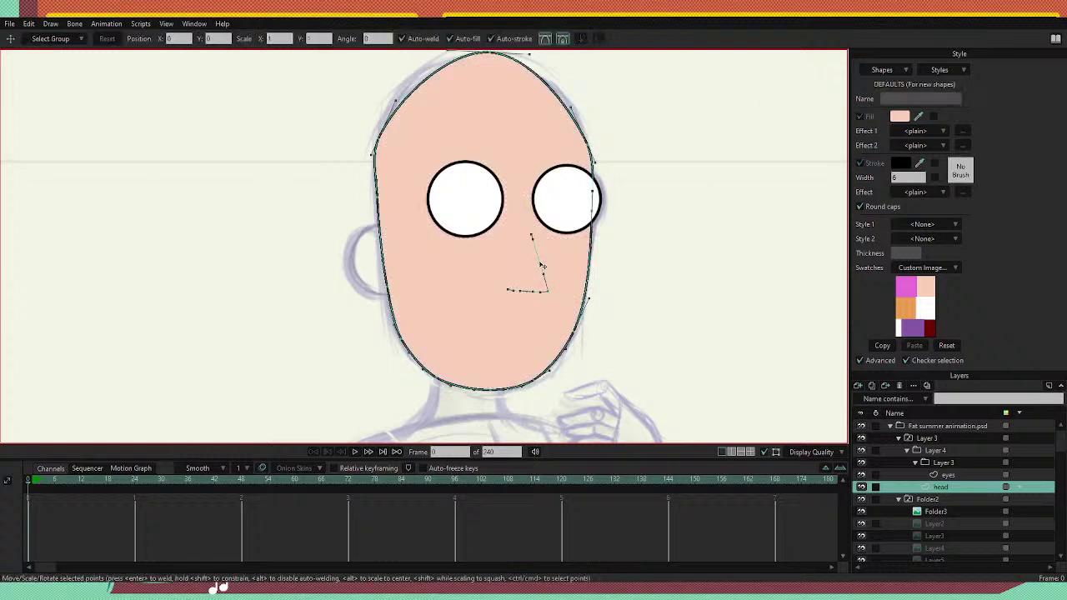
{"action": "left_click", "coordinate": [540, 264]}
{"action": "key", "text": "g"}
{"action": "mouse_move", "coordinate": [540, 224]}
{"action": "left_mouse_down"}
{"action": "mouse_move", "coordinate": [495, 328]}
{"action": "mouse_move", "coordinate": [565, 280]}
{"action": "mouse_move", "coordinate": [540, 227]}
{"action": "left_mouse_up"}
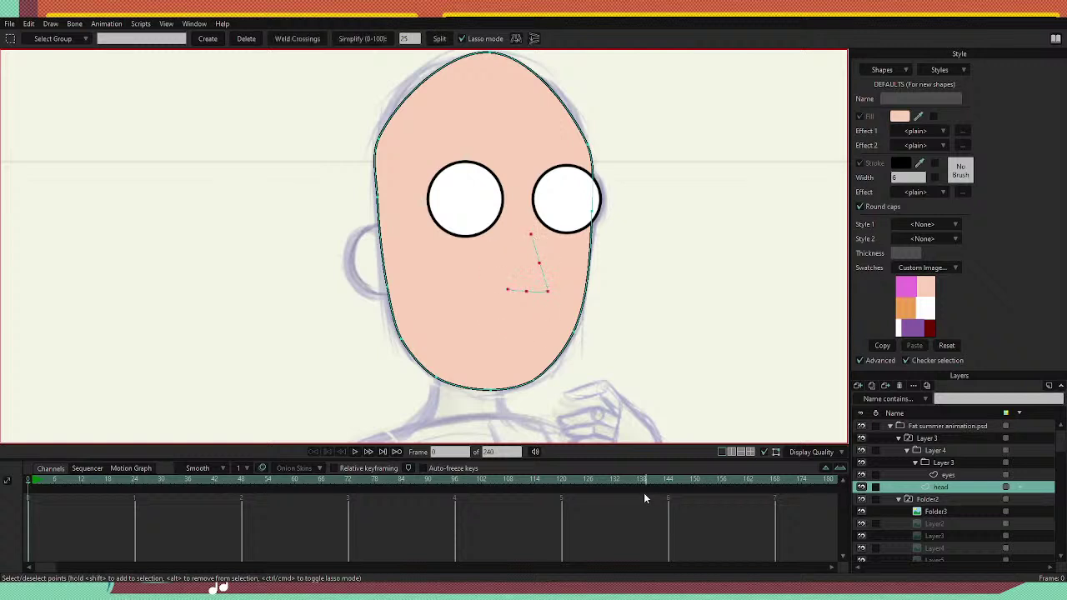
{"action": "key", "text": "t"}
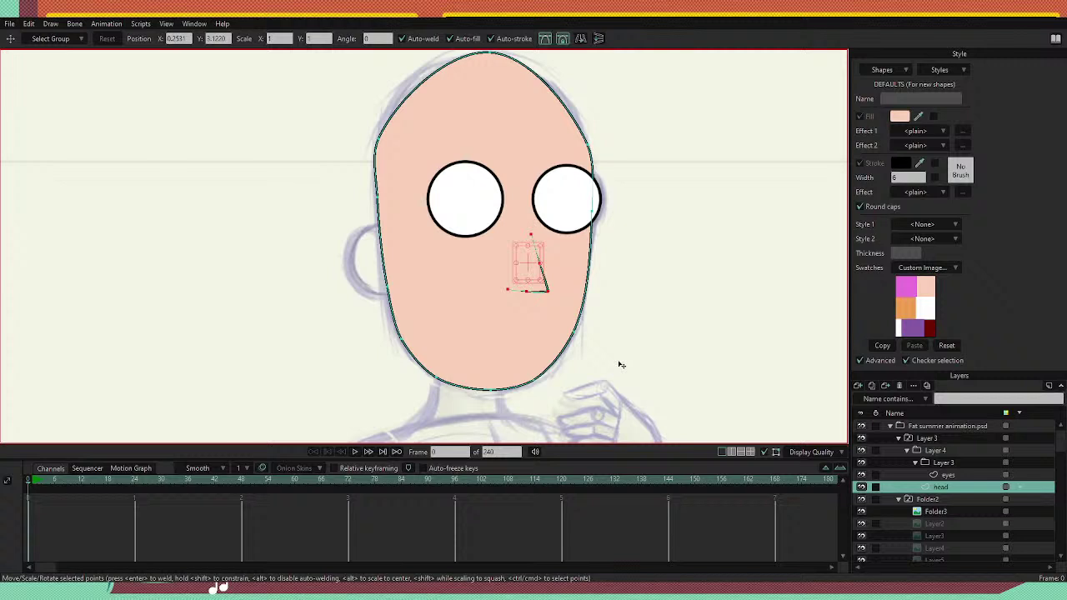
Select the duplicated nose shape to examine its tapered stroke up close, and deselect it.
{"action": "key", "text": "q"}
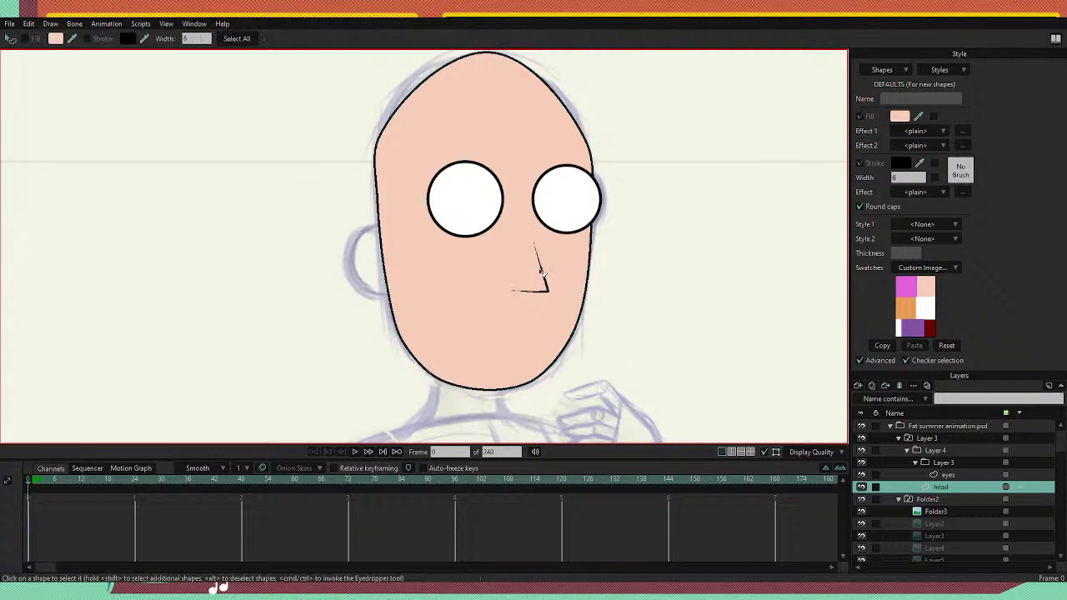
{"action": "left_click", "coordinate": [544, 275]}
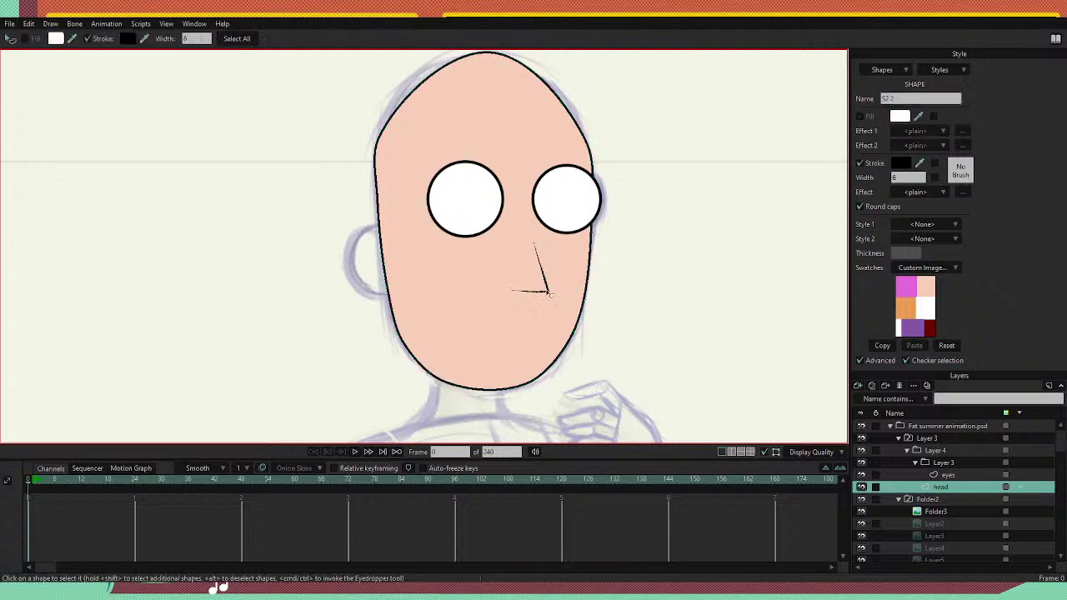
{"action": "scroll", "coordinate": [546, 288], "scroll_direction": "up", "scroll_amount": 5}
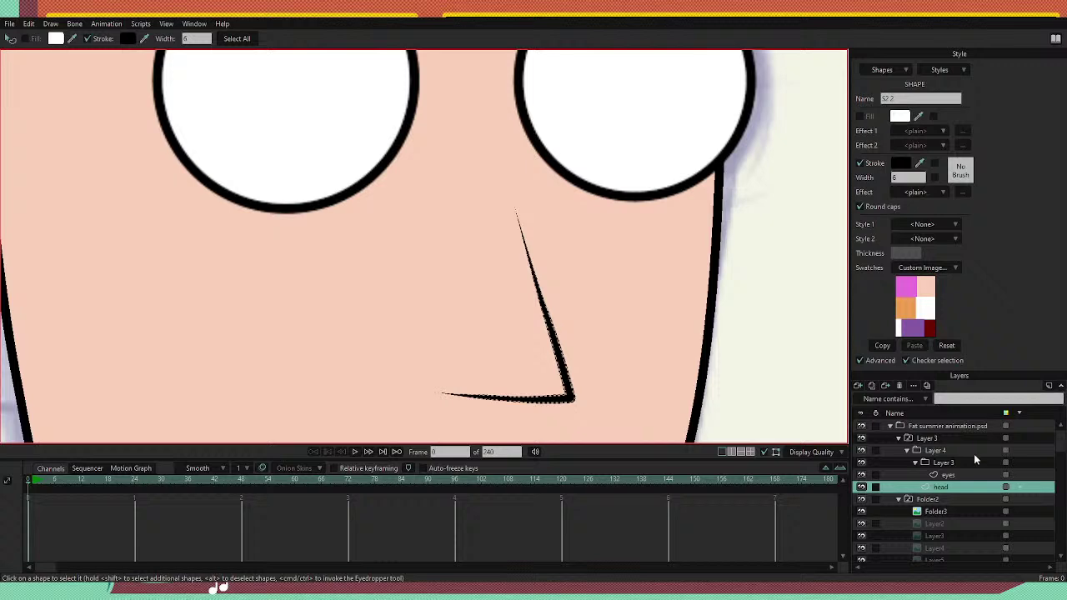
{"action": "key", "text": "t"}
{"action": "left_click", "coordinate": [767, 360]}
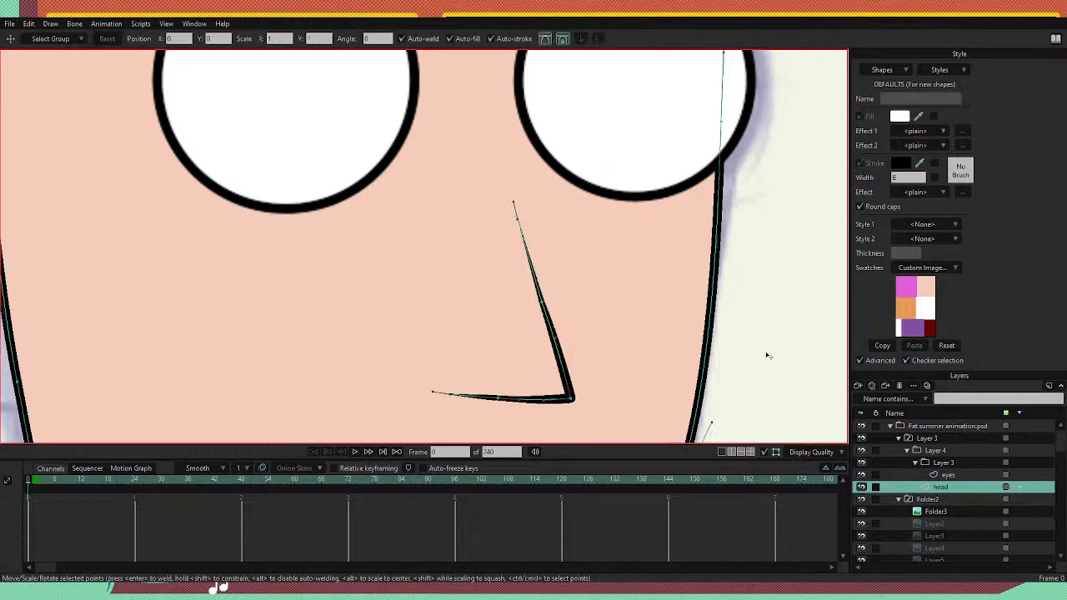
Round the crown of the head outline by adjusting the ear-side and top curve handles and lowering the top point slightly.
{"action": "scroll", "coordinate": [705, 342], "scroll_direction": "down", "scroll_amount": 5}
{"action": "scroll", "coordinate": [706, 353], "scroll_direction": "up", "scroll_amount": 3}
{"action": "scroll", "coordinate": [705, 354], "scroll_direction": "down", "scroll_amount": 4}
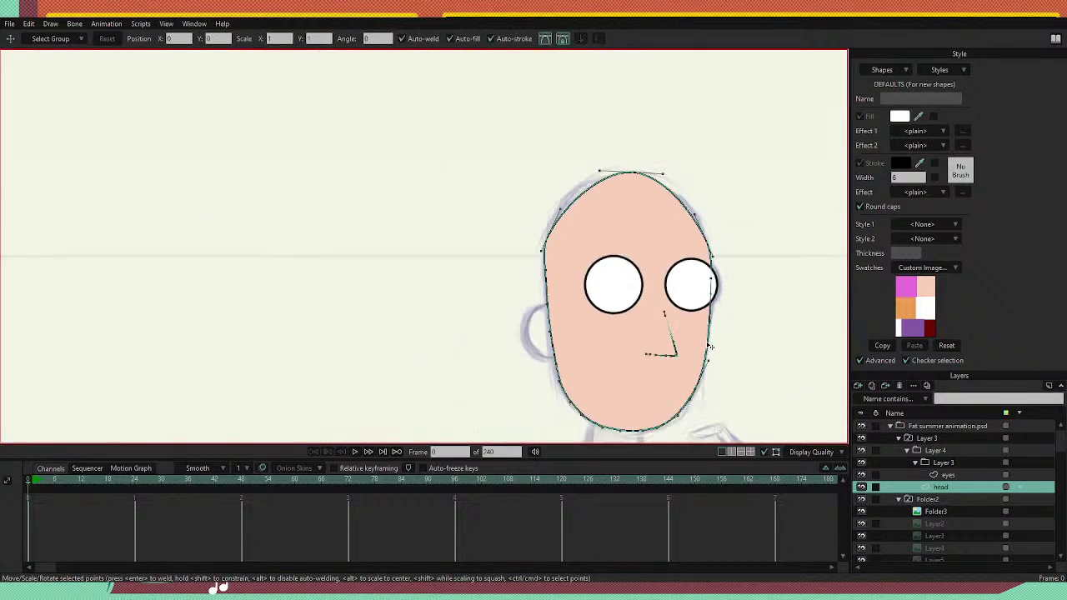
{"action": "scroll", "coordinate": [706, 350], "scroll_direction": "up", "scroll_amount": 2}
{"action": "left_click_drag", "start_coordinate": [725, 350], "coordinate": [588, 282]}
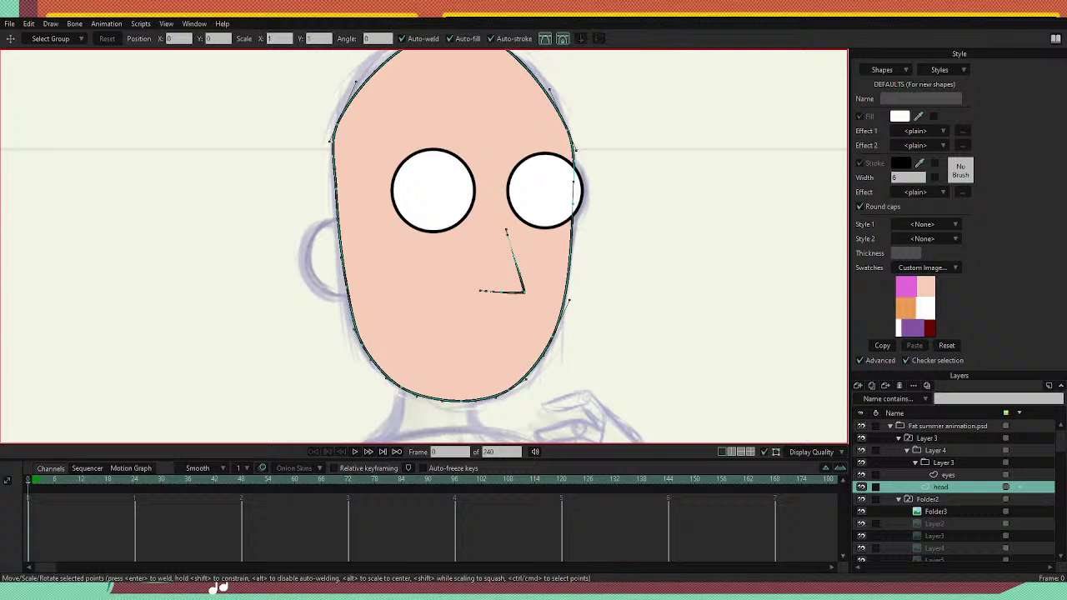
{"action": "scroll", "coordinate": [471, 134], "scroll_direction": "down", "scroll_amount": 9}
{"action": "scroll", "coordinate": [458, 129], "scroll_direction": "up", "scroll_amount": 11}
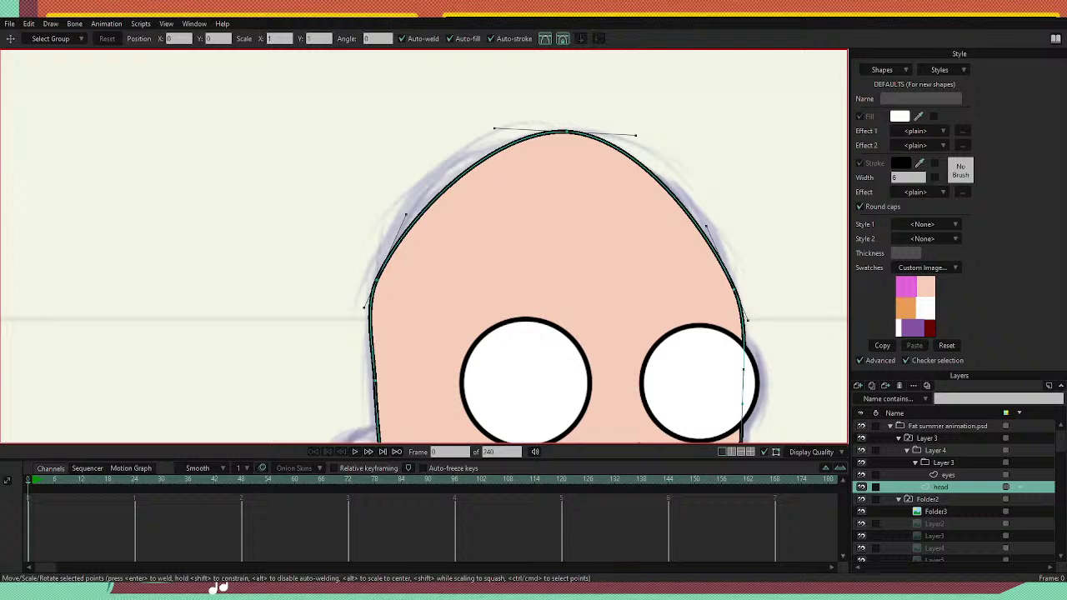
{"action": "mouse_move", "coordinate": [407, 216]}
{"action": "left_mouse_down"}
{"action": "mouse_move", "coordinate": [386, 209]}
{"action": "mouse_move", "coordinate": [395, 213]}
{"action": "left_mouse_up"}
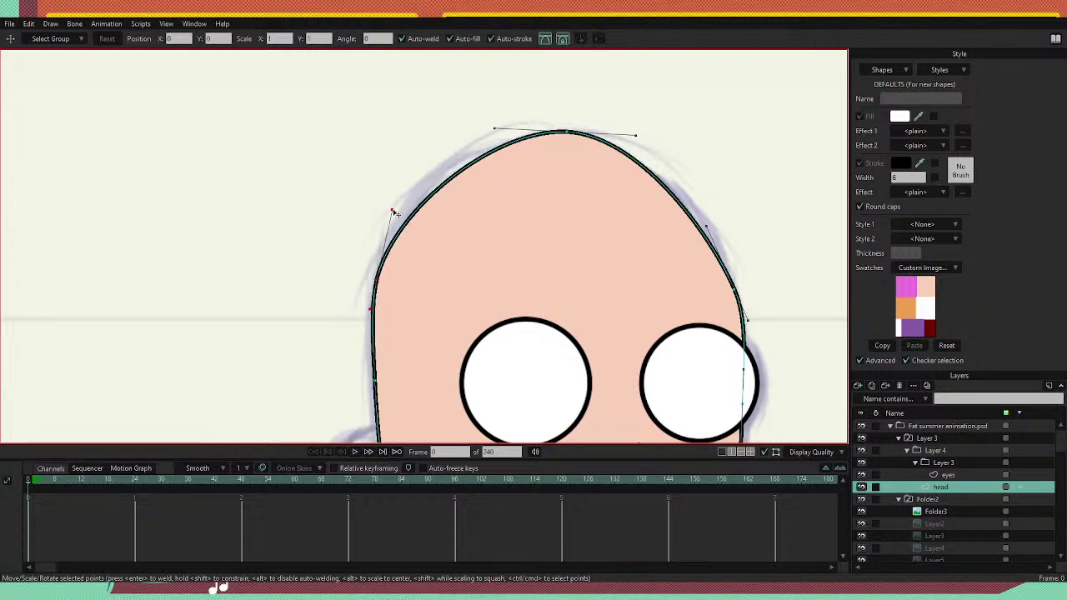
{"action": "left_click_drag", "start_coordinate": [592, 218], "coordinate": [552, 255]}
{"action": "left_click_drag", "start_coordinate": [454, 165], "coordinate": [428, 182]}
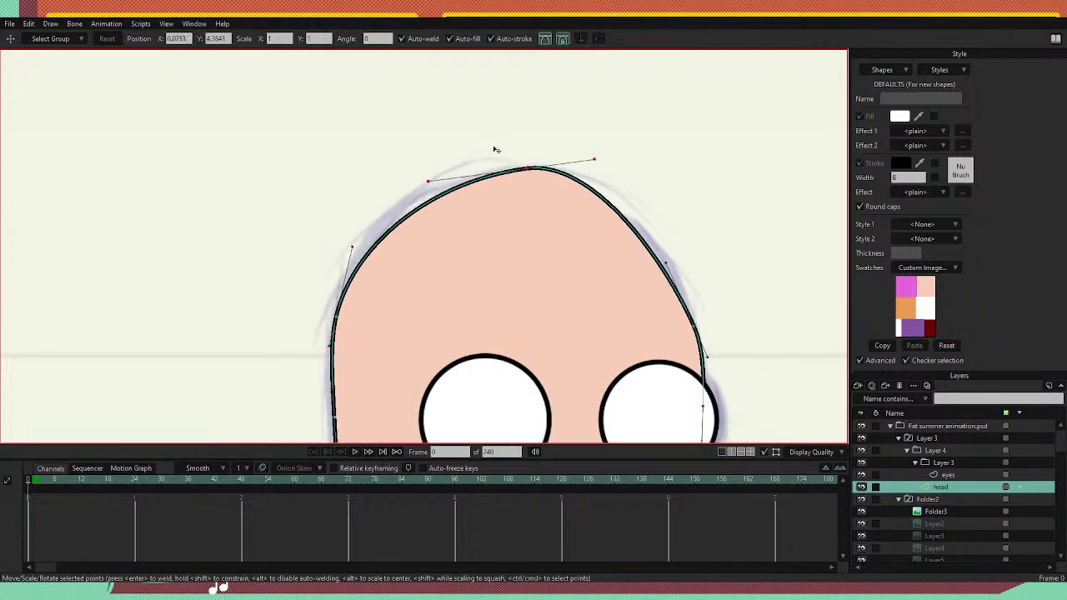
{"action": "left_click_drag", "start_coordinate": [595, 161], "coordinate": [632, 170]}
{"action": "left_click_drag", "start_coordinate": [527, 169], "coordinate": [528, 175]}
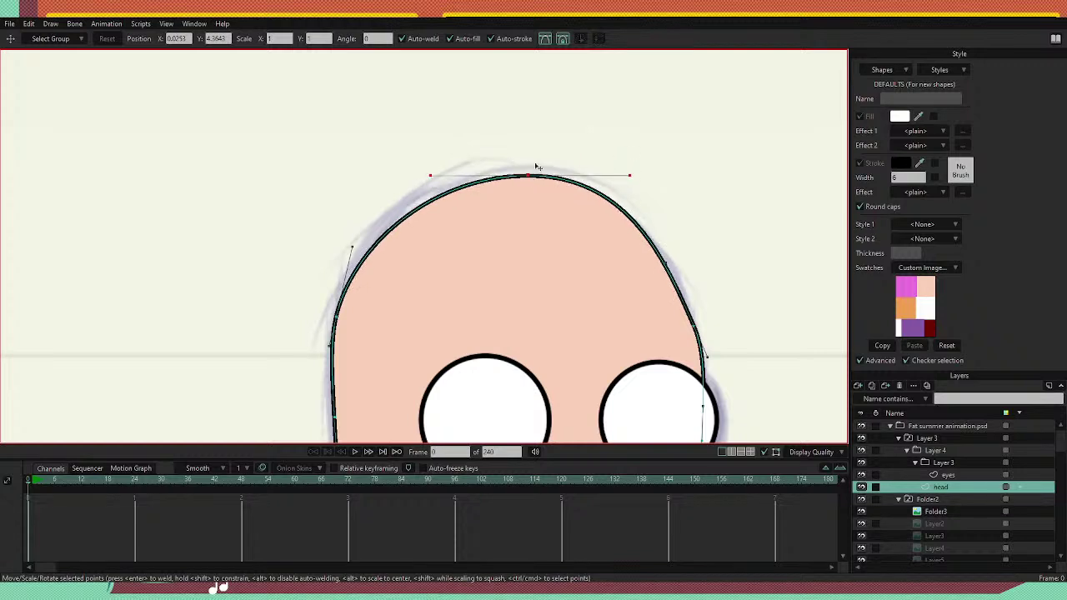
Adjust the curve handles at the far-side temple and lower cheek of the head outline to follow the sketch.
{"action": "left_click_drag", "start_coordinate": [729, 335], "coordinate": [675, 219]}
{"action": "left_click_drag", "start_coordinate": [614, 149], "coordinate": [628, 142]}
{"action": "left_click_drag", "start_coordinate": [672, 398], "coordinate": [668, 150]}
{"action": "left_click_drag", "start_coordinate": [639, 226], "coordinate": [641, 219]}
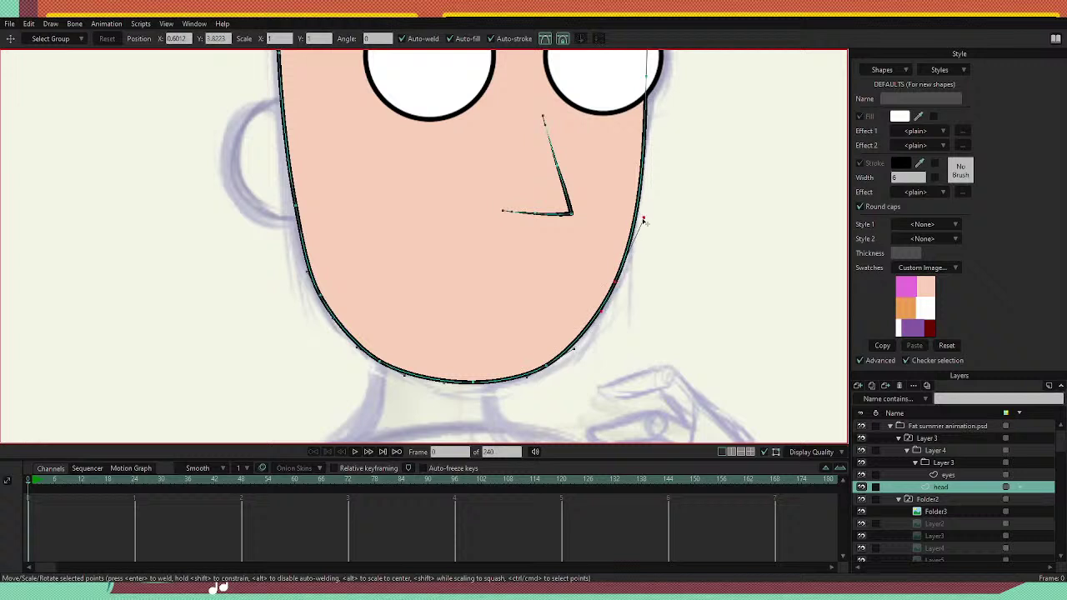
Slim the jaw by moving the ear-side jaw point and the far-side jaw and chin-corner points of the head outline.
{"action": "left_click_drag", "start_coordinate": [632, 273], "coordinate": [621, 234]}
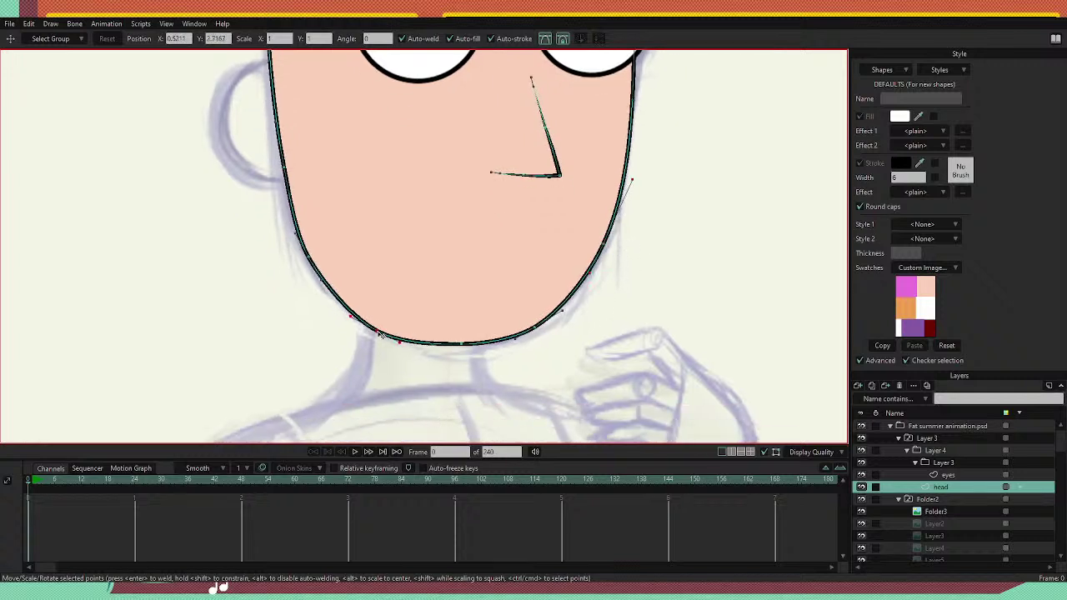
{"action": "left_click", "coordinate": [320, 257]}
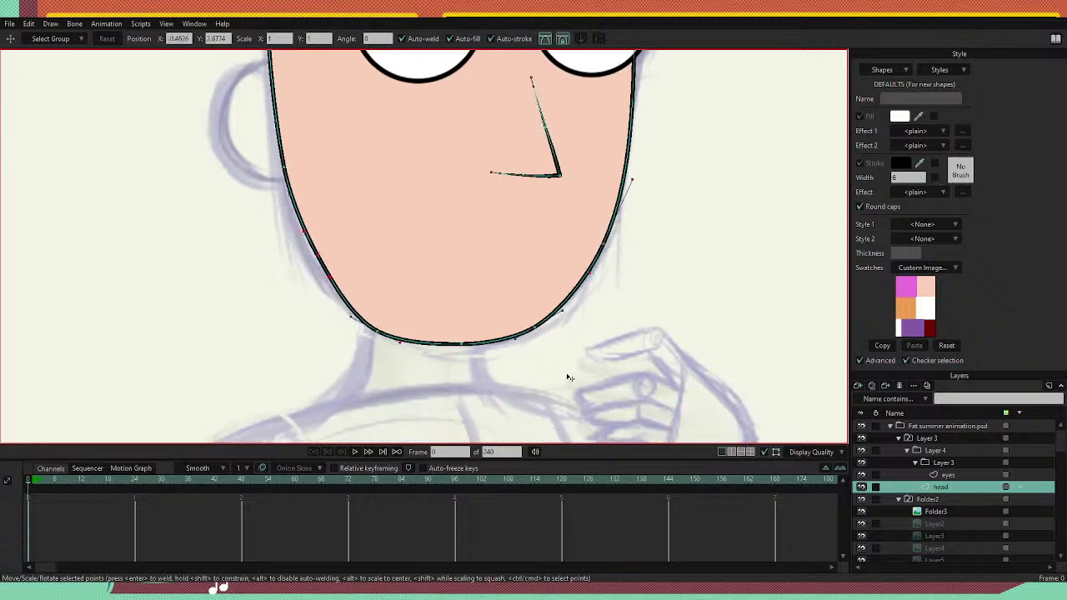
{"action": "left_click_drag", "start_coordinate": [535, 329], "coordinate": [528, 335]}
{"action": "left_click_drag", "start_coordinate": [603, 243], "coordinate": [598, 239]}
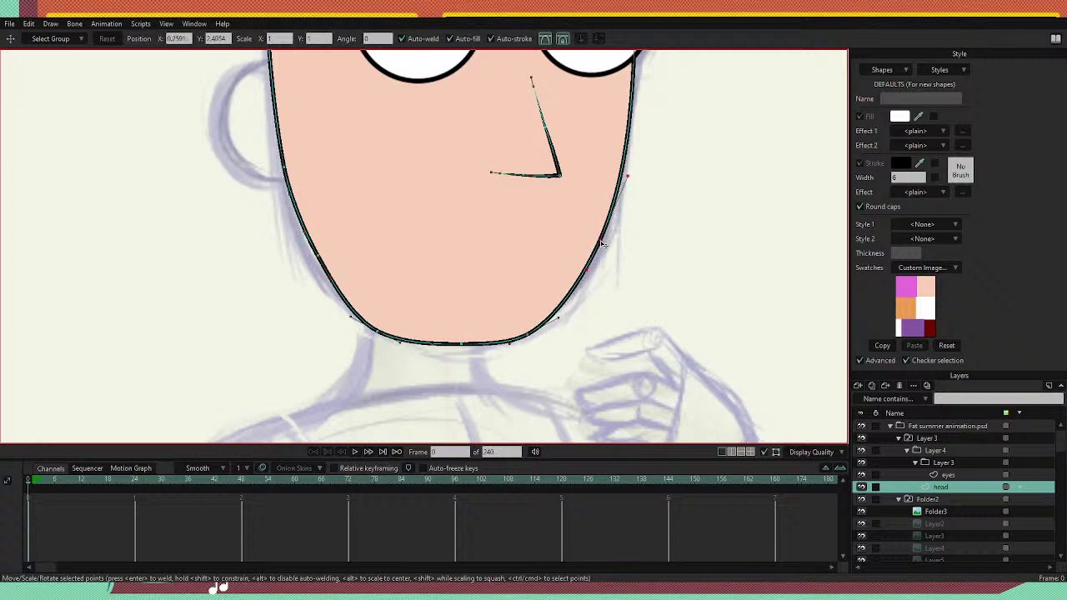
{"action": "left_click_drag", "start_coordinate": [627, 175], "coordinate": [631, 172]}
Refine the lower face by adjusting the ear-side cheek point, both chin-corner points and the middle chin point of the head outline.
{"action": "left_click_drag", "start_coordinate": [376, 332], "coordinate": [379, 333]}
{"action": "left_click_drag", "start_coordinate": [451, 298], "coordinate": [479, 421]}
{"action": "left_click_drag", "start_coordinate": [311, 290], "coordinate": [313, 292]}
{"action": "left_click_drag", "start_coordinate": [696, 349], "coordinate": [673, 257]}
{"action": "left_click_drag", "start_coordinate": [465, 379], "coordinate": [465, 382]}
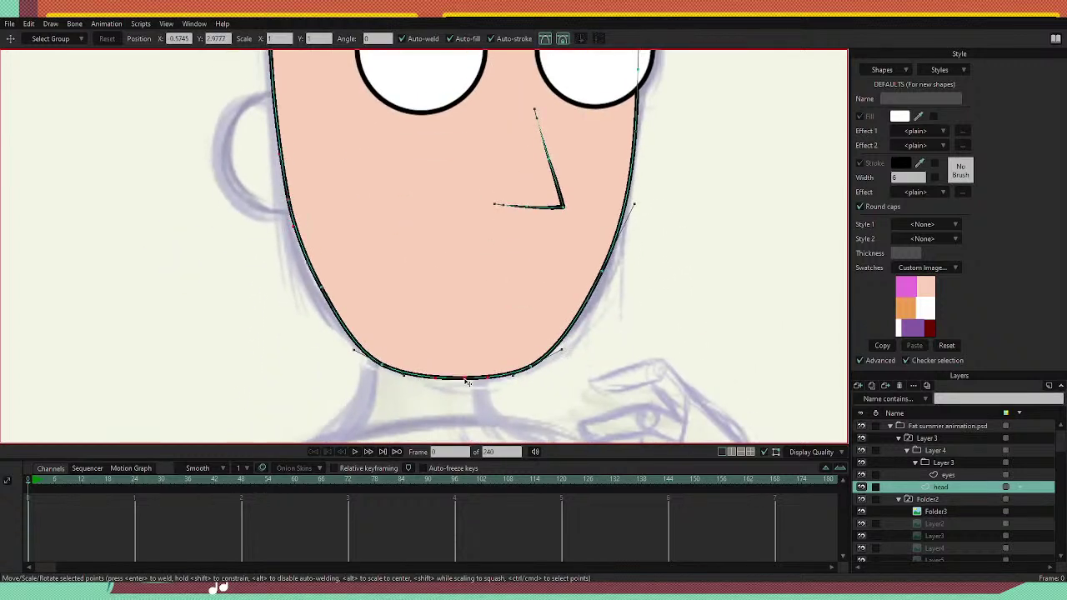
{"action": "left_click_drag", "start_coordinate": [531, 366], "coordinate": [562, 348]}
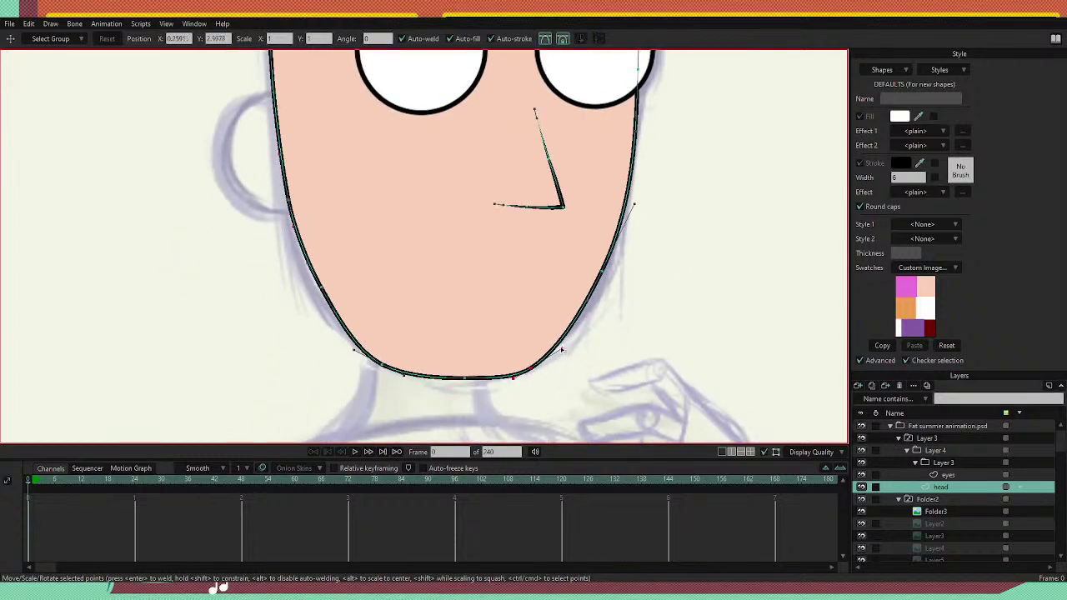
{"action": "scroll", "coordinate": [446, 165], "scroll_direction": "down", "scroll_amount": 5}
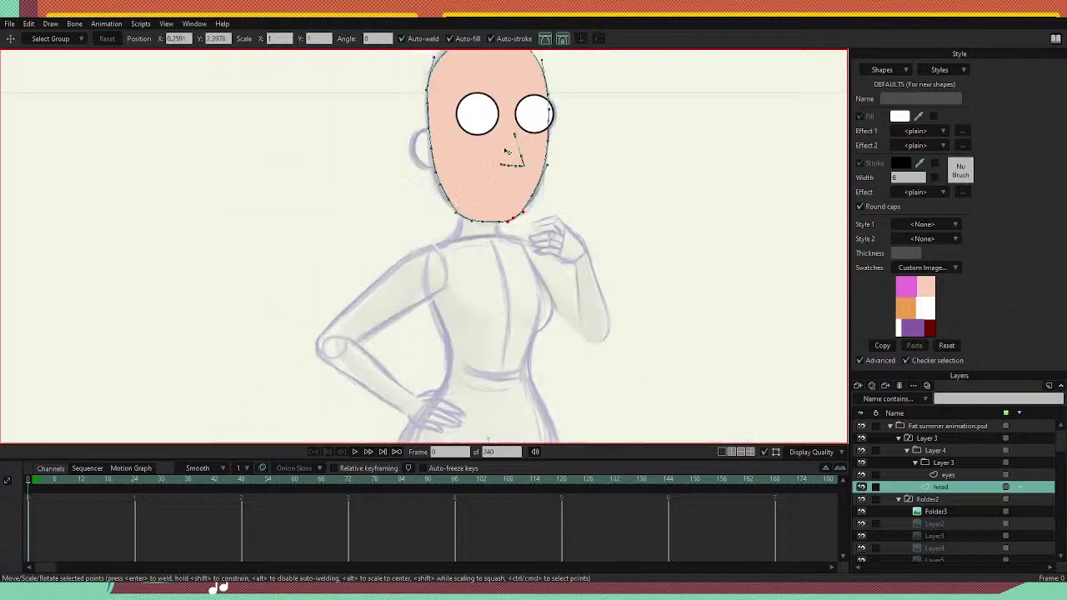
{"action": "scroll", "coordinate": [517, 134], "scroll_direction": "up", "scroll_amount": 6}
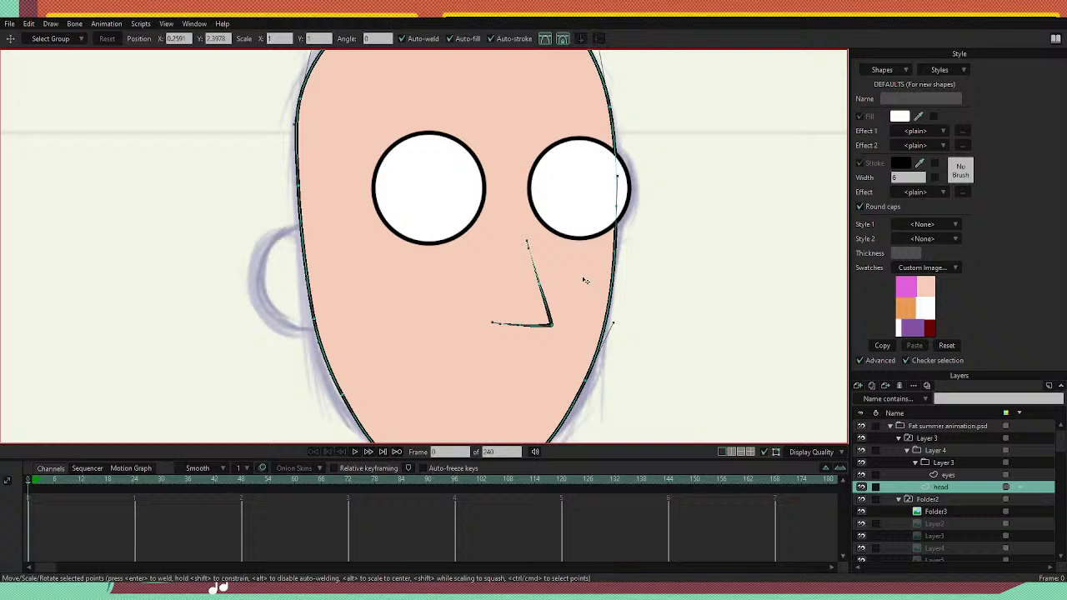
Try to duplicate the nose line and place the copy beside the original.
{"action": "left_click", "coordinate": [544, 294]}
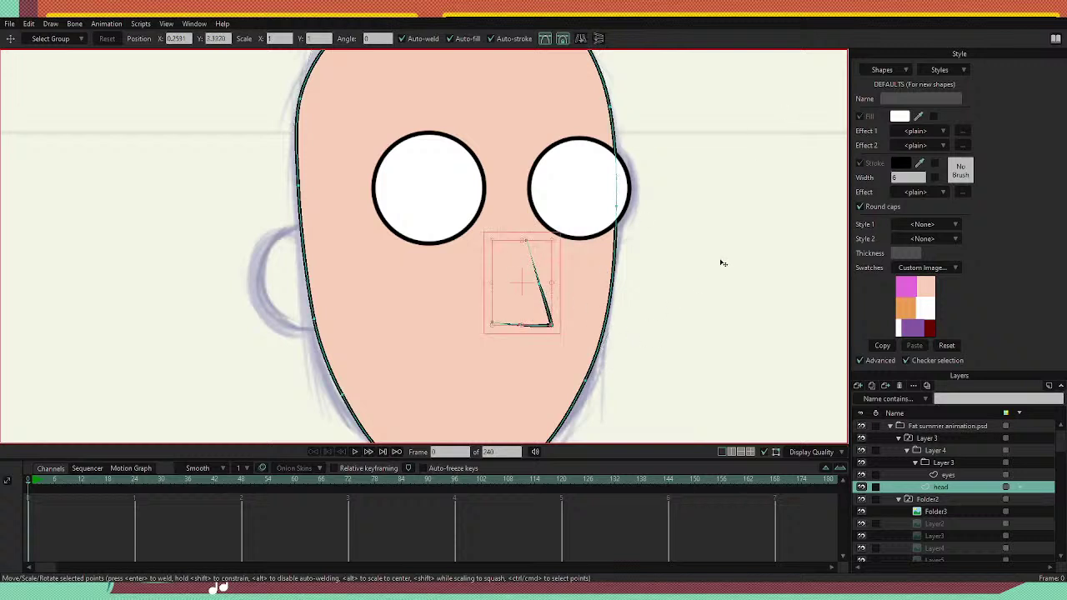
{"action": "key", "text": "ctrl+c"}
{"action": "key", "text": "ctrl+v"}
{"action": "left_click_drag", "start_coordinate": [533, 297], "coordinate": [505, 291]}
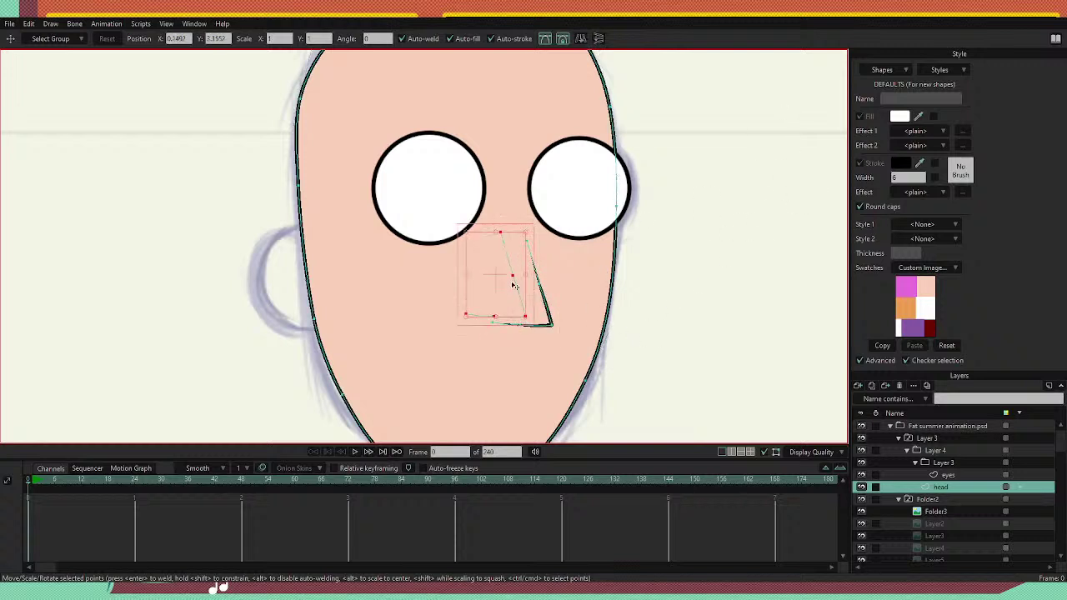
{"action": "left_click", "coordinate": [575, 358]}
{"action": "left_click", "coordinate": [545, 298]}
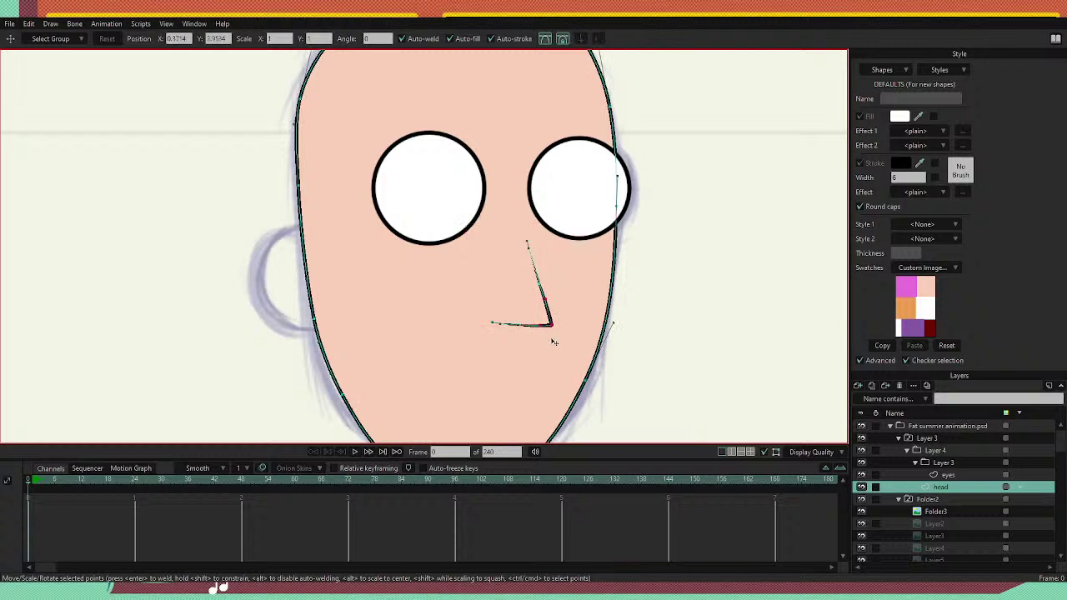
Move the whole nose line slightly upward on the face, closer to the eyes, and deselect it.
{"action": "double_click", "coordinate": [539, 277]}
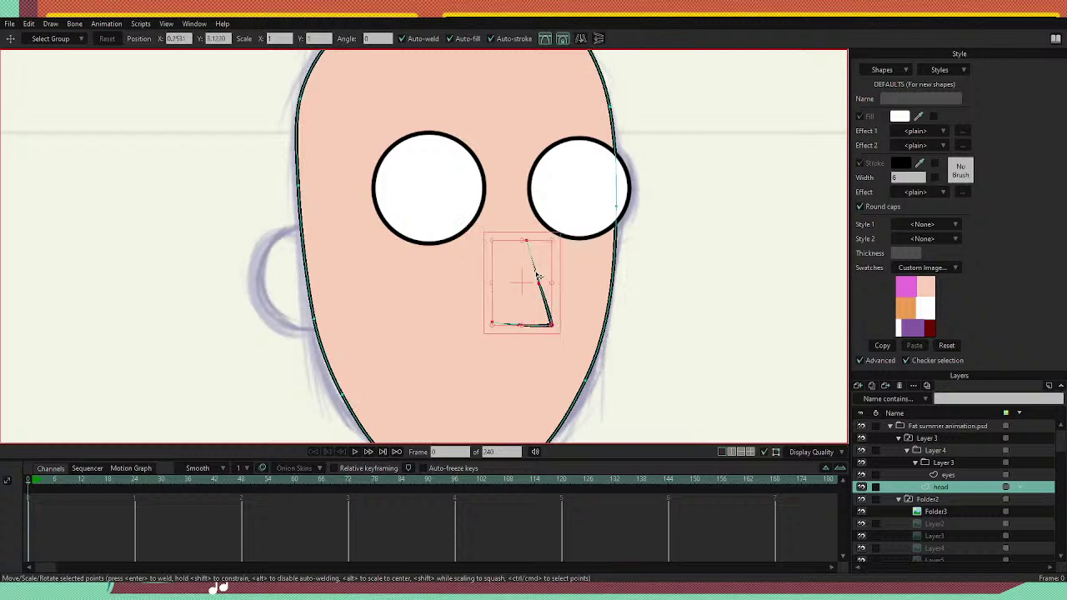
{"action": "left_click_drag", "start_coordinate": [527, 296], "coordinate": [525, 285]}
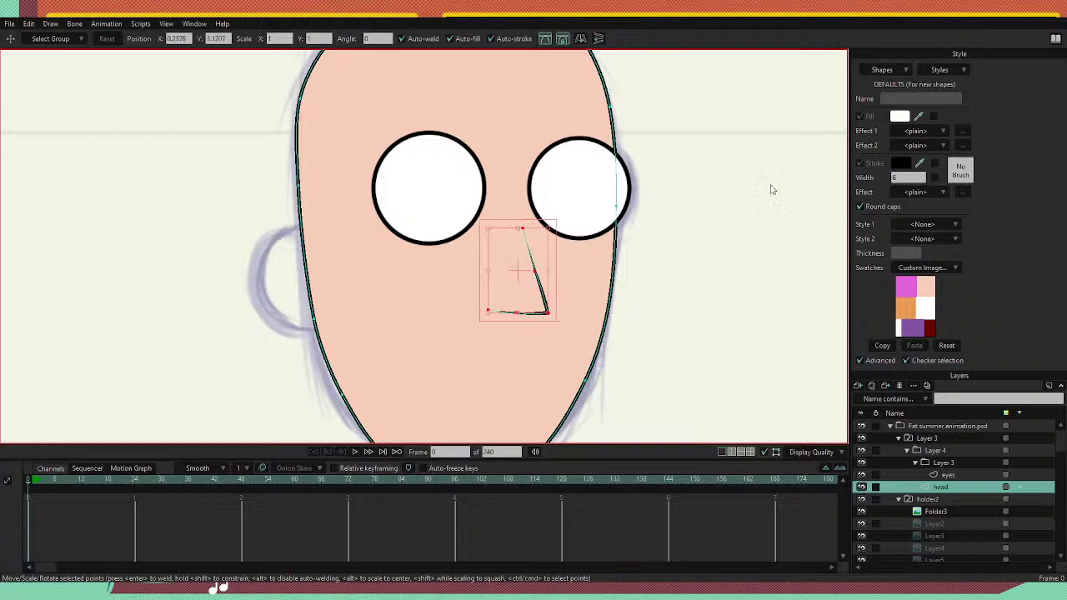
{"action": "key", "text": "w"}
{"action": "key", "text": "g"}
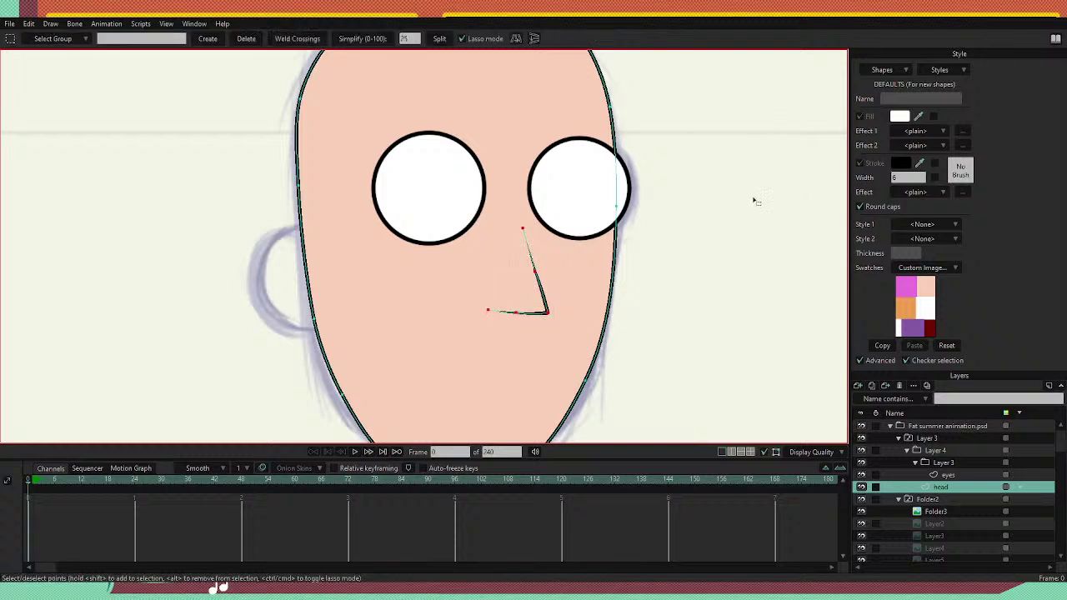
{"action": "left_click", "coordinate": [682, 305]}
Adjust the stroke width at the nose line's mid-bridge point and at its tip.
{"action": "key", "text": "w"}
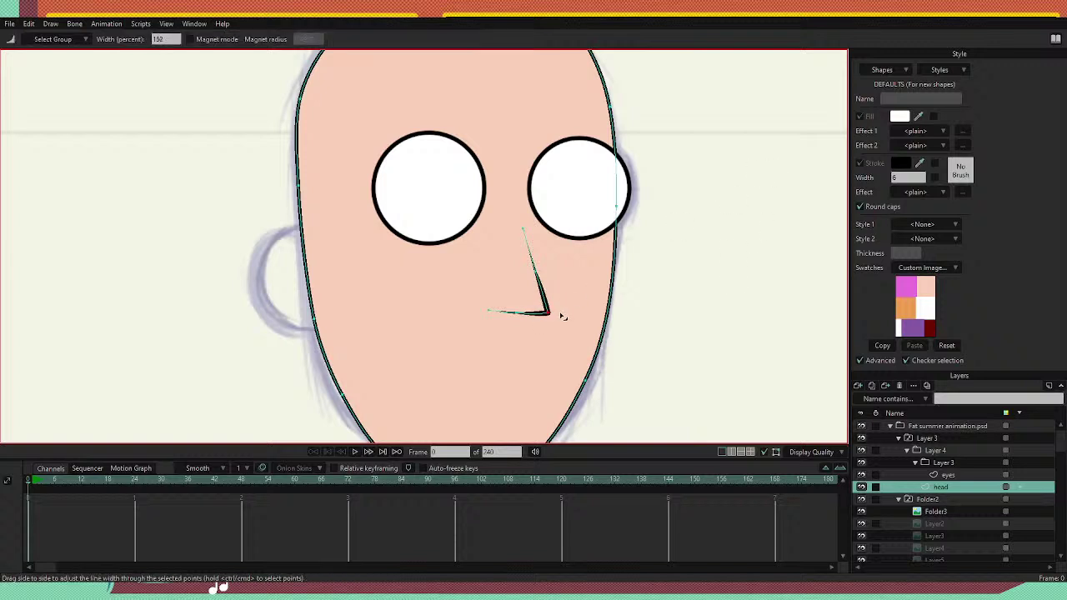
{"action": "left_click_drag", "start_coordinate": [547, 273], "coordinate": [545, 273]}
{"action": "left_click_drag", "start_coordinate": [547, 310], "coordinate": [552, 311]}
{"action": "scroll", "coordinate": [571, 210], "scroll_direction": "down", "scroll_amount": 5}
{"action": "scroll", "coordinate": [592, 217], "scroll_direction": "up", "scroll_amount": 3}
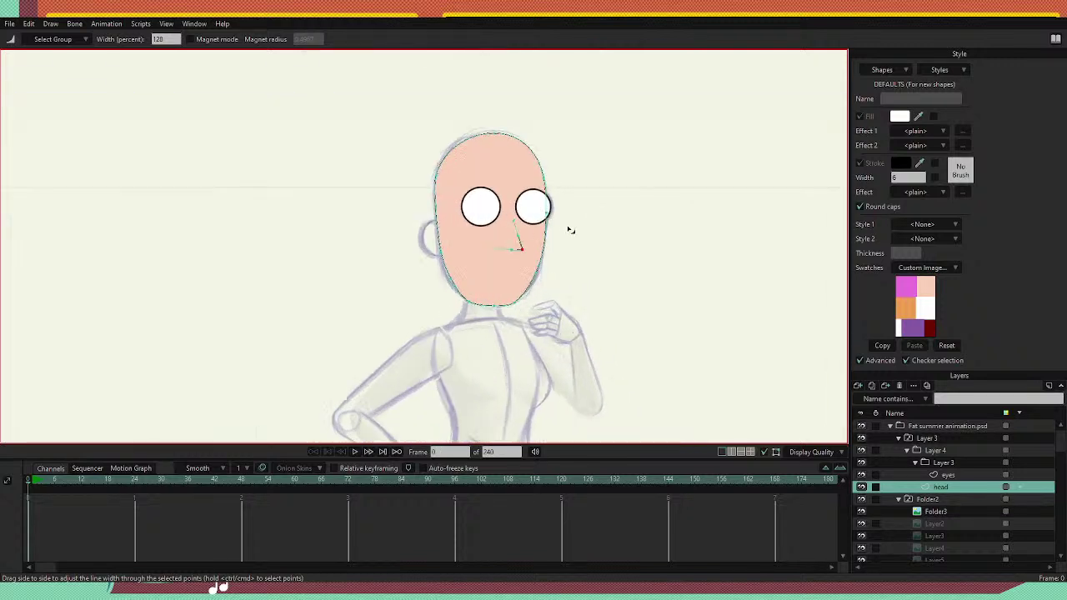
Compare the nose line's weight with the outlines of the eyes and head.
{"action": "key", "text": "g"}
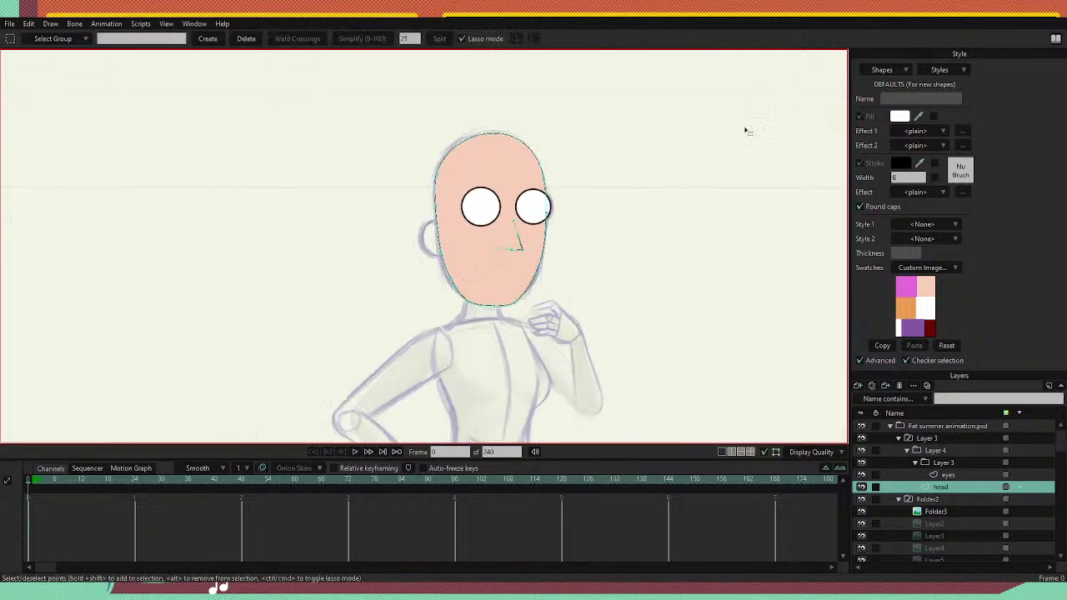
{"action": "key", "text": "t"}
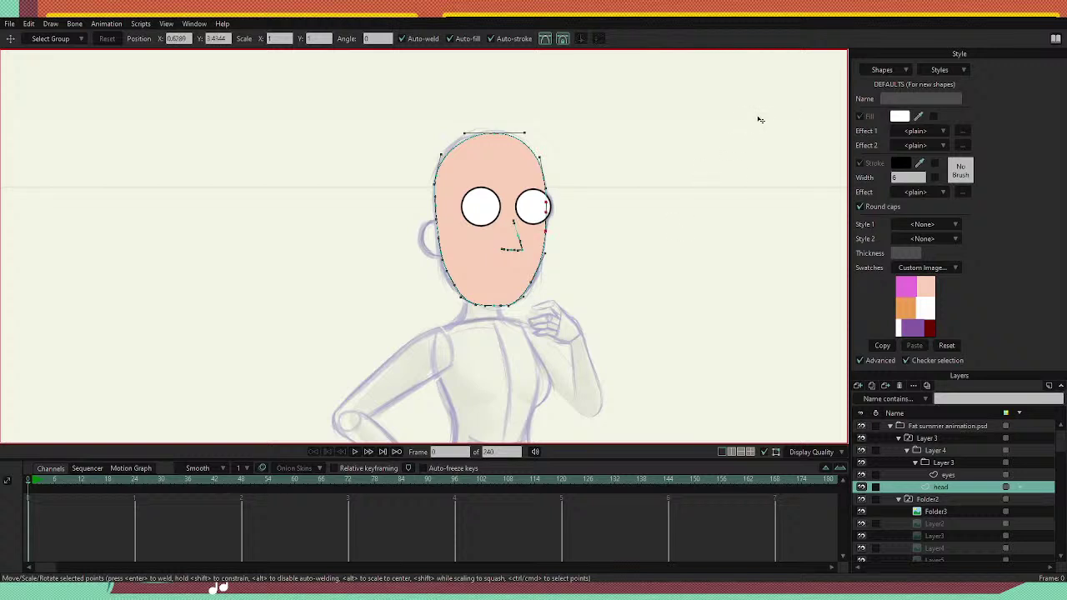
{"action": "key", "text": "g"}
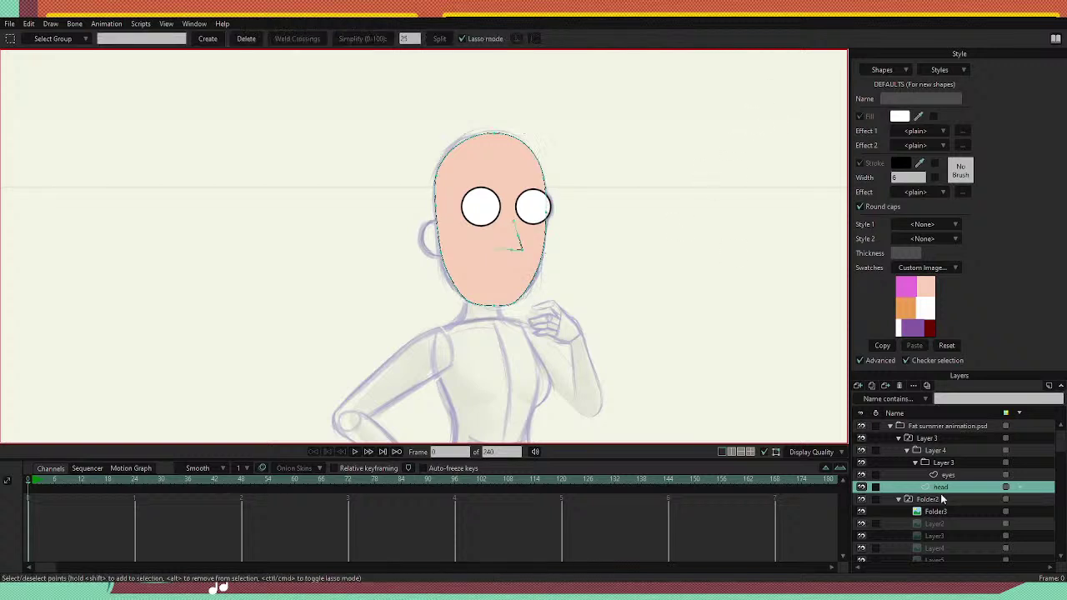
{"action": "left_click", "coordinate": [938, 475]}
{"action": "scroll", "coordinate": [574, 260], "scroll_direction": "up", "scroll_amount": 3}
{"action": "scroll", "coordinate": [502, 173], "scroll_direction": "down", "scroll_amount": 2}
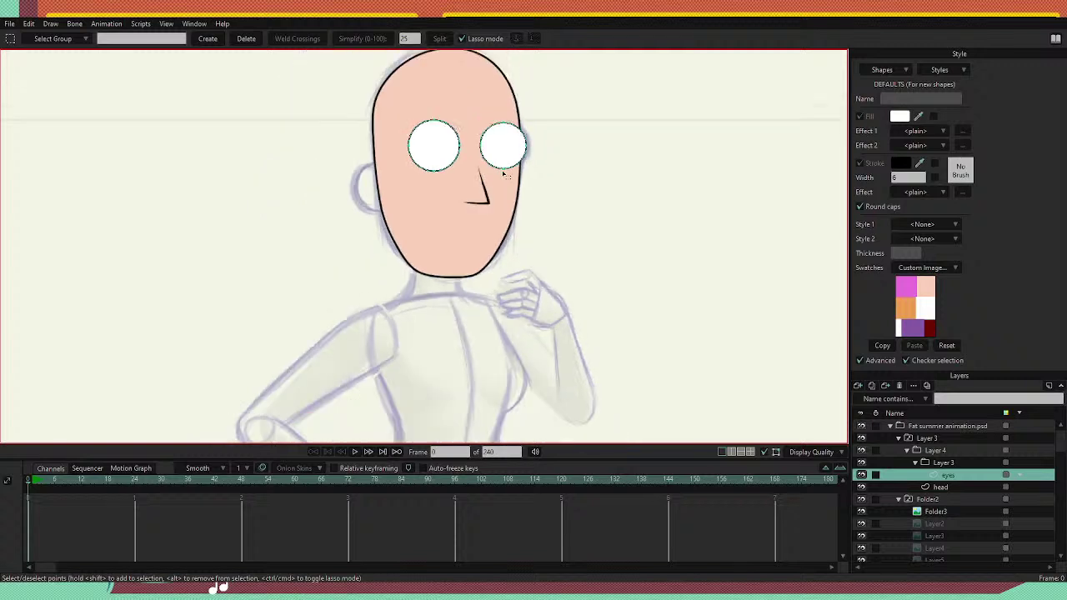
{"action": "scroll", "coordinate": [470, 152], "scroll_direction": "down", "scroll_amount": 3}
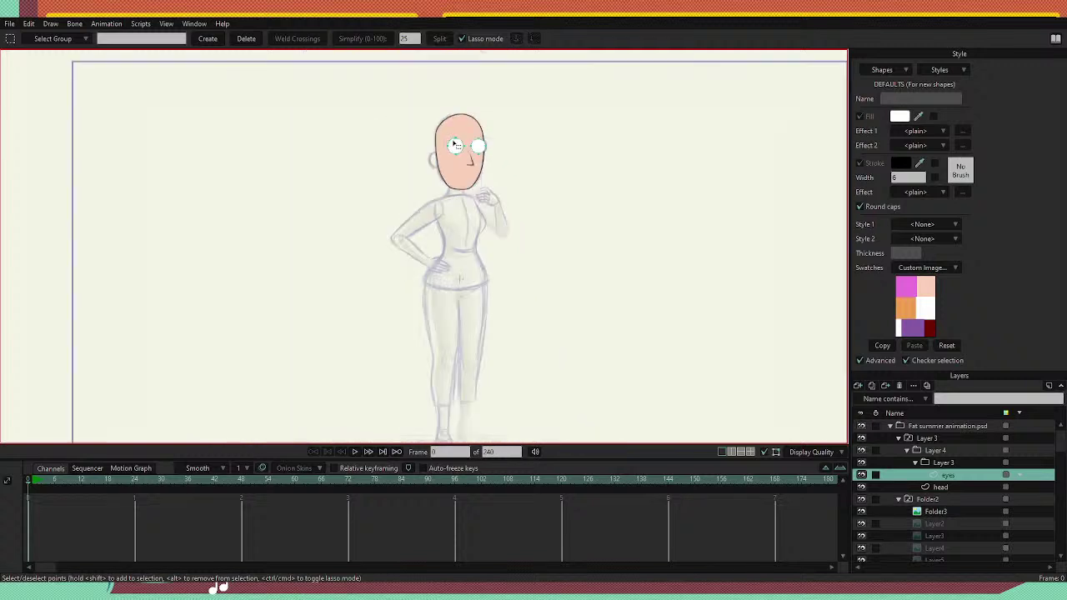
{"action": "scroll", "coordinate": [500, 175], "scroll_direction": "up", "scroll_amount": 7}
On the head layer, thin the nose line at its tip, mid-bridge and mid-base points, bringing the base point to 72 percent.
{"action": "key", "text": "w"}
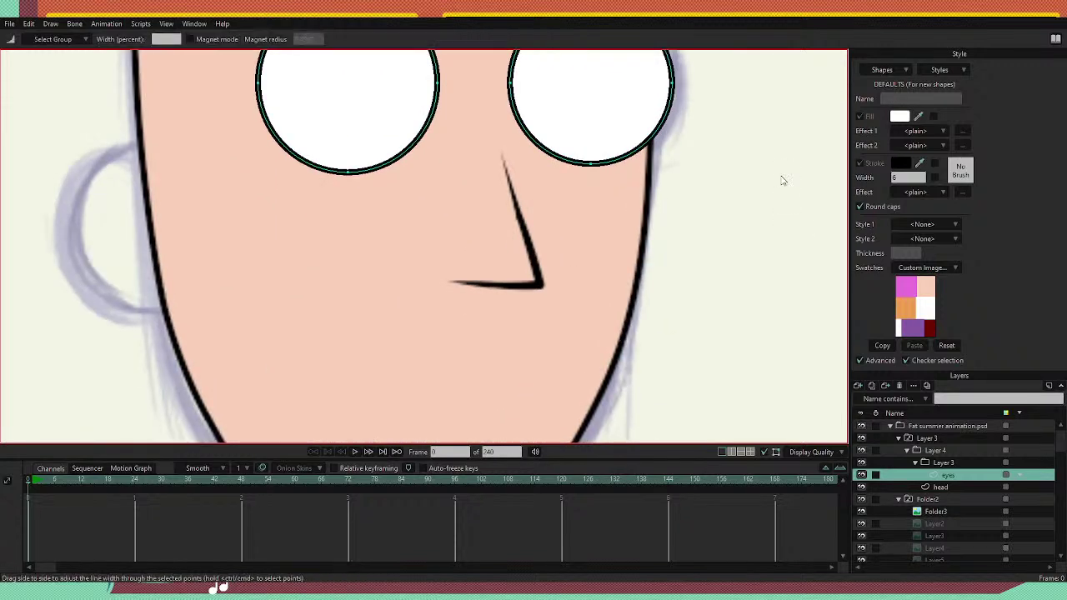
{"action": "left_click", "coordinate": [939, 487]}
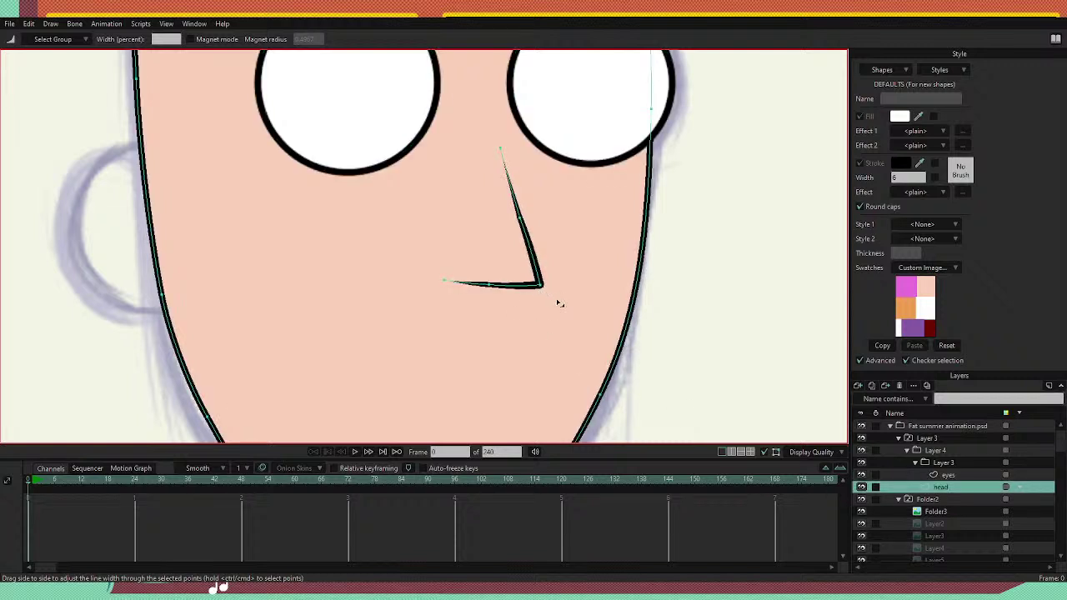
{"action": "left_click_drag", "start_coordinate": [542, 288], "coordinate": [538, 289]}
{"action": "left_click_drag", "start_coordinate": [524, 221], "coordinate": [520, 224]}
{"action": "left_click_drag", "start_coordinate": [491, 289], "coordinate": [487, 289]}
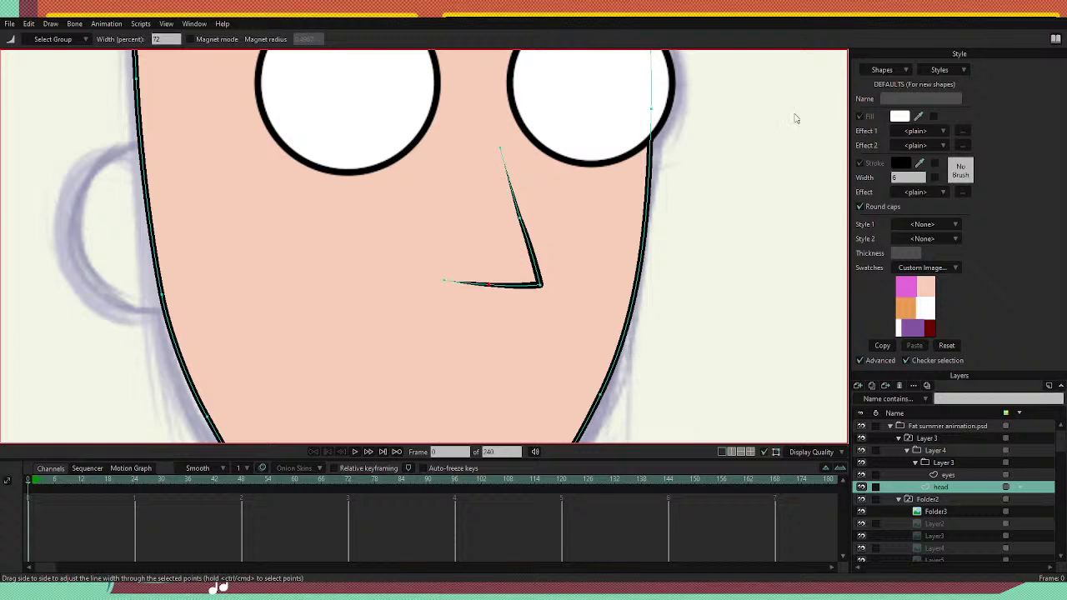
Reshape the nose bridge slightly by adjusting its middle curve point.
{"action": "key", "text": "t"}
{"action": "left_click", "coordinate": [523, 220]}
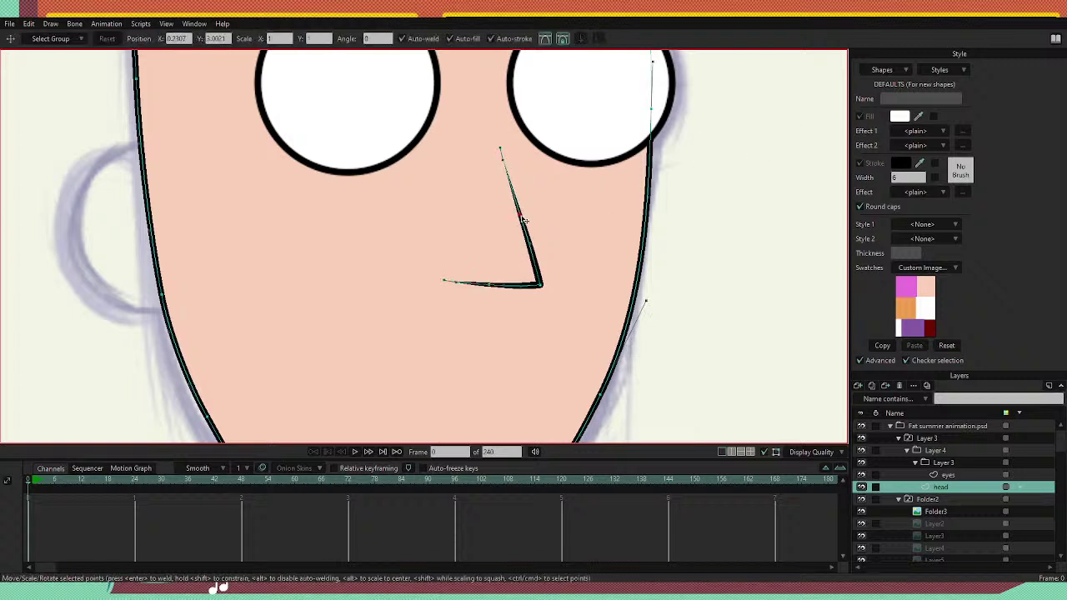
{"action": "key", "text": "c"}
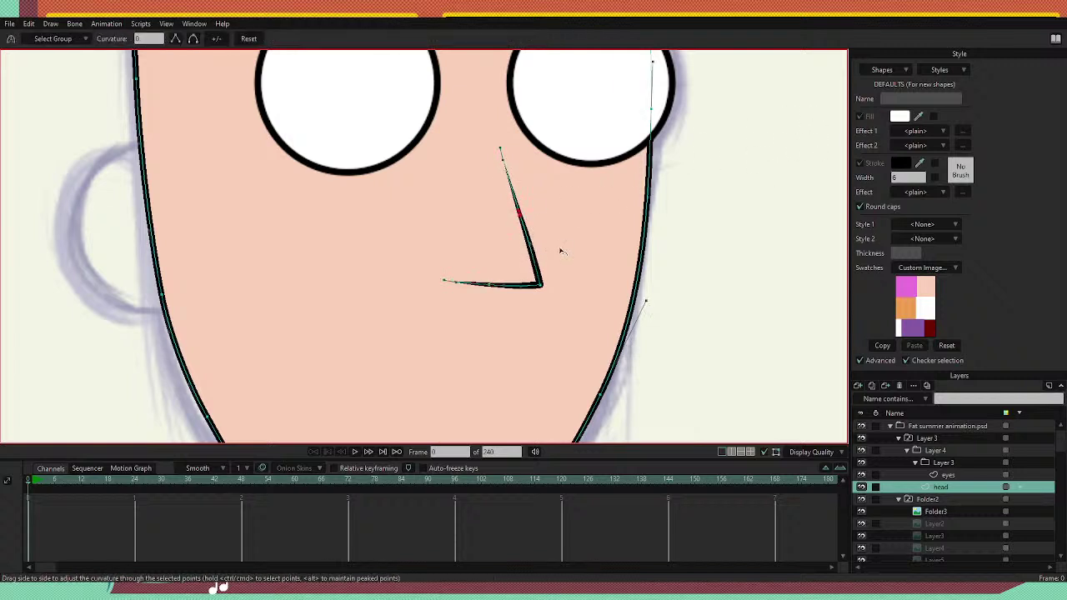
{"action": "key", "text": "t"}
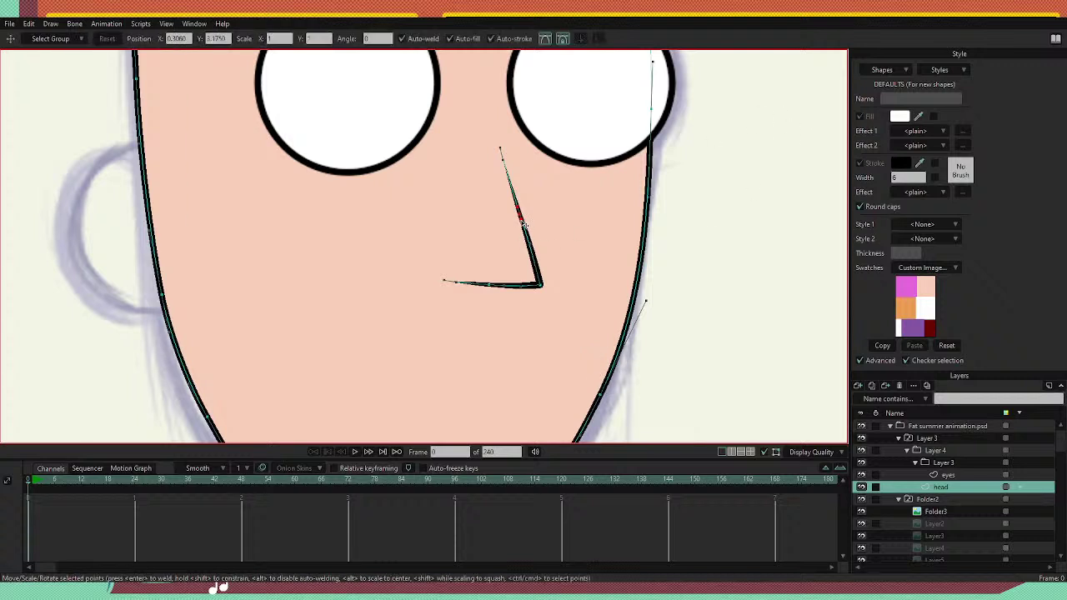
{"action": "mouse_move", "coordinate": [522, 221]}
{"action": "left_mouse_down"}
{"action": "mouse_move", "coordinate": [527, 242]}
{"action": "mouse_move", "coordinate": [513, 185]}
{"action": "left_mouse_up"}
{"action": "scroll", "coordinate": [515, 186], "scroll_direction": "down", "scroll_amount": 5}
{"action": "scroll", "coordinate": [523, 225], "scroll_direction": "up", "scroll_amount": 3}
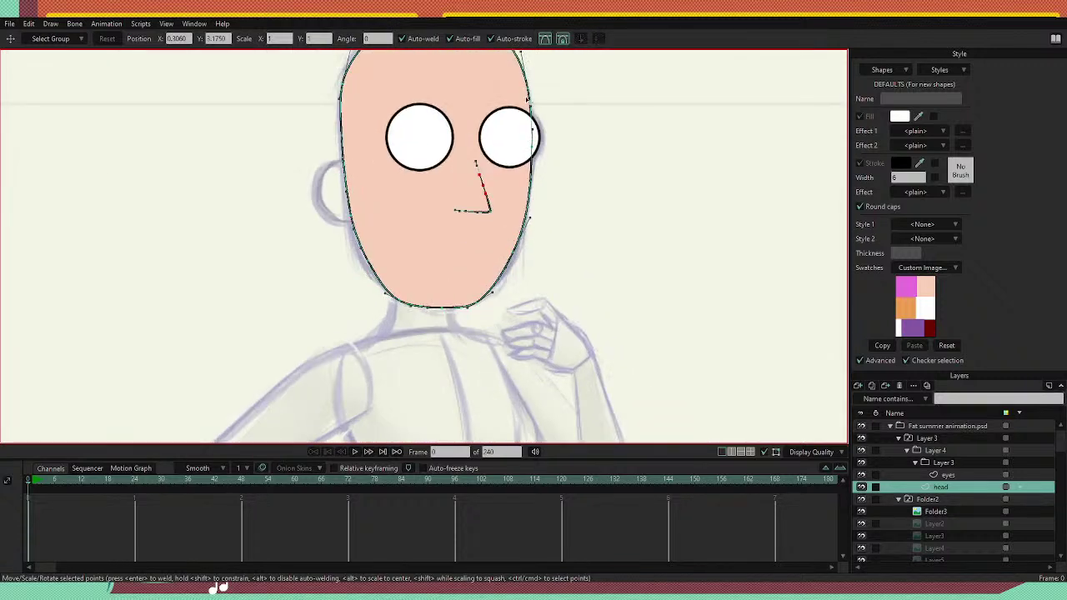
{"action": "left_click", "coordinate": [10, 27]}
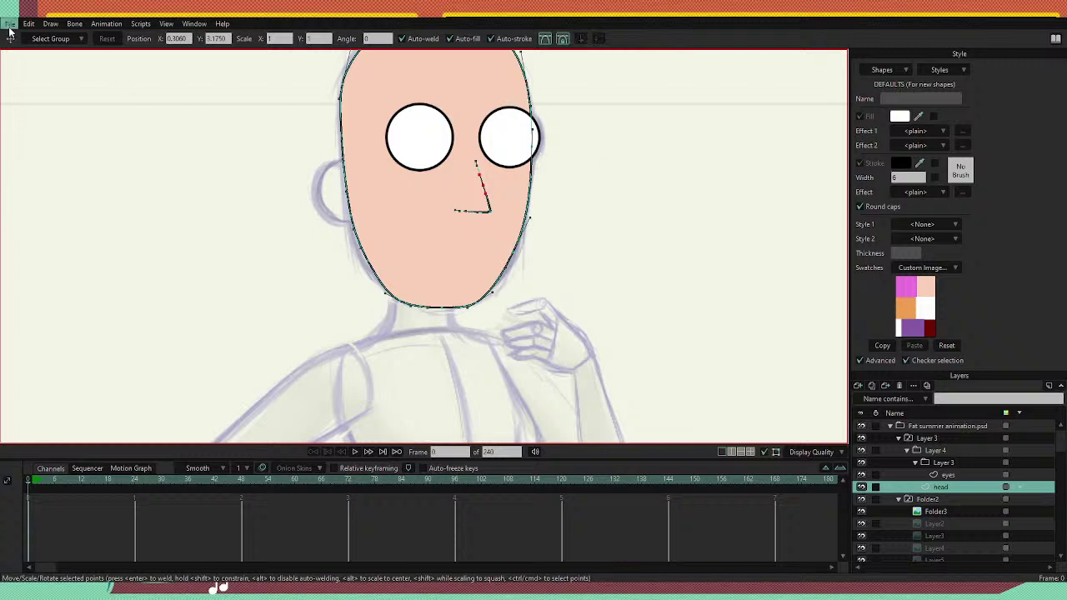
{"action": "left_click", "coordinate": [40, 239]}
{"action": "scroll", "coordinate": [464, 198], "scroll_direction": "down", "scroll_amount": 15}
{"action": "scroll", "coordinate": [474, 204], "scroll_direction": "up", "scroll_amount": 5}
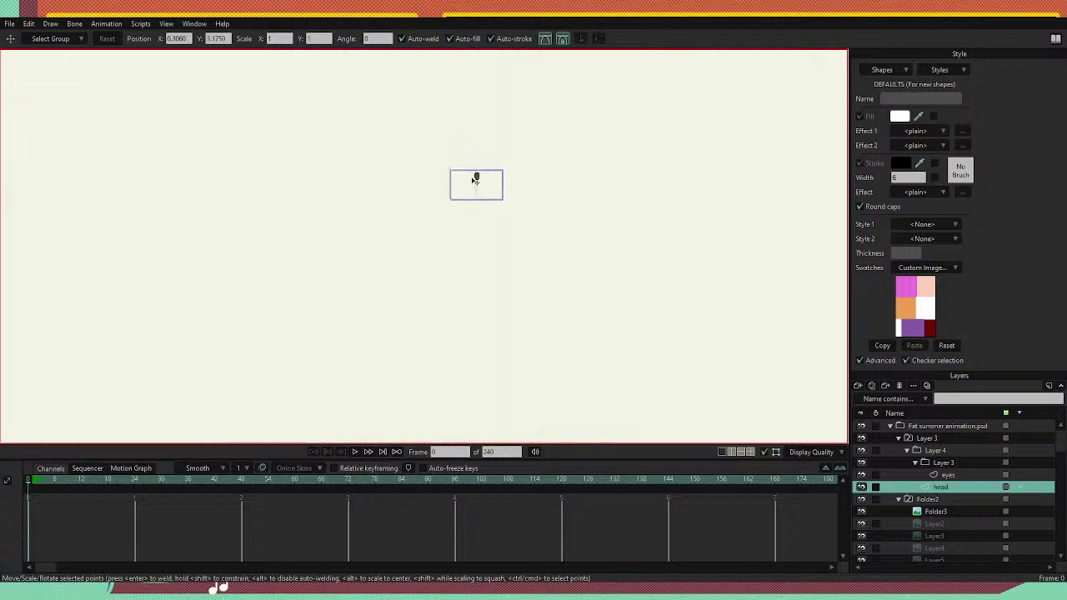
{"action": "scroll", "coordinate": [475, 180], "scroll_direction": "up", "scroll_amount": 10}
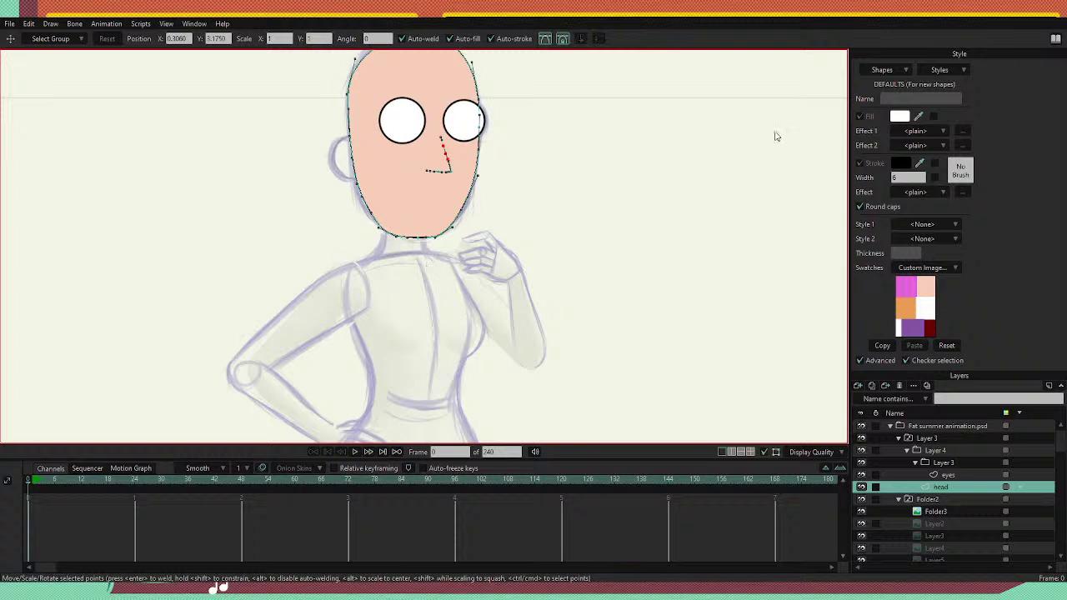
Draw a closed ear shape over the sketched ear on the head layer and fill it with the peach swatch.
{"action": "key", "text": "a"}
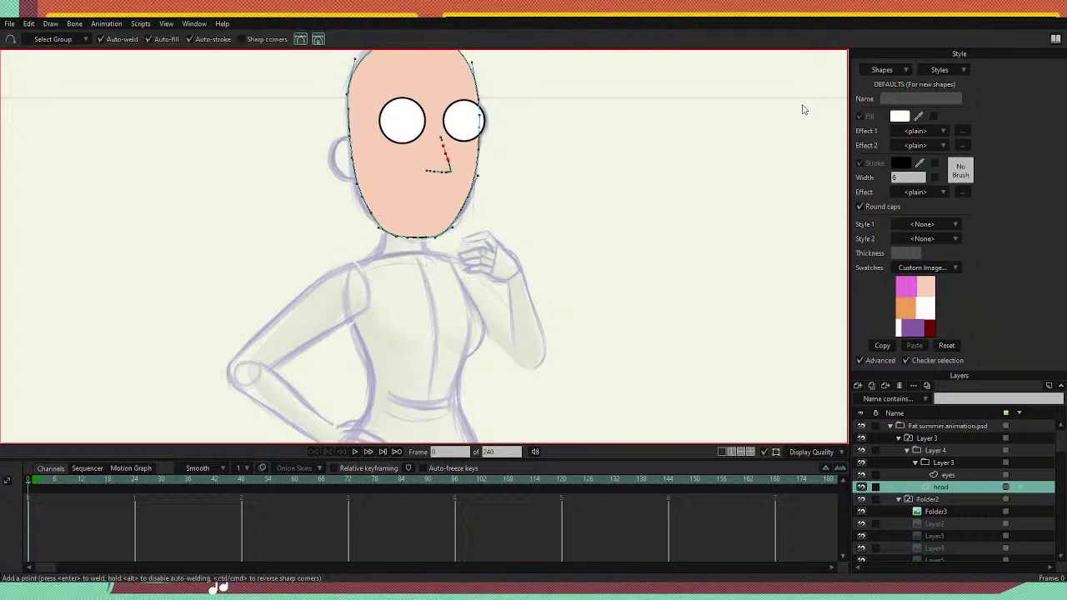
{"action": "left_click", "coordinate": [861, 488]}
{"action": "left_click", "coordinate": [862, 488]}
{"action": "scroll", "coordinate": [331, 108], "scroll_direction": "up", "scroll_amount": 3}
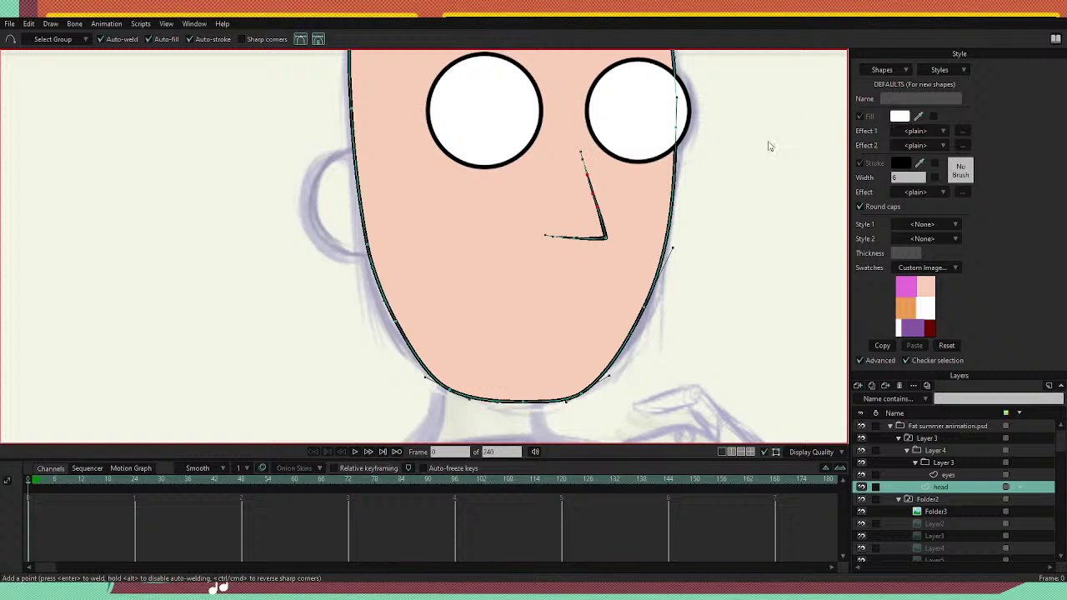
{"action": "mouse_move", "coordinate": [369, 148]}
{"action": "left_mouse_down"}
{"action": "mouse_move", "coordinate": [335, 163]}
{"action": "mouse_move", "coordinate": [311, 209]}
{"action": "mouse_move", "coordinate": [377, 253]}
{"action": "left_mouse_up"}
{"action": "left_click_drag", "start_coordinate": [382, 252], "coordinate": [369, 147]}
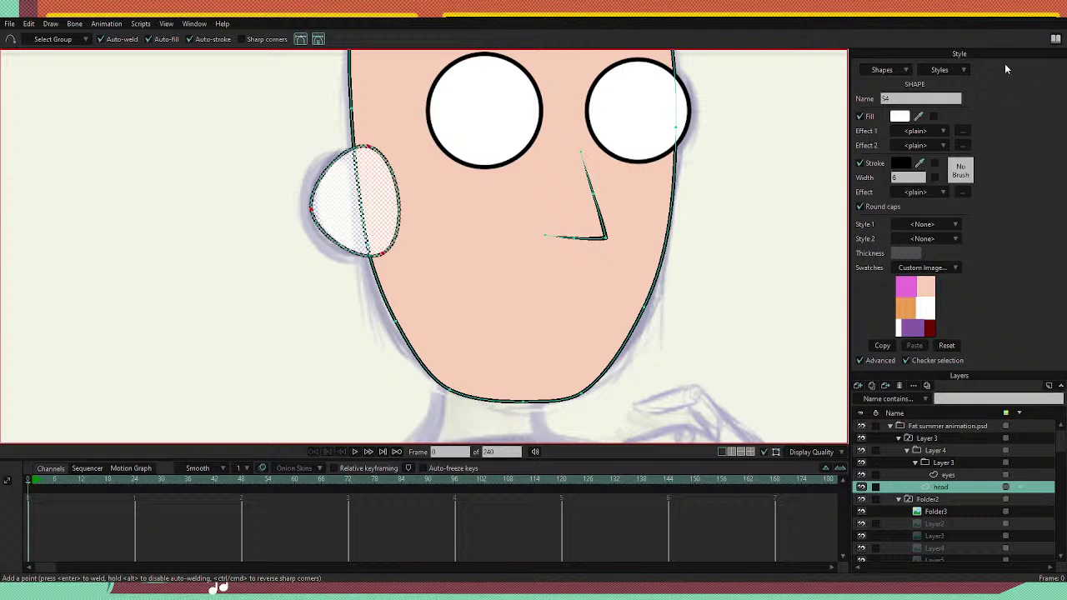
{"action": "left_click", "coordinate": [923, 287]}
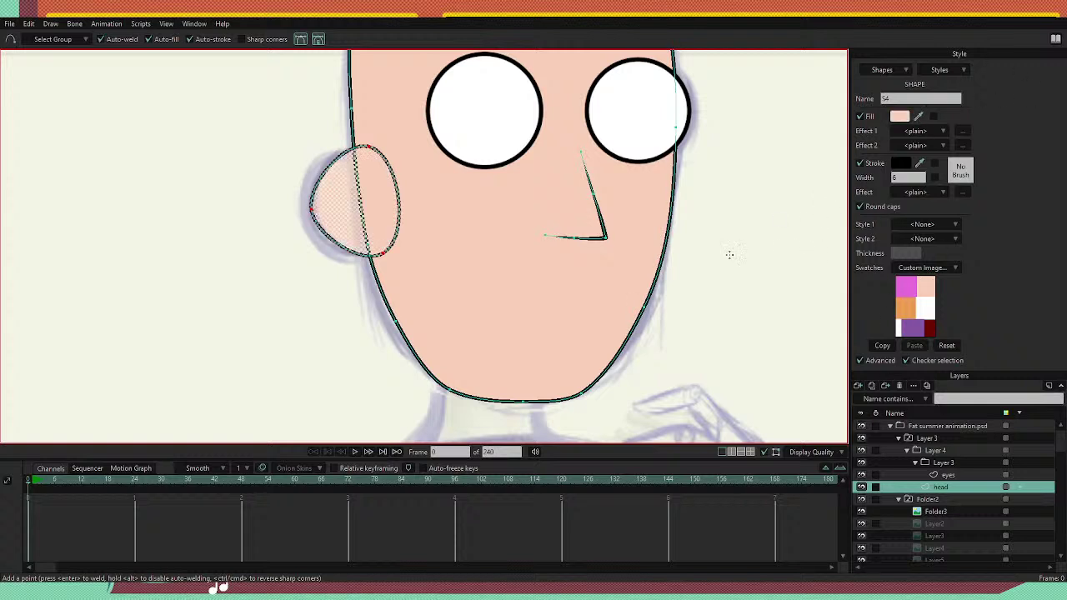
Round the ear by adjusting the curve handles of its outer point and nudging the outer, upper and lower points.
{"action": "key", "text": "t"}
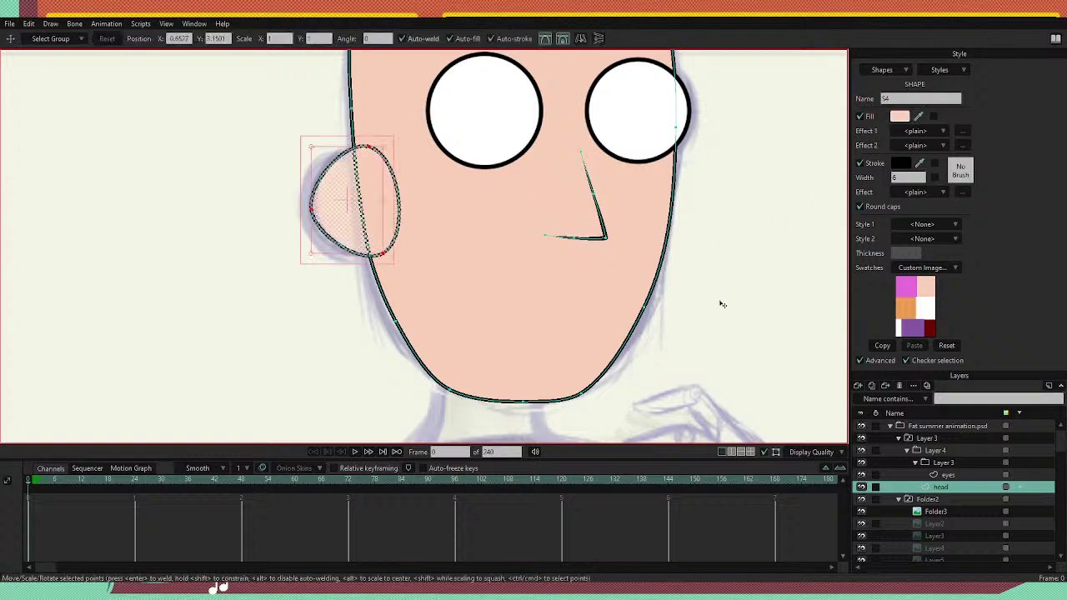
{"action": "key", "text": "Escape"}
{"action": "left_click_drag", "start_coordinate": [313, 211], "coordinate": [315, 263]}
{"action": "left_click_drag", "start_coordinate": [304, 185], "coordinate": [302, 166]}
{"action": "left_click_drag", "start_coordinate": [308, 211], "coordinate": [313, 210]}
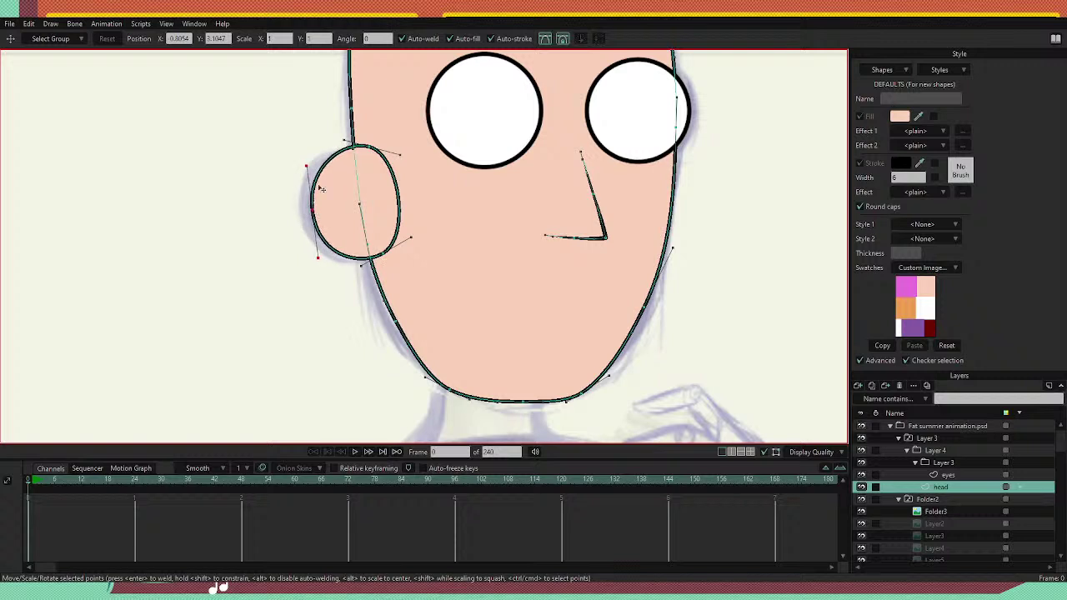
{"action": "left_click_drag", "start_coordinate": [370, 148], "coordinate": [371, 150]}
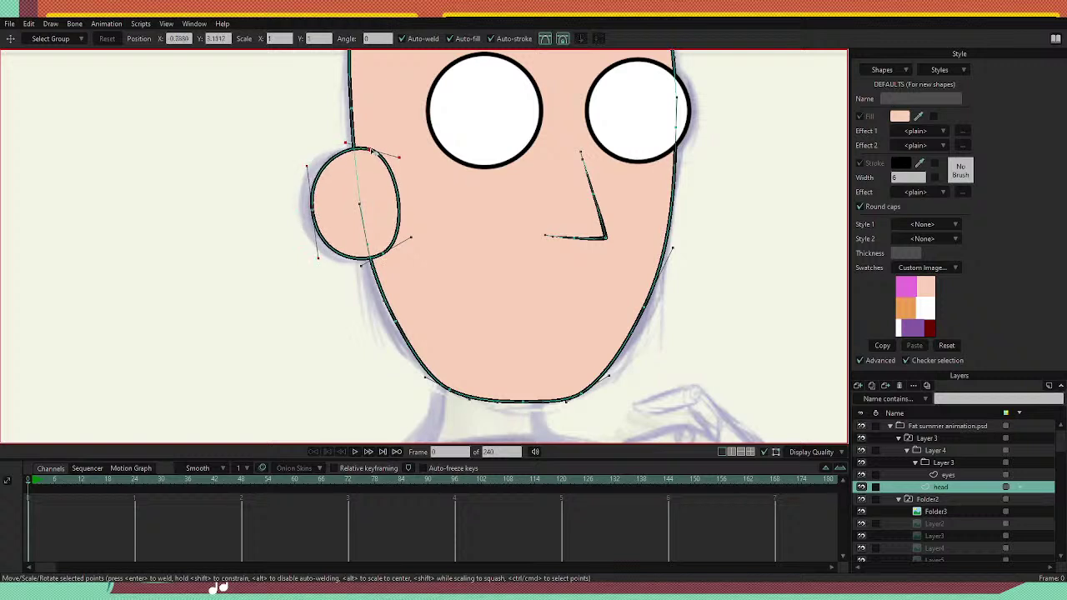
{"action": "left_click", "coordinate": [381, 252]}
Hide the stroke of the ear's inner edge inside the face.
{"action": "key", "text": "h"}
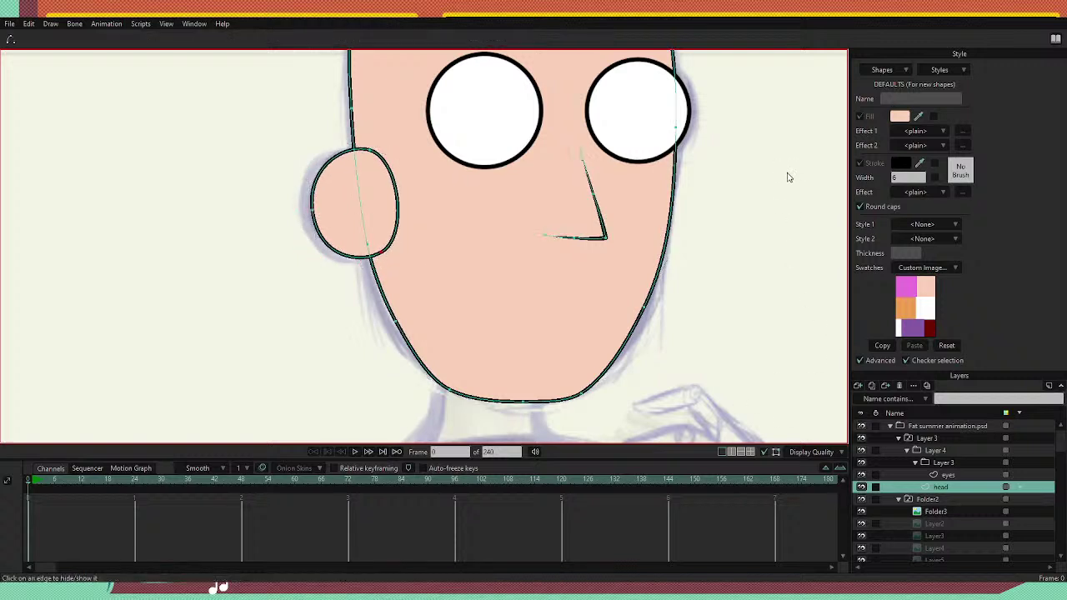
{"action": "left_click", "coordinate": [397, 194]}
Add points to the ear outline near where it meets the head and taper both ends of its visible stroke.
{"action": "key", "text": "w"}
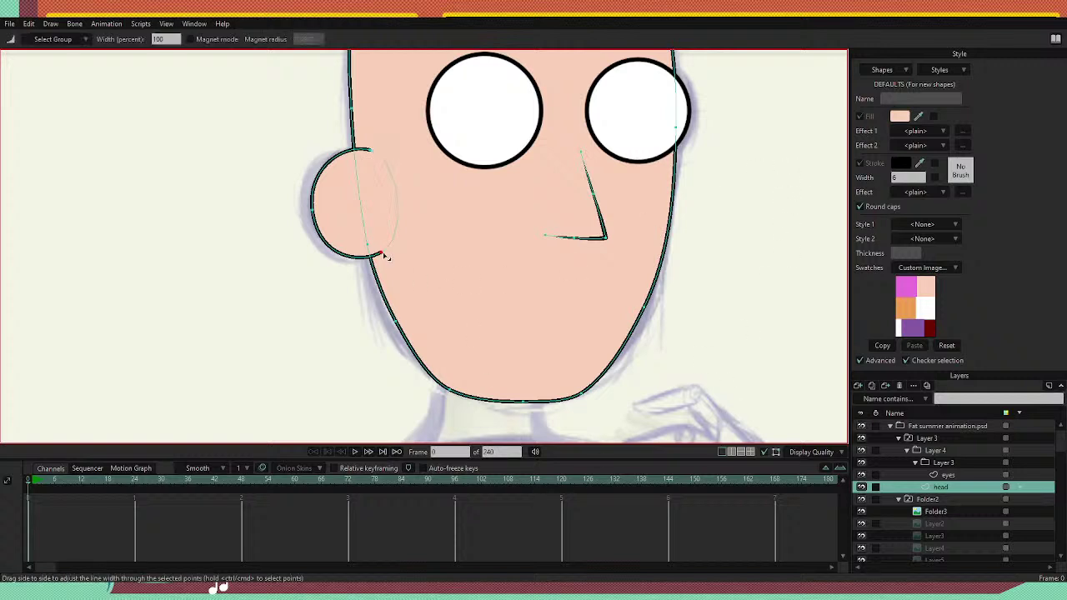
{"action": "mouse_move", "coordinate": [384, 256]}
{"action": "left_mouse_down"}
{"action": "mouse_move", "coordinate": [353, 274]}
{"action": "mouse_move", "coordinate": [383, 265]}
{"action": "left_mouse_up"}
{"action": "key", "text": "a"}
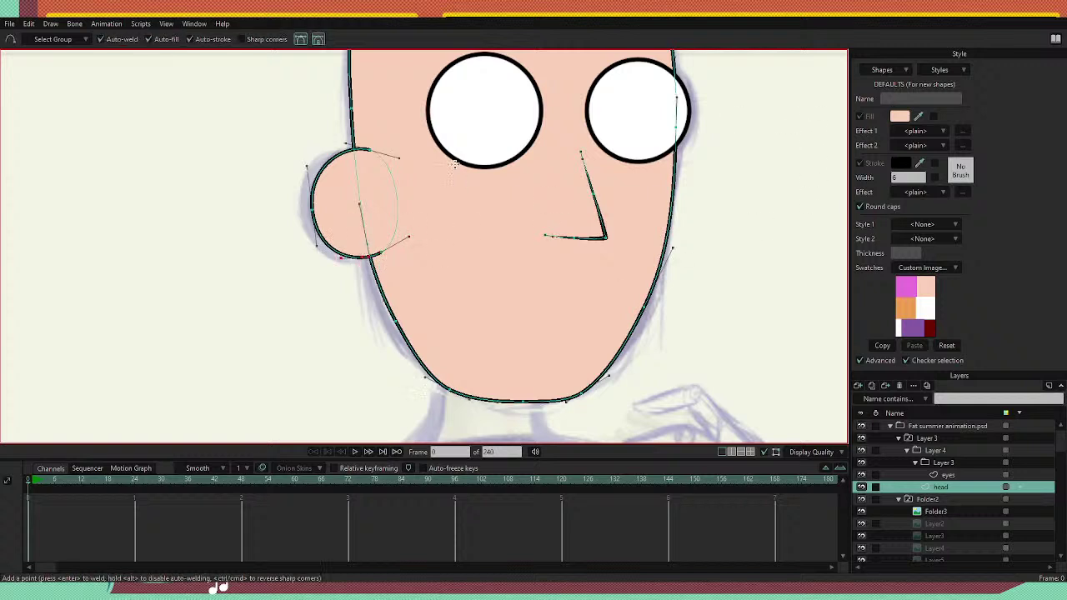
{"action": "left_click", "coordinate": [349, 150]}
{"action": "key", "text": "ctrl+z"}
{"action": "left_click", "coordinate": [347, 150]}
{"action": "key", "text": "w"}
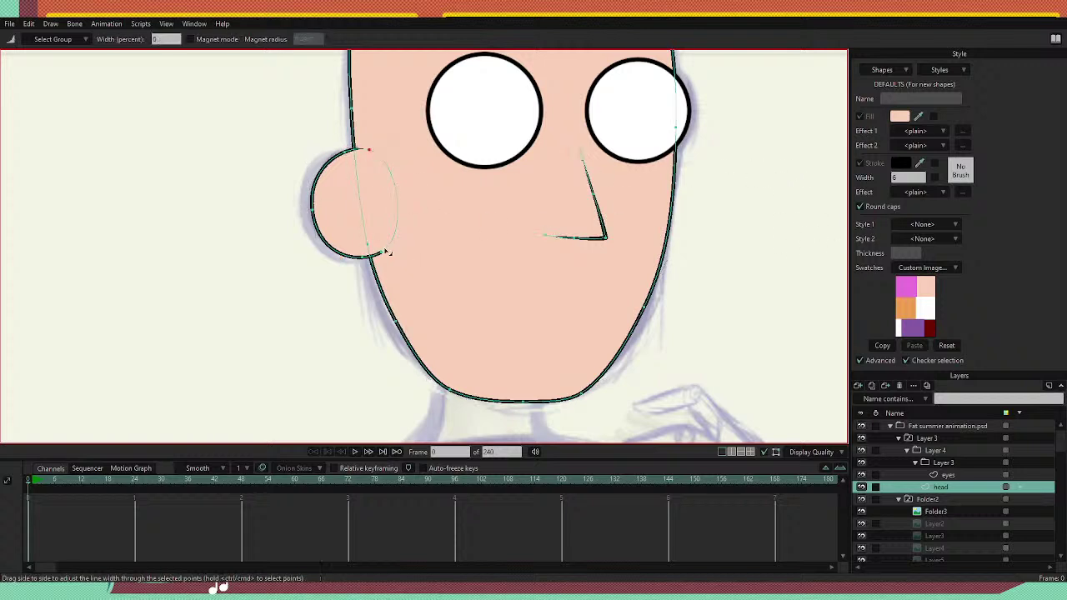
{"action": "left_click", "coordinate": [381, 252]}
Advance the animation to frame 1.
{"action": "mouse_move", "coordinate": [29, 486]}
{"action": "left_mouse_down"}
{"action": "mouse_move", "coordinate": [50, 492]}
{"action": "mouse_move", "coordinate": [35, 498]}
{"action": "left_mouse_up"}
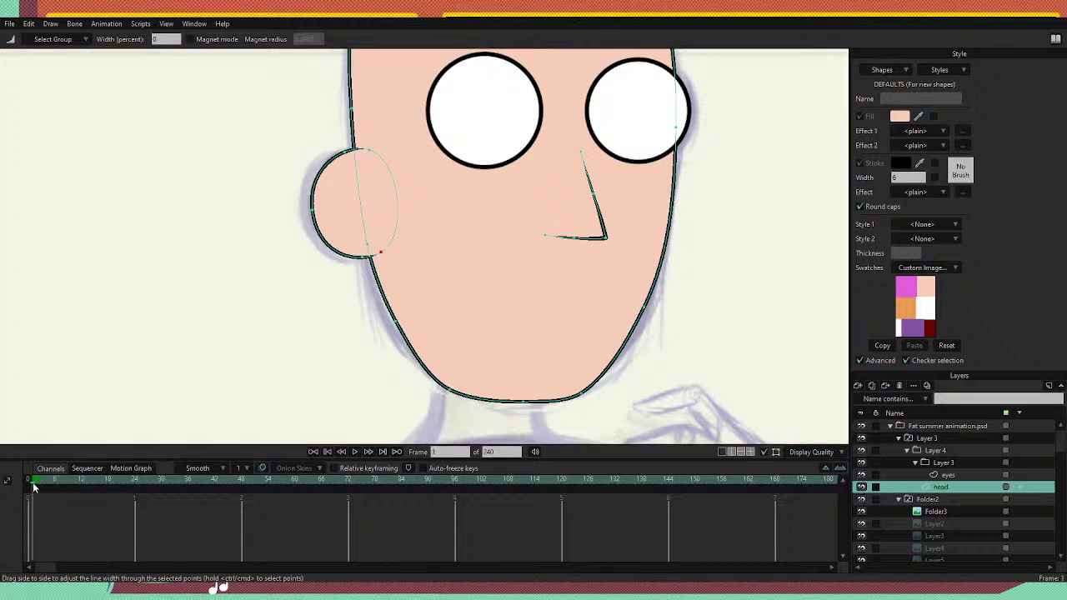
Freeze keyframes for the head layer's points at frame 6.
{"action": "left_click_drag", "start_coordinate": [33, 488], "coordinate": [55, 489]}
{"action": "key", "text": "t"}
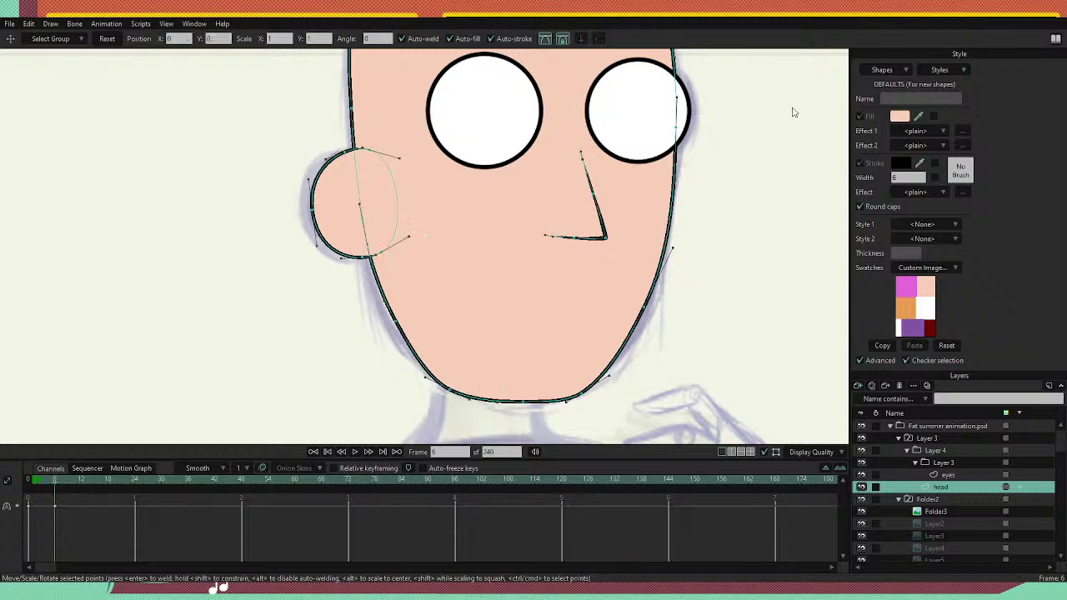
{"action": "key", "text": "g"}
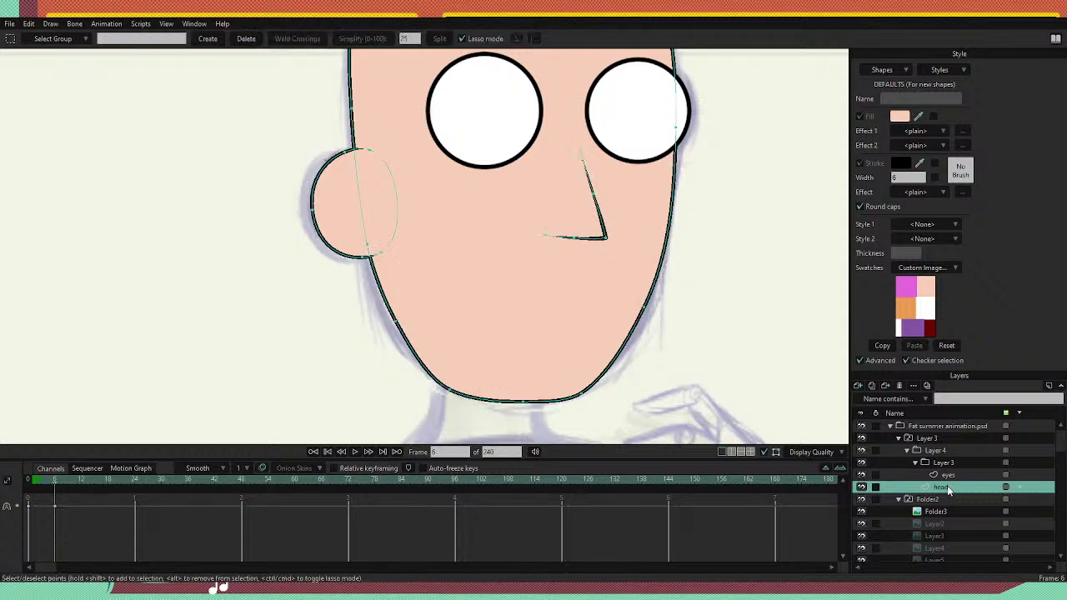
{"action": "key", "text": "ctrl+f"}
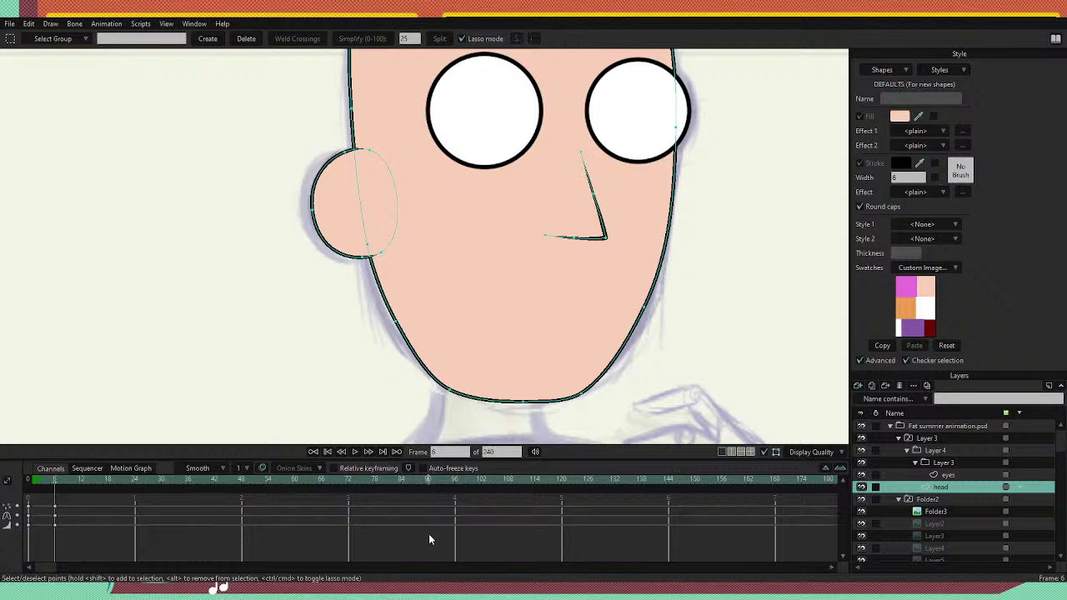
At frame 24, move the ear slightly up on the head layer and narrow it a little.
{"action": "left_click_drag", "start_coordinate": [55, 485], "coordinate": [135, 506]}
{"action": "scroll", "coordinate": [626, 170], "scroll_direction": "down", "scroll_amount": 6}
{"action": "scroll", "coordinate": [635, 153], "scroll_direction": "up", "scroll_amount": 4}
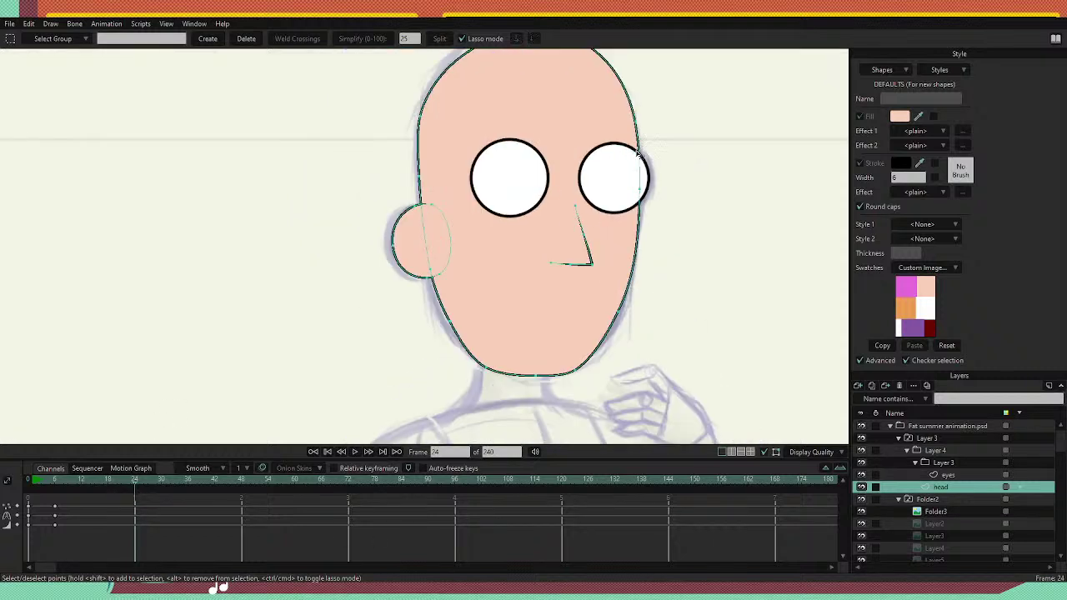
{"action": "key", "text": "t"}
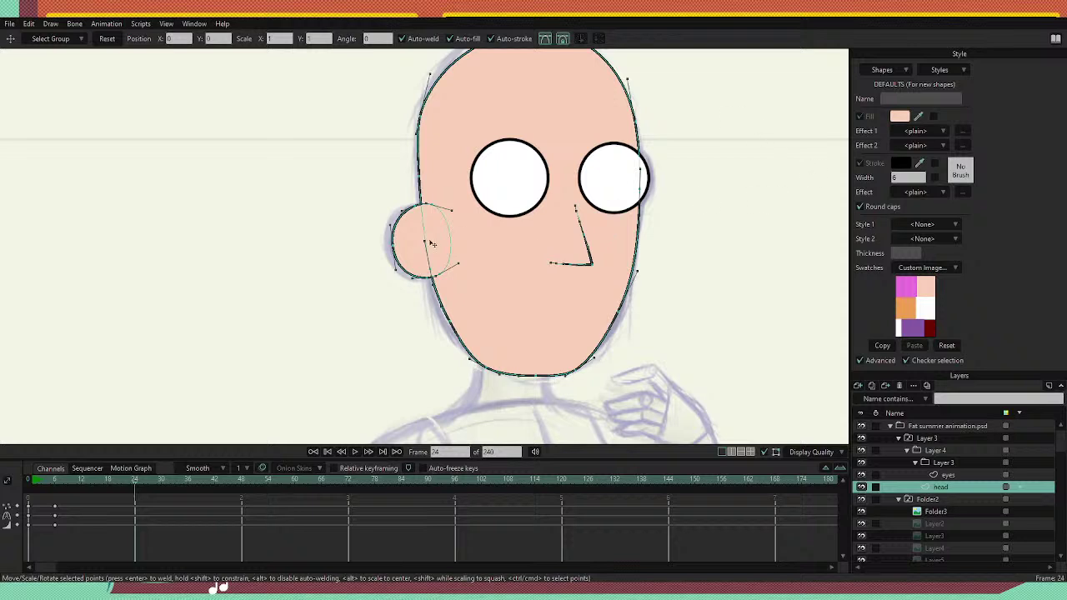
{"action": "left_click", "coordinate": [403, 209]}
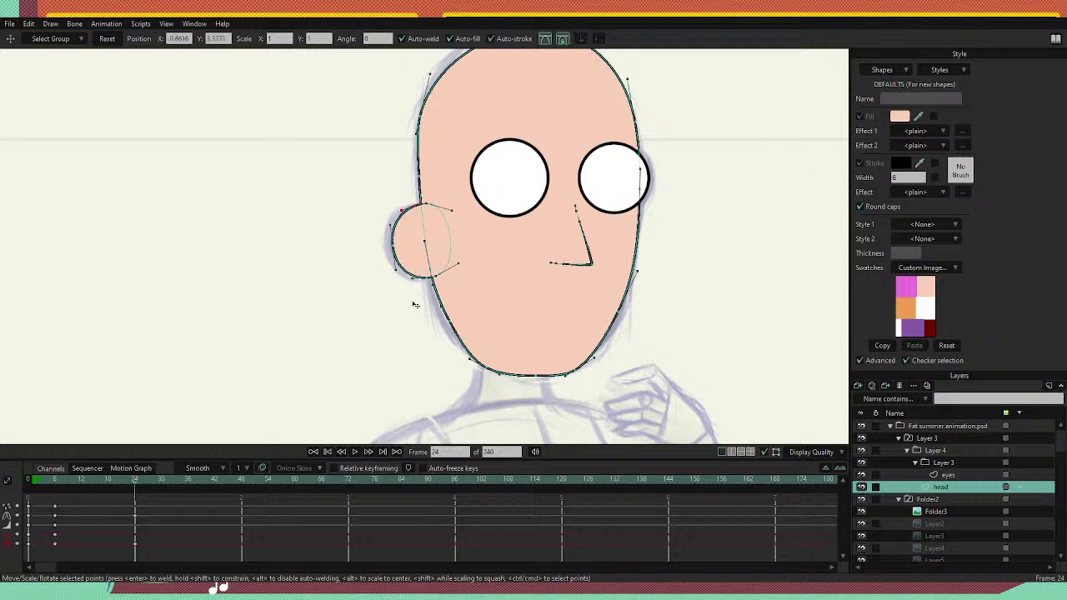
{"action": "key", "text": "Tab"}
{"action": "left_click_drag", "start_coordinate": [416, 242], "coordinate": [414, 230]}
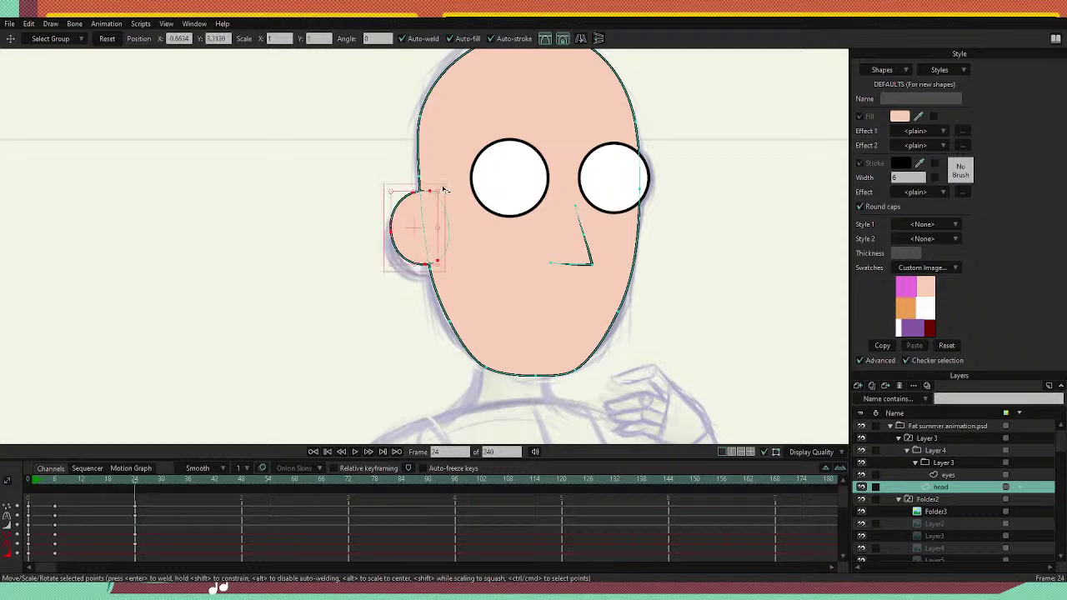
{"action": "left_click_drag", "start_coordinate": [446, 191], "coordinate": [440, 191]}
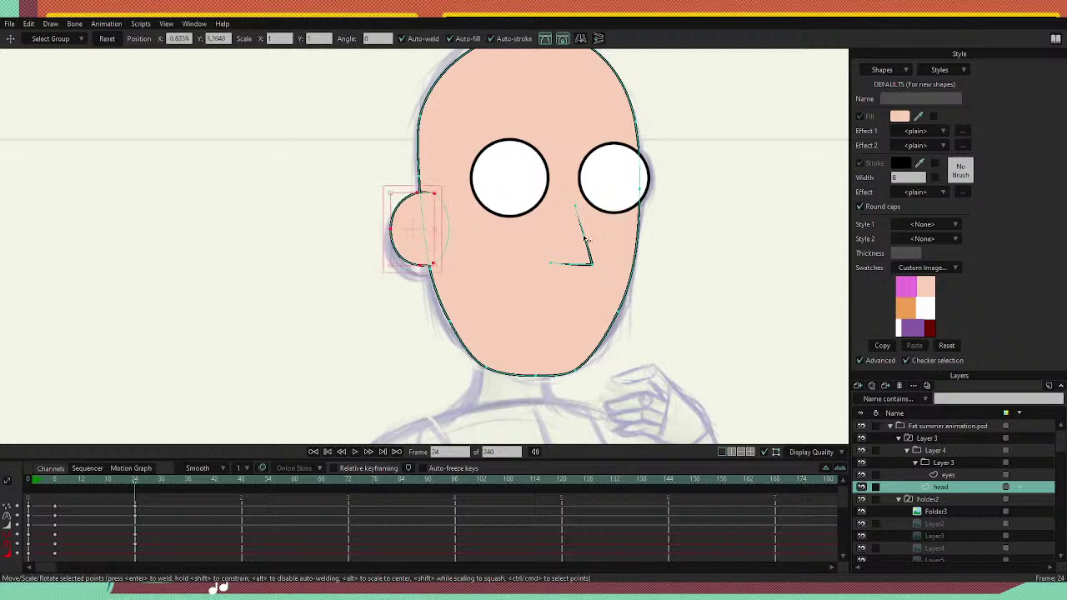
At frame 24, select the nose points and move the nose line slightly down.
{"action": "left_click_drag", "start_coordinate": [586, 246], "coordinate": [607, 303]}
{"action": "key", "text": "Tab"}
{"action": "left_click_drag", "start_coordinate": [574, 243], "coordinate": [574, 260]}
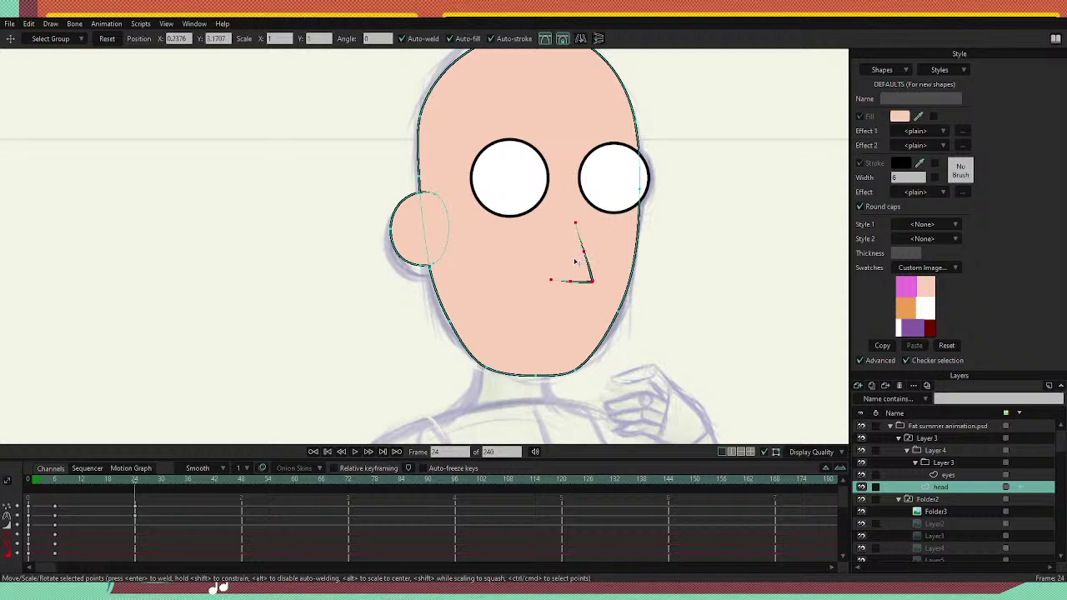
At frame 24, select both eyes on the eyes layer and shift them down toward the nose.
{"action": "left_click", "coordinate": [947, 475]}
{"action": "key", "text": "ctrl+a"}
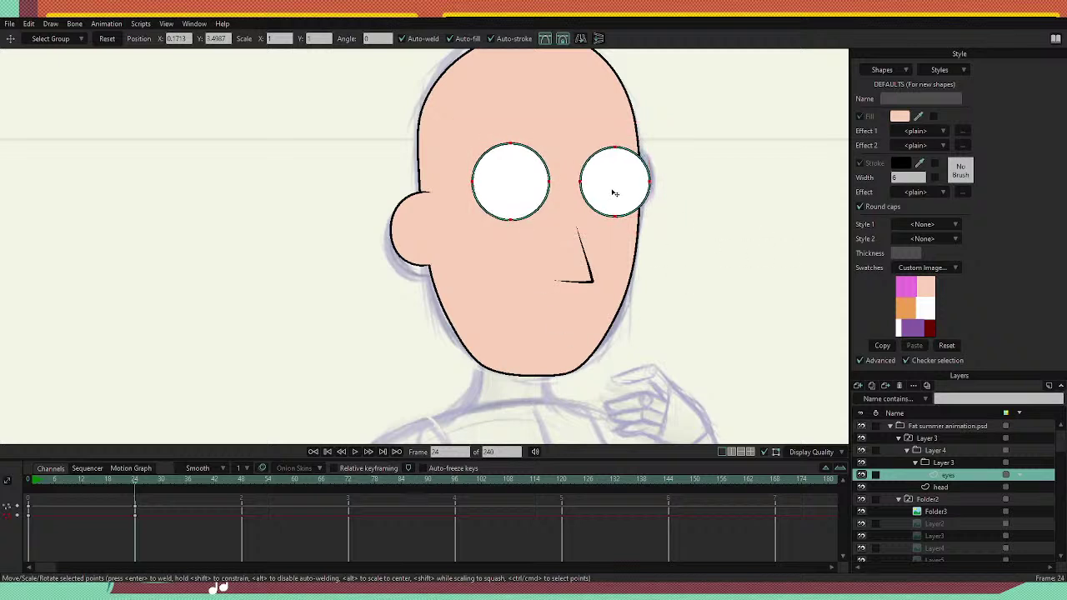
{"action": "left_click_drag", "start_coordinate": [614, 186], "coordinate": [619, 207]}
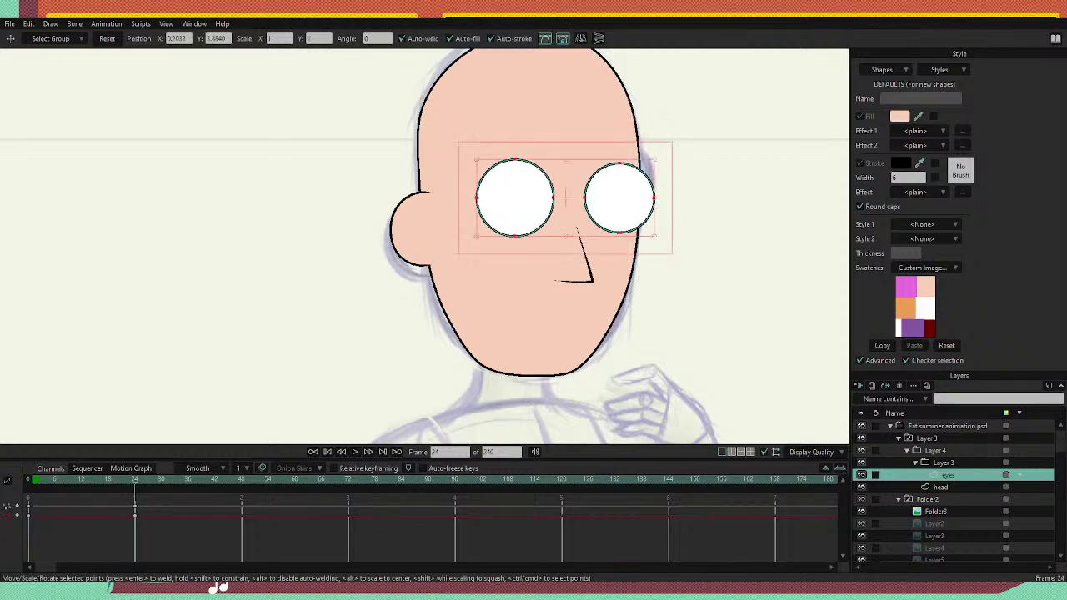
Copy the eyes layer's frame 0 keyframes to frame 6 so the eyes hold their starting position.
{"action": "left_click_drag", "start_coordinate": [134, 482], "coordinate": [54, 511]}
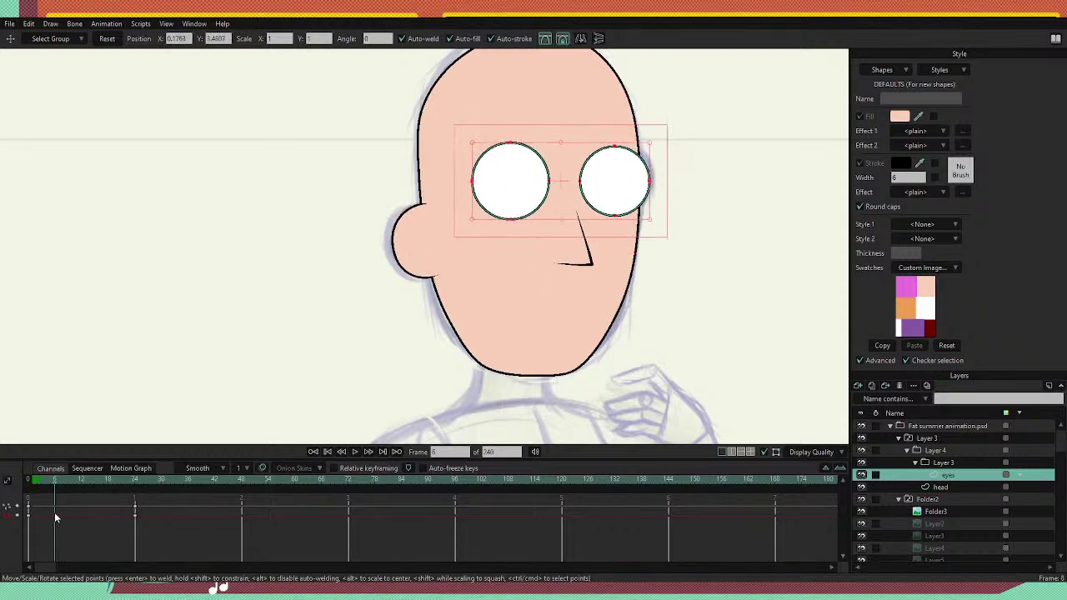
{"action": "left_click", "coordinate": [943, 488]}
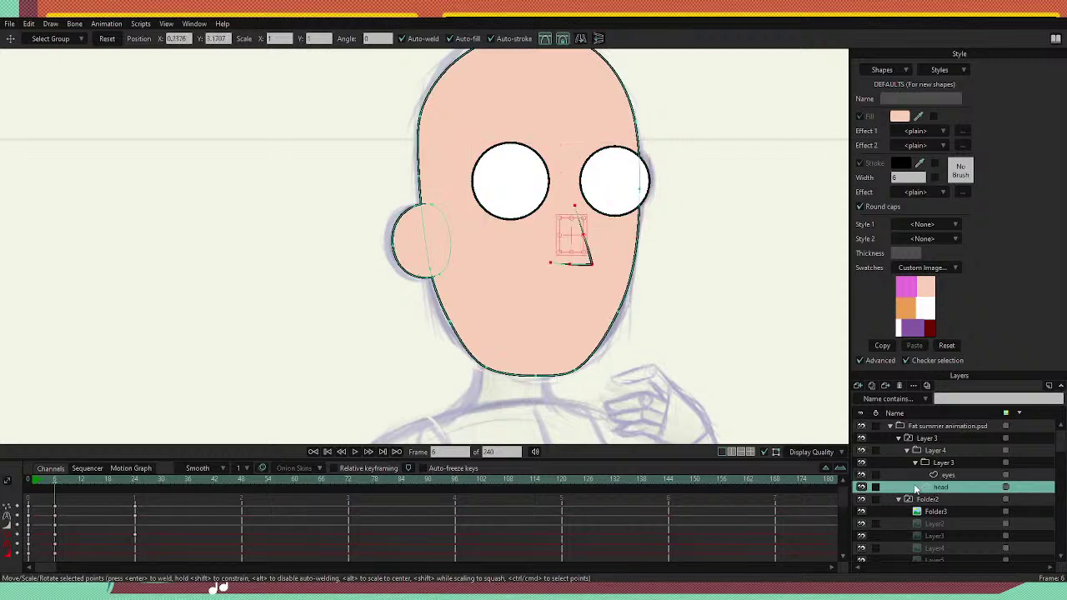
{"action": "left_click", "coordinate": [954, 474]}
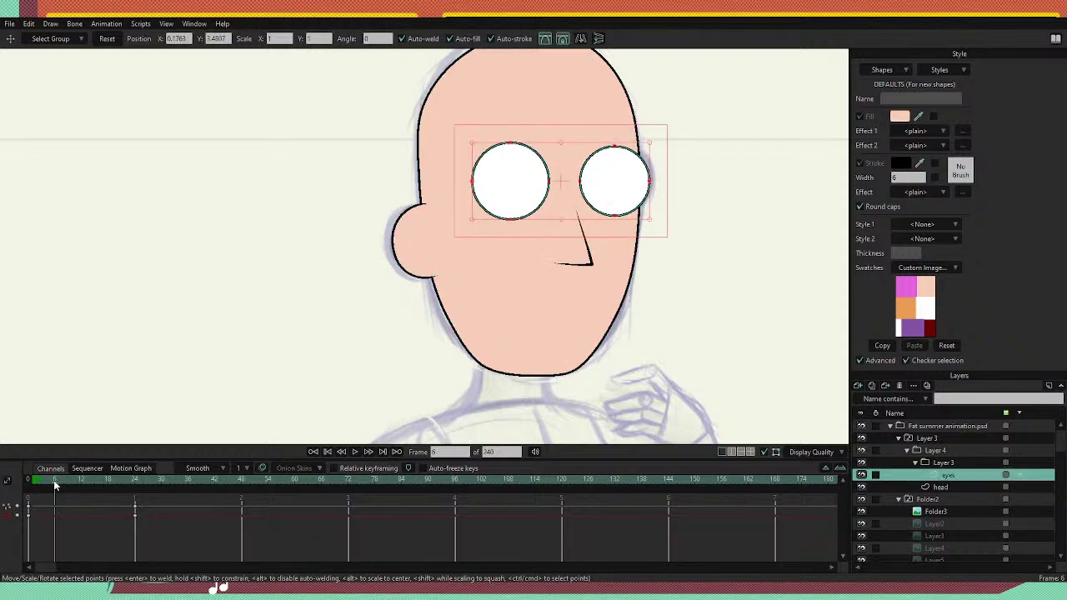
{"action": "left_click_drag", "start_coordinate": [55, 483], "coordinate": [29, 524]}
{"action": "key", "text": "ctrl+v"}
{"action": "mouse_move", "coordinate": [56, 486]}
{"action": "left_mouse_down"}
{"action": "mouse_move", "coordinate": [156, 493]}
{"action": "mouse_move", "coordinate": [56, 498]}
{"action": "left_mouse_up"}
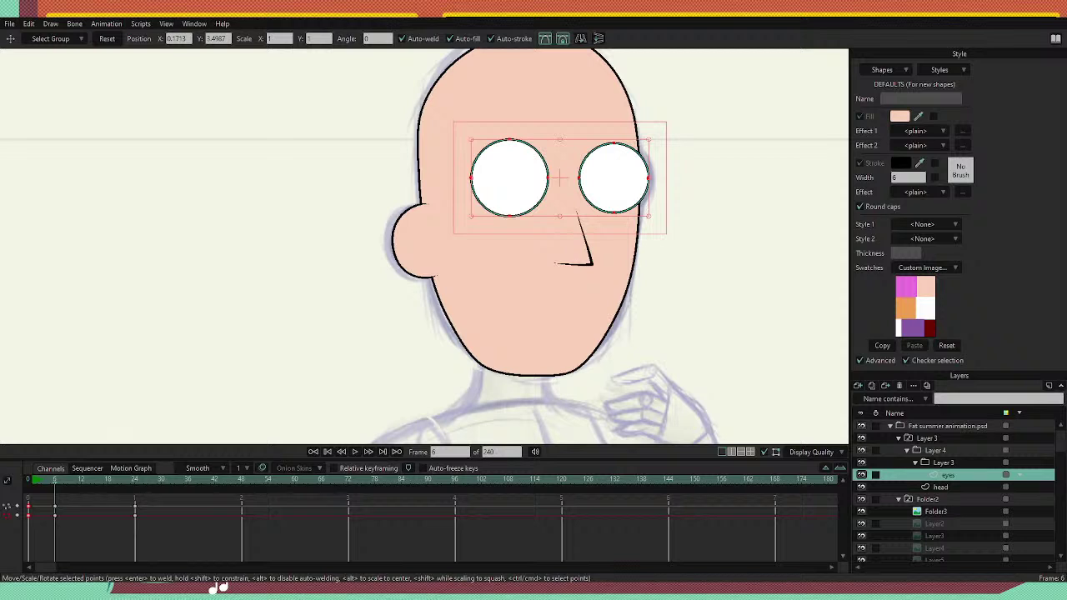
Scrub the timeline past frame 6 to preview the motion of the ear, nose and eyes.
{"action": "left_click_drag", "start_coordinate": [57, 481], "coordinate": [71, 513]}
{"action": "scroll", "coordinate": [547, 268], "scroll_direction": "down", "scroll_amount": 5}
{"action": "scroll", "coordinate": [590, 244], "scroll_direction": "up", "scroll_amount": 4}
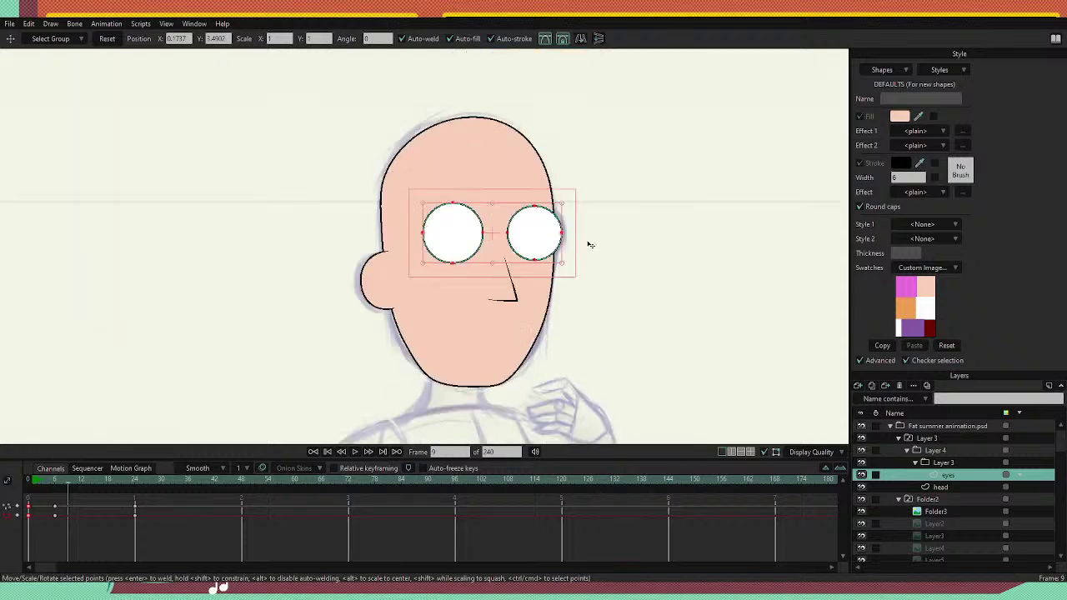
{"action": "left_click_drag", "start_coordinate": [63, 483], "coordinate": [74, 521]}
Delete the keyframes at frames 6 and 24 from the eyes and head layers and return to frame 0.
{"action": "left_click_drag", "start_coordinate": [155, 502], "coordinate": [47, 523]}
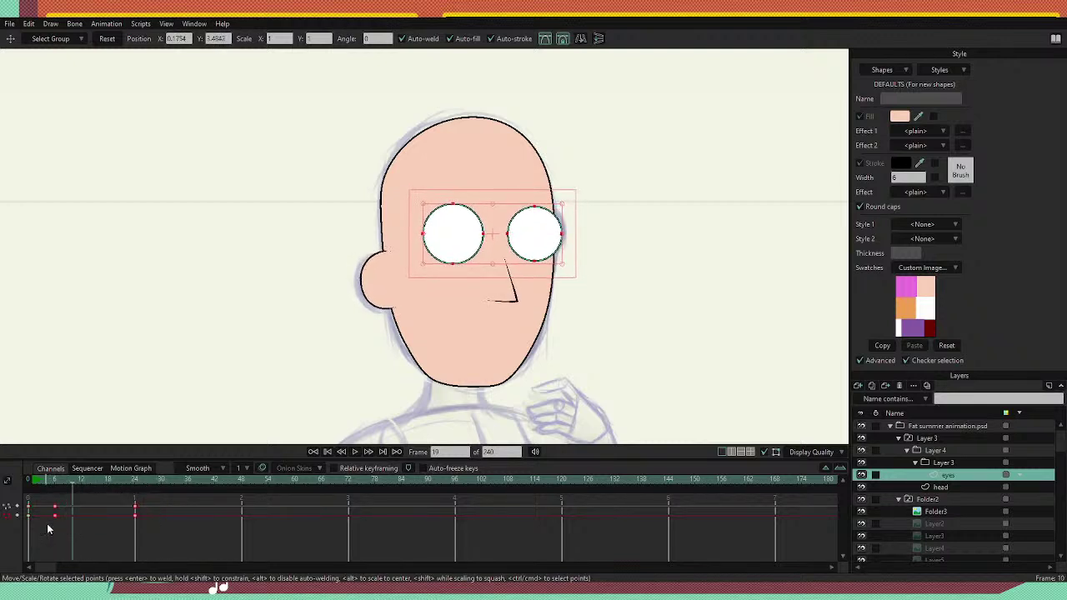
{"action": "key", "text": "Delete"}
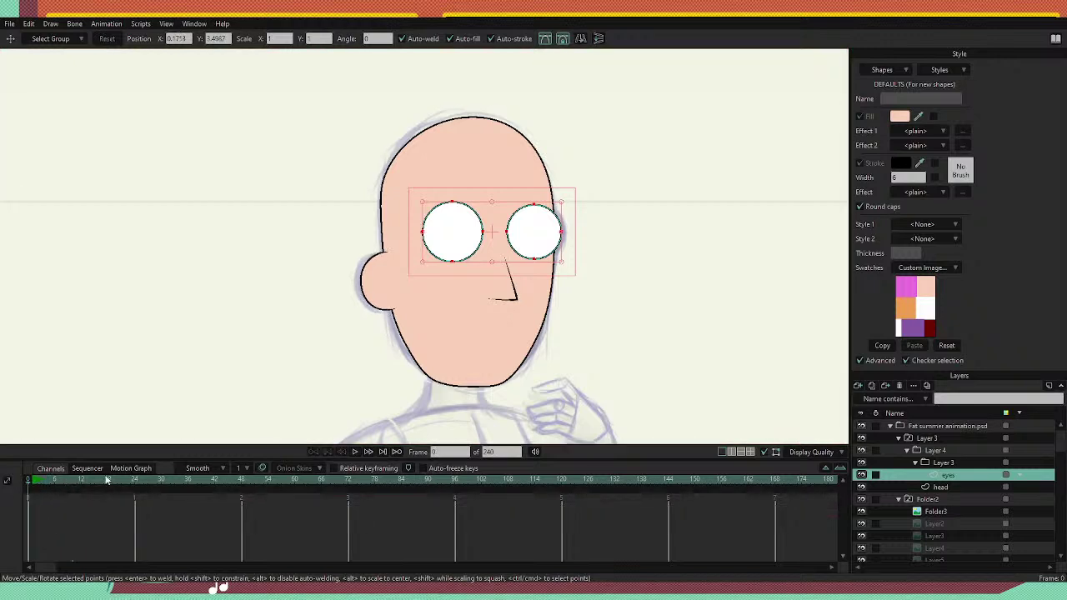
{"action": "left_click", "coordinate": [47, 496]}
{"action": "left_click_drag", "start_coordinate": [48, 497], "coordinate": [25, 499]}
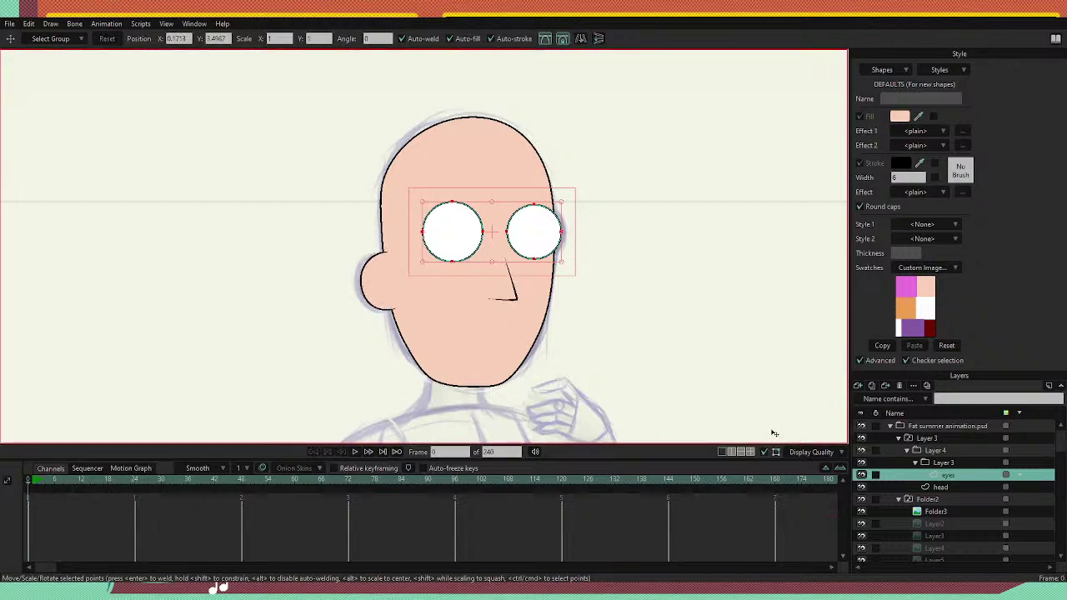
{"action": "left_click", "coordinate": [939, 488]}
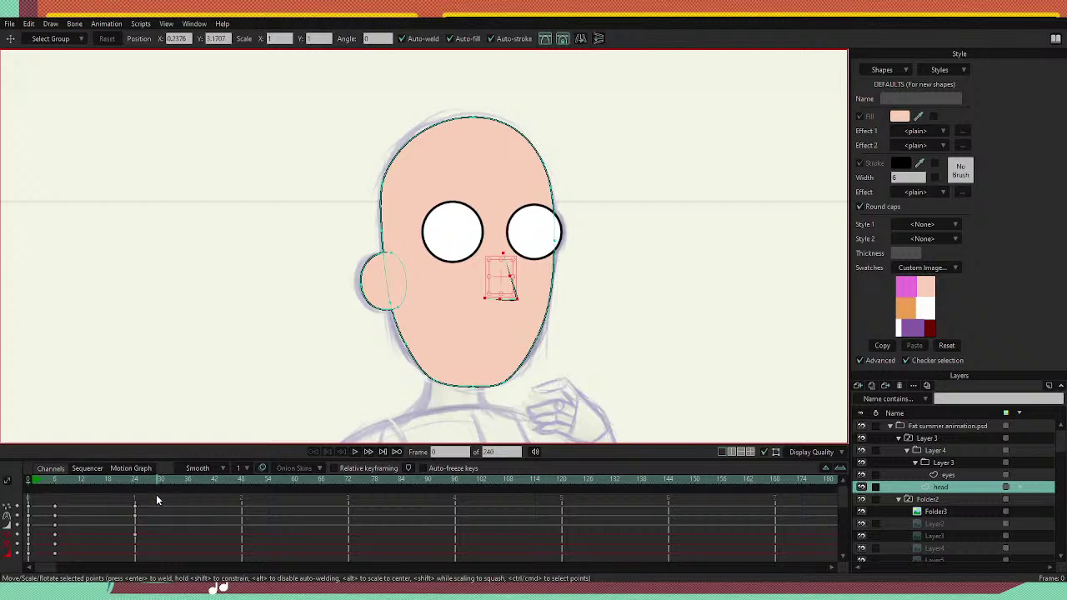
{"action": "left_click_drag", "start_coordinate": [156, 495], "coordinate": [47, 556]}
{"action": "key", "text": "Delete"}
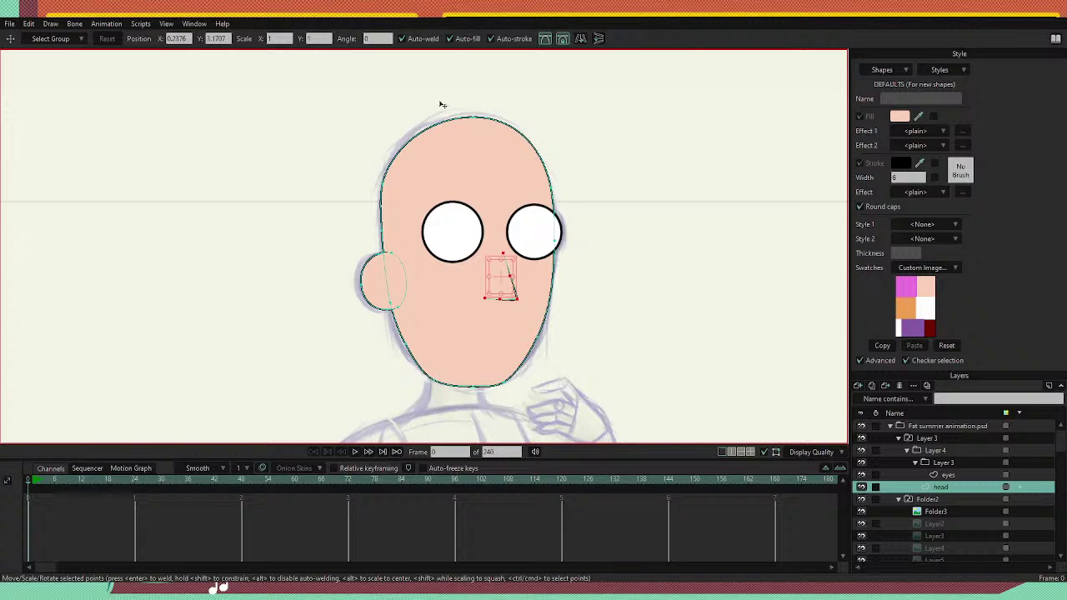
Select the ear's points, shrink the ear slightly and move it lower along the side of the head.
{"action": "scroll", "coordinate": [442, 281], "scroll_direction": "up", "scroll_amount": 3}
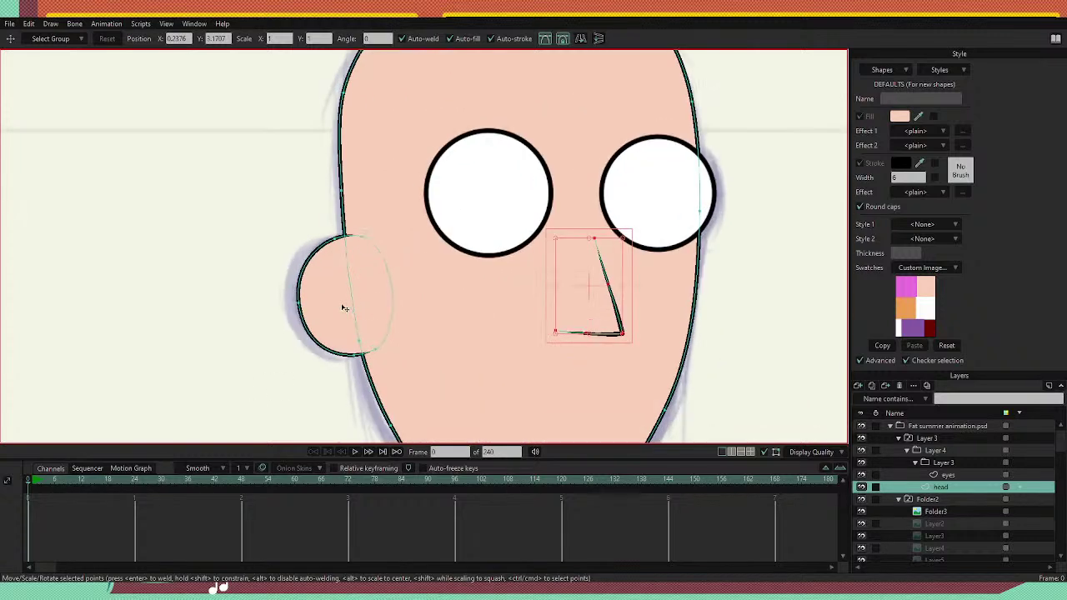
{"action": "key", "text": "g"}
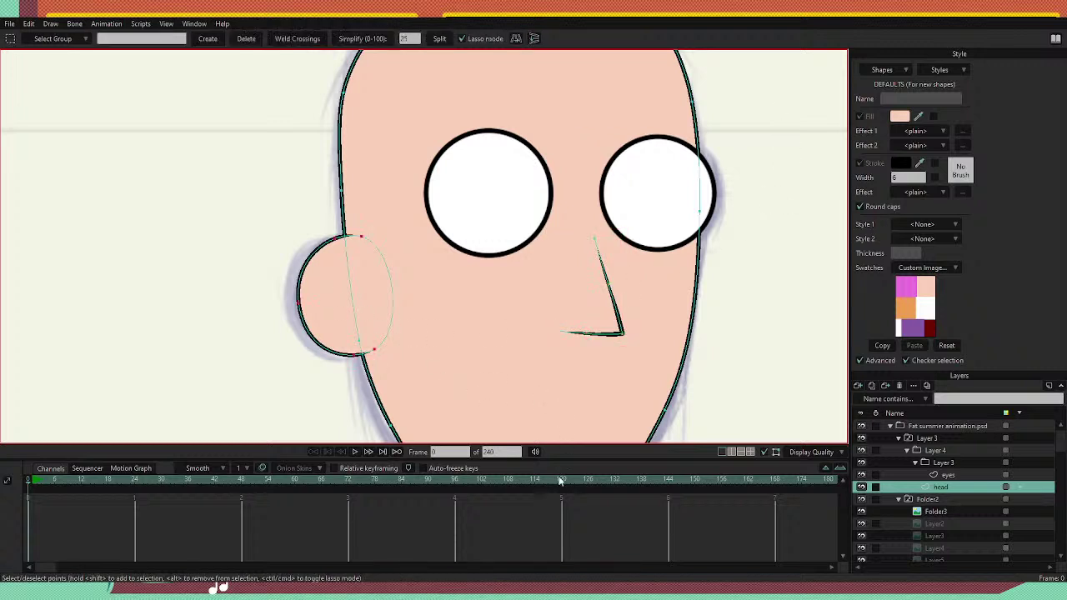
{"action": "key", "text": "ctrl+v"}
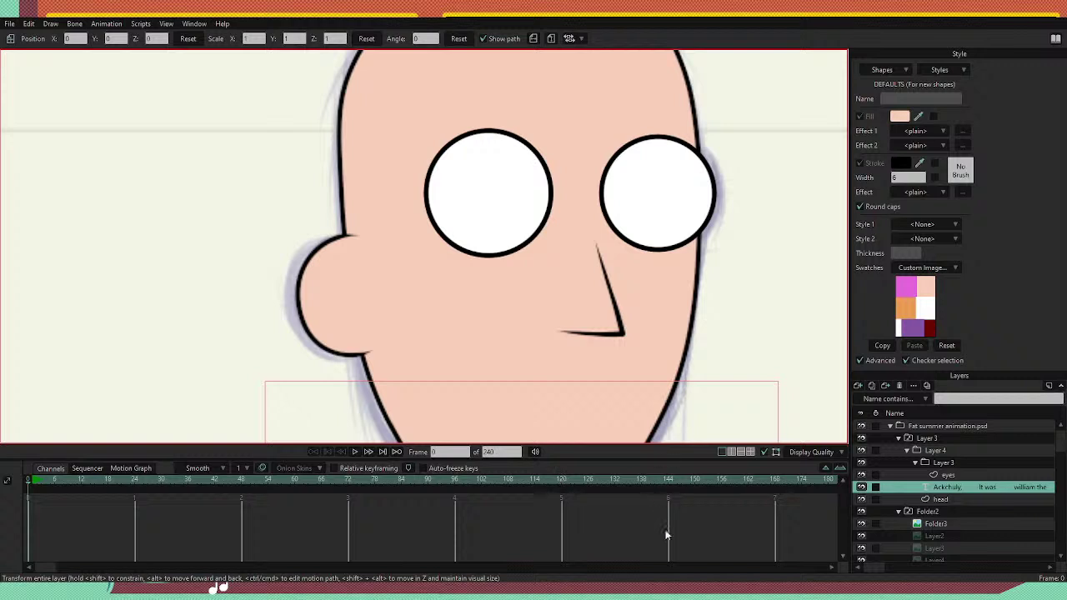
{"action": "key", "text": "ctrl+z"}
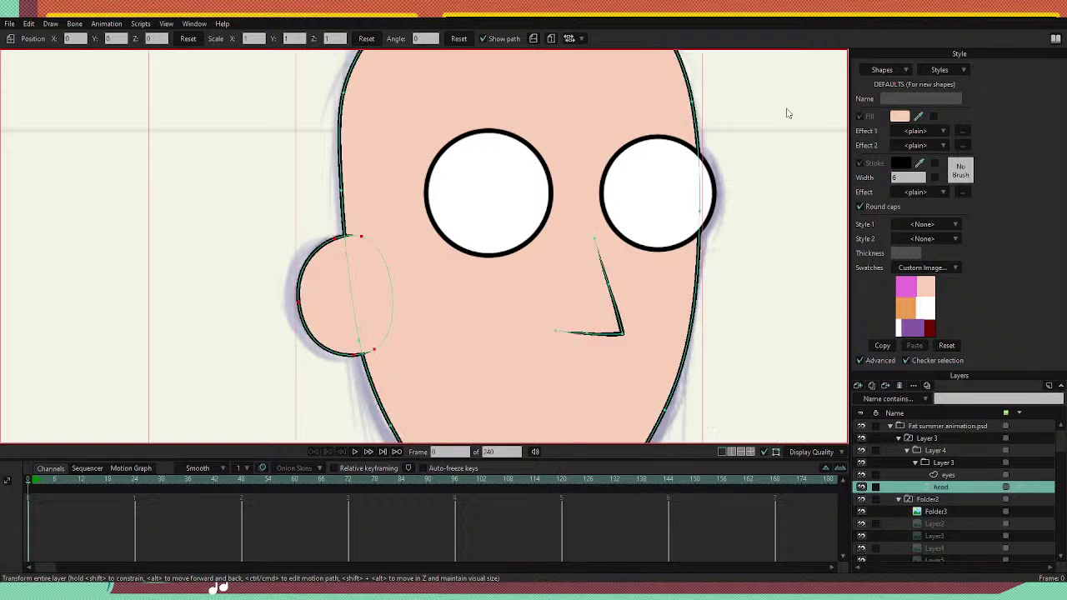
{"action": "key", "text": "g"}
{"action": "left_click_drag", "start_coordinate": [375, 238], "coordinate": [370, 245]}
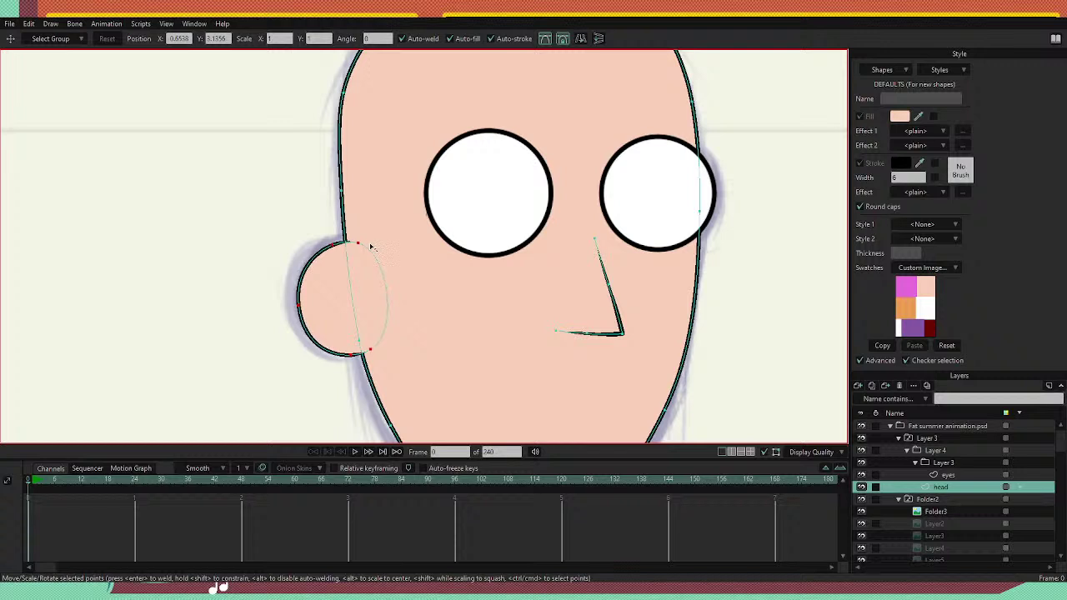
{"action": "left_click_drag", "start_coordinate": [349, 299], "coordinate": [358, 326]}
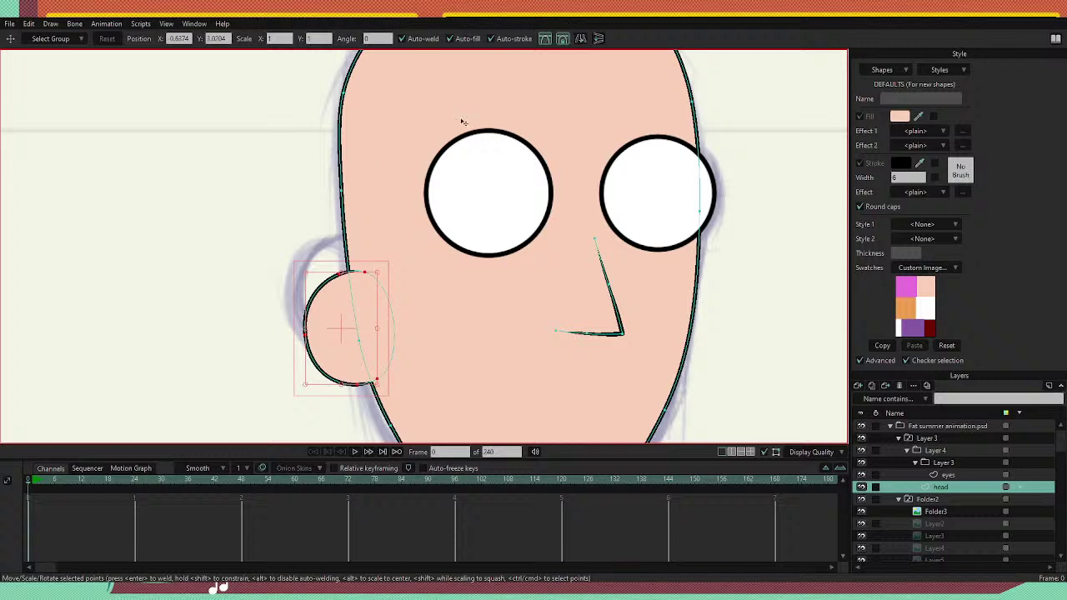
Nudge the ear back up in two small moves to balance its height against the face.
{"action": "scroll", "coordinate": [463, 122], "scroll_direction": "down", "scroll_amount": 5}
{"action": "scroll", "coordinate": [443, 178], "scroll_direction": "up", "scroll_amount": 7}
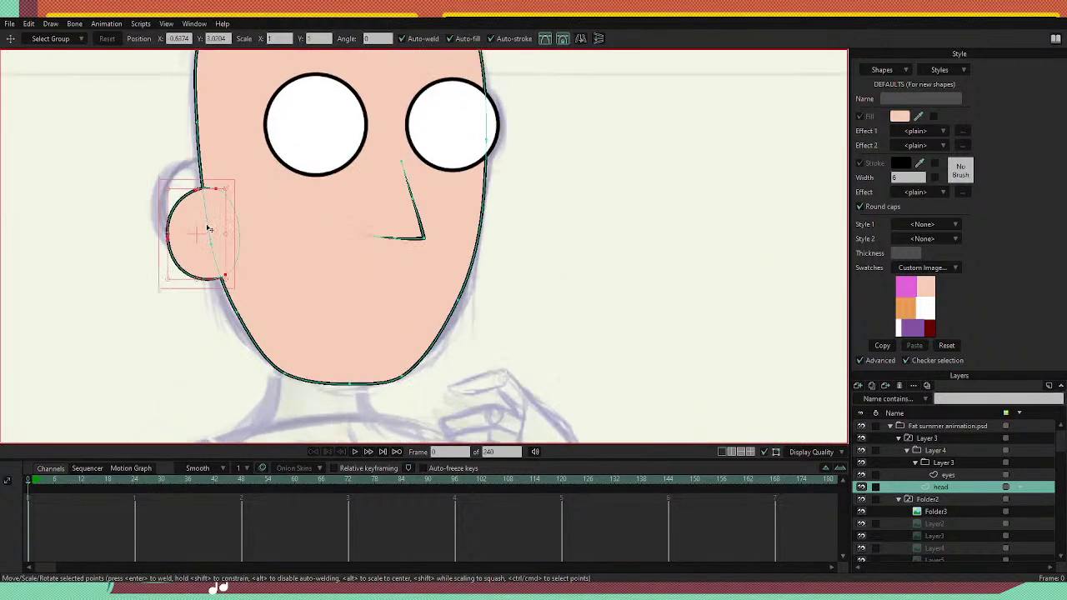
{"action": "left_click_drag", "start_coordinate": [210, 228], "coordinate": [206, 221]}
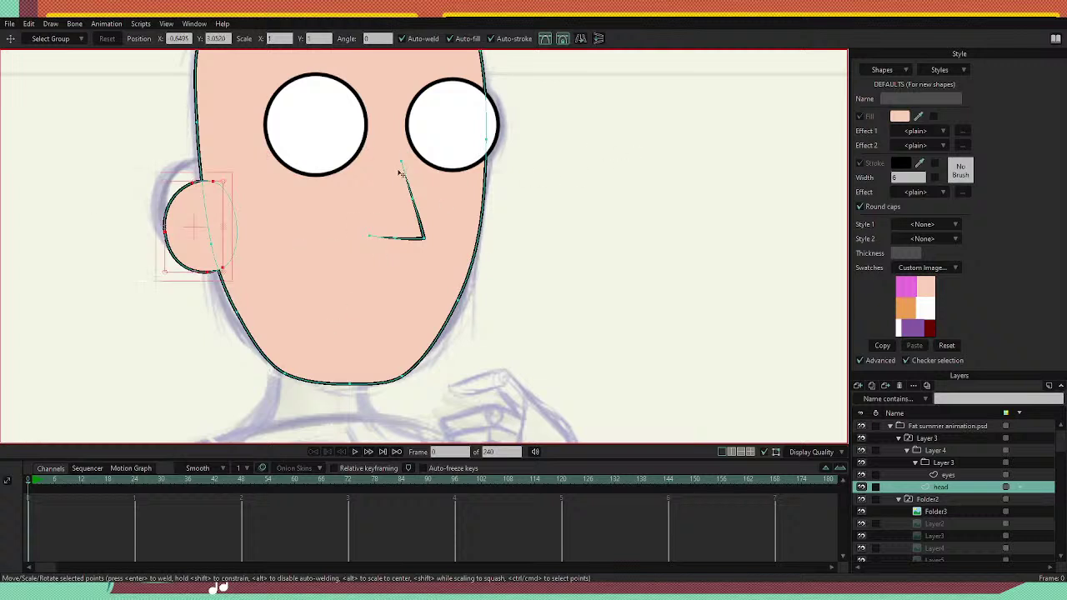
{"action": "scroll", "coordinate": [401, 173], "scroll_direction": "down", "scroll_amount": 5}
{"action": "scroll", "coordinate": [310, 230], "scroll_direction": "up", "scroll_amount": 4}
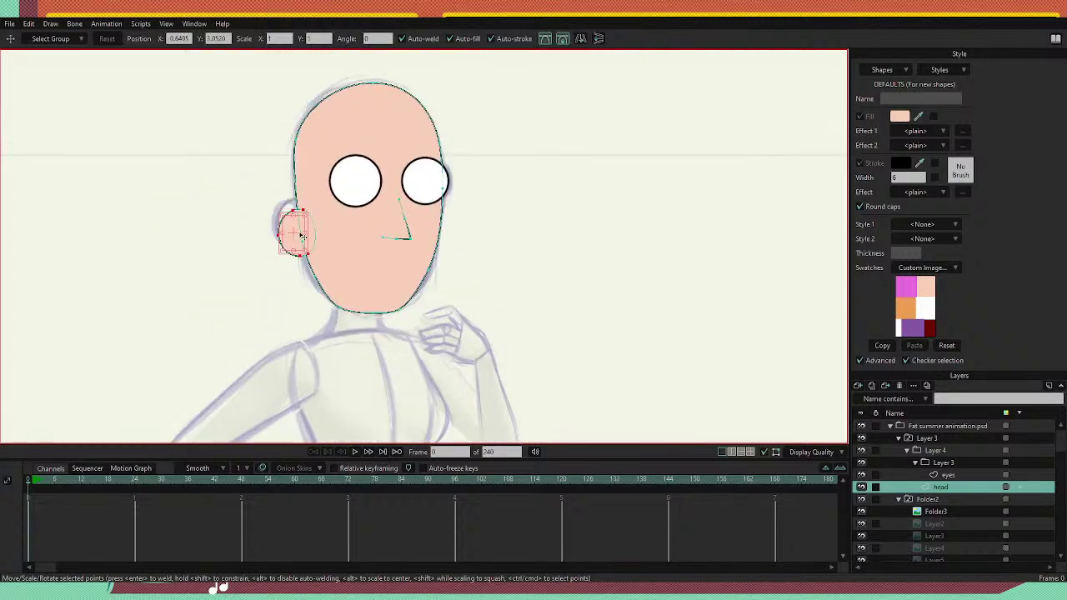
{"action": "left_click_drag", "start_coordinate": [302, 237], "coordinate": [301, 232]}
{"action": "scroll", "coordinate": [427, 165], "scroll_direction": "down", "scroll_amount": 1}
{"action": "scroll", "coordinate": [395, 133], "scroll_direction": "up", "scroll_amount": 3}
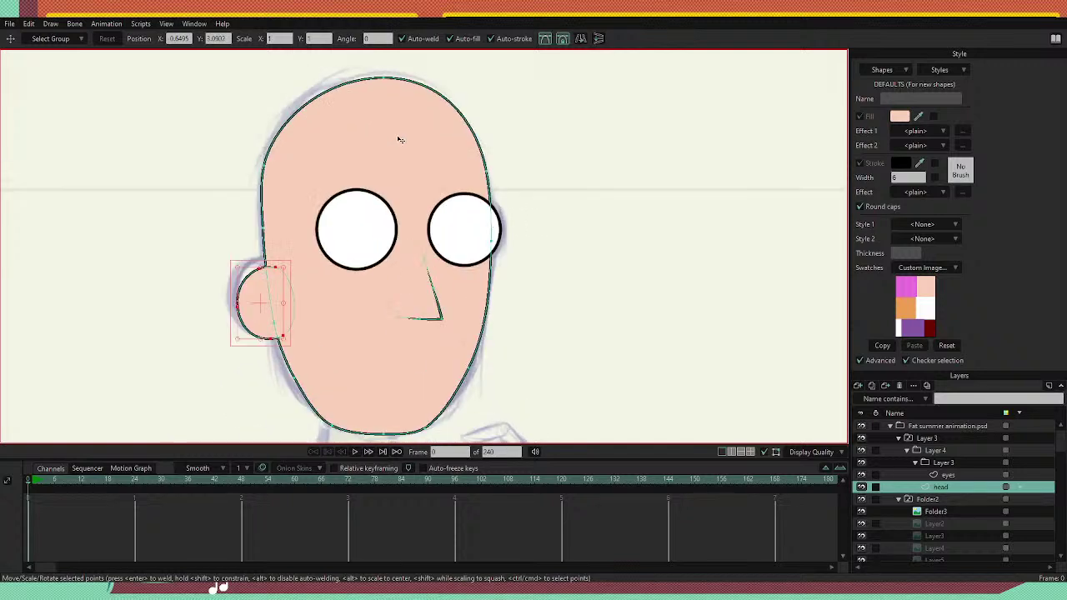
Prepare to add points for the hair on the head layer, with the orange swatch as the default fill colour.
{"action": "scroll", "coordinate": [399, 135], "scroll_direction": "down", "scroll_amount": 3}
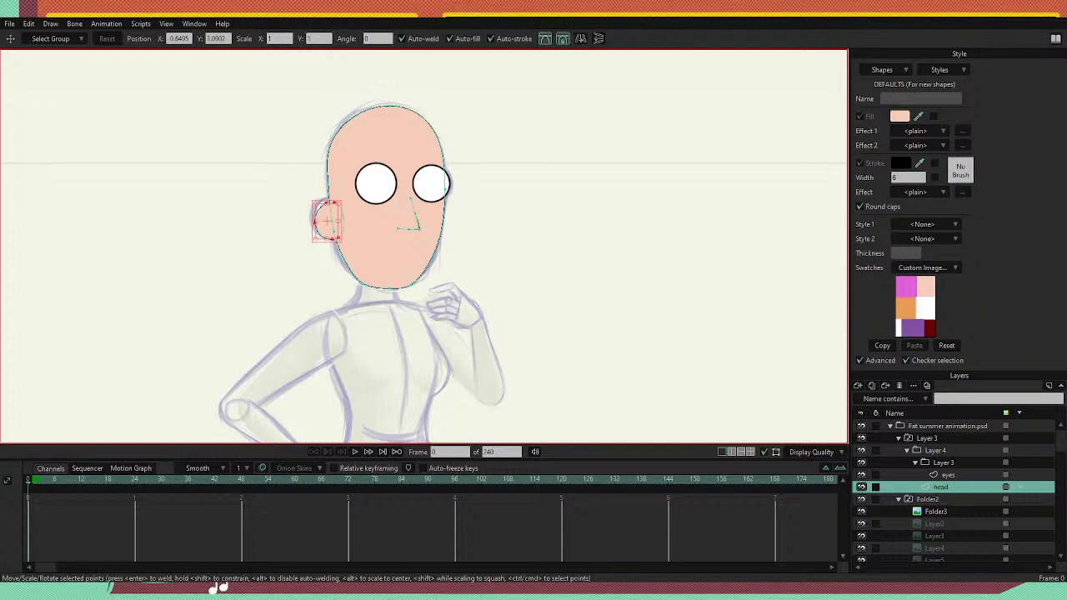
{"action": "scroll", "coordinate": [342, 153], "scroll_direction": "up", "scroll_amount": 3}
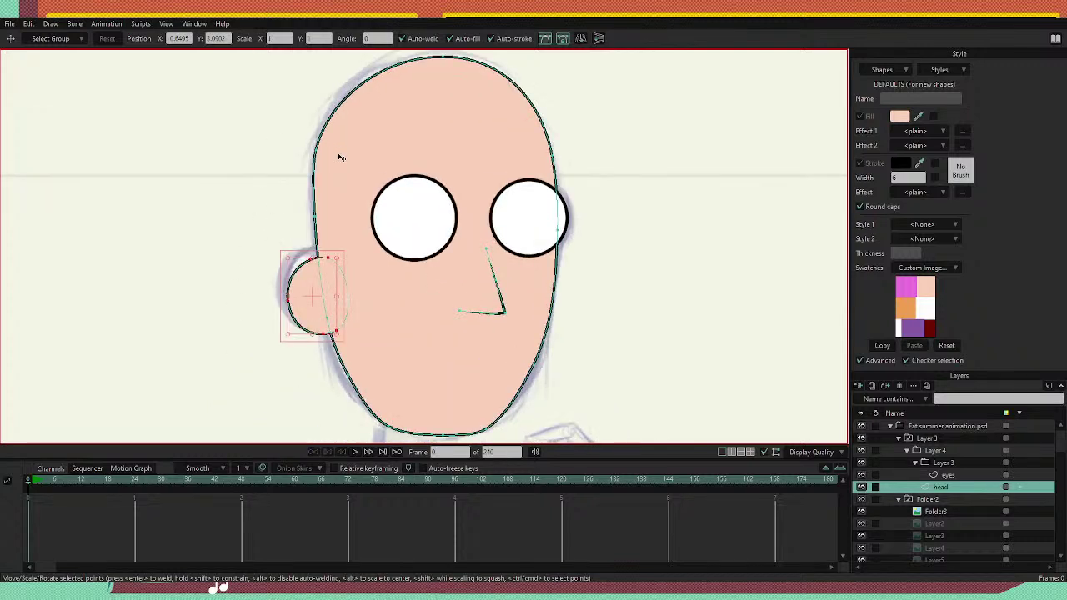
{"action": "scroll", "coordinate": [357, 100], "scroll_direction": "down", "scroll_amount": 1}
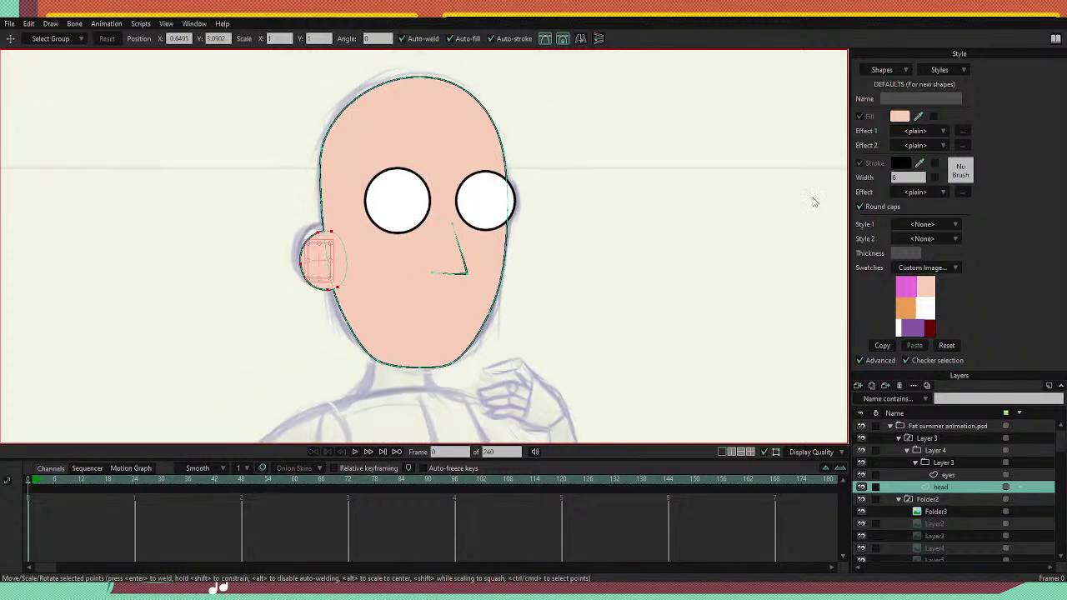
{"action": "key", "text": "a"}
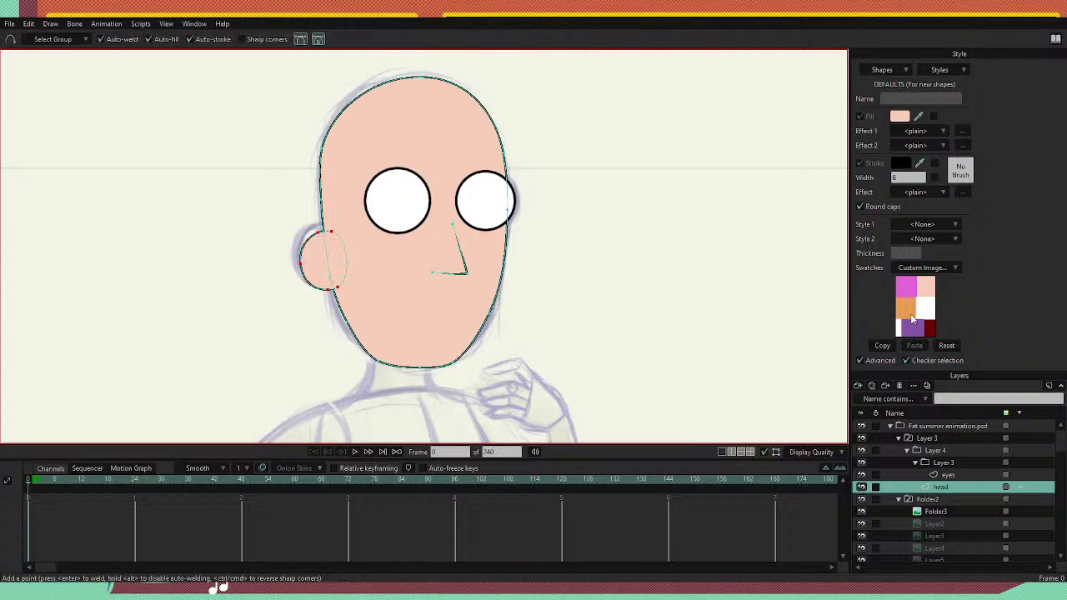
{"action": "left_click", "coordinate": [910, 303]}
{"action": "left_click_drag", "start_coordinate": [420, 295], "coordinate": [470, 402]}
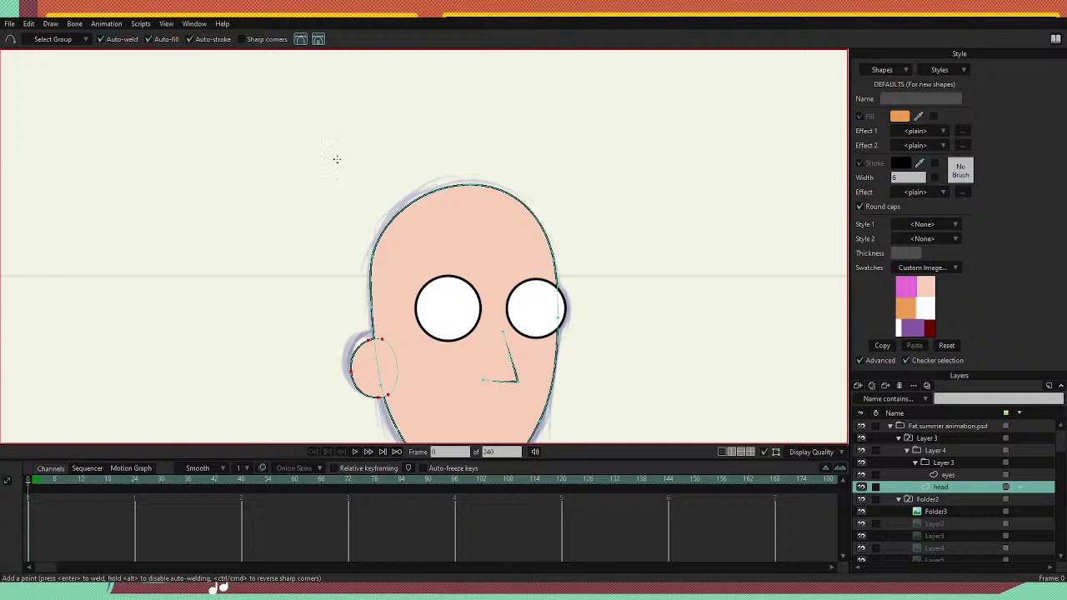
{"action": "scroll", "coordinate": [426, 239], "scroll_direction": "up", "scroll_amount": 4}
{"action": "scroll", "coordinate": [425, 239], "scroll_direction": "down", "scroll_amount": 7}
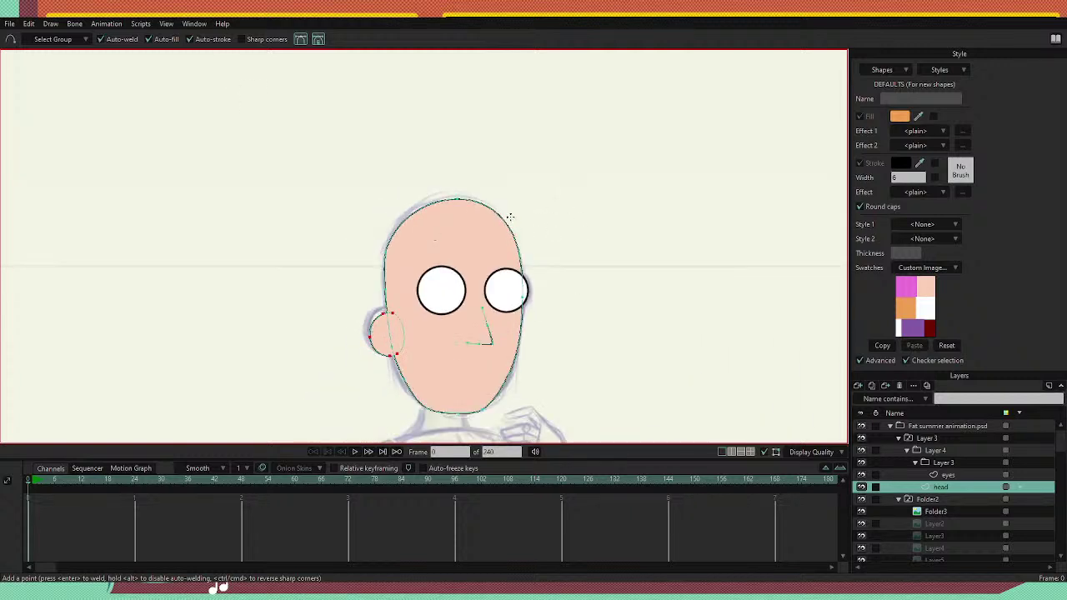
With auto-weld off, trace the hair outline from the ear over the crown and back along the forehead to the ear.
{"action": "left_click", "coordinate": [101, 40]}
{"action": "scroll", "coordinate": [460, 240], "scroll_direction": "up", "scroll_amount": 1}
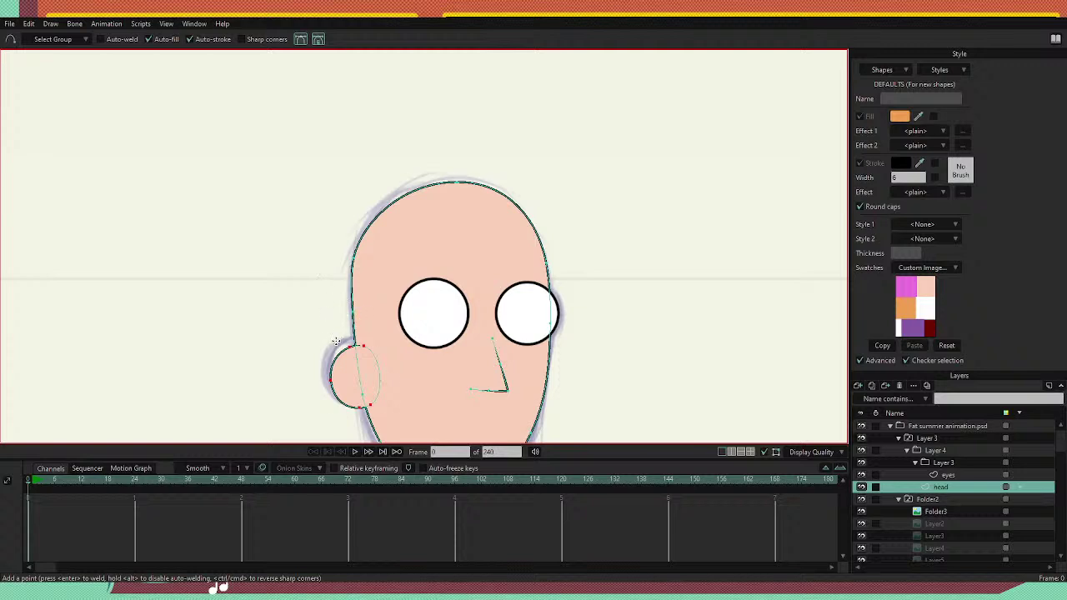
{"action": "left_click_drag", "start_coordinate": [336, 341], "coordinate": [333, 223]}
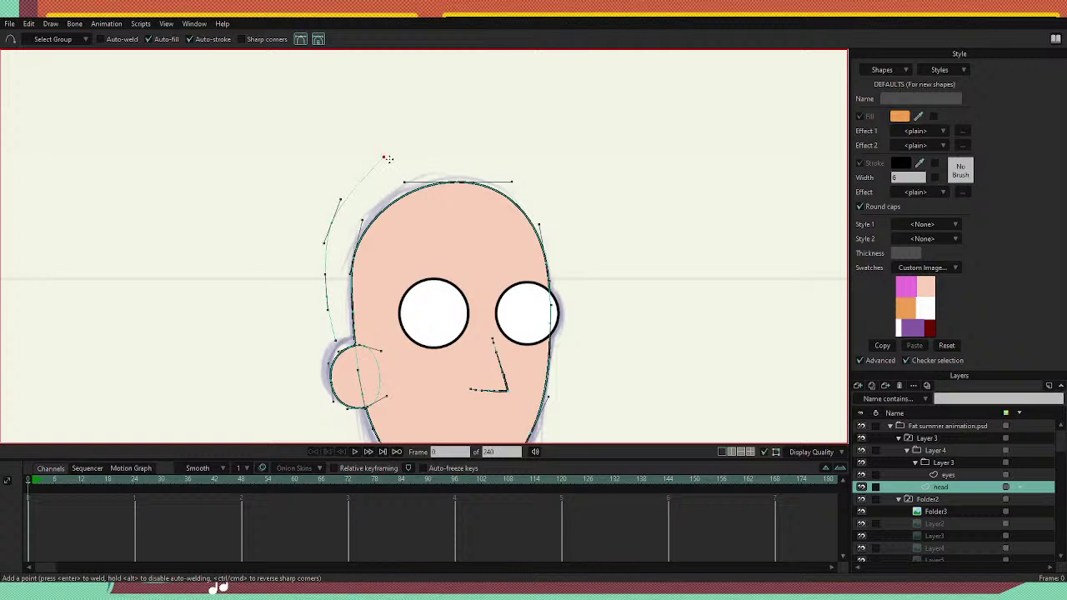
{"action": "left_click", "coordinate": [384, 157]}
{"action": "left_click", "coordinate": [472, 145]}
{"action": "left_click_drag", "start_coordinate": [537, 179], "coordinate": [367, 295]}
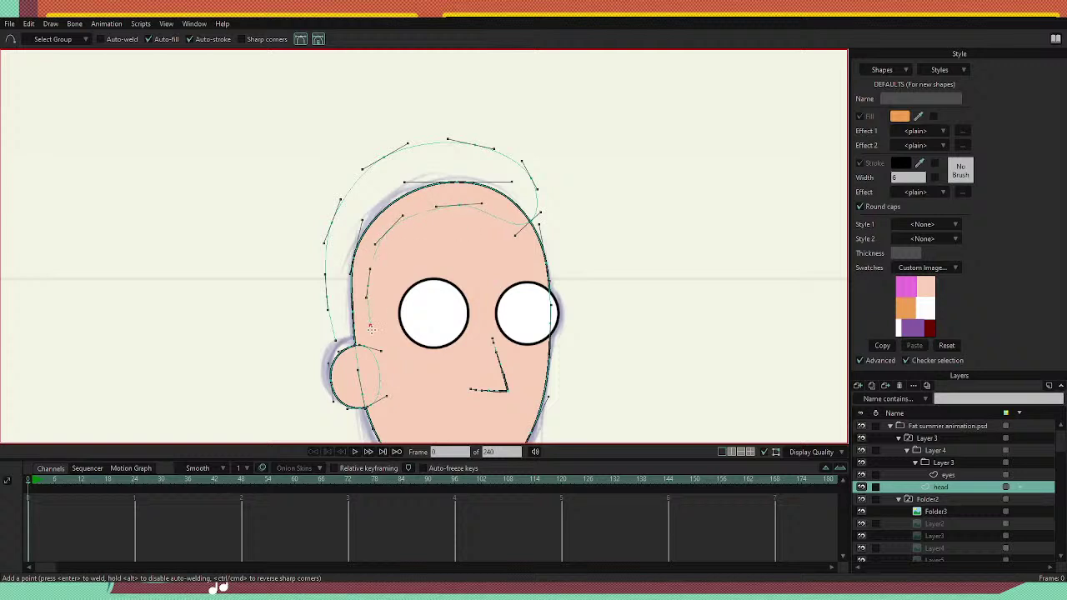
{"action": "left_click_drag", "start_coordinate": [373, 340], "coordinate": [346, 362]}
Re-enable auto-weld and weld the two open ends above the ear to close the hair outline into a filled shape.
{"action": "scroll", "coordinate": [330, 338], "scroll_direction": "up", "scroll_amount": 6}
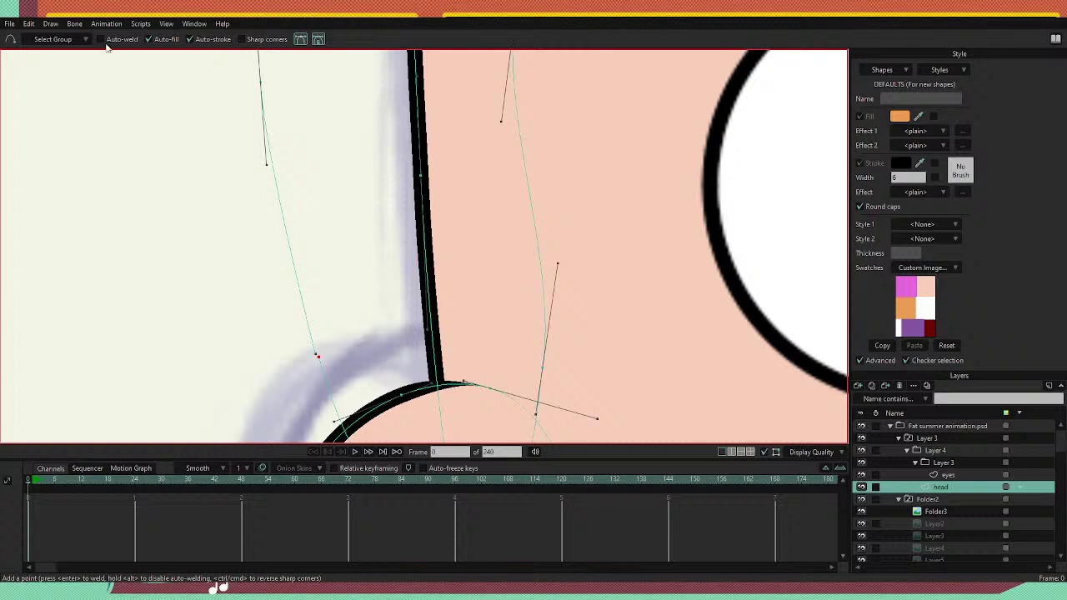
{"action": "left_click", "coordinate": [103, 39]}
{"action": "key", "text": "t"}
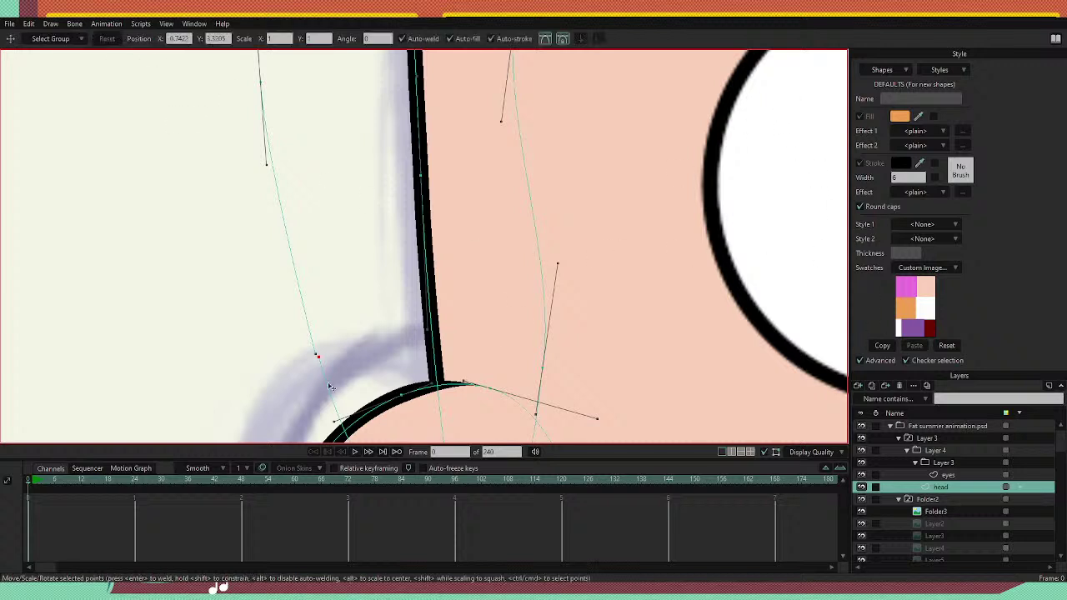
{"action": "left_click", "coordinate": [315, 355]}
{"action": "left_click", "coordinate": [315, 355]}
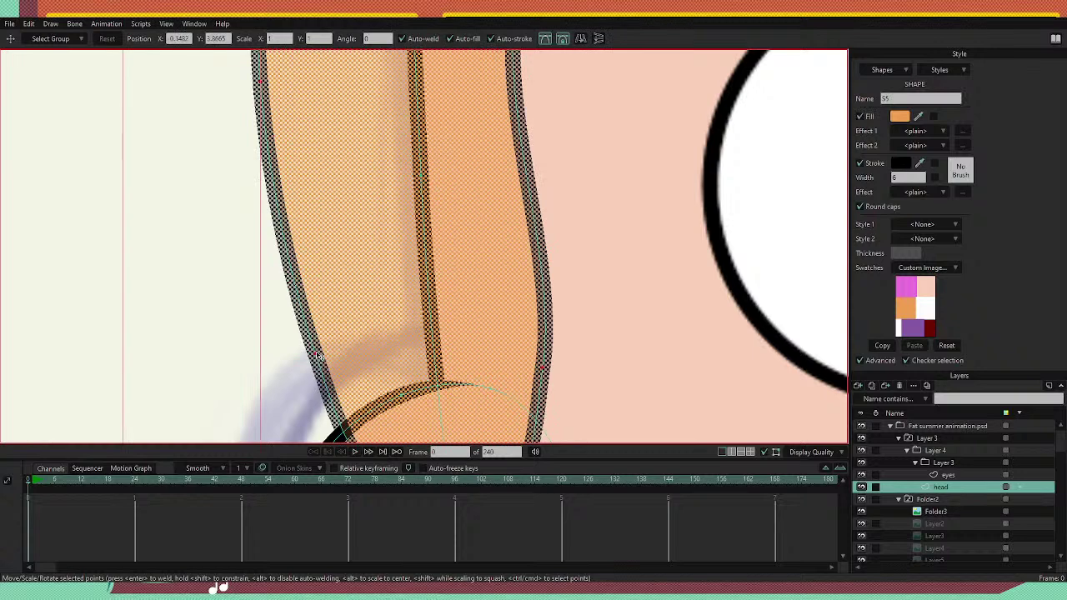
Nudge the whole hair shape slightly downward on the head.
{"action": "scroll", "coordinate": [315, 355], "scroll_direction": "down", "scroll_amount": 5}
{"action": "scroll", "coordinate": [600, 88], "scroll_direction": "up", "scroll_amount": 5}
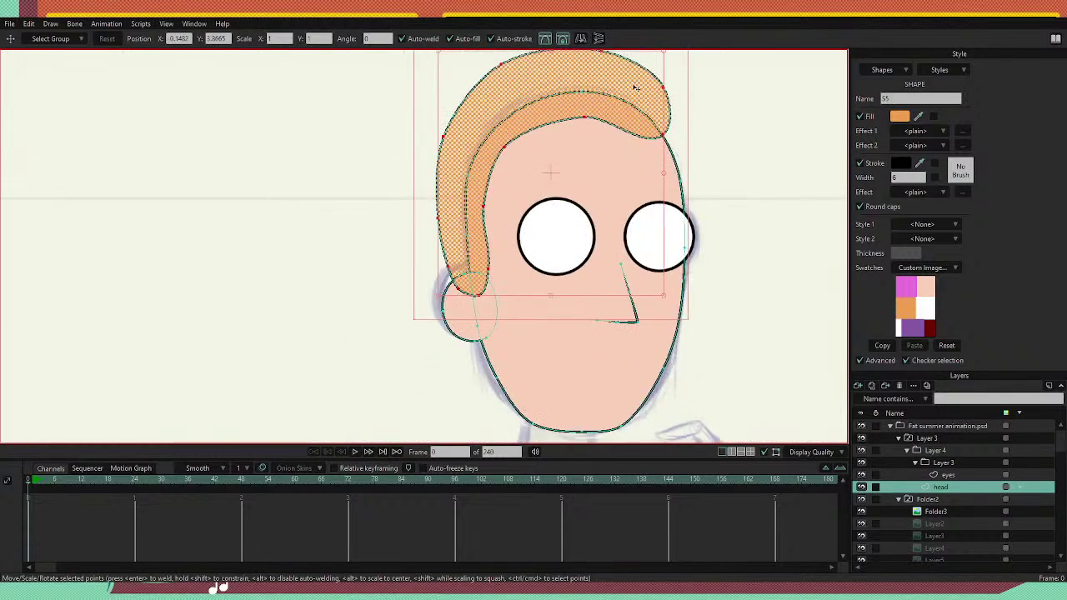
{"action": "scroll", "coordinate": [633, 87], "scroll_direction": "down", "scroll_amount": 2}
{"action": "scroll", "coordinate": [683, 89], "scroll_direction": "up", "scroll_amount": 4}
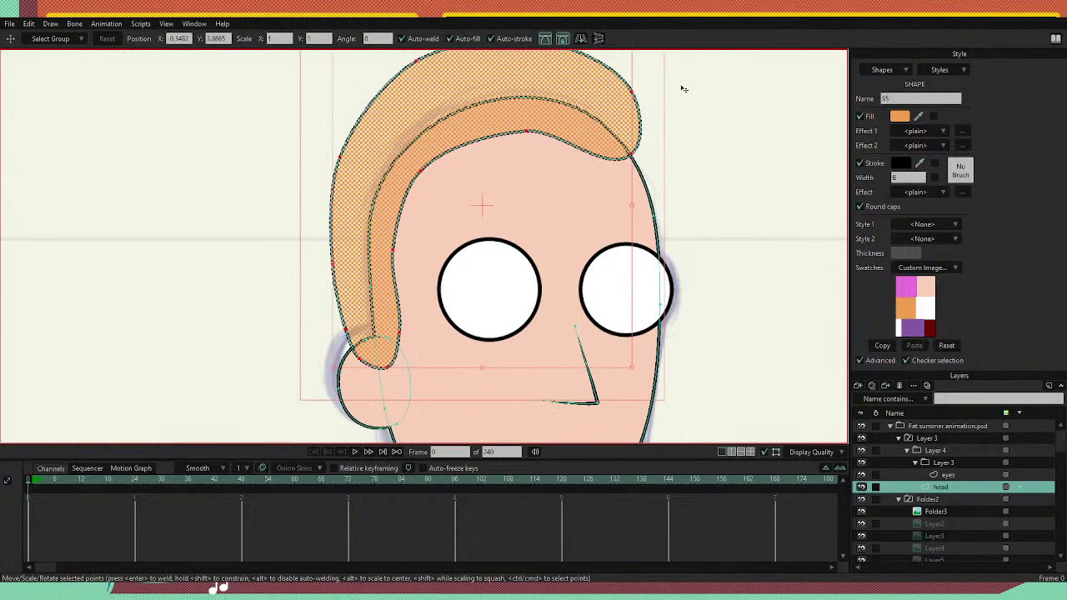
{"action": "key", "text": "ctrl+Down"}
{"action": "key", "text": "ctrl+Down"}
{"action": "key", "text": "ctrl+Down"}
{"action": "key", "text": "ctrl+Down"}
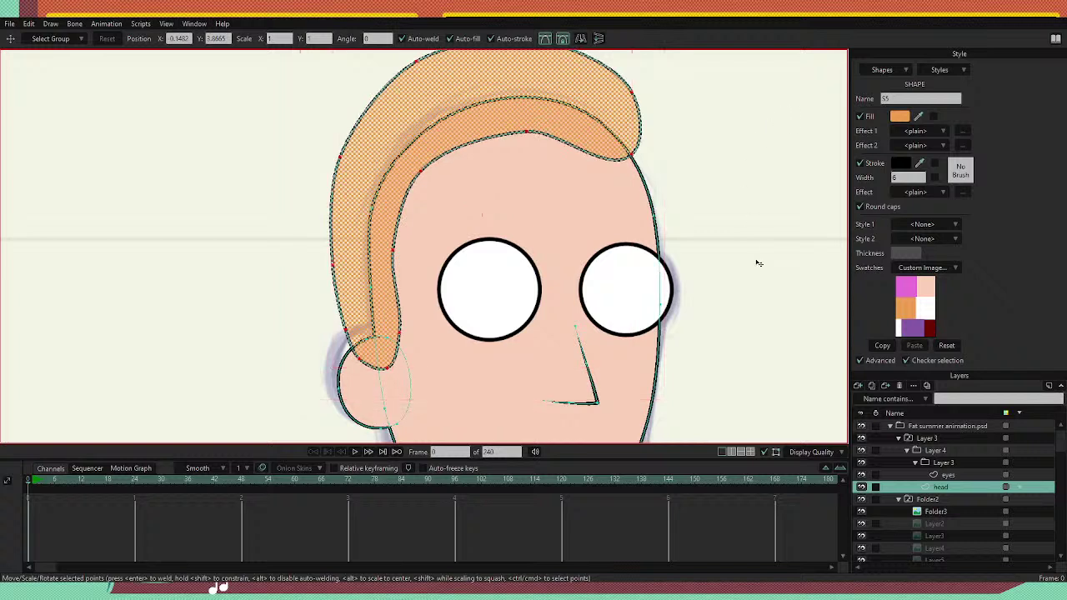
{"action": "key", "text": "ctrl+Down"}
{"action": "key", "text": "ctrl+Down"}
{"action": "key", "text": "ctrl+Down"}
{"action": "key", "text": "ctrl+Down"}
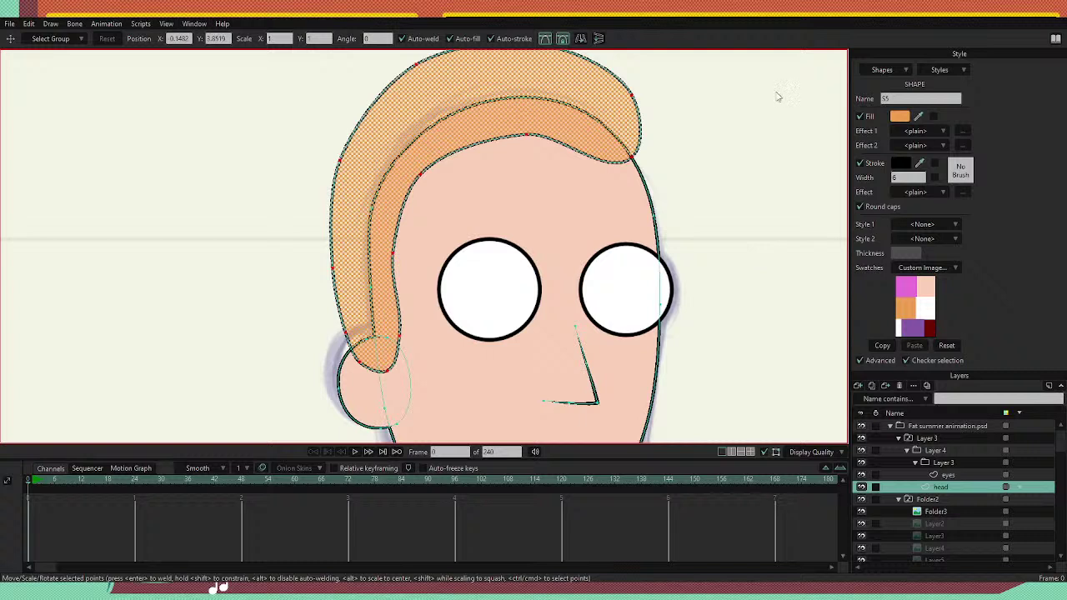
Select the ear shape and raise it above the hair, clearing the shape and point selection.
{"action": "key", "text": "q"}
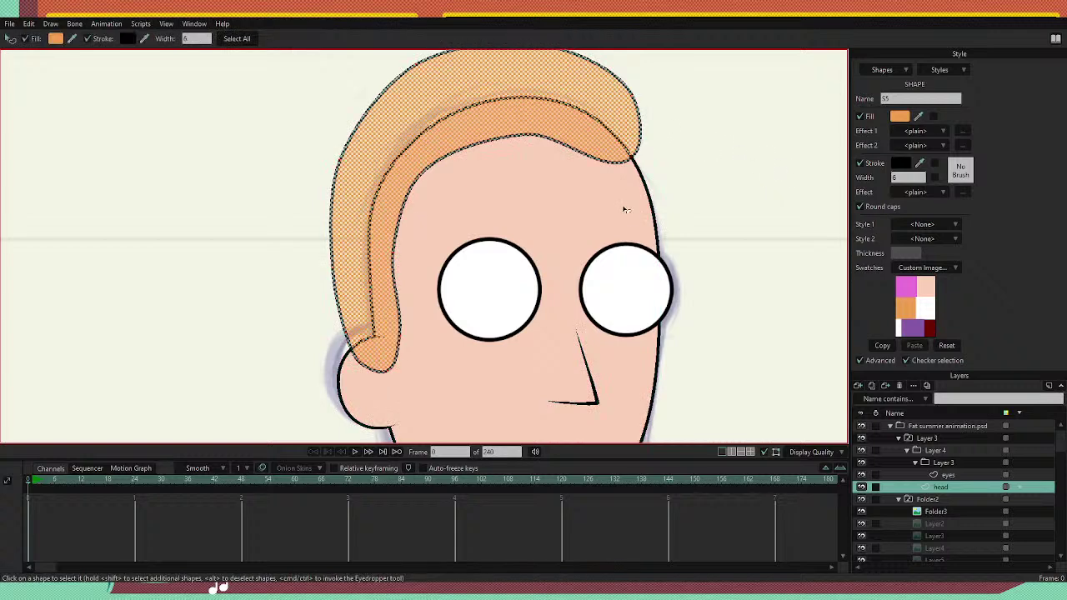
{"action": "key", "text": "Return"}
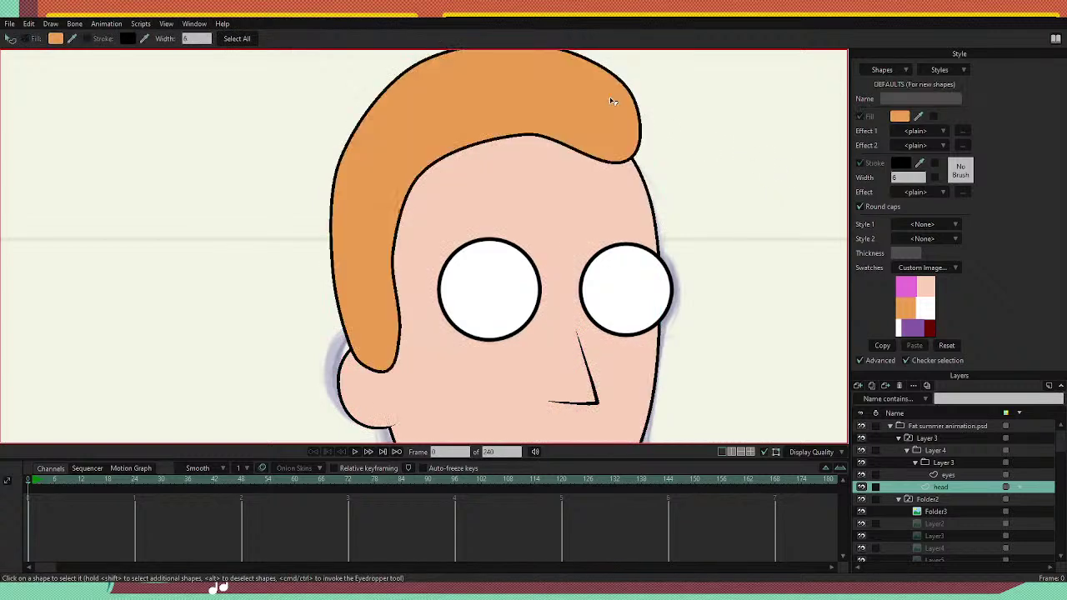
{"action": "left_click", "coordinate": [611, 100]}
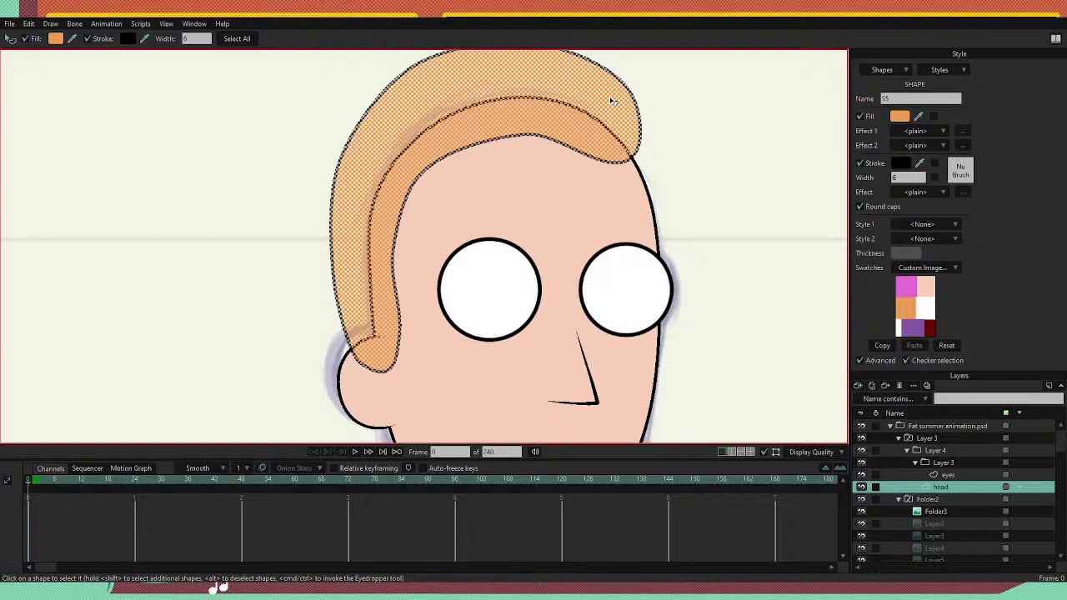
{"action": "key", "text": "Return"}
{"action": "left_click", "coordinate": [611, 100]}
{"action": "left_click", "coordinate": [357, 391]}
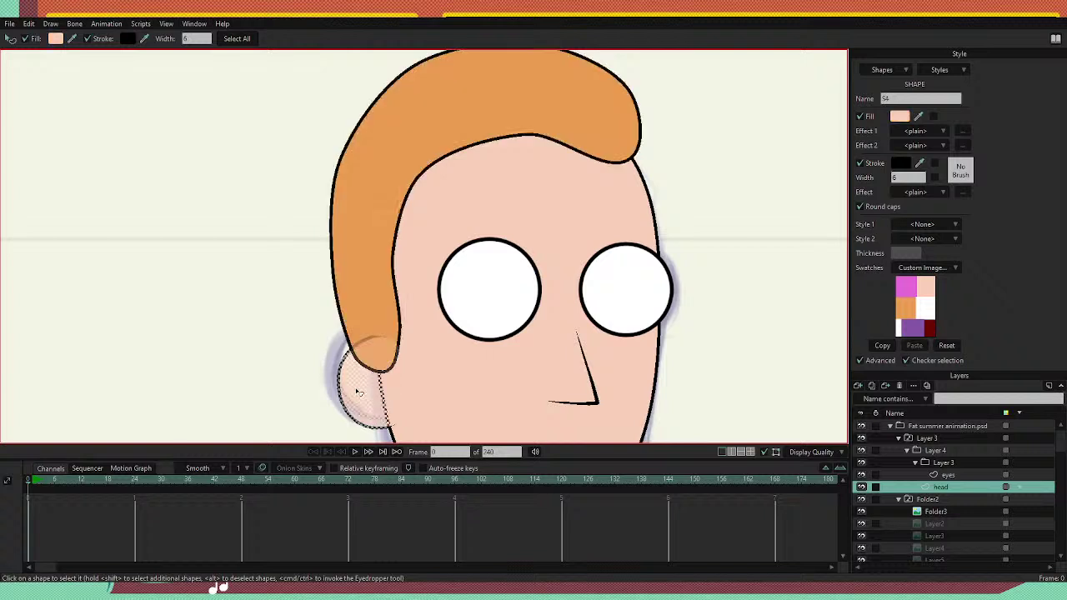
{"action": "key", "text": "Up"}
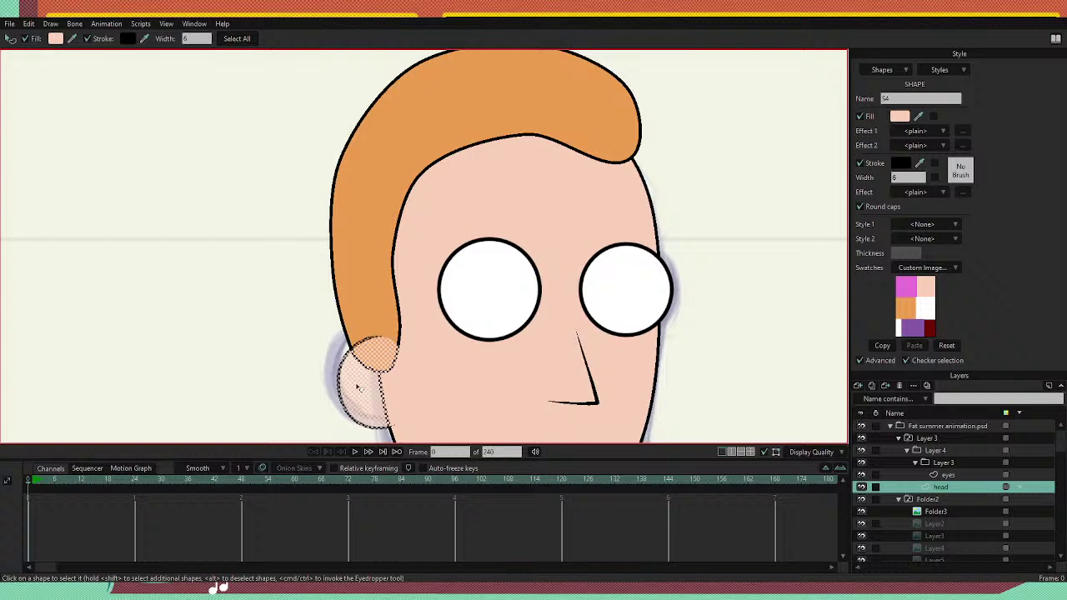
{"action": "key", "text": "g"}
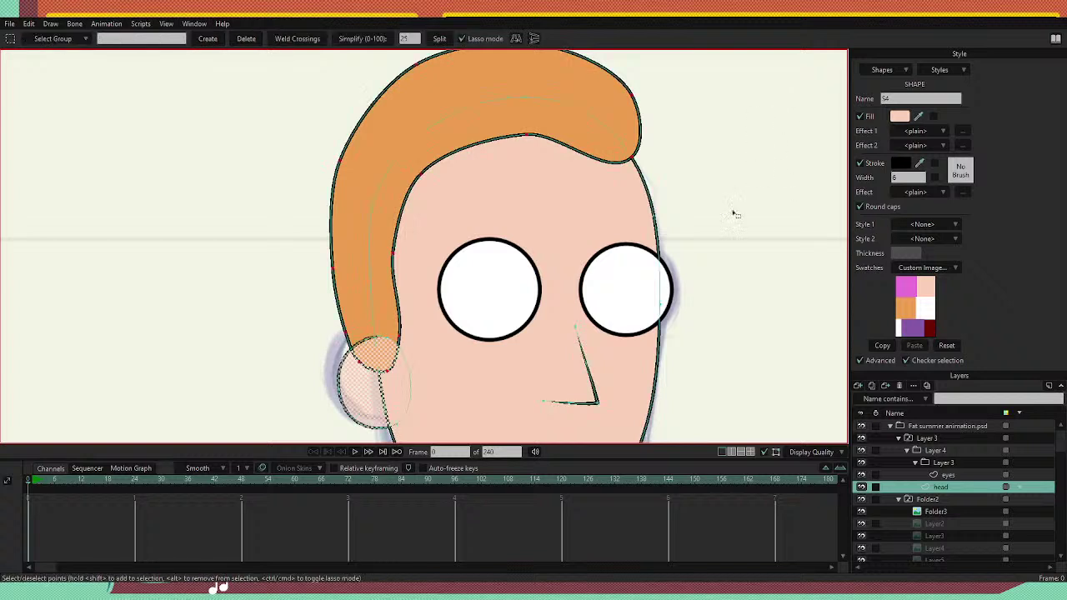
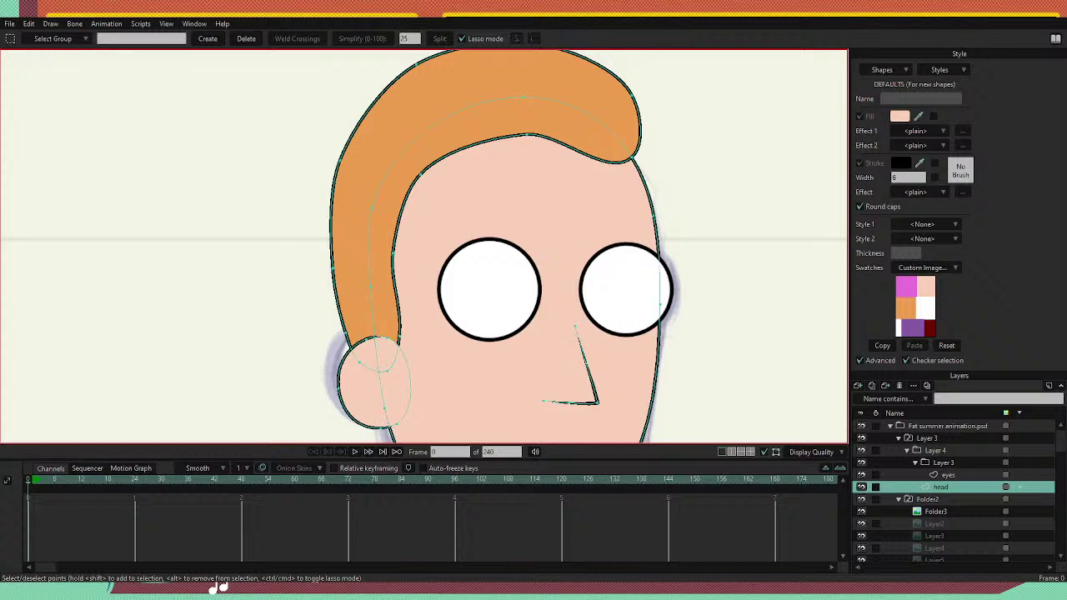
Select the ear shape and lower it behind the hair to compare the stacking order.
{"action": "key", "text": "t"}
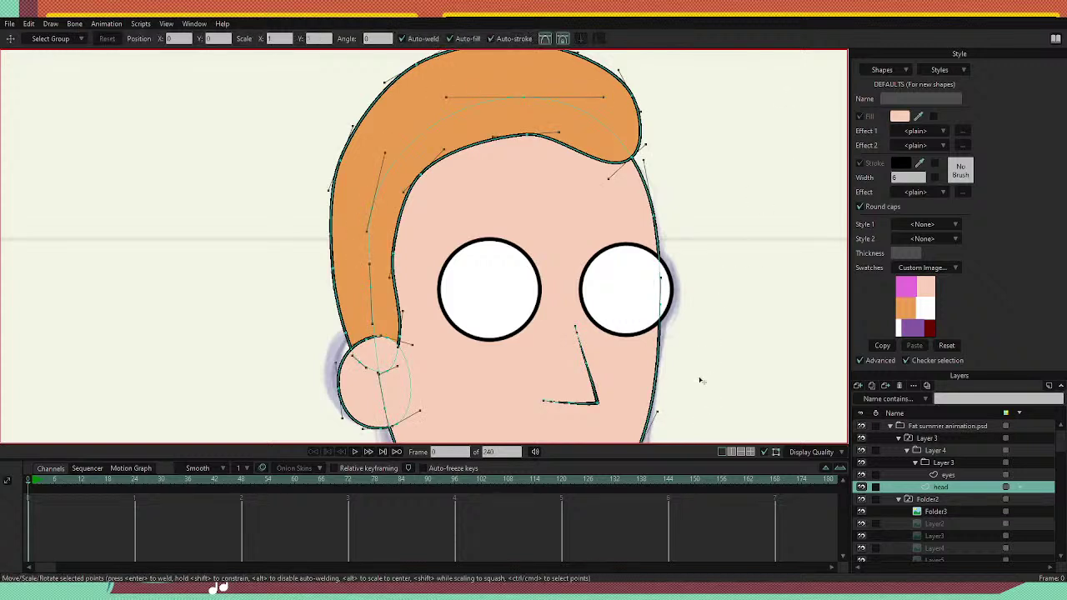
{"action": "left_click_drag", "start_coordinate": [713, 406], "coordinate": [682, 320]}
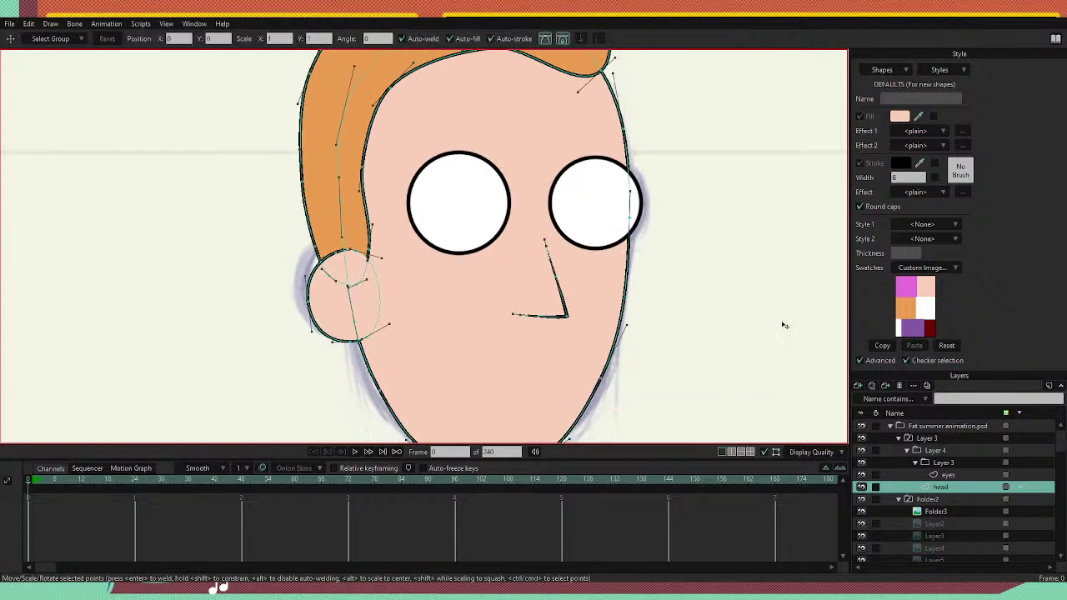
{"action": "key", "text": "w"}
{"action": "key", "text": "q"}
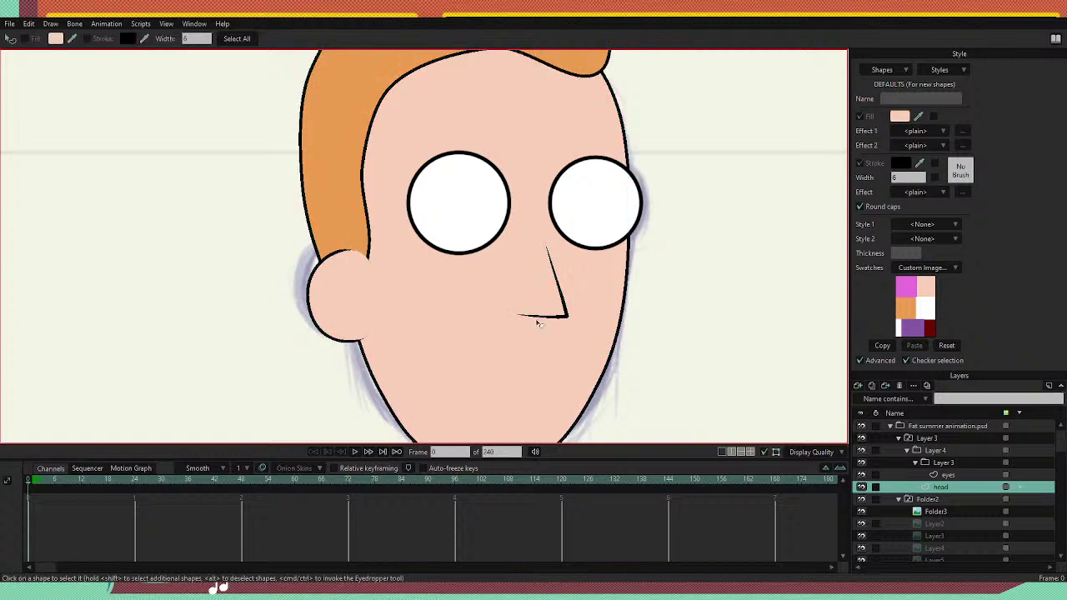
{"action": "left_click", "coordinate": [353, 305]}
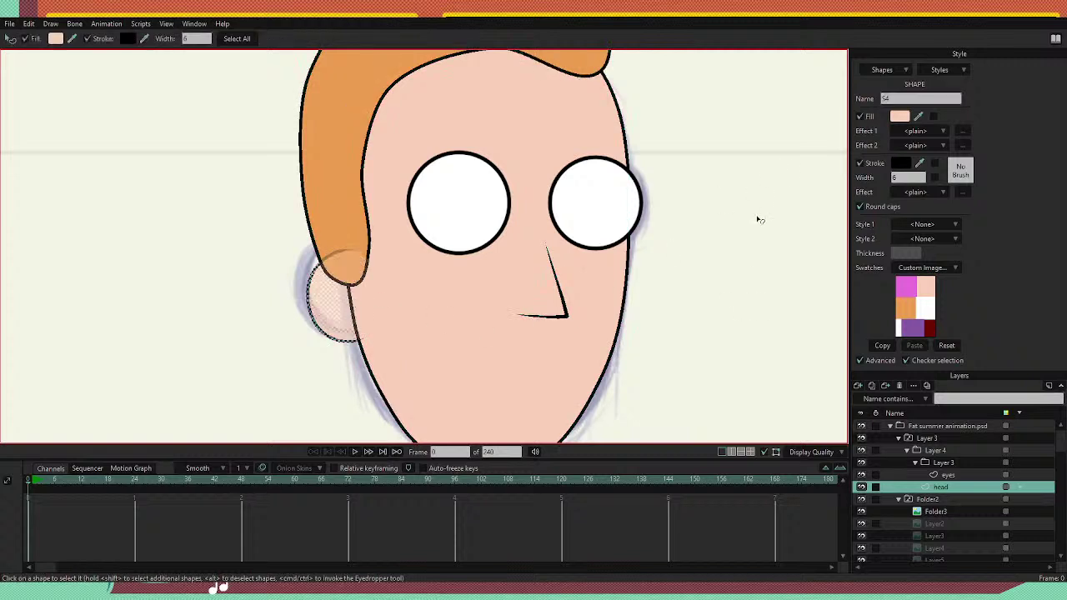
{"action": "key", "text": "t"}
{"action": "left_click", "coordinate": [700, 324]}
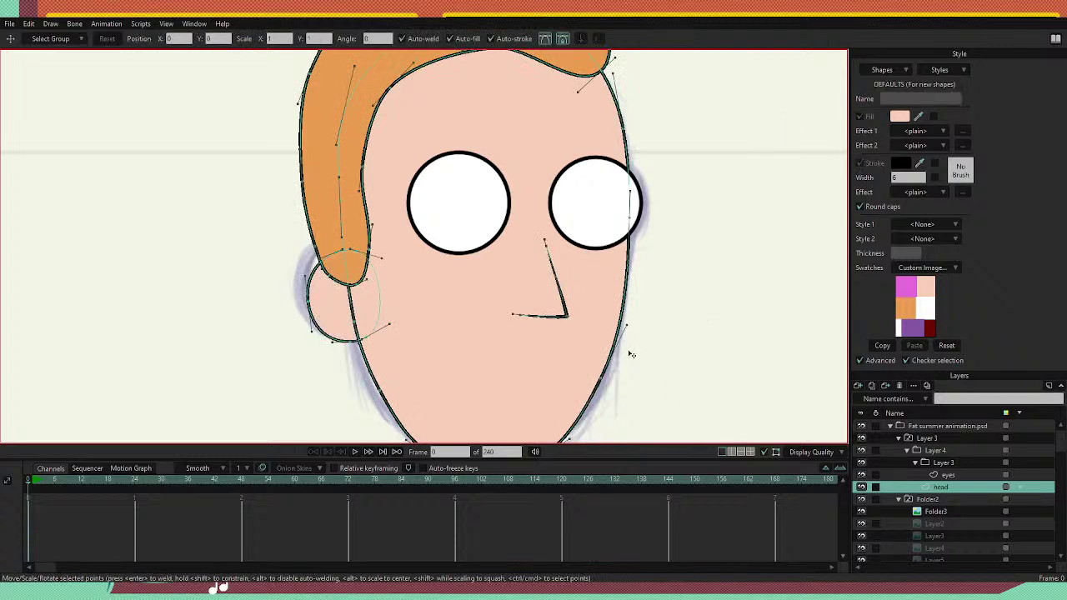
Select the ear shape again and bring it back in front of the hair.
{"action": "key", "text": "q"}
{"action": "left_click", "coordinate": [318, 294]}
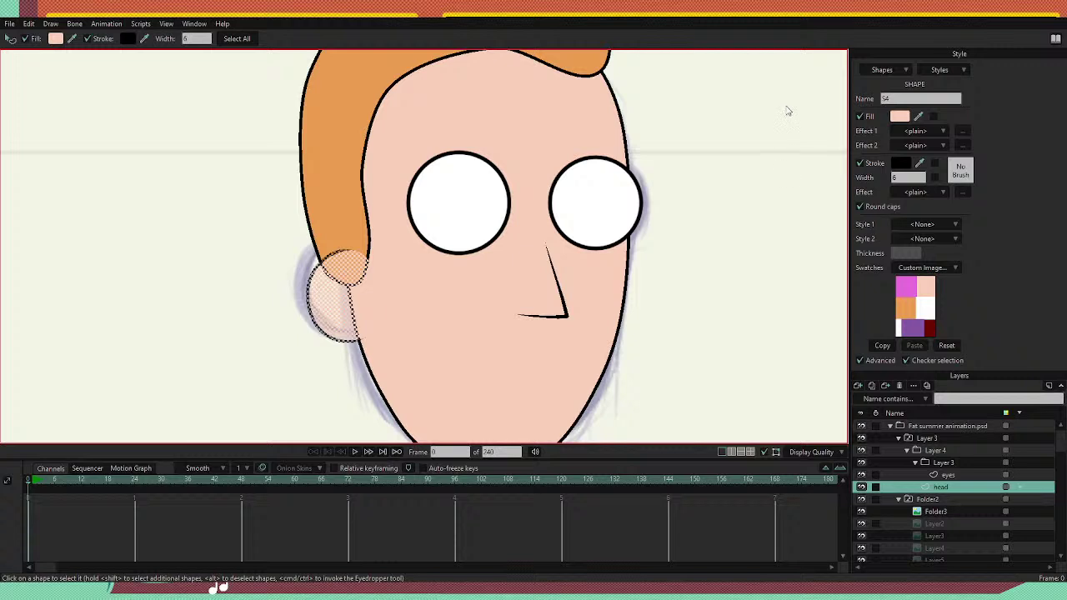
{"action": "key", "text": "t"}
{"action": "key", "text": "g"}
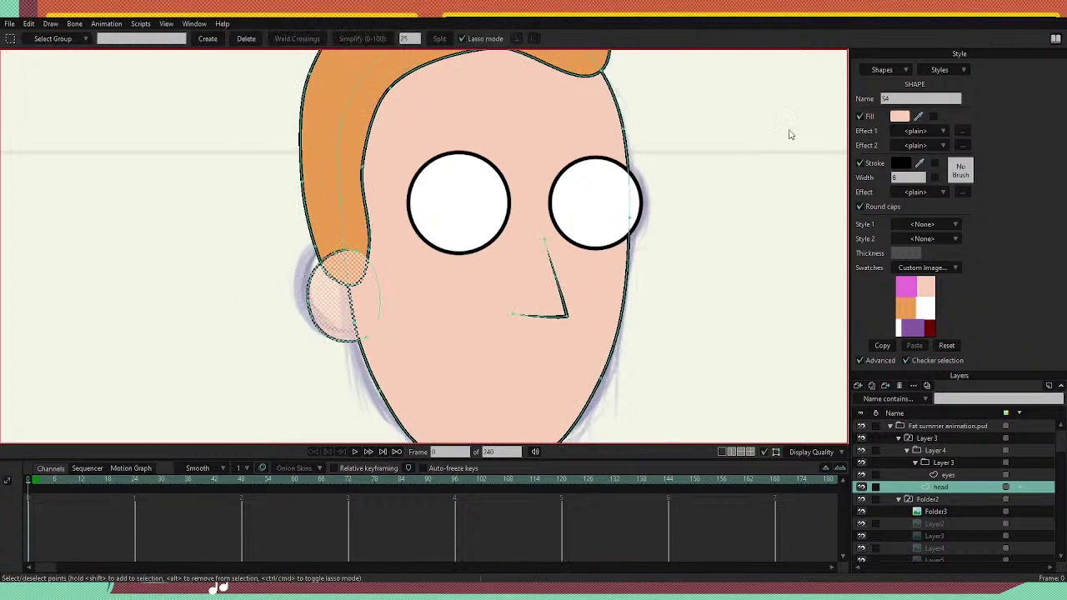
Pull the sideburn's inner point in toward the top of the ear and refine the ear's upper curve where they meet.
{"action": "key", "text": "t"}
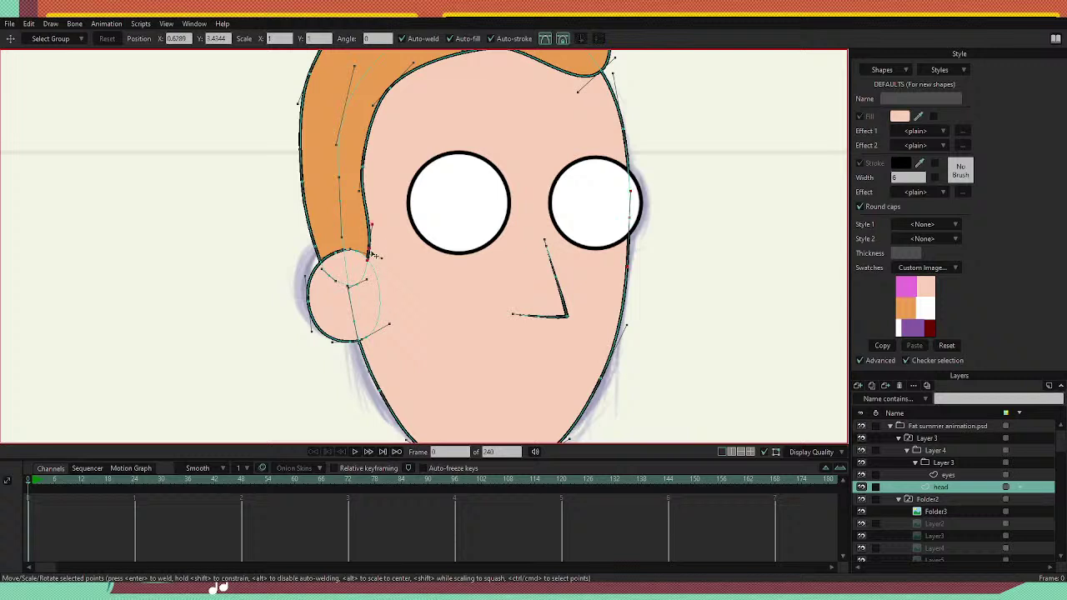
{"action": "left_click_drag", "start_coordinate": [372, 250], "coordinate": [348, 244]}
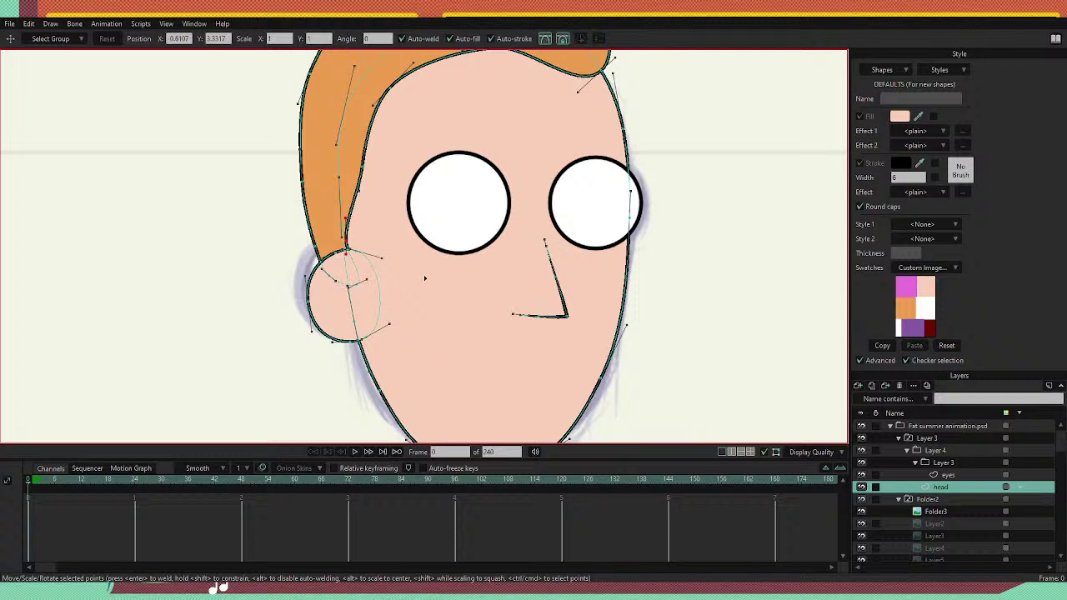
{"action": "left_click_drag", "start_coordinate": [428, 283], "coordinate": [471, 377]}
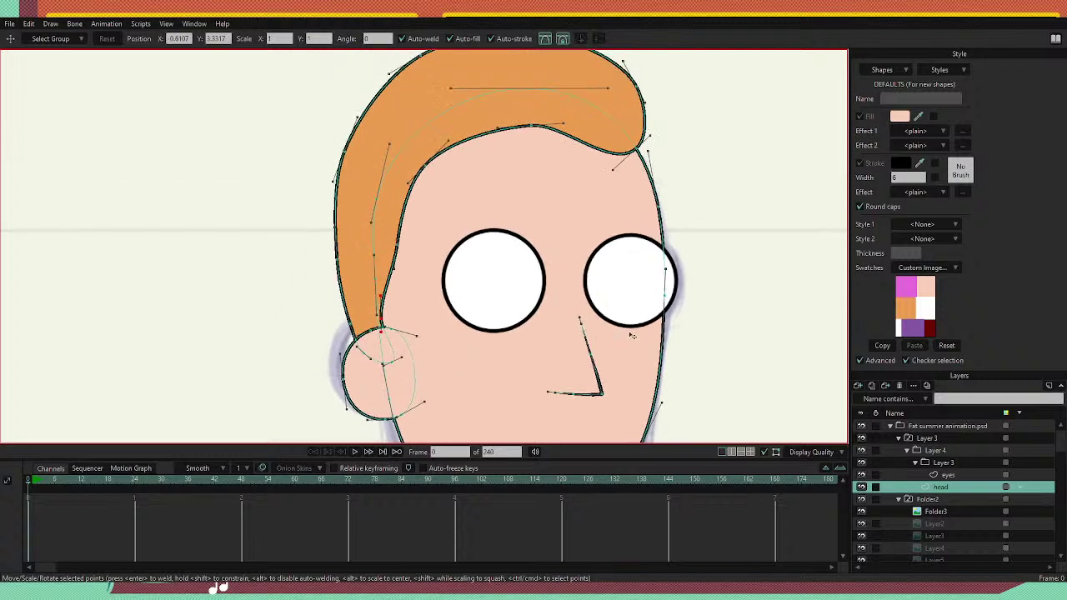
{"action": "scroll", "coordinate": [380, 314], "scroll_direction": "up", "scroll_amount": 5}
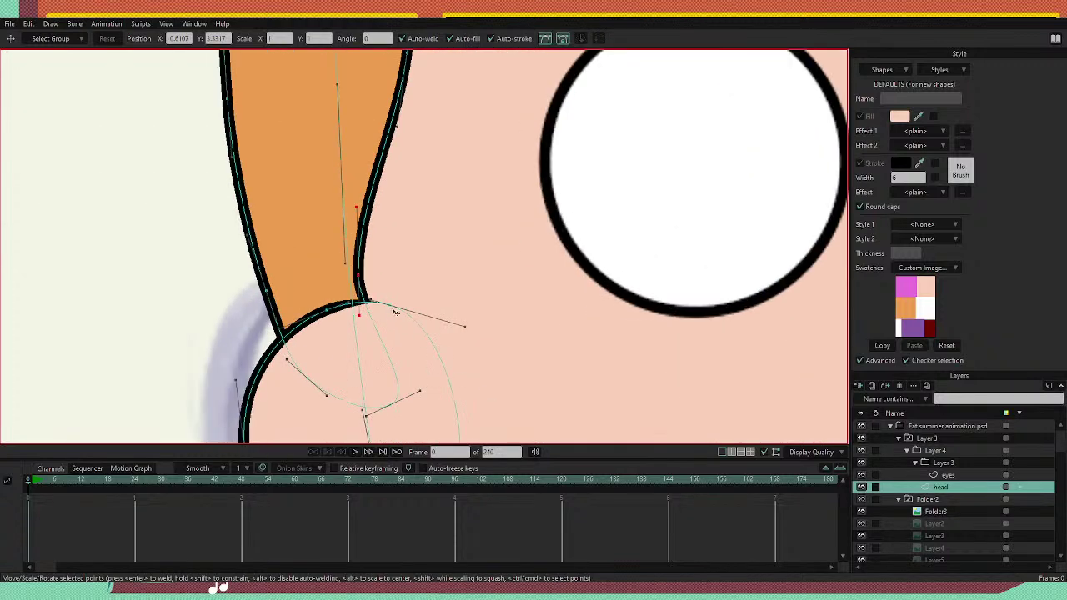
{"action": "left_click_drag", "start_coordinate": [393, 307], "coordinate": [405, 308]}
{"action": "left_click_drag", "start_coordinate": [328, 310], "coordinate": [334, 315]}
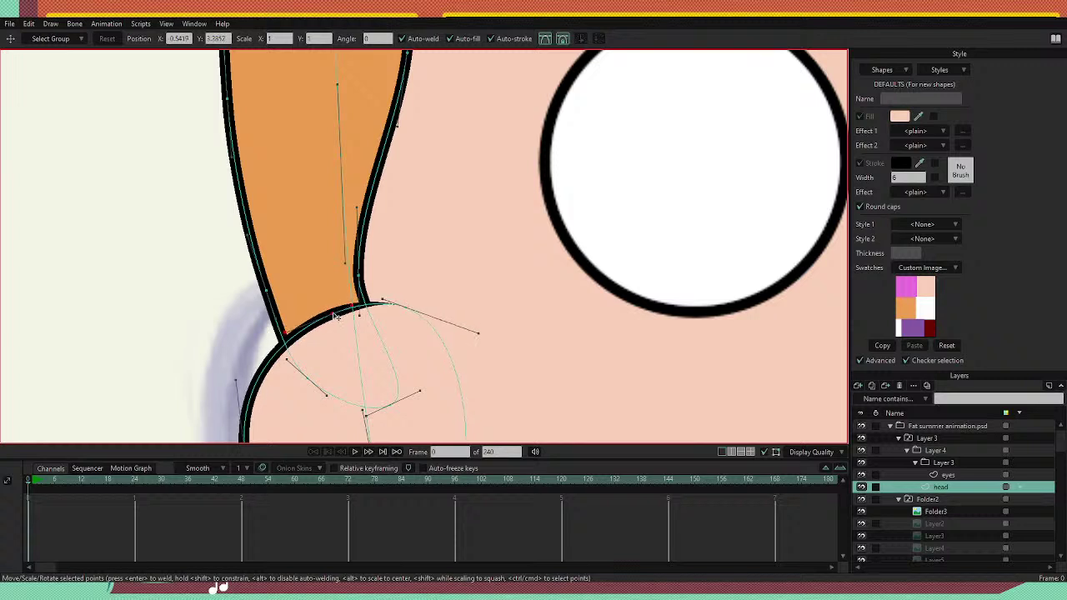
Reposition the sideburn's lower points behind the ear and nudge its outer edge so both sides meet the ear cleanly.
{"action": "left_click_drag", "start_coordinate": [418, 293], "coordinate": [434, 329]}
{"action": "left_click", "coordinate": [374, 311]}
{"action": "left_click_drag", "start_coordinate": [372, 245], "coordinate": [380, 234]}
{"action": "left_click_drag", "start_coordinate": [428, 433], "coordinate": [316, 338]}
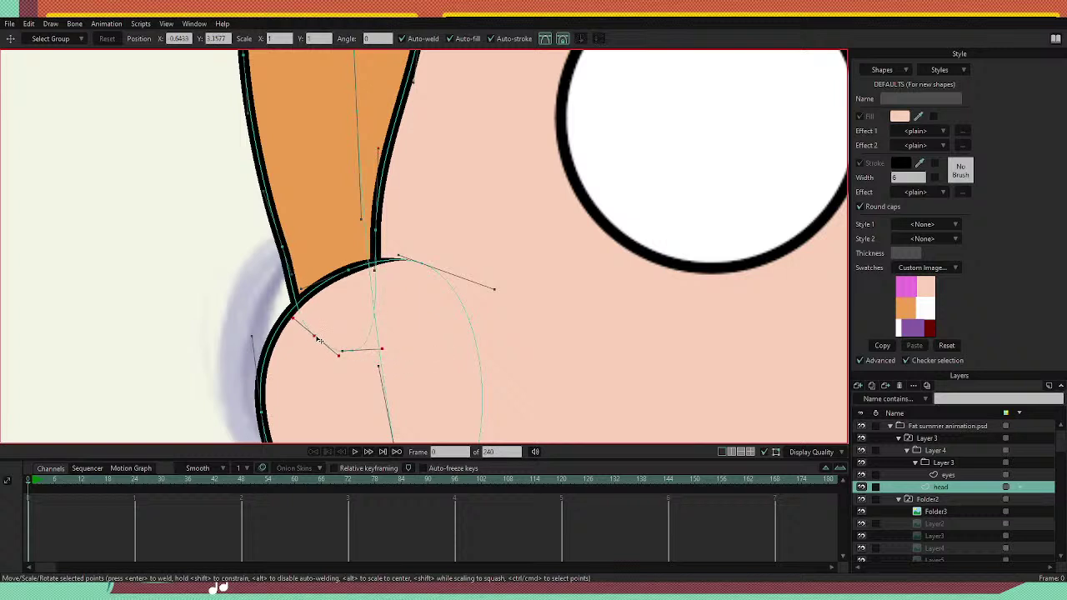
{"action": "left_click_drag", "start_coordinate": [283, 250], "coordinate": [279, 250]}
{"action": "left_click_drag", "start_coordinate": [439, 252], "coordinate": [392, 493]}
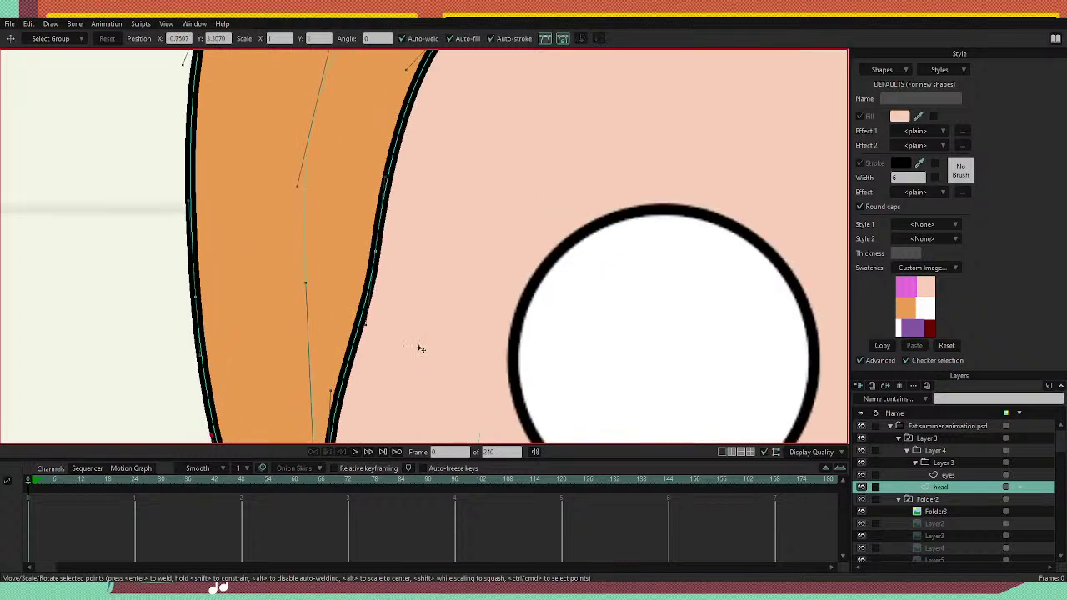
Raise the hairline over the forehead into a smooth arch and straighten the sideburn's inner edge down to the ear.
{"action": "scroll", "coordinate": [404, 73], "scroll_direction": "down", "scroll_amount": 8}
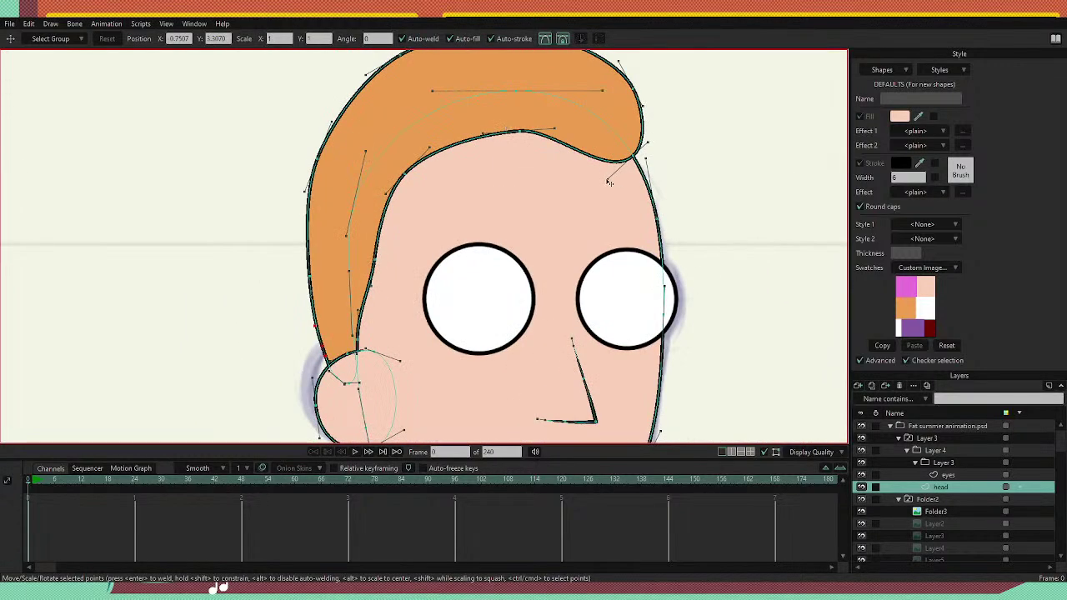
{"action": "left_click_drag", "start_coordinate": [609, 182], "coordinate": [602, 124]}
{"action": "left_click_drag", "start_coordinate": [519, 132], "coordinate": [519, 118]}
{"action": "left_click_drag", "start_coordinate": [406, 173], "coordinate": [404, 164]}
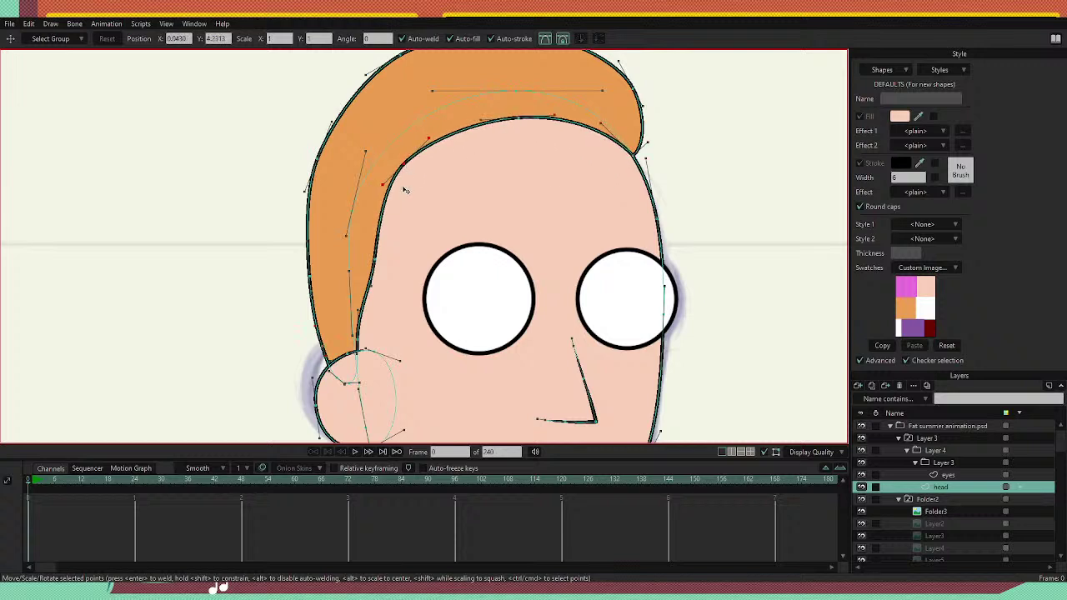
{"action": "left_click_drag", "start_coordinate": [375, 259], "coordinate": [374, 253]}
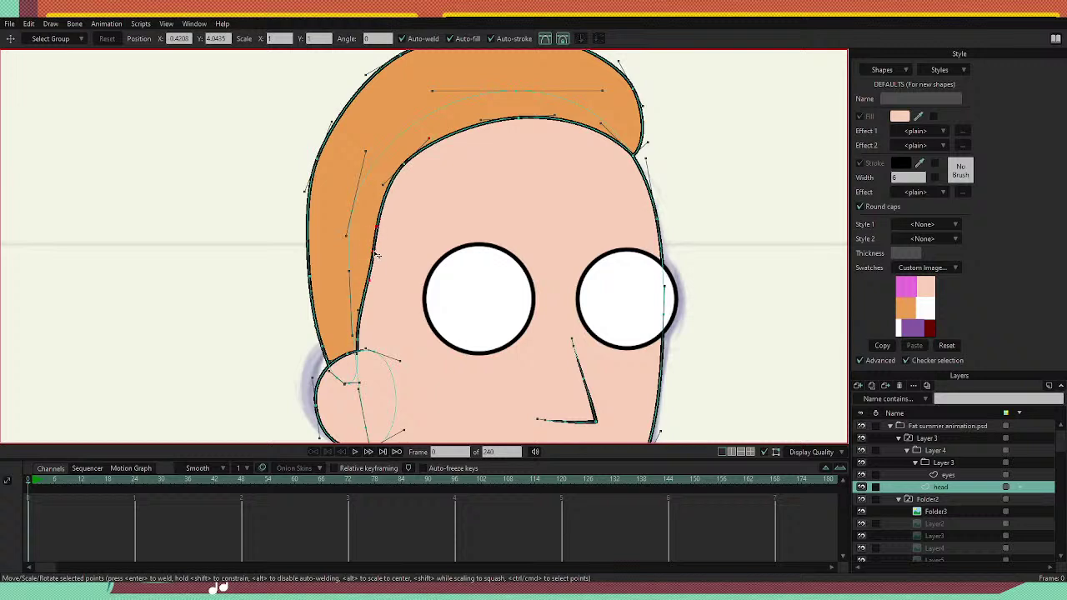
{"action": "left_click", "coordinate": [363, 336]}
{"action": "left_click_drag", "start_coordinate": [363, 335], "coordinate": [373, 251]}
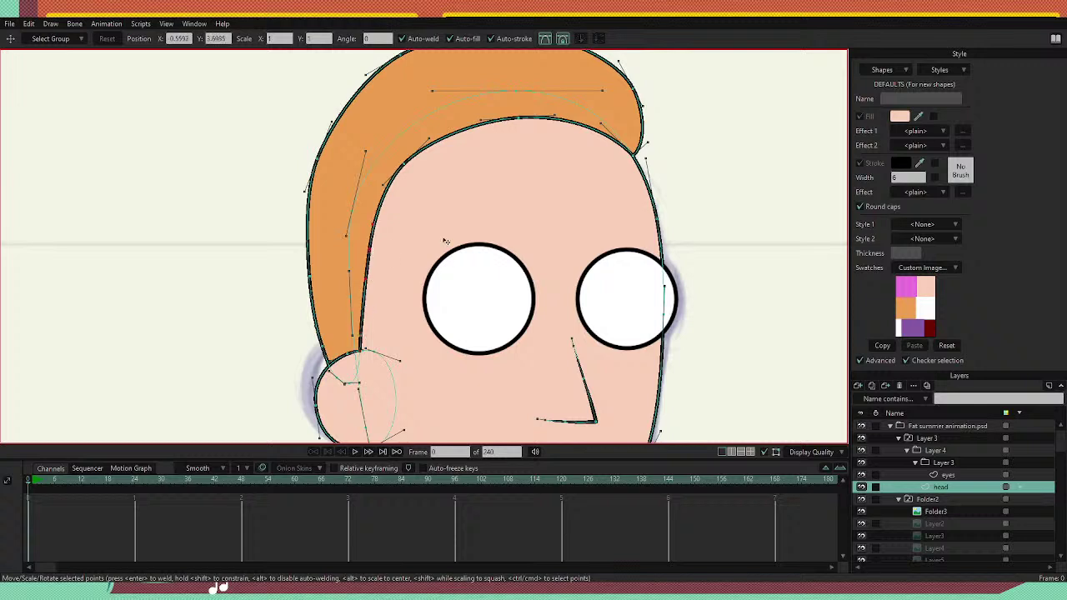
Move the points on the hair's outer back edge outward, from the ear up to the back of the head.
{"action": "left_click_drag", "start_coordinate": [448, 238], "coordinate": [472, 259]}
{"action": "left_click_drag", "start_coordinate": [332, 298], "coordinate": [328, 302]}
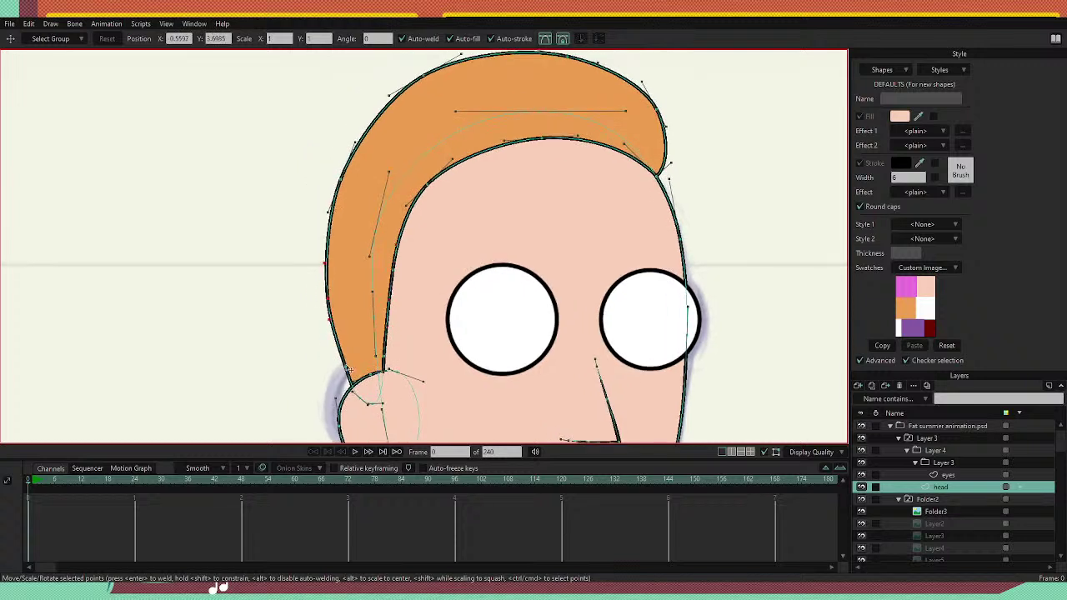
{"action": "left_click_drag", "start_coordinate": [346, 366], "coordinate": [338, 366]}
{"action": "left_click_drag", "start_coordinate": [418, 261], "coordinate": [389, 379]}
{"action": "left_click_drag", "start_coordinate": [312, 297], "coordinate": [316, 295]}
{"action": "left_click_drag", "start_coordinate": [395, 196], "coordinate": [438, 175]}
{"action": "left_click_drag", "start_coordinate": [360, 225], "coordinate": [353, 225]}
Lower the crown of the hair and tighten the curves at its upper back and front tip.
{"action": "left_click_drag", "start_coordinate": [612, 243], "coordinate": [574, 212]}
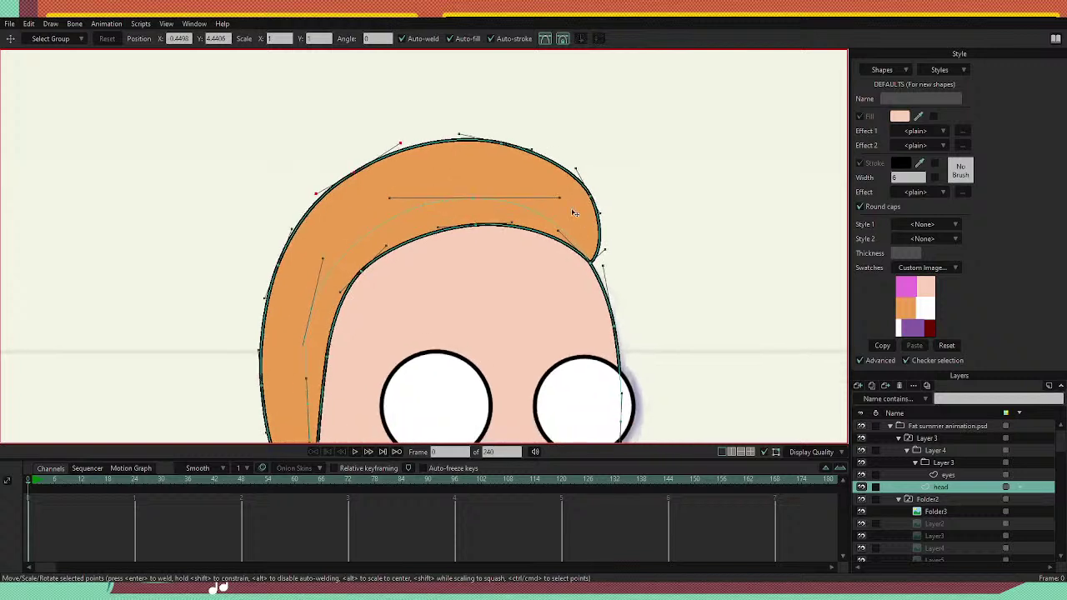
{"action": "left_click_drag", "start_coordinate": [503, 144], "coordinate": [507, 156]}
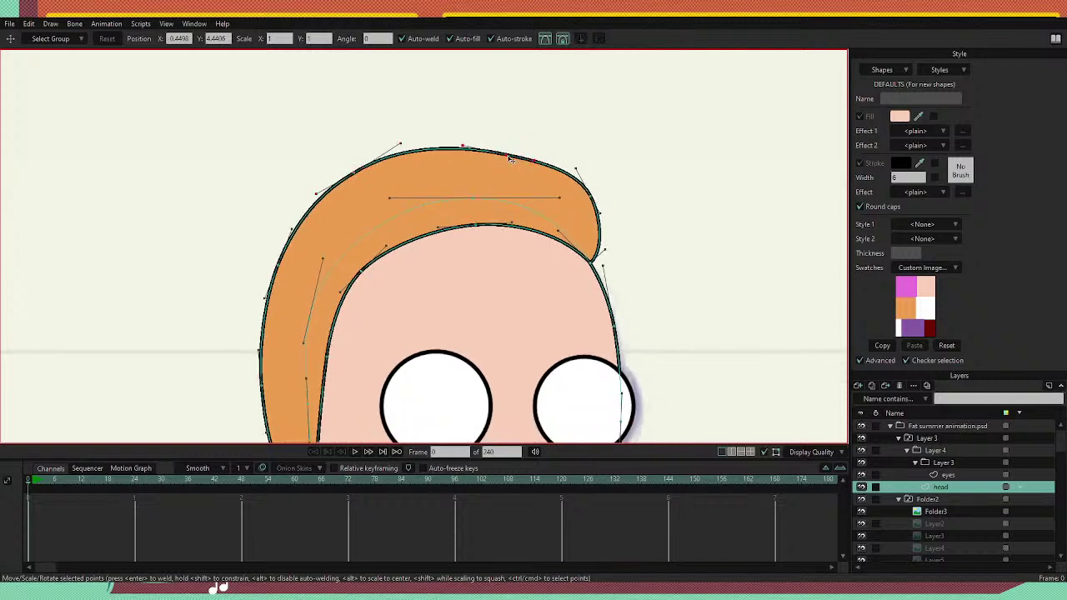
{"action": "left_click_drag", "start_coordinate": [355, 175], "coordinate": [345, 192]}
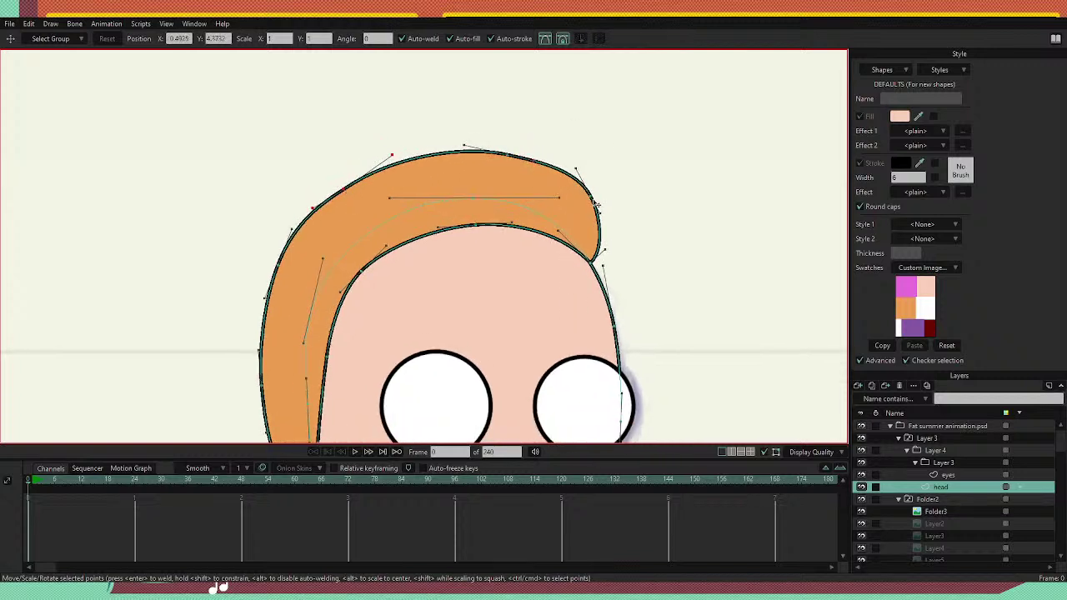
{"action": "left_click_drag", "start_coordinate": [591, 198], "coordinate": [507, 166]}
{"action": "left_click_drag", "start_coordinate": [294, 244], "coordinate": [337, 209]}
{"action": "left_click_drag", "start_coordinate": [406, 128], "coordinate": [408, 132]}
{"action": "left_click_drag", "start_coordinate": [338, 208], "coordinate": [323, 248]}
Pull the middle of the hair's back edge inward and adjust the neighbouring points to form a slight dip.
{"action": "left_click_drag", "start_coordinate": [322, 323], "coordinate": [323, 326]}
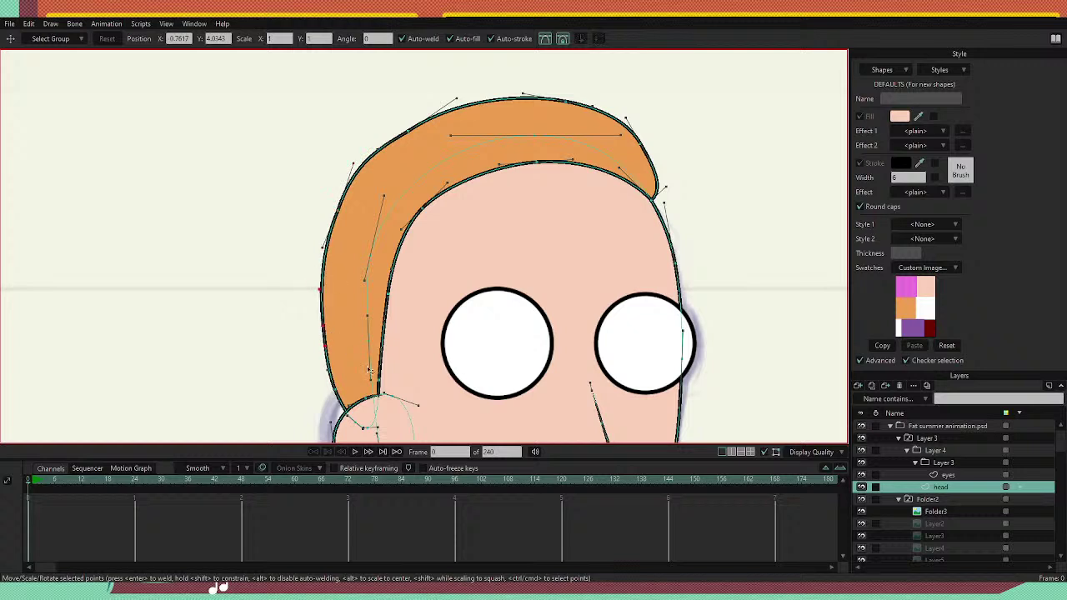
{"action": "left_click_drag", "start_coordinate": [445, 346], "coordinate": [421, 326]}
{"action": "left_click_drag", "start_coordinate": [343, 225], "coordinate": [351, 259]}
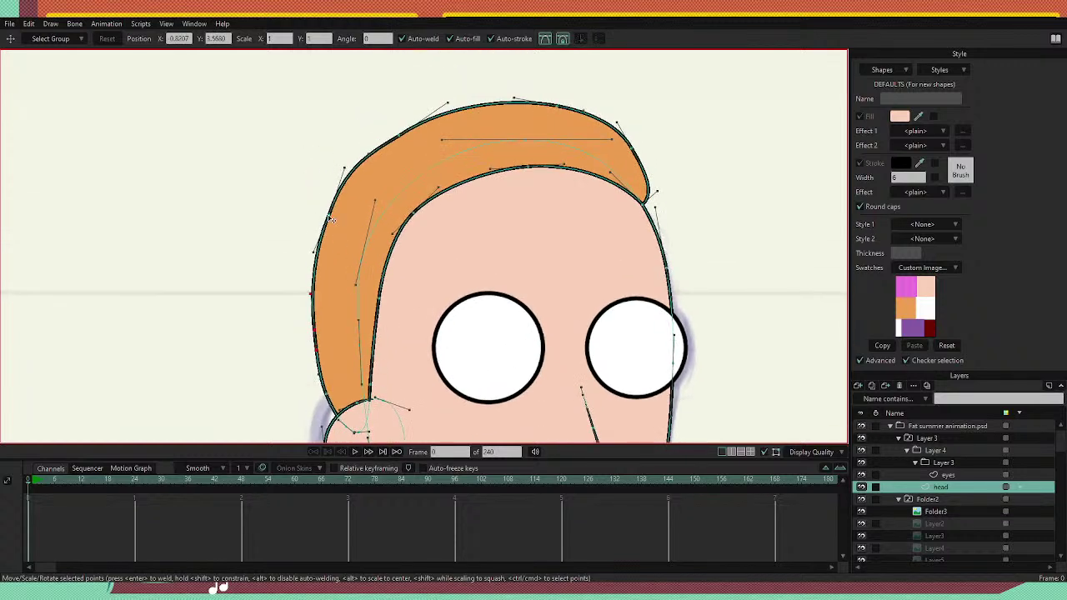
{"action": "left_click", "coordinate": [330, 219]}
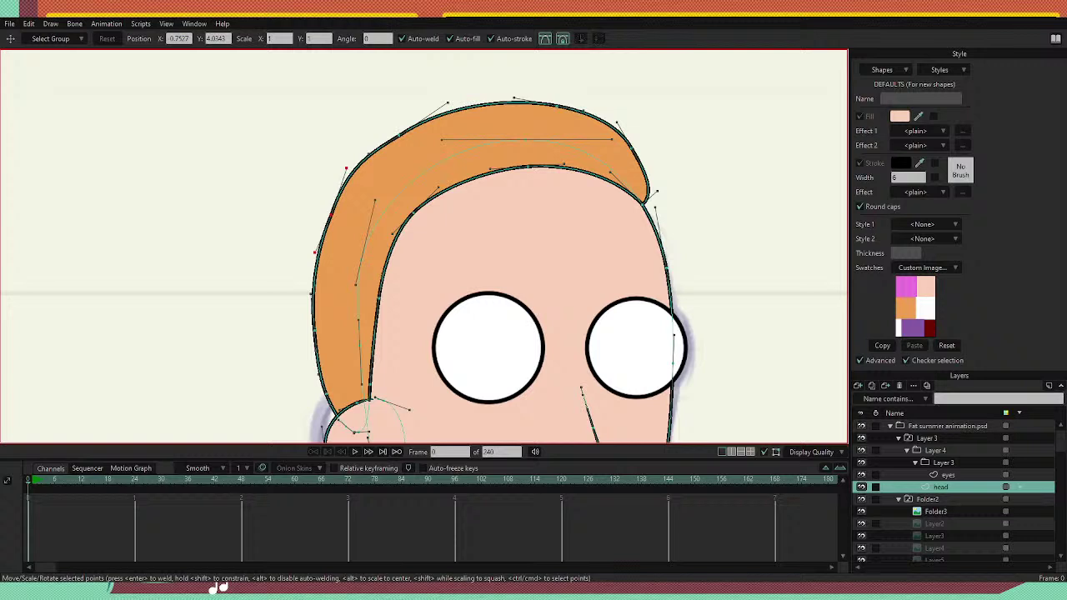
{"action": "left_click_drag", "start_coordinate": [331, 216], "coordinate": [339, 224]}
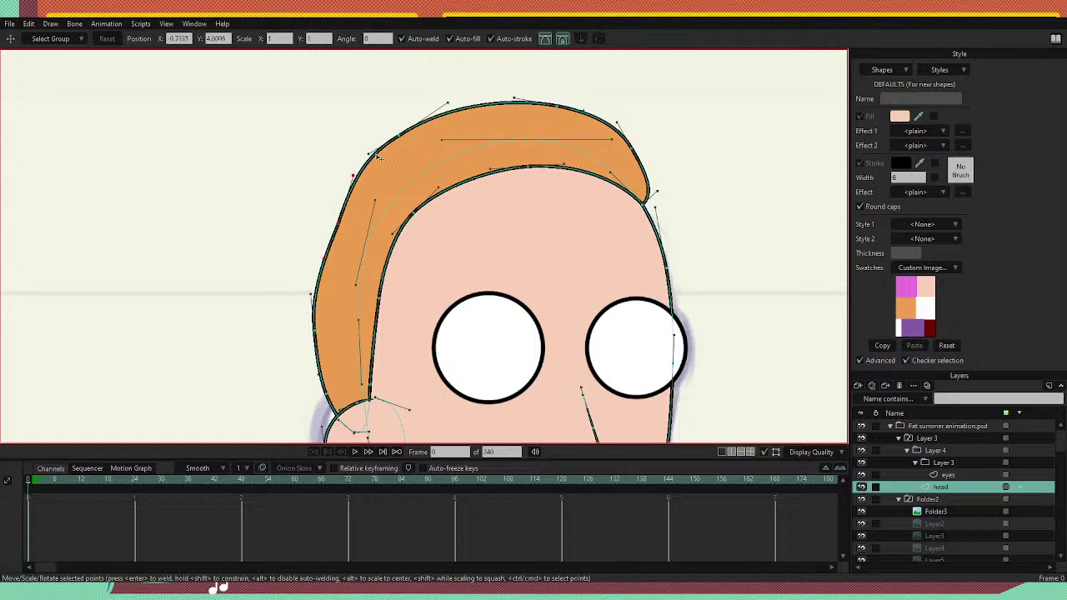
{"action": "left_click_drag", "start_coordinate": [369, 154], "coordinate": [364, 158]}
{"action": "left_click", "coordinate": [315, 288]}
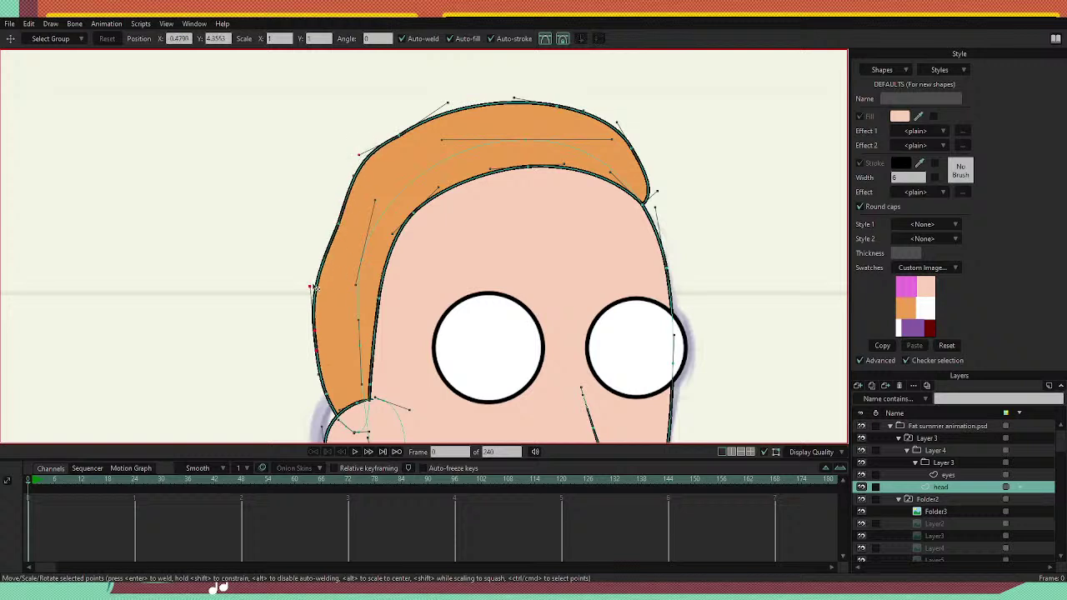
{"action": "left_click_drag", "start_coordinate": [315, 288], "coordinate": [316, 288]}
Push the hair's lower back edge outward above the ear and lift the upper back corner into a fuller curve.
{"action": "left_click_drag", "start_coordinate": [359, 325], "coordinate": [354, 247]}
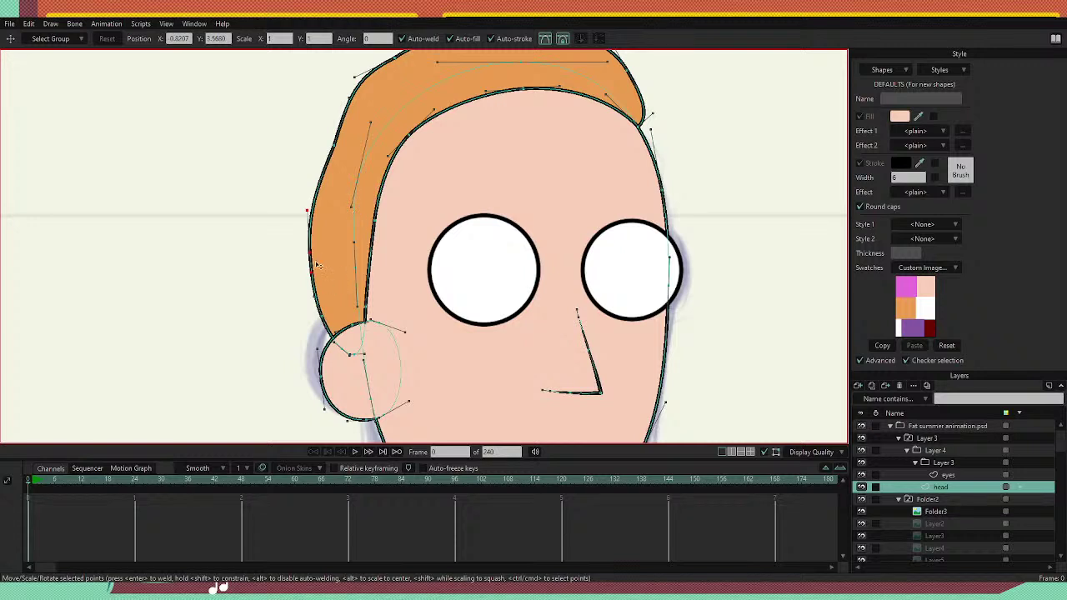
{"action": "left_click_drag", "start_coordinate": [321, 315], "coordinate": [324, 312]}
{"action": "left_click_drag", "start_coordinate": [614, 282], "coordinate": [560, 356]}
{"action": "left_click_drag", "start_coordinate": [280, 219], "coordinate": [275, 228]}
{"action": "left_click_drag", "start_coordinate": [256, 328], "coordinate": [248, 325]}
{"action": "left_click_drag", "start_coordinate": [276, 225], "coordinate": [273, 223]}
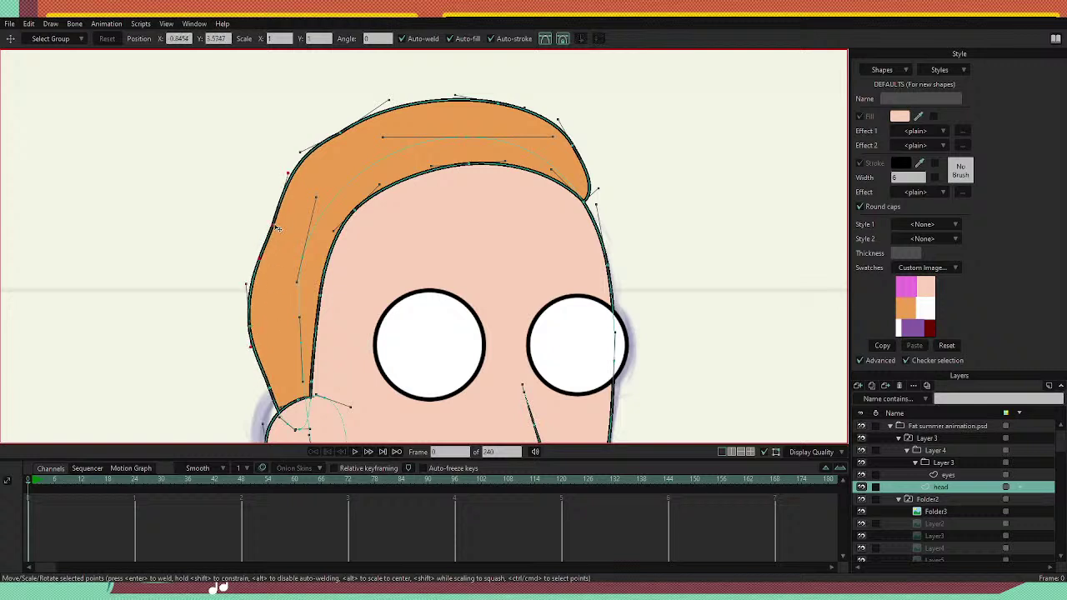
{"action": "left_click_drag", "start_coordinate": [340, 134], "coordinate": [337, 130]}
{"action": "left_click_drag", "start_coordinate": [385, 96], "coordinate": [389, 104]}
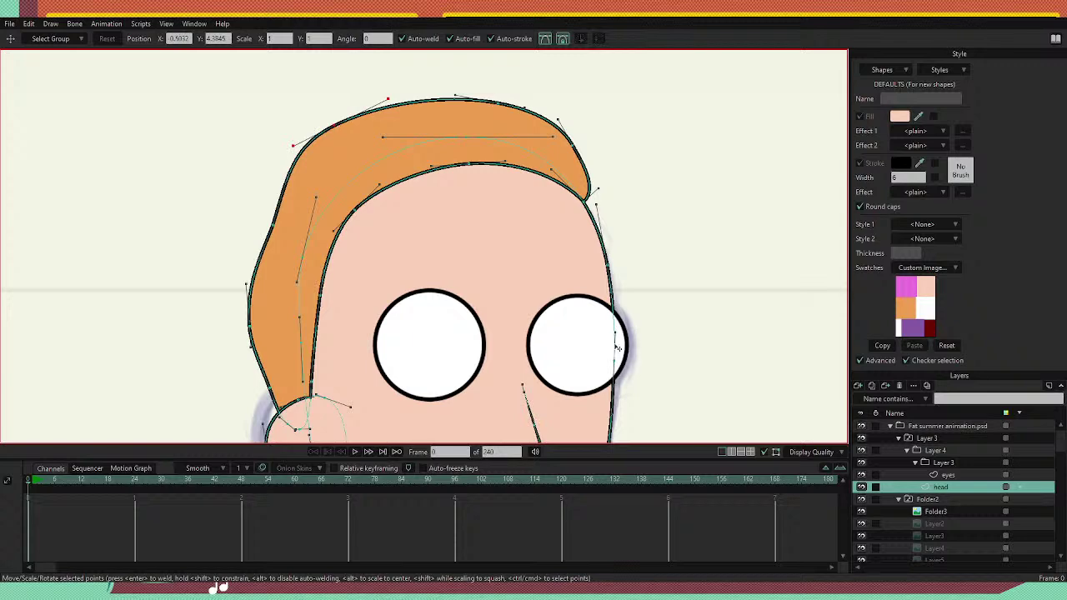
Use the Magnet tool with an enlarged radius to push the upper and back contour of the hair gently outward.
{"action": "left_click_drag", "start_coordinate": [628, 298], "coordinate": [612, 265]}
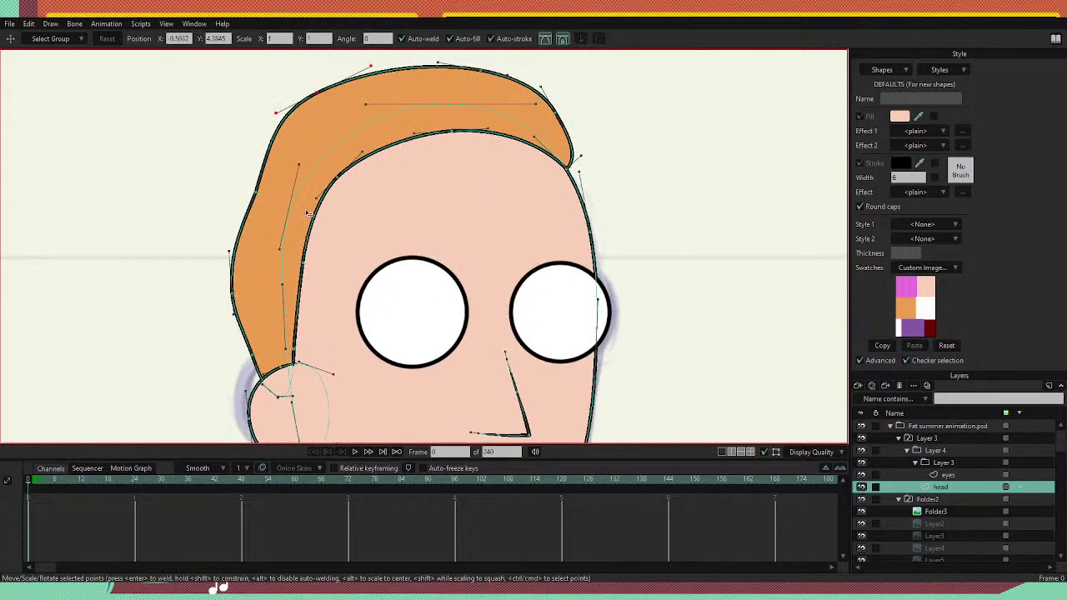
{"action": "scroll", "coordinate": [308, 213], "scroll_direction": "down", "scroll_amount": 5}
{"action": "scroll", "coordinate": [348, 214], "scroll_direction": "up", "scroll_amount": 5}
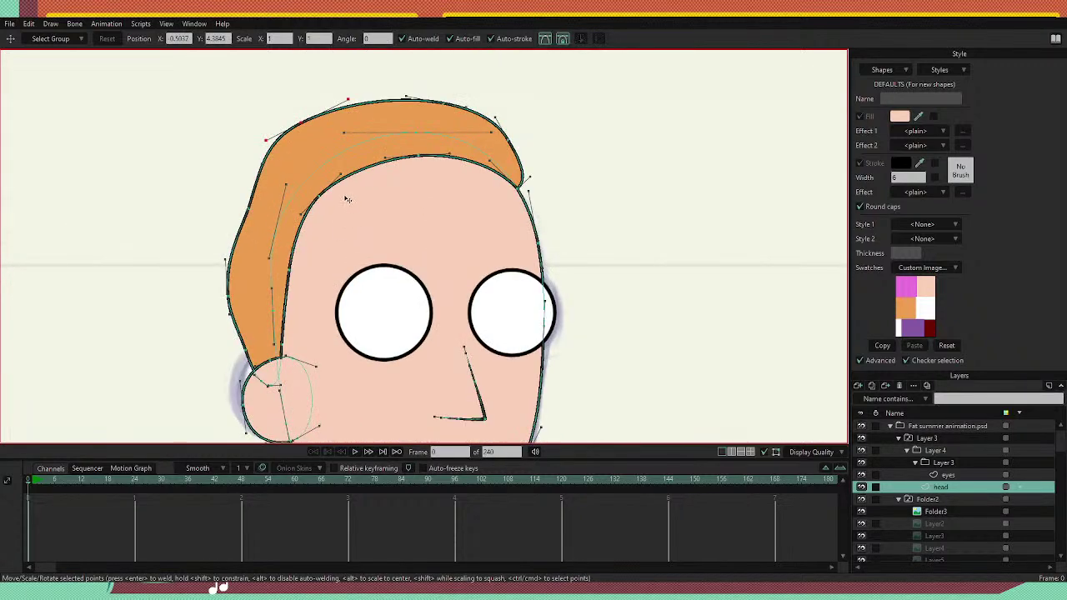
{"action": "left_click", "coordinate": [320, 197]}
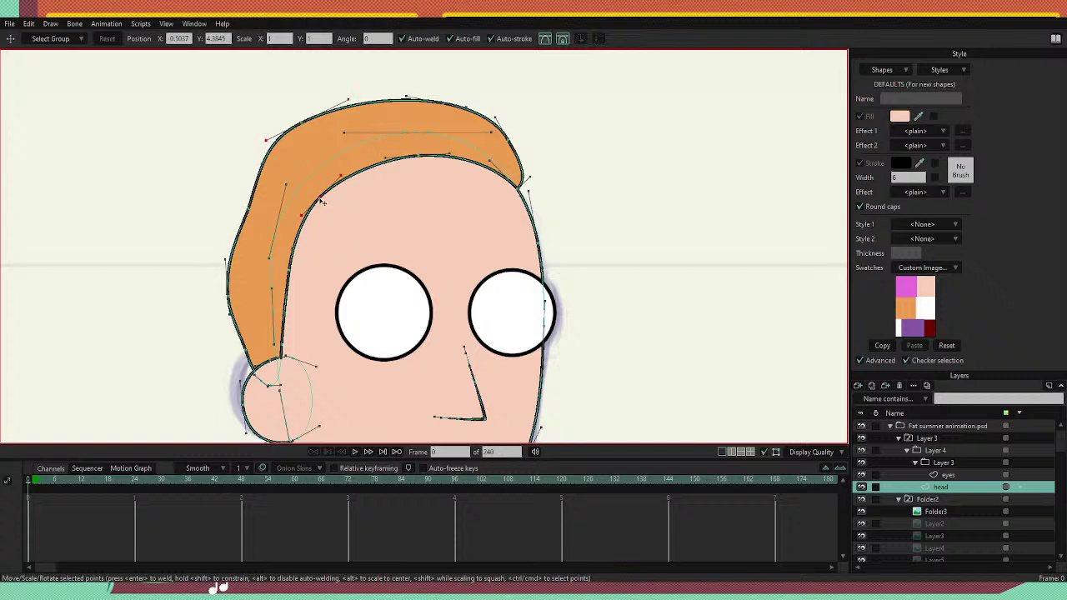
{"action": "scroll", "coordinate": [267, 174], "scroll_direction": "down", "scroll_amount": 1}
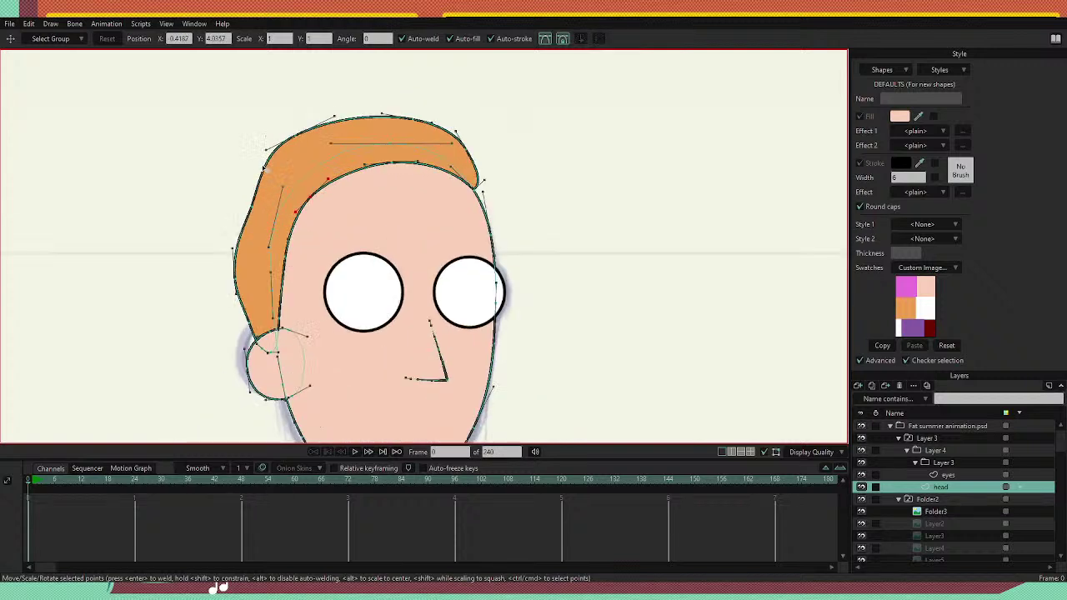
{"action": "key", "text": "x"}
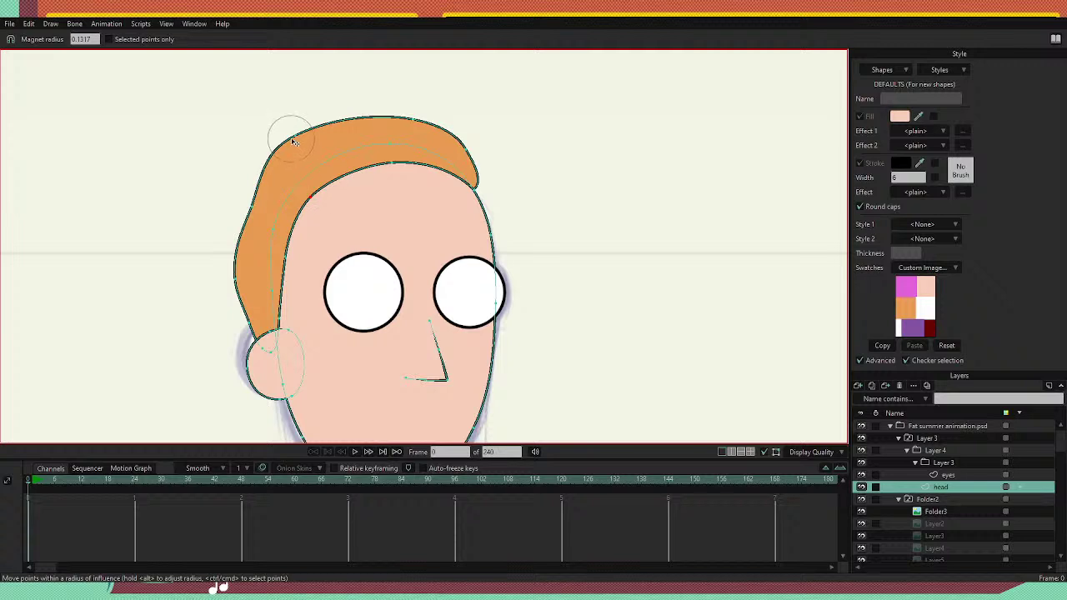
{"action": "left_click_drag", "start_coordinate": [291, 136], "coordinate": [319, 88]}
{"action": "left_click_drag", "start_coordinate": [244, 175], "coordinate": [267, 141]}
{"action": "left_click_drag", "start_coordinate": [221, 281], "coordinate": [210, 283]}
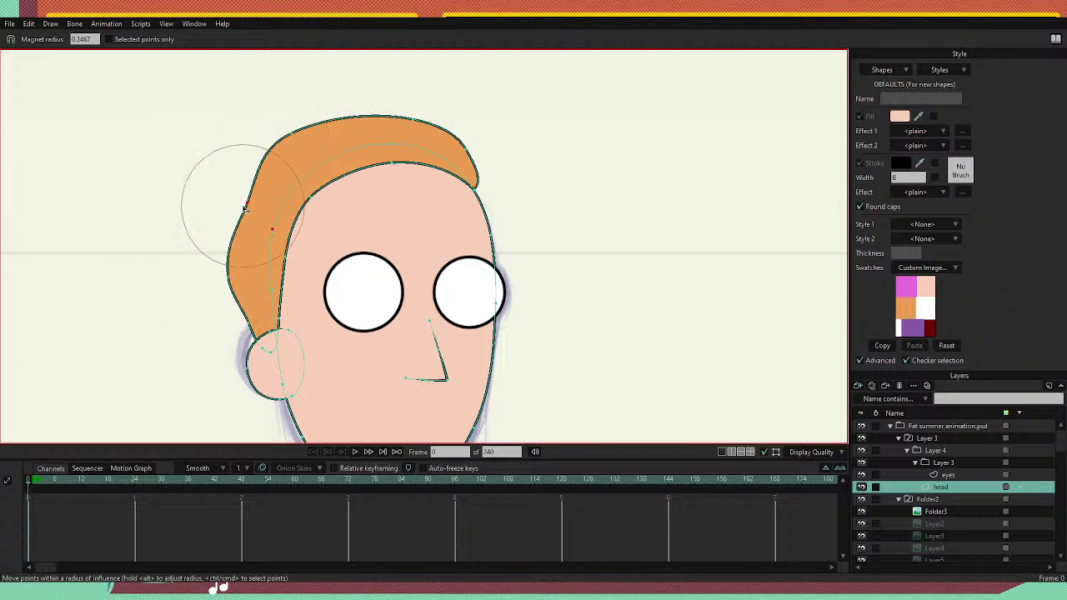
{"action": "left_click_drag", "start_coordinate": [244, 209], "coordinate": [235, 204]}
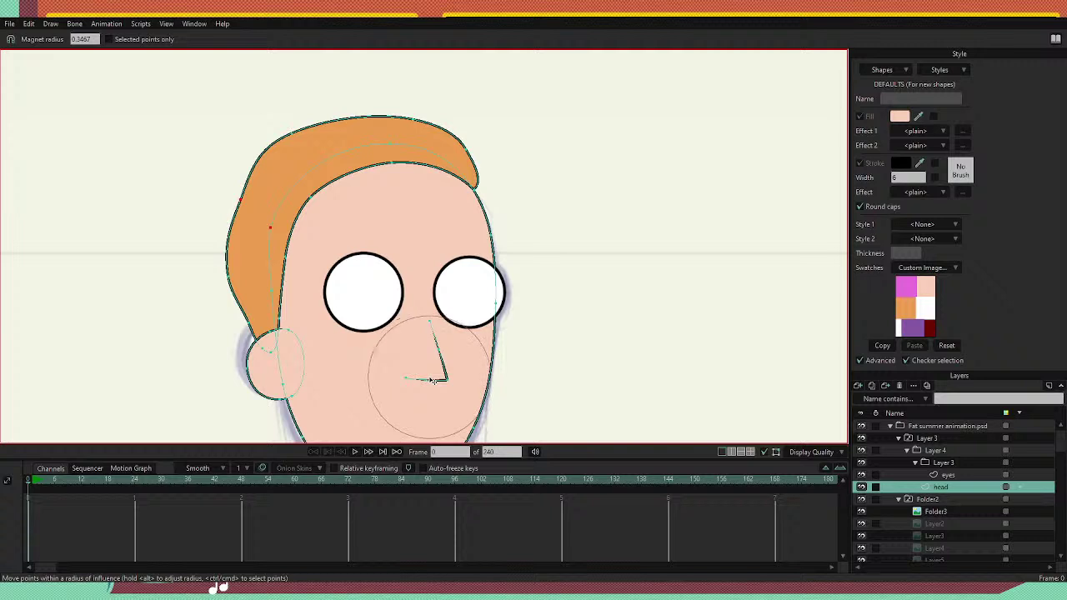
Clear the point selection and shift the hair's lower back corner outward where it meets the ear.
{"action": "key", "text": "t"}
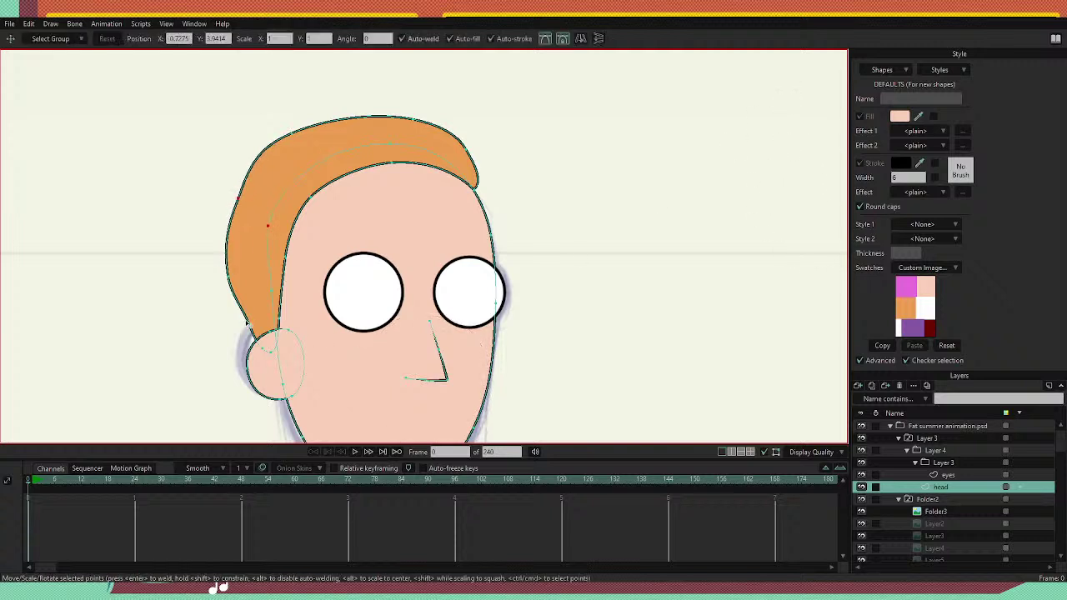
{"action": "key", "text": "g"}
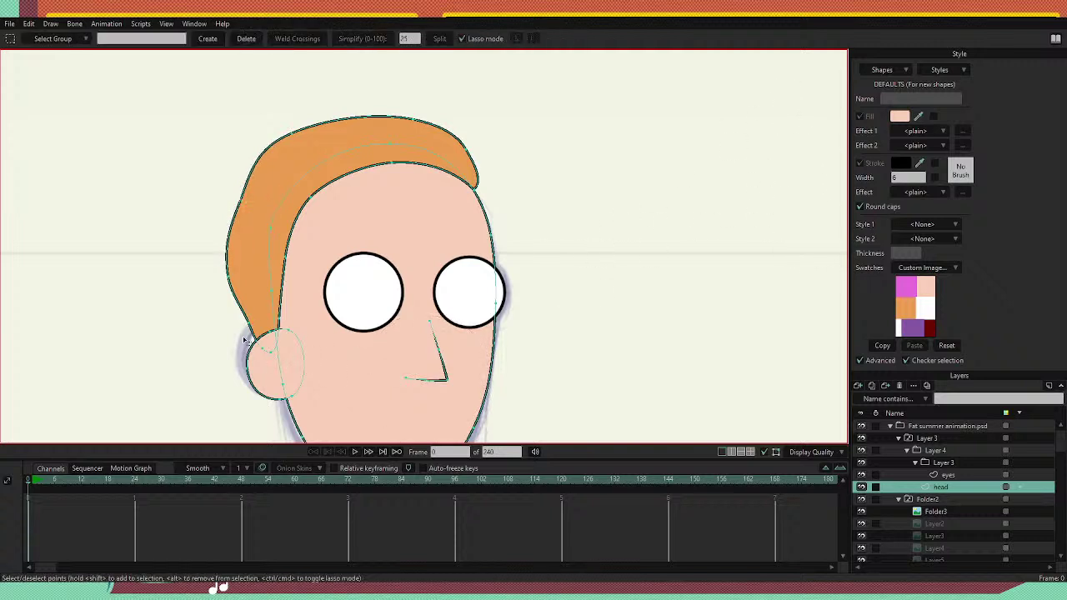
{"action": "key", "text": "t"}
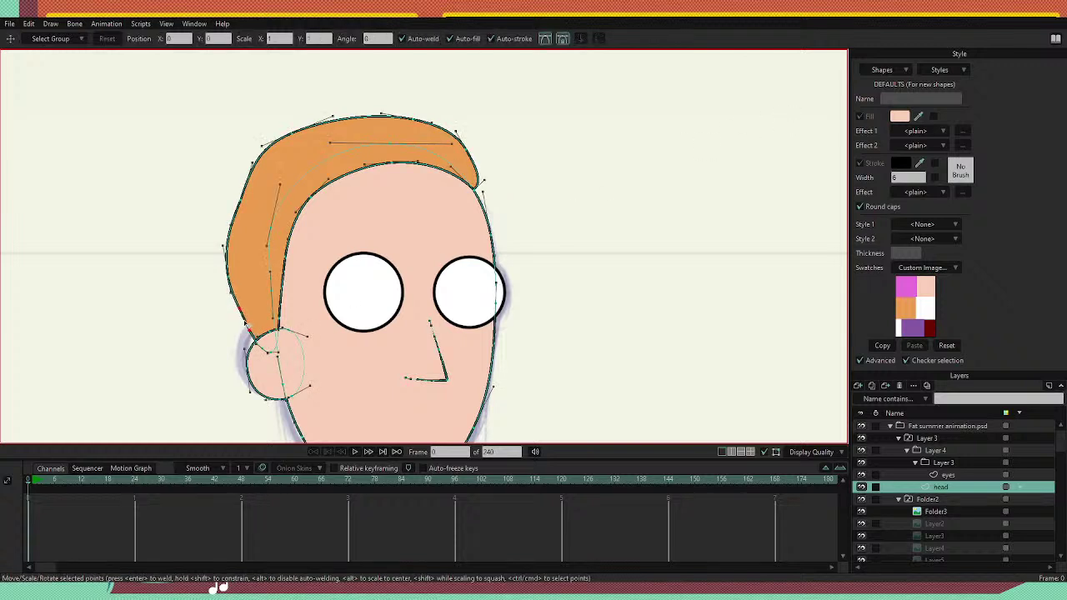
{"action": "left_click", "coordinate": [277, 351]}
{"action": "left_click_drag", "start_coordinate": [276, 352], "coordinate": [239, 300]}
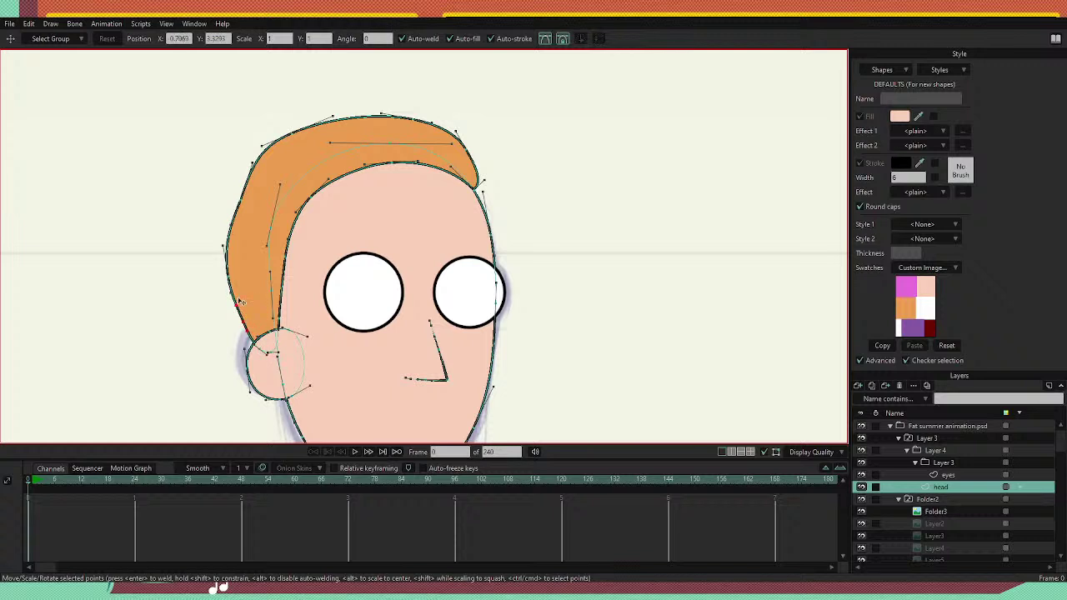
Examine the hair and head against the full body sketch and up close, and clear the point selection.
{"action": "left_click_drag", "start_coordinate": [611, 251], "coordinate": [595, 281]}
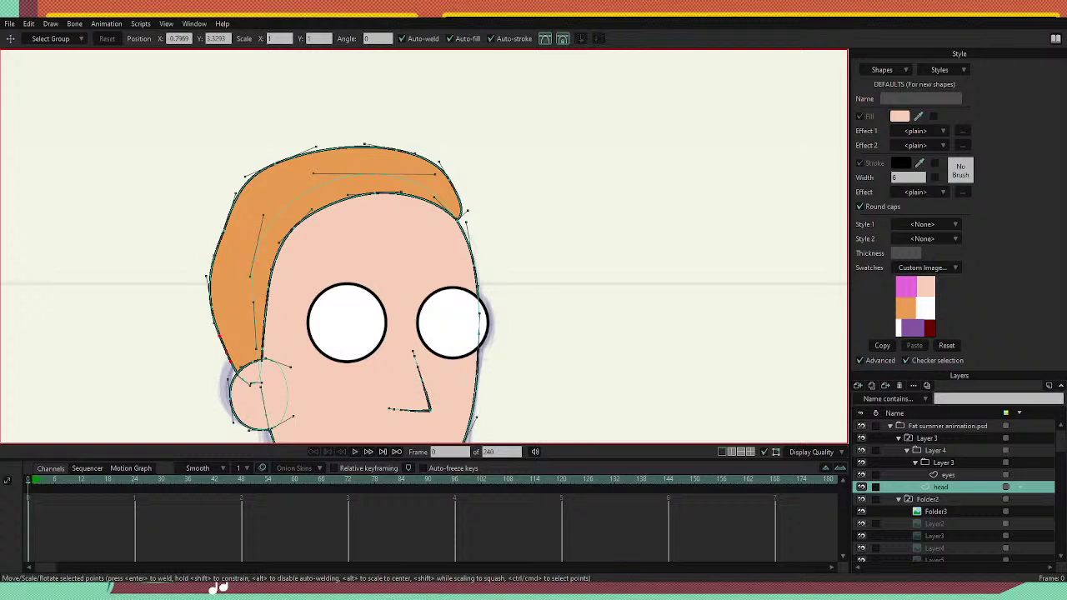
{"action": "scroll", "coordinate": [436, 234], "scroll_direction": "down", "scroll_amount": 10}
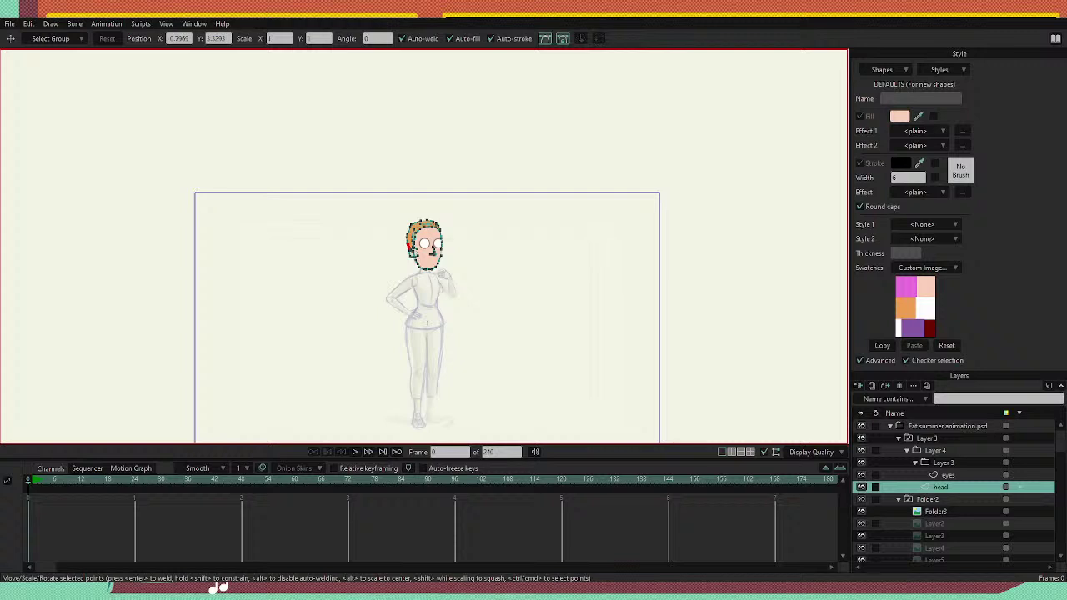
{"action": "scroll", "coordinate": [431, 236], "scroll_direction": "up", "scroll_amount": 5}
{"action": "scroll", "coordinate": [458, 249], "scroll_direction": "up", "scroll_amount": 1}
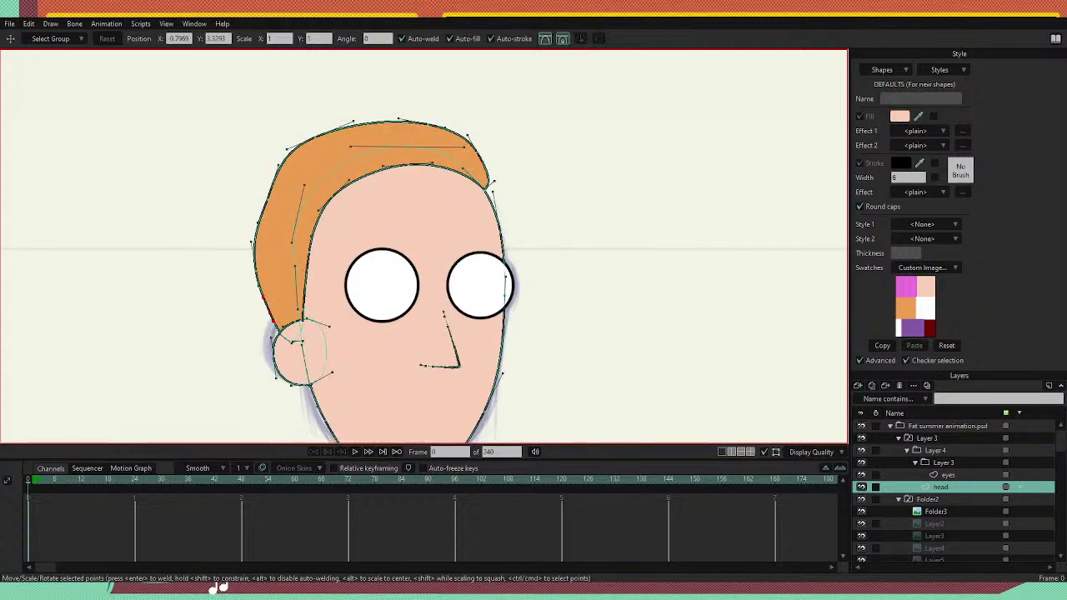
{"action": "scroll", "coordinate": [458, 249], "scroll_direction": "down", "scroll_amount": 1}
{"action": "scroll", "coordinate": [459, 249], "scroll_direction": "up", "scroll_amount": 1}
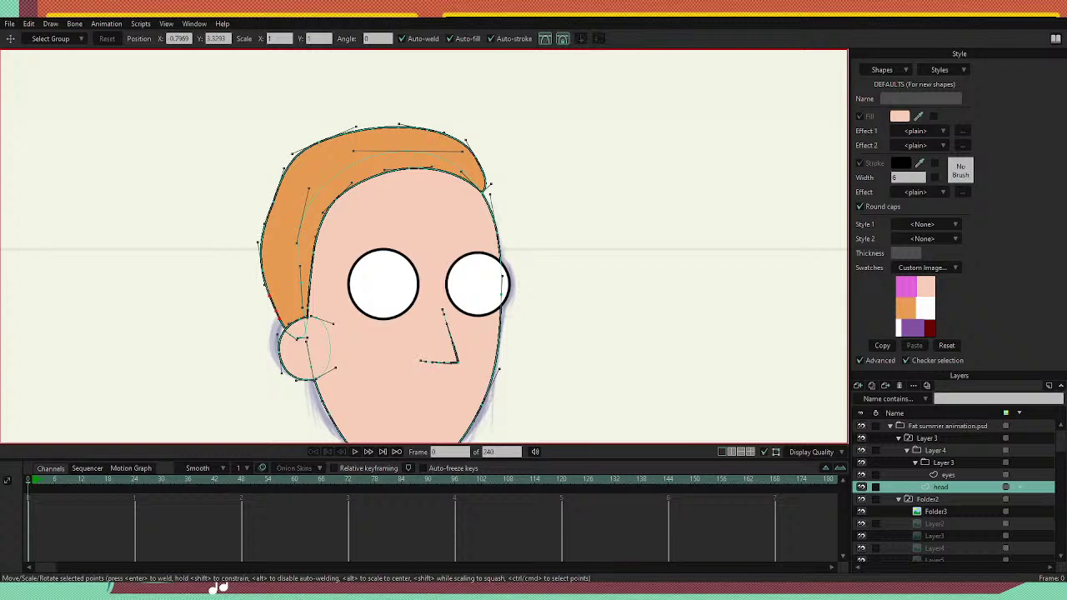
{"action": "key", "text": "g"}
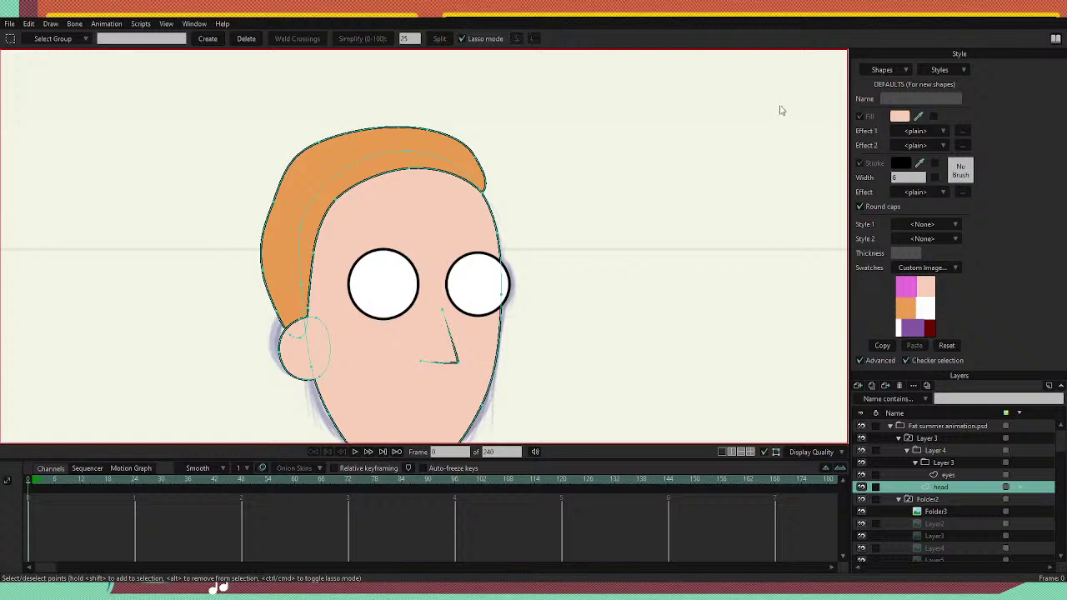
{"action": "key", "text": "t"}
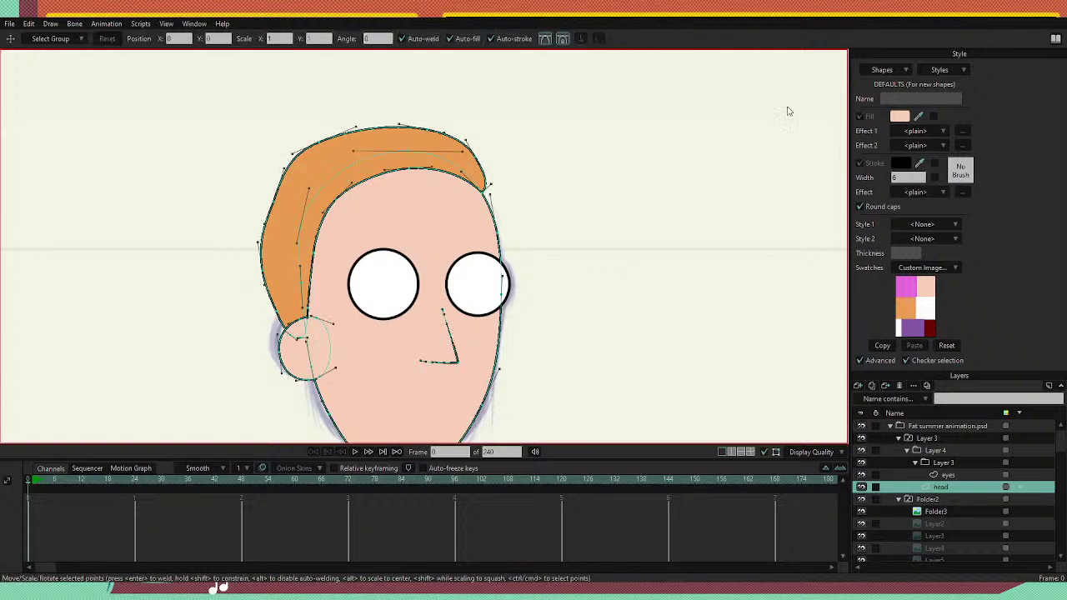
On the eyes layer, enlarge both white eyes together slightly and raise them on the face.
{"action": "key", "text": "g"}
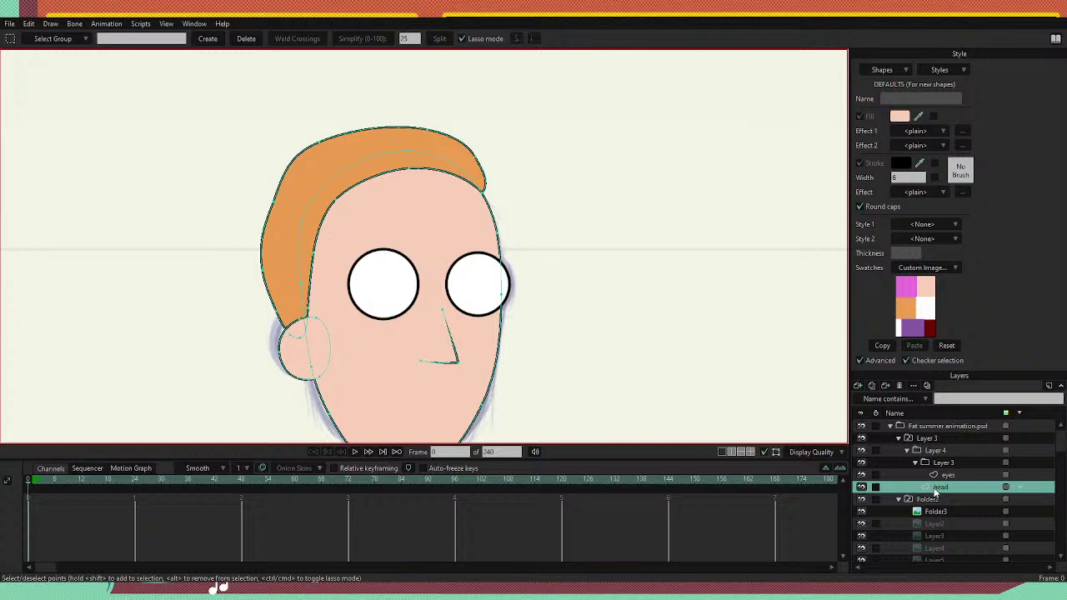
{"action": "left_click", "coordinate": [950, 474]}
{"action": "scroll", "coordinate": [559, 246], "scroll_direction": "down", "scroll_amount": 3}
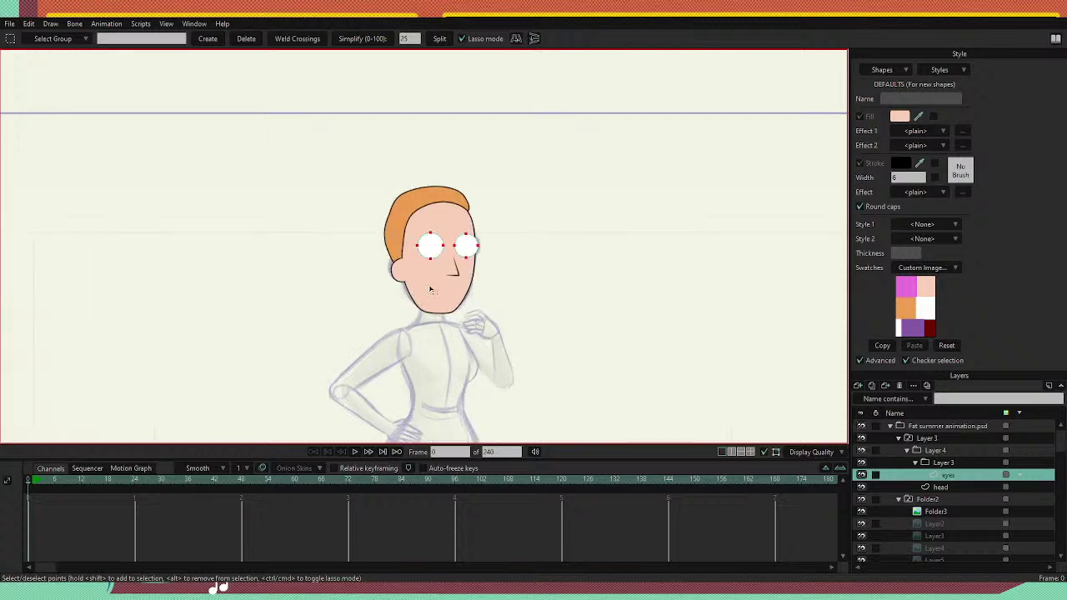
{"action": "scroll", "coordinate": [430, 289], "scroll_direction": "up", "scroll_amount": 3}
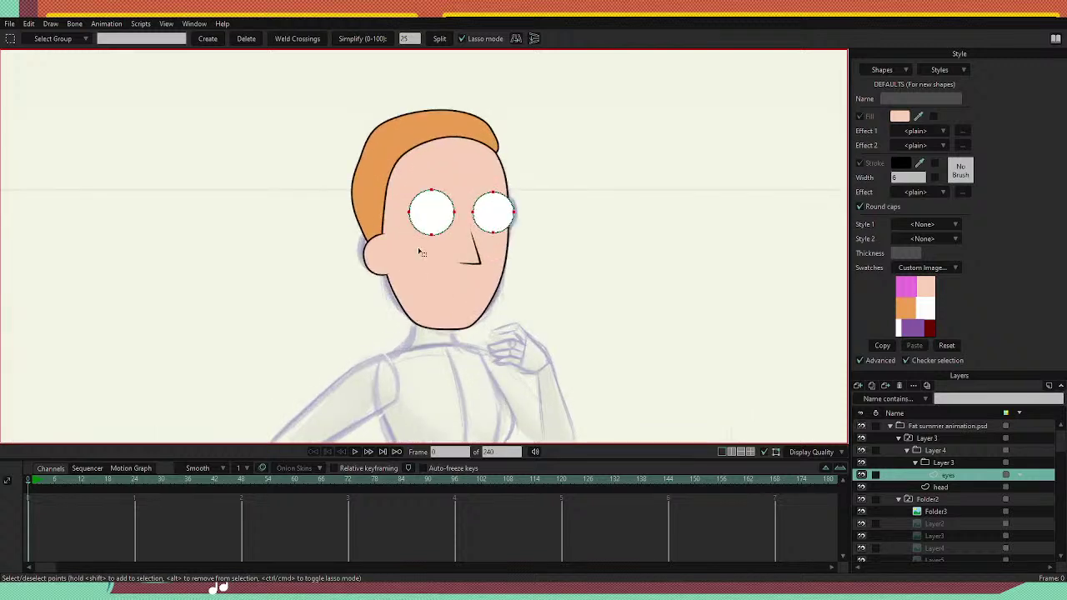
{"action": "scroll", "coordinate": [422, 252], "scroll_direction": "up", "scroll_amount": 2}
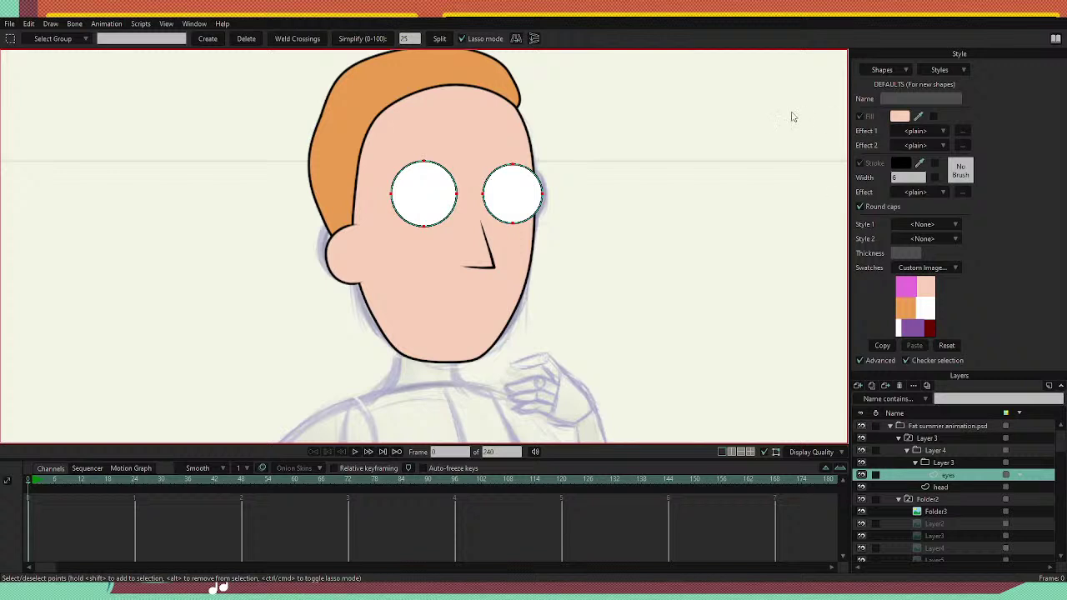
{"action": "key", "text": "t"}
{"action": "left_click_drag", "start_coordinate": [542, 165], "coordinate": [550, 160]}
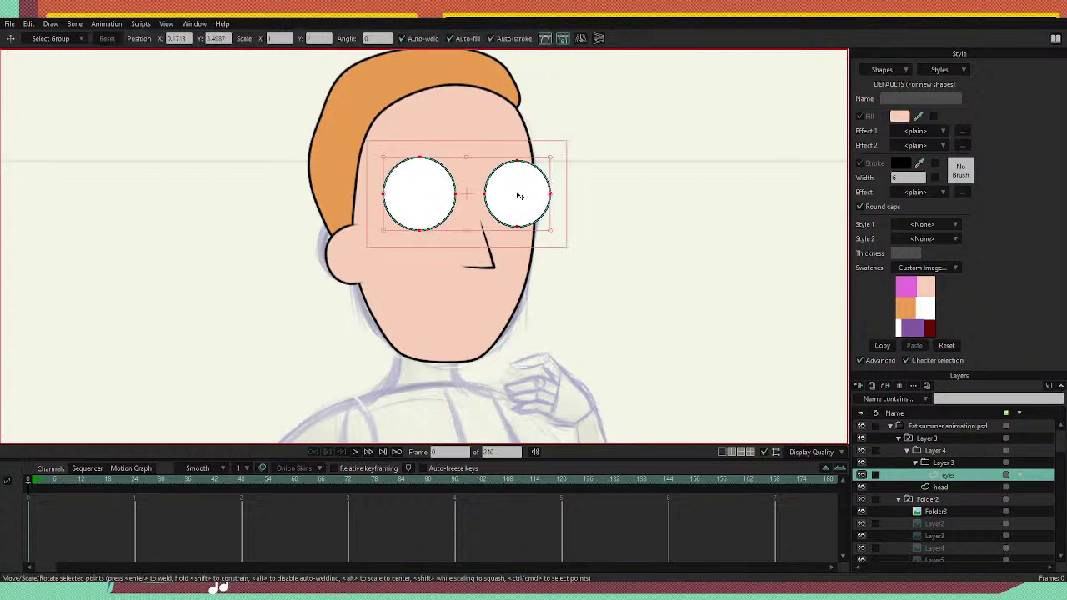
{"action": "left_click_drag", "start_coordinate": [518, 194], "coordinate": [528, 182]}
Scale the pair of eyes down a little and nudge them into place above the nose.
{"action": "left_click_drag", "start_coordinate": [549, 152], "coordinate": [543, 157]}
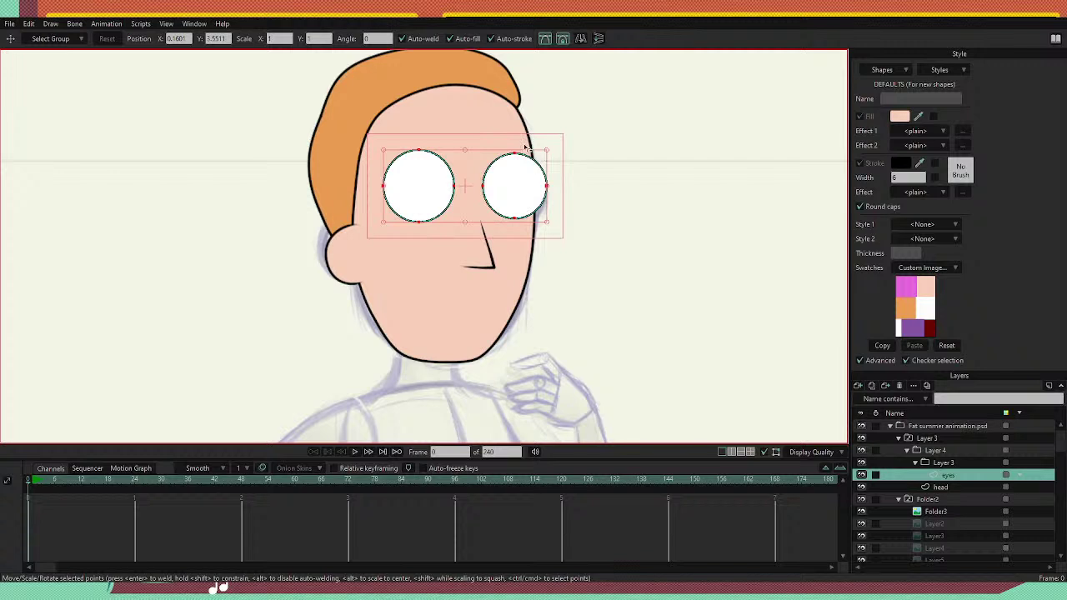
{"action": "left_click_drag", "start_coordinate": [515, 199], "coordinate": [517, 201]}
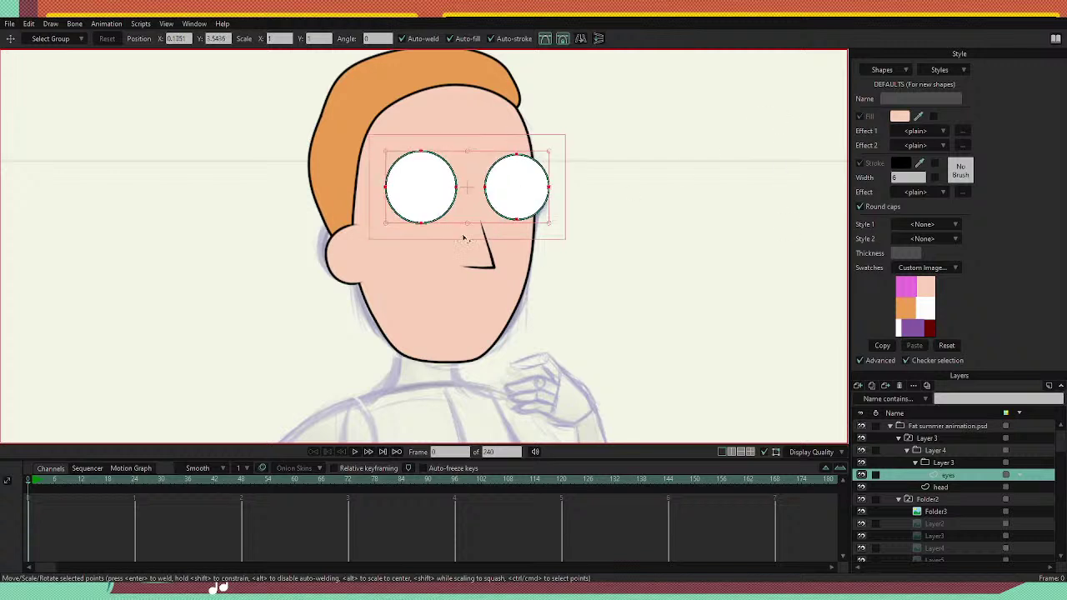
{"action": "scroll", "coordinate": [412, 181], "scroll_direction": "up", "scroll_amount": 2}
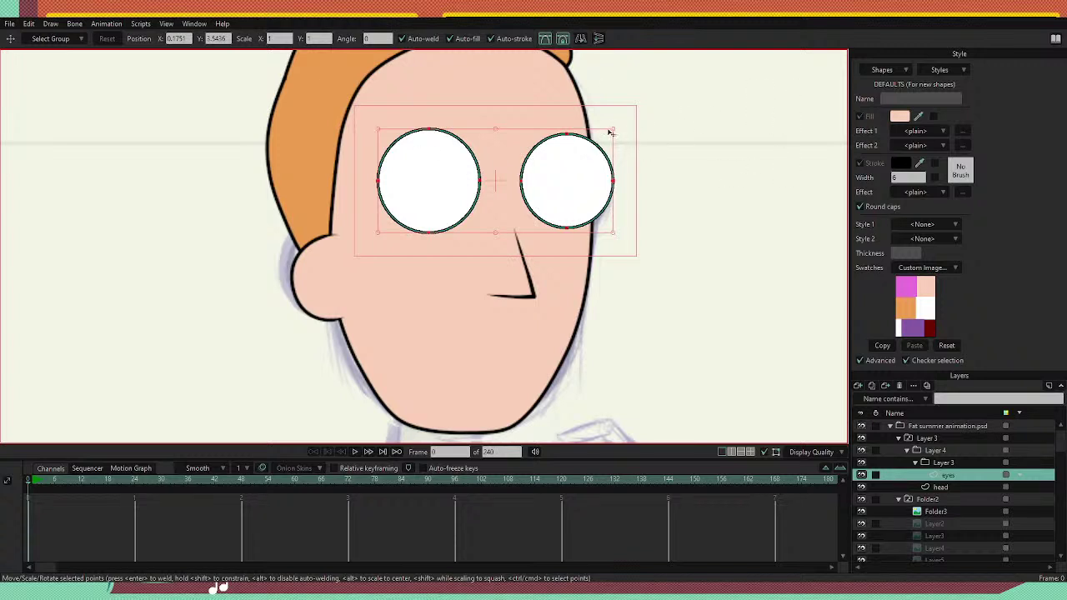
{"action": "left_click_drag", "start_coordinate": [614, 131], "coordinate": [609, 133]}
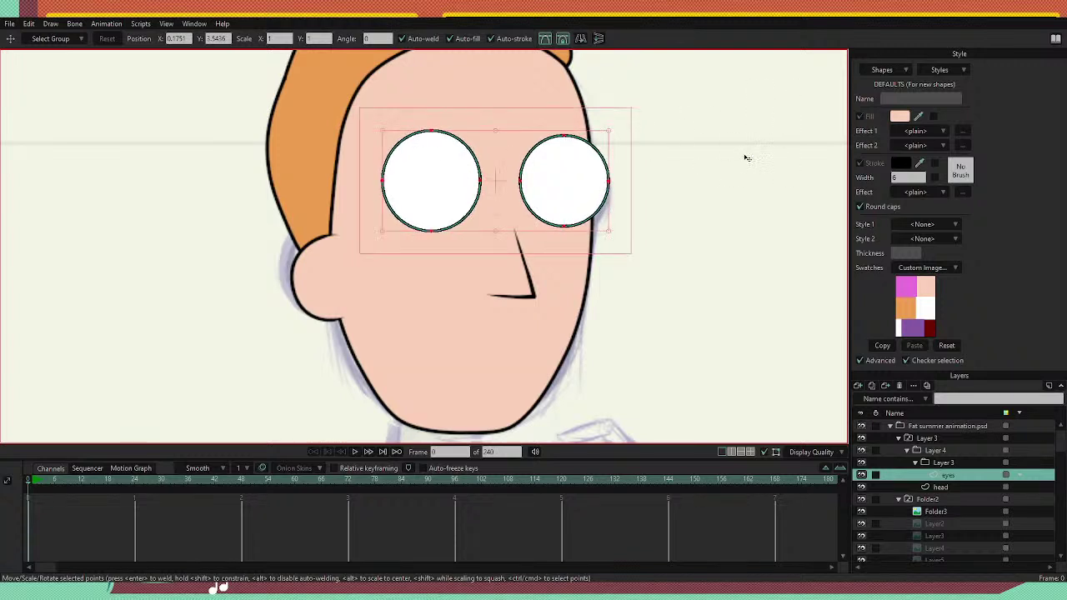
Add a straight eyebrow line on the eyes layer above the left eye, slanting upward toward the middle of the forehead.
{"action": "left_click", "coordinate": [940, 486]}
{"action": "scroll", "coordinate": [787, 285], "scroll_direction": "down", "scroll_amount": 2}
{"action": "scroll", "coordinate": [627, 132], "scroll_direction": "up", "scroll_amount": 2}
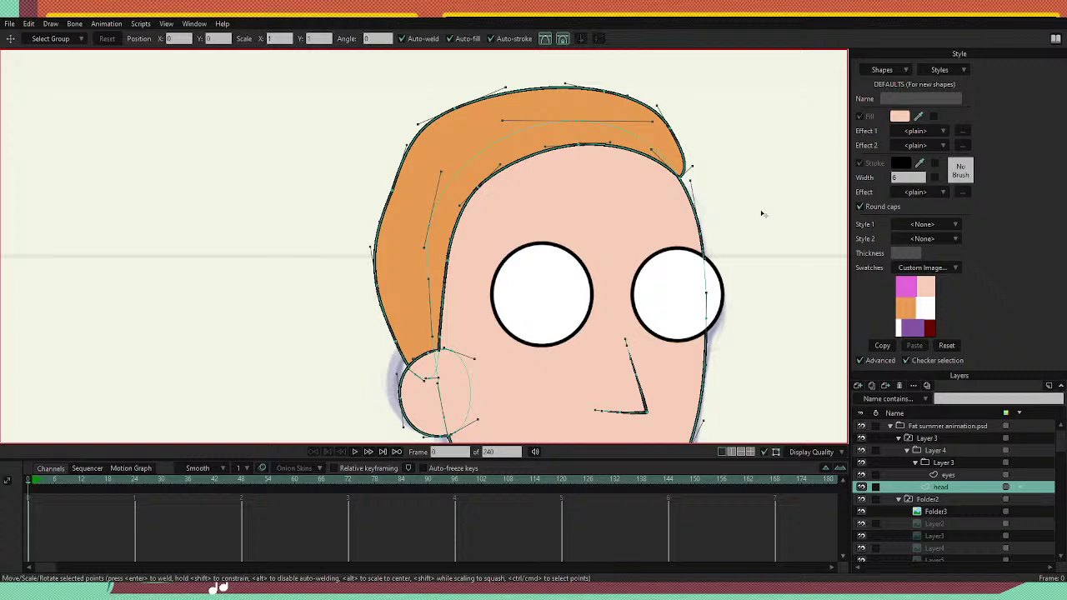
{"action": "left_click", "coordinate": [954, 474]}
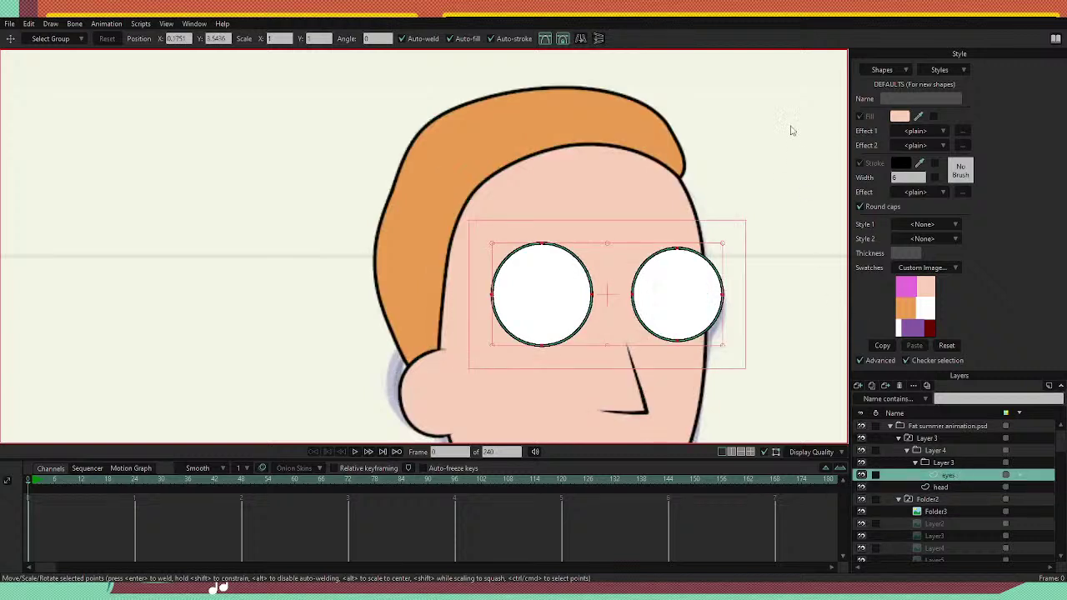
{"action": "key", "text": "a"}
{"action": "left_click_drag", "start_coordinate": [492, 223], "coordinate": [563, 192]}
{"action": "key", "text": "ctrl+z"}
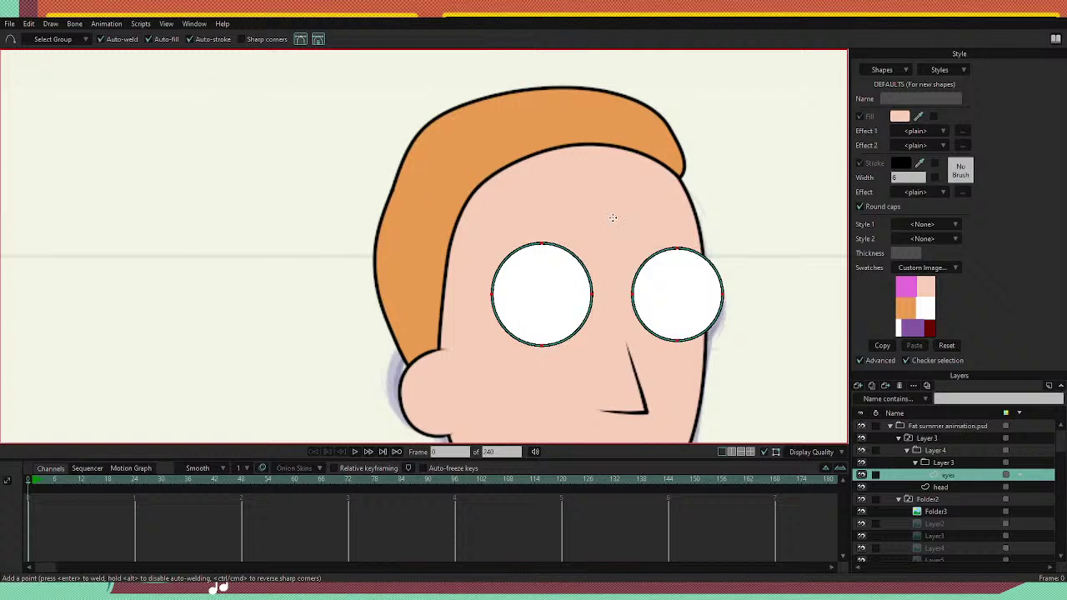
{"action": "left_click_drag", "start_coordinate": [488, 225], "coordinate": [569, 194]}
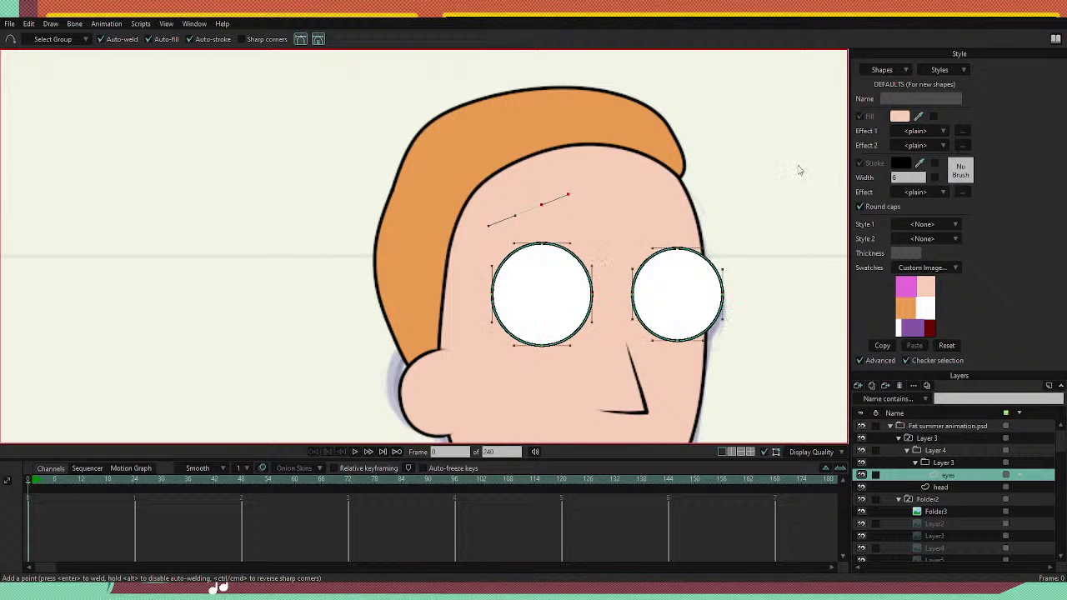
Paint the left eyebrow line with the black stroke and thicken its line width.
{"action": "key", "text": "p"}
{"action": "left_click", "coordinate": [529, 209]}
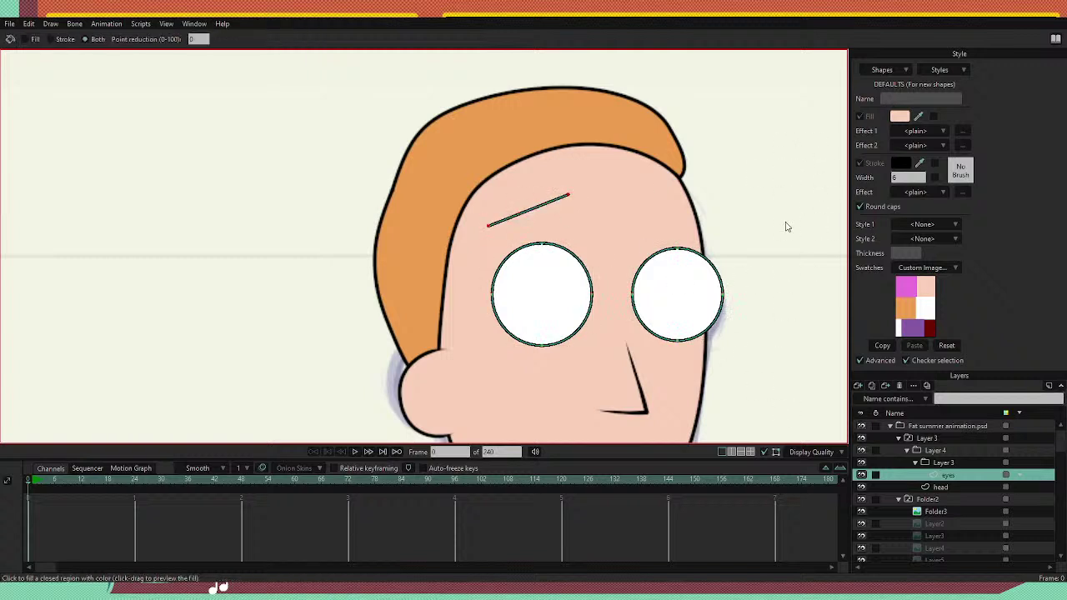
{"action": "key", "text": "w"}
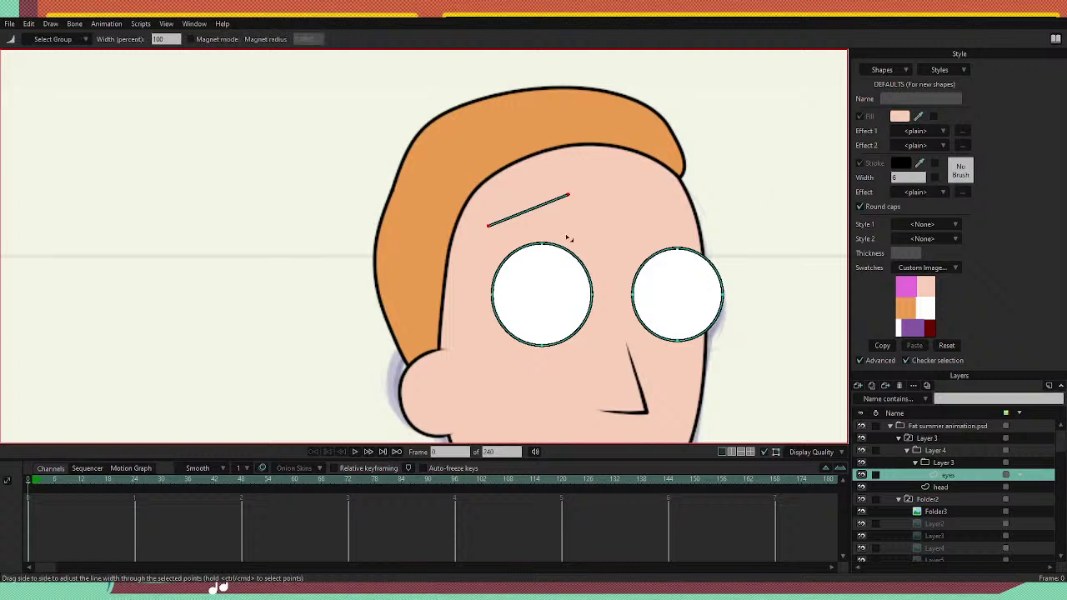
{"action": "left_click_drag", "start_coordinate": [545, 209], "coordinate": [541, 212]}
Draw a shorter eyebrow above the right eye slanting down outward, paint it with the black stroke and widen its line to 122 percent.
{"action": "key", "text": "a"}
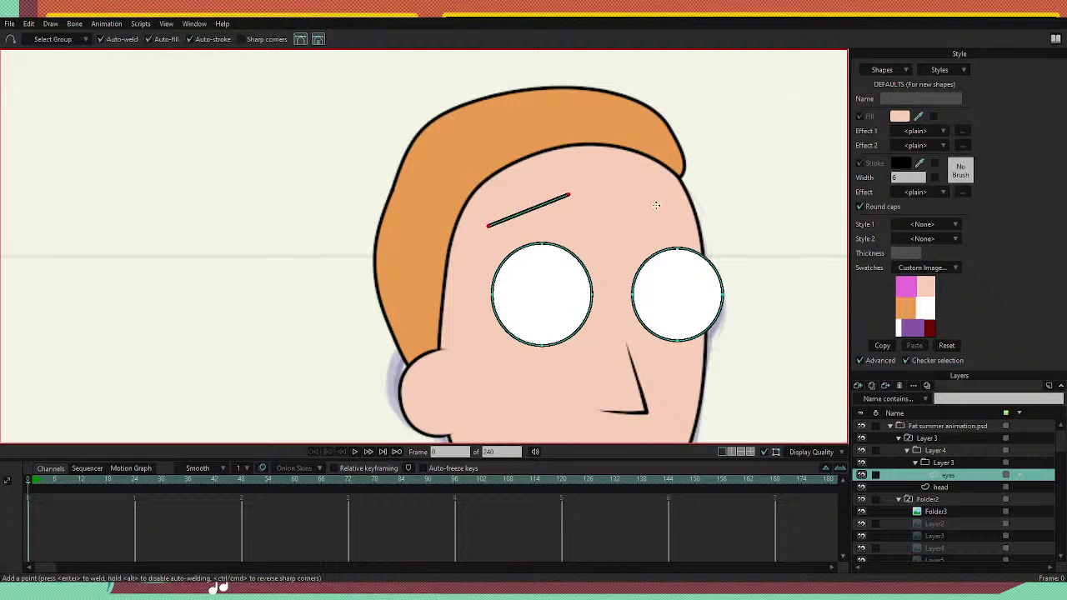
{"action": "left_click_drag", "start_coordinate": [646, 196], "coordinate": [675, 213]}
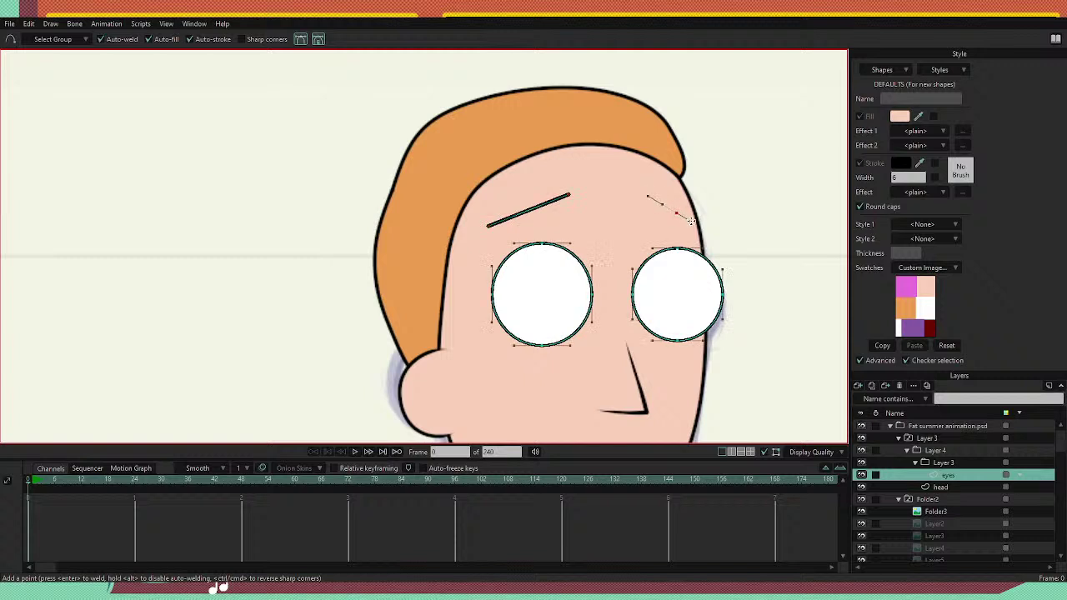
{"action": "key", "text": "w"}
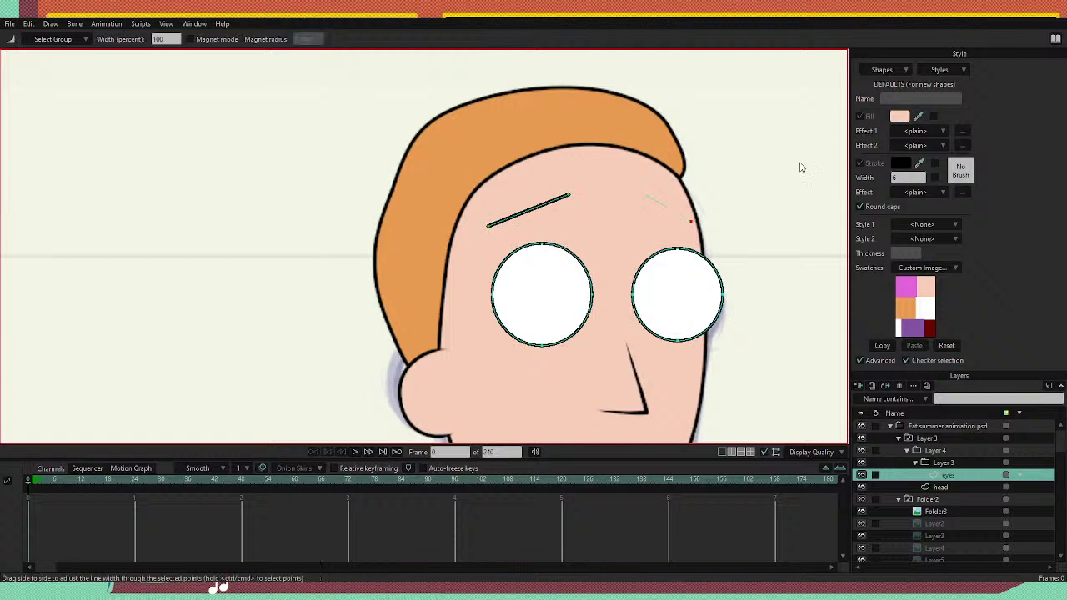
{"action": "key", "text": "p"}
{"action": "left_click", "coordinate": [676, 211]}
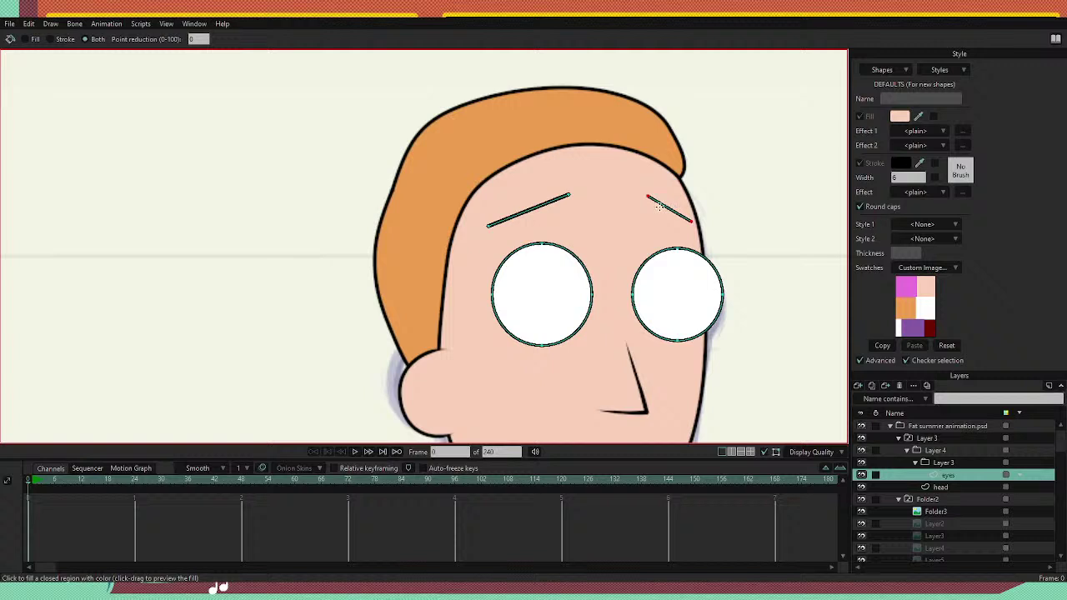
{"action": "key", "text": "w"}
{"action": "left_click_drag", "start_coordinate": [675, 214], "coordinate": [675, 205]}
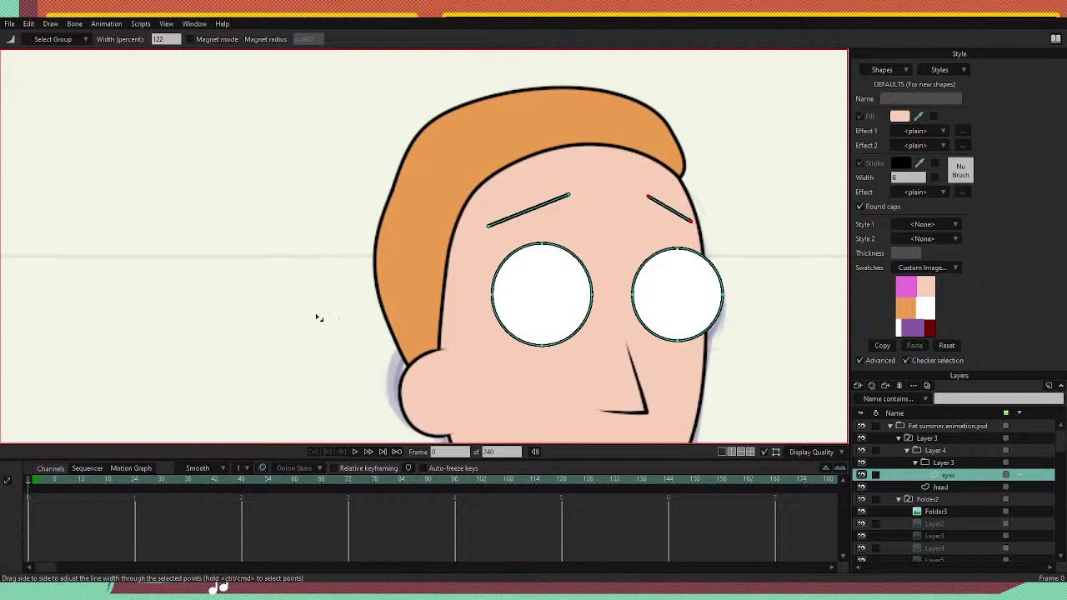
On the head layer, pull the bottom of the chin down slightly and select the ear's outer point.
{"action": "scroll", "coordinate": [504, 218], "scroll_direction": "down", "scroll_amount": 9}
{"action": "scroll", "coordinate": [542, 312], "scroll_direction": "up", "scroll_amount": 7}
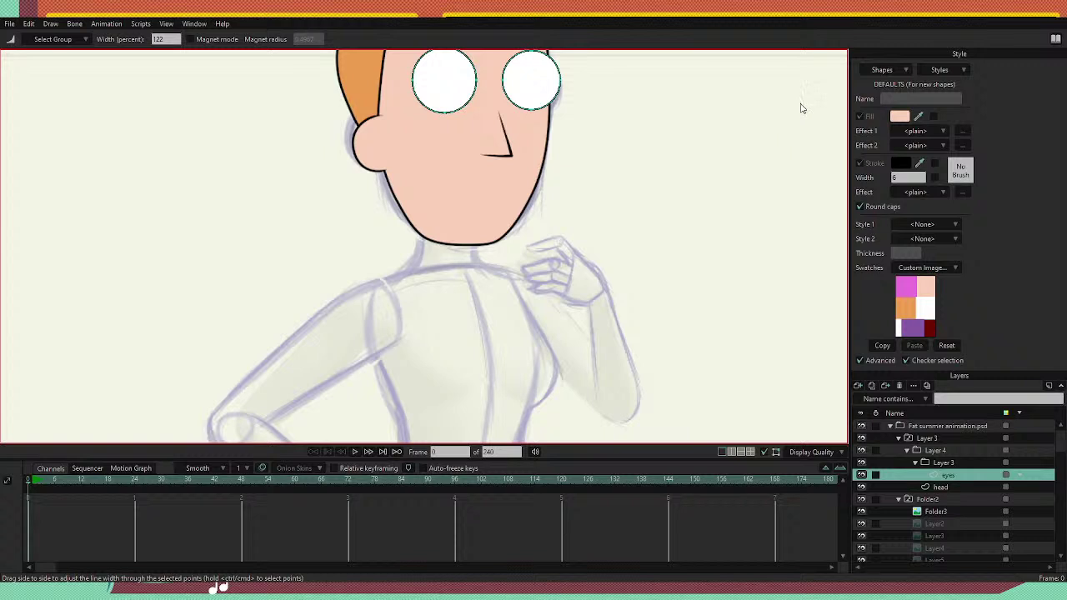
{"action": "key", "text": "a"}
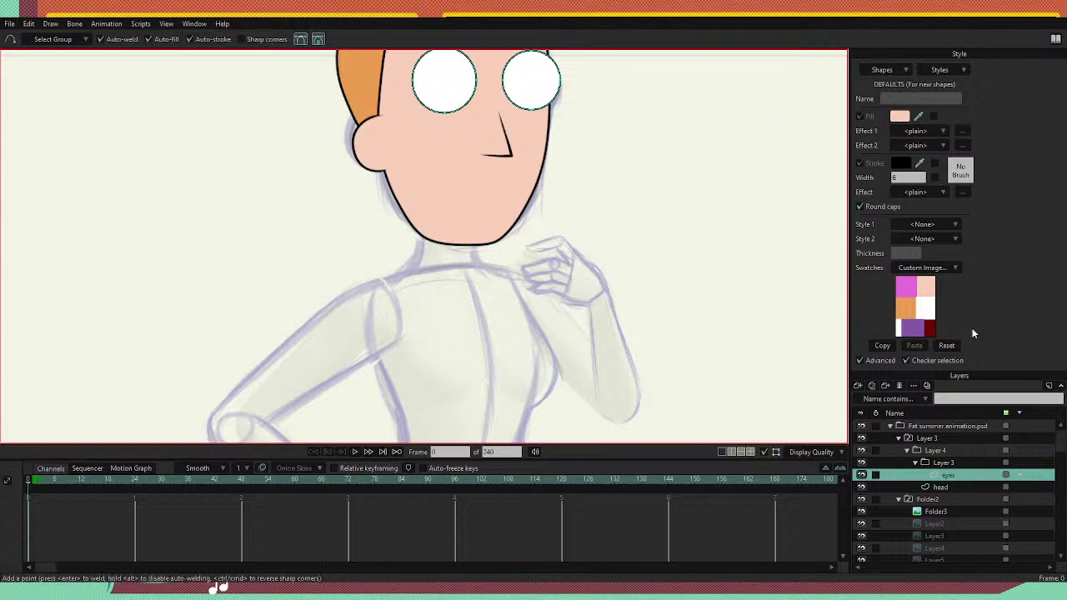
{"action": "left_click", "coordinate": [940, 486]}
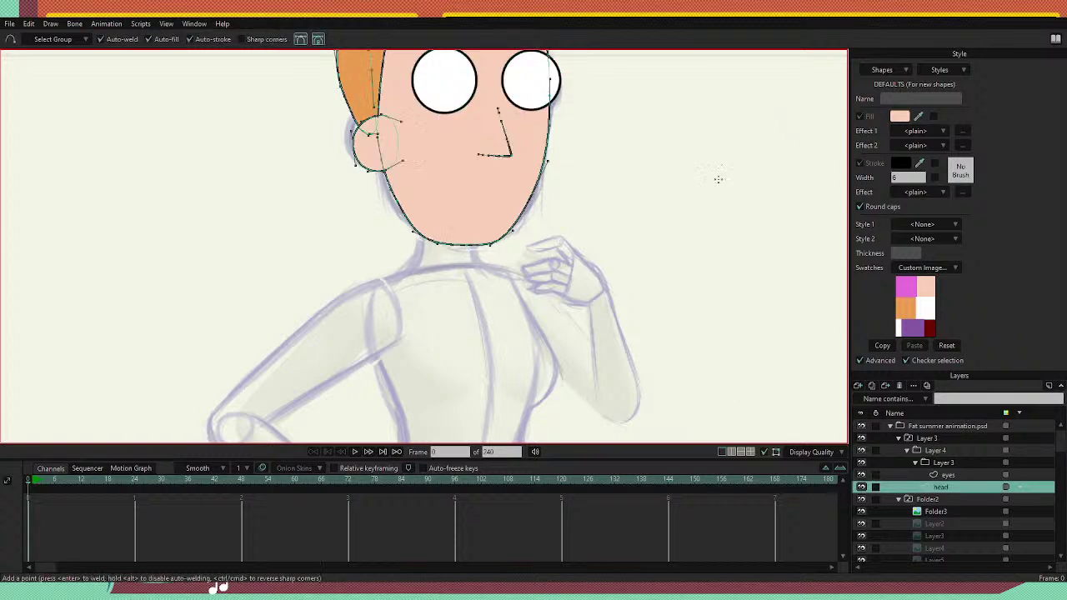
{"action": "key", "text": "t"}
{"action": "left_click_drag", "start_coordinate": [466, 245], "coordinate": [467, 249]}
{"action": "left_click_drag", "start_coordinate": [590, 244], "coordinate": [581, 384]}
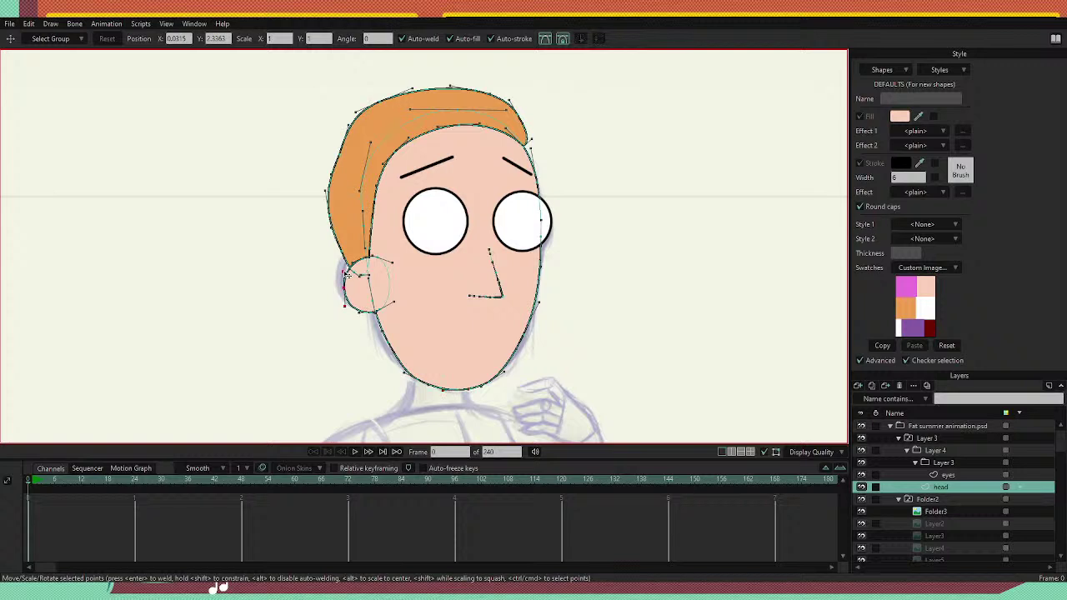
{"action": "left_click", "coordinate": [344, 272]}
Set the default fill for new shapes to the orange hair swatch.
{"action": "scroll", "coordinate": [310, 110], "scroll_direction": "up", "scroll_amount": 3}
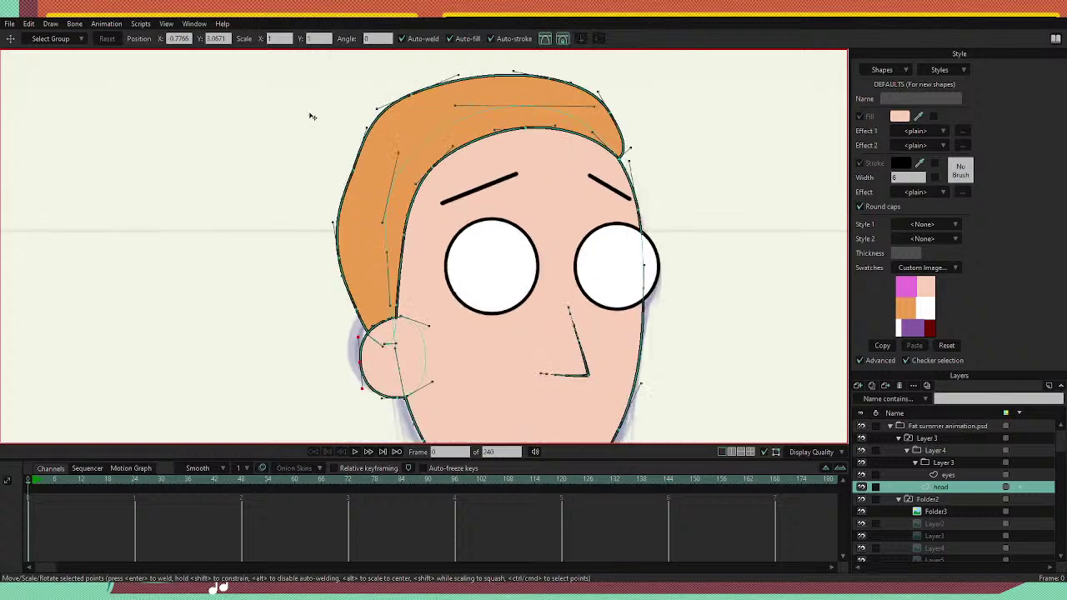
{"action": "scroll", "coordinate": [305, 92], "scroll_direction": "down", "scroll_amount": 5}
{"action": "scroll", "coordinate": [305, 92], "scroll_direction": "up", "scroll_amount": 4}
{"action": "scroll", "coordinate": [305, 91], "scroll_direction": "up", "scroll_amount": 1}
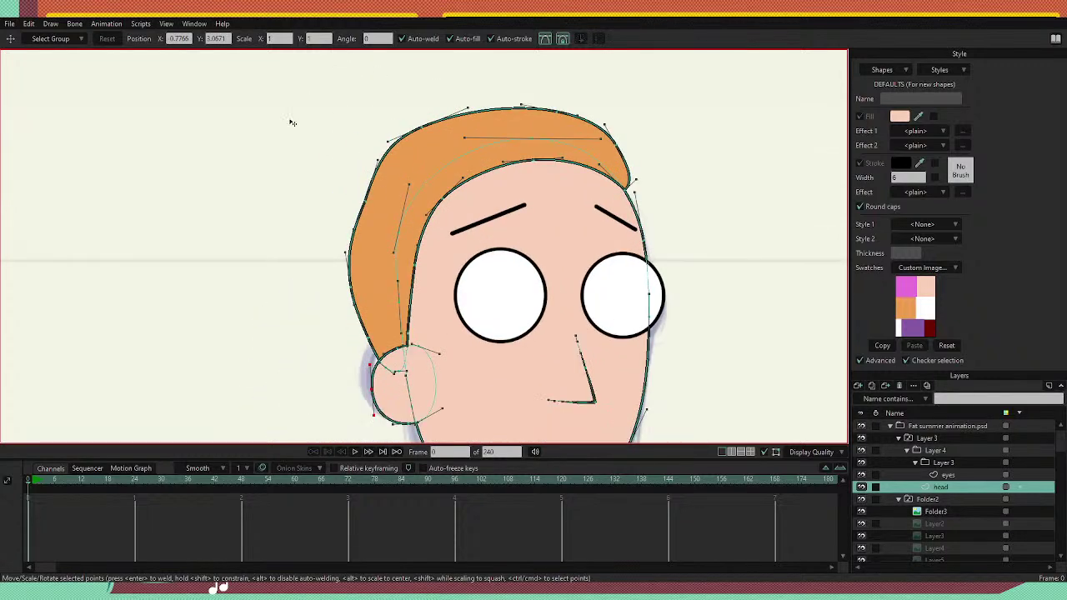
{"action": "left_click", "coordinate": [919, 116]}
{"action": "left_click", "coordinate": [908, 302]}
{"action": "key", "text": "a"}
{"action": "key", "text": "f"}
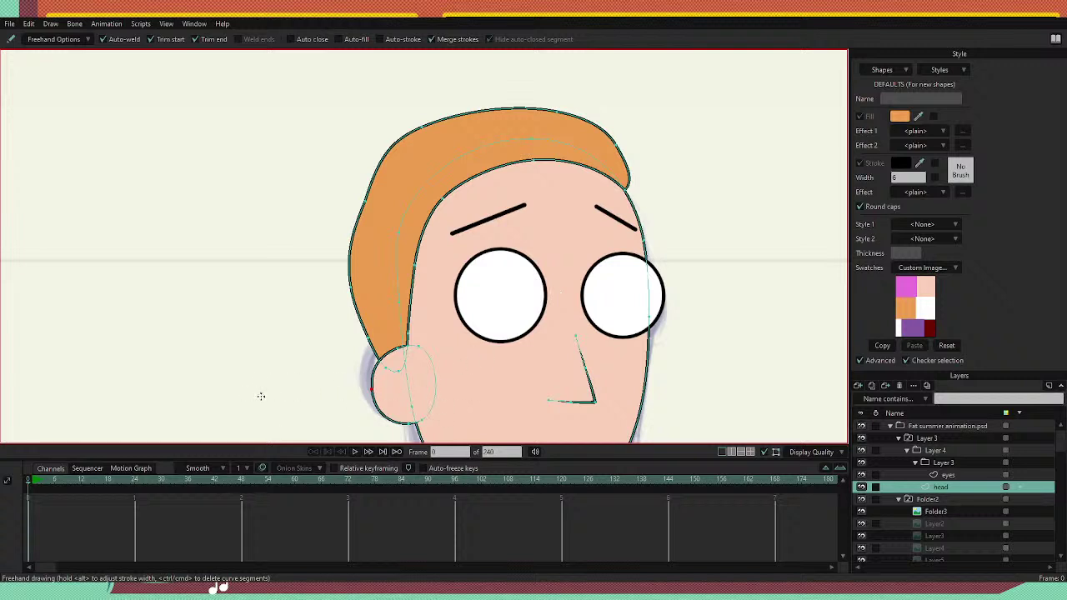
{"action": "mouse_move", "coordinate": [255, 402]}
{"action": "left_mouse_down"}
{"action": "mouse_move", "coordinate": [300, 325]}
{"action": "mouse_move", "coordinate": [300, 220]}
{"action": "mouse_move", "coordinate": [342, 130]}
{"action": "mouse_move", "coordinate": [418, 108]}
{"action": "left_mouse_up"}
{"action": "key", "text": "ctrl+z"}
Outline a ponytail with curve points, arching behind the head, over the back of the hair and down past the ear.
{"action": "key", "text": "a"}
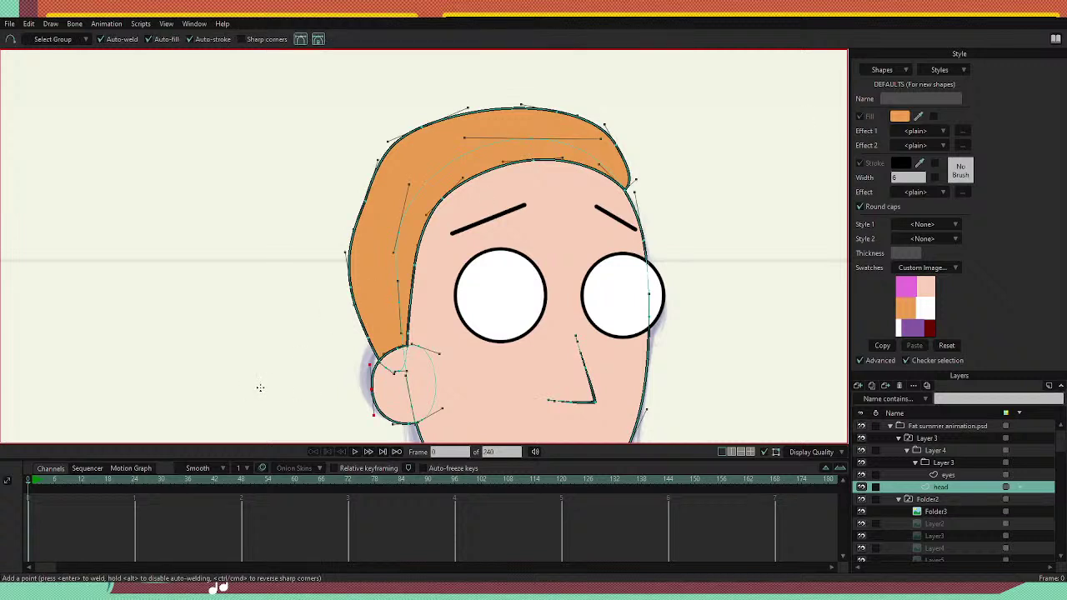
{"action": "left_click_drag", "start_coordinate": [260, 387], "coordinate": [448, 125]}
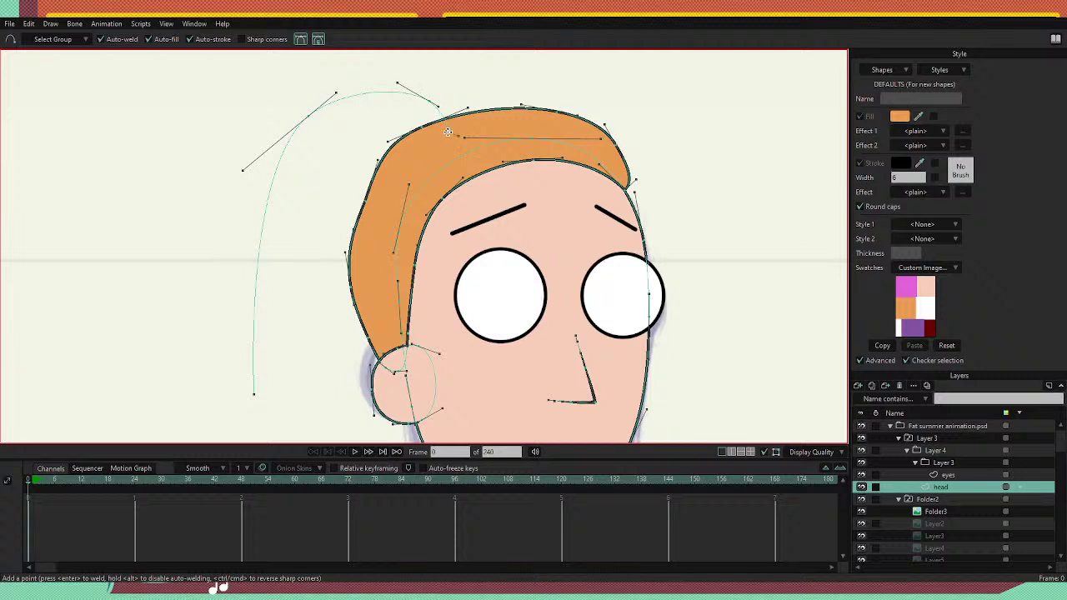
{"action": "left_click_drag", "start_coordinate": [383, 233], "coordinate": [384, 310]}
{"action": "left_click", "coordinate": [383, 310]}
{"action": "left_click_drag", "start_coordinate": [377, 405], "coordinate": [284, 442]}
{"action": "scroll", "coordinate": [299, 322], "scroll_direction": "down", "scroll_amount": 2}
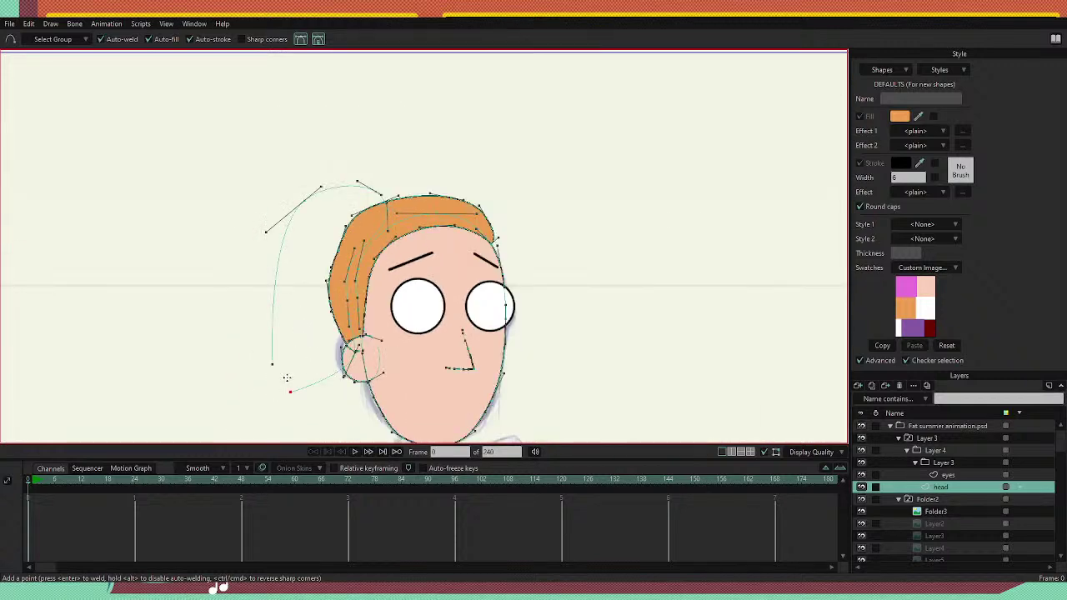
{"action": "scroll", "coordinate": [286, 378], "scroll_direction": "up", "scroll_amount": 2}
Weld the ponytail curve's start point to its end point to close the orange-filled shape, and clear the selection.
{"action": "key", "text": "t"}
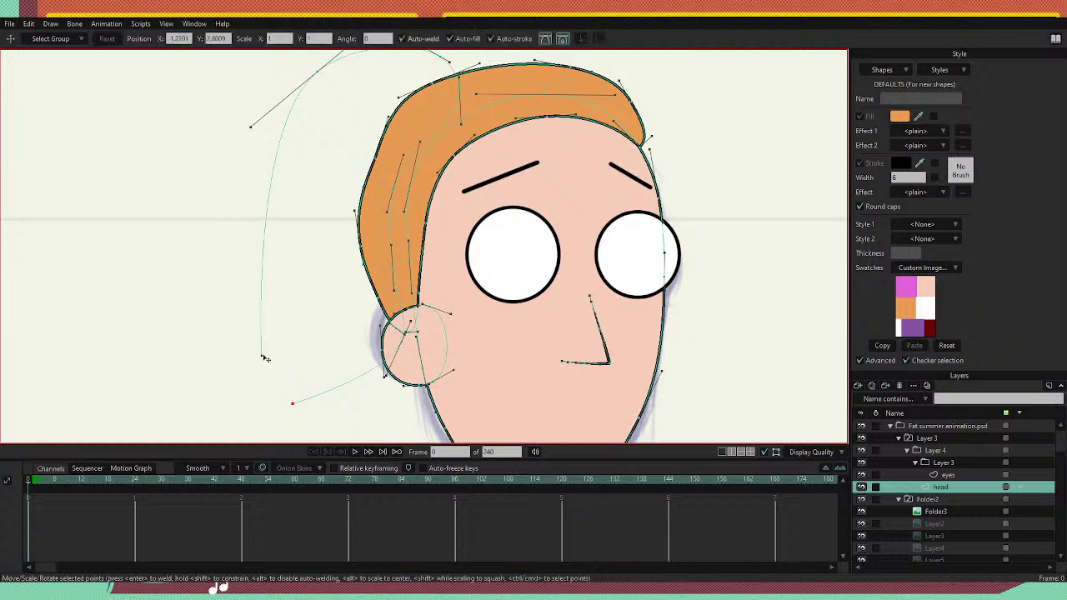
{"action": "left_click_drag", "start_coordinate": [263, 359], "coordinate": [292, 403]}
{"action": "key", "text": "a"}
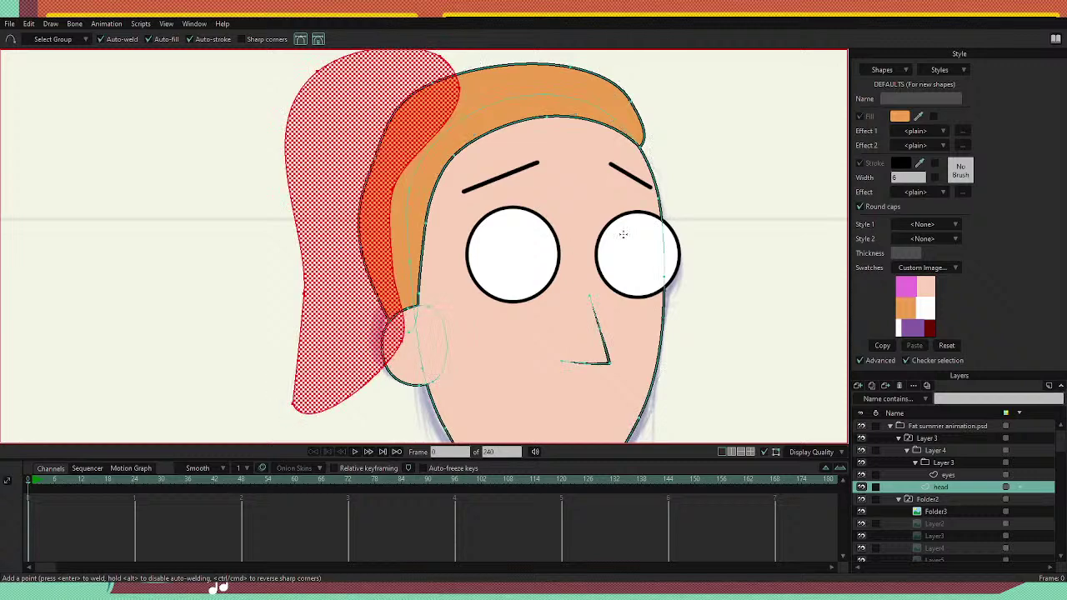
{"action": "key", "text": "t"}
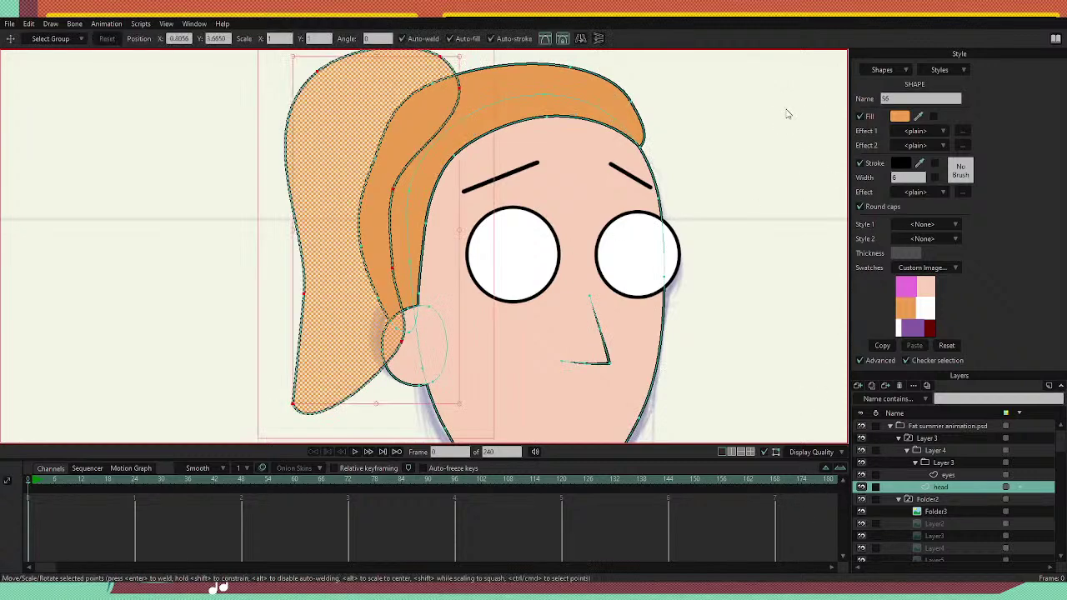
{"action": "left_click", "coordinate": [750, 272]}
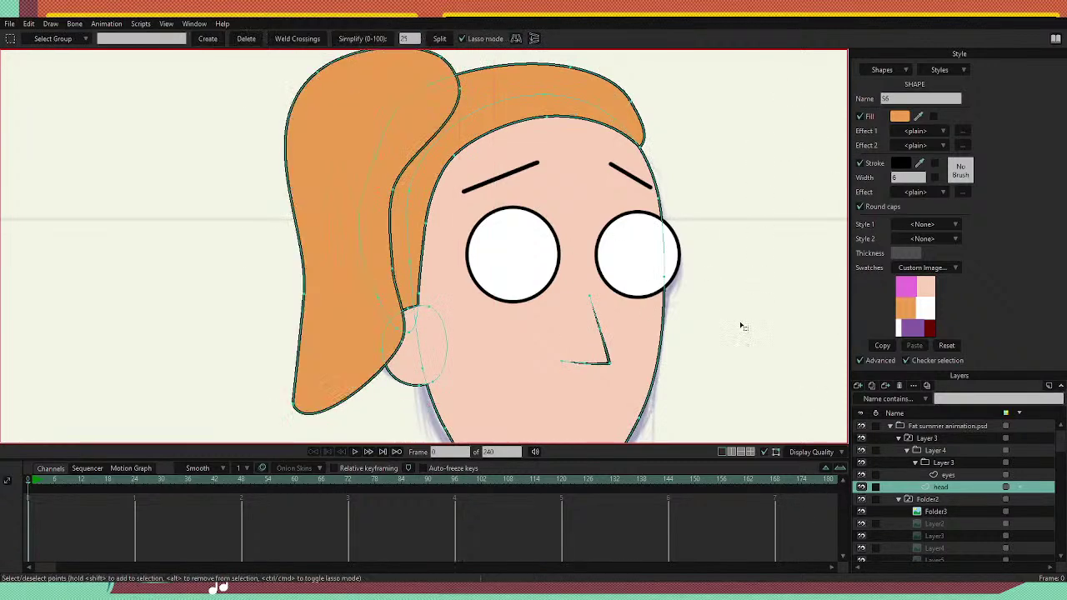
Sharpen the ponytail's lower tip into a corner and pull it outward, away from the head.
{"action": "left_click_drag", "start_coordinate": [308, 437], "coordinate": [298, 410]}
{"action": "left_click_drag", "start_coordinate": [297, 357], "coordinate": [317, 359]}
{"action": "left_click_drag", "start_coordinate": [295, 404], "coordinate": [267, 415]}
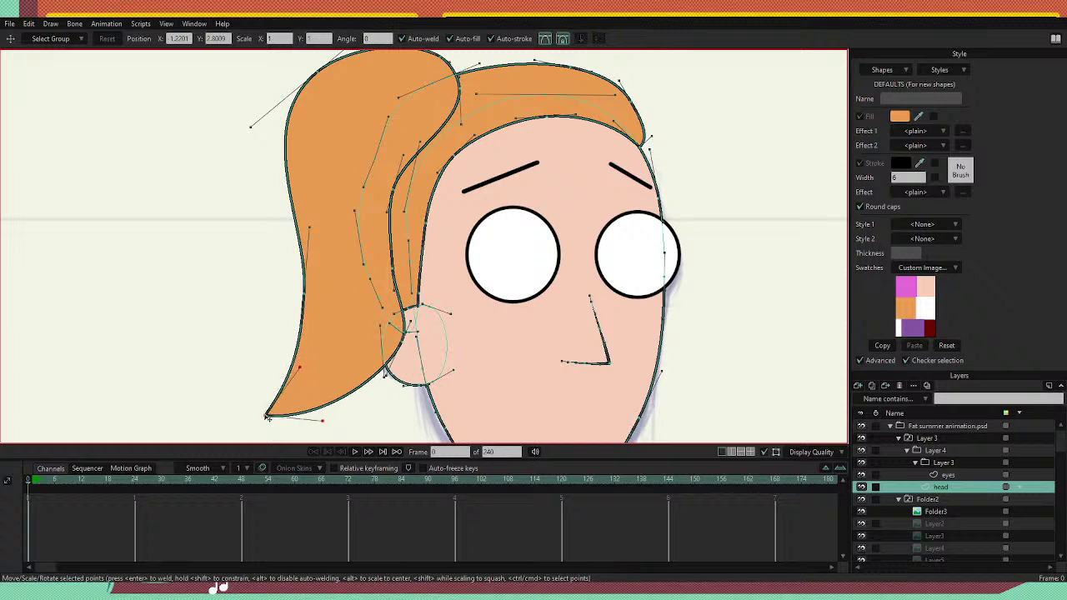
Reshape the ponytail's outer edge by adjusting its curve handles near the lower tip and along the upper back.
{"action": "left_click_drag", "start_coordinate": [305, 295], "coordinate": [327, 334]}
{"action": "left_click_drag", "start_coordinate": [342, 185], "coordinate": [337, 280]}
{"action": "left_click_drag", "start_coordinate": [310, 168], "coordinate": [348, 160]}
{"action": "left_click_drag", "start_coordinate": [533, 317], "coordinate": [533, 189]}
{"action": "left_click_drag", "start_coordinate": [534, 231], "coordinate": [520, 261]}
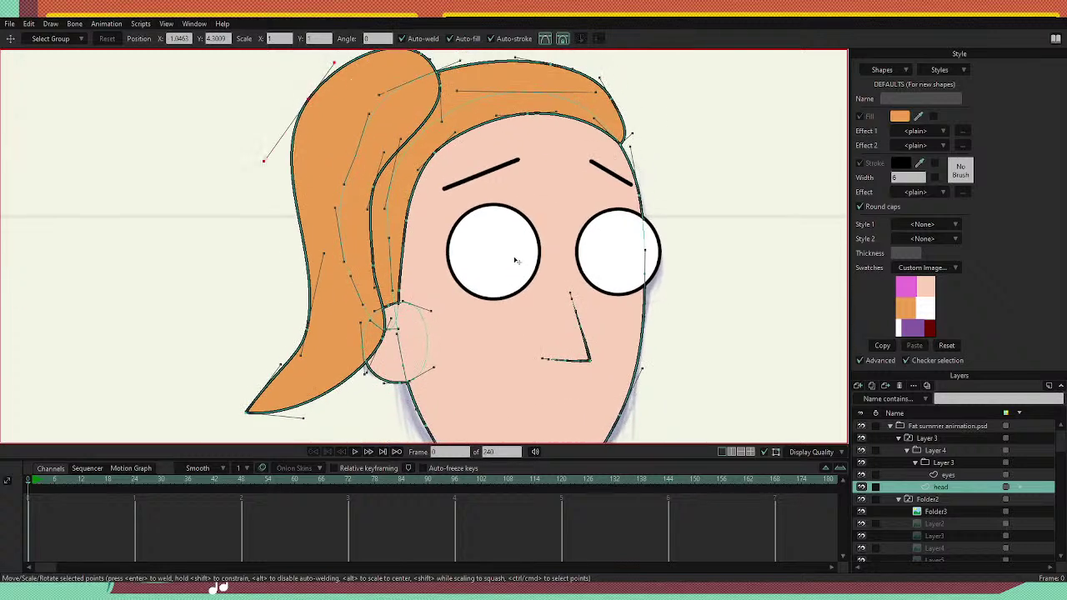
Lower the ponytail's top curve point so its crest meets the back of the hair at a shallower height.
{"action": "key", "text": "q"}
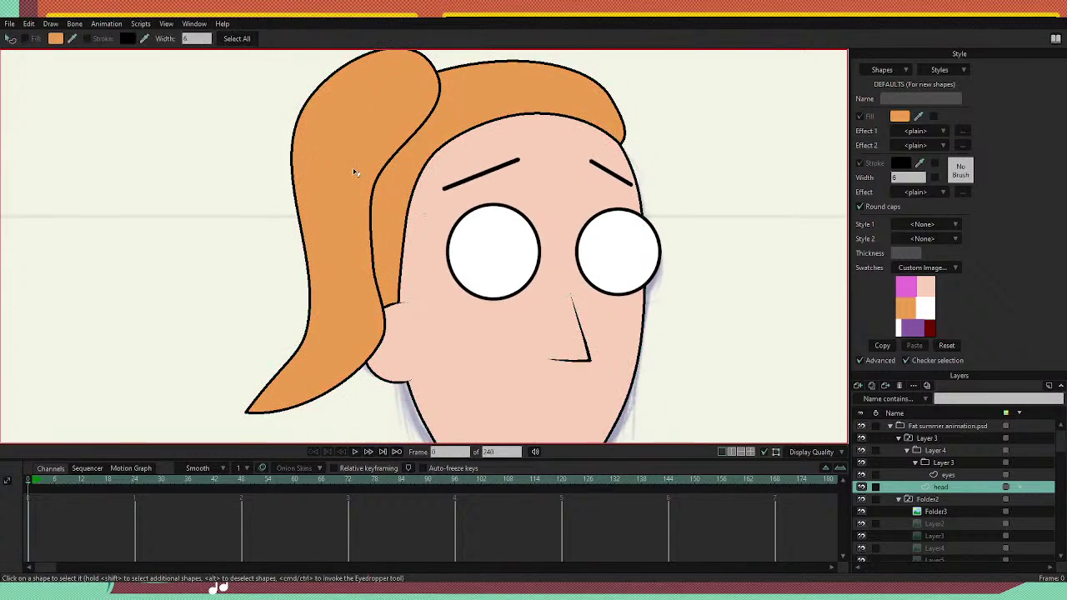
{"action": "left_click", "coordinate": [357, 173]}
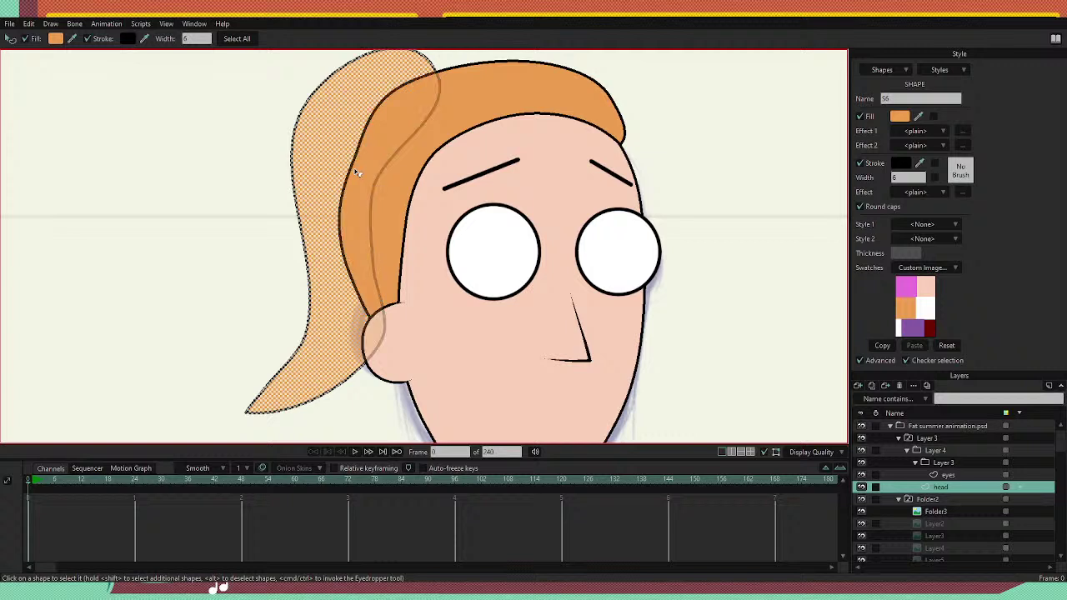
{"action": "key", "text": "t"}
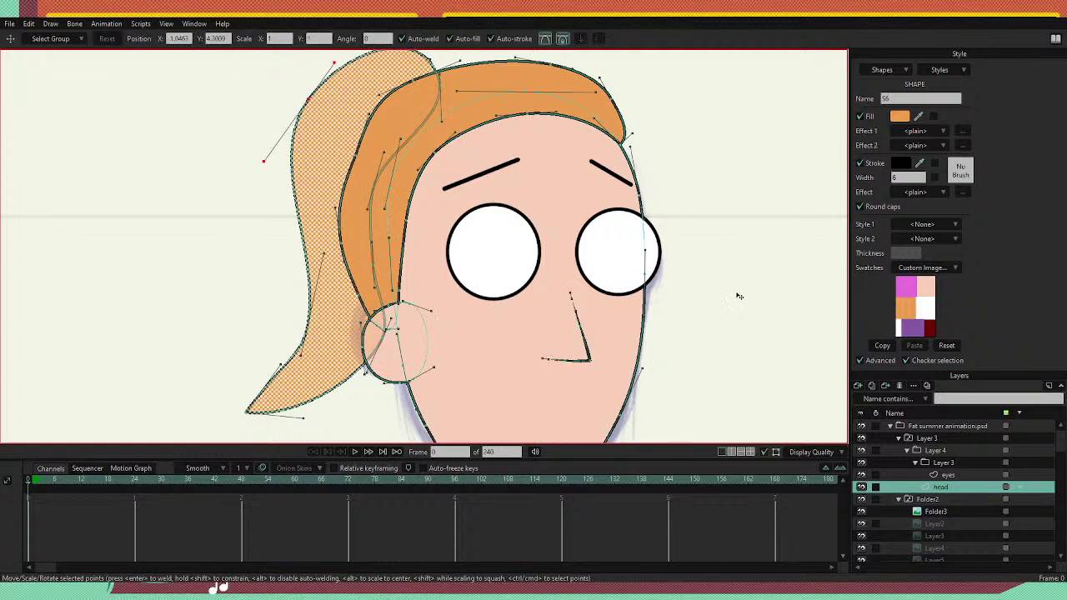
{"action": "left_click_drag", "start_coordinate": [673, 166], "coordinate": [706, 254]}
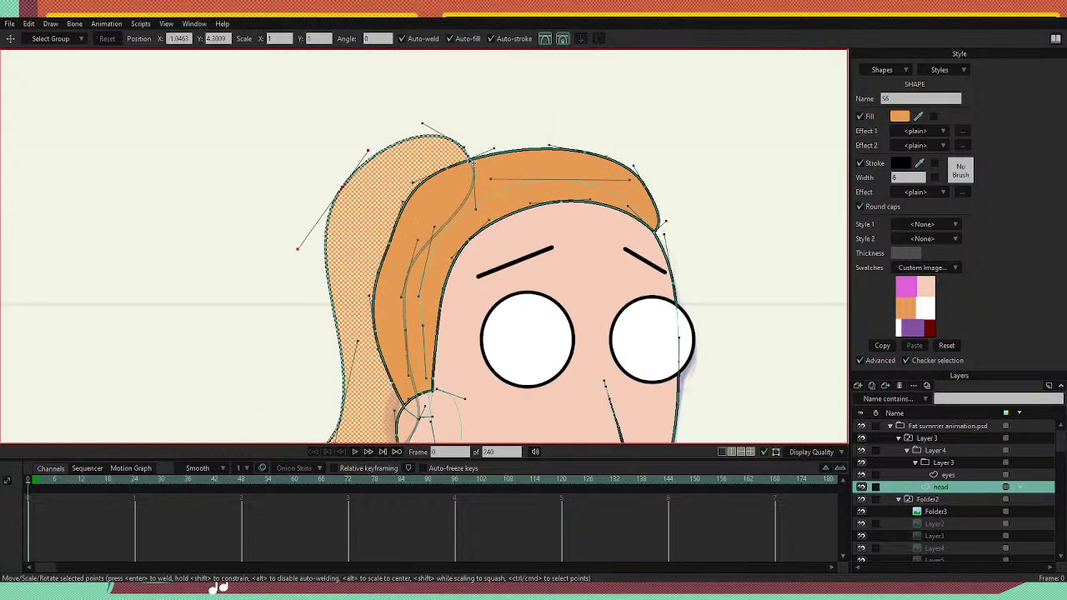
{"action": "left_click_drag", "start_coordinate": [457, 147], "coordinate": [457, 156]}
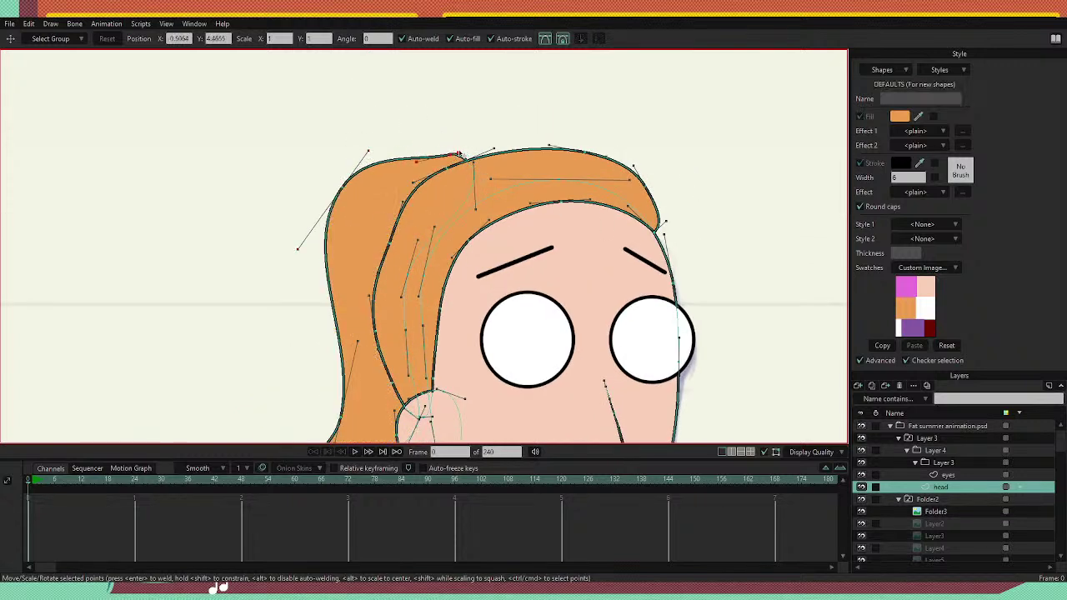
{"action": "mouse_move", "coordinate": [456, 157]}
{"action": "left_mouse_down"}
{"action": "mouse_move", "coordinate": [448, 161]}
{"action": "mouse_move", "coordinate": [471, 181]}
{"action": "mouse_move", "coordinate": [465, 197]}
{"action": "mouse_move", "coordinate": [457, 167]}
{"action": "left_mouse_up"}
Round the ponytail's upper back by moving its curve point and handles, and nudge the point where it joins the hair.
{"action": "left_click_drag", "start_coordinate": [367, 152], "coordinate": [344, 173]}
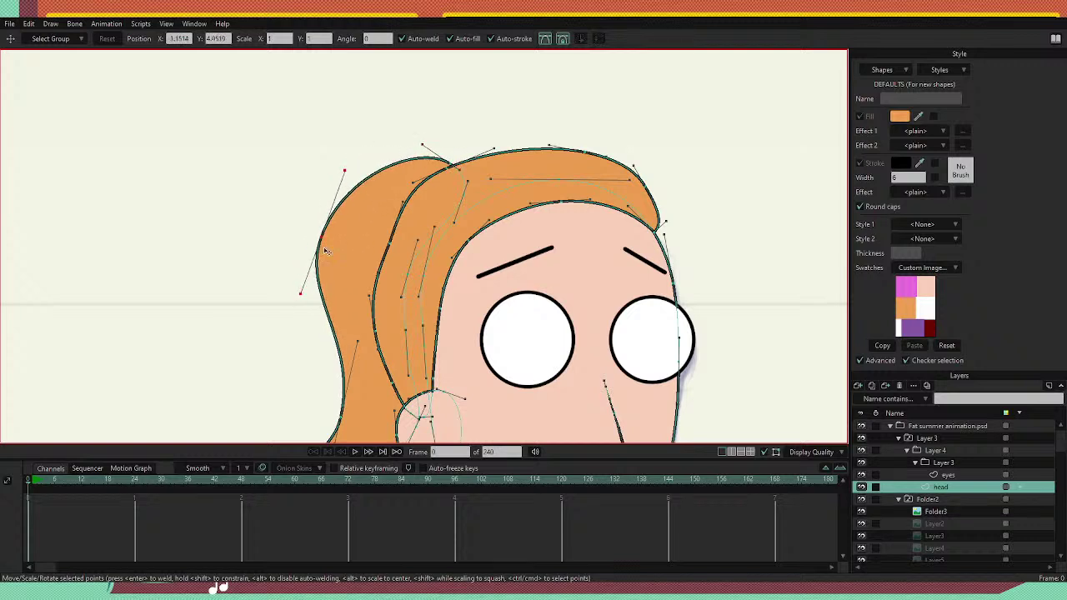
{"action": "left_click_drag", "start_coordinate": [303, 295], "coordinate": [298, 307]}
{"action": "left_click_drag", "start_coordinate": [522, 386], "coordinate": [526, 275]}
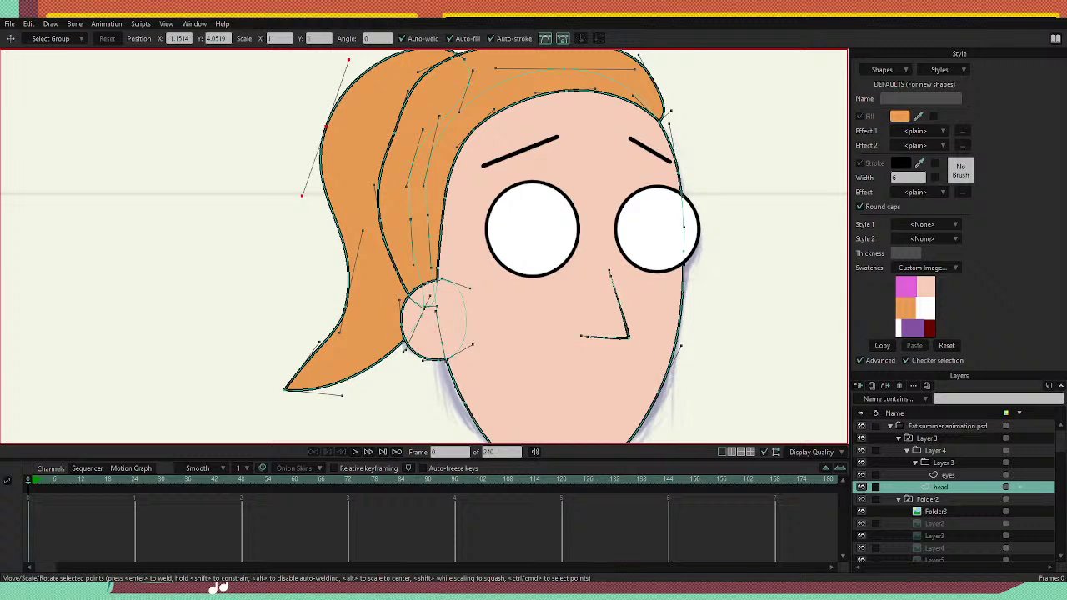
{"action": "left_click_drag", "start_coordinate": [301, 195], "coordinate": [311, 204]}
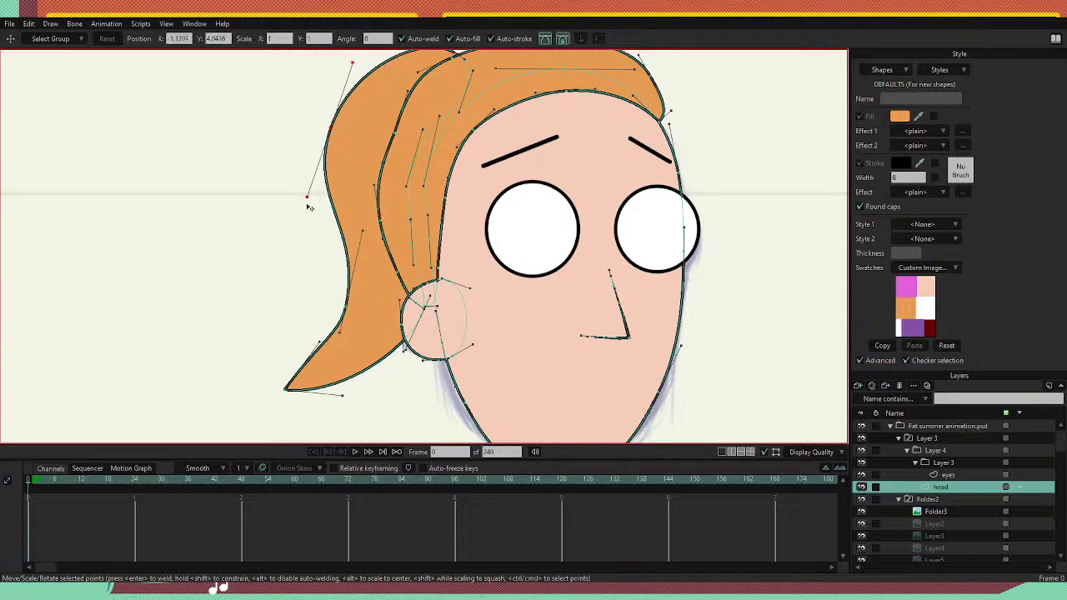
{"action": "left_click_drag", "start_coordinate": [532, 218], "coordinate": [539, 309]}
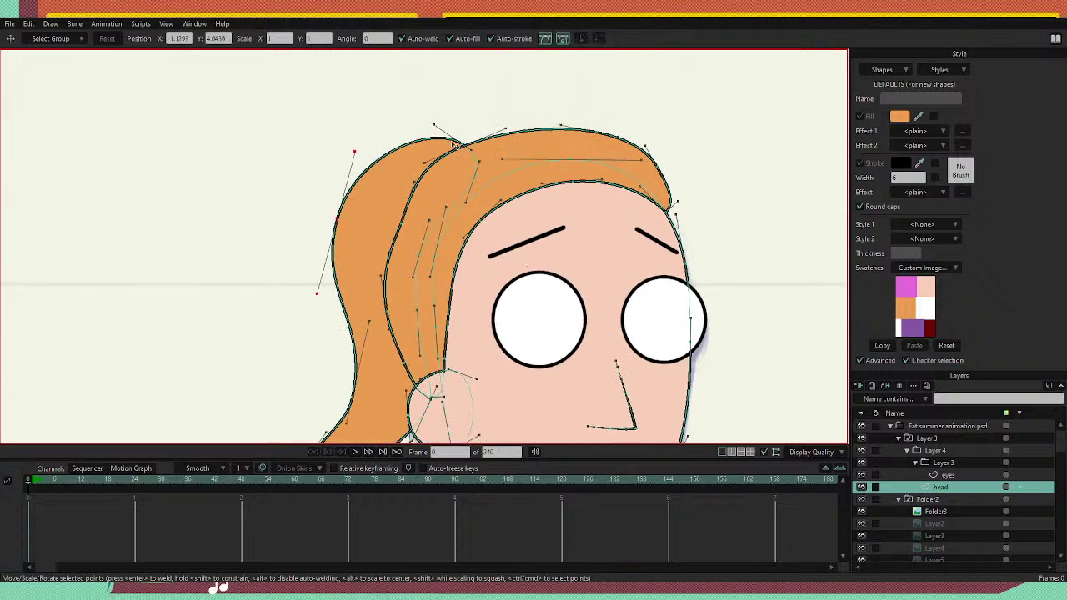
{"action": "left_click_drag", "start_coordinate": [464, 147], "coordinate": [460, 144]}
Smooth the ponytail's lower sweep by adjusting the curve handles at the tip and the nearby points beside the ear.
{"action": "left_click_drag", "start_coordinate": [446, 341], "coordinate": [459, 206]}
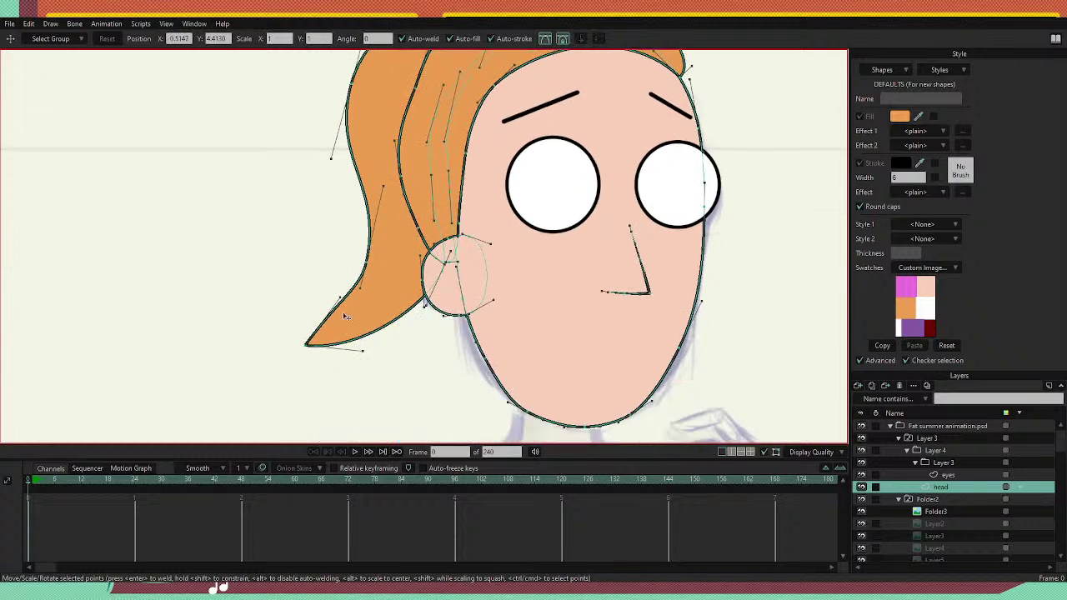
{"action": "left_click_drag", "start_coordinate": [341, 298], "coordinate": [347, 310]}
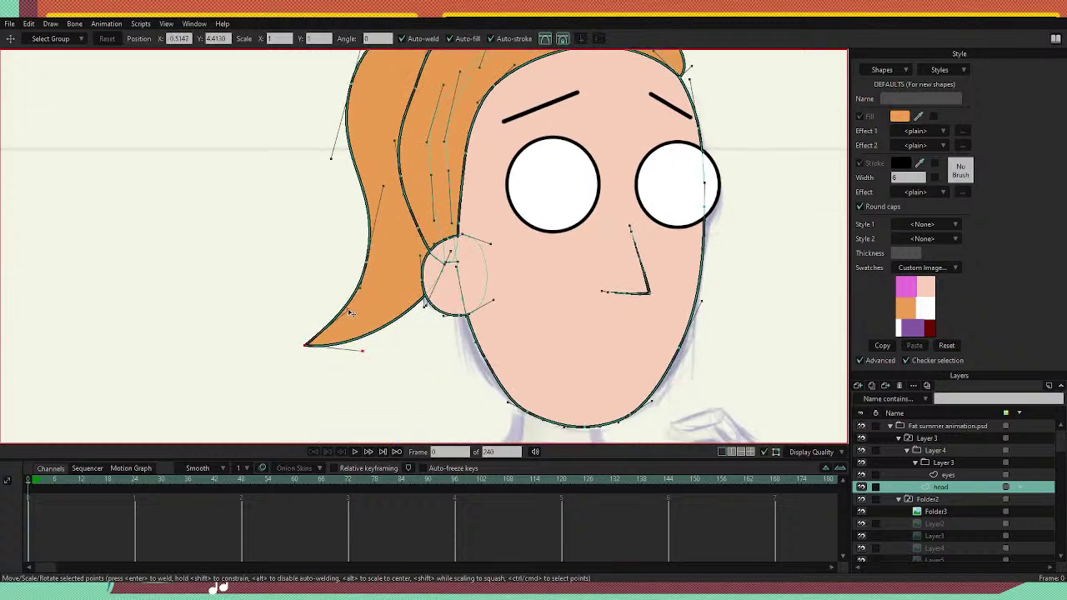
{"action": "left_click_drag", "start_coordinate": [363, 351], "coordinate": [369, 351]}
{"action": "left_click_drag", "start_coordinate": [440, 272], "coordinate": [443, 276]}
{"action": "left_click_drag", "start_coordinate": [415, 238], "coordinate": [410, 271]}
{"action": "left_click_drag", "start_coordinate": [379, 221], "coordinate": [375, 210]}
Nudge the curve point on the ponytail's upper back slightly outward and fine-tune its handle.
{"action": "left_click_drag", "start_coordinate": [368, 156], "coordinate": [349, 244]}
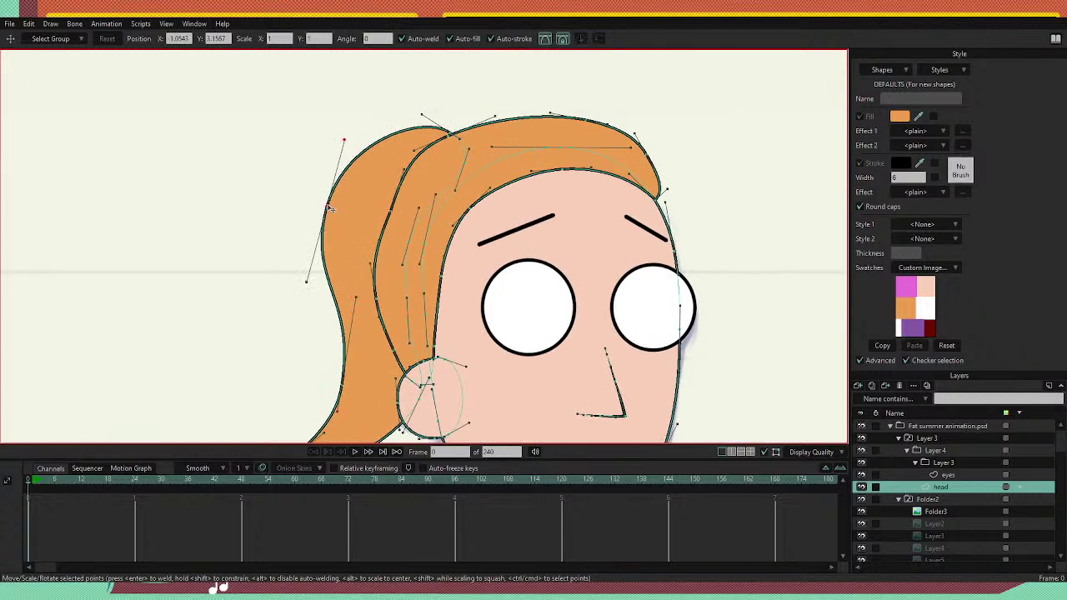
{"action": "left_click_drag", "start_coordinate": [327, 207], "coordinate": [325, 211]}
{"action": "left_click_drag", "start_coordinate": [341, 145], "coordinate": [345, 141]}
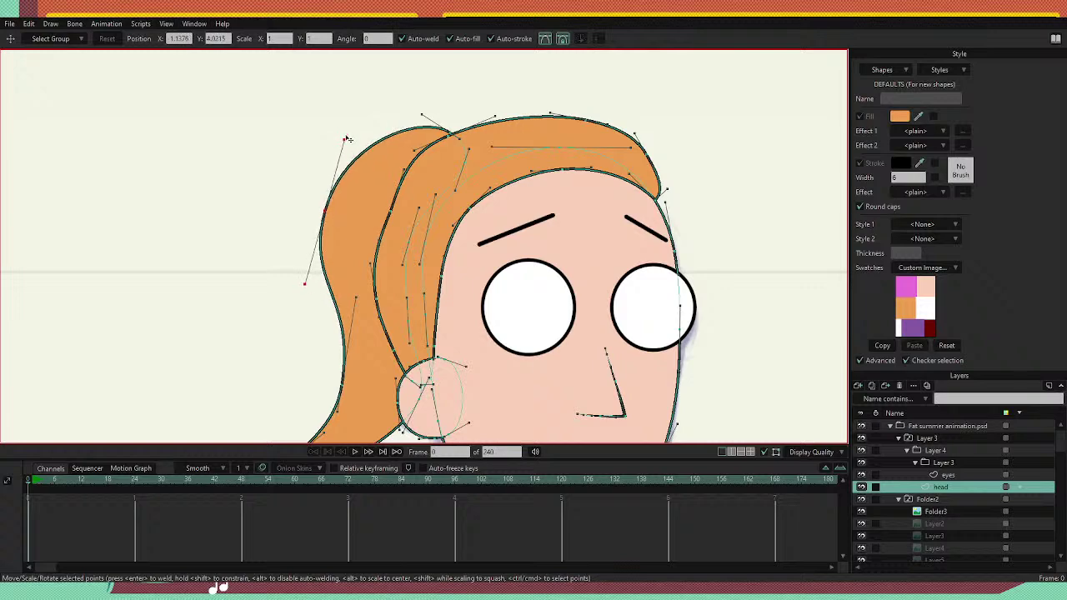
{"action": "scroll", "coordinate": [510, 165], "scroll_direction": "down", "scroll_amount": 4}
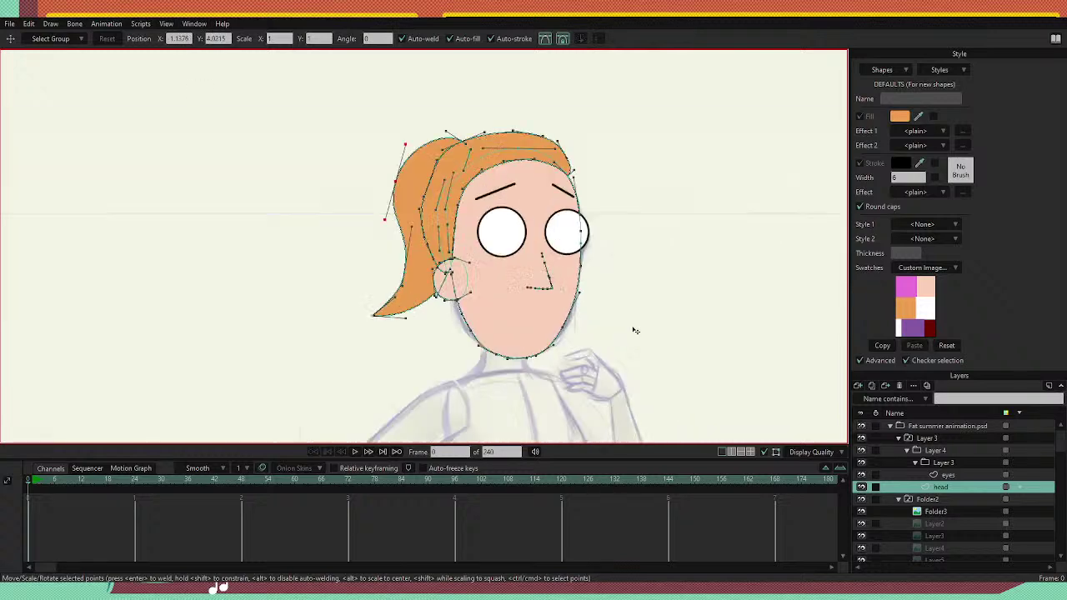
{"action": "scroll", "coordinate": [518, 275], "scroll_direction": "down", "scroll_amount": 2}
{"action": "scroll", "coordinate": [456, 193], "scroll_direction": "up", "scroll_amount": 6}
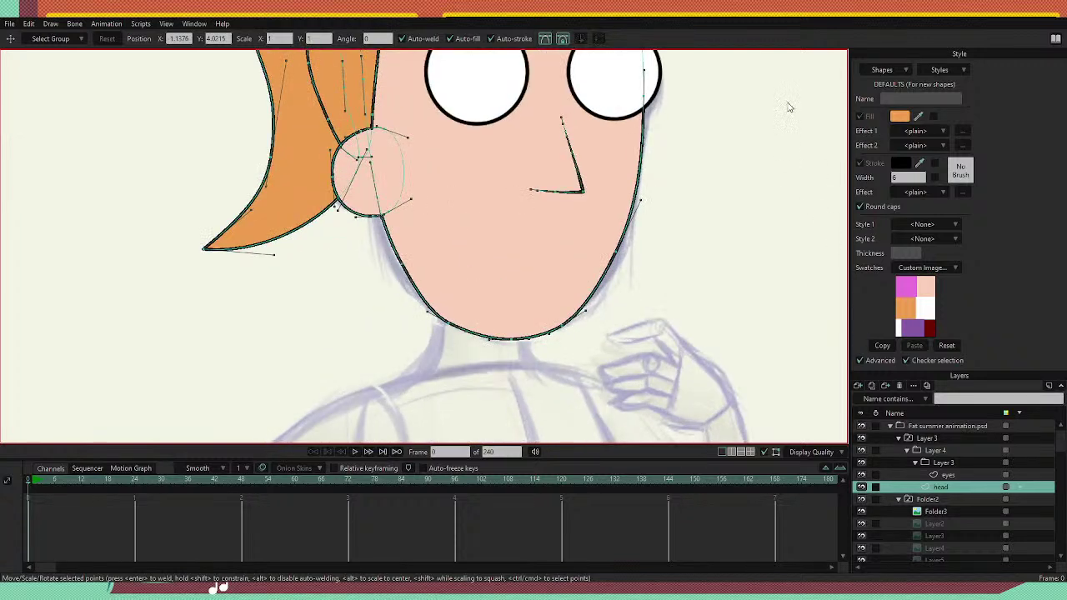
{"action": "key", "text": "g"}
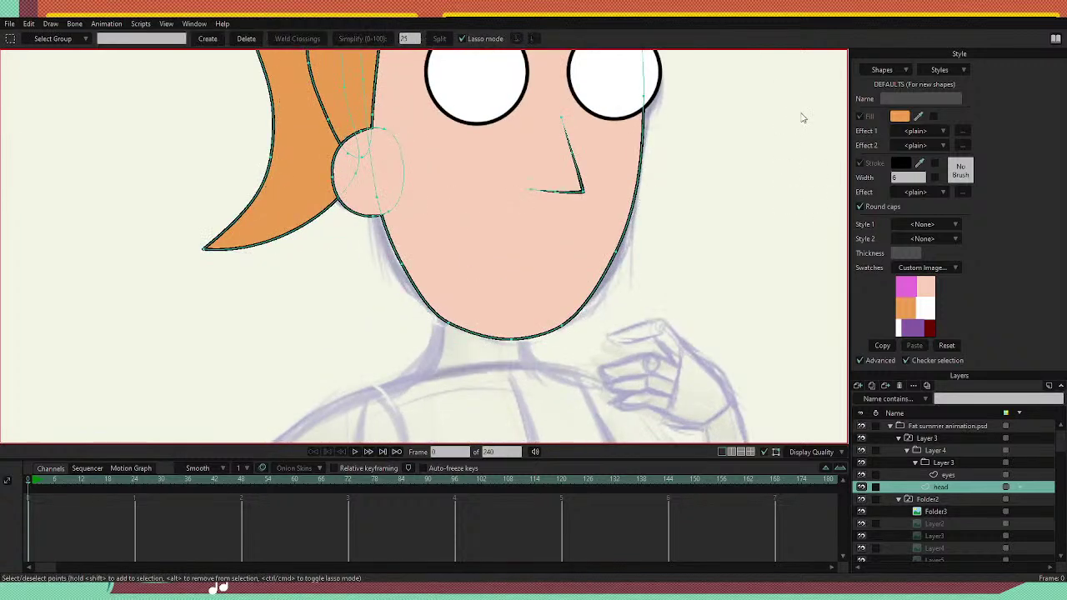
{"action": "key", "text": "q"}
{"action": "left_click", "coordinate": [373, 171]}
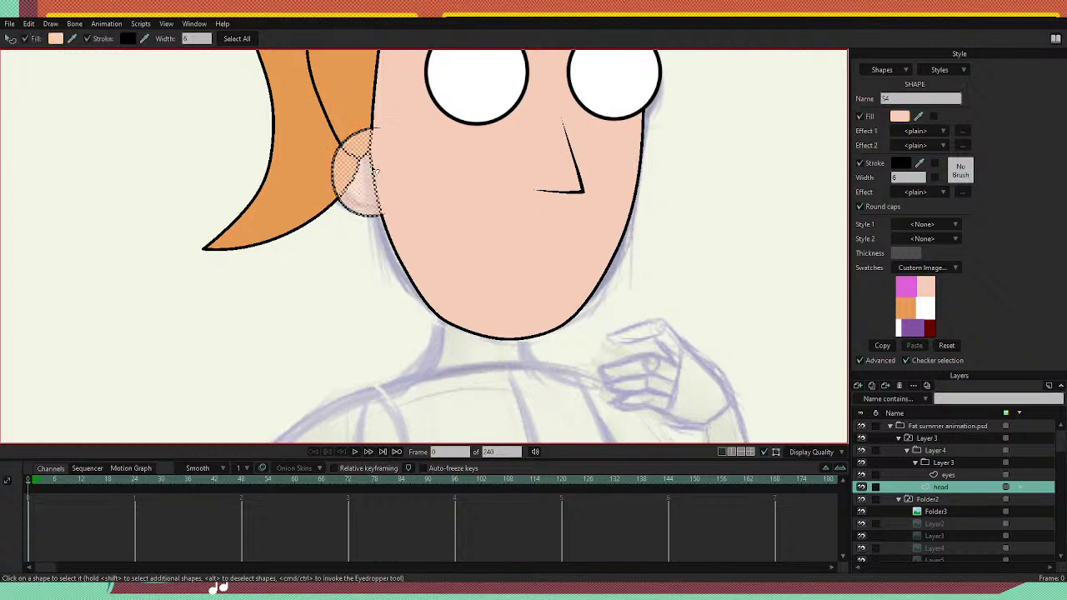
{"action": "key", "text": "ctrl+v"}
{"action": "key", "text": "m"}
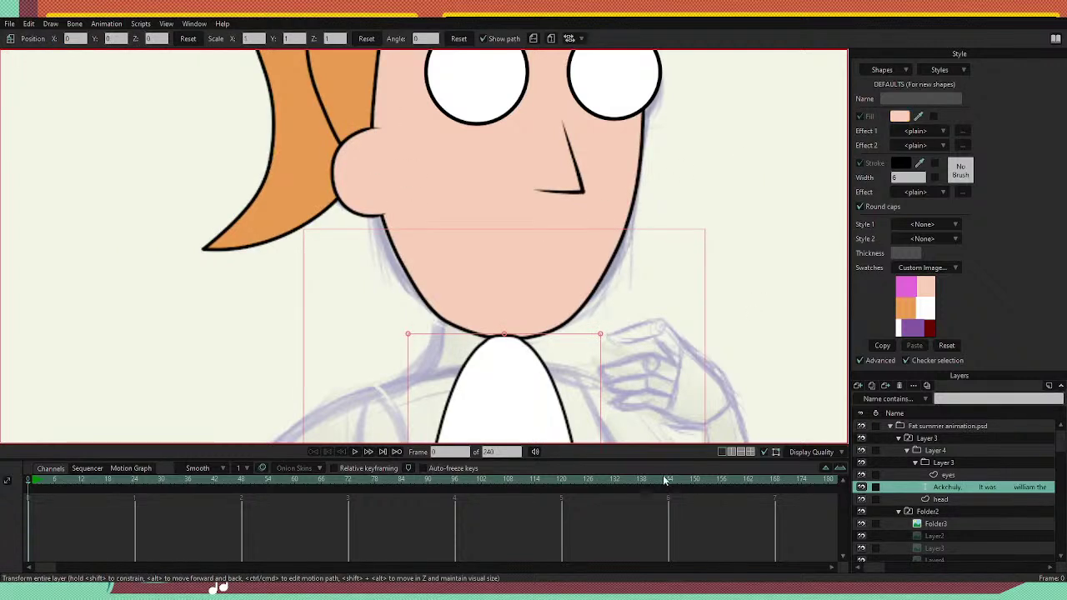
{"action": "key", "text": "ctrl+z"}
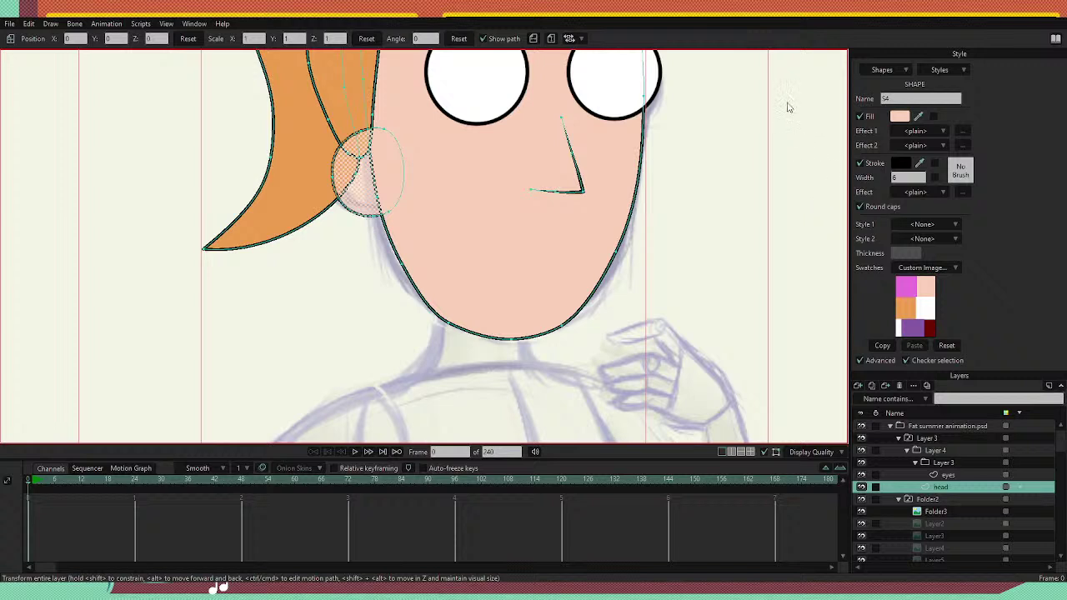
{"action": "key", "text": "g"}
{"action": "key", "text": "q"}
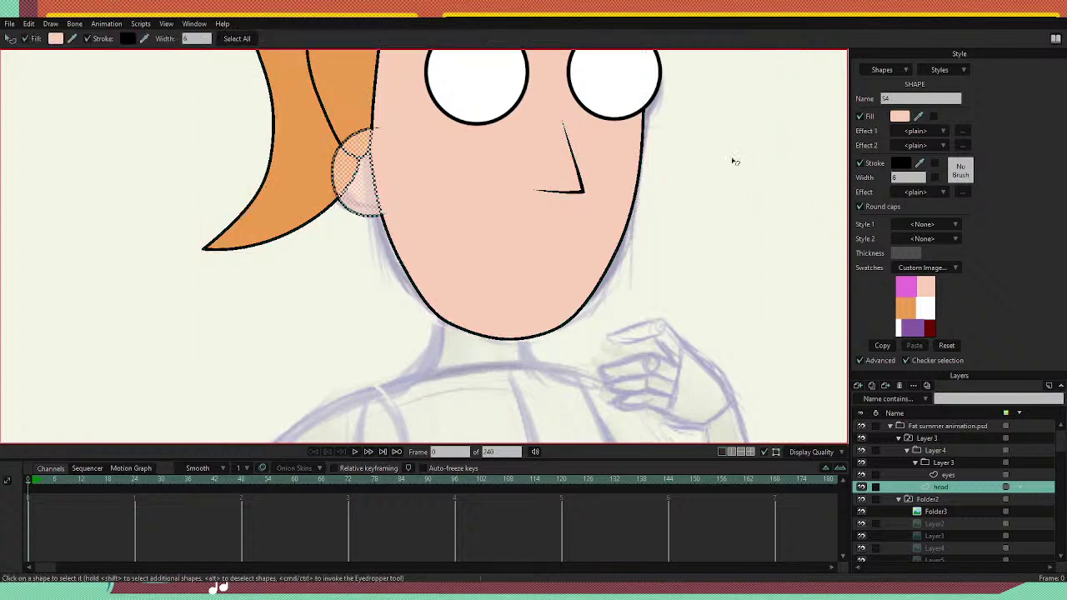
{"action": "key", "text": "g"}
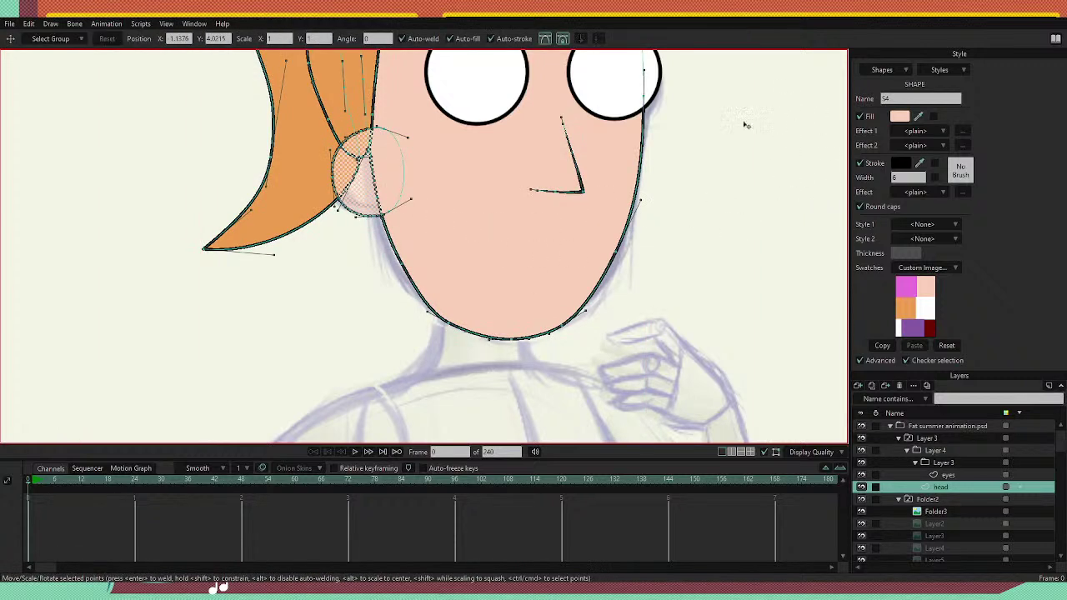
Select all points of the ear and move it slightly inward, toward the face.
{"action": "left_click", "coordinate": [360, 191]}
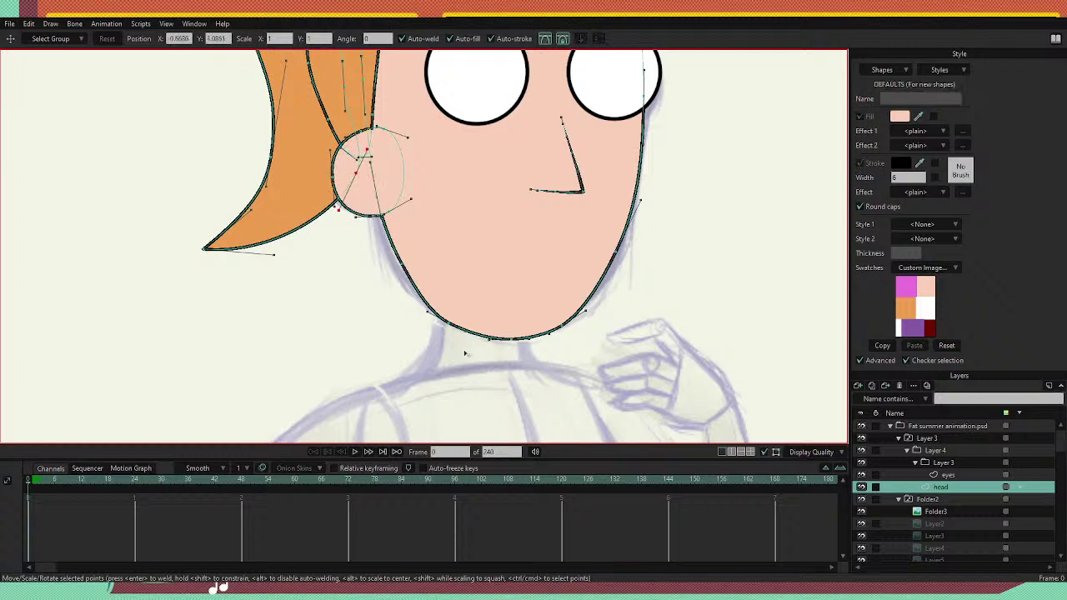
{"action": "left_click", "coordinate": [371, 190]}
{"action": "left_click_drag", "start_coordinate": [390, 130], "coordinate": [384, 181]}
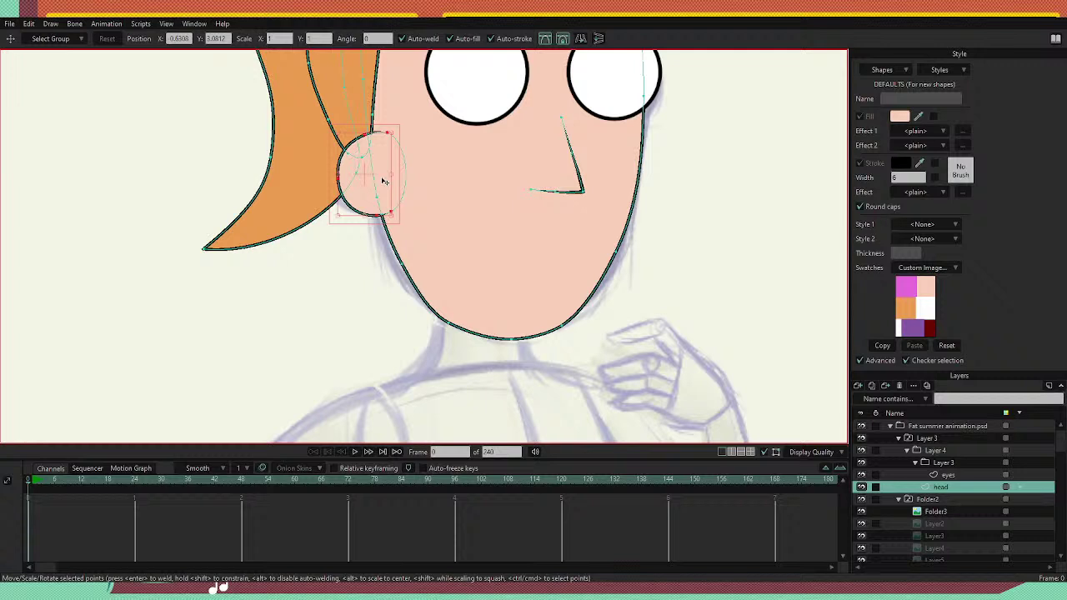
Select the whole nose, move it slightly up the face, and adjust the corner point at its tip.
{"action": "left_click_drag", "start_coordinate": [590, 211], "coordinate": [568, 170]}
{"action": "double_click", "coordinate": [584, 184]}
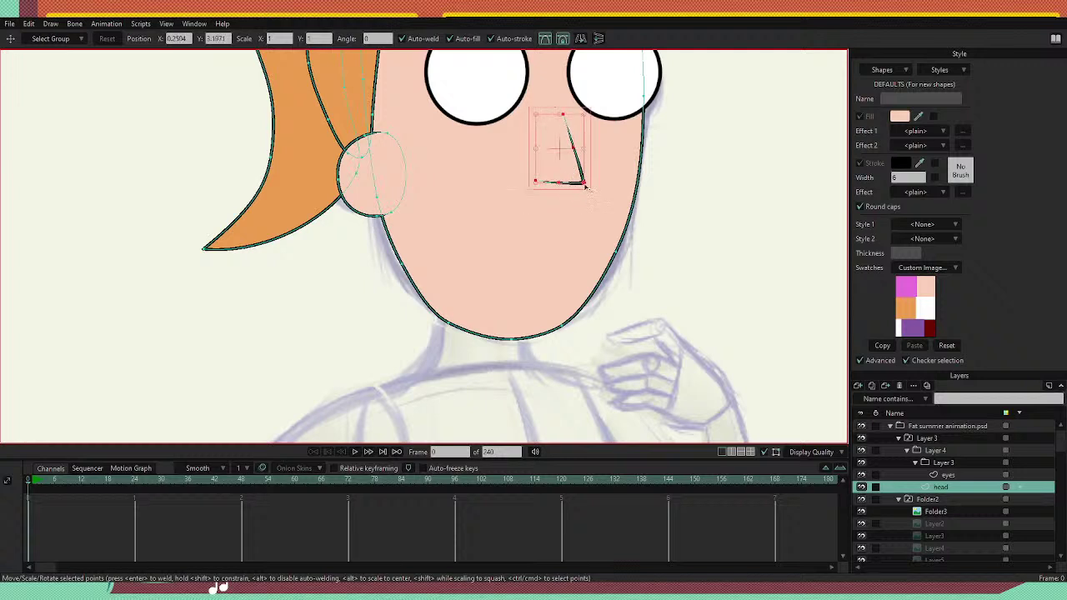
{"action": "left_click", "coordinate": [584, 183]}
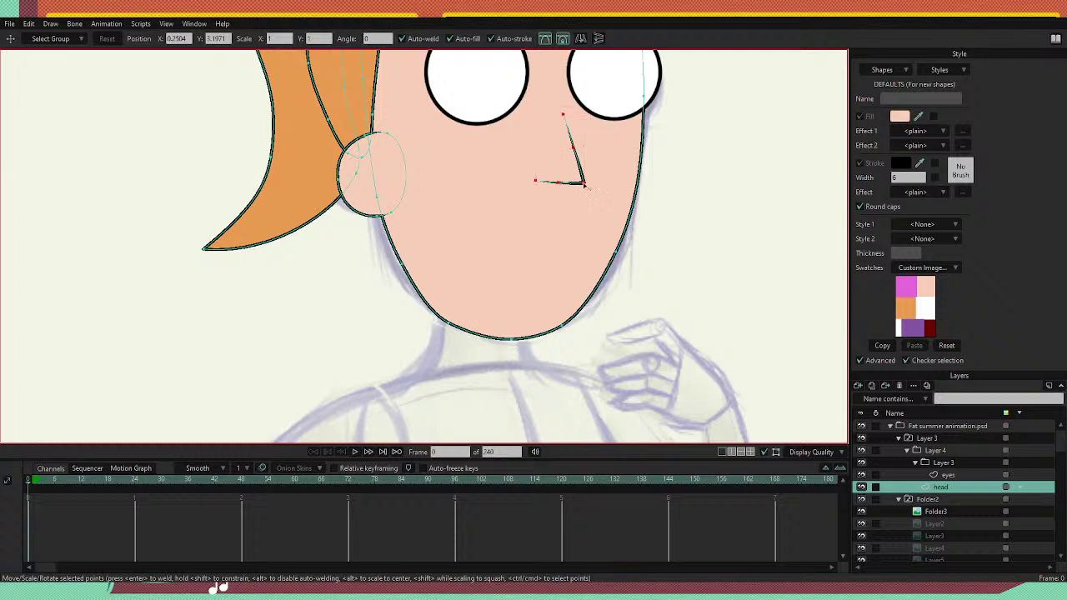
{"action": "scroll", "coordinate": [546, 256], "scroll_direction": "down", "scroll_amount": 5}
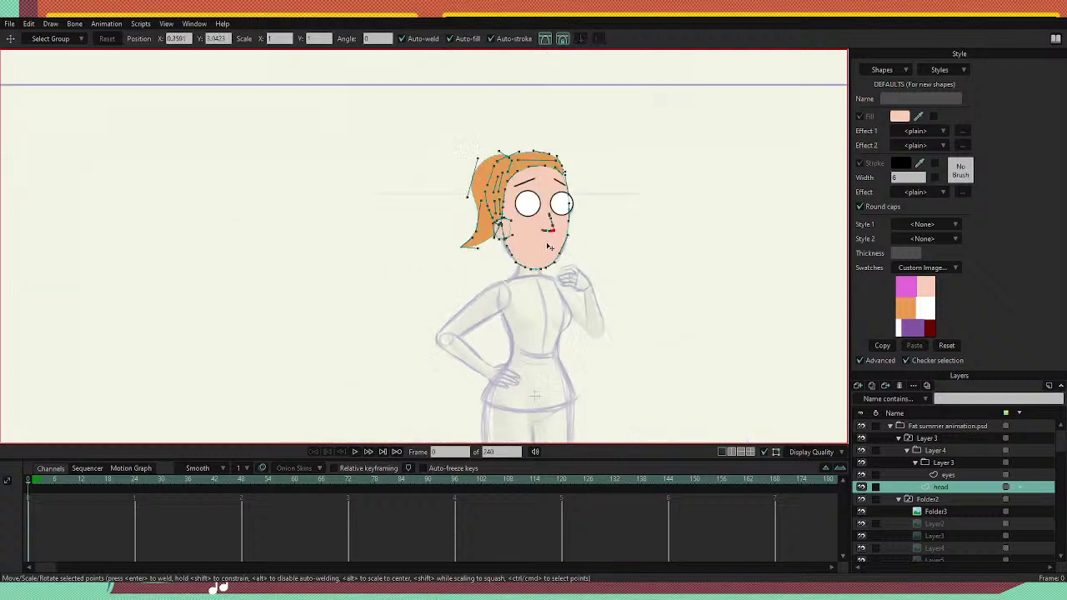
{"action": "scroll", "coordinate": [575, 184], "scroll_direction": "down", "scroll_amount": 2}
{"action": "scroll", "coordinate": [583, 151], "scroll_direction": "up", "scroll_amount": 4}
{"action": "scroll", "coordinate": [518, 235], "scroll_direction": "up", "scroll_amount": 1}
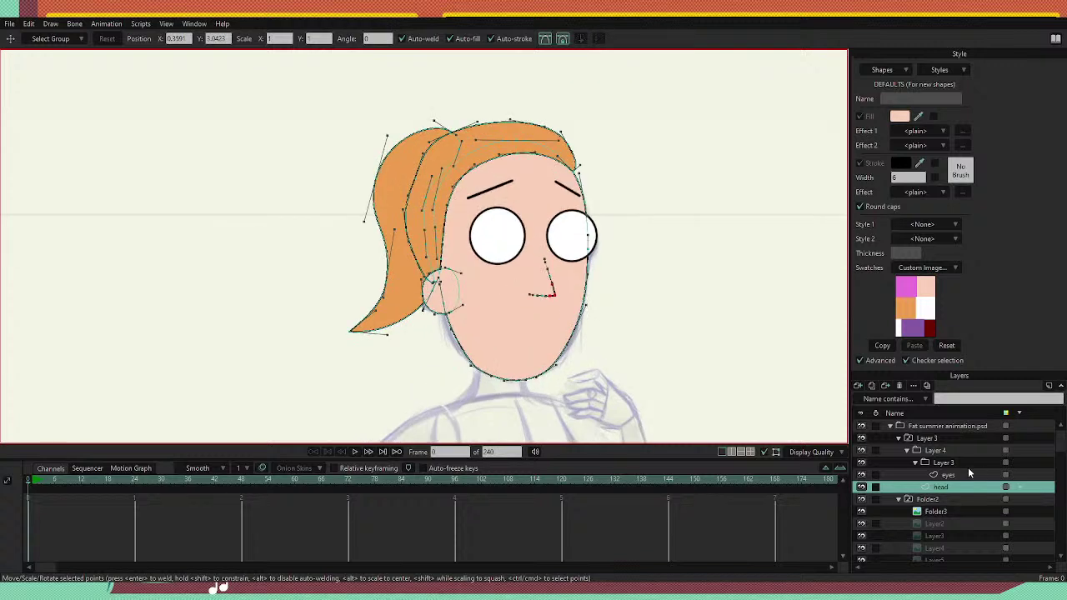
Duplicate the eyes layer and select both eye circles in the copy.
{"action": "left_click", "coordinate": [951, 475]}
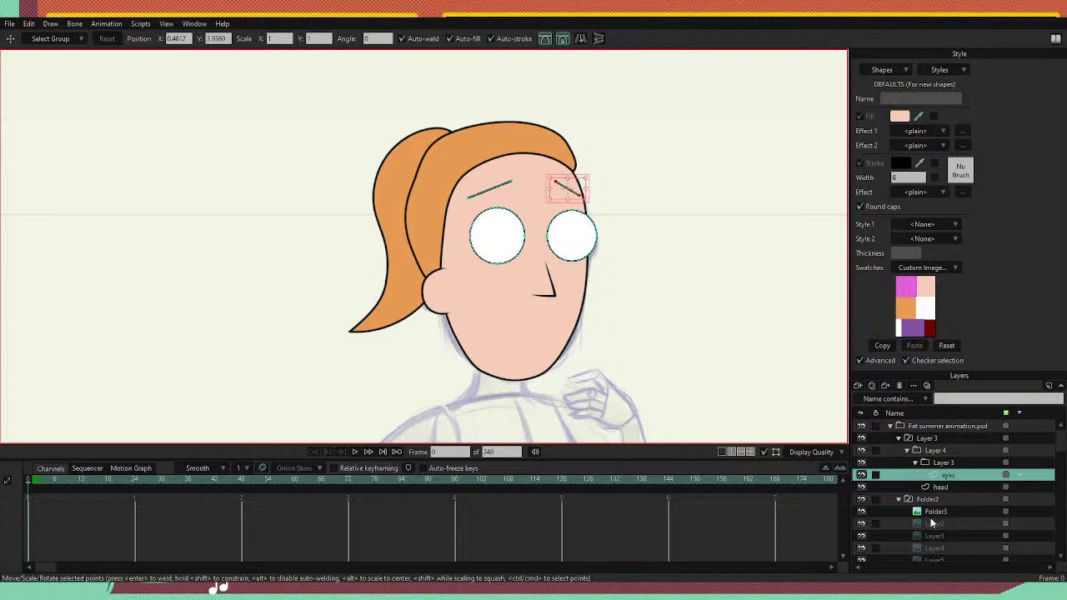
{"action": "left_click", "coordinate": [871, 384]}
{"action": "key", "text": "Return"}
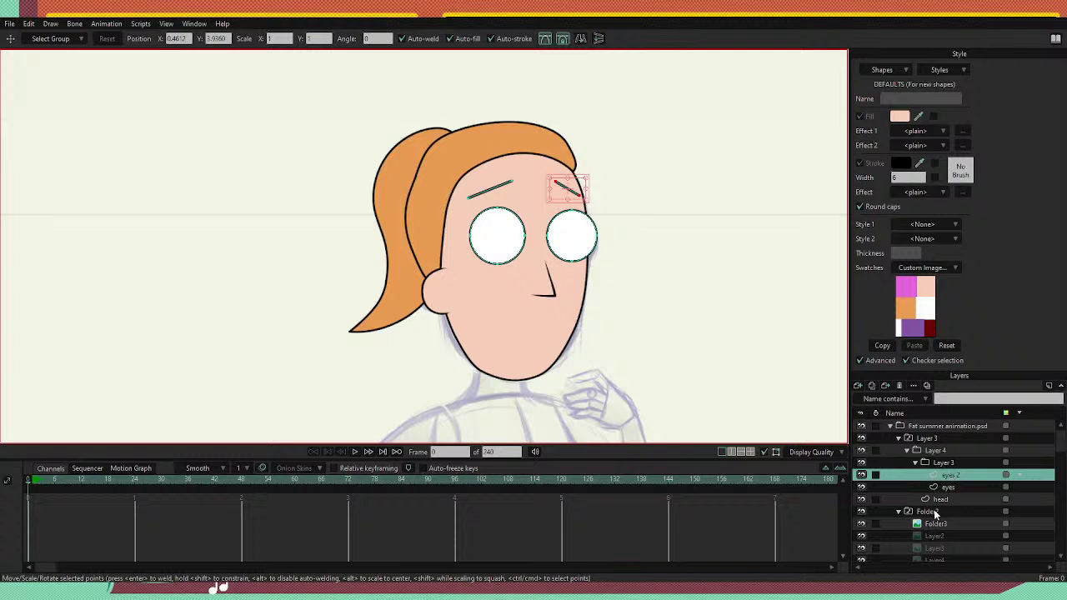
{"action": "left_click", "coordinate": [576, 230]}
{"action": "scroll", "coordinate": [562, 191], "scroll_direction": "up", "scroll_amount": 3}
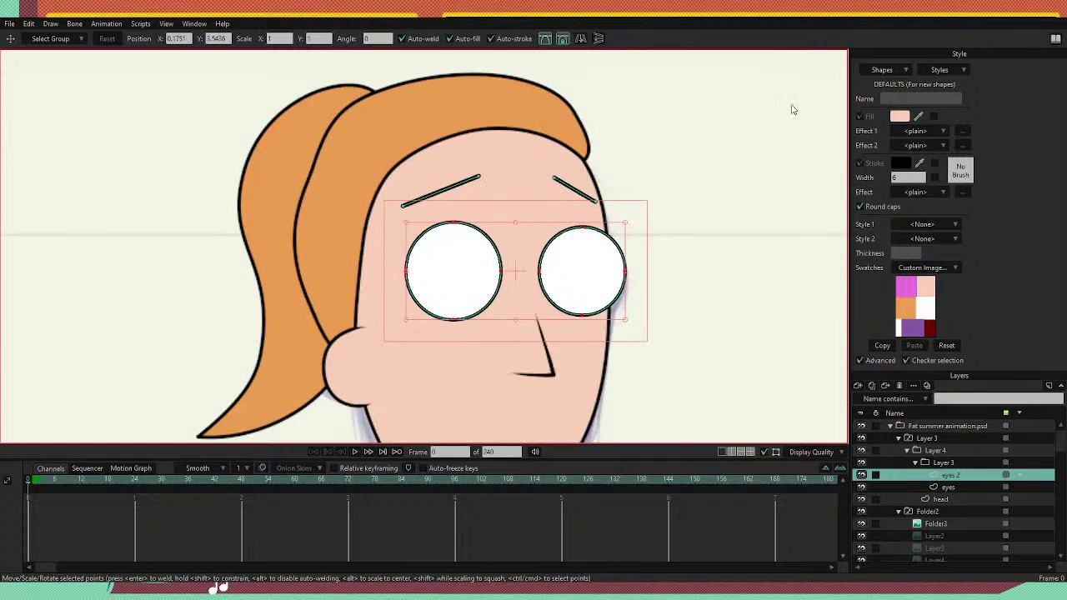
Toggle the visibility of the duplicated eyes layer and delete it.
{"action": "left_click", "coordinate": [862, 476]}
{"action": "left_click", "coordinate": [862, 477]}
{"action": "left_click", "coordinate": [900, 385]}
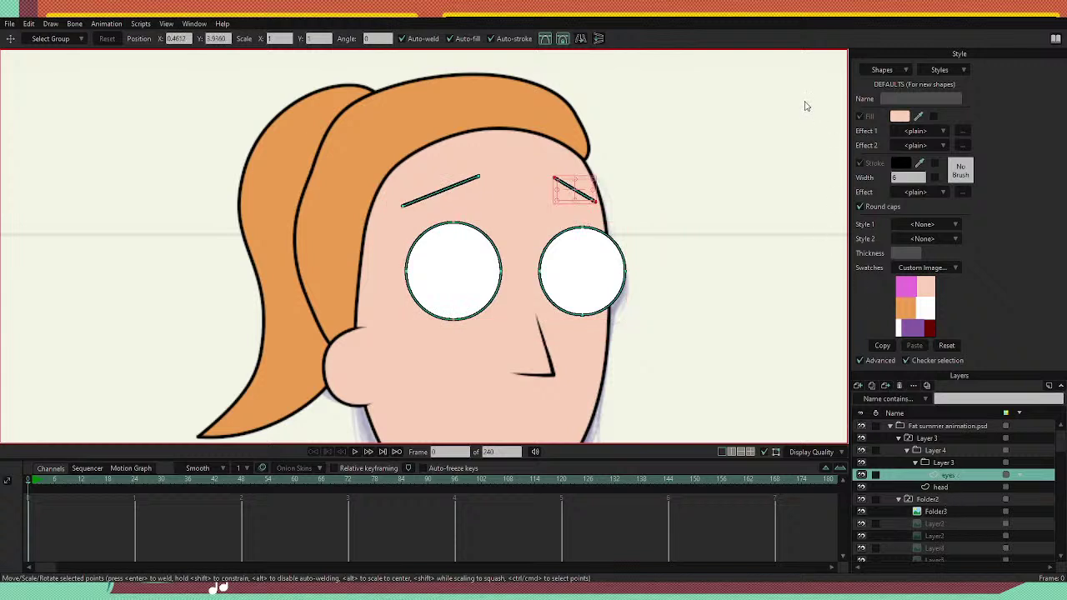
Draw an outlined rectangle over the upper half of the far eye and fill its area around the eye circle with peach.
{"action": "key", "text": "r"}
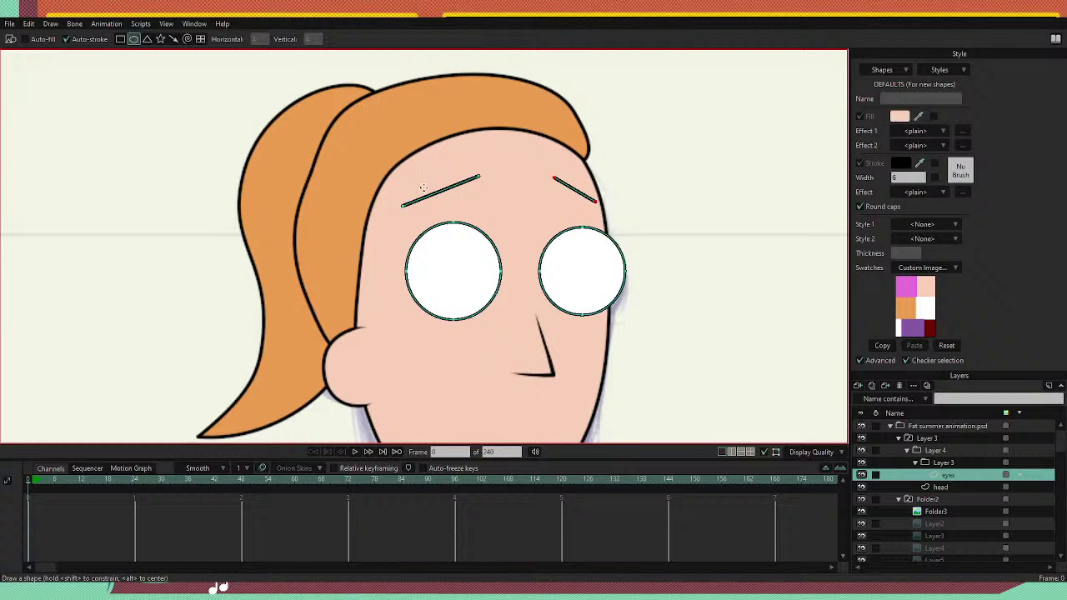
{"action": "left_click", "coordinate": [121, 40]}
{"action": "left_click_drag", "start_coordinate": [527, 212], "coordinate": [634, 271]}
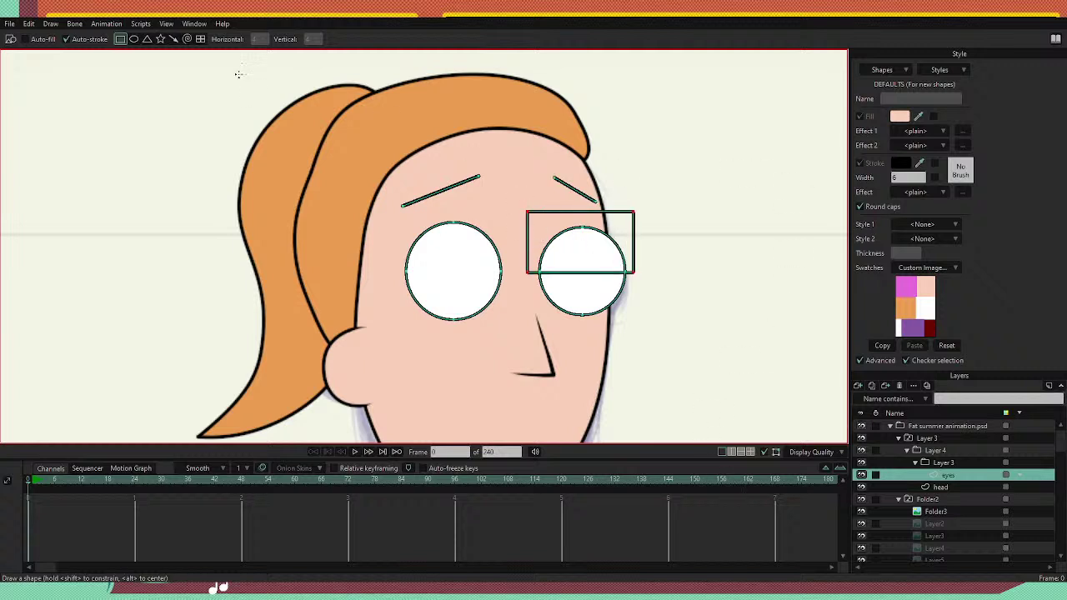
{"action": "left_click", "coordinate": [32, 41]}
{"action": "key", "text": "p"}
{"action": "left_click", "coordinate": [605, 232]}
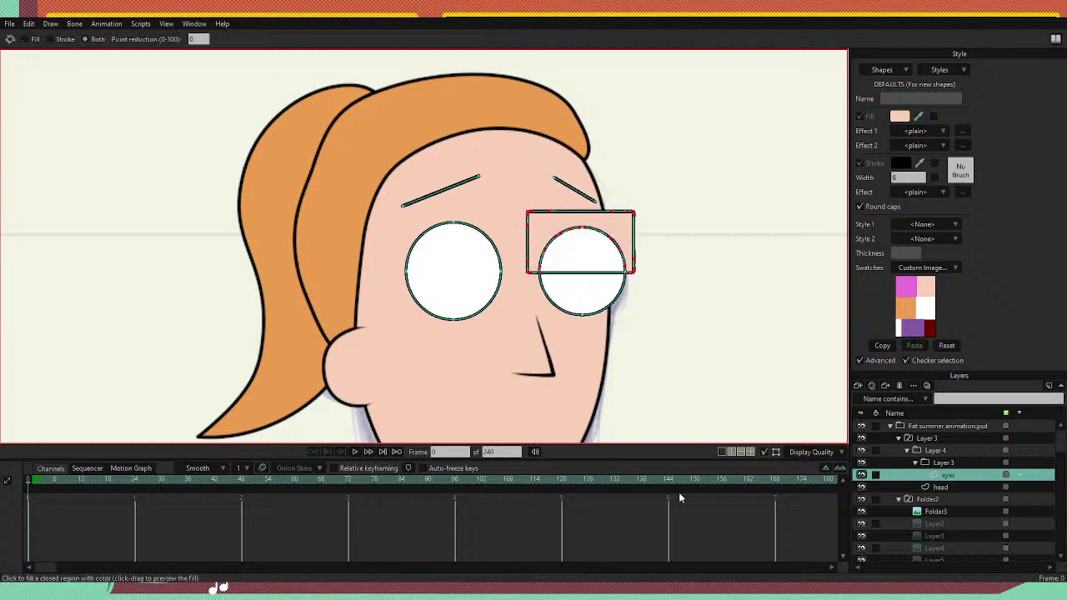
Delete the peach fill and the outlined rectangle over the far eye.
{"action": "key", "text": "q"}
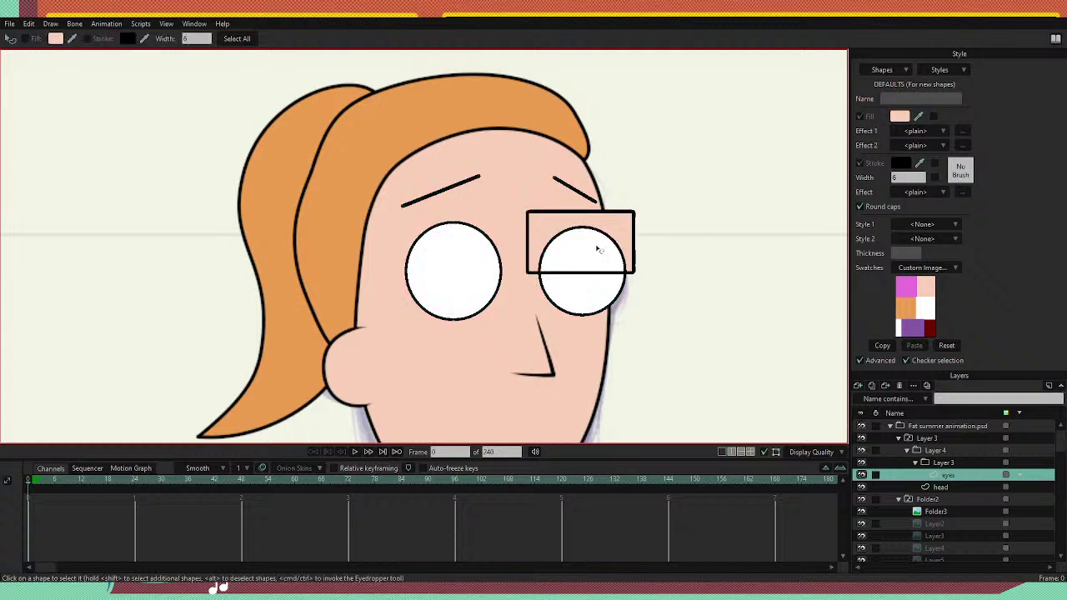
{"action": "left_click", "coordinate": [612, 227]}
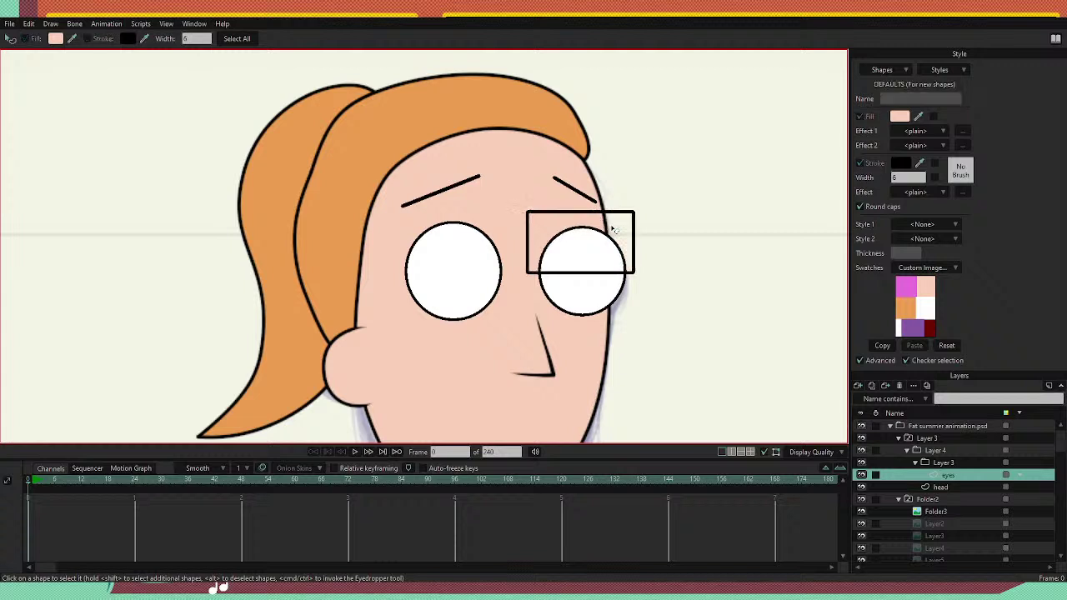
{"action": "key", "text": "Delete"}
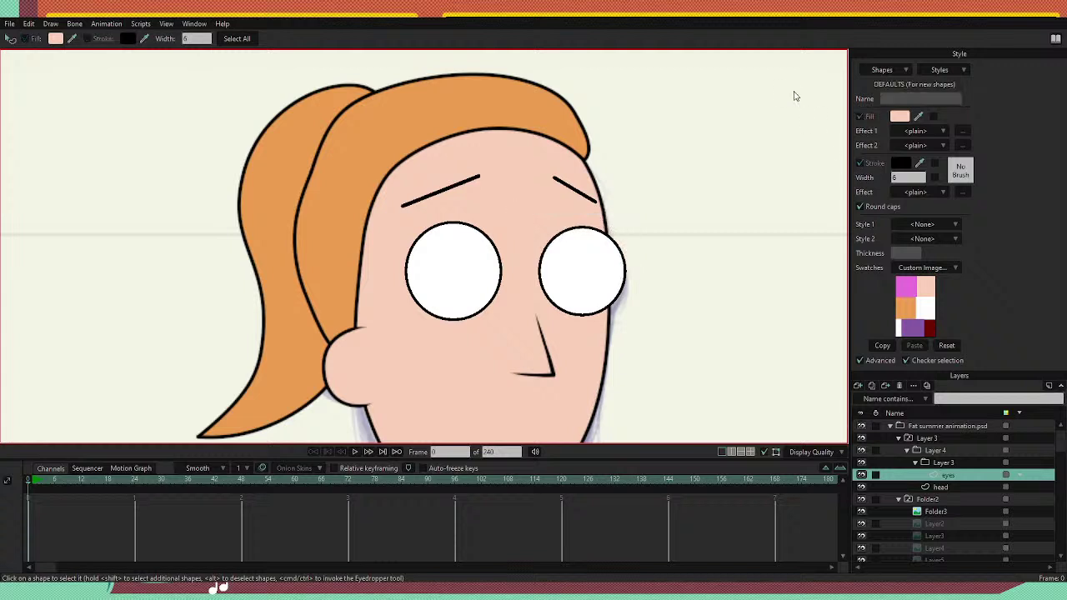
Draw an outlined peach rectangle beside the face and move it over the upper half of the far eye.
{"action": "key", "text": "g"}
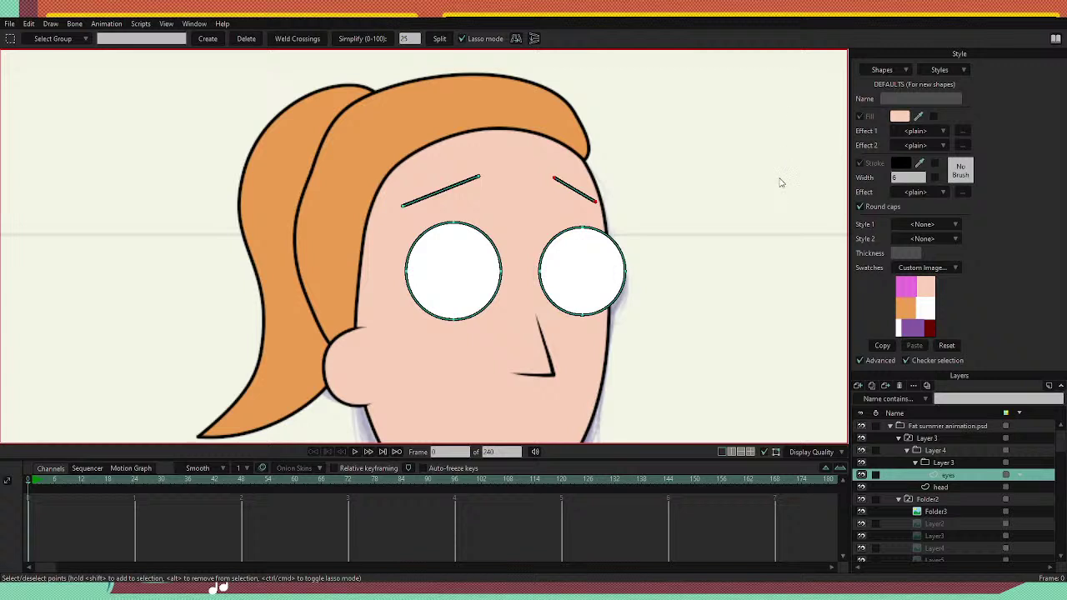
{"action": "key", "text": "t"}
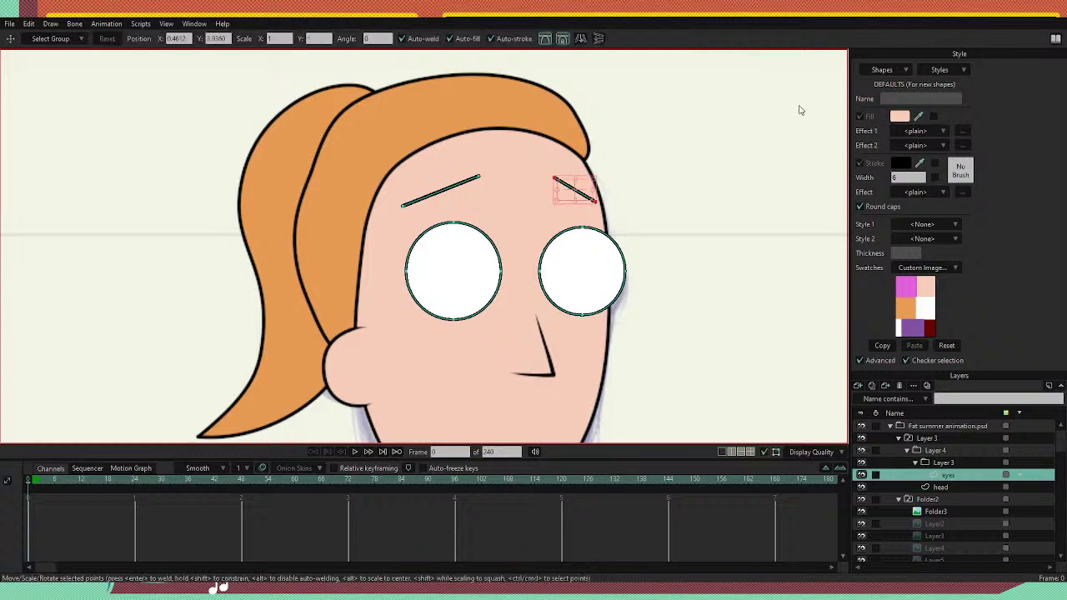
{"action": "key", "text": "f"}
{"action": "key", "text": "s"}
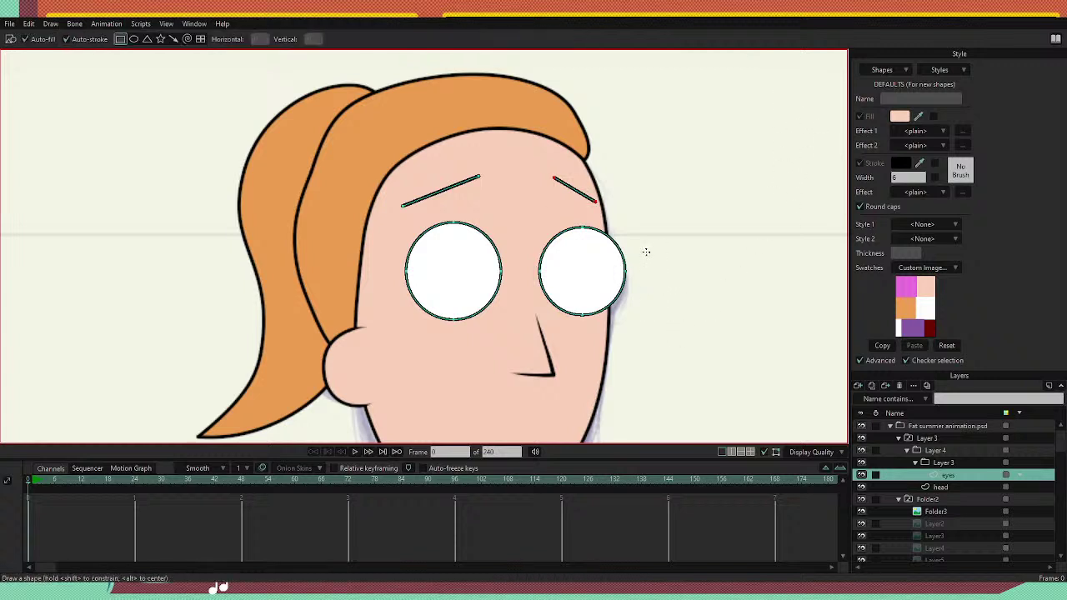
{"action": "left_click_drag", "start_coordinate": [646, 252], "coordinate": [754, 332]}
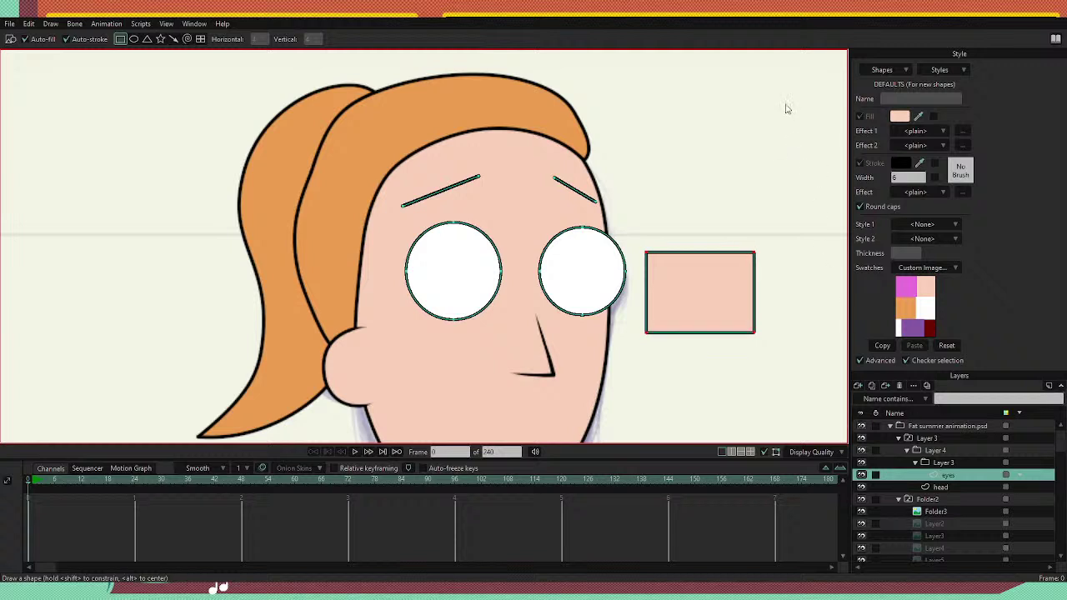
{"action": "key", "text": "t"}
{"action": "left_click_drag", "start_coordinate": [689, 291], "coordinate": [595, 241]}
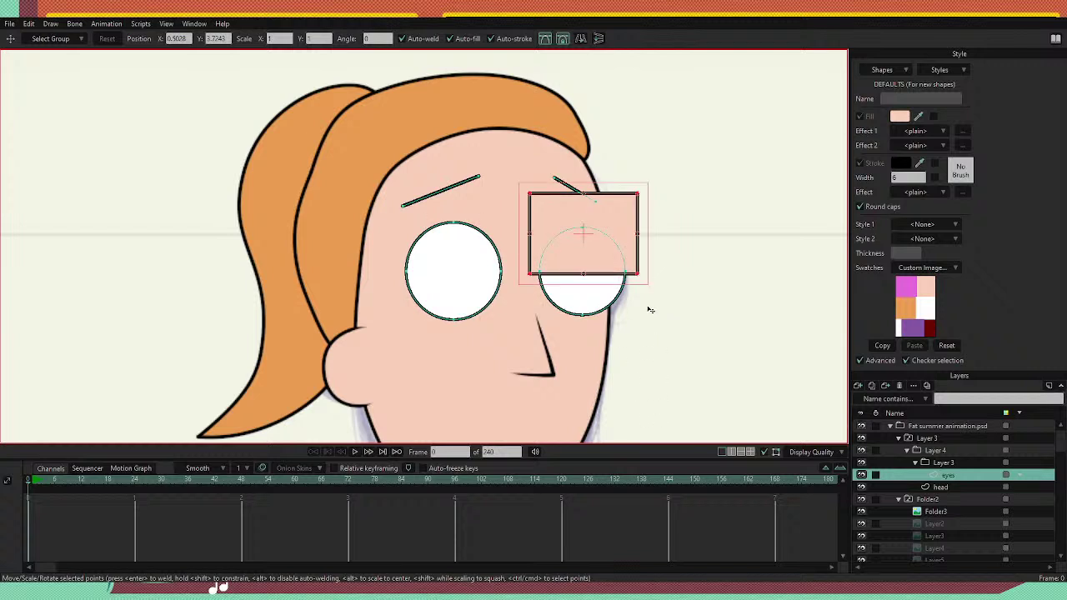
Duplicate the eyelid rectangle and place the copy over the upper half of the near eye.
{"action": "key", "text": "ctrl+c"}
{"action": "key", "text": "ctrl+v"}
{"action": "left_click_drag", "start_coordinate": [618, 233], "coordinate": [491, 231]}
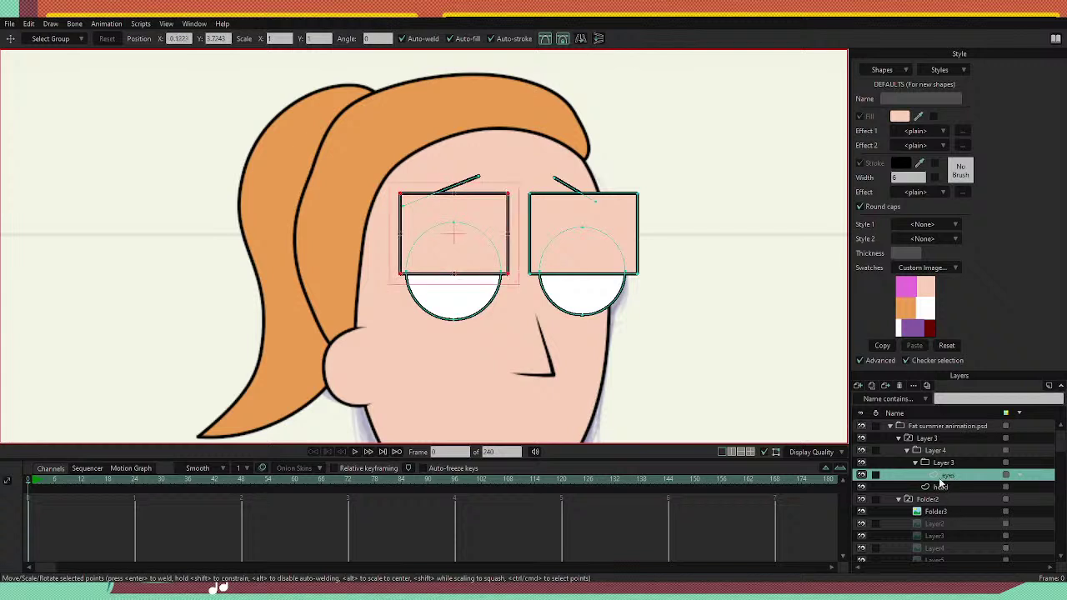
Select both eyelid rectangles and transfer them from the eyes layer to a new vector layer directly above it.
{"action": "left_click", "coordinate": [862, 475]}
{"action": "left_click", "coordinate": [862, 475]}
{"action": "left_click", "coordinate": [632, 217], "text": "shift"}
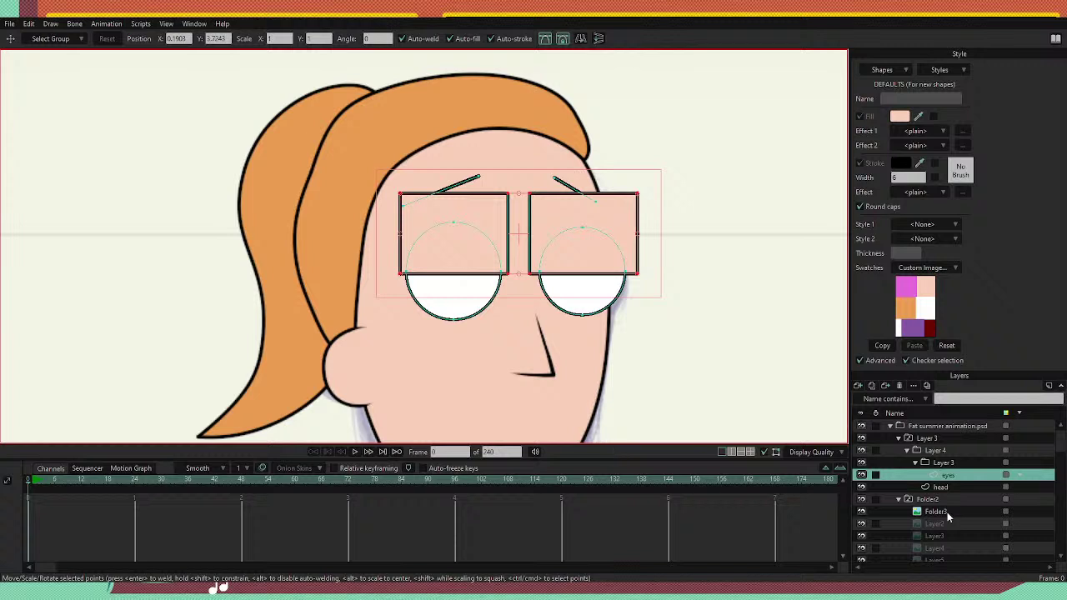
{"action": "key", "text": "Delete"}
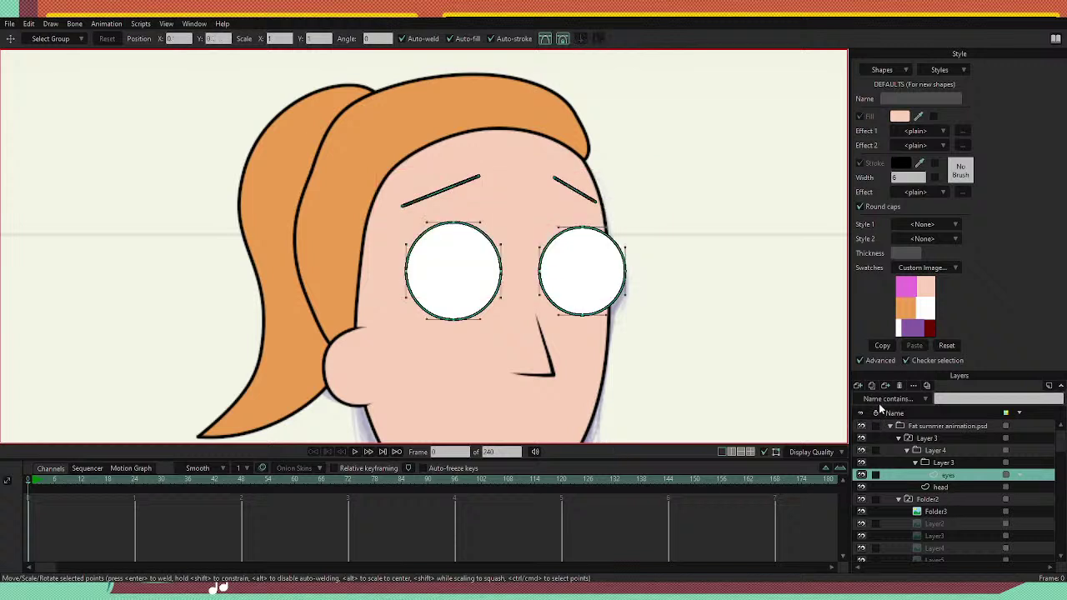
{"action": "left_click", "coordinate": [891, 385]}
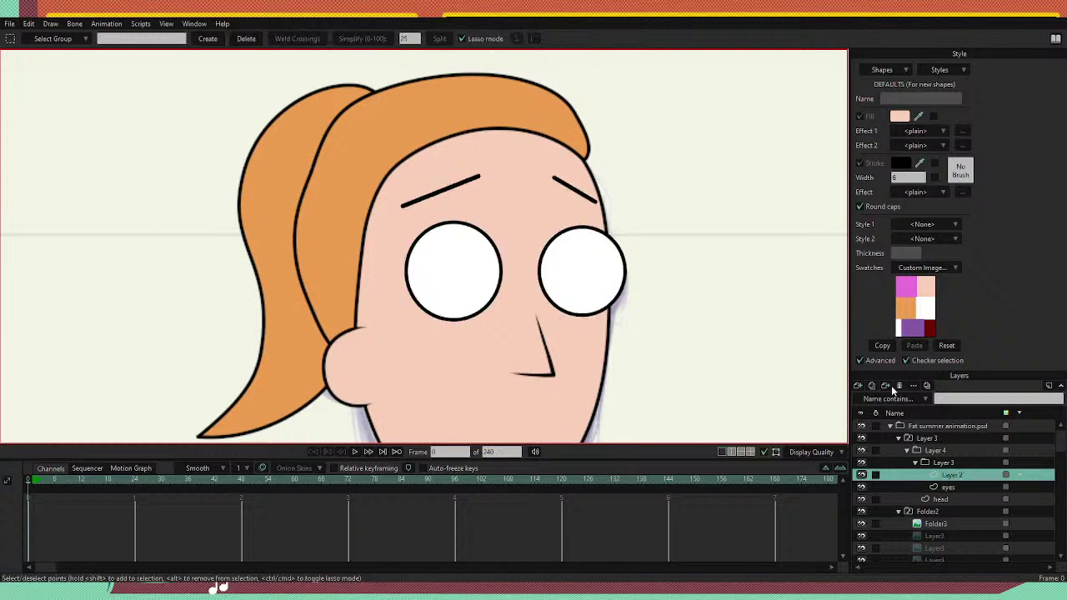
{"action": "key", "text": "ctrl+z"}
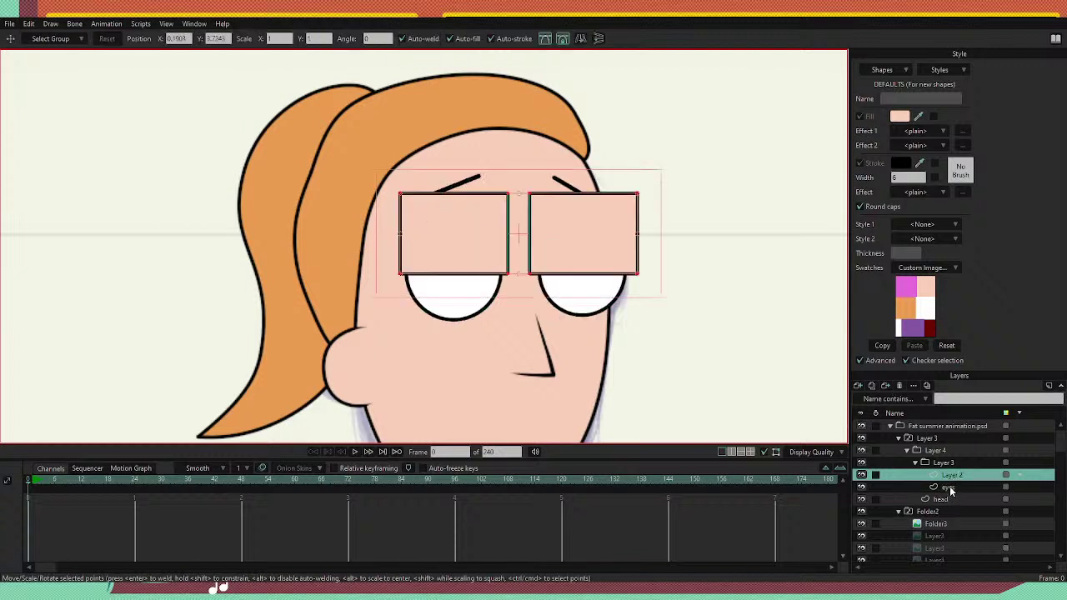
Set up masking in the Layer 3 group so the eyes layer clips the eyelid rectangles on Layer 2.
{"action": "left_click", "coordinate": [949, 488], "text": "ctrl"}
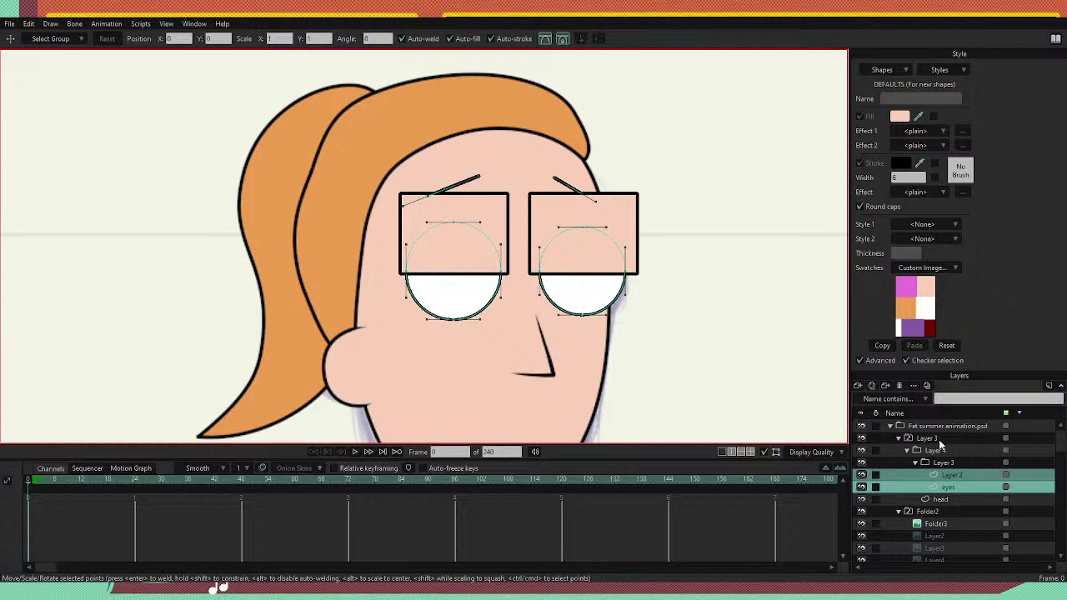
{"action": "left_click", "coordinate": [942, 463]}
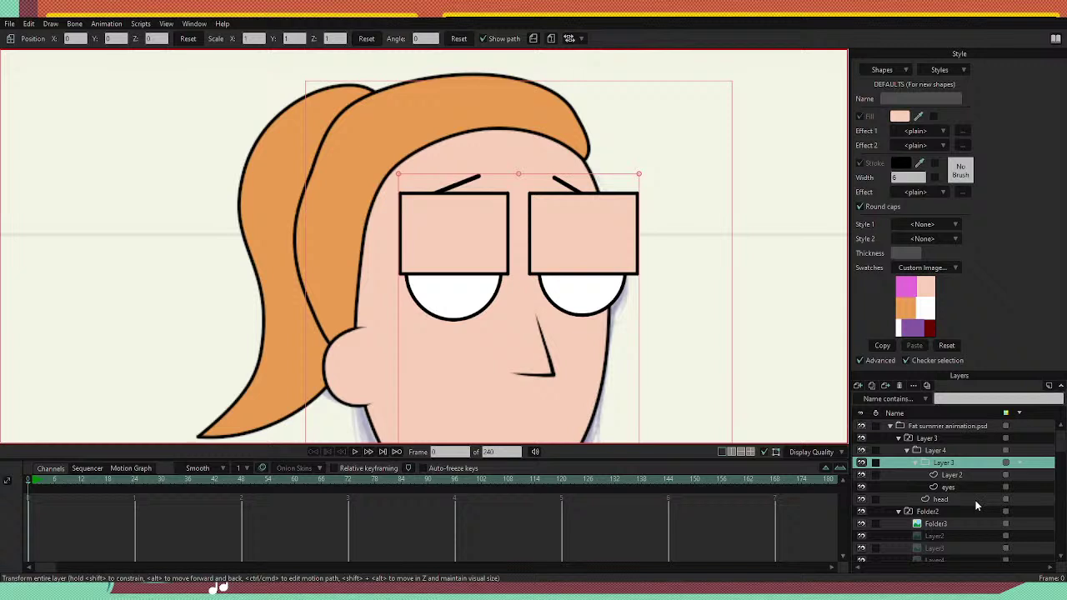
{"action": "left_click", "coordinate": [975, 502]}
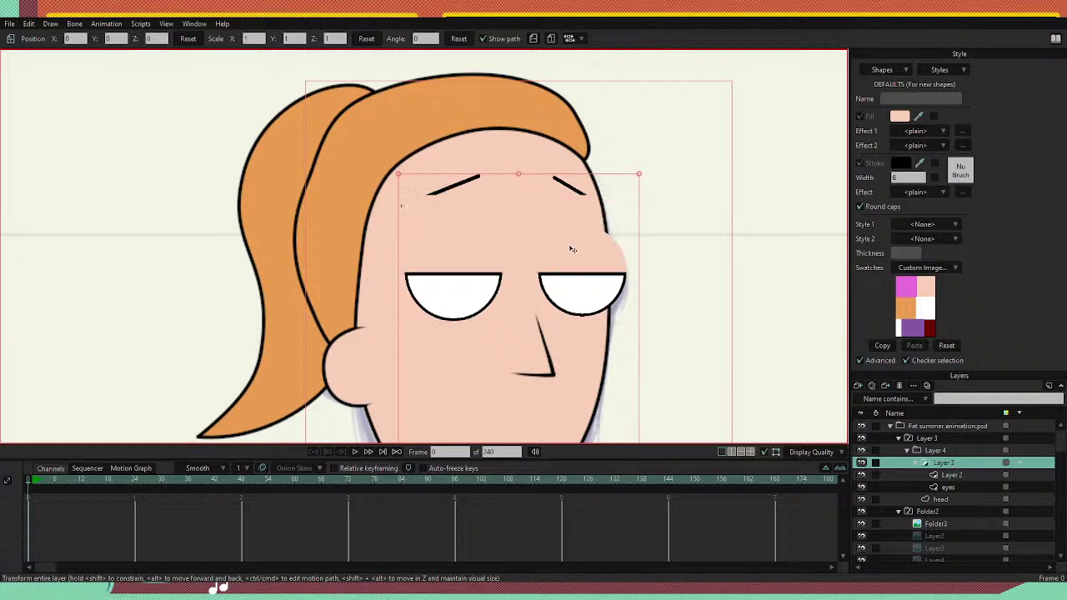
{"action": "scroll", "coordinate": [589, 221], "scroll_direction": "up", "scroll_amount": 2}
{"action": "scroll", "coordinate": [588, 265], "scroll_direction": "down", "scroll_amount": 2}
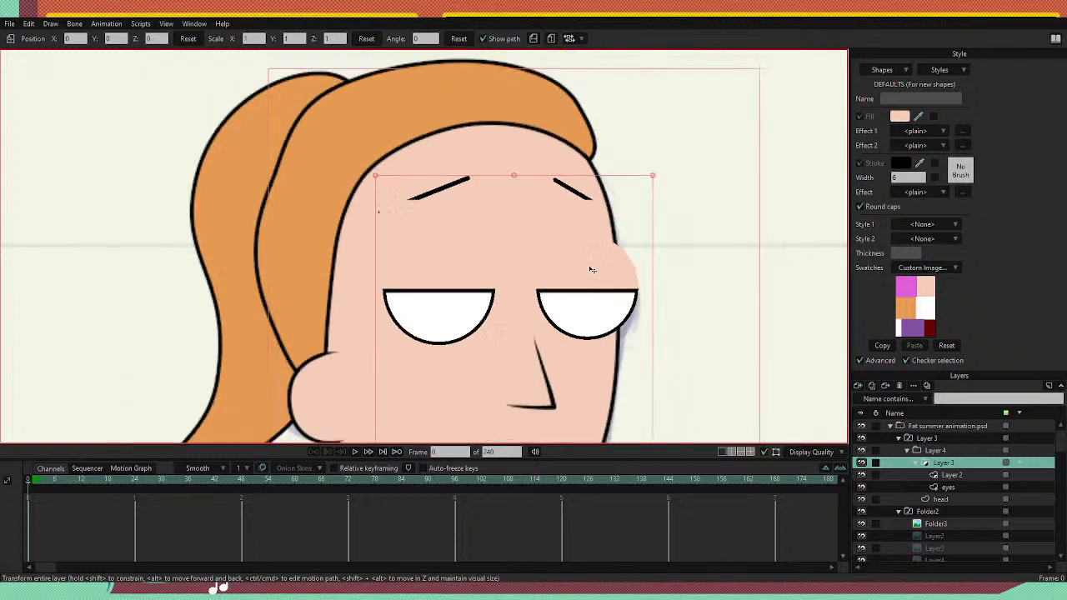
Duplicate the eyes layer and place the copy above Layer 2 in the Layer 3 group.
{"action": "left_click", "coordinate": [957, 487]}
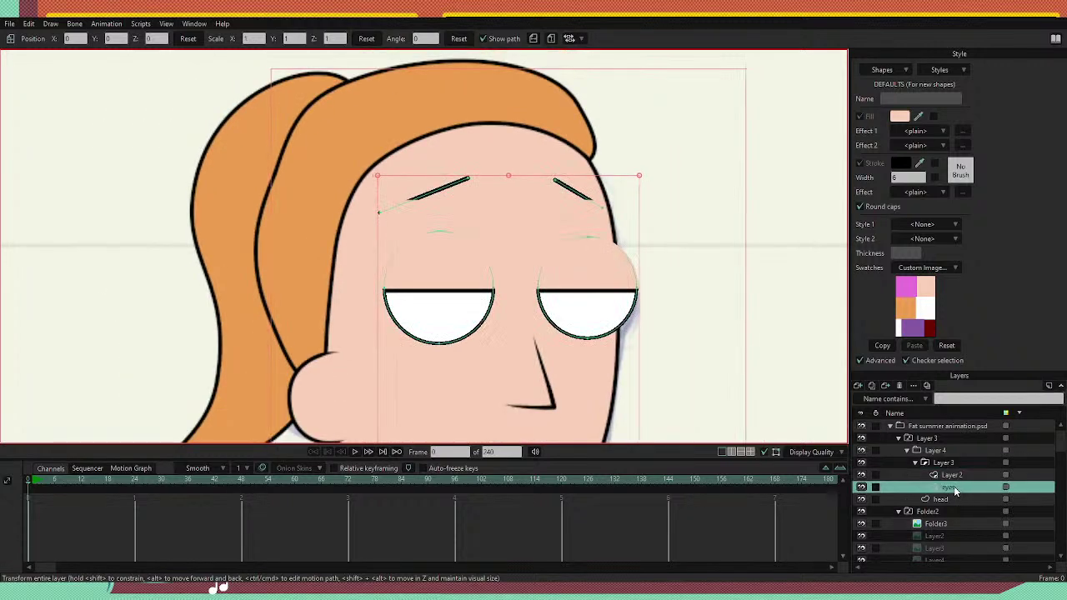
{"action": "left_click", "coordinate": [873, 385]}
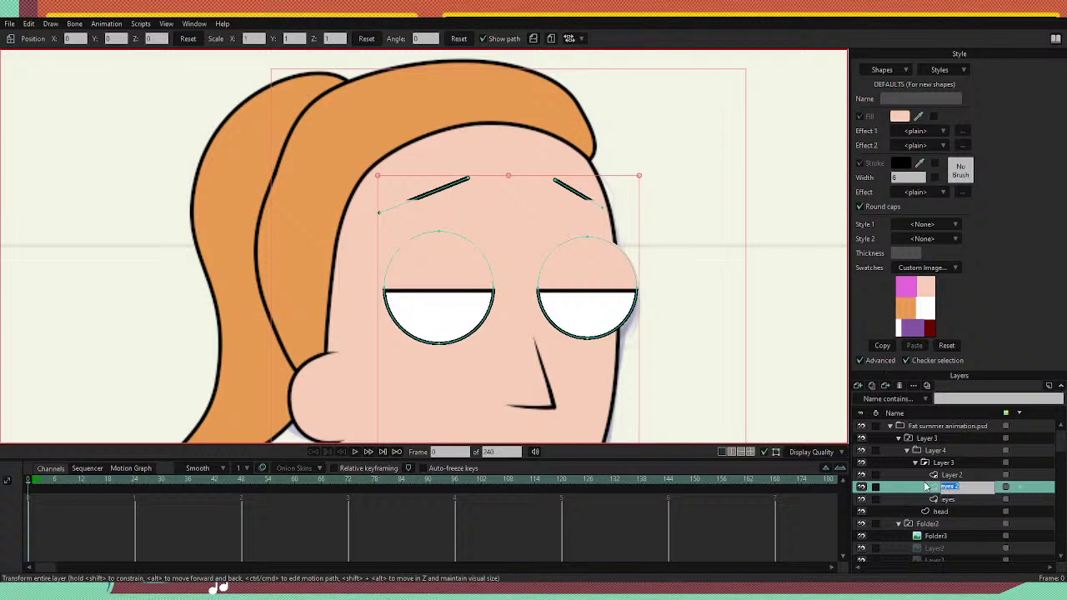
{"action": "left_click_drag", "start_coordinate": [935, 490], "coordinate": [934, 474]}
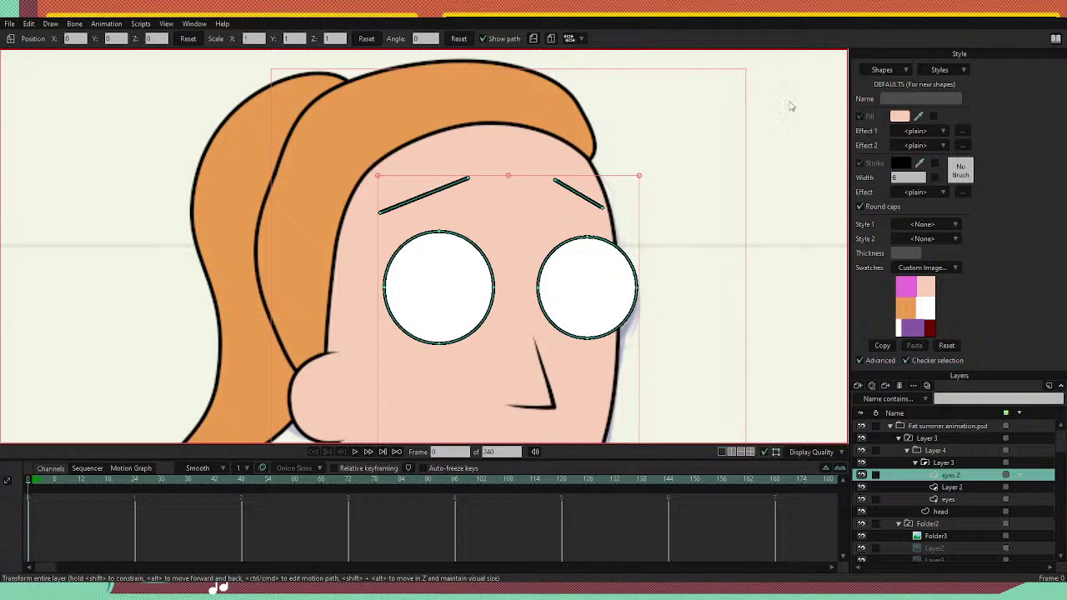
Try to repaint both eye circles on the eyes 2 layer with a transparent fill and a black stroke of width 6.
{"action": "key", "text": "t"}
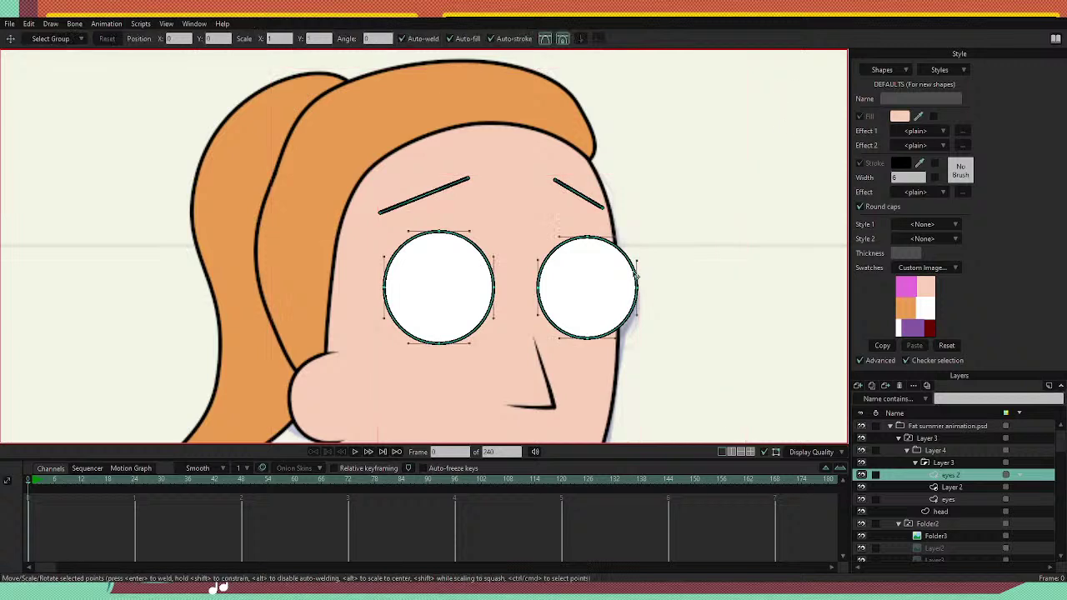
{"action": "left_click", "coordinate": [615, 239]}
{"action": "key", "text": "ctrl+a"}
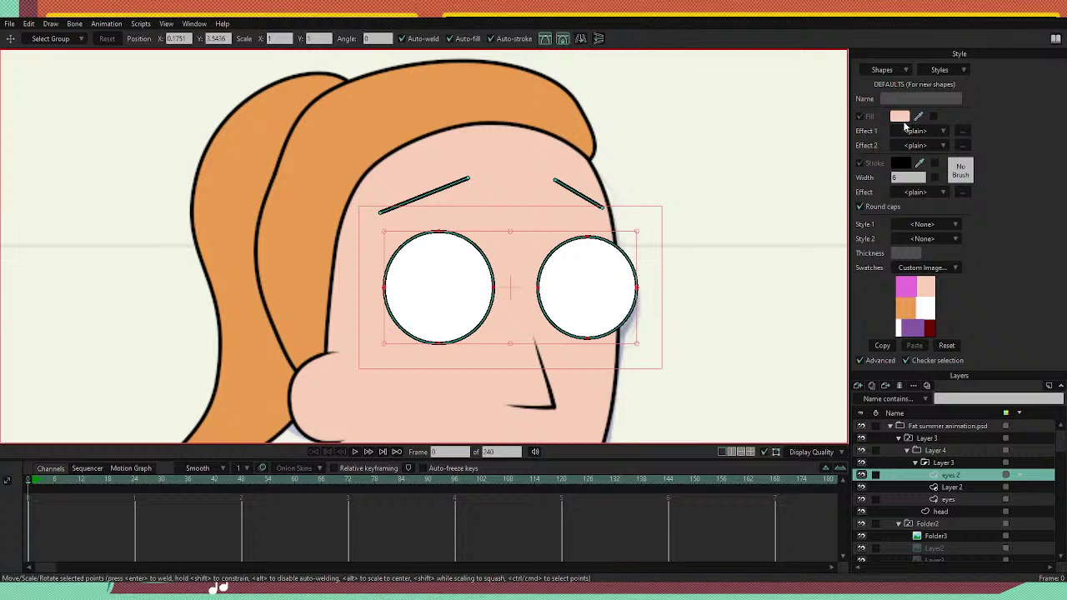
{"action": "key", "text": "q"}
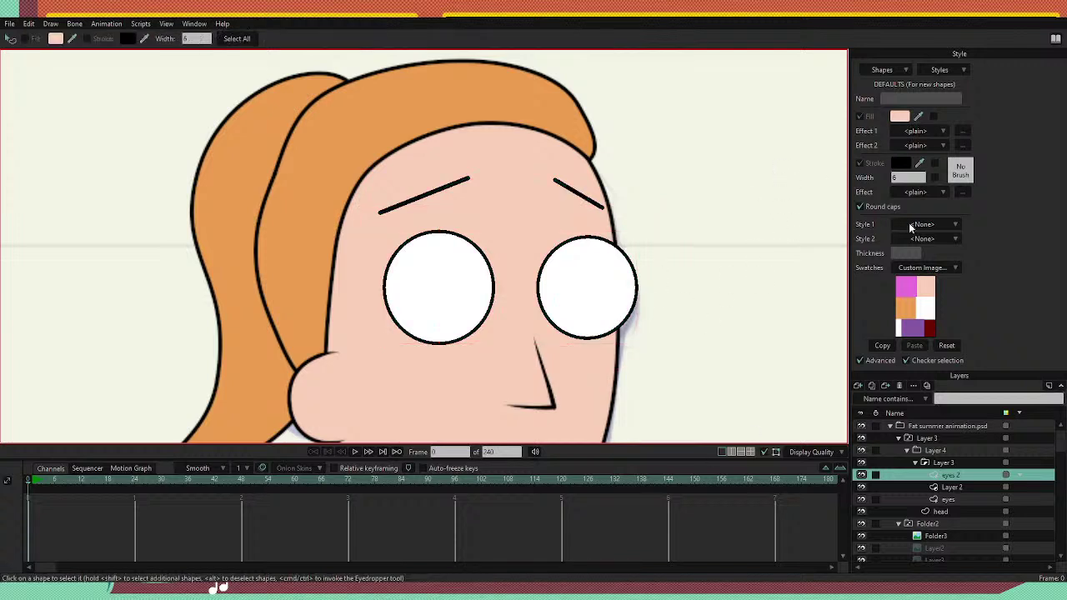
{"action": "key", "text": "p"}
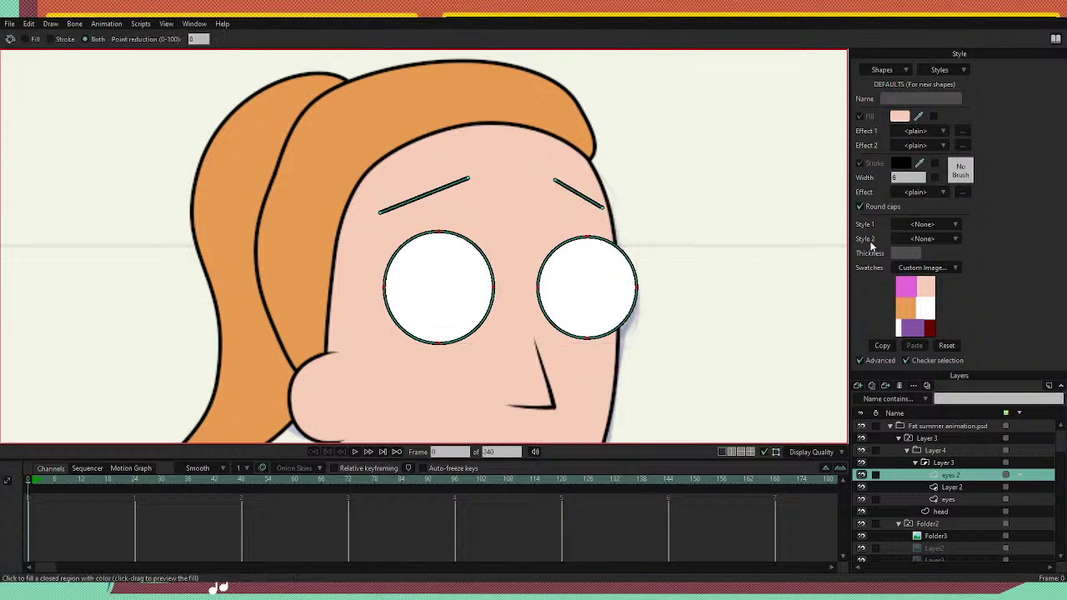
{"action": "left_click", "coordinate": [570, 283], "text": "alt"}
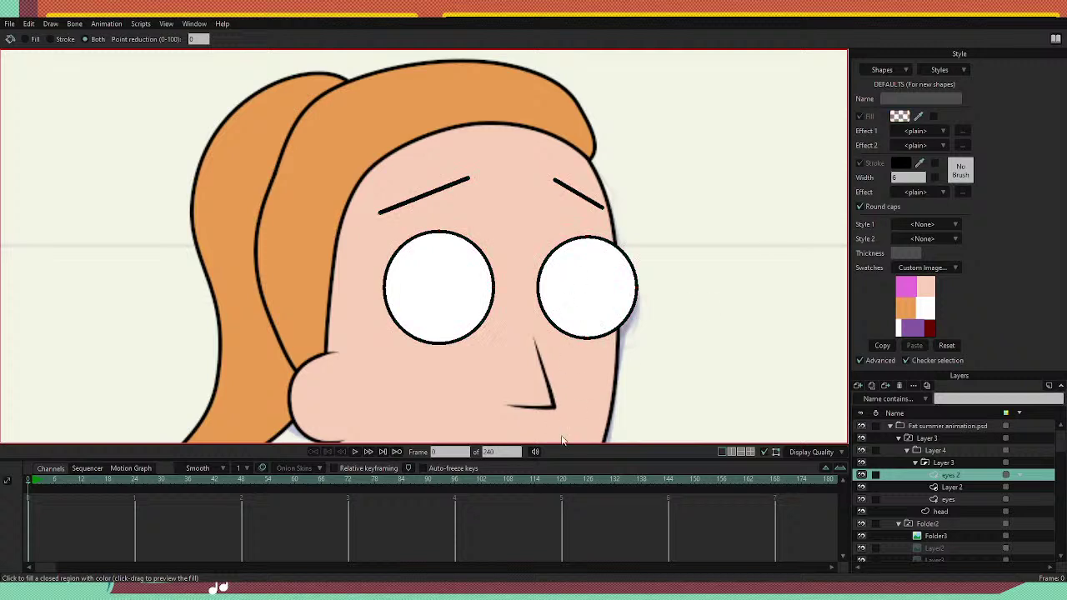
{"action": "left_click", "coordinate": [599, 301]}
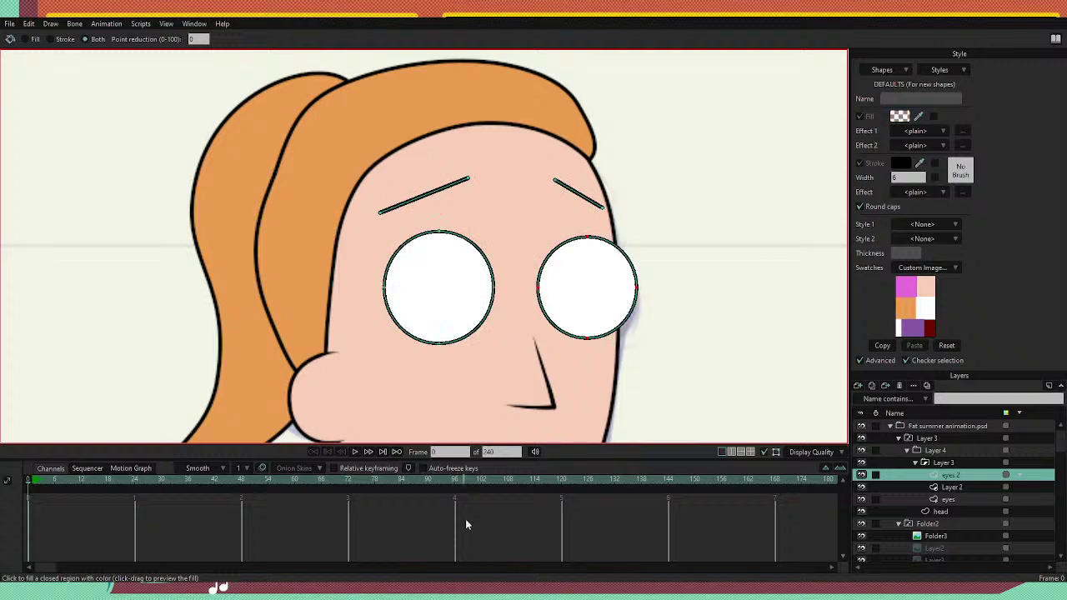
{"action": "left_click", "coordinate": [453, 300]}
Toggle the visibility of the eyes 2 layer to compare the eyes, and delete that layer.
{"action": "left_click", "coordinate": [861, 475]}
{"action": "left_click", "coordinate": [861, 475]}
{"action": "double_click", "coordinate": [985, 474]}
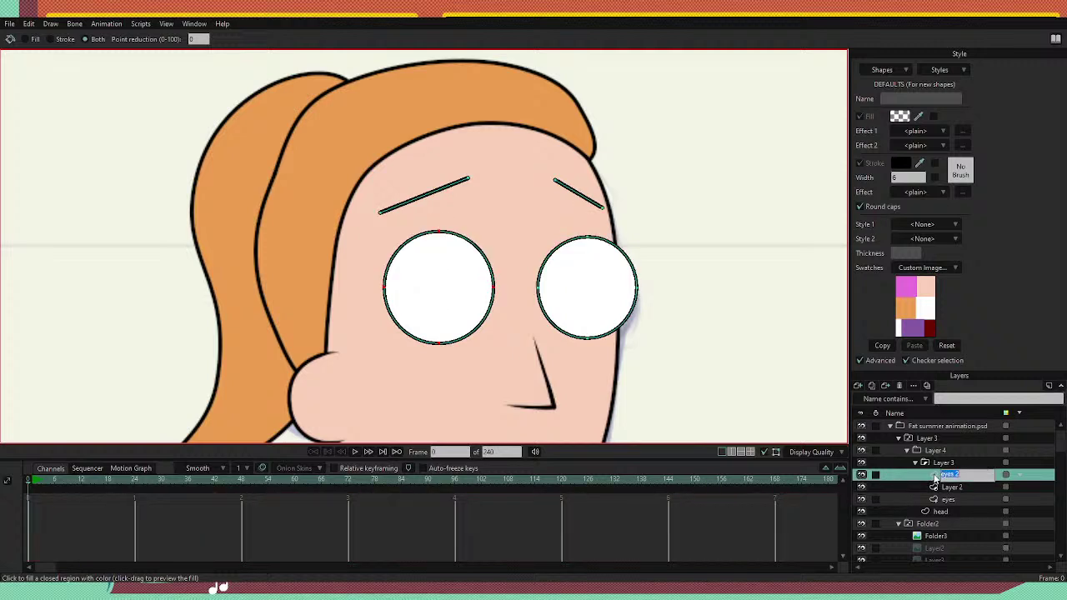
{"action": "key", "text": "Return"}
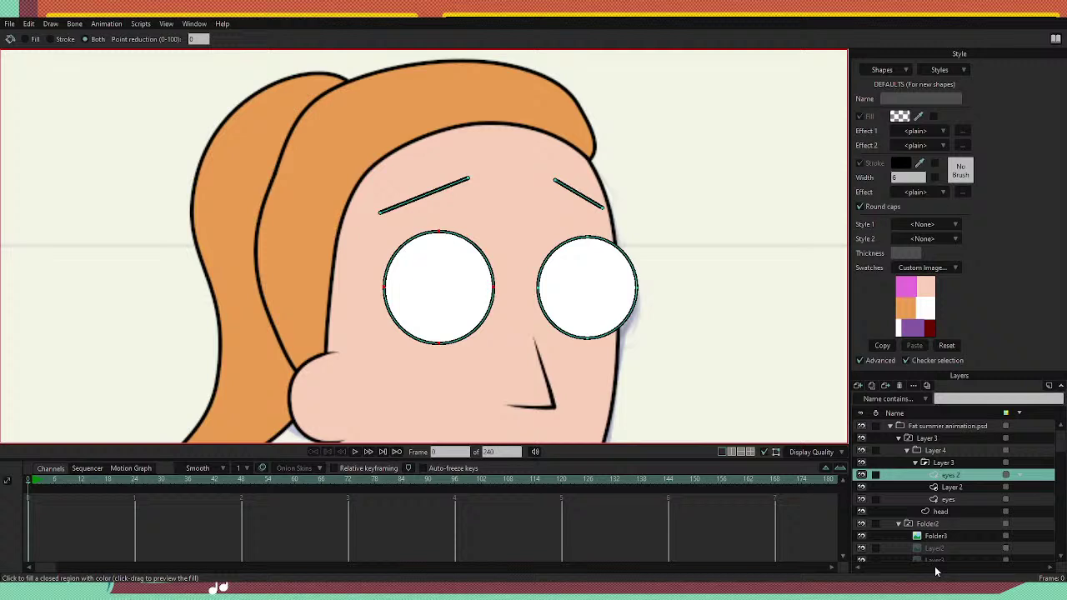
{"action": "left_click", "coordinate": [898, 384]}
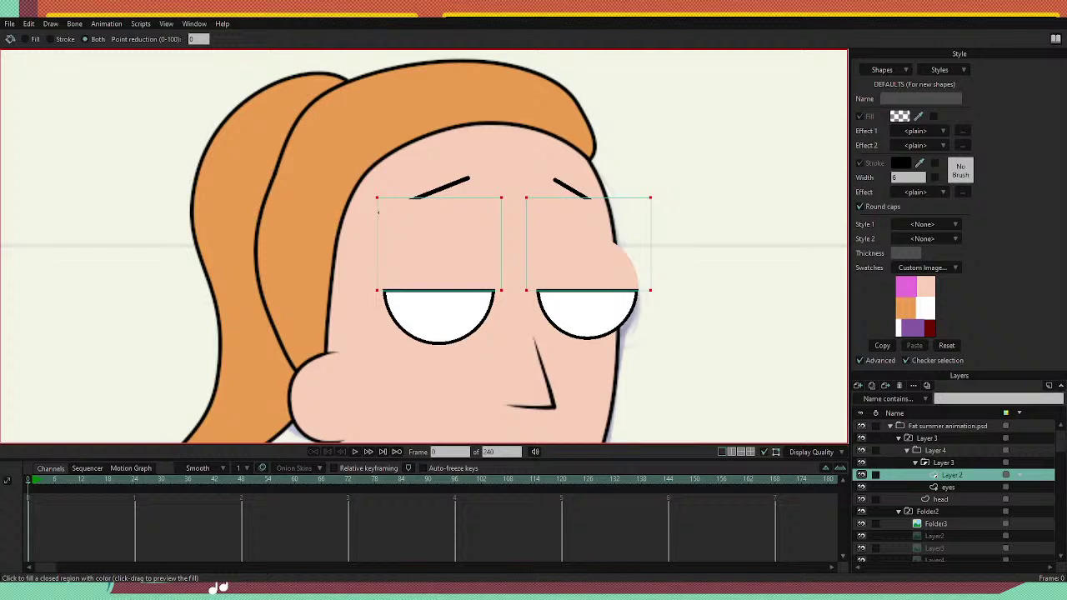
Bring back the deleted eyes 2 layer above Layer 2.
{"action": "scroll", "coordinate": [635, 243], "scroll_direction": "up", "scroll_amount": 4}
{"action": "scroll", "coordinate": [637, 243], "scroll_direction": "down", "scroll_amount": 5}
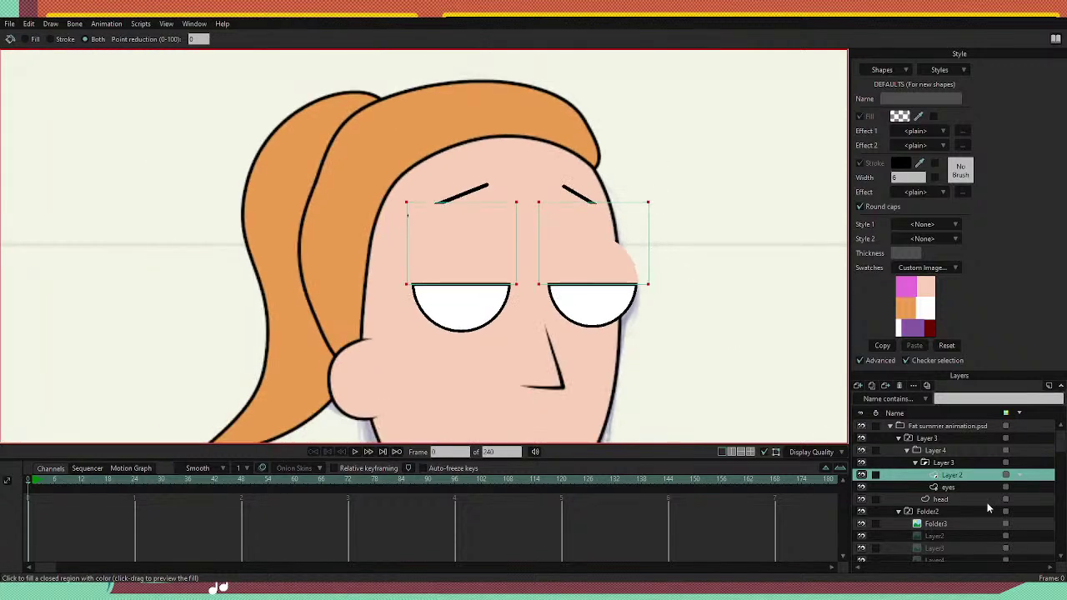
{"action": "key", "text": "ctrl+v"}
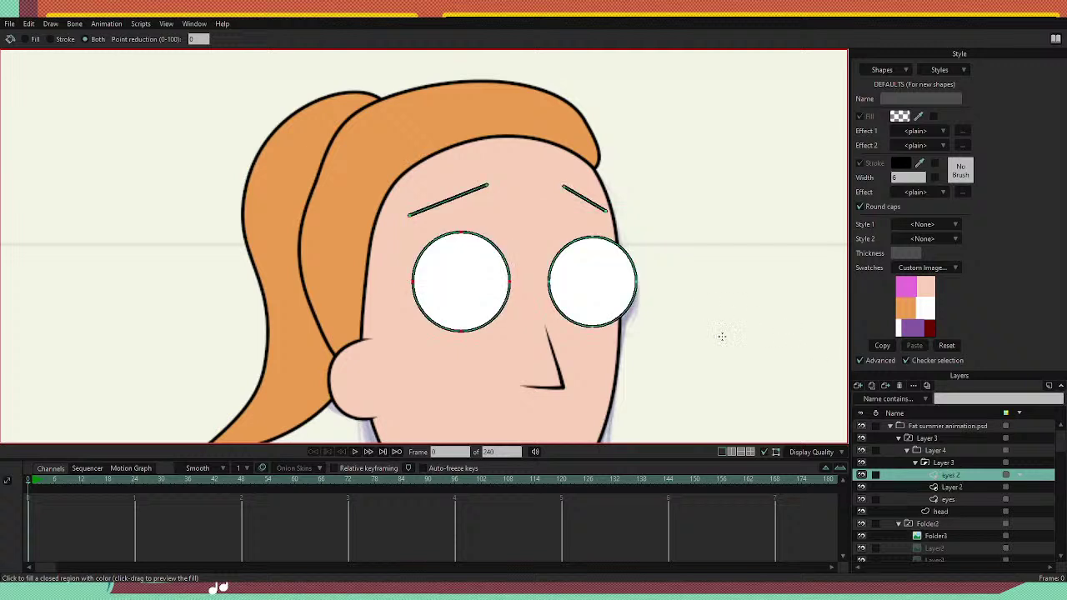
{"action": "scroll", "coordinate": [650, 233], "scroll_direction": "down", "scroll_amount": 1}
{"action": "scroll", "coordinate": [640, 246], "scroll_direction": "up", "scroll_amount": 2}
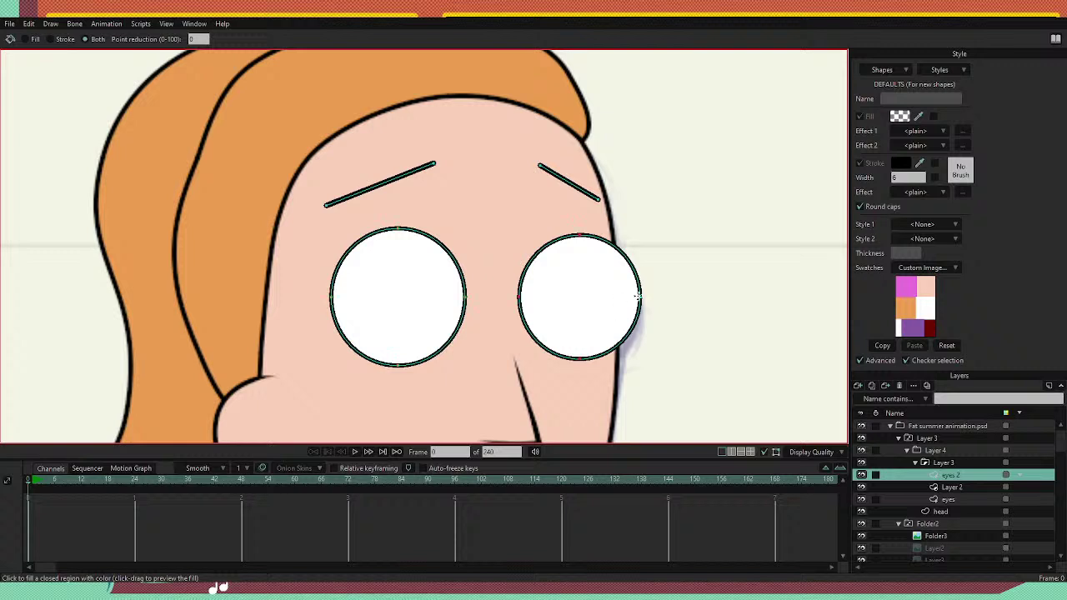
{"action": "scroll", "coordinate": [637, 296], "scroll_direction": "down", "scroll_amount": 3}
{"action": "scroll", "coordinate": [617, 292], "scroll_direction": "up", "scroll_amount": 3}
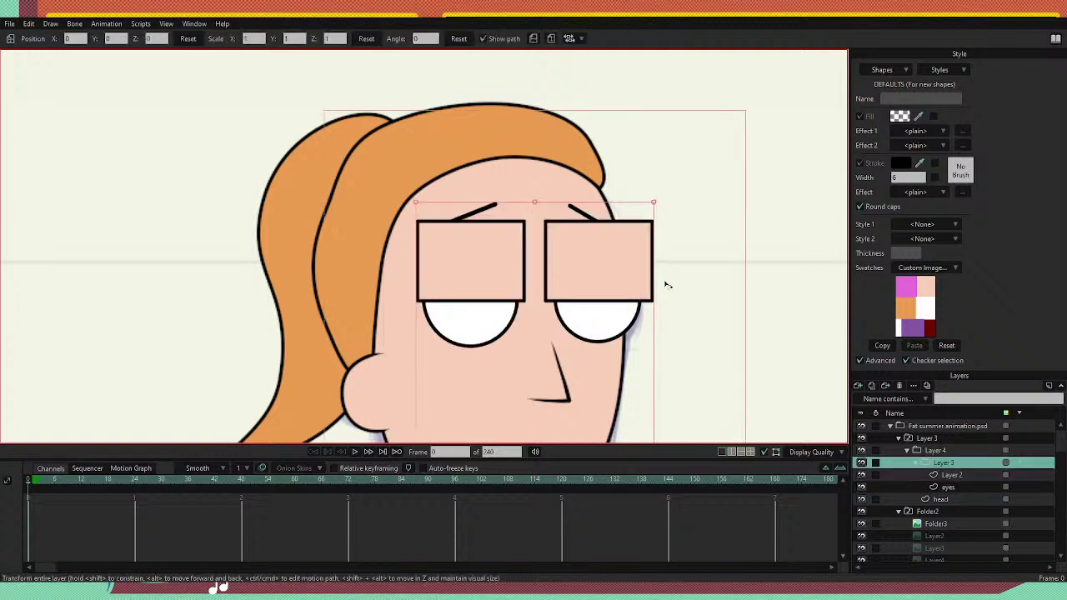
Duplicate the eyes layer as eyes 2 and place the copy above Layer 2 inside the Layer 3 group.
{"action": "left_click", "coordinate": [936, 488]}
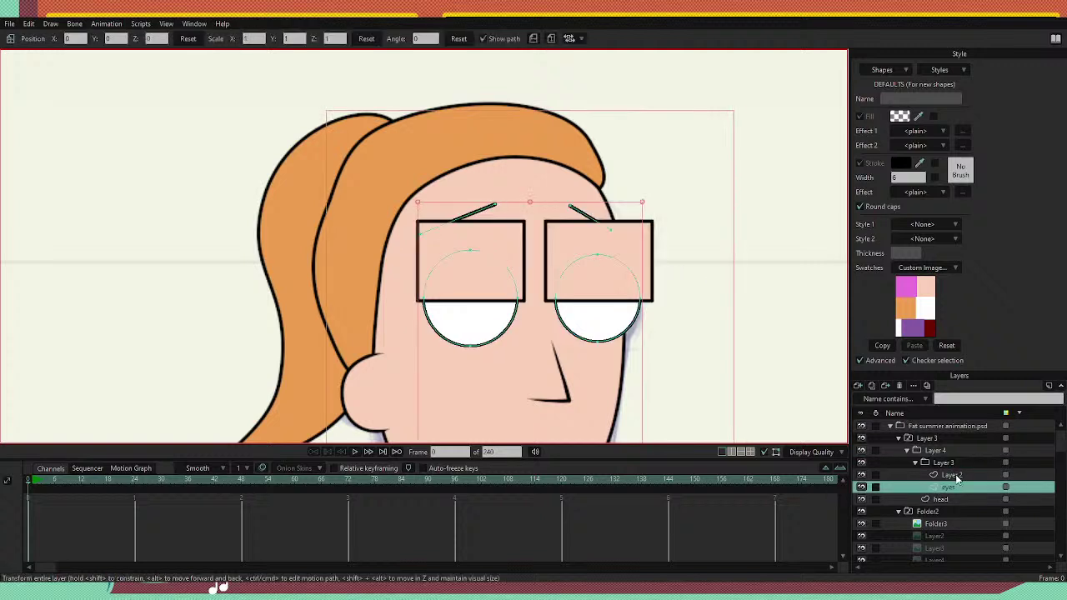
{"action": "left_click", "coordinate": [873, 385]}
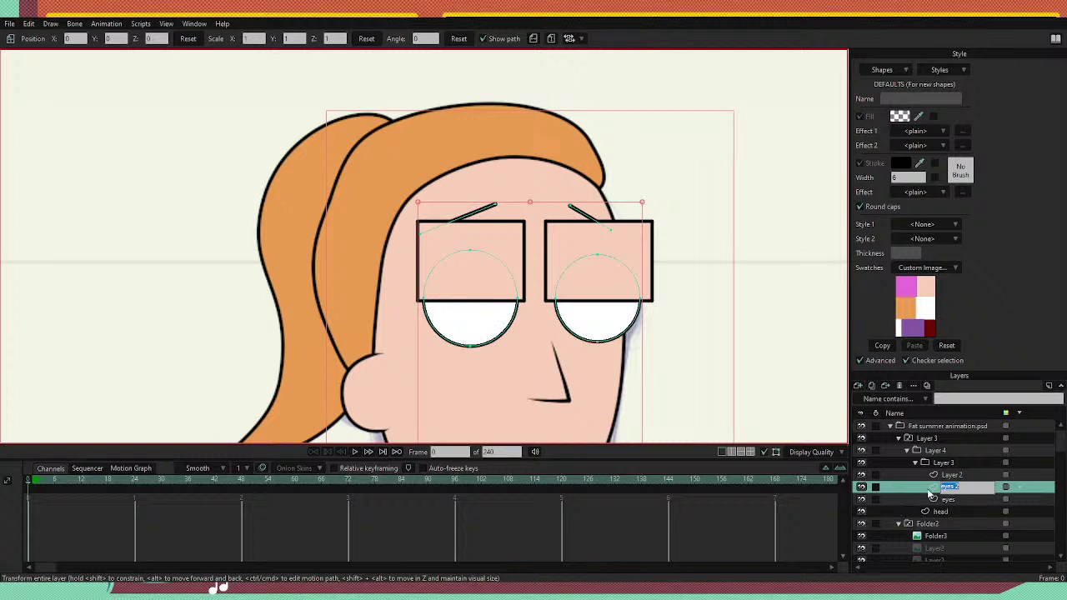
{"action": "left_click_drag", "start_coordinate": [935, 490], "coordinate": [938, 473]}
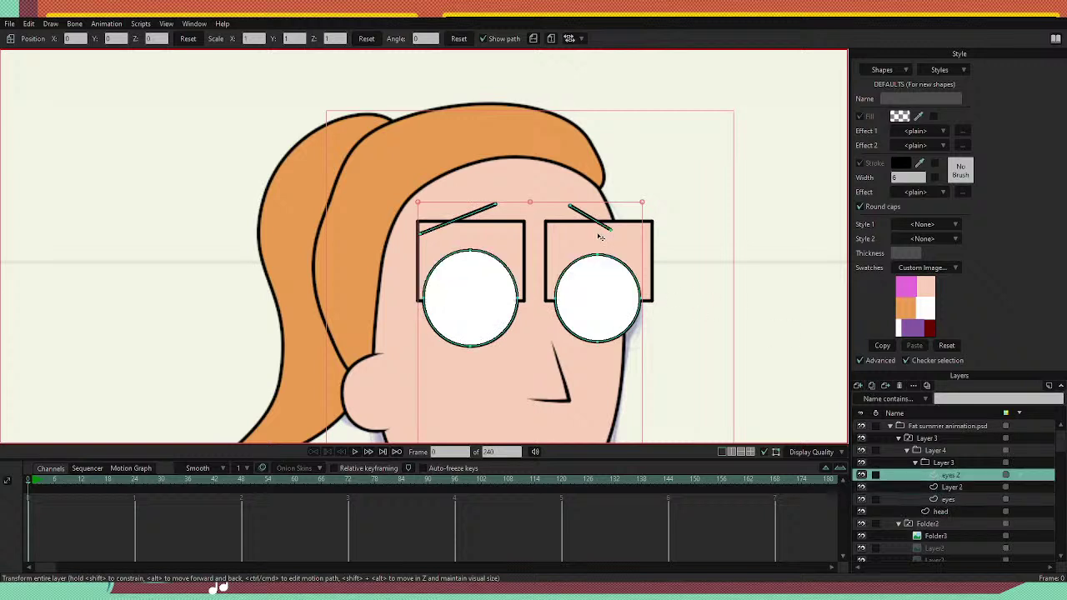
Paint both eye circles on the eyes 2 layer with a transparent fill and a black stroke of width 6.
{"action": "scroll", "coordinate": [608, 239], "scroll_direction": "up", "scroll_amount": 2}
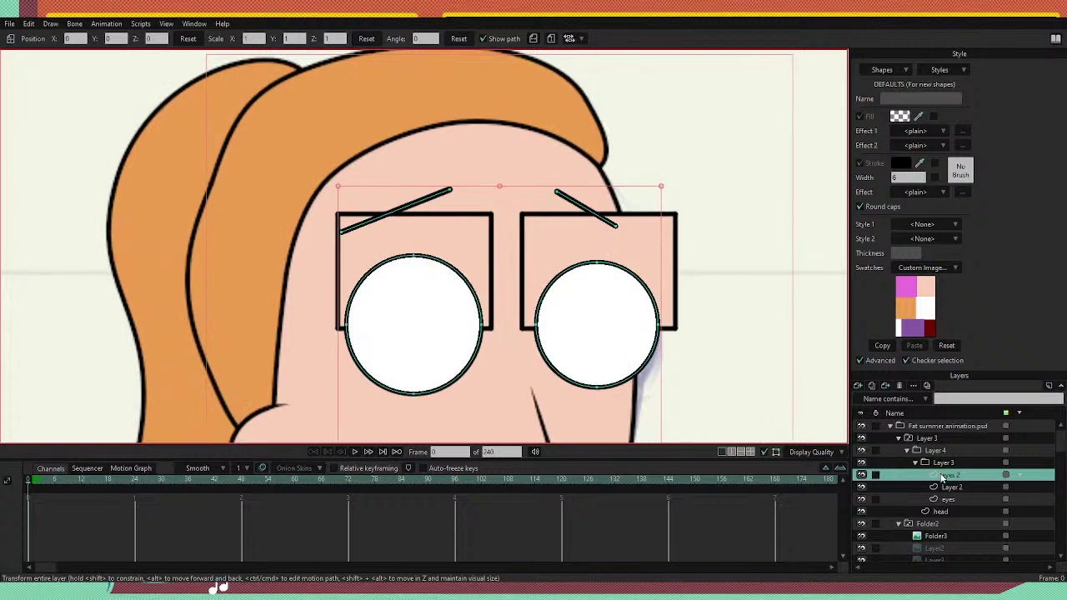
{"action": "double_click", "coordinate": [946, 476]}
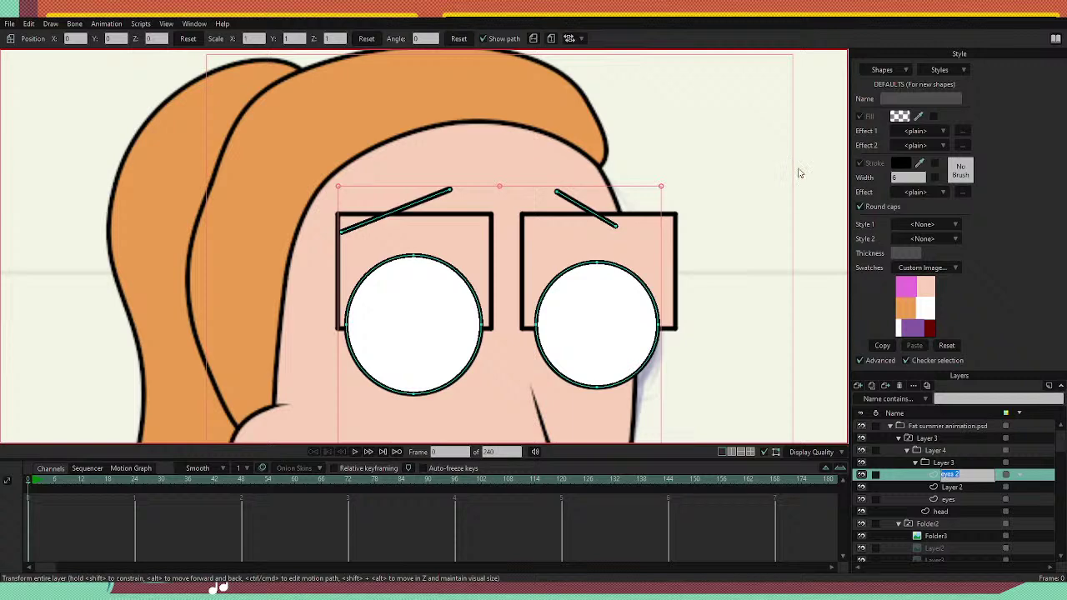
{"action": "key", "text": "p"}
{"action": "left_click", "coordinate": [616, 271]}
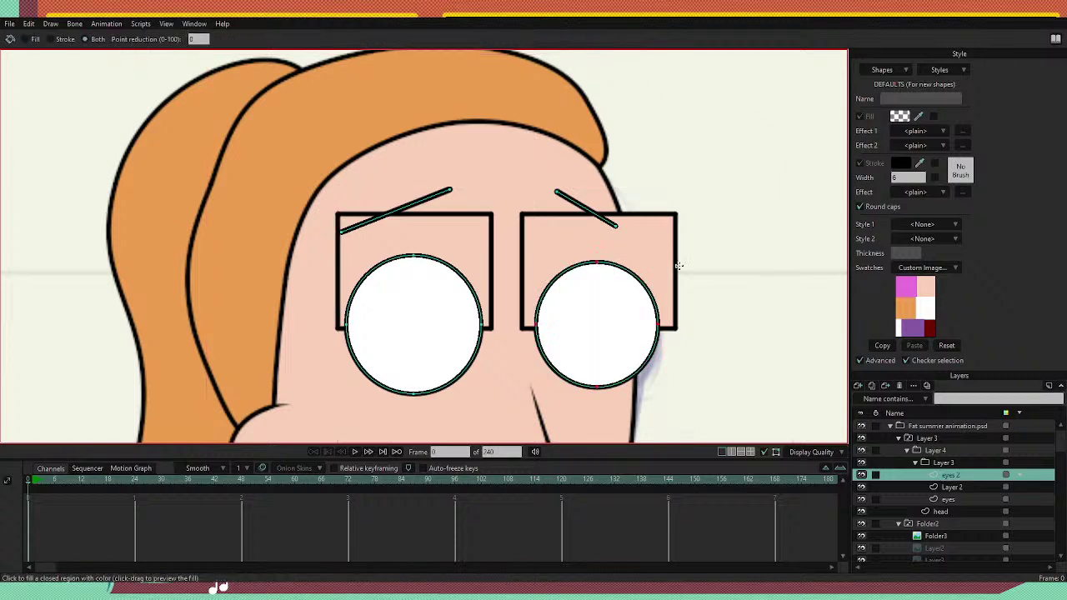
{"action": "left_click", "coordinate": [622, 299]}
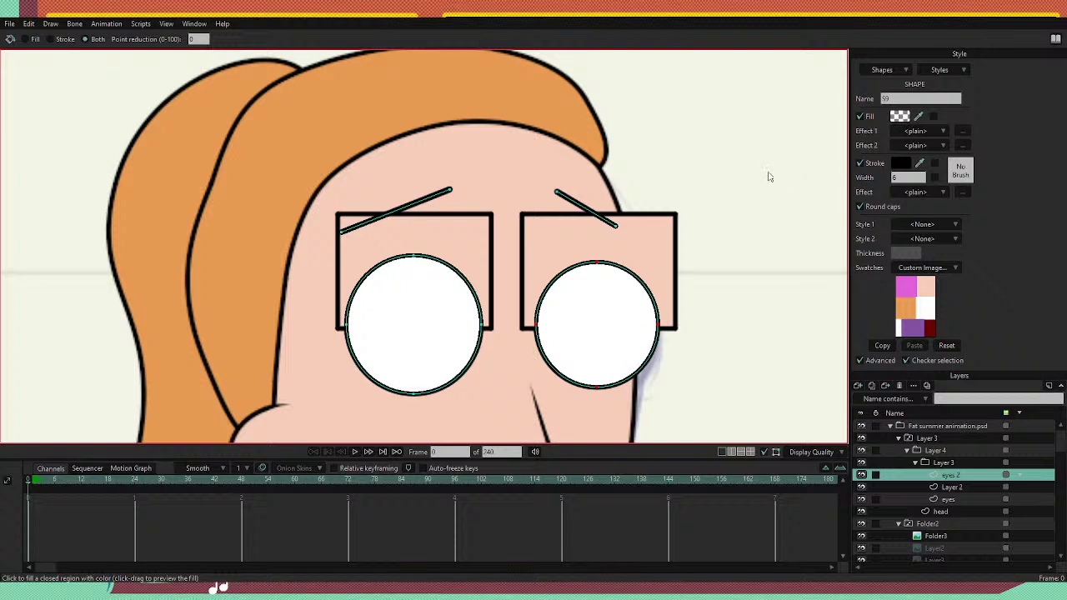
{"action": "left_click", "coordinate": [410, 315]}
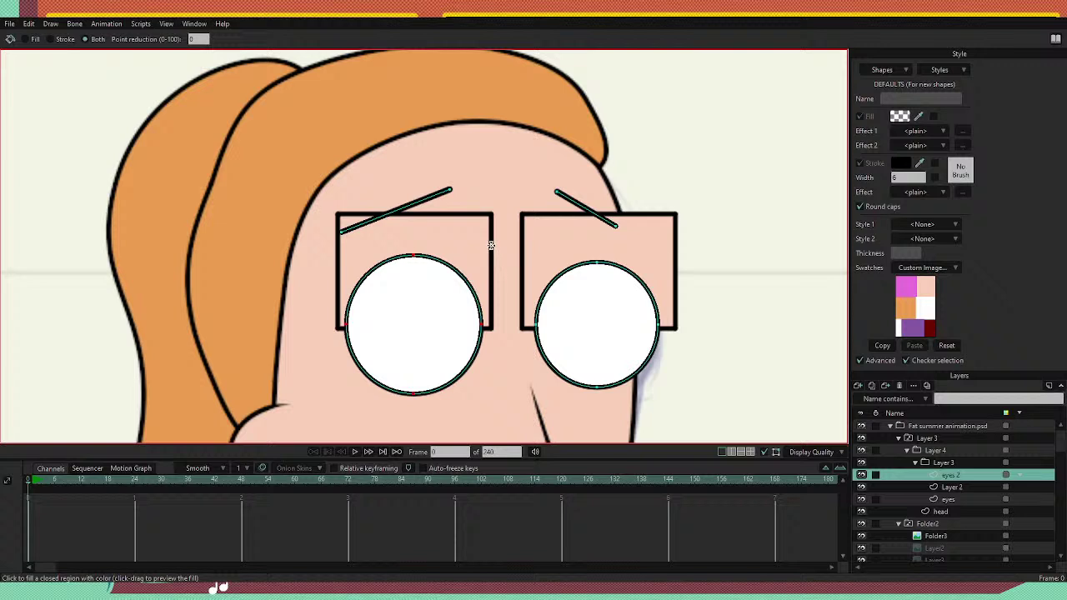
Repaint both eye circles on the eyes 2 layer with the paint bucket, first as fill only, and again as stroke only.
{"action": "left_click", "coordinate": [35, 38]}
{"action": "left_click", "coordinate": [621, 312]}
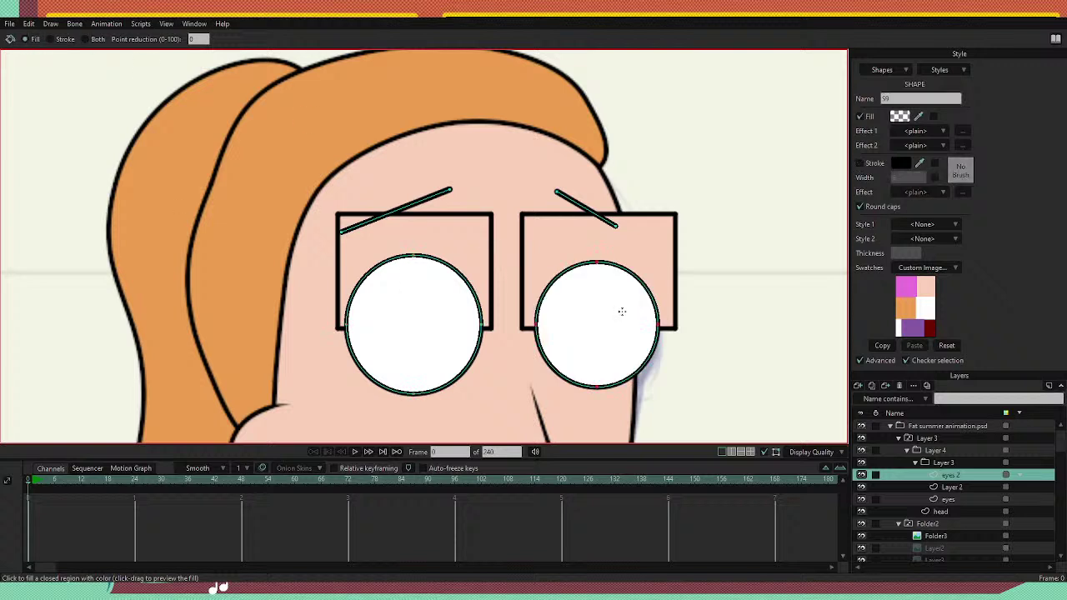
{"action": "left_click", "coordinate": [379, 314]}
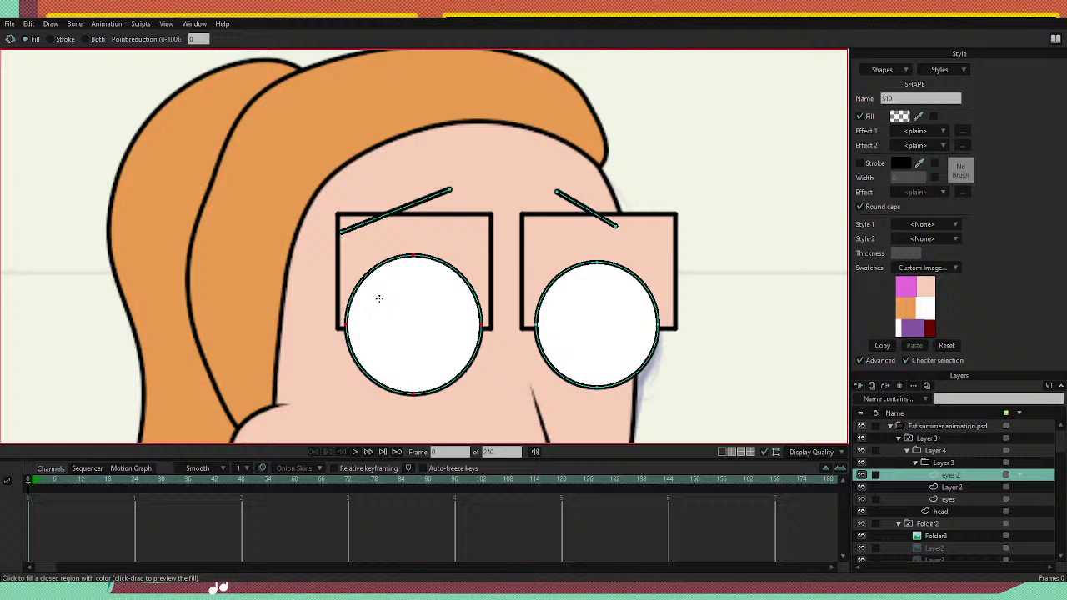
{"action": "left_click", "coordinate": [50, 39]}
{"action": "left_click", "coordinate": [410, 288]}
{"action": "left_click", "coordinate": [611, 310]}
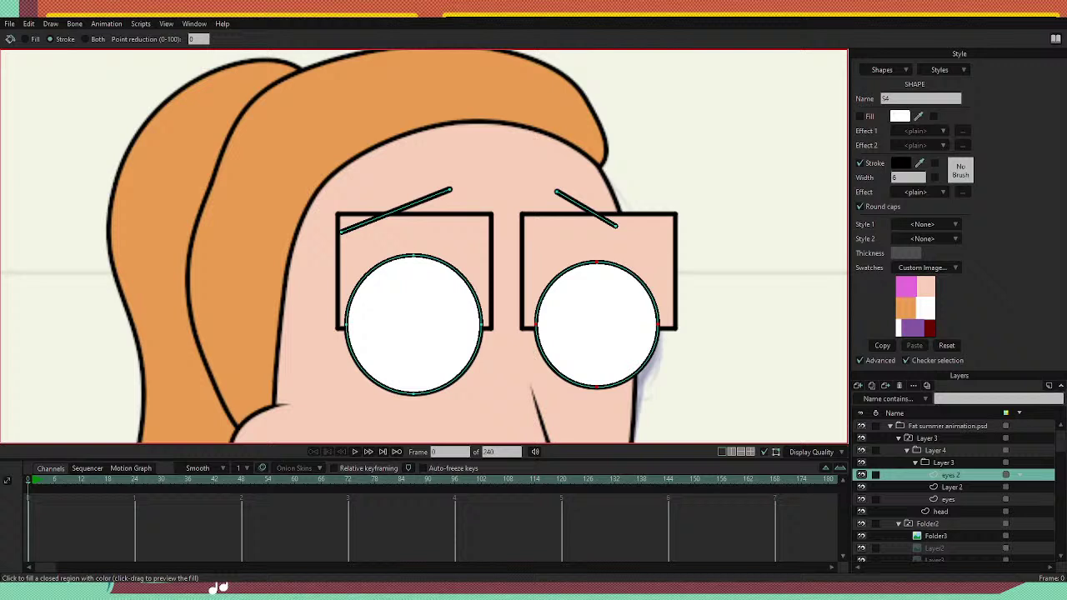
Delete the duplicated eyes 2 layer, leaving its name as it is.
{"action": "double_click", "coordinate": [952, 476]}
{"action": "key", "text": "Return"}
{"action": "left_click", "coordinate": [899, 386]}
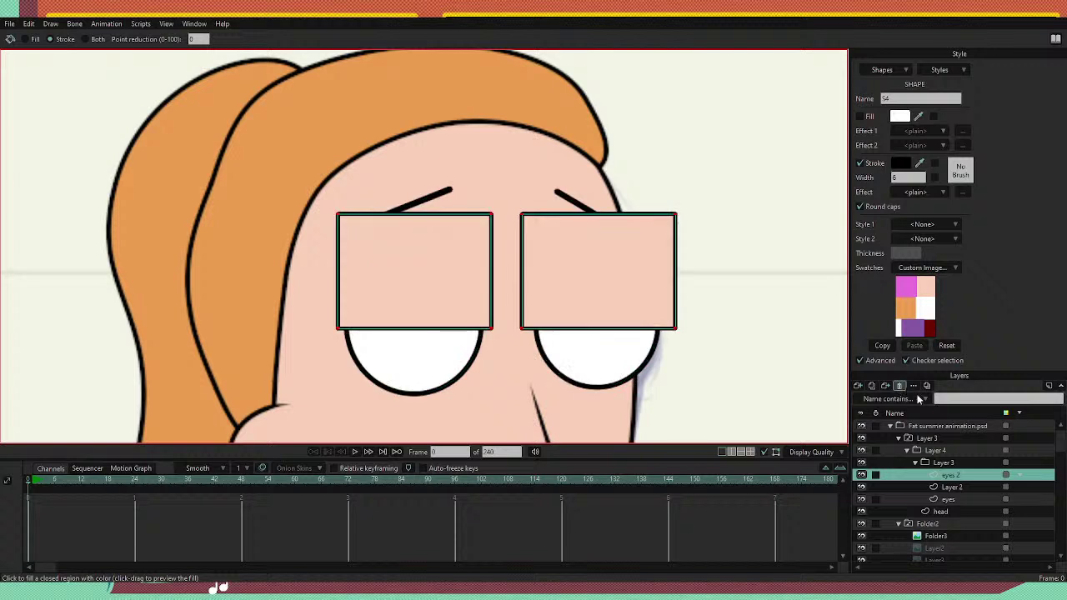
Restore the masking on the Layer 3 group so the eyelid rectangles are clipped to the eyes.
{"action": "left_click", "coordinate": [946, 463]}
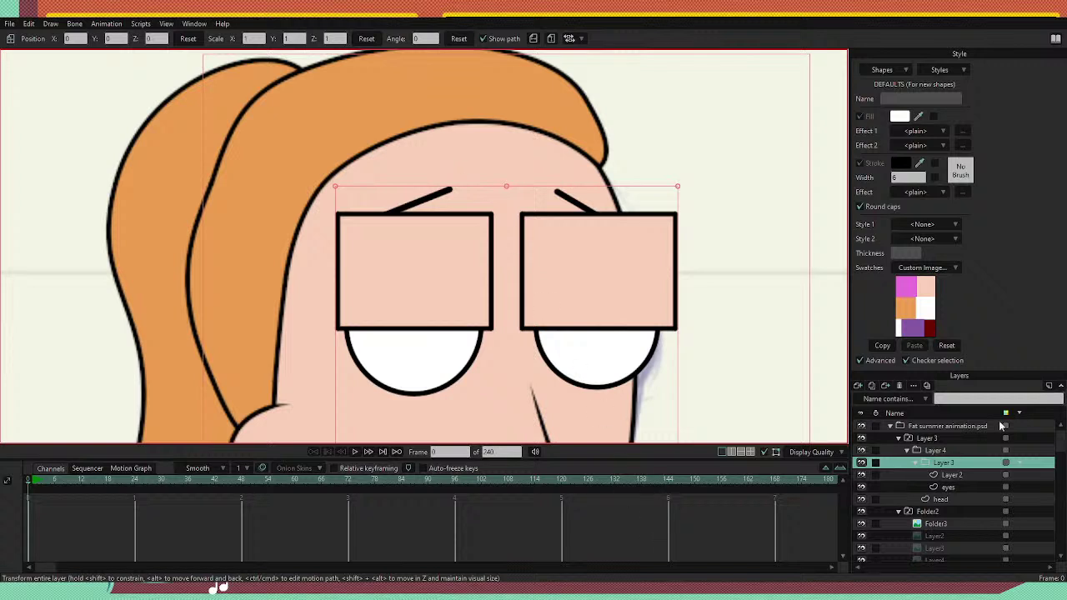
{"action": "left_click", "coordinate": [990, 502]}
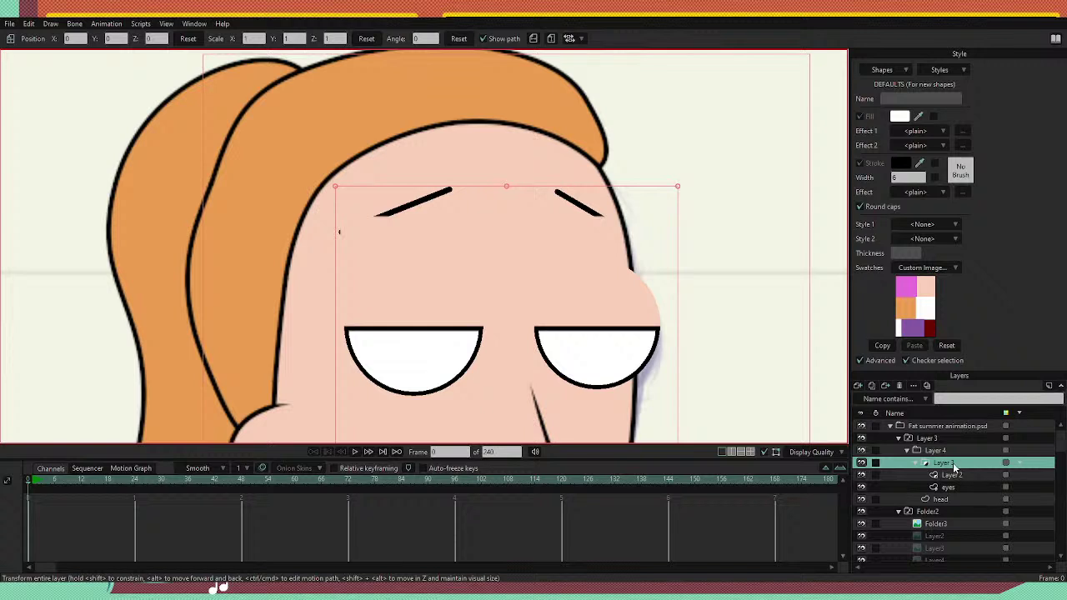
{"action": "key", "text": "ctrl+shift+z"}
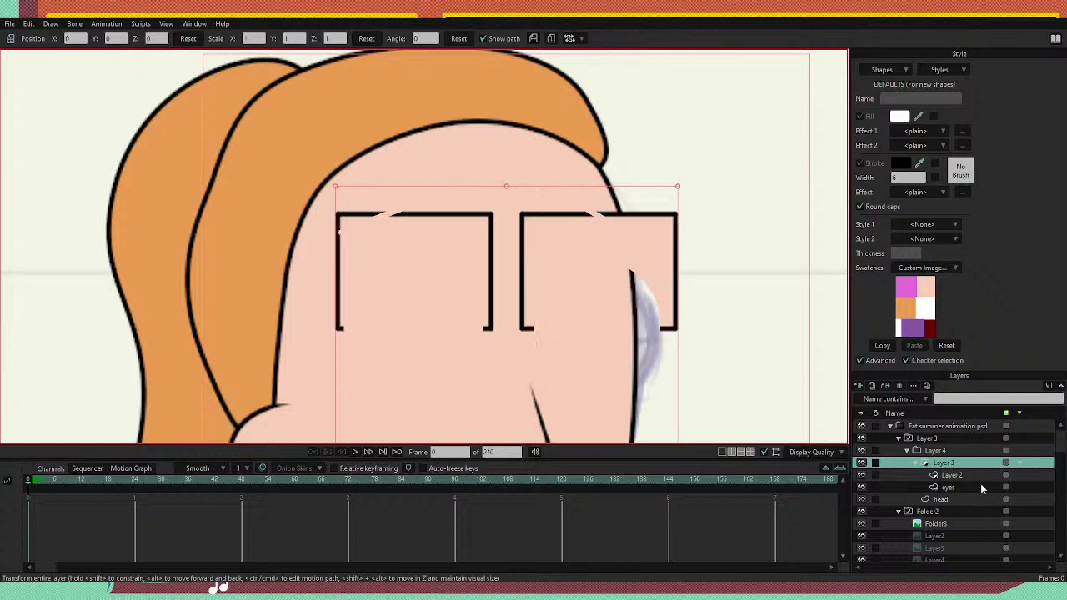
{"action": "key", "text": "ctrl+z"}
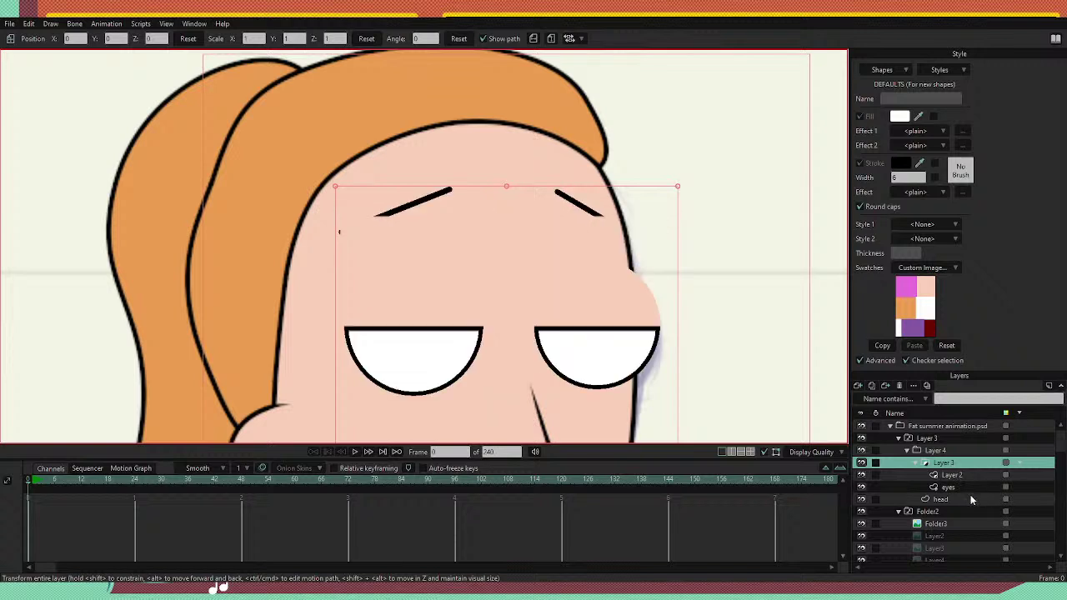
Add a point midway along the lower edge of each eyelid rectangle on Layer 2.
{"action": "left_click", "coordinate": [948, 477]}
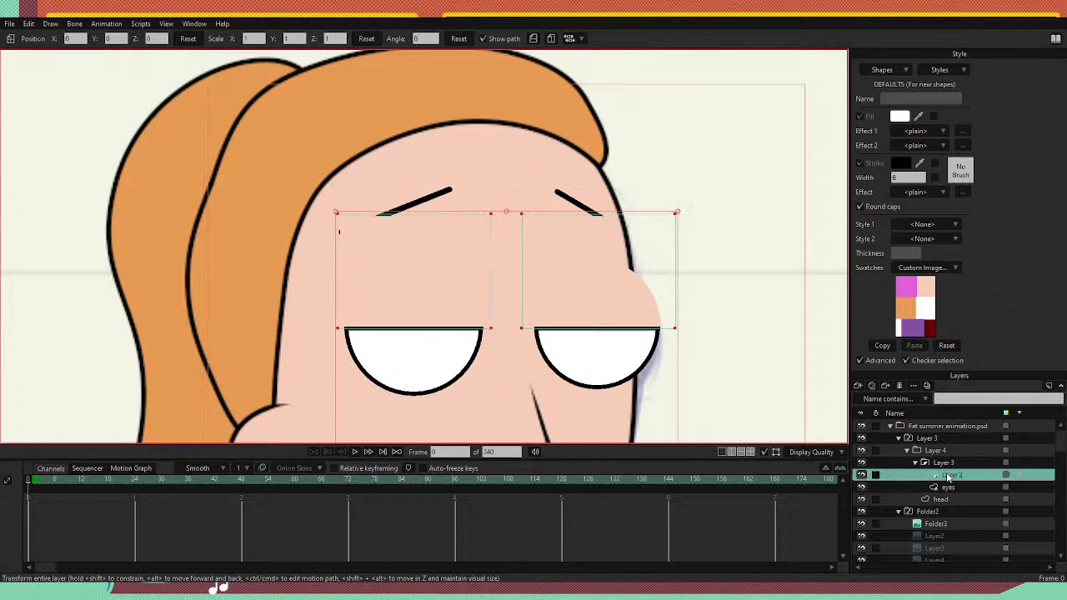
{"action": "key", "text": "t"}
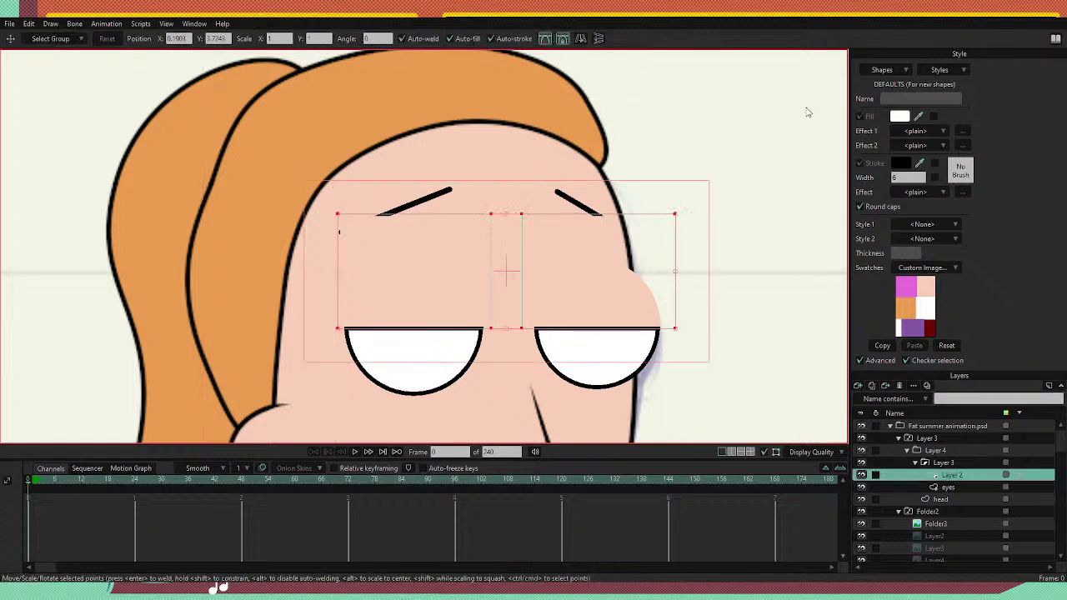
{"action": "key", "text": "a"}
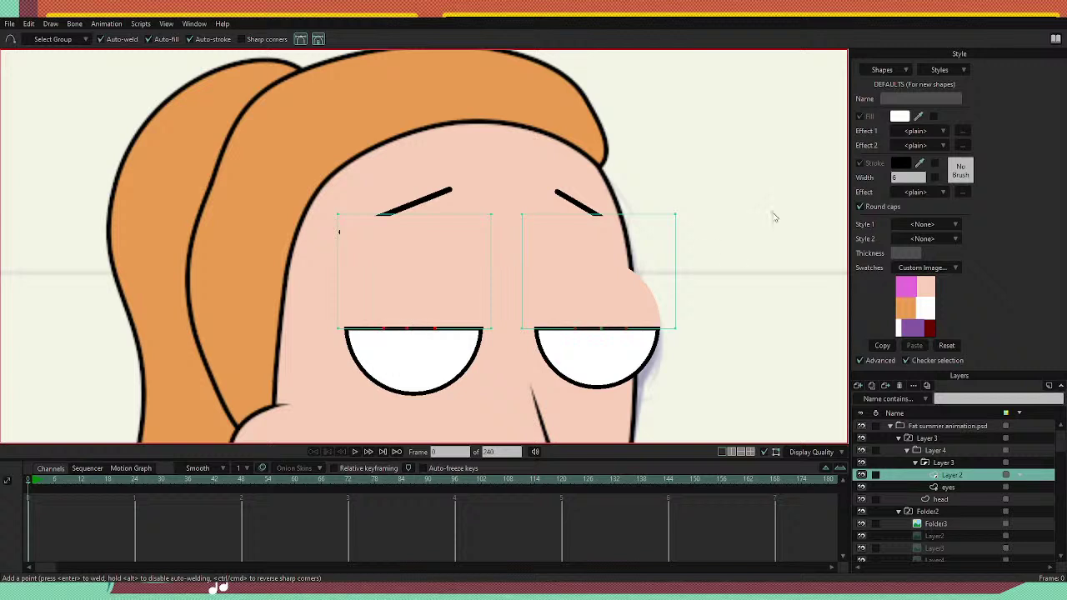
Arch the lower edge of the eyelid over the eye nearest the face's outline by raising its midpoint and both lower corners.
{"action": "key", "text": "t"}
{"action": "left_click_drag", "start_coordinate": [602, 331], "coordinate": [606, 305]}
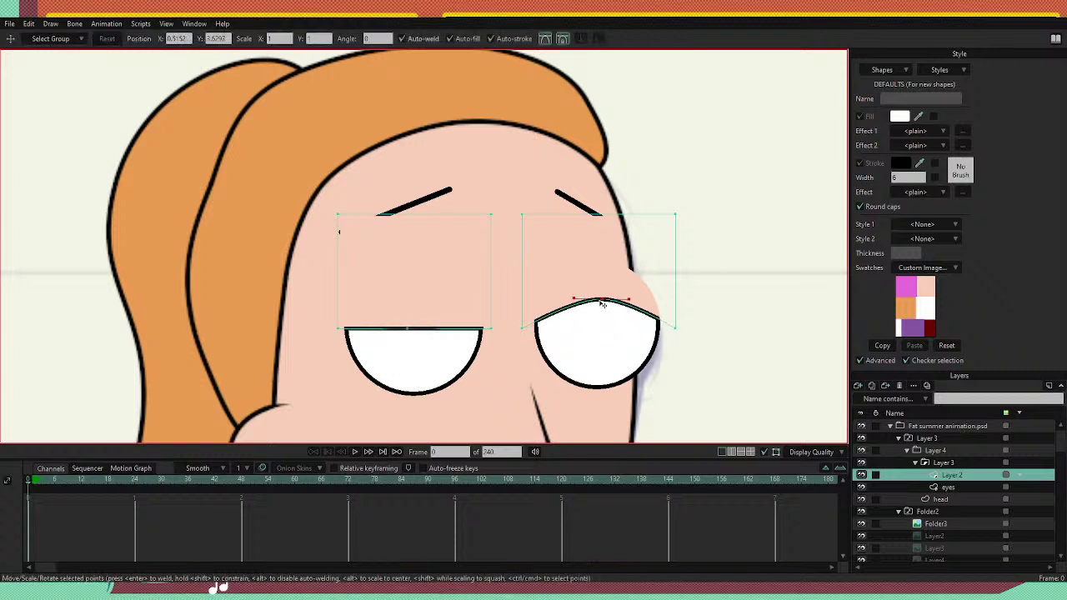
{"action": "key", "text": "ctrl+z"}
{"action": "left_click_drag", "start_coordinate": [602, 330], "coordinate": [599, 289]}
{"action": "key", "text": "ctrl+z"}
{"action": "left_click_drag", "start_coordinate": [521, 326], "coordinate": [519, 307]}
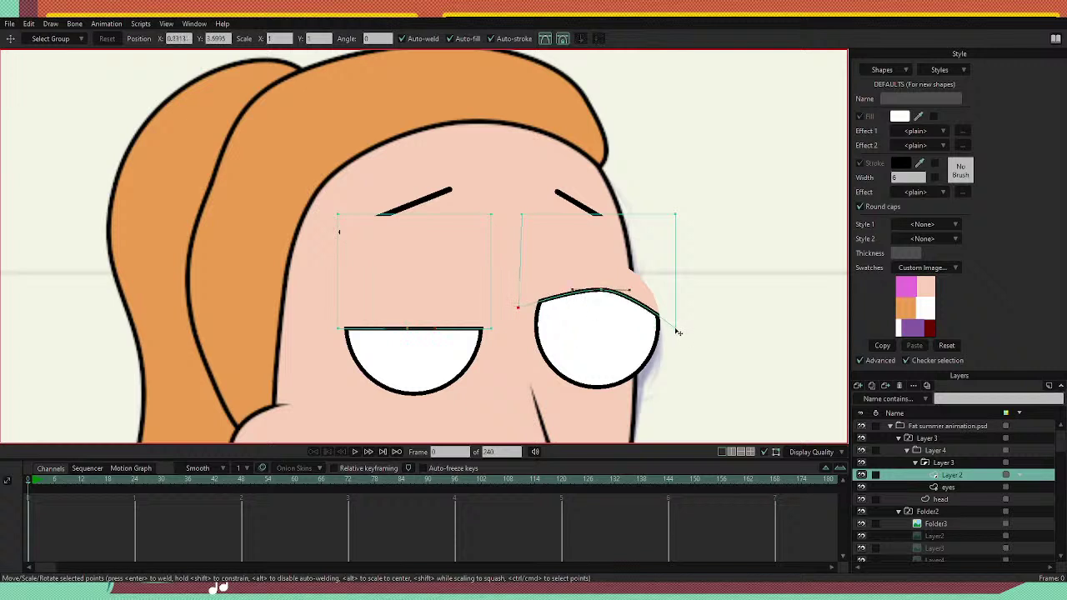
{"action": "left_click_drag", "start_coordinate": [676, 329], "coordinate": [680, 307]}
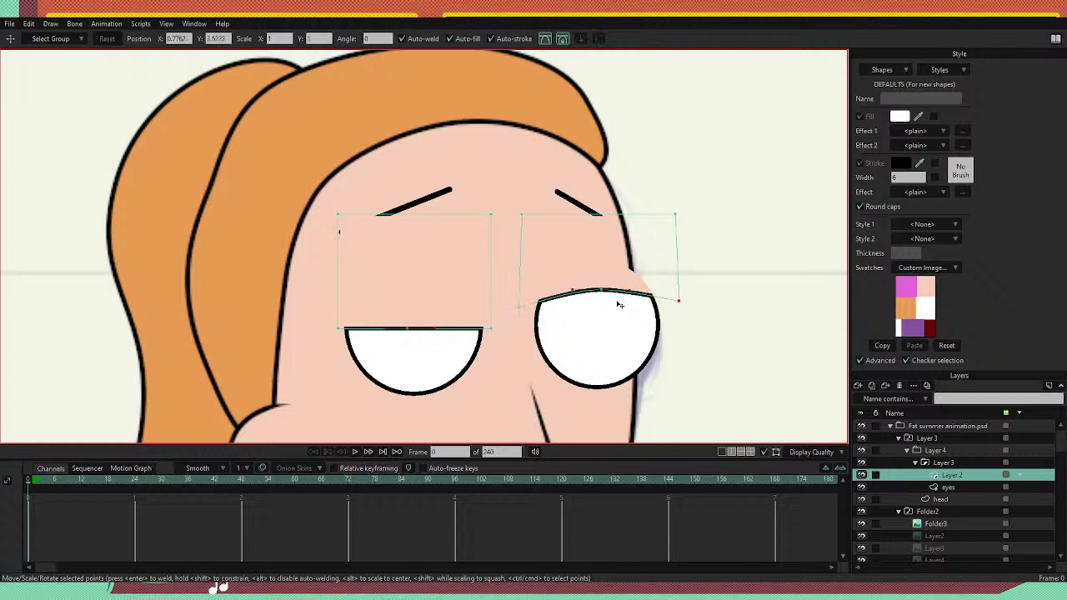
Undo the eyelid's arching, and duplicate the eyes layer so the copy sits directly above Layer 2.
{"action": "key", "text": "ctrl+z"}
{"action": "key", "text": "ctrl+z"}
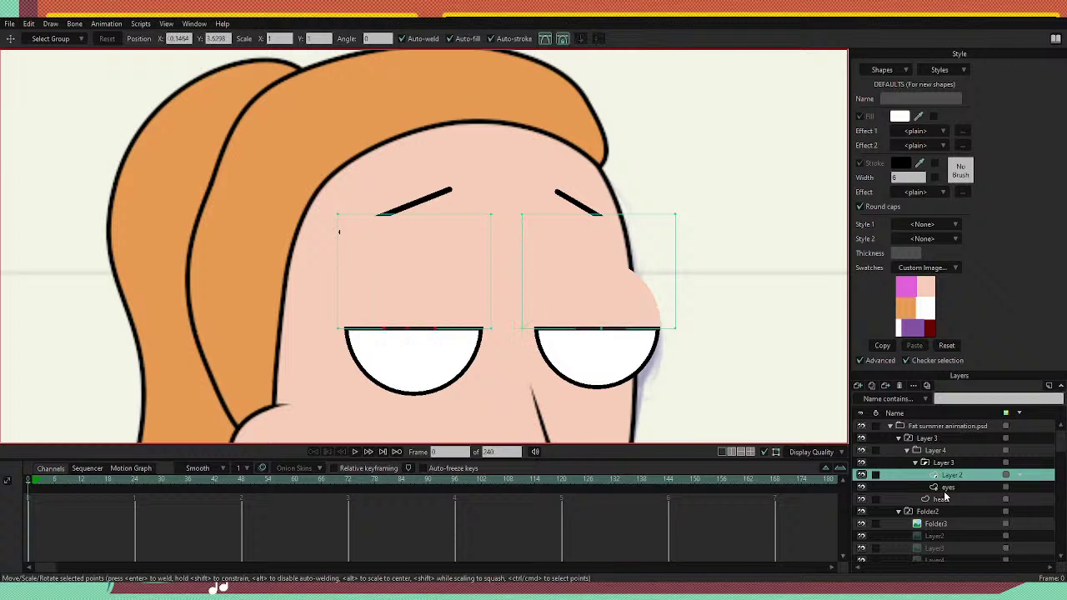
{"action": "left_click", "coordinate": [945, 488]}
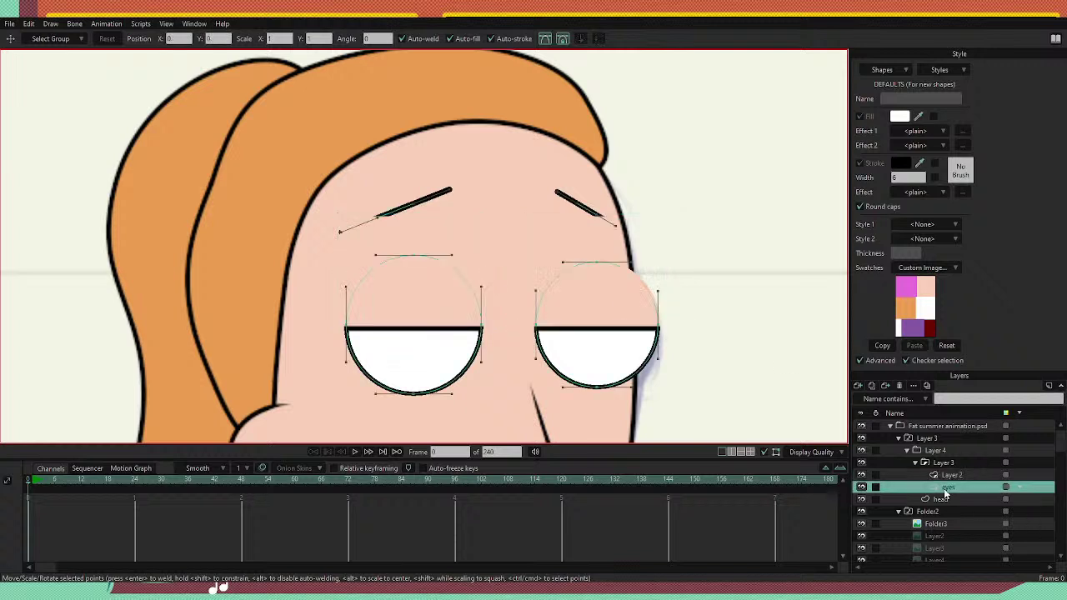
{"action": "left_click", "coordinate": [885, 385]}
{"action": "key", "text": "Return"}
{"action": "left_click_drag", "start_coordinate": [935, 487], "coordinate": [934, 470]}
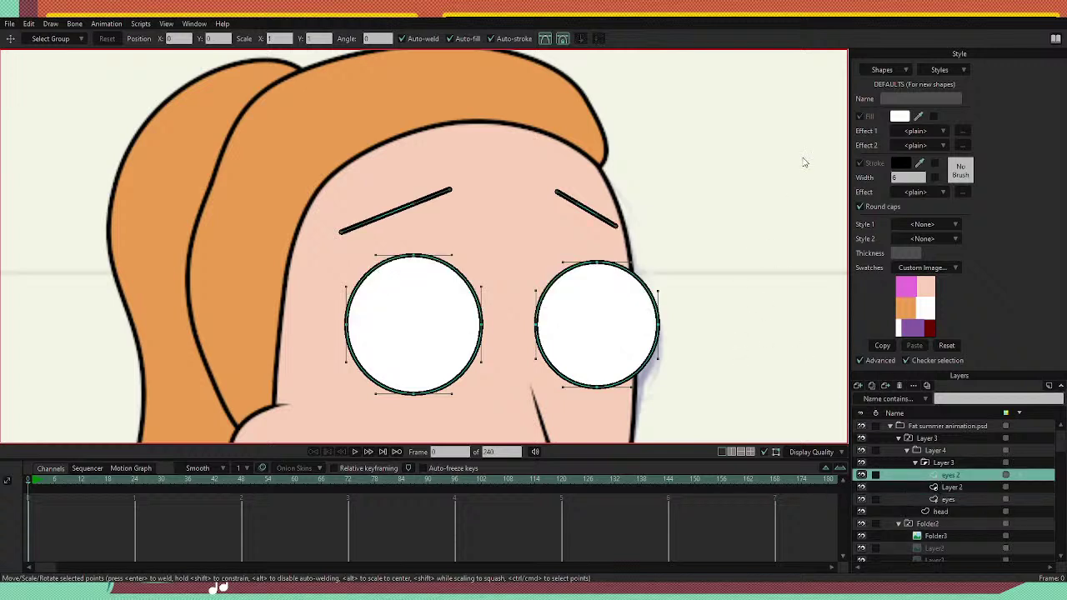
Delete the white fill shape of both eyes on the eyes 2 layer, keeping only the outlines.
{"action": "key", "text": "p"}
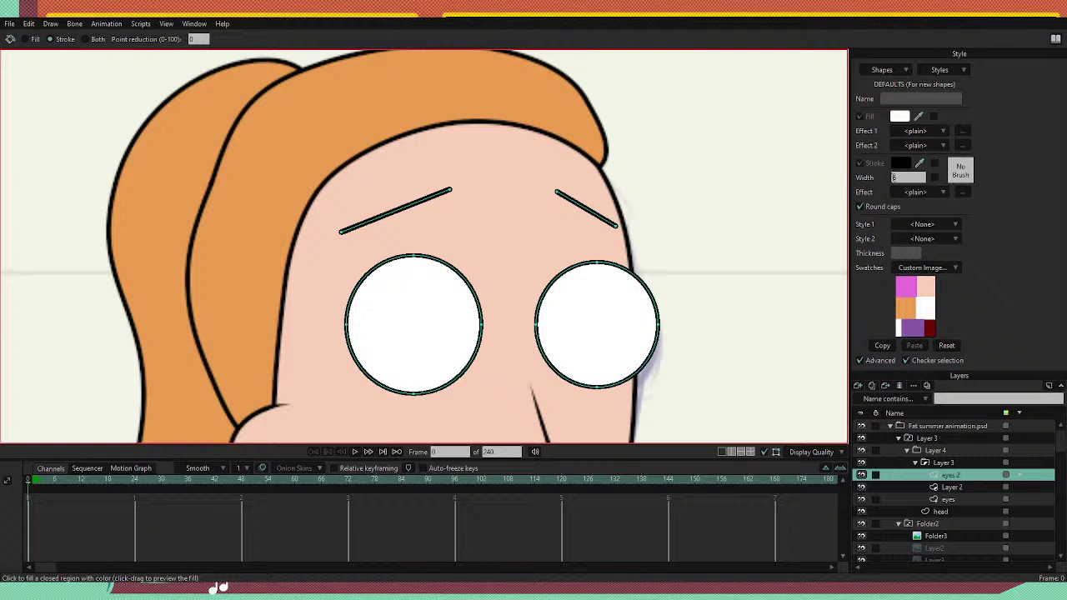
{"action": "key", "text": "q"}
{"action": "left_click", "coordinate": [607, 332]}
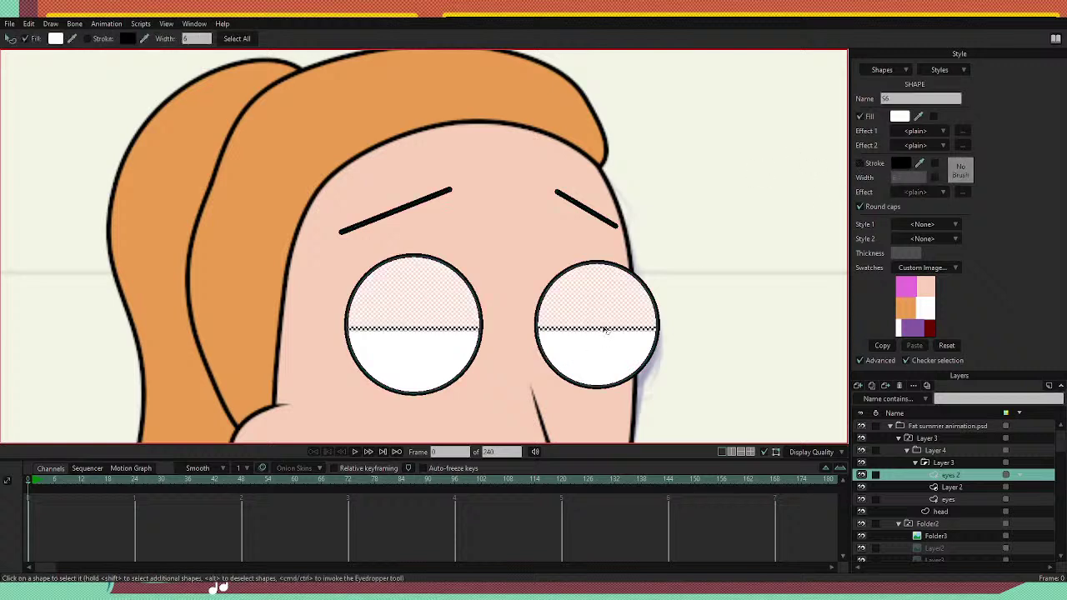
{"action": "key", "text": "Delete"}
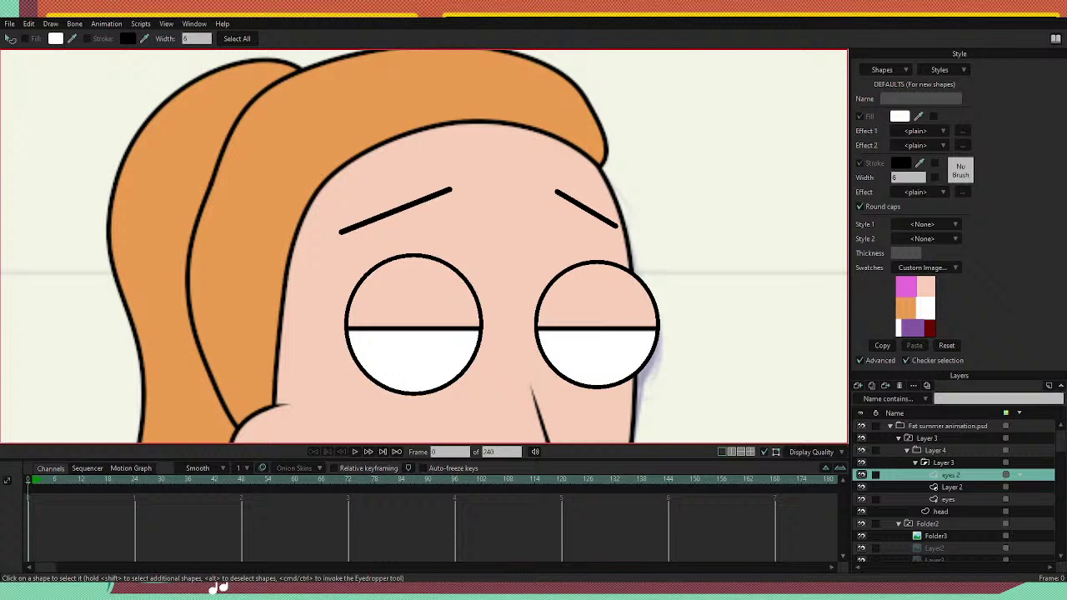
Key the half-closed pose of both eyelids on Layer 2 at frame 6 through their lower-edge points.
{"action": "left_click", "coordinate": [950, 488]}
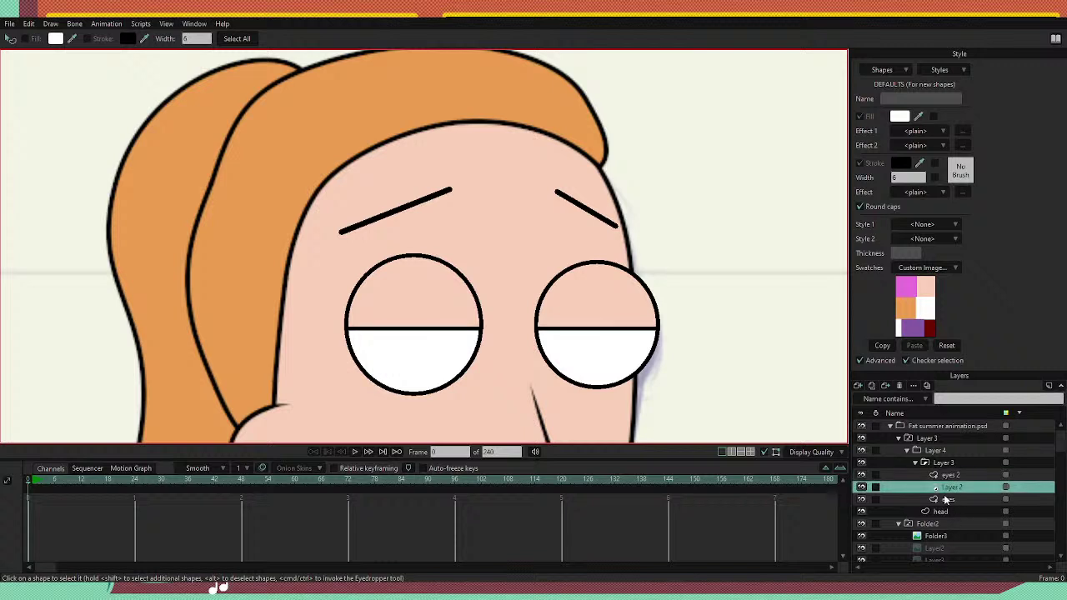
{"action": "key", "text": "t"}
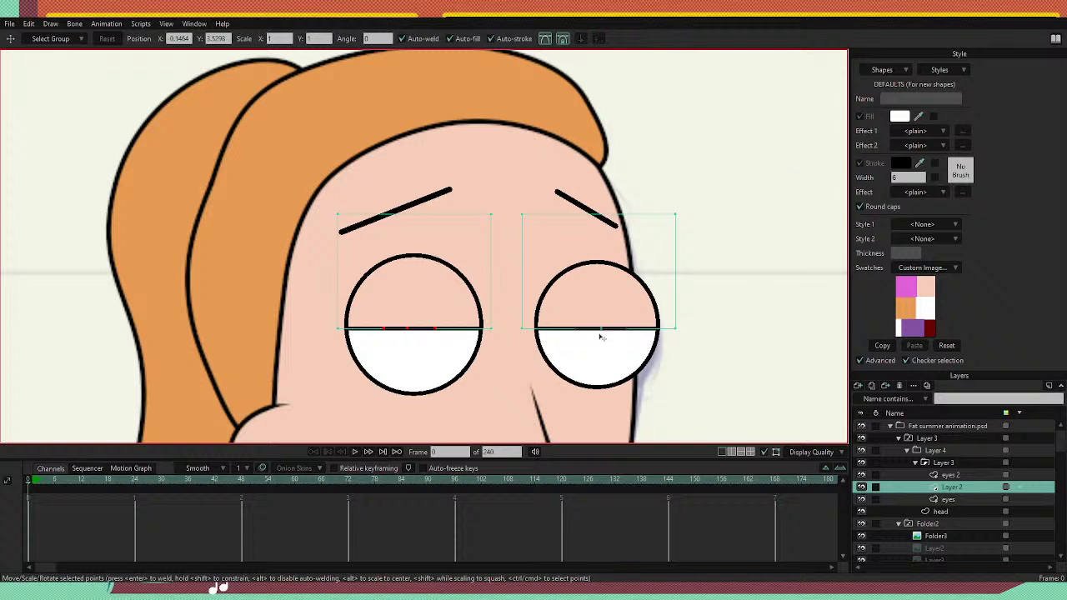
{"action": "left_click_drag", "start_coordinate": [29, 484], "coordinate": [54, 494]}
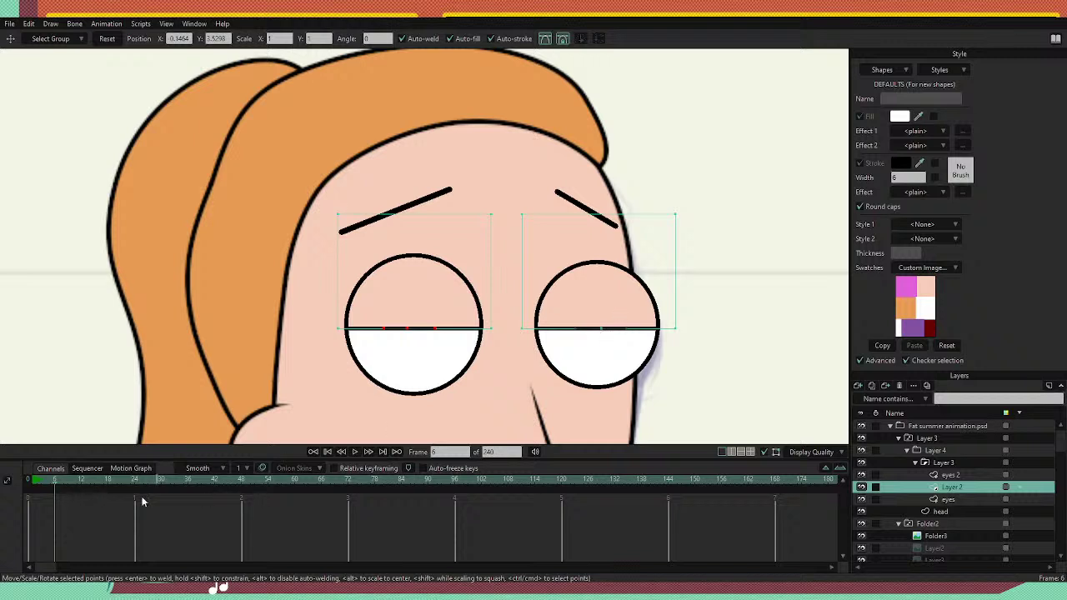
{"action": "left_click", "coordinate": [601, 330]}
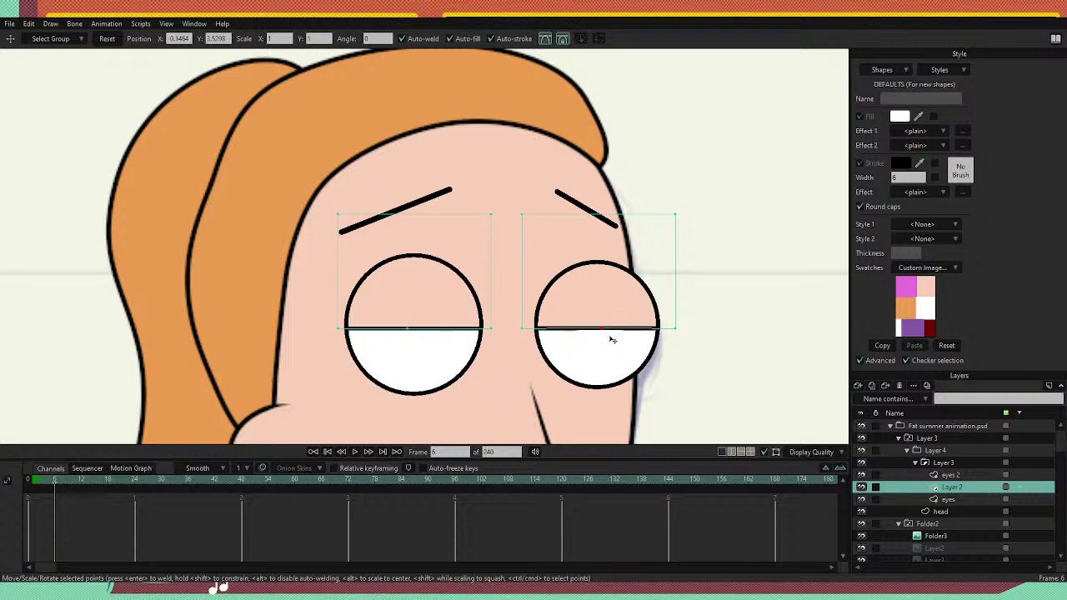
{"action": "left_click", "coordinate": [413, 332]}
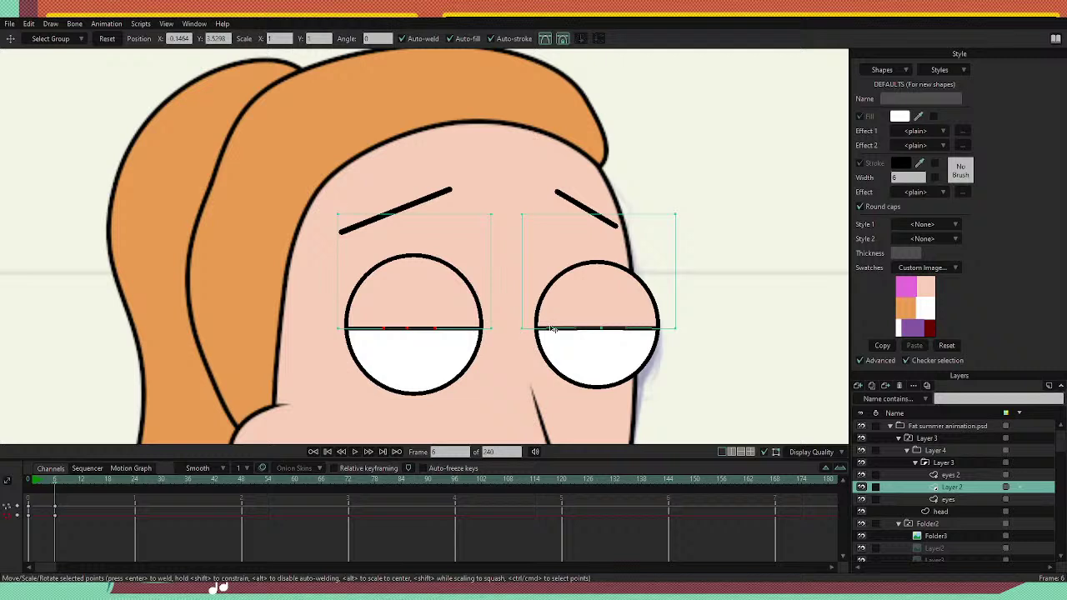
{"action": "left_click", "coordinate": [520, 329]}
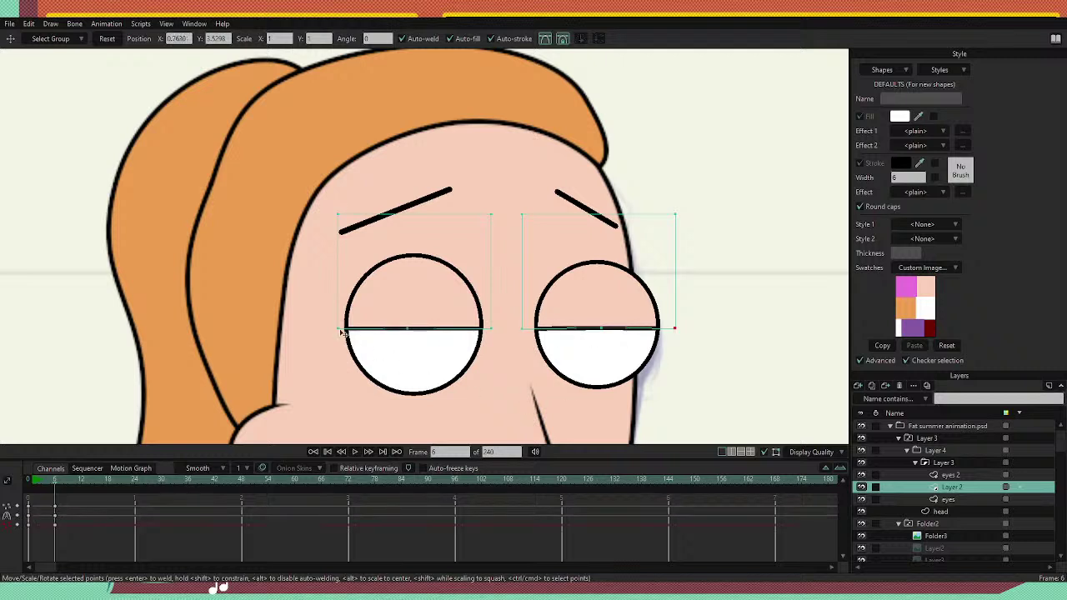
{"action": "left_click", "coordinate": [411, 332]}
{"action": "left_click", "coordinate": [413, 333]}
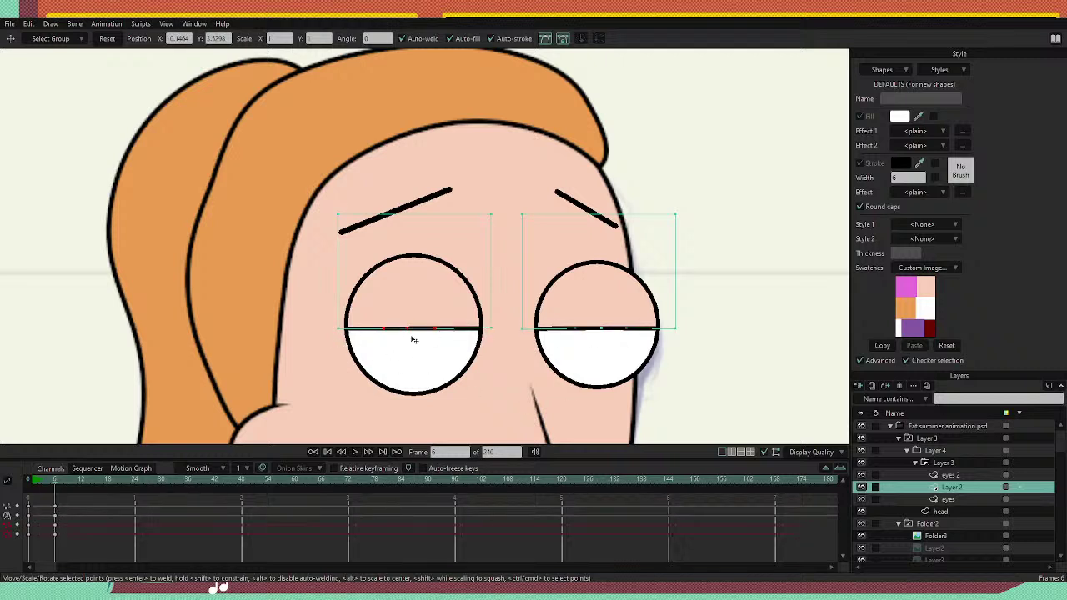
At frame 48, open the eyelid nearest the face's outline by raising its lower corners and midpoint into an arch.
{"action": "left_click_drag", "start_coordinate": [59, 487], "coordinate": [239, 491]}
{"action": "left_click_drag", "start_coordinate": [606, 327], "coordinate": [607, 292]}
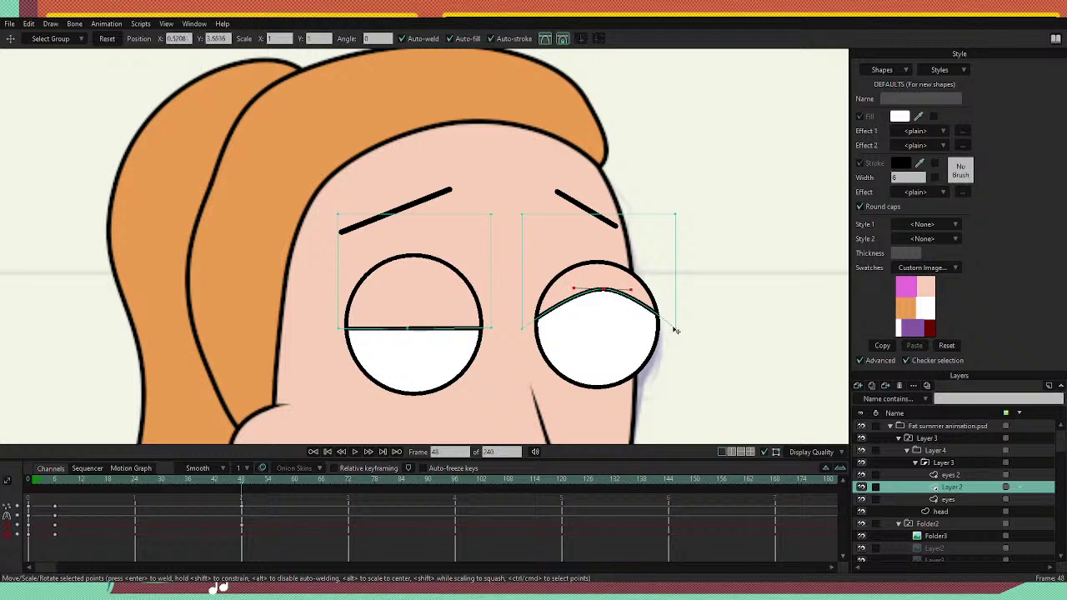
{"action": "left_click_drag", "start_coordinate": [675, 329], "coordinate": [676, 297]}
{"action": "left_click_drag", "start_coordinate": [520, 329], "coordinate": [524, 302]}
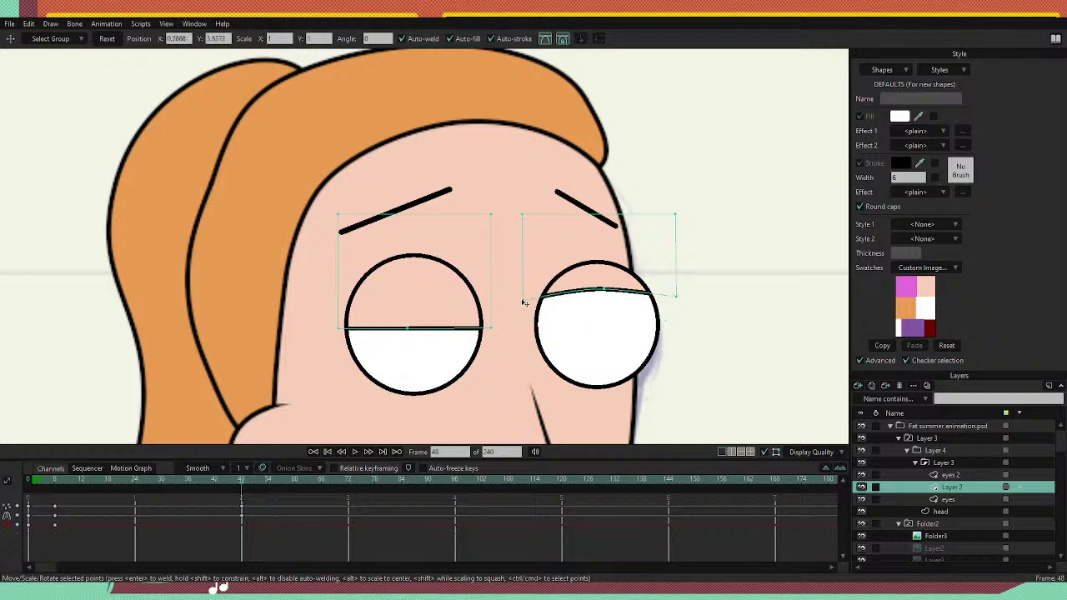
{"action": "left_click_drag", "start_coordinate": [608, 290], "coordinate": [656, 274]}
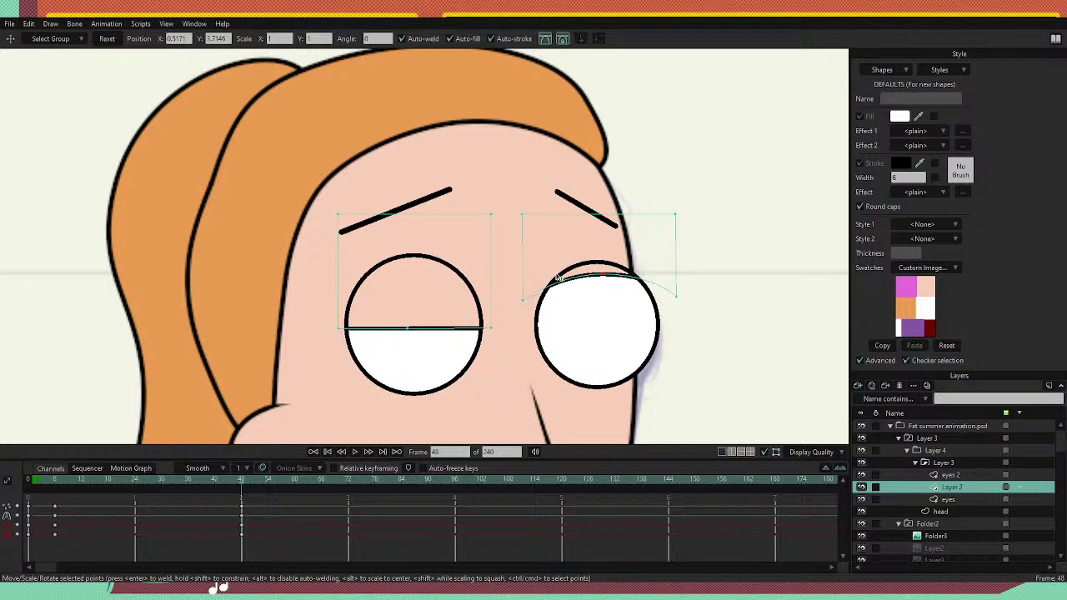
At frame 48, arch the other eyelid's lower edge to match by raising its midpoint and both lower corners.
{"action": "left_click_drag", "start_coordinate": [408, 328], "coordinate": [478, 282]}
{"action": "left_click_drag", "start_coordinate": [379, 281], "coordinate": [355, 282]}
{"action": "left_click_drag", "start_coordinate": [337, 328], "coordinate": [335, 302]}
{"action": "left_click_drag", "start_coordinate": [492, 328], "coordinate": [496, 309]}
{"action": "left_click_drag", "start_coordinate": [406, 279], "coordinate": [419, 273]}
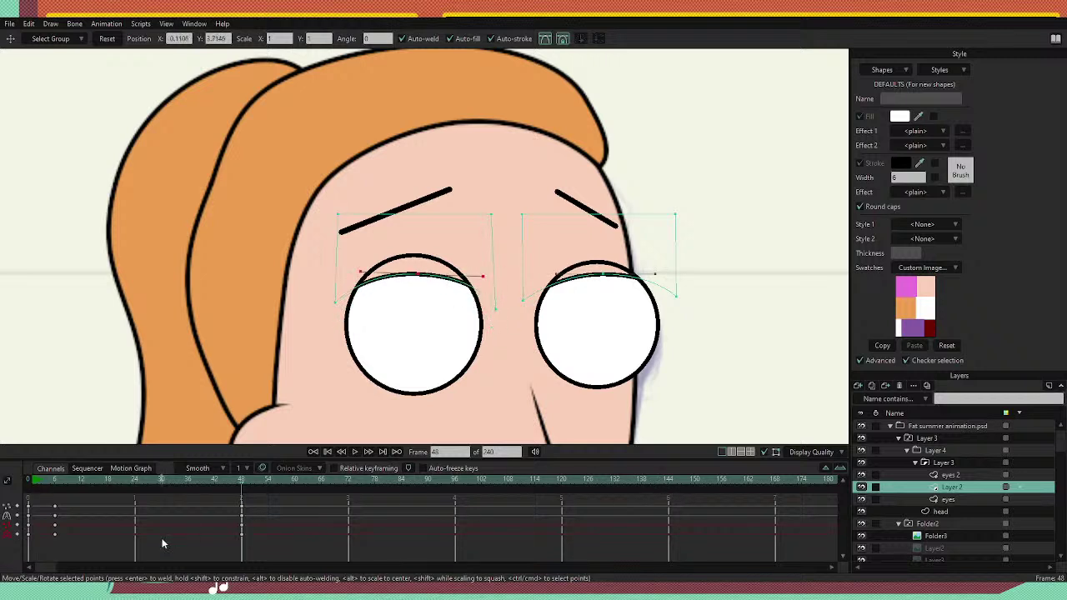
Move the open-eyelid keyframes from frame 48 to frame 12 and scrub through the blink.
{"action": "left_click_drag", "start_coordinate": [243, 480], "coordinate": [157, 523]}
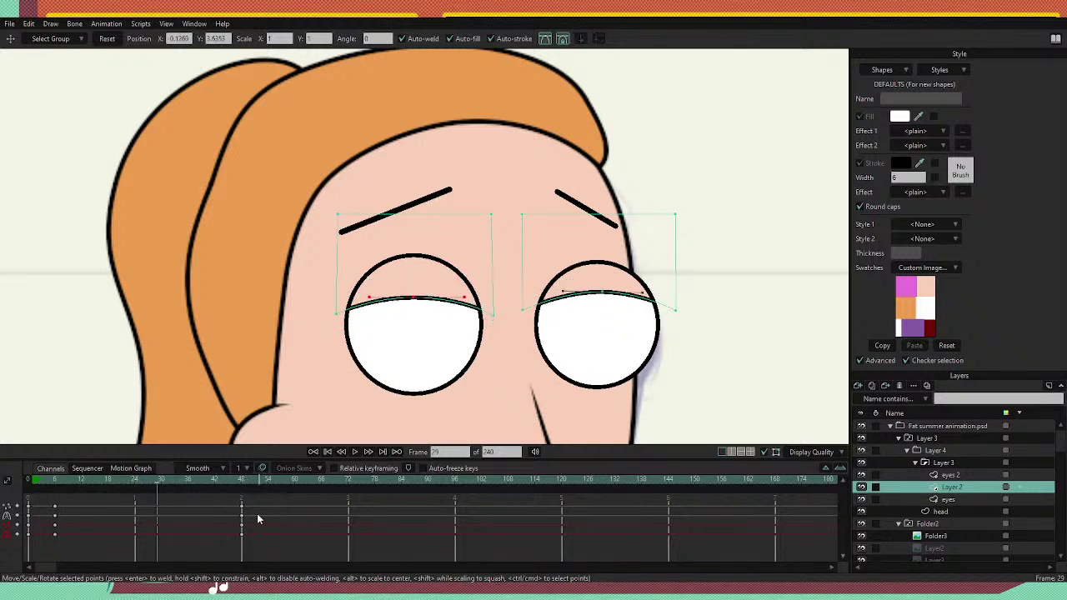
{"action": "left_click_drag", "start_coordinate": [258, 504], "coordinate": [82, 509]}
{"action": "left_click_drag", "start_coordinate": [159, 486], "coordinate": [30, 512]}
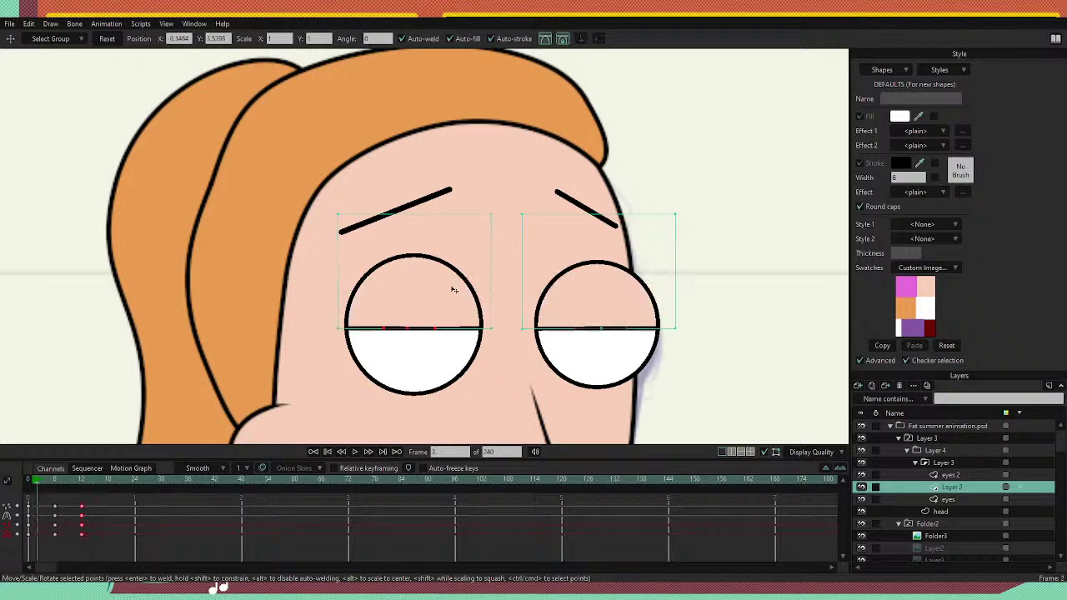
{"action": "scroll", "coordinate": [221, 408], "scroll_direction": "down", "scroll_amount": 3}
{"action": "scroll", "coordinate": [517, 305], "scroll_direction": "up", "scroll_amount": 3}
{"action": "left_click", "coordinate": [43, 481]}
{"action": "left_click_drag", "start_coordinate": [44, 481], "coordinate": [84, 498]}
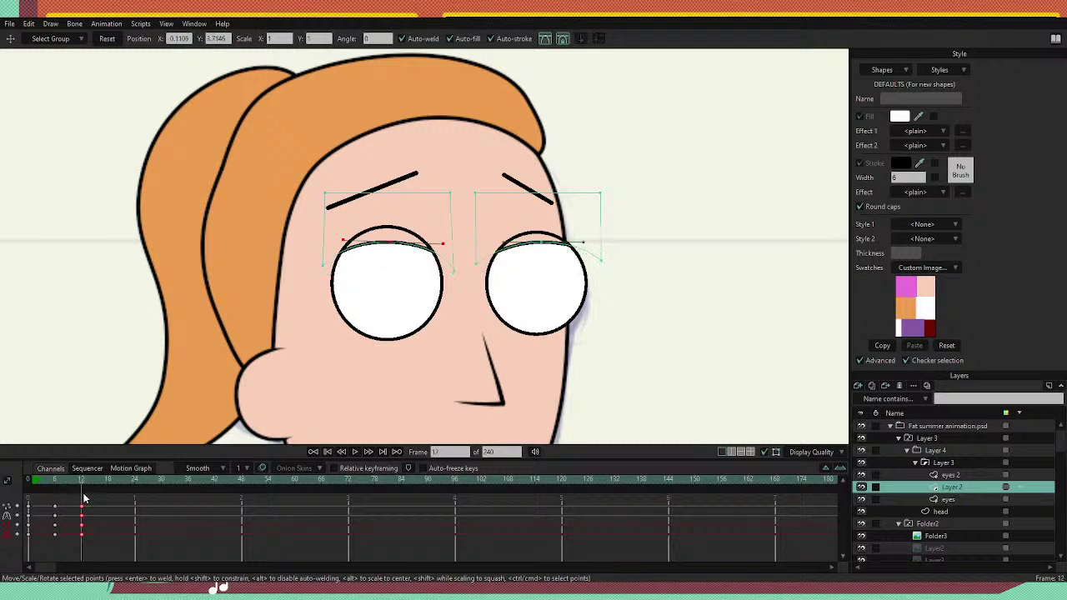
Shift the lower-edge midpoints of both eyelids slightly at frame 12, and return to frame 0.
{"action": "left_click", "coordinate": [545, 244]}
{"action": "left_click", "coordinate": [404, 243]}
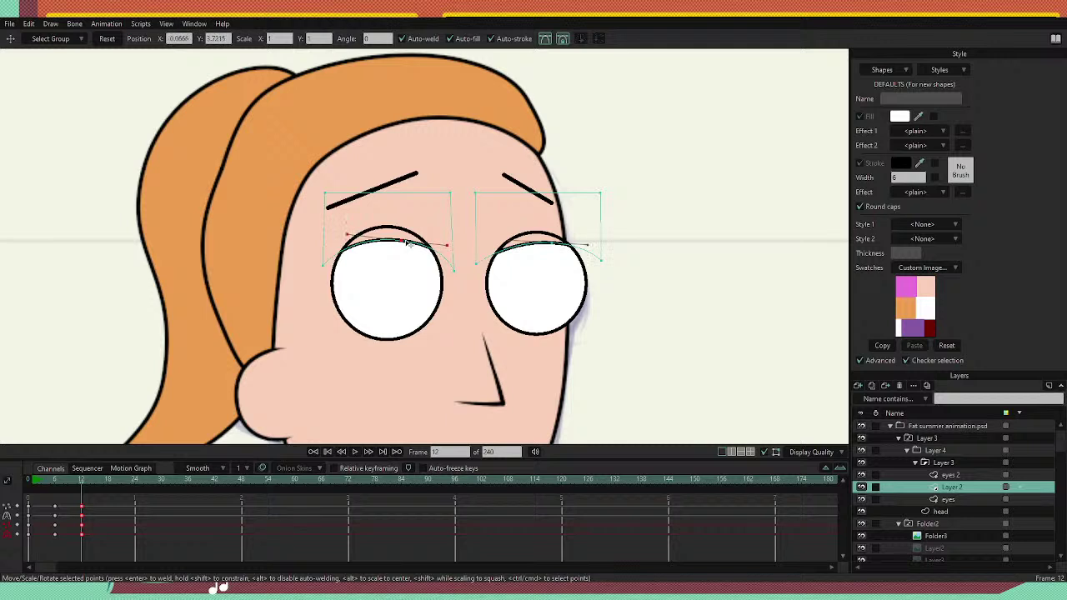
{"action": "left_click_drag", "start_coordinate": [78, 480], "coordinate": [3, 508]}
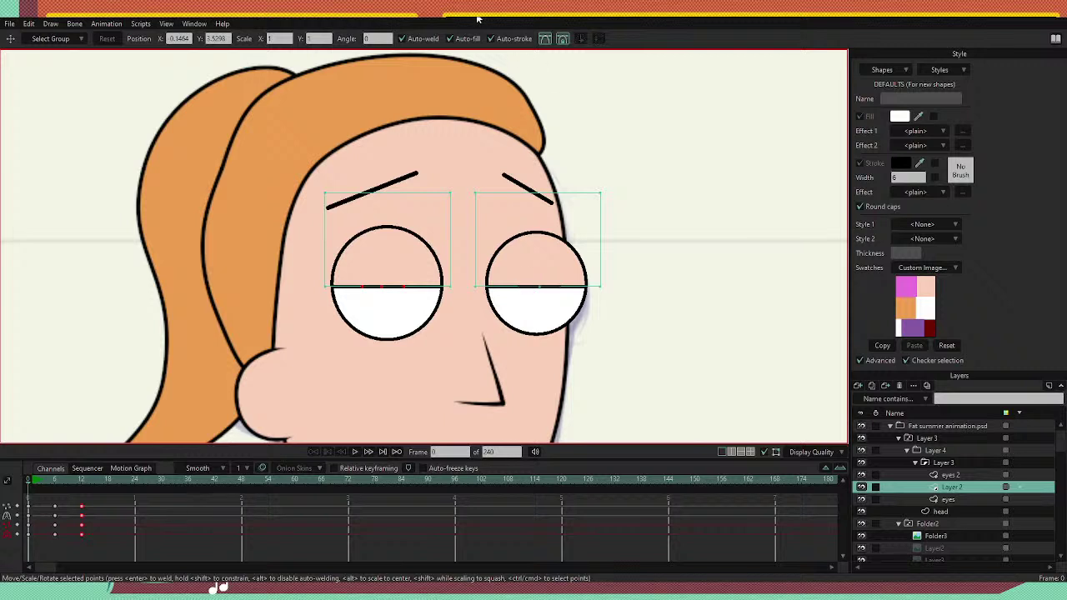
Delete the eyelid test keyframes on Layer 2 and check that the timeline holds the half-closed pose.
{"action": "left_click", "coordinate": [105, 520]}
{"action": "left_click_drag", "start_coordinate": [83, 504], "coordinate": [44, 543]}
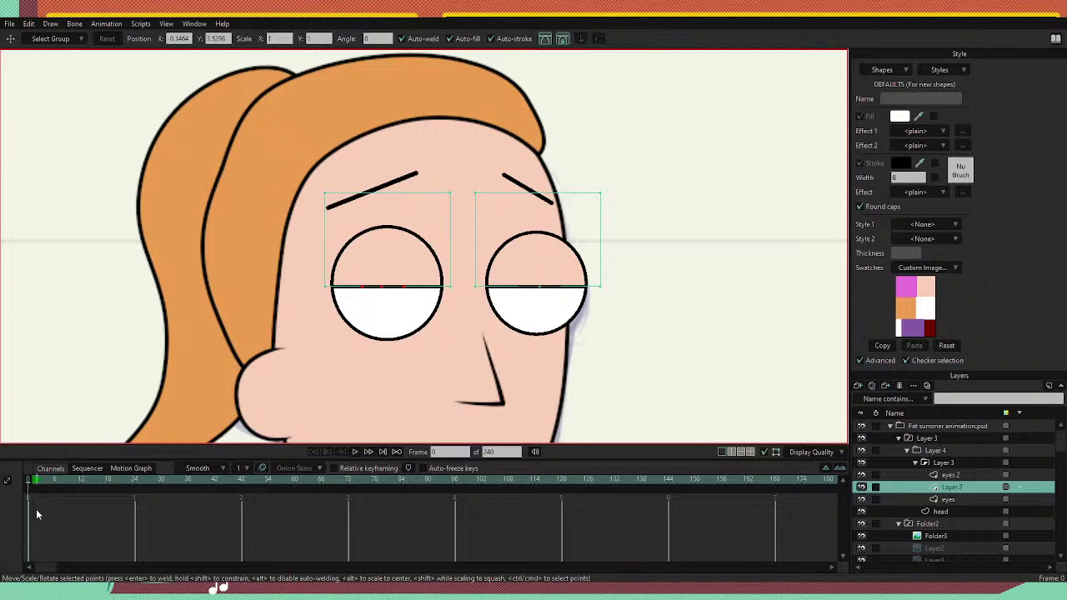
{"action": "left_click_drag", "start_coordinate": [33, 482], "coordinate": [401, 483]}
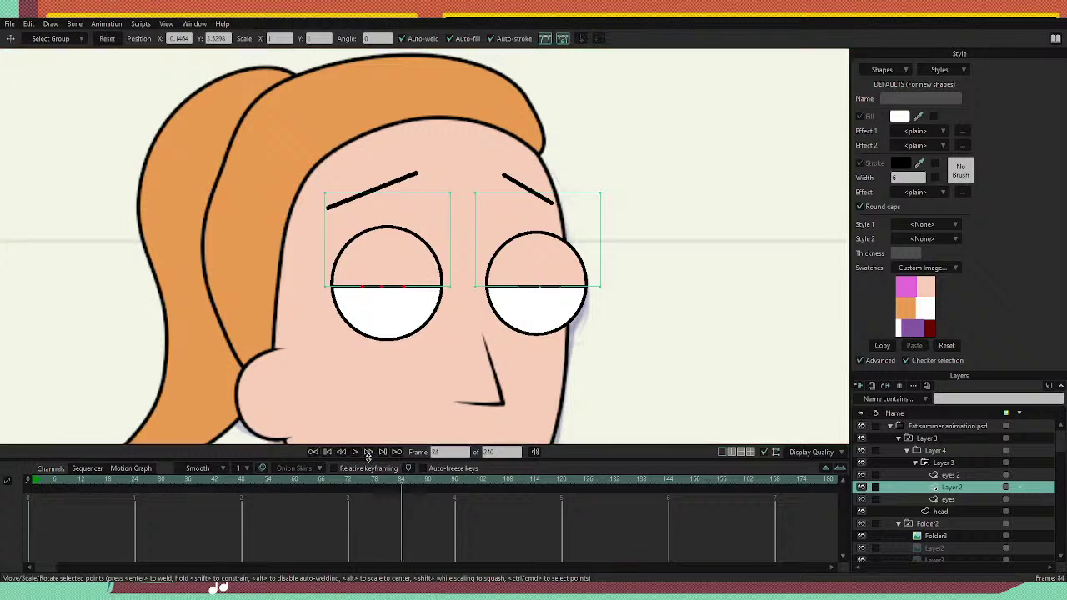
{"action": "left_click", "coordinate": [367, 453]}
Add a vector layer directly above the eyes layer and set shape drawing to a black-filled ellipse without stroke.
{"action": "left_click", "coordinate": [953, 498]}
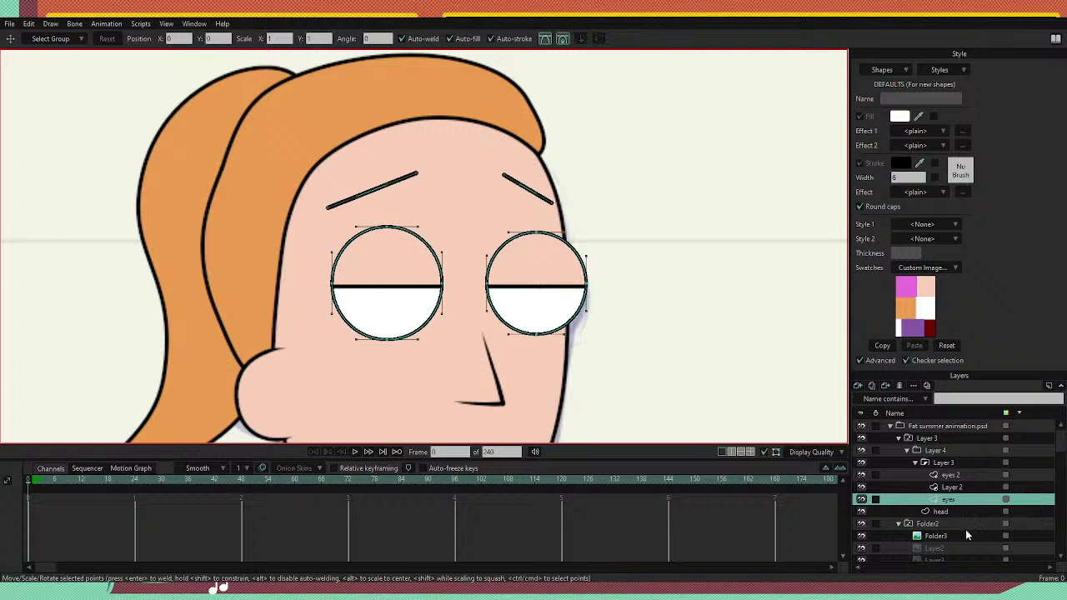
{"action": "left_click", "coordinate": [882, 397]}
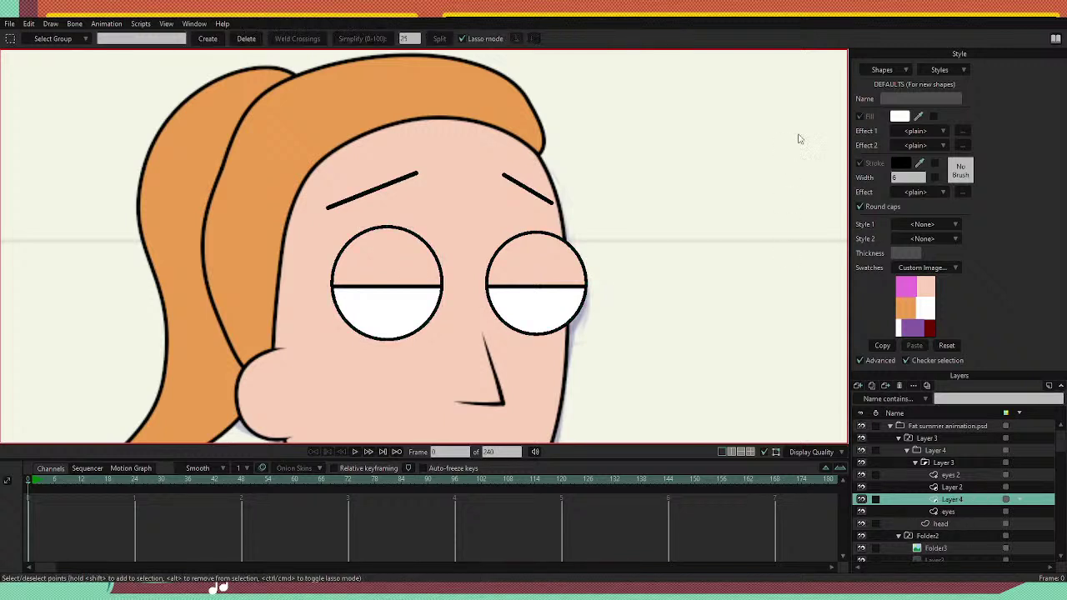
{"action": "key", "text": "e"}
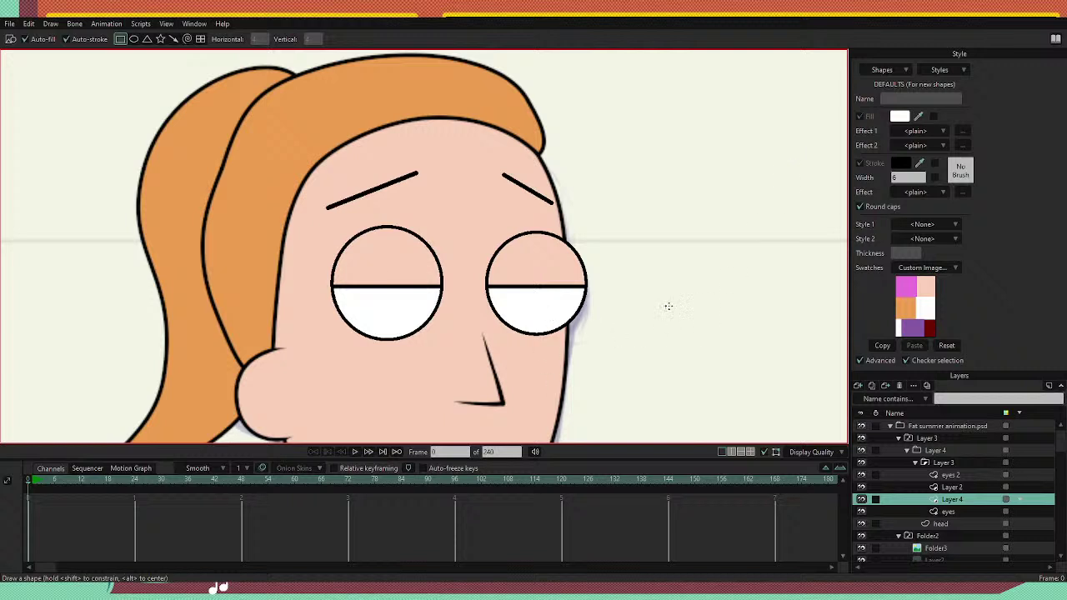
{"action": "left_click_drag", "start_coordinate": [542, 307], "coordinate": [548, 314]}
{"action": "left_click", "coordinate": [67, 39]}
{"action": "left_click", "coordinate": [67, 39]}
{"action": "left_click", "coordinate": [133, 39]}
{"action": "left_click", "coordinate": [905, 121]}
{"action": "left_click", "coordinate": [360, 401]}
{"action": "left_click", "coordinate": [560, 373]}
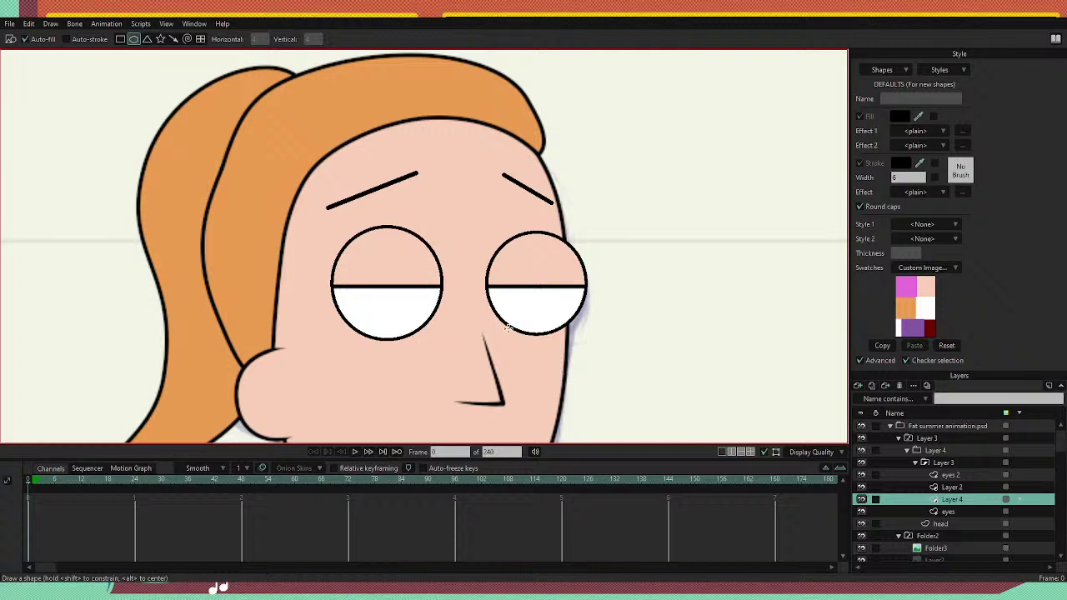
Draw a small black pupil in the lower half of the eye nearest the face's outline and adjust its position.
{"action": "left_click_drag", "start_coordinate": [534, 310], "coordinate": [544, 324]}
{"action": "key", "text": "t"}
{"action": "mouse_move", "coordinate": [543, 318]}
{"action": "left_mouse_down"}
{"action": "mouse_move", "coordinate": [581, 321]}
{"action": "mouse_move", "coordinate": [580, 288]}
{"action": "mouse_move", "coordinate": [540, 314]}
{"action": "left_mouse_up"}
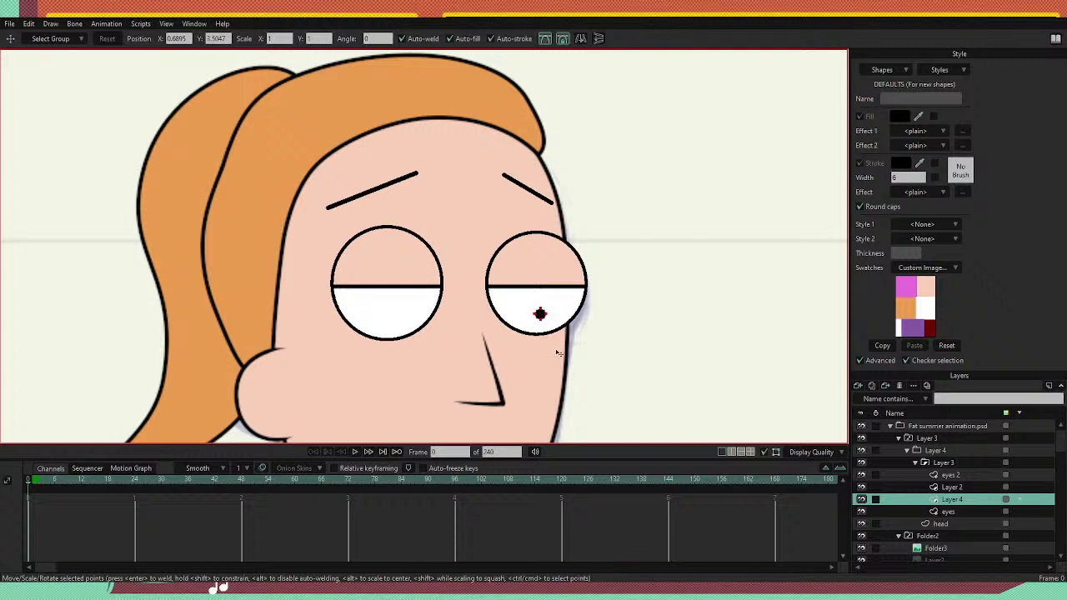
{"action": "left_click", "coordinate": [563, 334]}
{"action": "left_click", "coordinate": [541, 313]}
{"action": "left_click", "coordinate": [546, 323]}
{"action": "left_click", "coordinate": [540, 314]}
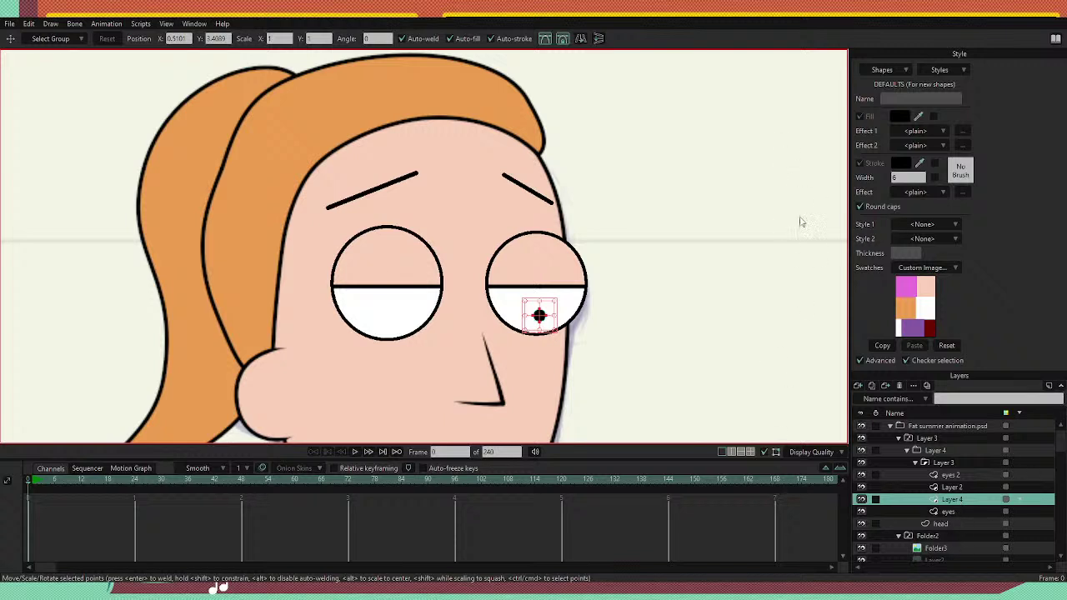
Copy the pupil into the matching place in the other eye and deselect it.
{"action": "key", "text": "ctrl+c"}
{"action": "key", "text": "ctrl+v"}
{"action": "left_click_drag", "start_coordinate": [540, 316], "coordinate": [403, 318]}
{"action": "scroll", "coordinate": [498, 318], "scroll_direction": "down", "scroll_amount": 4}
{"action": "scroll", "coordinate": [500, 319], "scroll_direction": "up", "scroll_amount": 3}
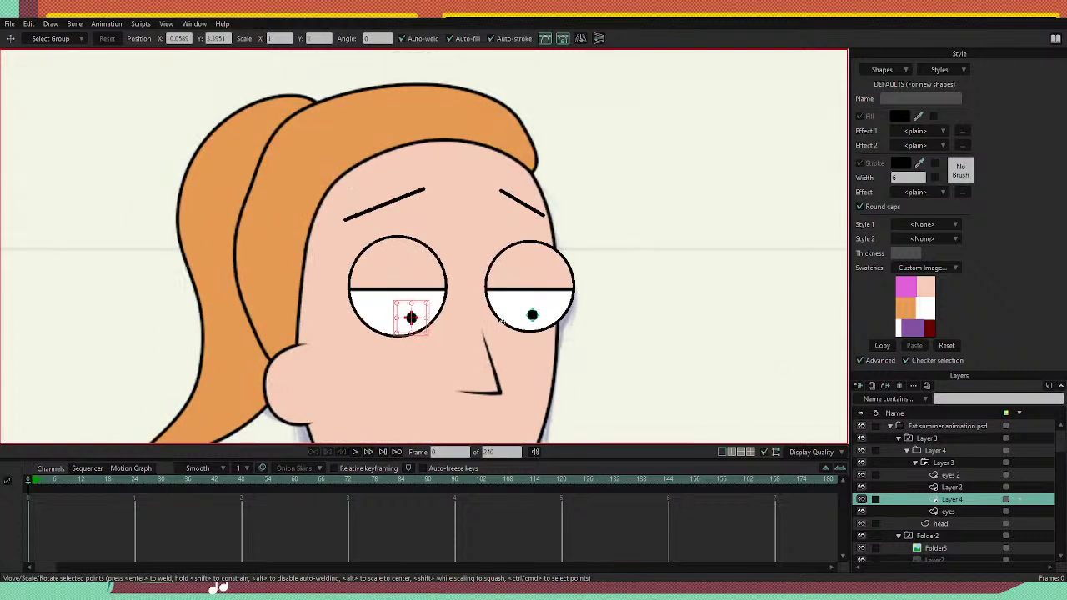
{"action": "left_click_drag", "start_coordinate": [413, 320], "coordinate": [414, 318]}
{"action": "key", "text": "g"}
{"action": "left_click", "coordinate": [660, 267]}
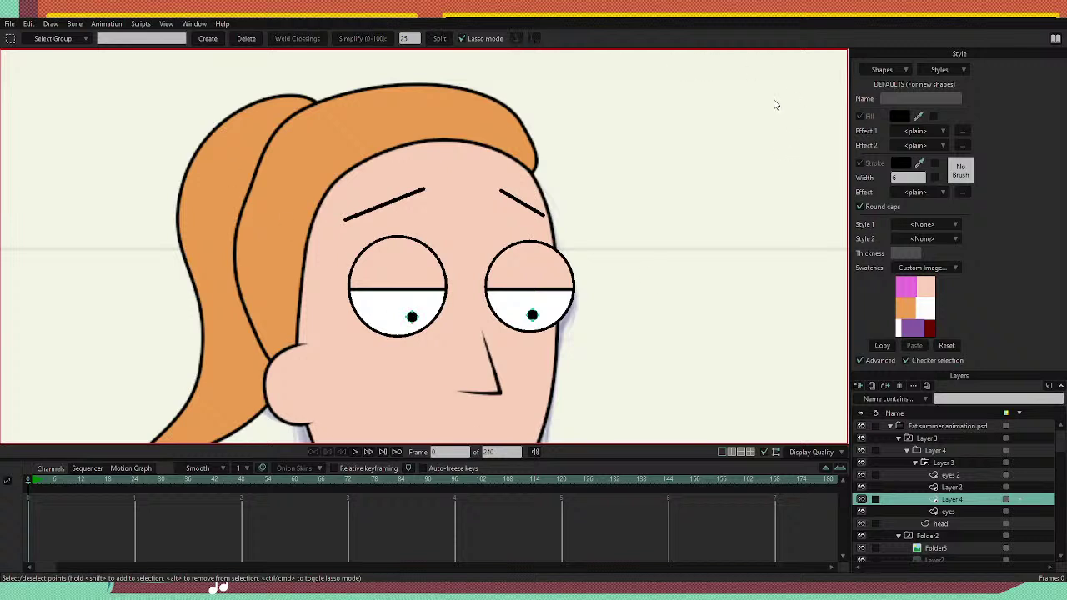
Select the Fat summer animation.psd group and examine the finished eyes up close and with the whole head.
{"action": "left_click", "coordinate": [921, 427]}
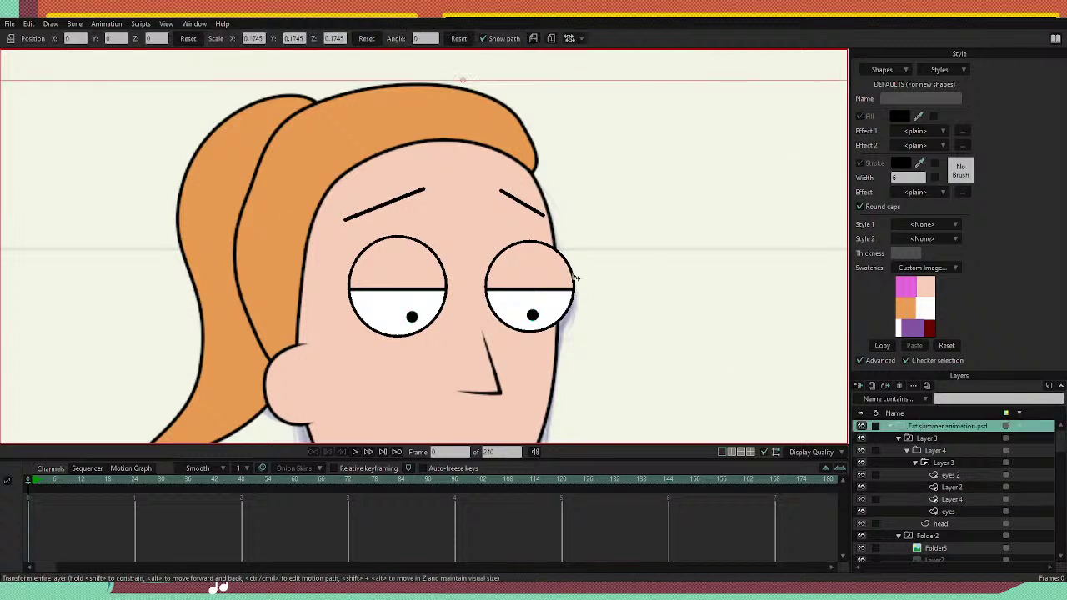
{"action": "scroll", "coordinate": [463, 241], "scroll_direction": "up", "scroll_amount": 3}
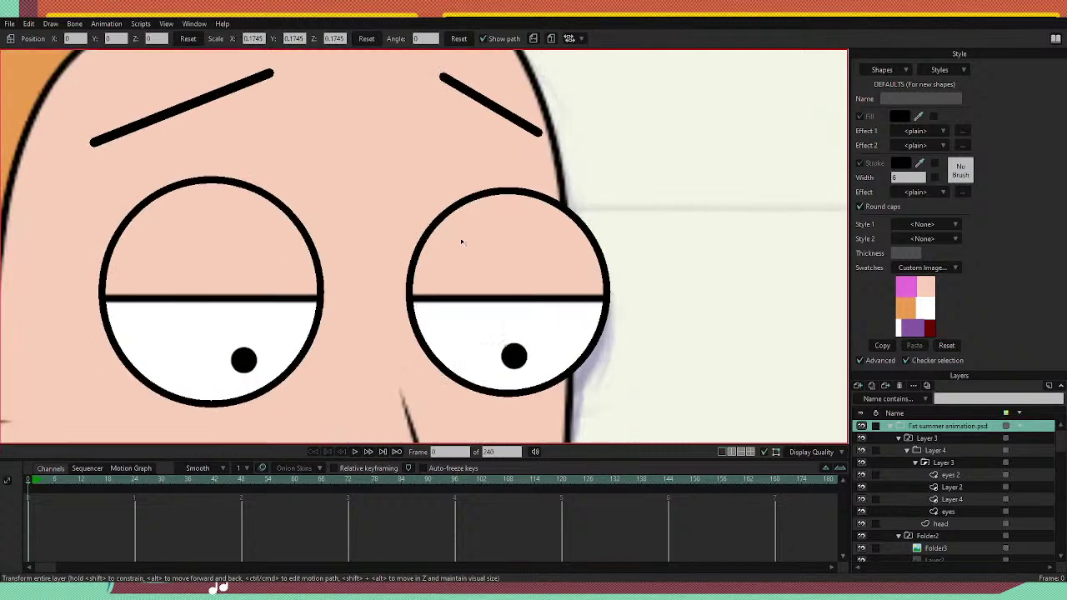
{"action": "scroll", "coordinate": [464, 251], "scroll_direction": "down", "scroll_amount": 12}
{"action": "scroll", "coordinate": [502, 243], "scroll_direction": "up", "scroll_amount": 4}
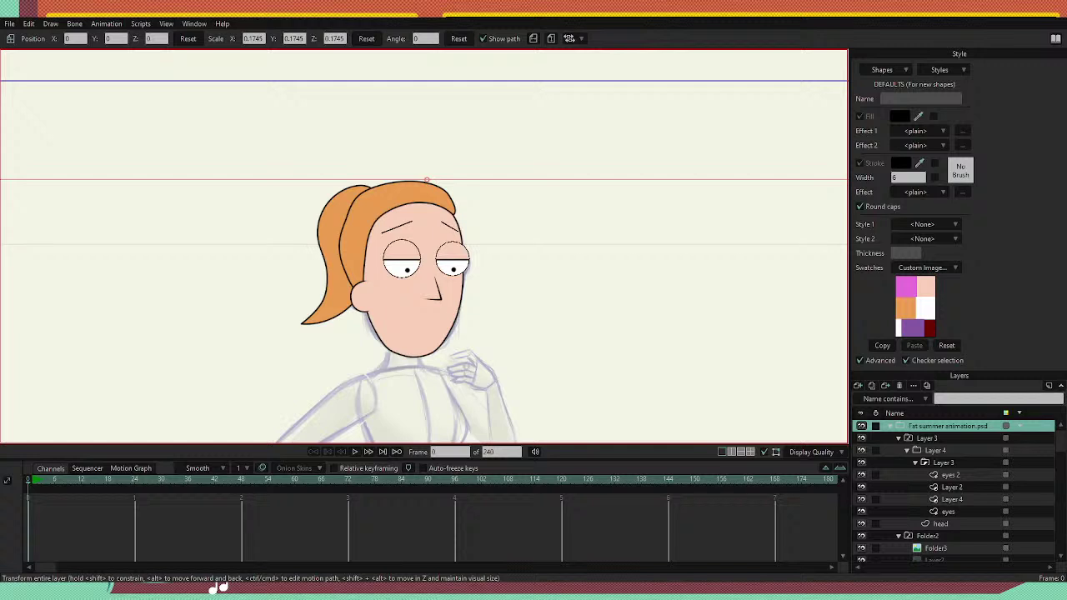
Examine the eyes at several zoom levels and switch the Layer 3 eye group and its eyes 2 and Layer 2 contents off and on.
{"action": "scroll", "coordinate": [475, 262], "scroll_direction": "up", "scroll_amount": 5}
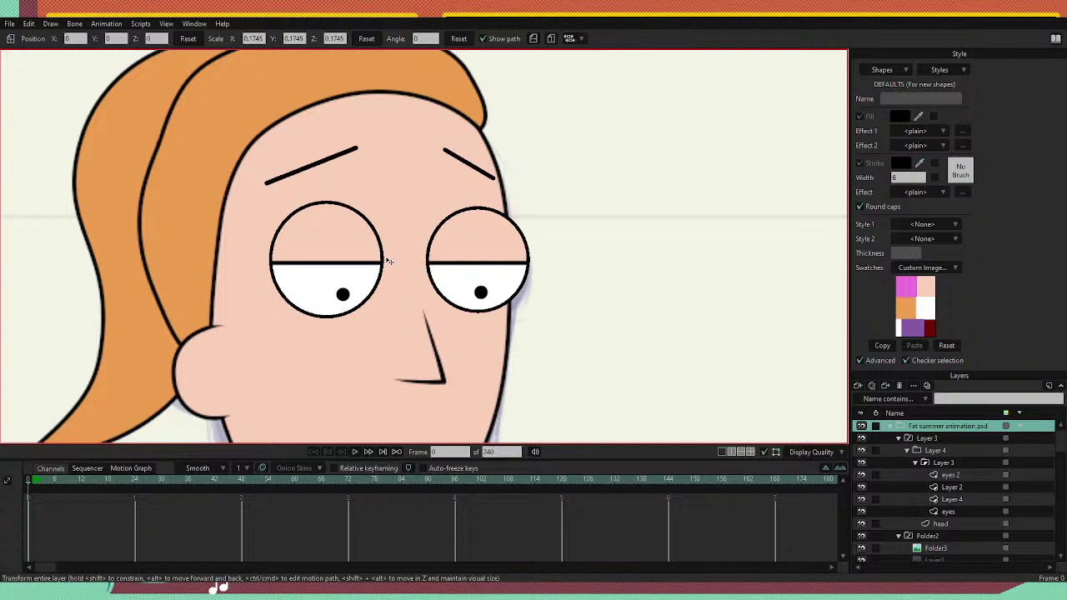
{"action": "scroll", "coordinate": [388, 262], "scroll_direction": "down", "scroll_amount": 5}
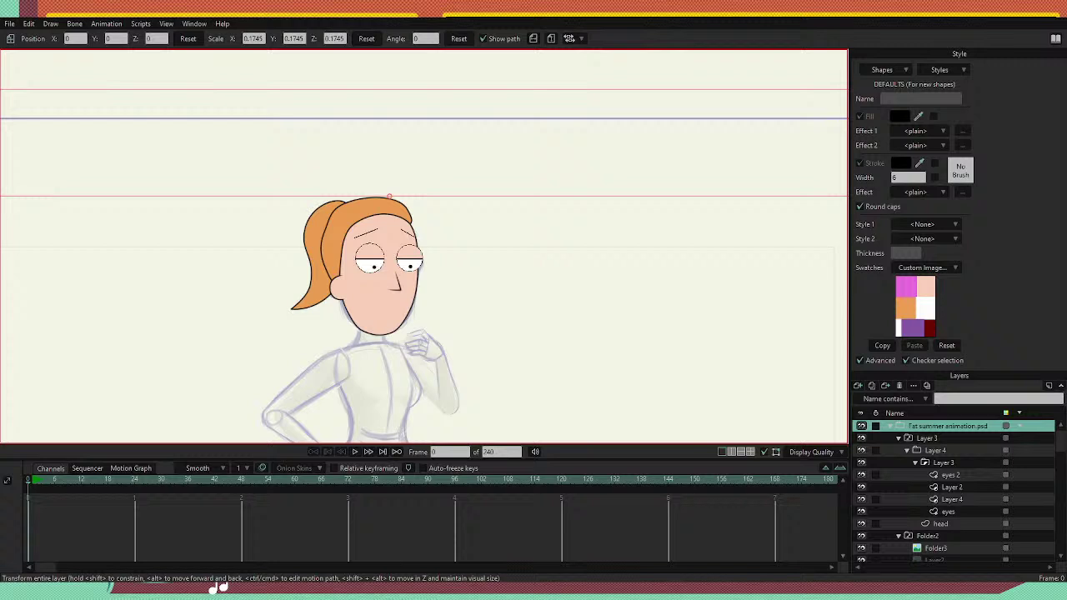
{"action": "scroll", "coordinate": [387, 312], "scroll_direction": "up", "scroll_amount": 5}
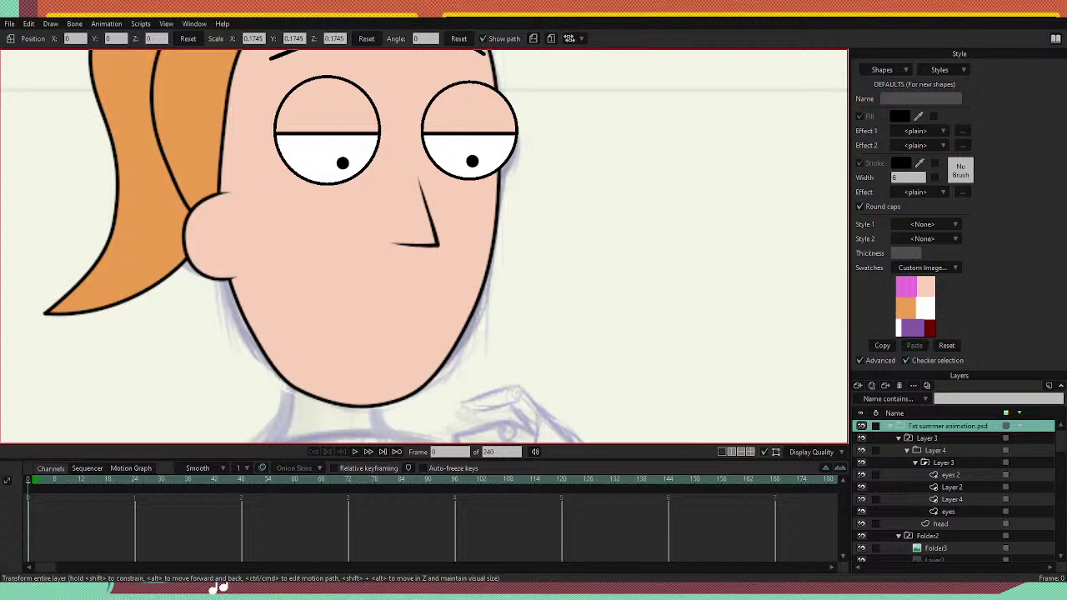
{"action": "left_click", "coordinate": [943, 462]}
{"action": "left_click", "coordinate": [862, 463]}
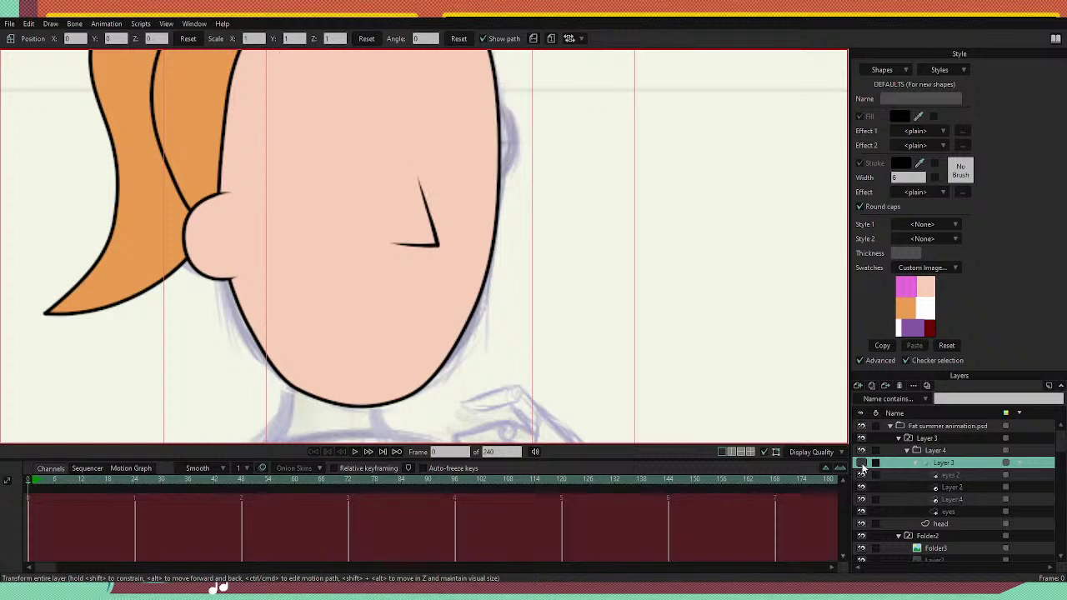
{"action": "left_click", "coordinate": [862, 462]}
{"action": "left_click", "coordinate": [862, 476]}
{"action": "left_click", "coordinate": [862, 479]}
{"action": "left_click", "coordinate": [861, 496]}
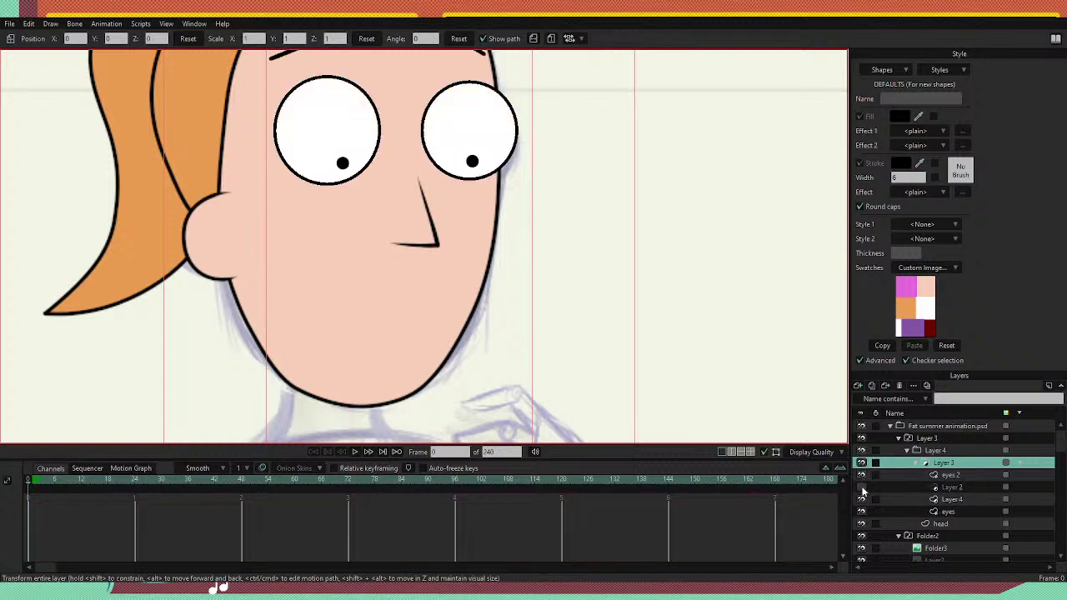
{"action": "left_click", "coordinate": [862, 496]}
{"action": "left_click", "coordinate": [862, 497]}
{"action": "left_click", "coordinate": [862, 497]}
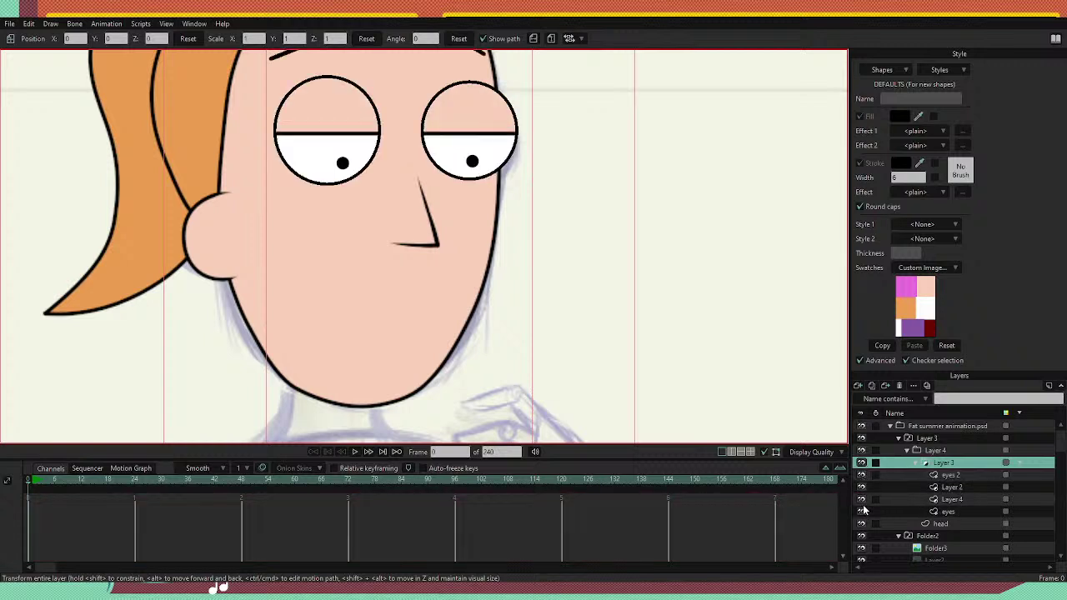
Check how the eye group is stacked by toggling the visibility of Layer 2, the Layer 4 pupils and the head.
{"action": "left_click", "coordinate": [915, 462]}
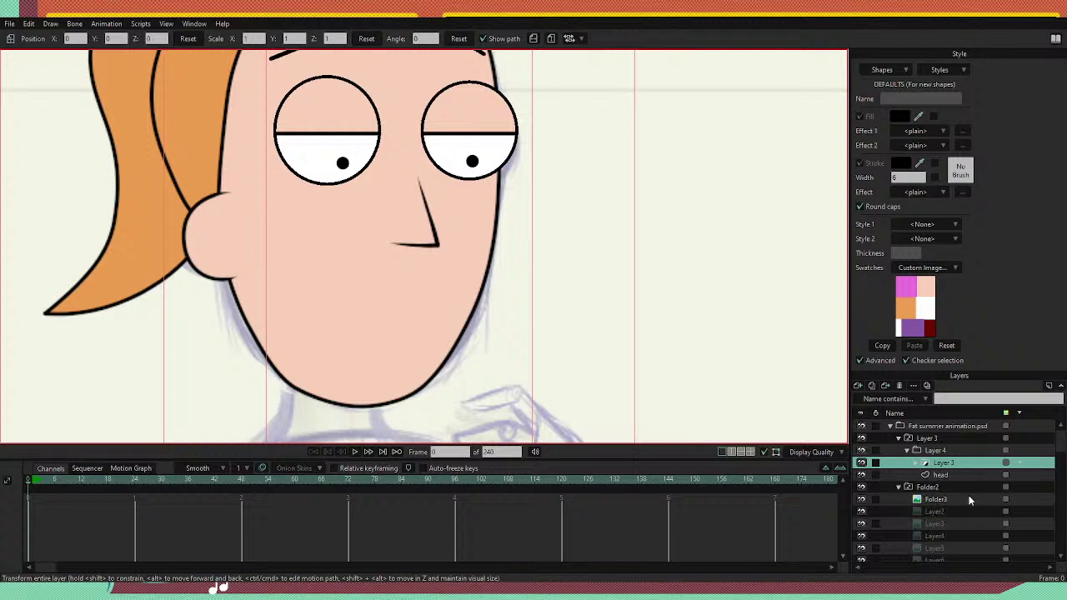
{"action": "left_click", "coordinate": [916, 463]}
{"action": "left_click", "coordinate": [862, 488]}
{"action": "left_click", "coordinate": [862, 487]}
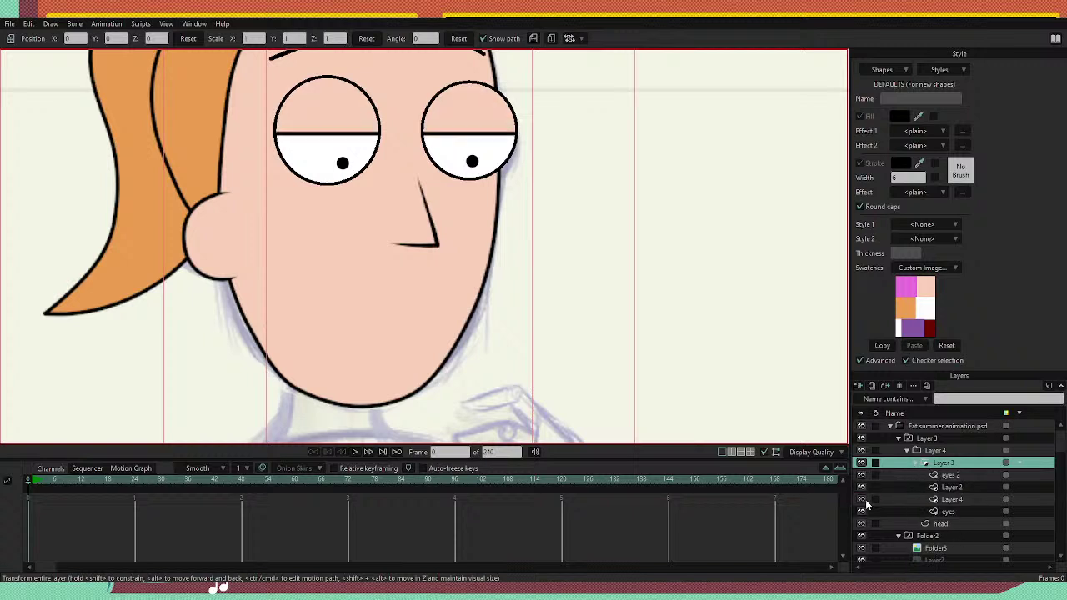
{"action": "left_click", "coordinate": [861, 499]}
{"action": "left_click", "coordinate": [862, 499]}
{"action": "left_click", "coordinate": [862, 523]}
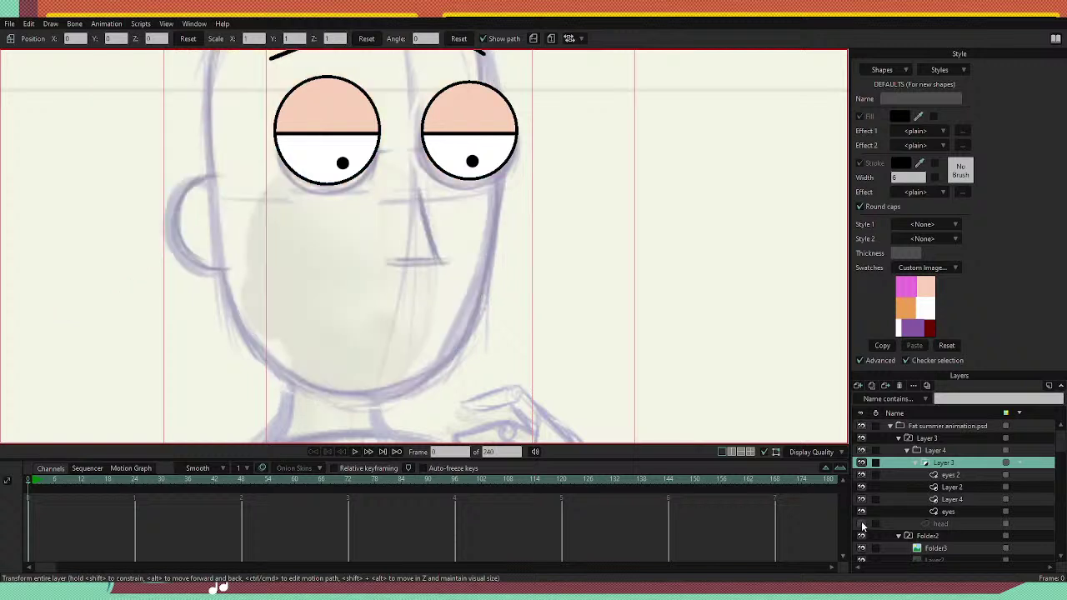
{"action": "left_click", "coordinate": [862, 523]}
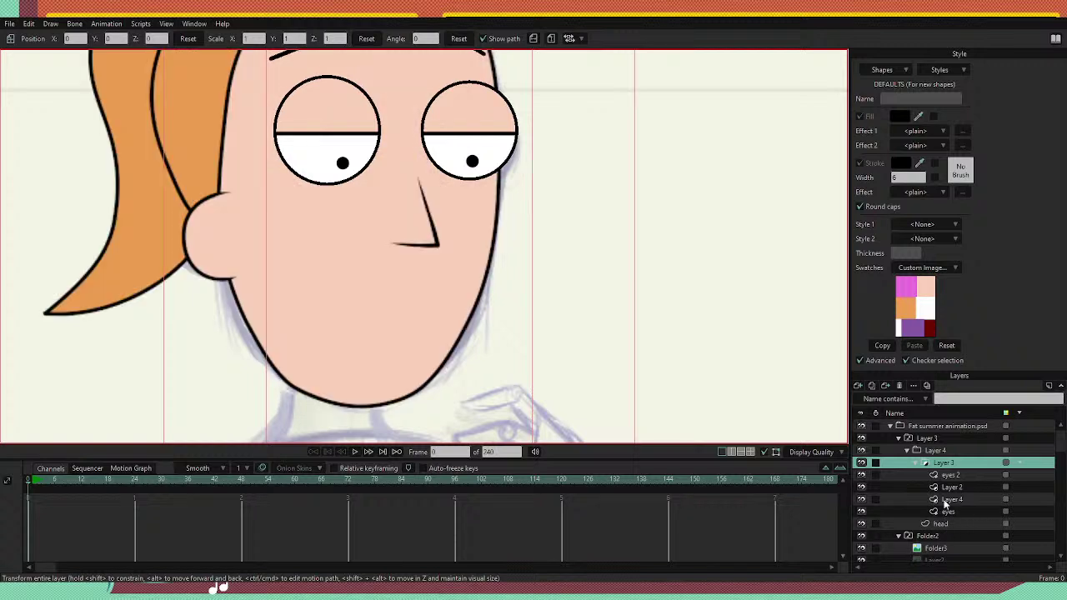
Toggle the eyes 2 layer repeatedly to examine what its outlines cover, up close and on the whole character.
{"action": "left_click", "coordinate": [862, 475]}
{"action": "left_click", "coordinate": [861, 475]}
{"action": "left_click", "coordinate": [862, 475]}
{"action": "left_click", "coordinate": [862, 475]}
{"action": "left_click", "coordinate": [861, 475]}
{"action": "left_click", "coordinate": [862, 475]}
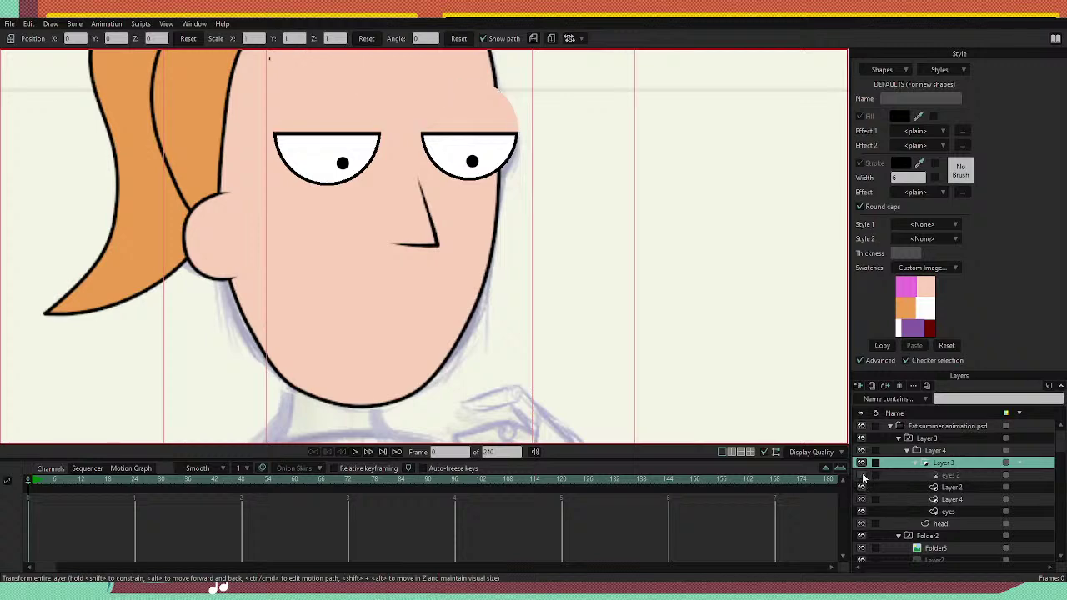
{"action": "scroll", "coordinate": [395, 140], "scroll_direction": "down", "scroll_amount": 5}
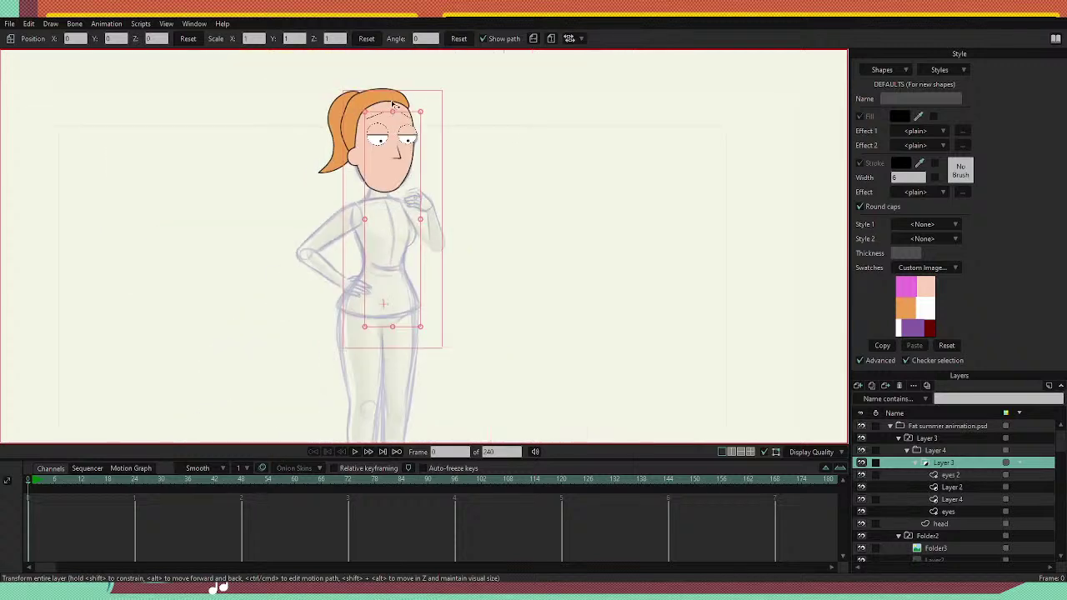
{"action": "scroll", "coordinate": [392, 105], "scroll_direction": "up", "scroll_amount": 5}
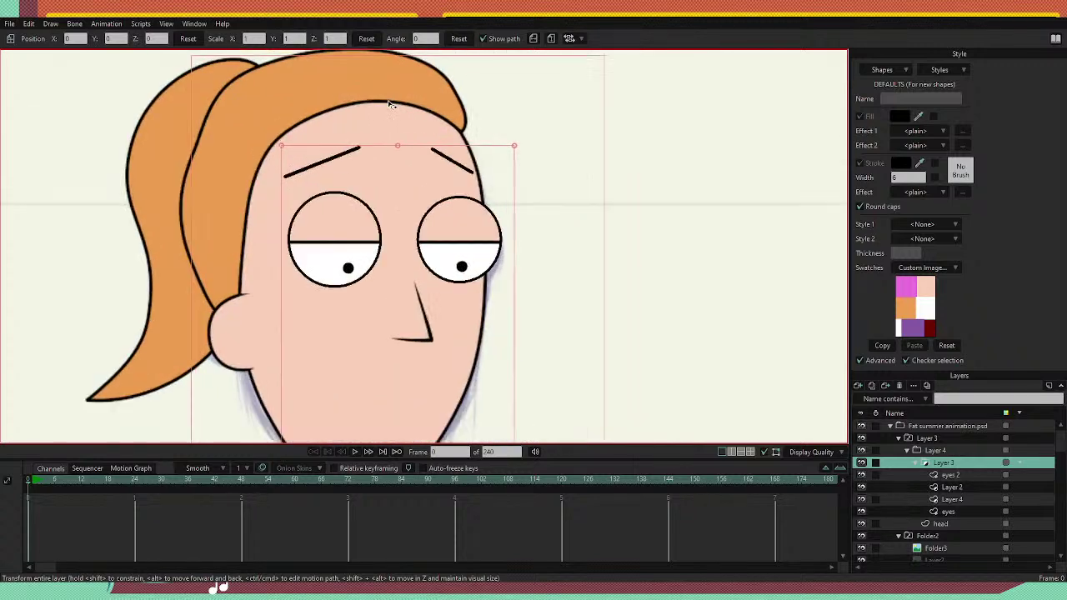
{"action": "left_click", "coordinate": [861, 475]}
{"action": "left_click", "coordinate": [862, 475]}
{"action": "left_click", "coordinate": [951, 477]}
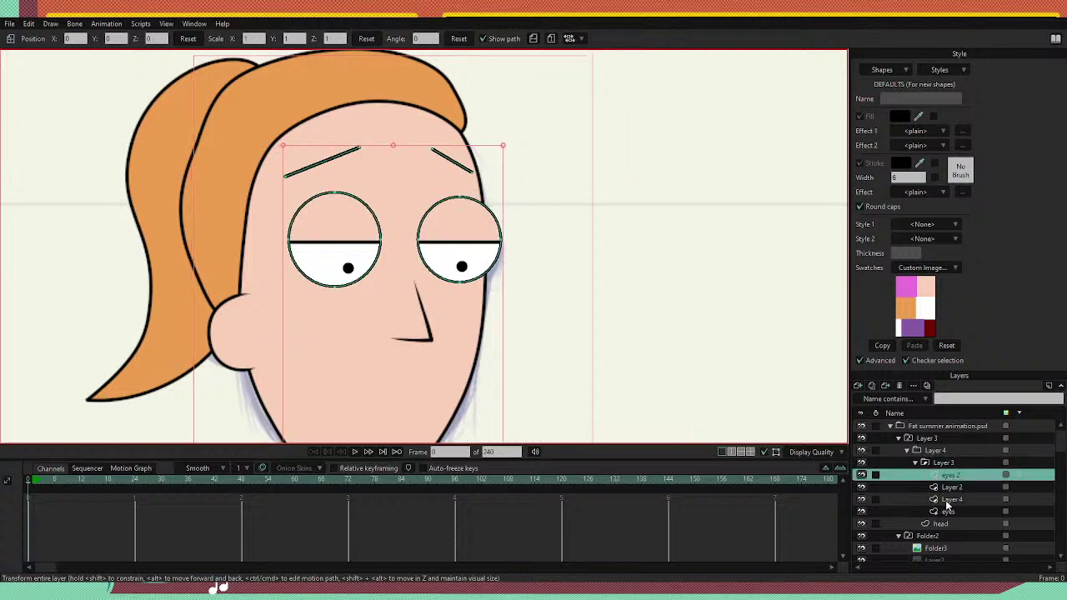
{"action": "left_click", "coordinate": [861, 475]}
{"action": "left_click", "coordinate": [862, 475]}
Try to delete the eyebrow strokes from the eyes 2 layer and undo the deletions.
{"action": "key", "text": "t"}
{"action": "left_click", "coordinate": [286, 176]}
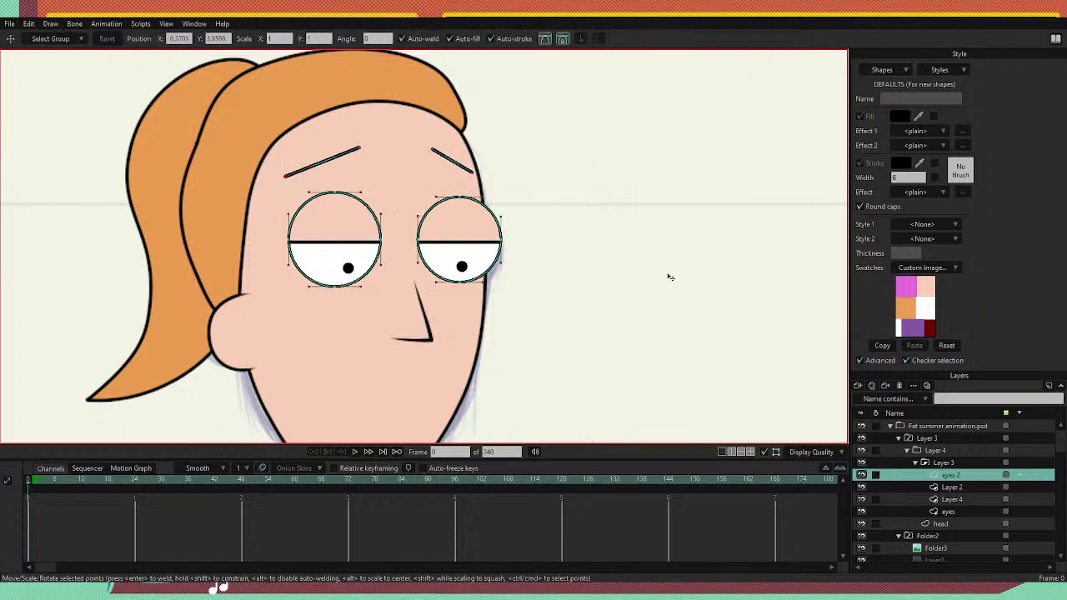
{"action": "key", "text": "Delete"}
{"action": "scroll", "coordinate": [345, 166], "scroll_direction": "up", "scroll_amount": 2}
{"action": "scroll", "coordinate": [345, 165], "scroll_direction": "down", "scroll_amount": 6}
{"action": "scroll", "coordinate": [345, 164], "scroll_direction": "up", "scroll_amount": 5}
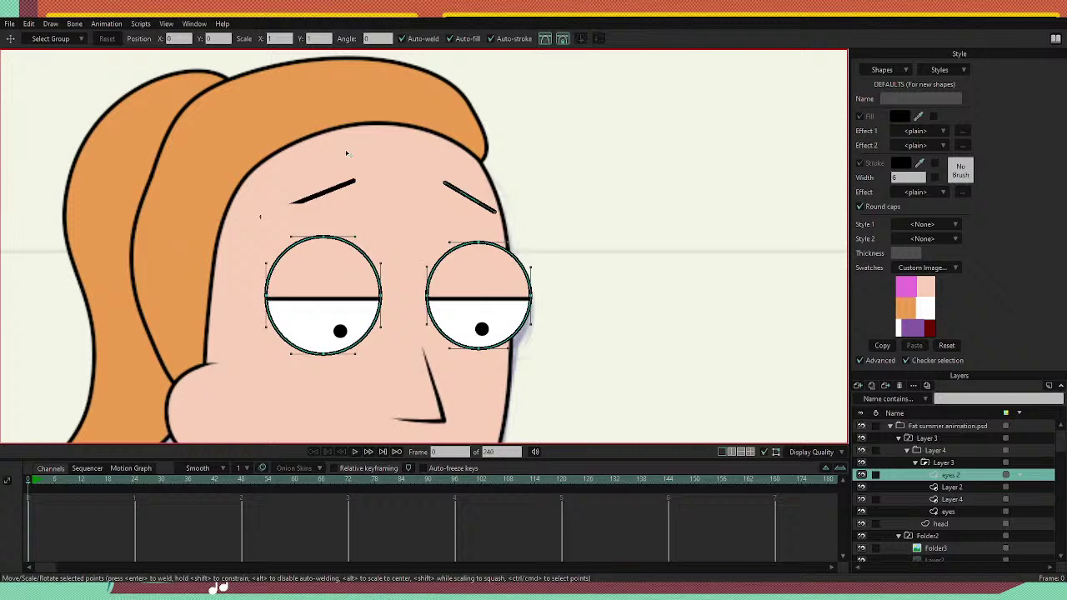
{"action": "left_click", "coordinate": [467, 196]}
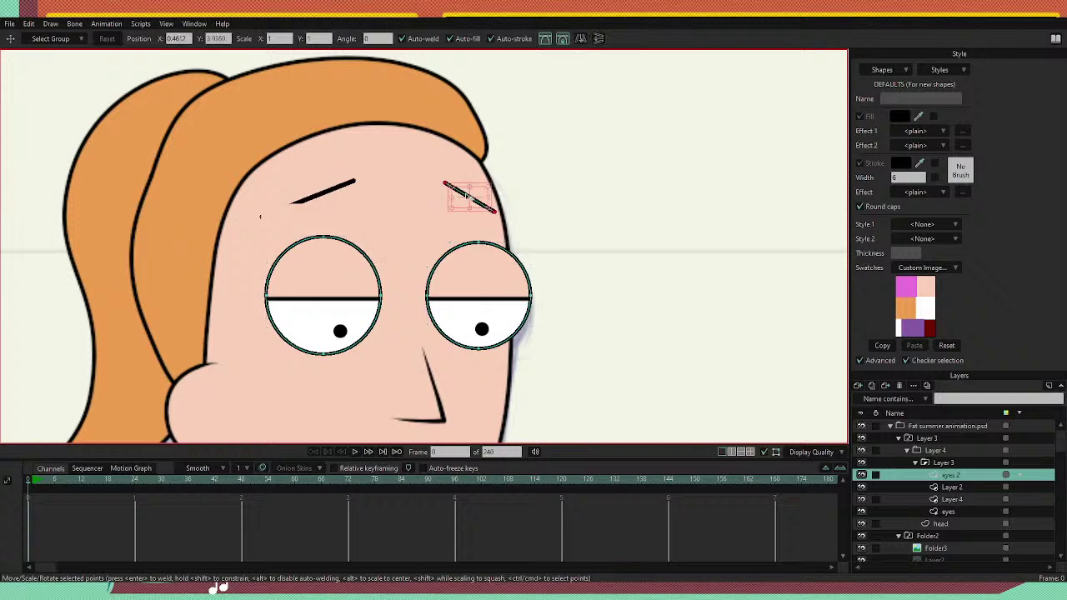
{"action": "left_click", "coordinate": [459, 200]}
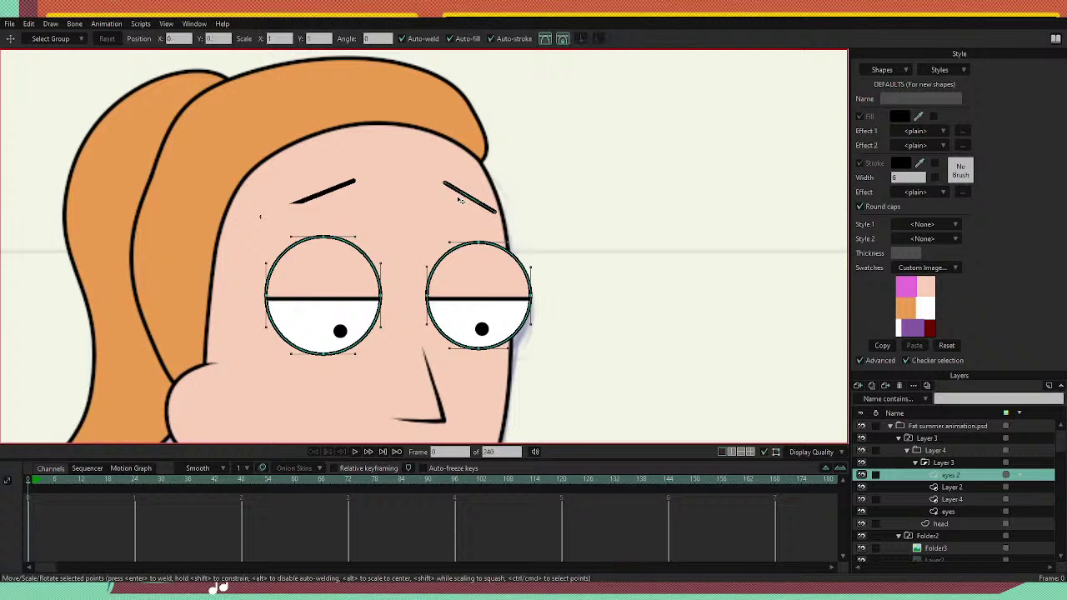
{"action": "key", "text": "ctrl+z"}
{"action": "scroll", "coordinate": [366, 195], "scroll_direction": "up", "scroll_amount": 1}
{"action": "scroll", "coordinate": [367, 195], "scroll_direction": "down", "scroll_amount": 4}
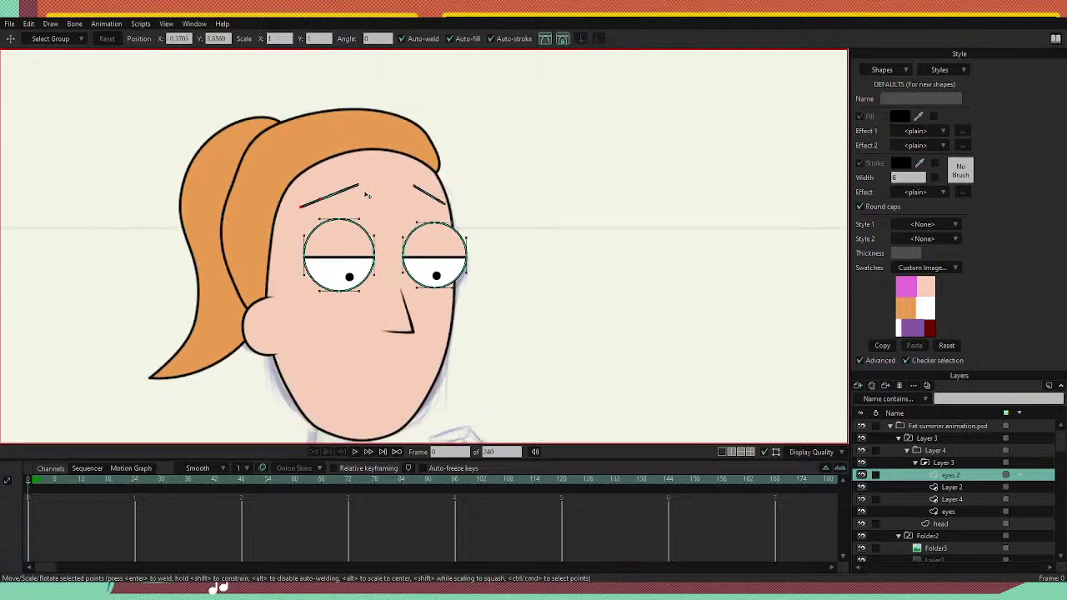
{"action": "scroll", "coordinate": [365, 195], "scroll_direction": "up", "scroll_amount": 1}
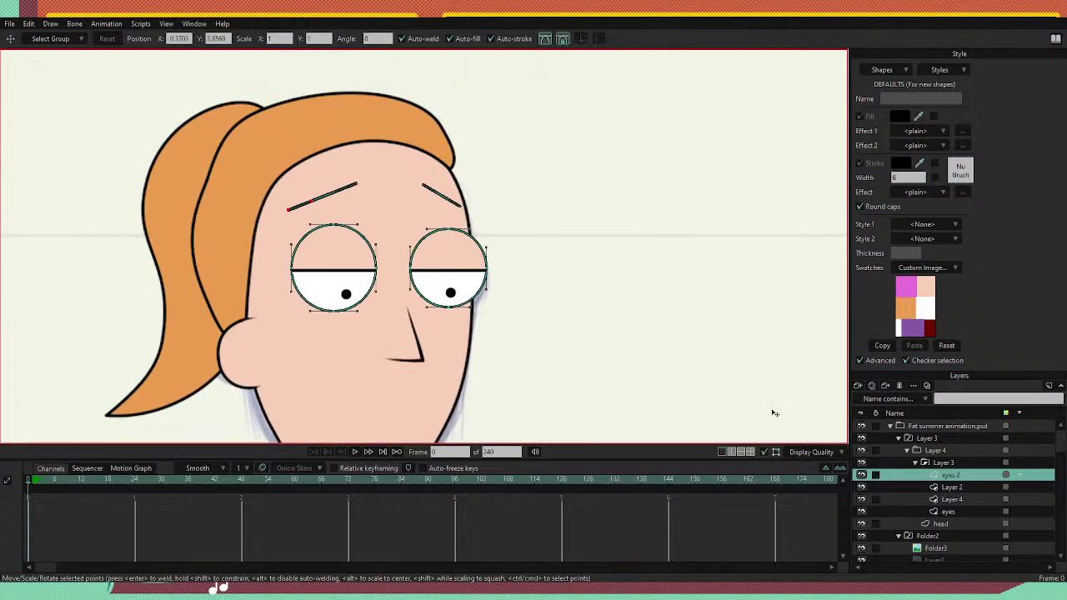
Remove both duplicate eyebrow strokes from the eyes layer, keeping the eyebrows on eyes 2.
{"action": "left_click", "coordinate": [862, 490]}
{"action": "left_click", "coordinate": [862, 490]}
{"action": "left_click", "coordinate": [862, 500]}
{"action": "left_click", "coordinate": [862, 500]}
{"action": "left_click", "coordinate": [862, 500]}
{"action": "left_click", "coordinate": [861, 500]}
{"action": "left_click", "coordinate": [945, 511]}
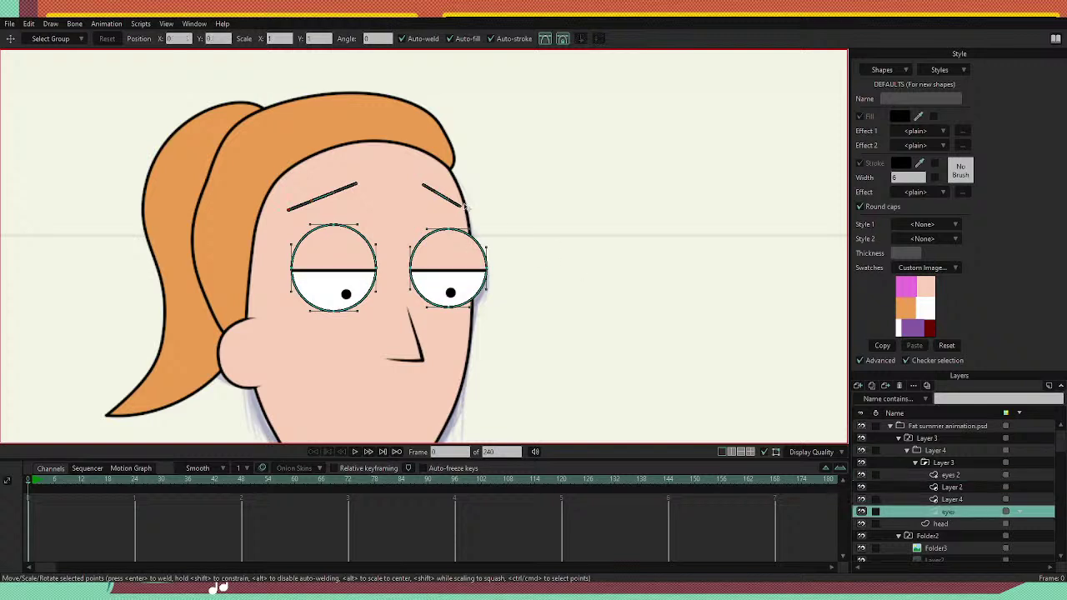
{"action": "left_click", "coordinate": [438, 193]}
{"action": "left_click", "coordinate": [738, 389]}
{"action": "left_click", "coordinate": [337, 199]}
{"action": "left_click", "coordinate": [495, 354]}
Examine the eyes and eyebrows up close and at whole-head size.
{"action": "scroll", "coordinate": [389, 183], "scroll_direction": "down", "scroll_amount": 1}
{"action": "scroll", "coordinate": [389, 184], "scroll_direction": "down", "scroll_amount": 2}
{"action": "scroll", "coordinate": [387, 187], "scroll_direction": "up", "scroll_amount": 2}
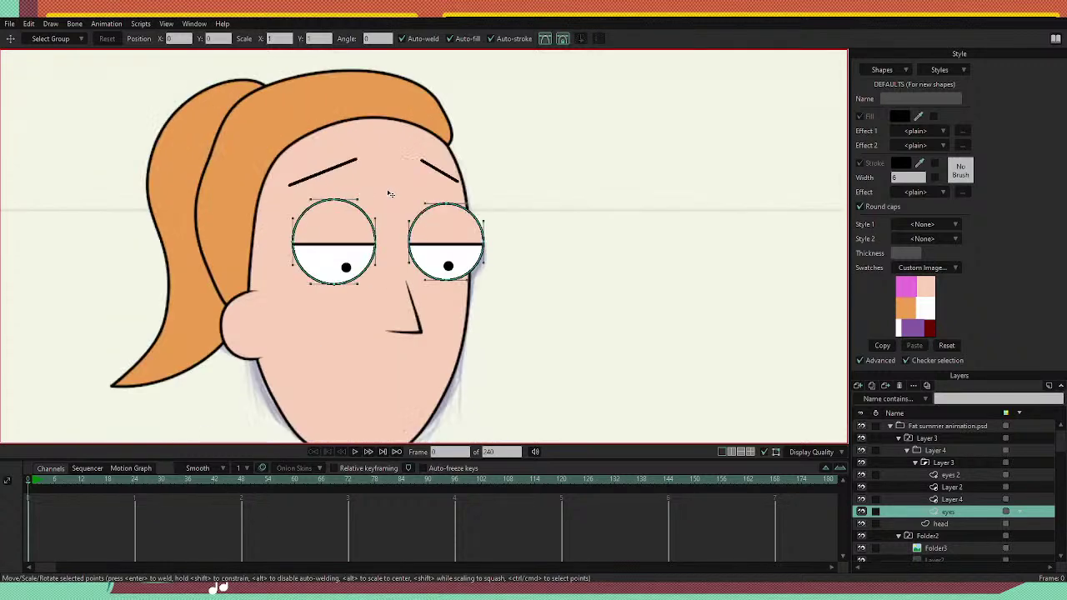
{"action": "scroll", "coordinate": [386, 190], "scroll_direction": "down", "scroll_amount": 2}
{"action": "scroll", "coordinate": [384, 194], "scroll_direction": "up", "scroll_amount": 2}
{"action": "scroll", "coordinate": [384, 194], "scroll_direction": "up", "scroll_amount": 4}
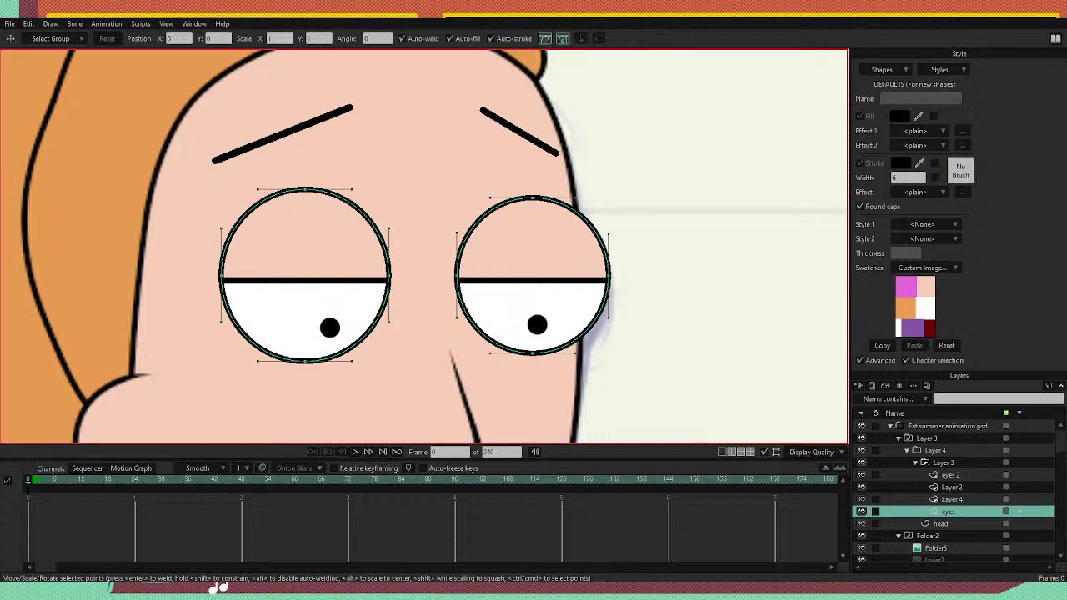
{"action": "scroll", "coordinate": [345, 278], "scroll_direction": "down", "scroll_amount": 1}
{"action": "scroll", "coordinate": [333, 239], "scroll_direction": "down", "scroll_amount": 2}
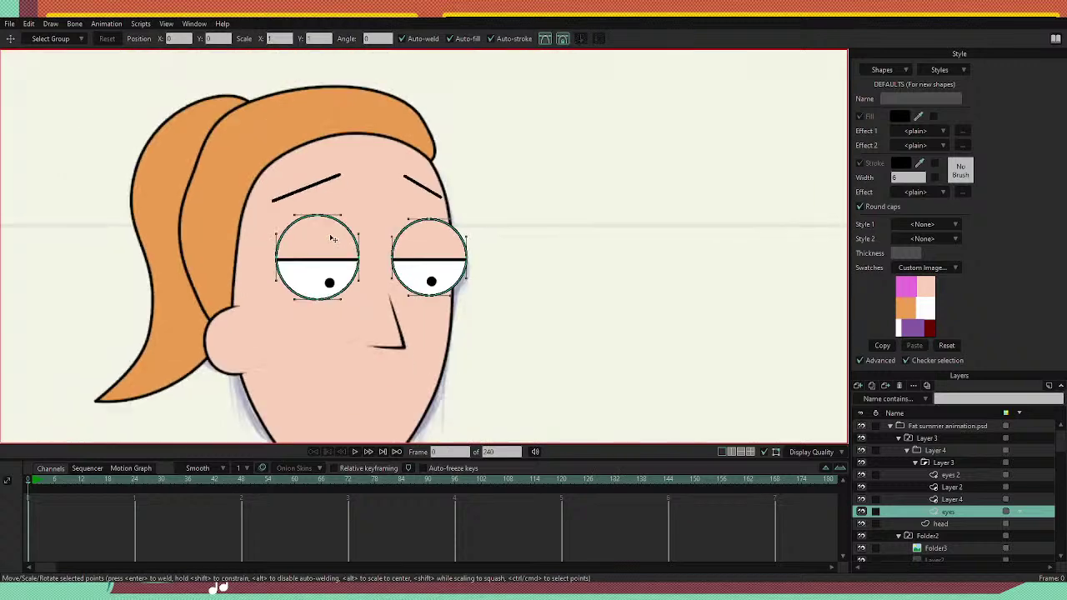
{"action": "scroll", "coordinate": [333, 240], "scroll_direction": "up", "scroll_amount": 2}
{"action": "scroll", "coordinate": [333, 239], "scroll_direction": "up", "scroll_amount": 1}
Thin the horizontal lid lines of both eyes on Layer 2 with the Line Width tool.
{"action": "key", "text": "u"}
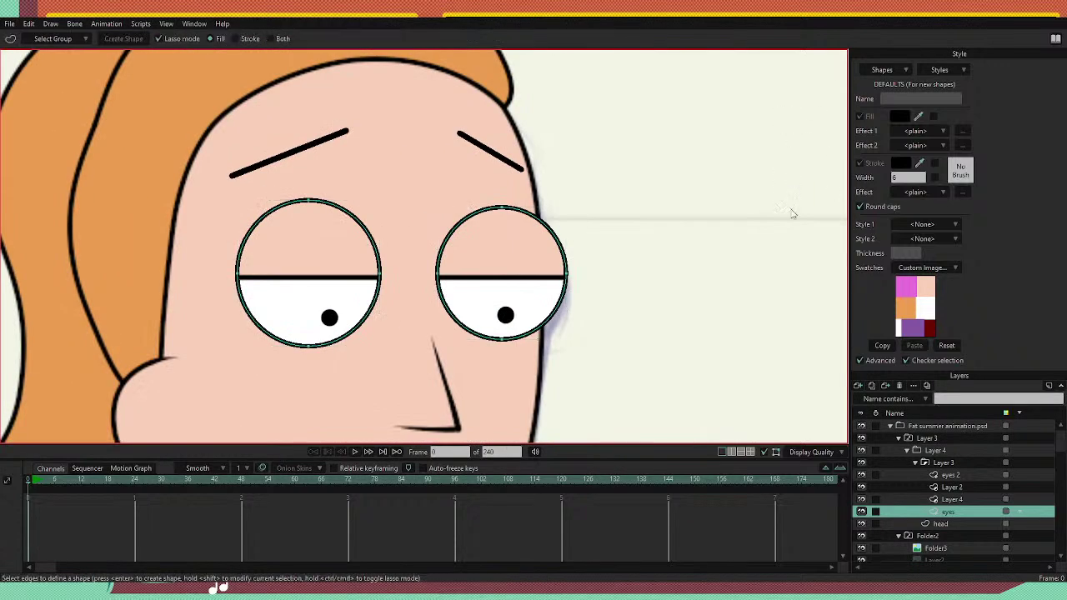
{"action": "left_click", "coordinate": [951, 498]}
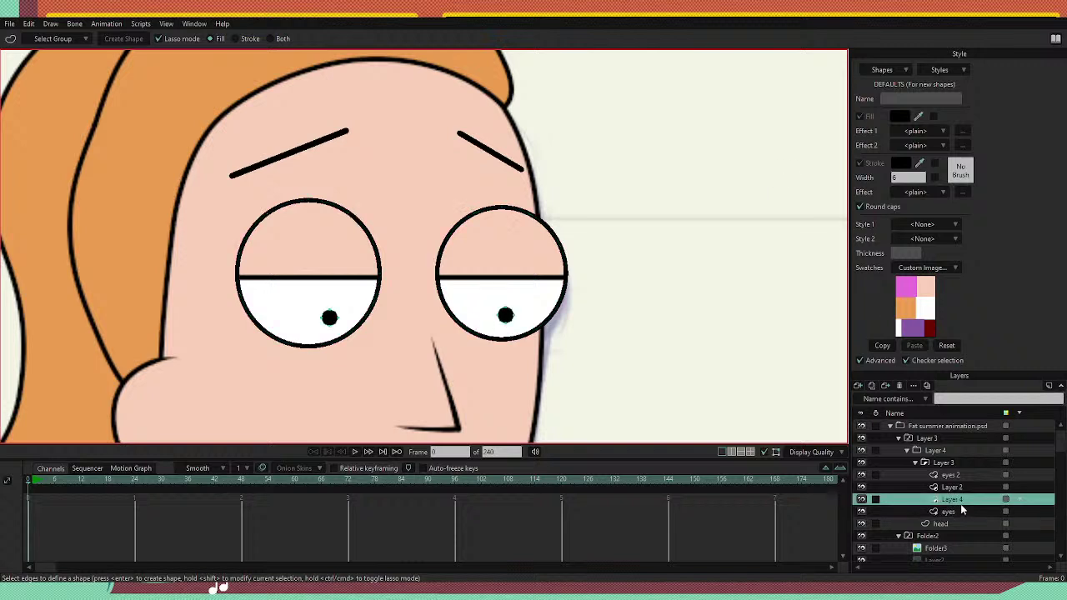
{"action": "left_click", "coordinate": [952, 490]}
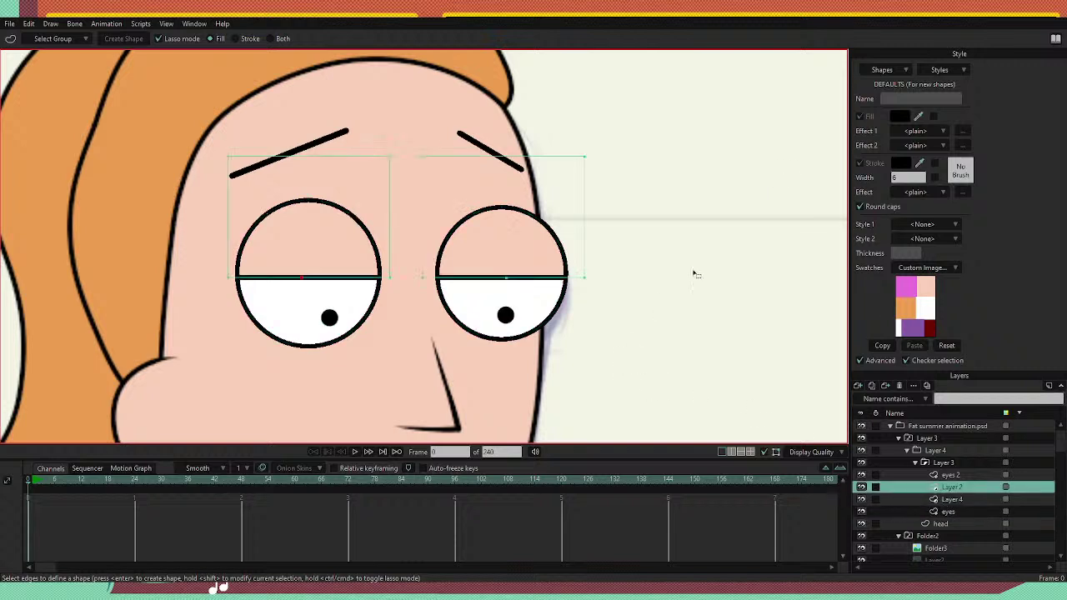
{"action": "key", "text": "w"}
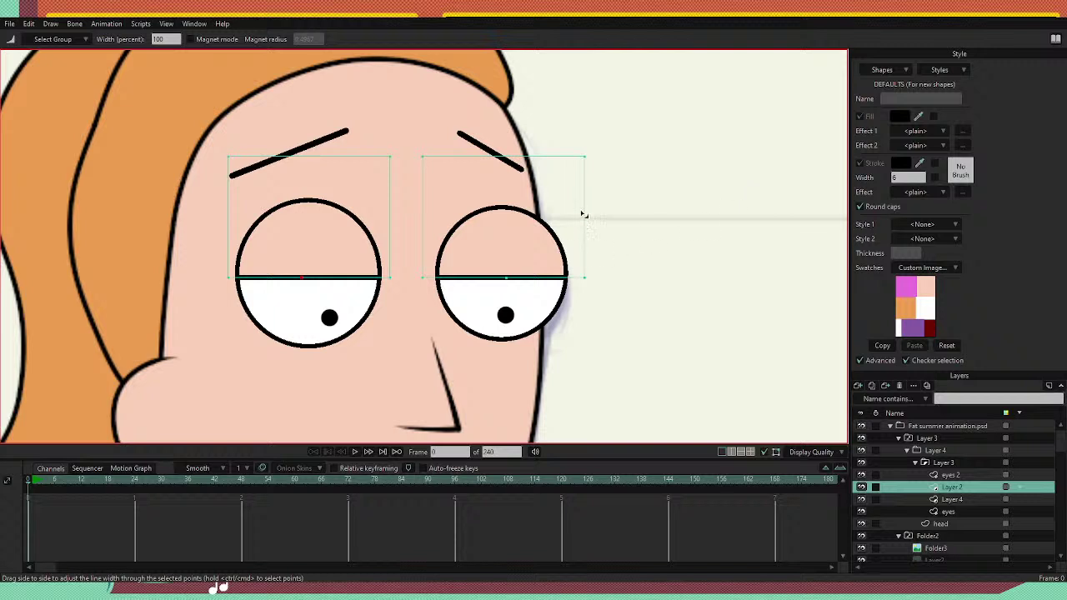
{"action": "left_click_drag", "start_coordinate": [526, 283], "coordinate": [502, 285]}
{"action": "left_click_drag", "start_coordinate": [586, 284], "coordinate": [580, 284]}
{"action": "left_click_drag", "start_coordinate": [433, 281], "coordinate": [422, 283]}
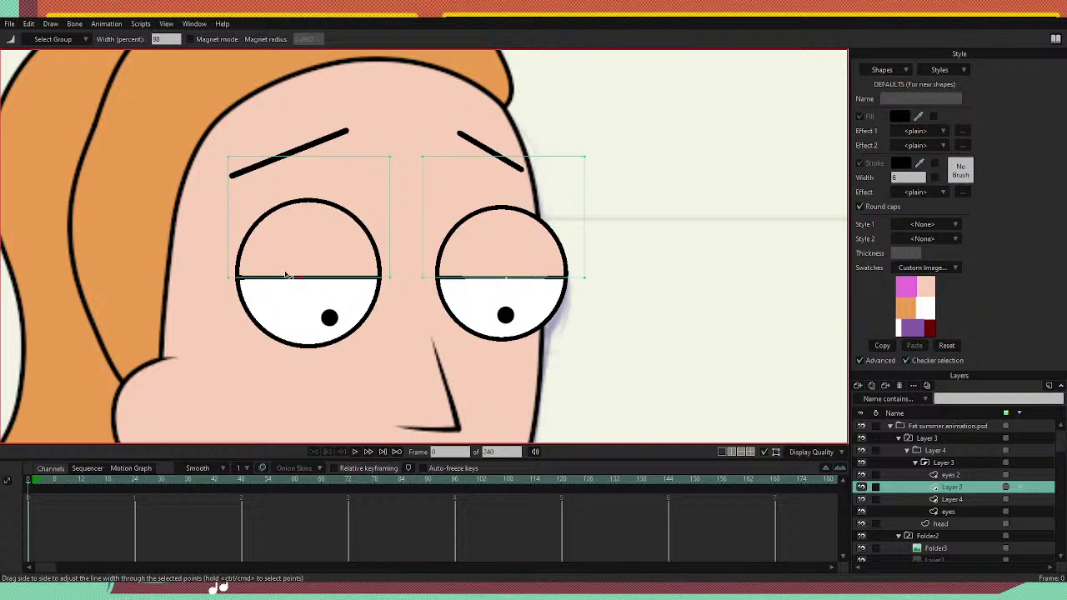
Set the line width at the lid line's middle point in the eye nearest the face's outline to 80 percent and review the character.
{"action": "key", "text": "g"}
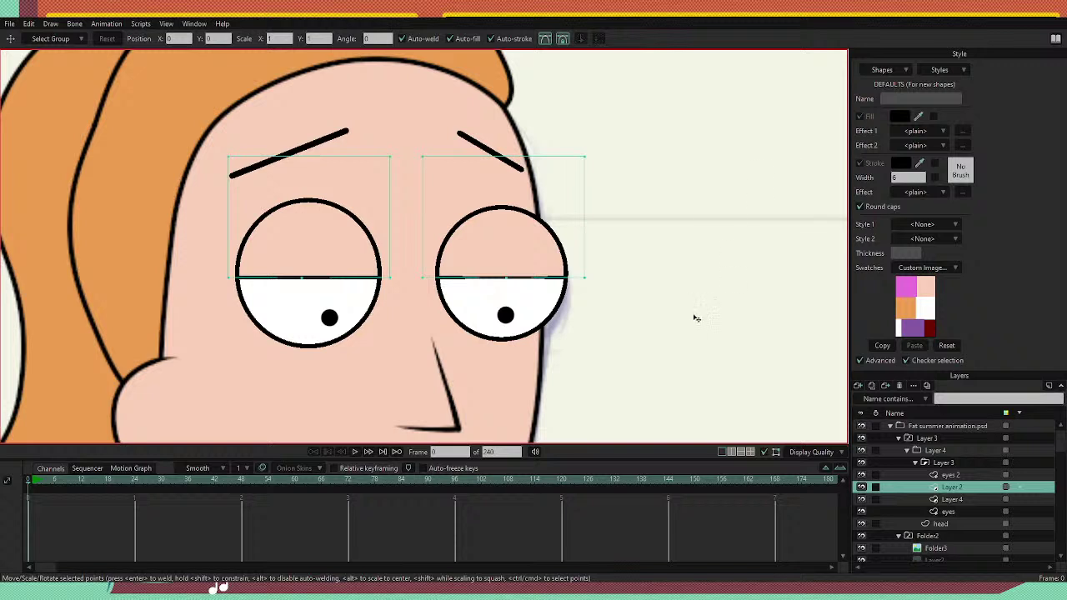
{"action": "key", "text": "q"}
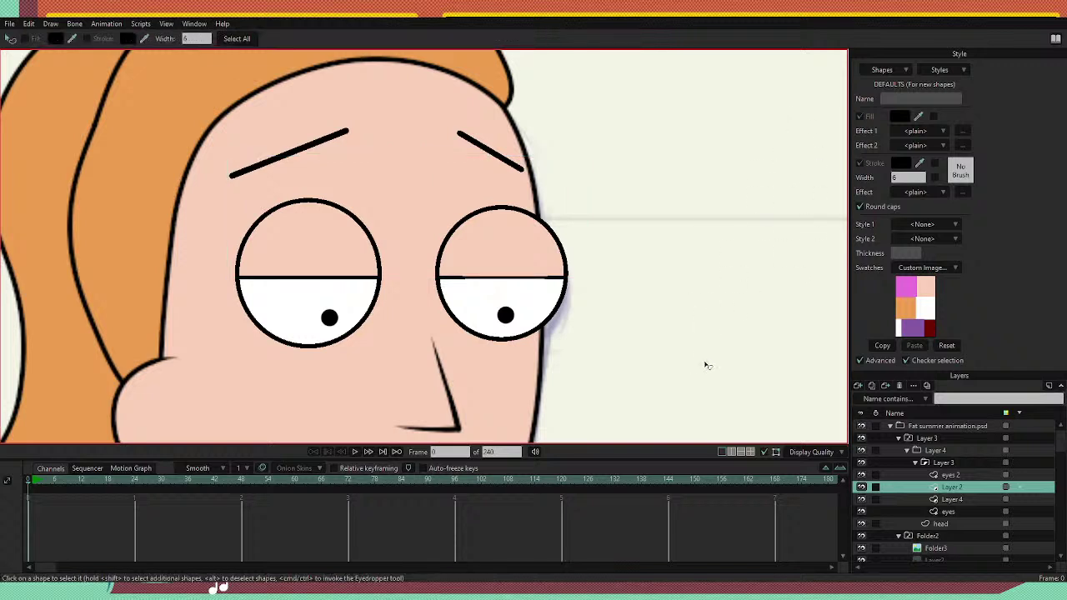
{"action": "key", "text": "w"}
{"action": "left_click_drag", "start_coordinate": [505, 278], "coordinate": [510, 279]}
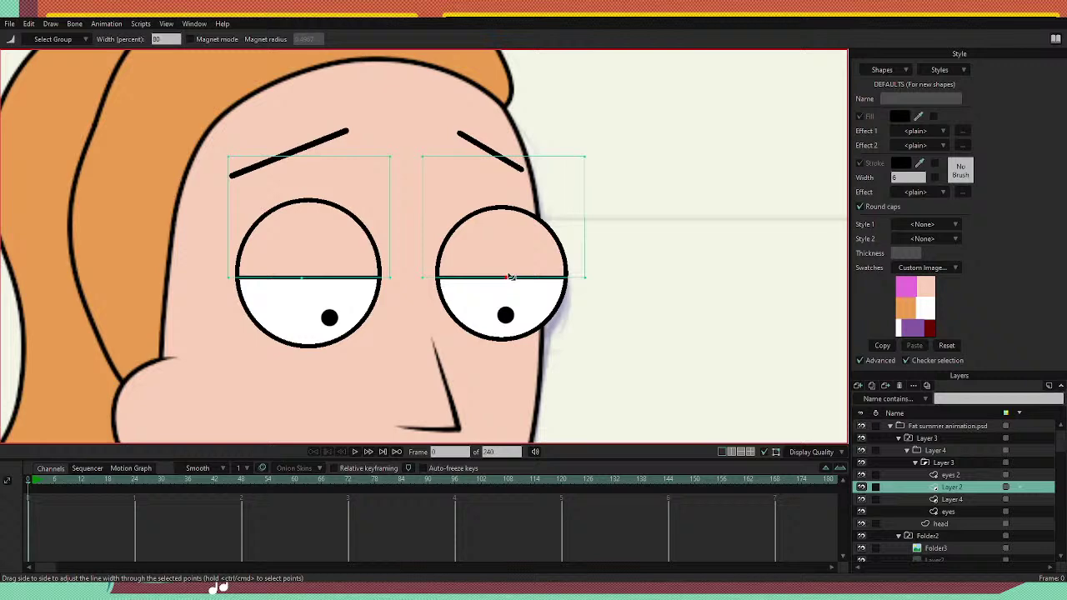
{"action": "scroll", "coordinate": [510, 277], "scroll_direction": "down", "scroll_amount": 5}
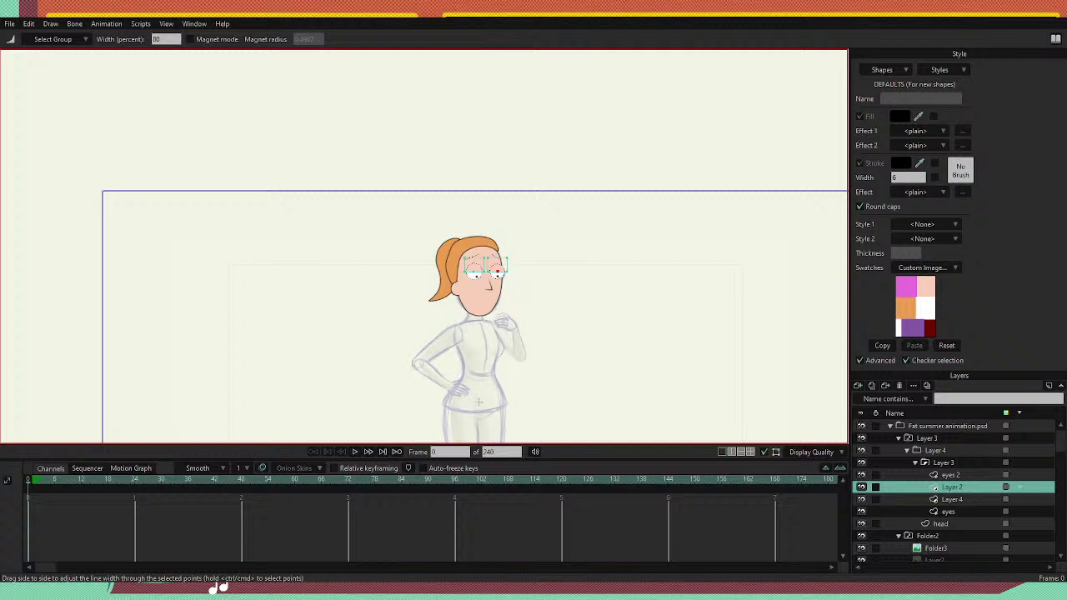
{"action": "scroll", "coordinate": [481, 278], "scroll_direction": "up", "scroll_amount": 7}
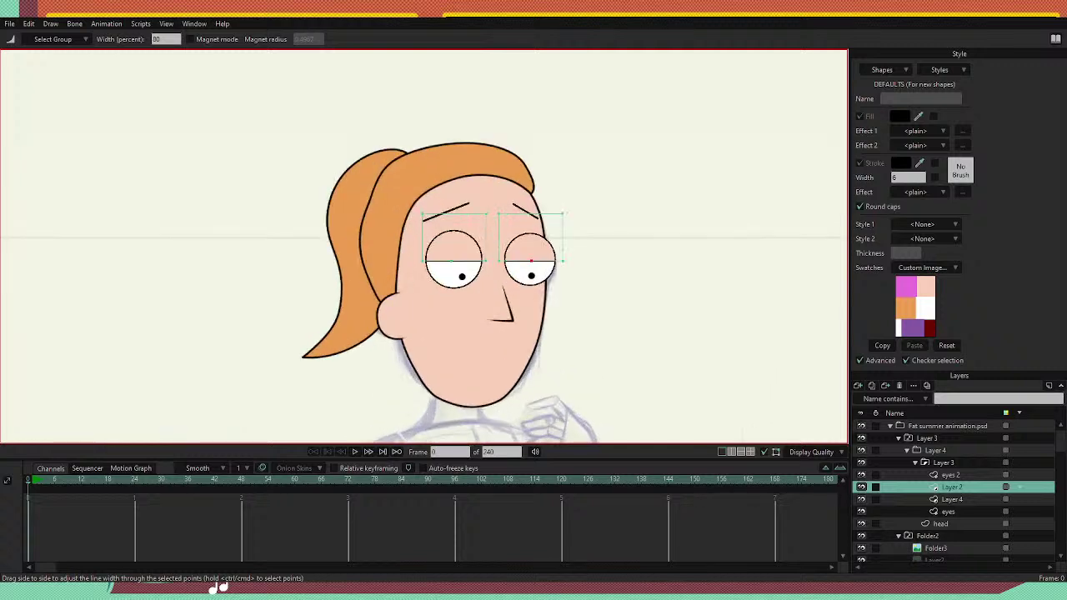
{"action": "scroll", "coordinate": [481, 277], "scroll_direction": "down", "scroll_amount": 3}
{"action": "scroll", "coordinate": [496, 325], "scroll_direction": "up", "scroll_amount": 6}
{"action": "scroll", "coordinate": [467, 250], "scroll_direction": "down", "scroll_amount": 2}
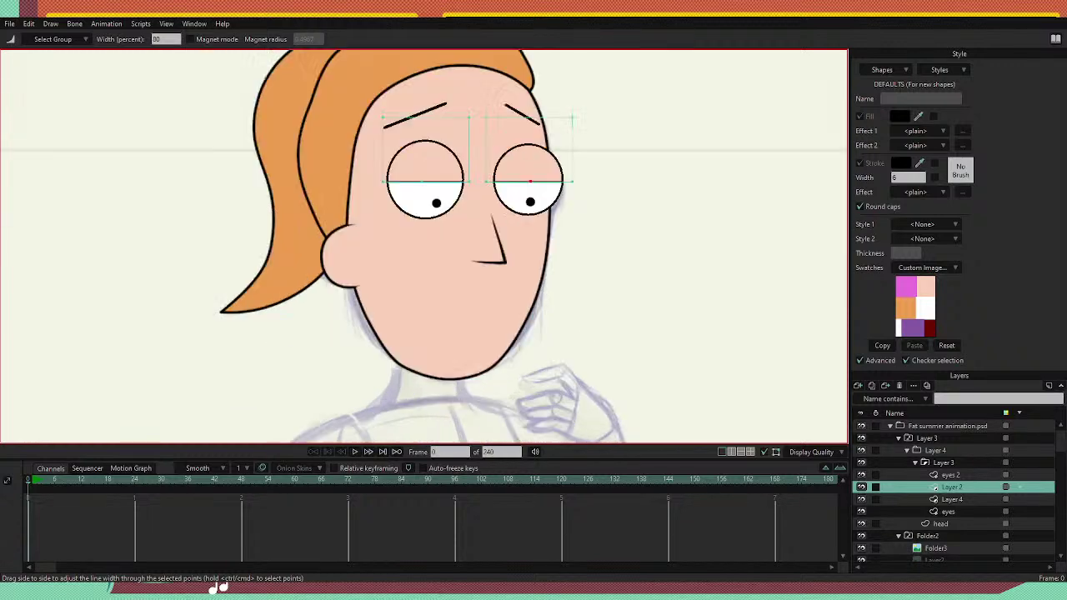
{"action": "scroll", "coordinate": [516, 350], "scroll_direction": "up", "scroll_amount": 1}
{"action": "scroll", "coordinate": [485, 262], "scroll_direction": "down", "scroll_amount": 3}
{"action": "scroll", "coordinate": [486, 268], "scroll_direction": "up", "scroll_amount": 1}
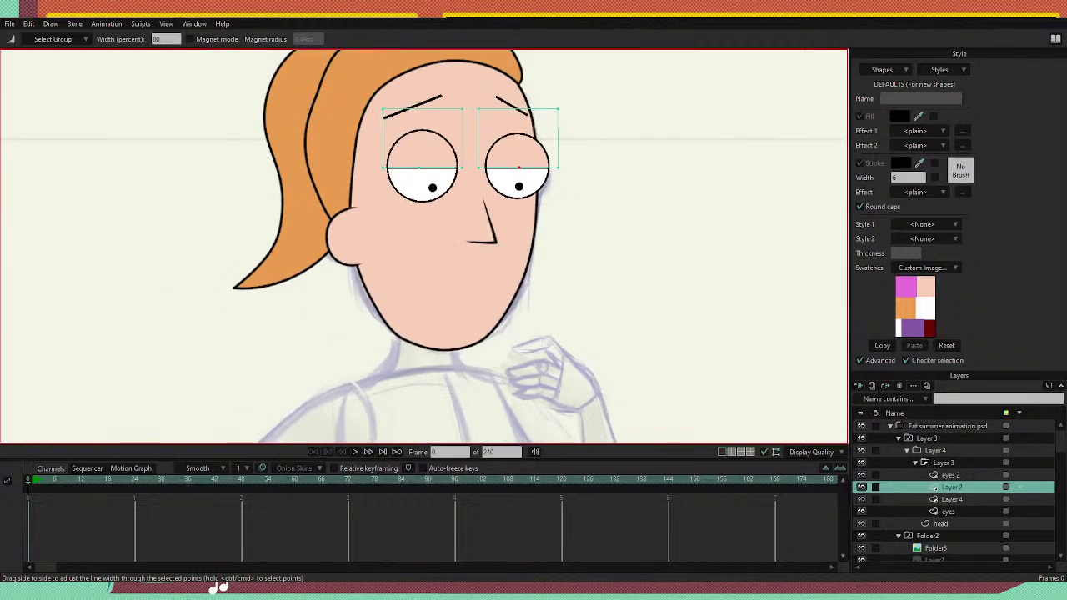
{"action": "key", "text": "a"}
{"action": "key", "text": "f"}
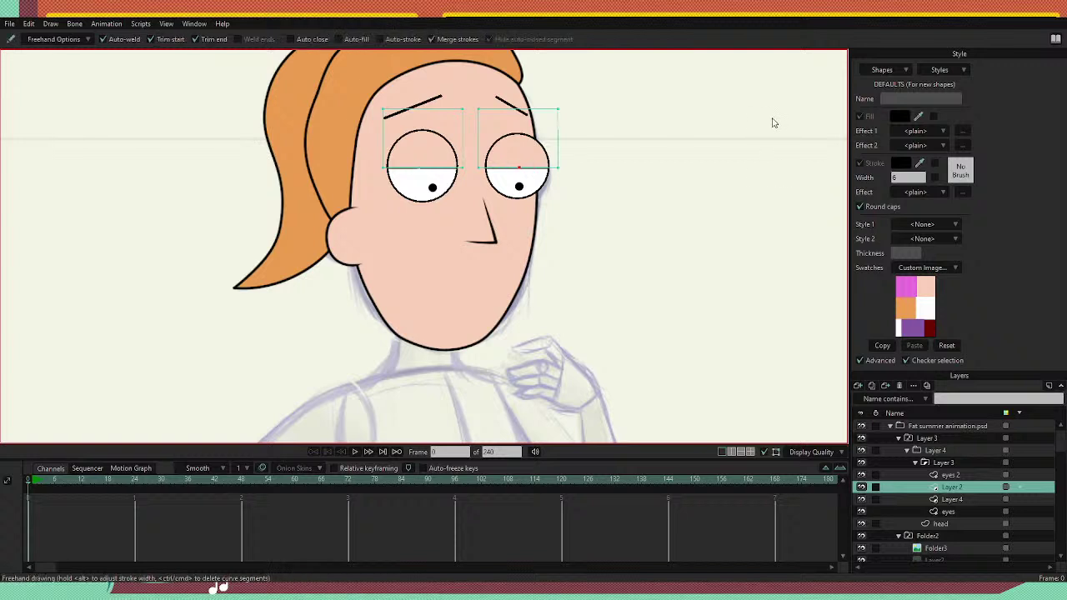
{"action": "key", "text": "a"}
{"action": "key", "text": "f"}
Rename the group of eye layers to "eyes" and its parent group to "head", toggling layer visibility to check their contents.
{"action": "left_click", "coordinate": [916, 463]}
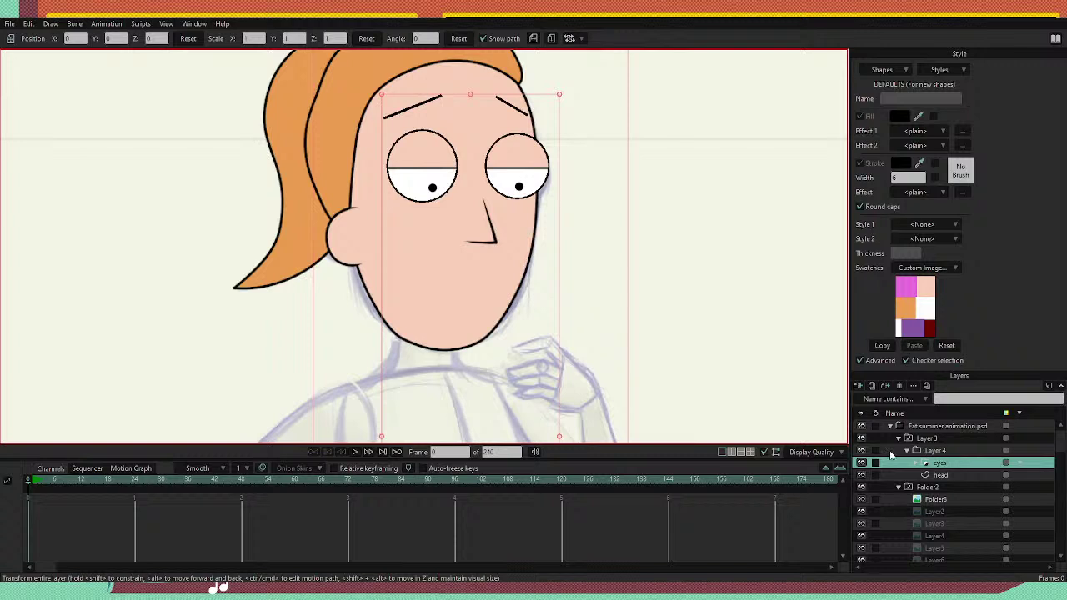
{"action": "left_click", "coordinate": [860, 450]}
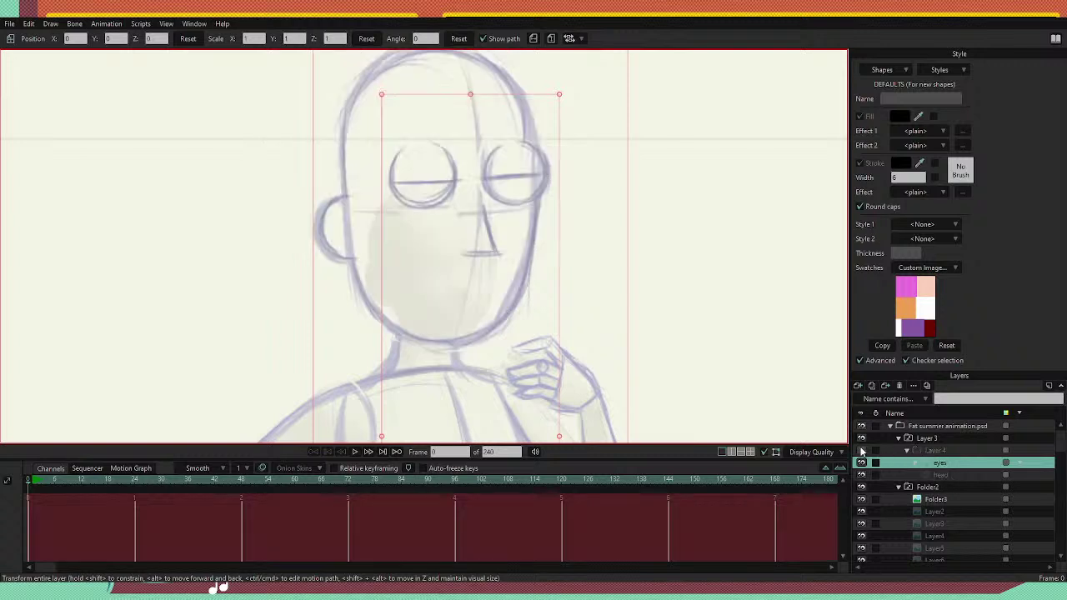
{"action": "left_click", "coordinate": [861, 450]}
{"action": "left_click", "coordinate": [936, 450]}
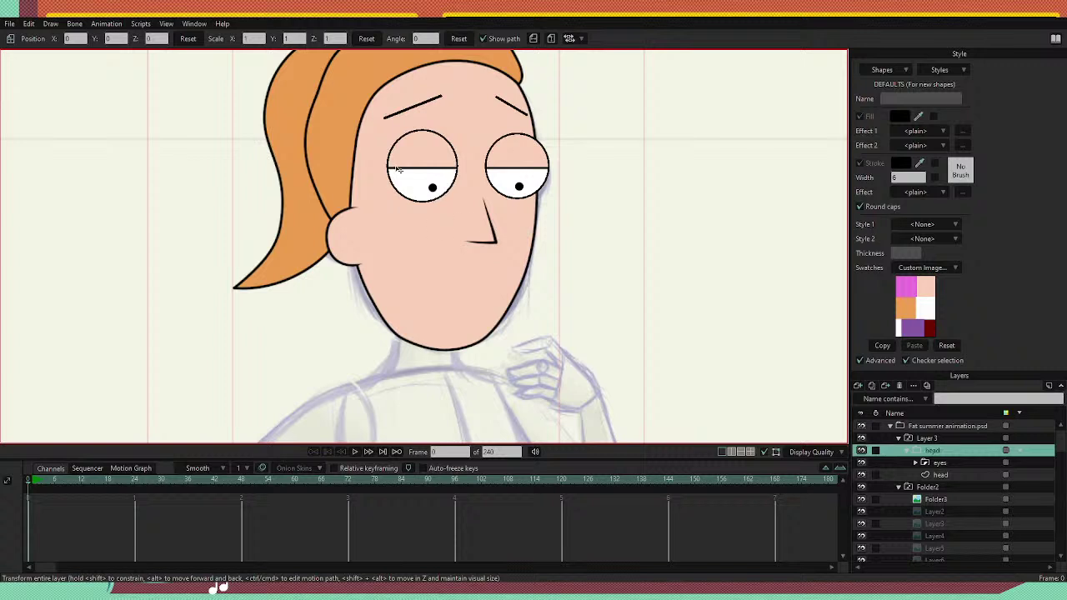
{"action": "left_click", "coordinate": [862, 463]}
{"action": "left_click", "coordinate": [862, 461]}
{"action": "left_click", "coordinate": [862, 474]}
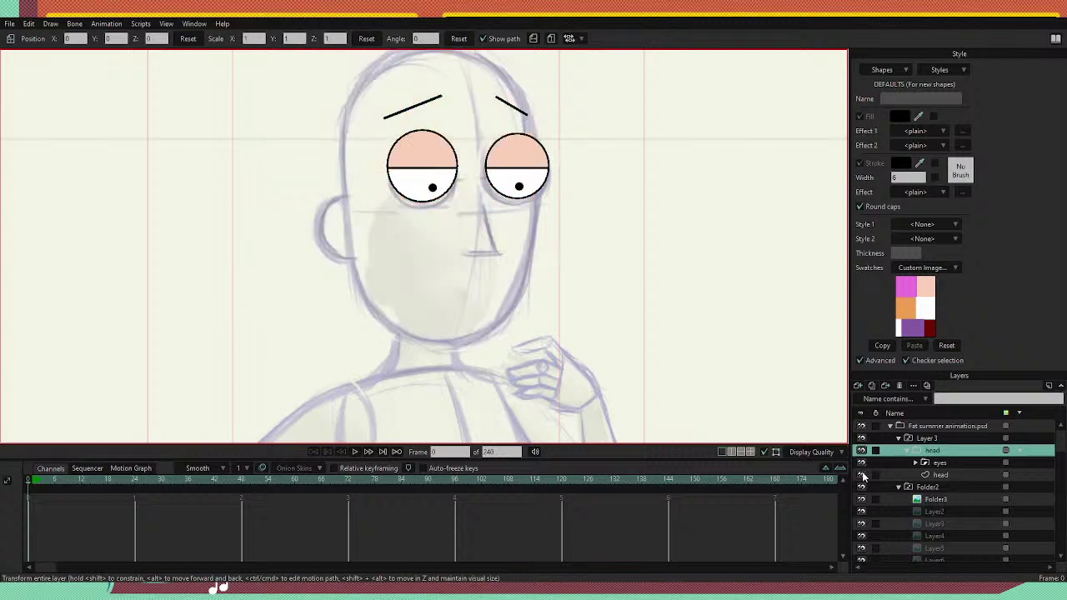
{"action": "left_click", "coordinate": [862, 474]}
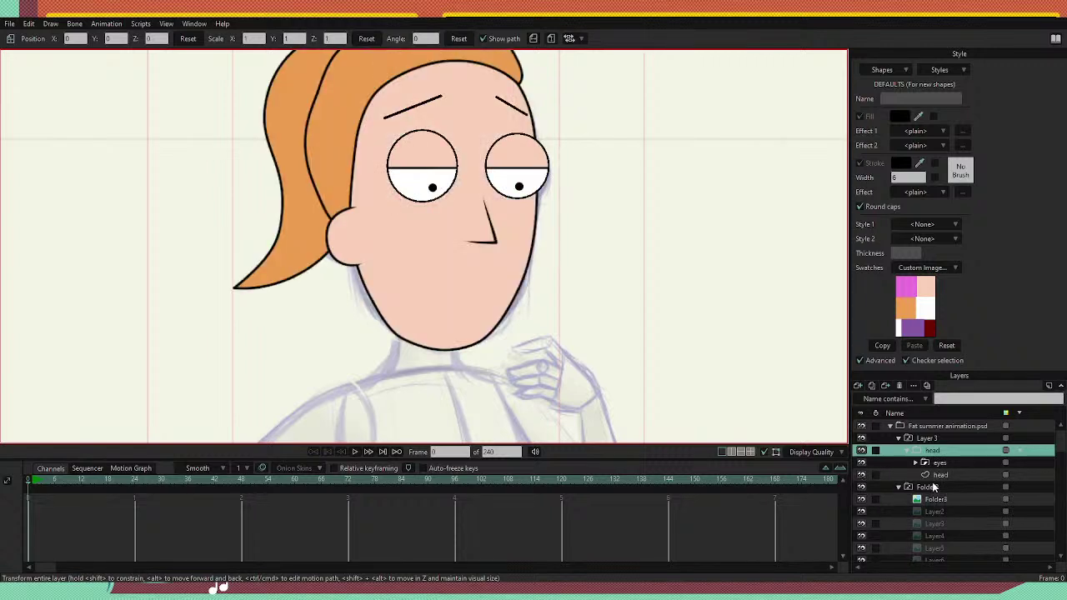
Add a group named "mouth" above the head layer and create a new vector layer inside it.
{"action": "left_click", "coordinate": [936, 476]}
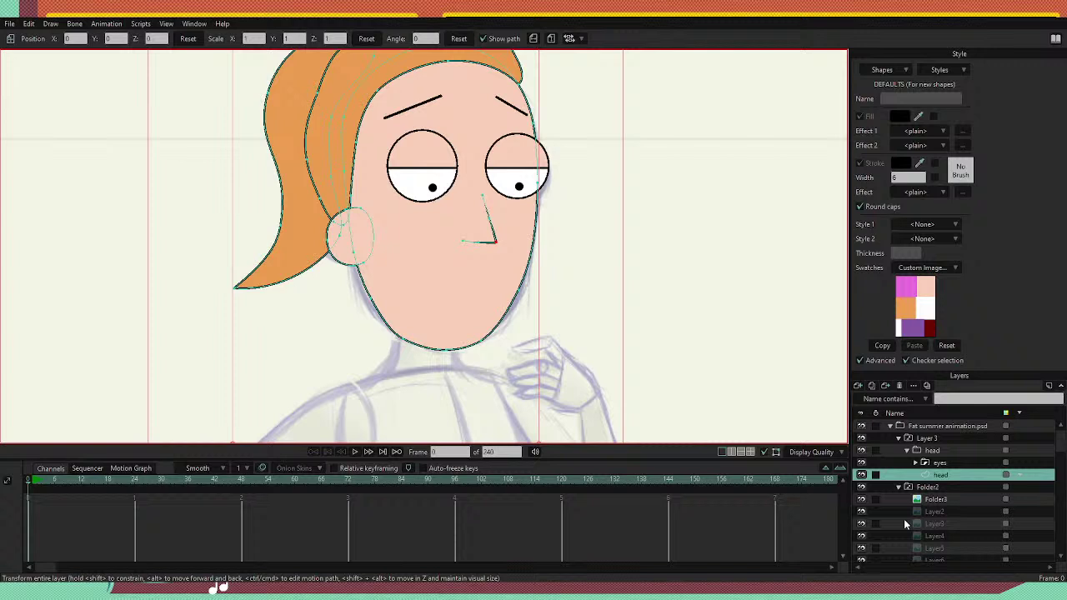
{"action": "left_click", "coordinate": [906, 427]}
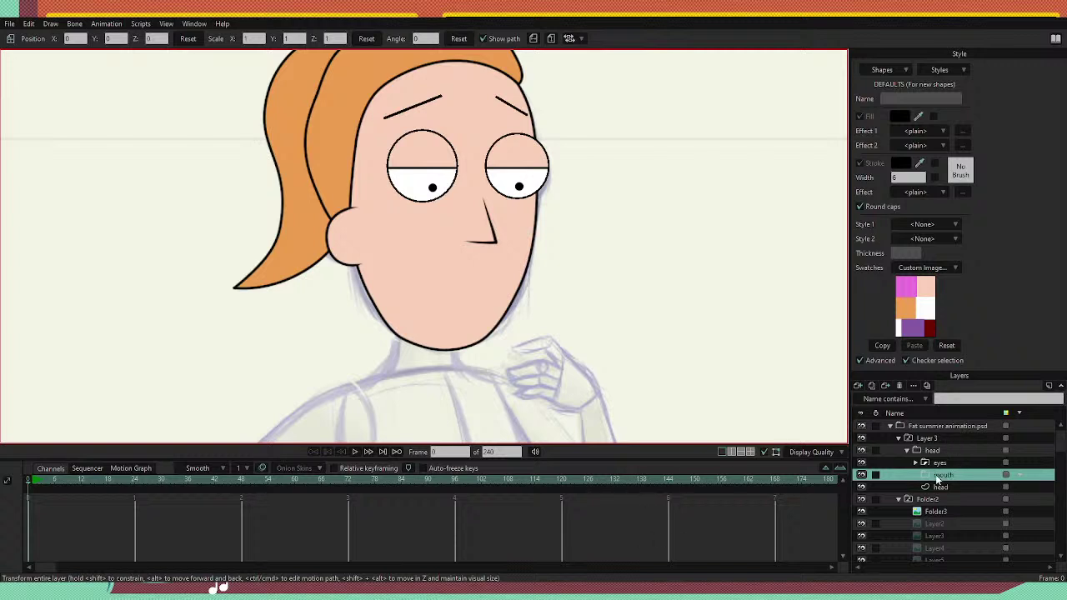
{"action": "left_click", "coordinate": [891, 396]}
{"action": "left_click_drag", "start_coordinate": [945, 476], "coordinate": [943, 487]}
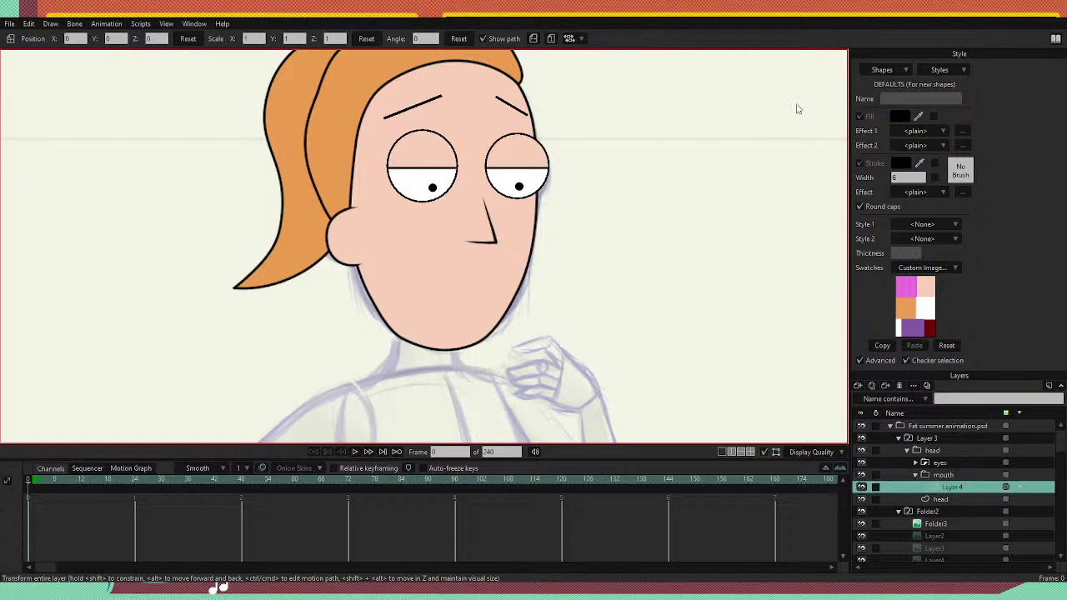
Draw a downturned mouth curve below the nose on the new mouth layer and give it a black stroke.
{"action": "key", "text": "a"}
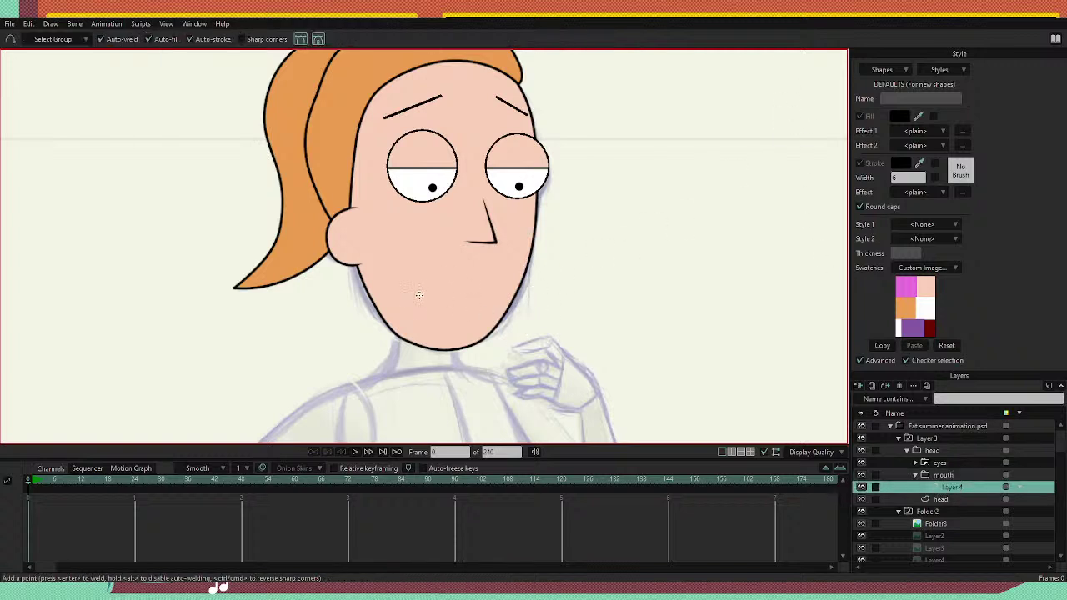
{"action": "mouse_move", "coordinate": [418, 296]}
{"action": "left_mouse_down"}
{"action": "mouse_move", "coordinate": [493, 294]}
{"action": "mouse_move", "coordinate": [459, 285]}
{"action": "left_mouse_up"}
{"action": "key", "text": "t"}
{"action": "left_click", "coordinate": [419, 295]}
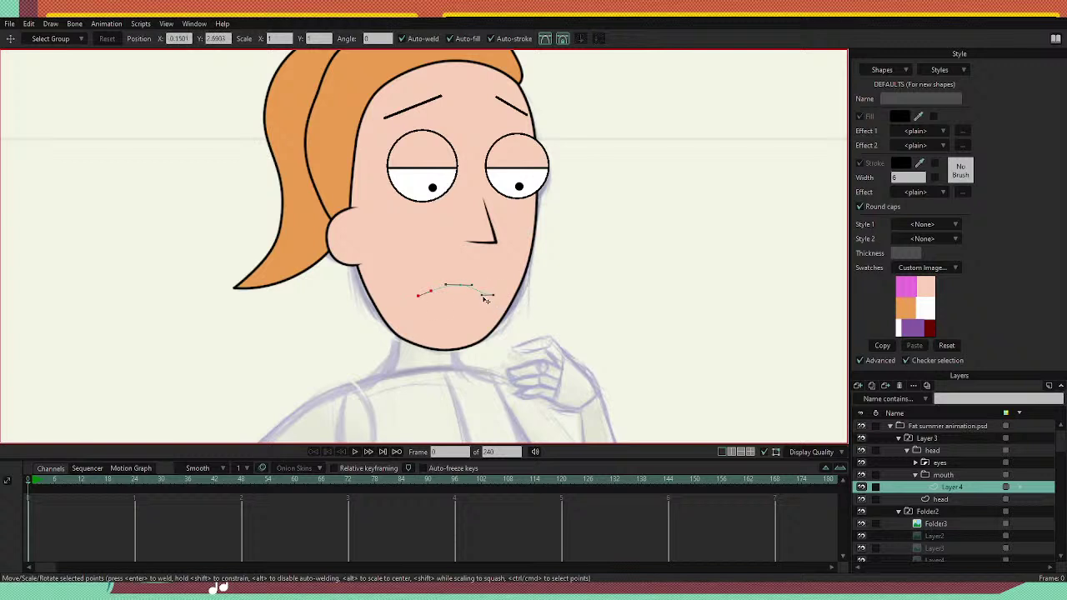
{"action": "left_click_drag", "start_coordinate": [492, 295], "coordinate": [488, 292]}
{"action": "key", "text": "p"}
{"action": "left_click", "coordinate": [489, 296]}
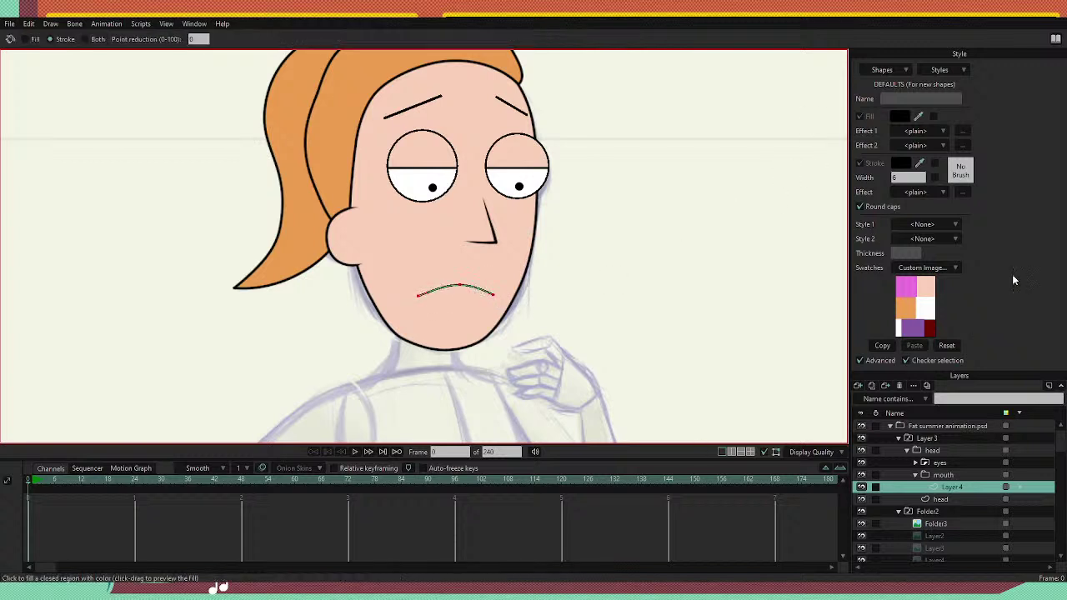
{"action": "scroll", "coordinate": [447, 265], "scroll_direction": "up", "scroll_amount": 5}
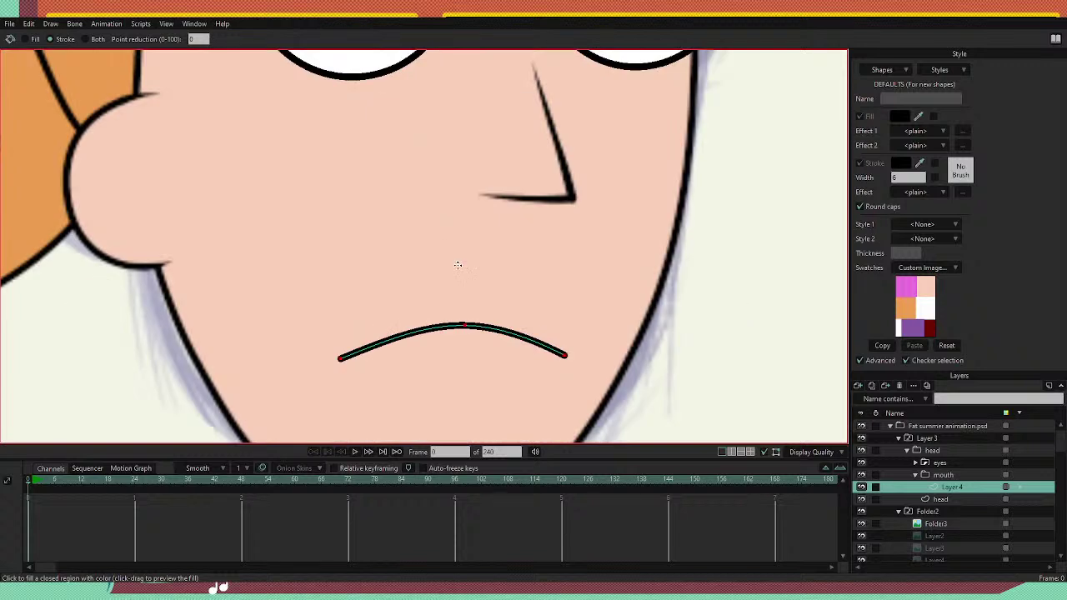
{"action": "key", "text": "w"}
{"action": "left_click_drag", "start_coordinate": [341, 361], "coordinate": [310, 373]}
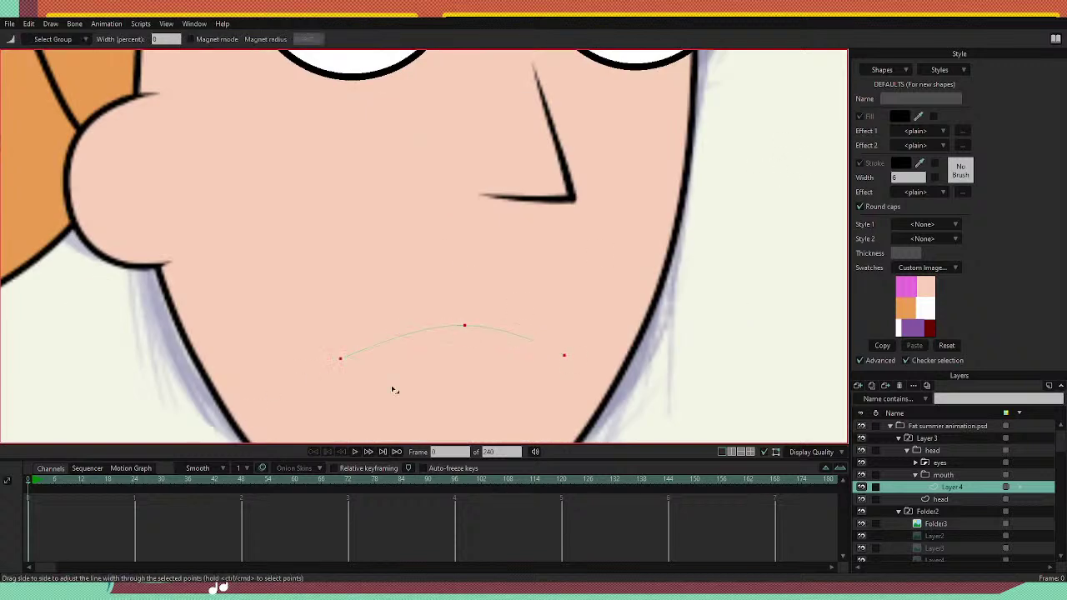
{"action": "mouse_move", "coordinate": [420, 364]}
{"action": "left_mouse_down"}
{"action": "mouse_move", "coordinate": [364, 352]}
{"action": "mouse_move", "coordinate": [381, 348]}
{"action": "left_mouse_up"}
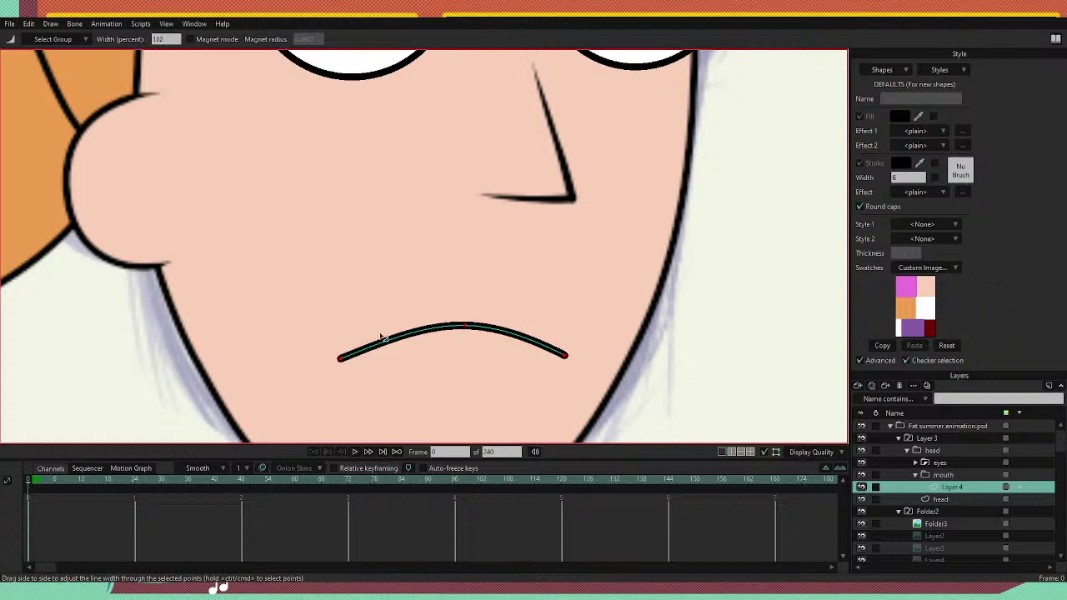
{"action": "key", "text": "t"}
{"action": "key", "text": "g"}
{"action": "left_click", "coordinate": [724, 311]}
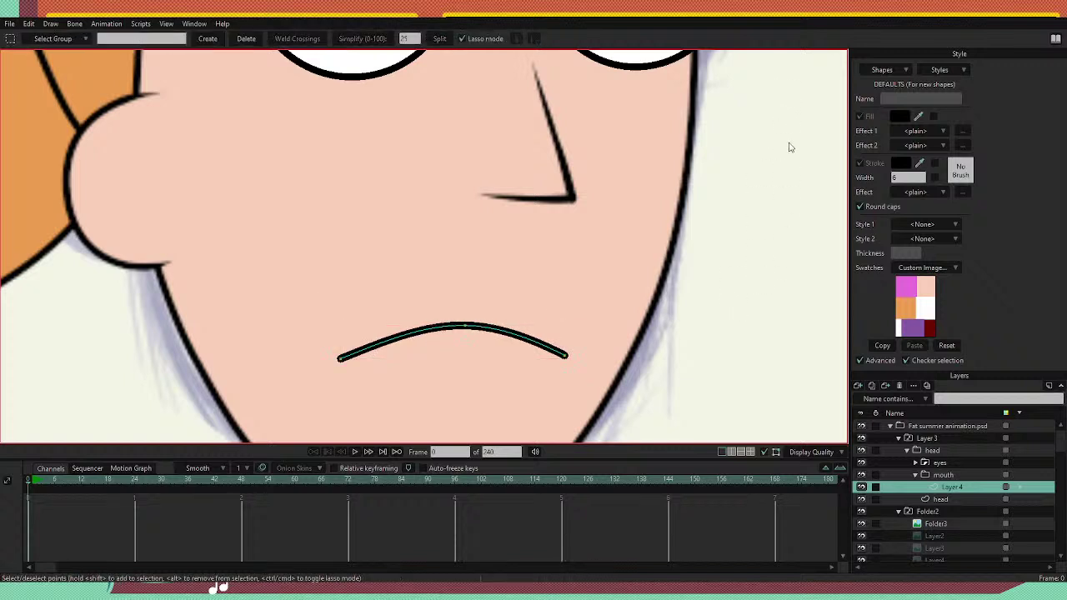
Taper both ends of the mouth line to zero width with the Line Width tool.
{"action": "key", "text": "t"}
{"action": "key", "text": "w"}
{"action": "mouse_move", "coordinate": [341, 358]}
{"action": "left_mouse_down"}
{"action": "mouse_move", "coordinate": [574, 366]}
{"action": "mouse_move", "coordinate": [415, 436]}
{"action": "left_mouse_up"}
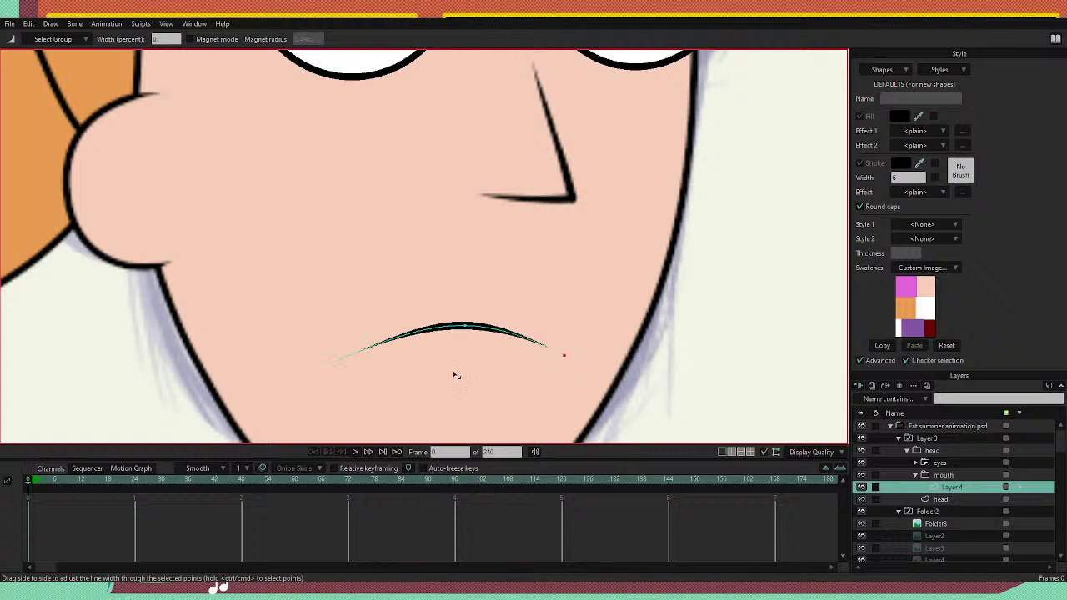
Add a point near each end of the mouth line and thicken the stroke there so the taper is shorter.
{"action": "key", "text": "a"}
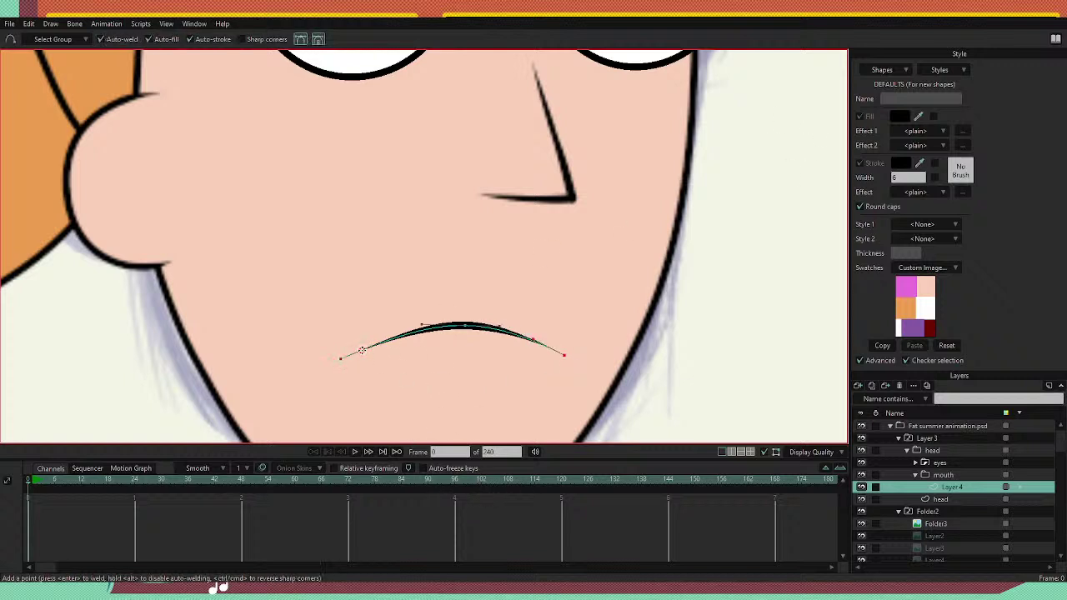
{"action": "left_click", "coordinate": [550, 348]}
{"action": "key", "text": "s"}
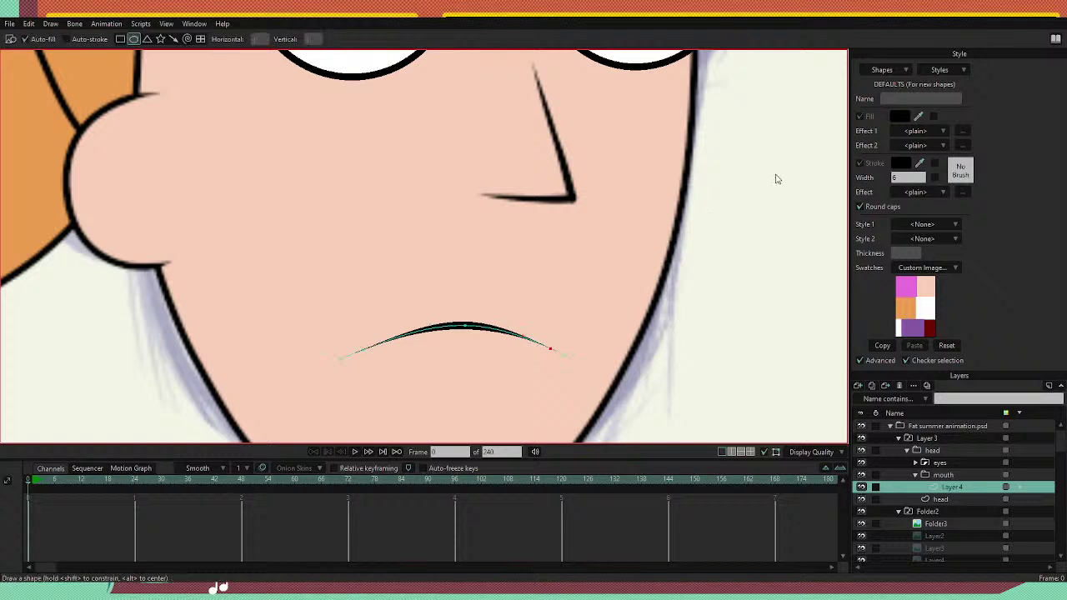
{"action": "key", "text": "w"}
{"action": "mouse_move", "coordinate": [361, 348]}
{"action": "left_mouse_down"}
{"action": "mouse_move", "coordinate": [382, 345]}
{"action": "mouse_move", "coordinate": [370, 345]}
{"action": "left_mouse_up"}
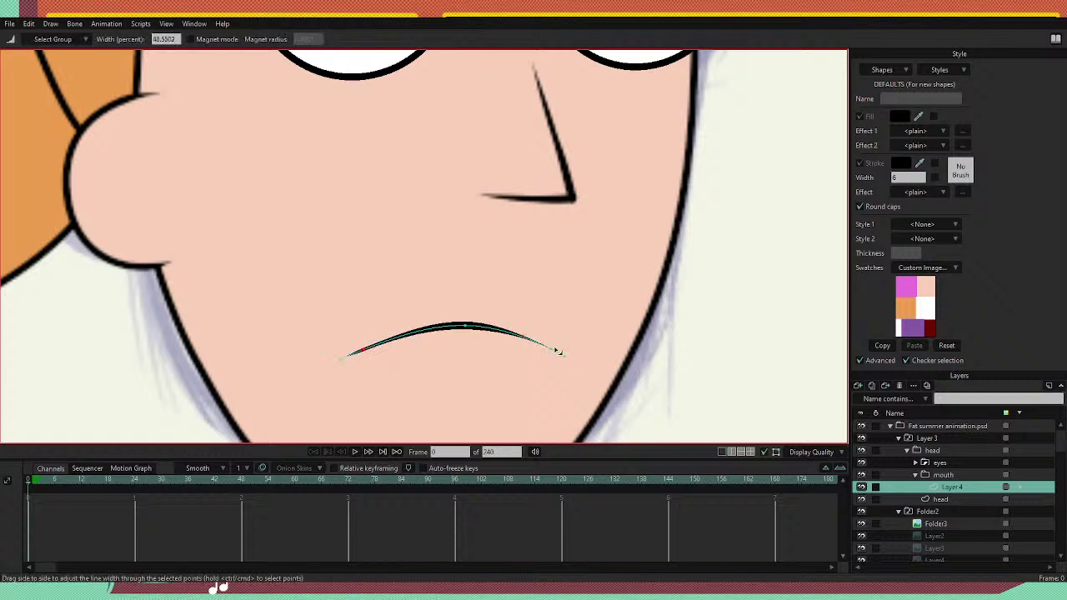
{"action": "mouse_move", "coordinate": [549, 347]}
{"action": "left_mouse_down"}
{"action": "mouse_move", "coordinate": [575, 366]}
{"action": "mouse_move", "coordinate": [561, 354]}
{"action": "left_mouse_up"}
Reposition the points at both ends of the mouth line to smooth its downturned curve.
{"action": "key", "text": "t"}
{"action": "left_click", "coordinate": [521, 333]}
{"action": "left_click", "coordinate": [349, 356]}
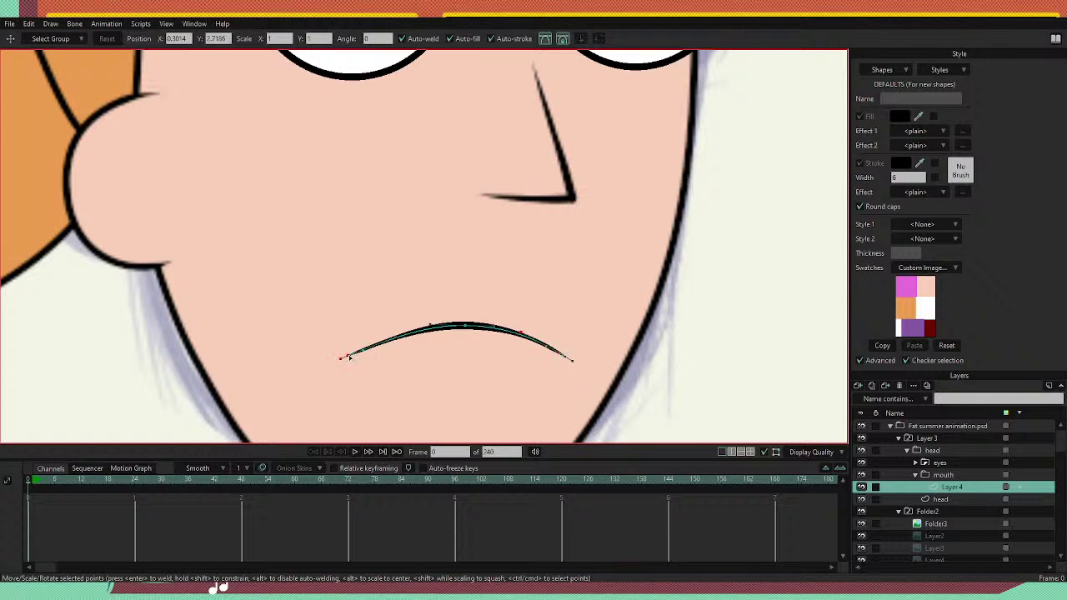
{"action": "left_click_drag", "start_coordinate": [365, 353], "coordinate": [342, 357]}
{"action": "scroll", "coordinate": [574, 160], "scroll_direction": "down", "scroll_amount": 5}
{"action": "scroll", "coordinate": [567, 133], "scroll_direction": "up", "scroll_amount": 3}
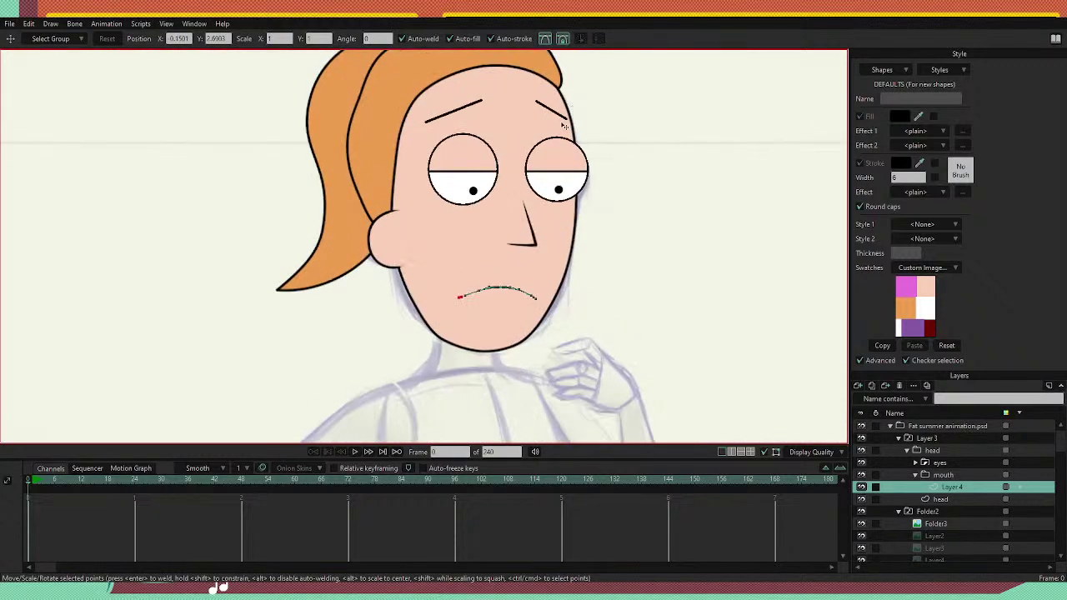
{"action": "scroll", "coordinate": [501, 271], "scroll_direction": "up", "scroll_amount": 3}
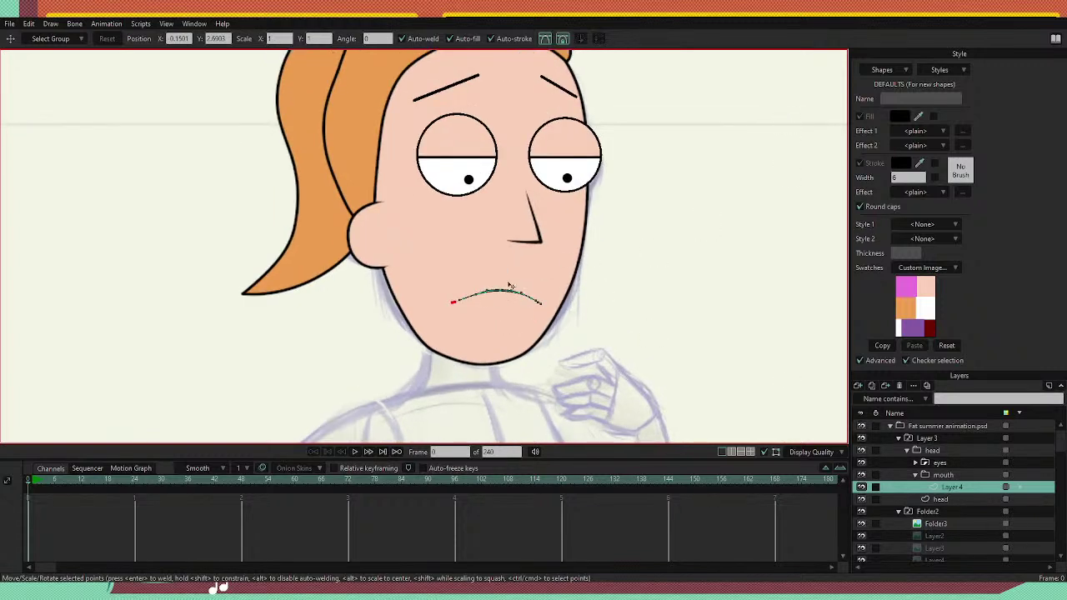
Narrow the whole mouth line slightly, adjust its middle point, and review it against the full character.
{"action": "key", "text": "ctrl+a"}
{"action": "key", "text": "ctrl+a"}
{"action": "left_click_drag", "start_coordinate": [454, 302], "coordinate": [517, 298]}
{"action": "key", "text": "ctrl+a"}
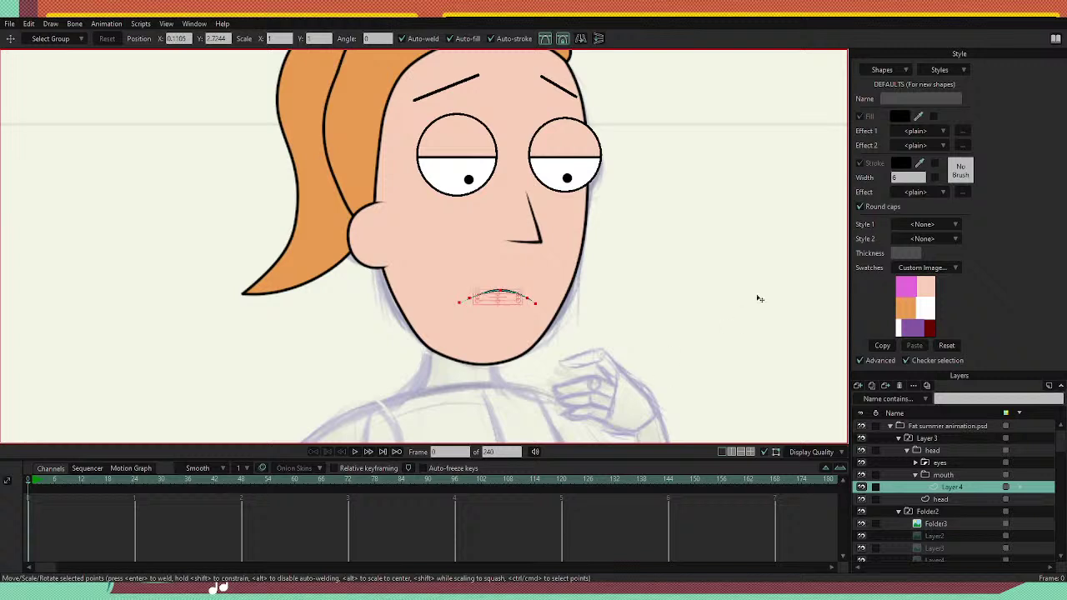
{"action": "left_click", "coordinate": [640, 292]}
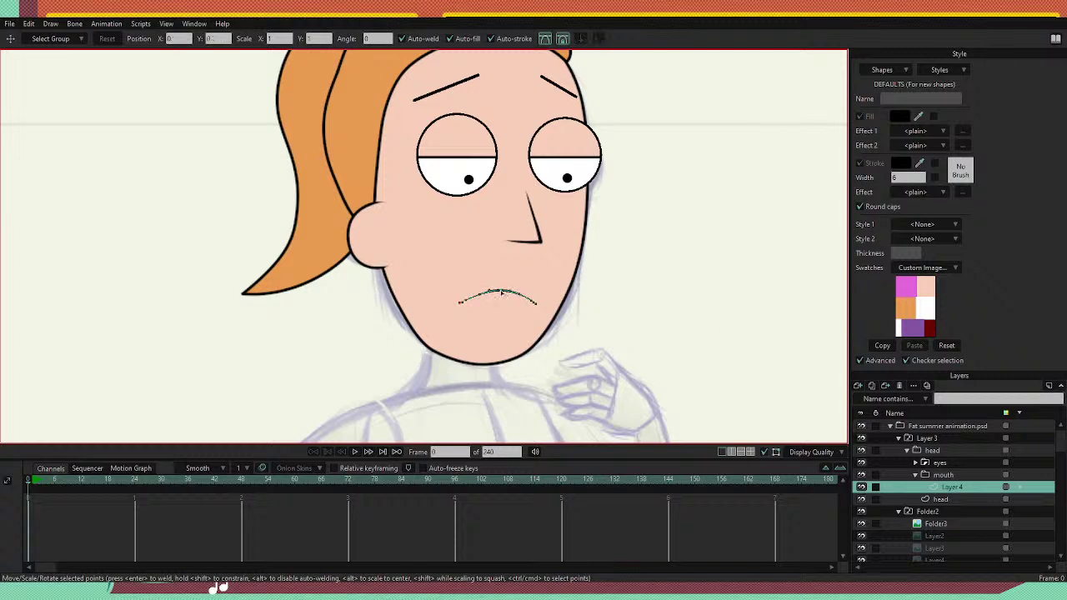
{"action": "left_click", "coordinate": [501, 292]}
{"action": "scroll", "coordinate": [502, 291], "scroll_direction": "up", "scroll_amount": 3}
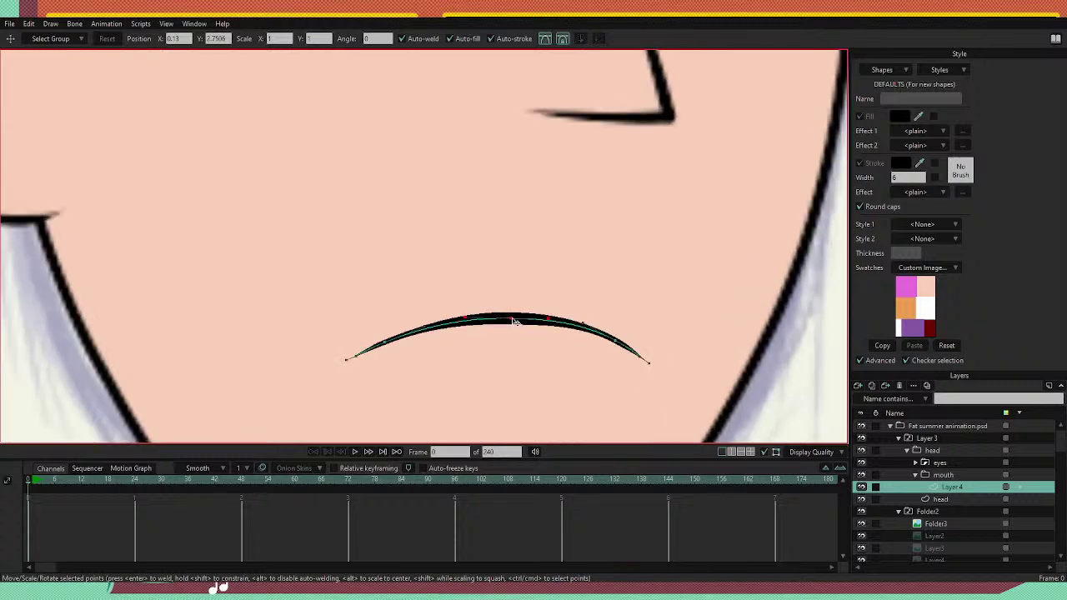
{"action": "scroll", "coordinate": [564, 225], "scroll_direction": "down", "scroll_amount": 5}
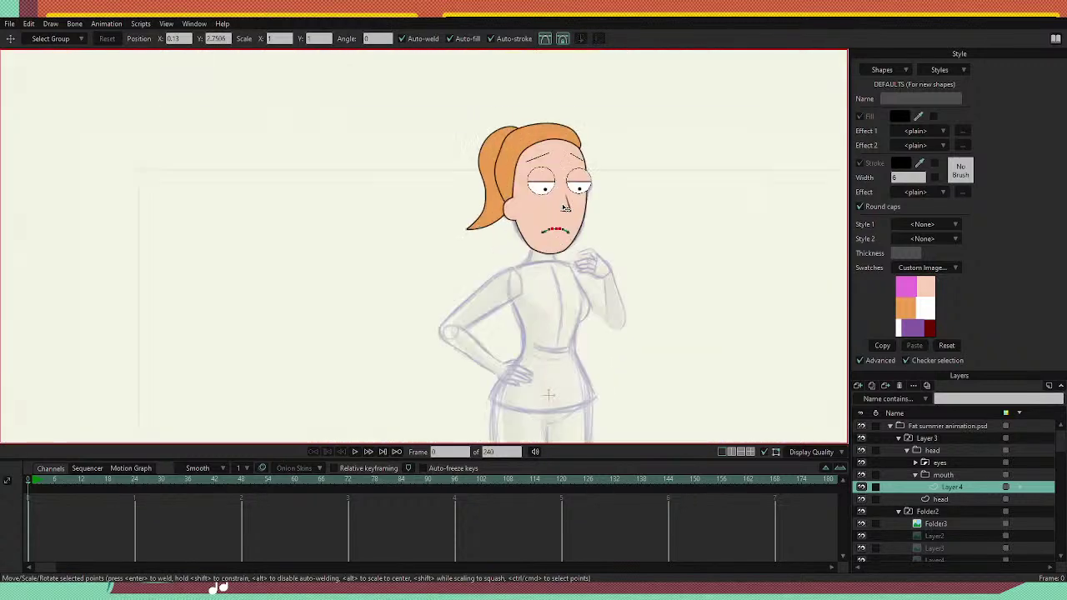
{"action": "scroll", "coordinate": [567, 204], "scroll_direction": "up", "scroll_amount": 4}
{"action": "scroll", "coordinate": [575, 103], "scroll_direction": "up", "scroll_amount": 2}
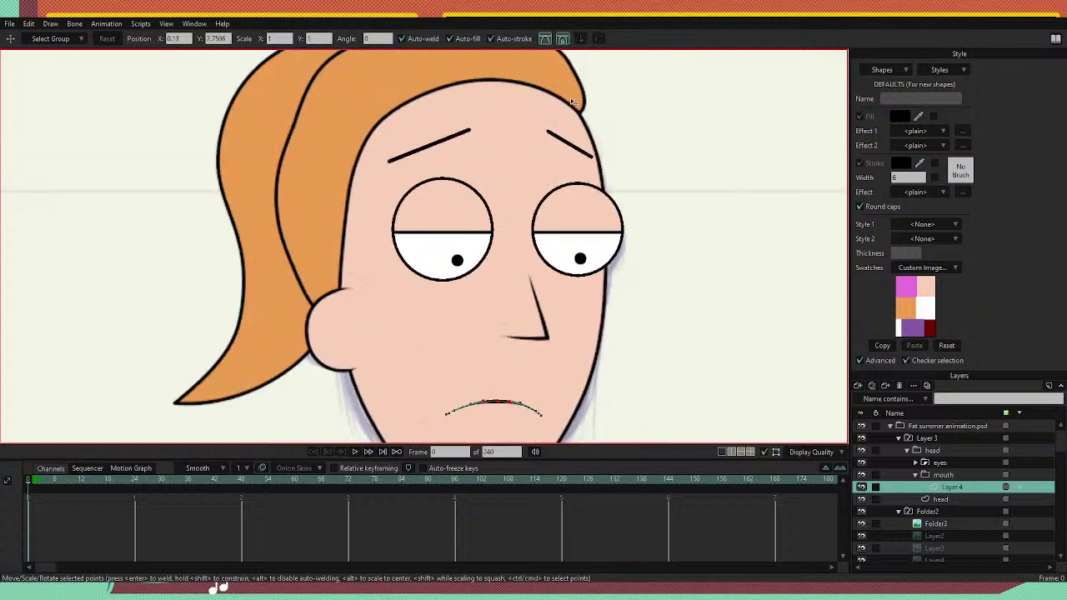
Reshape the eyebrow nearest the ponytail on the eyes 2 layer into a flatter, slightly arched stroke.
{"action": "left_click", "coordinate": [940, 462]}
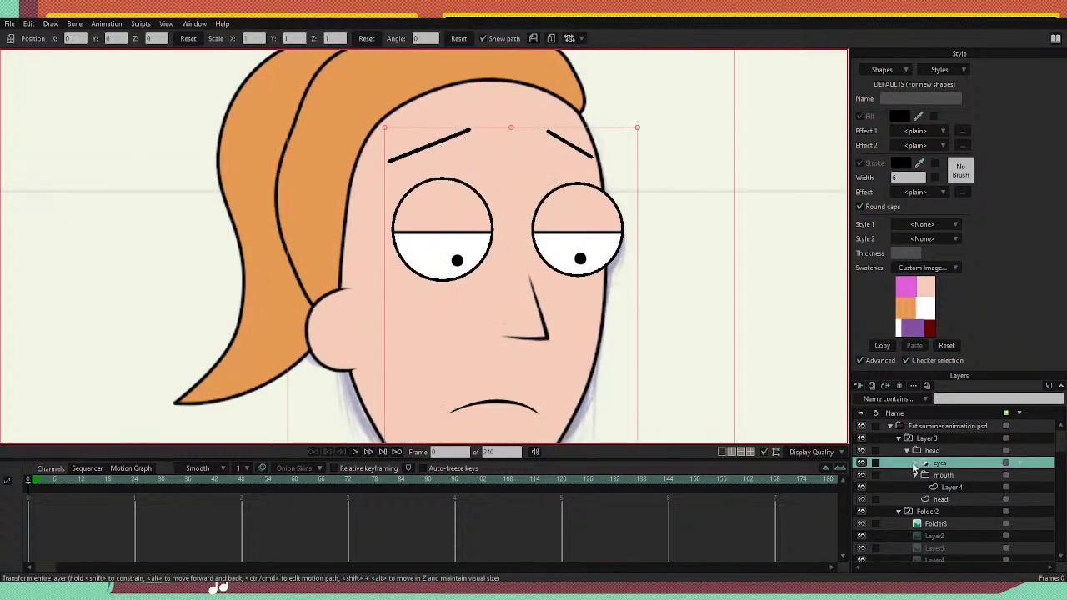
{"action": "left_click", "coordinate": [915, 463]}
{"action": "left_click", "coordinate": [954, 477]}
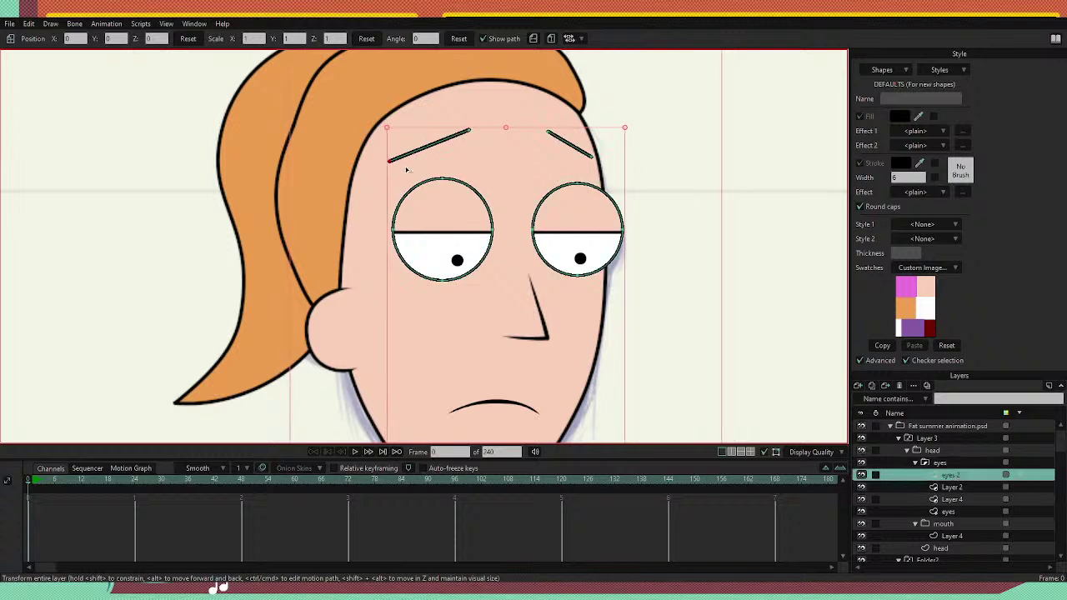
{"action": "left_click_drag", "start_coordinate": [472, 132], "coordinate": [474, 133]}
{"action": "key", "text": "ctrl+z"}
{"action": "key", "text": "t"}
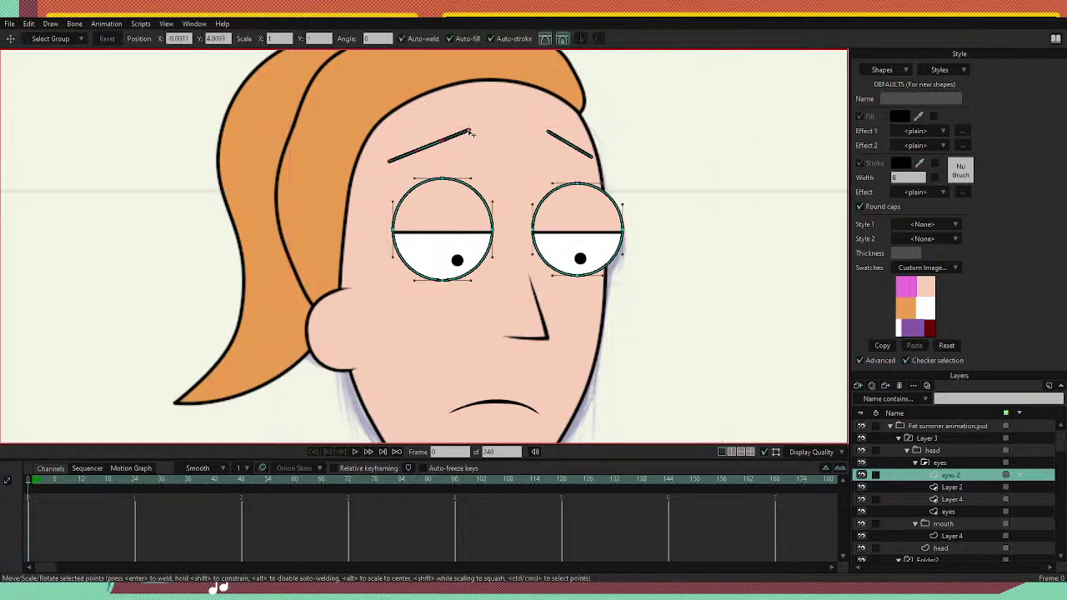
{"action": "left_click_drag", "start_coordinate": [471, 133], "coordinate": [447, 149]}
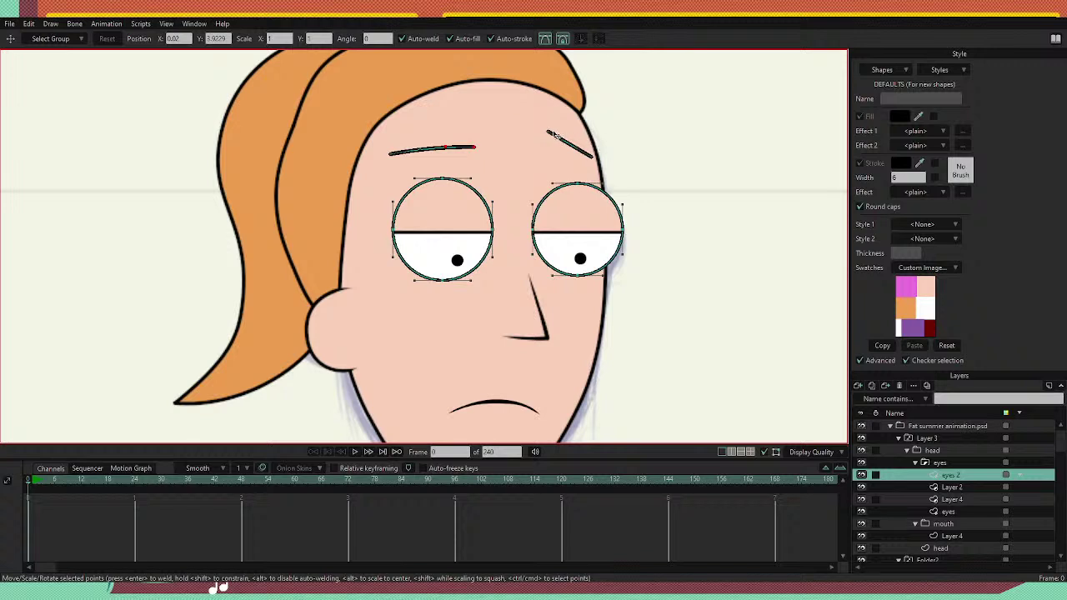
Flatten and curve the eyebrow nearest the face's outline, and move the other eyebrow's outer end slightly inward.
{"action": "left_click_drag", "start_coordinate": [547, 132], "coordinate": [575, 149]}
{"action": "left_click", "coordinate": [589, 155]}
{"action": "scroll", "coordinate": [427, 160], "scroll_direction": "up", "scroll_amount": 2}
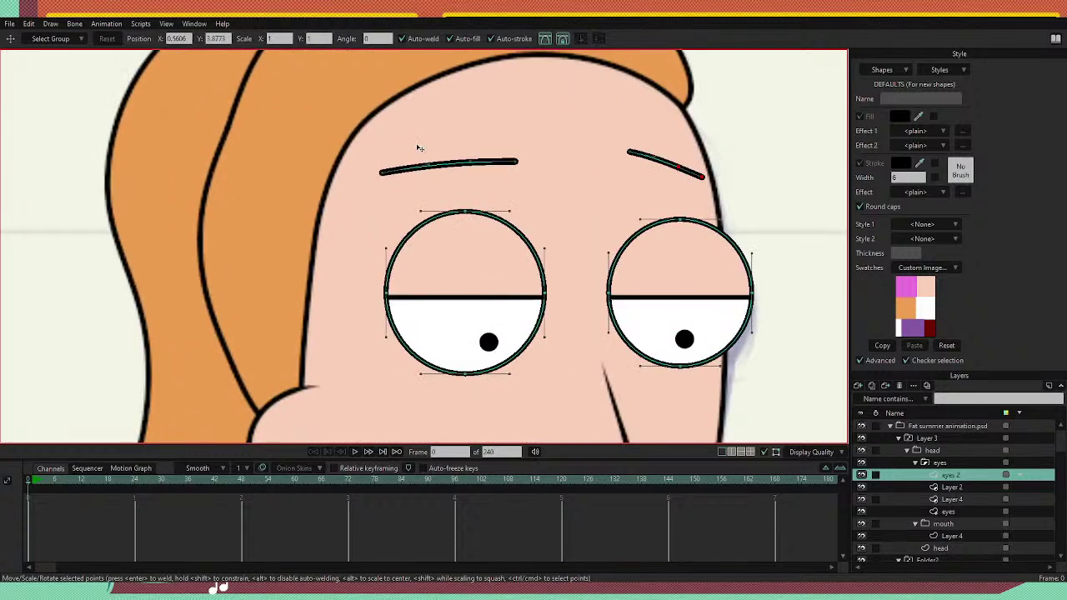
{"action": "left_click_drag", "start_coordinate": [381, 173], "coordinate": [390, 176]}
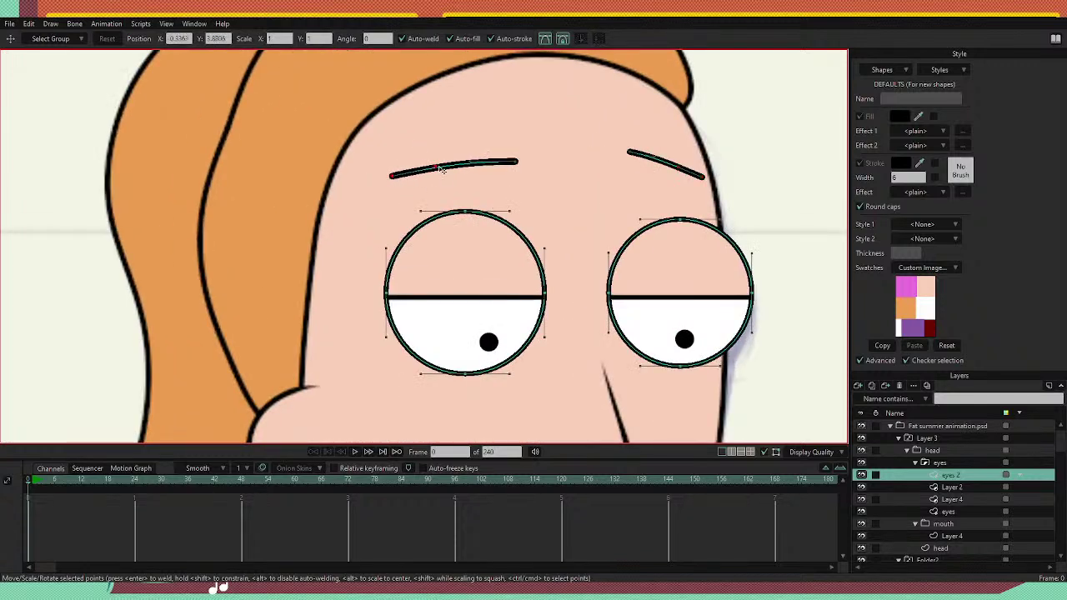
Raise the inner half of the eyebrow nearest the ponytail slightly and review the face against the full character.
{"action": "left_click_drag", "start_coordinate": [474, 162], "coordinate": [473, 163]}
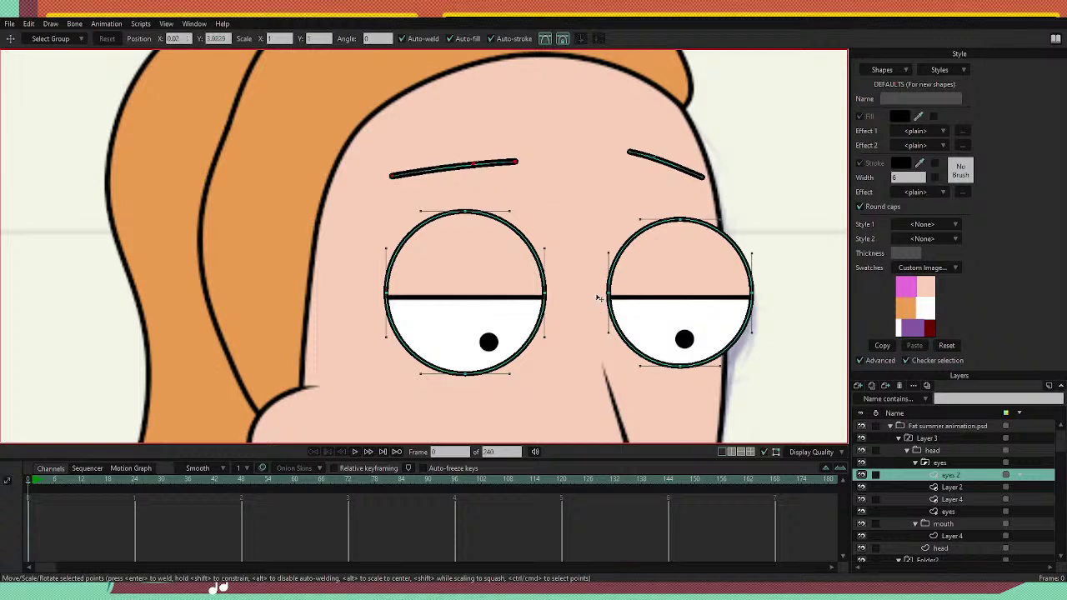
{"action": "scroll", "coordinate": [596, 299], "scroll_direction": "down", "scroll_amount": 10}
{"action": "scroll", "coordinate": [579, 311], "scroll_direction": "up", "scroll_amount": 4}
{"action": "scroll", "coordinate": [593, 173], "scroll_direction": "up", "scroll_amount": 4}
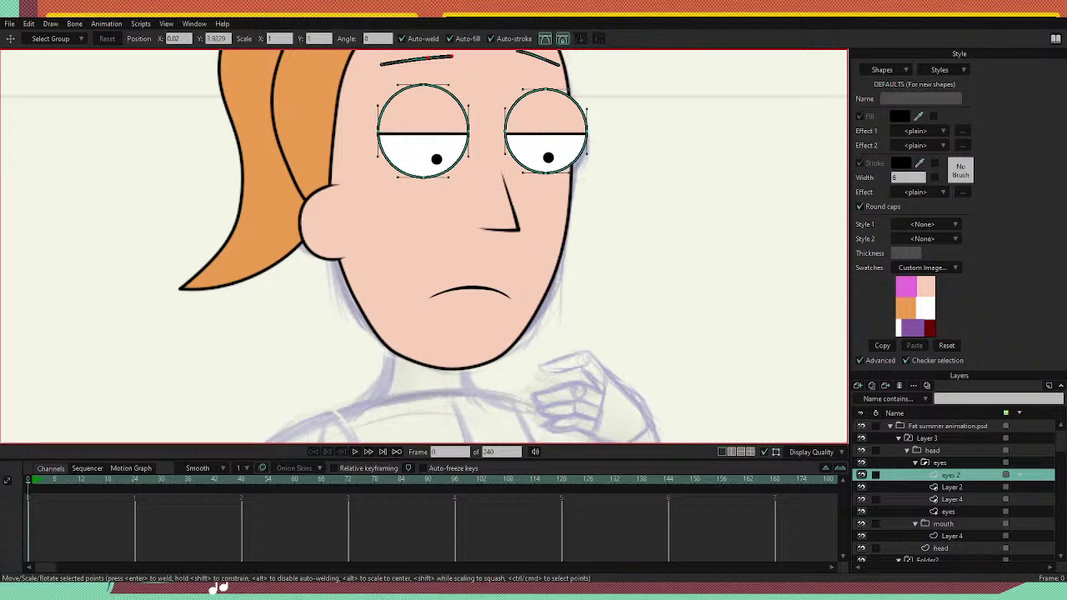
{"action": "scroll", "coordinate": [362, 204], "scroll_direction": "down", "scroll_amount": 7}
{"action": "scroll", "coordinate": [361, 204], "scroll_direction": "up", "scroll_amount": 4}
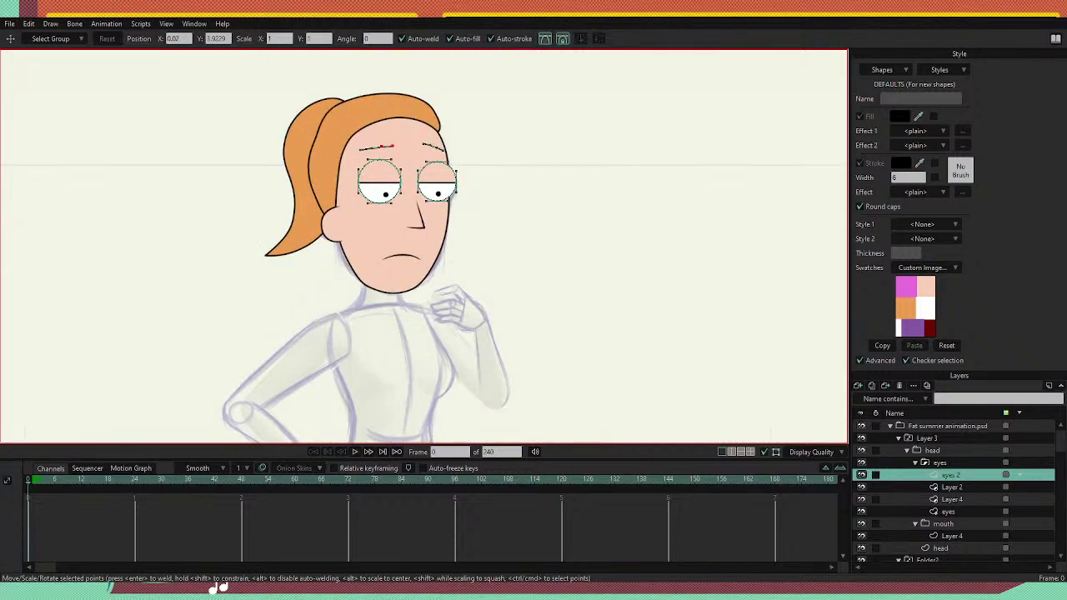
{"action": "scroll", "coordinate": [361, 204], "scroll_direction": "down", "scroll_amount": 2}
{"action": "scroll", "coordinate": [387, 392], "scroll_direction": "up", "scroll_amount": 2}
{"action": "scroll", "coordinate": [387, 392], "scroll_direction": "down", "scroll_amount": 3}
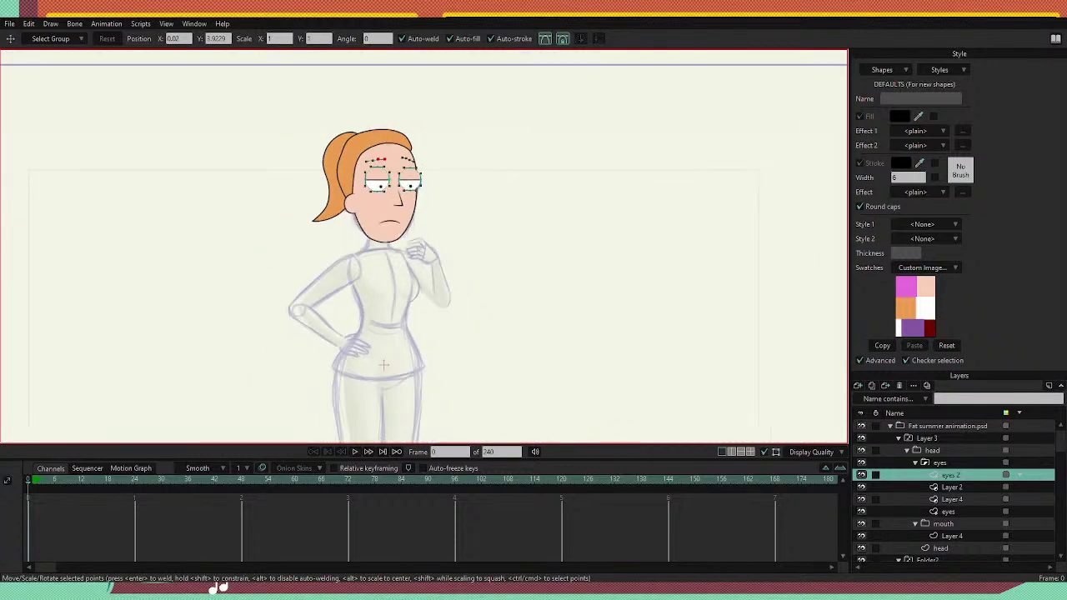
{"action": "scroll", "coordinate": [386, 392], "scroll_direction": "up", "scroll_amount": 3}
{"action": "scroll", "coordinate": [387, 392], "scroll_direction": "down", "scroll_amount": 1}
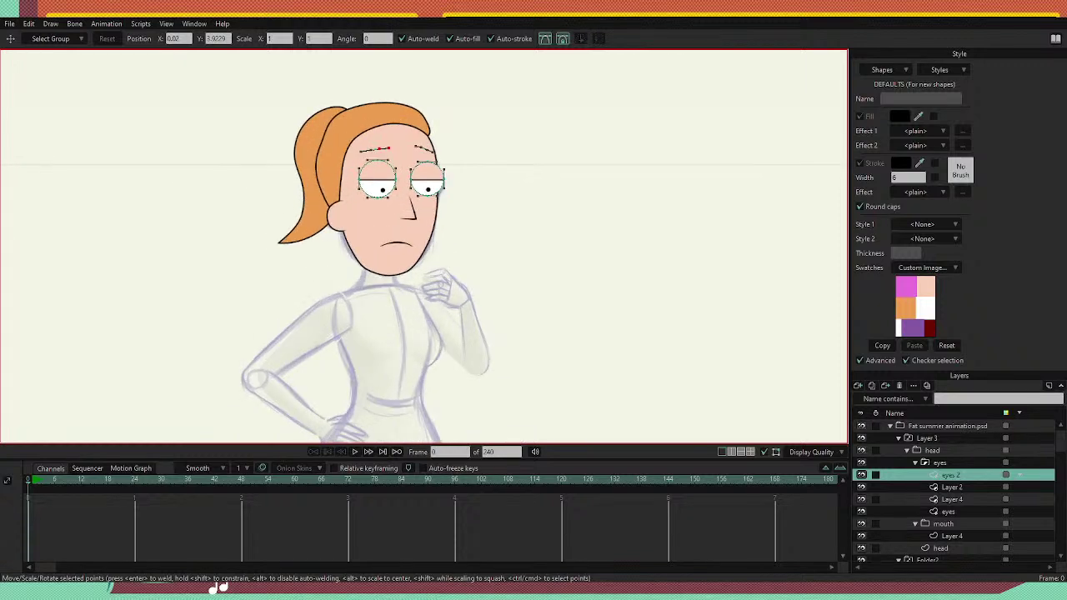
Collapse the eyes group and examine the body sketch below the head from the neck to the hips.
{"action": "left_click", "coordinate": [916, 463]}
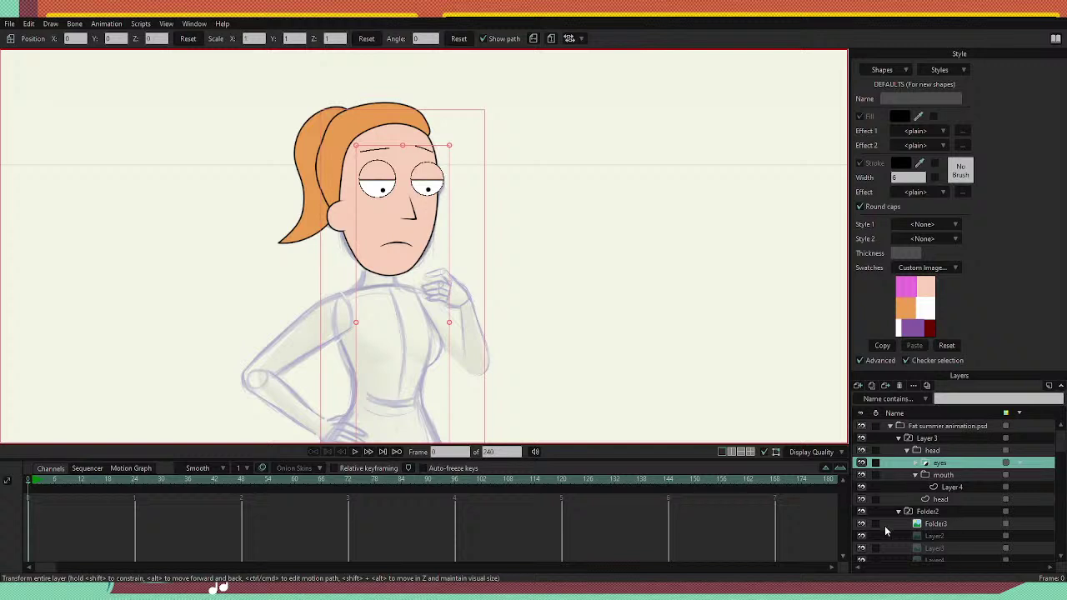
{"action": "scroll", "coordinate": [394, 253], "scroll_direction": "down", "scroll_amount": 3}
{"action": "scroll", "coordinate": [396, 258], "scroll_direction": "up", "scroll_amount": 5}
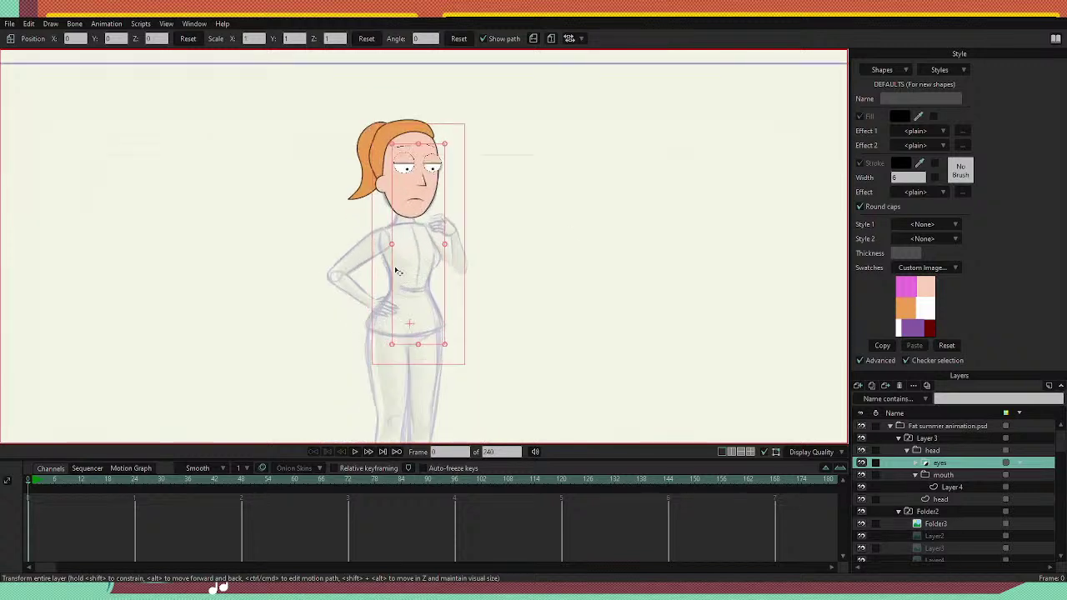
{"action": "scroll", "coordinate": [399, 200], "scroll_direction": "down", "scroll_amount": 3}
{"action": "scroll", "coordinate": [399, 201], "scroll_direction": "up", "scroll_amount": 2}
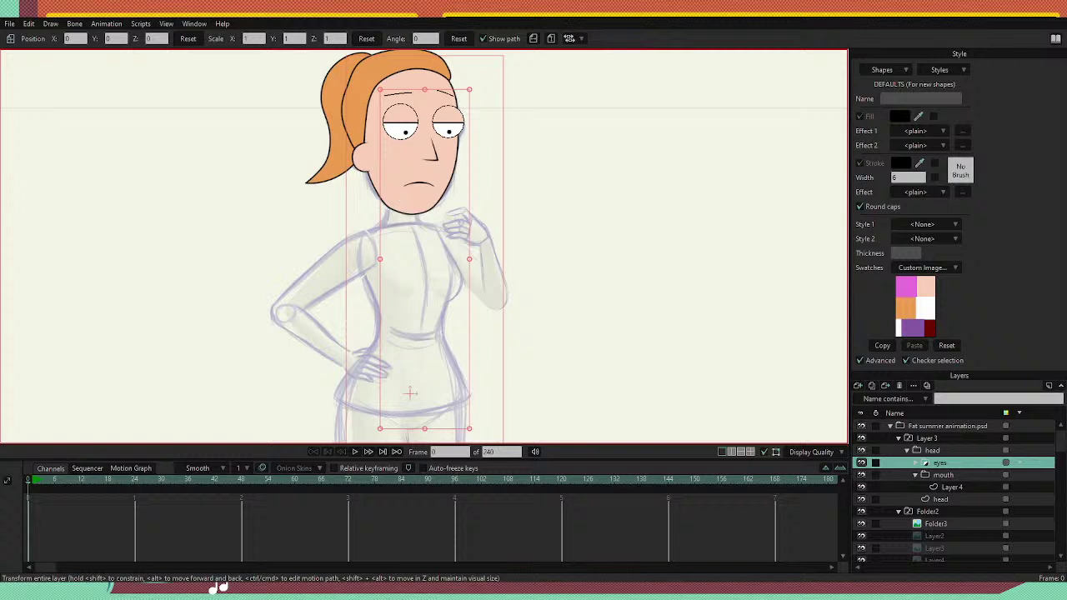
{"action": "scroll", "coordinate": [507, 286], "scroll_direction": "down", "scroll_amount": 2}
{"action": "scroll", "coordinate": [495, 258], "scroll_direction": "up", "scroll_amount": 3}
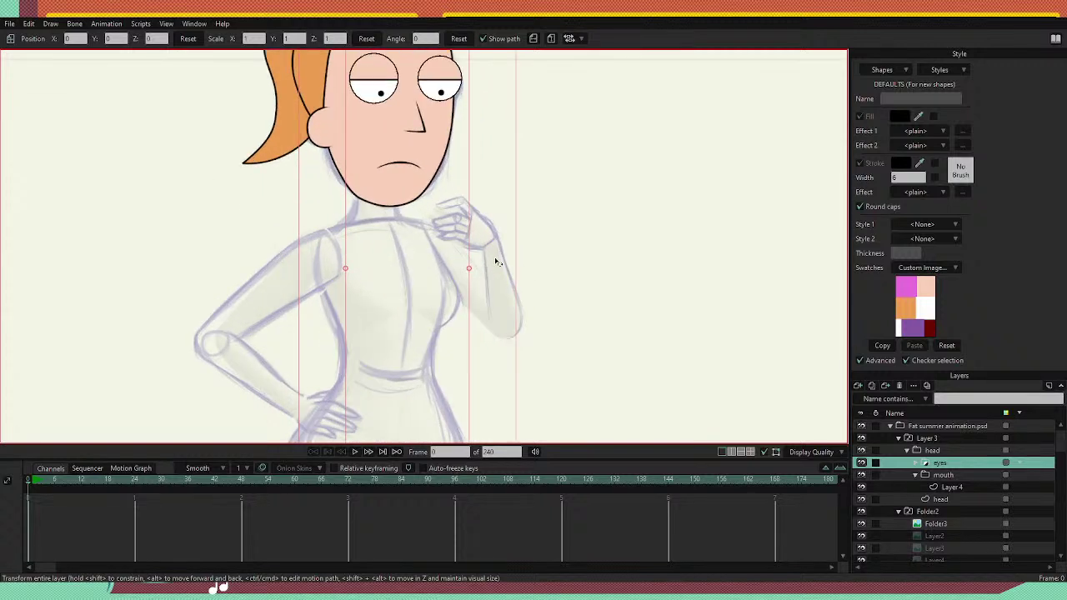
{"action": "scroll", "coordinate": [495, 263], "scroll_direction": "down", "scroll_amount": 3}
{"action": "scroll", "coordinate": [371, 291], "scroll_direction": "up", "scroll_amount": 2}
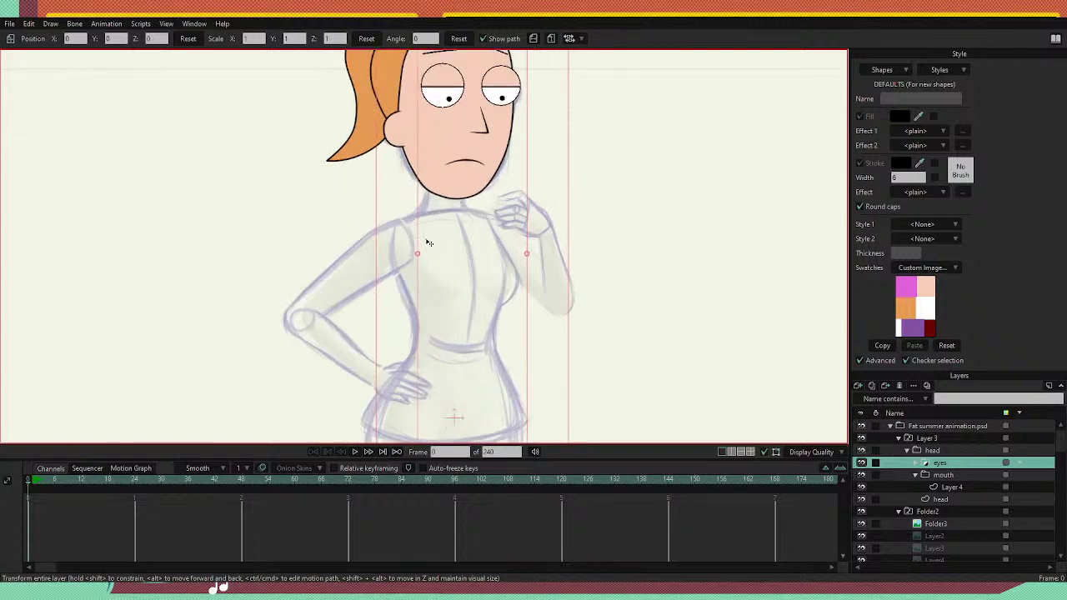
{"action": "scroll", "coordinate": [526, 251], "scroll_direction": "up", "scroll_amount": 2}
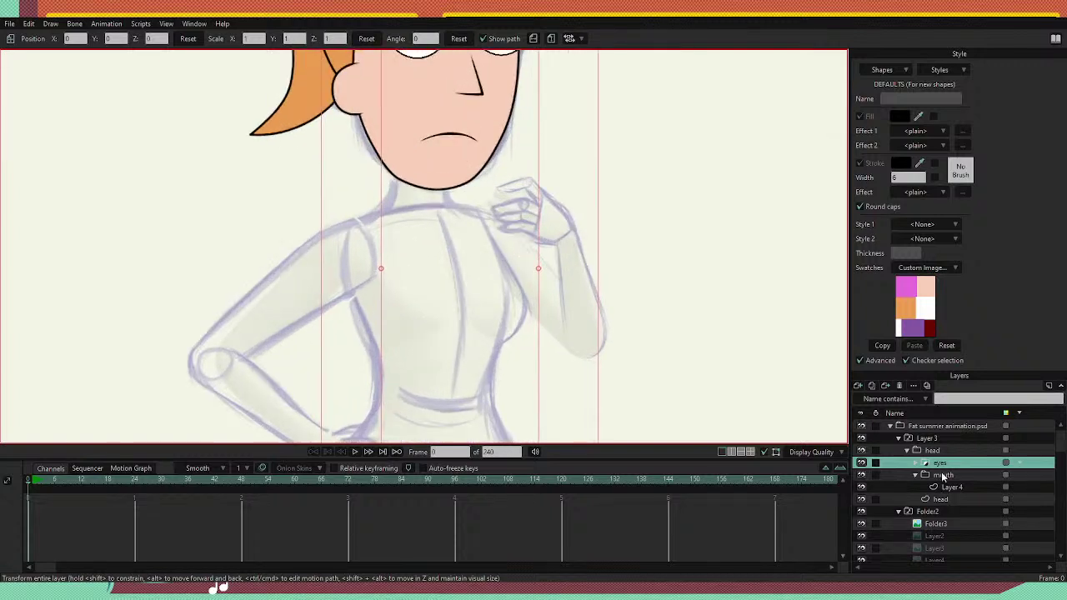
Create a group named body inside the head group, above the eyes group, and place a new vector layer in it.
{"action": "left_click", "coordinate": [907, 450]}
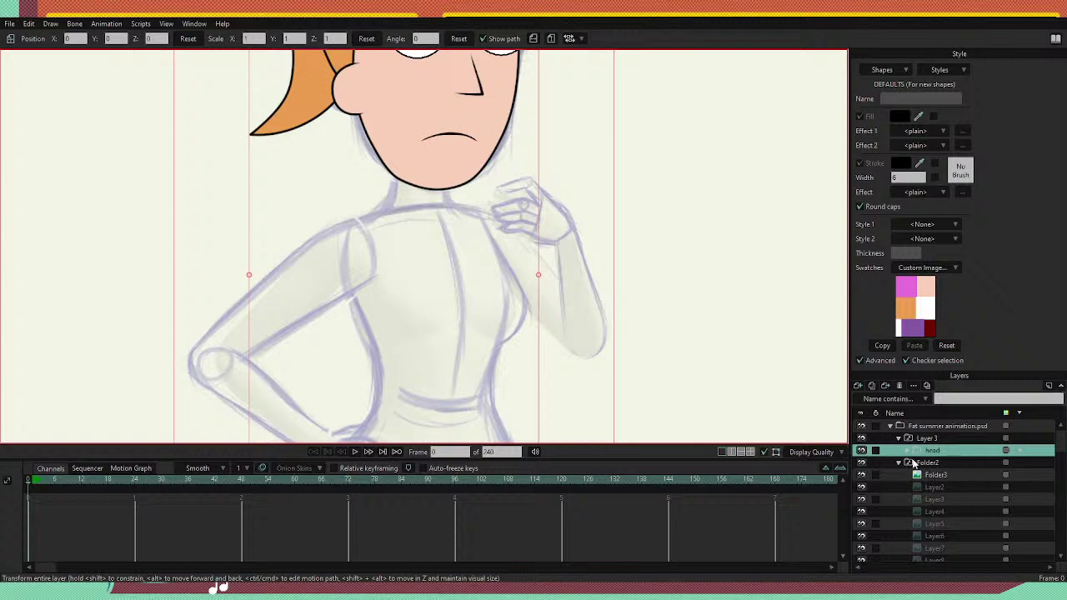
{"action": "left_click", "coordinate": [908, 452]}
{"action": "left_click", "coordinate": [908, 452]}
{"action": "left_click", "coordinate": [885, 427]}
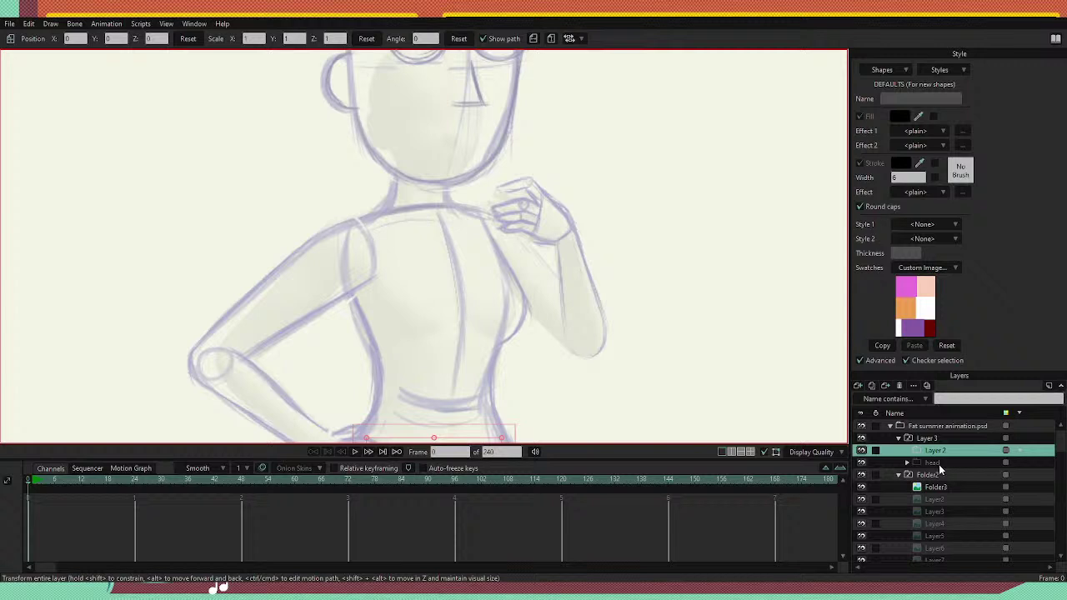
{"action": "left_click", "coordinate": [906, 463]}
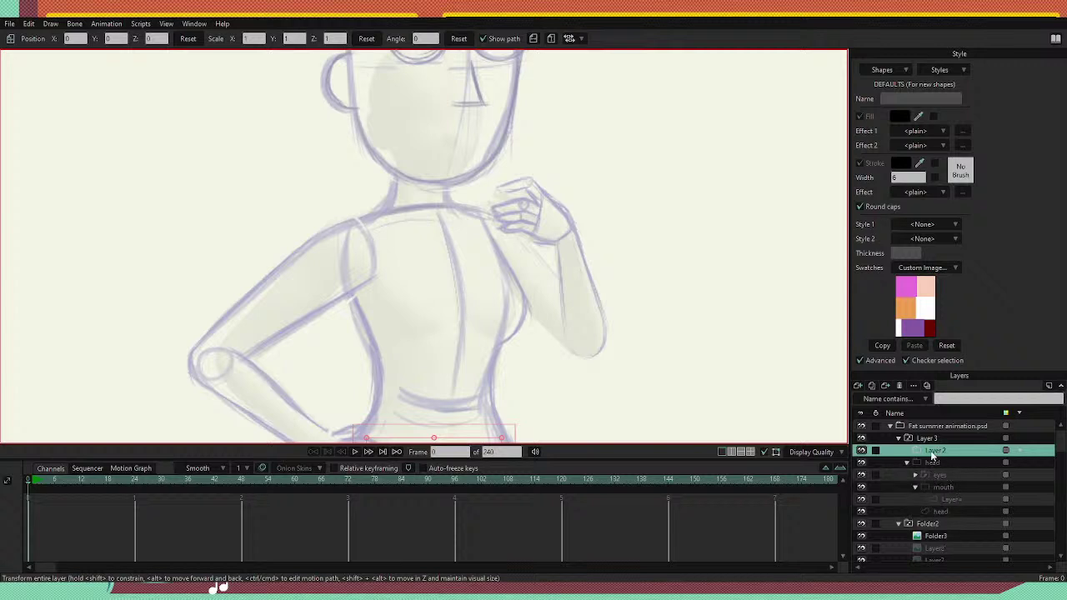
{"action": "left_click_drag", "start_coordinate": [932, 450], "coordinate": [933, 474]}
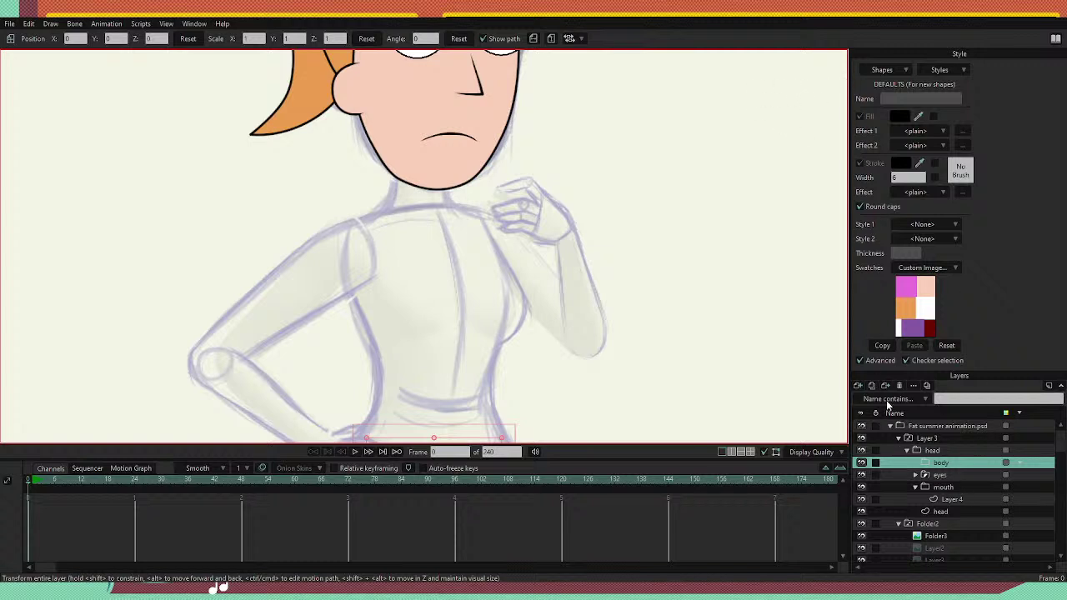
{"action": "left_click", "coordinate": [969, 486]}
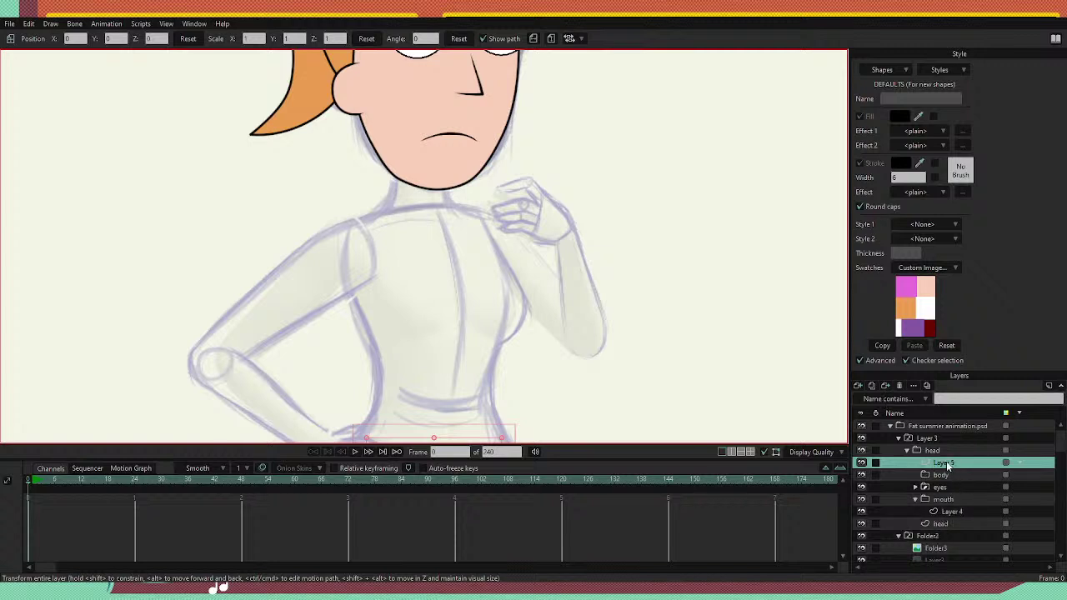
{"action": "mouse_move", "coordinate": [945, 462]}
{"action": "left_mouse_down"}
{"action": "mouse_move", "coordinate": [954, 480]}
{"action": "mouse_move", "coordinate": [940, 475]}
{"action": "left_mouse_up"}
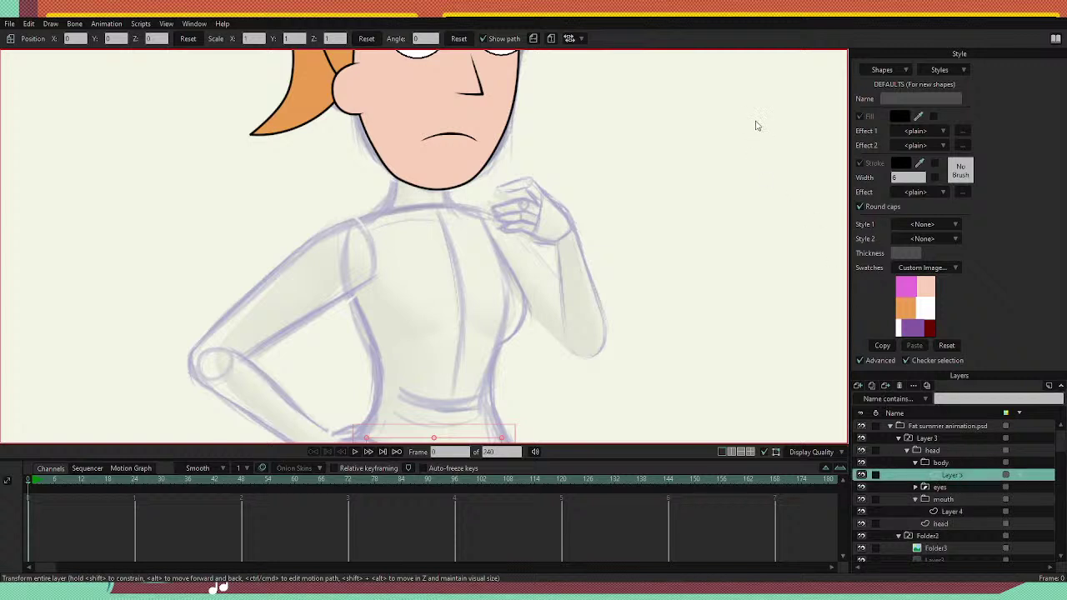
Trace the sketched torso with Add Point from the neck around the shoulders, waist and hem, closing the outline at the neck.
{"action": "key", "text": "a"}
{"action": "mouse_move", "coordinate": [396, 162]}
{"action": "left_mouse_down"}
{"action": "mouse_move", "coordinate": [393, 191]}
{"action": "mouse_move", "coordinate": [350, 222]}
{"action": "mouse_move", "coordinate": [338, 253]}
{"action": "mouse_move", "coordinate": [365, 330]}
{"action": "left_mouse_up"}
{"action": "left_click", "coordinate": [342, 268]}
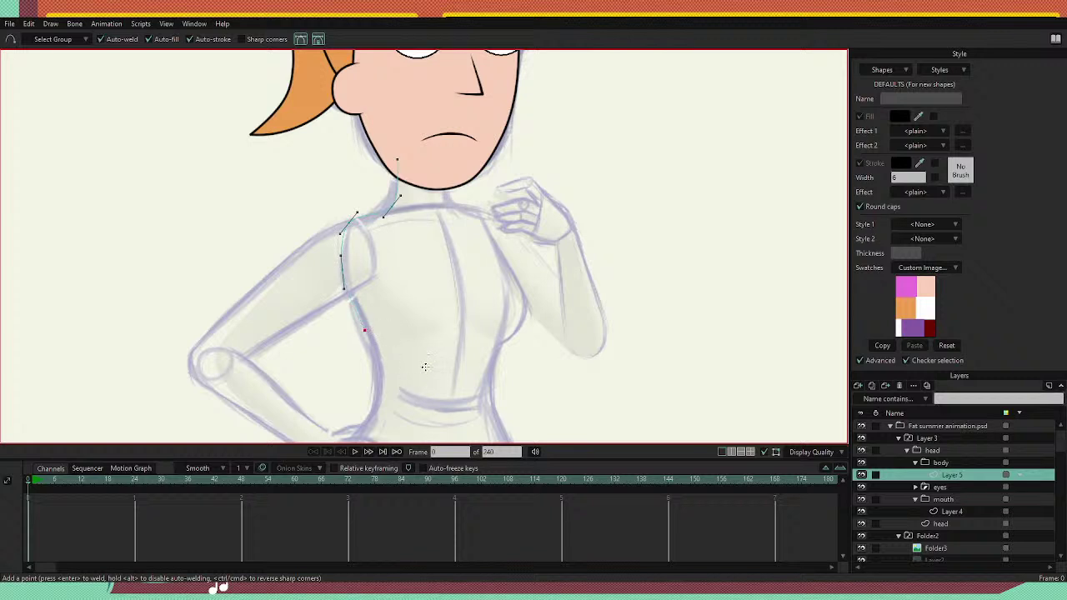
{"action": "left_click_drag", "start_coordinate": [430, 336], "coordinate": [447, 231]}
{"action": "mouse_move", "coordinate": [383, 225]}
{"action": "left_mouse_down"}
{"action": "mouse_move", "coordinate": [398, 267]}
{"action": "mouse_move", "coordinate": [384, 318]}
{"action": "mouse_move", "coordinate": [317, 404]}
{"action": "left_mouse_up"}
{"action": "left_click_drag", "start_coordinate": [435, 392], "coordinate": [393, 301]}
{"action": "mouse_move", "coordinate": [276, 314]}
{"action": "left_mouse_down"}
{"action": "mouse_move", "coordinate": [320, 343]}
{"action": "mouse_move", "coordinate": [410, 359]}
{"action": "mouse_move", "coordinate": [518, 314]}
{"action": "mouse_move", "coordinate": [514, 386]}
{"action": "mouse_move", "coordinate": [497, 387]}
{"action": "mouse_move", "coordinate": [452, 272]}
{"action": "mouse_move", "coordinate": [440, 358]}
{"action": "mouse_move", "coordinate": [427, 325]}
{"action": "mouse_move", "coordinate": [452, 293]}
{"action": "mouse_move", "coordinate": [455, 266]}
{"action": "left_mouse_up"}
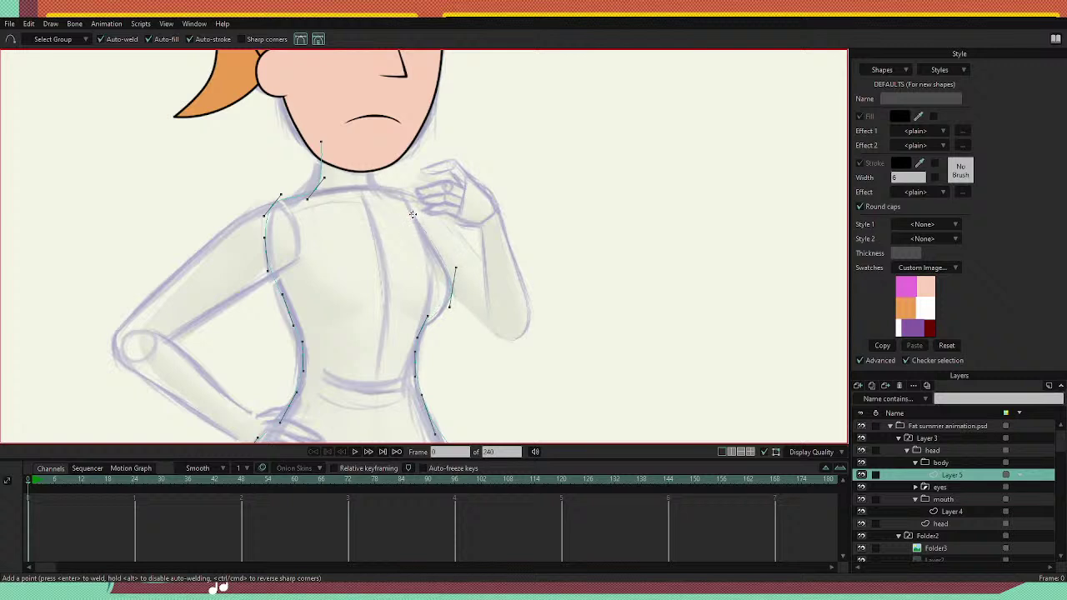
{"action": "left_click_drag", "start_coordinate": [415, 216], "coordinate": [377, 189]}
{"action": "left_click", "coordinate": [379, 191]}
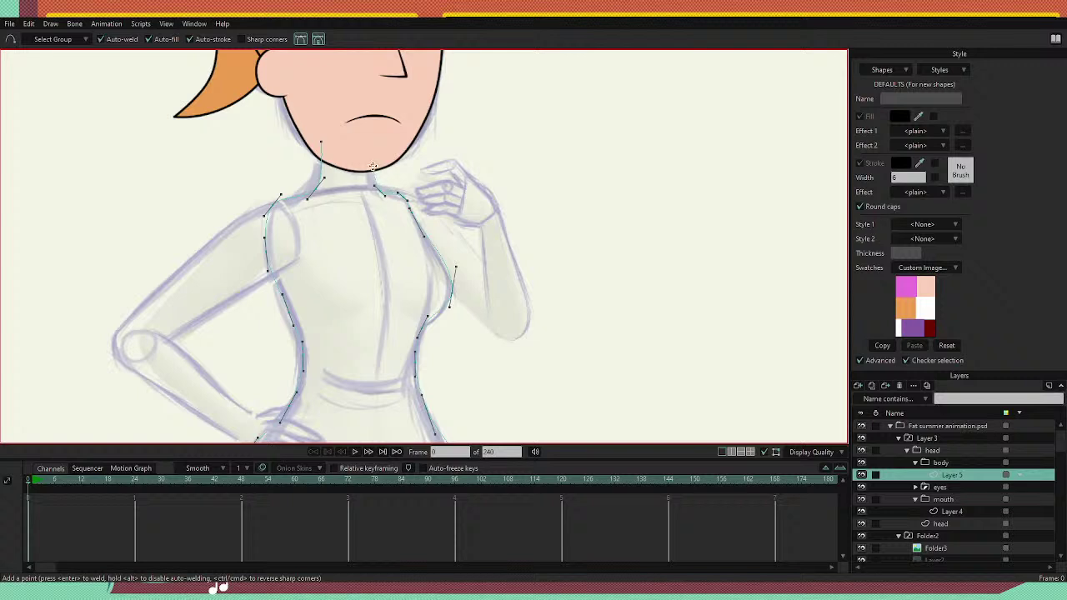
{"action": "left_click", "coordinate": [322, 140]}
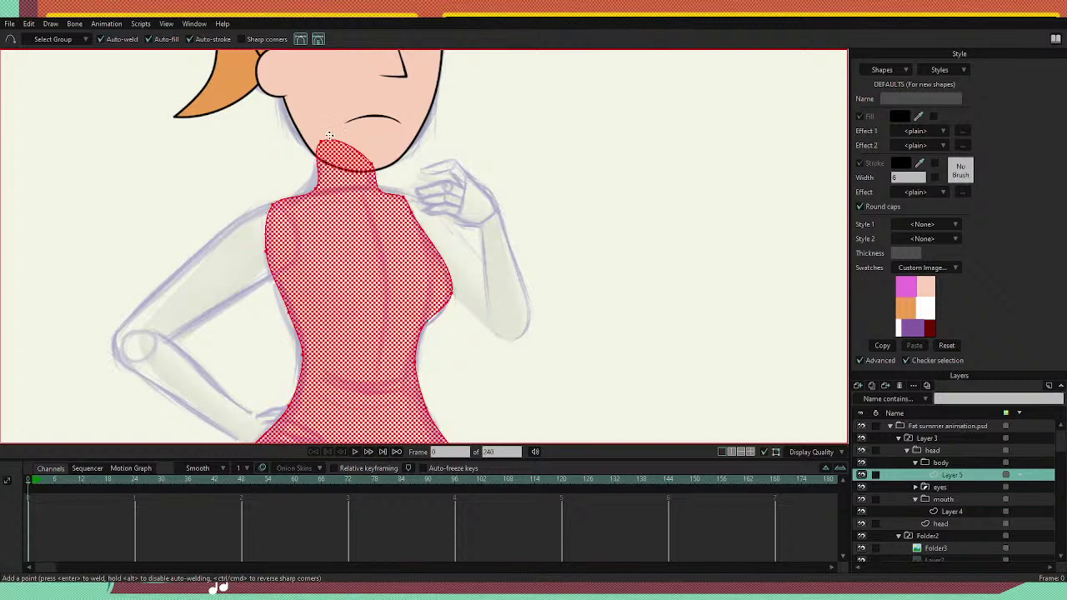
Fill the torso shape with the pink colour from the swatches, keeping its black 6-width stroke.
{"action": "left_click", "coordinate": [899, 117]}
{"action": "left_click", "coordinate": [613, 375]}
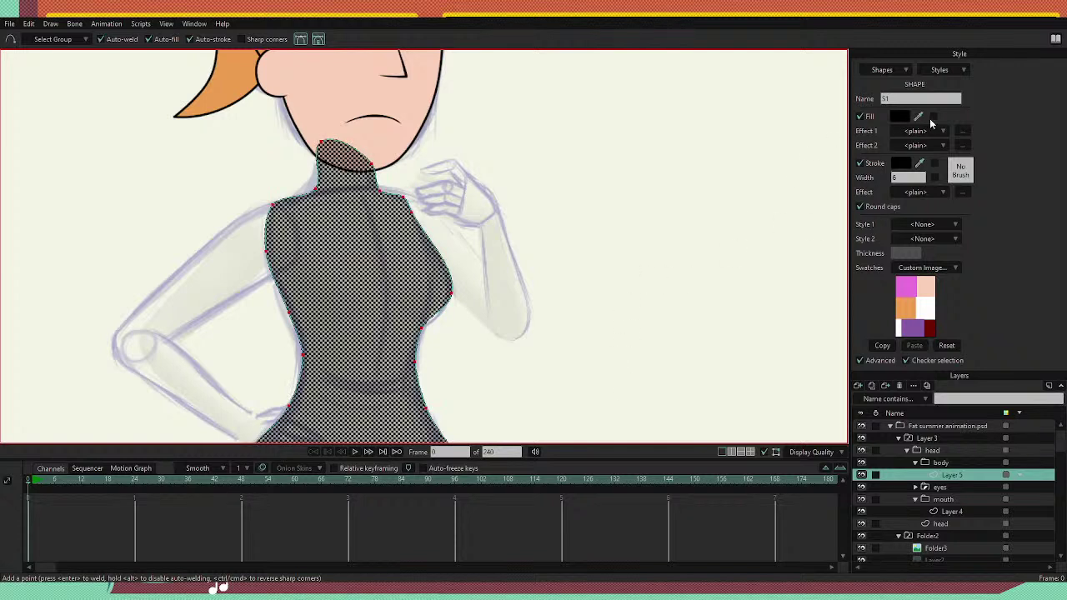
{"action": "left_click_drag", "start_coordinate": [919, 116], "coordinate": [928, 243]}
{"action": "left_click", "coordinate": [931, 285]}
{"action": "left_click", "coordinate": [914, 285]}
{"action": "left_click", "coordinate": [908, 287]}
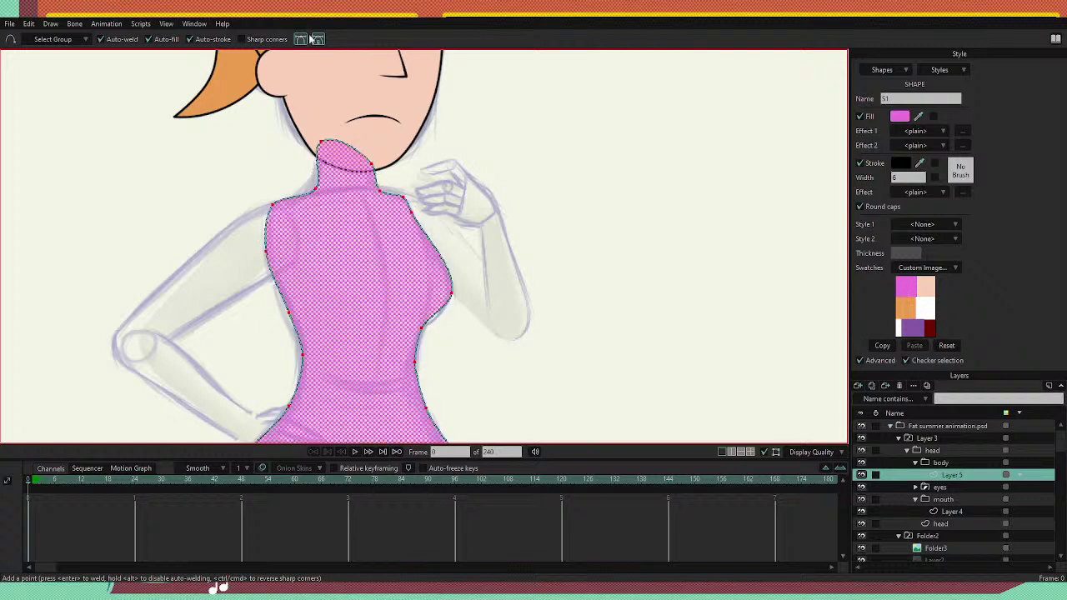
Refine the torso's curve handles under the bust and at the shoulder nearest the raised hand to follow the sketch.
{"action": "scroll", "coordinate": [294, 258], "scroll_direction": "up", "scroll_amount": 4}
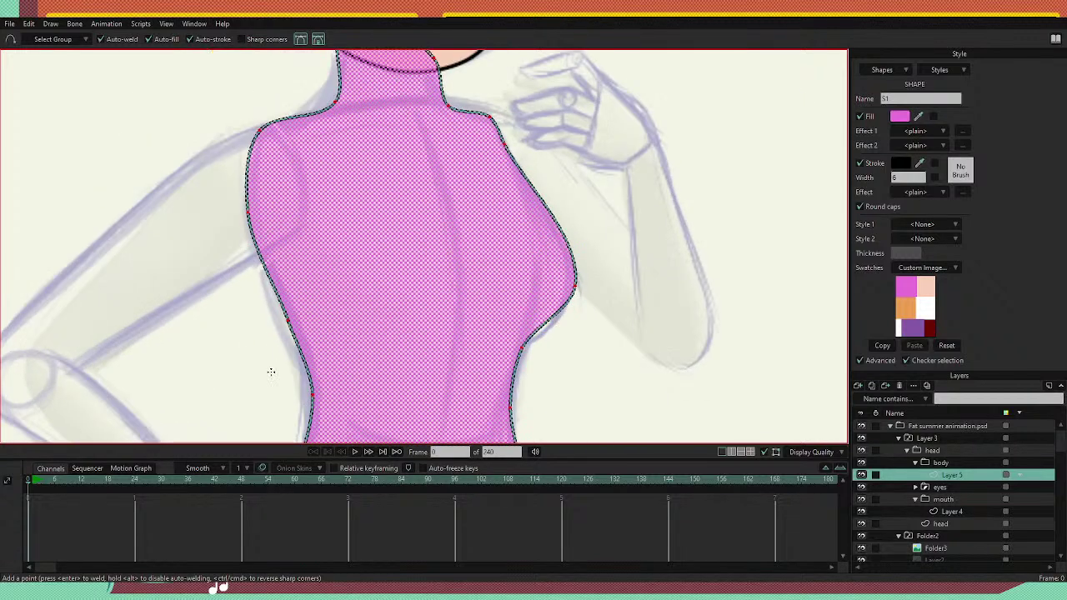
{"action": "key", "text": "t"}
{"action": "scroll", "coordinate": [690, 248], "scroll_direction": "up", "scroll_amount": 2}
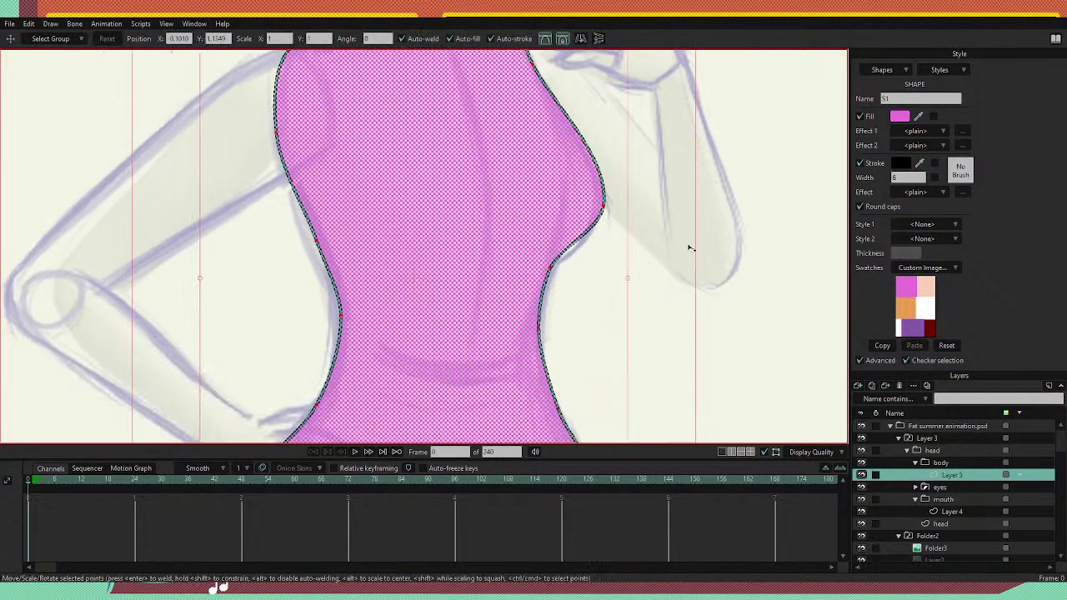
{"action": "left_click", "coordinate": [554, 264]}
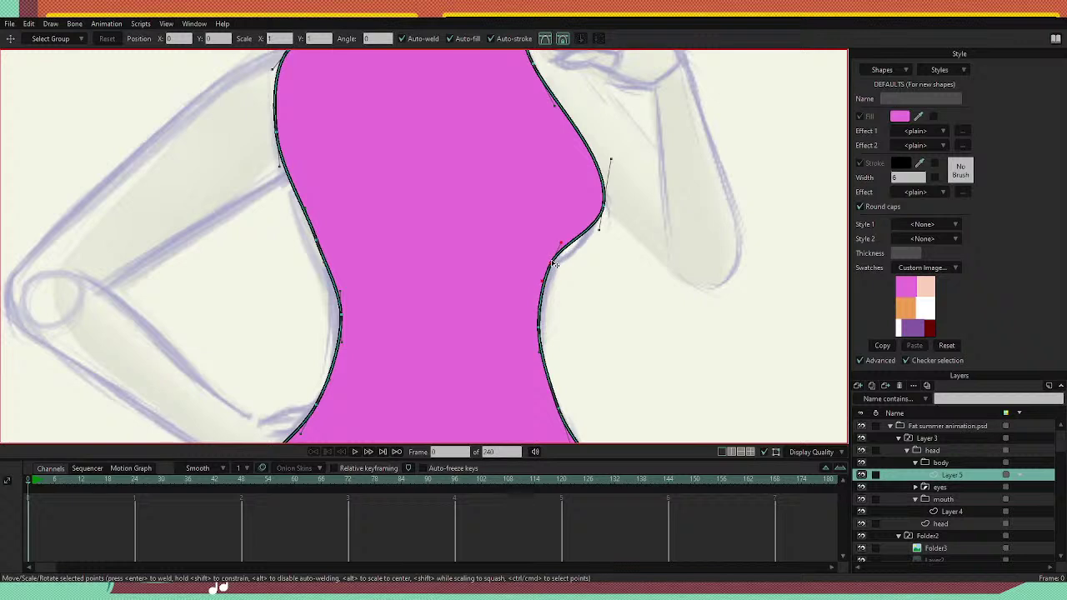
{"action": "left_click_drag", "start_coordinate": [554, 264], "coordinate": [567, 391]}
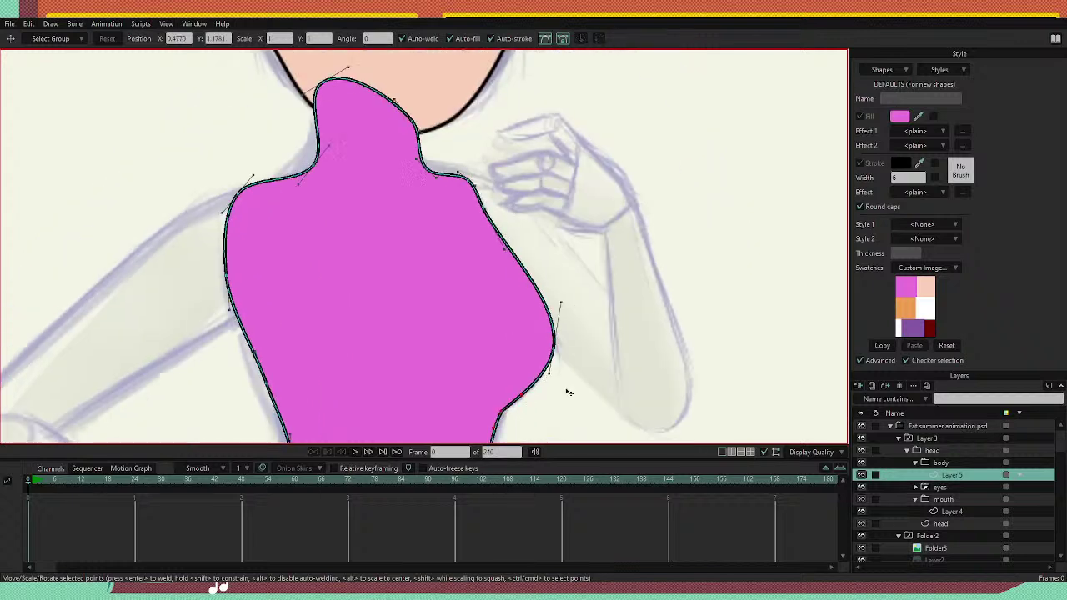
{"action": "left_click", "coordinate": [456, 180]}
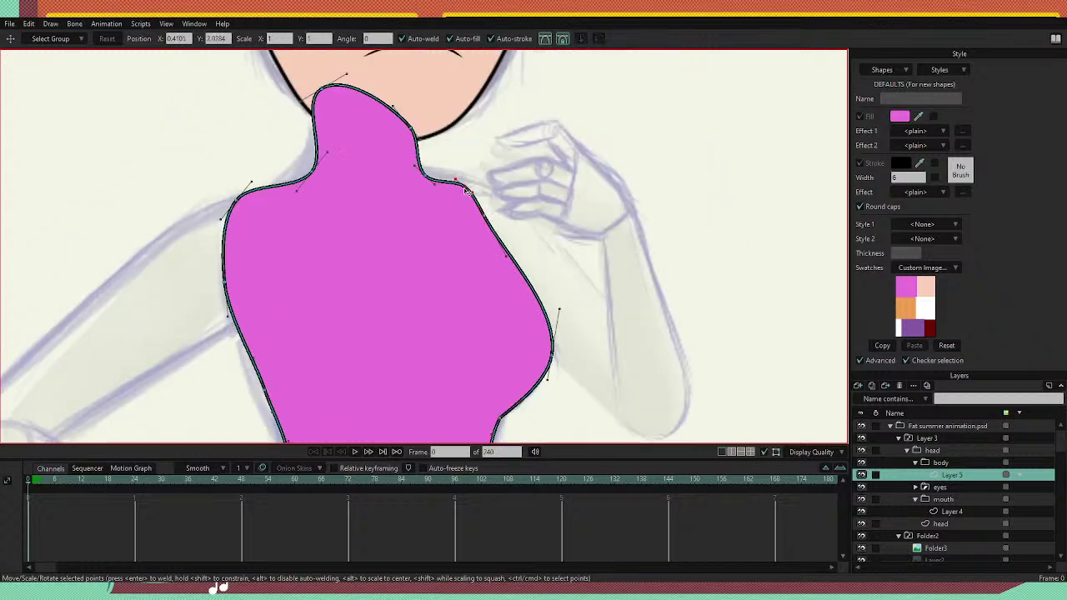
{"action": "mouse_move", "coordinate": [468, 191]}
{"action": "left_mouse_down"}
{"action": "mouse_move", "coordinate": [471, 200]}
{"action": "mouse_move", "coordinate": [457, 183]}
{"action": "left_mouse_up"}
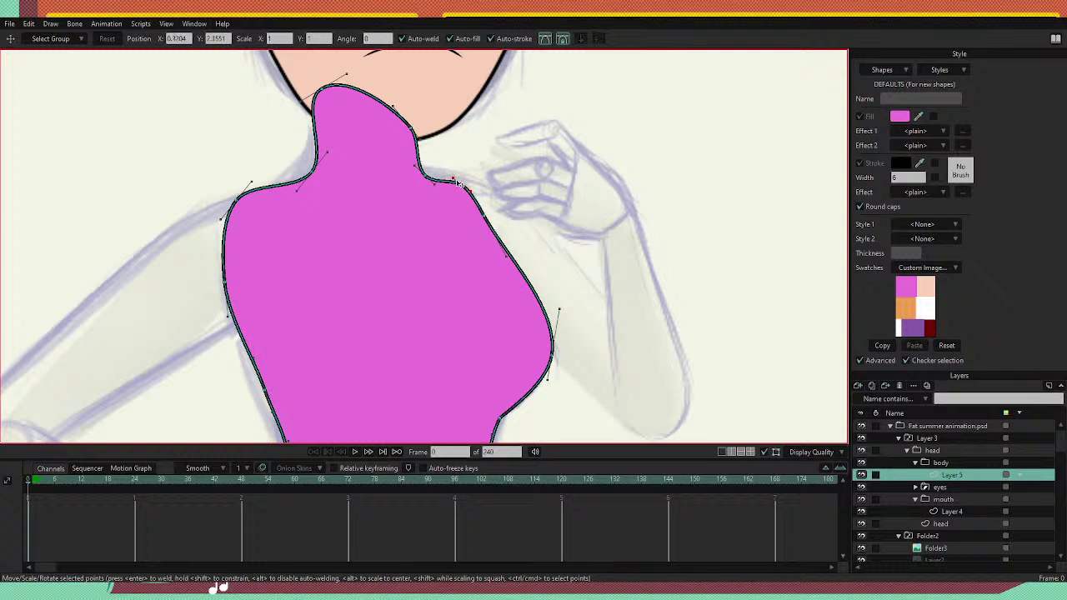
{"action": "left_click_drag", "start_coordinate": [543, 346], "coordinate": [547, 410]}
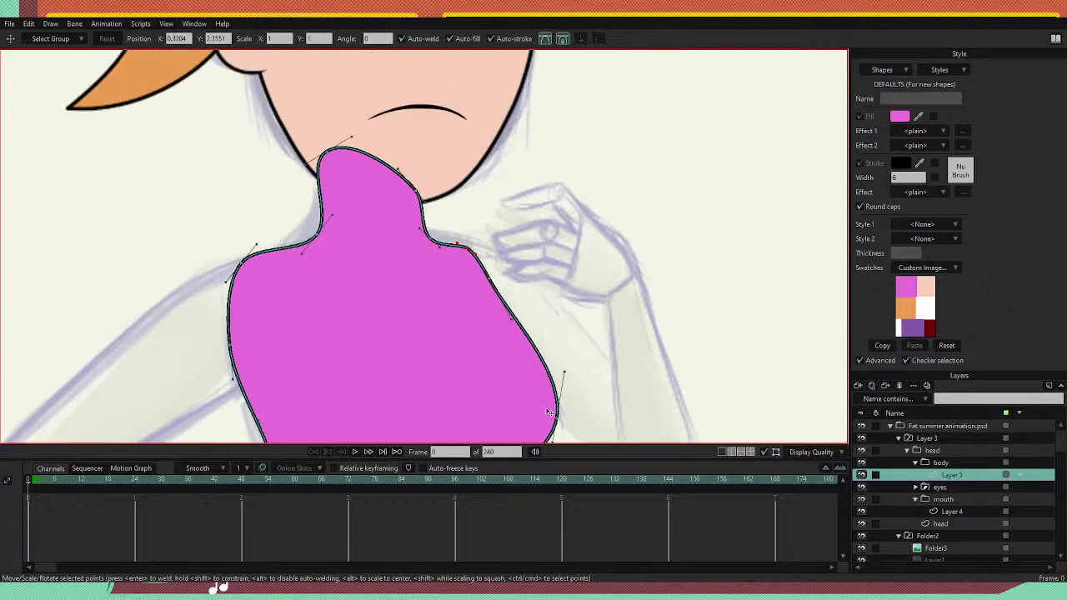
Sharpen the neck's upper corner nearest the ponytail and adjust the neck edge on the opposite side.
{"action": "left_click_drag", "start_coordinate": [327, 152], "coordinate": [326, 183]}
{"action": "left_click_drag", "start_coordinate": [584, 331], "coordinate": [570, 396]}
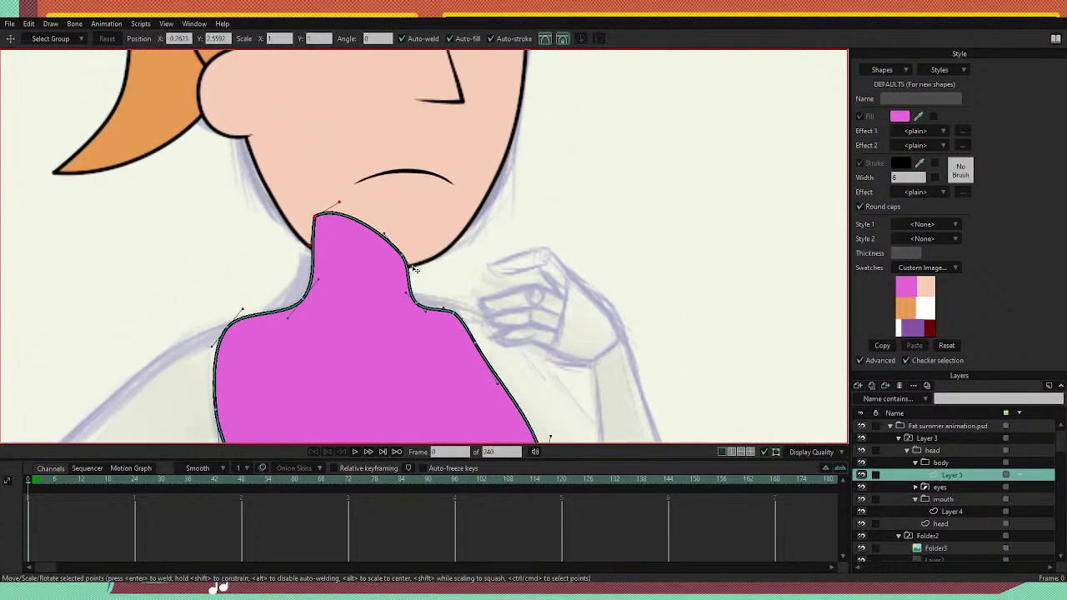
{"action": "left_click_drag", "start_coordinate": [406, 265], "coordinate": [408, 270]}
{"action": "scroll", "coordinate": [582, 308], "scroll_direction": "down", "scroll_amount": 5}
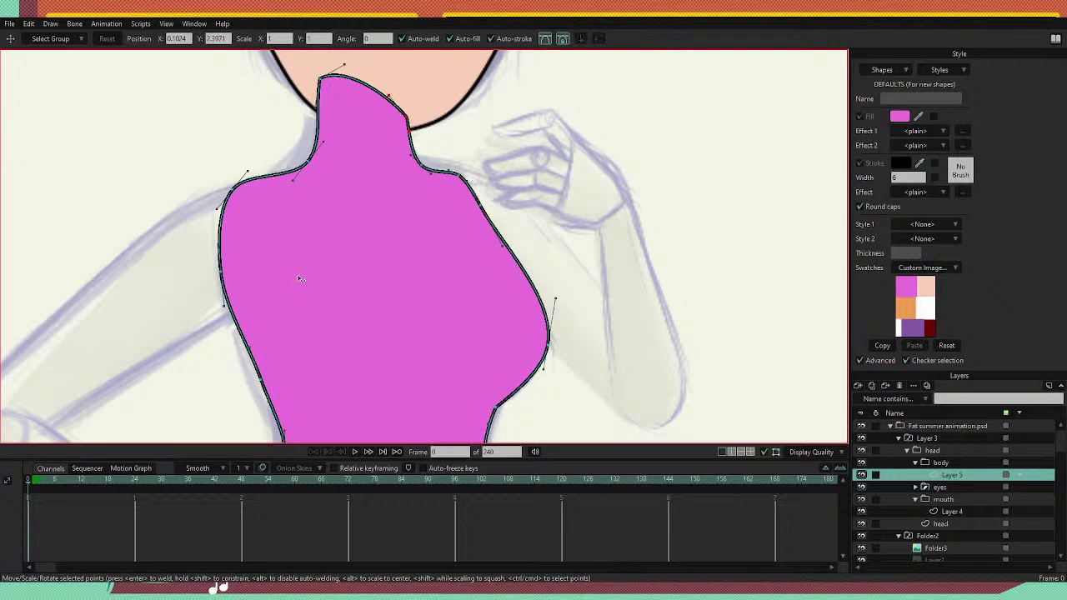
Make the torso layer semi-transparent over the sketch and inspect its outline down to the hem.
{"action": "key", "text": "ctrl+z"}
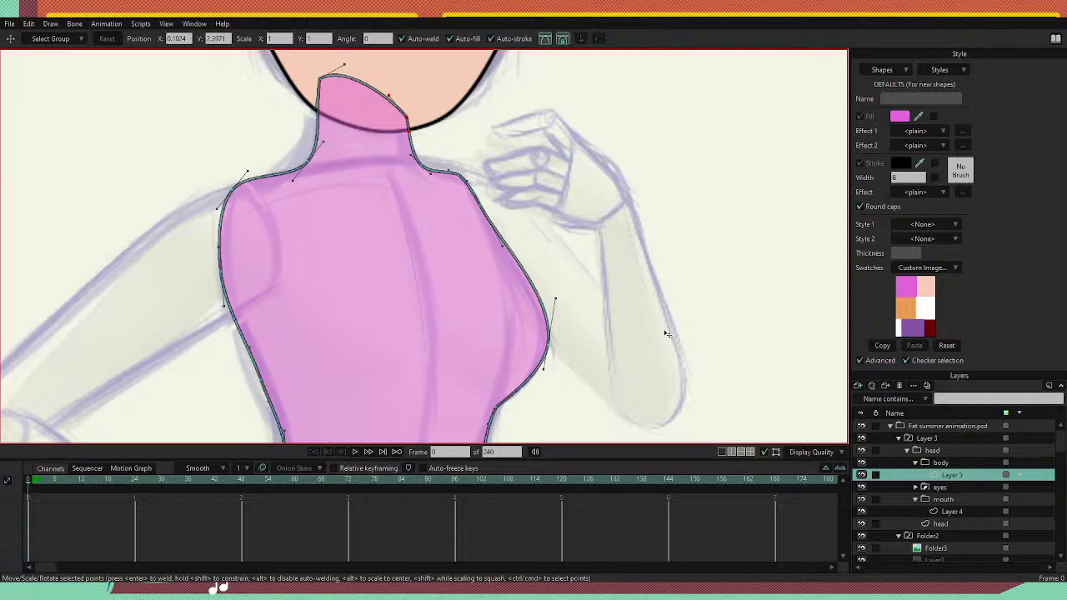
{"action": "scroll", "coordinate": [429, 294], "scroll_direction": "down", "scroll_amount": 7}
{"action": "scroll", "coordinate": [404, 359], "scroll_direction": "up", "scroll_amount": 4}
{"action": "scroll", "coordinate": [409, 305], "scroll_direction": "up", "scroll_amount": 3}
{"action": "scroll", "coordinate": [405, 315], "scroll_direction": "down", "scroll_amount": 6}
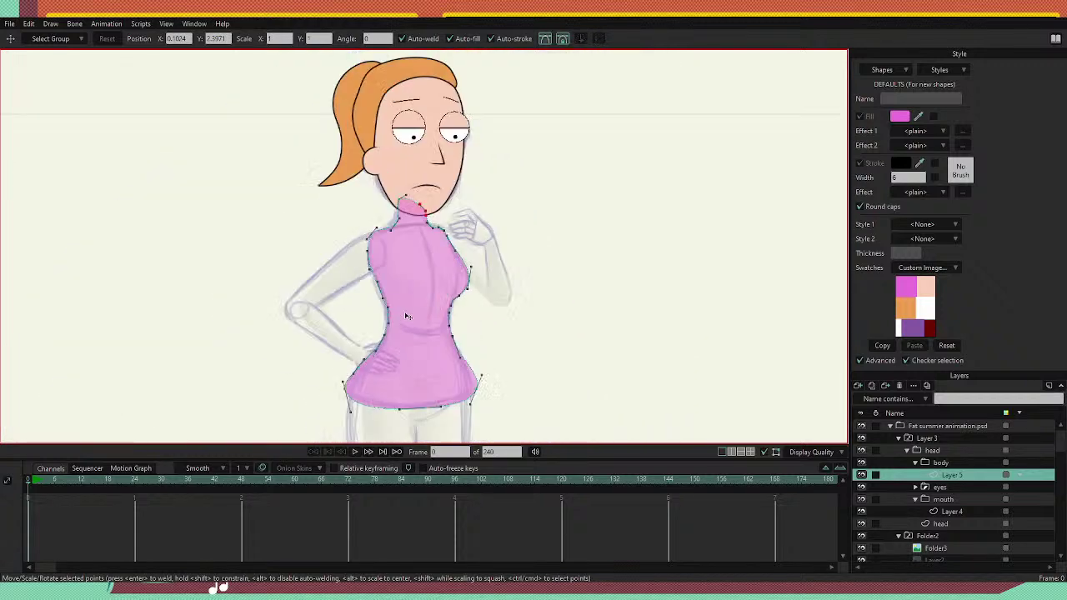
{"action": "scroll", "coordinate": [407, 315], "scroll_direction": "up", "scroll_amount": 4}
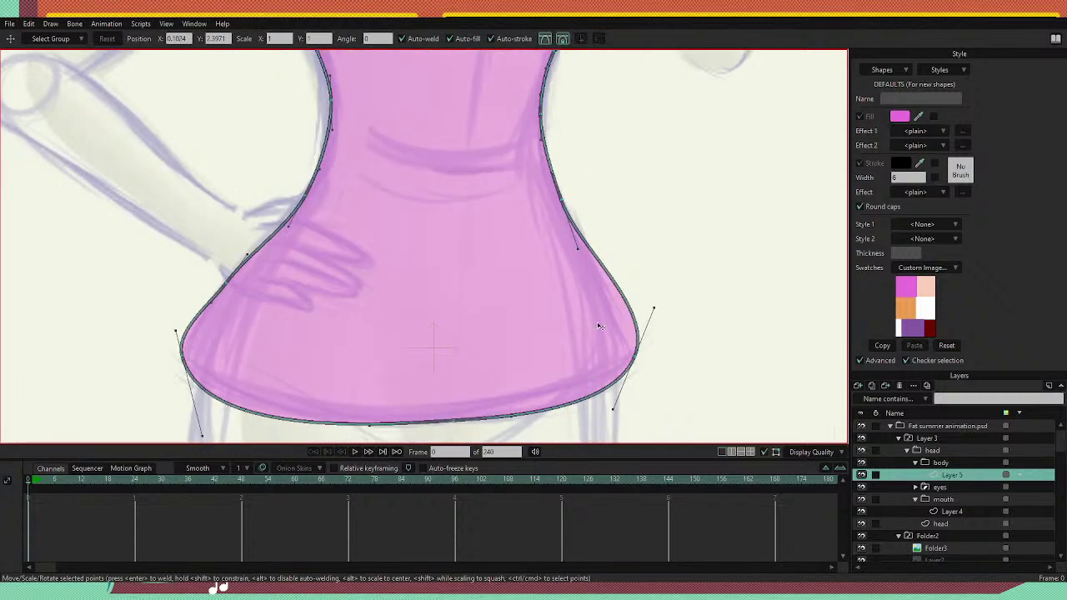
Sharpen both hem corners and reshape the hem and hip curves to follow the sketch.
{"action": "left_click_drag", "start_coordinate": [573, 370], "coordinate": [592, 257]}
{"action": "left_click_drag", "start_coordinate": [471, 310], "coordinate": [473, 389]}
{"action": "left_click_drag", "start_coordinate": [263, 407], "coordinate": [272, 378]}
{"action": "left_click_drag", "start_coordinate": [346, 321], "coordinate": [368, 339]}
{"action": "left_click_drag", "start_coordinate": [257, 316], "coordinate": [273, 316]}
{"action": "left_click_drag", "start_coordinate": [677, 340], "coordinate": [570, 332]}
{"action": "left_click_drag", "start_coordinate": [629, 288], "coordinate": [598, 292]}
{"action": "left_click_drag", "start_coordinate": [589, 388], "coordinate": [593, 375]}
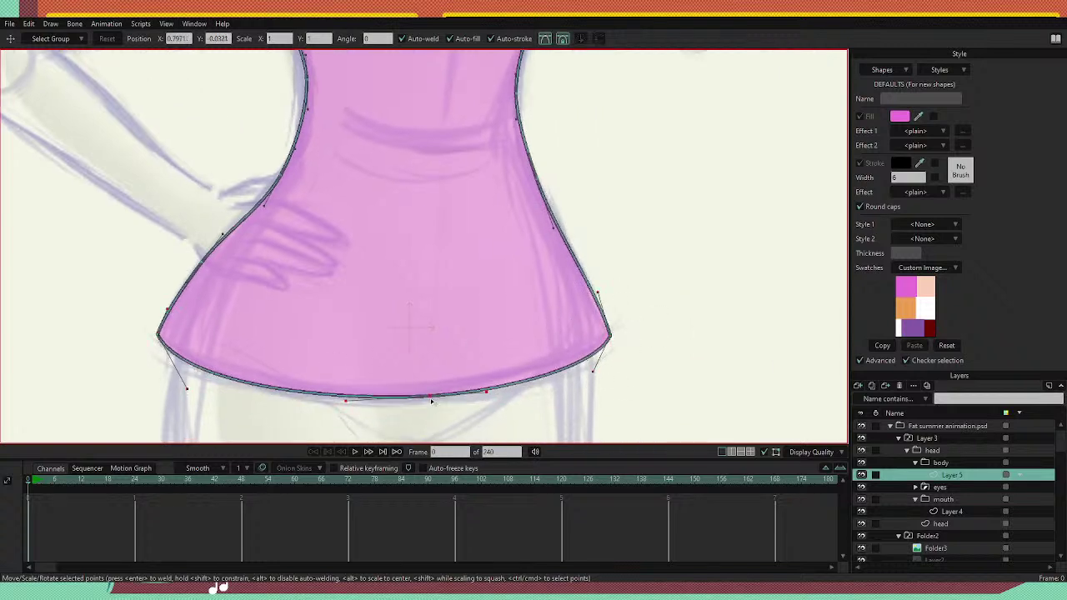
{"action": "left_click_drag", "start_coordinate": [186, 388], "coordinate": [198, 386]}
{"action": "left_click_drag", "start_coordinate": [343, 295], "coordinate": [364, 381]}
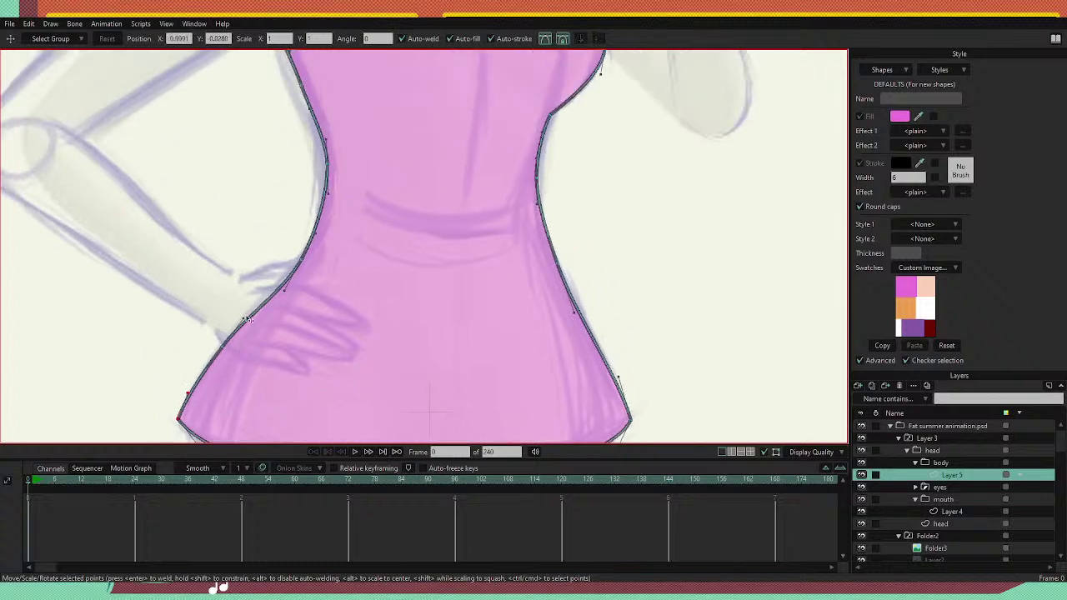
Adjust the torso's hip, waist and underarm curves on the hand-on-hip side to match the sketch.
{"action": "mouse_move", "coordinate": [245, 319]}
{"action": "left_mouse_down"}
{"action": "mouse_move", "coordinate": [254, 297]}
{"action": "mouse_move", "coordinate": [248, 313]}
{"action": "left_mouse_up"}
{"action": "left_click_drag", "start_coordinate": [320, 273], "coordinate": [268, 358]}
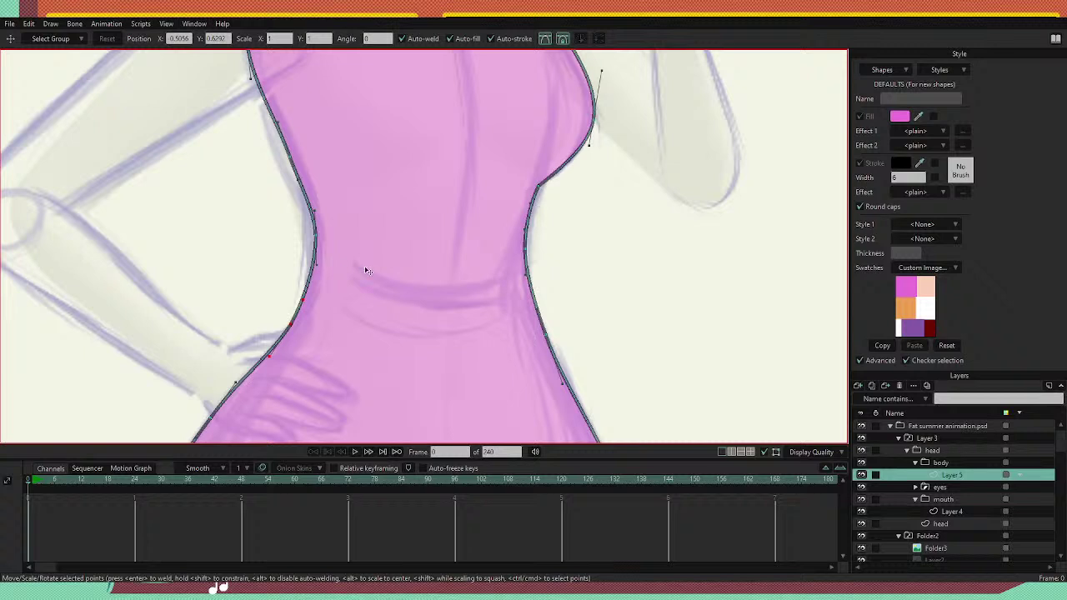
{"action": "scroll", "coordinate": [315, 197], "scroll_direction": "down", "scroll_amount": 2}
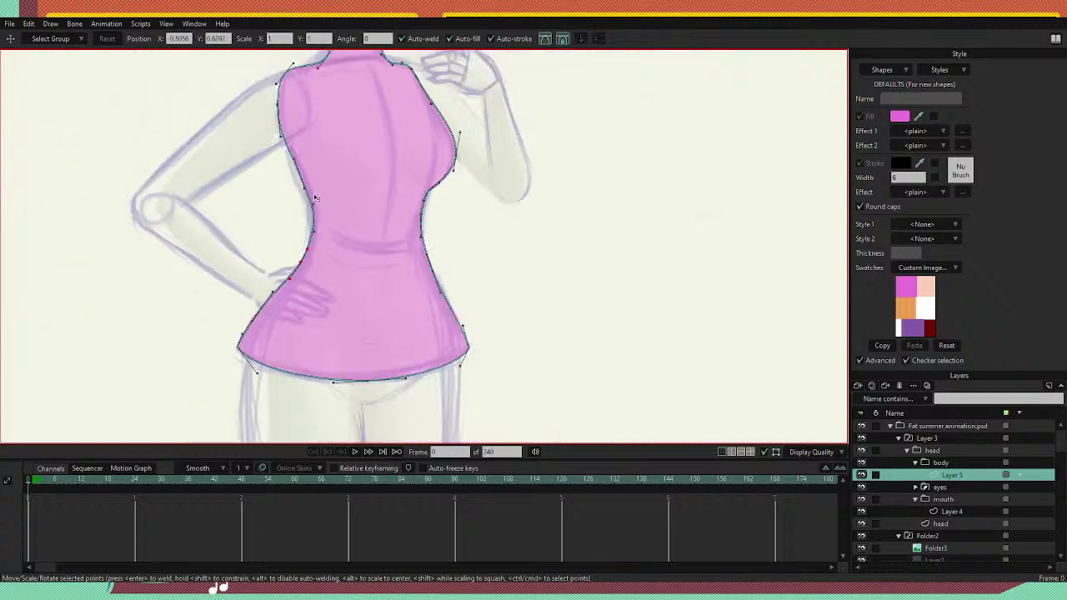
{"action": "scroll", "coordinate": [315, 197], "scroll_direction": "up", "scroll_amount": 3}
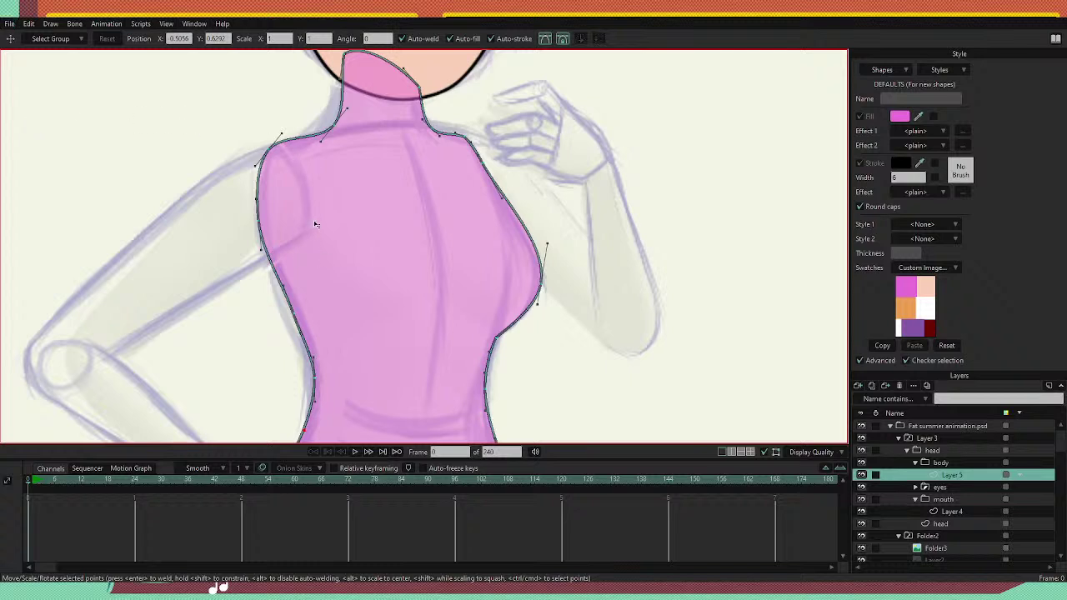
{"action": "left_click_drag", "start_coordinate": [294, 314], "coordinate": [276, 282]}
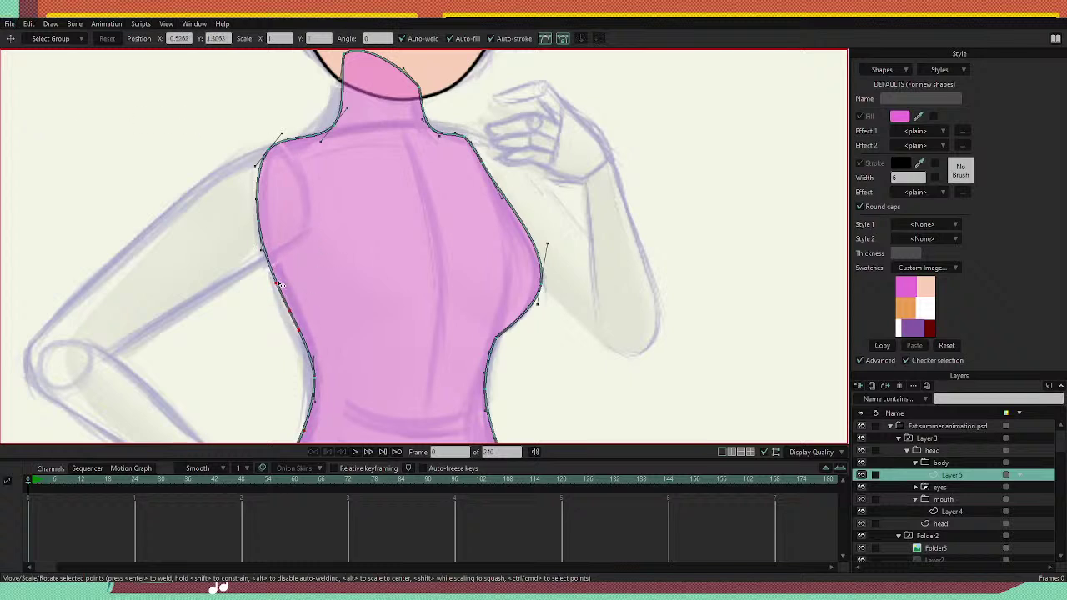
Refine the neck edge and shoulder curve handles on the ponytail side.
{"action": "left_click_drag", "start_coordinate": [437, 255], "coordinate": [444, 226]}
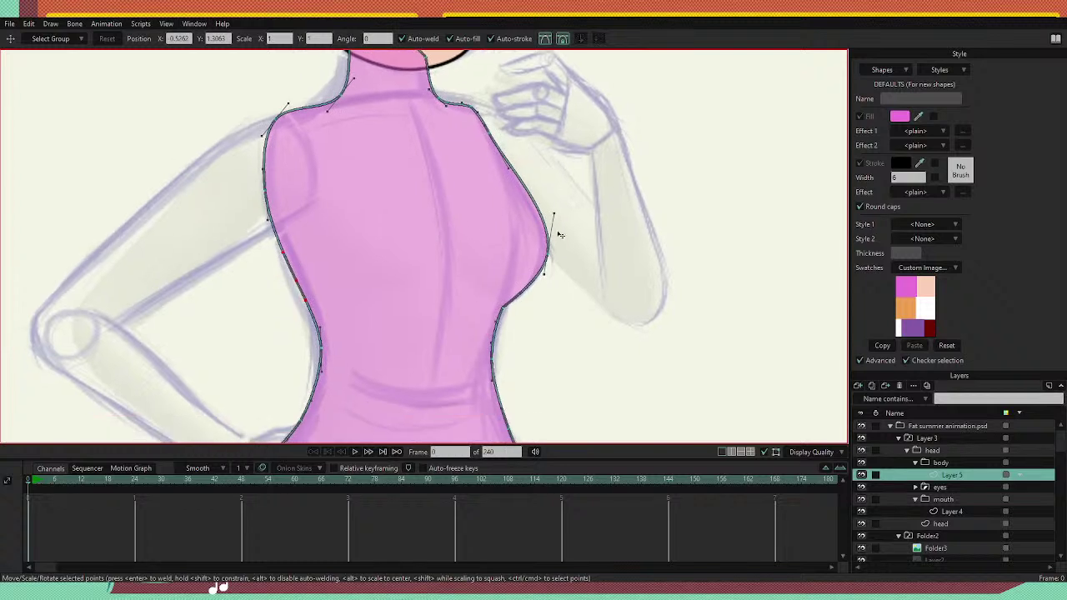
{"action": "left_click_drag", "start_coordinate": [557, 233], "coordinate": [570, 358]}
{"action": "left_click_drag", "start_coordinate": [352, 220], "coordinate": [350, 225]}
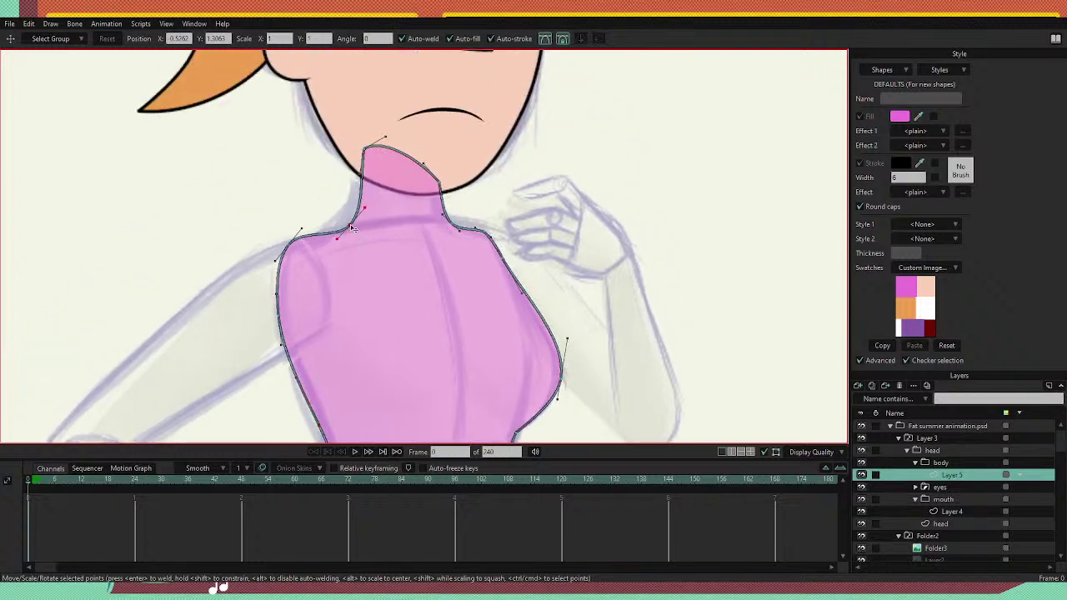
{"action": "left_click", "coordinate": [302, 231]}
{"action": "left_click_drag", "start_coordinate": [364, 149], "coordinate": [365, 149]}
{"action": "left_click_drag", "start_coordinate": [365, 208], "coordinate": [364, 196]}
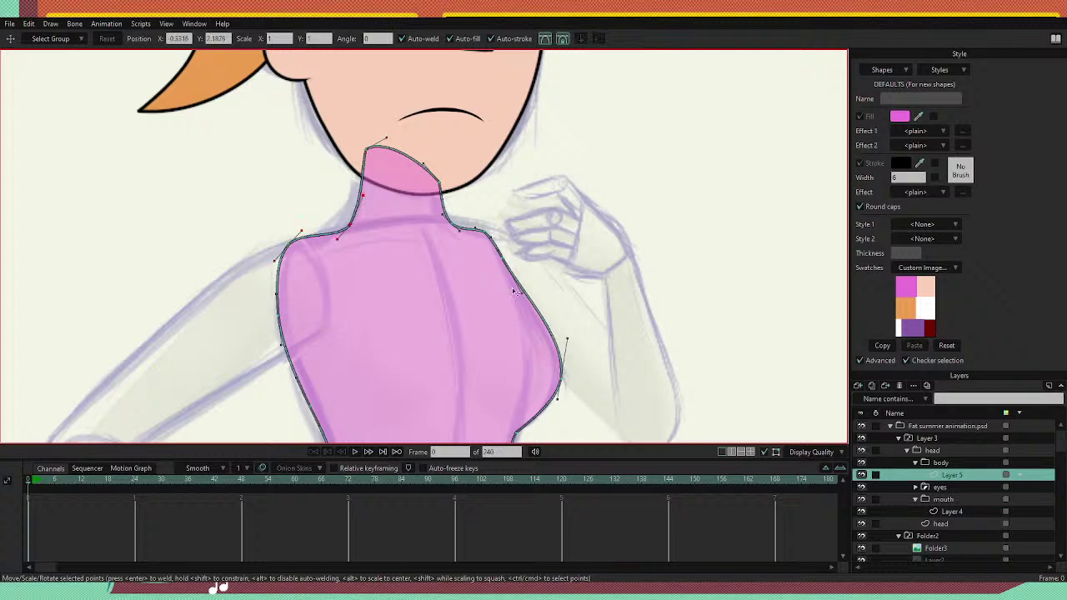
Refine the neck base and shoulder outline on the raised-hand side.
{"action": "mouse_move", "coordinate": [512, 288]}
{"action": "left_mouse_down"}
{"action": "mouse_move", "coordinate": [485, 199]}
{"action": "mouse_move", "coordinate": [494, 217]}
{"action": "left_mouse_up"}
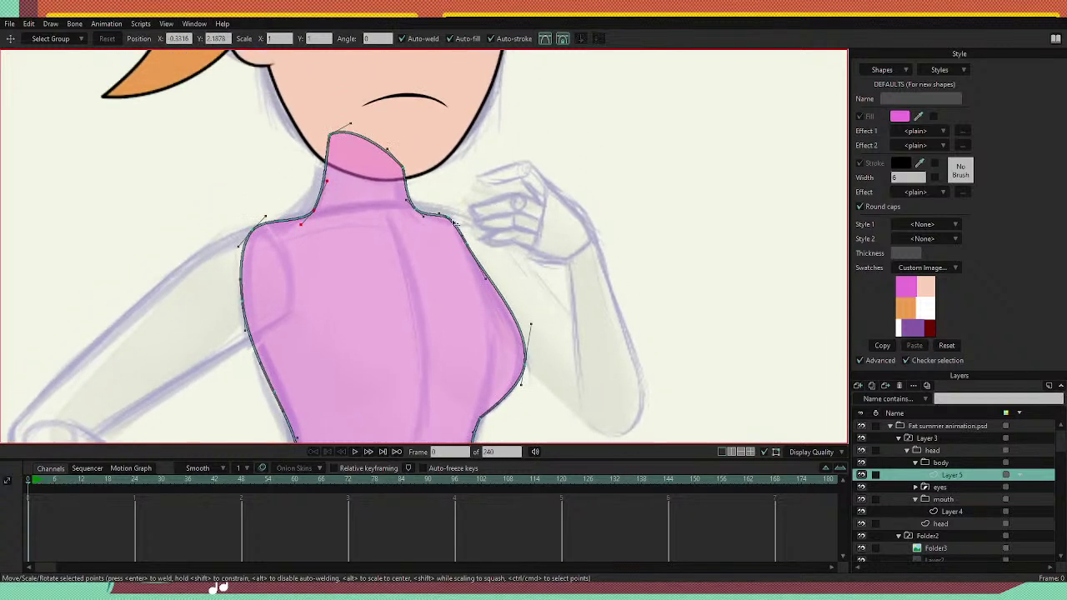
{"action": "left_click", "coordinate": [419, 210]}
{"action": "left_click_drag", "start_coordinate": [415, 207], "coordinate": [477, 258]}
{"action": "scroll", "coordinate": [554, 379], "scroll_direction": "down", "scroll_amount": 3}
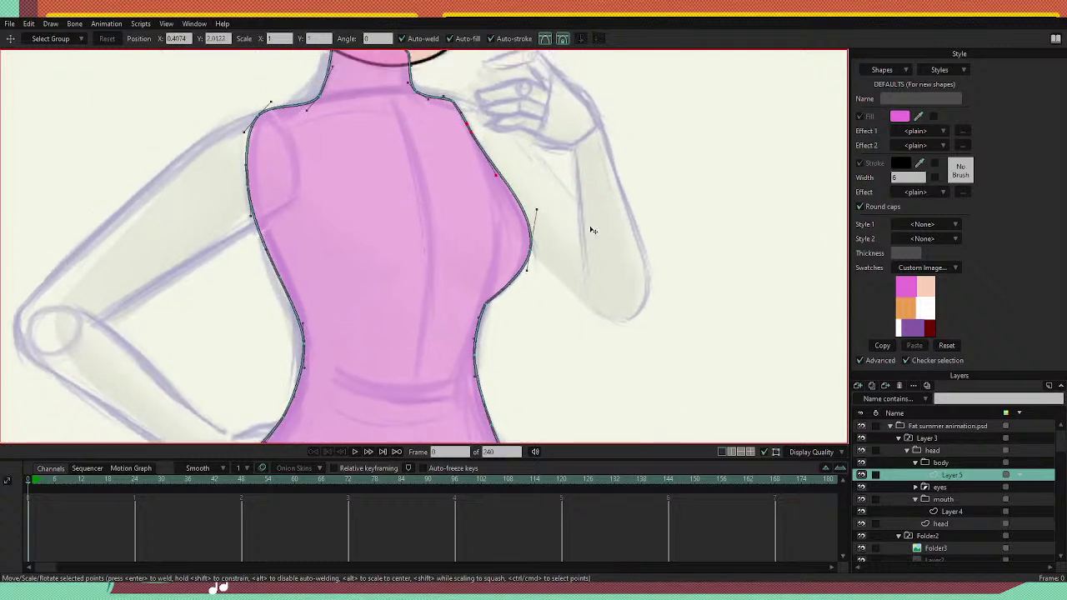
Draw a scooped neckline curve with the Add Point tool, welded to the torso outline at both shoulders.
{"action": "key", "text": "a"}
{"action": "scroll", "coordinate": [616, 324], "scroll_direction": "up", "scroll_amount": 3}
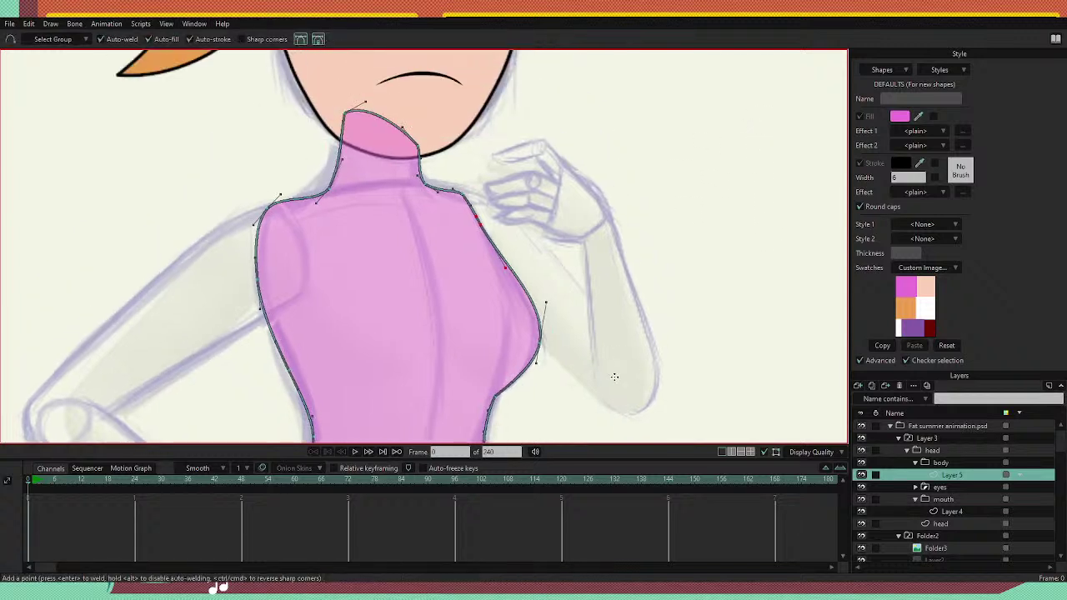
{"action": "left_click_drag", "start_coordinate": [314, 197], "coordinate": [350, 250]}
{"action": "key", "text": "ctrl+z"}
{"action": "left_click", "coordinate": [314, 198]}
{"action": "left_click_drag", "start_coordinate": [314, 198], "coordinate": [460, 227]}
{"action": "left_click", "coordinate": [448, 191]}
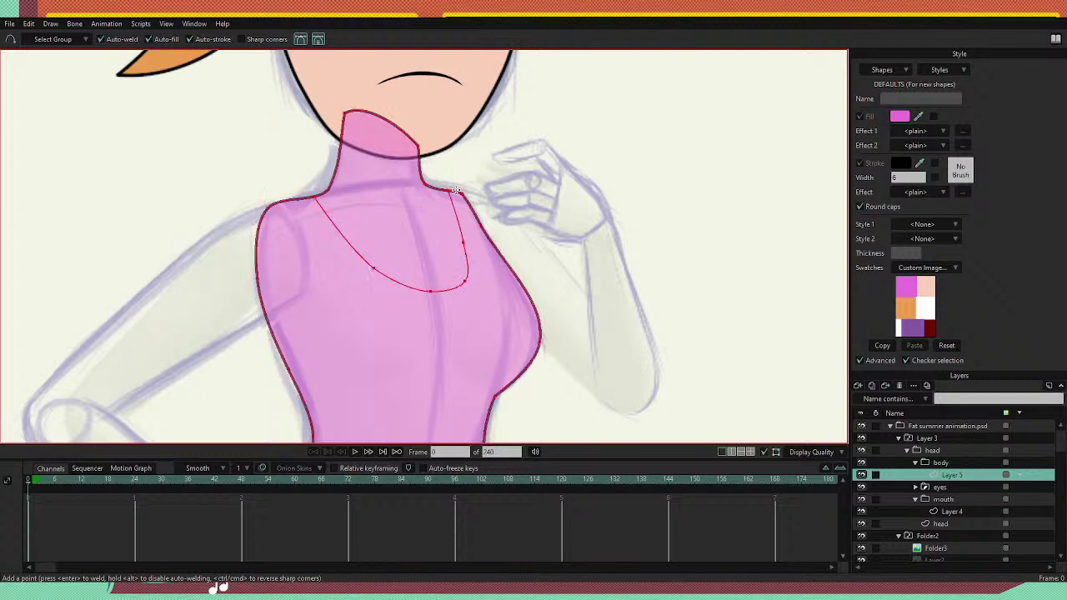
Pick the skin colour from the swatches and paint a black 6-width stroke around the neck and neckline region.
{"action": "key", "text": "p"}
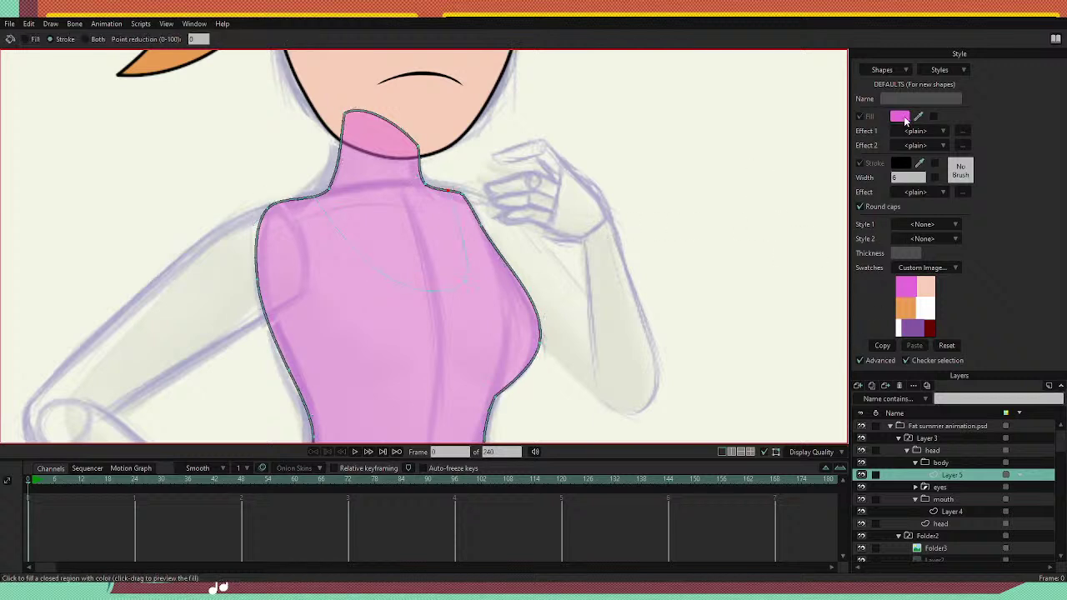
{"action": "left_click_drag", "start_coordinate": [918, 117], "coordinate": [926, 283]}
{"action": "left_click", "coordinate": [406, 184]}
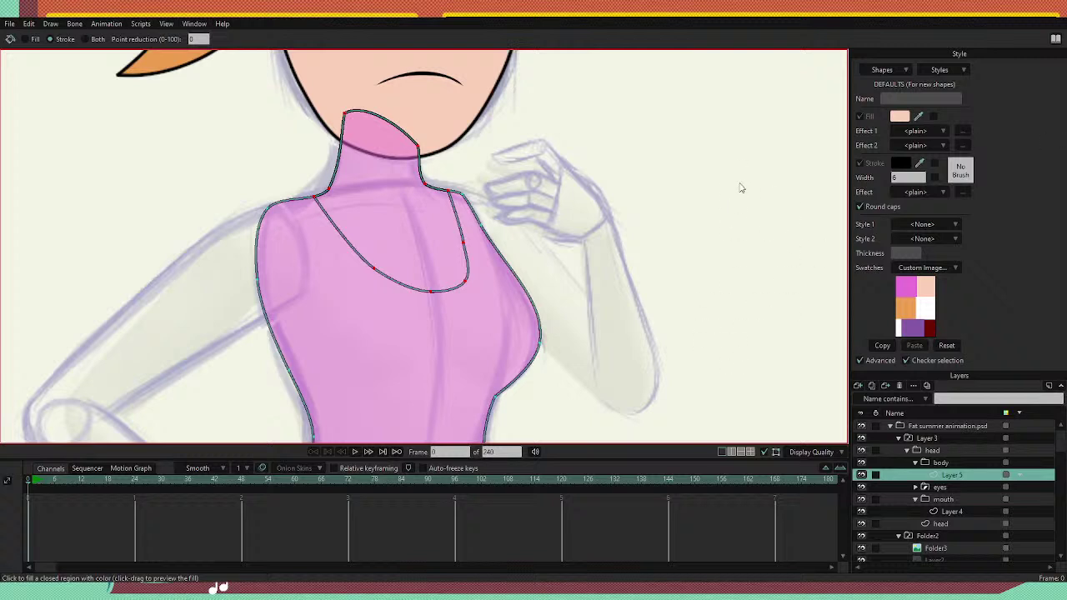
Create a separate fill shape from the neck and neckline region and colour it with the skin swatch.
{"action": "key", "text": "q"}
{"action": "left_click", "coordinate": [435, 240]}
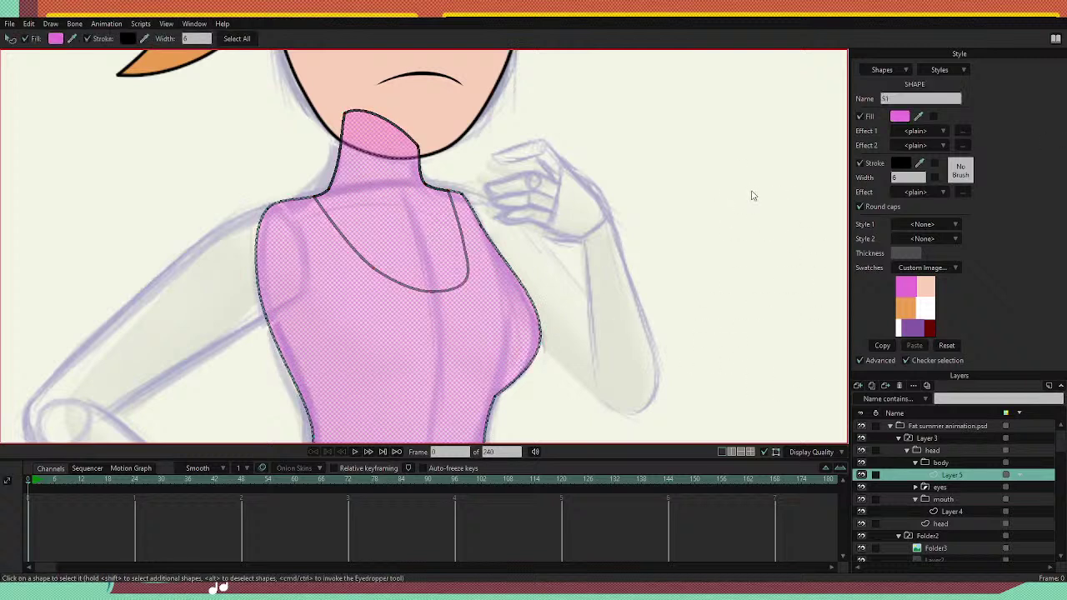
{"action": "key", "text": "u"}
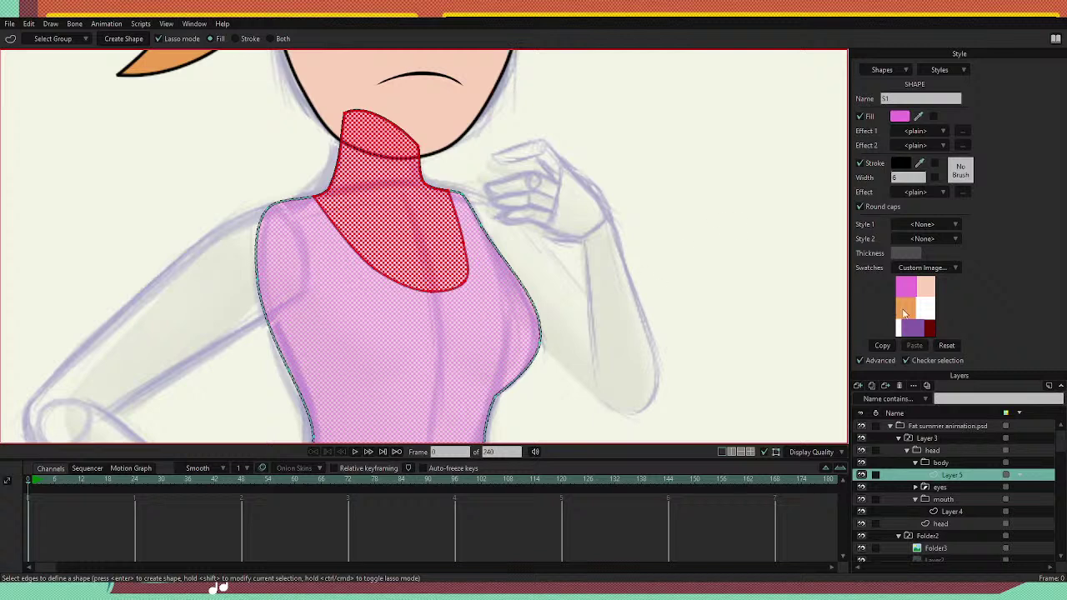
{"action": "left_click", "coordinate": [126, 39]}
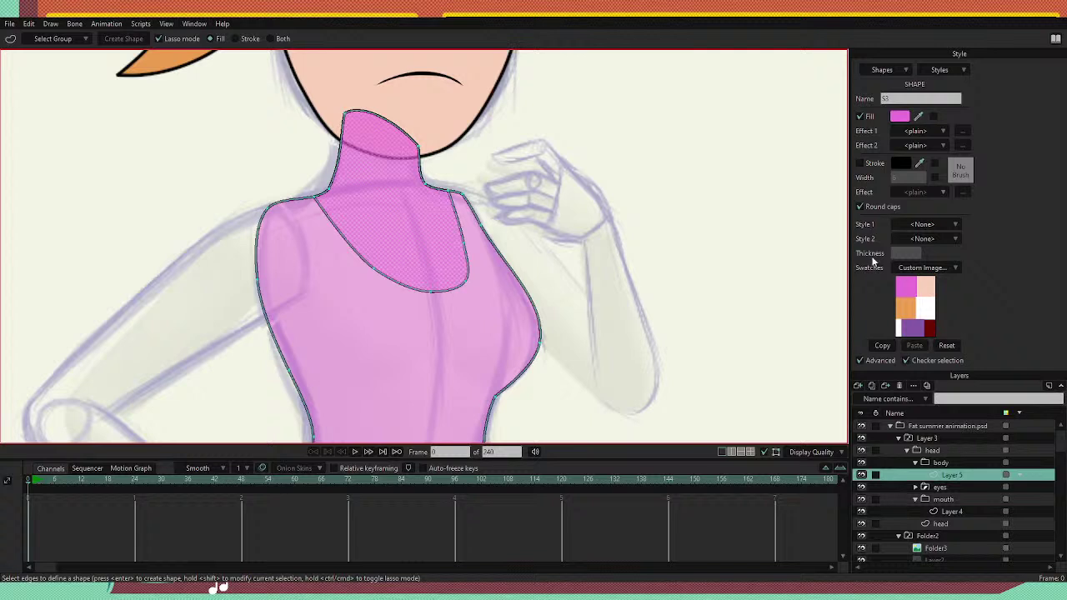
{"action": "key", "text": "p"}
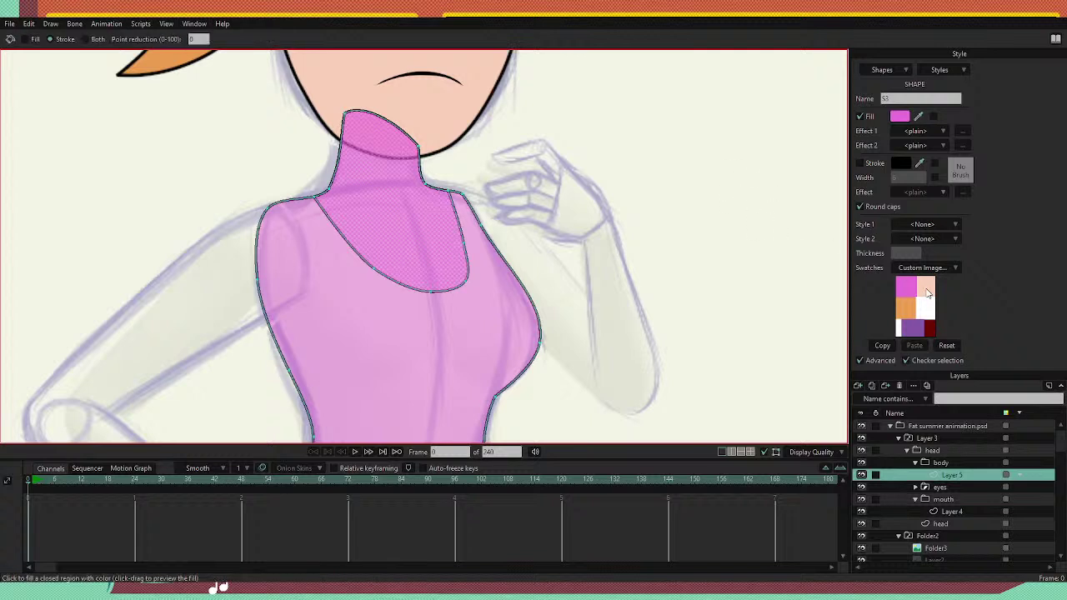
{"action": "left_click", "coordinate": [927, 289]}
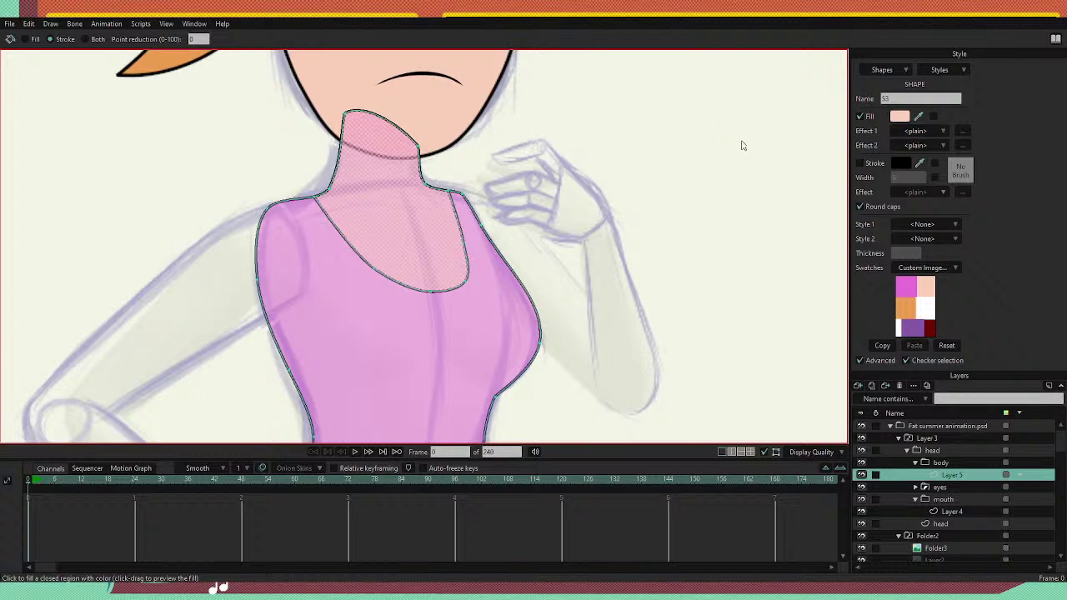
Deselect the neck shape and restore the torso layer to full opacity.
{"action": "key", "text": "g"}
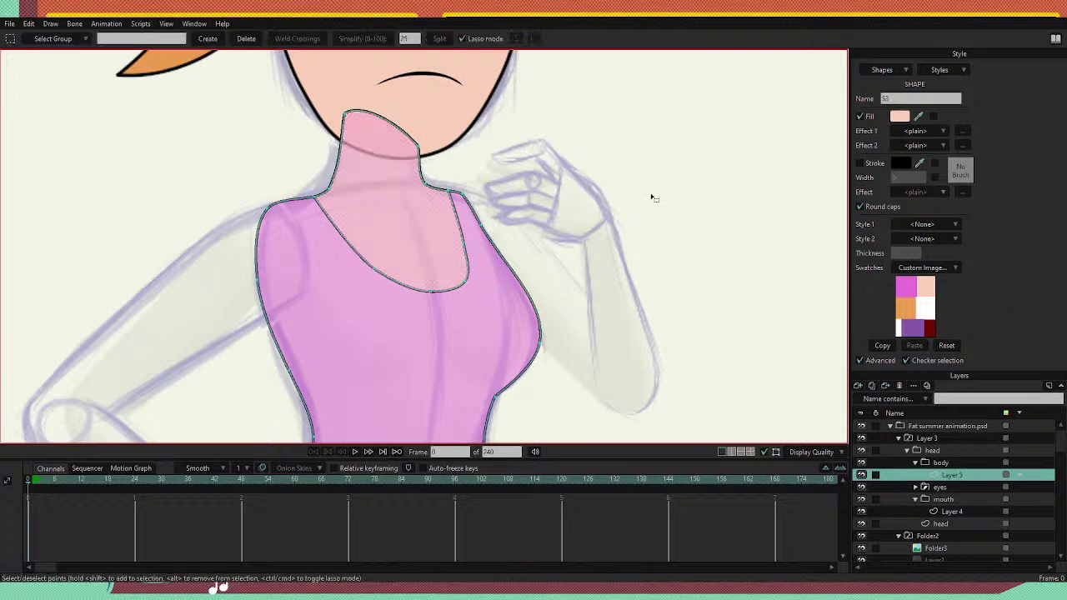
{"action": "left_click", "coordinate": [650, 200]}
{"action": "left_click", "coordinate": [933, 450]}
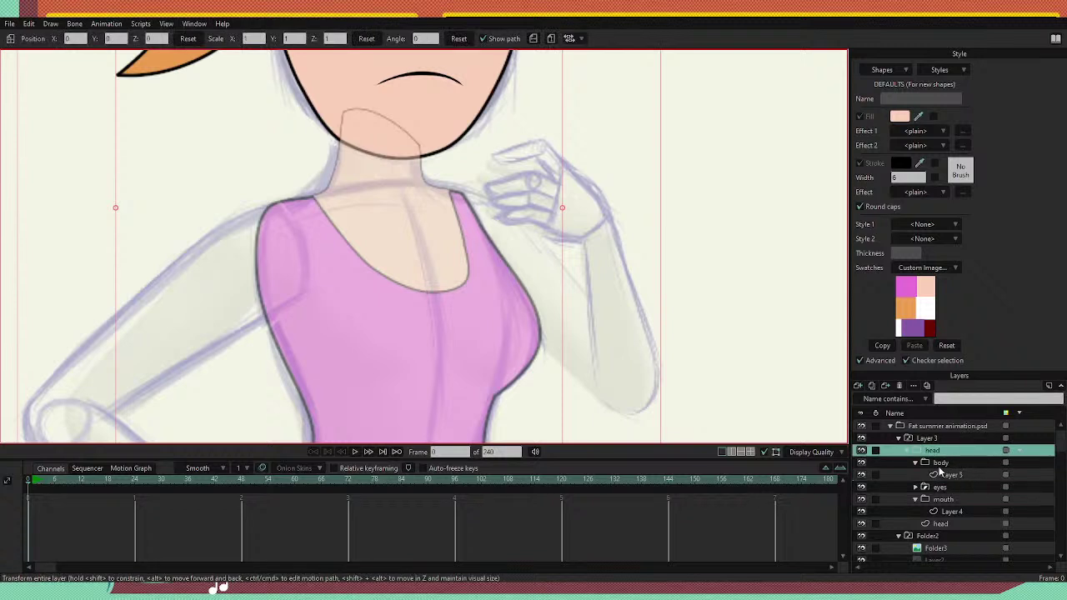
{"action": "left_click", "coordinate": [940, 463]}
{"action": "left_click", "coordinate": [950, 475]}
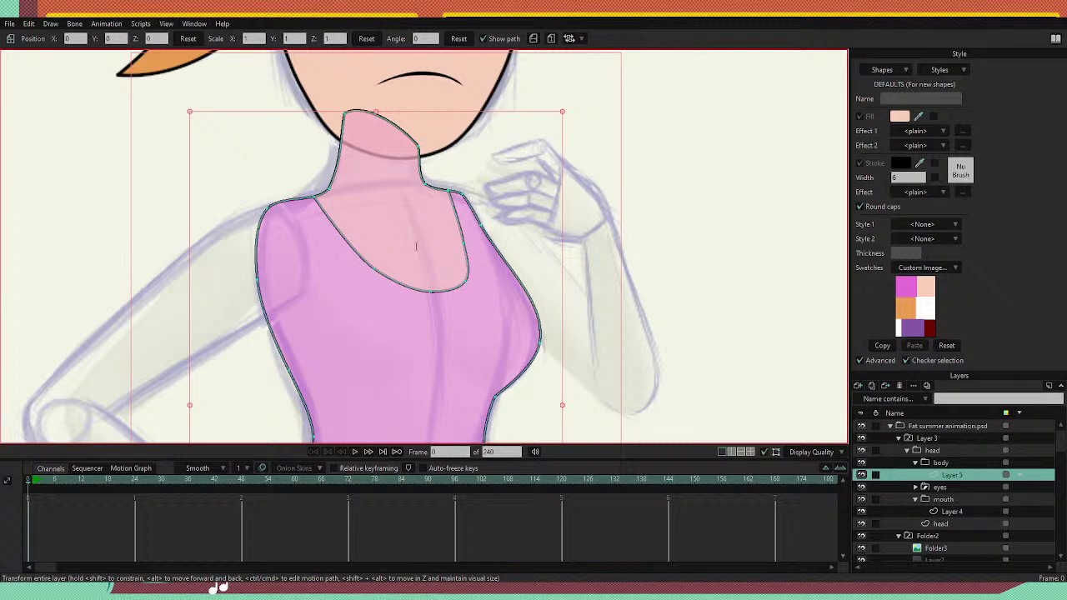
{"action": "left_click", "coordinate": [342, 281]}
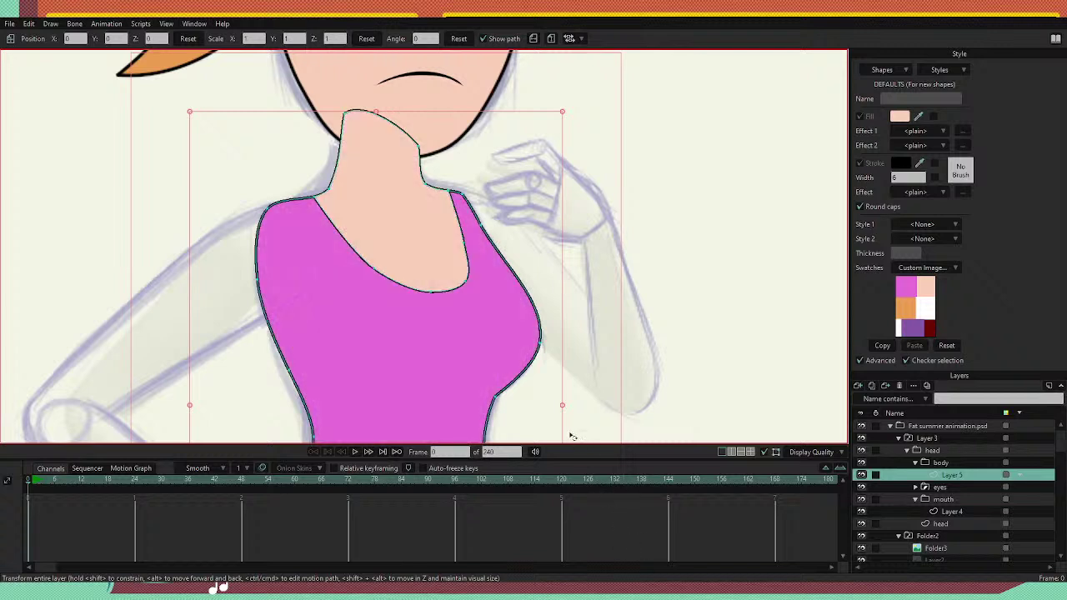
{"action": "scroll", "coordinate": [471, 209], "scroll_direction": "down", "scroll_amount": 3}
{"action": "scroll", "coordinate": [423, 160], "scroll_direction": "up", "scroll_amount": 3}
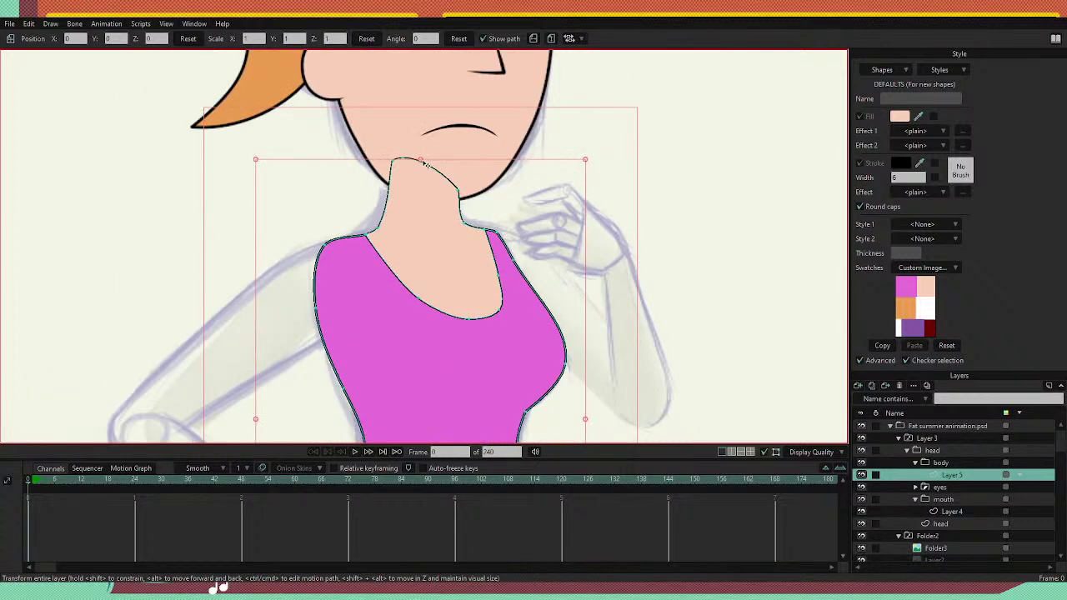
Select the skin-coloured neck shape, enable its black 6-width stroke and paint the stroke around the neckline region.
{"action": "key", "text": "g"}
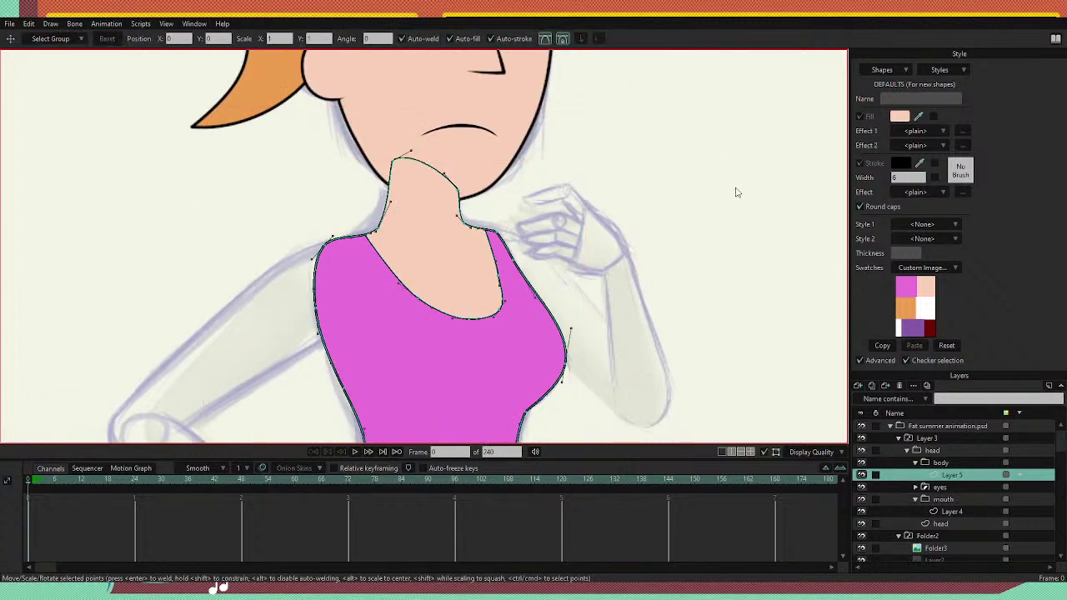
{"action": "key", "text": "q"}
{"action": "left_click", "coordinate": [471, 256]}
{"action": "left_click", "coordinate": [472, 255]}
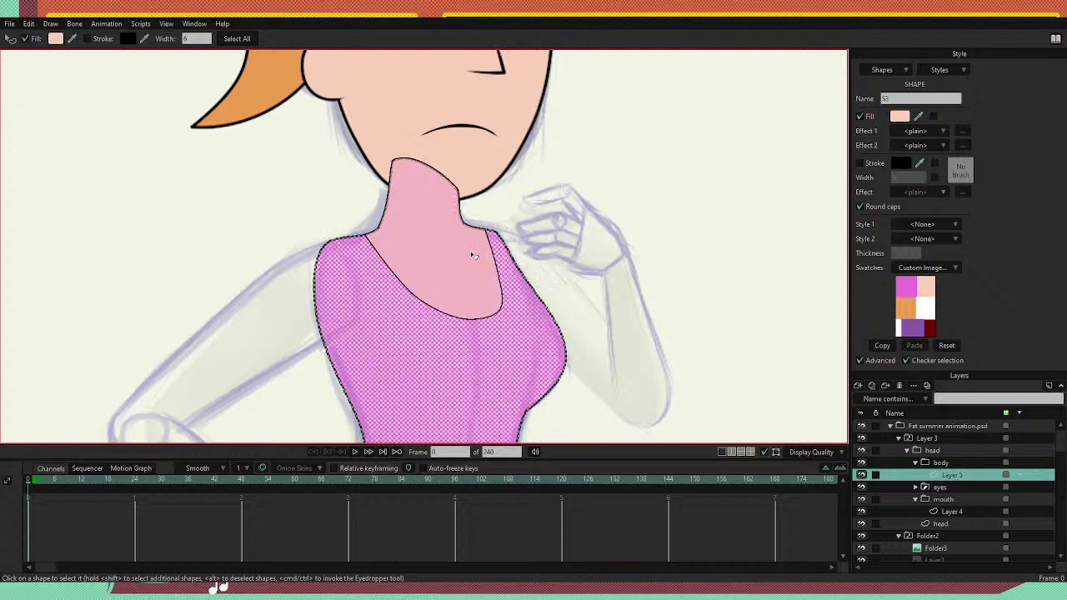
{"action": "left_click", "coordinate": [471, 255]}
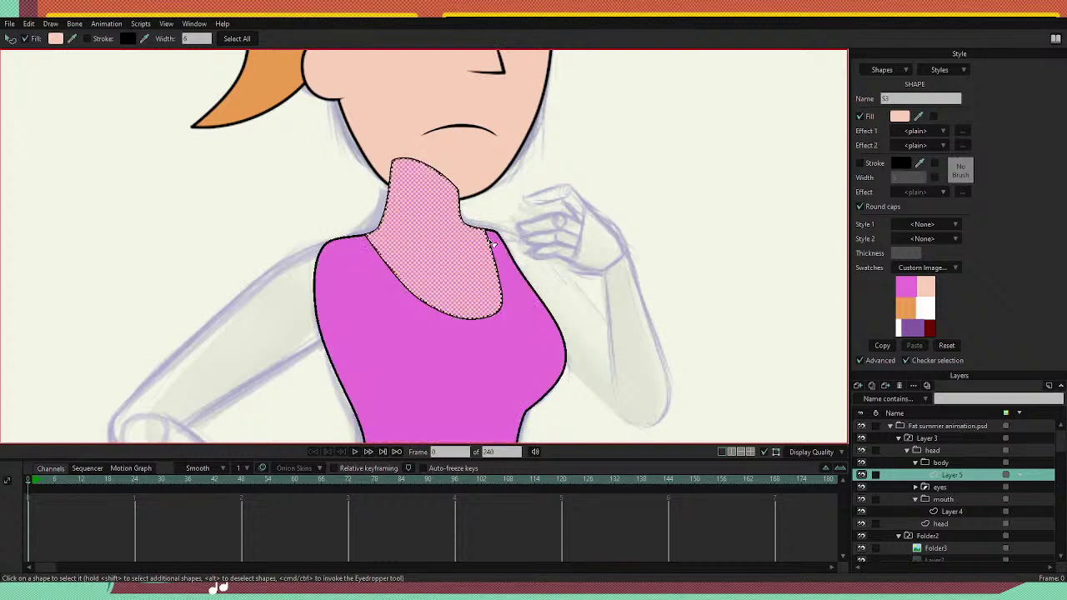
{"action": "left_click", "coordinate": [491, 235]}
{"action": "left_click", "coordinate": [476, 264]}
{"action": "left_click", "coordinate": [87, 39]}
{"action": "key", "text": "p"}
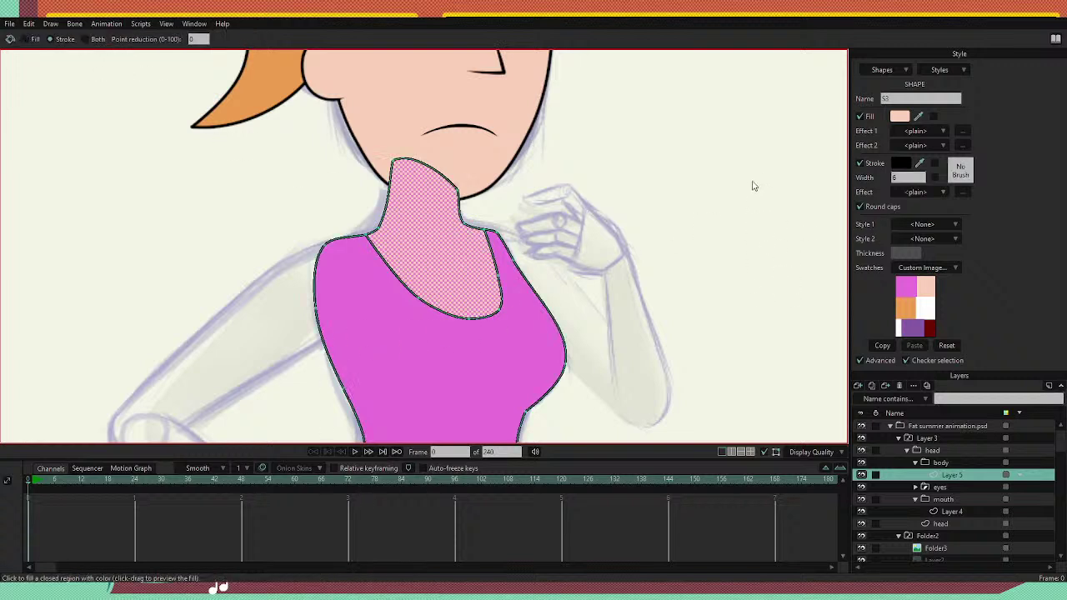
{"action": "left_click", "coordinate": [438, 243]}
{"action": "scroll", "coordinate": [441, 248], "scroll_direction": "down", "scroll_amount": 5}
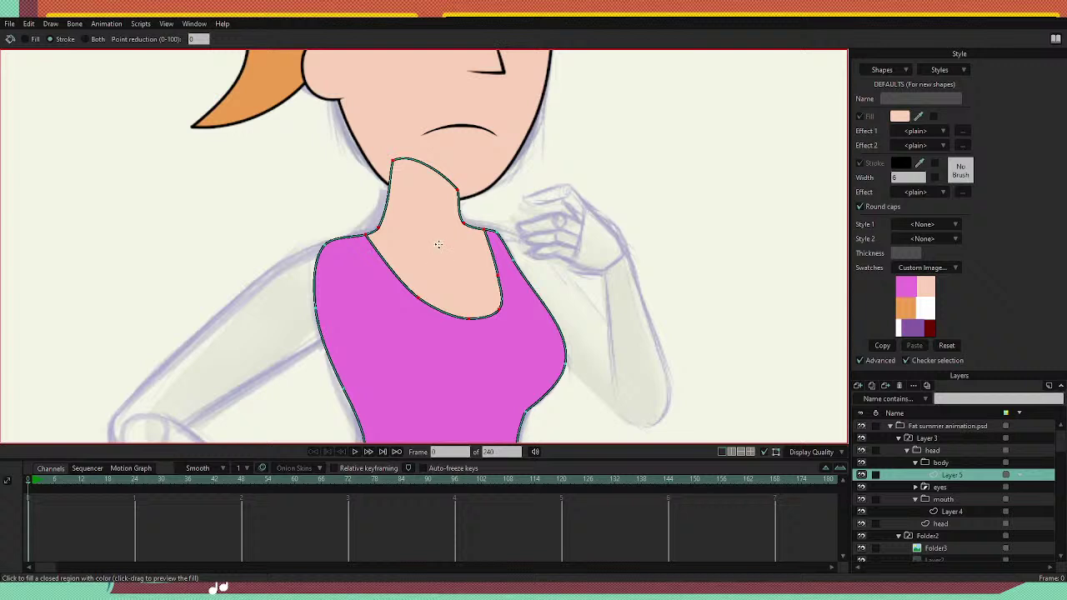
{"action": "scroll", "coordinate": [431, 236], "scroll_direction": "up", "scroll_amount": 5}
{"action": "scroll", "coordinate": [431, 237], "scroll_direction": "down", "scroll_amount": 1}
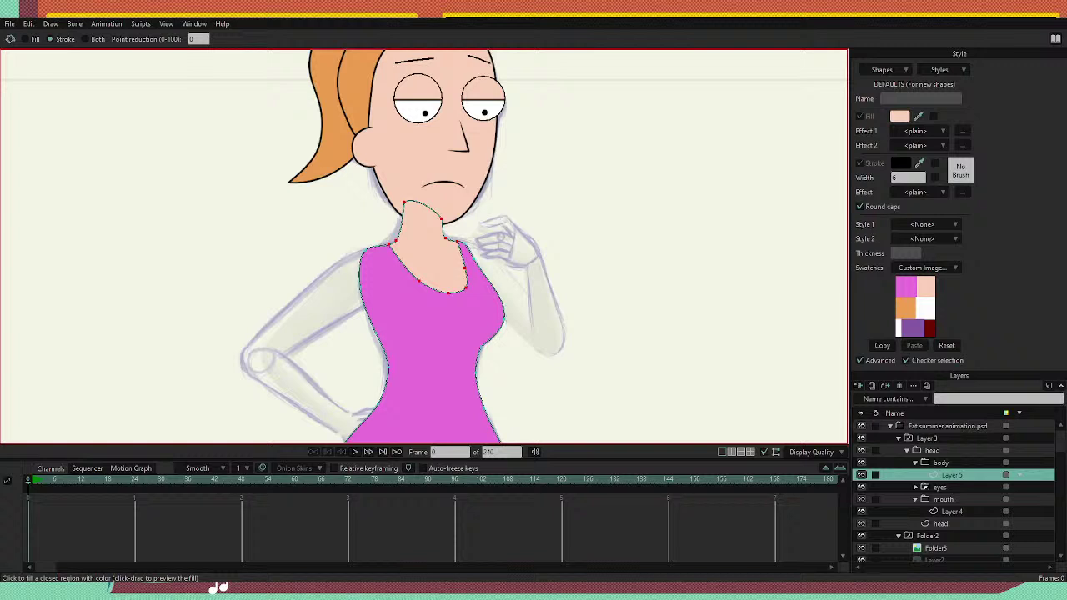
{"action": "key", "text": "t"}
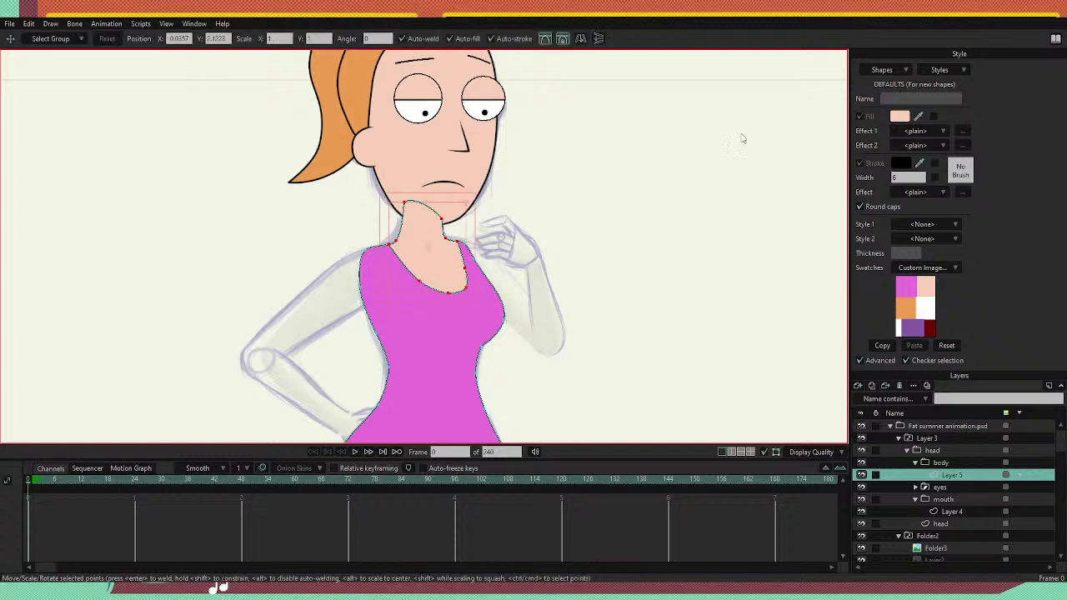
{"action": "scroll", "coordinate": [473, 223], "scroll_direction": "up", "scroll_amount": 5}
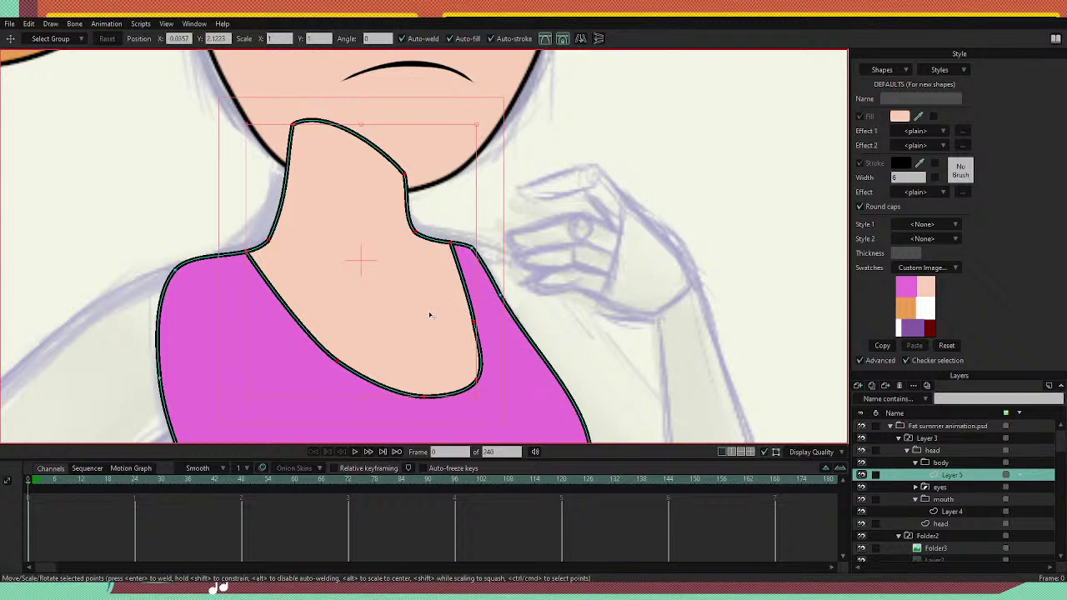
{"action": "key", "text": "a"}
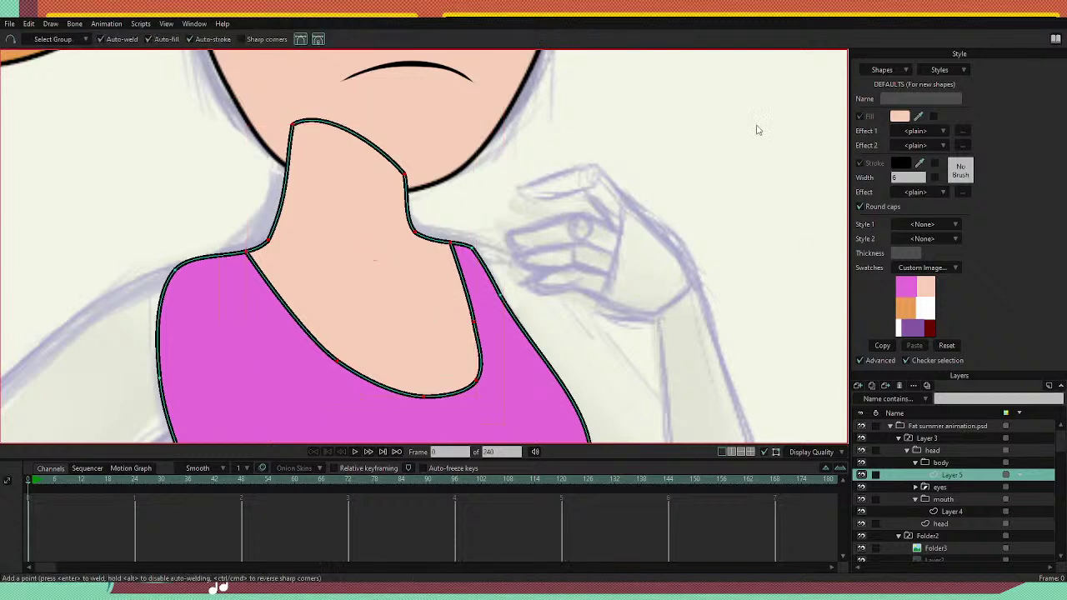
{"action": "scroll", "coordinate": [516, 283], "scroll_direction": "down", "scroll_amount": 1}
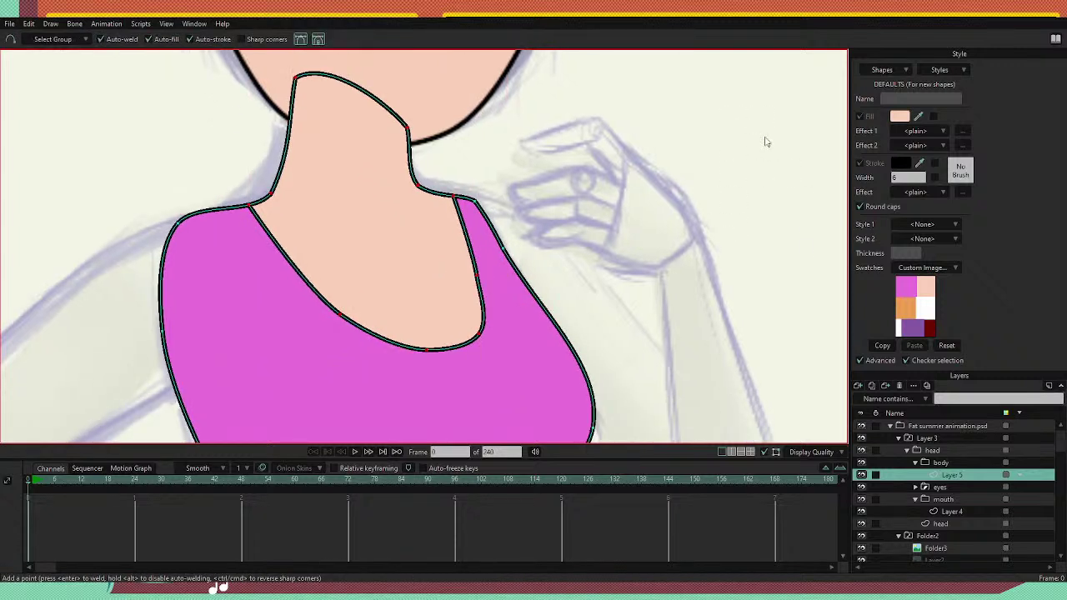
{"action": "key", "text": "t"}
{"action": "left_click_drag", "start_coordinate": [455, 197], "coordinate": [452, 203]}
{"action": "key", "text": "ctrl+z"}
Shift the neckline's end point on the right strap inward and reshape the strap's inner edge.
{"action": "key", "text": "g"}
{"action": "key", "text": "t"}
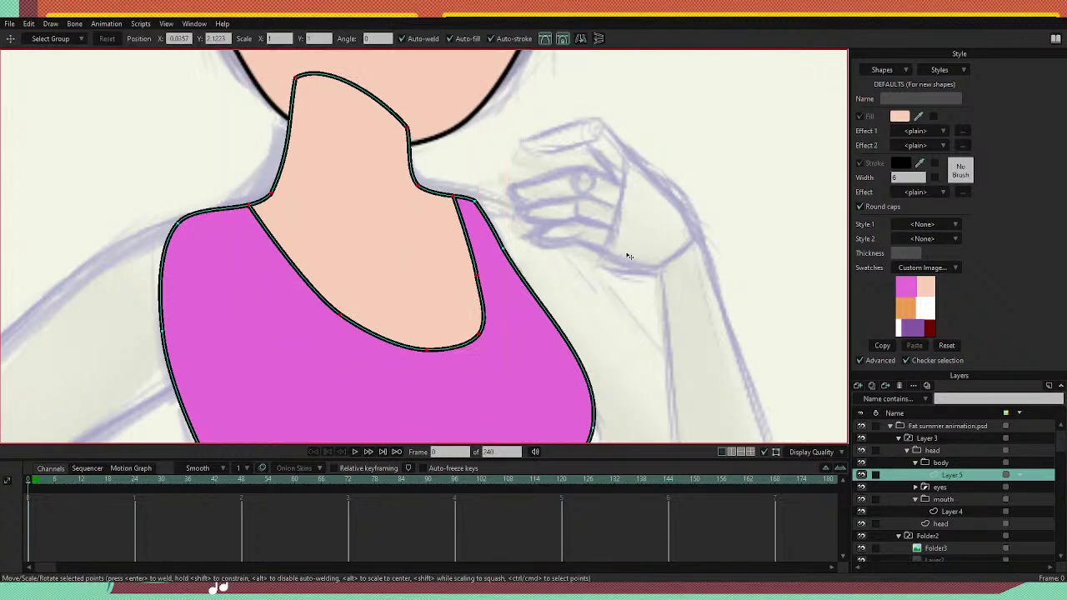
{"action": "left_click_drag", "start_coordinate": [458, 216], "coordinate": [466, 251]}
{"action": "left_click", "coordinate": [421, 202]}
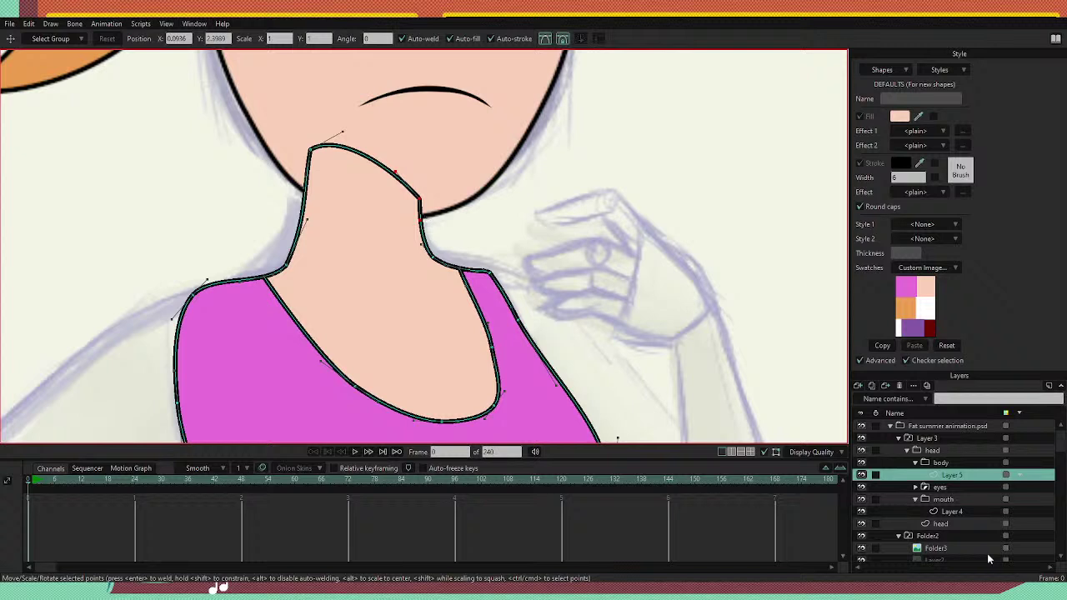
Move the body group below the head layer in the stack so the neck sits behind the chin.
{"action": "mouse_move", "coordinate": [957, 480]}
{"action": "left_mouse_down"}
{"action": "mouse_move", "coordinate": [960, 525]}
{"action": "mouse_move", "coordinate": [965, 482]}
{"action": "mouse_move", "coordinate": [954, 470]}
{"action": "mouse_move", "coordinate": [955, 534]}
{"action": "mouse_move", "coordinate": [953, 523]}
{"action": "left_mouse_up"}
{"action": "left_click", "coordinate": [952, 463]}
{"action": "scroll", "coordinate": [562, 279], "scroll_direction": "down", "scroll_amount": 6}
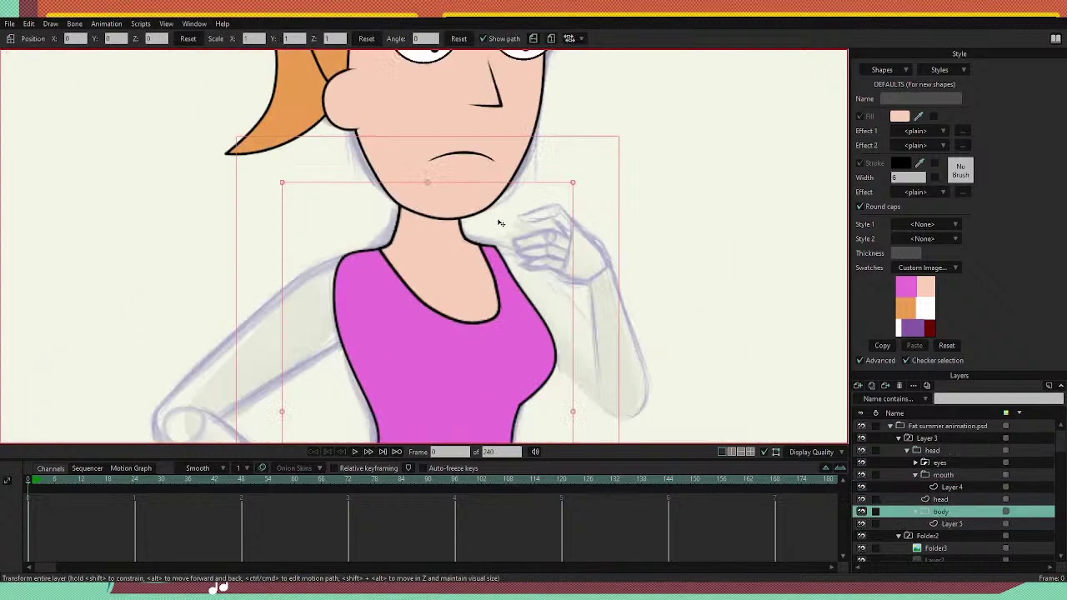
{"action": "scroll", "coordinate": [463, 206], "scroll_direction": "up", "scroll_amount": 3}
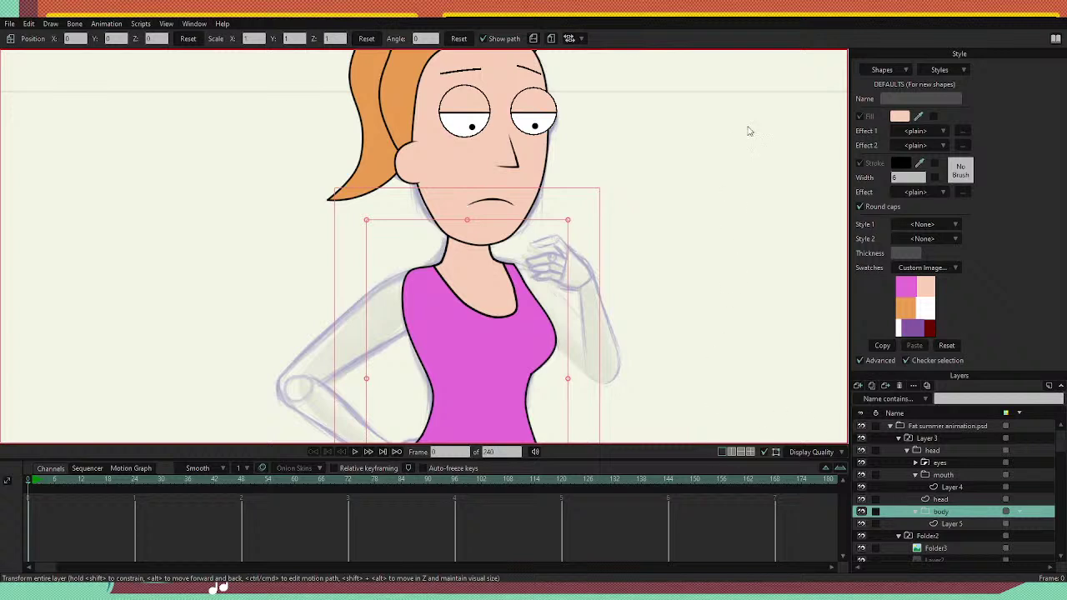
Reshape the left side of the neck on Layer 5 by adjusting its point and curve handles above the shoulder.
{"action": "left_click", "coordinate": [951, 523]}
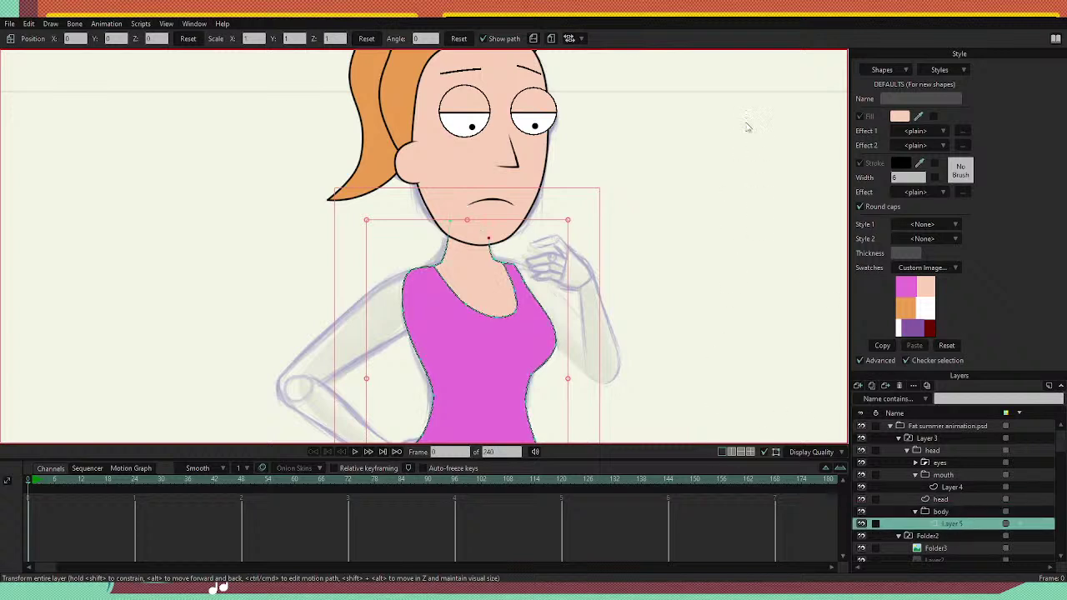
{"action": "key", "text": "t"}
{"action": "left_click_drag", "start_coordinate": [450, 249], "coordinate": [451, 245]}
{"action": "left_click_drag", "start_coordinate": [479, 302], "coordinate": [474, 336]}
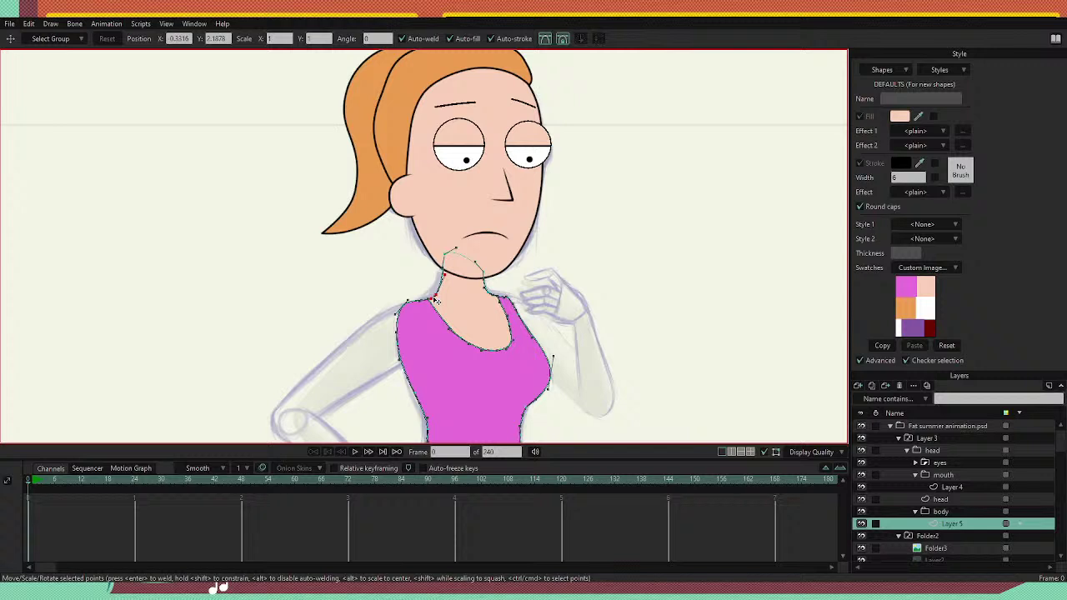
{"action": "scroll", "coordinate": [434, 300], "scroll_direction": "up", "scroll_amount": 4}
{"action": "left_click_drag", "start_coordinate": [434, 308], "coordinate": [438, 292]}
{"action": "left_click_drag", "start_coordinate": [464, 208], "coordinate": [456, 230]}
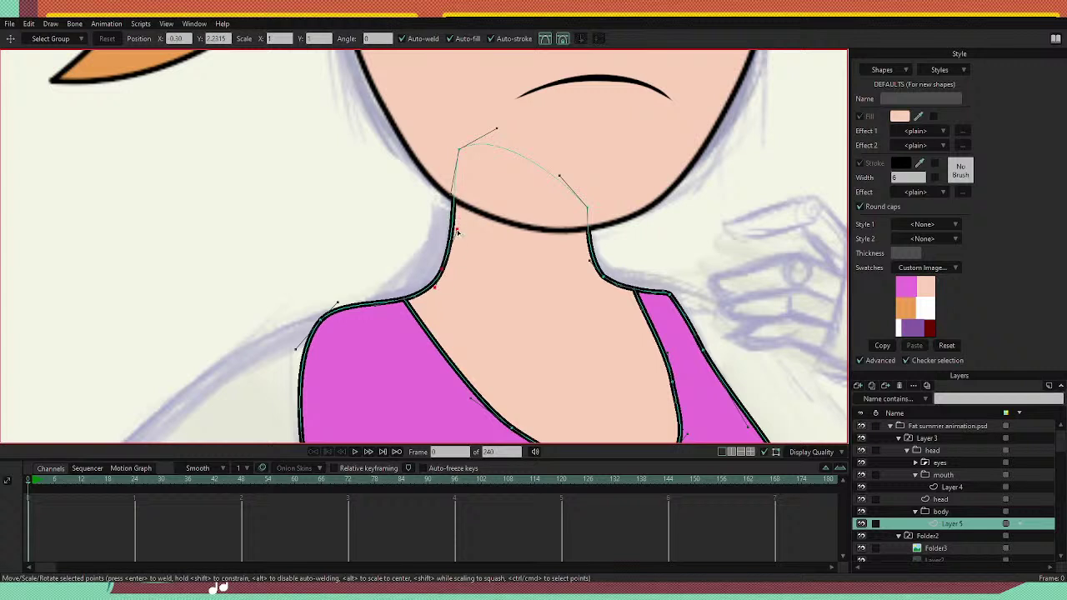
{"action": "left_click_drag", "start_coordinate": [460, 301], "coordinate": [481, 215]}
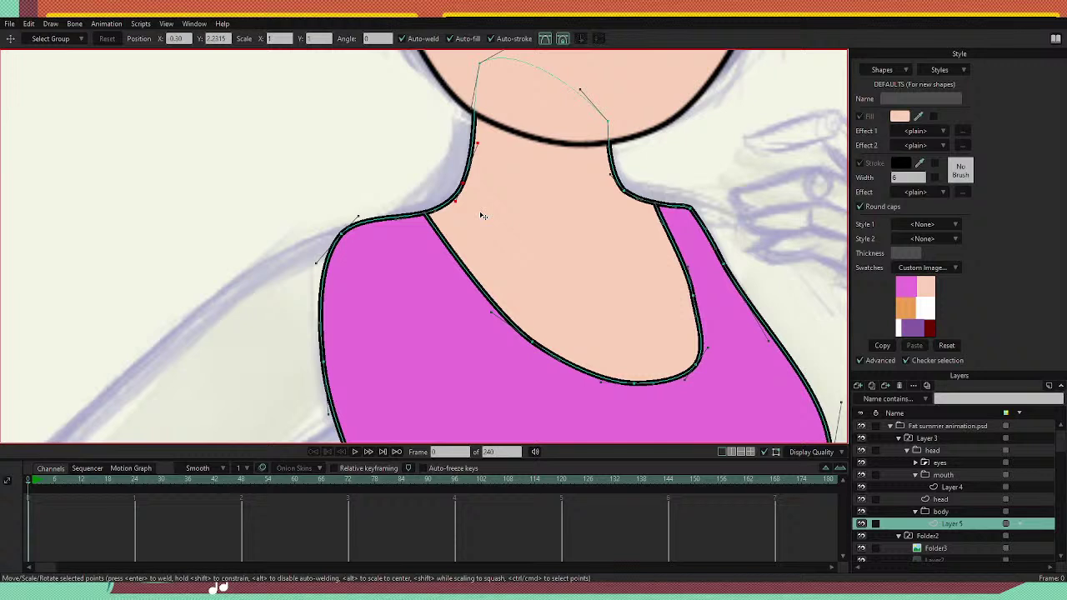
Refine the left shoulder's rounded corner by adjusting the curve handle on its outer edge.
{"action": "left_click", "coordinate": [342, 234]}
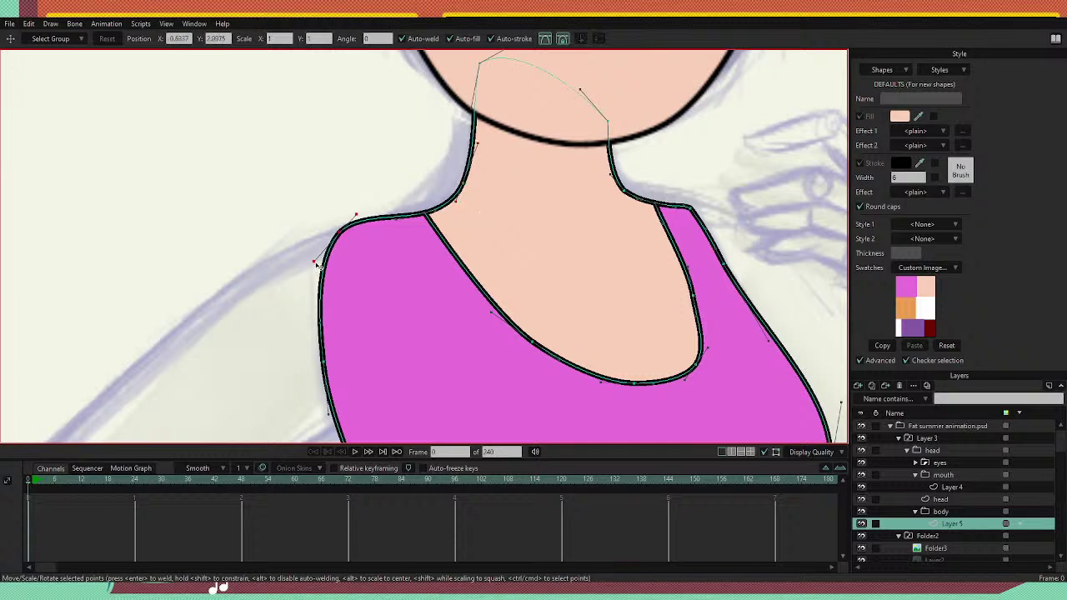
{"action": "left_click_drag", "start_coordinate": [317, 265], "coordinate": [322, 275]}
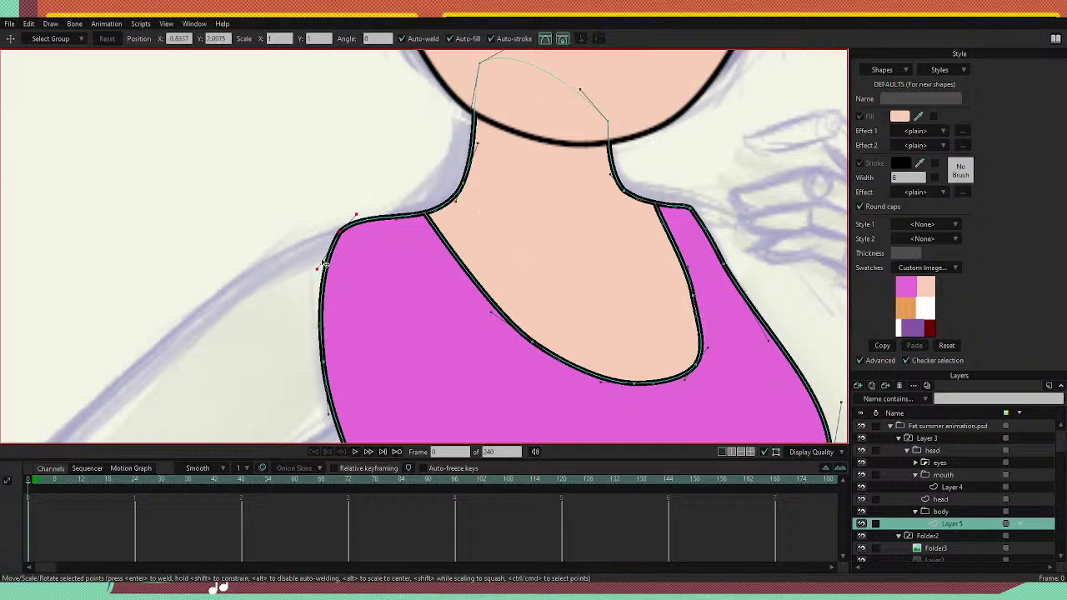
{"action": "scroll", "coordinate": [258, 261], "scroll_direction": "down", "scroll_amount": 6}
{"action": "scroll", "coordinate": [221, 333], "scroll_direction": "up", "scroll_amount": 5}
{"action": "scroll", "coordinate": [512, 226], "scroll_direction": "down", "scroll_amount": 4}
{"action": "scroll", "coordinate": [556, 200], "scroll_direction": "up", "scroll_amount": 1}
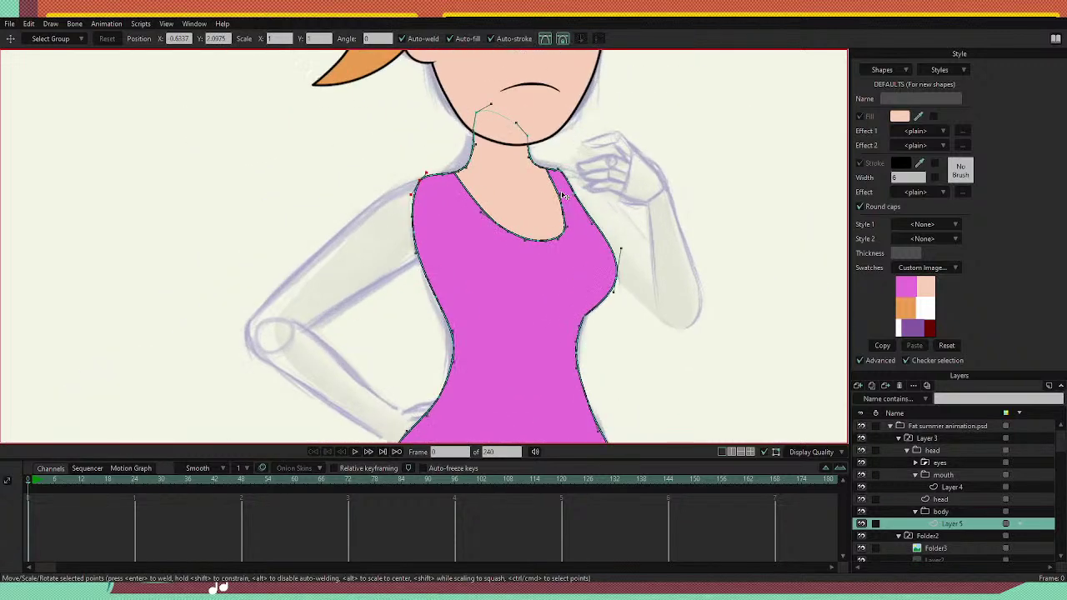
{"action": "scroll", "coordinate": [569, 259], "scroll_direction": "up", "scroll_amount": 2}
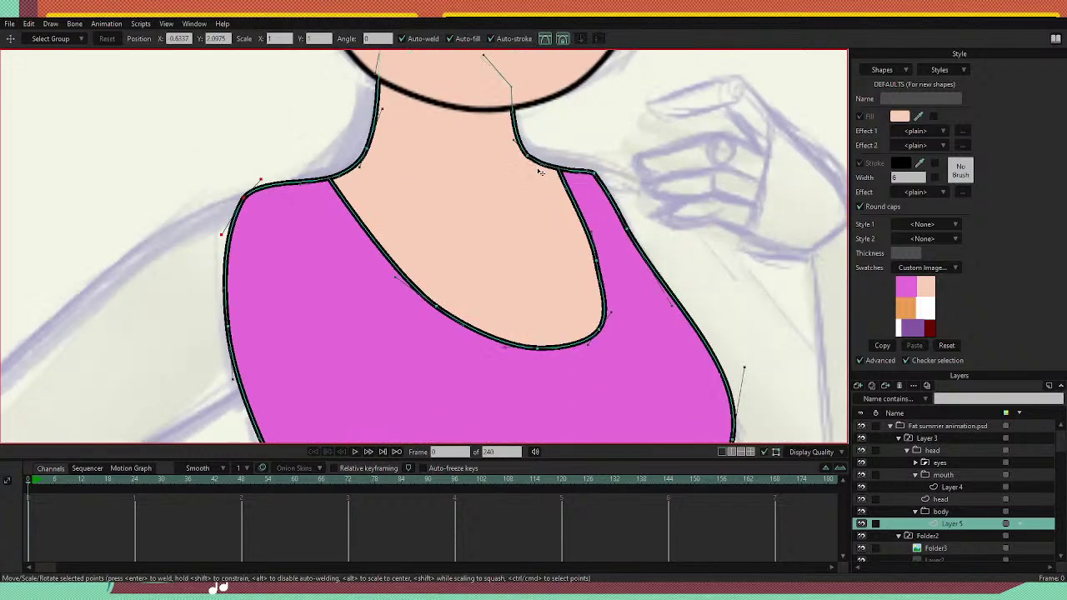
Deepen the scoop neckline by lowering its bottom and left points, and reset the left point's curvature.
{"action": "left_click_drag", "start_coordinate": [538, 347], "coordinate": [528, 383]}
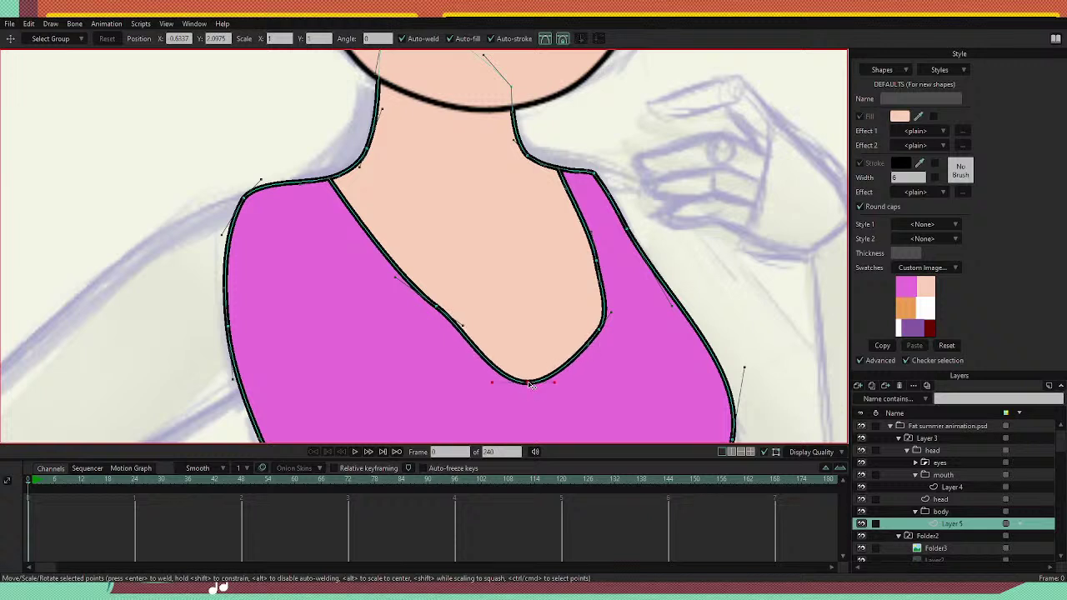
{"action": "left_click_drag", "start_coordinate": [436, 307], "coordinate": [437, 341]}
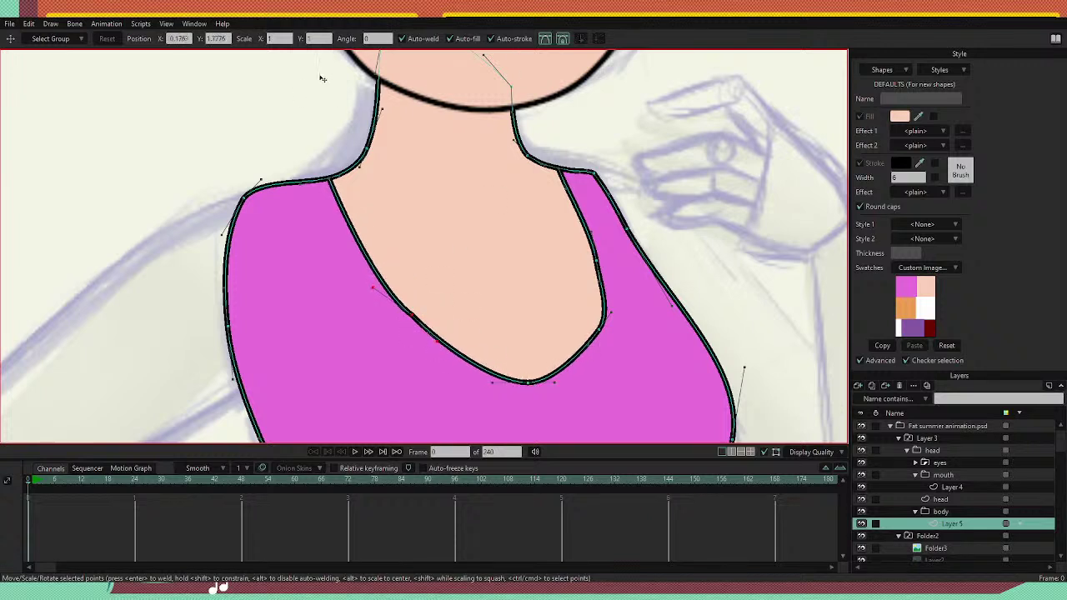
{"action": "key", "text": "c"}
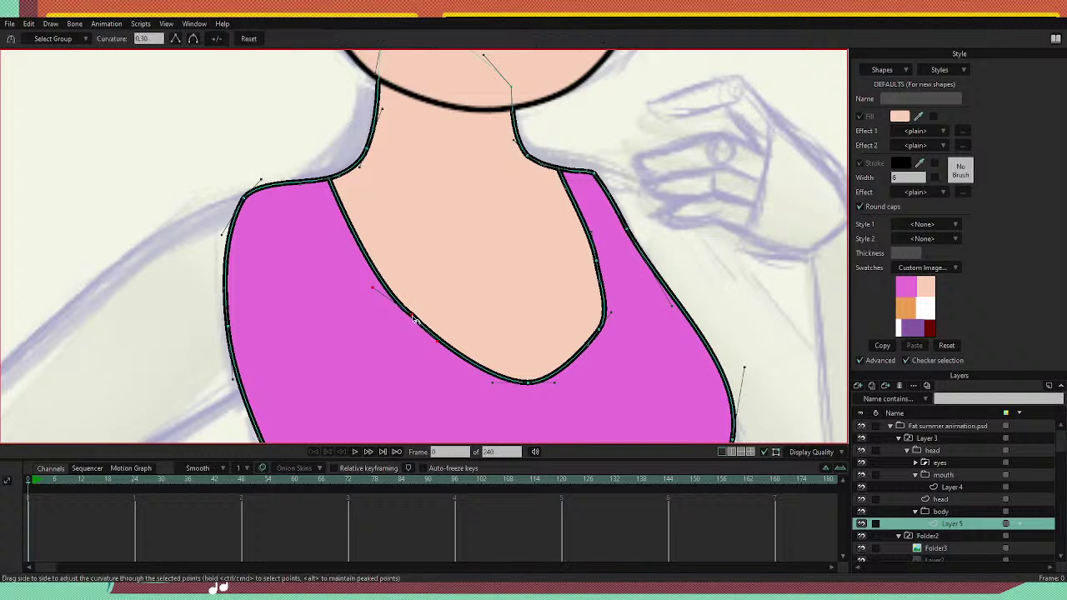
{"action": "left_click", "coordinate": [248, 39]}
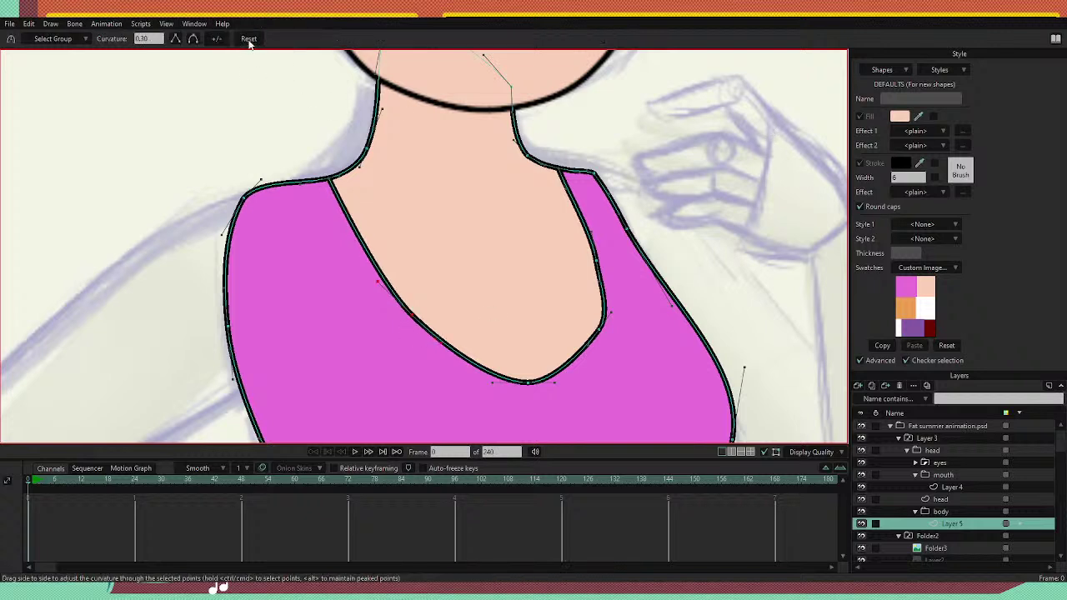
Move the left neckline point outward and lengthen both of its curve handles for a rounder scoop.
{"action": "key", "text": "t"}
{"action": "left_click_drag", "start_coordinate": [411, 316], "coordinate": [399, 315]}
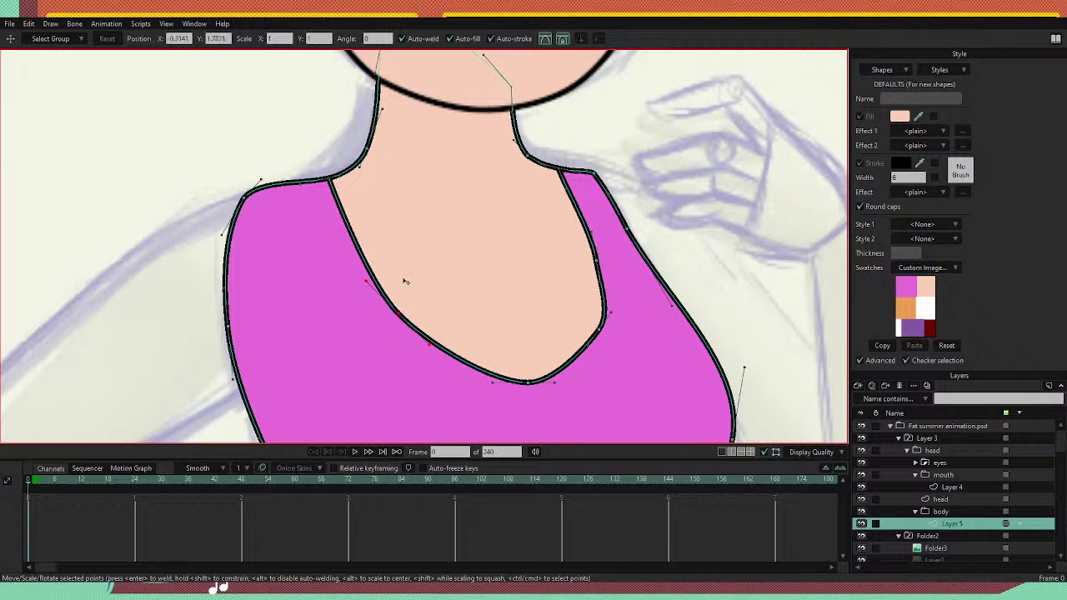
{"action": "left_click_drag", "start_coordinate": [366, 281], "coordinate": [356, 272]}
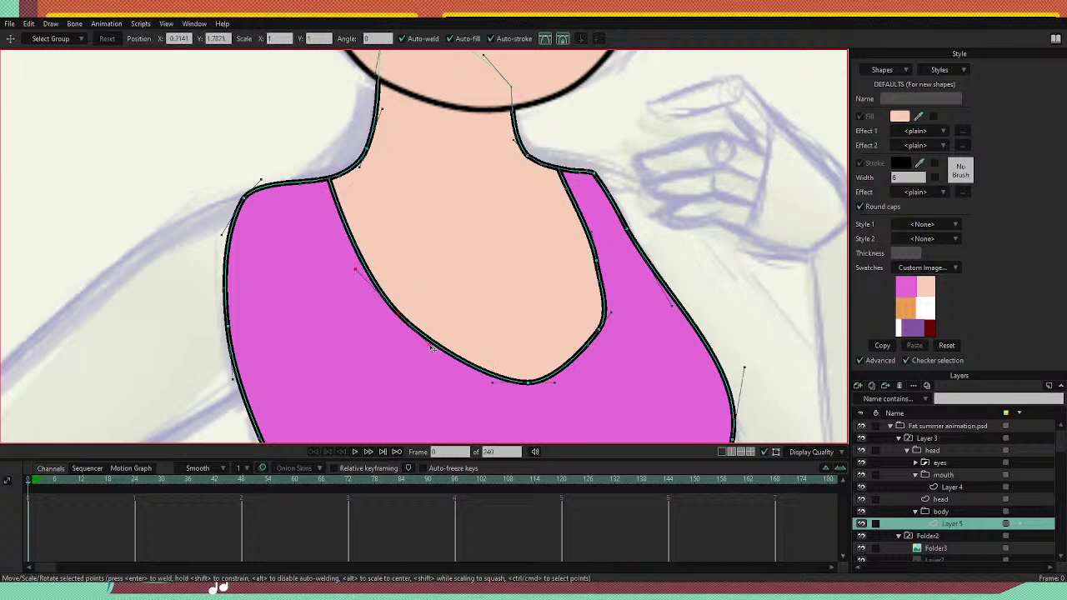
{"action": "left_click_drag", "start_coordinate": [432, 349], "coordinate": [439, 360]}
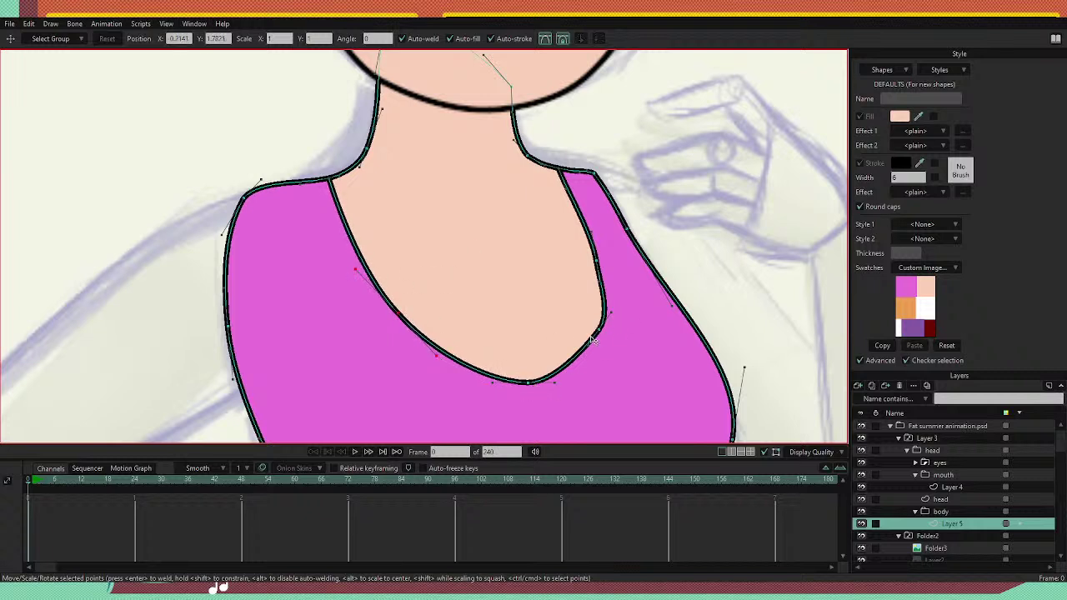
Smooth the right side of the neckline by adjusting the points and curve handles from the scoop up to the strap.
{"action": "left_click_drag", "start_coordinate": [598, 330], "coordinate": [590, 363]}
{"action": "left_click_drag", "start_coordinate": [617, 314], "coordinate": [618, 311]}
{"action": "left_click_drag", "start_coordinate": [597, 261], "coordinate": [608, 280]}
{"action": "left_click_drag", "start_coordinate": [593, 227], "coordinate": [581, 215]}
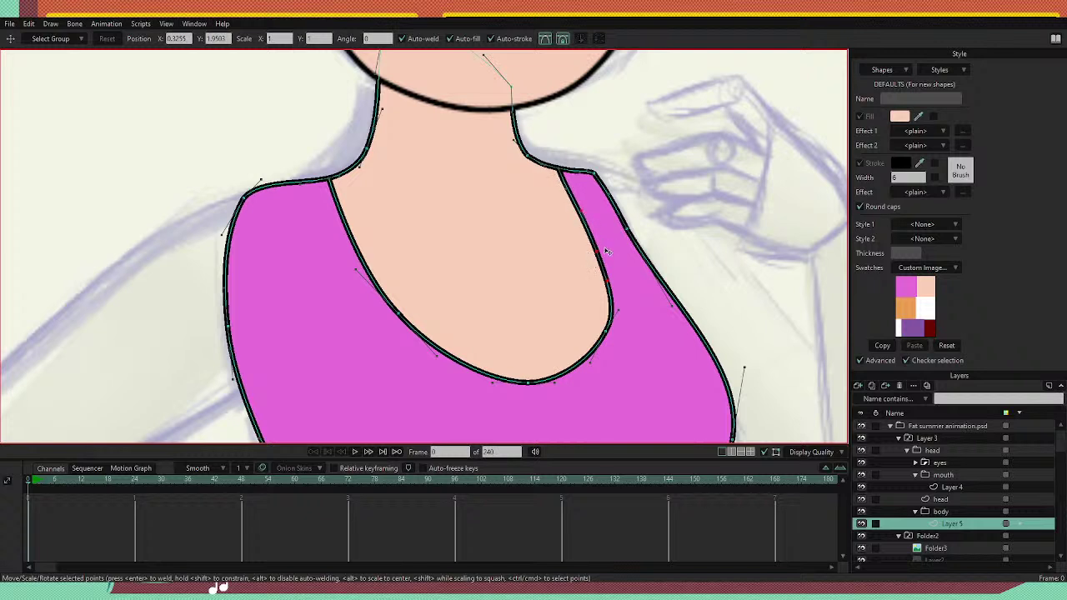
{"action": "left_click_drag", "start_coordinate": [597, 250], "coordinate": [600, 251]}
{"action": "left_click_drag", "start_coordinate": [581, 212], "coordinate": [579, 206]}
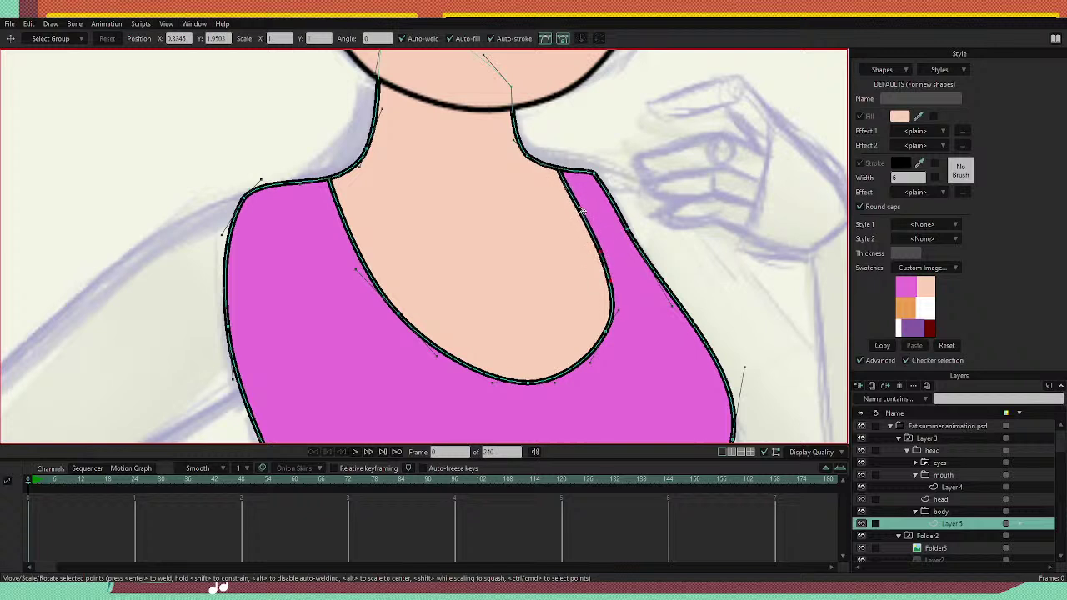
{"action": "left_click_drag", "start_coordinate": [559, 170], "coordinate": [571, 195]}
Fine-tune the bottom and lower-right curve of the neckline into an even, rounded scoop.
{"action": "left_click", "coordinate": [604, 339]}
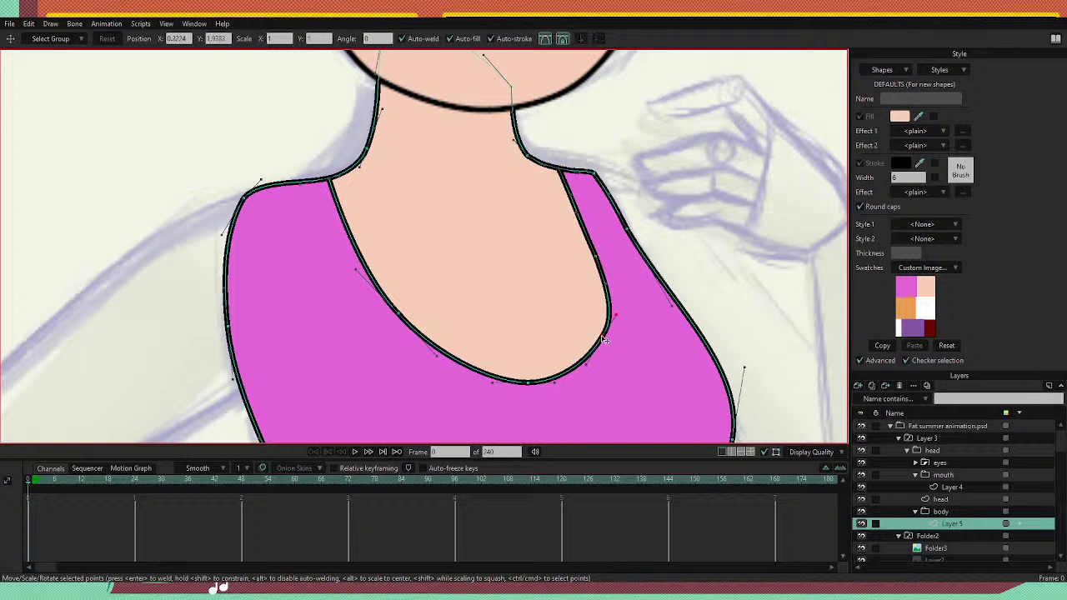
{"action": "left_click_drag", "start_coordinate": [565, 387], "coordinate": [586, 368]}
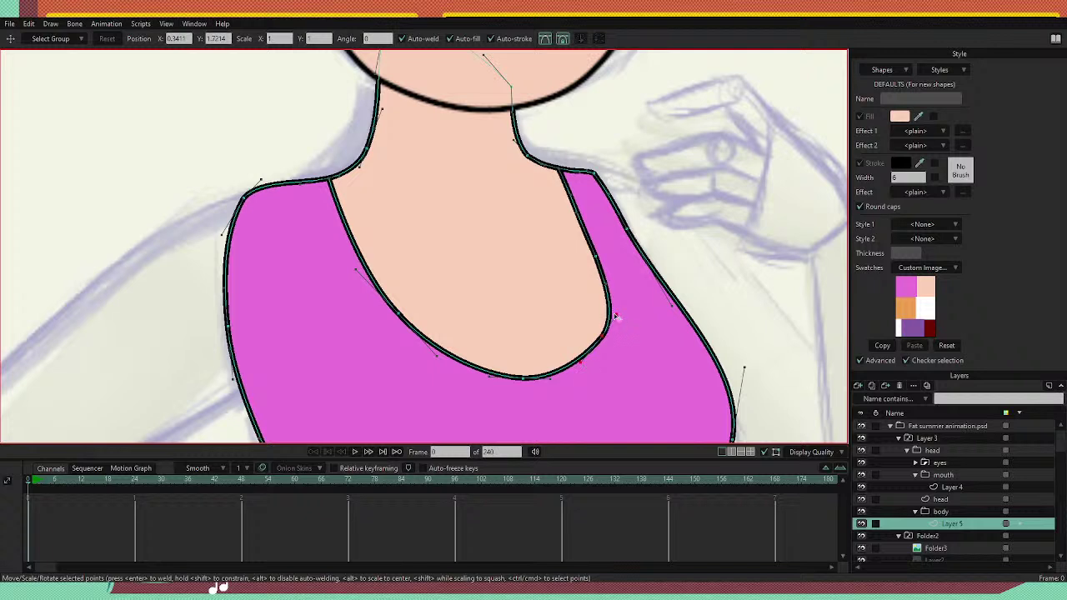
{"action": "left_click_drag", "start_coordinate": [580, 364], "coordinate": [557, 380]}
{"action": "scroll", "coordinate": [556, 364], "scroll_direction": "down", "scroll_amount": 5}
{"action": "scroll", "coordinate": [543, 326], "scroll_direction": "up", "scroll_amount": 3}
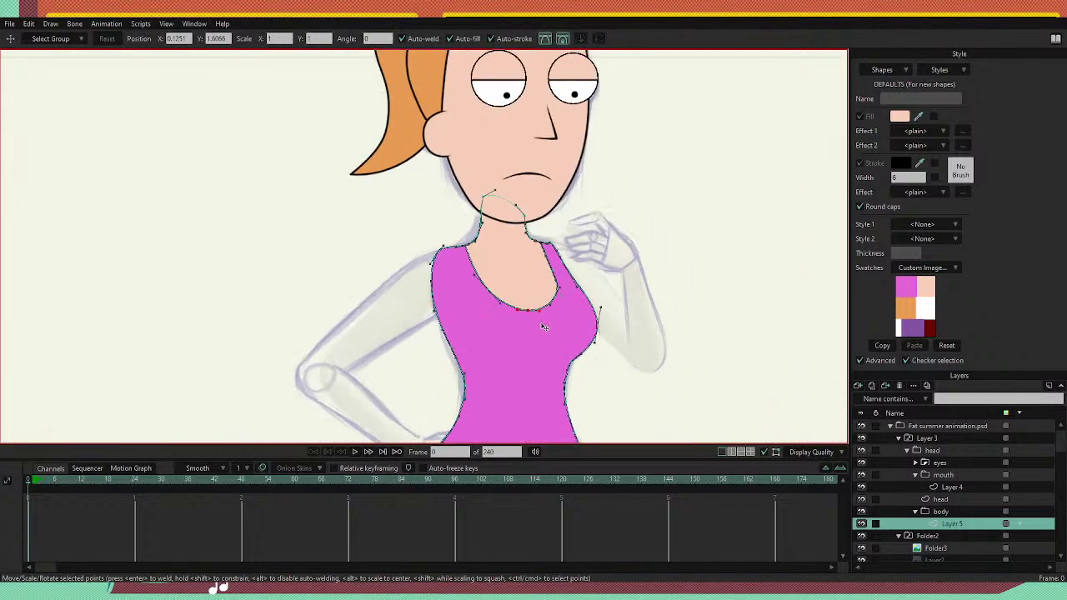
{"action": "scroll", "coordinate": [540, 317], "scroll_direction": "up", "scroll_amount": 3}
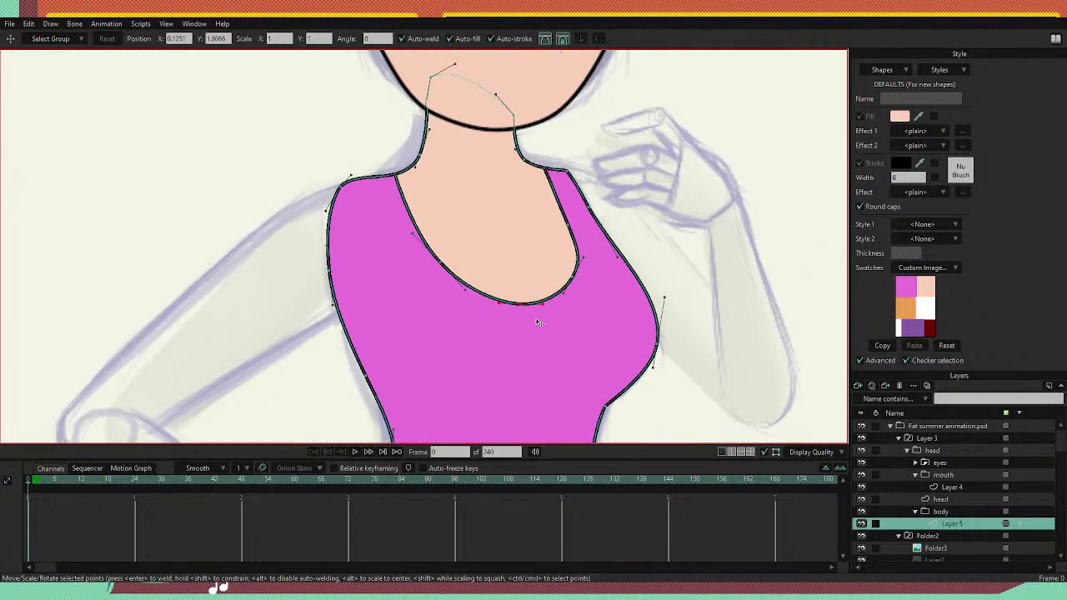
{"action": "left_click", "coordinate": [586, 268]}
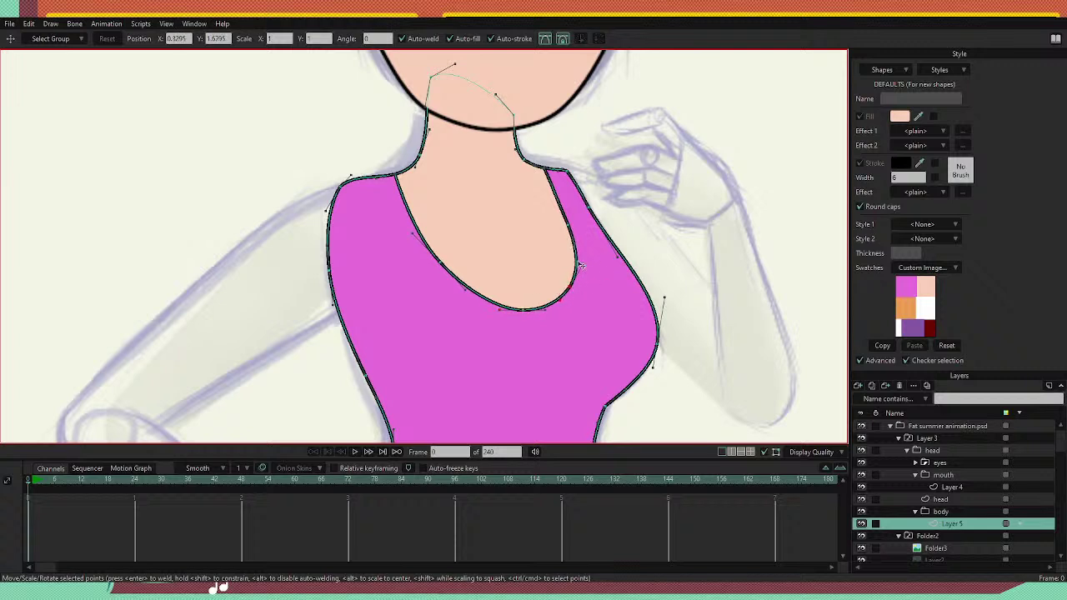
{"action": "scroll", "coordinate": [532, 220], "scroll_direction": "down", "scroll_amount": 5}
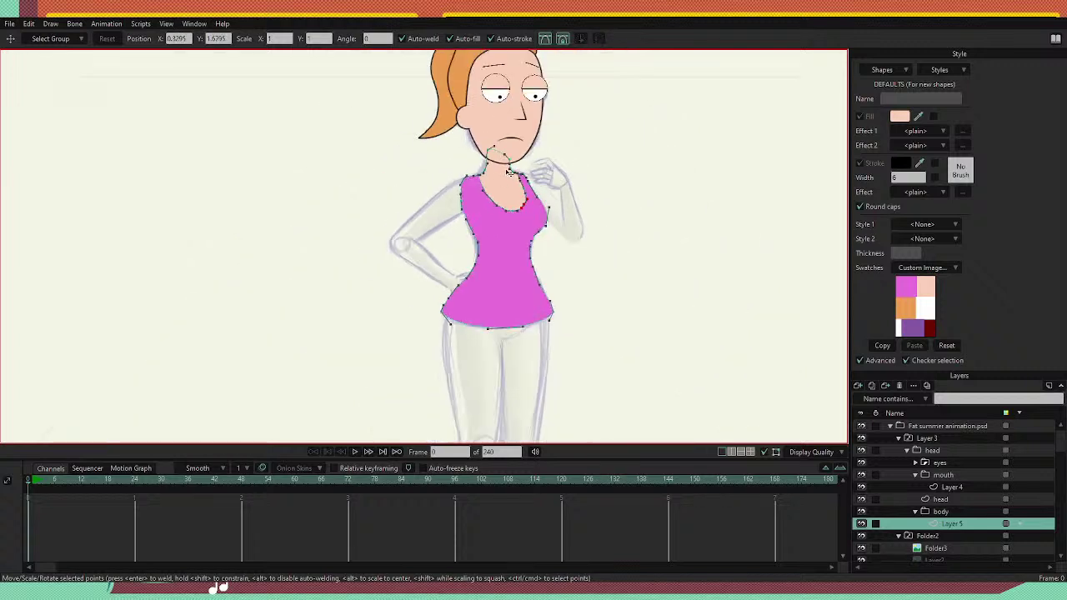
Move the left waist point of the torso slightly outward to follow the sketch and adjust the curve around it.
{"action": "scroll", "coordinate": [515, 181], "scroll_direction": "up", "scroll_amount": 3}
{"action": "scroll", "coordinate": [515, 181], "scroll_direction": "down", "scroll_amount": 4}
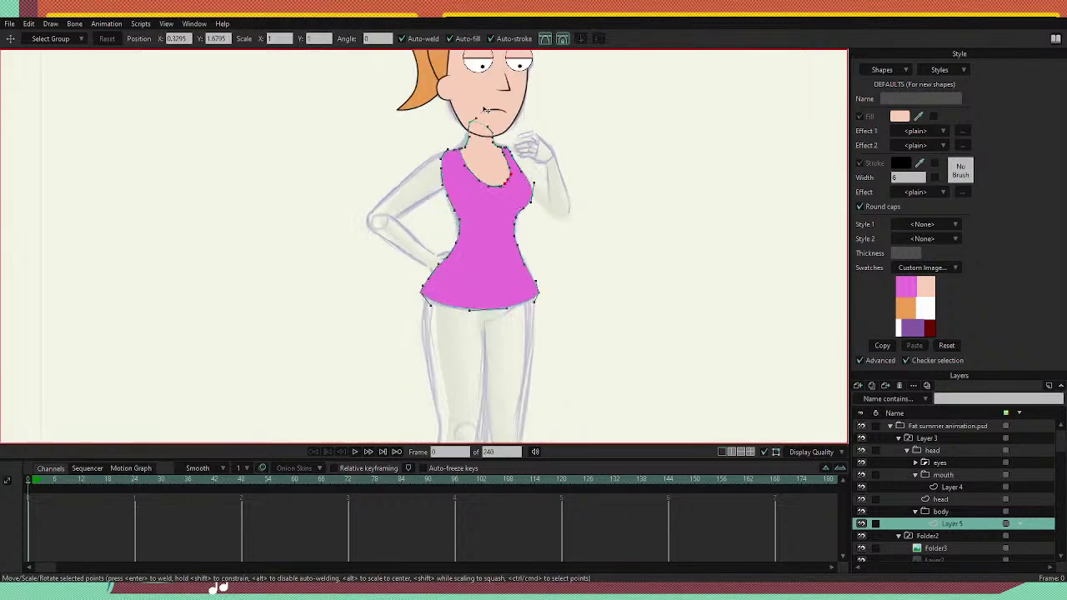
{"action": "scroll", "coordinate": [472, 159], "scroll_direction": "up", "scroll_amount": 5}
{"action": "scroll", "coordinate": [472, 158], "scroll_direction": "down", "scroll_amount": 1}
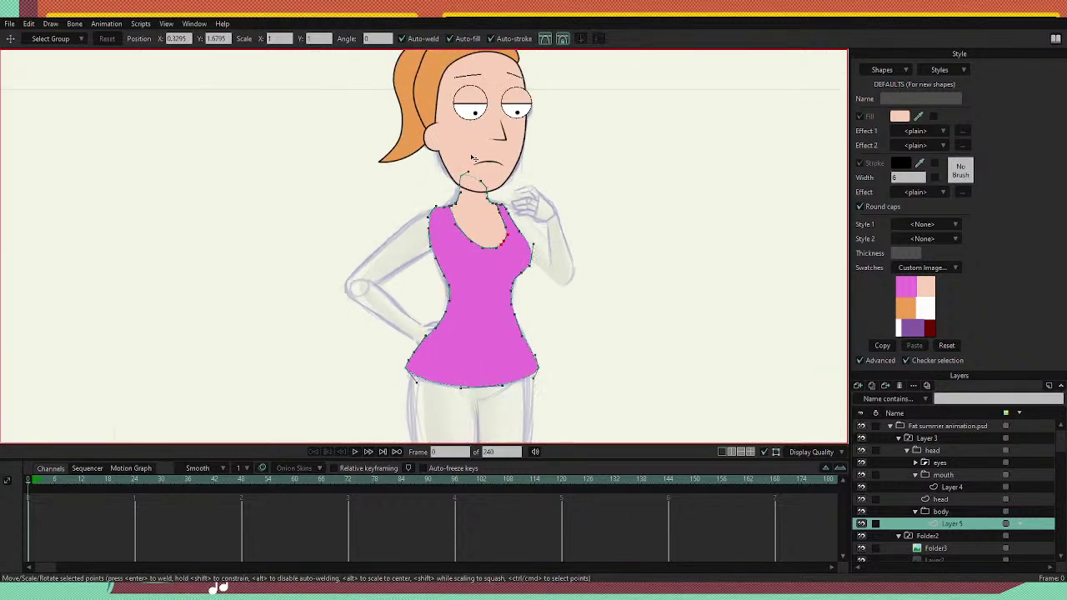
{"action": "scroll", "coordinate": [462, 202], "scroll_direction": "up", "scroll_amount": 2}
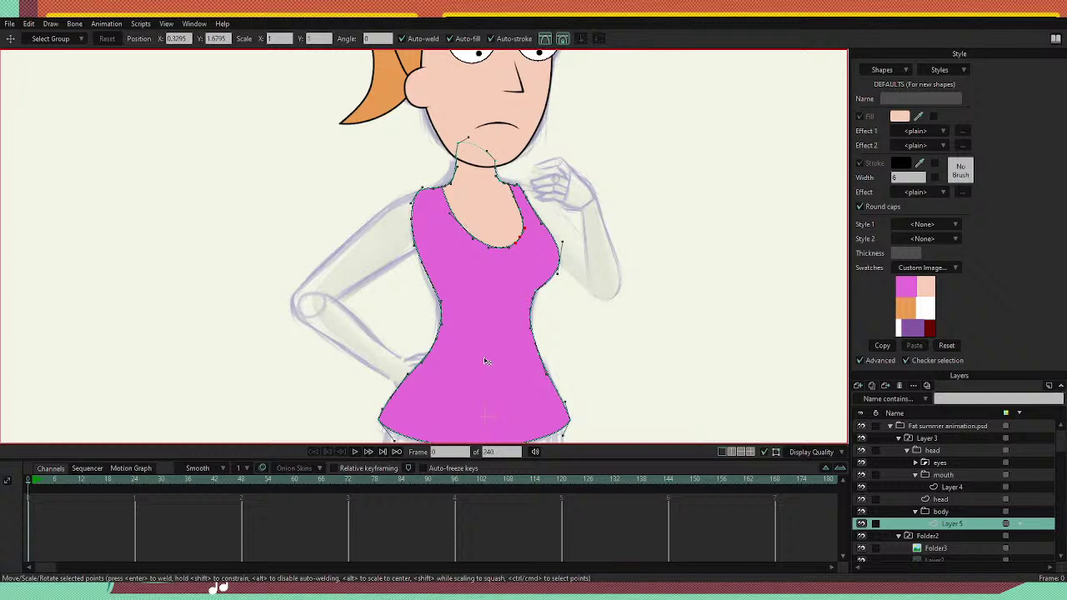
{"action": "left_click", "coordinate": [443, 324]}
{"action": "left_click_drag", "start_coordinate": [441, 317], "coordinate": [437, 317]}
{"action": "left_click_drag", "start_coordinate": [430, 280], "coordinate": [427, 280]}
{"action": "left_click", "coordinate": [440, 323]}
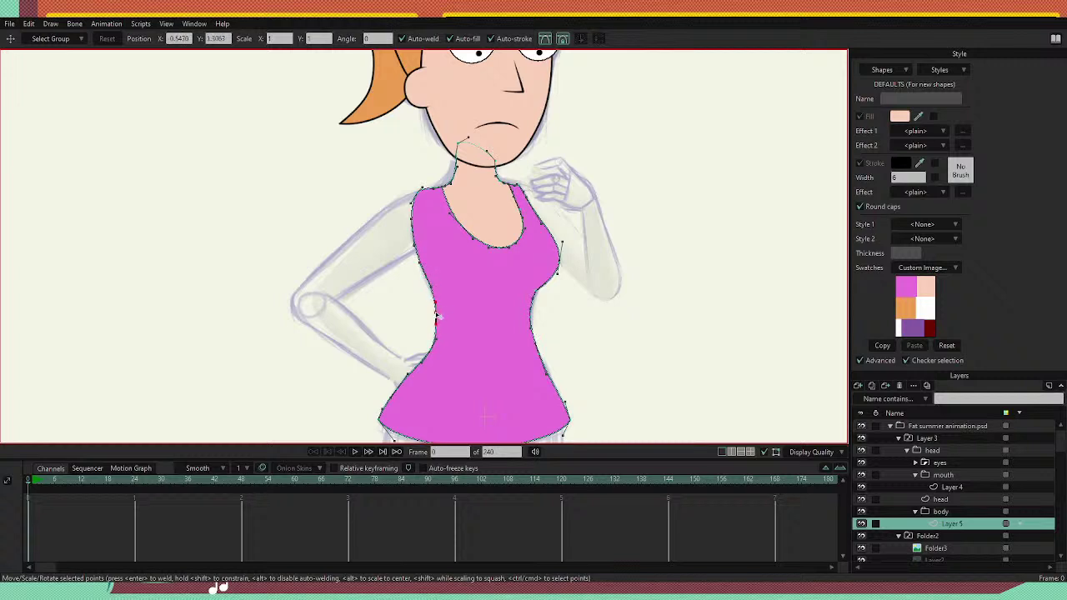
Fine-tune the points and curve handles along the torso's left waist to even out its curve.
{"action": "left_click", "coordinate": [432, 355]}
{"action": "left_click", "coordinate": [437, 305]}
{"action": "left_click", "coordinate": [436, 327]}
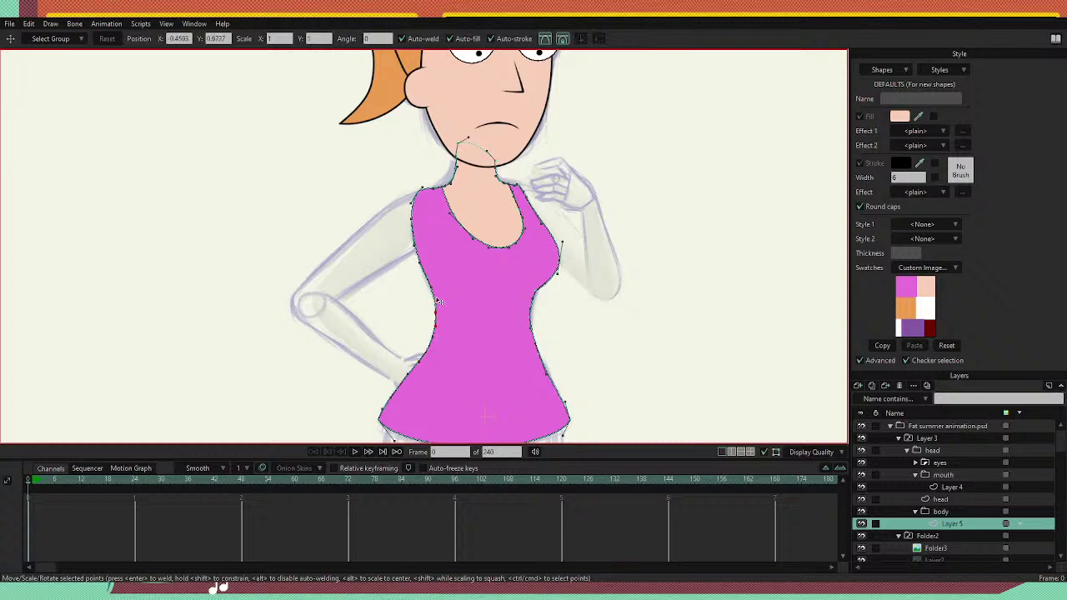
Draw a curved armhole line across the pink top from the left shoulder down to the torso's left side.
{"action": "scroll", "coordinate": [439, 141], "scroll_direction": "up", "scroll_amount": 2}
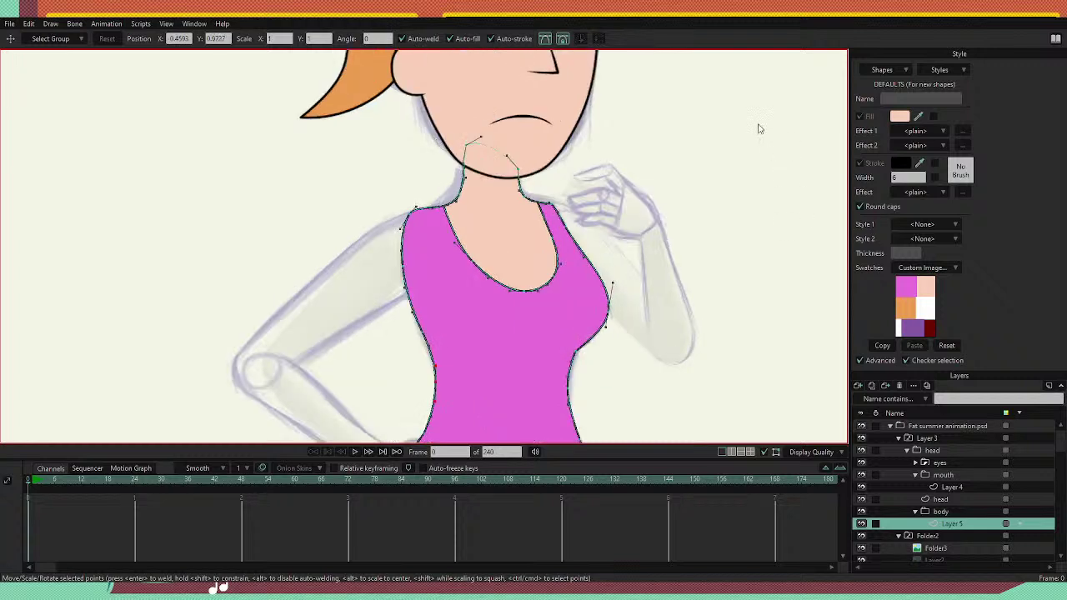
{"action": "key", "text": "a"}
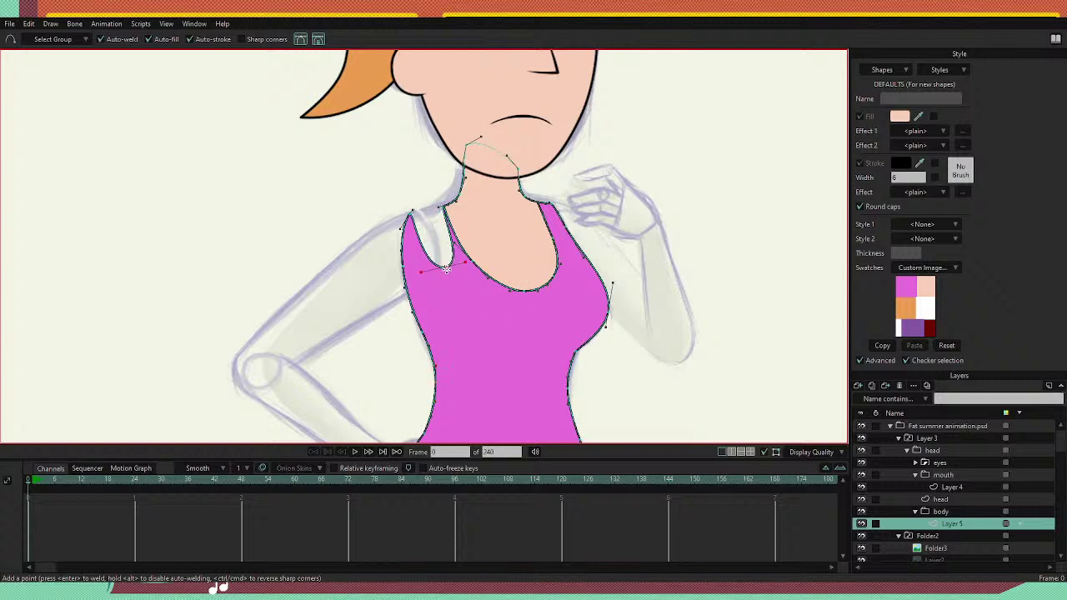
{"action": "left_click_drag", "start_coordinate": [427, 209], "coordinate": [426, 326]}
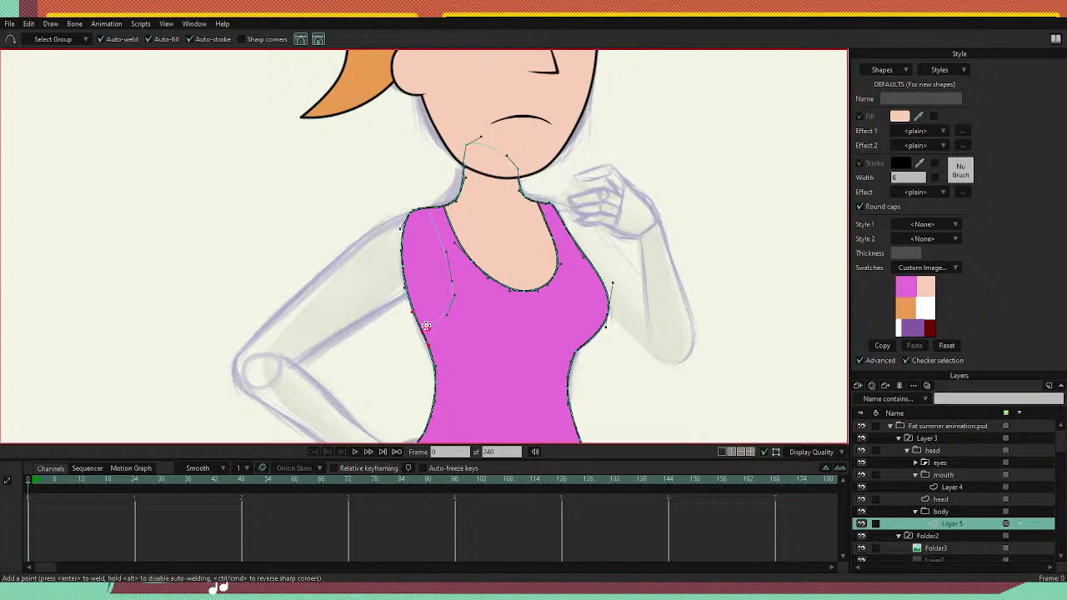
Try to outline the left armhole region and create a separate fill shape from it.
{"action": "key", "text": "p"}
{"action": "left_click", "coordinate": [441, 267]}
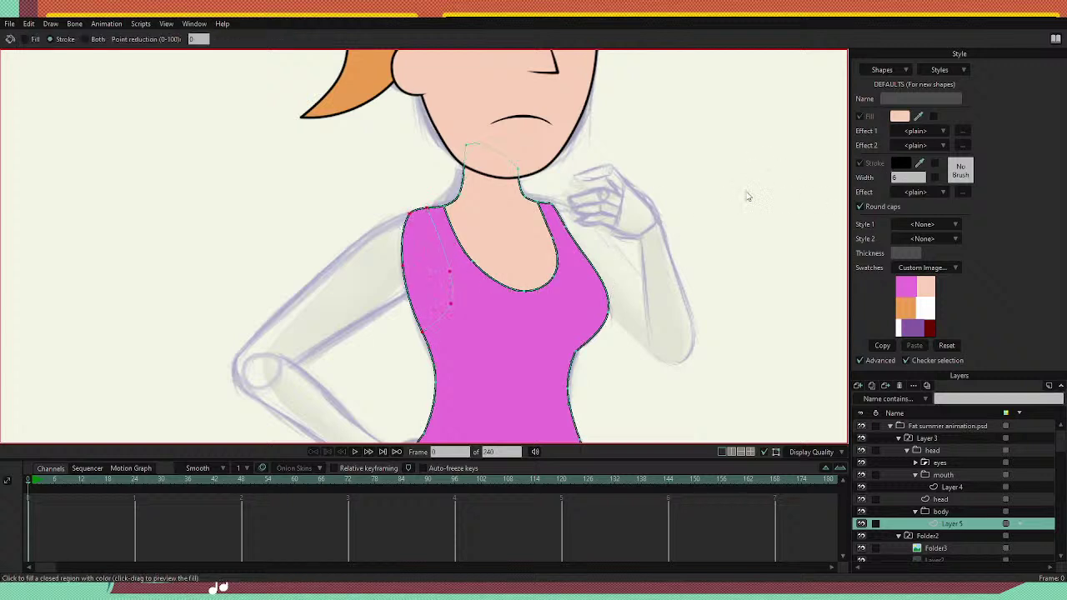
{"action": "key", "text": "u"}
{"action": "key", "text": "q"}
{"action": "left_click", "coordinate": [441, 284]}
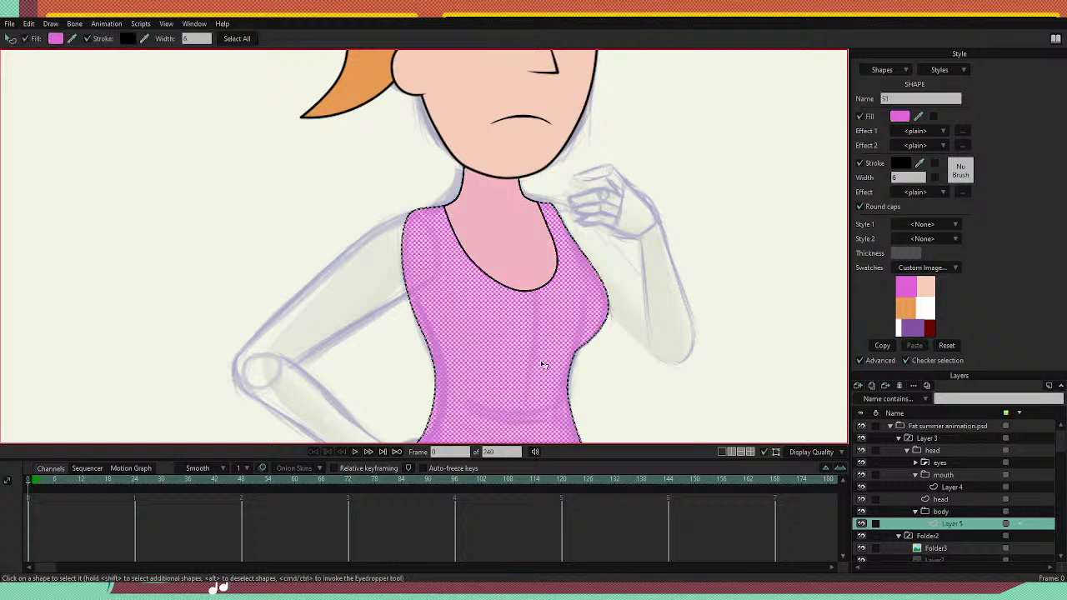
{"action": "key", "text": "u"}
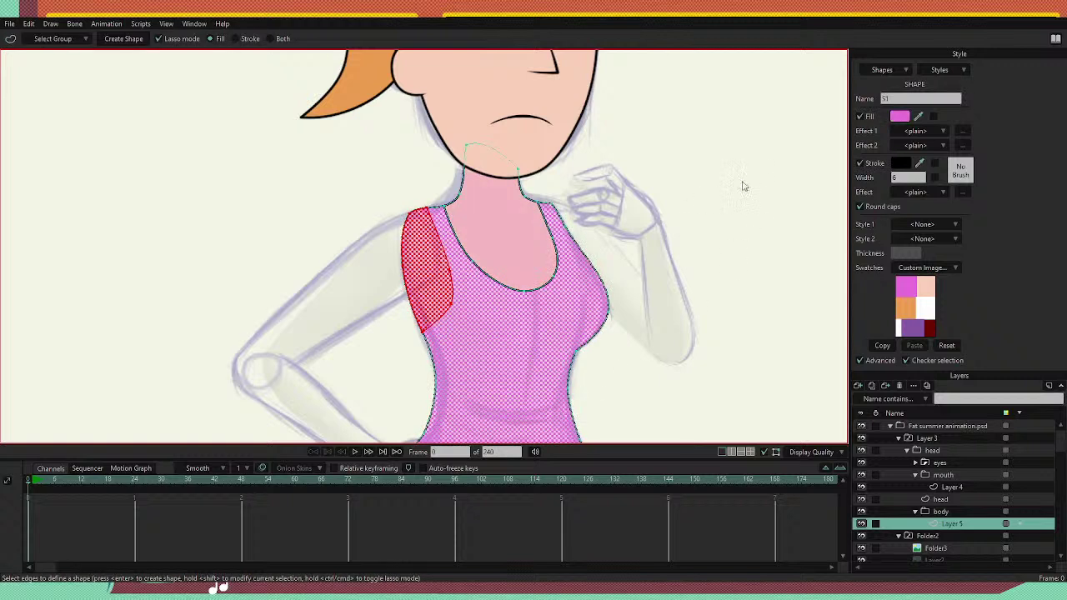
{"action": "left_click", "coordinate": [121, 38]}
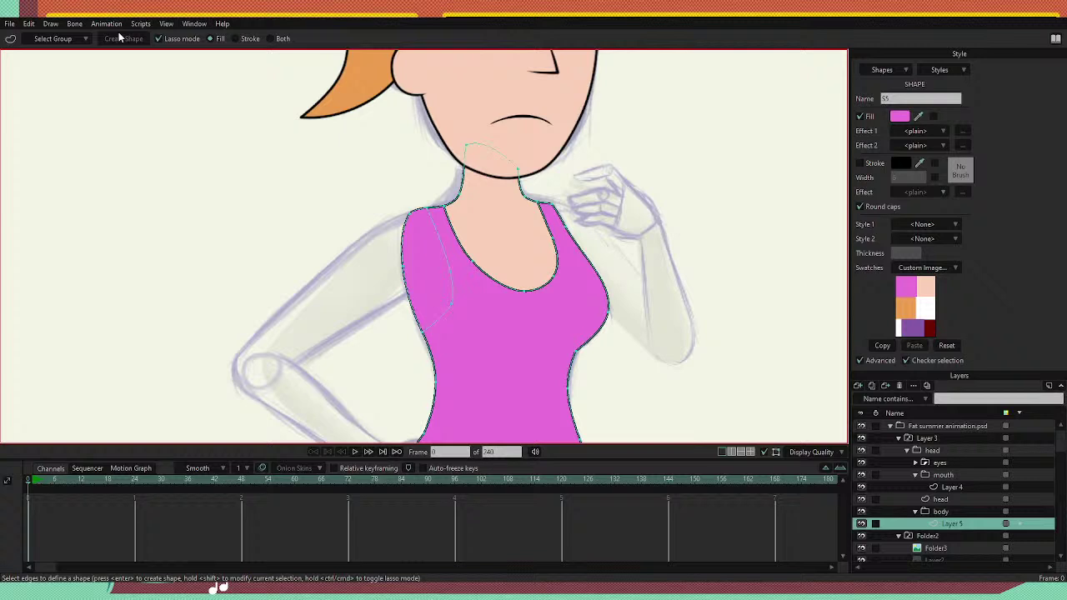
Try to paint the armhole region using stroke only with the peach swatch, and undo the stray paint.
{"action": "key", "text": "p"}
{"action": "left_click", "coordinate": [450, 285]}
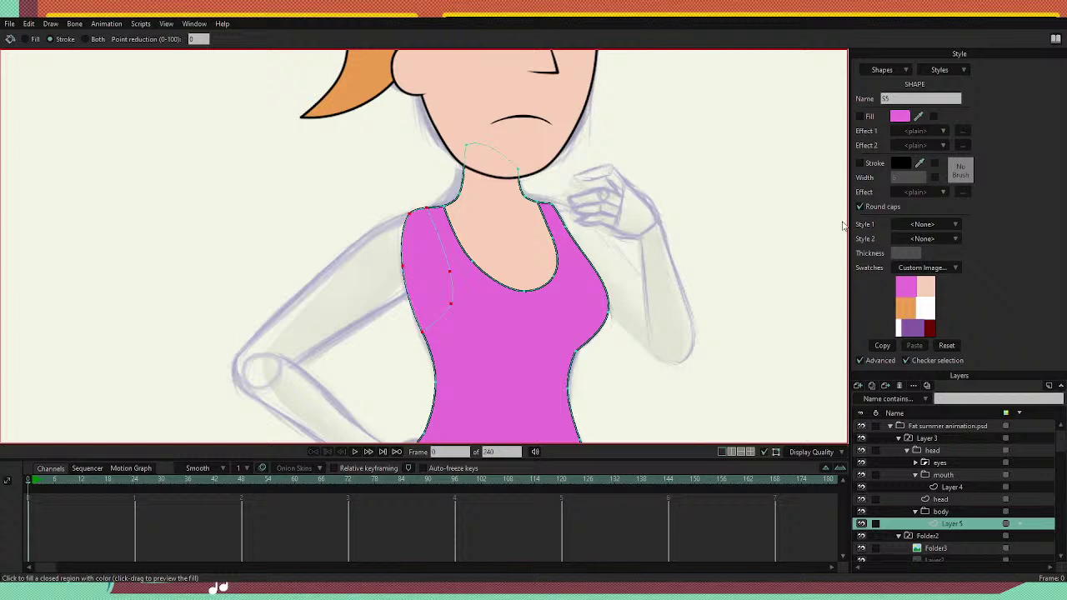
{"action": "left_click", "coordinate": [696, 372]}
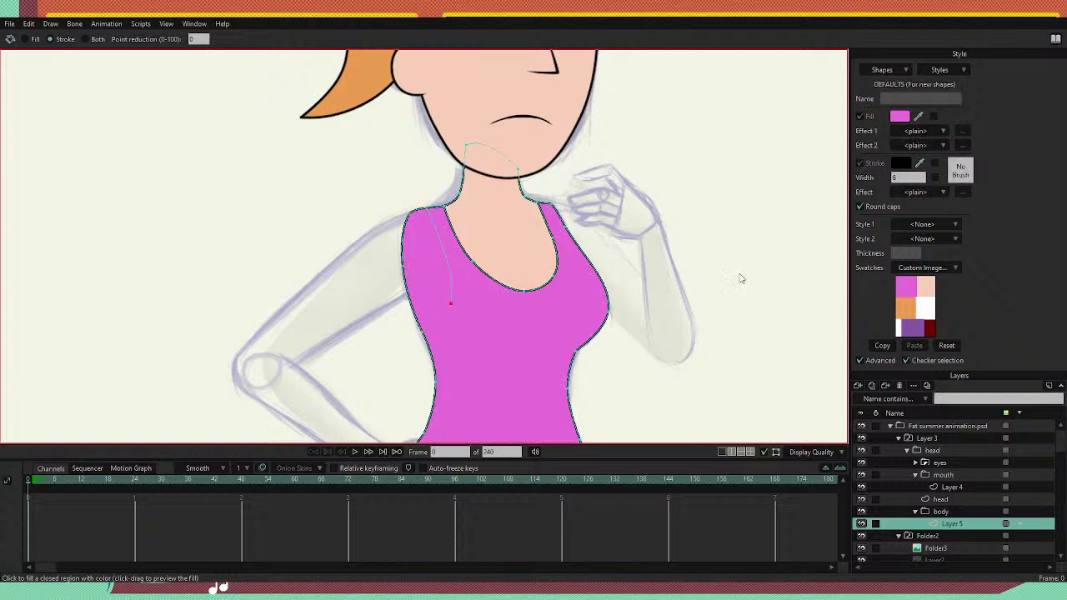
{"action": "left_click", "coordinate": [928, 283]}
{"action": "scroll", "coordinate": [440, 279], "scroll_direction": "down", "scroll_amount": 2}
{"action": "left_click", "coordinate": [440, 386]}
{"action": "key", "text": "ctrl+z"}
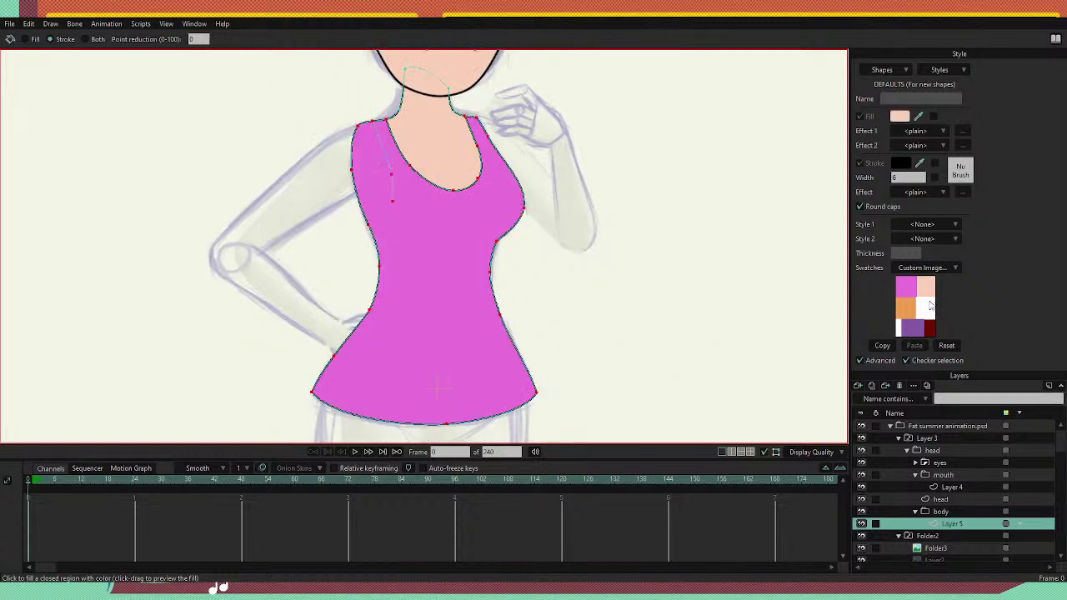
Close the armhole outline by joining the lower end of its curve to the torso's left side.
{"action": "scroll", "coordinate": [374, 158], "scroll_direction": "up", "scroll_amount": 4}
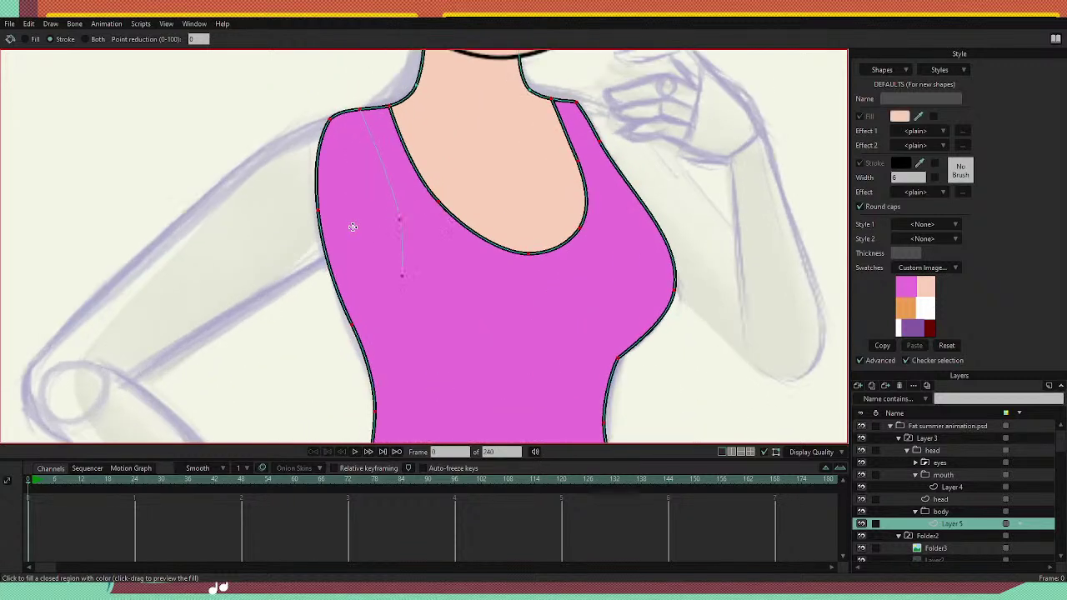
{"action": "key", "text": "a"}
{"action": "left_click_drag", "start_coordinate": [402, 279], "coordinate": [353, 324]}
Paint the left armhole region in the peach skin colour with both fill and stroke.
{"action": "key", "text": "p"}
{"action": "left_click", "coordinate": [378, 209]}
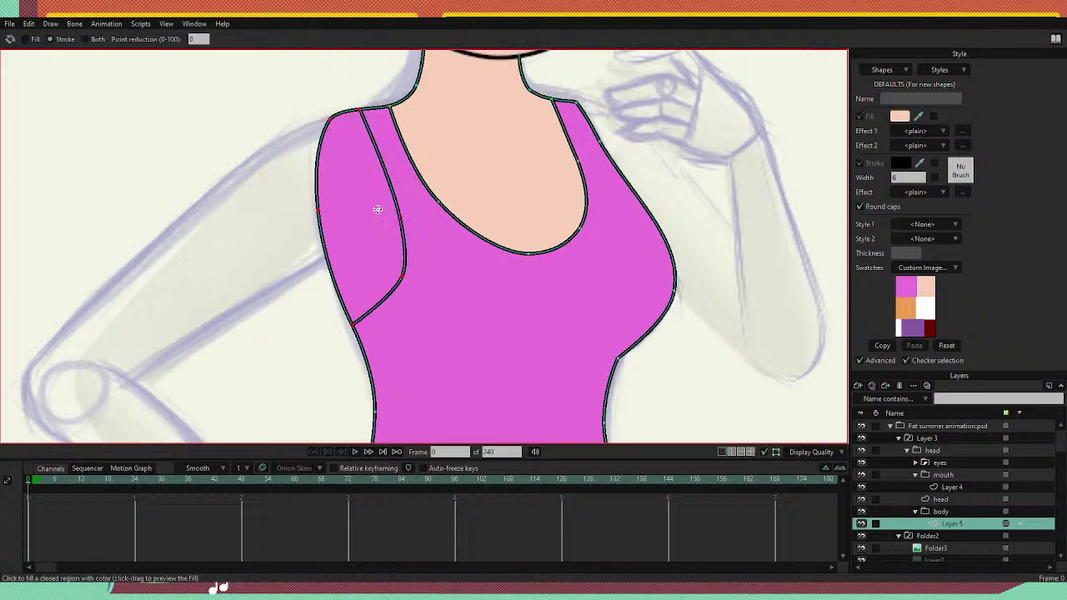
{"action": "left_click_drag", "start_coordinate": [919, 118], "coordinate": [929, 285]}
{"action": "key", "text": "ctrl+z"}
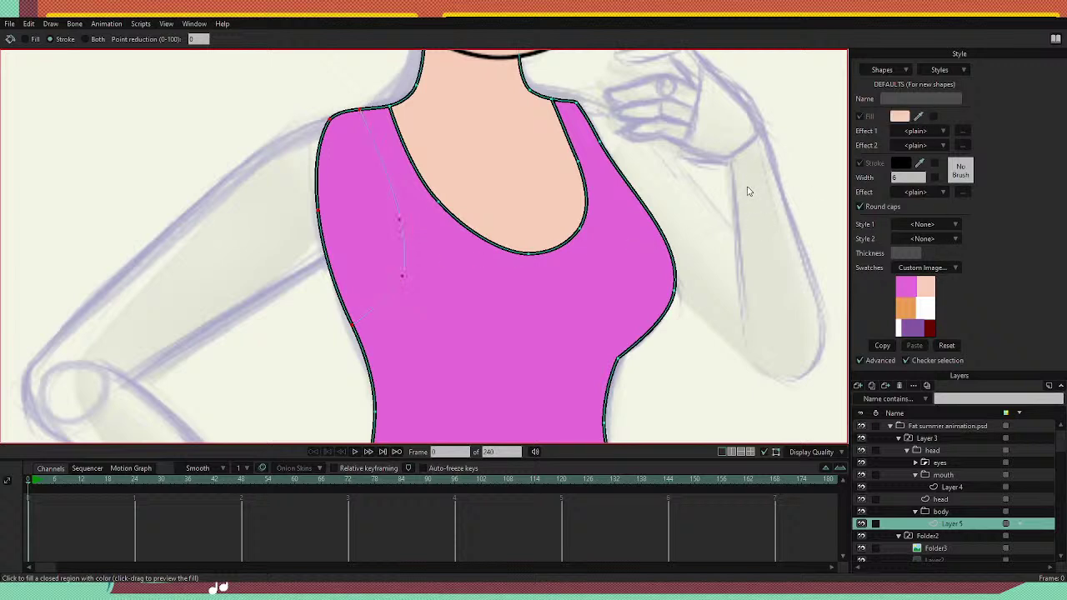
{"action": "left_click", "coordinate": [87, 39]}
{"action": "left_click", "coordinate": [385, 212]}
{"action": "scroll", "coordinate": [386, 211], "scroll_direction": "down", "scroll_amount": 5}
{"action": "scroll", "coordinate": [365, 119], "scroll_direction": "up", "scroll_amount": 3}
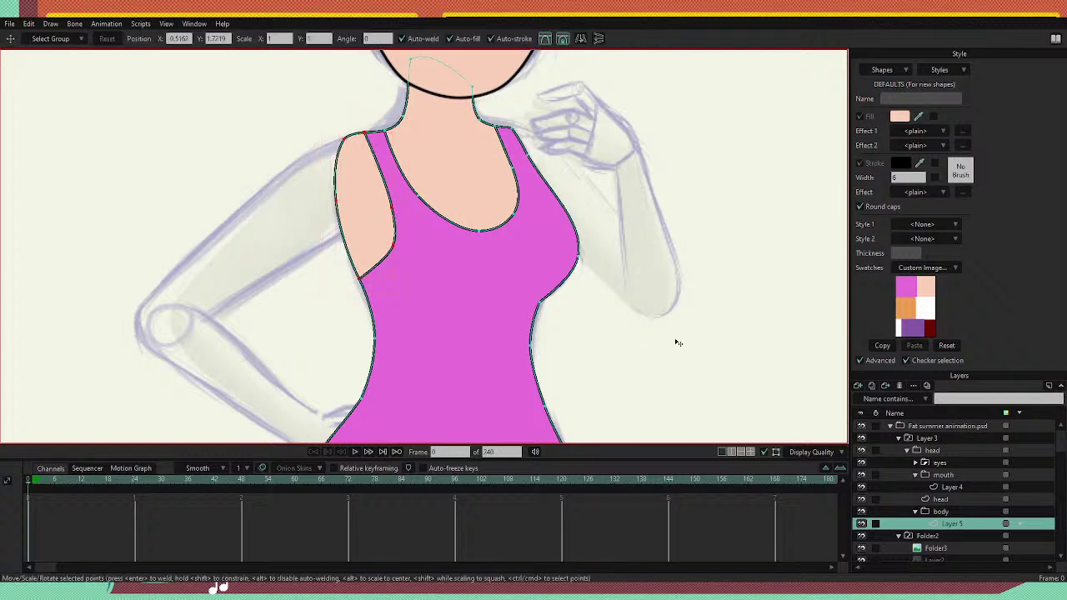
Round the inner edge of the armhole by extending its lower curve handle and adjusting the upper one.
{"action": "key", "text": "a"}
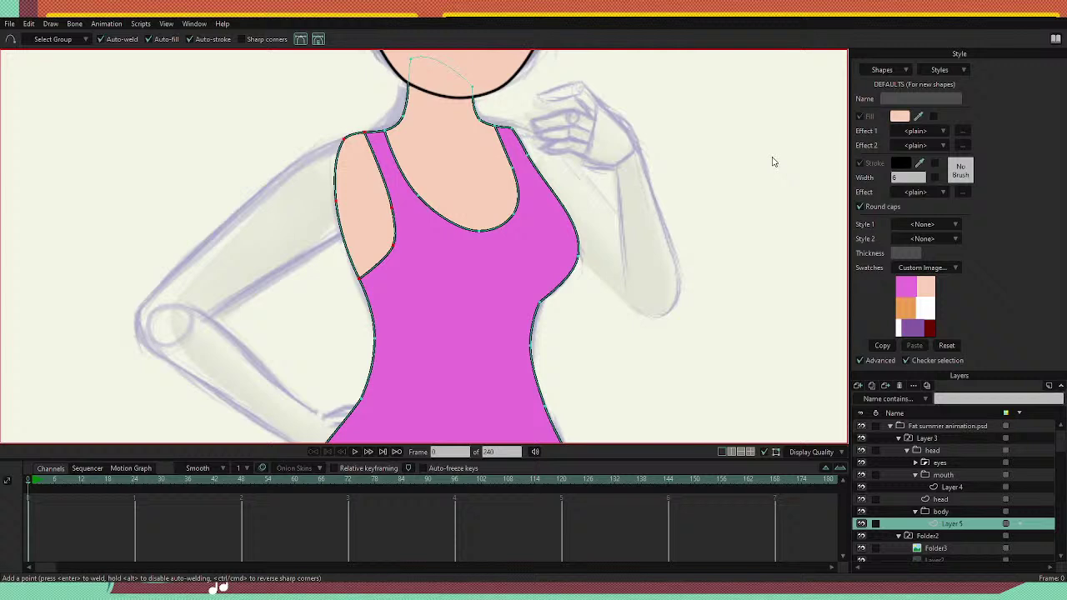
{"action": "key", "text": "t"}
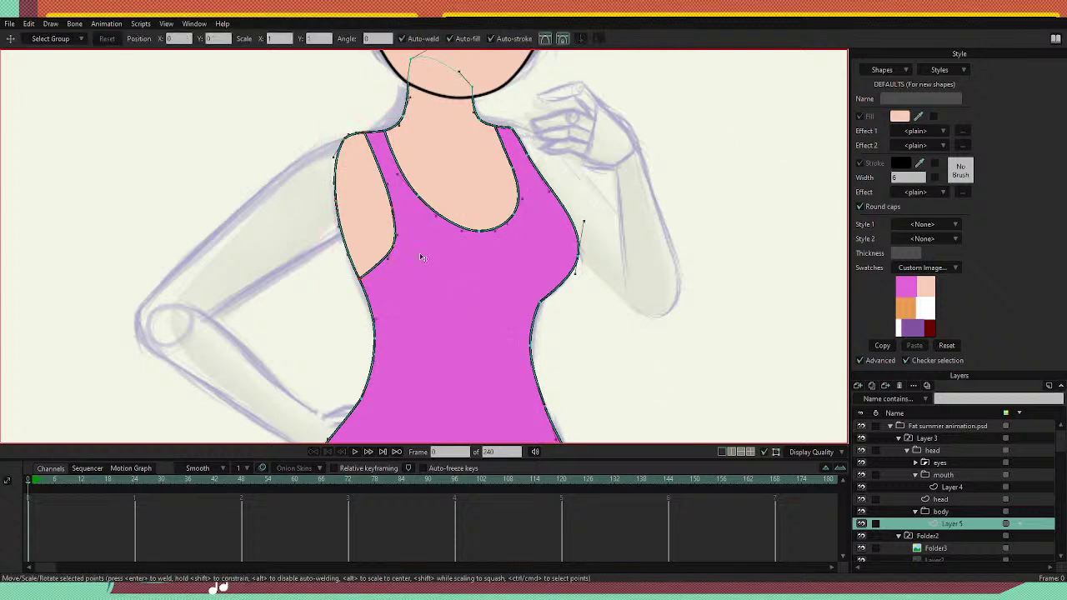
{"action": "left_click_drag", "start_coordinate": [389, 260], "coordinate": [386, 270]}
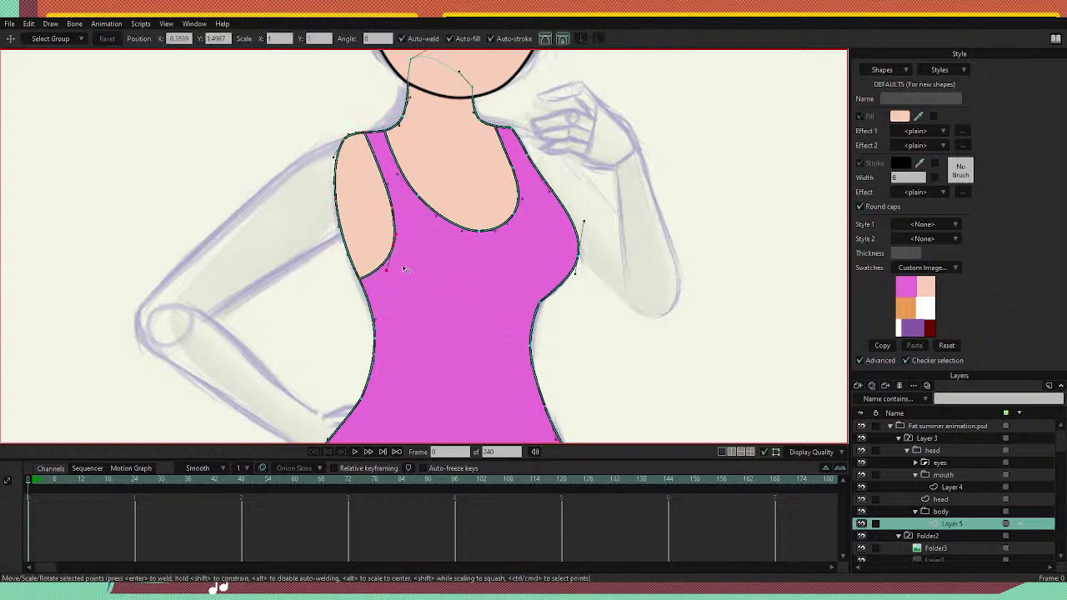
{"action": "left_click_drag", "start_coordinate": [547, 280], "coordinate": [551, 325]}
{"action": "left_click_drag", "start_coordinate": [399, 279], "coordinate": [390, 227]}
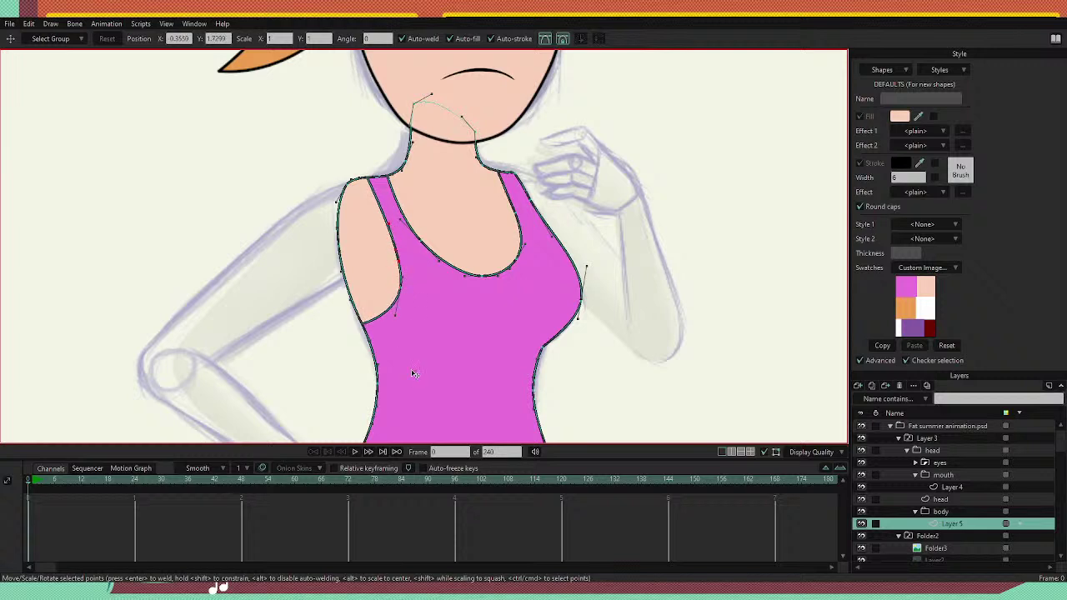
{"action": "scroll", "coordinate": [461, 275], "scroll_direction": "up", "scroll_amount": 3}
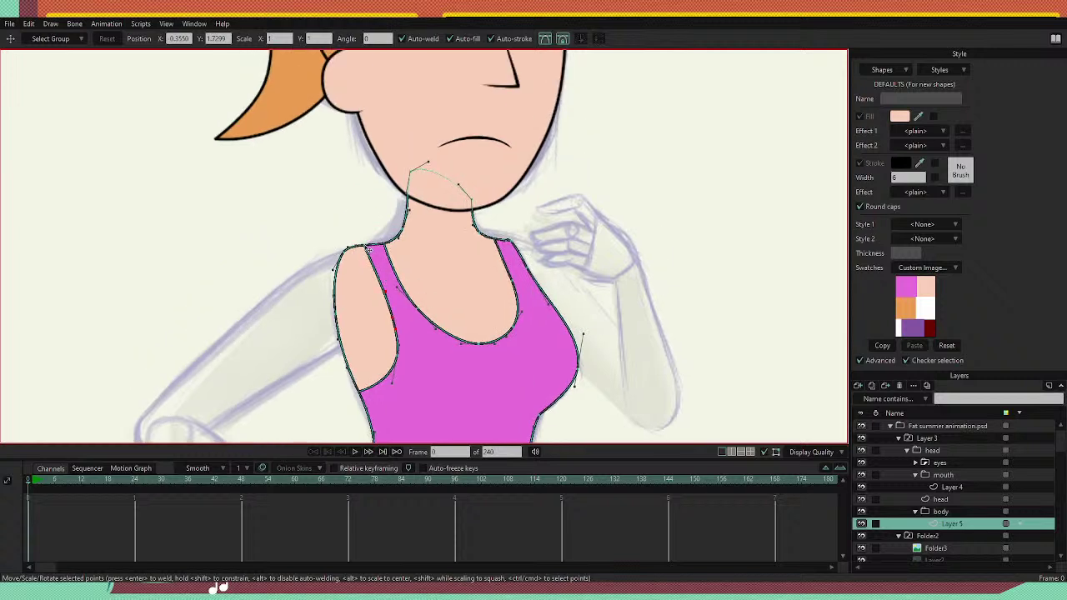
Adjust the armhole's top at the strap, raise its lower end on the torso's side, and reshape the curve between them.
{"action": "left_click", "coordinate": [368, 248]}
{"action": "scroll", "coordinate": [524, 256], "scroll_direction": "down", "scroll_amount": 4}
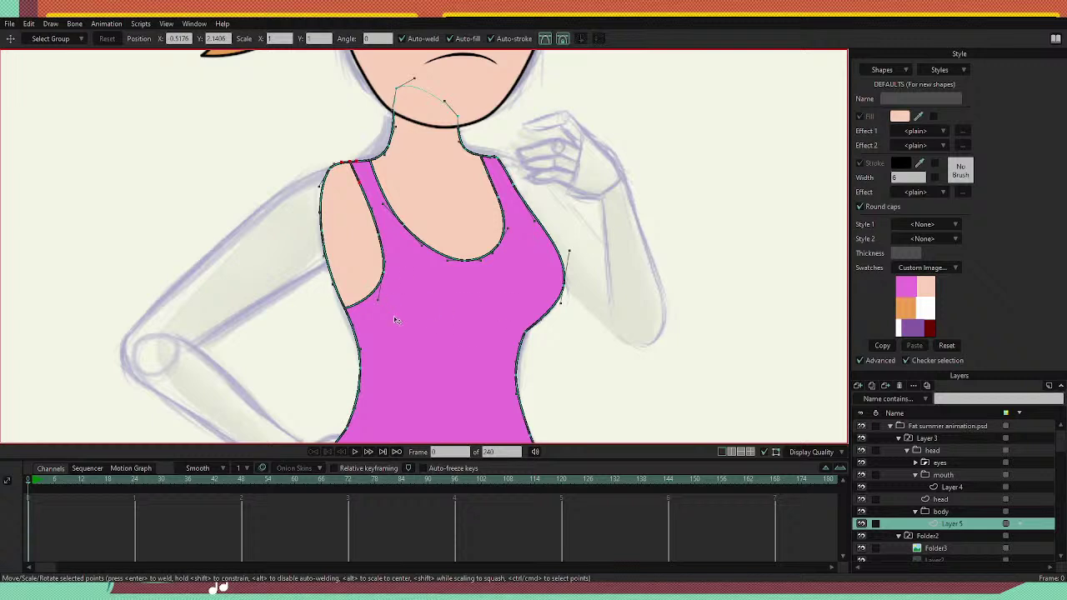
{"action": "scroll", "coordinate": [384, 331], "scroll_direction": "up", "scroll_amount": 1}
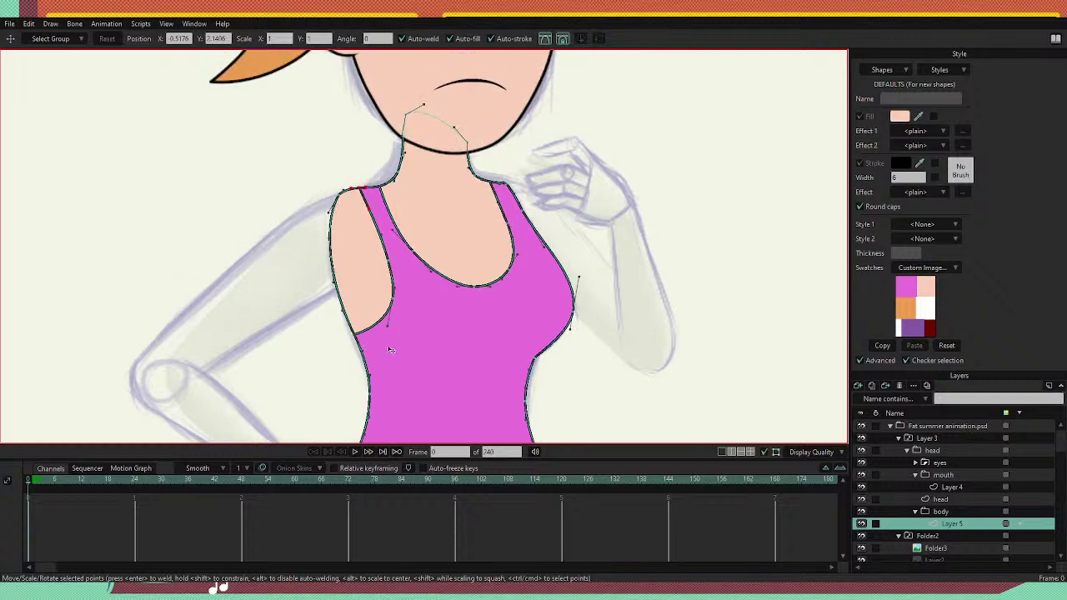
{"action": "left_click_drag", "start_coordinate": [358, 336], "coordinate": [386, 250]}
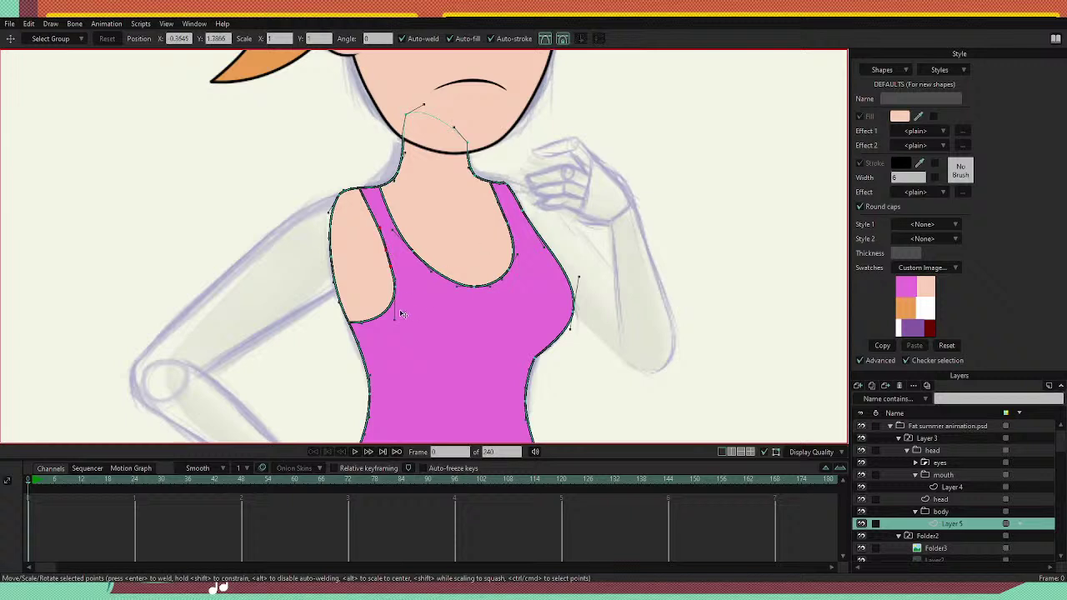
{"action": "left_click_drag", "start_coordinate": [394, 320], "coordinate": [397, 268]}
Nudge the innermost point of the left armhole curve slightly to refine the armhole's shape.
{"action": "scroll", "coordinate": [488, 200], "scroll_direction": "down", "scroll_amount": 6}
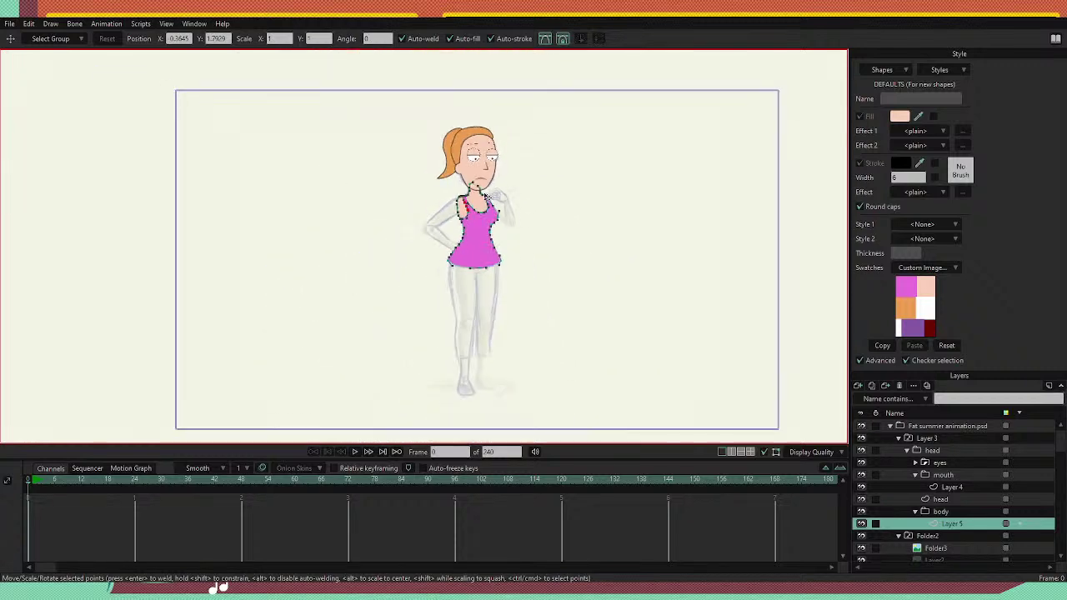
{"action": "scroll", "coordinate": [488, 200], "scroll_direction": "up", "scroll_amount": 4}
{"action": "scroll", "coordinate": [462, 185], "scroll_direction": "down", "scroll_amount": 2}
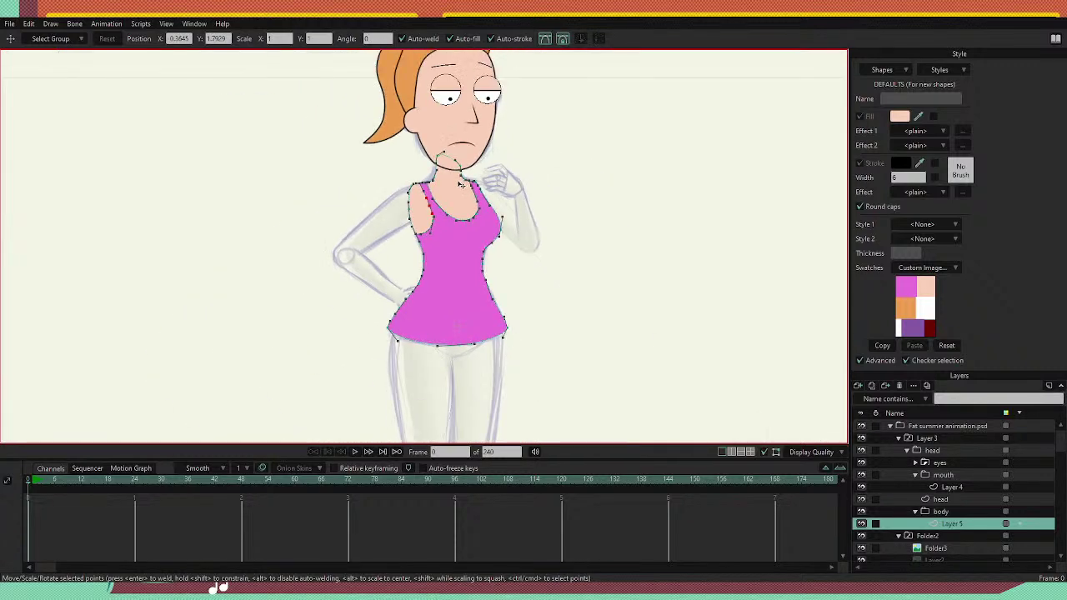
{"action": "scroll", "coordinate": [461, 185], "scroll_direction": "up", "scroll_amount": 3}
{"action": "scroll", "coordinate": [461, 185], "scroll_direction": "down", "scroll_amount": 5}
{"action": "scroll", "coordinate": [455, 136], "scroll_direction": "up", "scroll_amount": 1}
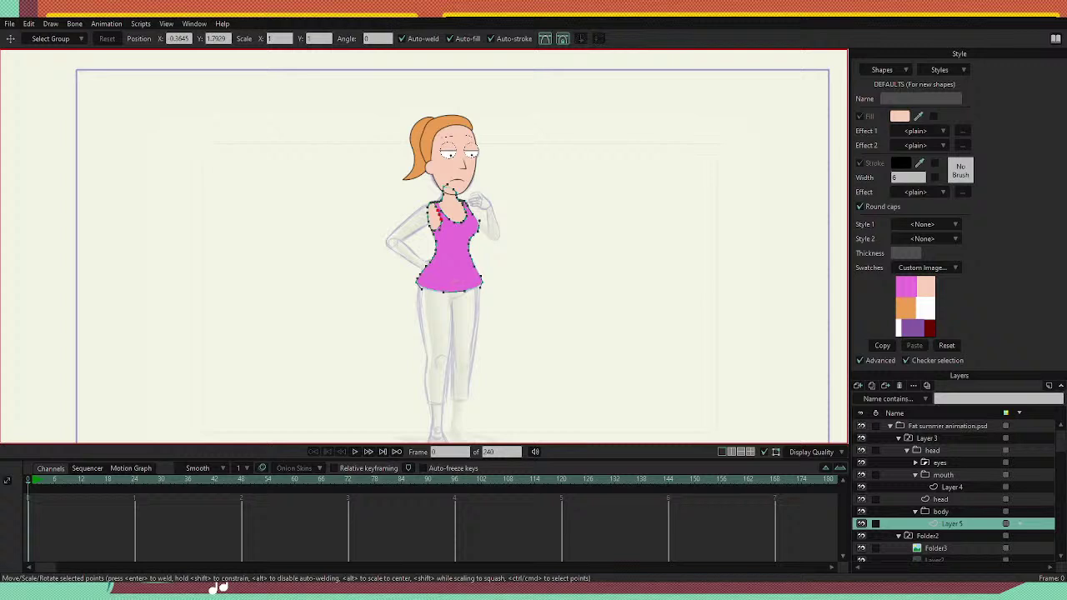
{"action": "scroll", "coordinate": [442, 213], "scroll_direction": "up", "scroll_amount": 4}
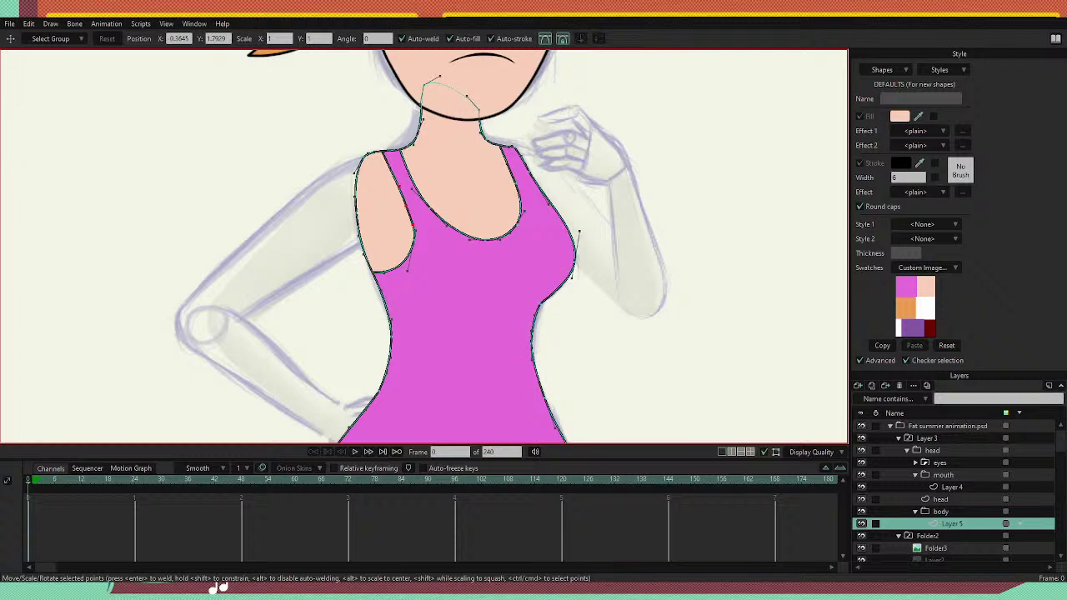
{"action": "left_click_drag", "start_coordinate": [413, 226], "coordinate": [417, 230]}
{"action": "key", "text": "ctrl+shift+z"}
Review the torso's overall proportions against the sketch at several zoom levels and briefly play the timeline.
{"action": "scroll", "coordinate": [540, 250], "scroll_direction": "down", "scroll_amount": 10}
{"action": "scroll", "coordinate": [550, 204], "scroll_direction": "up", "scroll_amount": 5}
{"action": "scroll", "coordinate": [583, 164], "scroll_direction": "up", "scroll_amount": 5}
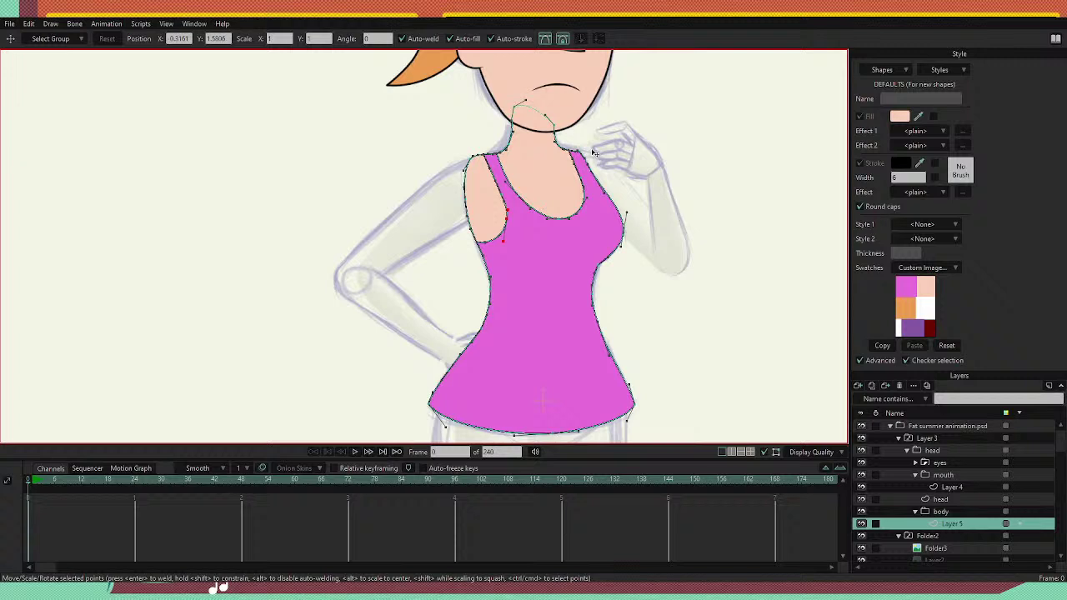
{"action": "scroll", "coordinate": [594, 154], "scroll_direction": "down", "scroll_amount": 2}
{"action": "scroll", "coordinate": [599, 167], "scroll_direction": "up", "scroll_amount": 2}
{"action": "scroll", "coordinate": [622, 260], "scroll_direction": "down", "scroll_amount": 2}
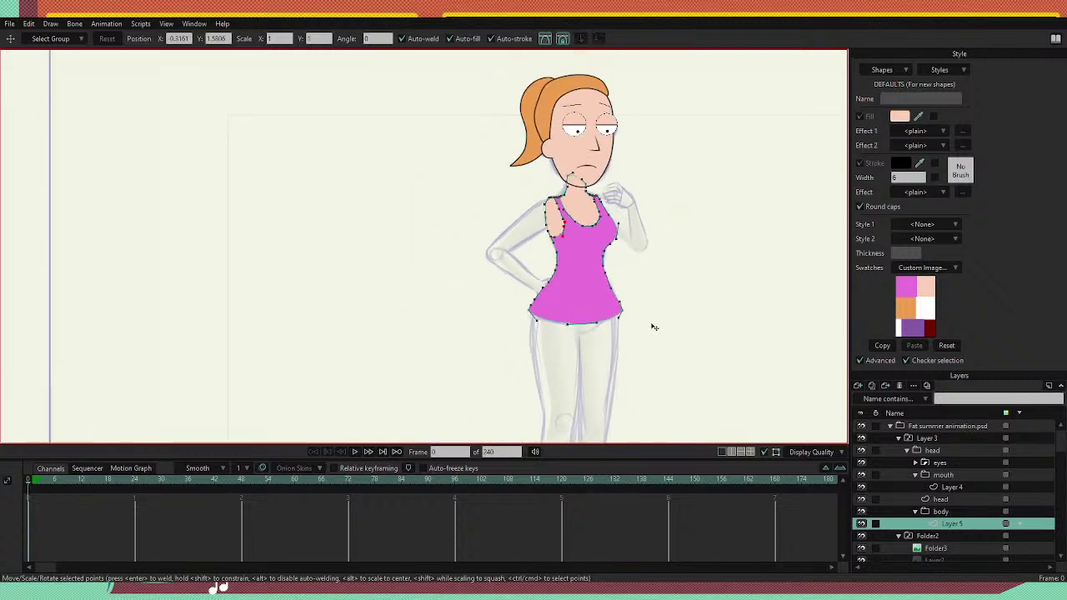
{"action": "scroll", "coordinate": [654, 327], "scroll_direction": "up", "scroll_amount": 2}
{"action": "key", "text": "space"}
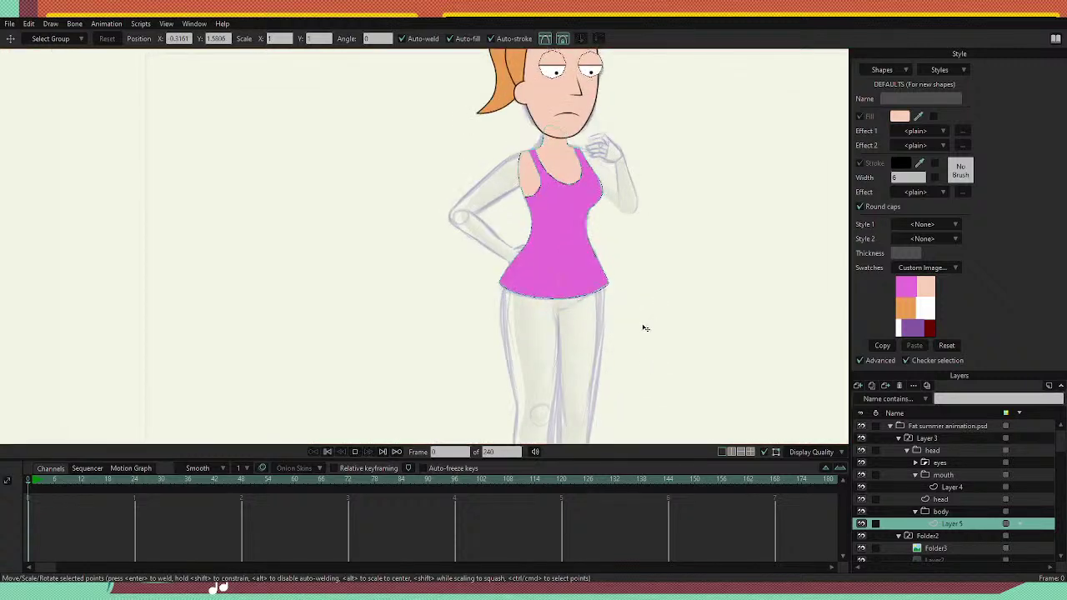
{"action": "key", "text": "space"}
{"action": "left_click_drag", "start_coordinate": [106, 482], "coordinate": [2, 495]}
{"action": "scroll", "coordinate": [611, 321], "scroll_direction": "down", "scroll_amount": 6}
{"action": "scroll", "coordinate": [618, 312], "scroll_direction": "up", "scroll_amount": 5}
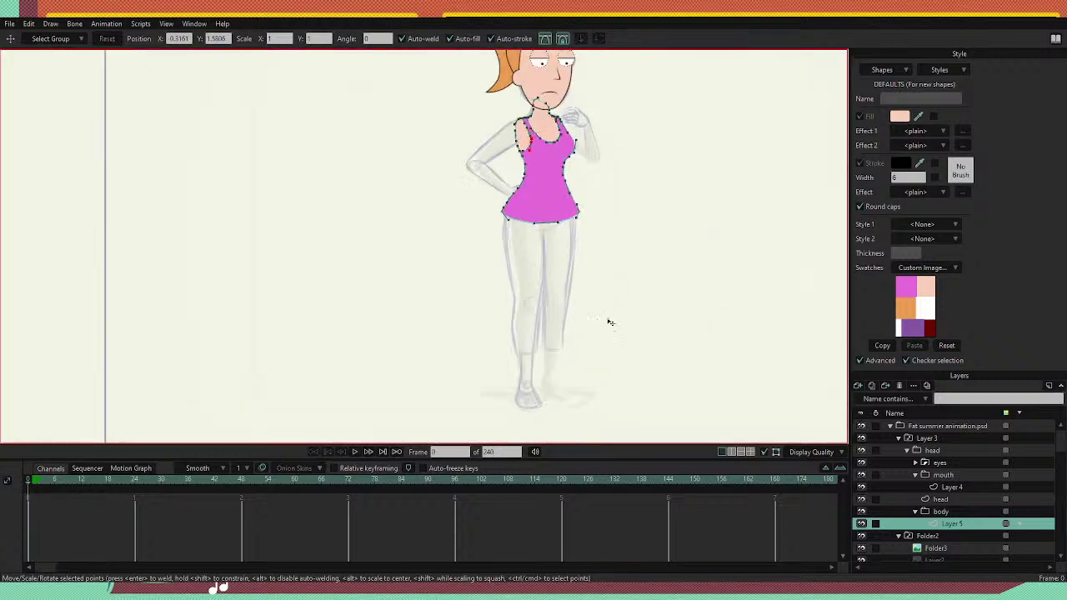
Rename the torso layer inside the body group to "upper body".
{"action": "left_click", "coordinate": [919, 513]}
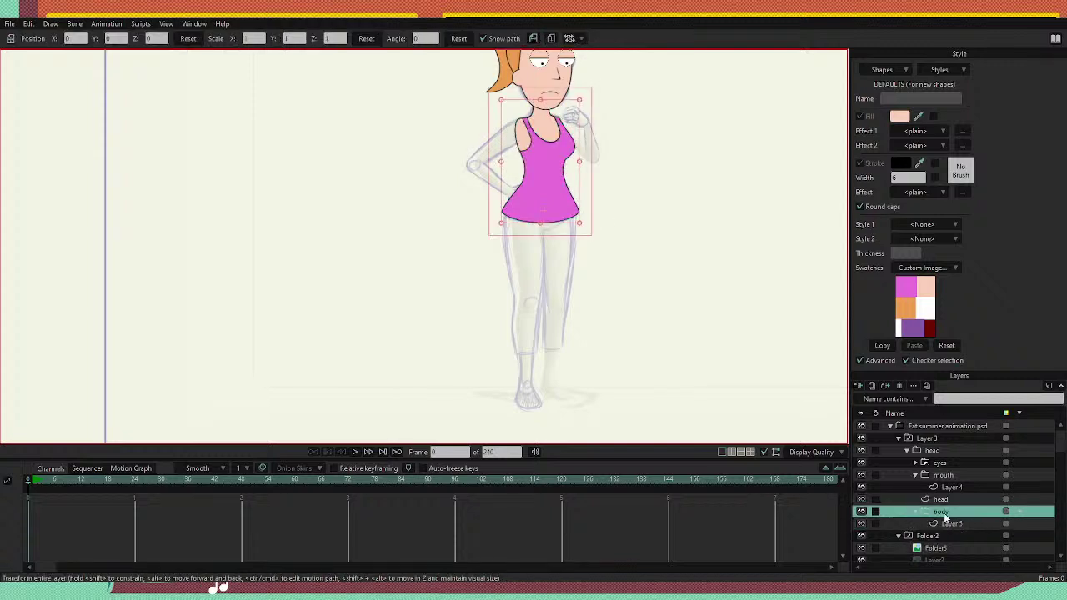
{"action": "left_click", "coordinate": [944, 522]}
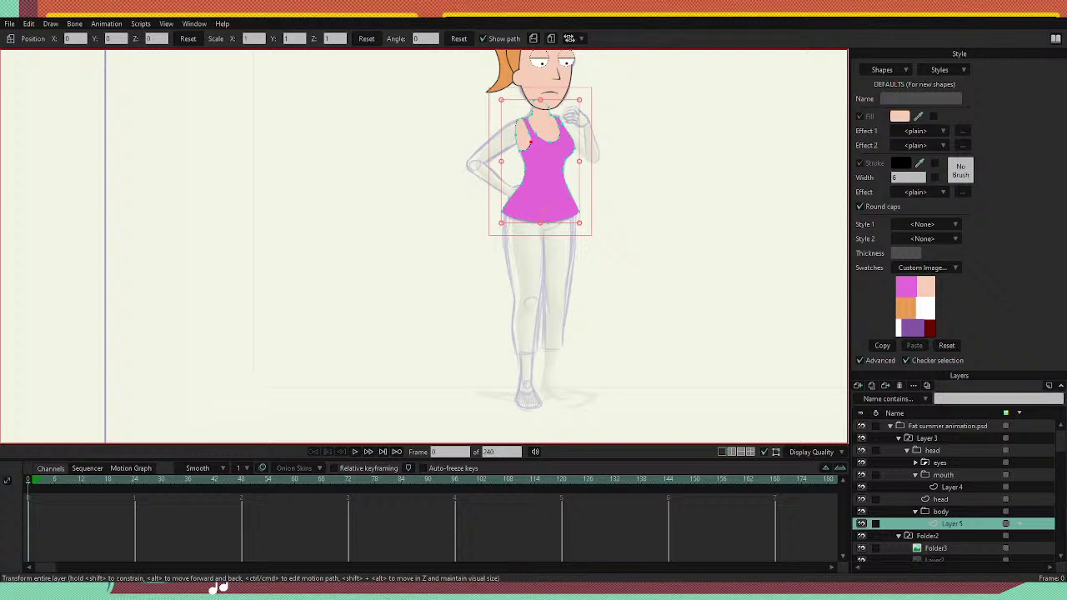
{"action": "double_click", "coordinate": [948, 523]}
{"action": "type", "text": "upper body"}
{"action": "key", "text": "Return"}
{"action": "scroll", "coordinate": [609, 165], "scroll_direction": "down", "scroll_amount": 3}
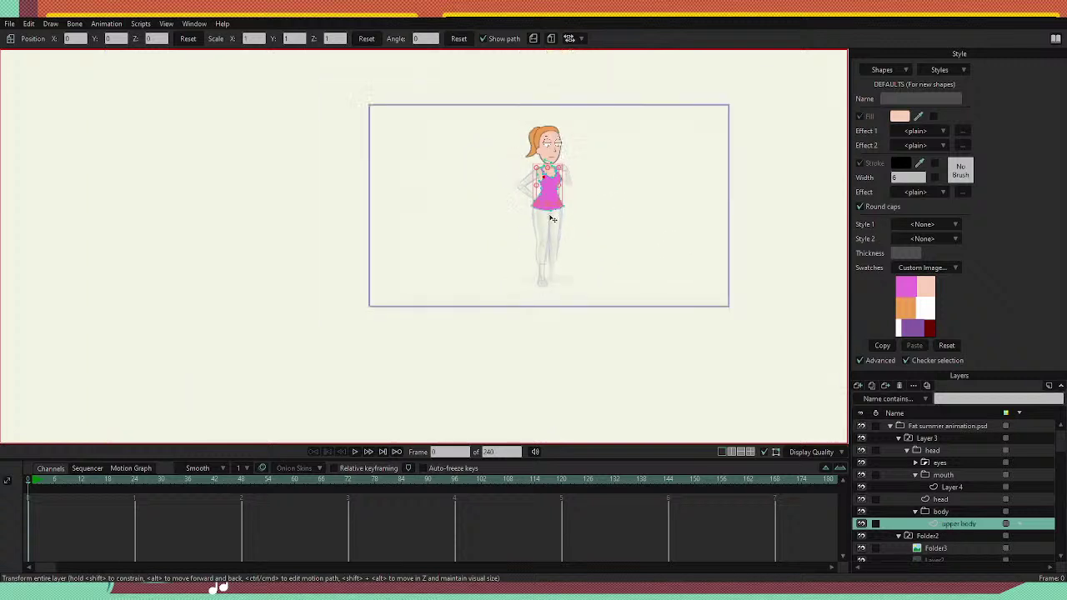
{"action": "scroll", "coordinate": [550, 268], "scroll_direction": "up", "scroll_amount": 5}
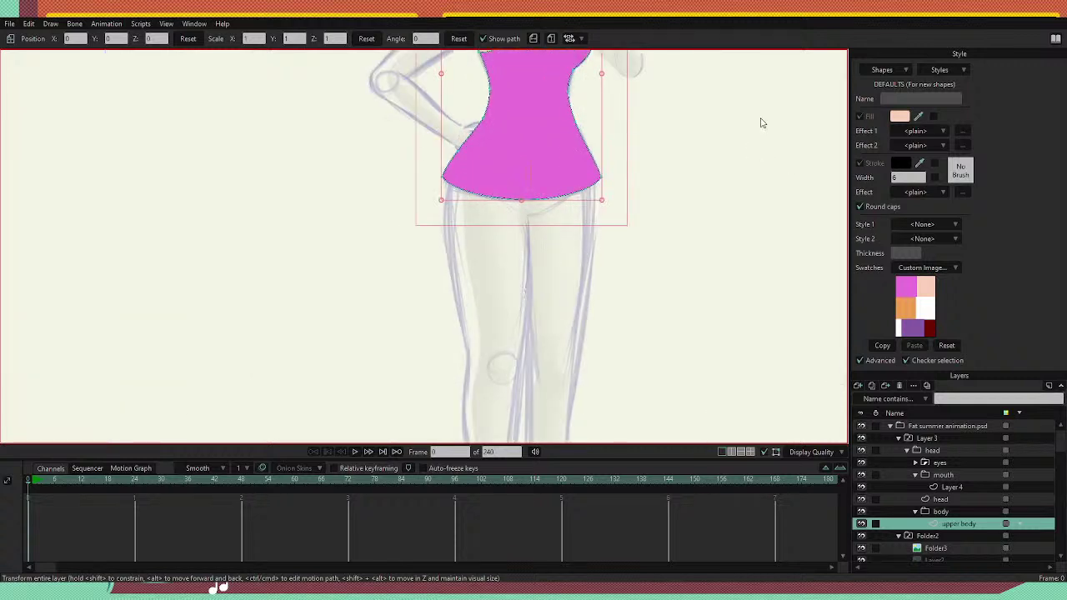
Trace the left trouser leg over the sketch, from the outer hip down past the knee, across the hem and up the inner thigh.
{"action": "key", "text": "a"}
{"action": "left_click_drag", "start_coordinate": [919, 120], "coordinate": [930, 304]}
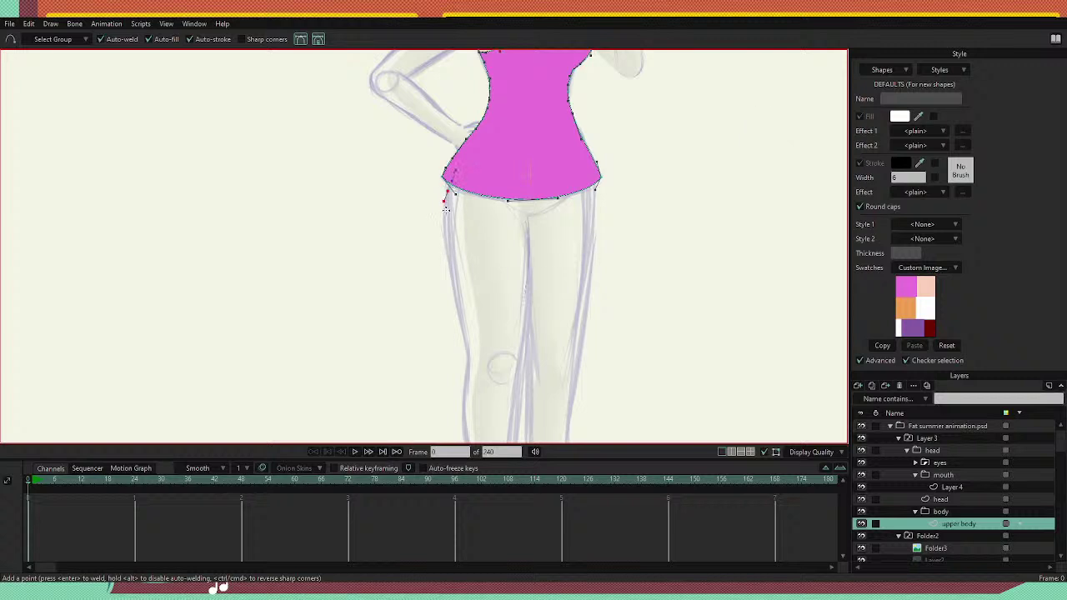
{"action": "mouse_move", "coordinate": [445, 192]}
{"action": "left_mouse_down"}
{"action": "mouse_move", "coordinate": [471, 357]}
{"action": "mouse_move", "coordinate": [446, 204]}
{"action": "mouse_move", "coordinate": [449, 314]}
{"action": "left_mouse_up"}
{"action": "left_click", "coordinate": [455, 324]}
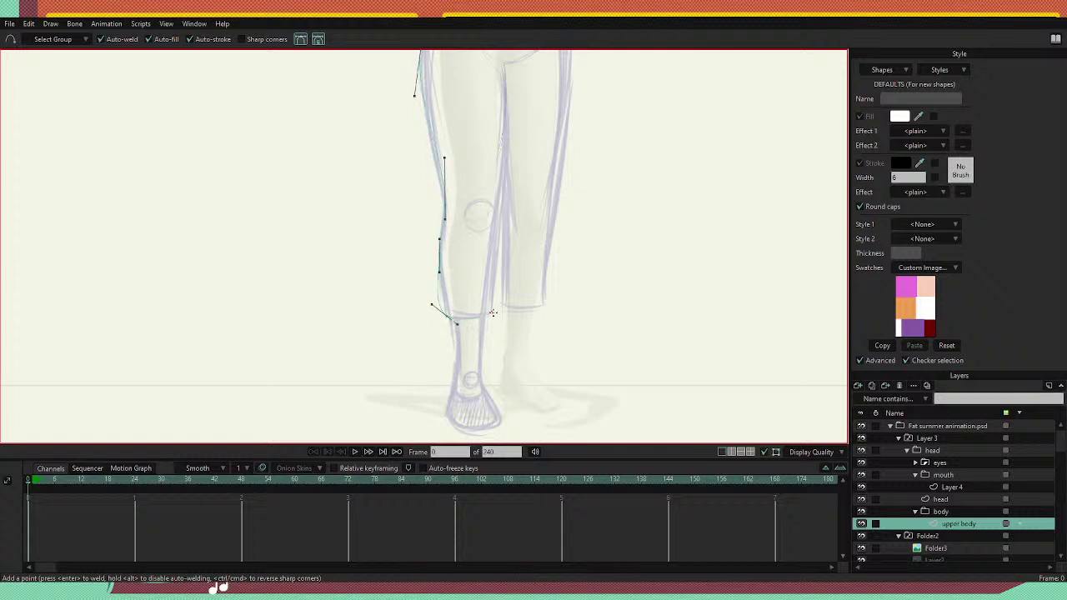
{"action": "left_click_drag", "start_coordinate": [491, 312], "coordinate": [519, 326]}
{"action": "left_click_drag", "start_coordinate": [485, 288], "coordinate": [488, 236]}
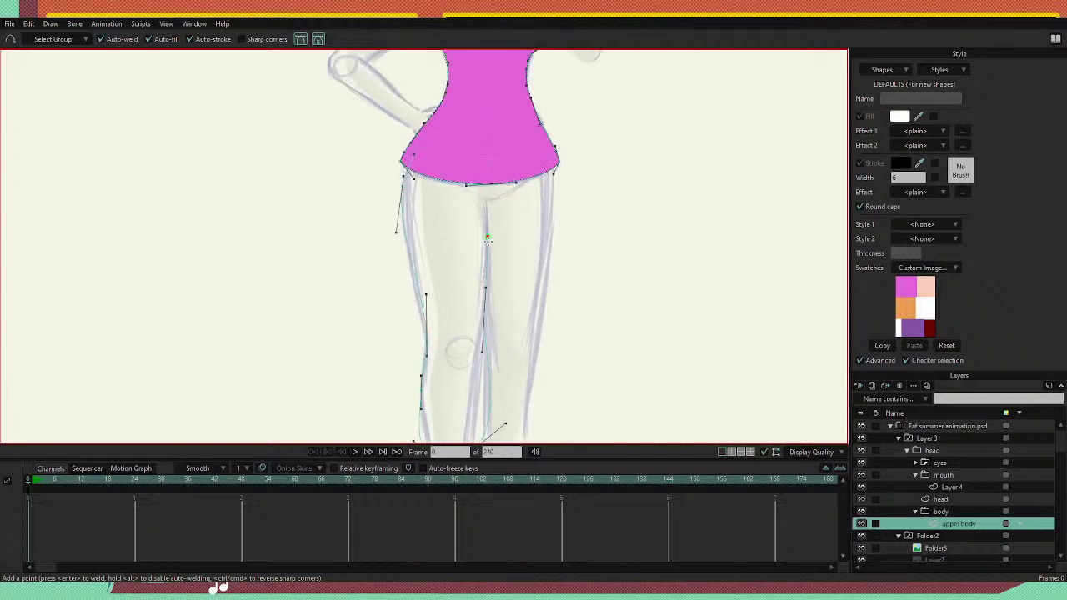
{"action": "left_click", "coordinate": [488, 202]}
Adjust the inner thigh point below the crotch and close the leg outline with a rounded top overlapping the pink torso.
{"action": "key", "text": "t"}
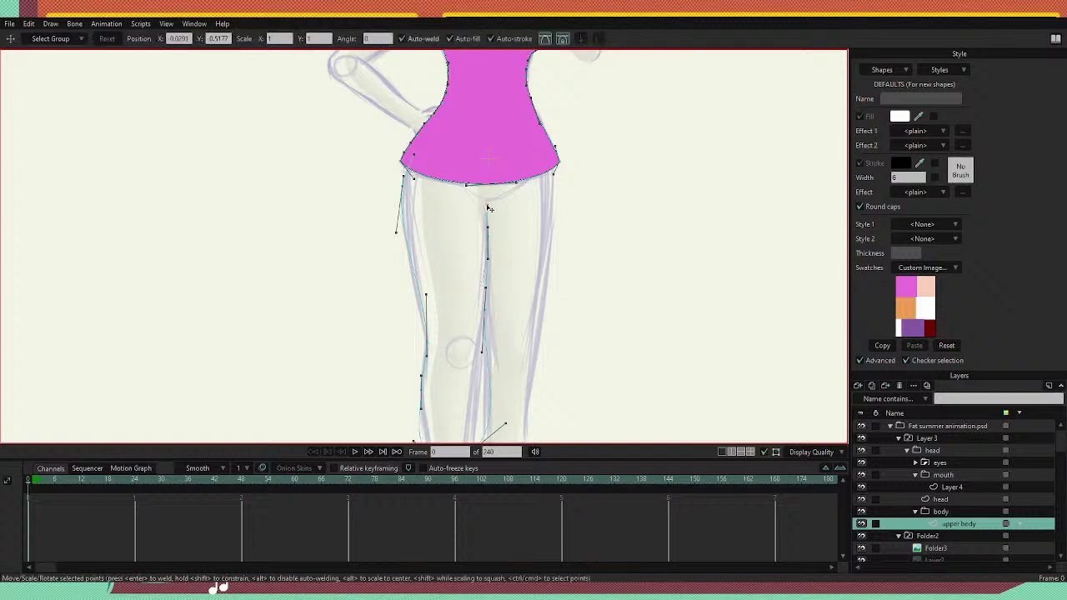
{"action": "left_click_drag", "start_coordinate": [489, 238], "coordinate": [489, 243]}
{"action": "mouse_move", "coordinate": [586, 337]}
{"action": "left_mouse_down"}
{"action": "mouse_move", "coordinate": [579, 263]}
{"action": "mouse_move", "coordinate": [589, 333]}
{"action": "left_mouse_up"}
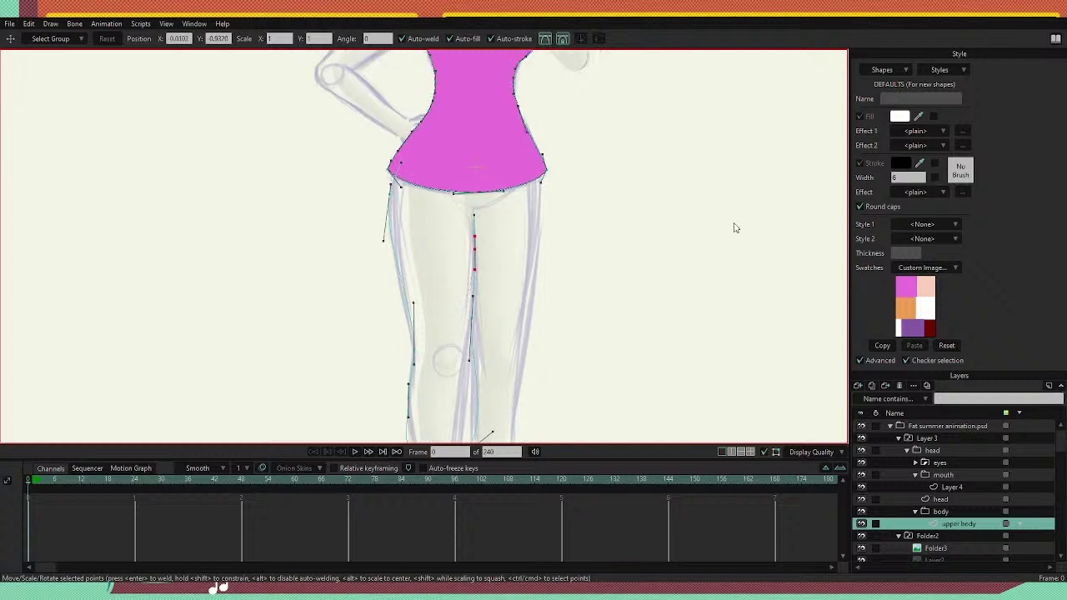
{"action": "key", "text": "a"}
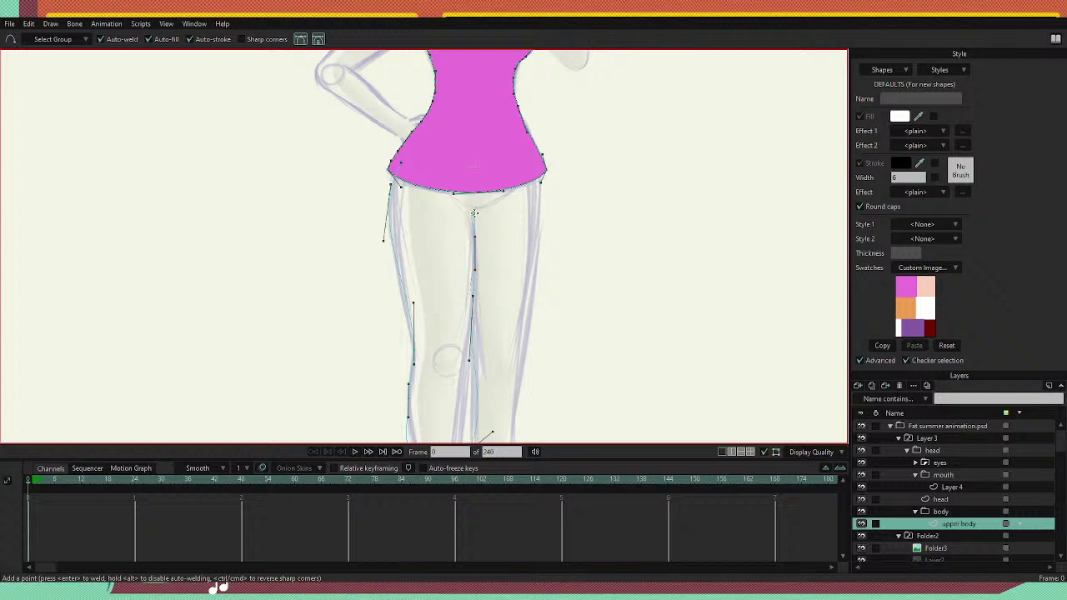
{"action": "left_click", "coordinate": [473, 213]}
{"action": "left_click", "coordinate": [450, 162]}
{"action": "left_click", "coordinate": [403, 161]}
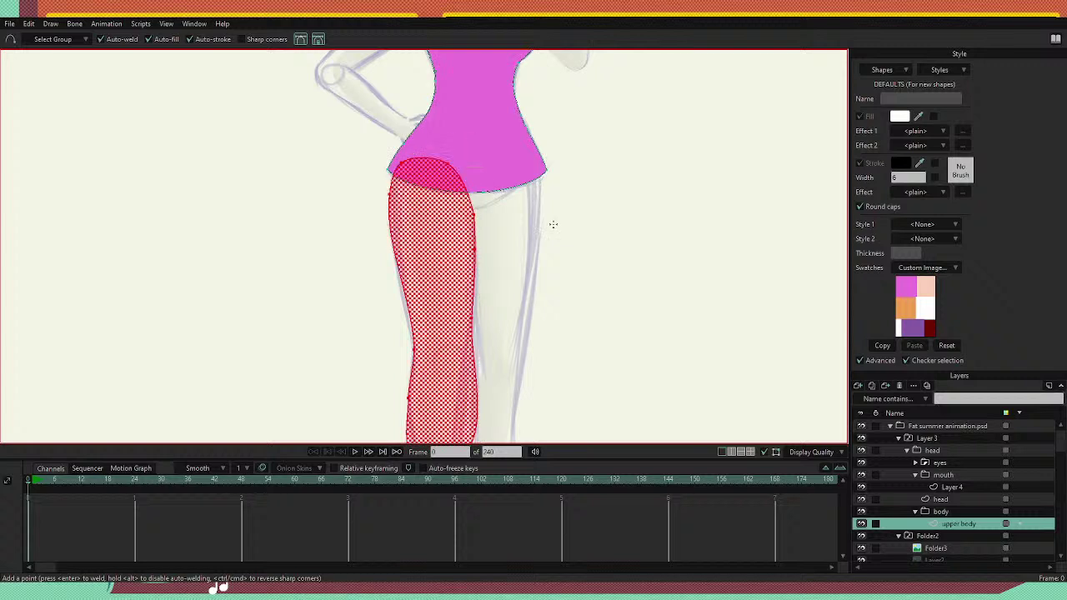
Reshape the leg's lower end into a cropped hem with defined corners that follow the sketch.
{"action": "left_click_drag", "start_coordinate": [599, 308], "coordinate": [596, 193]}
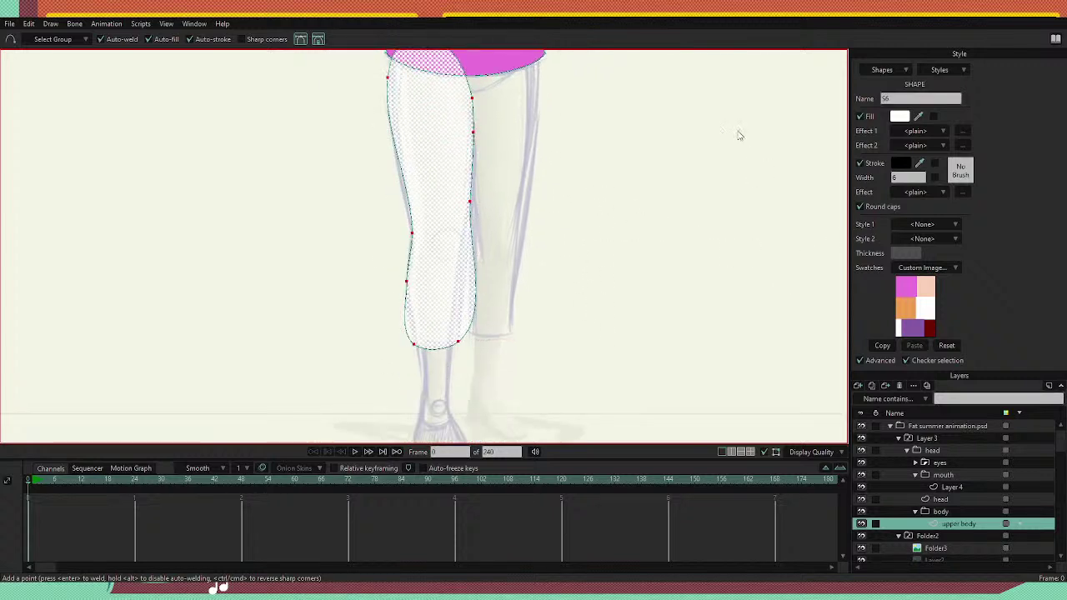
{"action": "key", "text": "t"}
{"action": "scroll", "coordinate": [465, 349], "scroll_direction": "up", "scroll_amount": 3}
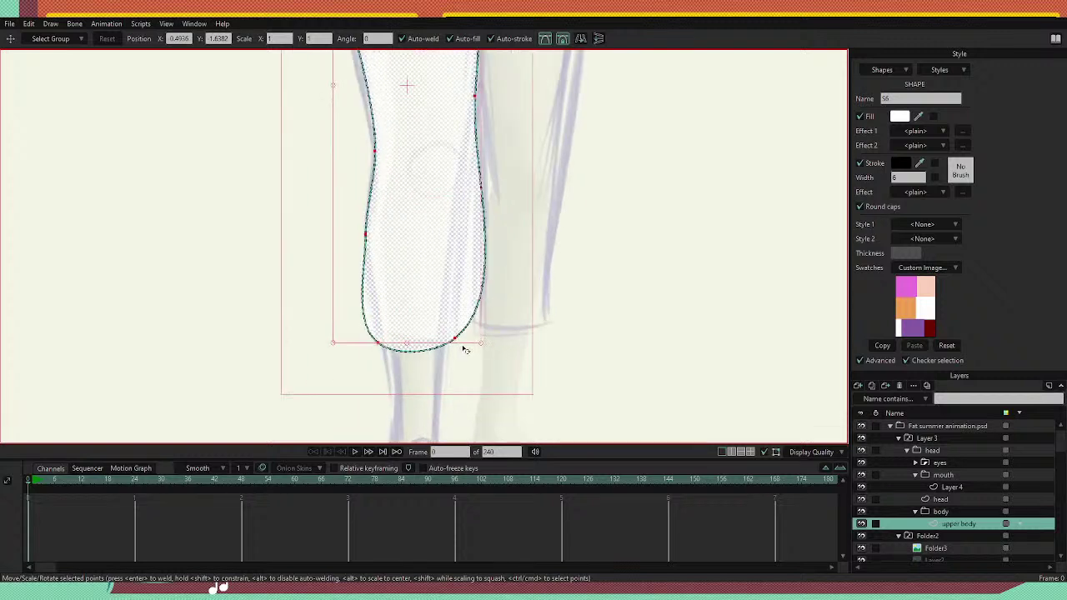
{"action": "key", "text": "a"}
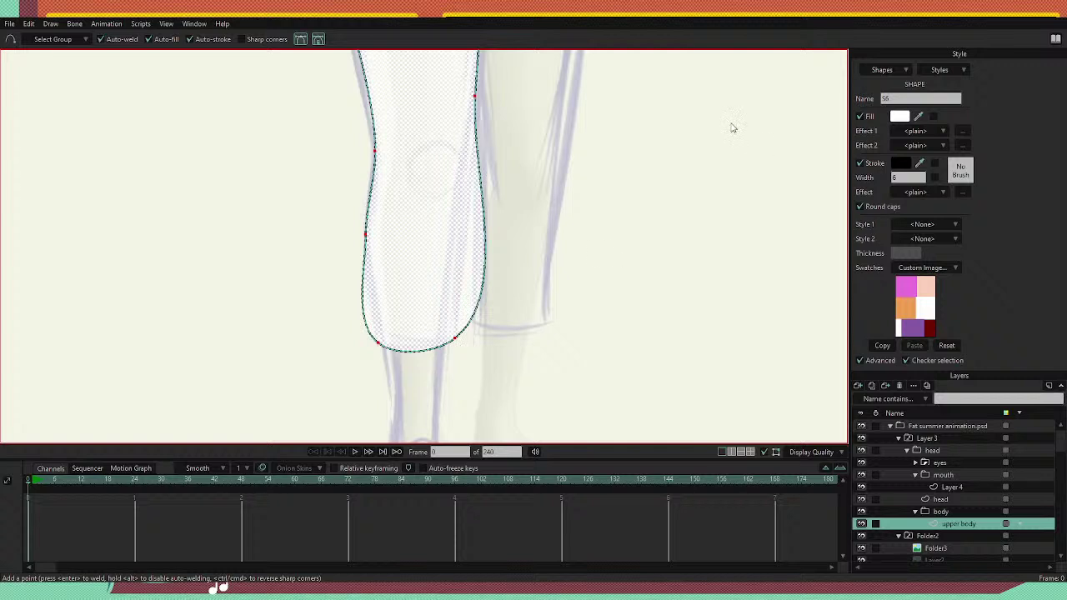
{"action": "key", "text": "t"}
{"action": "left_click", "coordinate": [519, 330]}
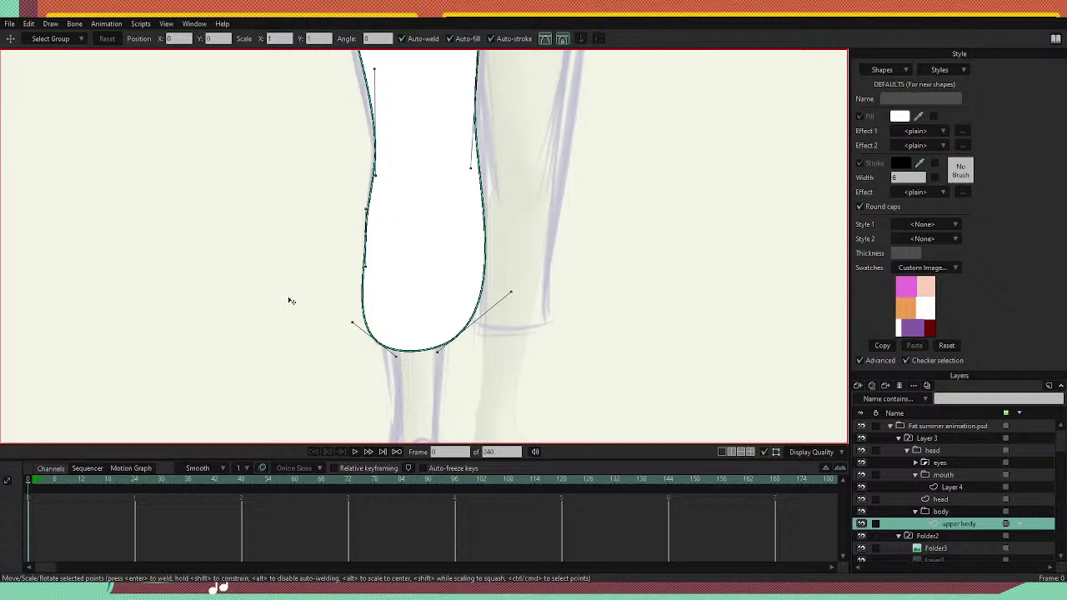
{"action": "key", "text": "ctrl+z"}
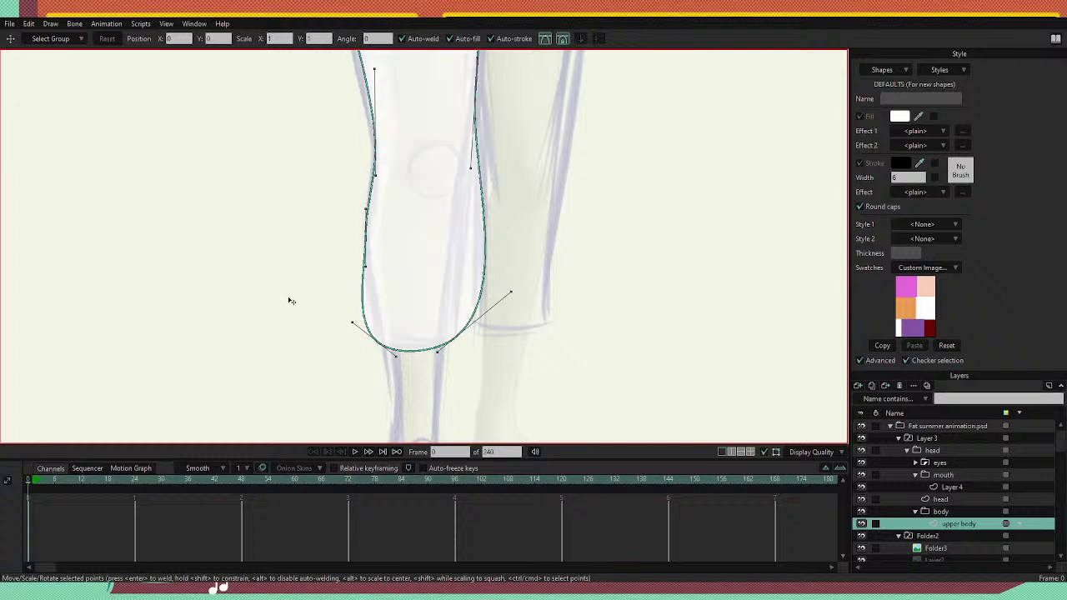
{"action": "left_click_drag", "start_coordinate": [514, 295], "coordinate": [554, 314]}
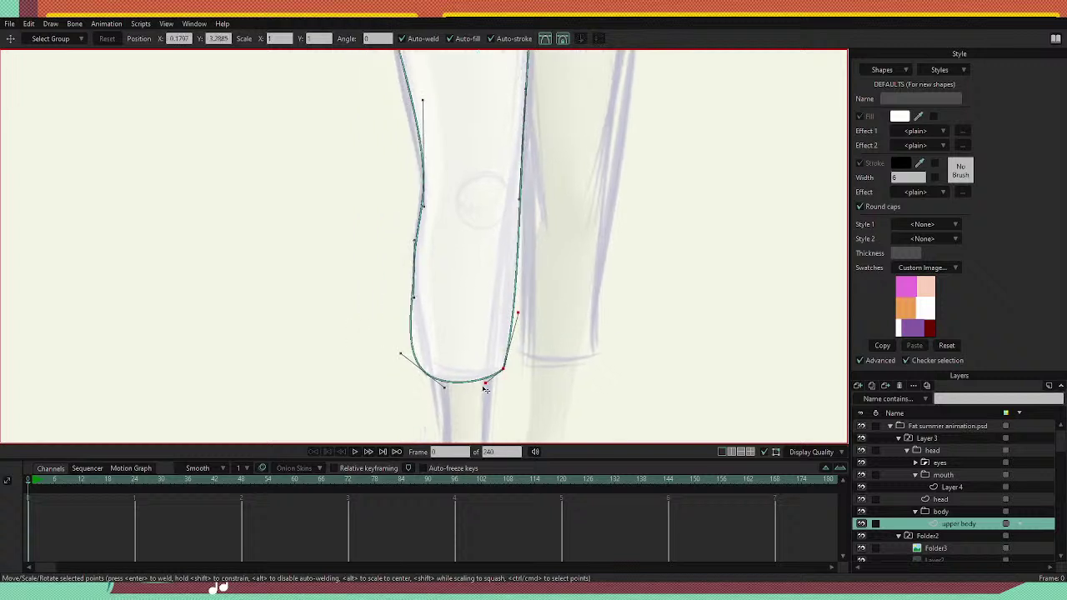
{"action": "left_click_drag", "start_coordinate": [485, 385], "coordinate": [421, 329]}
{"action": "left_click_drag", "start_coordinate": [452, 292], "coordinate": [430, 419]}
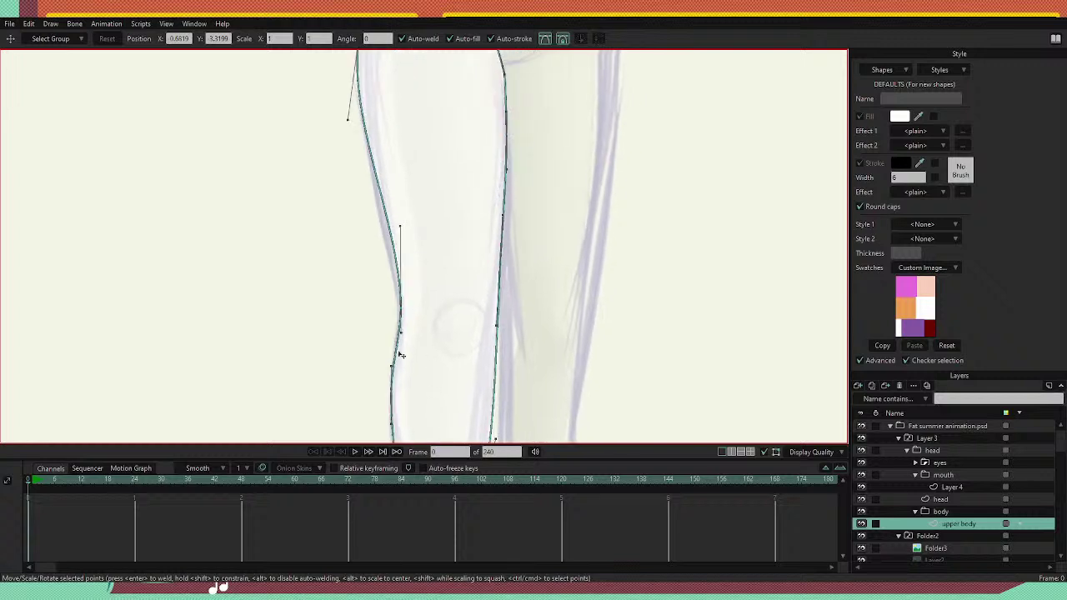
Refine the leg's outer contour at the knee and hip, and adjust the curve of its rounded top.
{"action": "left_click_drag", "start_coordinate": [393, 368], "coordinate": [410, 345]}
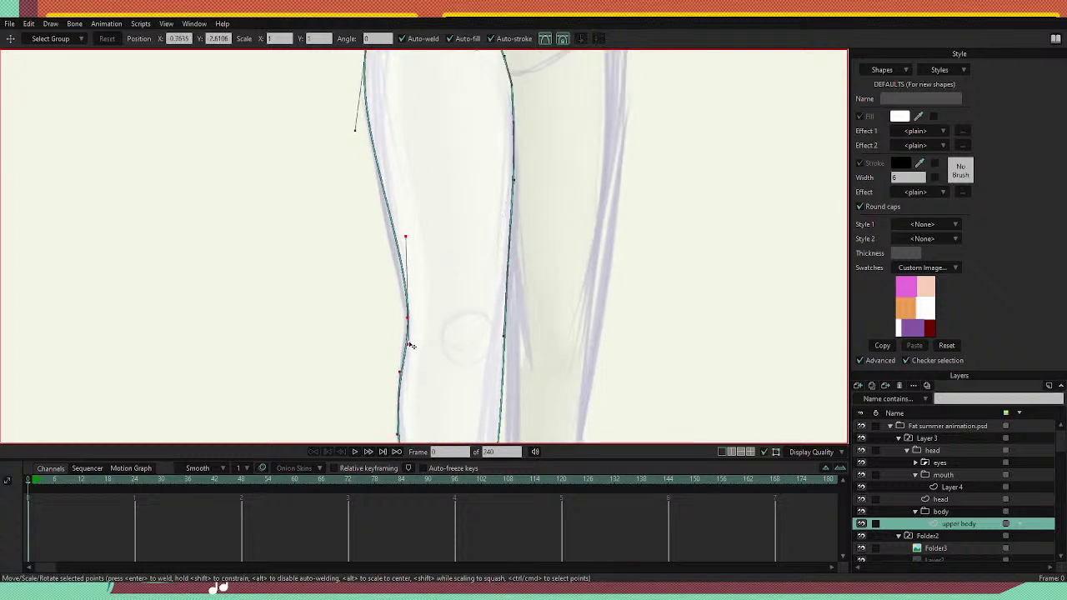
{"action": "left_click_drag", "start_coordinate": [393, 148], "coordinate": [371, 156]}
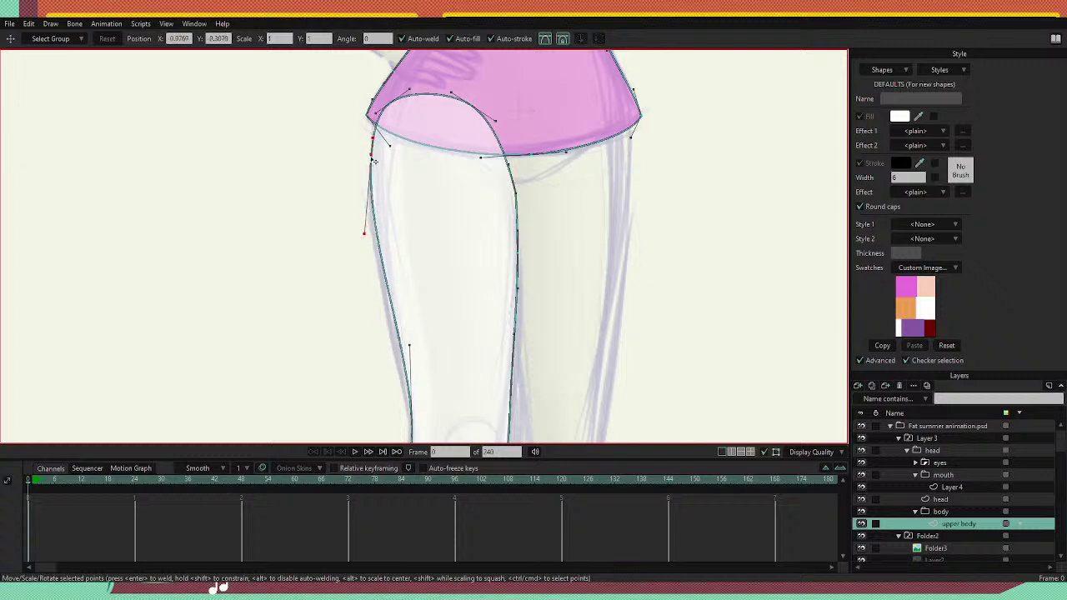
{"action": "left_click_drag", "start_coordinate": [391, 103], "coordinate": [392, 96]}
{"action": "left_click_drag", "start_coordinate": [579, 314], "coordinate": [541, 344]}
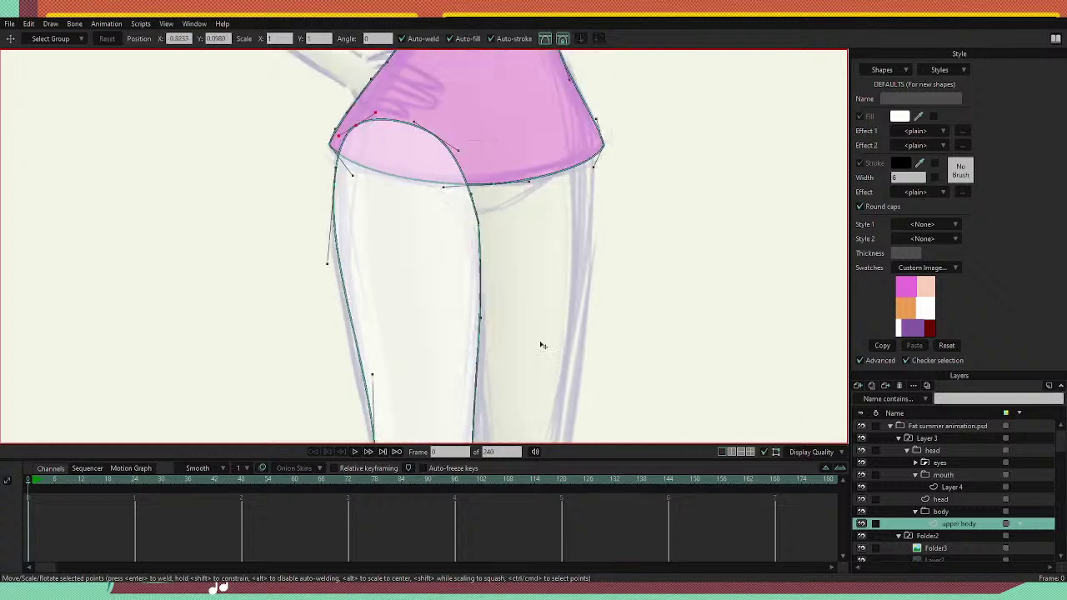
Hide the leg's outline edge where its rounded top overlaps the torso, and nudge the inner thigh point near the crotch.
{"action": "mouse_move", "coordinate": [478, 221]}
{"action": "left_mouse_down"}
{"action": "mouse_move", "coordinate": [495, 207]}
{"action": "mouse_move", "coordinate": [480, 251]}
{"action": "mouse_move", "coordinate": [478, 215]}
{"action": "left_mouse_up"}
{"action": "key", "text": "ctrl+z"}
{"action": "left_click_drag", "start_coordinate": [512, 247], "coordinate": [513, 320]}
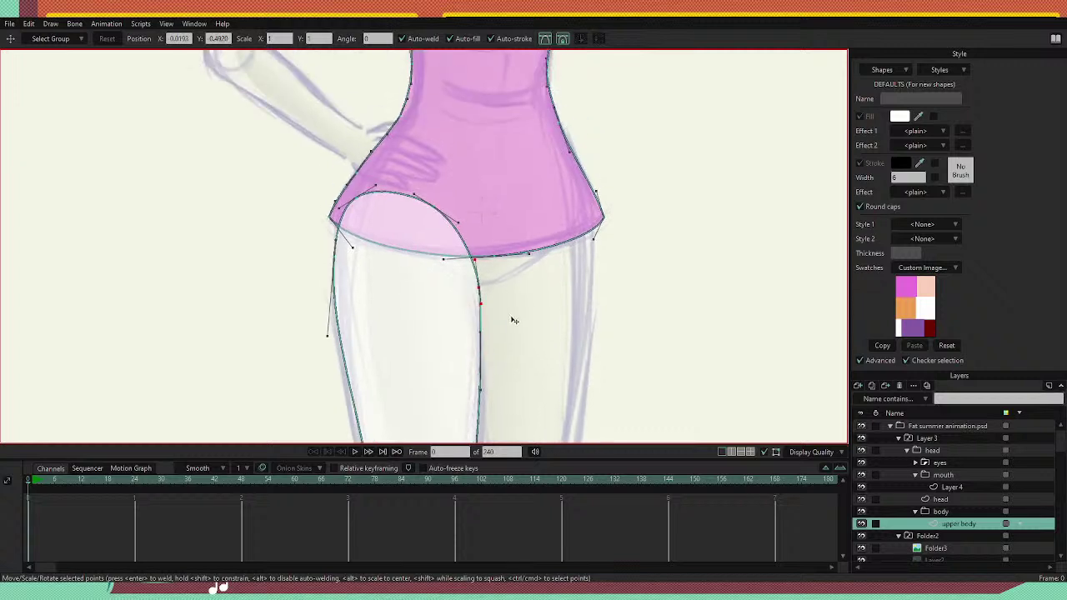
{"action": "key", "text": "h"}
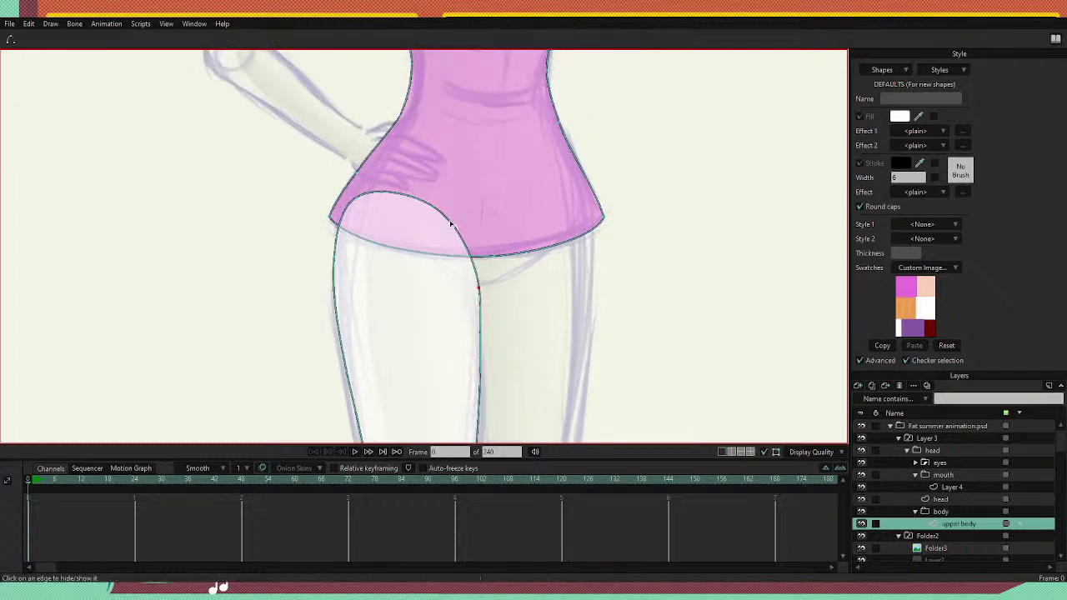
{"action": "left_click", "coordinate": [450, 223]}
{"action": "key", "text": "t"}
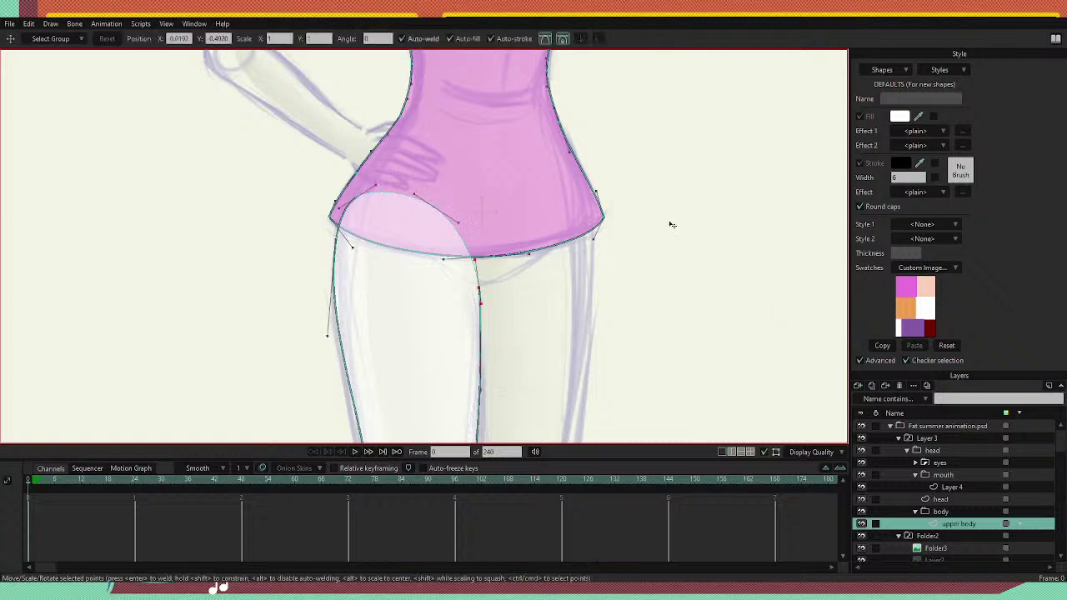
{"action": "left_click_drag", "start_coordinate": [481, 288], "coordinate": [482, 287]}
{"action": "left_click_drag", "start_coordinate": [616, 365], "coordinate": [588, 189]}
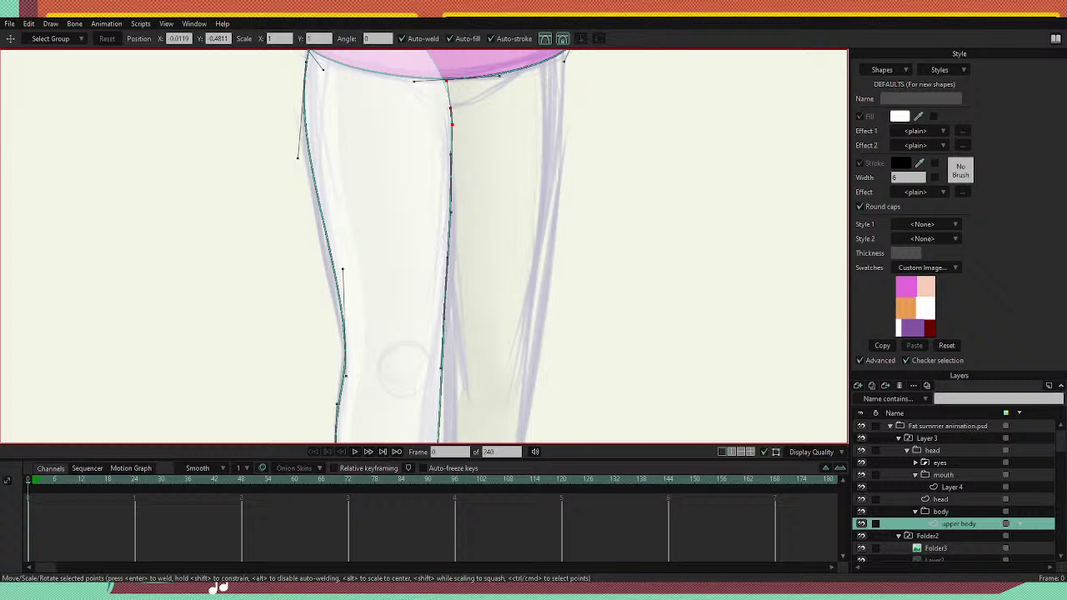
Compare the new leg's proportions with the whole character and sketch at several zoom levels.
{"action": "scroll", "coordinate": [477, 130], "scroll_direction": "down", "scroll_amount": 2}
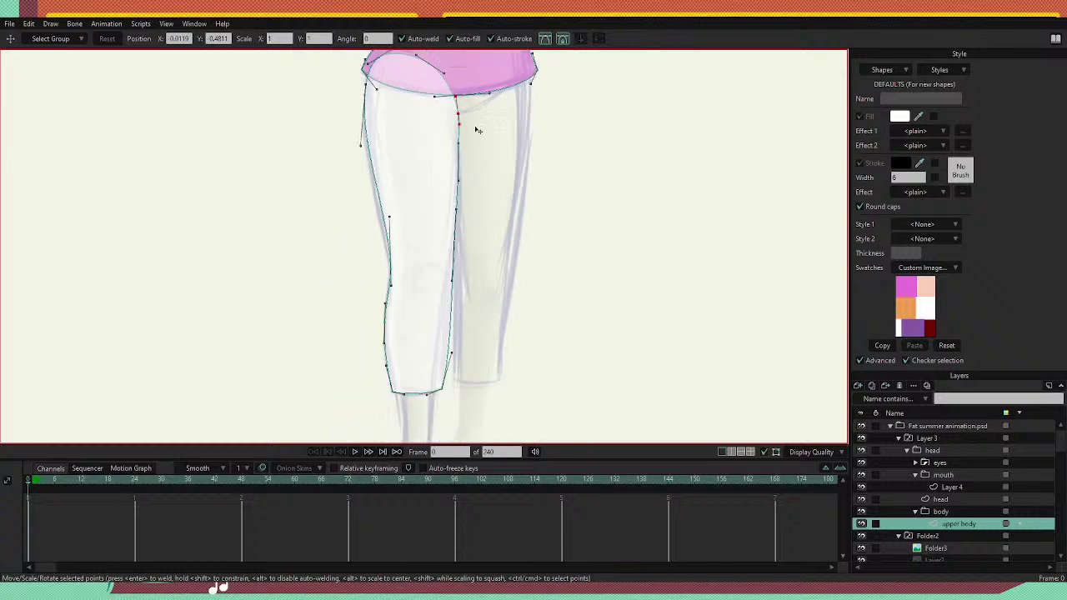
{"action": "scroll", "coordinate": [454, 106], "scroll_direction": "down", "scroll_amount": 6}
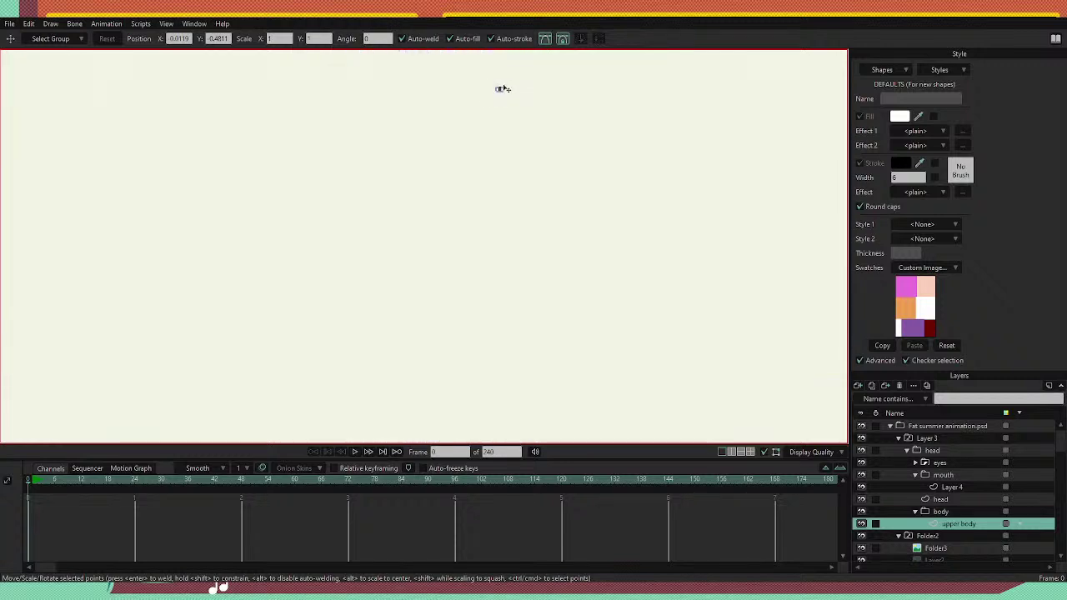
{"action": "scroll", "coordinate": [511, 86], "scroll_direction": "up", "scroll_amount": 10}
{"action": "scroll", "coordinate": [345, 309], "scroll_direction": "down", "scroll_amount": 4}
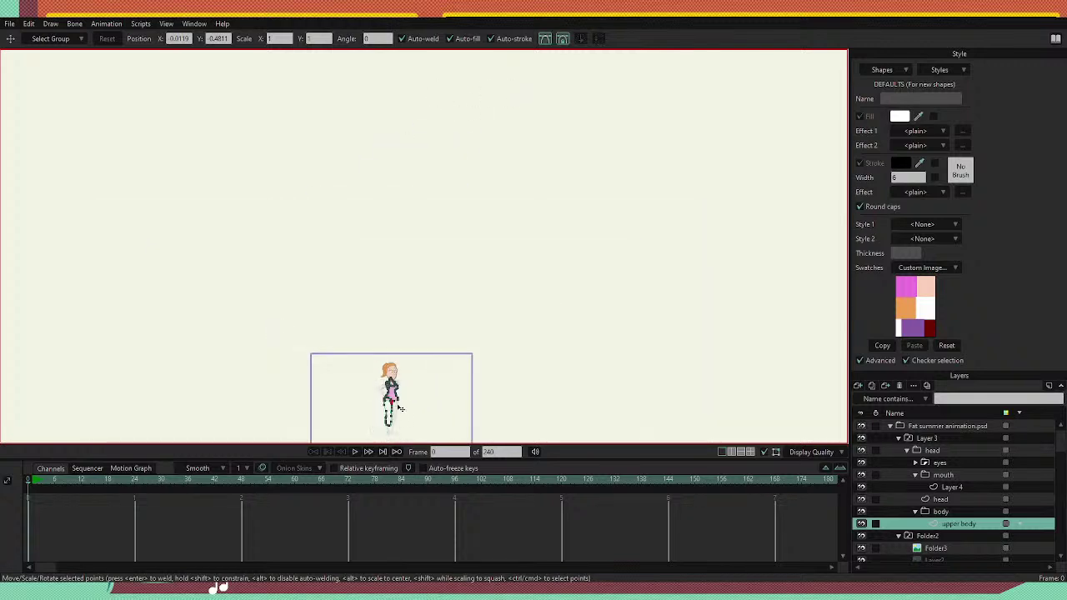
{"action": "scroll", "coordinate": [389, 386], "scroll_direction": "up", "scroll_amount": 3}
{"action": "scroll", "coordinate": [397, 429], "scroll_direction": "up", "scroll_amount": 2}
{"action": "scroll", "coordinate": [364, 386], "scroll_direction": "up", "scroll_amount": 1}
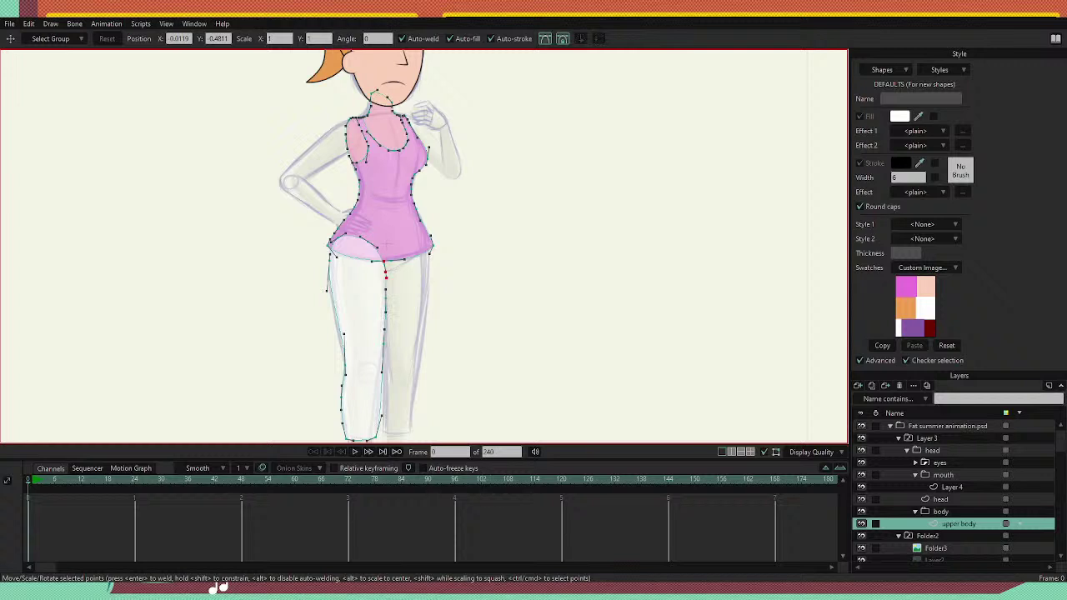
Adjust the leg's outer thigh handle, hip point and calf point to follow the sketch's outer line.
{"action": "scroll", "coordinate": [378, 361], "scroll_direction": "up", "scroll_amount": 3}
{"action": "key", "text": "a"}
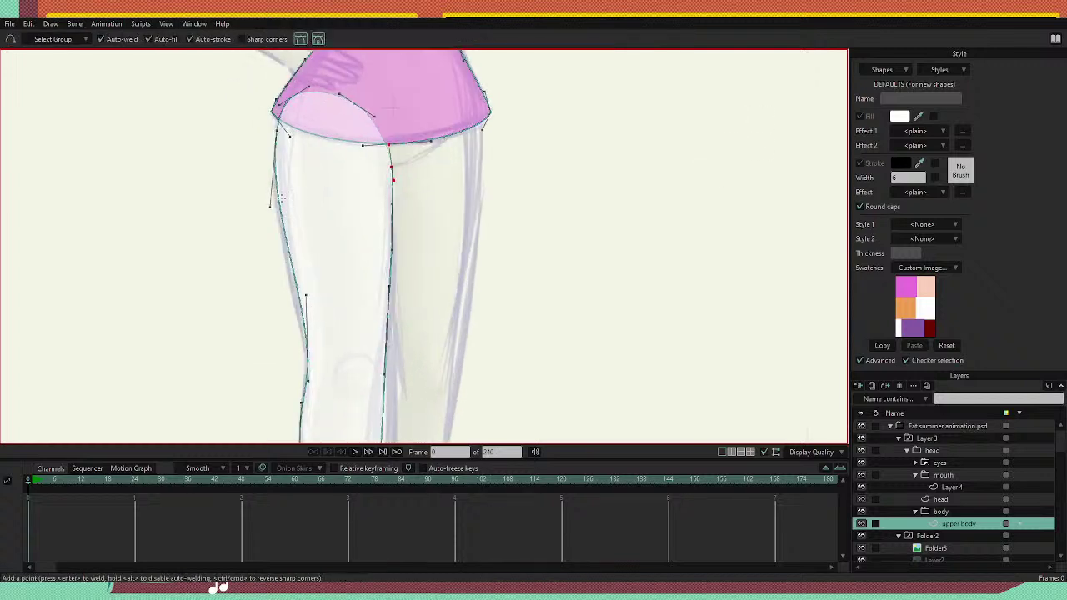
{"action": "left_click", "coordinate": [272, 207]}
{"action": "key", "text": "t"}
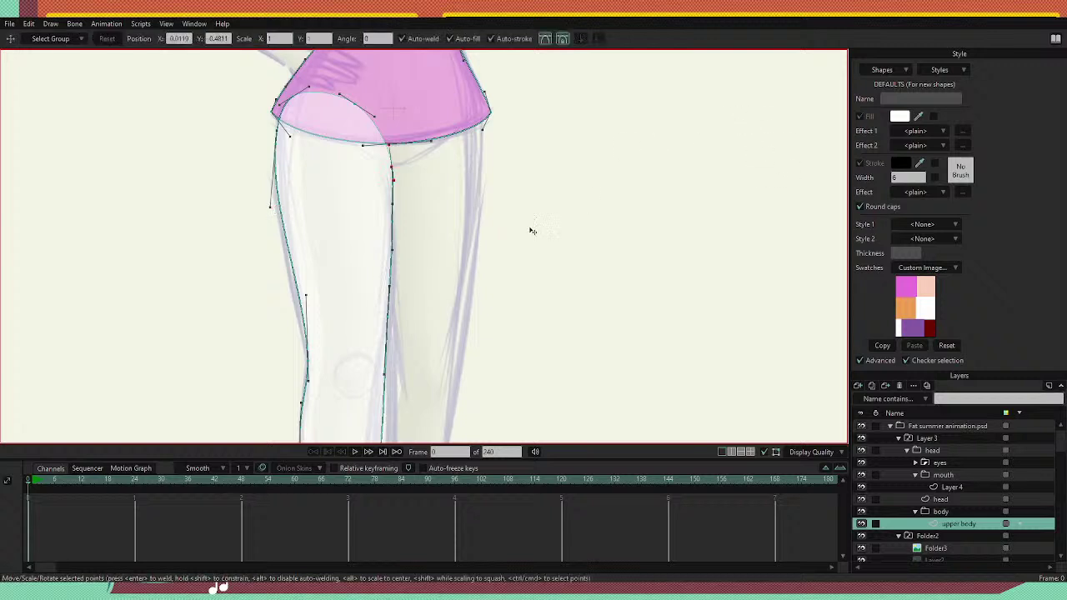
{"action": "left_click_drag", "start_coordinate": [270, 208], "coordinate": [272, 213]}
{"action": "left_click_drag", "start_coordinate": [275, 148], "coordinate": [279, 141]}
{"action": "left_click_drag", "start_coordinate": [358, 278], "coordinate": [354, 196]}
{"action": "left_click_drag", "start_coordinate": [302, 364], "coordinate": [307, 288]}
{"action": "left_click", "coordinate": [306, 285]}
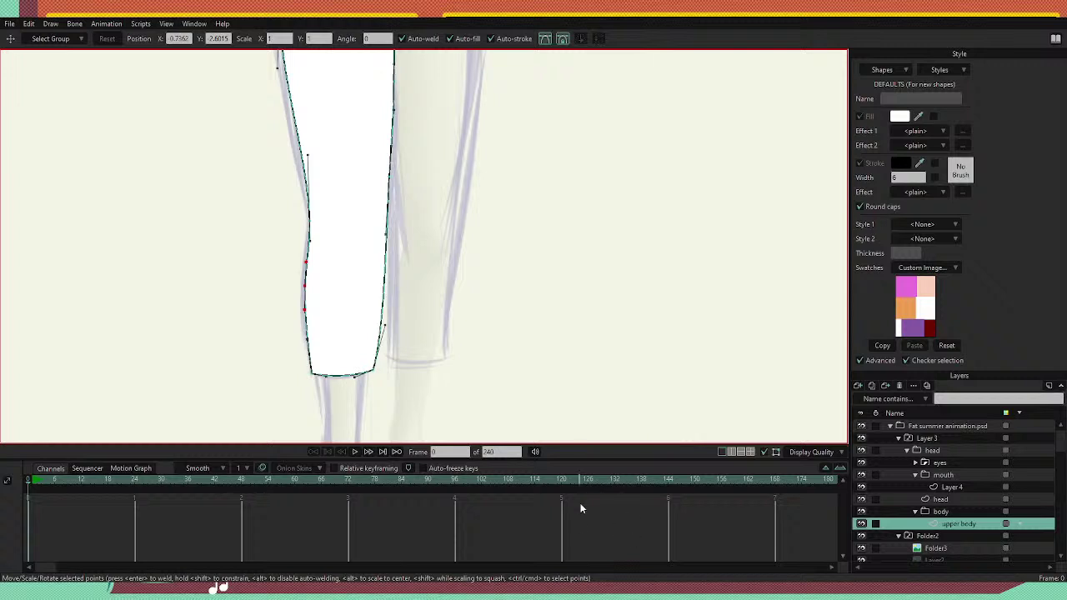
Check the filled white leg against the torso and full figure at different zoom levels.
{"action": "left_click_drag", "start_coordinate": [462, 308], "coordinate": [502, 384]}
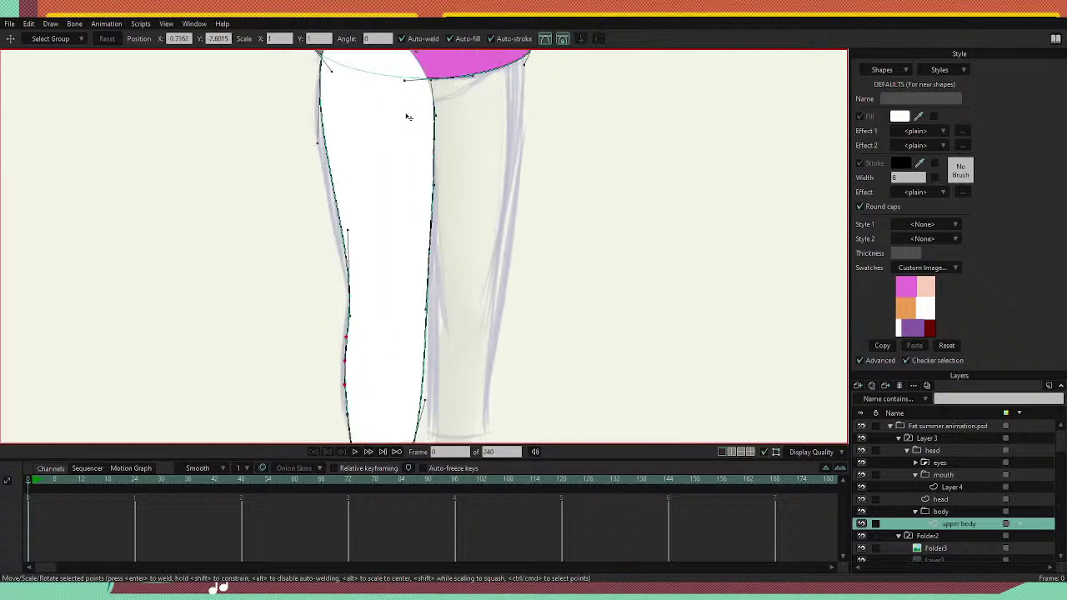
{"action": "scroll", "coordinate": [408, 118], "scroll_direction": "down", "scroll_amount": 3}
{"action": "scroll", "coordinate": [408, 118], "scroll_direction": "up", "scroll_amount": 2}
{"action": "left_click_drag", "start_coordinate": [429, 157], "coordinate": [437, 356]}
{"action": "scroll", "coordinate": [406, 108], "scroll_direction": "up", "scroll_amount": 4}
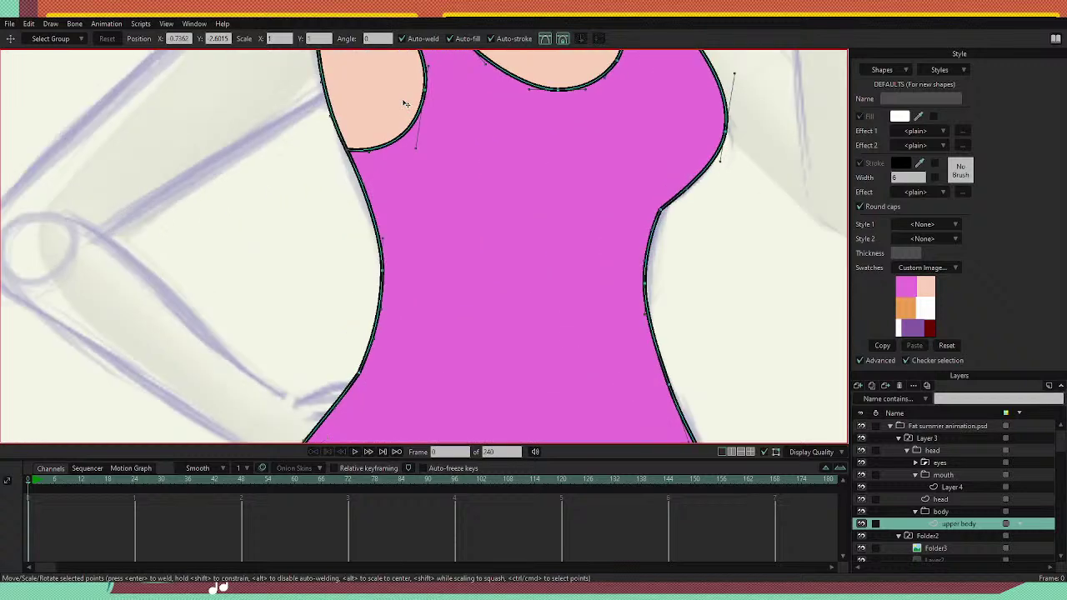
{"action": "scroll", "coordinate": [404, 103], "scroll_direction": "down", "scroll_amount": 6}
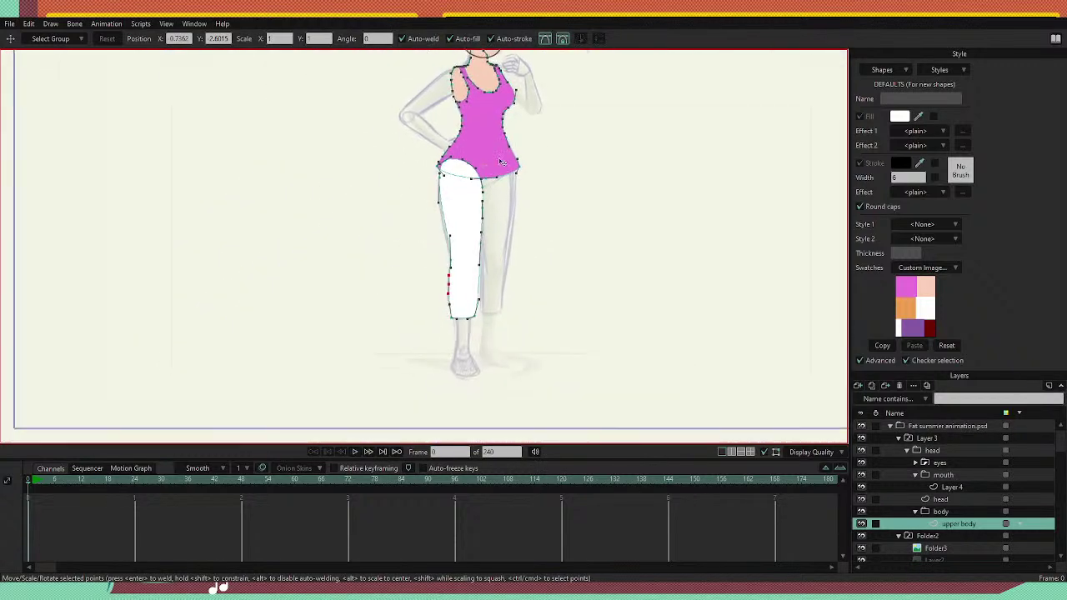
Fine-tune the curve handles on the leg's outer thigh, knee and lower calf.
{"action": "scroll", "coordinate": [467, 228], "scroll_direction": "up", "scroll_amount": 5}
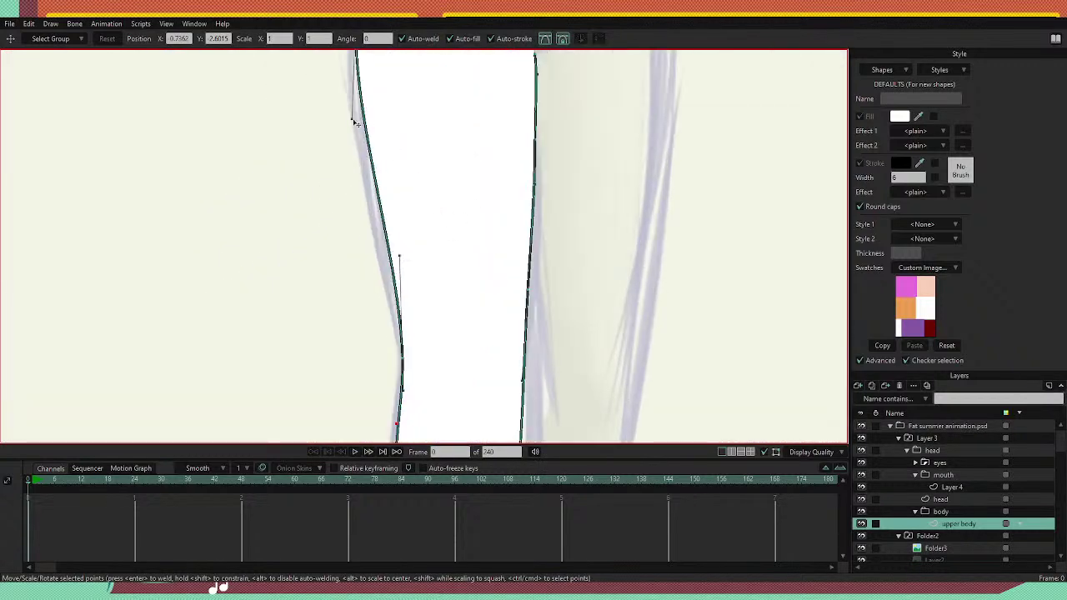
{"action": "left_click_drag", "start_coordinate": [353, 120], "coordinate": [351, 121]}
{"action": "left_click_drag", "start_coordinate": [439, 351], "coordinate": [451, 225]}
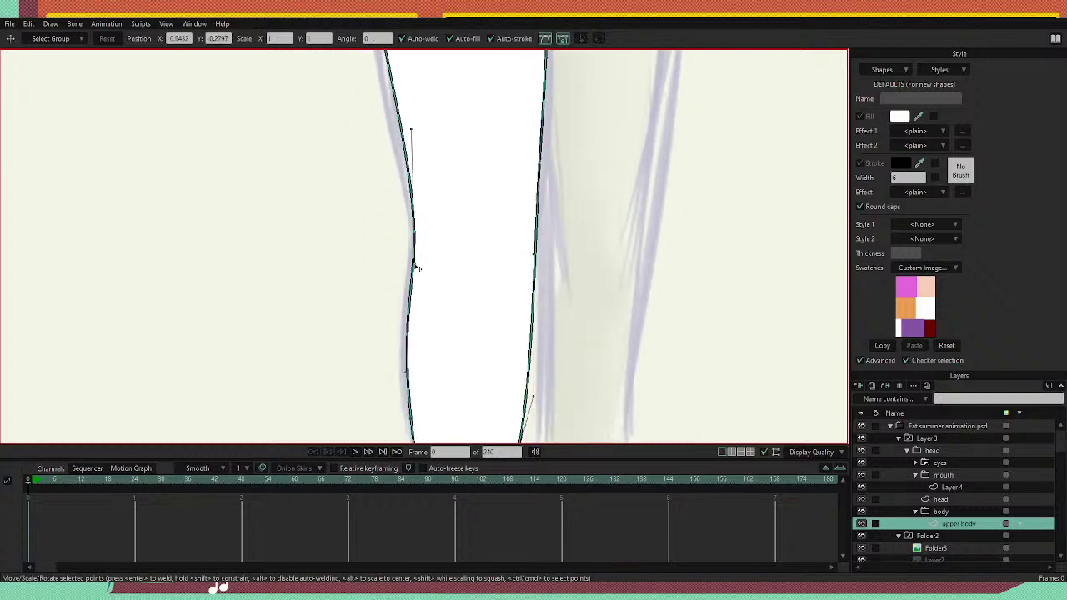
{"action": "left_click_drag", "start_coordinate": [415, 266], "coordinate": [416, 263]}
{"action": "left_click_drag", "start_coordinate": [434, 310], "coordinate": [407, 234]}
{"action": "left_click_drag", "start_coordinate": [411, 316], "coordinate": [412, 317]}
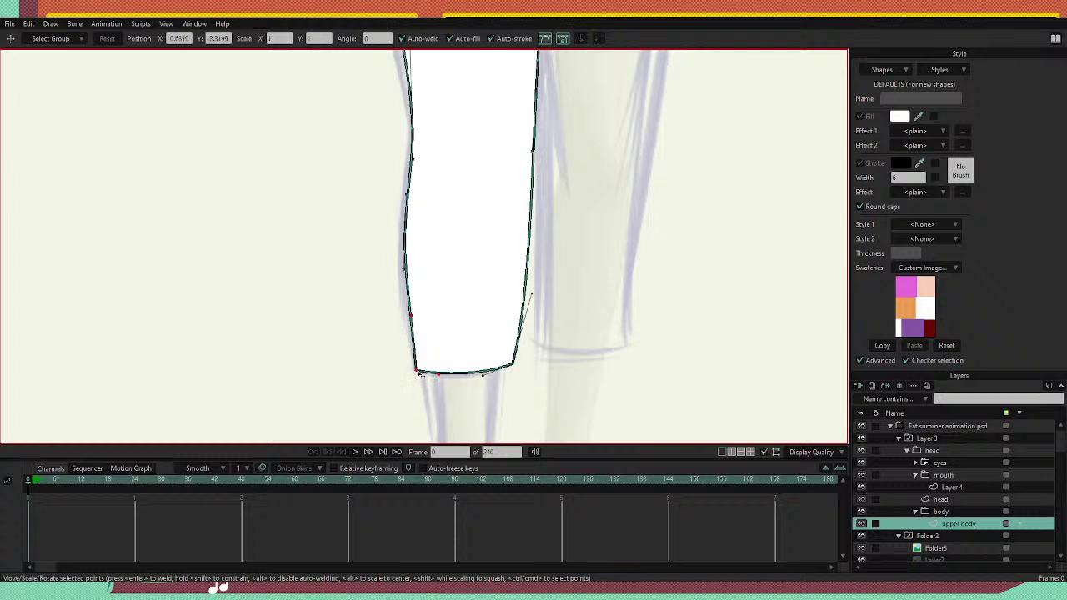
Nudge the hem's outer corner and straighten the inner calf curve above the hem's other corner.
{"action": "left_click_drag", "start_coordinate": [421, 375], "coordinate": [424, 374]}
{"action": "scroll", "coordinate": [538, 347], "scroll_direction": "up", "scroll_amount": 3}
{"action": "left_click_drag", "start_coordinate": [552, 341], "coordinate": [517, 274]}
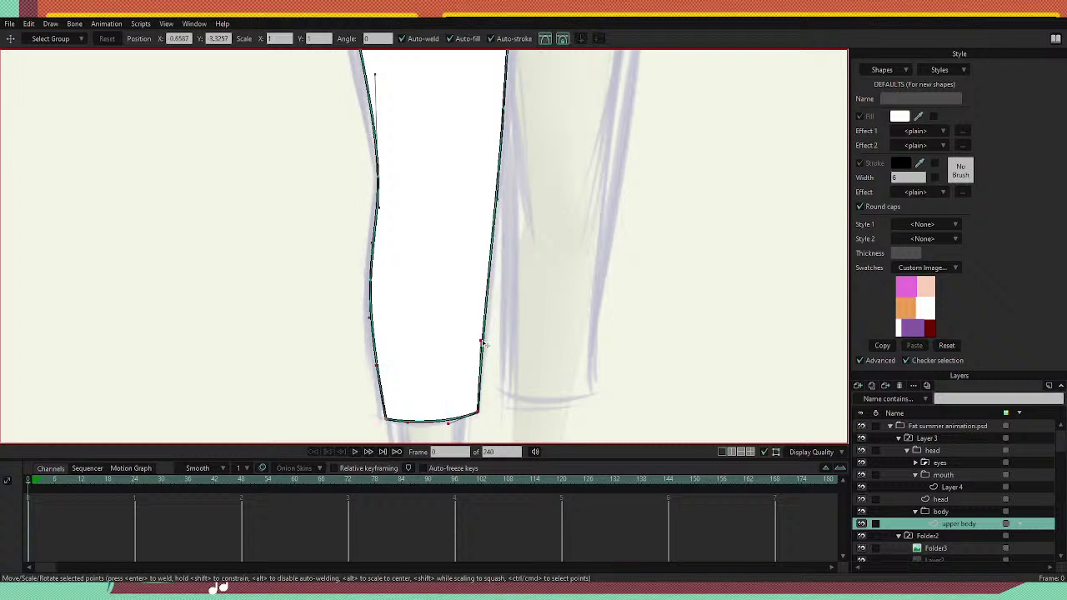
Adjust the leg's knee and calf points and handles to reshape the outer curve of the lower leg.
{"action": "scroll", "coordinate": [515, 318], "scroll_direction": "up", "scroll_amount": 2}
{"action": "left_click_drag", "start_coordinate": [537, 200], "coordinate": [505, 326]}
{"action": "left_click_drag", "start_coordinate": [492, 416], "coordinate": [530, 209]}
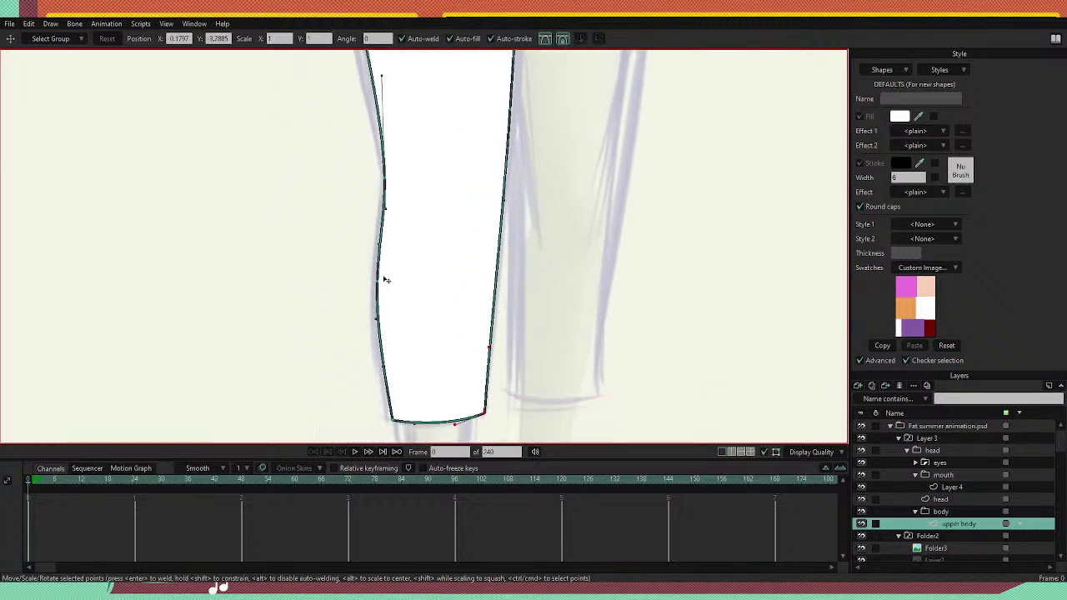
{"action": "left_click_drag", "start_coordinate": [377, 281], "coordinate": [383, 283]}
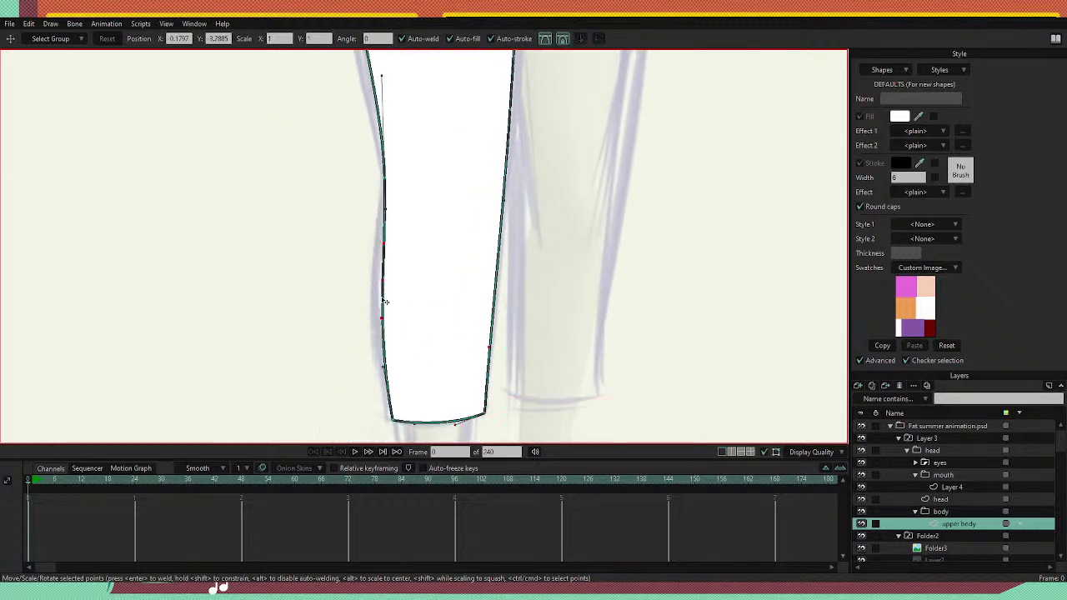
{"action": "left_click_drag", "start_coordinate": [384, 368], "coordinate": [389, 368]}
{"action": "left_click_drag", "start_coordinate": [460, 292], "coordinate": [464, 450]}
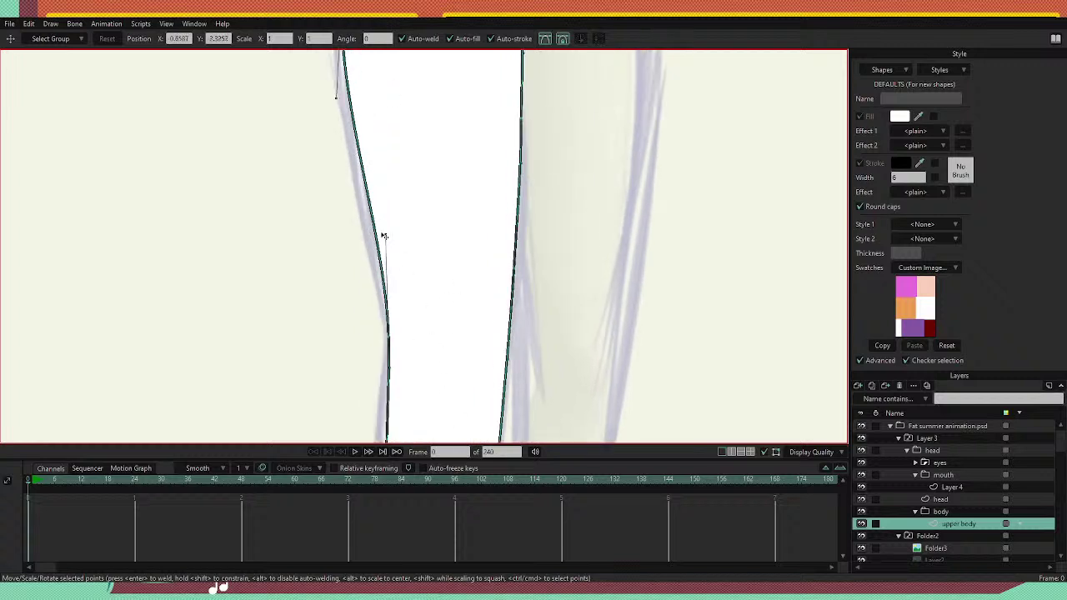
{"action": "scroll", "coordinate": [411, 231], "scroll_direction": "down", "scroll_amount": 3}
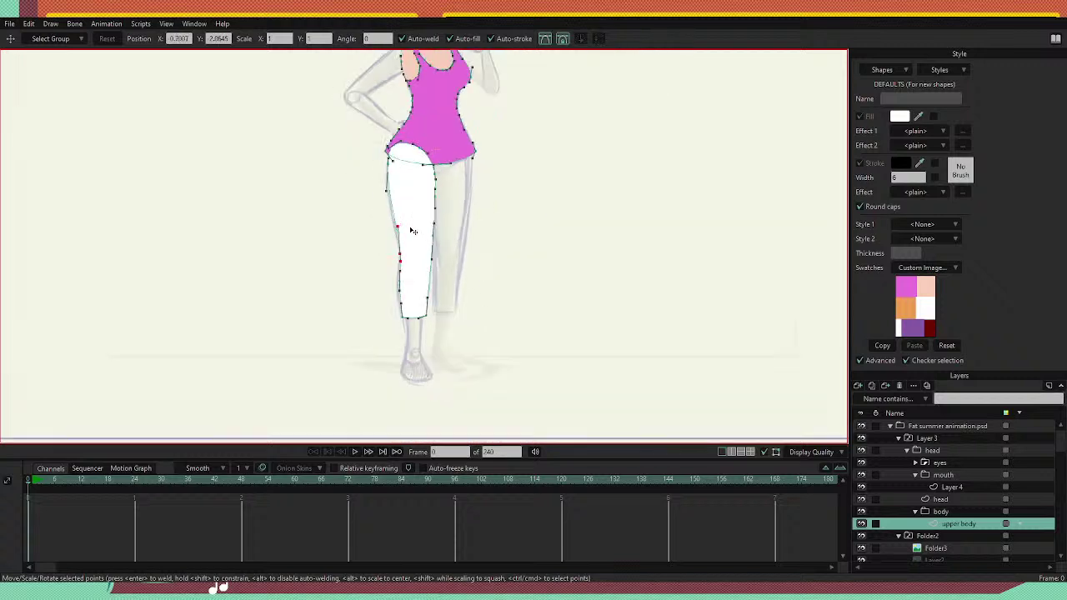
{"action": "scroll", "coordinate": [410, 231], "scroll_direction": "up", "scroll_amount": 2}
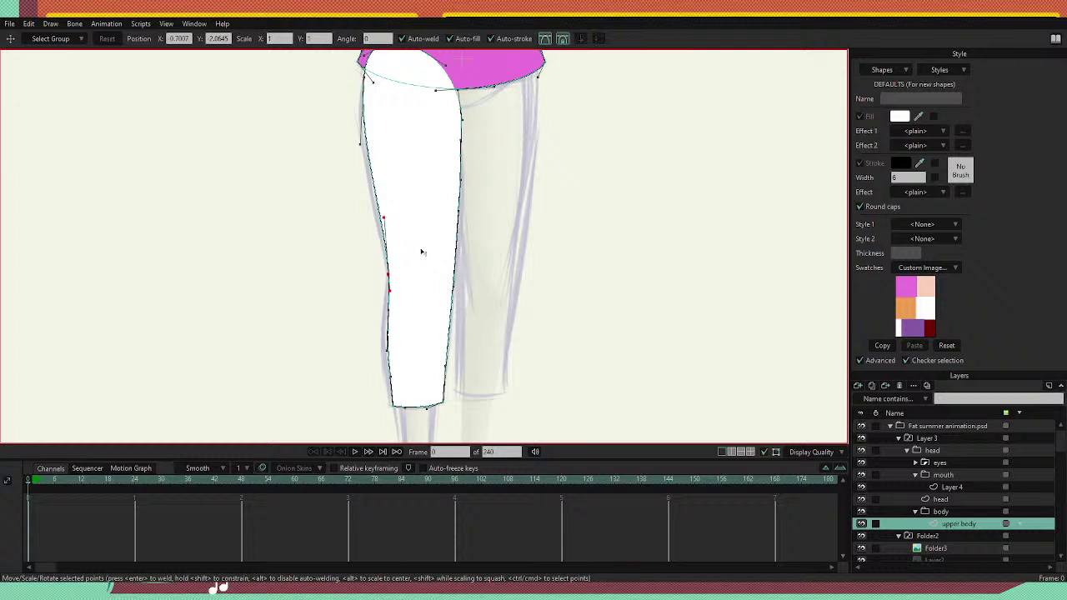
{"action": "left_click_drag", "start_coordinate": [389, 352], "coordinate": [386, 333]}
{"action": "scroll", "coordinate": [393, 92], "scroll_direction": "up", "scroll_amount": 5}
{"action": "scroll", "coordinate": [392, 114], "scroll_direction": "down", "scroll_amount": 8}
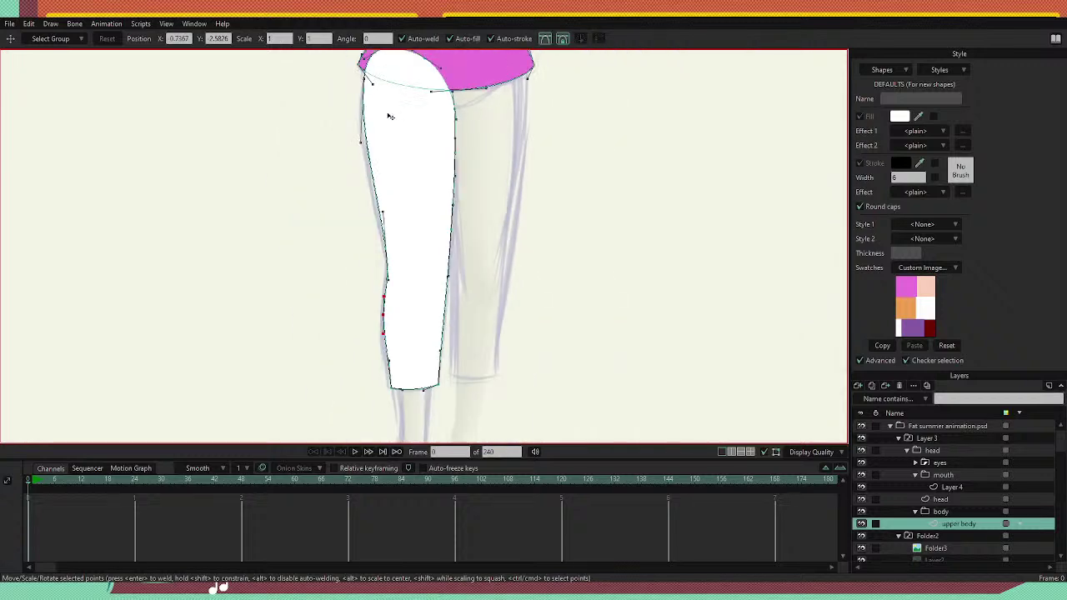
Select the white leg shape and send it behind the pink top, leaving its points deselected.
{"action": "left_click_drag", "start_coordinate": [414, 115], "coordinate": [409, 305]}
{"action": "scroll", "coordinate": [409, 263], "scroll_direction": "up", "scroll_amount": 5}
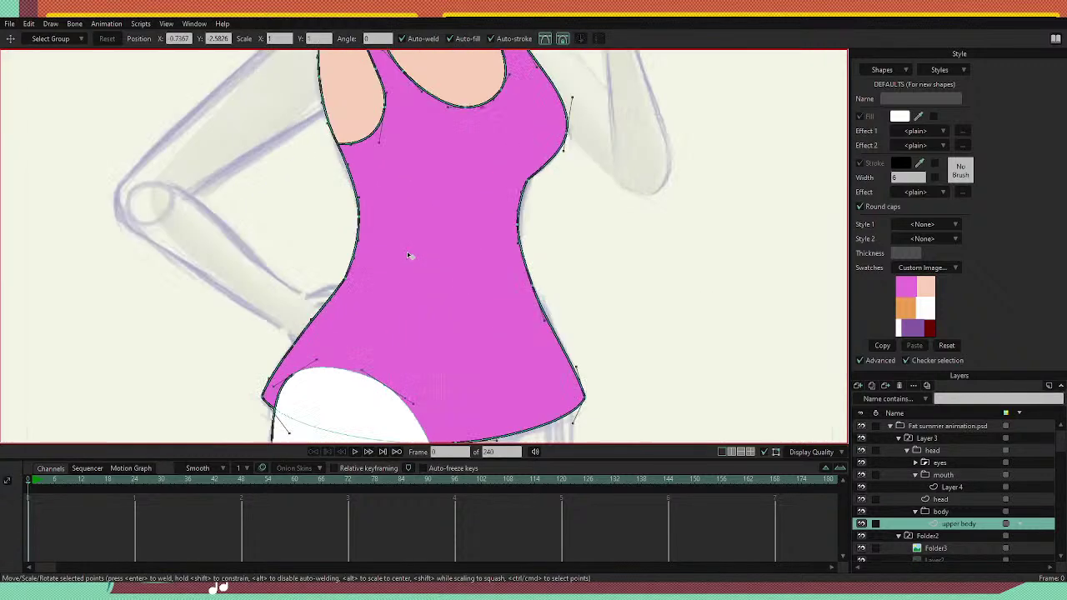
{"action": "scroll", "coordinate": [368, 220], "scroll_direction": "down", "scroll_amount": 4}
{"action": "scroll", "coordinate": [408, 321], "scroll_direction": "up", "scroll_amount": 4}
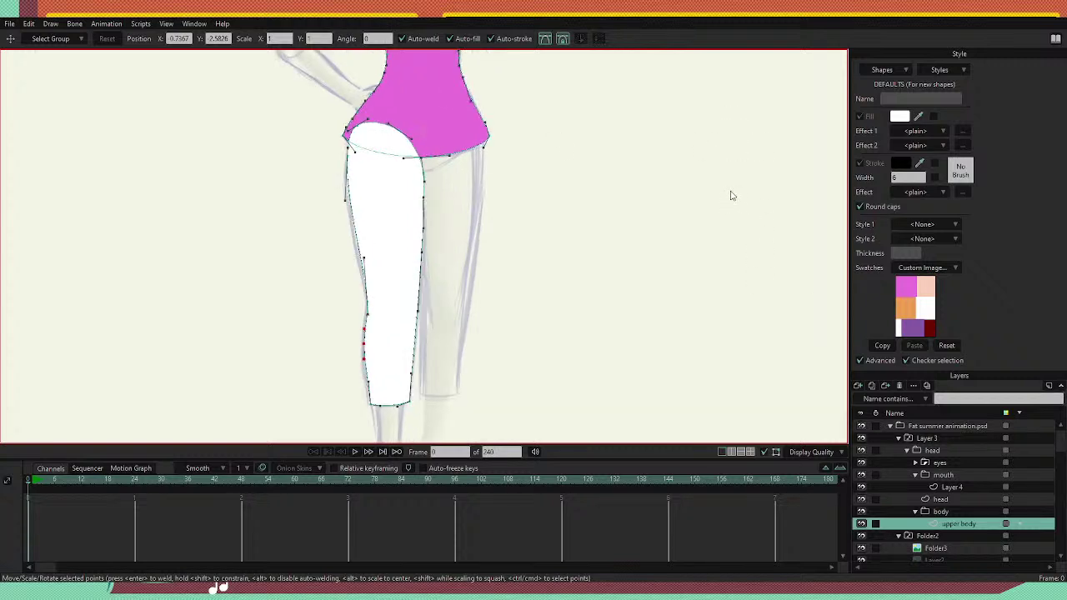
{"action": "key", "text": "q"}
{"action": "left_click", "coordinate": [406, 181]}
{"action": "left_click", "coordinate": [406, 181]}
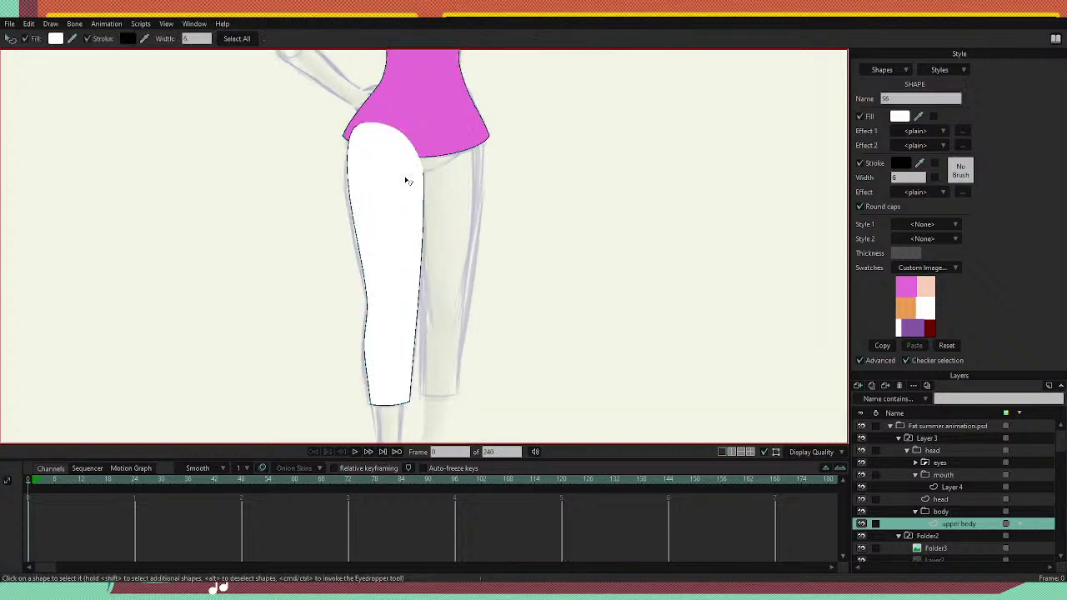
{"action": "left_click", "coordinate": [405, 181]}
{"action": "left_click", "coordinate": [405, 181]}
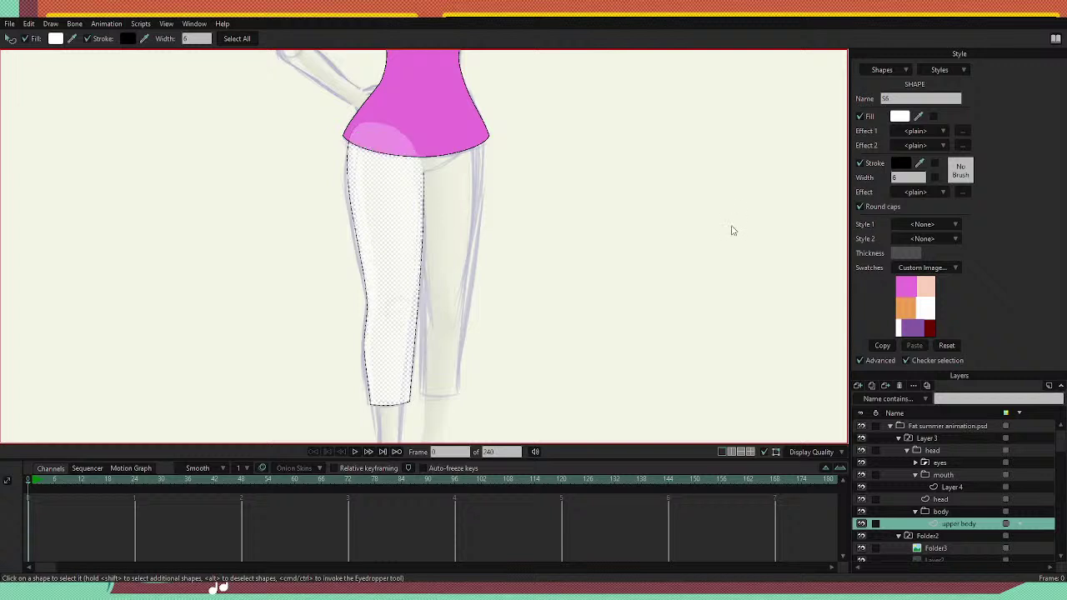
{"action": "key", "text": "t"}
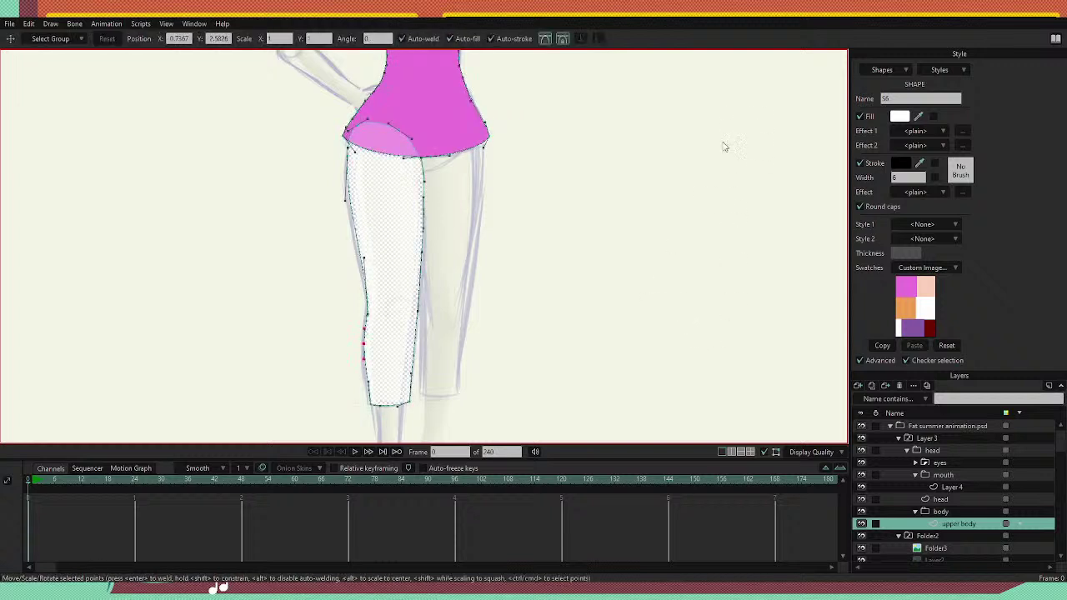
{"action": "left_click", "coordinate": [573, 251]}
Examine how the white leg meets the pink top's hem and how it fits the full figure, also without point overlays.
{"action": "scroll", "coordinate": [251, 168], "scroll_direction": "up", "scroll_amount": 1}
{"action": "scroll", "coordinate": [450, 150], "scroll_direction": "up", "scroll_amount": 3}
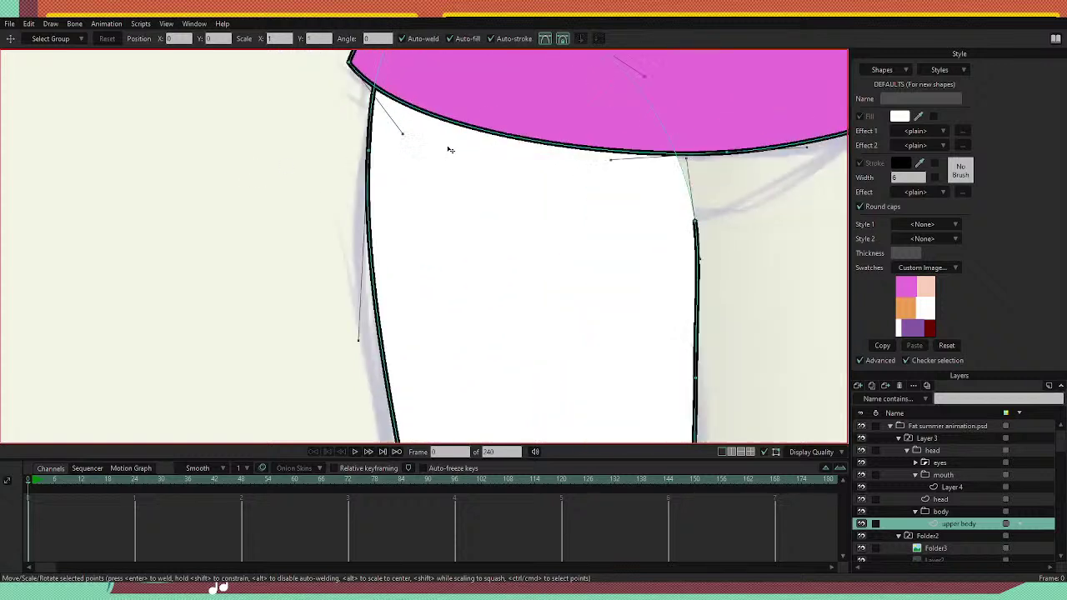
{"action": "scroll", "coordinate": [449, 150], "scroll_direction": "down", "scroll_amount": 4}
{"action": "scroll", "coordinate": [513, 126], "scroll_direction": "down", "scroll_amount": 5}
{"action": "scroll", "coordinate": [514, 126], "scroll_direction": "up", "scroll_amount": 5}
{"action": "scroll", "coordinate": [527, 113], "scroll_direction": "down", "scroll_amount": 2}
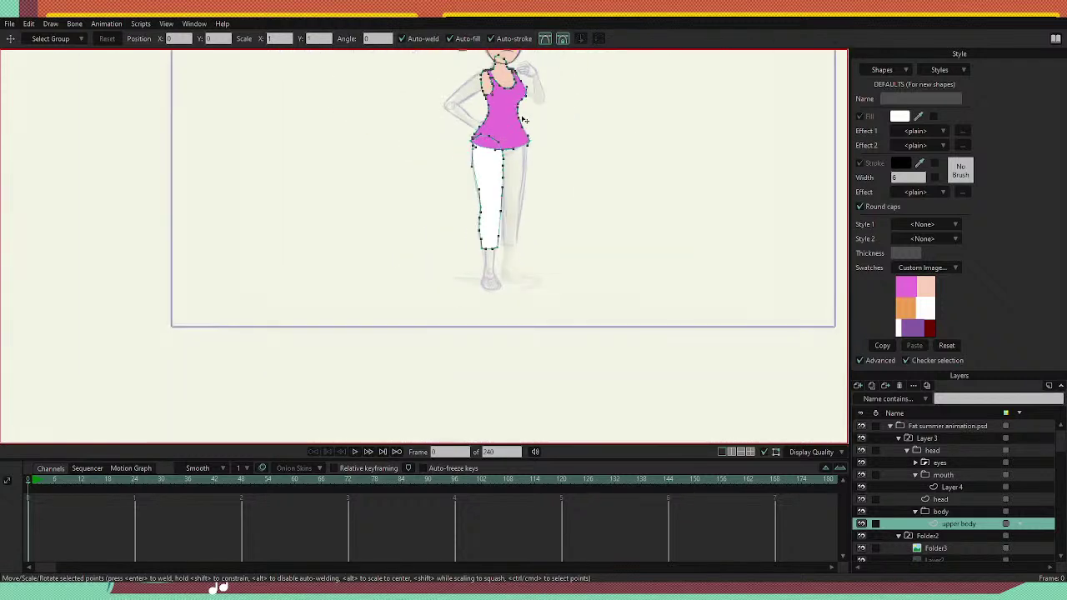
{"action": "scroll", "coordinate": [529, 108], "scroll_direction": "up", "scroll_amount": 2}
{"action": "left_click_drag", "start_coordinate": [54, 480], "coordinate": [28, 482]}
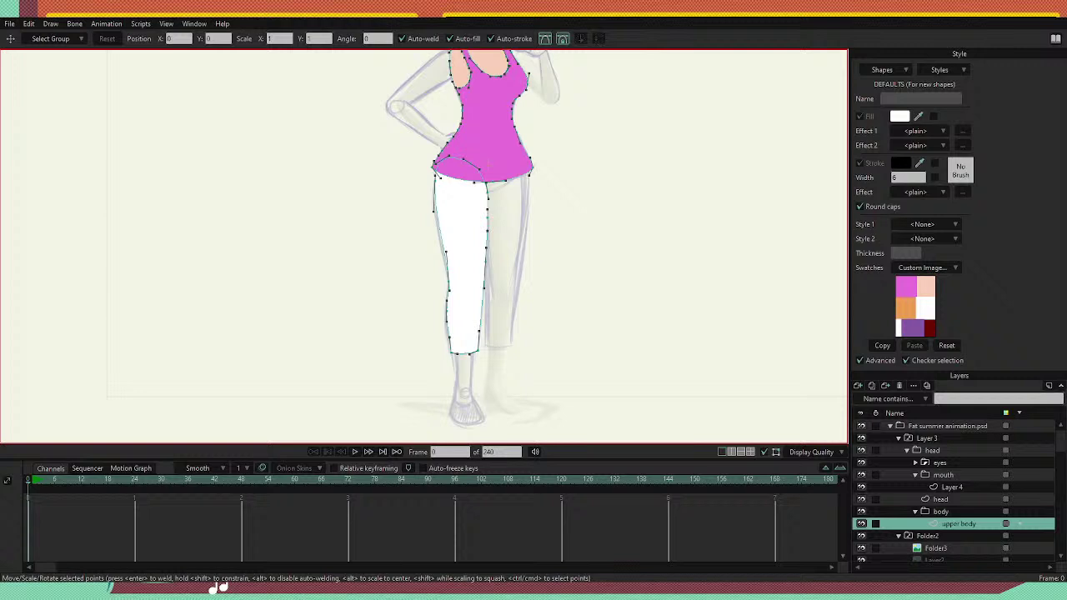
{"action": "scroll", "coordinate": [546, 108], "scroll_direction": "down", "scroll_amount": 10}
{"action": "scroll", "coordinate": [541, 92], "scroll_direction": "up", "scroll_amount": 8}
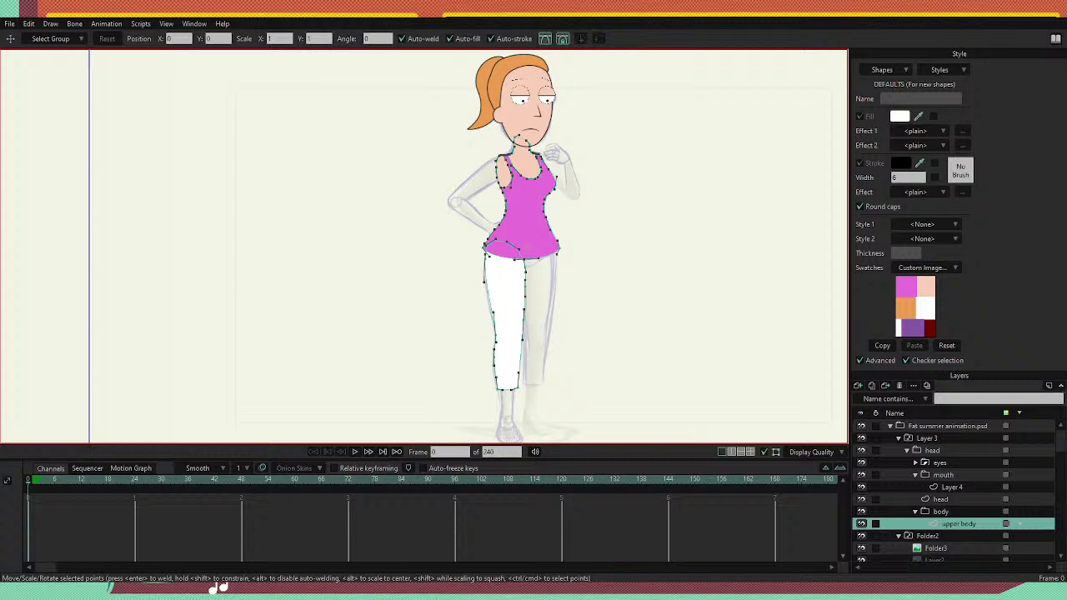
{"action": "left_click", "coordinate": [933, 451]}
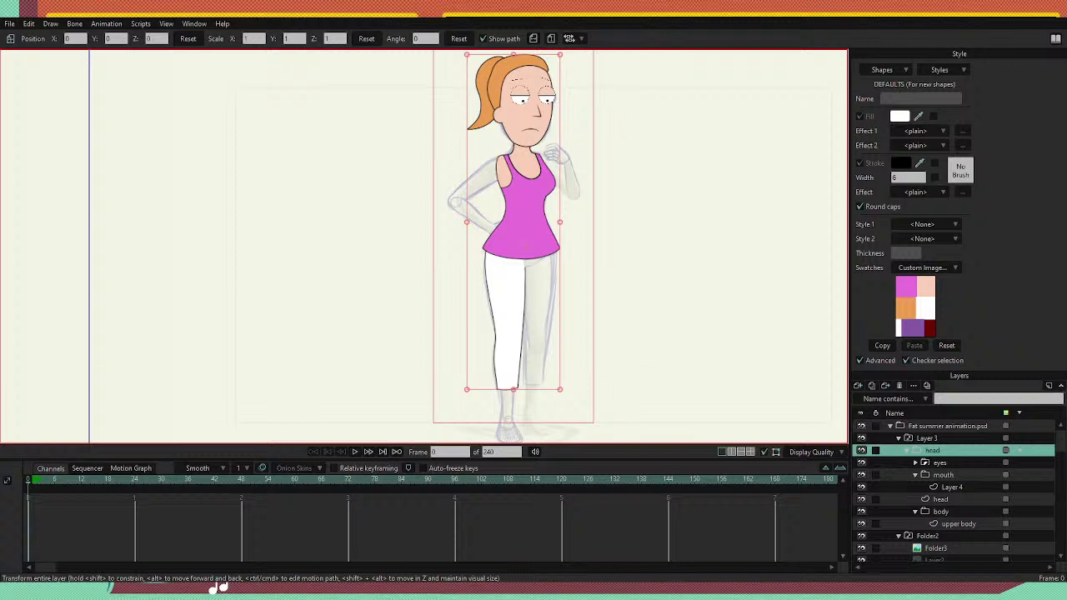
{"action": "scroll", "coordinate": [521, 298], "scroll_direction": "down", "scroll_amount": 5}
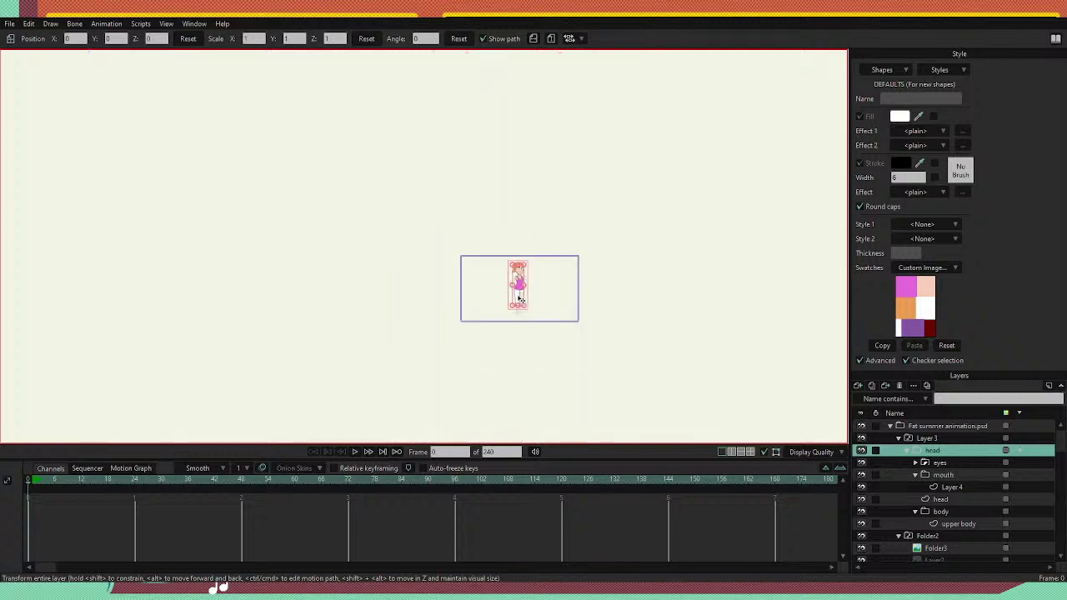
{"action": "scroll", "coordinate": [528, 317], "scroll_direction": "up", "scroll_amount": 5}
{"action": "scroll", "coordinate": [488, 349], "scroll_direction": "up", "scroll_amount": 4}
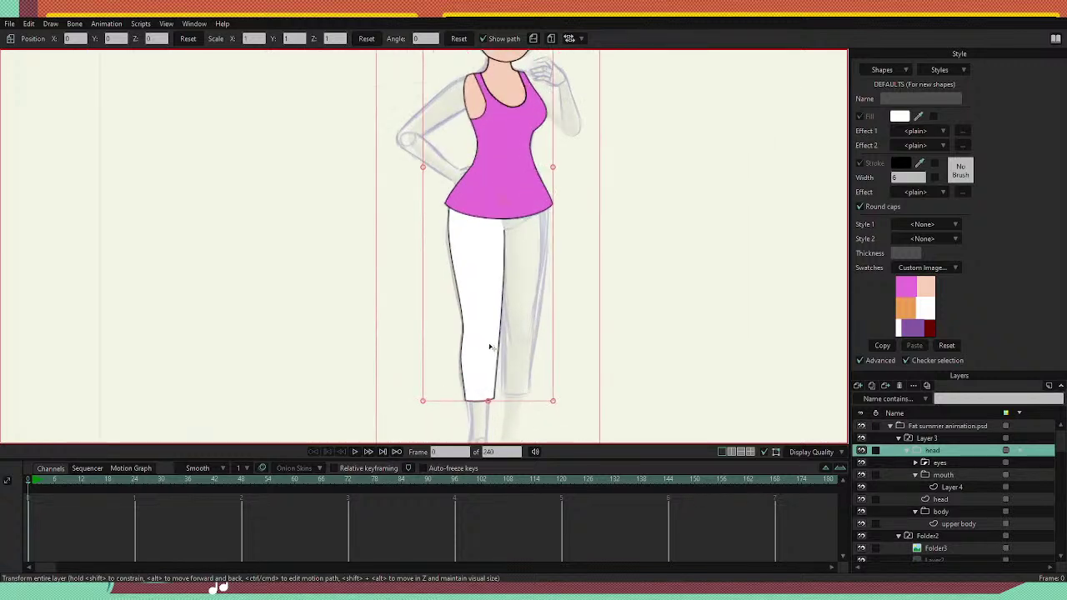
{"action": "scroll", "coordinate": [500, 366], "scroll_direction": "down", "scroll_amount": 4}
{"action": "scroll", "coordinate": [508, 337], "scroll_direction": "up", "scroll_amount": 1}
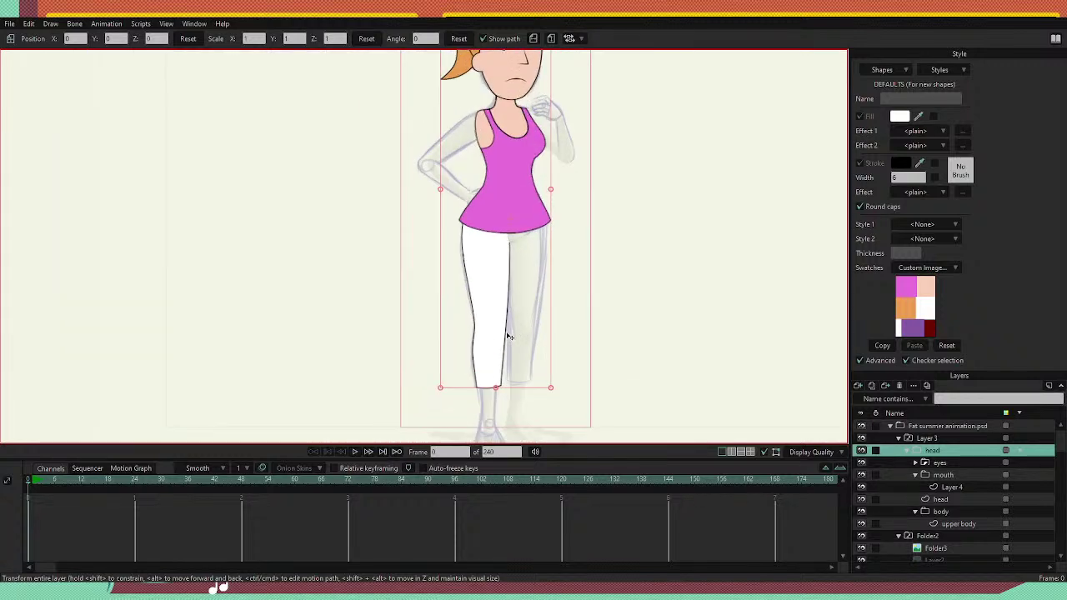
Duplicate the white leg shape on the upper body layer and place the copy over the sketch's other leg.
{"action": "left_click", "coordinate": [956, 525]}
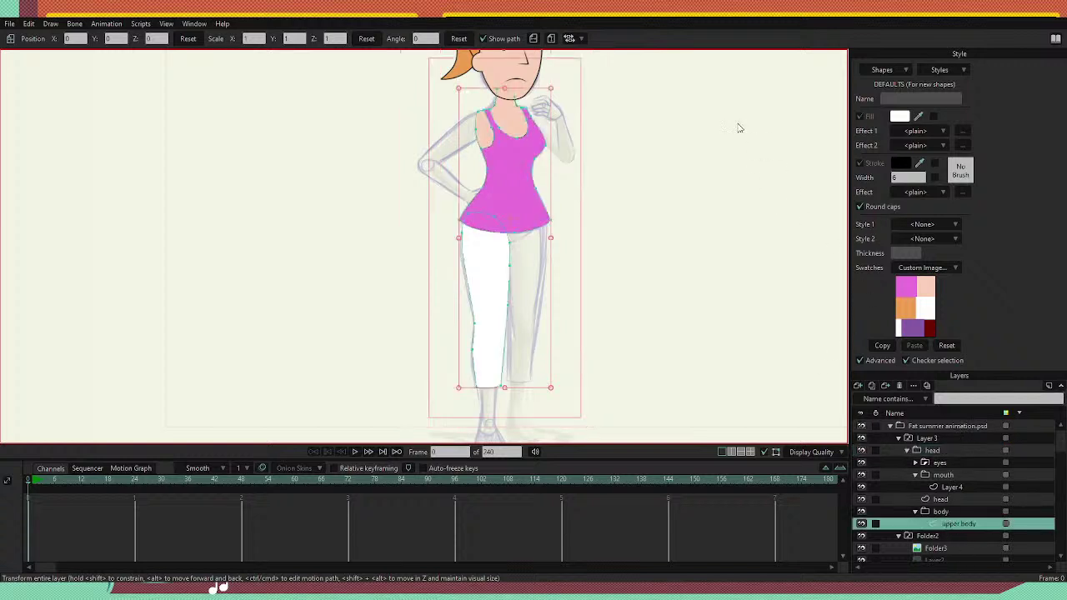
{"action": "key", "text": "q"}
{"action": "left_click", "coordinate": [497, 287]}
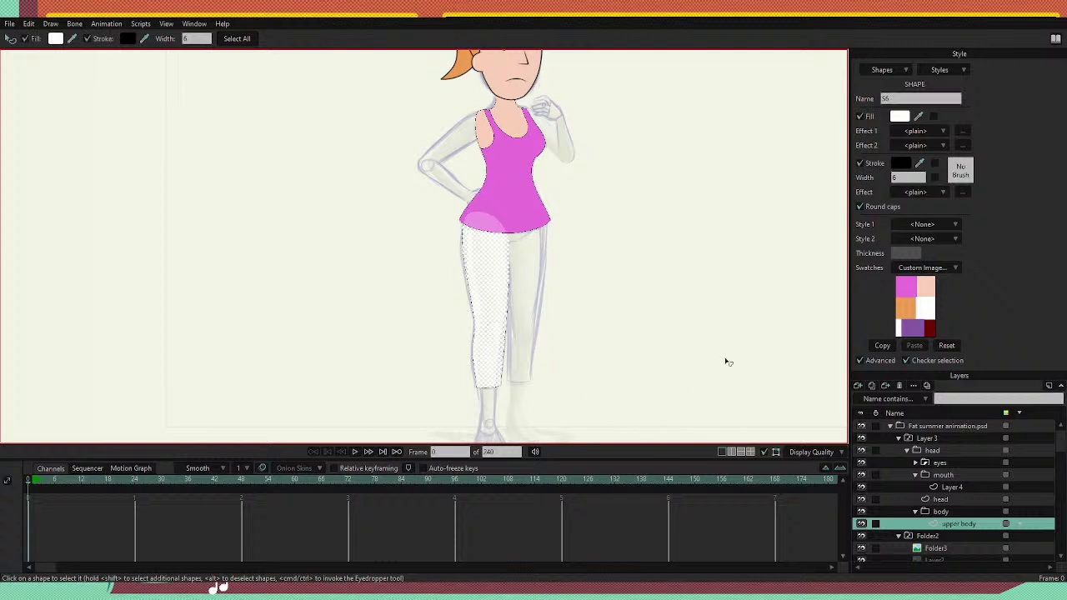
{"action": "key", "text": "t"}
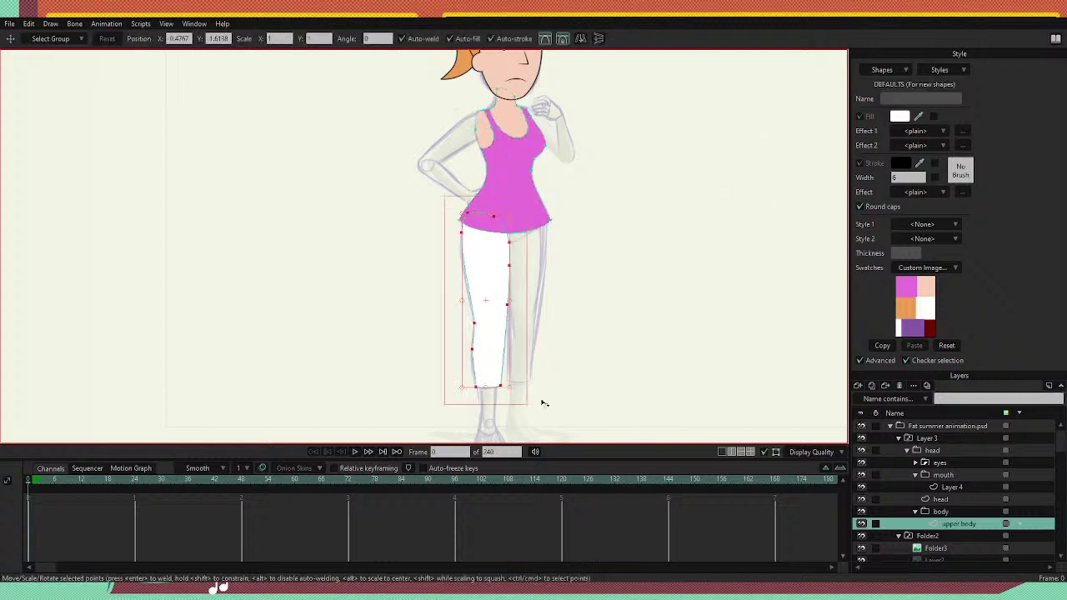
{"action": "key", "text": "Up"}
{"action": "left_click_drag", "start_coordinate": [489, 327], "coordinate": [526, 315]}
{"action": "scroll", "coordinate": [525, 314], "scroll_direction": "down", "scroll_amount": 3}
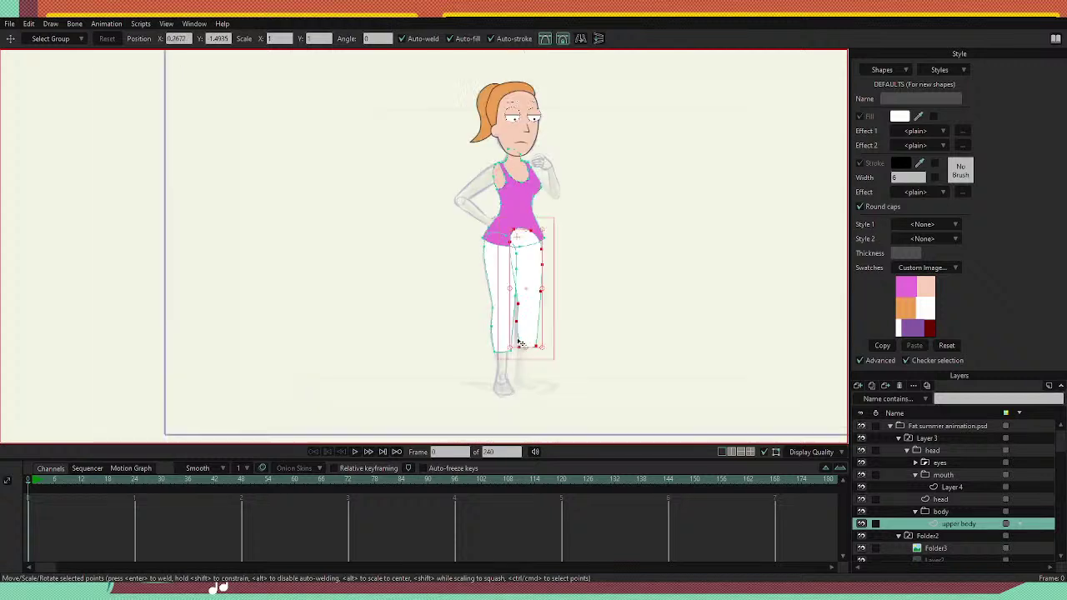
{"action": "scroll", "coordinate": [540, 324], "scroll_direction": "up", "scroll_amount": 6}
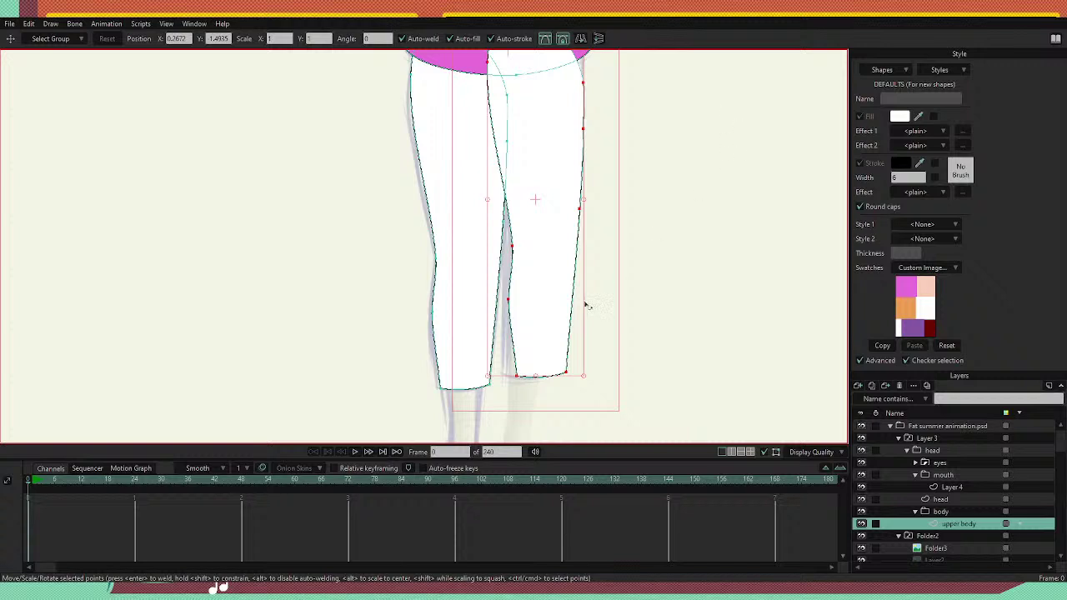
{"action": "left_click_drag", "start_coordinate": [550, 334], "coordinate": [539, 343]}
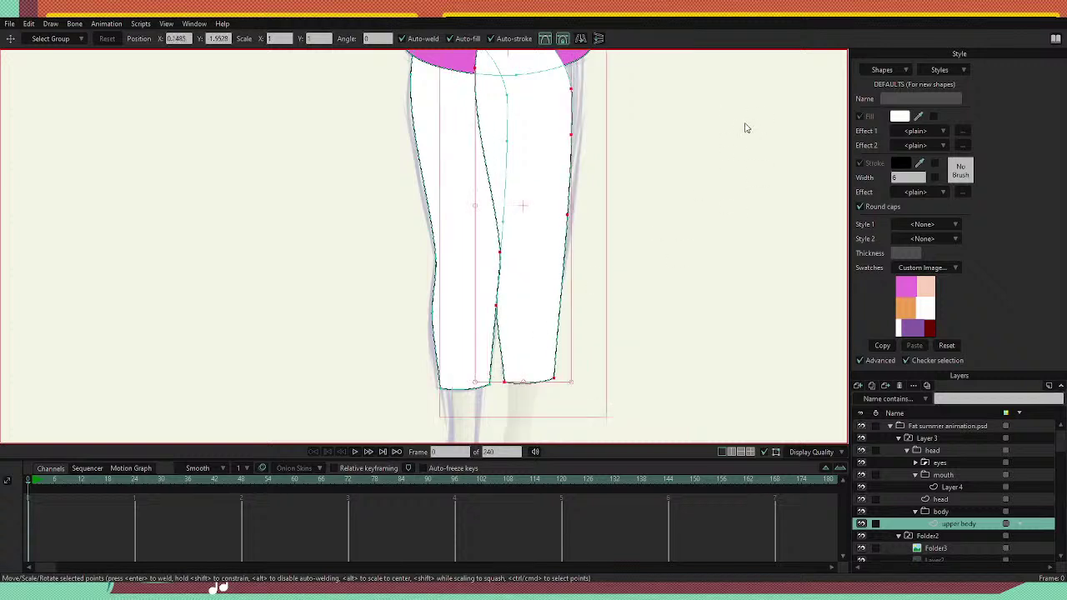
Adjust the copied leg's hem by shifting its two corner points slightly inward.
{"action": "scroll", "coordinate": [592, 265], "scroll_direction": "down", "scroll_amount": 3}
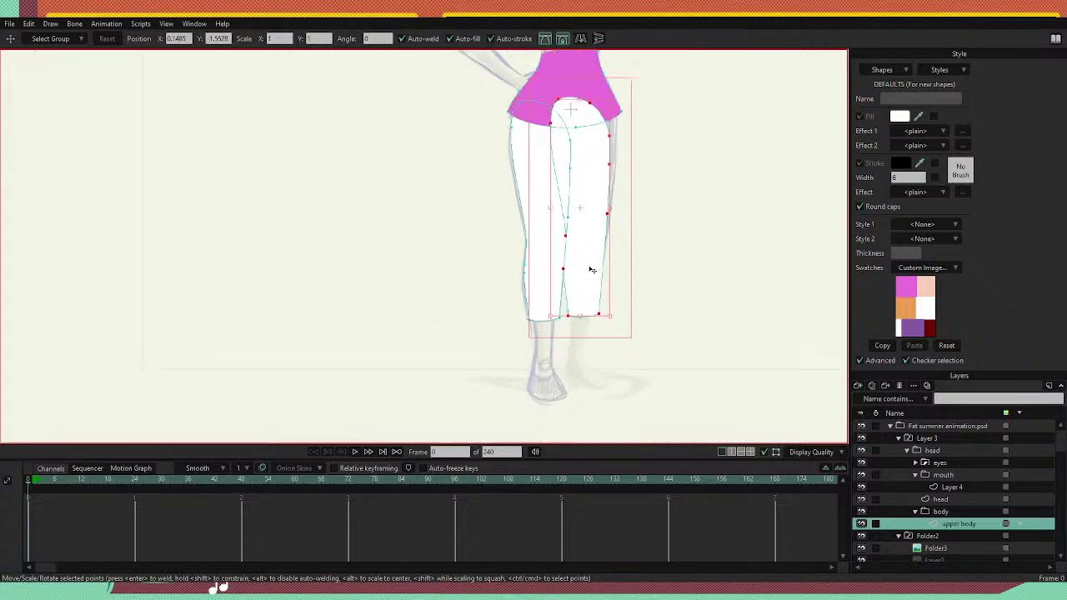
{"action": "left_click", "coordinate": [669, 253]}
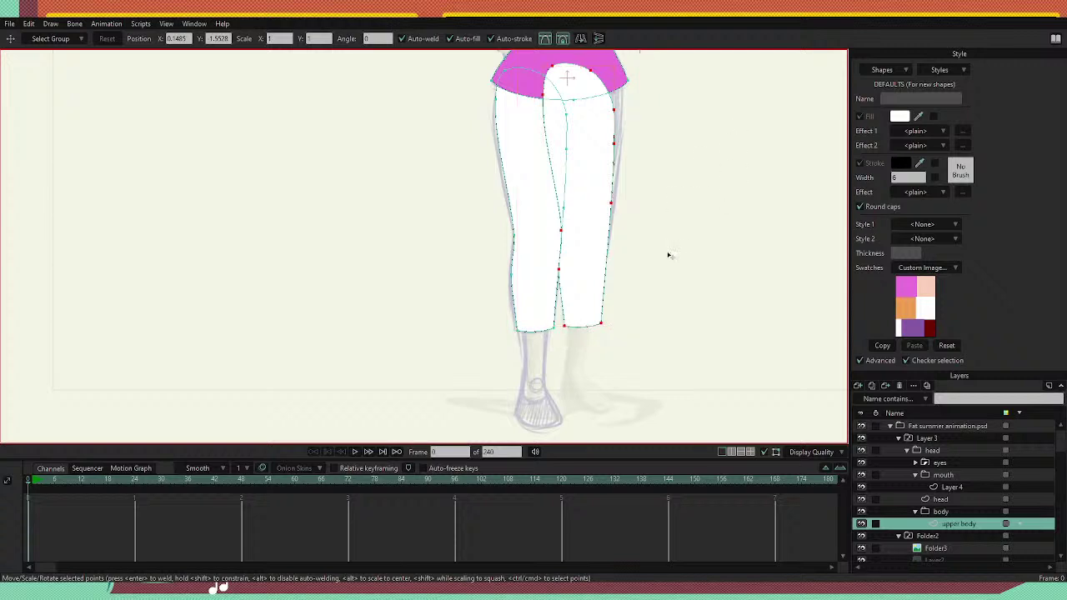
{"action": "scroll", "coordinate": [659, 271], "scroll_direction": "up", "scroll_amount": 2}
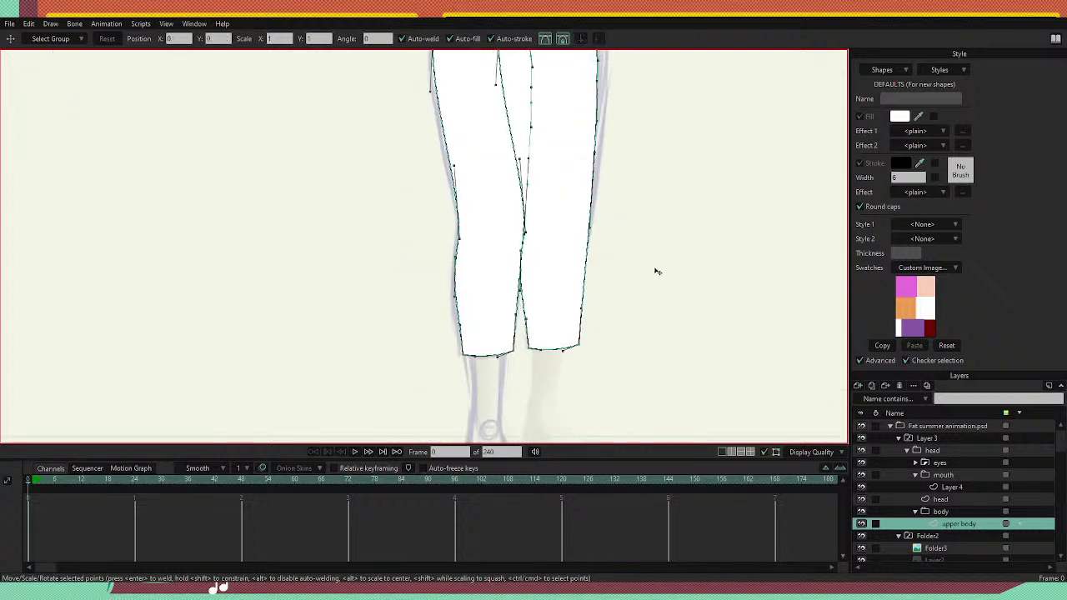
{"action": "left_click_drag", "start_coordinate": [528, 350], "coordinate": [559, 354]}
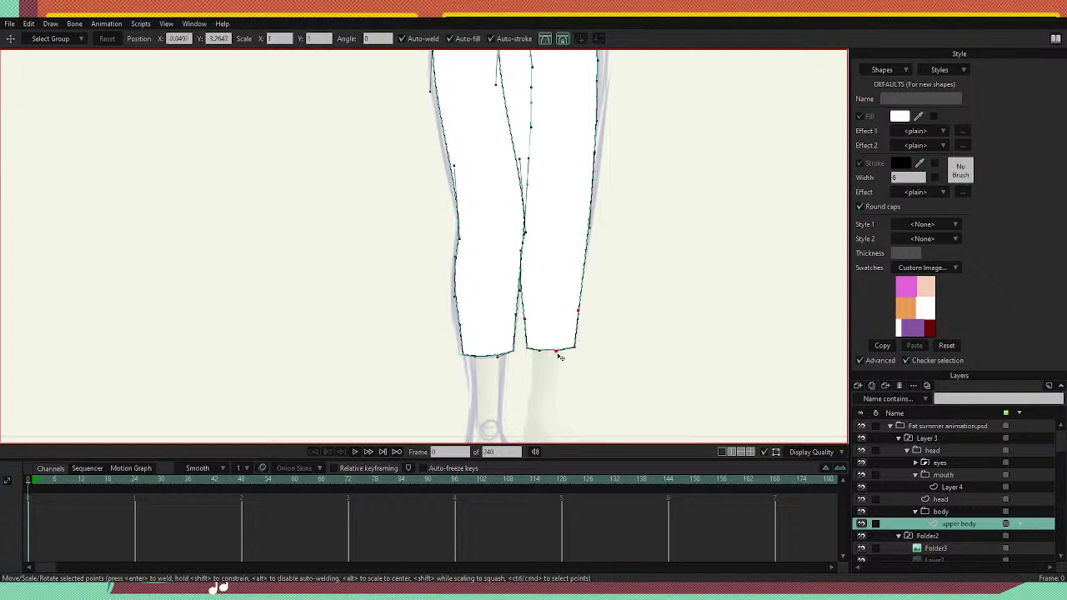
Push the copied leg's outer hip and thigh outward to the sketch line with the Magnet tool.
{"action": "left_click_drag", "start_coordinate": [625, 220], "coordinate": [575, 399]}
{"action": "left_click_drag", "start_coordinate": [546, 215], "coordinate": [560, 218]}
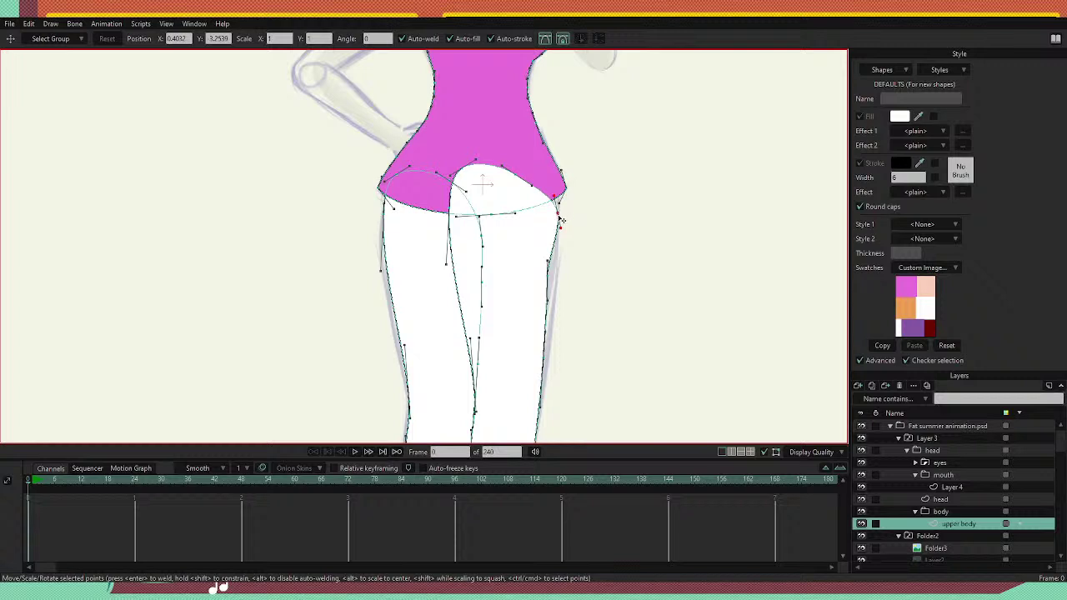
{"action": "key", "text": "ctrl+z"}
{"action": "key", "text": "x"}
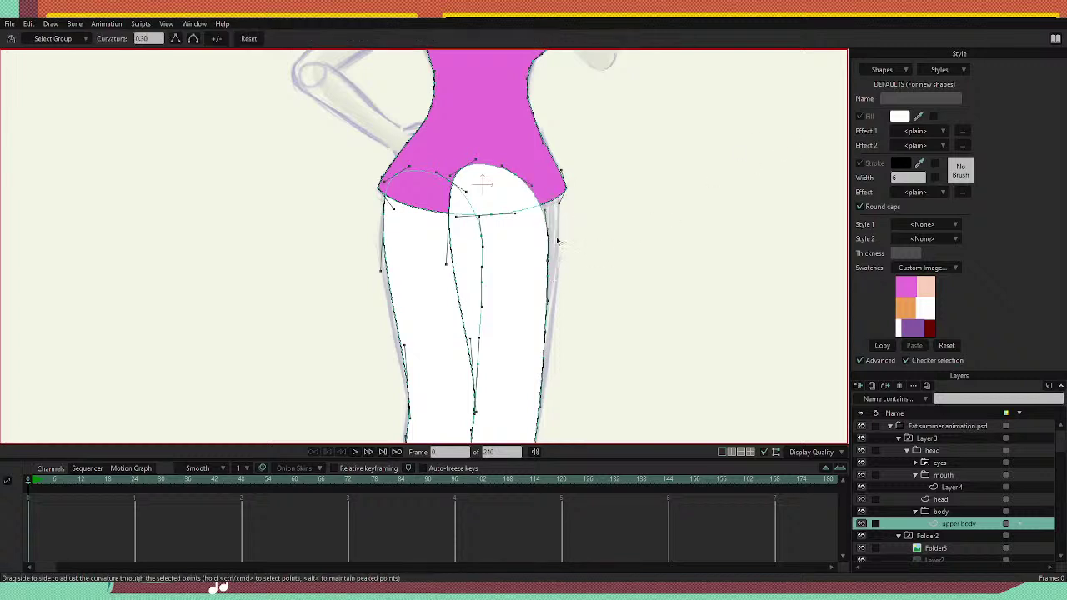
{"action": "left_click_drag", "start_coordinate": [554, 240], "coordinate": [560, 194]}
{"action": "left_click_drag", "start_coordinate": [552, 285], "coordinate": [560, 272]}
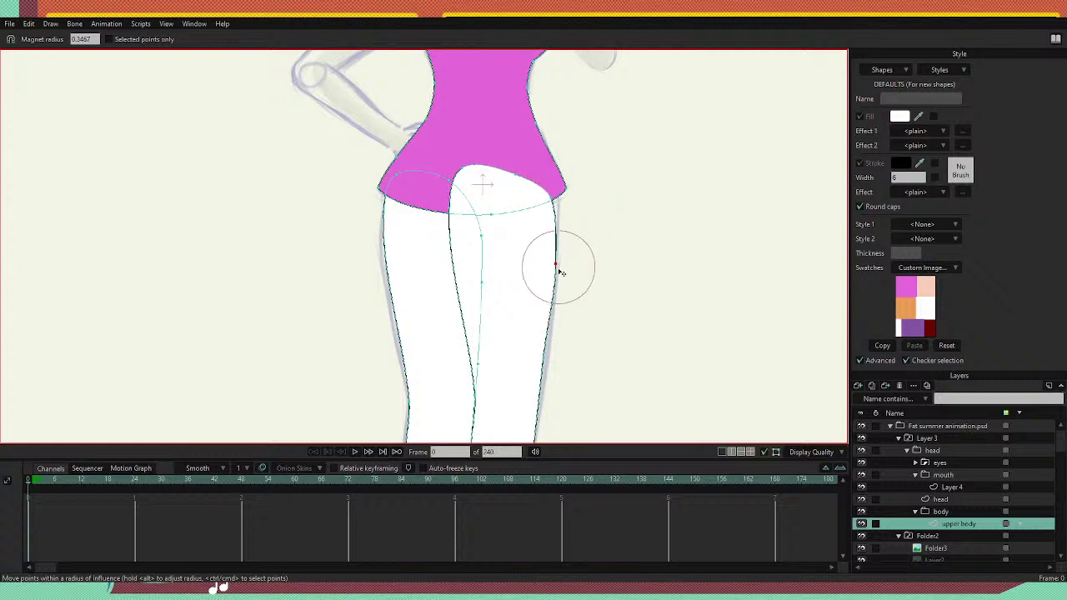
Select the copied leg shape and send it behind both the first leg and the pink top.
{"action": "key", "text": "q"}
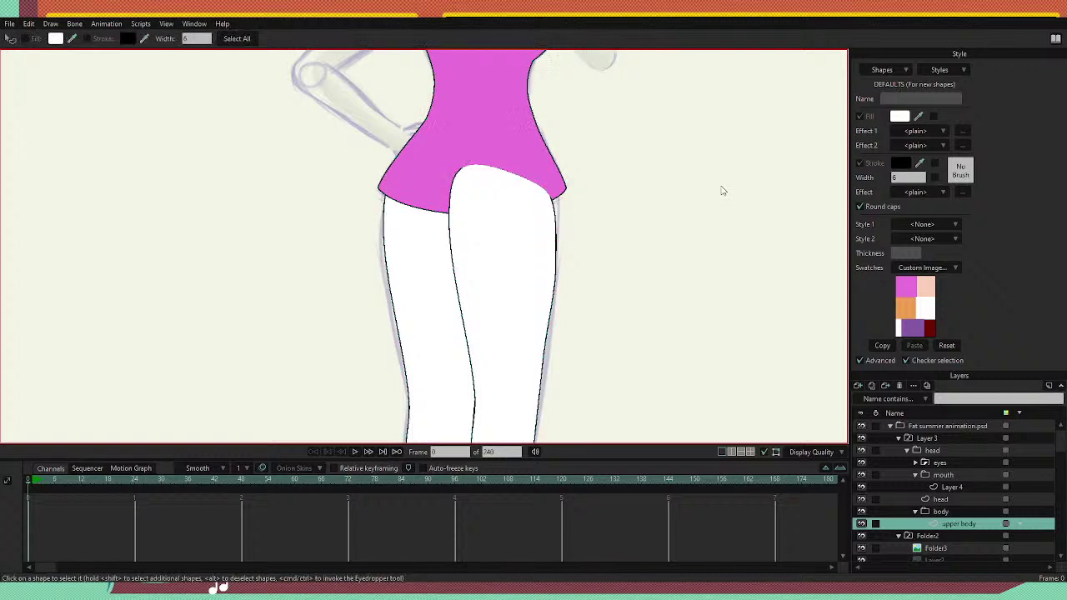
{"action": "left_click", "coordinate": [533, 314]}
{"action": "left_click", "coordinate": [533, 316]}
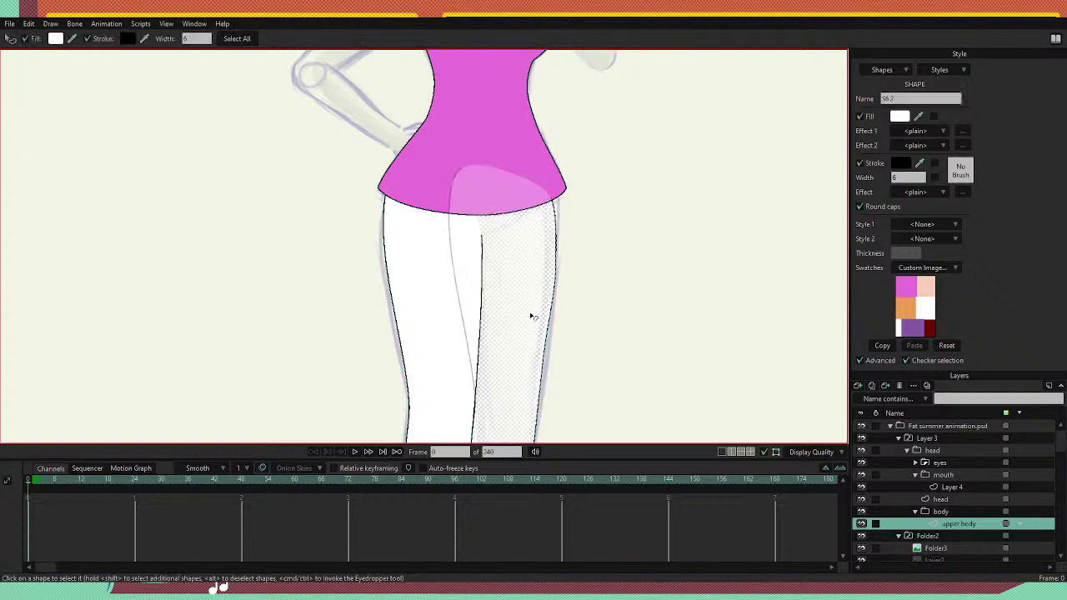
{"action": "key", "text": "a"}
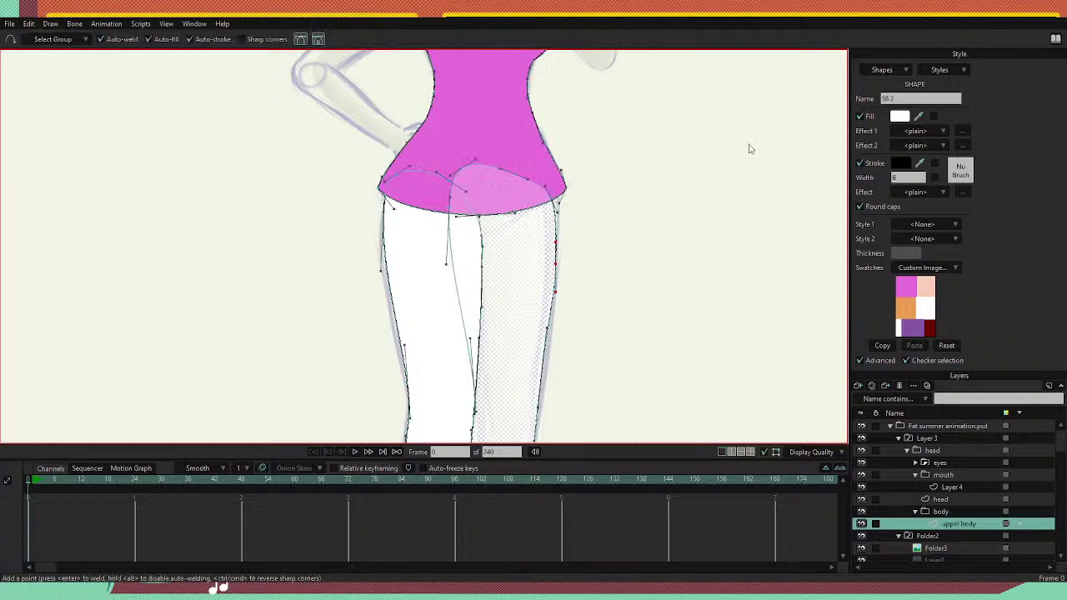
{"action": "left_click_drag", "start_coordinate": [626, 371], "coordinate": [620, 292]}
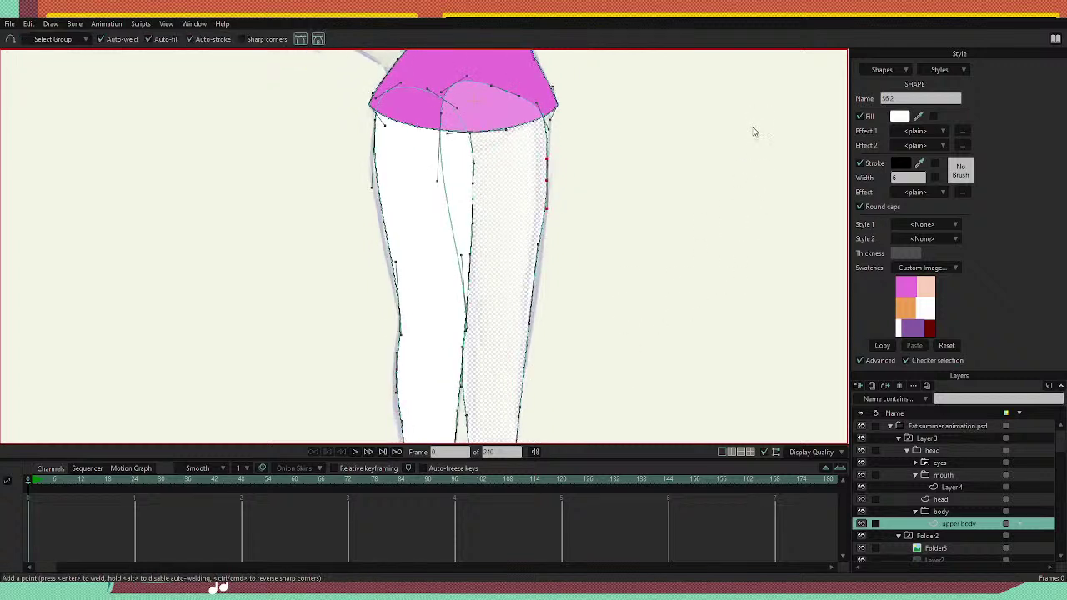
{"action": "left_click", "coordinate": [443, 113]}
{"action": "key", "text": "ctrl+z"}
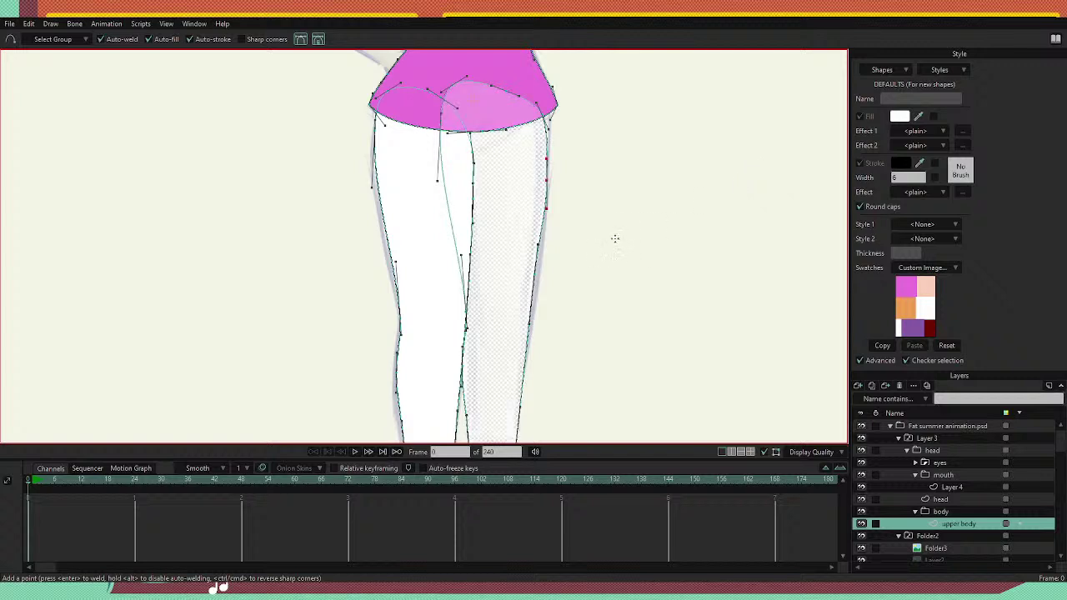
{"action": "left_click_drag", "start_coordinate": [443, 116], "coordinate": [451, 112]}
{"action": "left_click_drag", "start_coordinate": [453, 85], "coordinate": [474, 95]}
{"action": "left_click", "coordinate": [473, 94]}
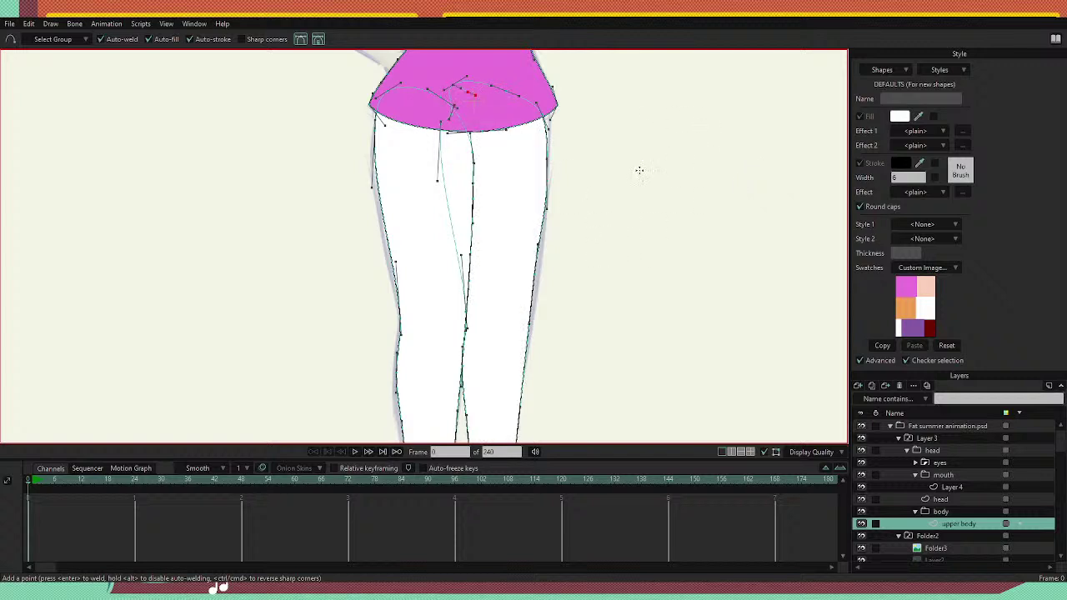
{"action": "key", "text": "t"}
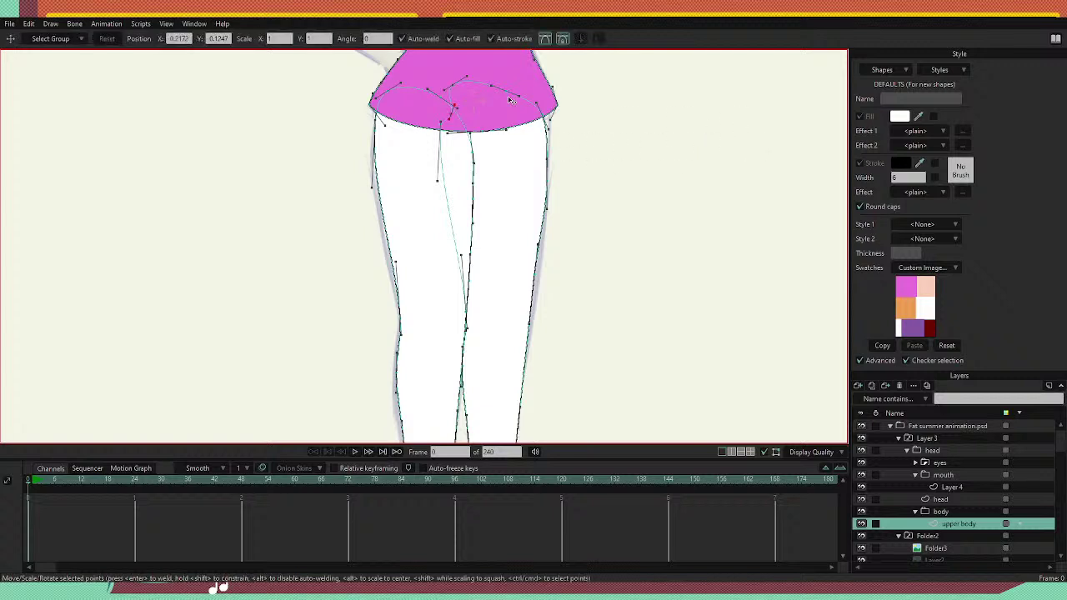
{"action": "key", "text": "Delete"}
Move the copied leg's top point and inner hip point toward the leg's centre beneath the pink top.
{"action": "left_click_drag", "start_coordinate": [454, 85], "coordinate": [486, 87]}
{"action": "left_click_drag", "start_coordinate": [441, 114], "coordinate": [459, 114]}
{"action": "left_click_drag", "start_coordinate": [564, 333], "coordinate": [562, 220]}
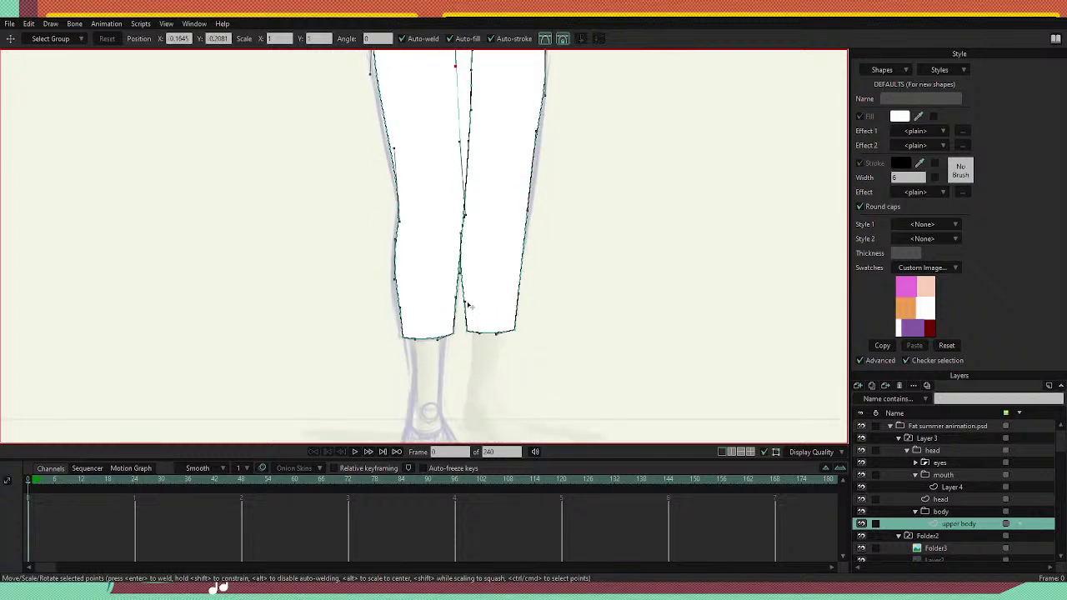
{"action": "left_click_drag", "start_coordinate": [467, 305], "coordinate": [468, 306]}
{"action": "left_click", "coordinate": [477, 296]}
{"action": "left_click_drag", "start_coordinate": [559, 307], "coordinate": [548, 377]}
{"action": "scroll", "coordinate": [466, 237], "scroll_direction": "up", "scroll_amount": 2}
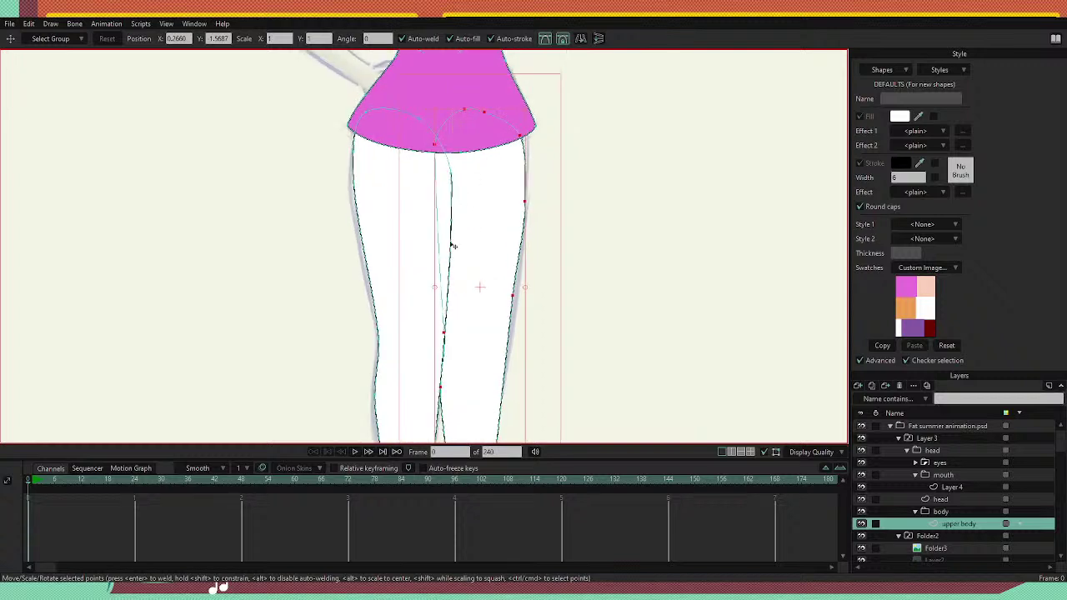
{"action": "left_click", "coordinate": [627, 291]}
{"action": "left_click", "coordinate": [605, 279]}
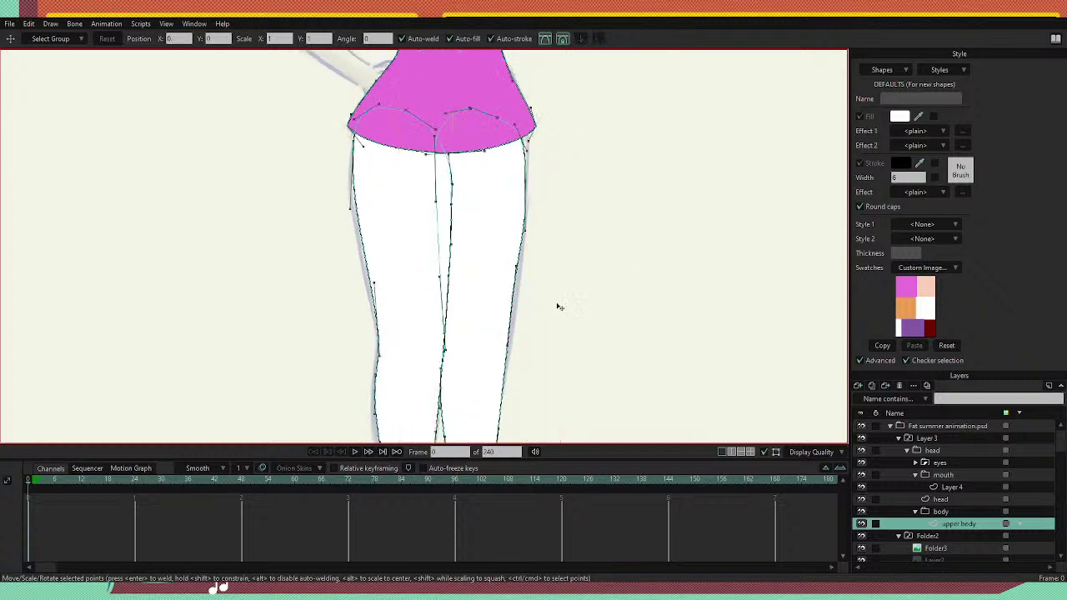
Shift the copied leg's inner knee and calf points away from the first leg to open a narrow gap between the legs.
{"action": "left_click_drag", "start_coordinate": [444, 333], "coordinate": [452, 328]}
{"action": "scroll", "coordinate": [475, 333], "scroll_direction": "down", "scroll_amount": 3}
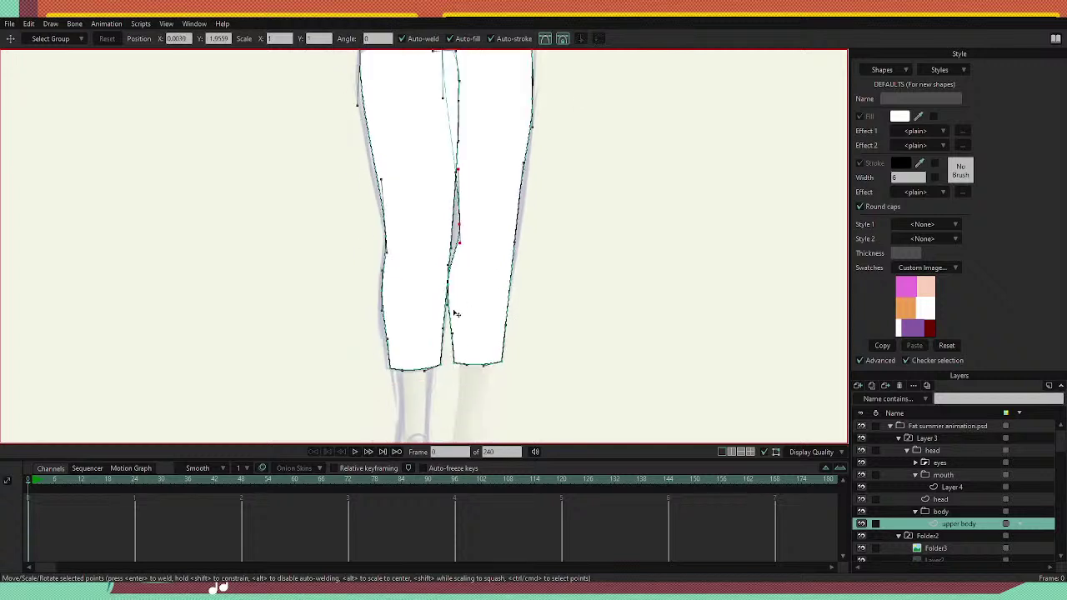
{"action": "left_click_drag", "start_coordinate": [450, 284], "coordinate": [454, 284]}
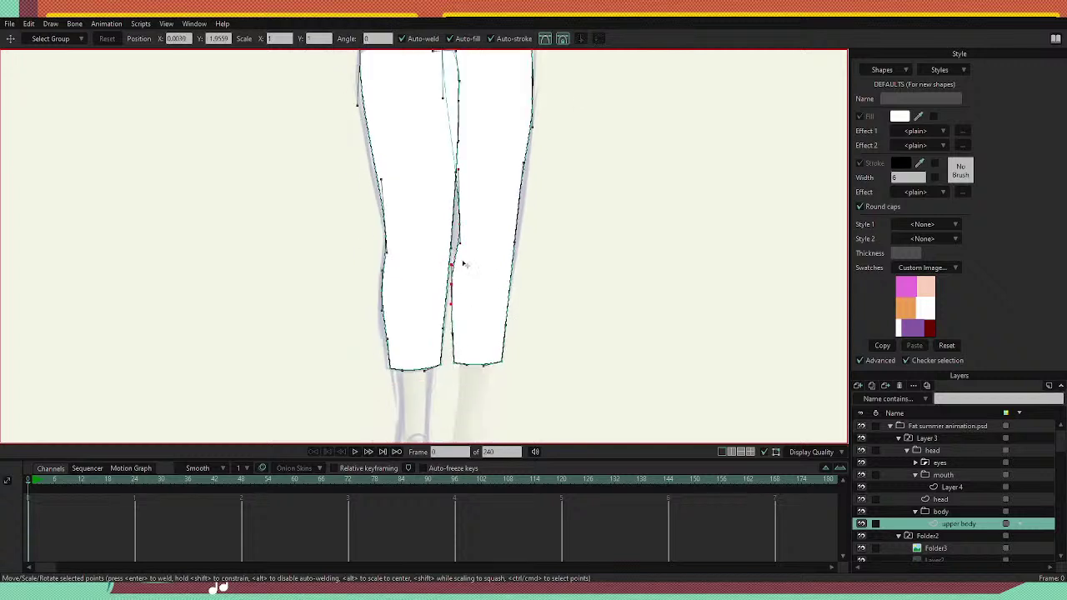
{"action": "left_click_drag", "start_coordinate": [460, 243], "coordinate": [457, 334]}
{"action": "left_click_drag", "start_coordinate": [503, 267], "coordinate": [491, 392]}
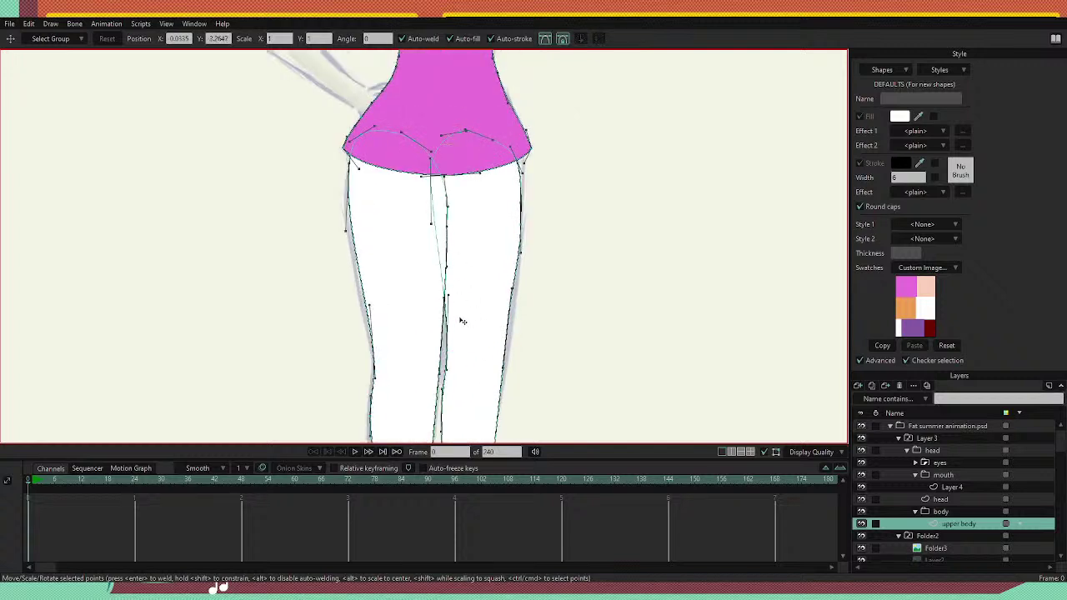
{"action": "left_click_drag", "start_coordinate": [460, 320], "coordinate": [465, 277]}
Nudge the first leg's inner thigh and knee points slightly to refine its edge against the copied leg.
{"action": "left_click", "coordinate": [453, 200]}
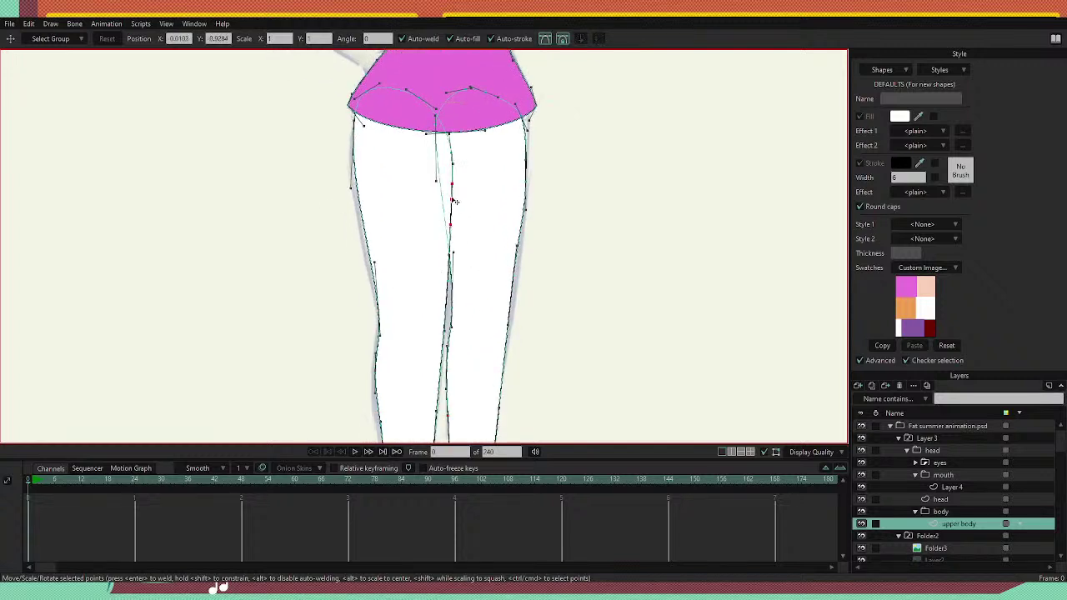
{"action": "left_click_drag", "start_coordinate": [454, 200], "coordinate": [444, 332]}
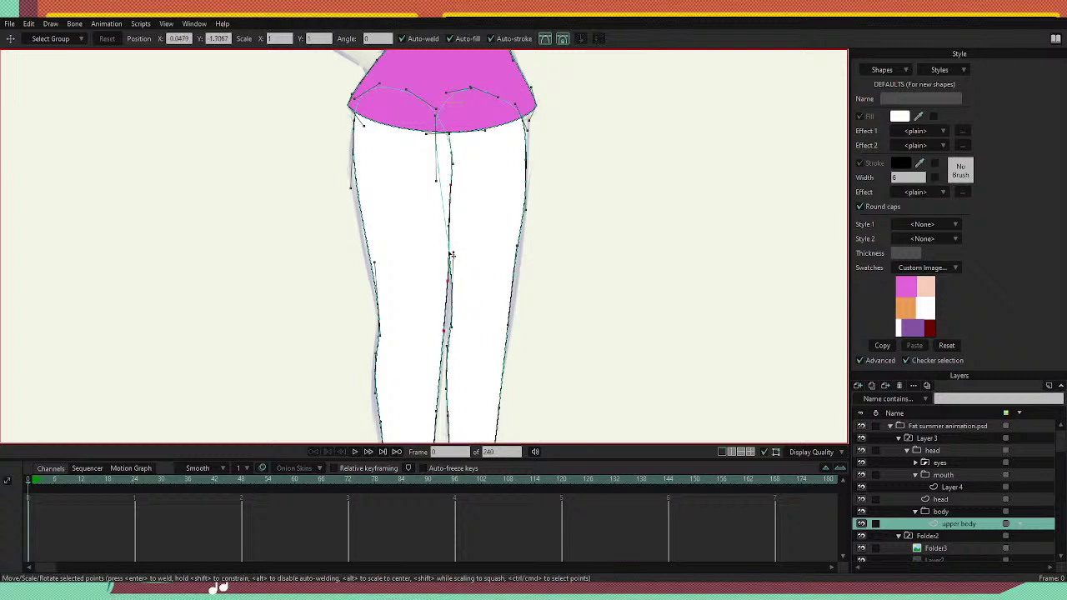
{"action": "left_click", "coordinate": [452, 301]}
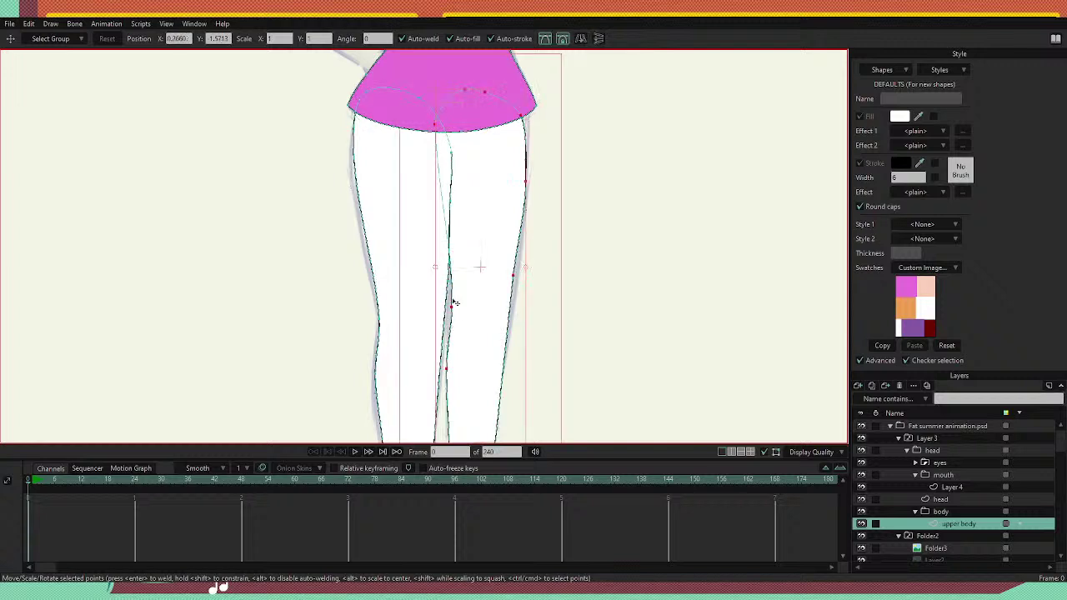
{"action": "left_click_drag", "start_coordinate": [474, 216], "coordinate": [469, 257]}
{"action": "left_click", "coordinate": [433, 170]}
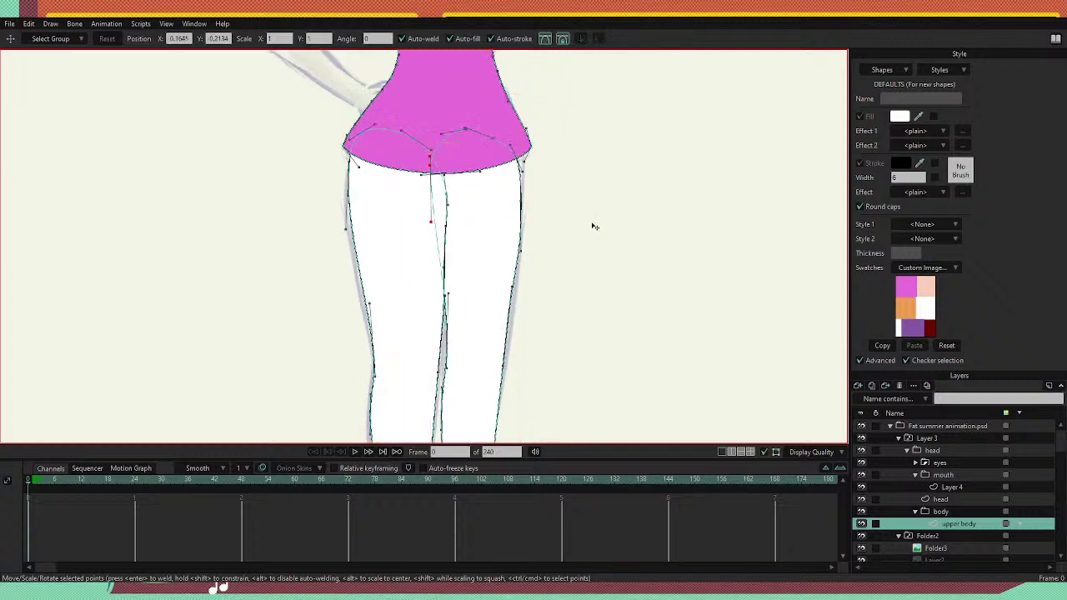
Reposition the inner-thigh points of the trousers just beneath the shirt hem so the legs meet at the centre.
{"action": "left_click_drag", "start_coordinate": [433, 169], "coordinate": [442, 175]}
{"action": "left_click", "coordinate": [439, 172]}
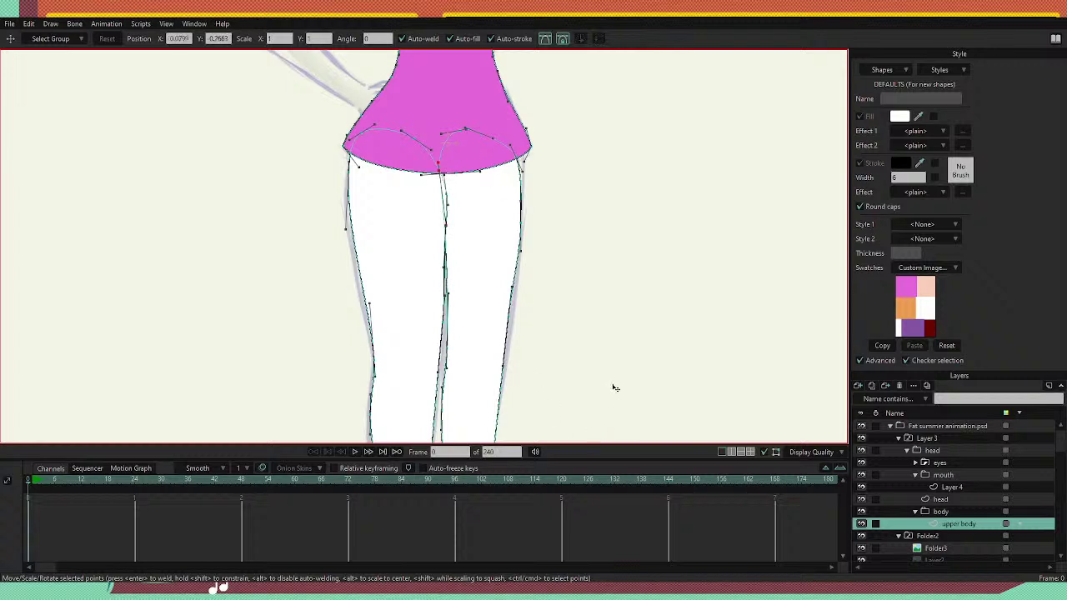
{"action": "left_click_drag", "start_coordinate": [615, 411], "coordinate": [520, 281]}
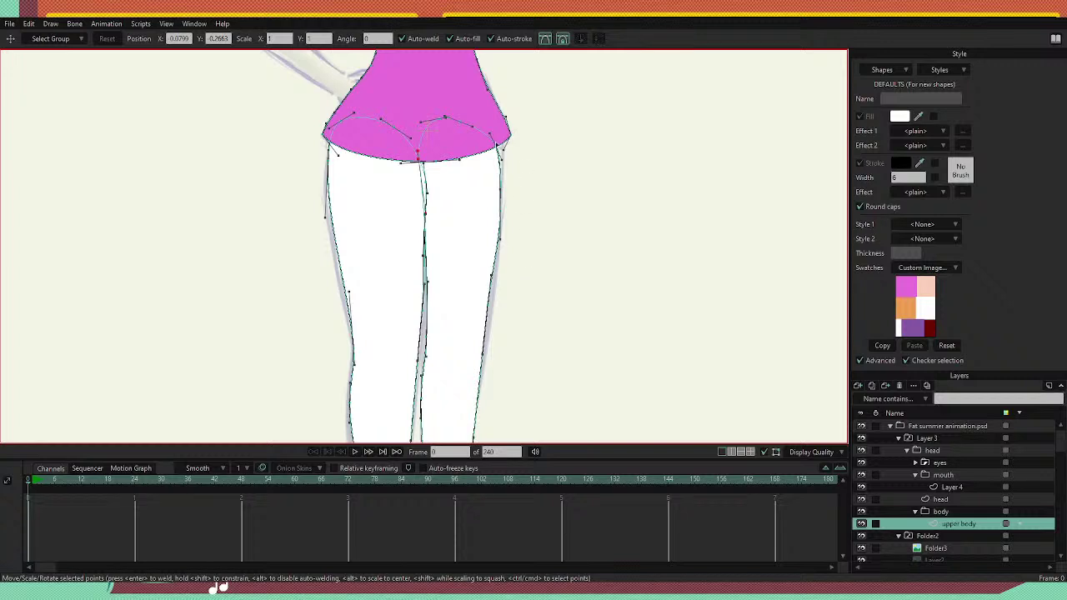
Reshape the outer edge of the right-hand trouser leg from hip to knee to follow the sketch underneath.
{"action": "left_click", "coordinate": [507, 157]}
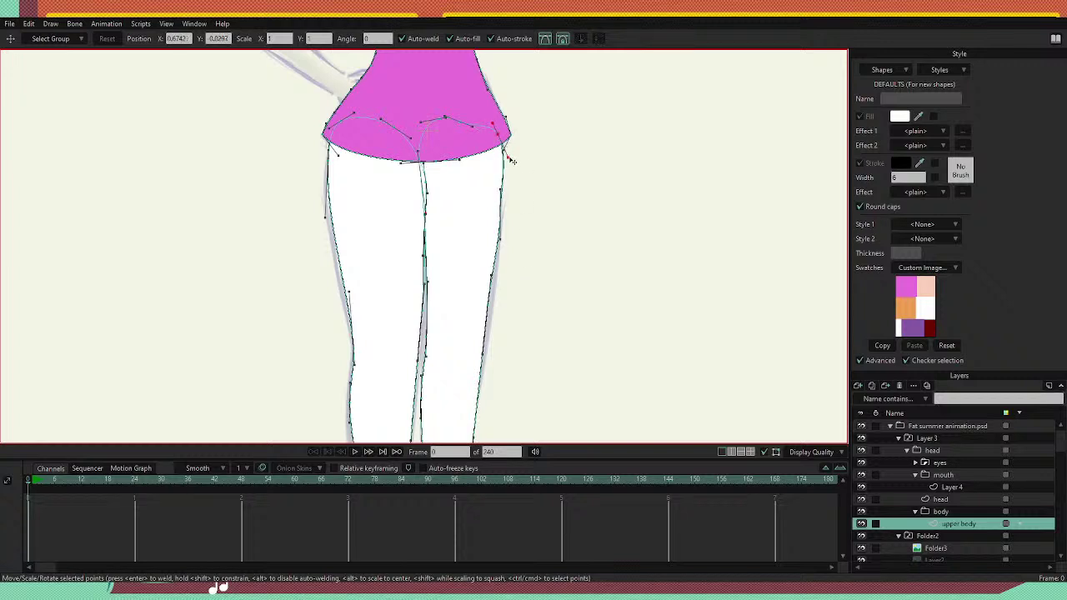
{"action": "left_click_drag", "start_coordinate": [509, 158], "coordinate": [506, 155]}
{"action": "left_click_drag", "start_coordinate": [501, 210], "coordinate": [503, 207]}
{"action": "left_click", "coordinate": [490, 302]}
{"action": "left_click_drag", "start_coordinate": [482, 354], "coordinate": [486, 354]}
{"action": "left_click_drag", "start_coordinate": [489, 306], "coordinate": [492, 306]}
{"action": "left_click_drag", "start_coordinate": [489, 356], "coordinate": [485, 365]}
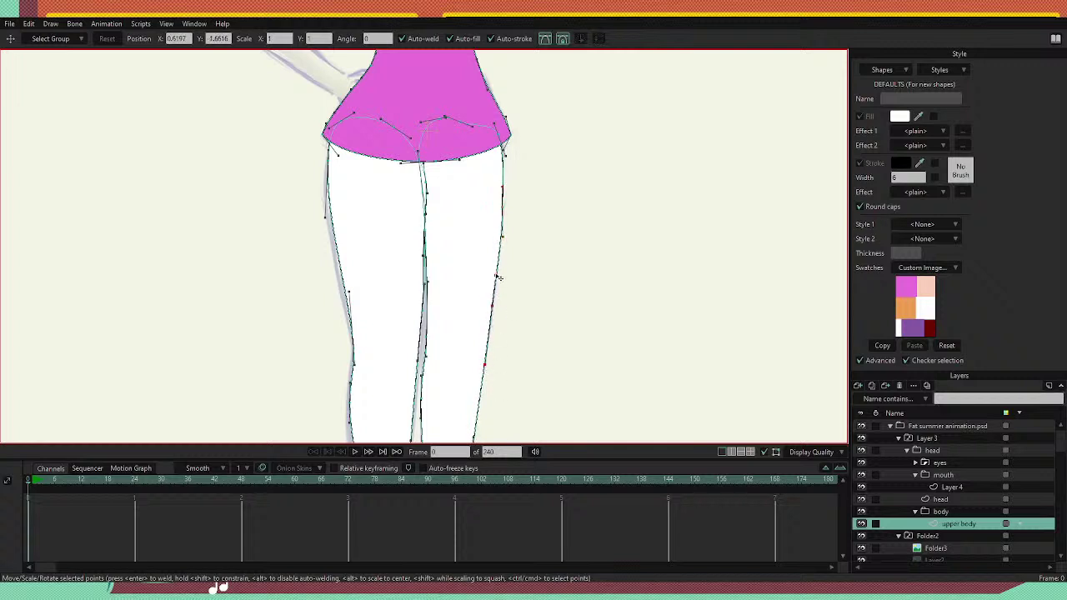
{"action": "left_click_drag", "start_coordinate": [496, 275], "coordinate": [496, 269]}
Adjust the hem corner and lower outer edge of the right-hand trouser leg to match the sketch.
{"action": "left_click_drag", "start_coordinate": [510, 362], "coordinate": [521, 246]}
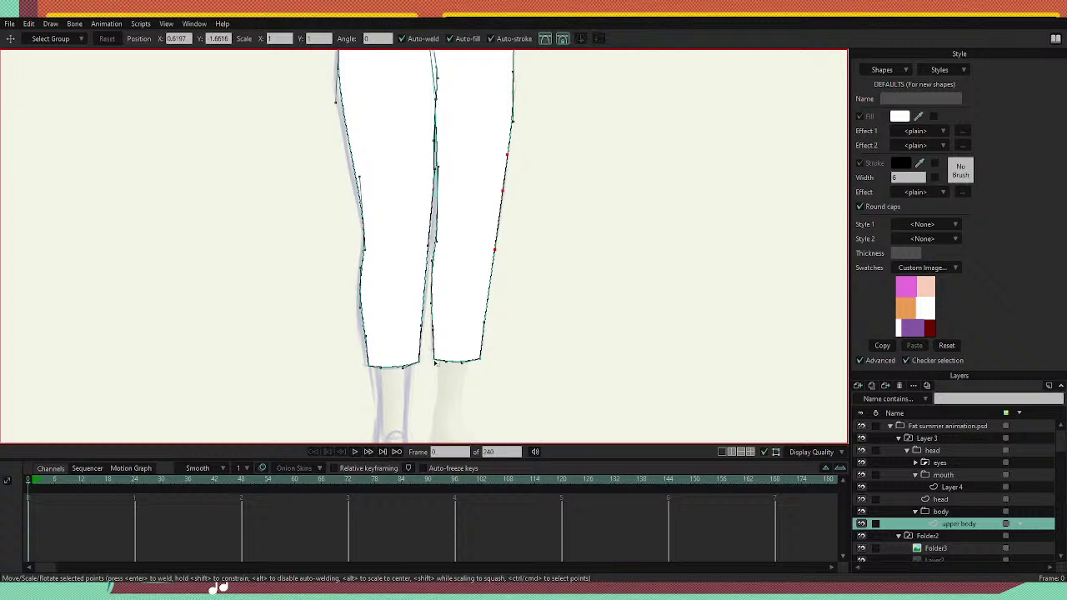
{"action": "left_click_drag", "start_coordinate": [434, 361], "coordinate": [480, 354]}
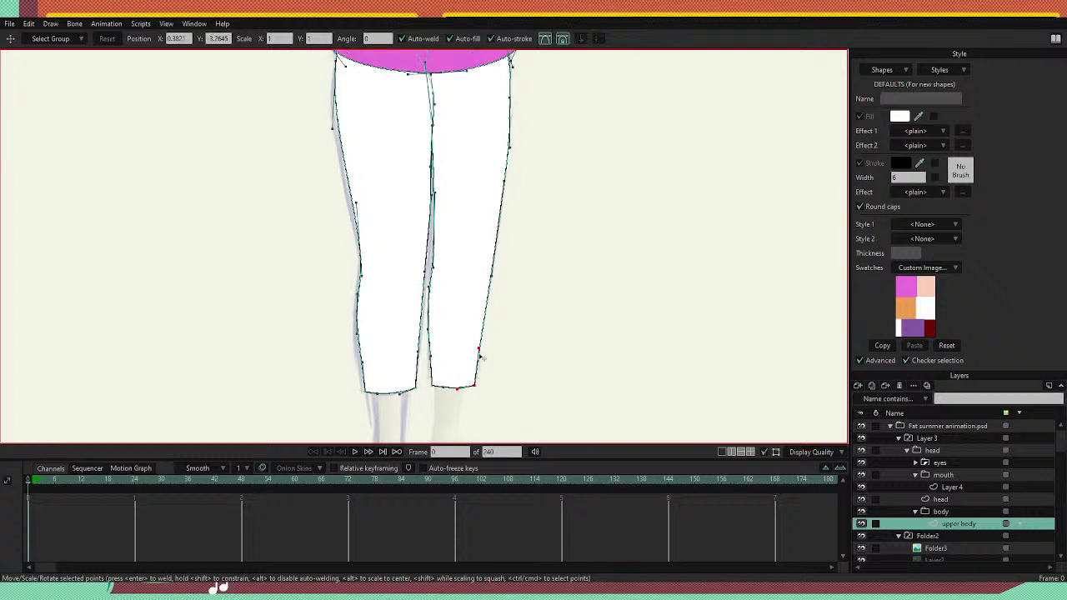
{"action": "left_click_drag", "start_coordinate": [492, 276], "coordinate": [489, 277]}
{"action": "left_click_drag", "start_coordinate": [530, 261], "coordinate": [527, 361]}
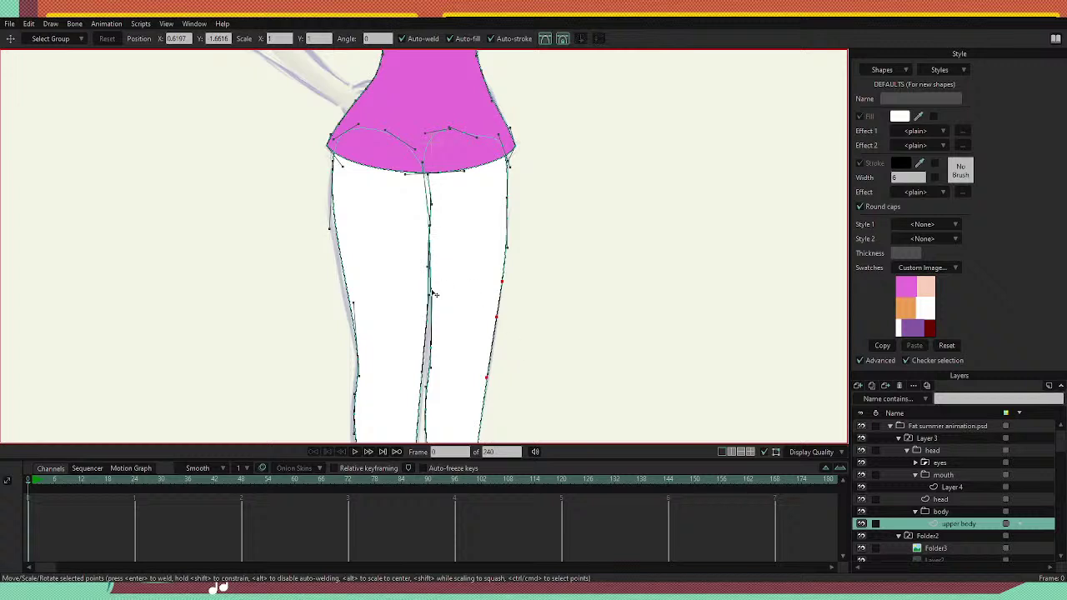
Refine the inner seam points between the two trouser legs, narrowing the gap below the point where they meet.
{"action": "scroll", "coordinate": [433, 294], "scroll_direction": "up", "scroll_amount": 5}
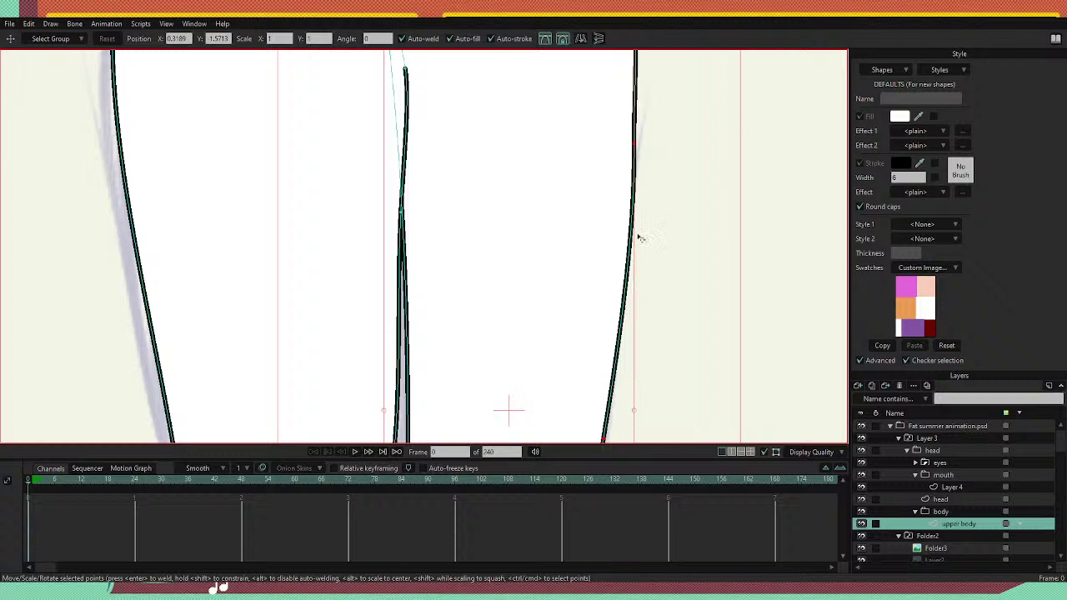
{"action": "left_click", "coordinate": [403, 214]}
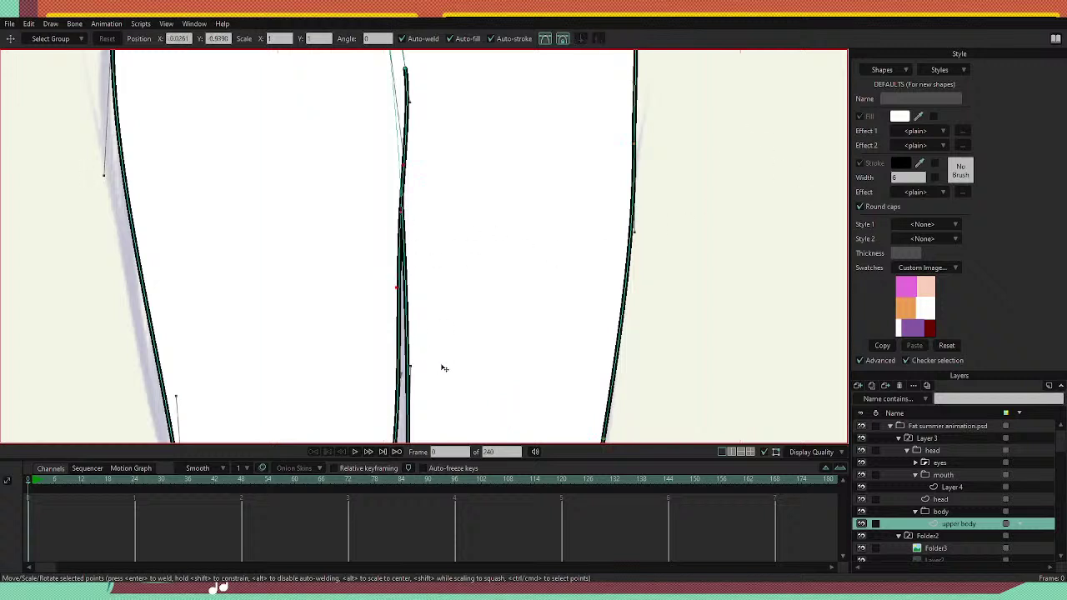
{"action": "mouse_move", "coordinate": [539, 235]}
{"action": "left_mouse_down"}
{"action": "mouse_move", "coordinate": [532, 242]}
{"action": "mouse_move", "coordinate": [555, 229]}
{"action": "left_mouse_up"}
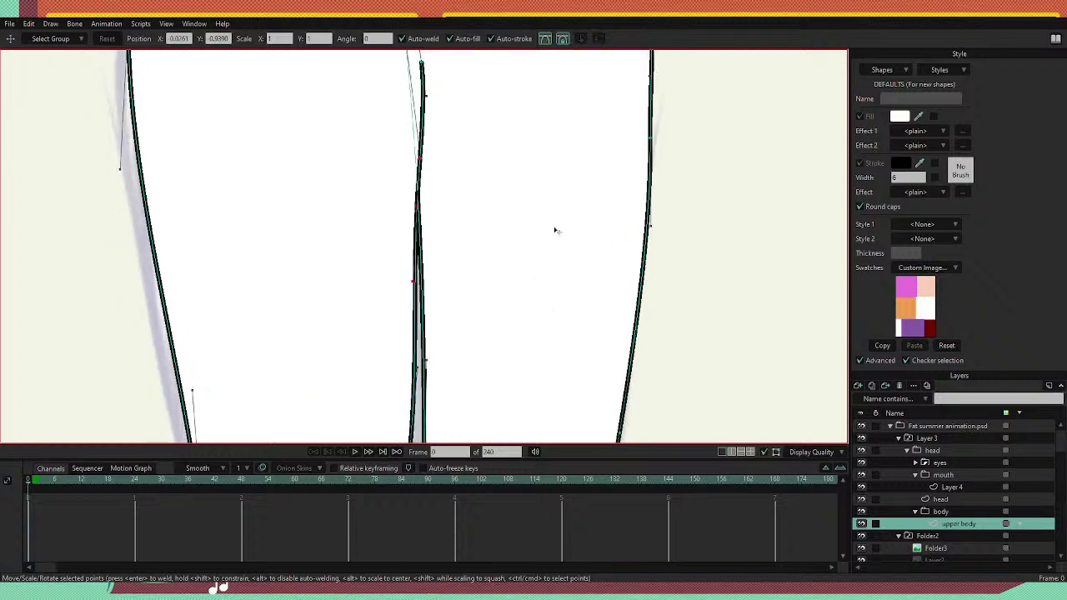
{"action": "left_click_drag", "start_coordinate": [524, 345], "coordinate": [548, 236]}
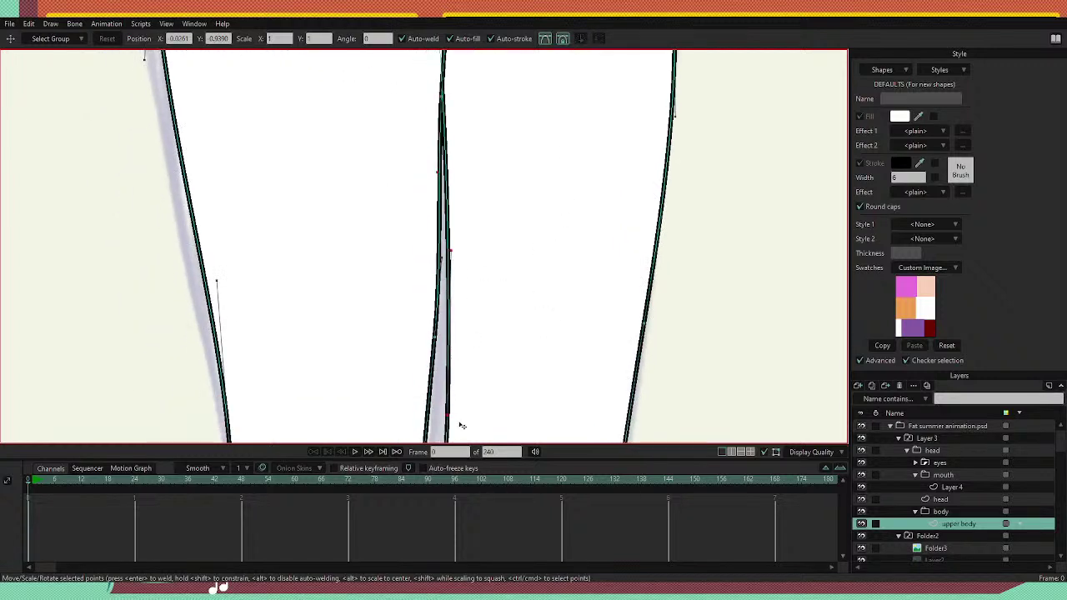
{"action": "left_click_drag", "start_coordinate": [449, 418], "coordinate": [448, 418]}
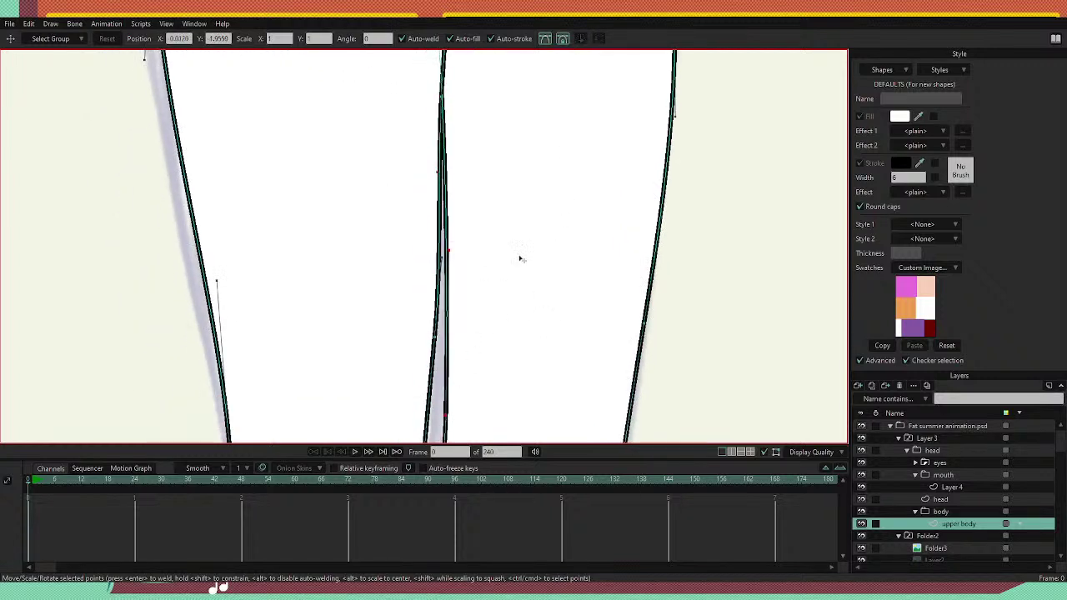
Push the upper outer thigh and hip points of the right-hand trouser leg outward to smooth the curve.
{"action": "left_click_drag", "start_coordinate": [523, 214], "coordinate": [525, 370]}
{"action": "scroll", "coordinate": [522, 322], "scroll_direction": "up", "scroll_amount": 2}
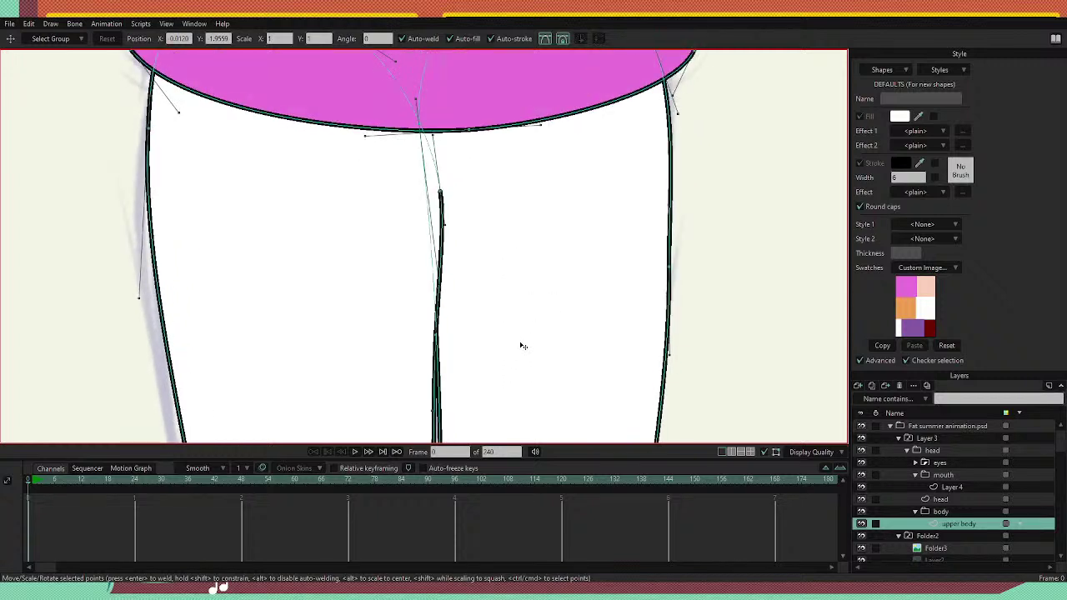
{"action": "scroll", "coordinate": [527, 333], "scroll_direction": "down", "scroll_amount": 5}
{"action": "scroll", "coordinate": [595, 231], "scroll_direction": "up", "scroll_amount": 5}
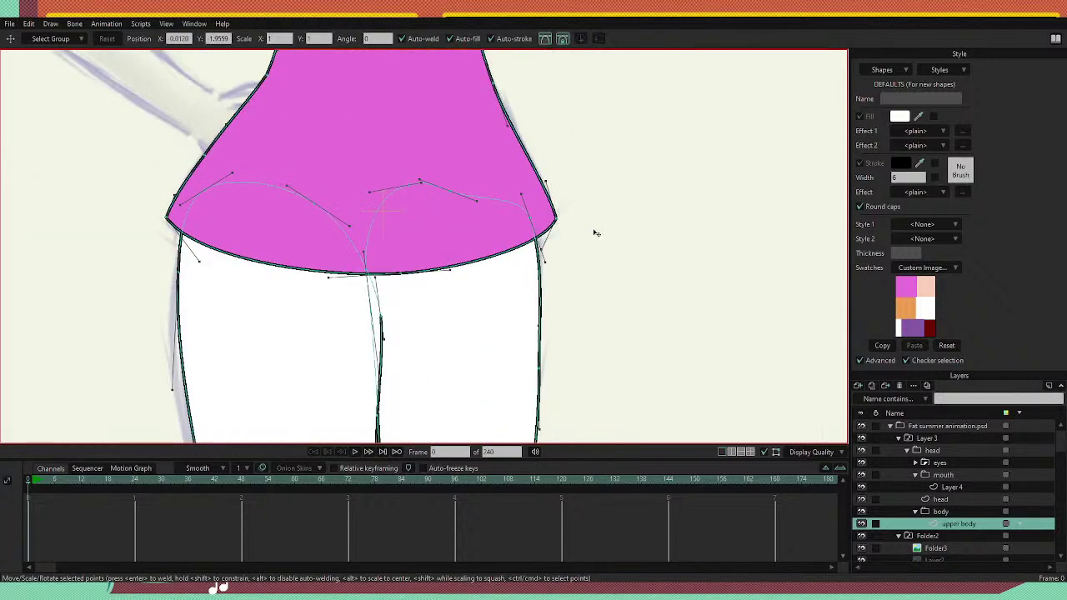
{"action": "left_click_drag", "start_coordinate": [538, 325], "coordinate": [542, 321]}
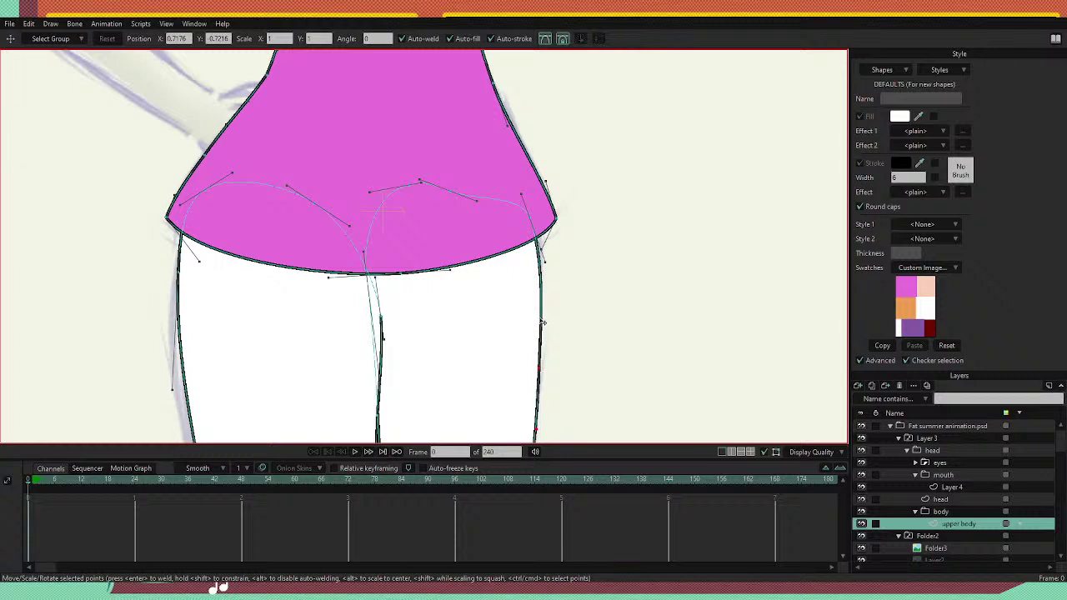
{"action": "left_click_drag", "start_coordinate": [531, 215], "coordinate": [536, 213]}
{"action": "left_click_drag", "start_coordinate": [539, 368], "coordinate": [543, 367]}
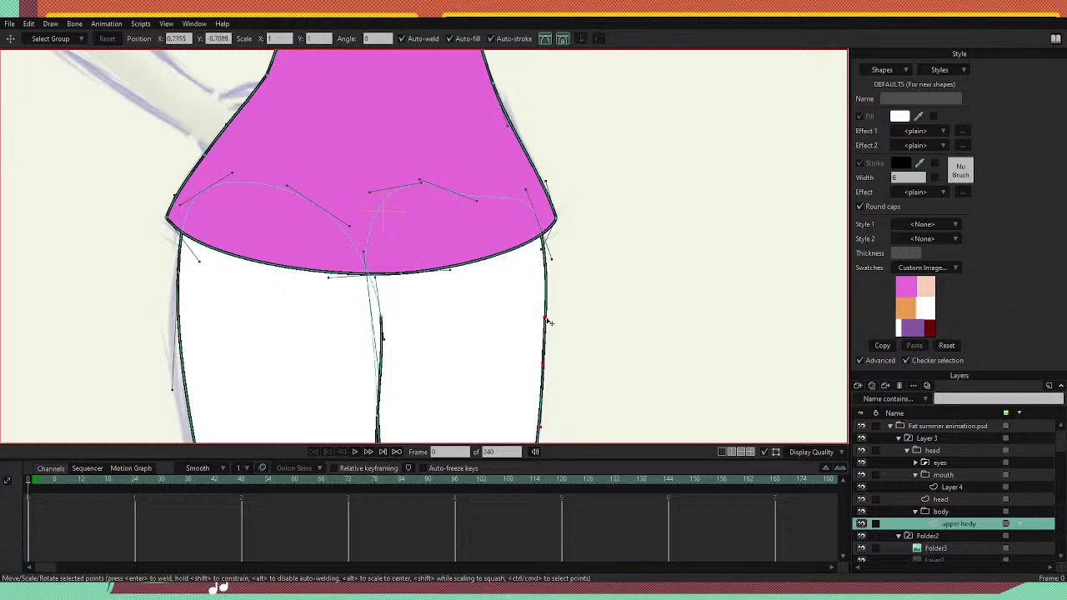
{"action": "left_click_drag", "start_coordinate": [544, 319], "coordinate": [547, 311]}
{"action": "scroll", "coordinate": [548, 312], "scroll_direction": "down", "scroll_amount": 2}
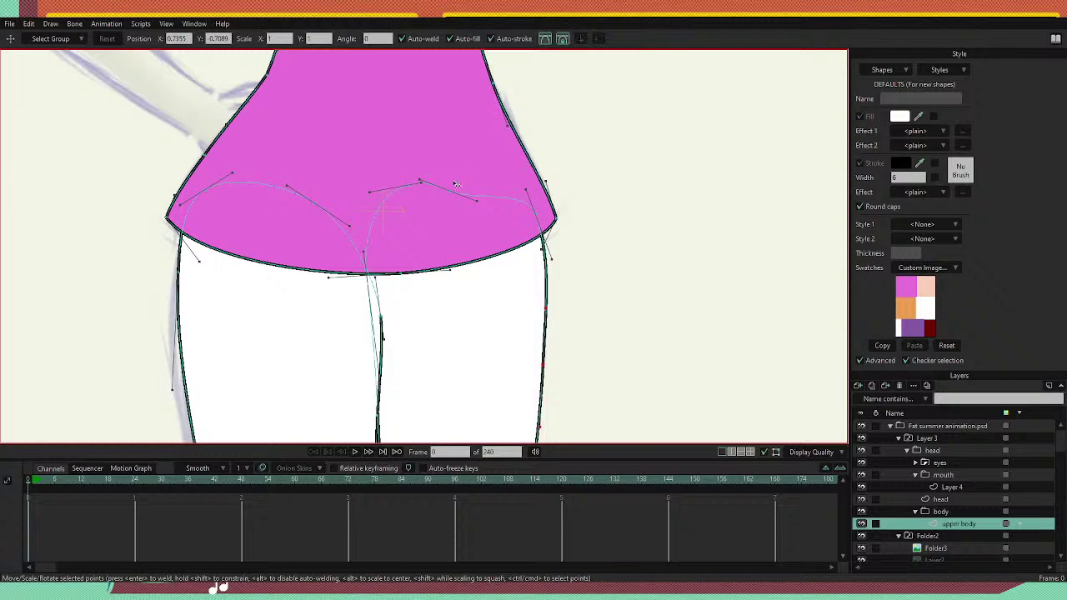
Draw a closed white shape with a black outline across the crotch, just below the shirt hem, using Add Point.
{"action": "scroll", "coordinate": [447, 168], "scroll_direction": "down", "scroll_amount": 4}
{"action": "scroll", "coordinate": [447, 167], "scroll_direction": "up", "scroll_amount": 4}
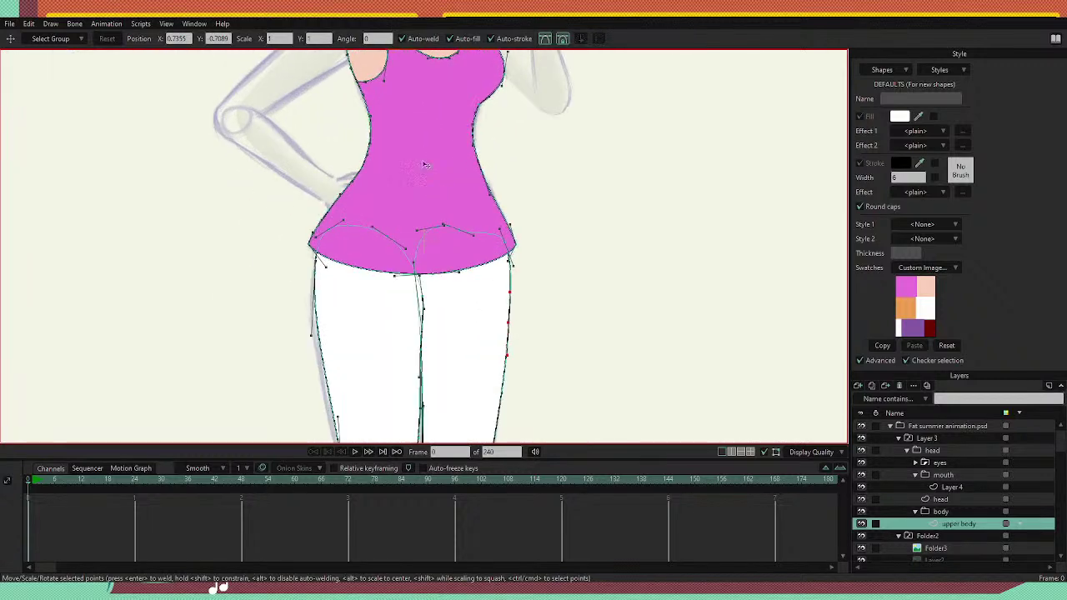
{"action": "key", "text": "a"}
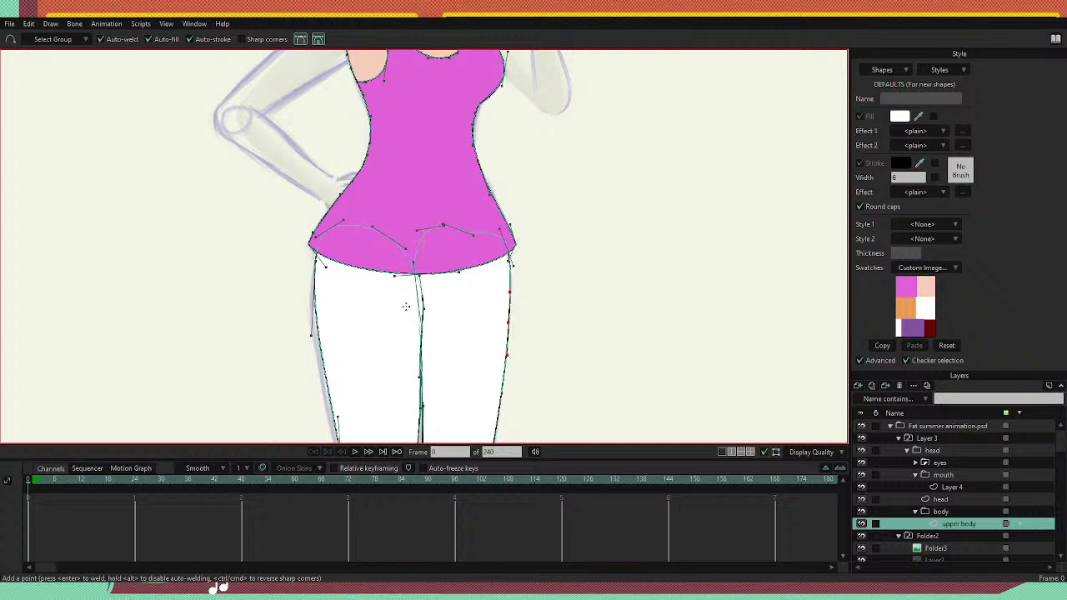
{"action": "mouse_move", "coordinate": [371, 281]}
{"action": "left_mouse_down"}
{"action": "mouse_move", "coordinate": [429, 302]}
{"action": "mouse_move", "coordinate": [421, 291]}
{"action": "mouse_move", "coordinate": [435, 288]}
{"action": "mouse_move", "coordinate": [435, 300]}
{"action": "mouse_move", "coordinate": [483, 280]}
{"action": "mouse_move", "coordinate": [374, 276]}
{"action": "left_mouse_up"}
{"action": "scroll", "coordinate": [395, 290], "scroll_direction": "up", "scroll_amount": 4}
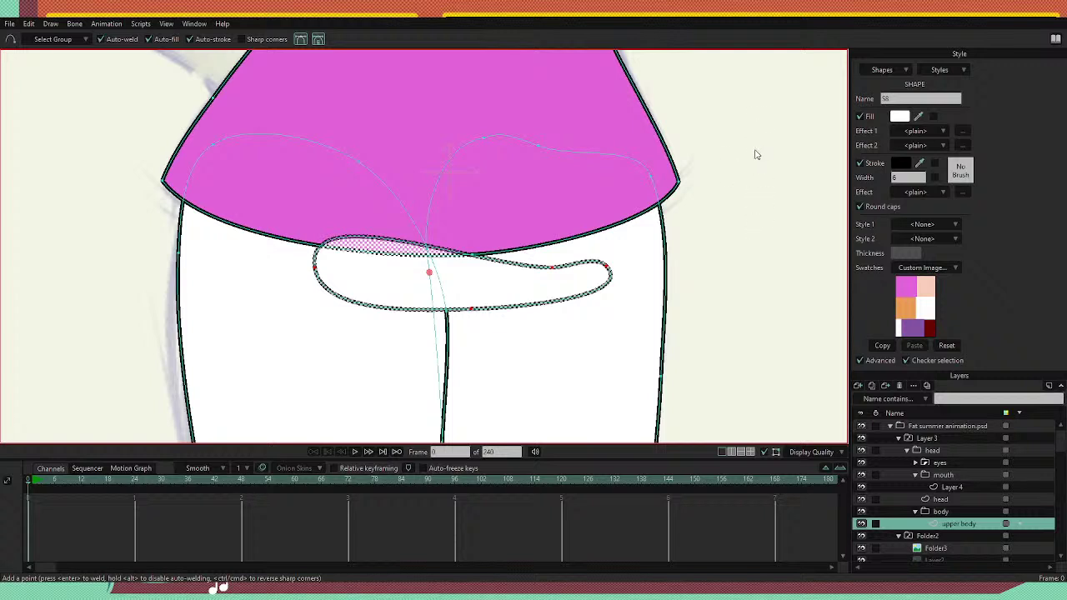
Move the upper middle point of the new crotch shape to the centre, flattening its top edge below the shirt.
{"action": "key", "text": "t"}
{"action": "left_click", "coordinate": [626, 373]}
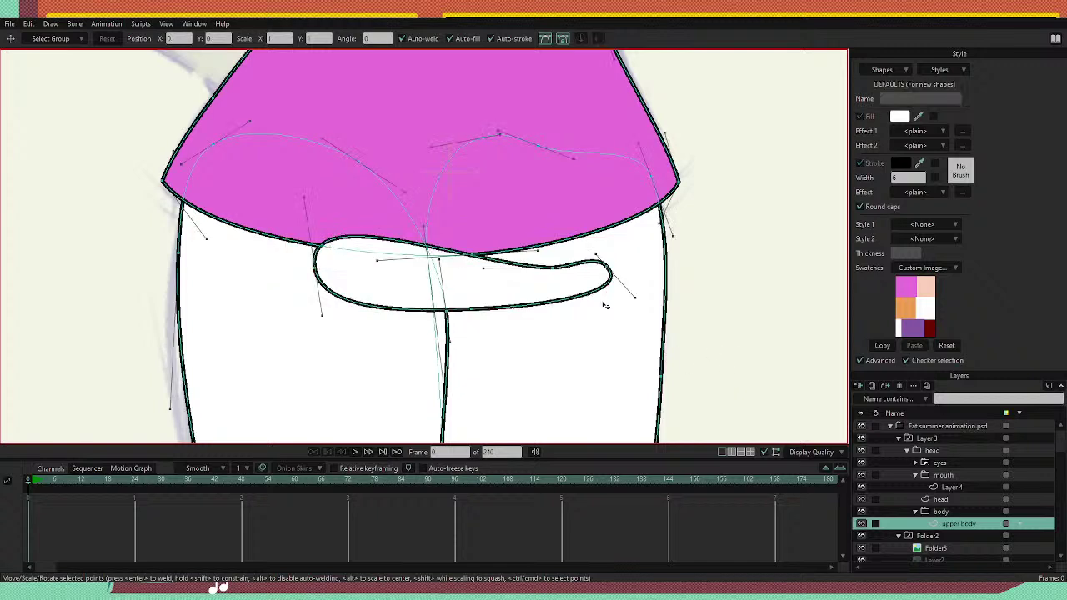
{"action": "left_click_drag", "start_coordinate": [474, 256], "coordinate": [461, 262]}
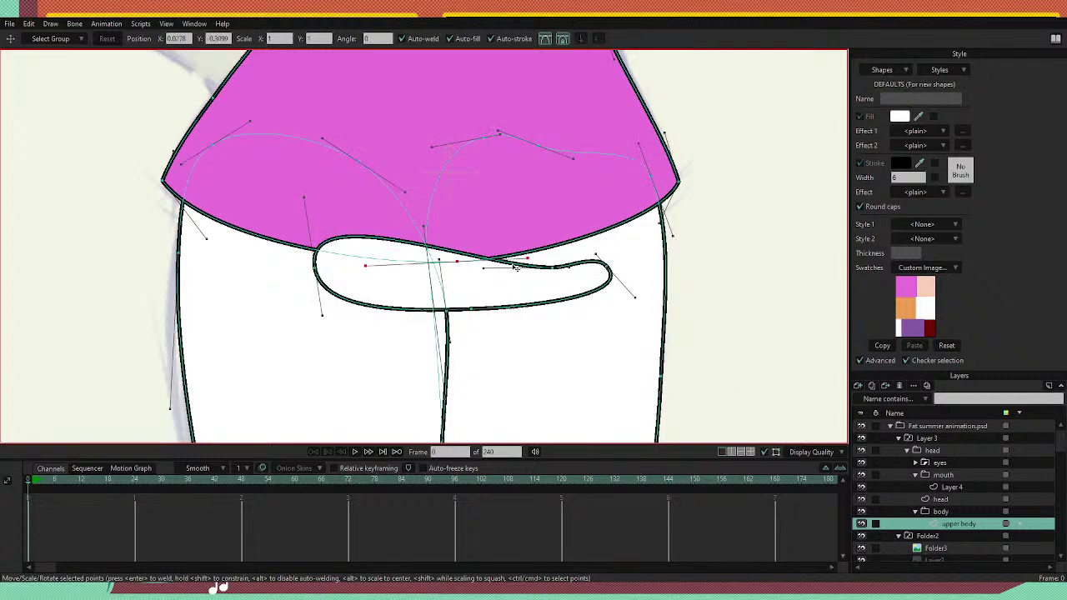
{"action": "key", "text": "ctrl+z"}
{"action": "left_click", "coordinate": [515, 266]}
{"action": "left_click", "coordinate": [714, 323]}
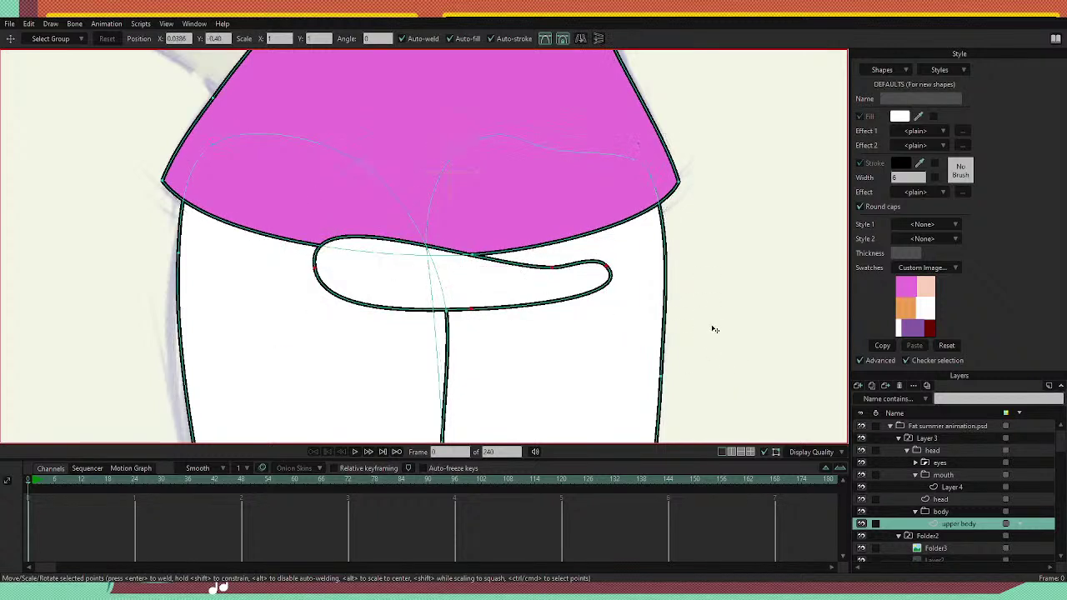
{"action": "left_click_drag", "start_coordinate": [550, 270], "coordinate": [438, 266]}
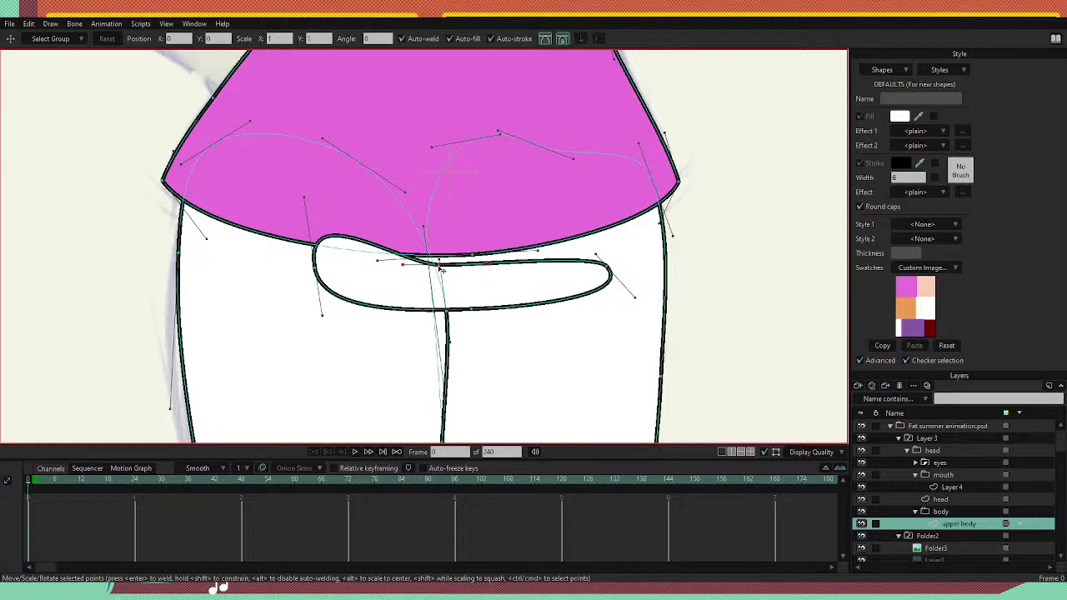
Adjust the curve handles at both ends of the crotch shape to form sharp corners and a curved crescent.
{"action": "left_click_drag", "start_coordinate": [305, 199], "coordinate": [307, 203]}
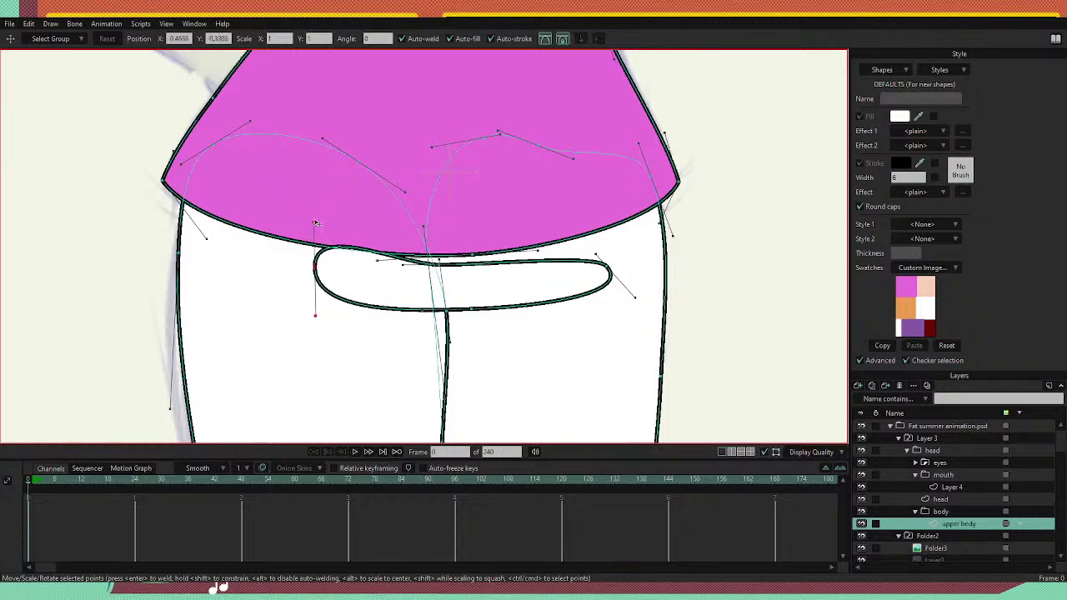
{"action": "left_click_drag", "start_coordinate": [318, 250], "coordinate": [316, 268]}
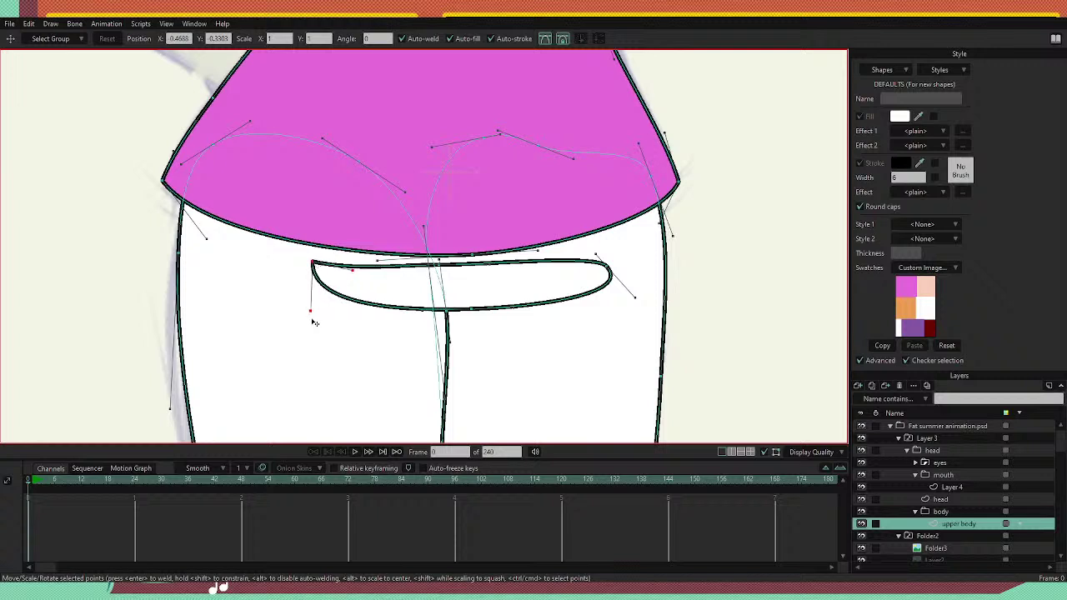
{"action": "left_click_drag", "start_coordinate": [315, 317], "coordinate": [354, 321]}
{"action": "left_click_drag", "start_coordinate": [636, 302], "coordinate": [568, 304]}
{"action": "left_click_drag", "start_coordinate": [595, 253], "coordinate": [534, 270]}
Hide the upper edges of the crescent and lower its top middle point.
{"action": "key", "text": "h"}
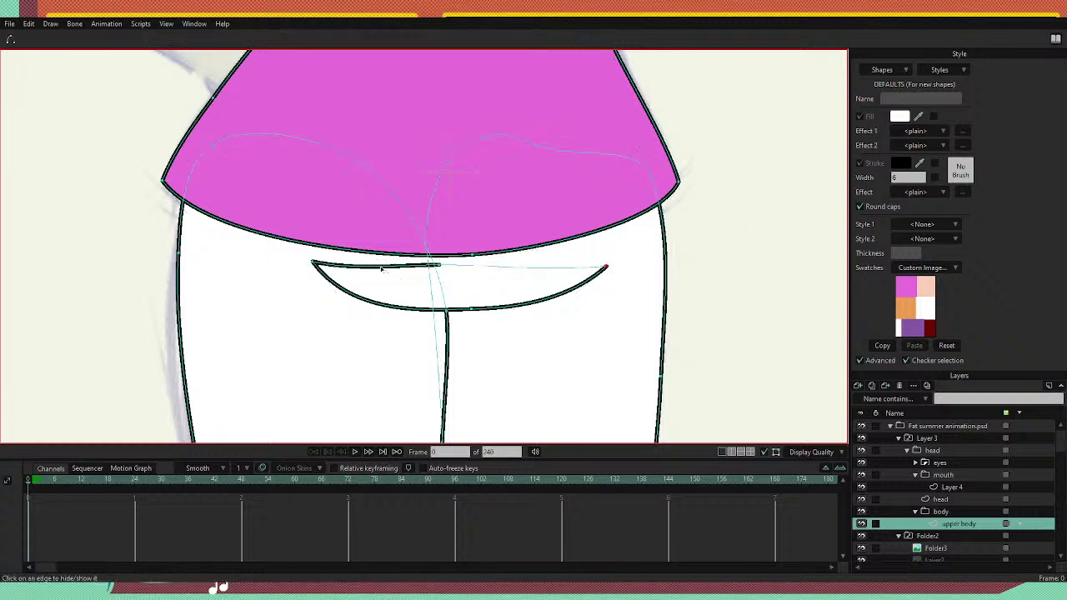
{"action": "key", "text": "t"}
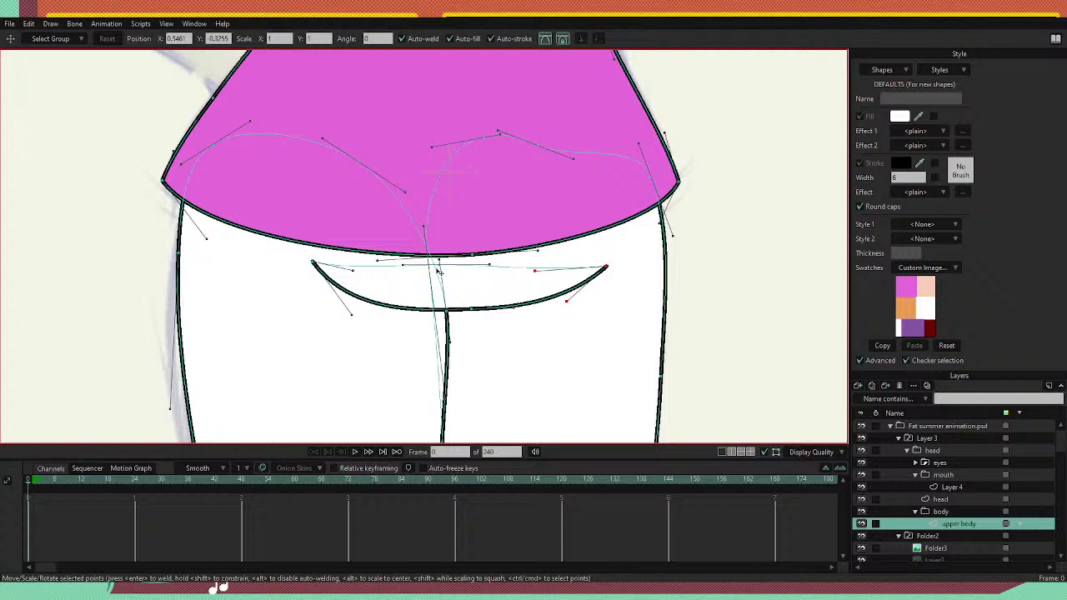
{"action": "left_click_drag", "start_coordinate": [438, 265], "coordinate": [441, 277]}
Smooth the crescent's bottom curve by adjusting its handles and aligning its lowest point with the centre seam.
{"action": "left_click_drag", "start_coordinate": [353, 315], "coordinate": [371, 311]}
{"action": "left_click_drag", "start_coordinate": [567, 302], "coordinate": [554, 303]}
{"action": "left_click_drag", "start_coordinate": [469, 311], "coordinate": [456, 313]}
{"action": "left_click_drag", "start_coordinate": [371, 311], "coordinate": [381, 310]}
{"action": "left_click_drag", "start_coordinate": [554, 305], "coordinate": [550, 306]}
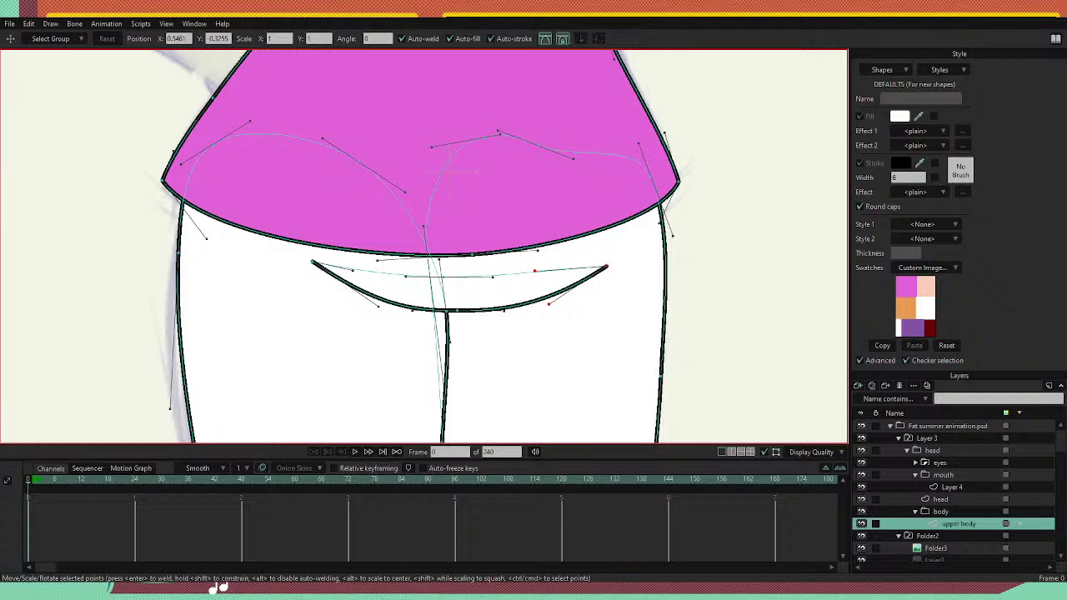
{"action": "left_click_drag", "start_coordinate": [458, 312], "coordinate": [450, 314]}
Narrow the crescent by moving both end points inward and rebalance its bottom curve.
{"action": "left_click_drag", "start_coordinate": [604, 268], "coordinate": [493, 311]}
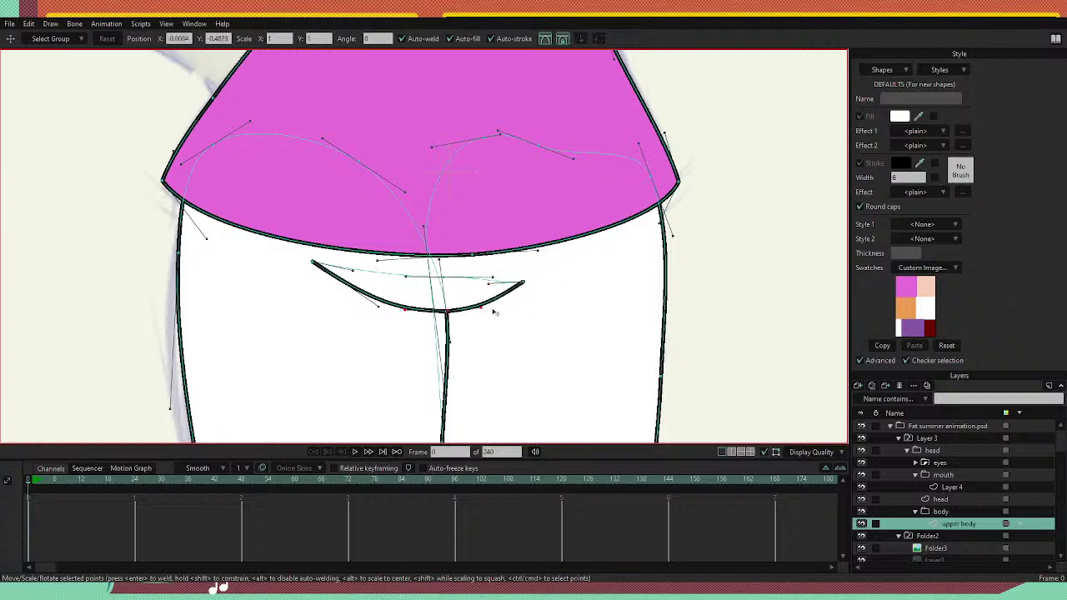
{"action": "left_click_drag", "start_coordinate": [313, 263], "coordinate": [356, 282]}
{"action": "mouse_move", "coordinate": [409, 315]}
{"action": "left_mouse_down"}
{"action": "mouse_move", "coordinate": [389, 301]}
{"action": "mouse_move", "coordinate": [405, 311]}
{"action": "left_mouse_up"}
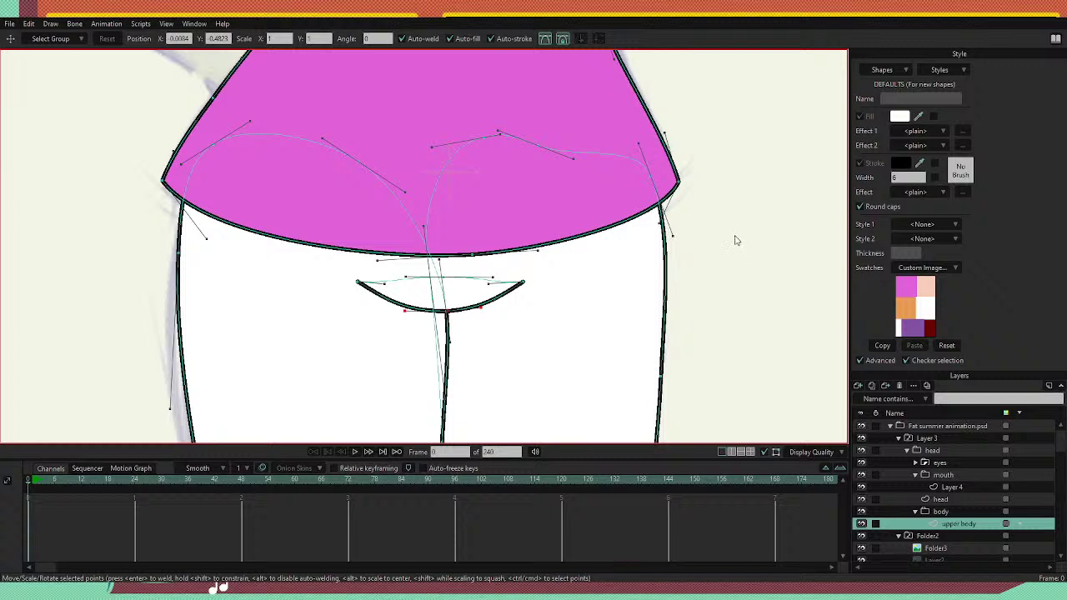
Taper the crescent's stroke to nothing at both corners and thin its intermediate points, with the left one at 62 percent width.
{"action": "key", "text": "w"}
{"action": "key", "text": "a"}
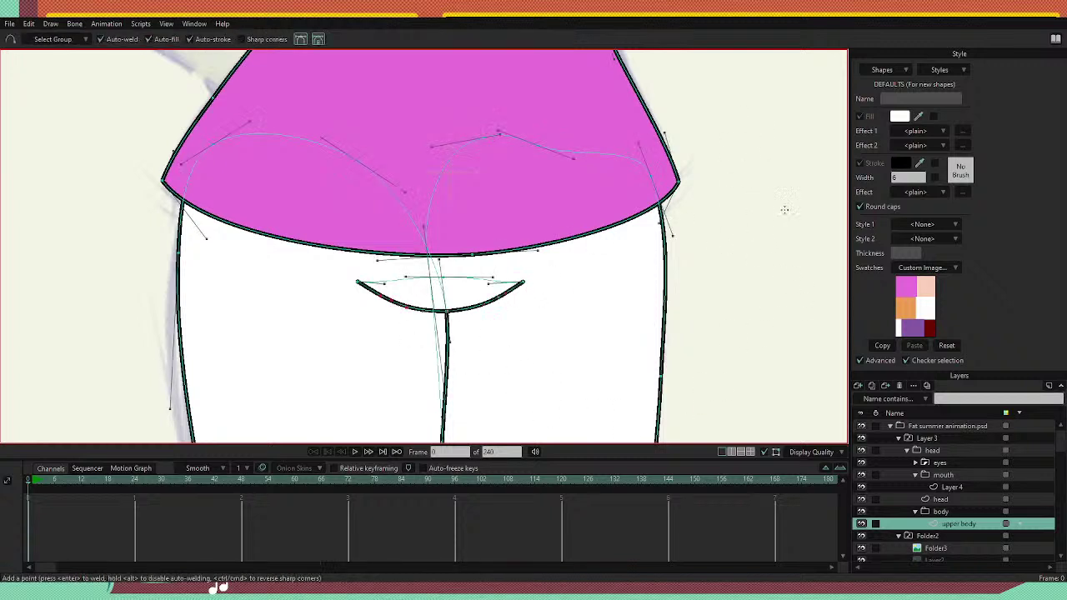
{"action": "key", "text": "w"}
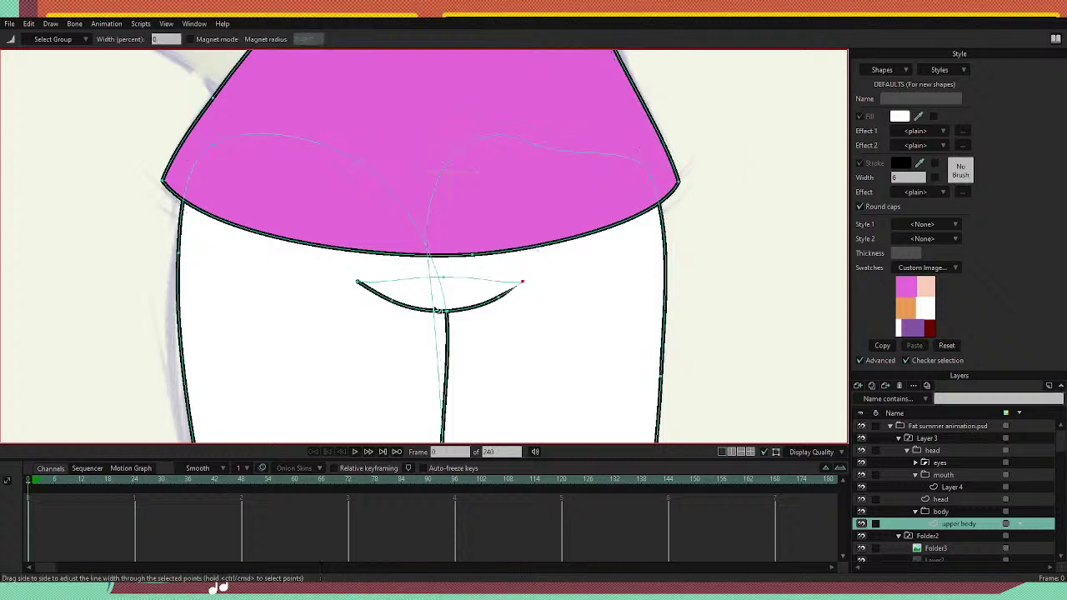
{"action": "left_click_drag", "start_coordinate": [358, 287], "coordinate": [182, 426]}
{"action": "left_click_drag", "start_coordinate": [503, 301], "coordinate": [494, 305]}
{"action": "left_click_drag", "start_coordinate": [384, 313], "coordinate": [385, 309]}
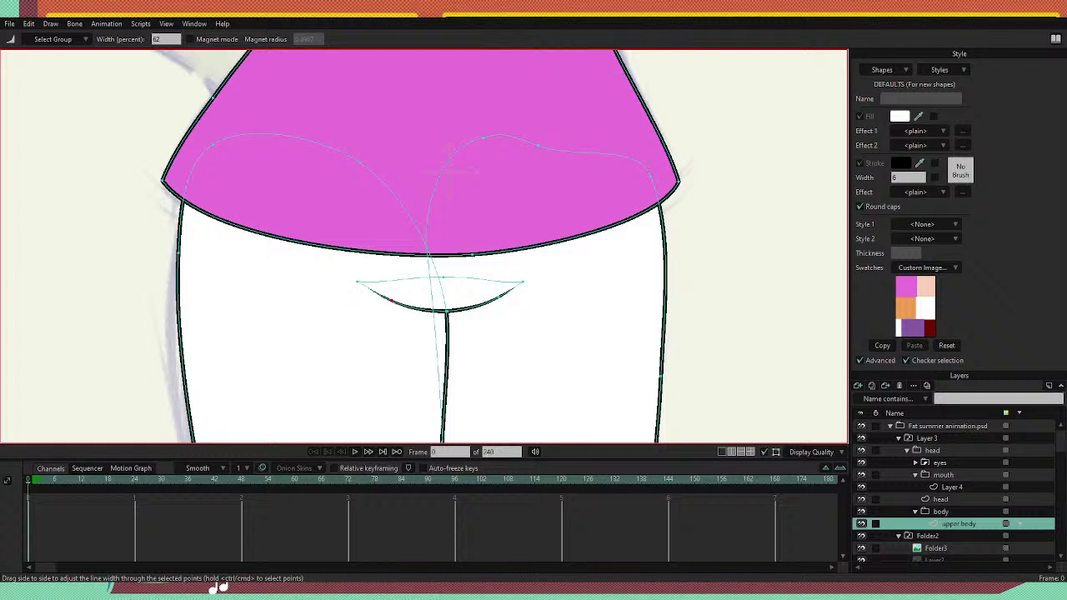
{"action": "scroll", "coordinate": [504, 248], "scroll_direction": "down", "scroll_amount": 10}
{"action": "scroll", "coordinate": [504, 249], "scroll_direction": "up", "scroll_amount": 3}
{"action": "scroll", "coordinate": [503, 367], "scroll_direction": "up", "scroll_amount": 2}
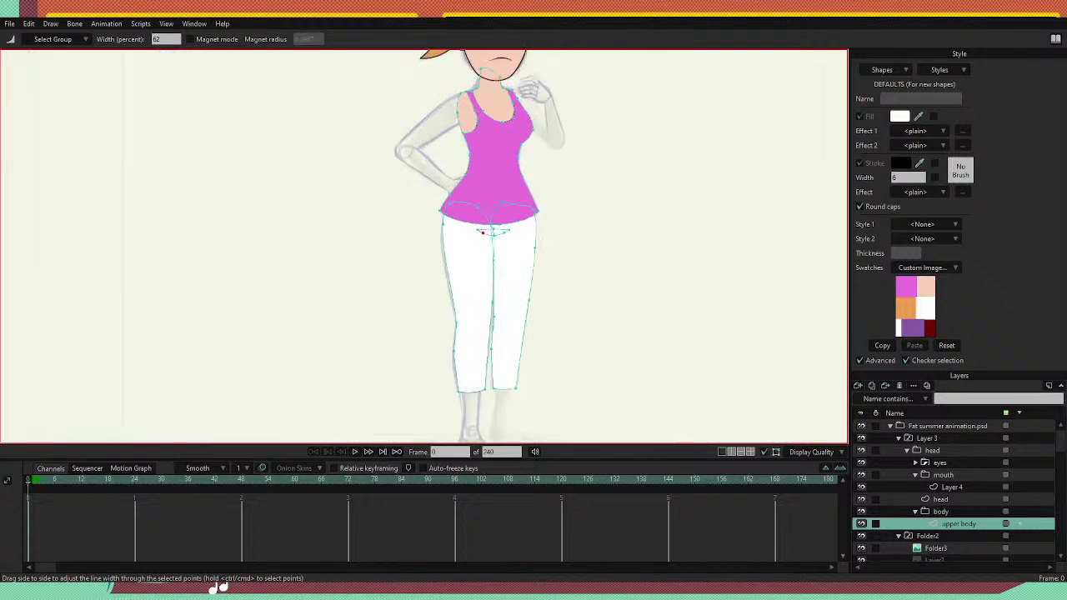
Inspect the line thickness of the trousers, tank top and head across the whole figure.
{"action": "scroll", "coordinate": [503, 367], "scroll_direction": "down", "scroll_amount": 5}
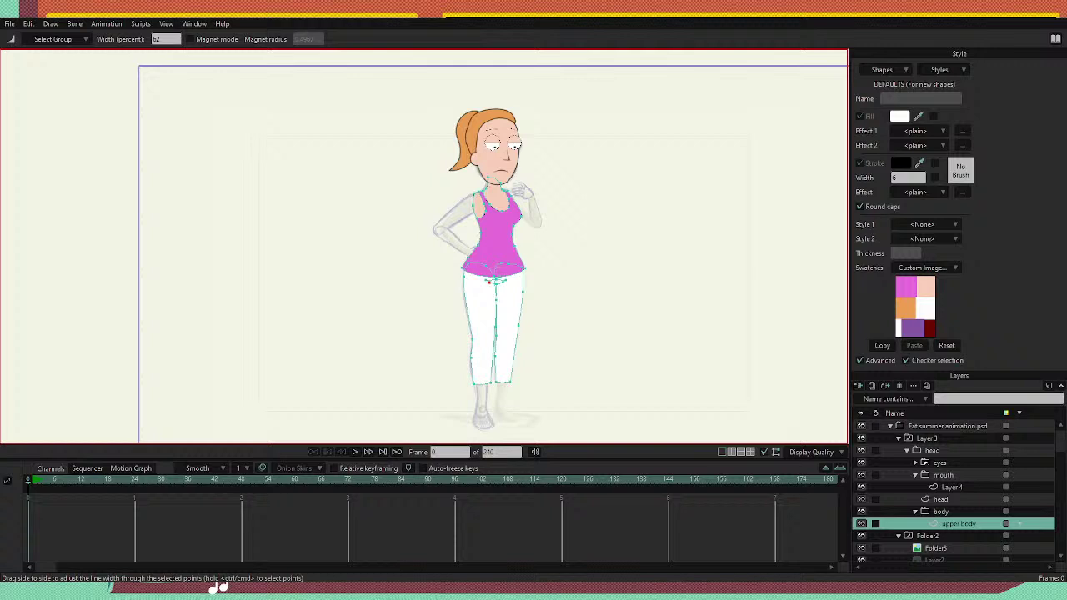
{"action": "left_click", "coordinate": [10, 24]}
{"action": "left_click", "coordinate": [40, 233]}
{"action": "scroll", "coordinate": [492, 176], "scroll_direction": "up", "scroll_amount": 8}
{"action": "scroll", "coordinate": [500, 117], "scroll_direction": "down", "scroll_amount": 7}
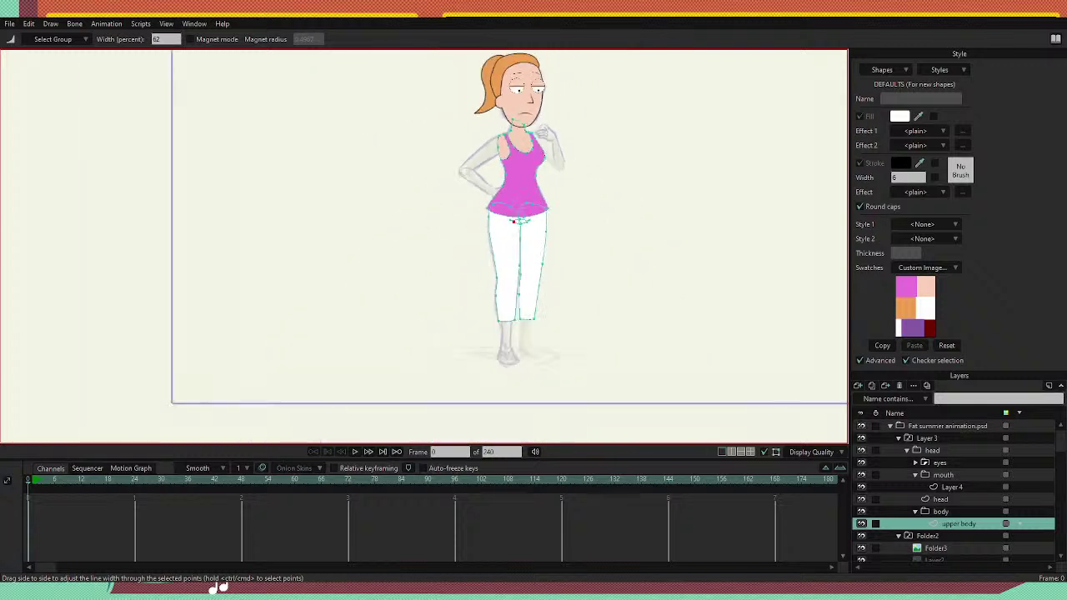
{"action": "scroll", "coordinate": [500, 172], "scroll_direction": "up", "scroll_amount": 5}
{"action": "scroll", "coordinate": [525, 150], "scroll_direction": "up", "scroll_amount": 2}
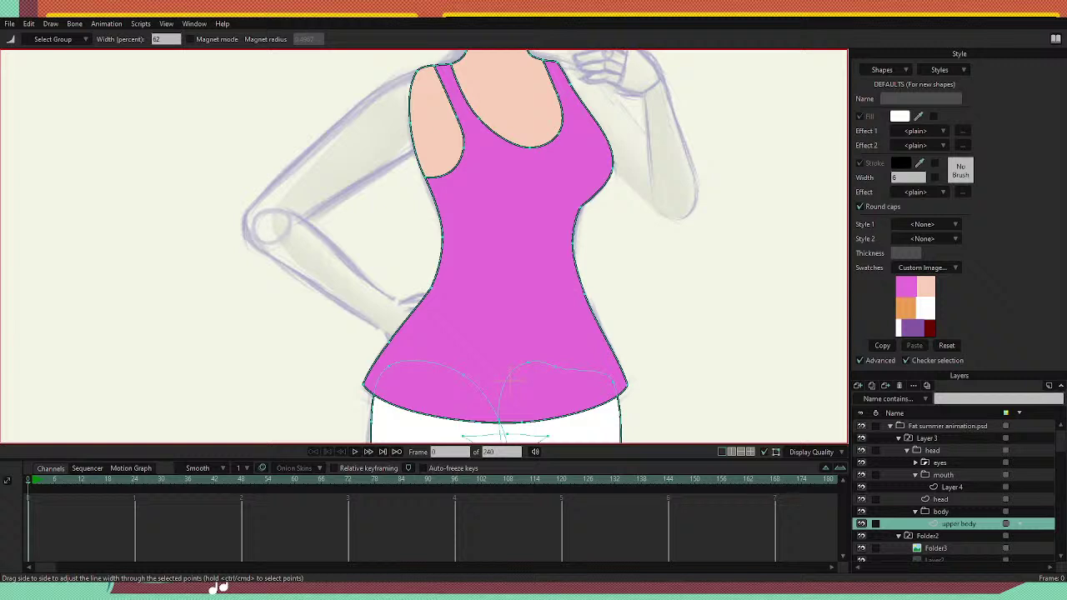
{"action": "scroll", "coordinate": [438, 334], "scroll_direction": "down", "scroll_amount": 3}
{"action": "scroll", "coordinate": [523, 172], "scroll_direction": "up", "scroll_amount": 5}
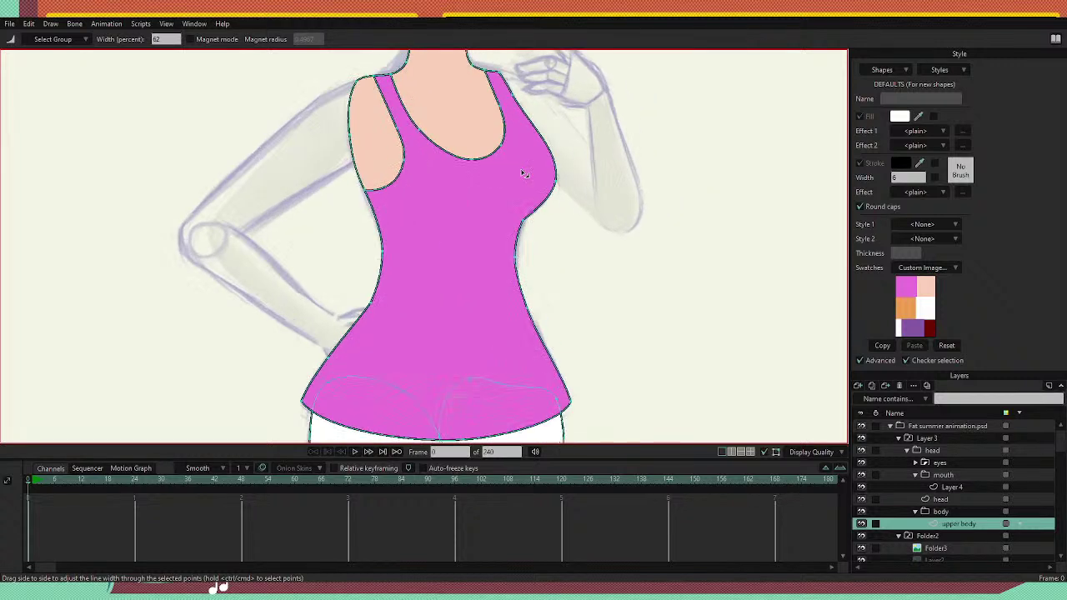
Thicken the outline of the pink tank top to 134 percent width.
{"action": "key", "text": "t"}
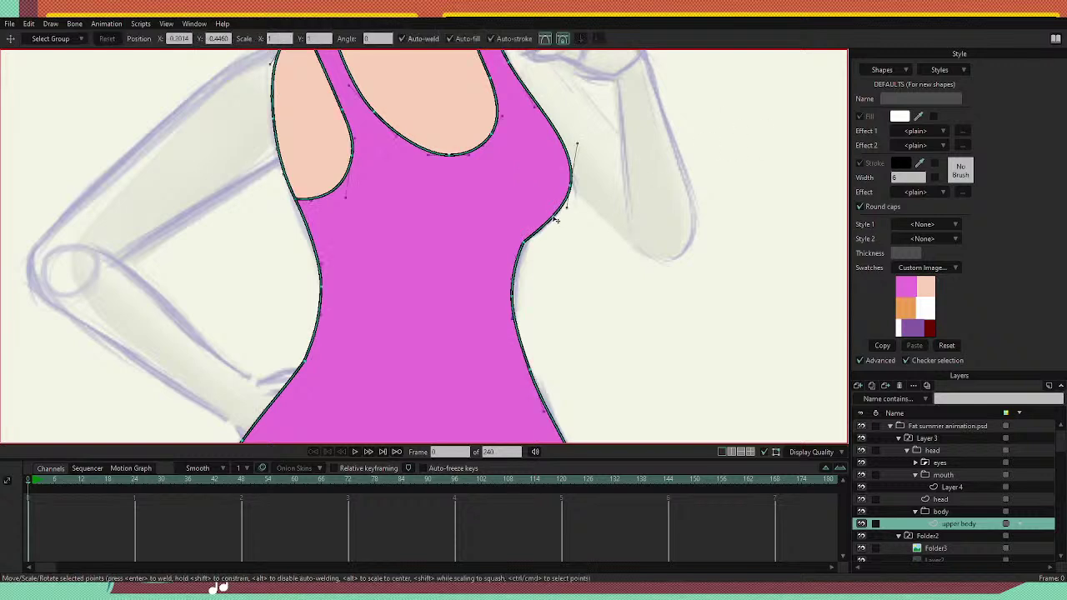
{"action": "key", "text": "ctrl+a"}
{"action": "key", "text": "w"}
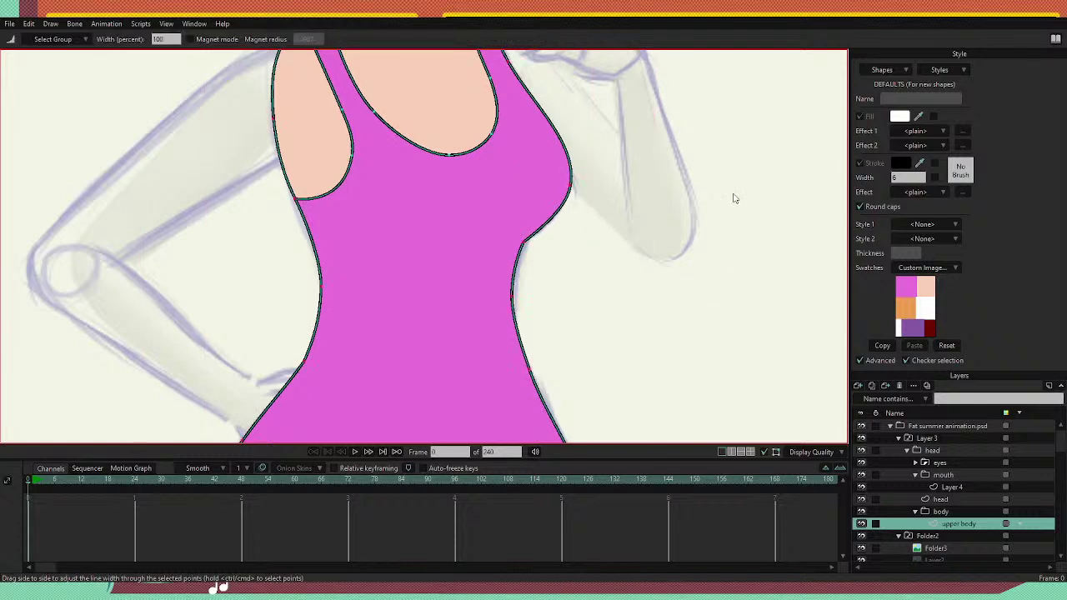
{"action": "left_click_drag", "start_coordinate": [560, 216], "coordinate": [569, 219]}
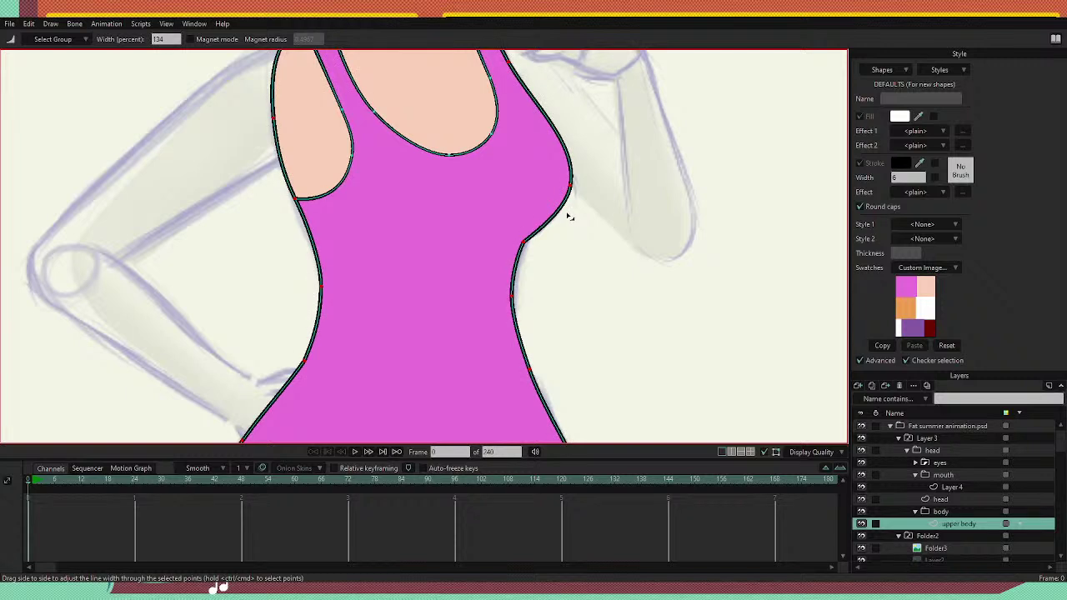
Thicken the outline of the neck and chest opening to about 135 percent and the shoulder patch's to 129 percent.
{"action": "key", "text": "t"}
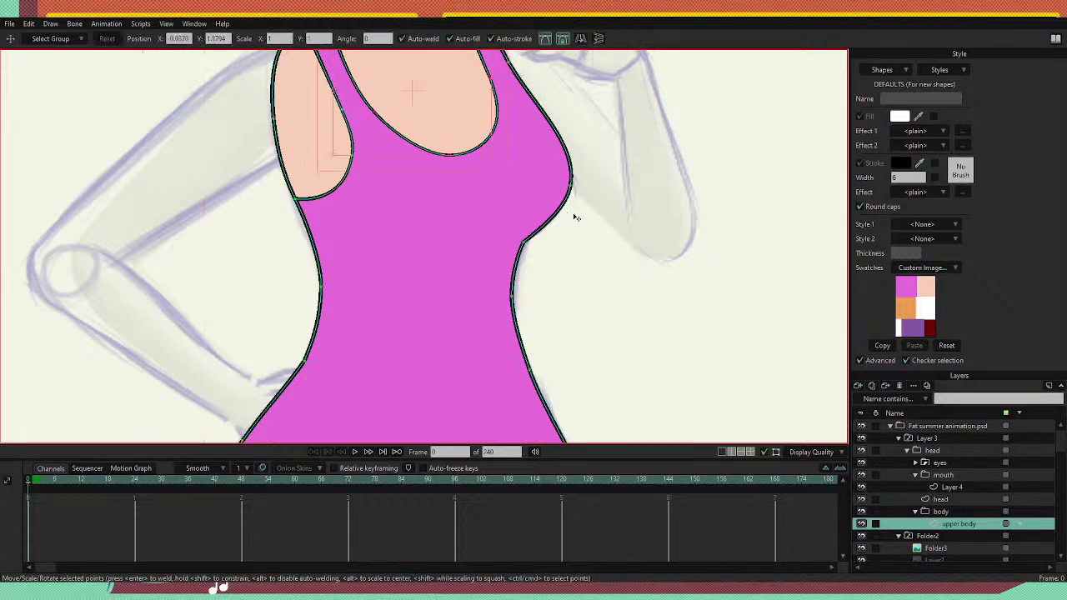
{"action": "key", "text": "w"}
{"action": "left_click_drag", "start_coordinate": [498, 142], "coordinate": [505, 141]}
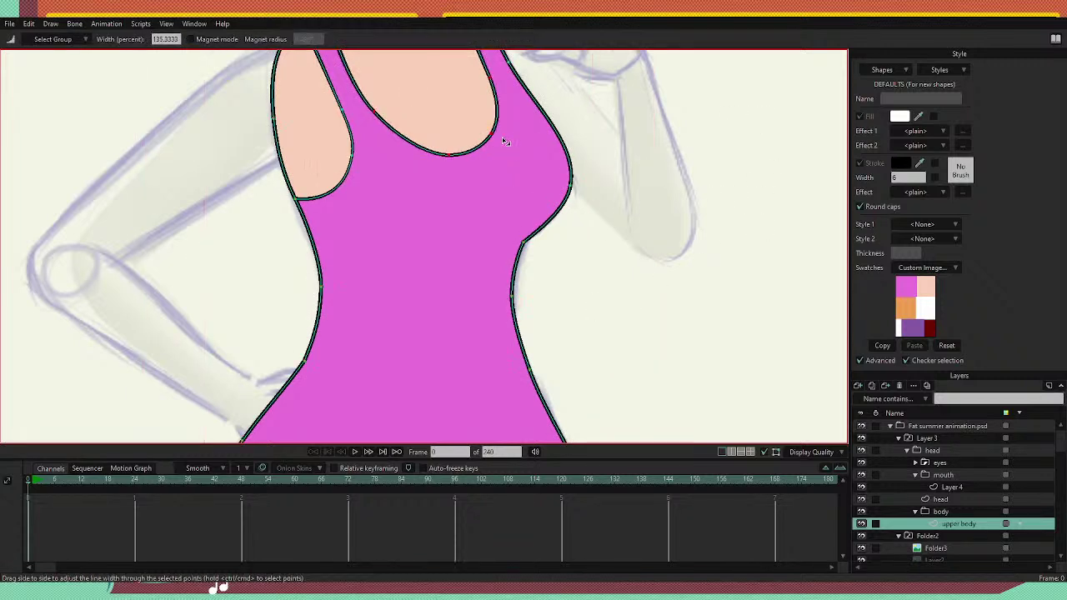
{"action": "key", "text": "t"}
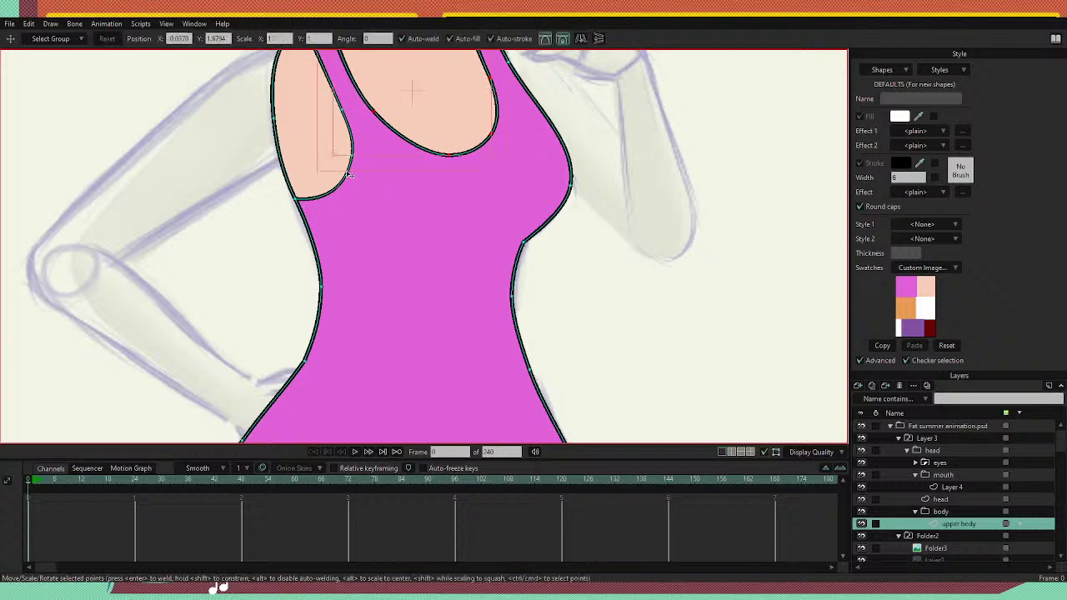
{"action": "left_click", "coordinate": [348, 175]}
{"action": "key", "text": "w"}
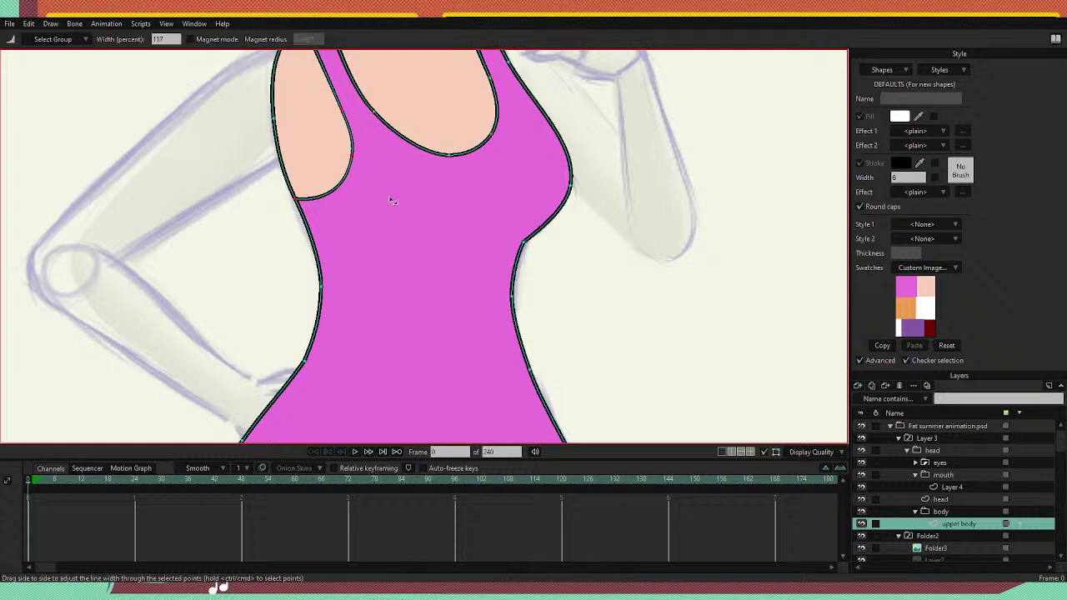
Thicken the outline of the trouser leg on the figure's right-hand side of the canvas to 116 percent width.
{"action": "scroll", "coordinate": [365, 178], "scroll_direction": "down", "scroll_amount": 6}
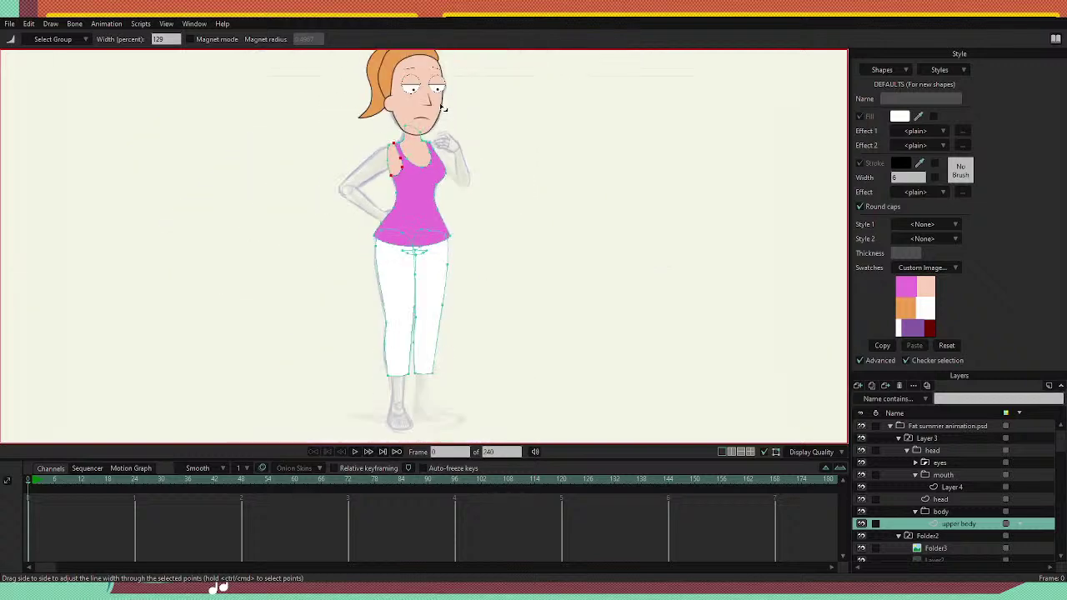
{"action": "scroll", "coordinate": [440, 96], "scroll_direction": "up", "scroll_amount": 3}
{"action": "scroll", "coordinate": [424, 165], "scroll_direction": "down", "scroll_amount": 4}
{"action": "scroll", "coordinate": [430, 329], "scroll_direction": "up", "scroll_amount": 4}
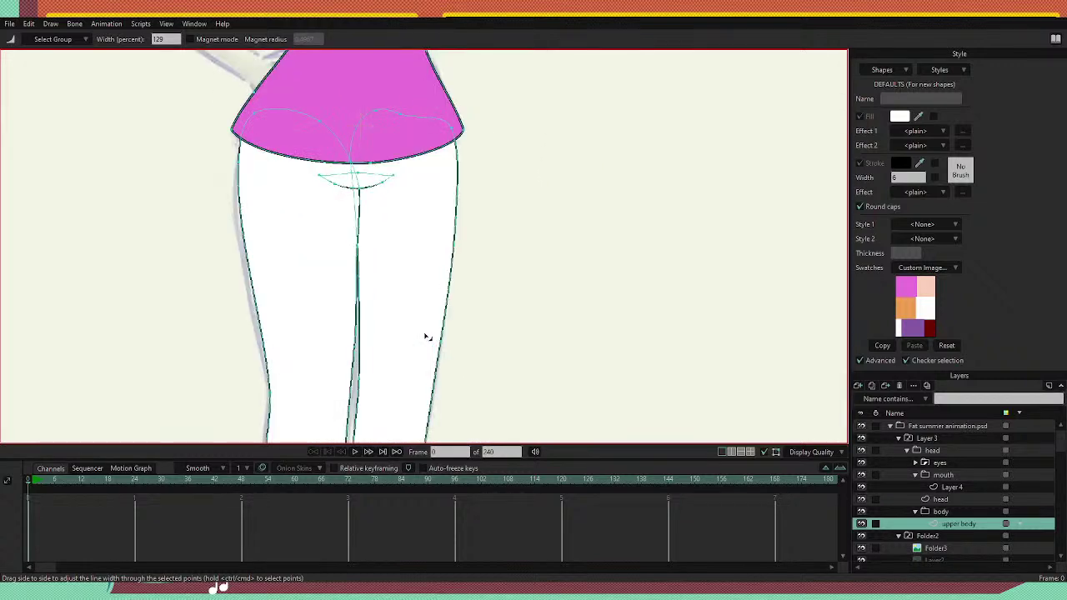
{"action": "key", "text": "t"}
{"action": "key", "text": "ctrl+a"}
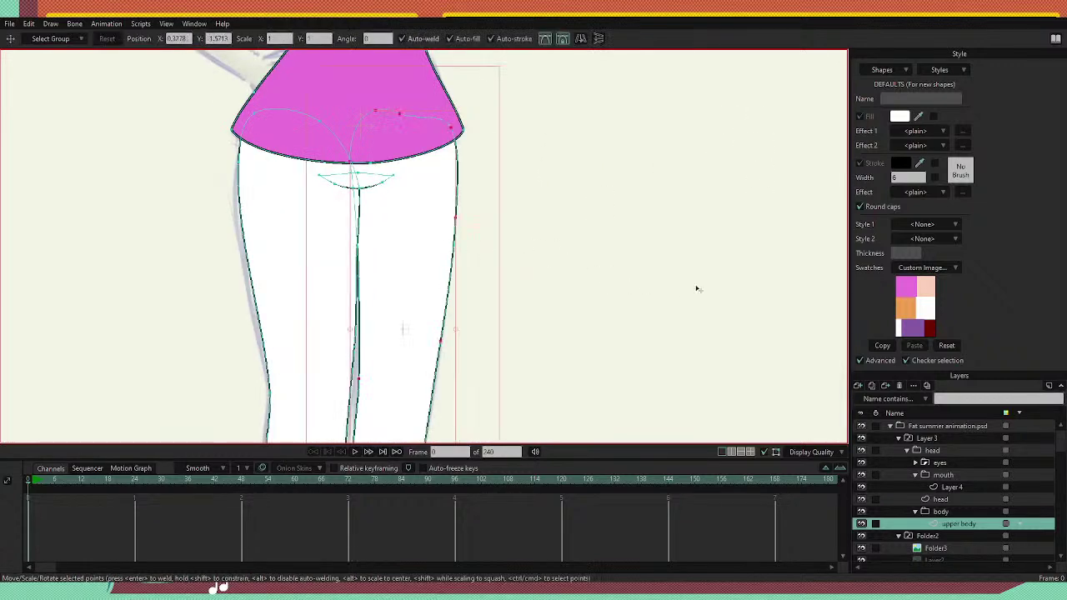
{"action": "key", "text": "w"}
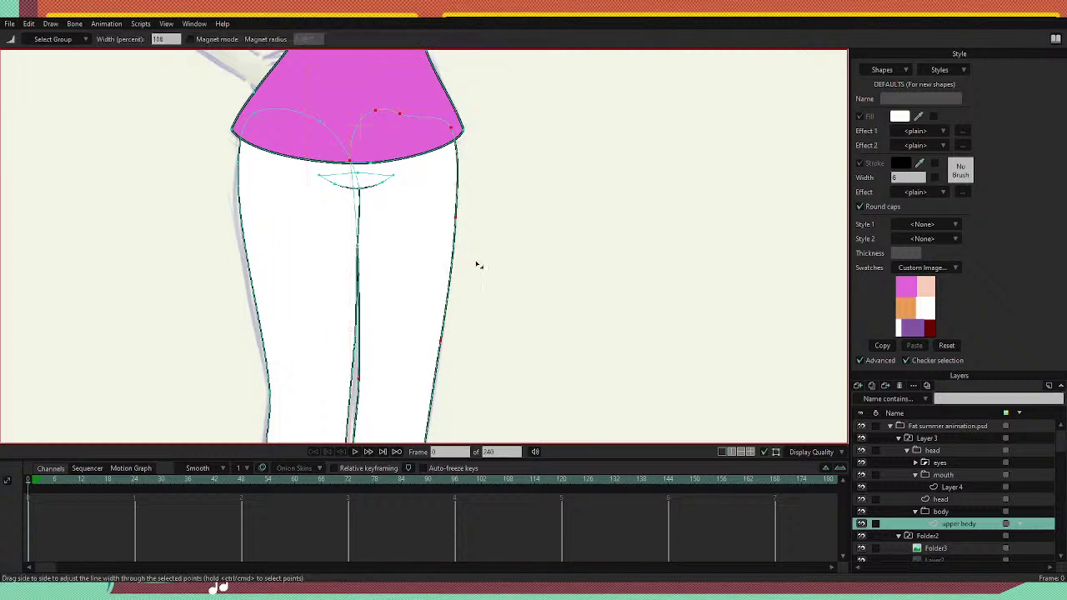
Thicken the outline of the other trouser leg to 120 percent width.
{"action": "key", "text": "t"}
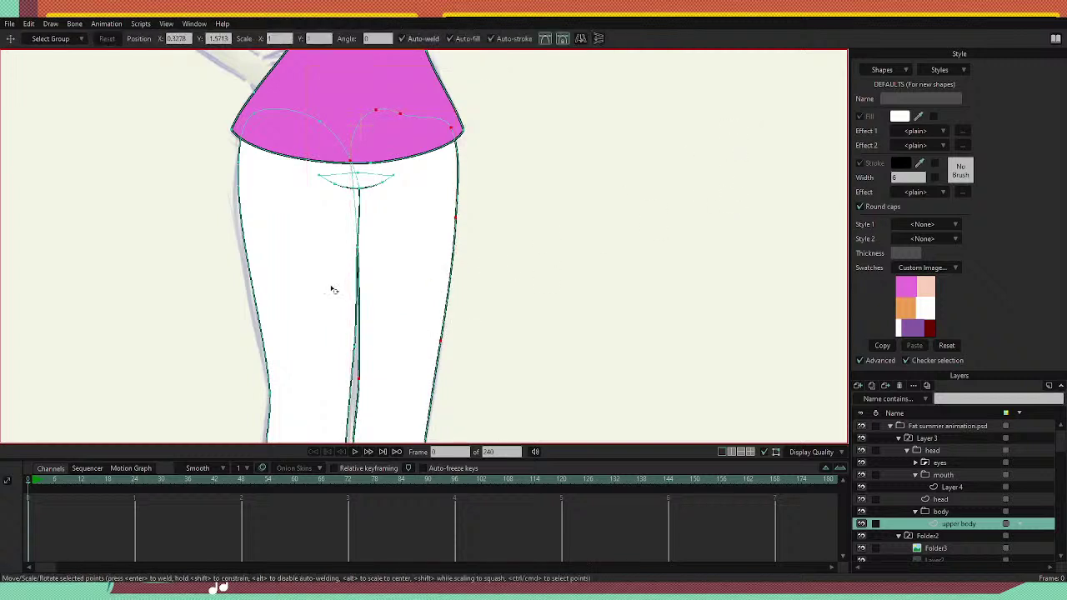
{"action": "left_click", "coordinate": [299, 297]}
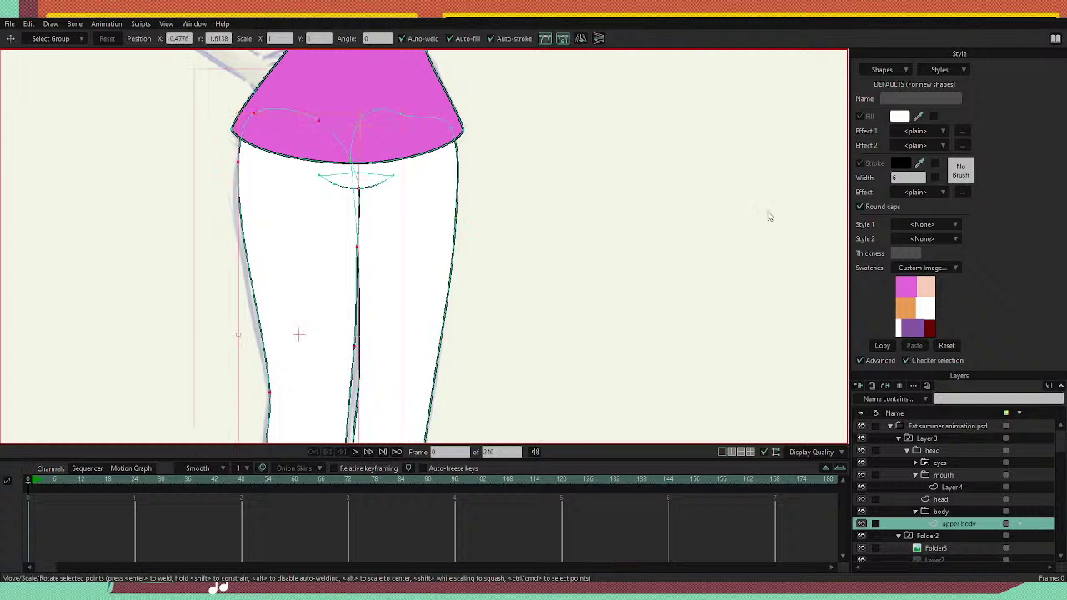
{"action": "key", "text": "w"}
{"action": "left_click_drag", "start_coordinate": [295, 274], "coordinate": [300, 274]}
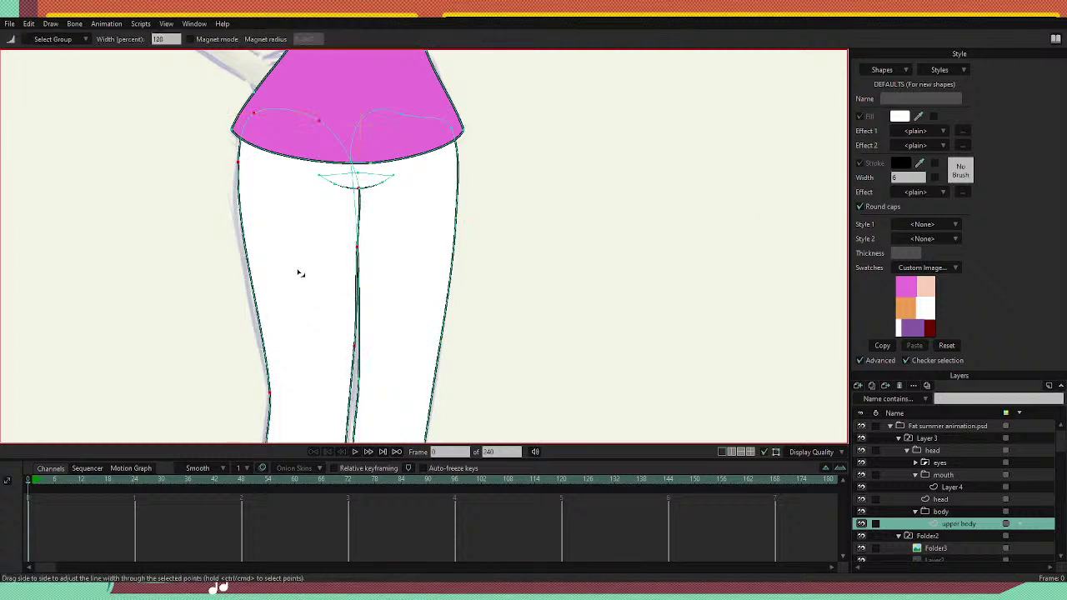
Thicken the stroke of the crotch crease as a whole to 74.6667 percent width.
{"action": "key", "text": "t"}
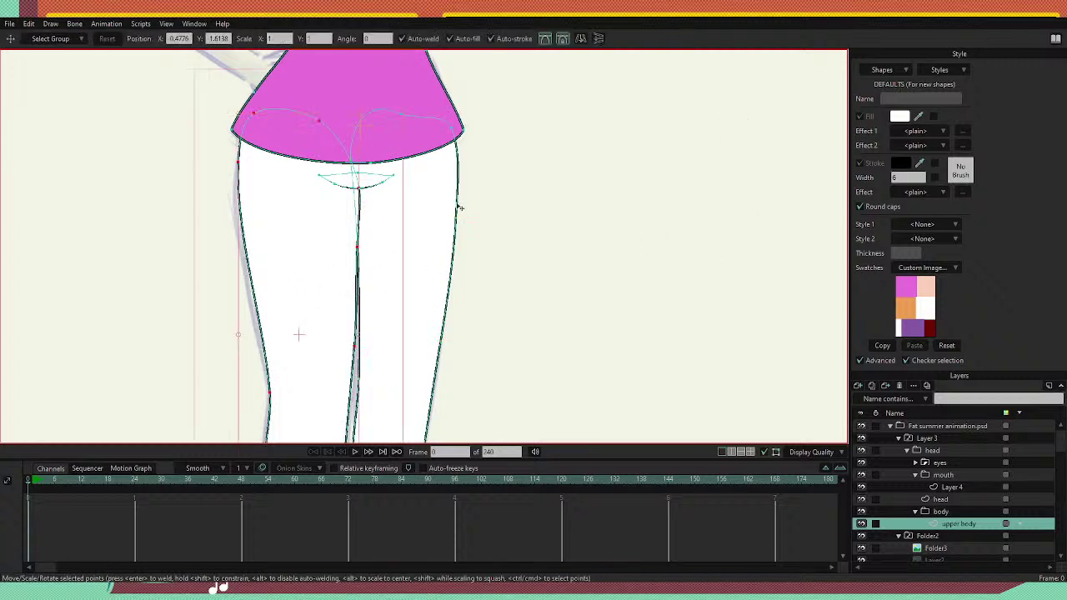
{"action": "left_click", "coordinate": [372, 185]}
{"action": "key", "text": "w"}
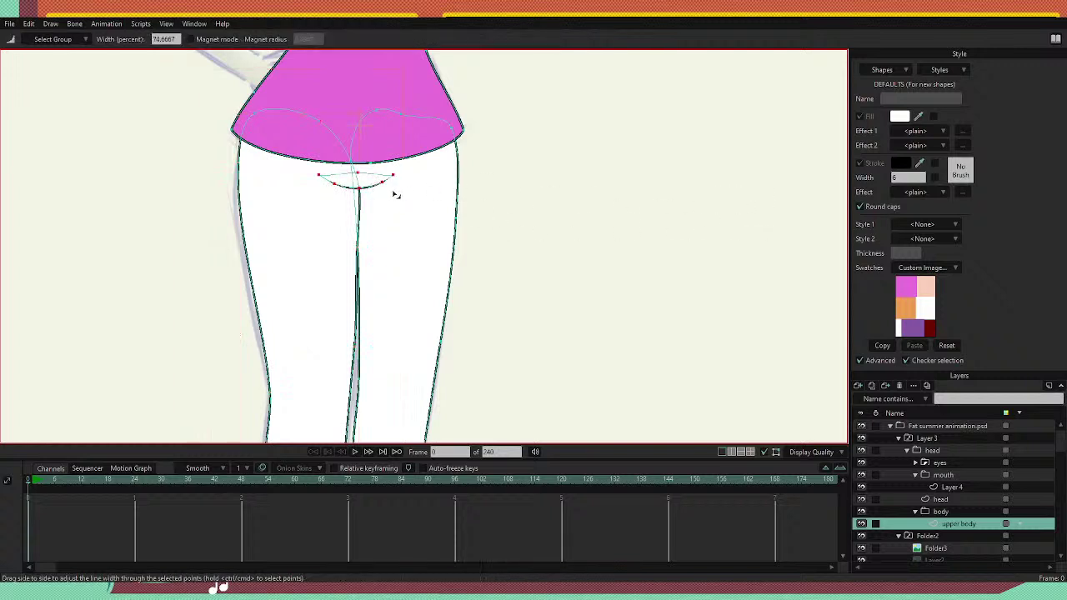
Compare the body's outline thickness with the outlines of the head and hair.
{"action": "scroll", "coordinate": [393, 191], "scroll_direction": "down", "scroll_amount": 6}
{"action": "scroll", "coordinate": [407, 118], "scroll_direction": "up", "scroll_amount": 4}
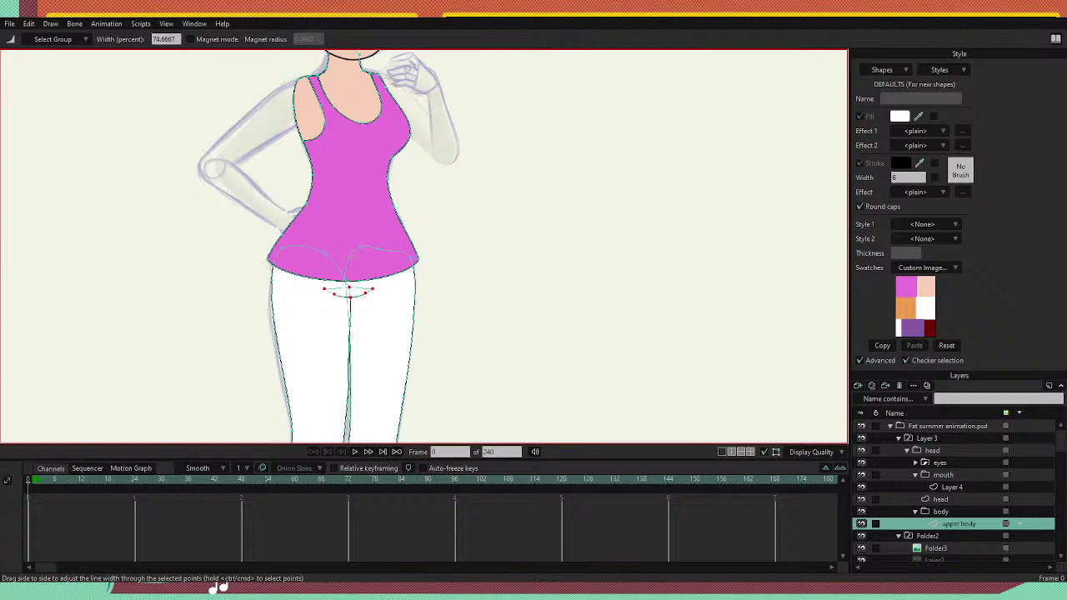
{"action": "scroll", "coordinate": [437, 171], "scroll_direction": "down", "scroll_amount": 5}
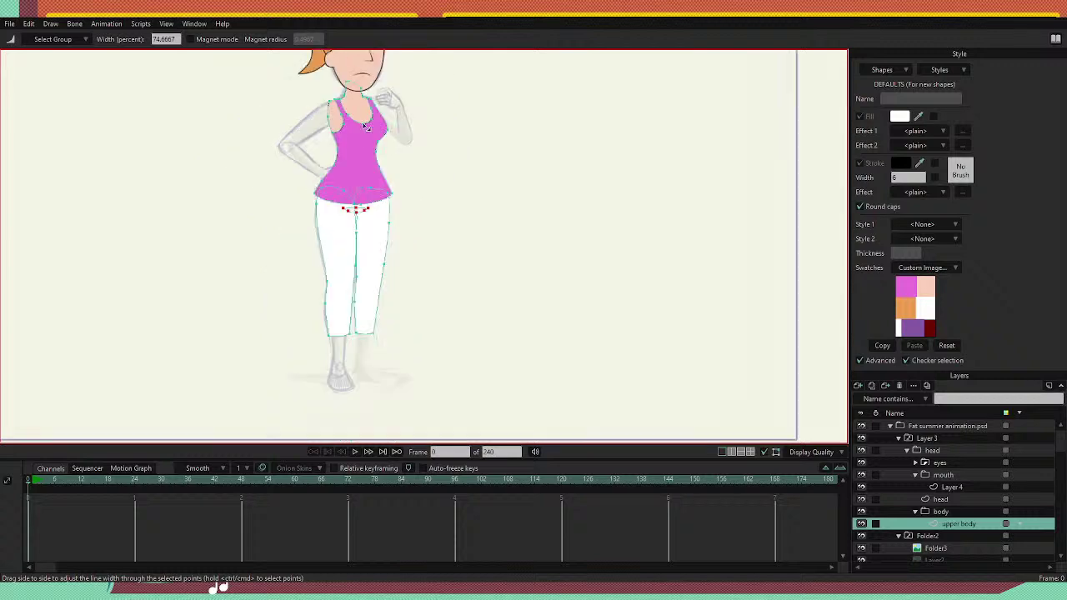
{"action": "scroll", "coordinate": [326, 78], "scroll_direction": "up", "scroll_amount": 8}
{"action": "scroll", "coordinate": [325, 78], "scroll_direction": "down", "scroll_amount": 3}
{"action": "scroll", "coordinate": [308, 63], "scroll_direction": "up", "scroll_amount": 5}
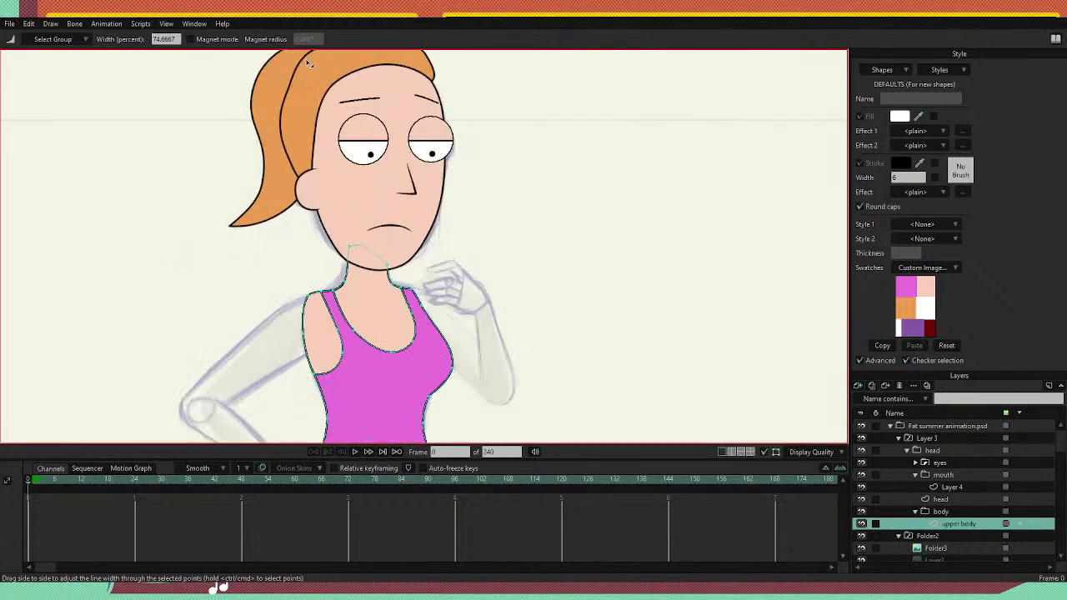
{"action": "key", "text": "t"}
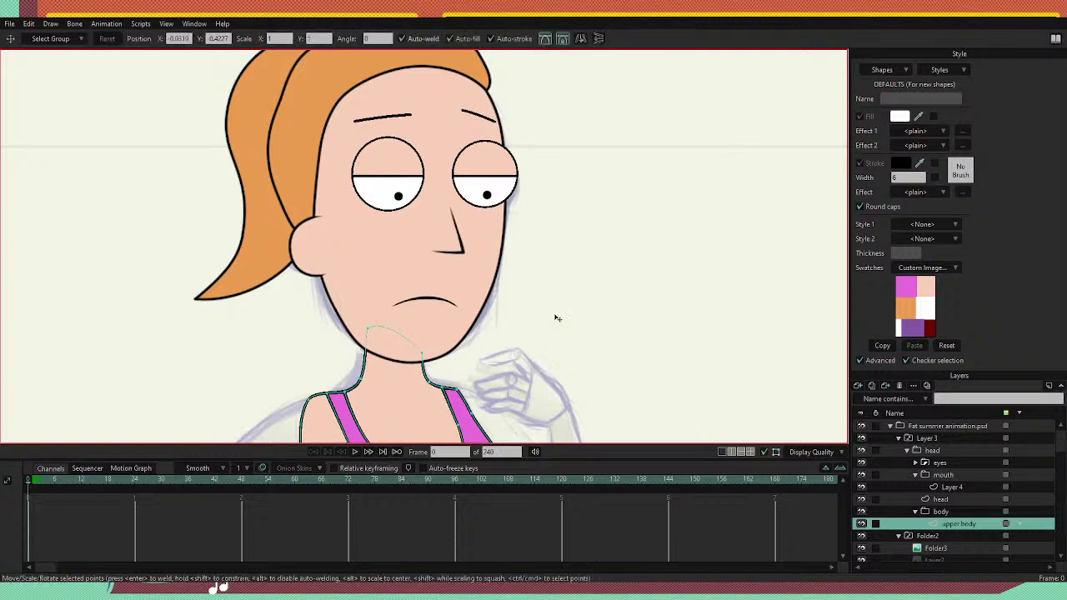
{"action": "scroll", "coordinate": [442, 139], "scroll_direction": "down", "scroll_amount": 3}
{"action": "scroll", "coordinate": [441, 139], "scroll_direction": "up", "scroll_amount": 3}
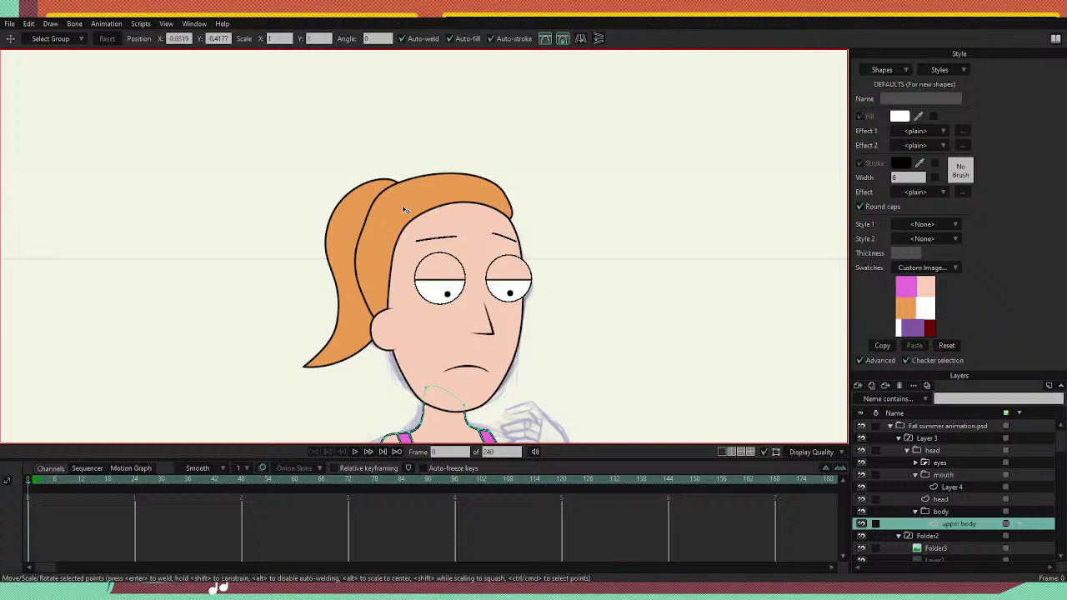
Thicken the outline of the front hair shape on the head layer.
{"action": "left_click", "coordinate": [940, 500]}
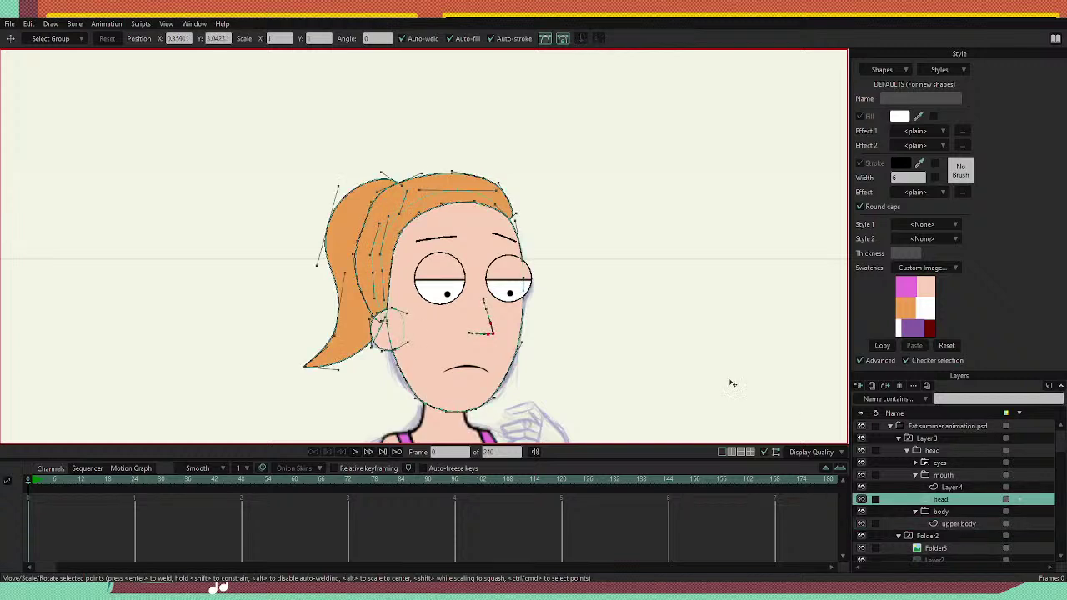
{"action": "left_click", "coordinate": [406, 195]}
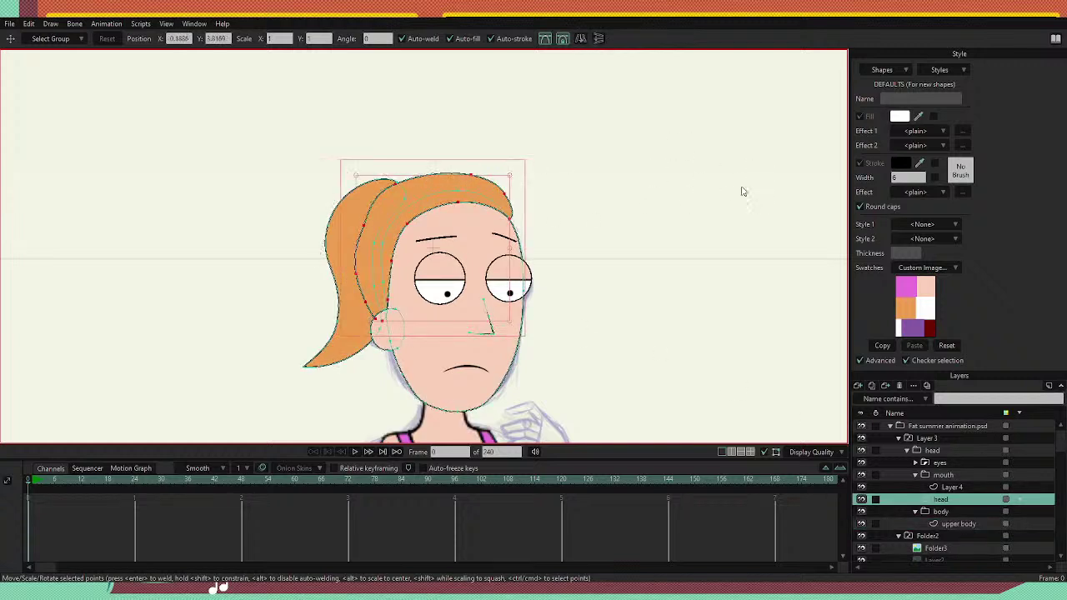
{"action": "key", "text": "w"}
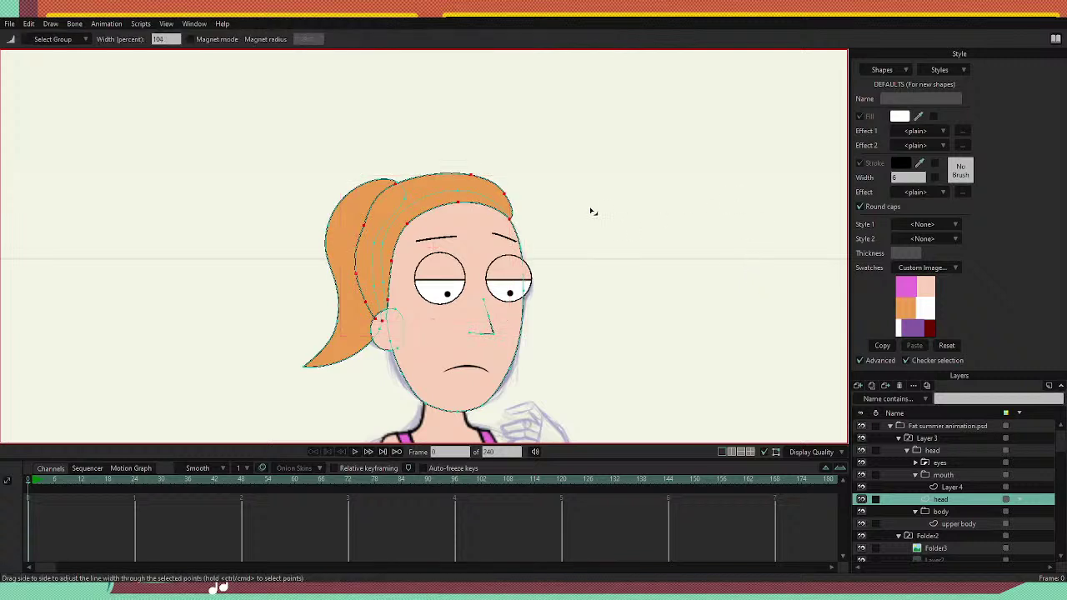
{"action": "left_click_drag", "start_coordinate": [590, 211], "coordinate": [595, 212]}
Thicken the outline of the ponytail to match the front hair.
{"action": "key", "text": "t"}
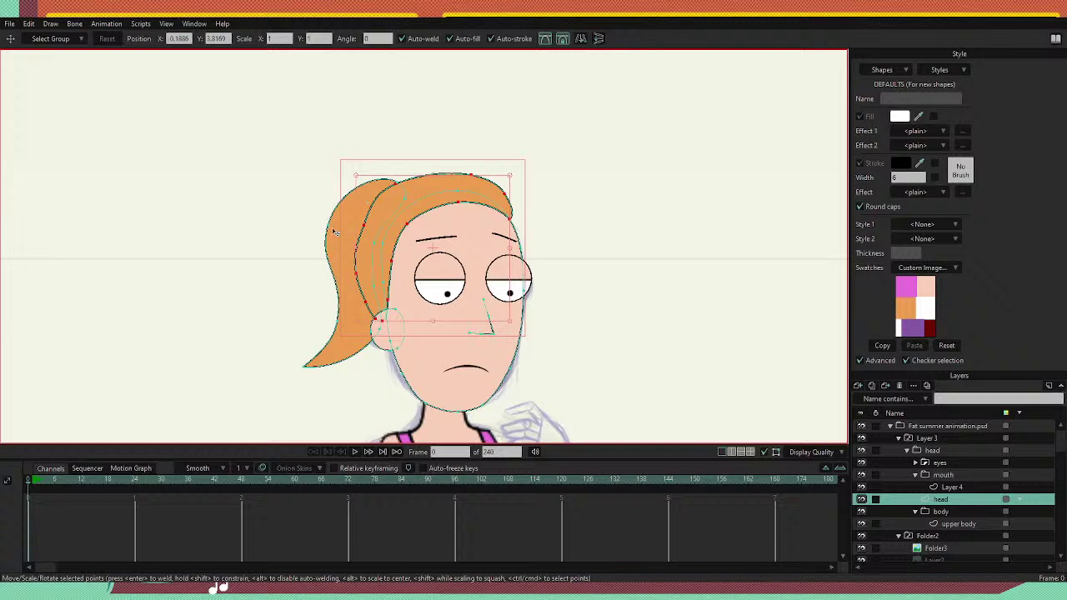
{"action": "key", "text": "w"}
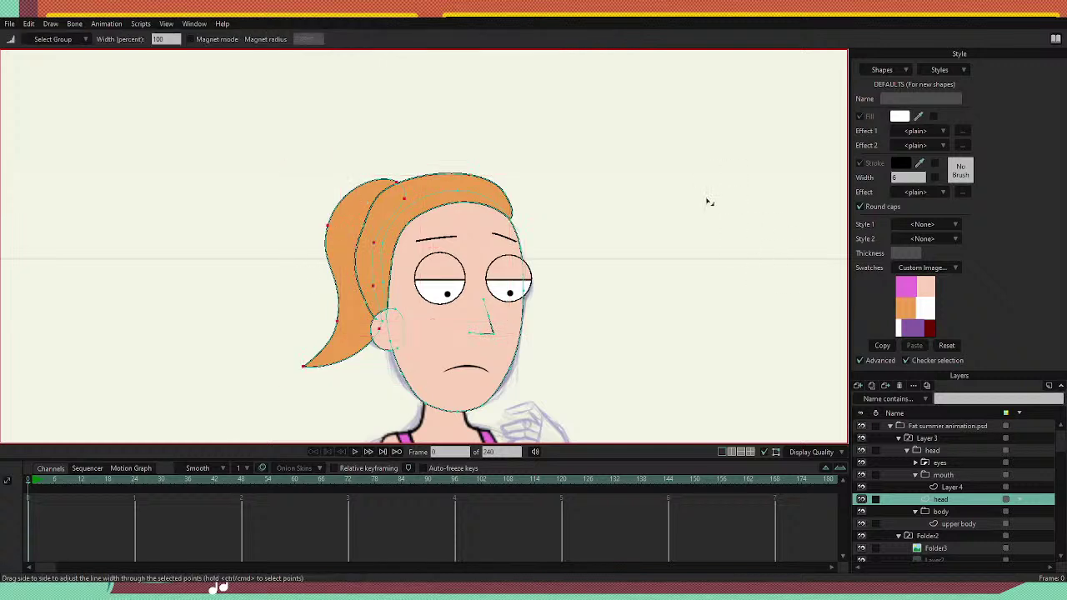
{"action": "left_click_drag", "start_coordinate": [571, 225], "coordinate": [575, 225]}
{"action": "scroll", "coordinate": [557, 297], "scroll_direction": "up", "scroll_amount": 3}
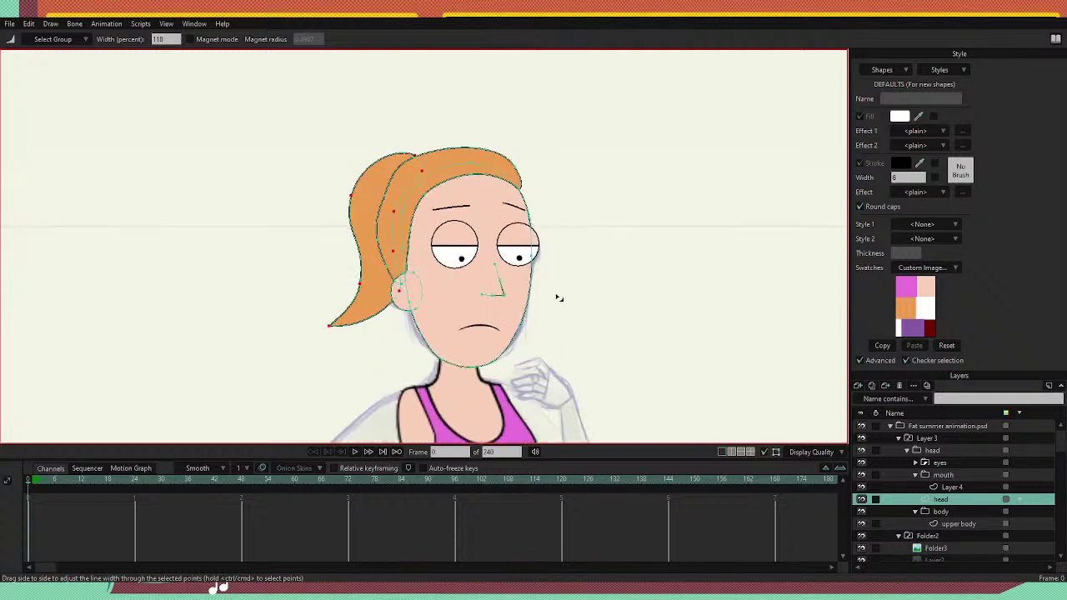
Adjust the ear outline's line width to 80.7544 percent.
{"action": "key", "text": "t"}
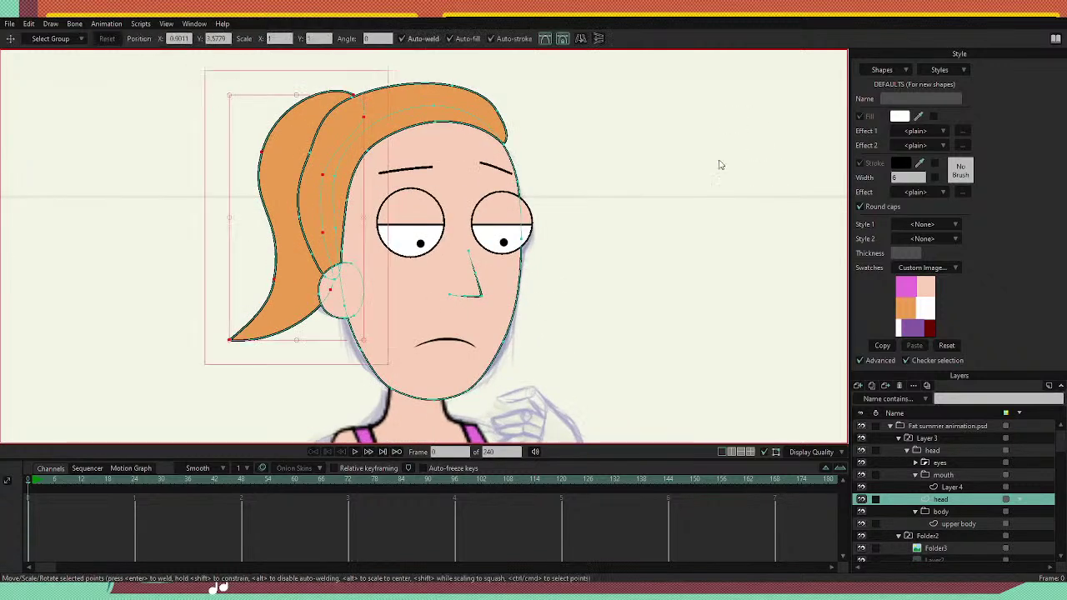
{"action": "left_click_drag", "start_coordinate": [335, 310], "coordinate": [331, 310]}
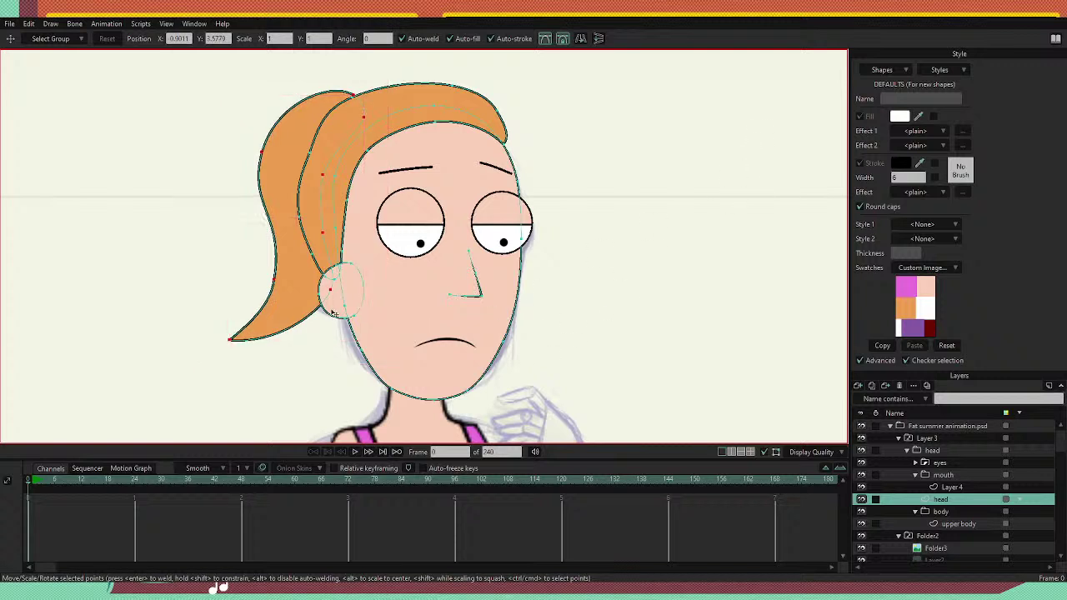
{"action": "double_click", "coordinate": [331, 312]}
{"action": "key", "text": "w"}
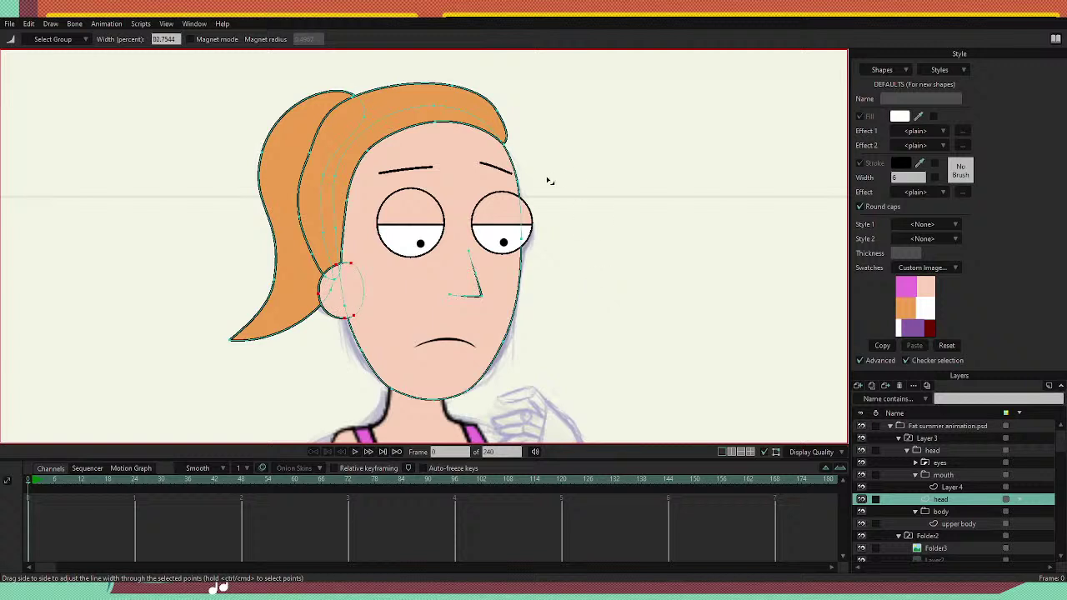
{"action": "scroll", "coordinate": [541, 200], "scroll_direction": "down", "scroll_amount": 10}
{"action": "scroll", "coordinate": [524, 272], "scroll_direction": "up", "scroll_amount": 2}
{"action": "scroll", "coordinate": [543, 250], "scroll_direction": "up", "scroll_amount": 4}
{"action": "scroll", "coordinate": [517, 442], "scroll_direction": "up", "scroll_amount": 2}
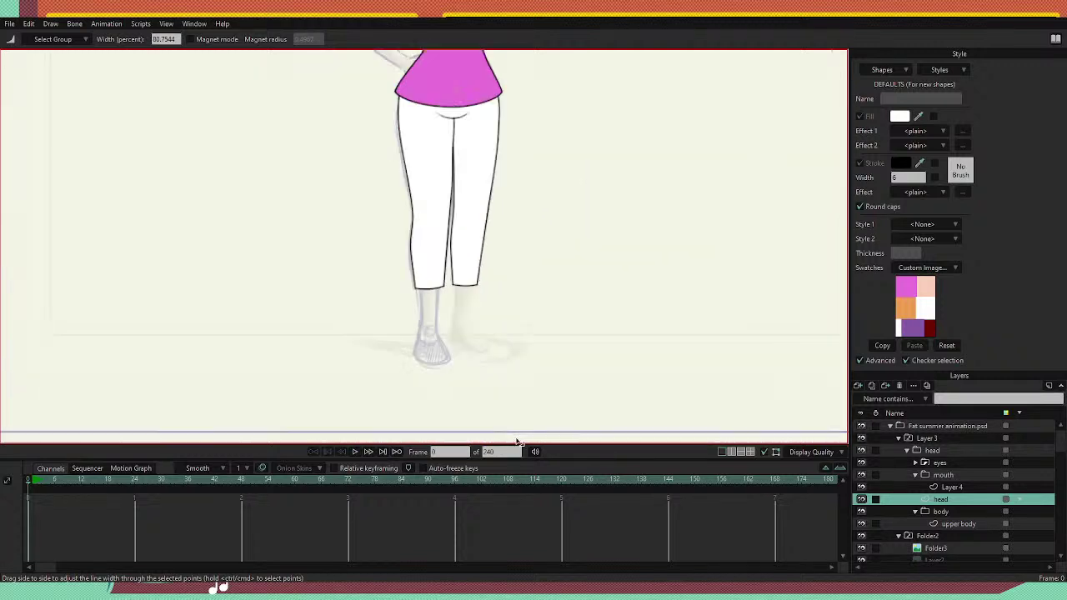
Adjust the hem corner of the front trouser leg on the upper body layer with the Transform Points tool.
{"action": "scroll", "coordinate": [498, 399], "scroll_direction": "up", "scroll_amount": 3}
{"action": "scroll", "coordinate": [428, 215], "scroll_direction": "up", "scroll_amount": 1}
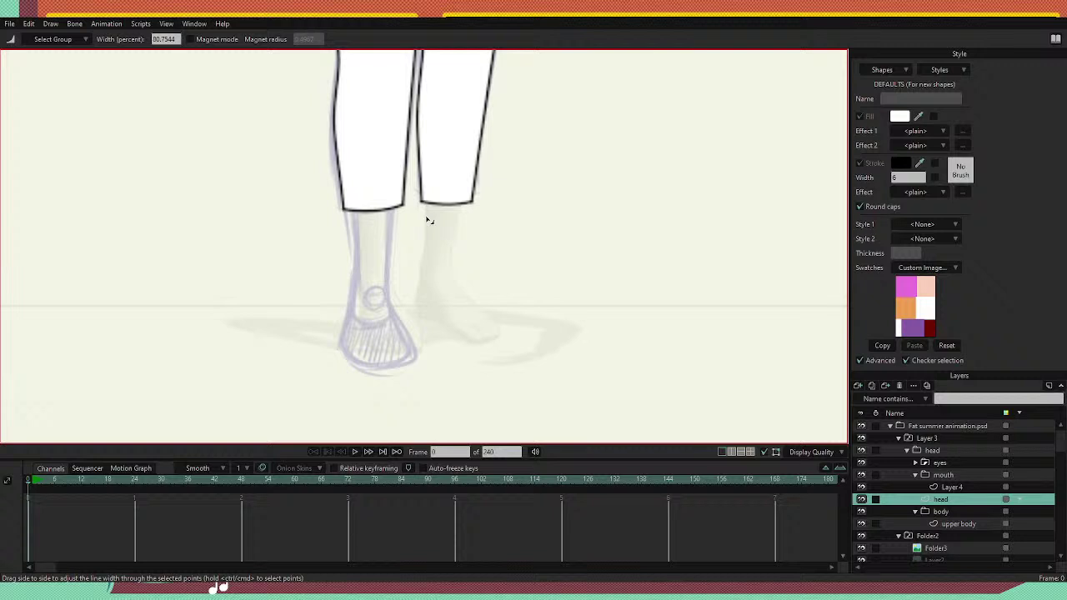
{"action": "left_click", "coordinate": [943, 523]}
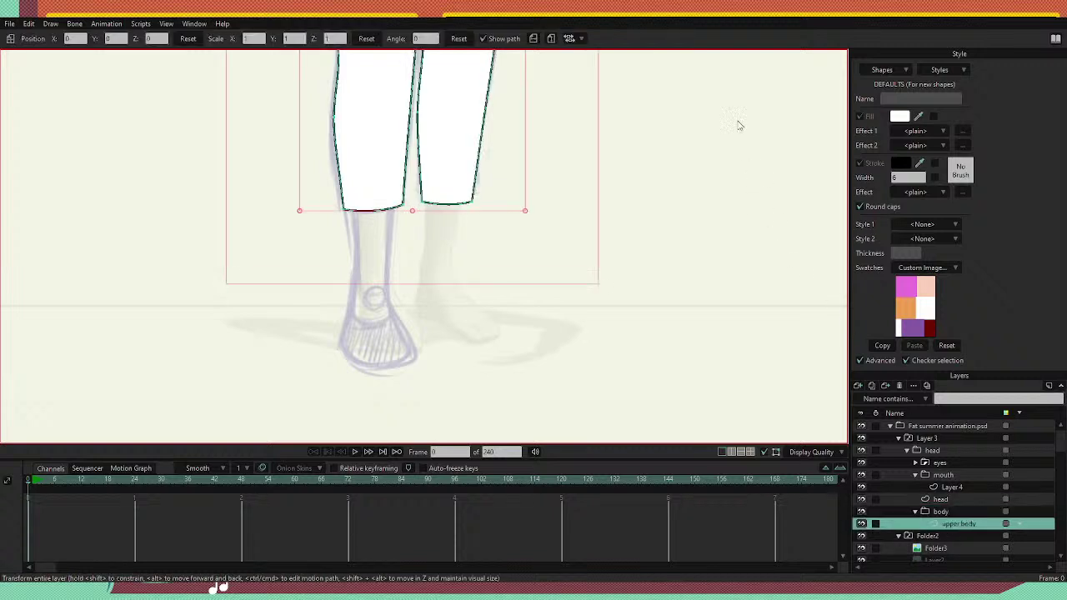
{"action": "key", "text": "t"}
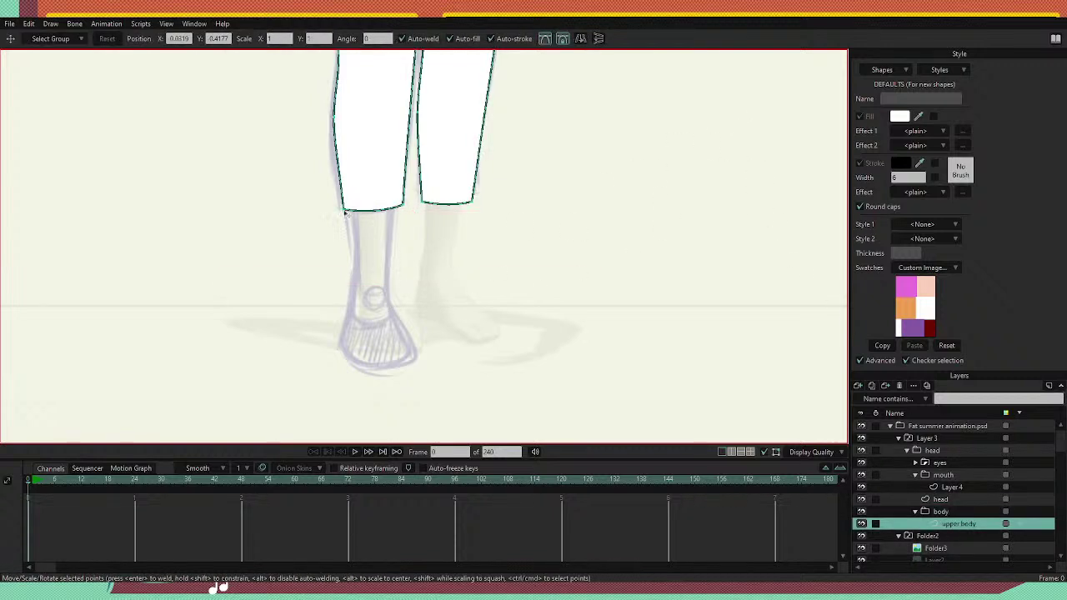
{"action": "left_click", "coordinate": [353, 210]}
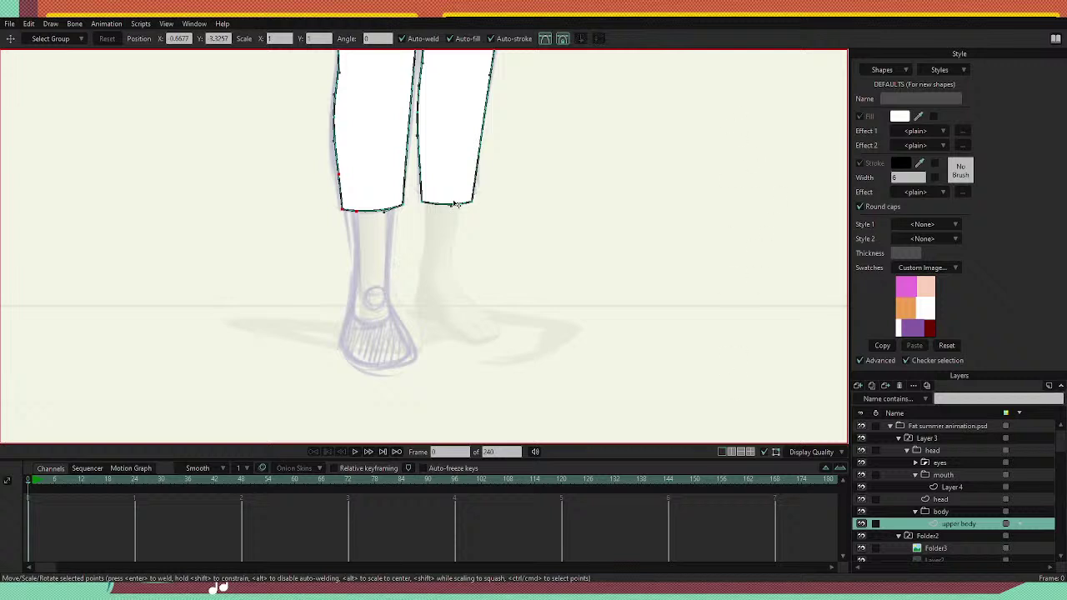
Draw a closed shape for the front lower leg and foot over the sketch, its upper end overlapping the trouser hem.
{"action": "scroll", "coordinate": [455, 203], "scroll_direction": "down", "scroll_amount": 1}
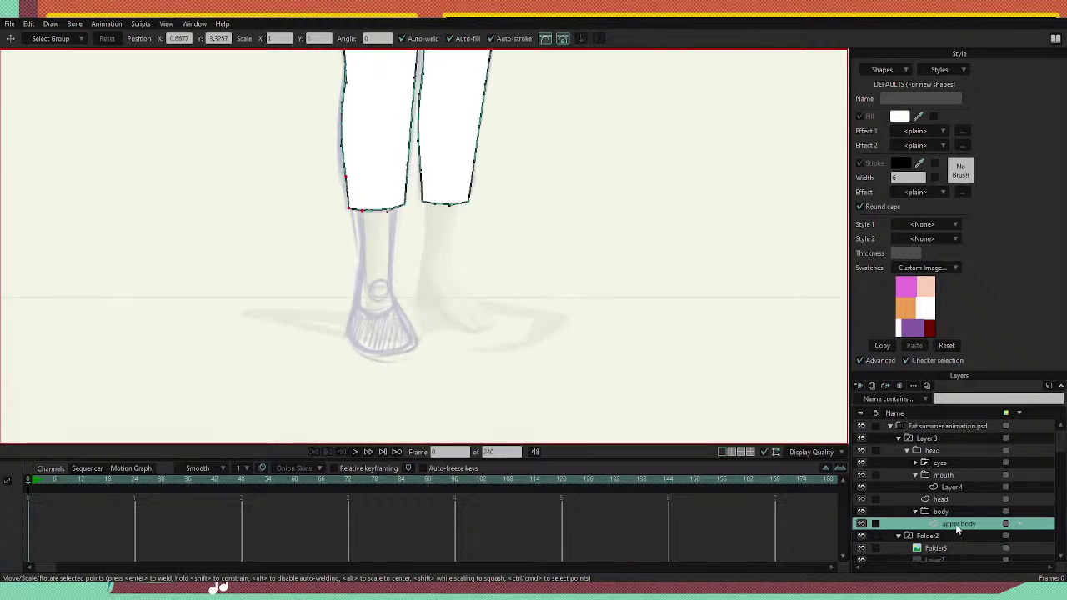
{"action": "key", "text": "a"}
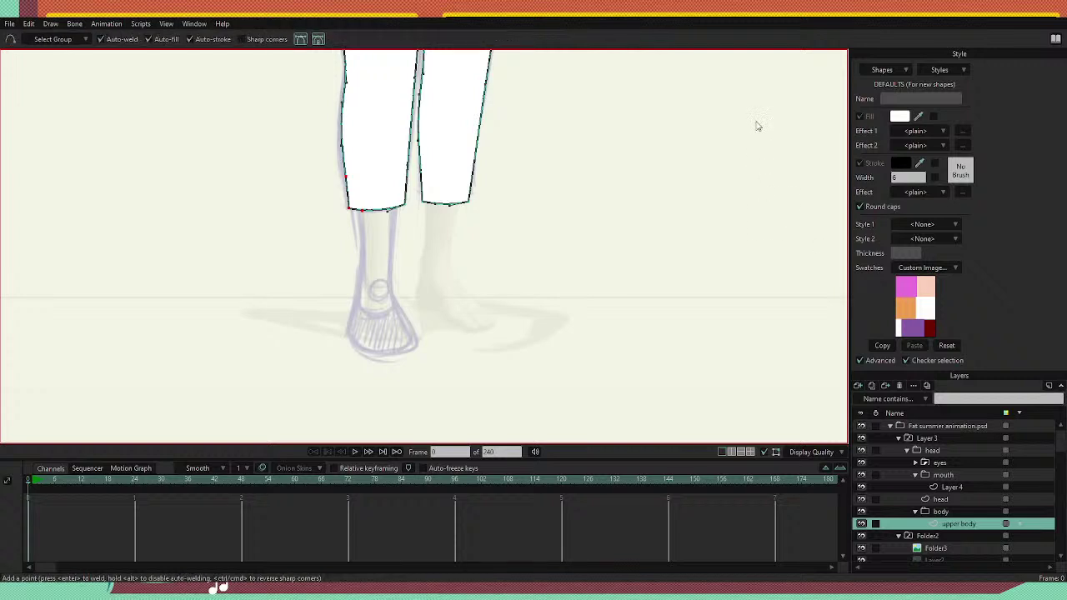
{"action": "left_click_drag", "start_coordinate": [360, 191], "coordinate": [358, 293]}
{"action": "mouse_move", "coordinate": [349, 336]}
{"action": "left_mouse_down"}
{"action": "mouse_move", "coordinate": [372, 356]}
{"action": "mouse_move", "coordinate": [416, 339]}
{"action": "left_mouse_up"}
{"action": "left_click_drag", "start_coordinate": [393, 238], "coordinate": [362, 190]}
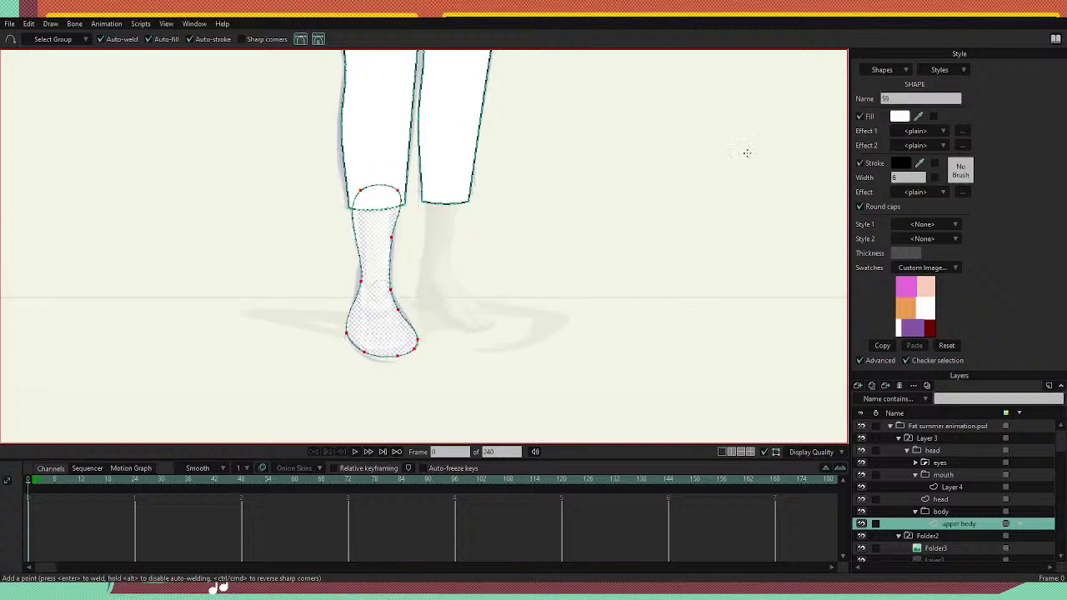
Fill the new leg and foot shape with the light skin colour from the swatches and deselect it.
{"action": "key", "text": "t"}
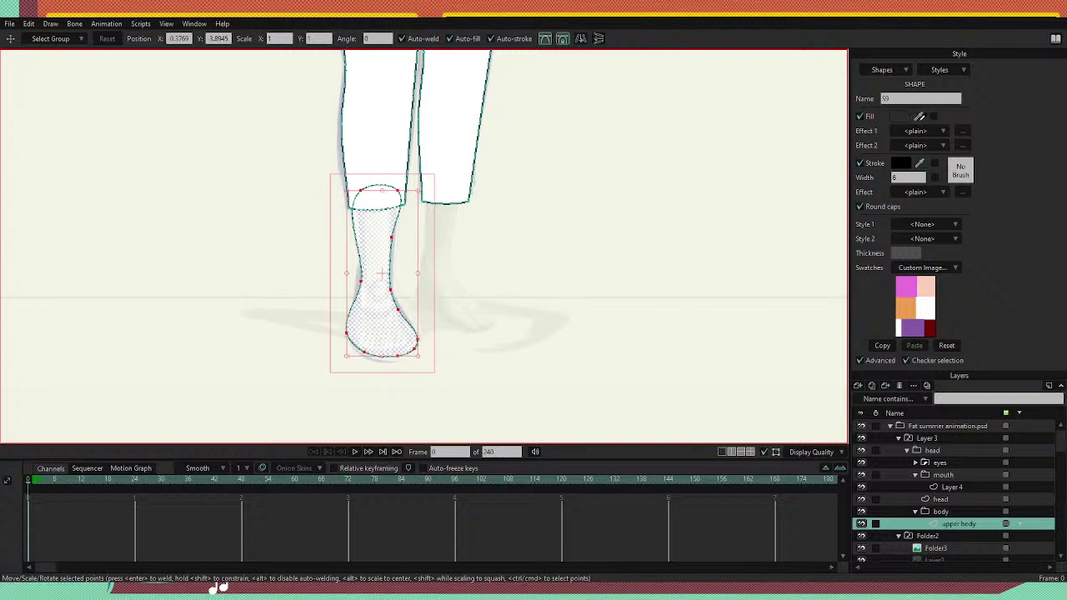
{"action": "left_click", "coordinate": [928, 290]}
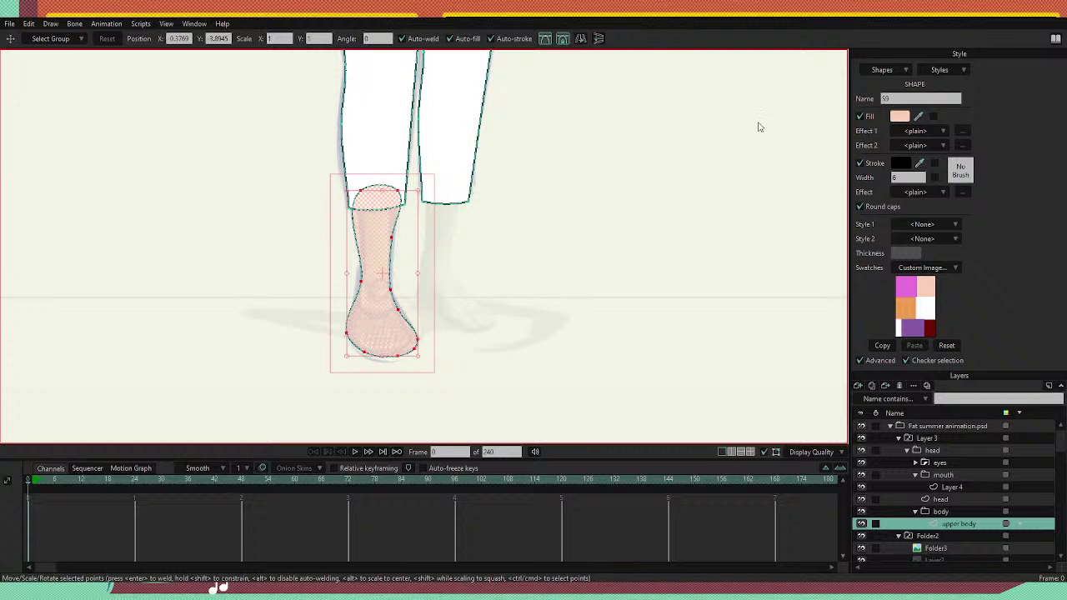
{"action": "key", "text": "a"}
{"action": "key", "text": "t"}
{"action": "left_click", "coordinate": [610, 228]}
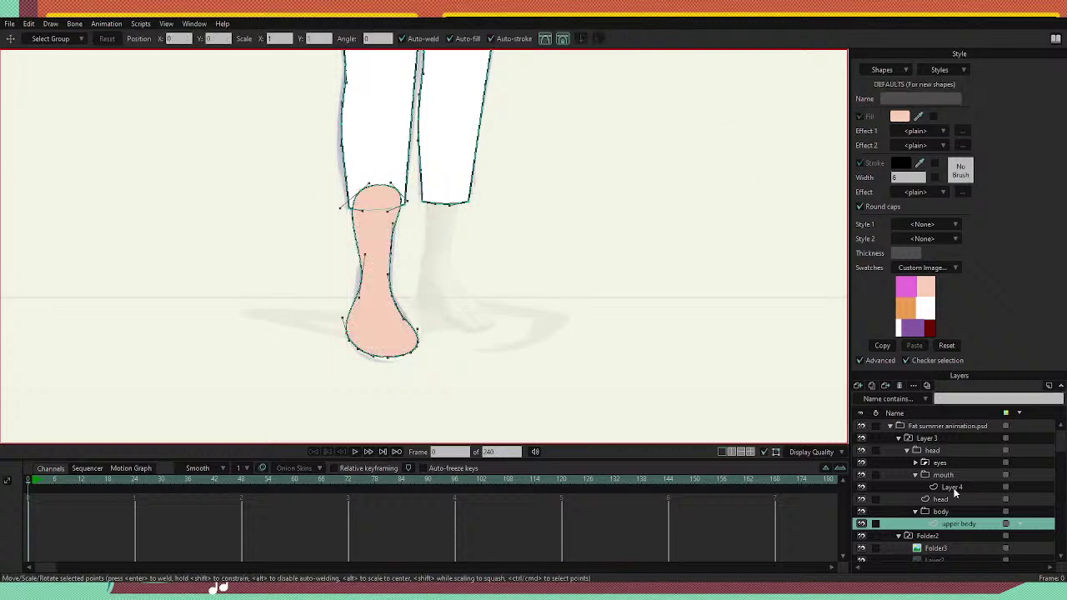
Send the skin-coloured leg shape behind the trousers and return the timeline to frame 0.
{"action": "key", "text": "q"}
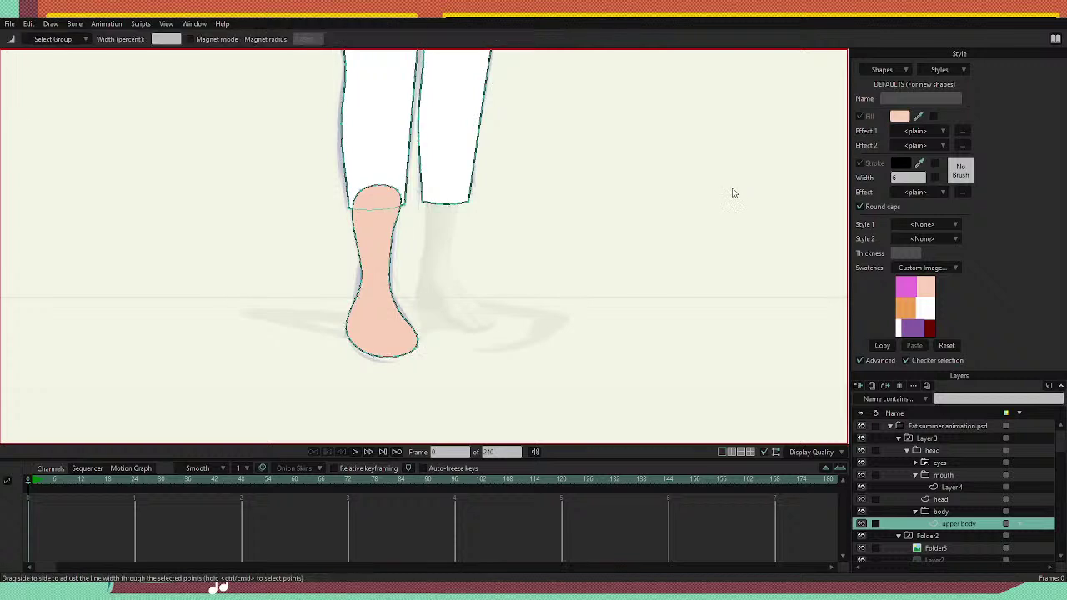
{"action": "left_click", "coordinate": [377, 245]}
{"action": "key", "text": "Return"}
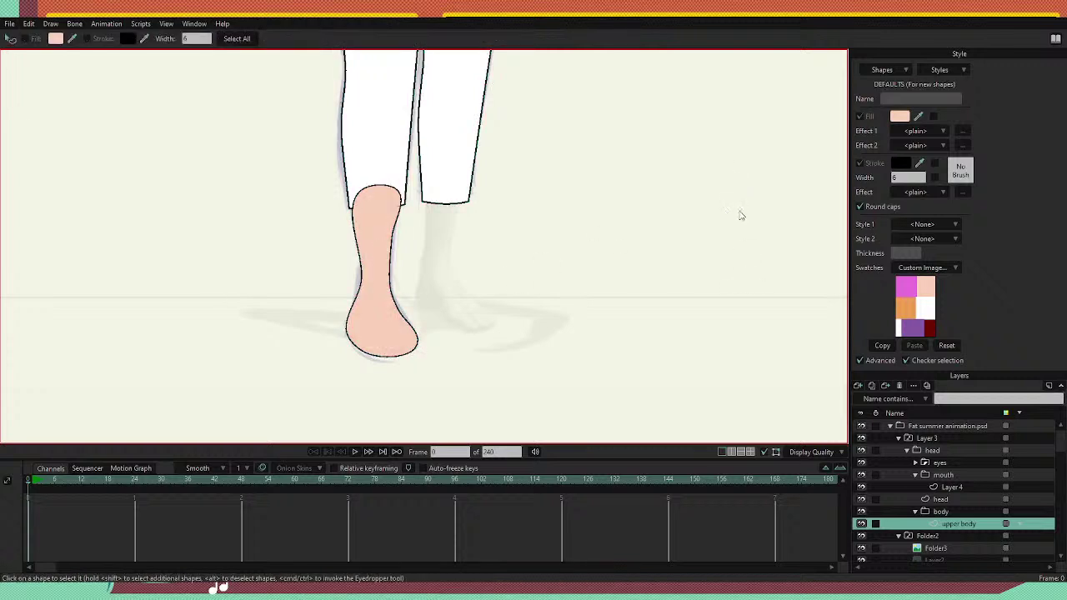
{"action": "left_click", "coordinate": [367, 242]}
{"action": "key", "text": "shift+Down"}
{"action": "key", "text": "shift+Right"}
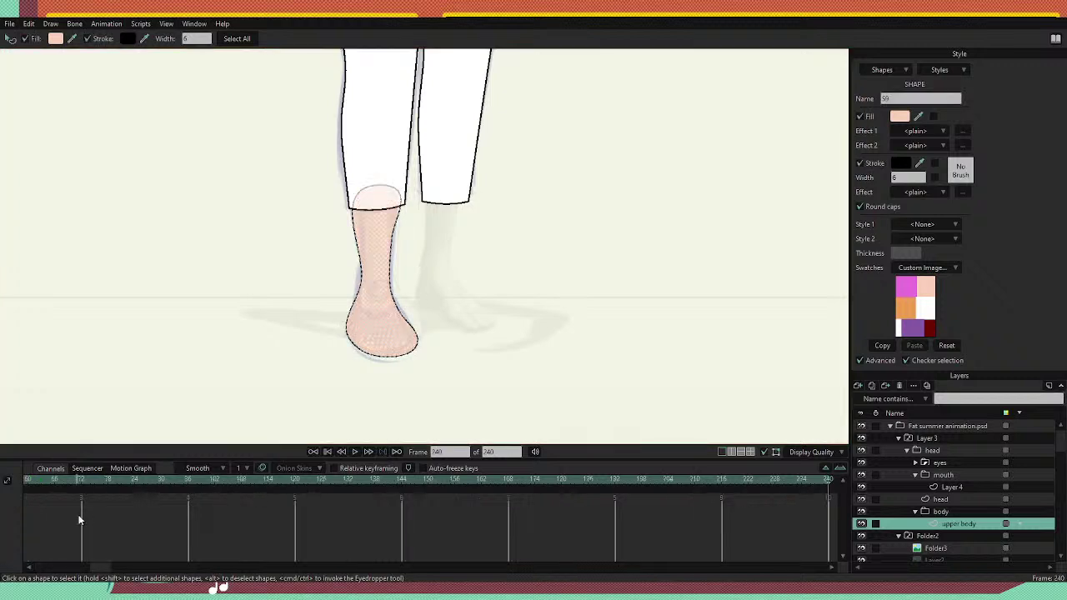
{"action": "left_click_drag", "start_coordinate": [106, 568], "coordinate": [23, 570]}
{"action": "key", "text": "Home"}
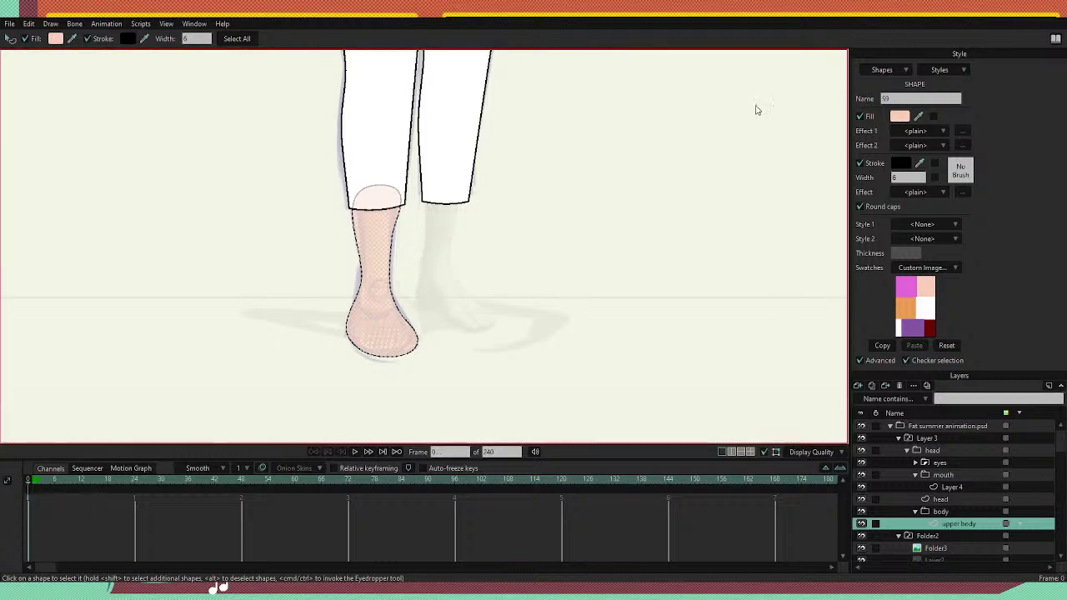
Reshape the lower leg by adjusting the points and curve handles under the hem, along the calf and at the ankle.
{"action": "key", "text": "t"}
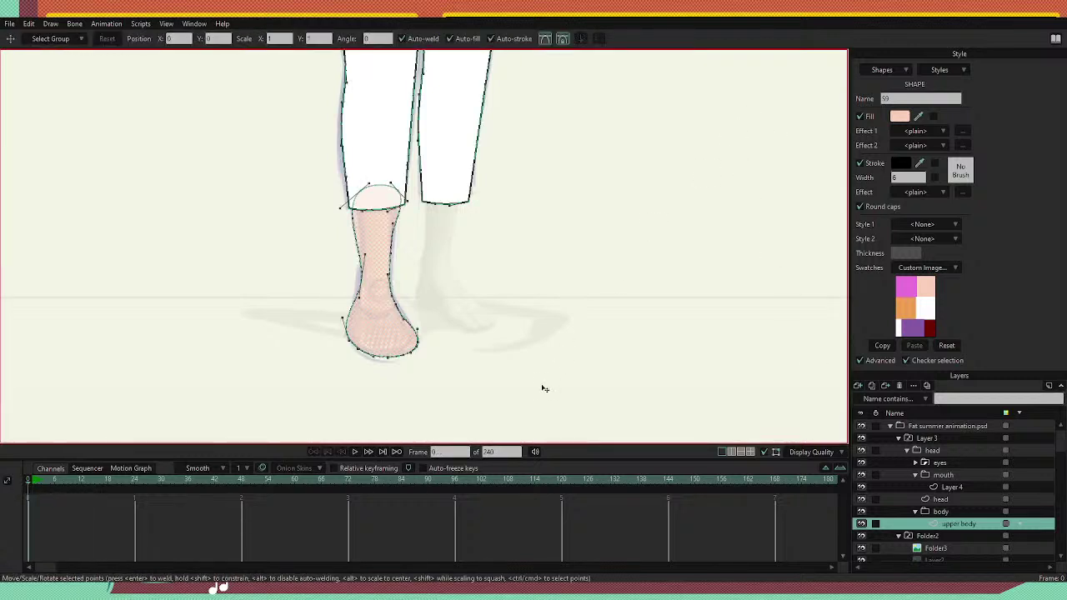
{"action": "left_click_drag", "start_coordinate": [341, 209], "coordinate": [398, 200]}
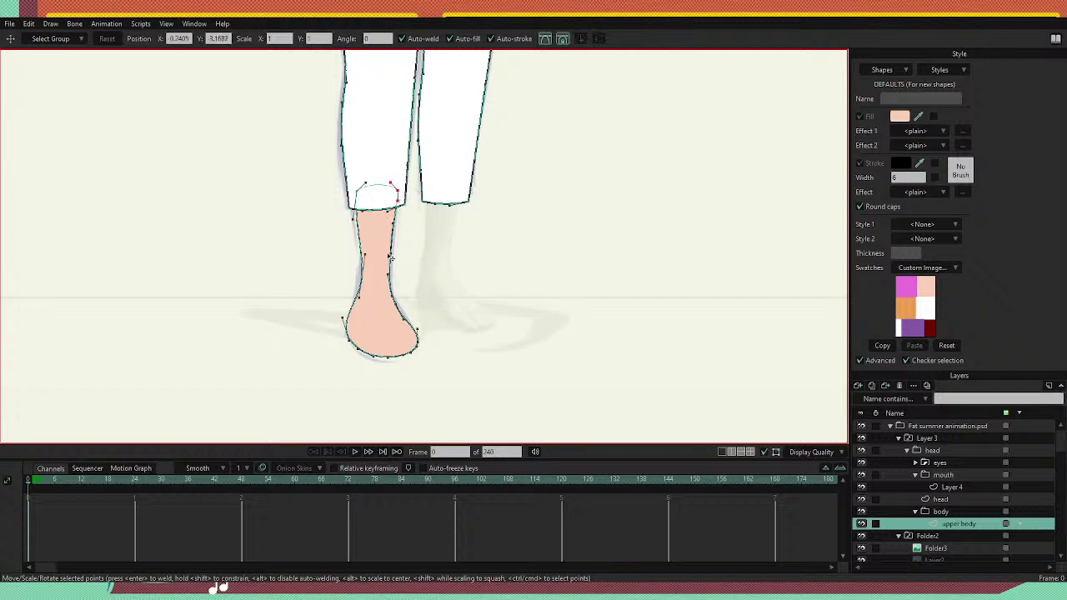
{"action": "left_click_drag", "start_coordinate": [391, 238], "coordinate": [394, 239]}
{"action": "left_click_drag", "start_coordinate": [392, 289], "coordinate": [358, 281]}
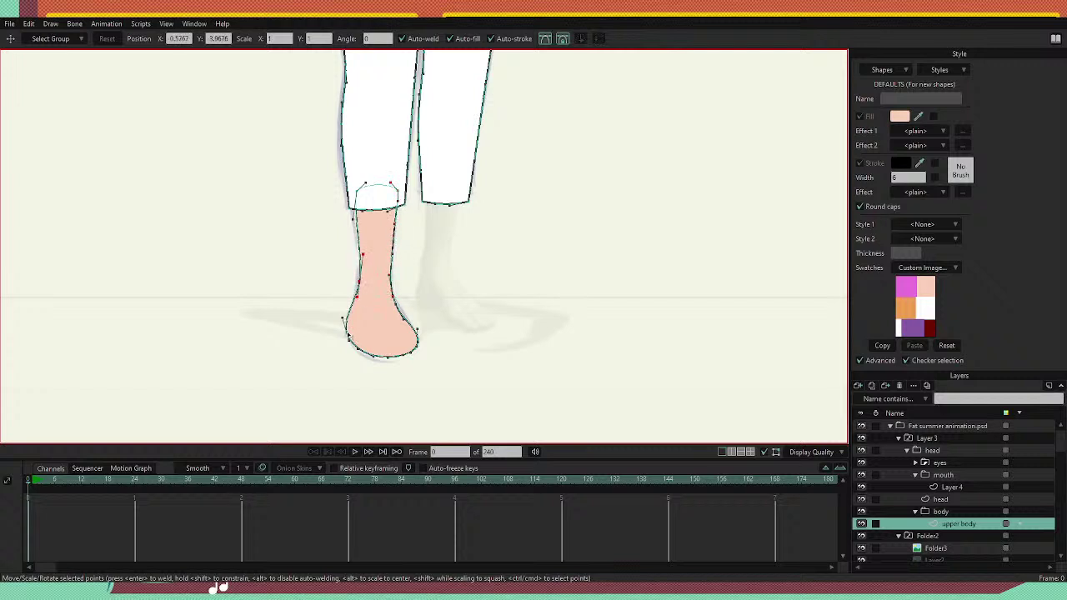
{"action": "mouse_move", "coordinate": [348, 334]}
{"action": "left_mouse_down"}
{"action": "mouse_move", "coordinate": [348, 320]}
{"action": "mouse_move", "coordinate": [351, 336]}
{"action": "left_mouse_up"}
Make the fill see-through and refine the foot outline's curve handles against the sketch.
{"action": "scroll", "coordinate": [372, 319], "scroll_direction": "up", "scroll_amount": 5}
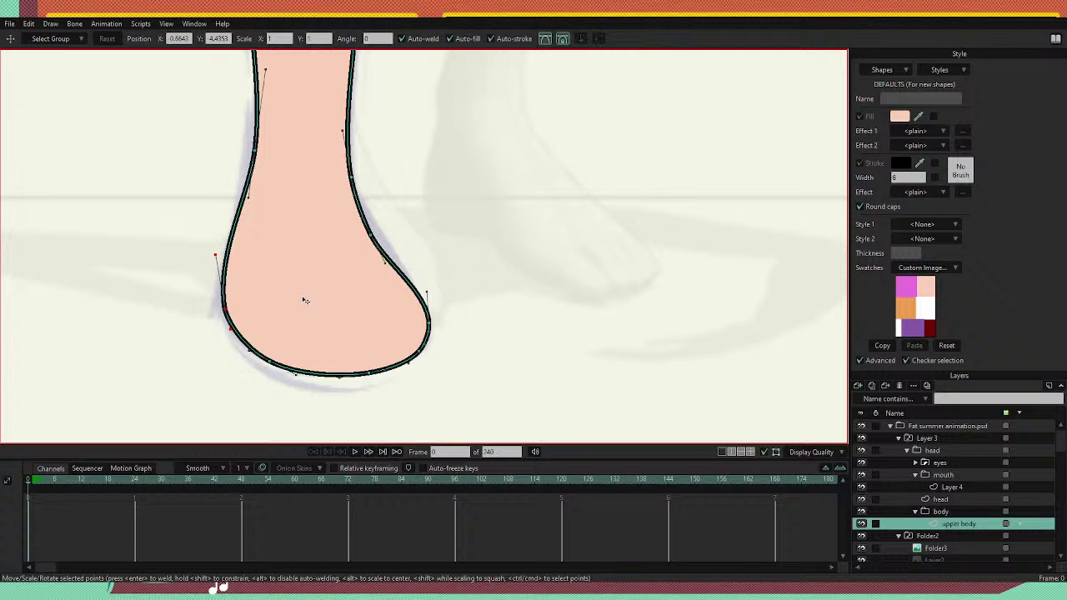
{"action": "key", "text": "ctrl+z"}
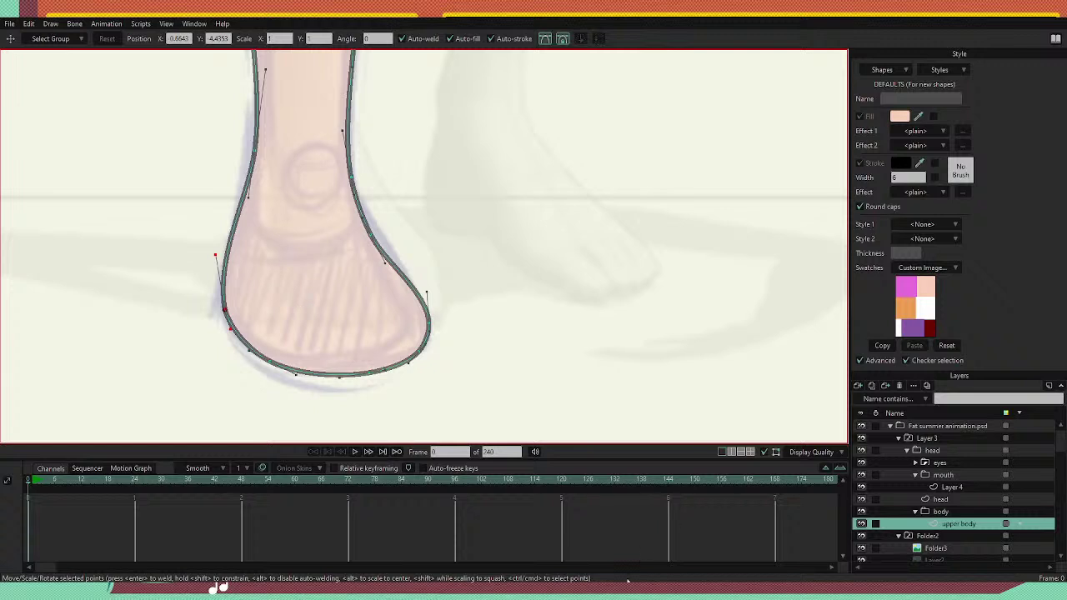
{"action": "left_click_drag", "start_coordinate": [427, 292], "coordinate": [421, 292]}
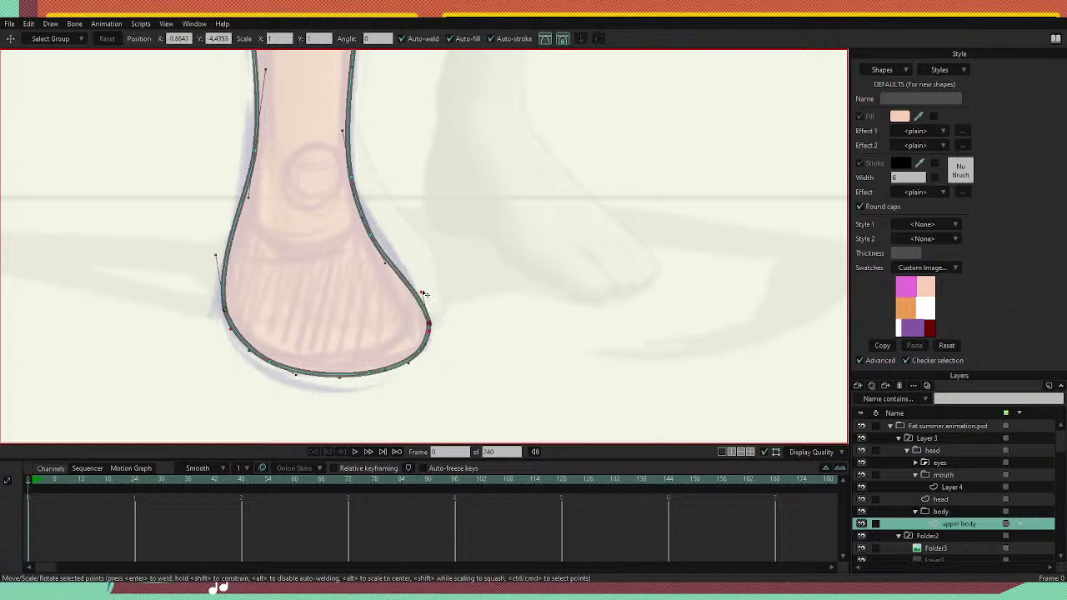
{"action": "left_click_drag", "start_coordinate": [371, 234], "coordinate": [369, 233]}
{"action": "left_click", "coordinate": [254, 151]}
Add a curved line across the instep, joined to both sides of the foot outline, for the shoe opening.
{"action": "key", "text": "a"}
{"action": "mouse_move", "coordinate": [242, 203]}
{"action": "left_mouse_down"}
{"action": "mouse_move", "coordinate": [271, 256]}
{"action": "mouse_move", "coordinate": [307, 262]}
{"action": "mouse_move", "coordinate": [364, 224]}
{"action": "left_mouse_up"}
{"action": "key", "text": "ctrl+z"}
{"action": "left_click", "coordinate": [238, 212]}
{"action": "left_click", "coordinate": [317, 259]}
Fill the closed foot area below the instep curve with black and an outline to form the shoe.
{"action": "key", "text": "p"}
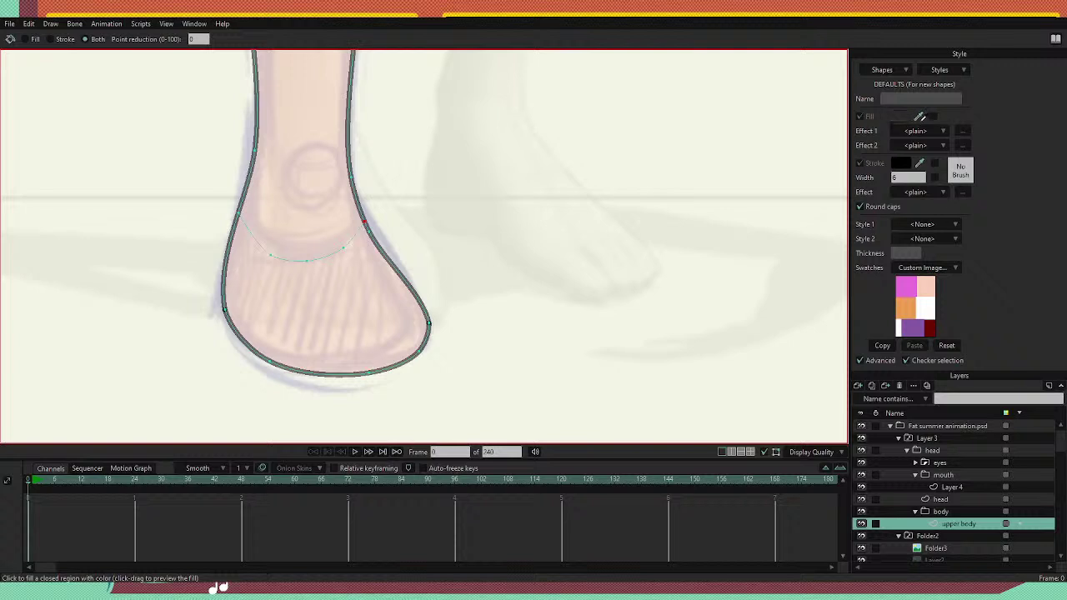
{"action": "key", "text": "ctrl+z"}
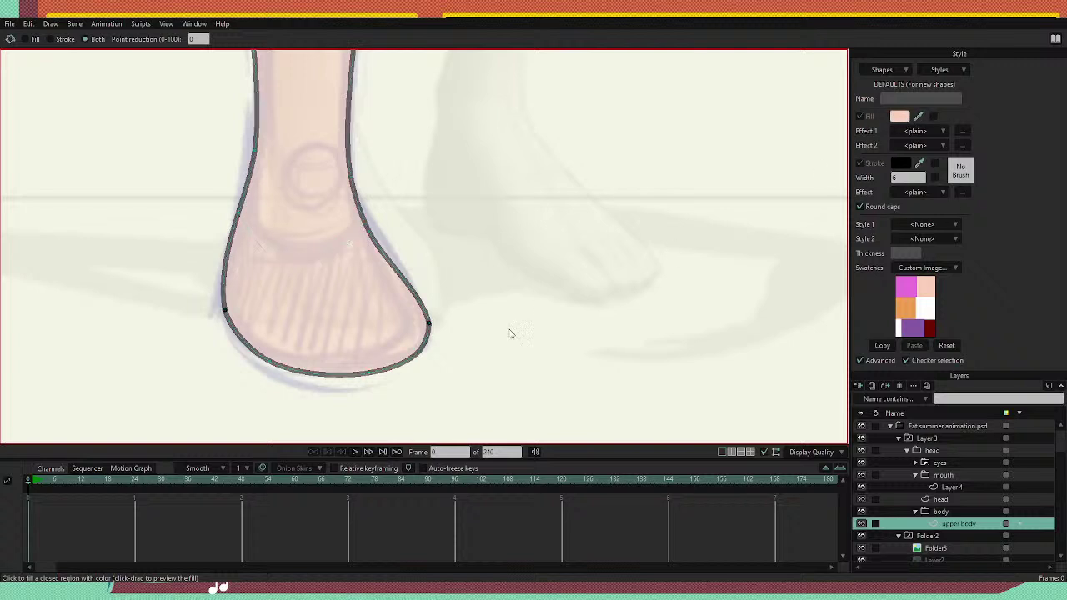
{"action": "left_click", "coordinate": [346, 308]}
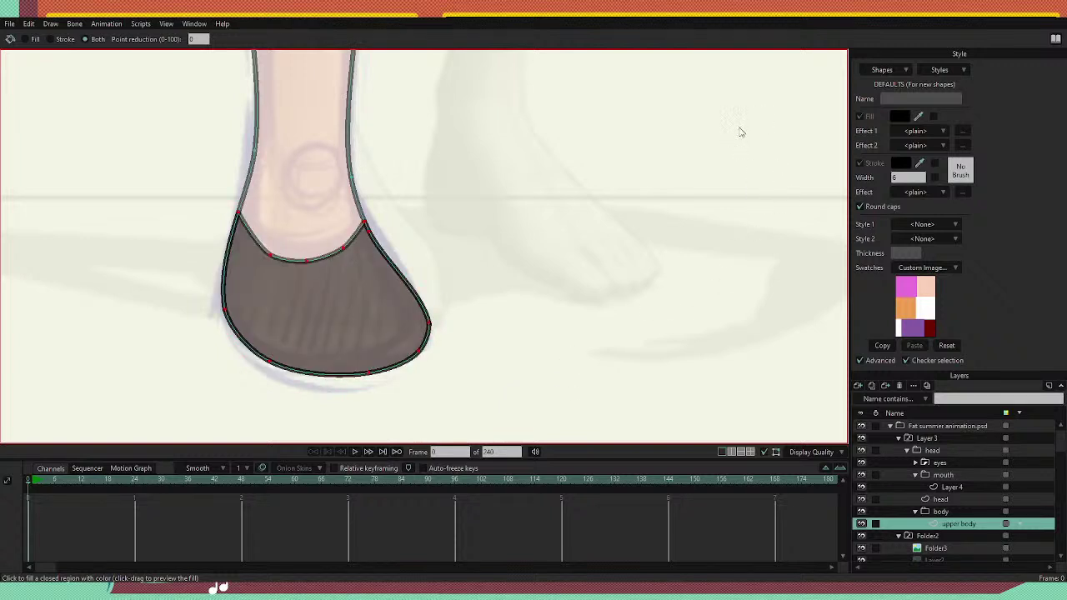
Smooth the shoe's opening curve by adjusting its points and curve handles.
{"action": "key", "text": "t"}
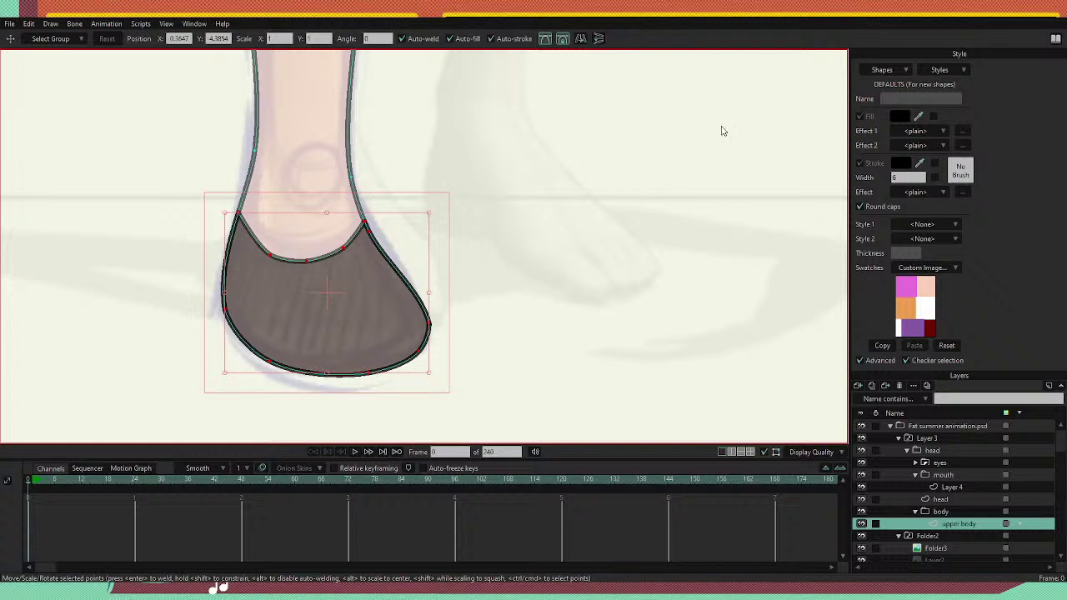
{"action": "left_click", "coordinate": [726, 129]}
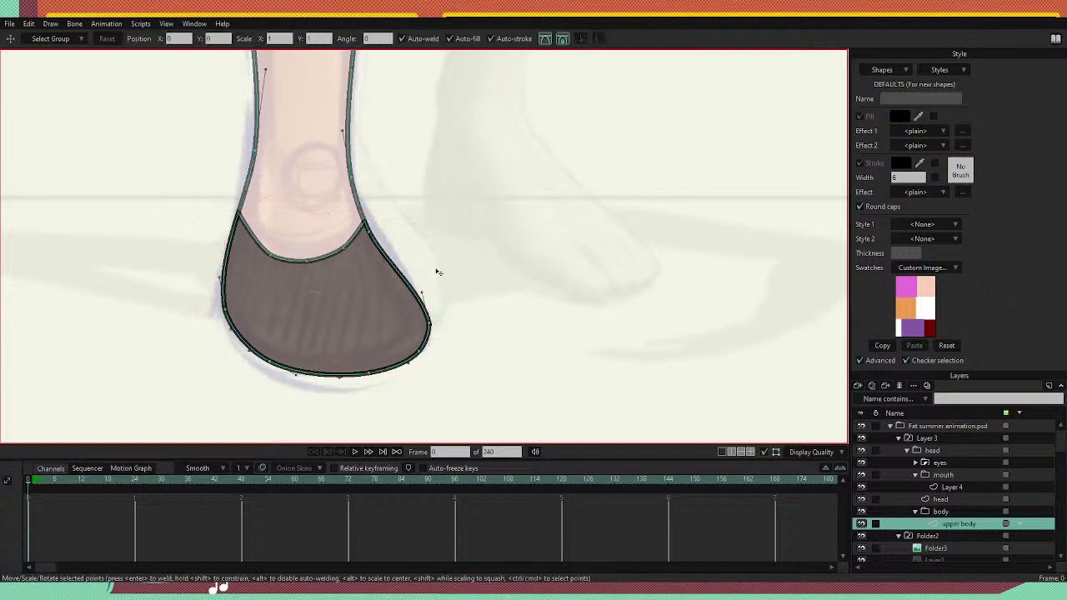
{"action": "left_click_drag", "start_coordinate": [337, 252], "coordinate": [274, 252]}
{"action": "left_click", "coordinate": [239, 213]}
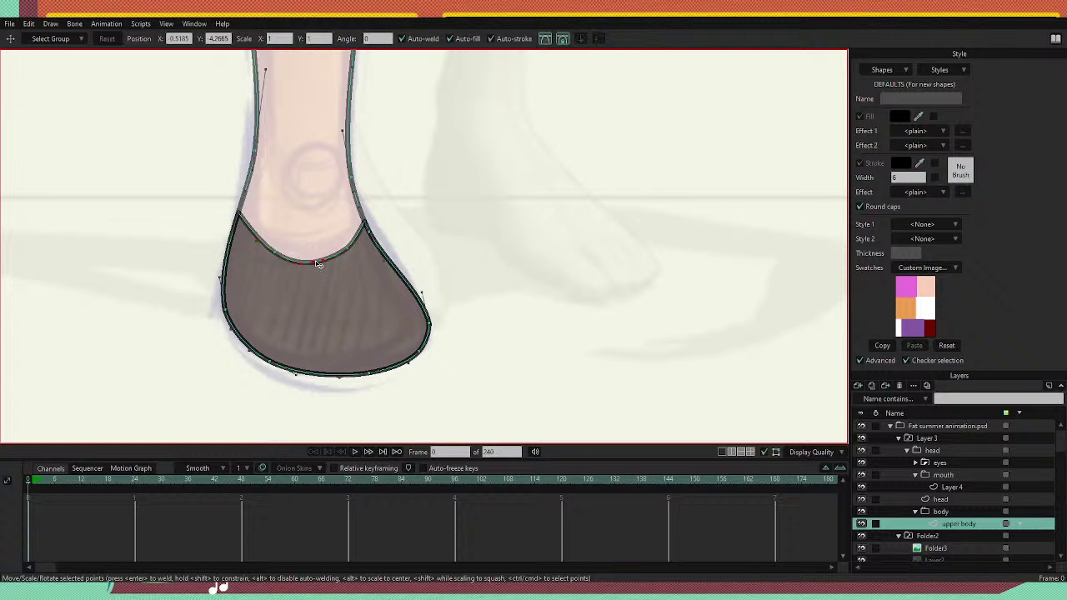
{"action": "left_click_drag", "start_coordinate": [316, 261], "coordinate": [316, 262]}
{"action": "left_click", "coordinate": [347, 247]}
{"action": "left_click_drag", "start_coordinate": [360, 228], "coordinate": [358, 240]}
Smooth the outline where the shoe's outer edge meets the ankle by adjusting the corner point and its handles.
{"action": "scroll", "coordinate": [350, 219], "scroll_direction": "down", "scroll_amount": 5}
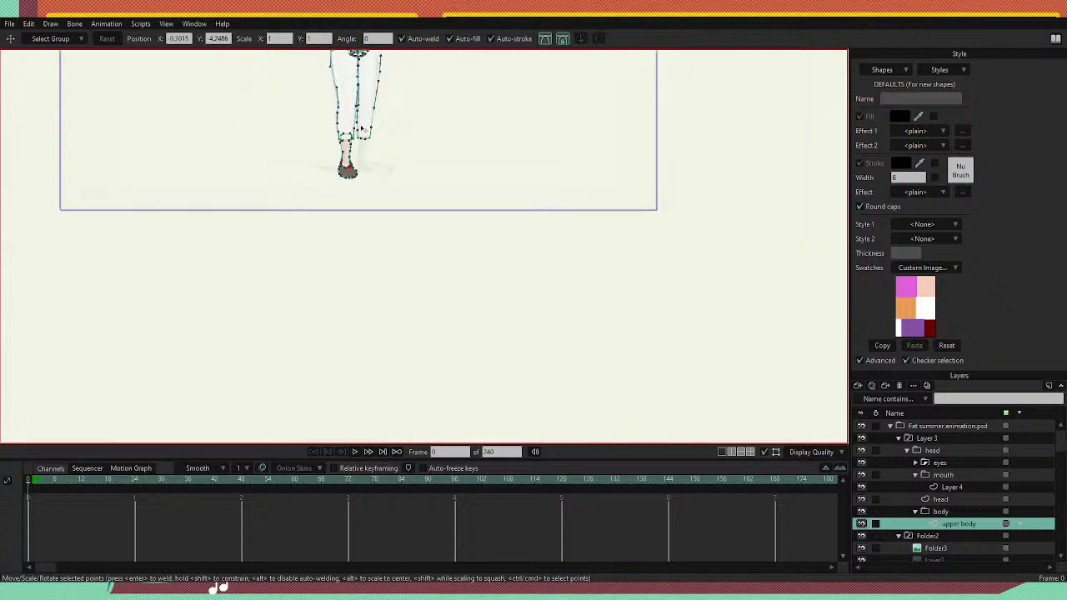
{"action": "scroll", "coordinate": [363, 129], "scroll_direction": "up", "scroll_amount": 5}
{"action": "scroll", "coordinate": [356, 85], "scroll_direction": "down", "scroll_amount": 5}
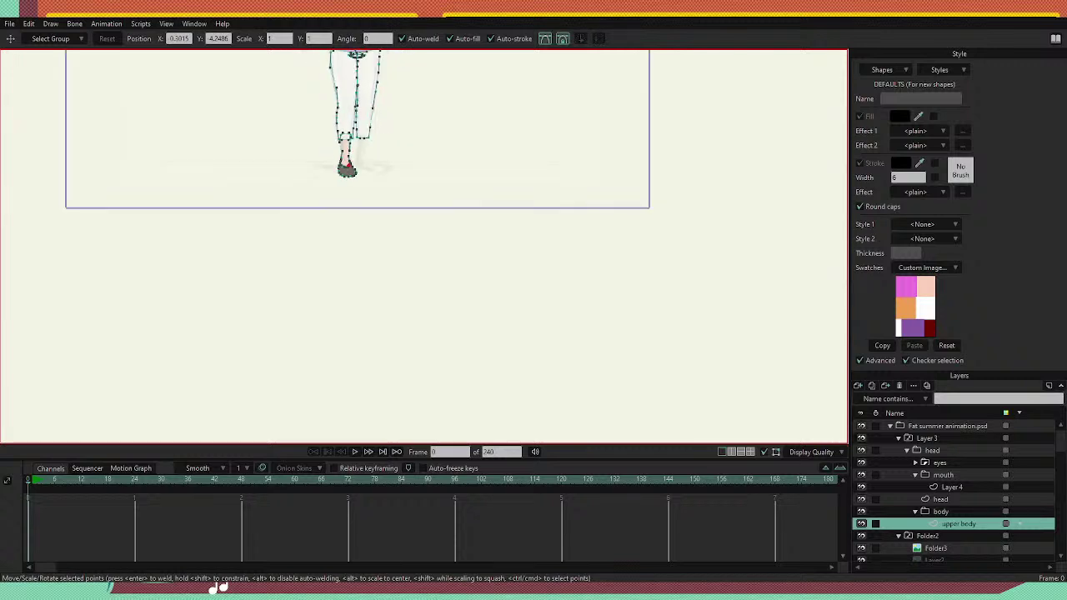
{"action": "scroll", "coordinate": [369, 131], "scroll_direction": "up", "scroll_amount": 6}
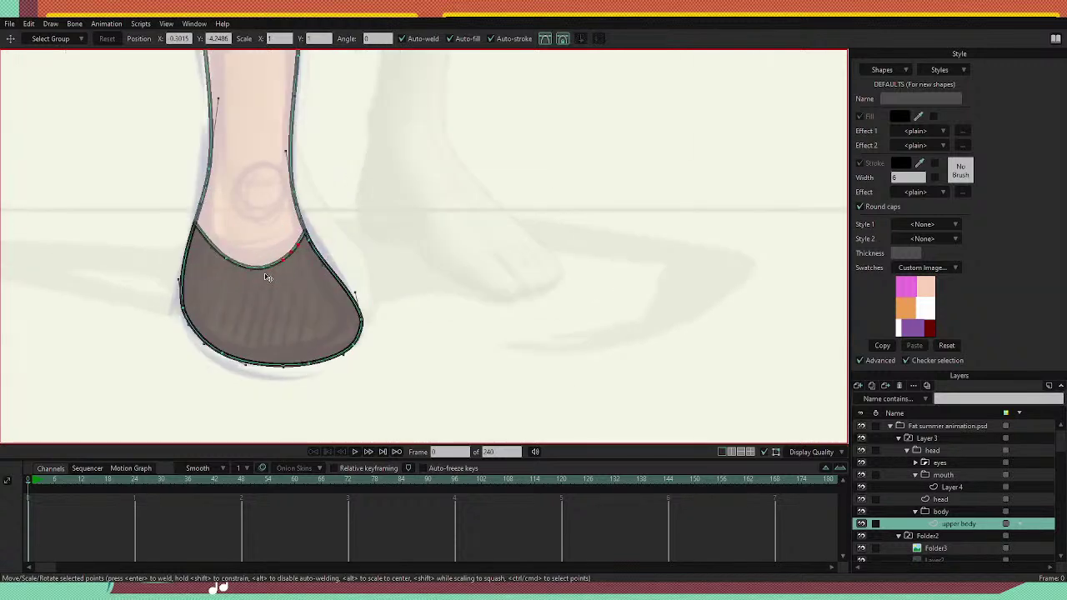
{"action": "left_click_drag", "start_coordinate": [179, 279], "coordinate": [190, 251]}
{"action": "left_click", "coordinate": [201, 205]}
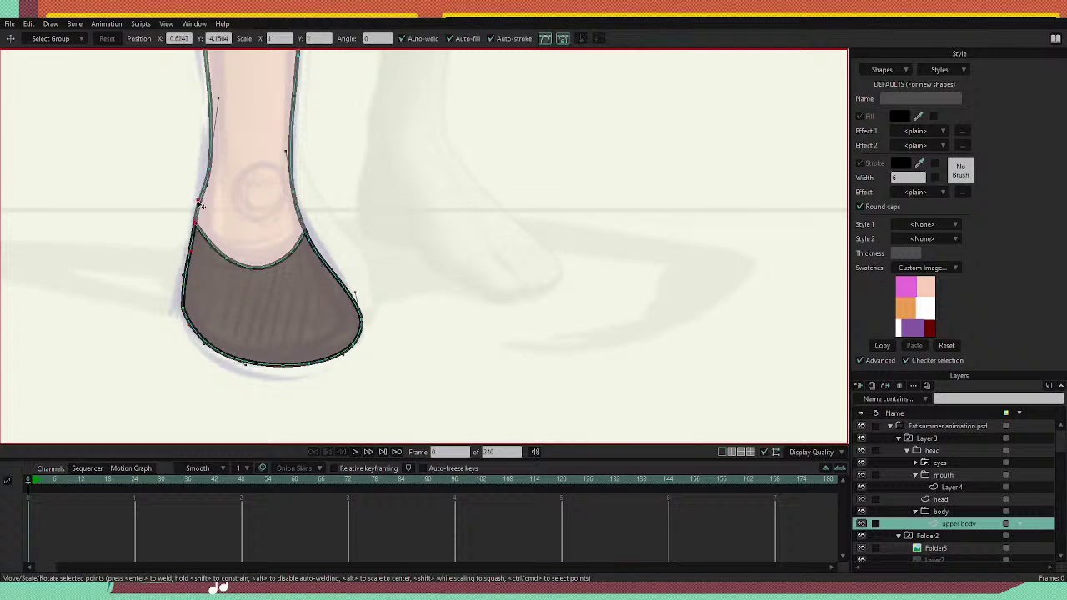
{"action": "left_click_drag", "start_coordinate": [201, 205], "coordinate": [197, 225]}
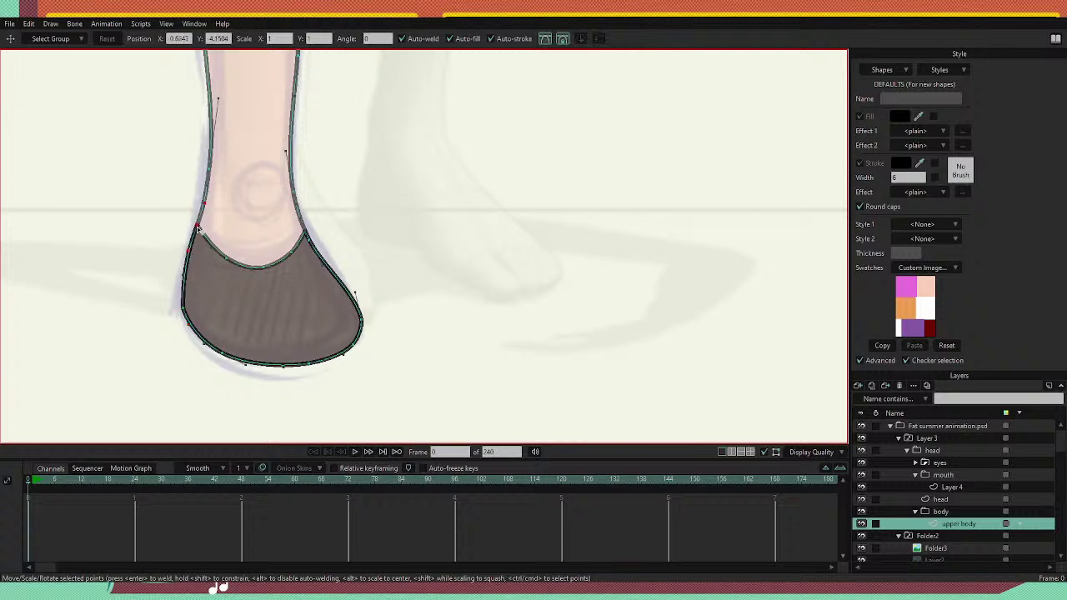
{"action": "left_click", "coordinate": [194, 240]}
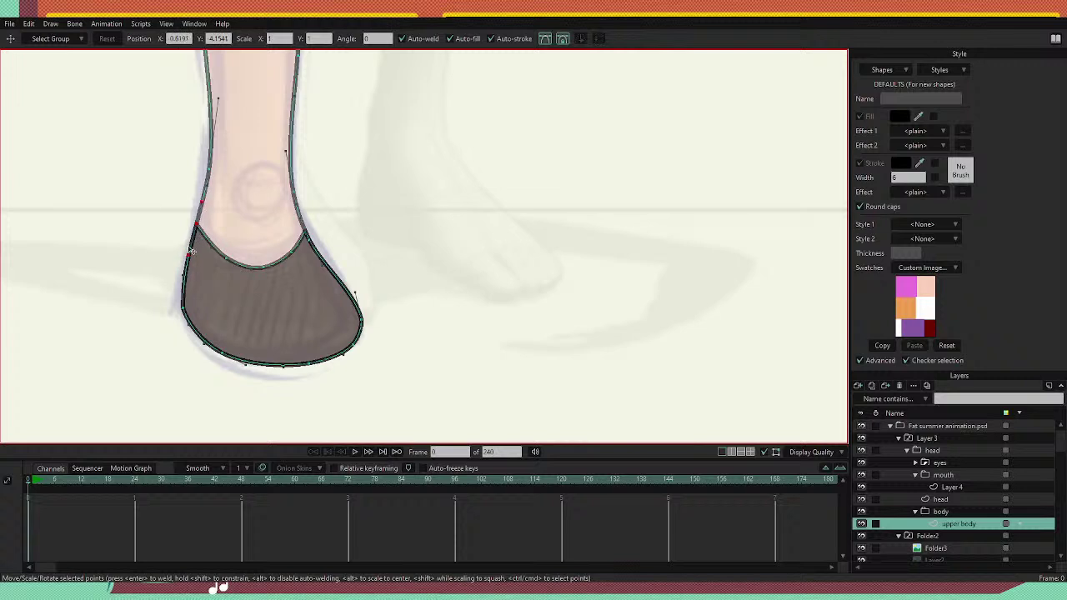
Lasso-select the shoe and ankle points and scale them down slightly to make the foot a little smaller.
{"action": "scroll", "coordinate": [226, 190], "scroll_direction": "down", "scroll_amount": 6}
{"action": "scroll", "coordinate": [218, 188], "scroll_direction": "up", "scroll_amount": 3}
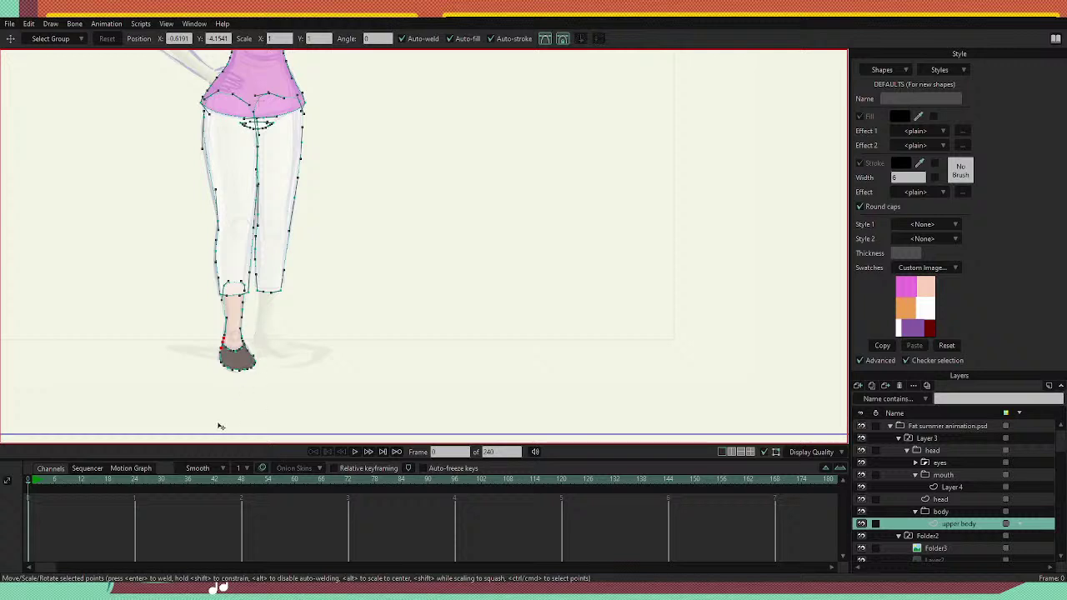
{"action": "scroll", "coordinate": [220, 427], "scroll_direction": "up", "scroll_amount": 2}
{"action": "key", "text": "g"}
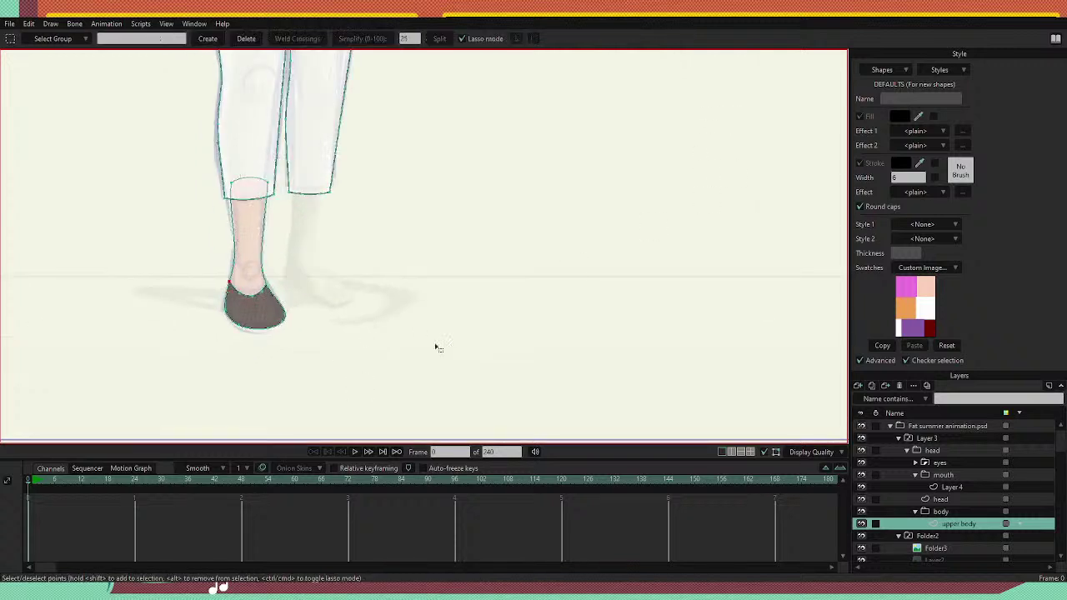
{"action": "mouse_move", "coordinate": [299, 274]}
{"action": "left_mouse_down"}
{"action": "mouse_move", "coordinate": [226, 258]}
{"action": "mouse_move", "coordinate": [167, 326]}
{"action": "mouse_move", "coordinate": [322, 348]}
{"action": "mouse_move", "coordinate": [304, 264]}
{"action": "left_mouse_up"}
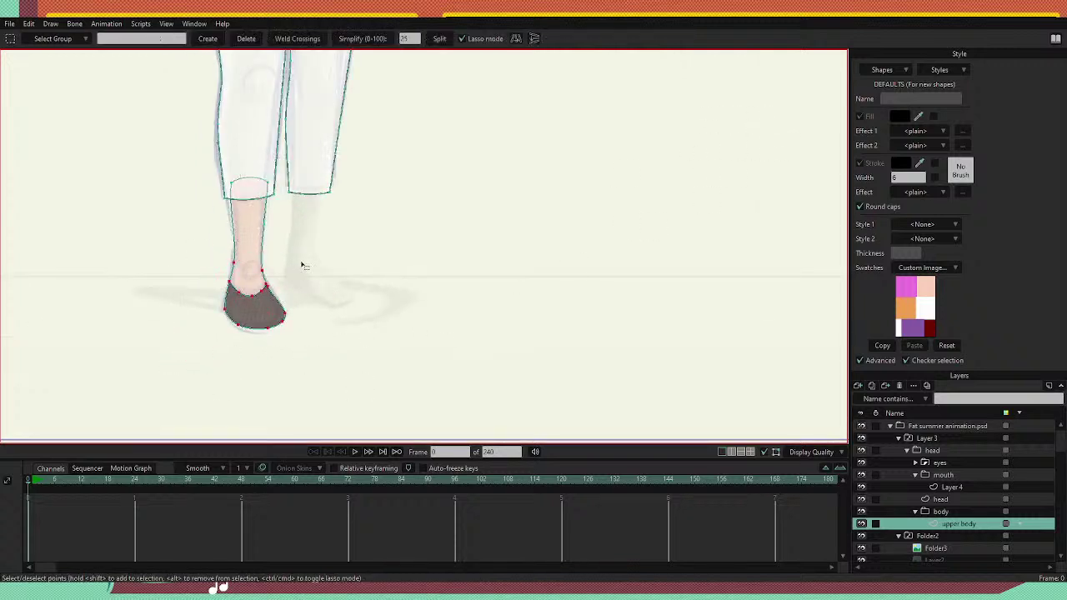
{"action": "key", "text": "ctrl+v"}
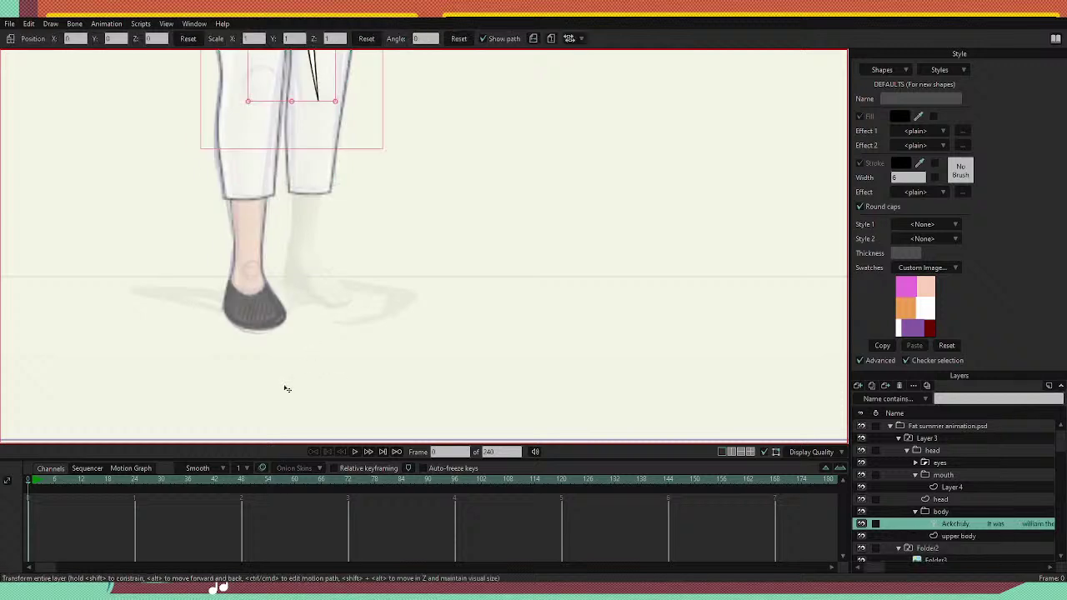
{"action": "key", "text": "ctrl+z"}
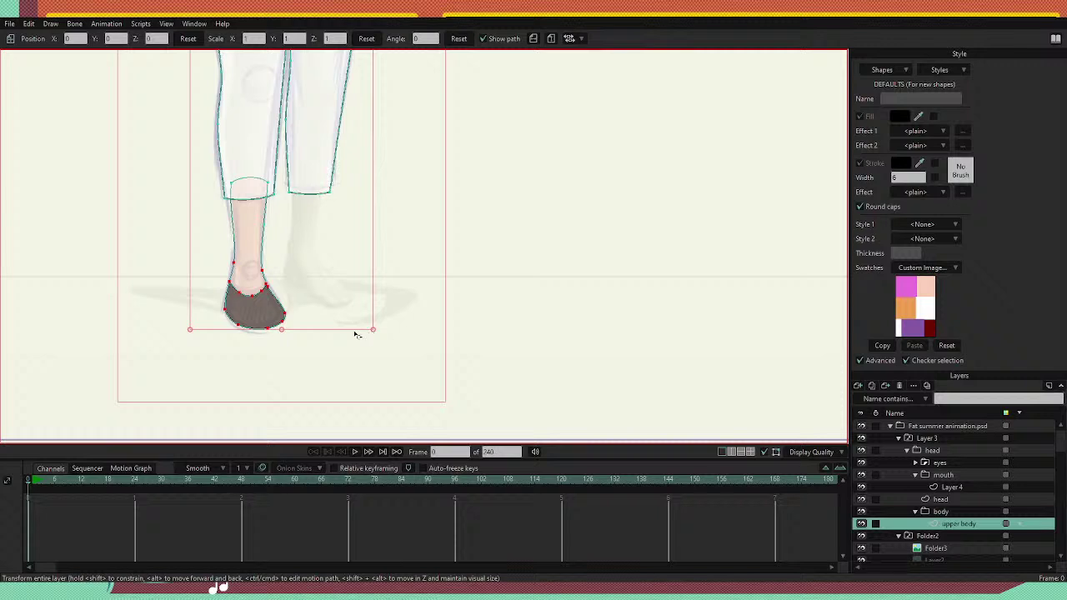
{"action": "scroll", "coordinate": [318, 226], "scroll_direction": "down", "scroll_amount": 3}
{"action": "scroll", "coordinate": [300, 118], "scroll_direction": "up", "scroll_amount": 1}
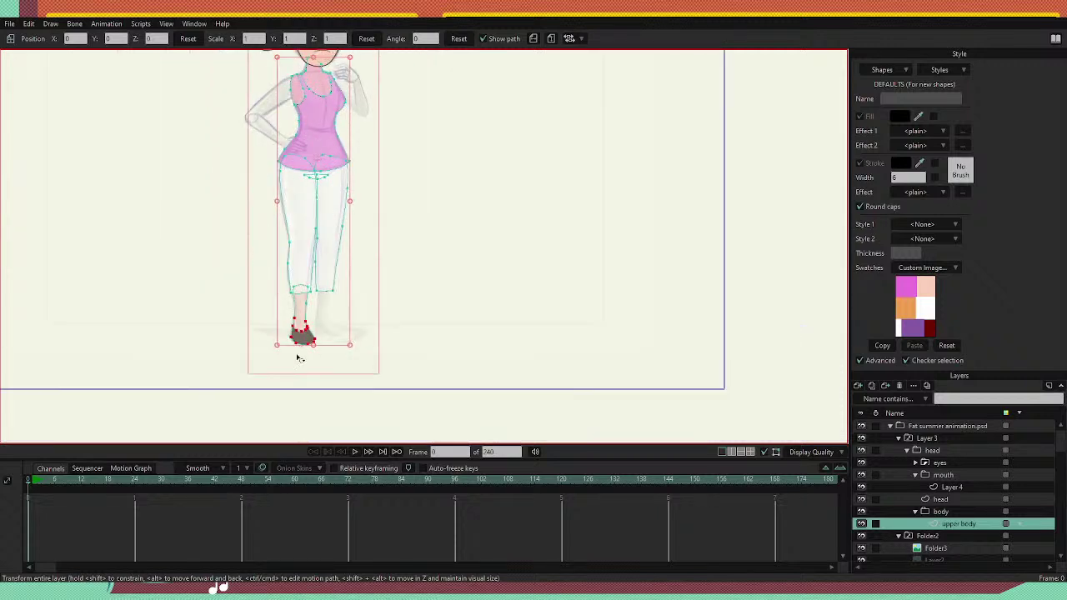
{"action": "scroll", "coordinate": [300, 358], "scroll_direction": "up", "scroll_amount": 3}
{"action": "key", "text": "g"}
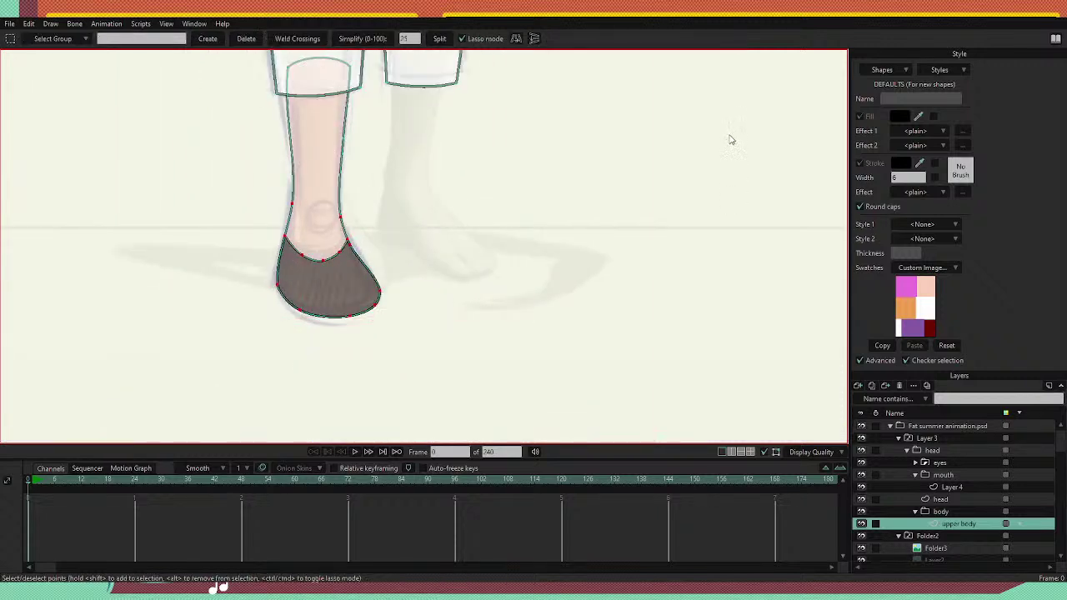
{"action": "key", "text": "t"}
{"action": "left_click_drag", "start_coordinate": [381, 316], "coordinate": [338, 294]}
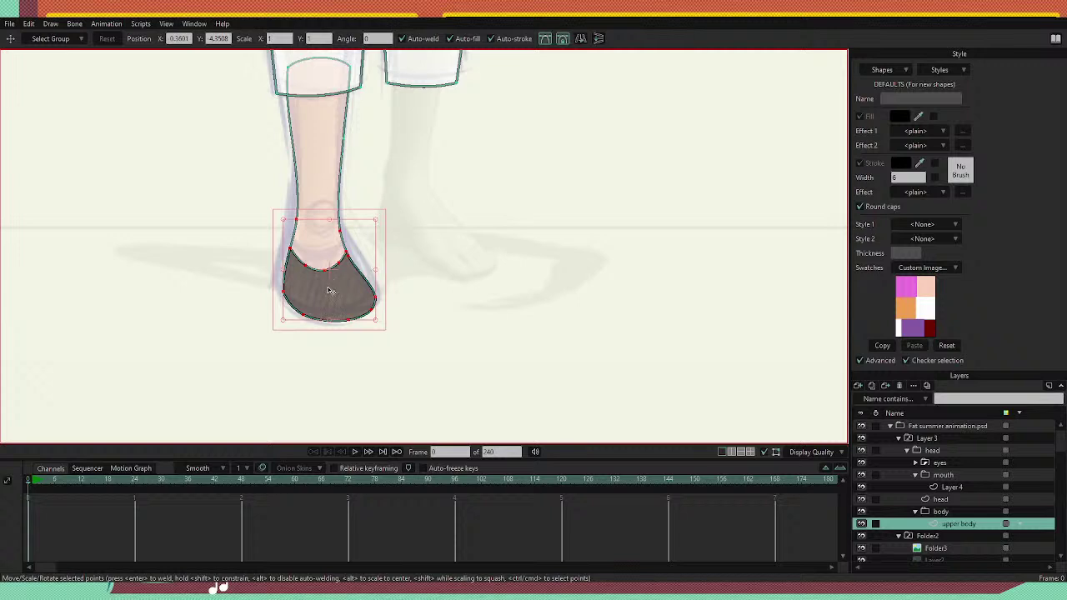
Move the lower leg's upper outer corner point slightly outward behind the trouser hem to widen the calf.
{"action": "scroll", "coordinate": [386, 233], "scroll_direction": "down", "scroll_amount": 12}
{"action": "scroll", "coordinate": [354, 164], "scroll_direction": "up", "scroll_amount": 5}
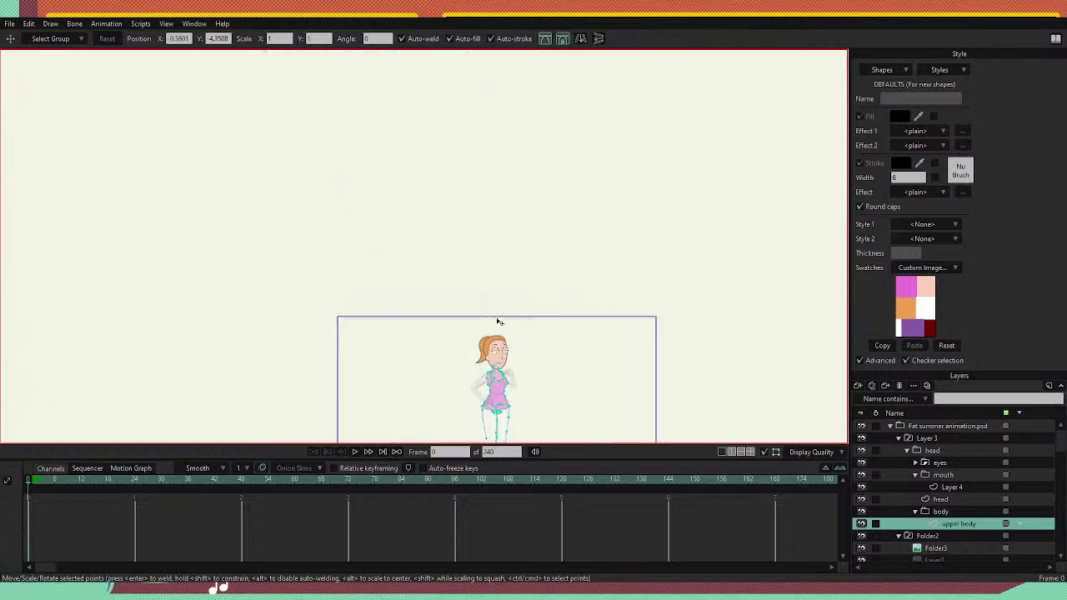
{"action": "scroll", "coordinate": [499, 321], "scroll_direction": "down", "scroll_amount": 2}
{"action": "scroll", "coordinate": [520, 392], "scroll_direction": "up", "scroll_amount": 6}
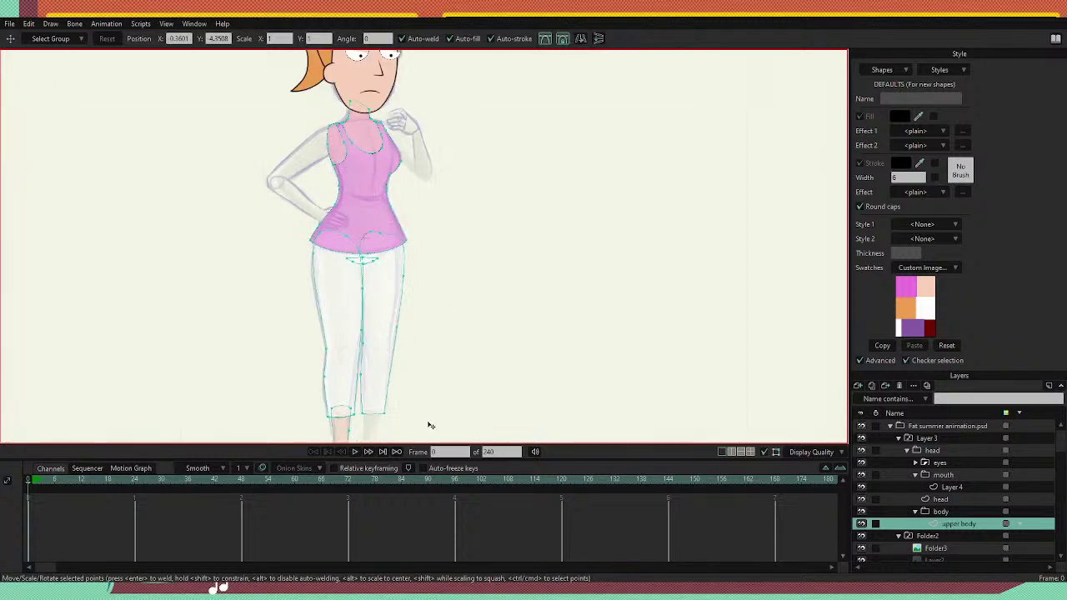
{"action": "scroll", "coordinate": [430, 425], "scroll_direction": "down", "scroll_amount": 3}
{"action": "scroll", "coordinate": [412, 430], "scroll_direction": "up", "scroll_amount": 8}
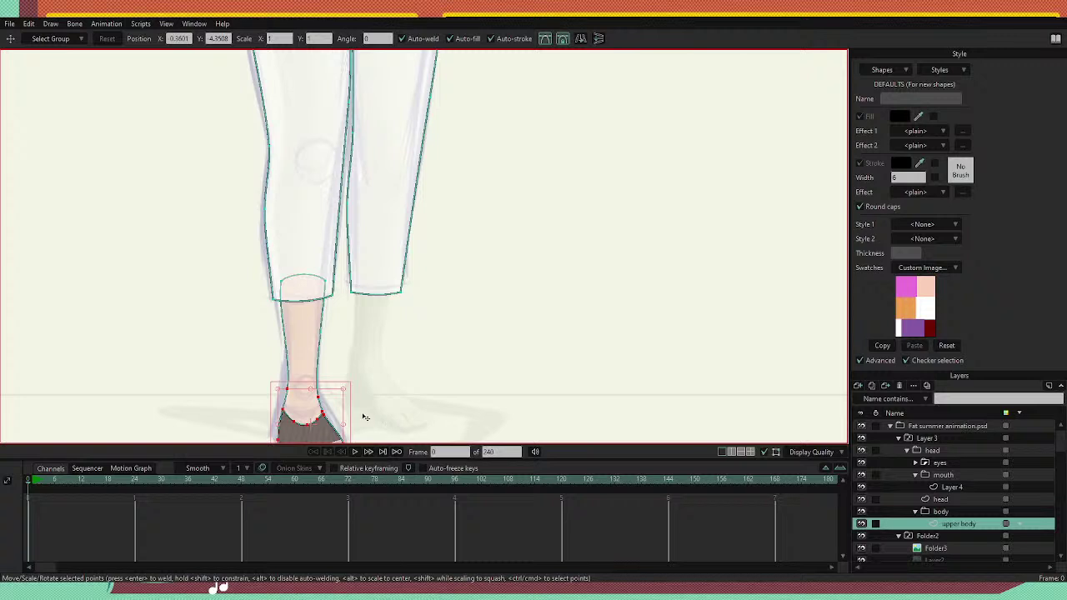
{"action": "scroll", "coordinate": [354, 271], "scroll_direction": "up", "scroll_amount": 3}
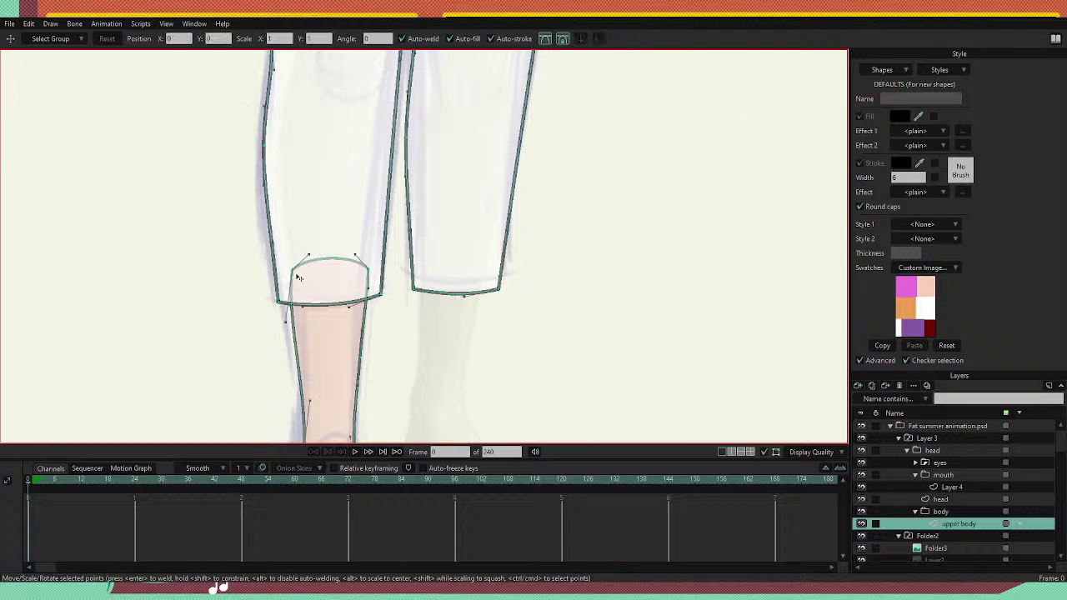
{"action": "left_click", "coordinate": [289, 269]}
{"action": "left_click", "coordinate": [292, 265]}
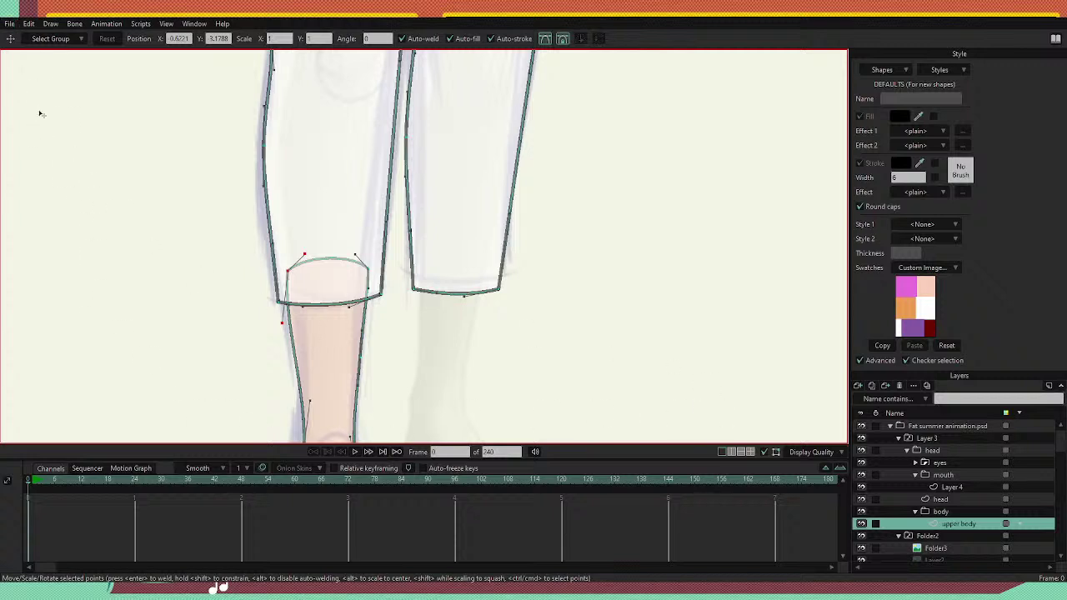
Make the upper body layer fully opaque so the sketch no longer shows through its fills.
{"action": "left_click", "coordinate": [942, 426]}
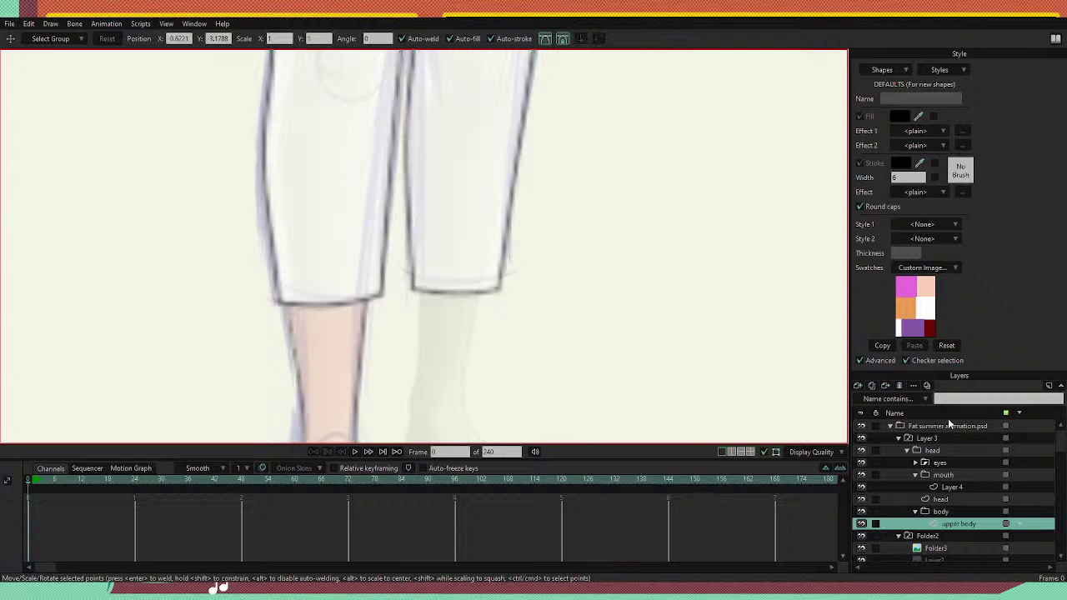
{"action": "scroll", "coordinate": [517, 321], "scroll_direction": "down", "scroll_amount": 5}
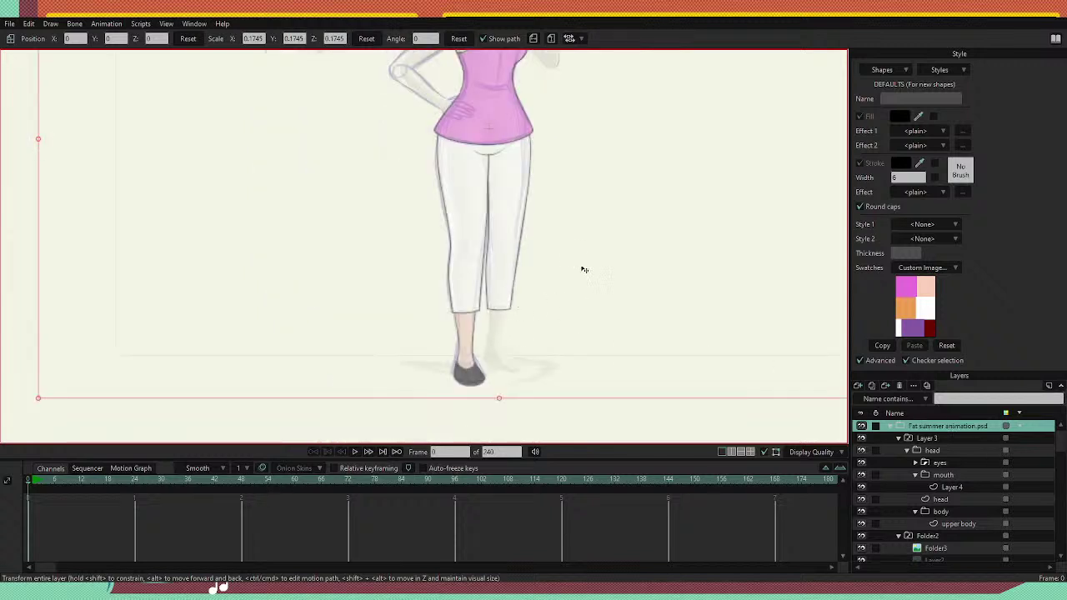
{"action": "scroll", "coordinate": [584, 203], "scroll_direction": "up", "scroll_amount": 2}
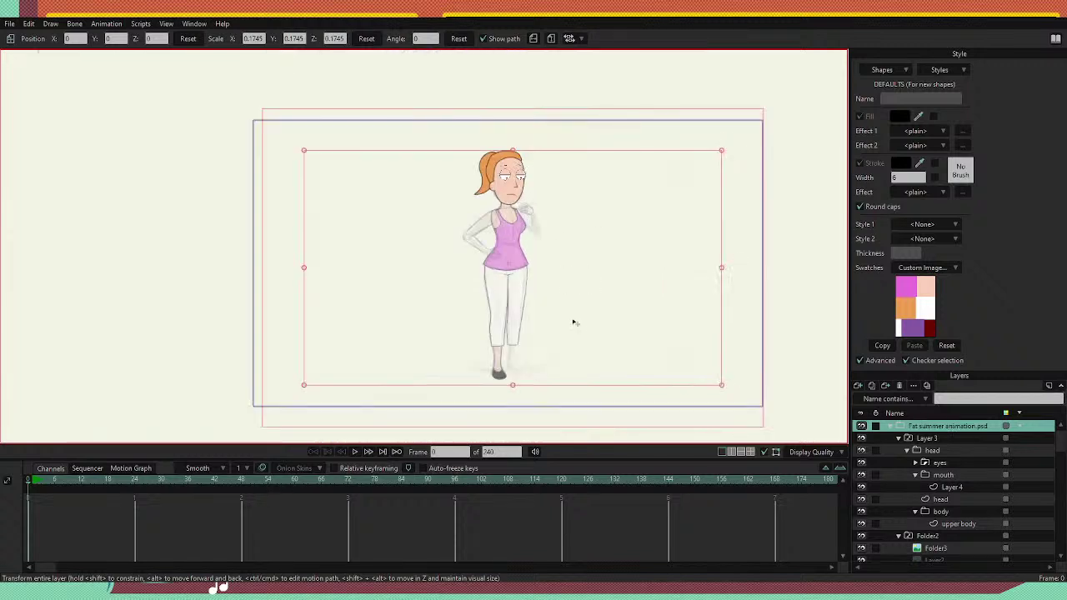
{"action": "left_click", "coordinate": [953, 523]}
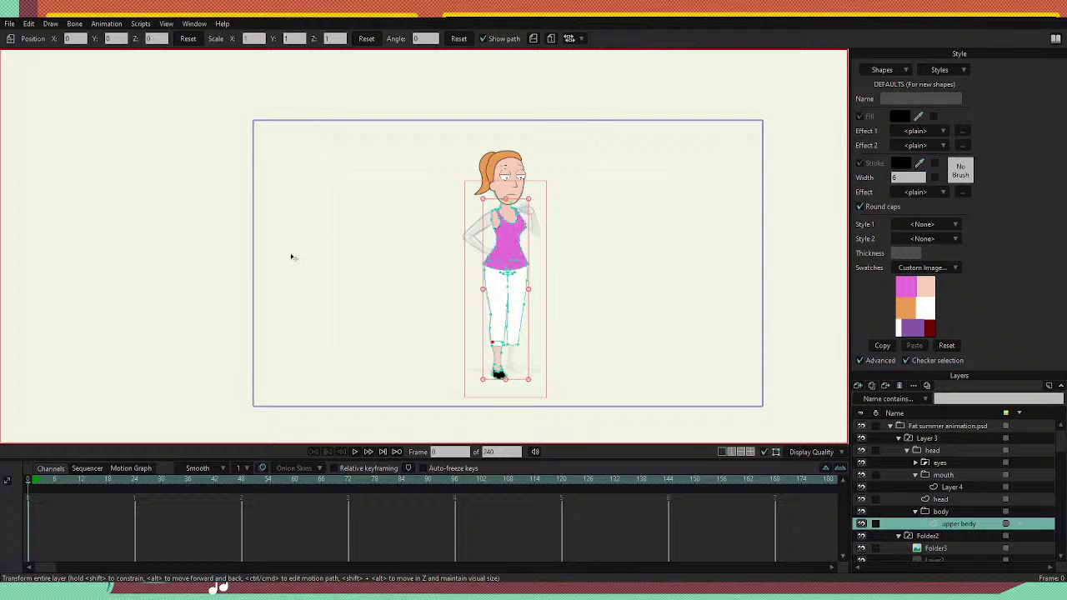
Examine the whole figure's proportions, outlines and filled shapes, from the head down to the shoe.
{"action": "scroll", "coordinate": [515, 335], "scroll_direction": "down", "scroll_amount": 2}
{"action": "scroll", "coordinate": [508, 332], "scroll_direction": "down", "scroll_amount": 2}
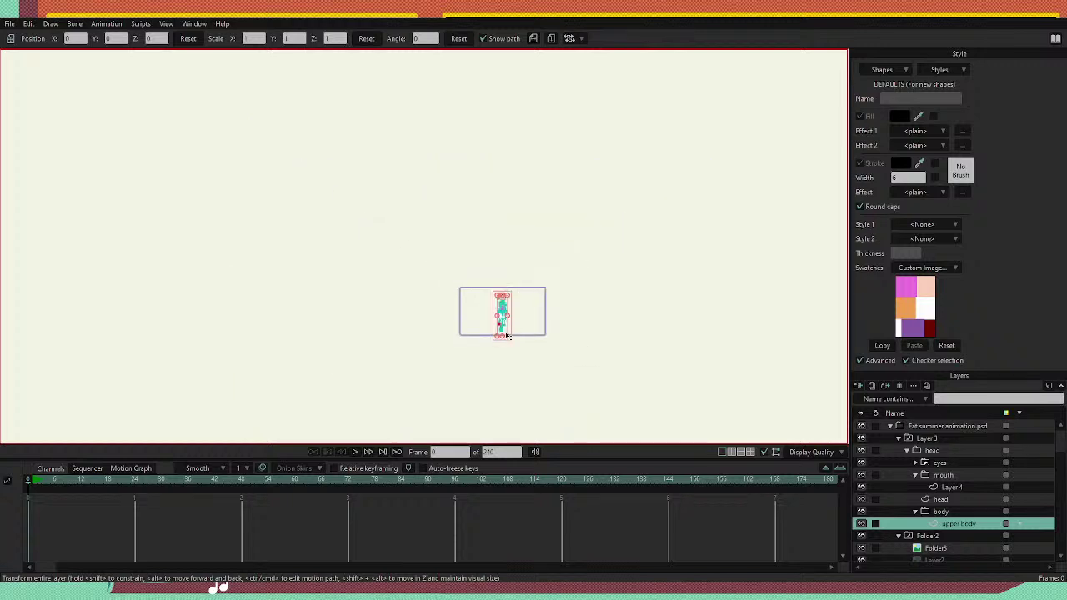
{"action": "scroll", "coordinate": [506, 335], "scroll_direction": "up", "scroll_amount": 5}
{"action": "scroll", "coordinate": [478, 316], "scroll_direction": "down", "scroll_amount": 4}
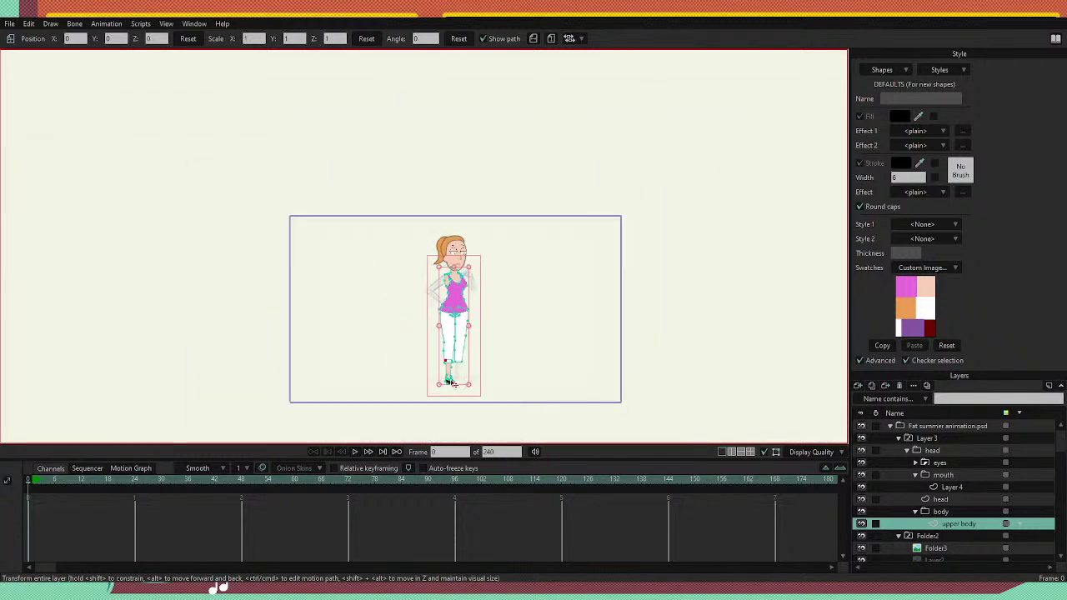
{"action": "scroll", "coordinate": [476, 281], "scroll_direction": "up", "scroll_amount": 4}
{"action": "scroll", "coordinate": [469, 253], "scroll_direction": "up", "scroll_amount": 1}
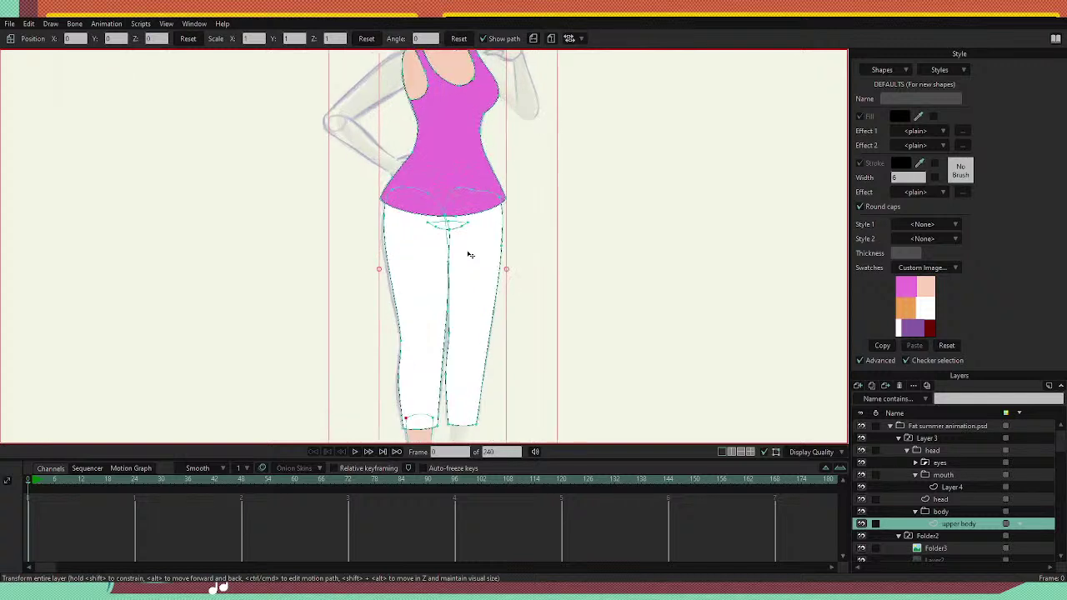
{"action": "scroll", "coordinate": [471, 240], "scroll_direction": "down", "scroll_amount": 3}
{"action": "scroll", "coordinate": [474, 231], "scroll_direction": "up", "scroll_amount": 2}
{"action": "scroll", "coordinate": [469, 235], "scroll_direction": "down", "scroll_amount": 1}
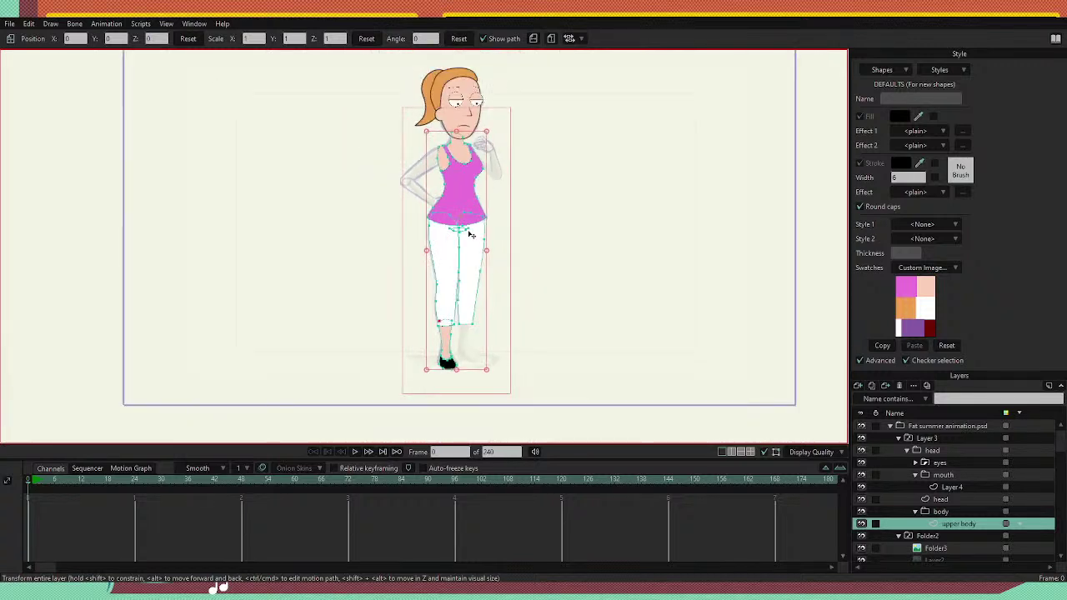
{"action": "scroll", "coordinate": [470, 236], "scroll_direction": "up", "scroll_amount": 1}
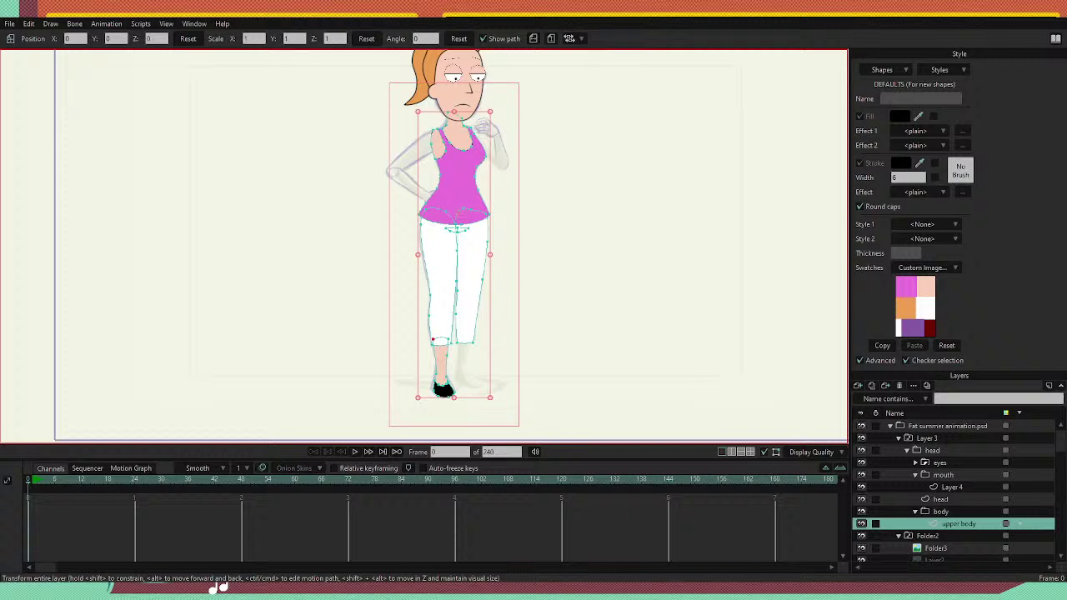
{"action": "scroll", "coordinate": [441, 104], "scroll_direction": "down", "scroll_amount": 2}
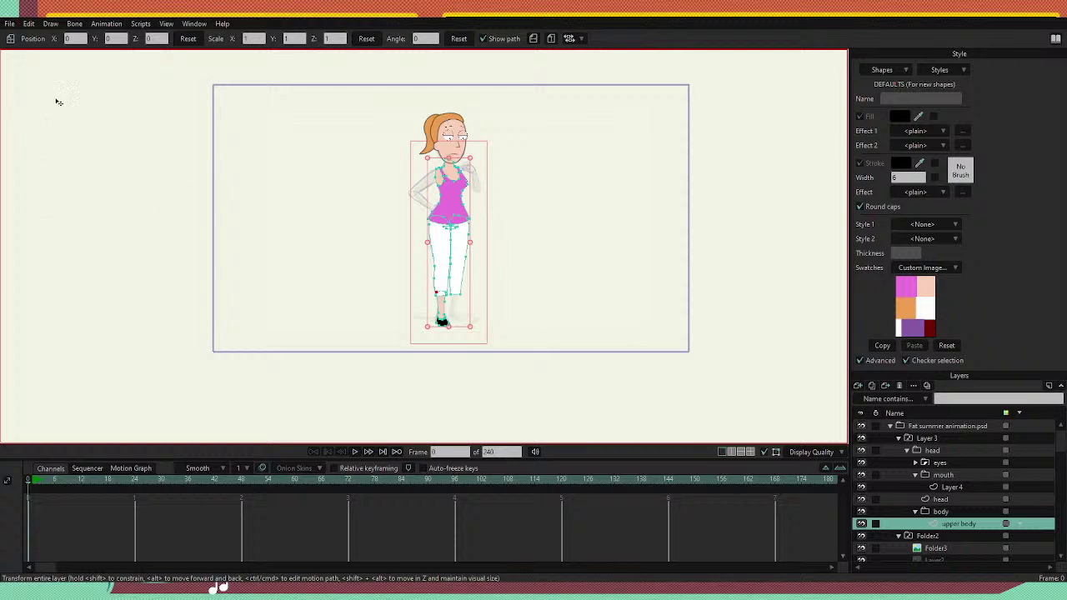
Zoom the camera in on the woman's head and torso and track it to about X -0.0374, Y 0.4901.
{"action": "key", "text": "4"}
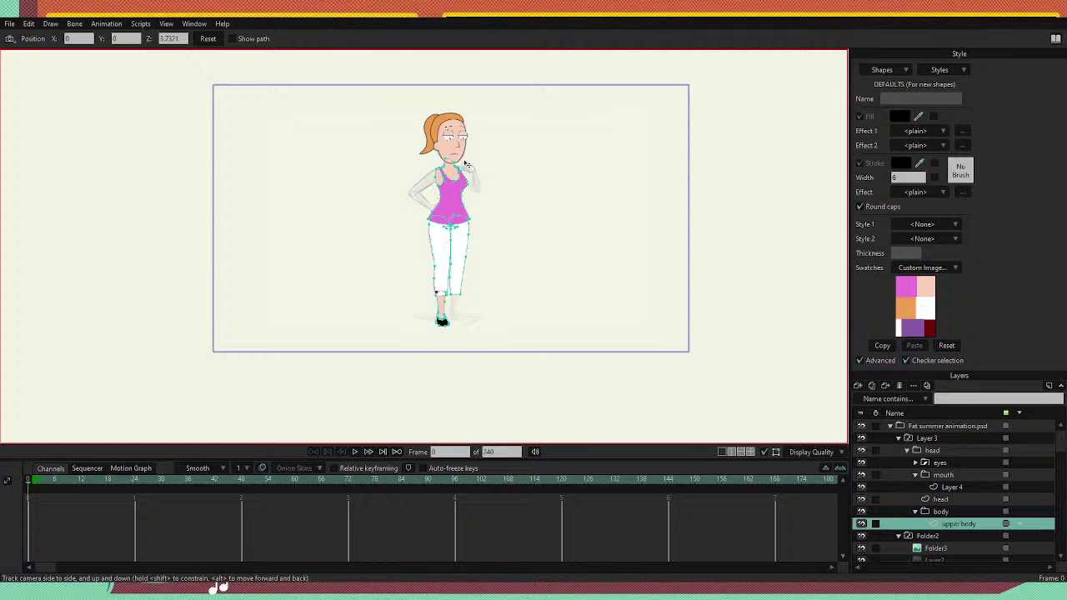
{"action": "left_click_drag", "start_coordinate": [469, 153], "coordinate": [700, 170]}
{"action": "key", "text": "2"}
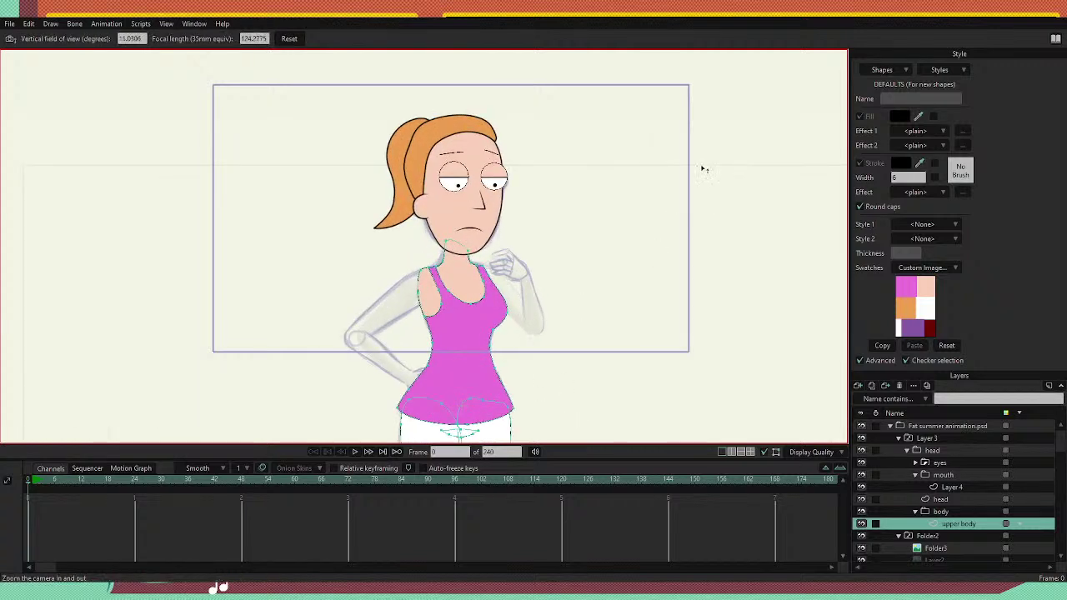
{"action": "key", "text": "4"}
{"action": "mouse_move", "coordinate": [600, 272]}
{"action": "left_mouse_down"}
{"action": "mouse_move", "coordinate": [594, 250]}
{"action": "mouse_move", "coordinate": [599, 269]}
{"action": "left_mouse_up"}
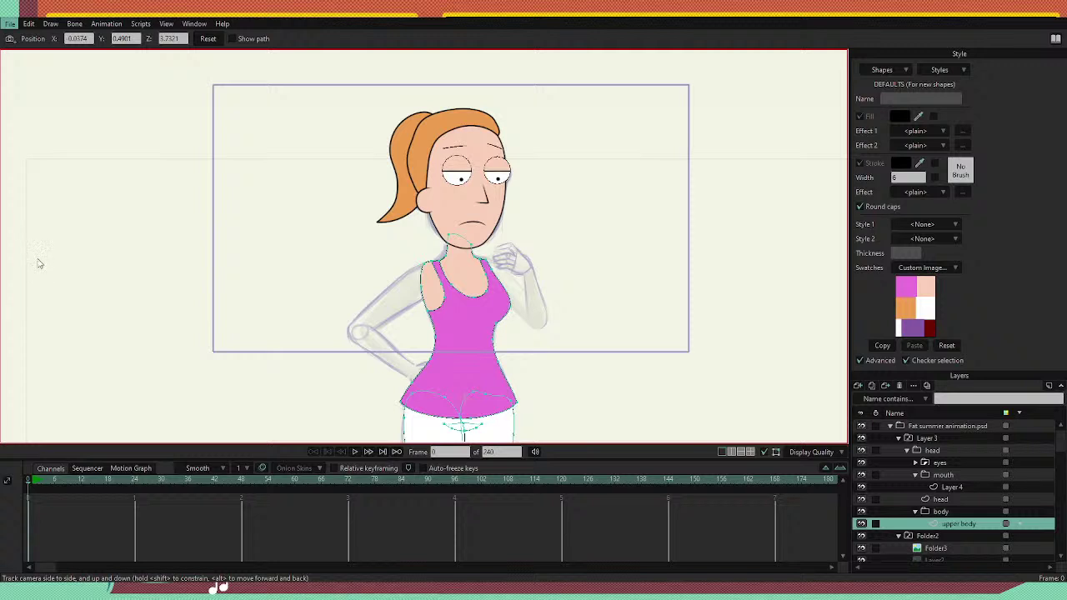
Play the animation to preview the camera framing and return the timeline to frame 0.
{"action": "key", "text": "space"}
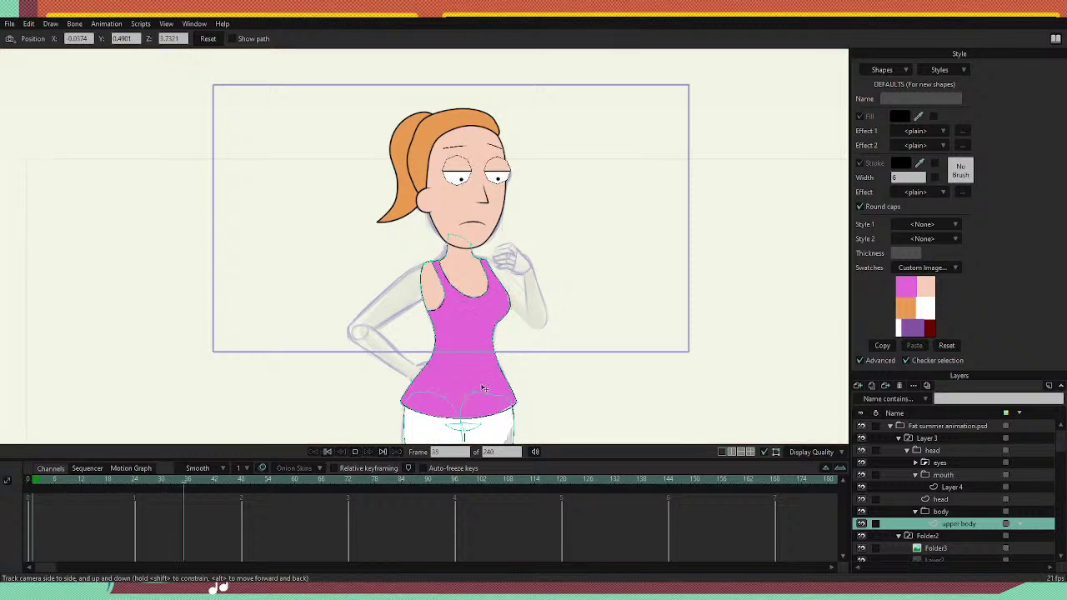
{"action": "left_click", "coordinate": [356, 451]}
{"action": "left_click", "coordinate": [356, 451]}
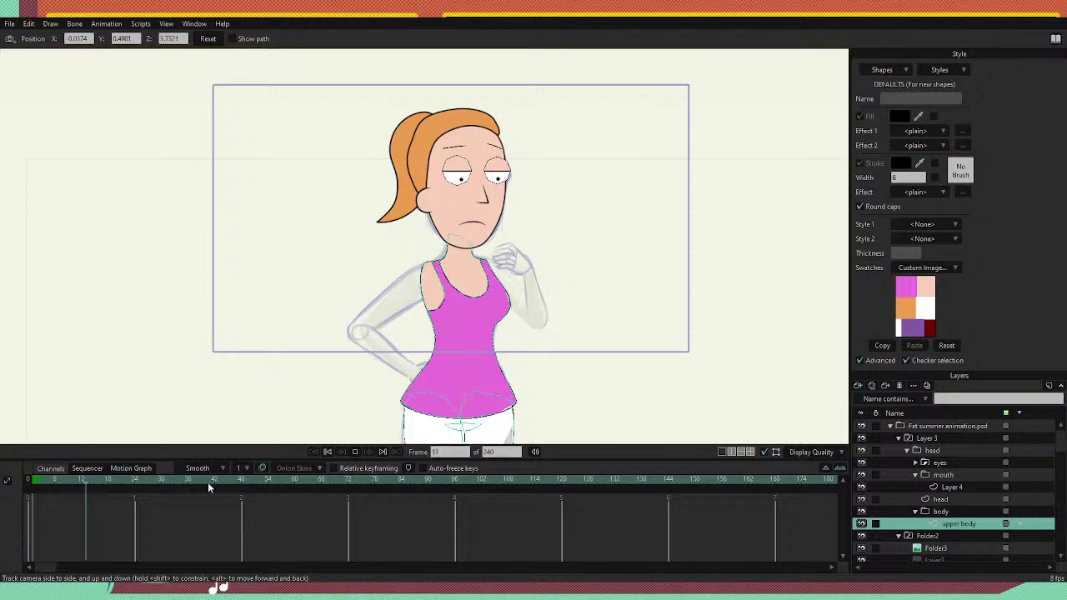
{"action": "left_click", "coordinate": [355, 451]}
{"action": "left_click_drag", "start_coordinate": [119, 481], "coordinate": [2, 504]}
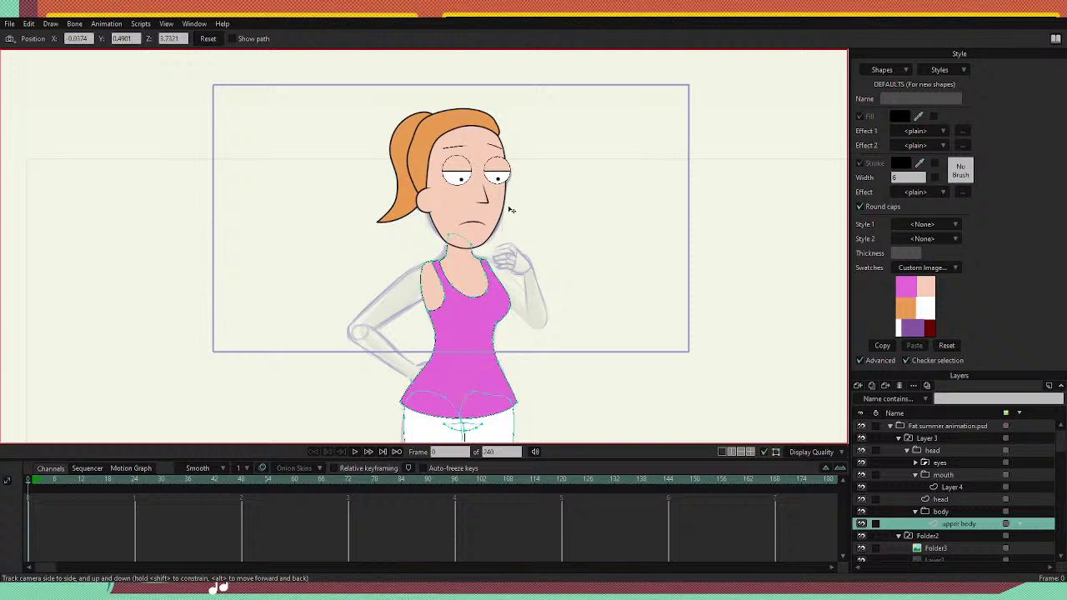
Select the face outline's points on the head layer and thicken its line width to about 126 percent.
{"action": "scroll", "coordinate": [481, 210], "scroll_direction": "down", "scroll_amount": 1}
{"action": "scroll", "coordinate": [483, 208], "scroll_direction": "up", "scroll_amount": 4}
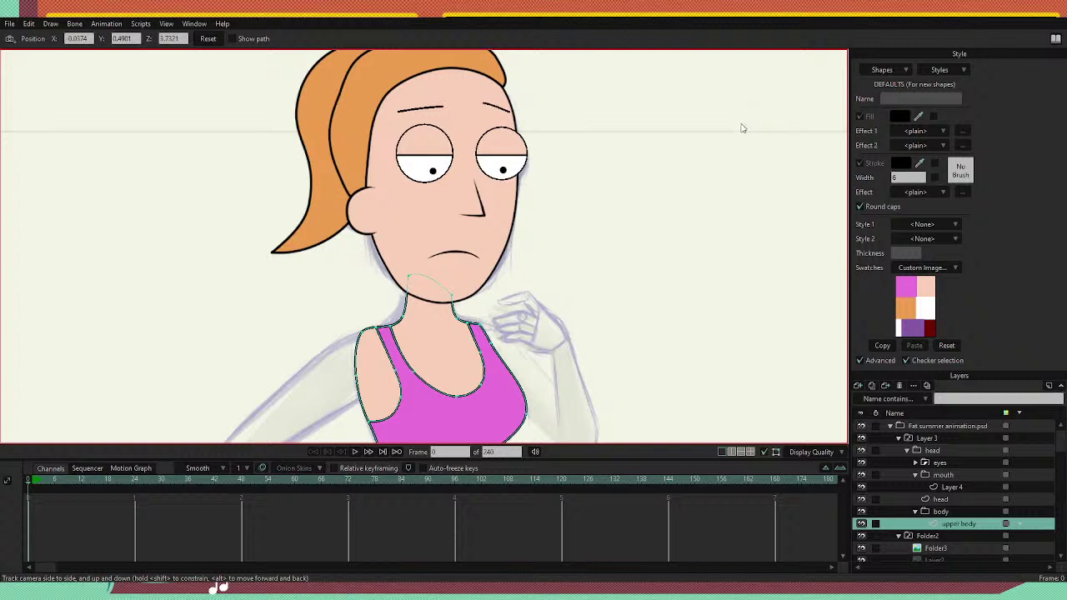
{"action": "key", "text": "t"}
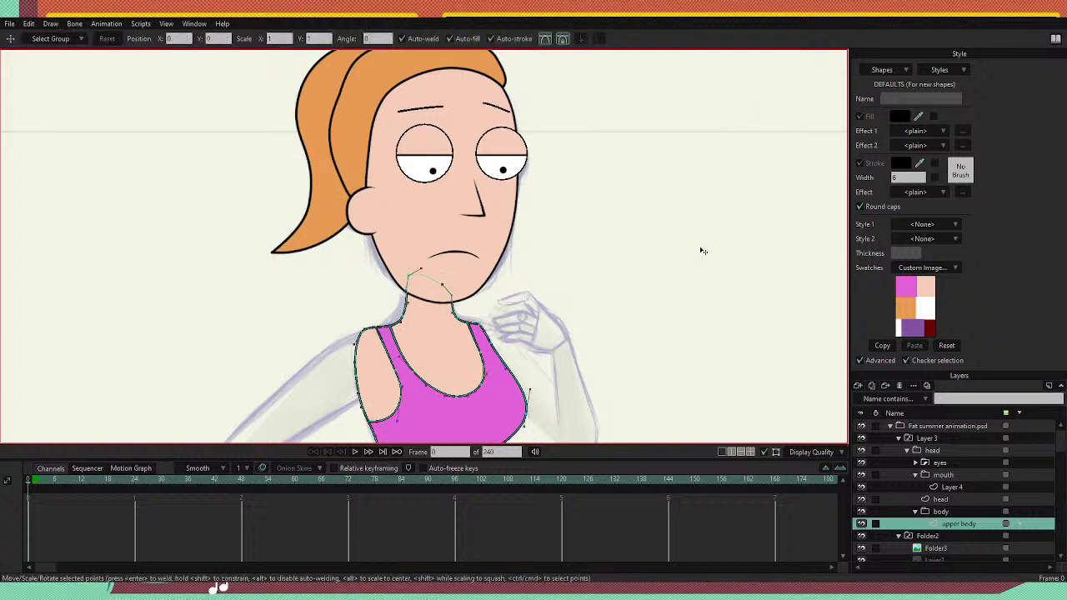
{"action": "left_click", "coordinate": [939, 498]}
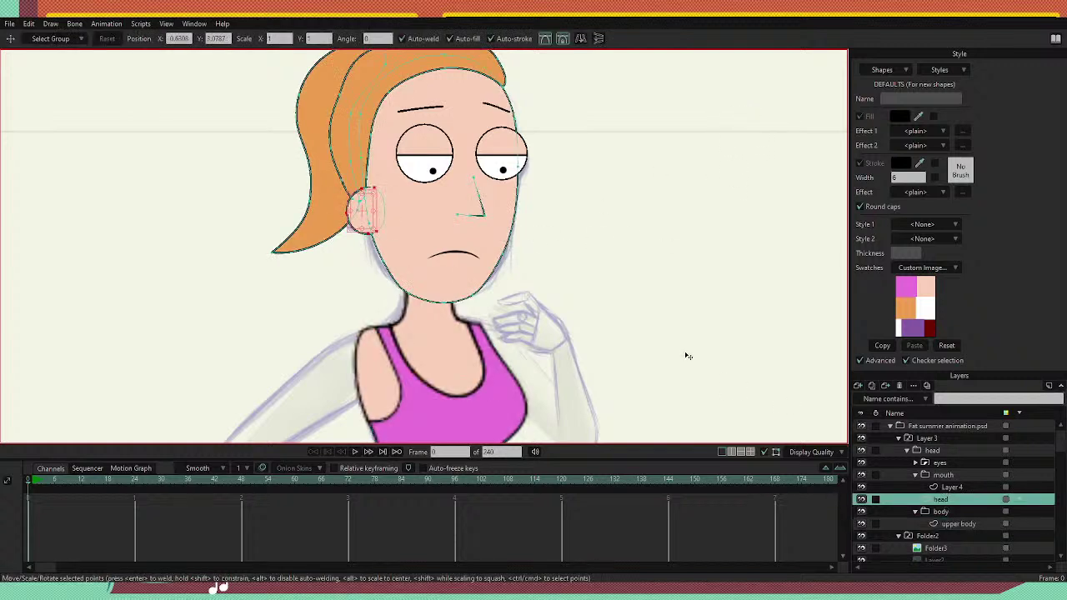
{"action": "key", "text": "ctrl+a"}
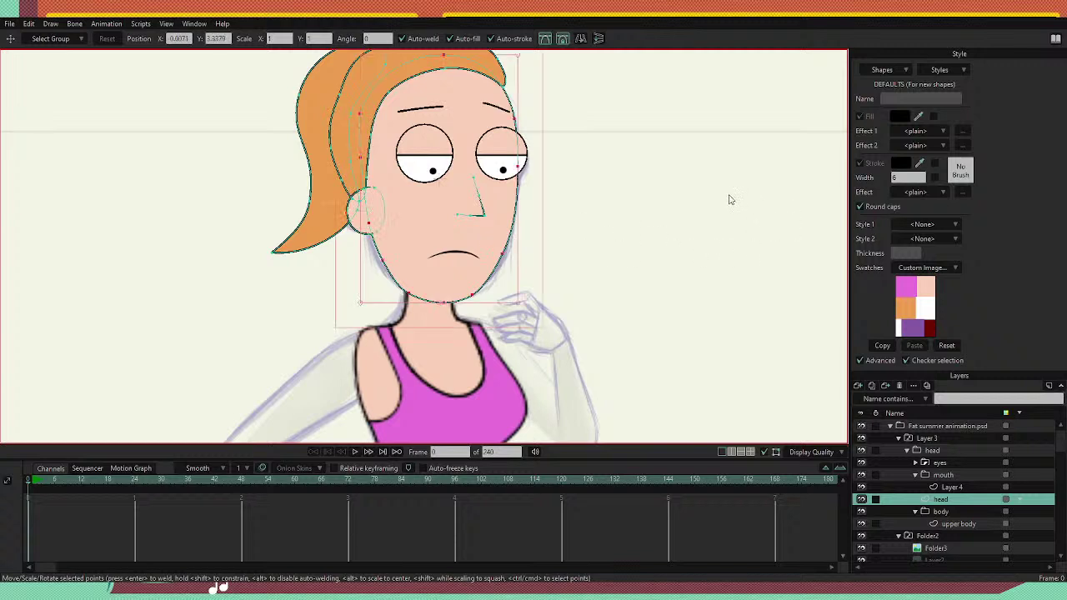
{"action": "key", "text": "w"}
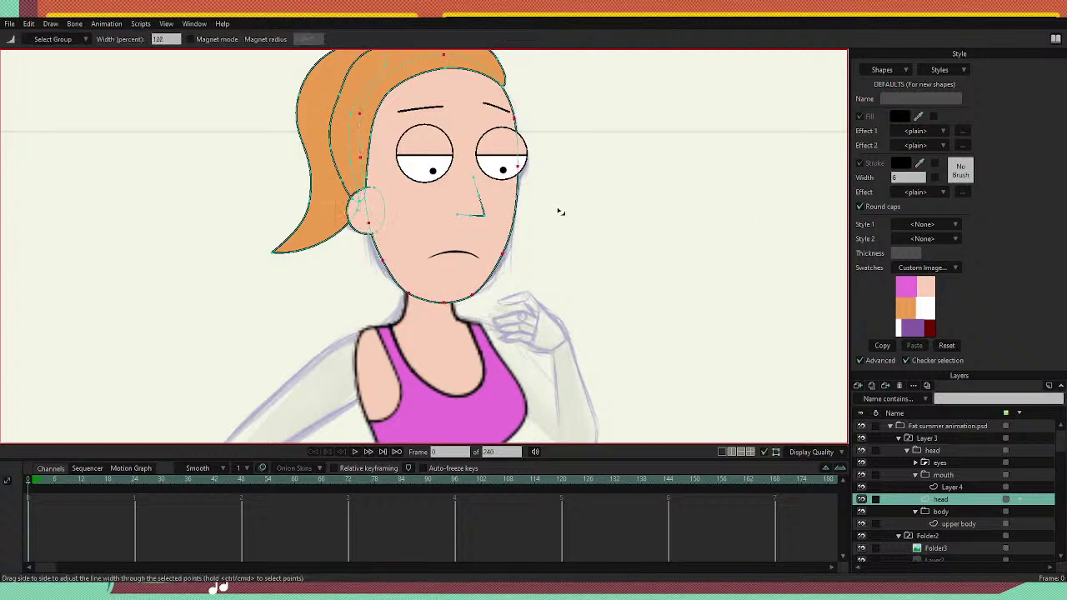
{"action": "left_click_drag", "start_coordinate": [560, 211], "coordinate": [546, 246]}
{"action": "scroll", "coordinate": [465, 442], "scroll_direction": "down", "scroll_amount": 1}
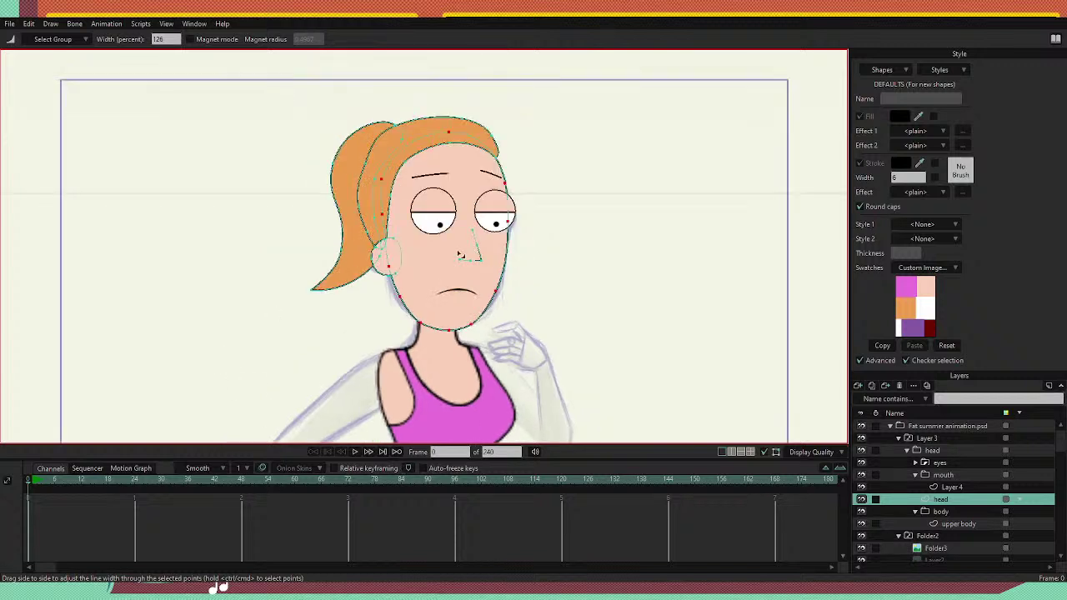
Draw the second lower leg and foot as a closed shape on the upper body layer and fill it with the skin-tone swatch.
{"action": "scroll", "coordinate": [474, 350], "scroll_direction": "down", "scroll_amount": 3}
{"action": "scroll", "coordinate": [492, 425], "scroll_direction": "up", "scroll_amount": 6}
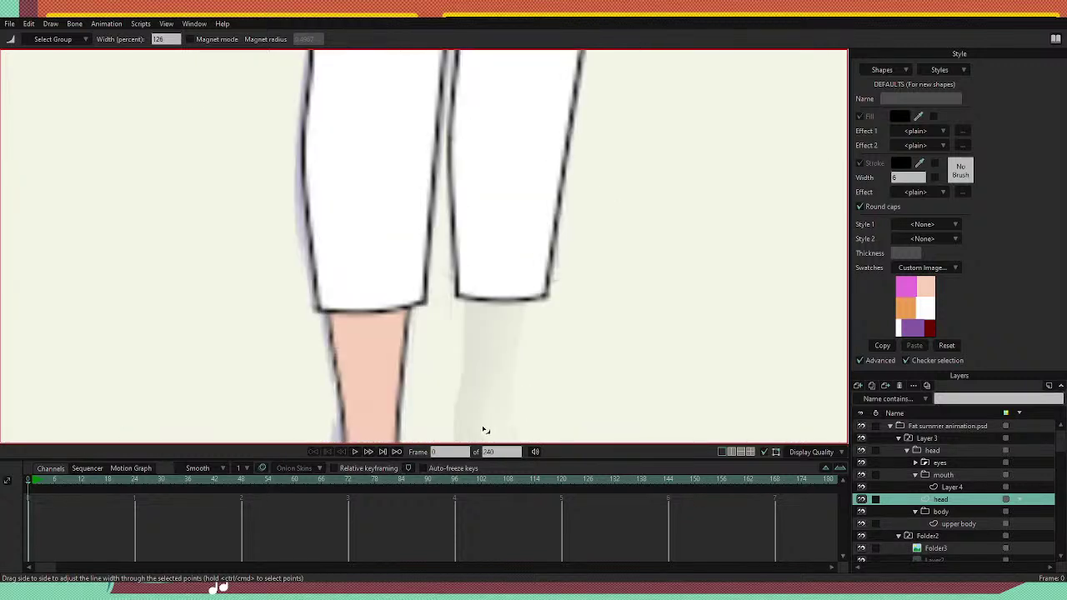
{"action": "left_click_drag", "start_coordinate": [467, 372], "coordinate": [487, 231]}
{"action": "scroll", "coordinate": [488, 232], "scroll_direction": "down", "scroll_amount": 3}
{"action": "scroll", "coordinate": [484, 241], "scroll_direction": "up", "scroll_amount": 1}
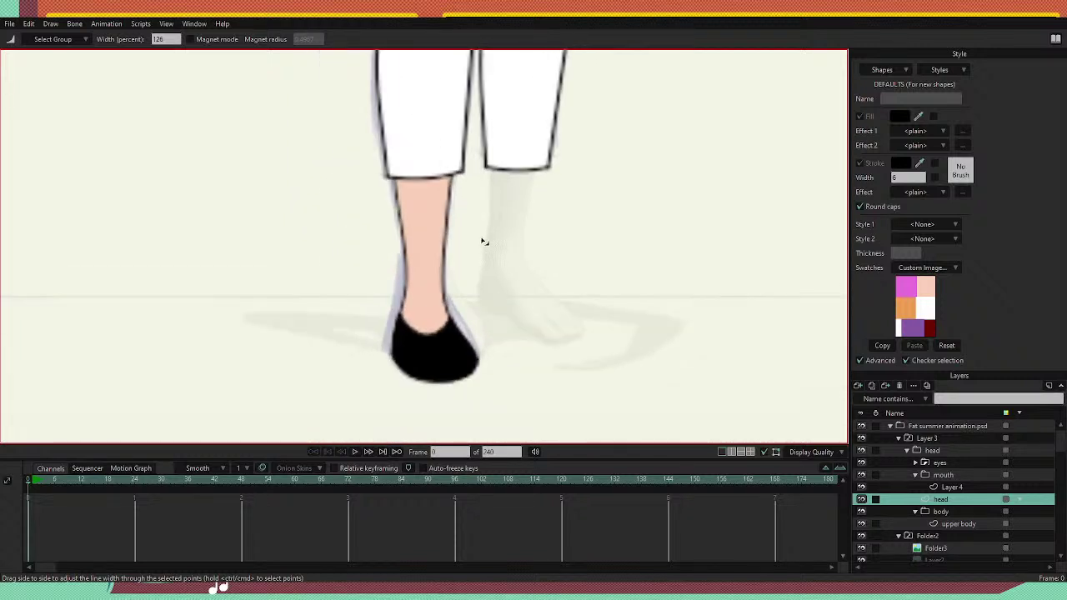
{"action": "left_click", "coordinate": [952, 524]}
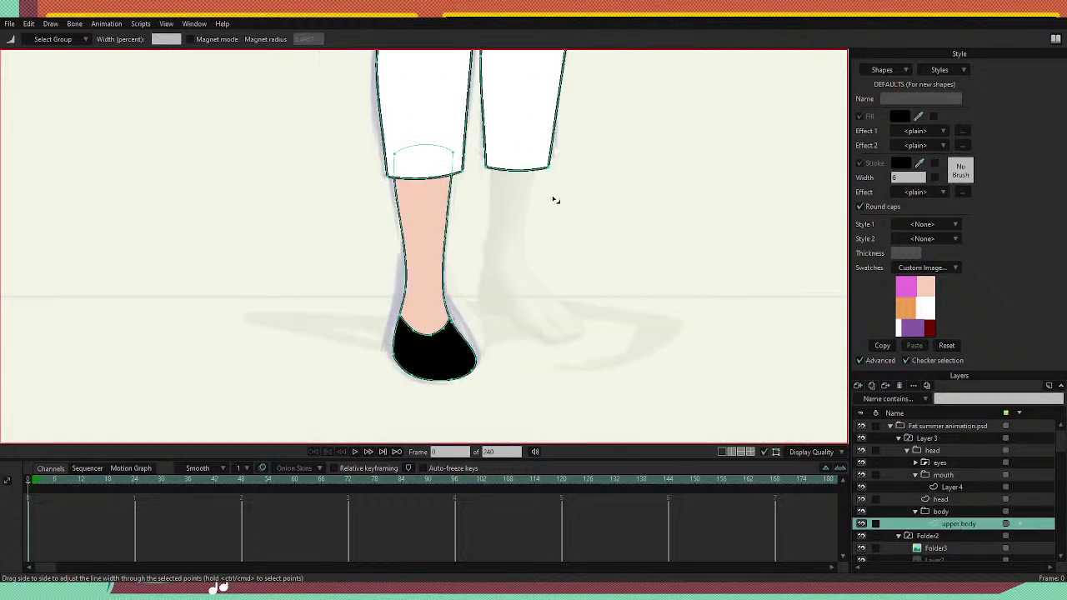
{"action": "key", "text": "a"}
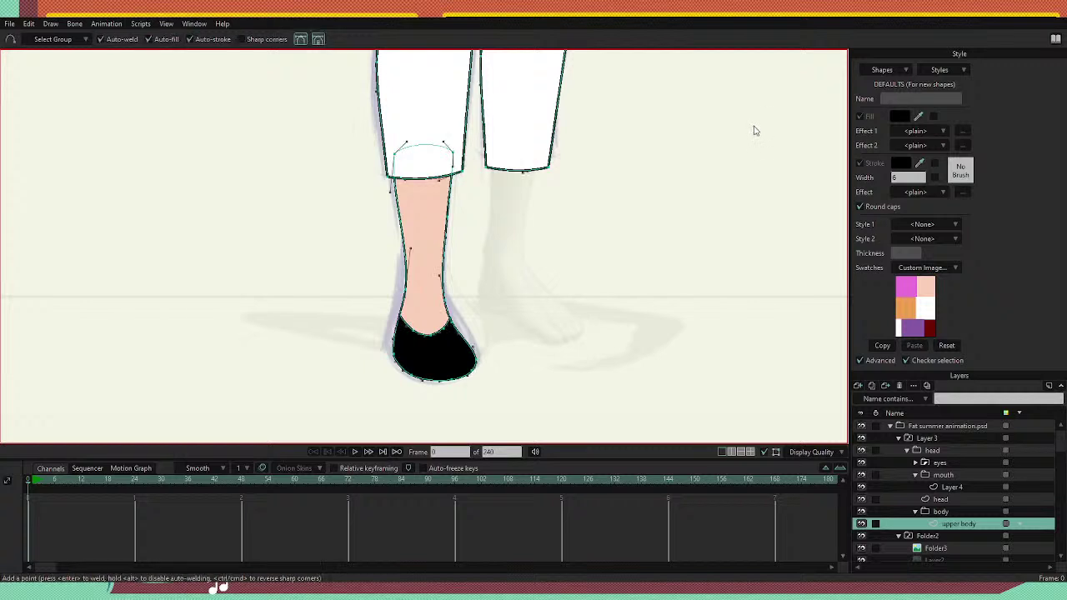
{"action": "scroll", "coordinate": [507, 167], "scroll_direction": "up", "scroll_amount": 2}
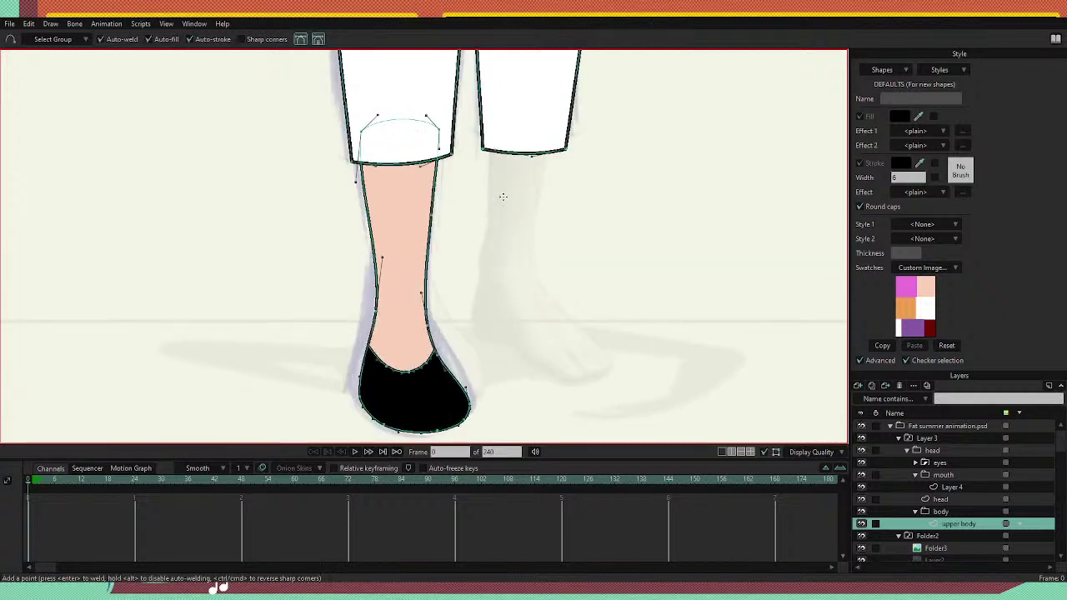
{"action": "left_click_drag", "start_coordinate": [491, 125], "coordinate": [490, 176]}
{"action": "mouse_move", "coordinate": [489, 202]}
{"action": "left_mouse_down"}
{"action": "mouse_move", "coordinate": [469, 335]}
{"action": "mouse_move", "coordinate": [578, 374]}
{"action": "mouse_move", "coordinate": [612, 374]}
{"action": "mouse_move", "coordinate": [610, 360]}
{"action": "mouse_move", "coordinate": [532, 290]}
{"action": "mouse_move", "coordinate": [553, 131]}
{"action": "left_mouse_up"}
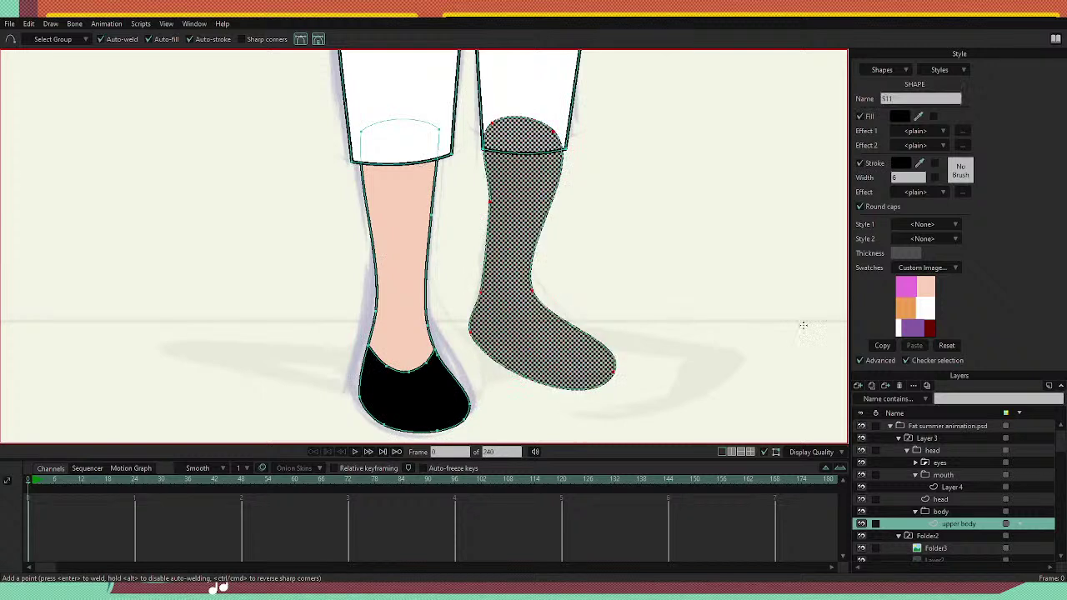
{"action": "left_click", "coordinate": [926, 285]}
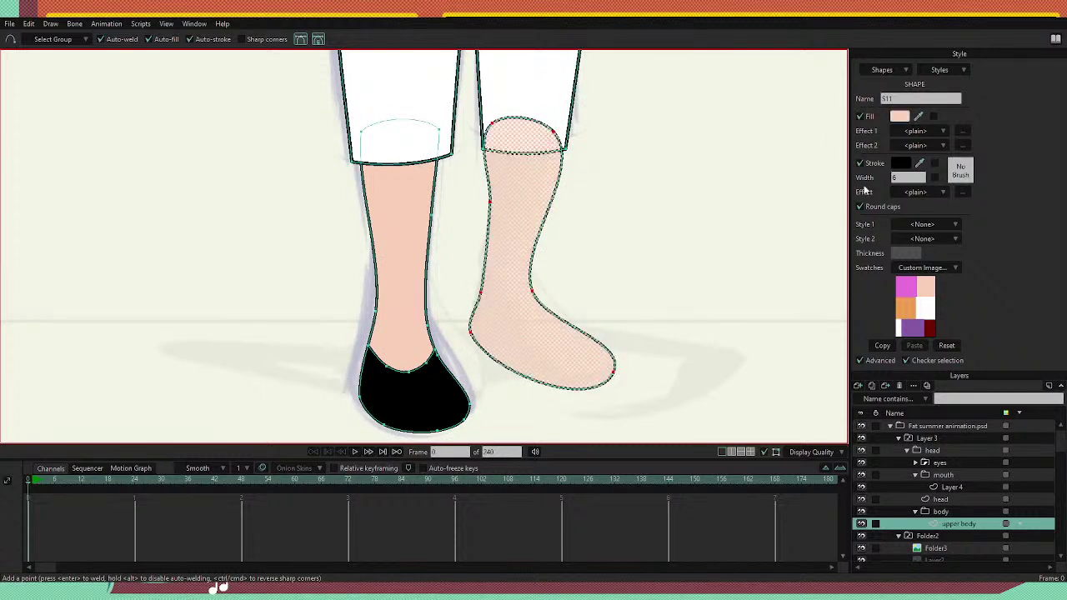
Slim the second lower leg by adjusting its curve points and handles at the back, upper calf and front of the ankle.
{"action": "key", "text": "t"}
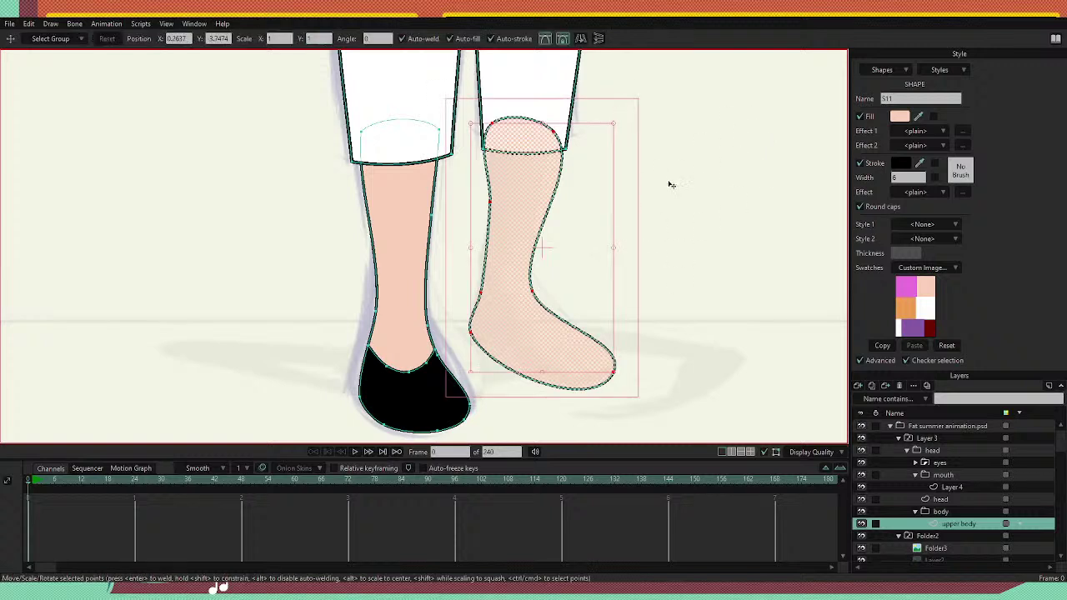
{"action": "left_click", "coordinate": [672, 185]}
{"action": "left_click_drag", "start_coordinate": [490, 203], "coordinate": [486, 202]}
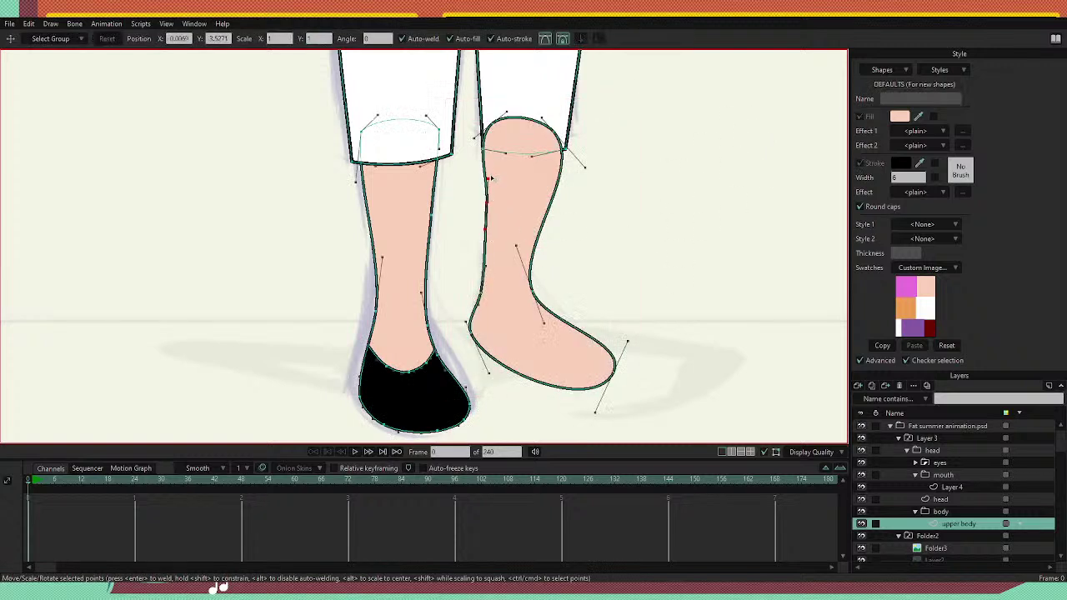
{"action": "left_click_drag", "start_coordinate": [474, 137], "coordinate": [486, 134]}
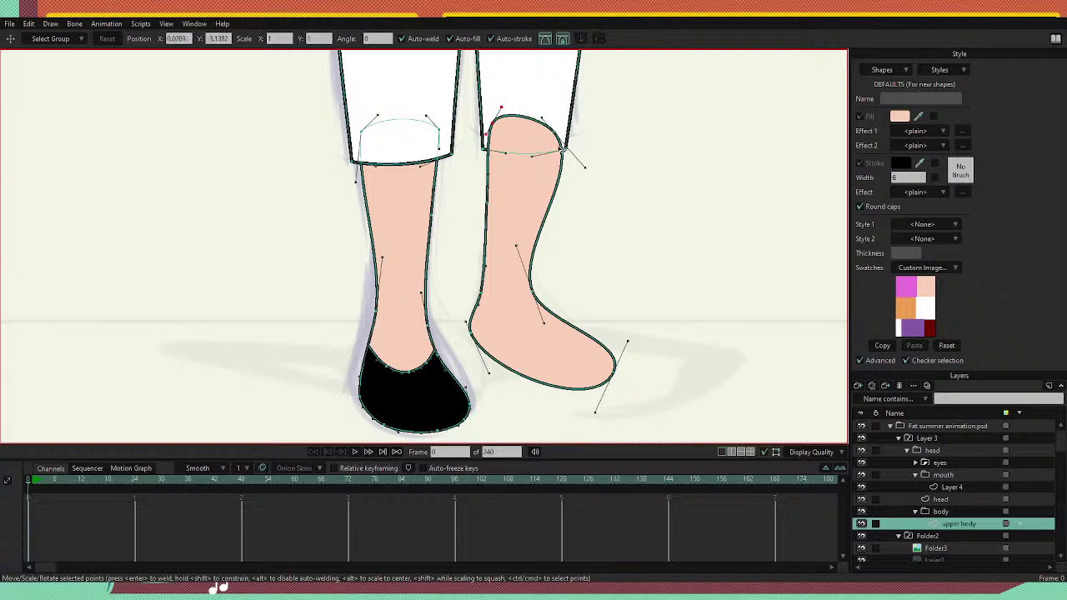
{"action": "left_click_drag", "start_coordinate": [586, 169], "coordinate": [554, 173]}
{"action": "left_click_drag", "start_coordinate": [533, 293], "coordinate": [538, 293]}
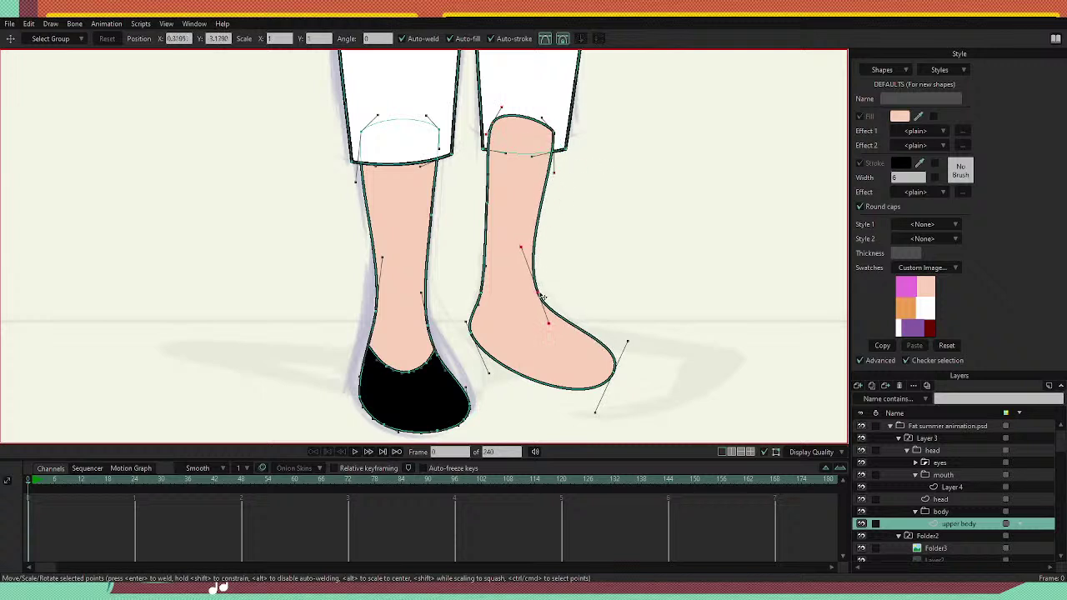
Reshape the second foot's heel, sole and toe with the curve handles to give a flatter sole and pointed toe.
{"action": "left_click_drag", "start_coordinate": [595, 411], "coordinate": [591, 381]}
{"action": "left_click_drag", "start_coordinate": [490, 373], "coordinate": [506, 374]}
{"action": "left_click_drag", "start_coordinate": [471, 333], "coordinate": [478, 336]}
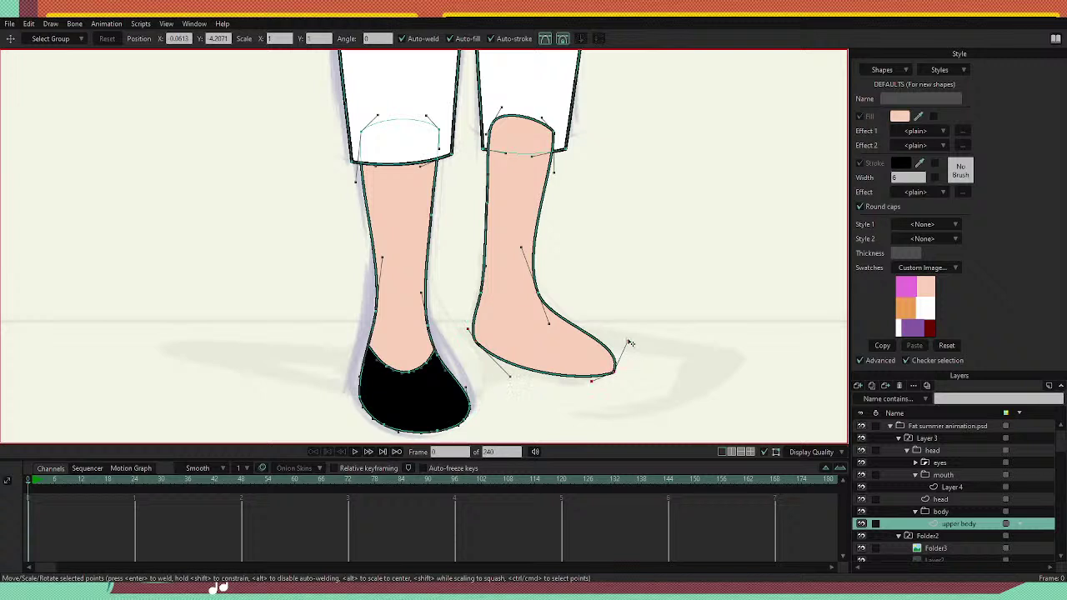
{"action": "left_click_drag", "start_coordinate": [630, 343], "coordinate": [608, 338]}
{"action": "left_click_drag", "start_coordinate": [592, 383], "coordinate": [607, 384]}
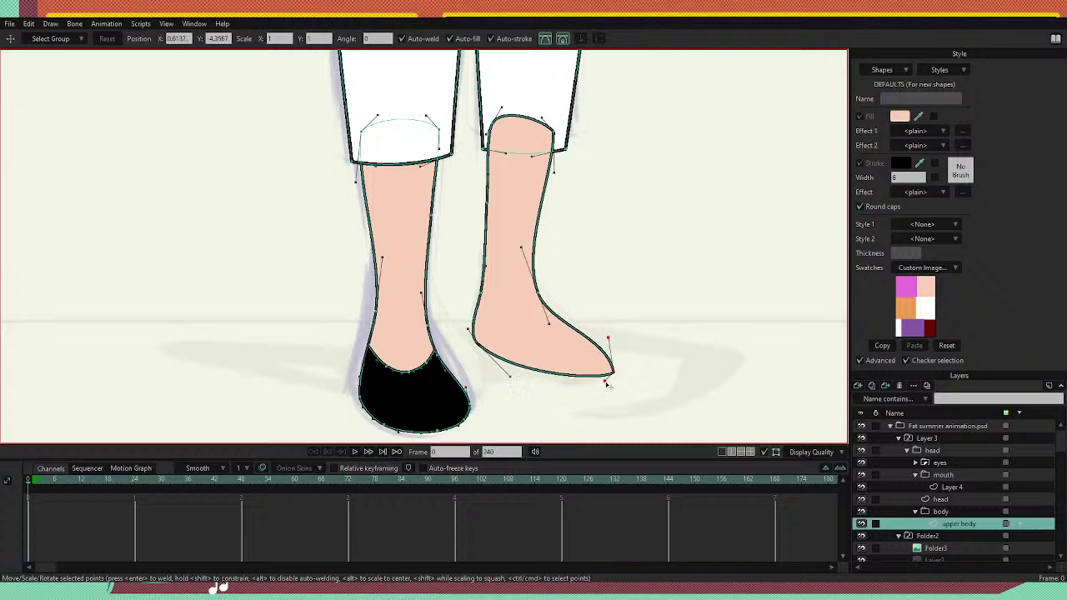
{"action": "left_click_drag", "start_coordinate": [510, 377], "coordinate": [513, 379]}
{"action": "mouse_move", "coordinate": [476, 343]}
{"action": "left_mouse_down"}
{"action": "mouse_move", "coordinate": [469, 325]}
{"action": "mouse_move", "coordinate": [486, 291]}
{"action": "mouse_move", "coordinate": [477, 325]}
{"action": "left_mouse_up"}
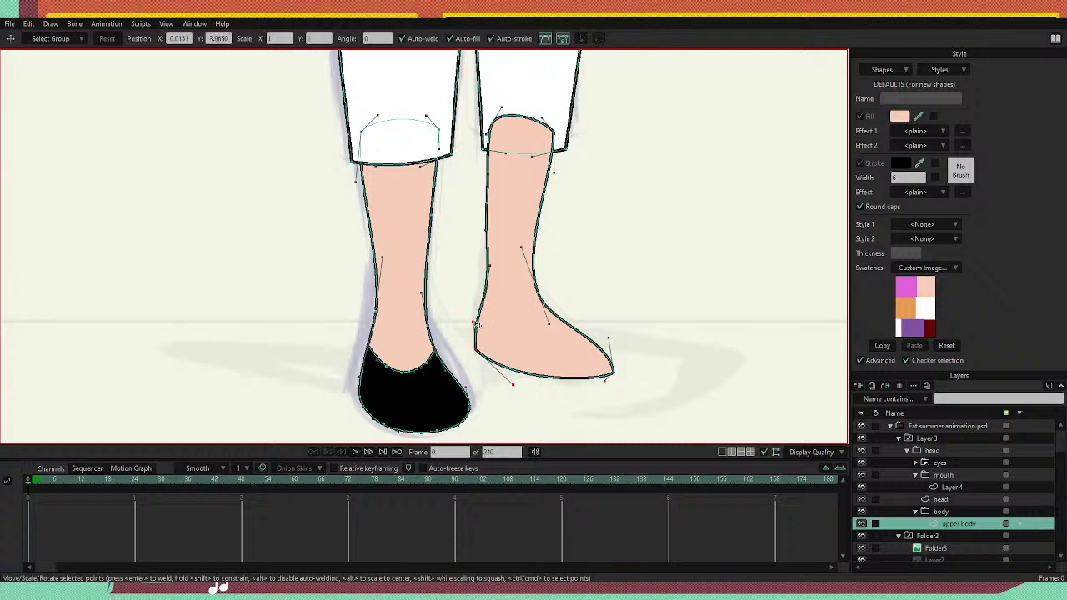
Refine the second leg's upper calf and ankle bend, and pull the heel corner slightly inward.
{"action": "left_click", "coordinate": [538, 297]}
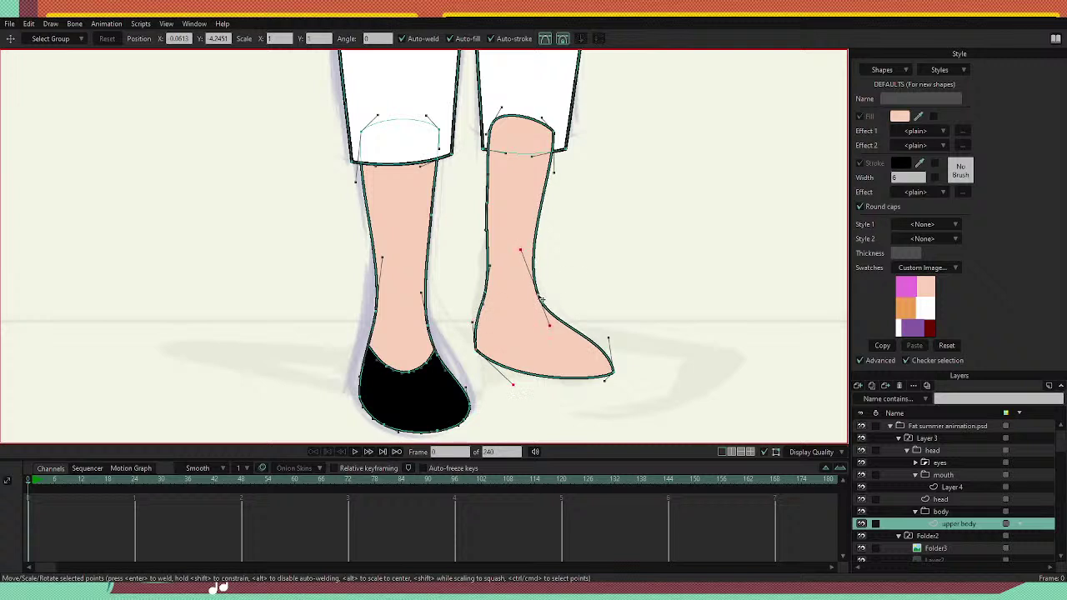
{"action": "left_click", "coordinate": [554, 162]}
{"action": "mouse_move", "coordinate": [534, 288]}
{"action": "left_mouse_down"}
{"action": "mouse_move", "coordinate": [506, 325]}
{"action": "mouse_move", "coordinate": [542, 304]}
{"action": "left_mouse_up"}
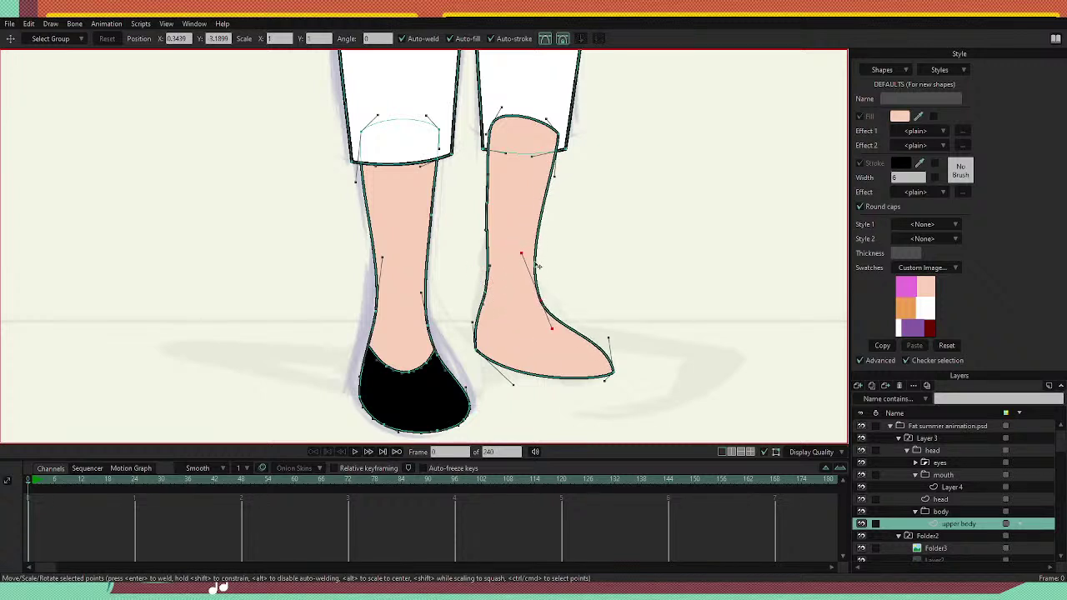
{"action": "left_click_drag", "start_coordinate": [522, 254], "coordinate": [525, 251]}
{"action": "left_click_drag", "start_coordinate": [484, 293], "coordinate": [480, 352]}
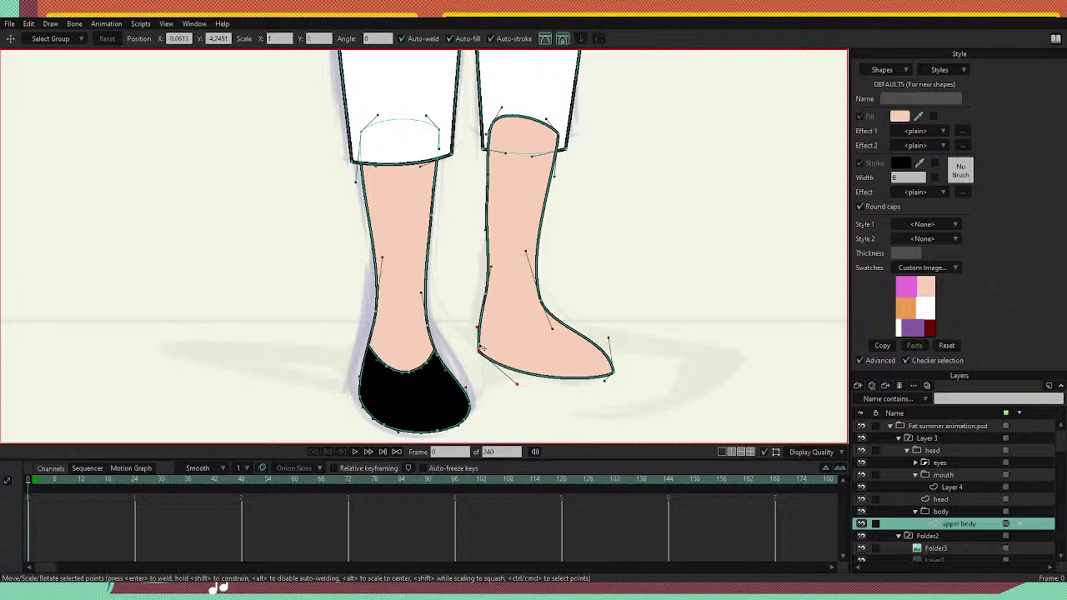
Lower the heel corner, flatten the sole, lengthen the toe and tighten the ankle bend of the second foot.
{"action": "left_click_drag", "start_coordinate": [516, 384], "coordinate": [480, 358]}
{"action": "left_click_drag", "start_coordinate": [604, 381], "coordinate": [613, 371]}
{"action": "left_click_drag", "start_coordinate": [521, 381], "coordinate": [524, 380]}
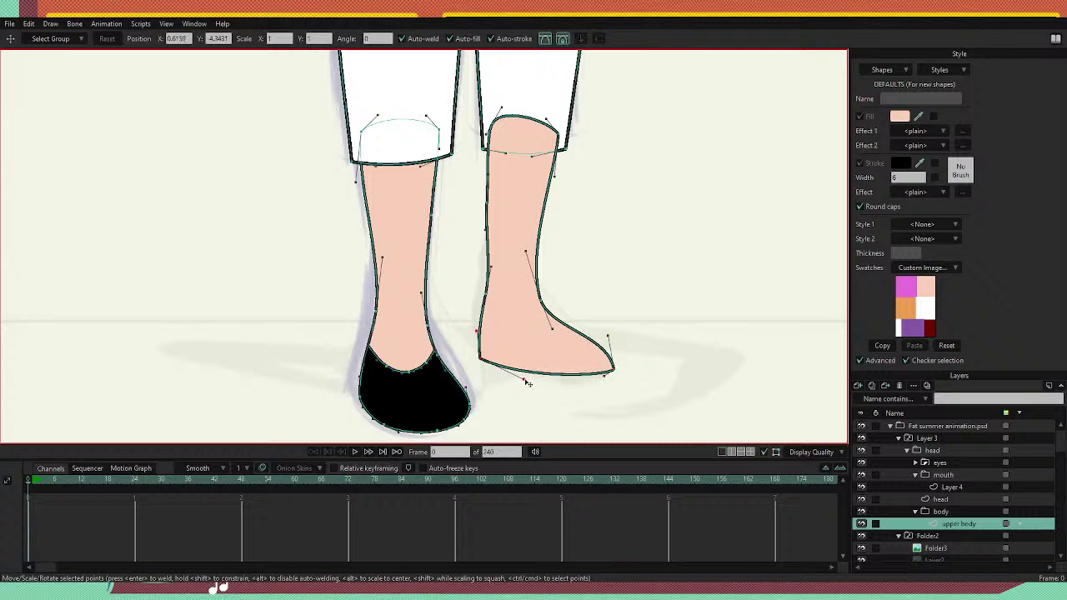
{"action": "left_click_drag", "start_coordinate": [614, 369], "coordinate": [612, 339]}
{"action": "left_click", "coordinate": [540, 305]}
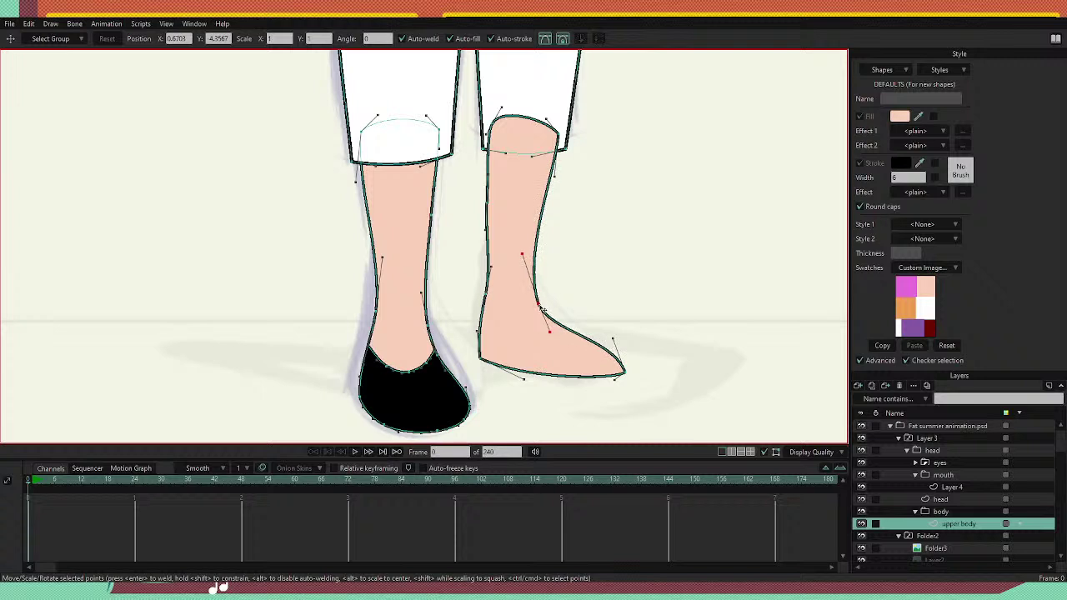
{"action": "mouse_move", "coordinate": [540, 308]}
{"action": "left_mouse_down"}
{"action": "mouse_move", "coordinate": [559, 328]}
{"action": "mouse_move", "coordinate": [550, 331]}
{"action": "mouse_move", "coordinate": [538, 301]}
{"action": "left_mouse_up"}
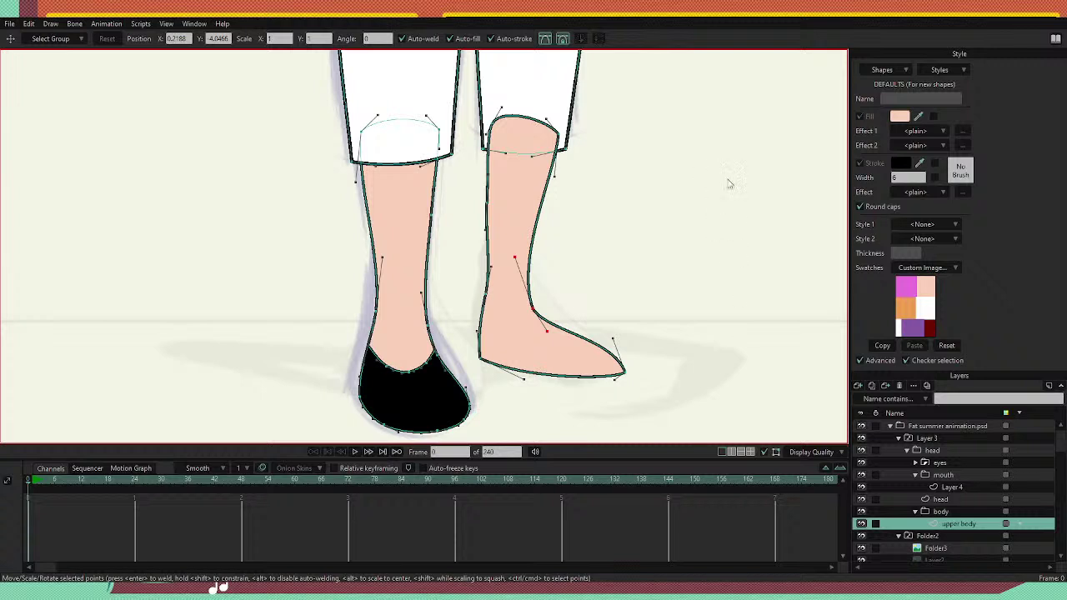
Select the second lower leg's shape and send it behind the white trouser leg.
{"action": "key", "text": "q"}
{"action": "left_click", "coordinate": [521, 223]}
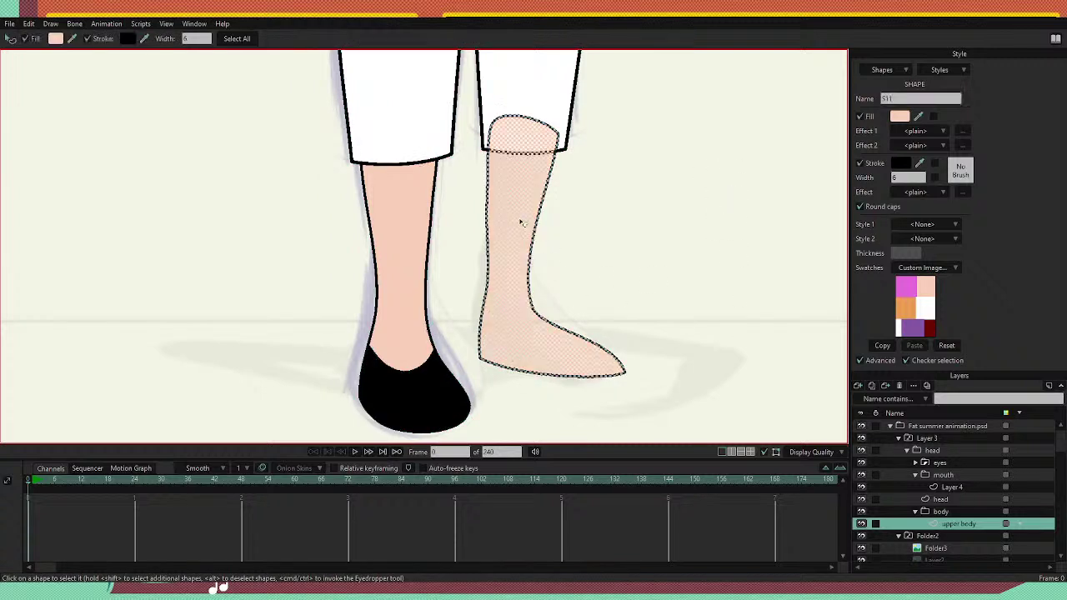
{"action": "key", "text": "shift+Down"}
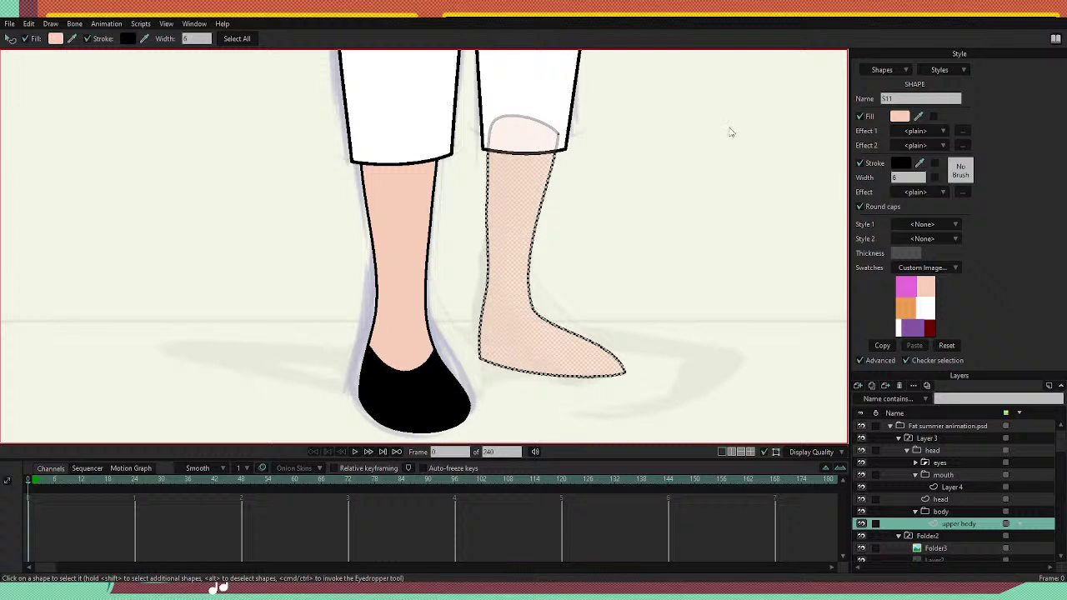
Draw a curved shoe line from the heel to the toe across the second foot and fill the area beneath it black.
{"action": "scroll", "coordinate": [565, 319], "scroll_direction": "up", "scroll_amount": 3}
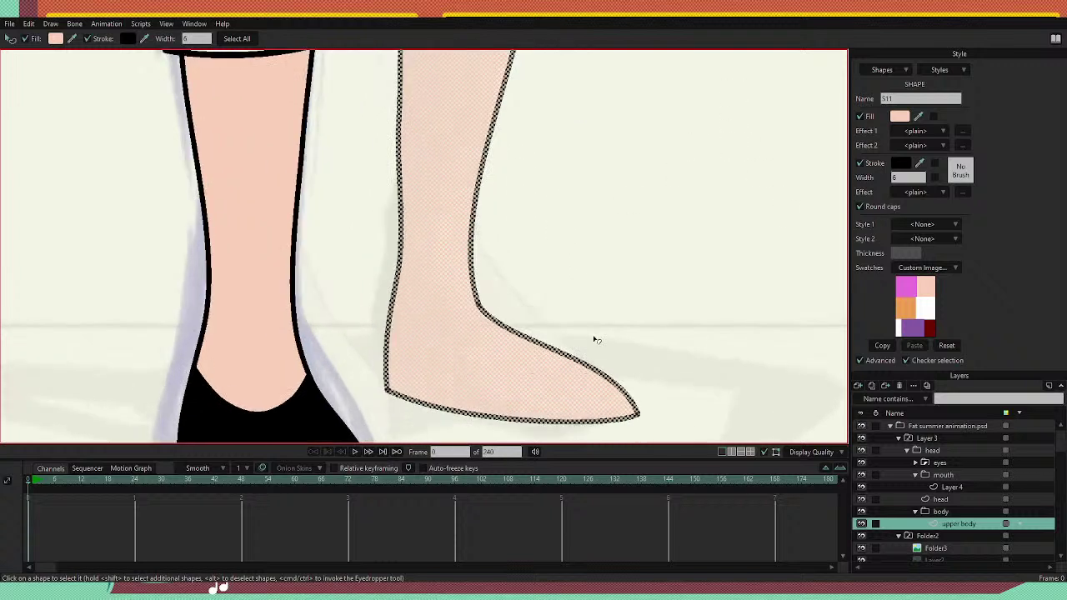
{"action": "key", "text": "a"}
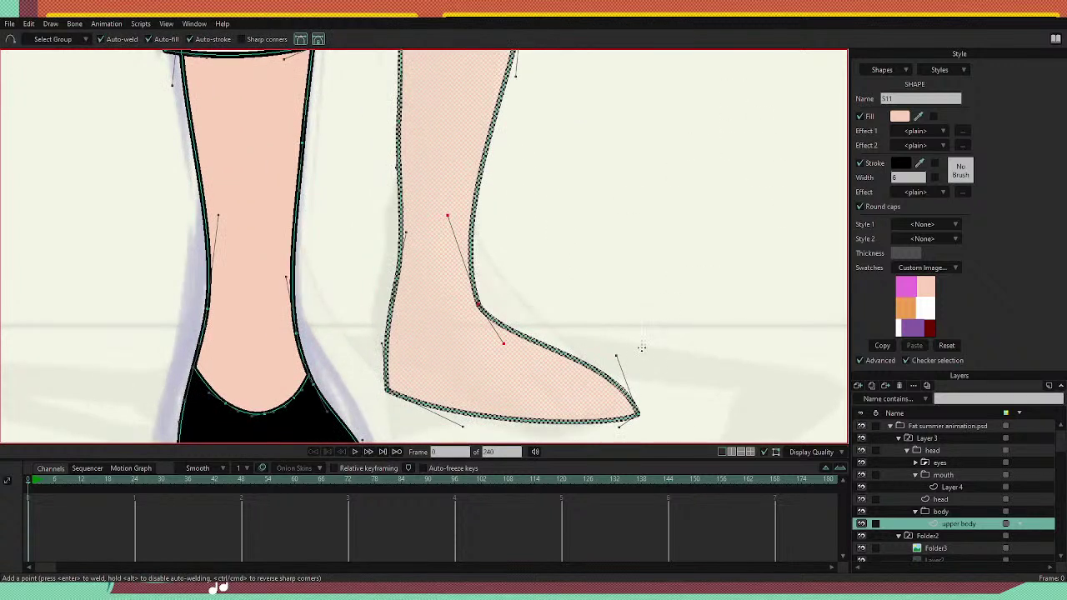
{"action": "mouse_move", "coordinate": [387, 349]}
{"action": "left_mouse_down"}
{"action": "mouse_move", "coordinate": [423, 330]}
{"action": "mouse_move", "coordinate": [470, 372]}
{"action": "mouse_move", "coordinate": [563, 381]}
{"action": "mouse_move", "coordinate": [592, 368]}
{"action": "left_mouse_up"}
{"action": "key", "text": "ctrl+z"}
{"action": "left_click", "coordinate": [387, 348]}
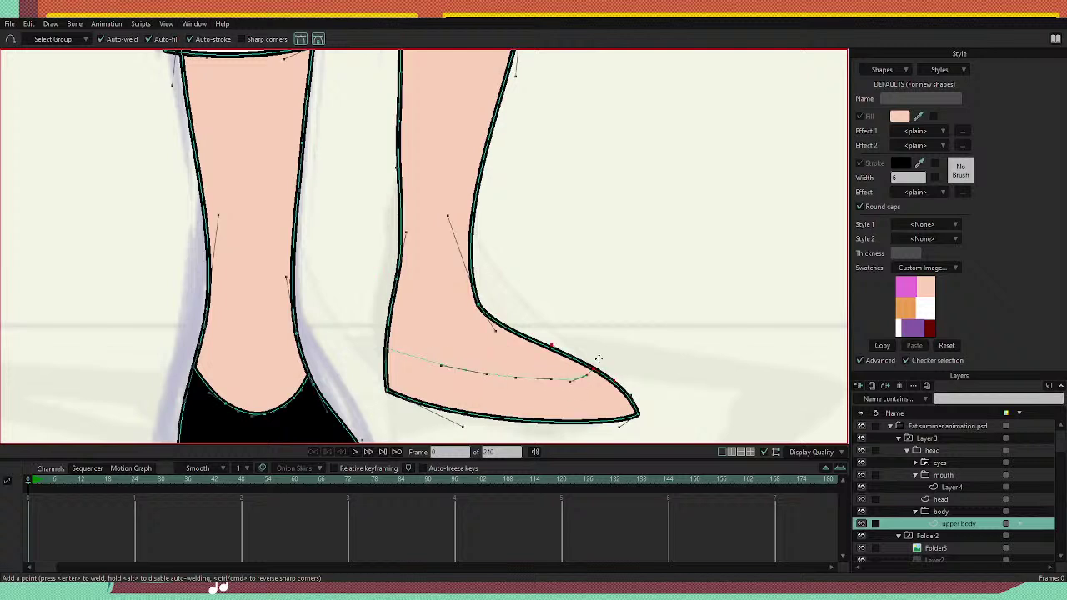
{"action": "key", "text": "p"}
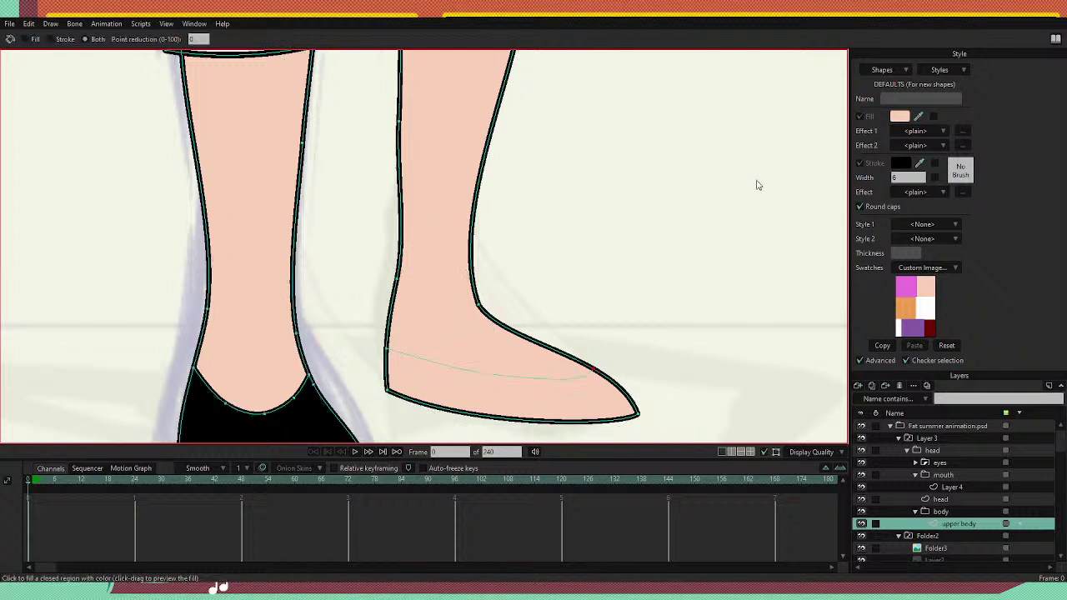
{"action": "left_click", "coordinate": [559, 385]}
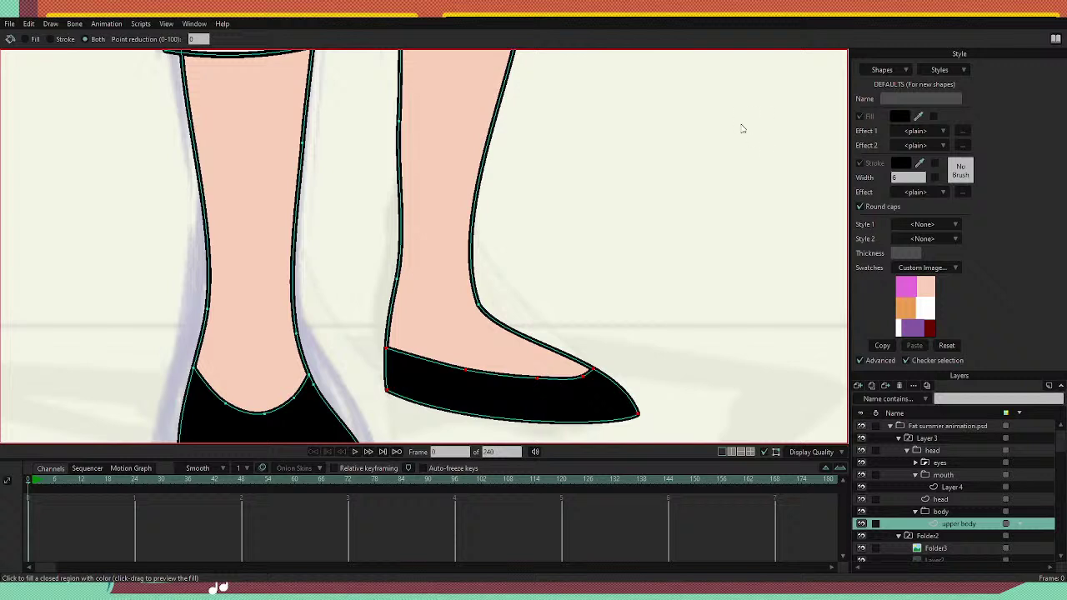
Smooth the upper edge of the second shoe by adjusting the curve points along its opening.
{"action": "key", "text": "t"}
{"action": "left_click", "coordinate": [680, 207]}
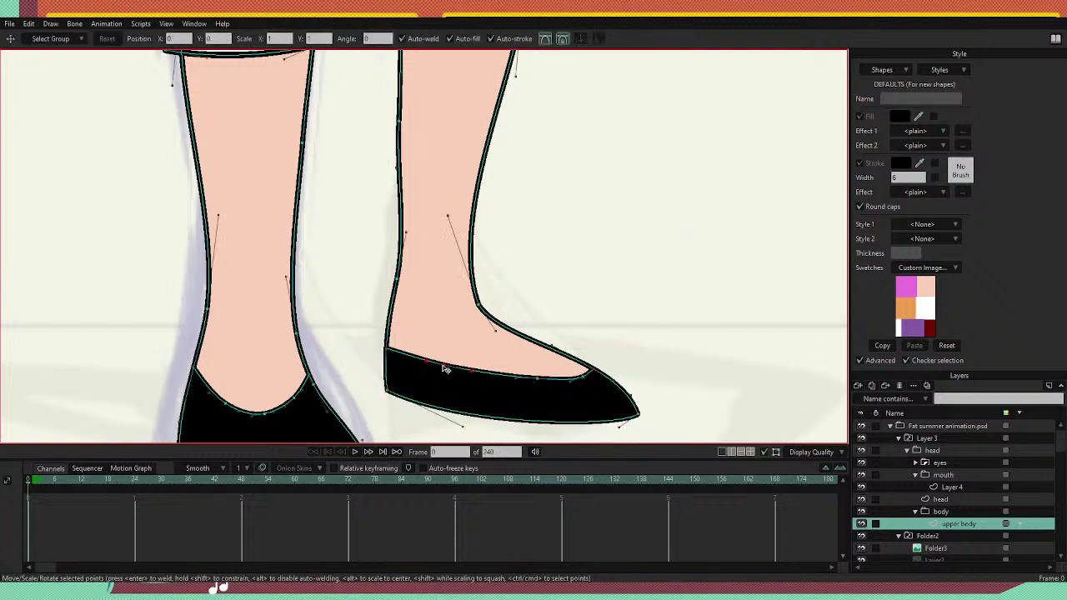
{"action": "left_click", "coordinate": [415, 361]}
{"action": "left_click_drag", "start_coordinate": [472, 371], "coordinate": [563, 385]}
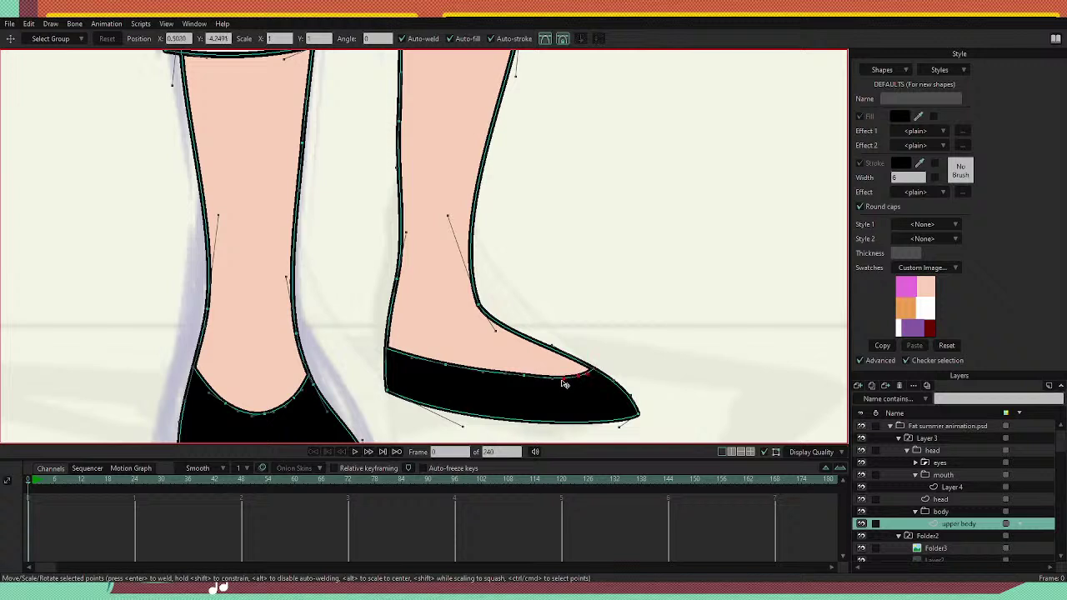
Shift the second shoe's top heel point and the ankle above it inward, and adjust the bottom heel corner.
{"action": "left_click", "coordinate": [389, 349]}
{"action": "left_click_drag", "start_coordinate": [388, 348], "coordinate": [390, 350]}
{"action": "left_click_drag", "start_coordinate": [396, 279], "coordinate": [399, 282]}
{"action": "left_click_drag", "start_coordinate": [390, 350], "coordinate": [392, 351]}
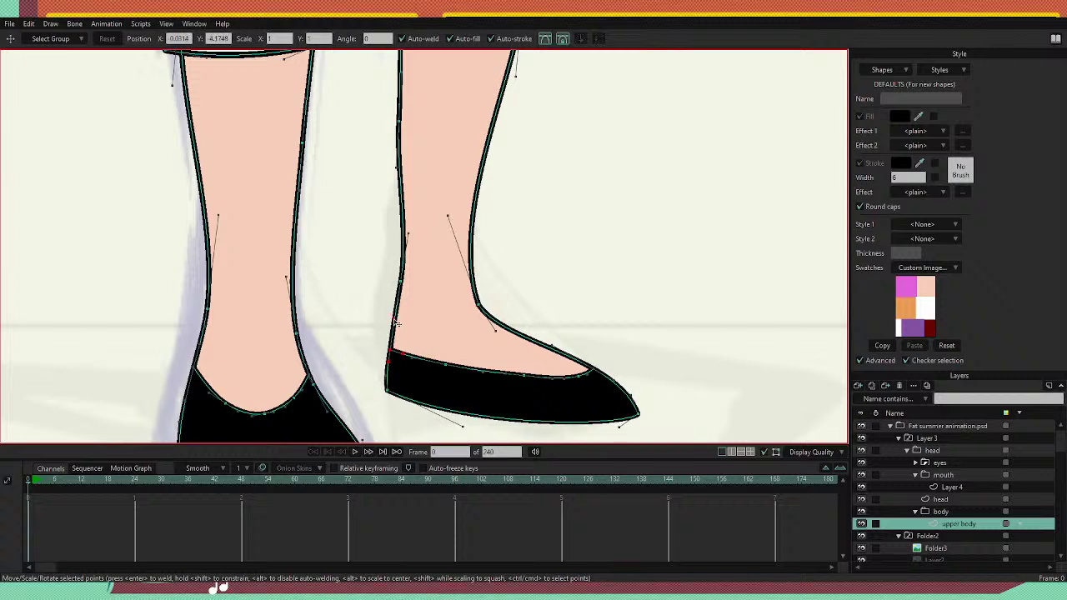
{"action": "left_click", "coordinate": [387, 383]}
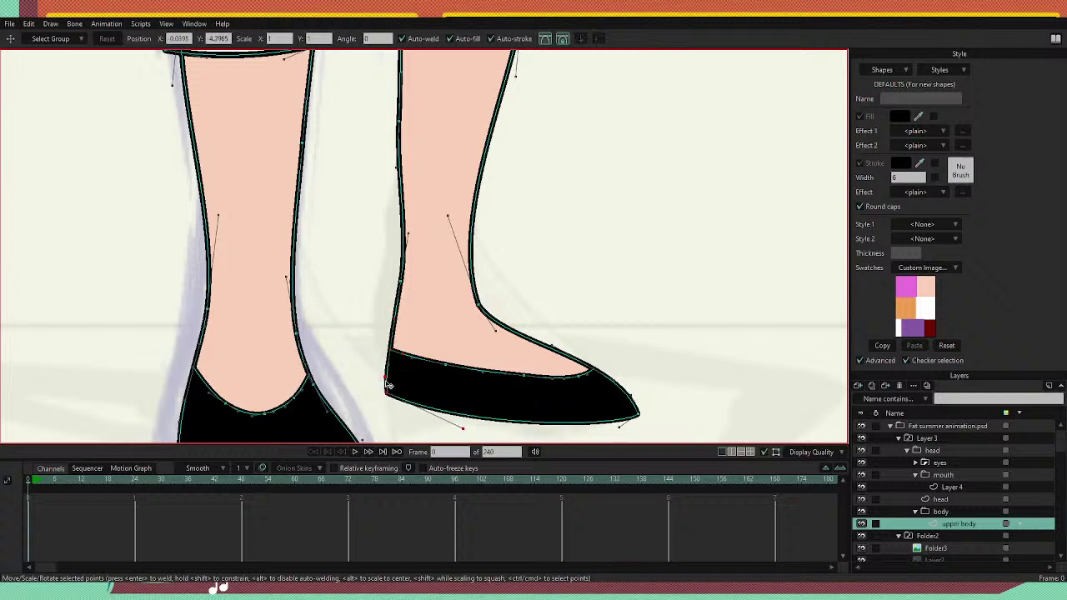
Adjust the points where the second shoe's opening meets the toe, and check both feet against the legs.
{"action": "left_click_drag", "start_coordinate": [665, 392], "coordinate": [620, 364]}
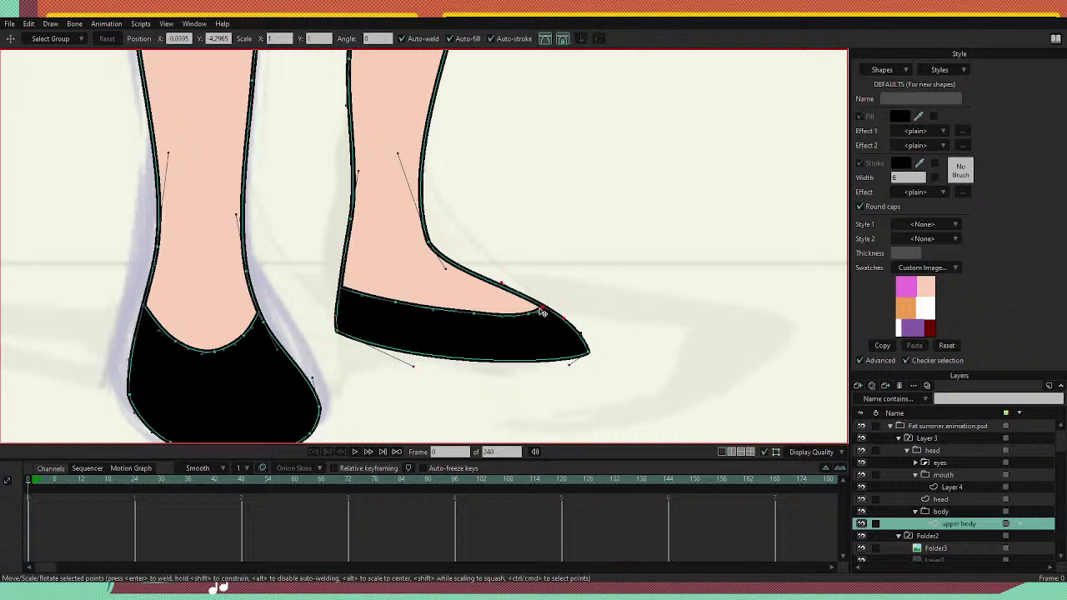
{"action": "left_click_drag", "start_coordinate": [530, 315], "coordinate": [520, 315]}
{"action": "left_click", "coordinate": [502, 285]}
{"action": "scroll", "coordinate": [541, 297], "scroll_direction": "down", "scroll_amount": 10}
{"action": "scroll", "coordinate": [550, 160], "scroll_direction": "up", "scroll_amount": 5}
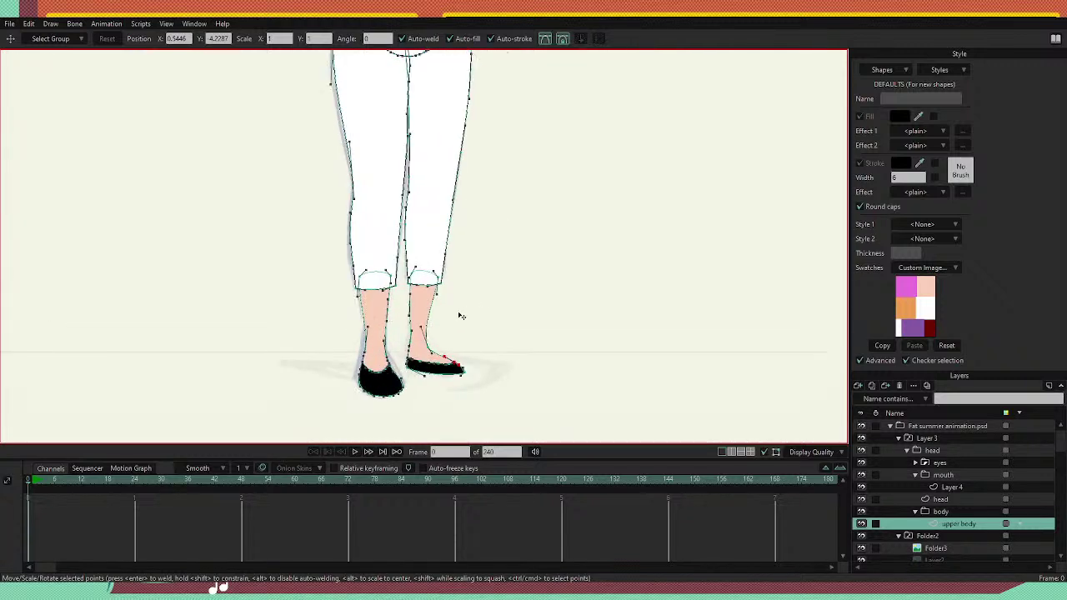
{"action": "scroll", "coordinate": [394, 385], "scroll_direction": "up", "scroll_amount": 2}
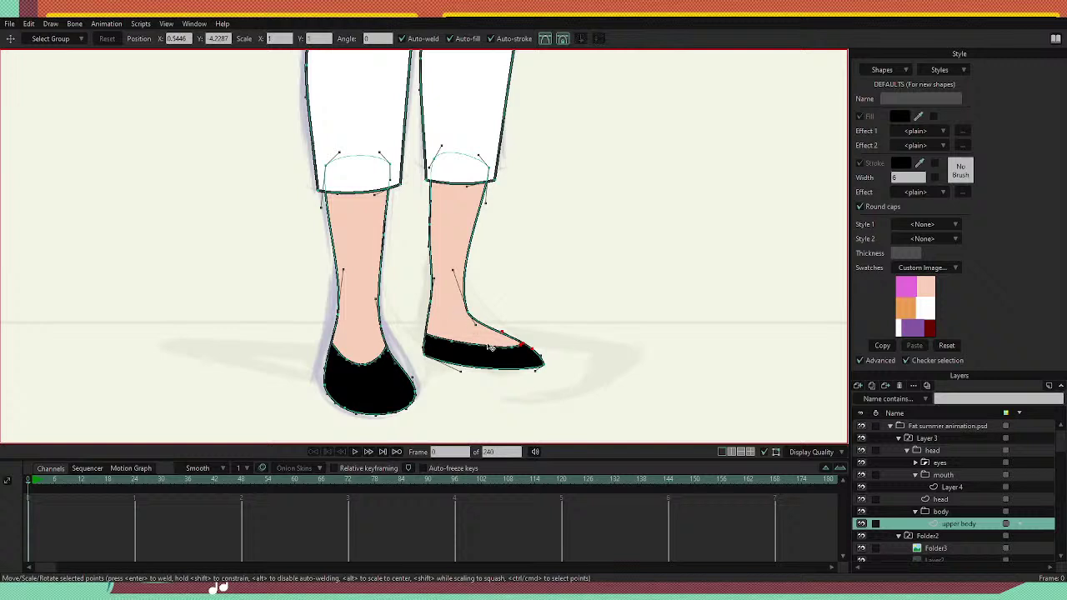
{"action": "scroll", "coordinate": [492, 348], "scroll_direction": "down", "scroll_amount": 2}
{"action": "scroll", "coordinate": [512, 346], "scroll_direction": "up", "scroll_amount": 4}
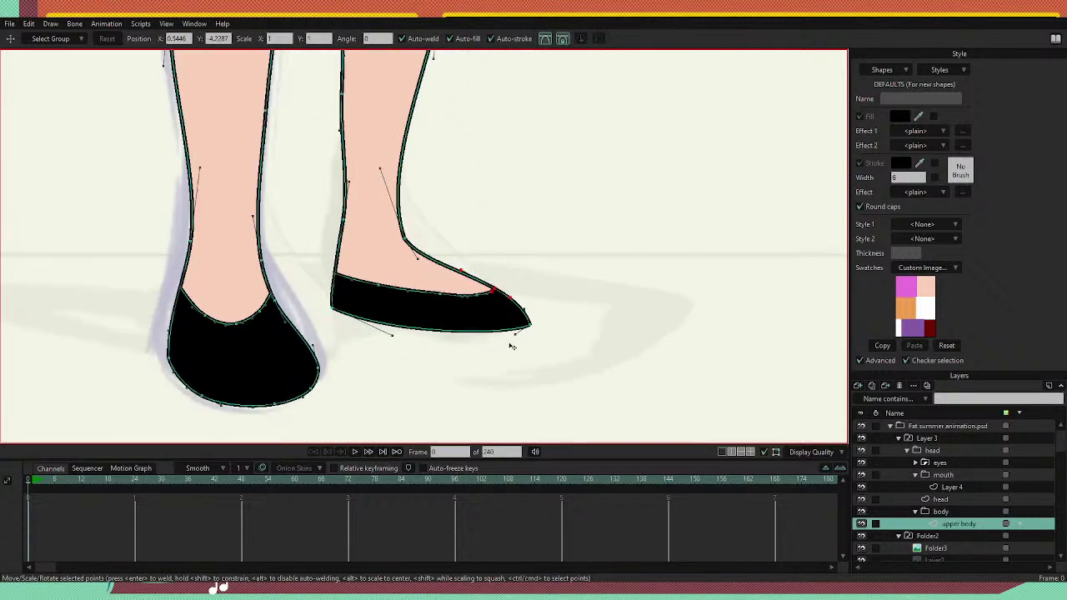
Select all the points of the first foot and scale them to make the shoe shorter and slightly narrower.
{"action": "scroll", "coordinate": [500, 334], "scroll_direction": "down", "scroll_amount": 2}
{"action": "scroll", "coordinate": [553, 365], "scroll_direction": "up", "scroll_amount": 1}
{"action": "key", "text": "g"}
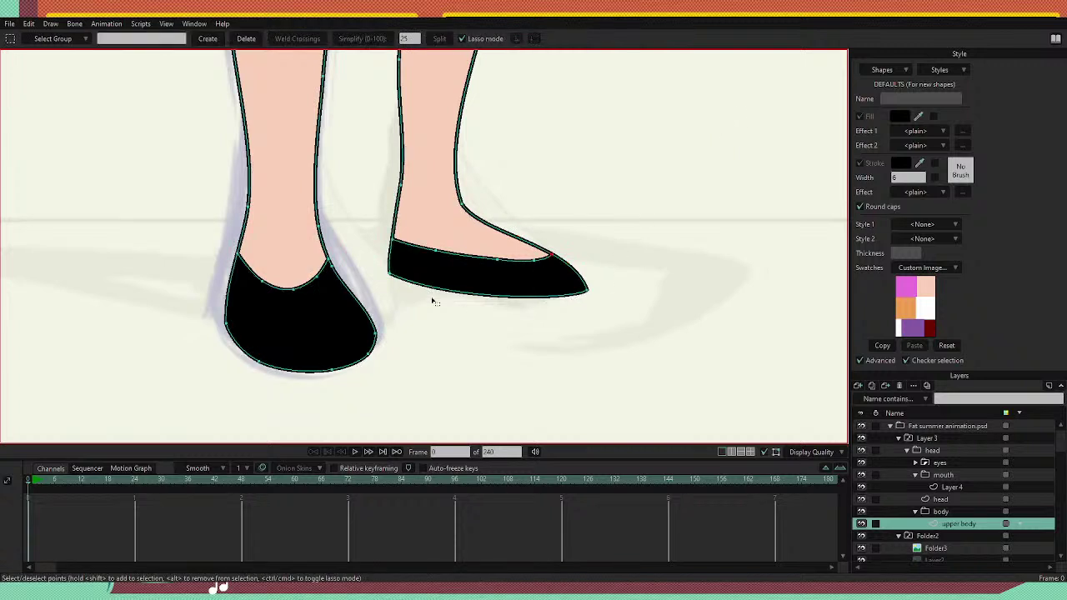
{"action": "mouse_move", "coordinate": [345, 222]}
{"action": "left_mouse_down"}
{"action": "mouse_move", "coordinate": [308, 202]}
{"action": "mouse_move", "coordinate": [267, 430]}
{"action": "mouse_move", "coordinate": [377, 296]}
{"action": "mouse_move", "coordinate": [366, 225]}
{"action": "left_mouse_up"}
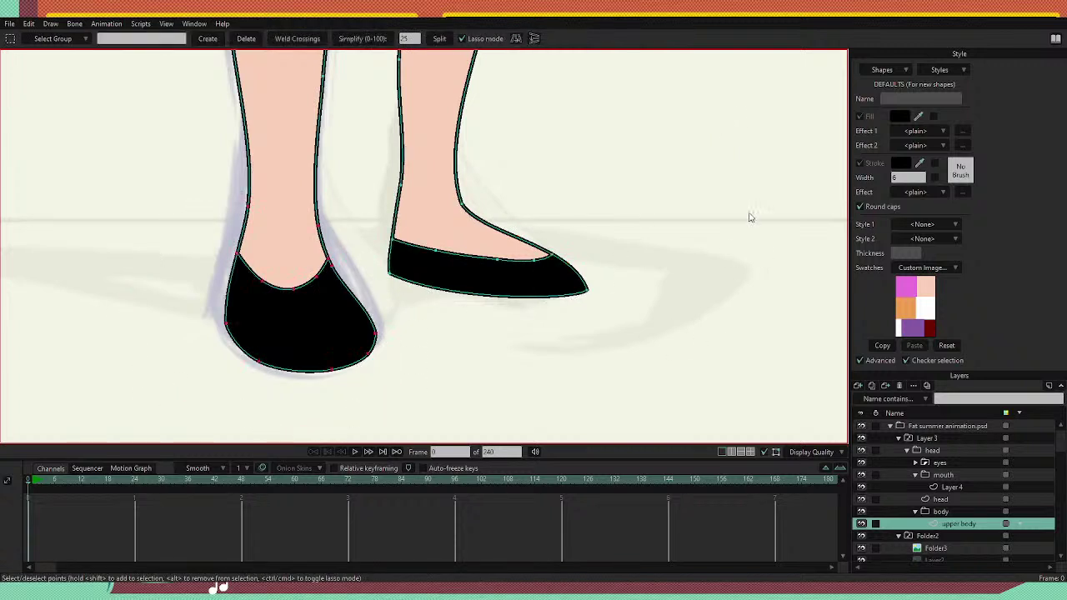
{"action": "key", "text": "t"}
{"action": "left_click_drag", "start_coordinate": [306, 370], "coordinate": [315, 326]}
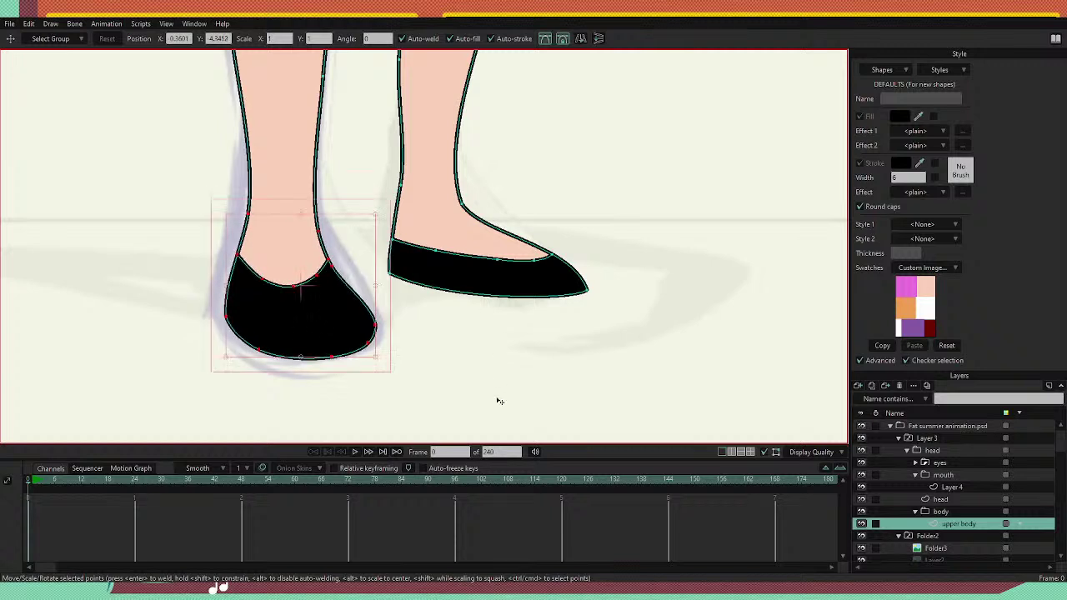
{"action": "left_click_drag", "start_coordinate": [378, 297], "coordinate": [312, 320]}
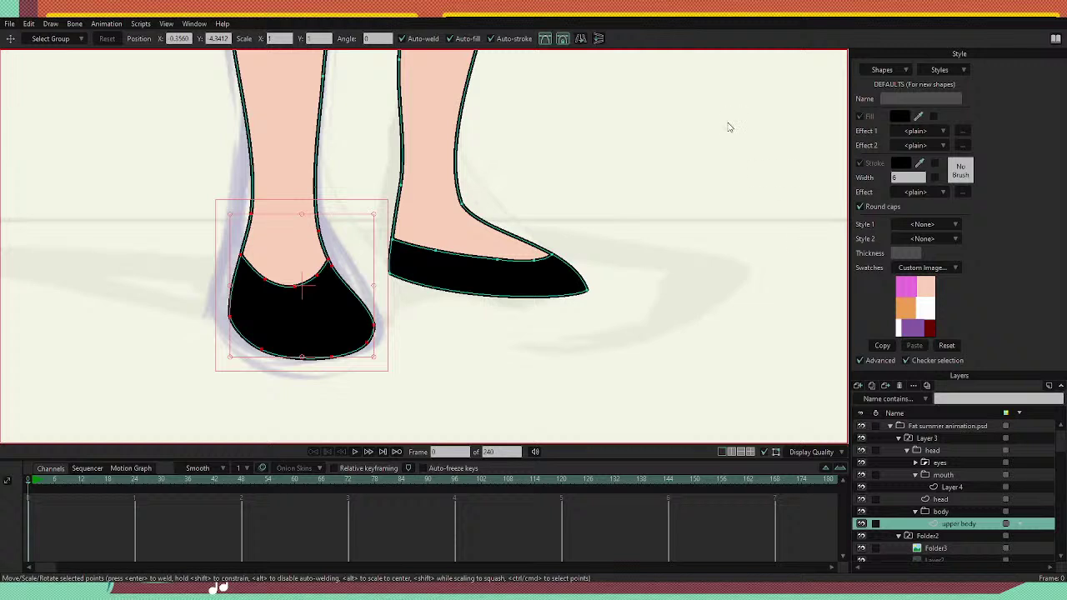
Deselect the first foot and move the point on its shoe's outer toe curve slightly inward.
{"action": "key", "text": "g"}
{"action": "key", "text": "t"}
{"action": "left_click", "coordinate": [403, 346]}
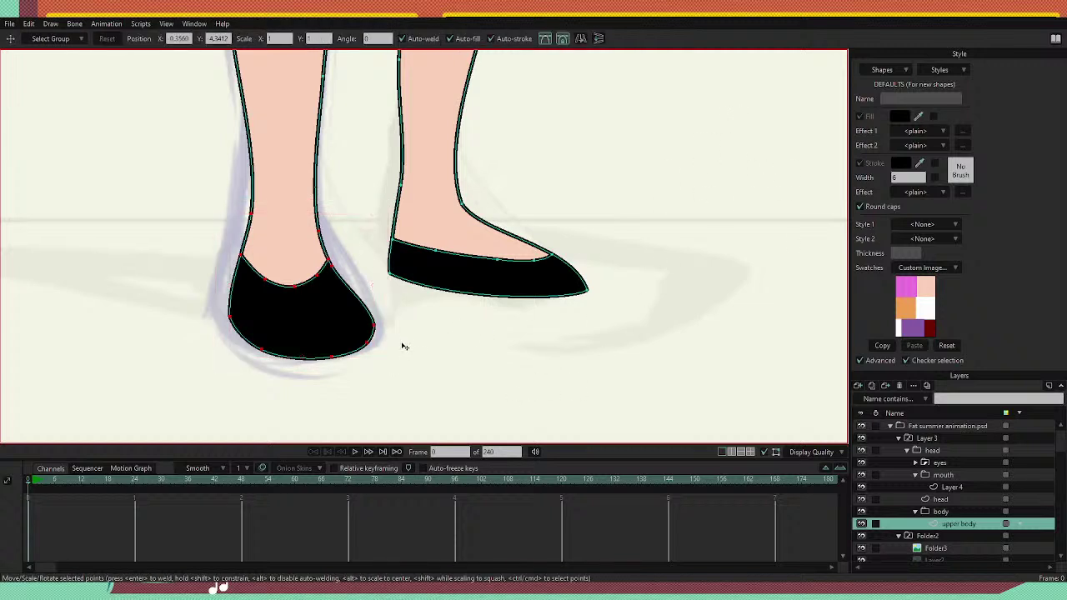
{"action": "left_click_drag", "start_coordinate": [375, 325], "coordinate": [371, 327]}
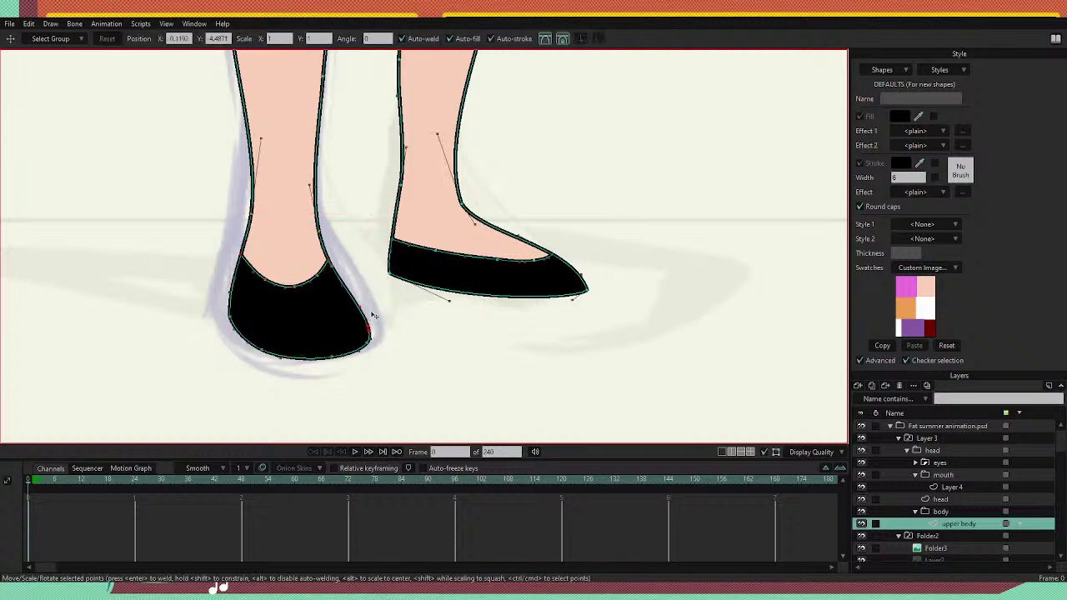
Refine the second shoe's opening near the toe, and adjust the toe and heel curve points to flatten its sole.
{"action": "left_click_drag", "start_coordinate": [581, 275], "coordinate": [526, 263]}
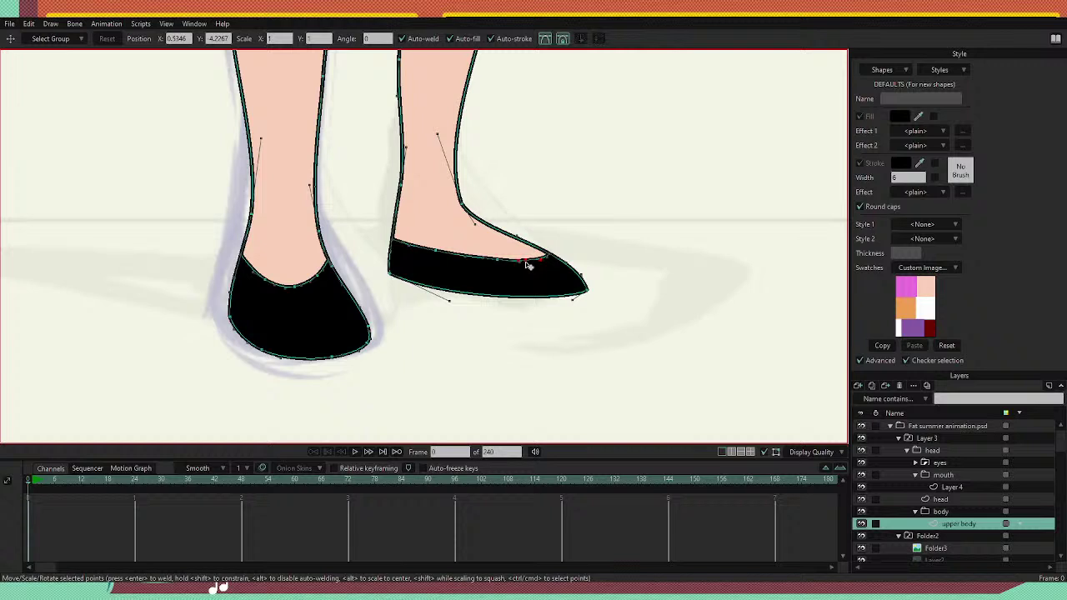
{"action": "left_click_drag", "start_coordinate": [590, 270], "coordinate": [574, 297]}
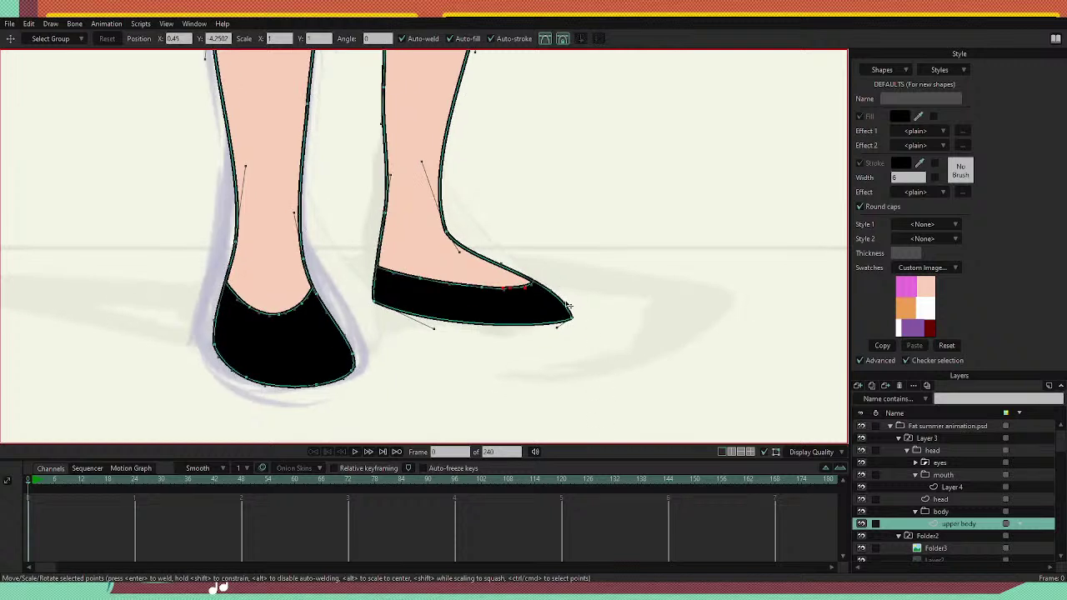
{"action": "left_click", "coordinate": [565, 308]}
{"action": "left_click_drag", "start_coordinate": [557, 329], "coordinate": [550, 331]}
{"action": "left_click_drag", "start_coordinate": [432, 337], "coordinate": [419, 324]}
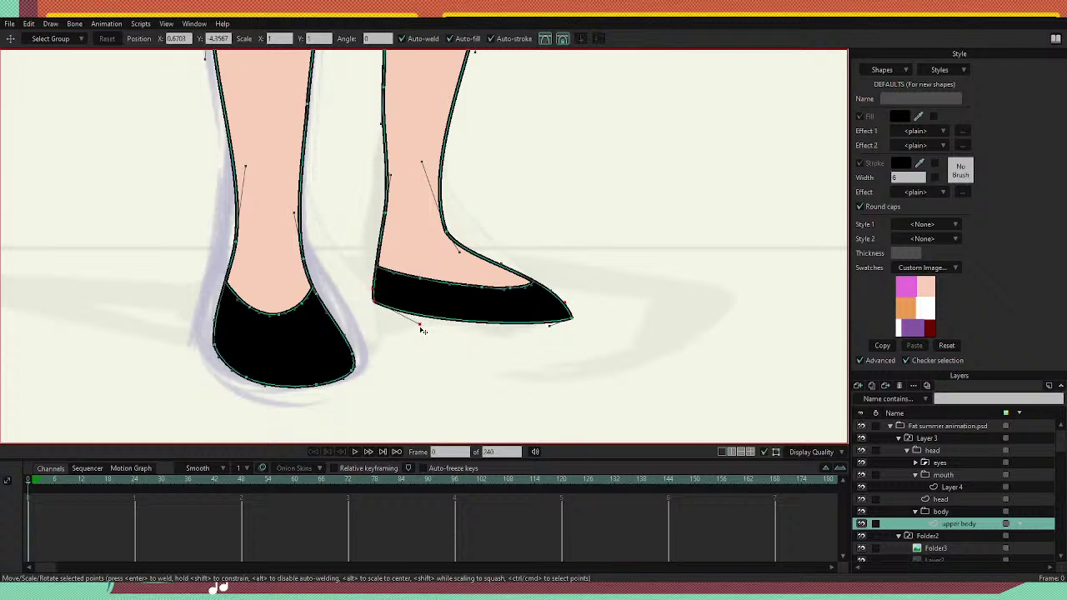
Adjust the curve point on the inner edge of the second lower leg, below the trouser hem.
{"action": "scroll", "coordinate": [546, 331], "scroll_direction": "down", "scroll_amount": 10}
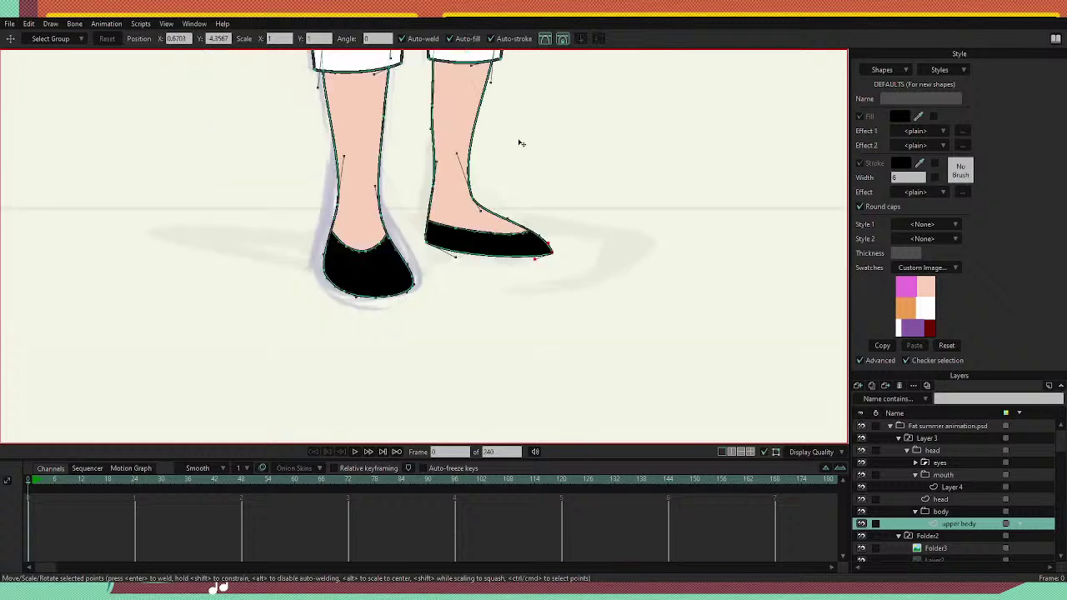
{"action": "scroll", "coordinate": [522, 244], "scroll_direction": "up", "scroll_amount": 10}
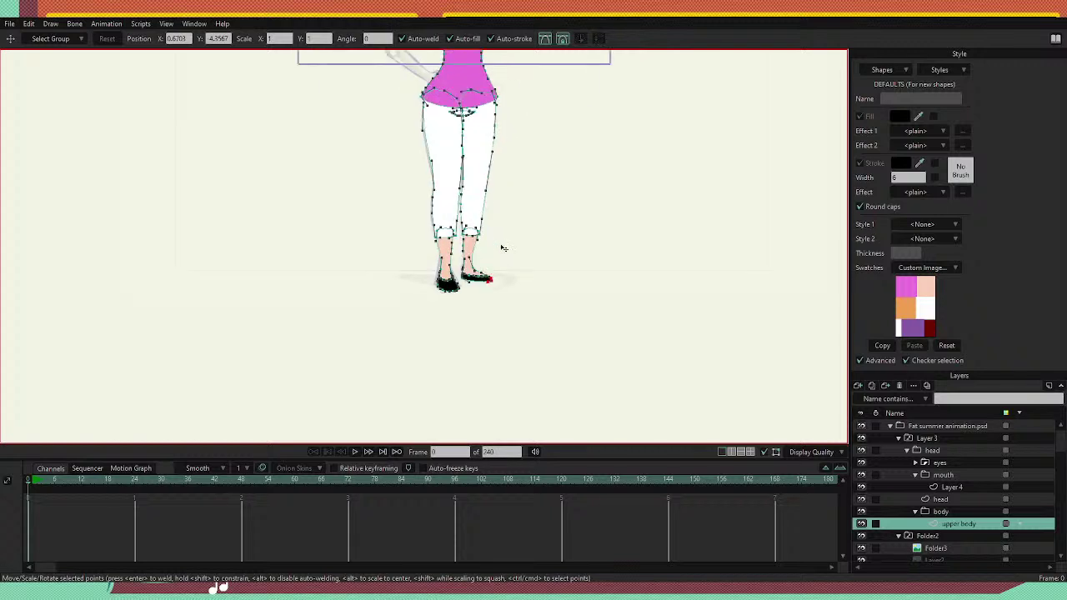
{"action": "left_click_drag", "start_coordinate": [389, 231], "coordinate": [392, 207]}
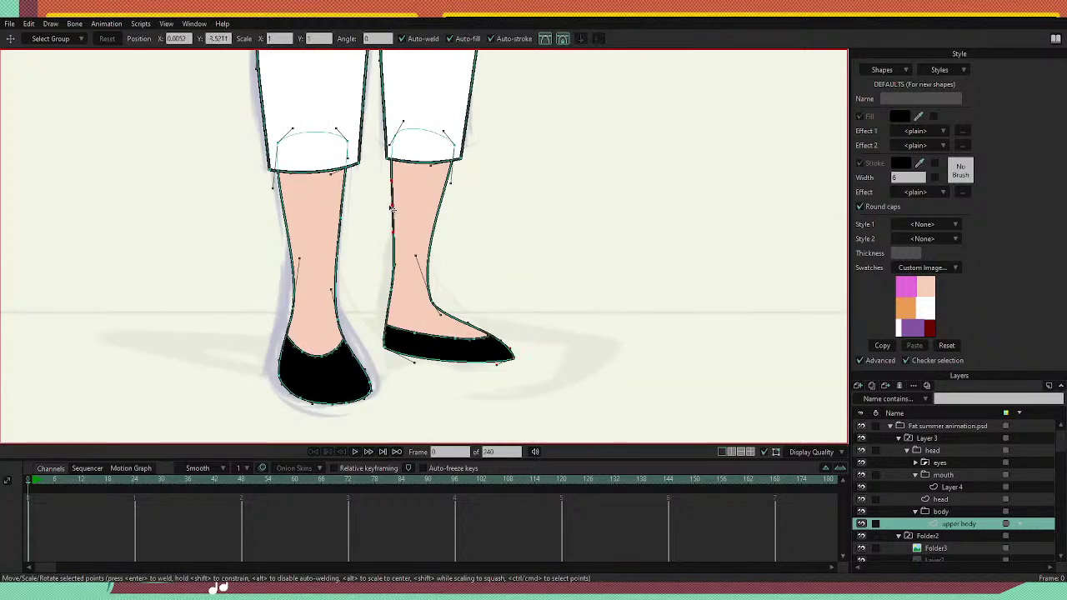
Reset the camera's tracking position and restore its vertical field of view to 30 degrees.
{"action": "key", "text": "4"}
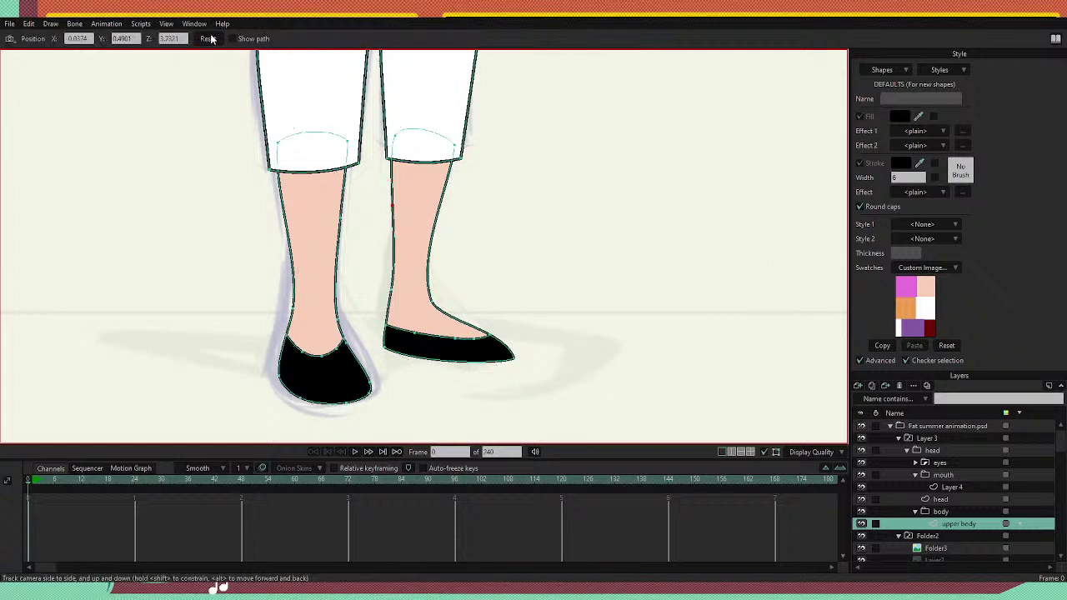
{"action": "left_click", "coordinate": [208, 38]}
{"action": "left_click_drag", "start_coordinate": [733, 269], "coordinate": [612, 75]}
{"action": "key", "text": "2"}
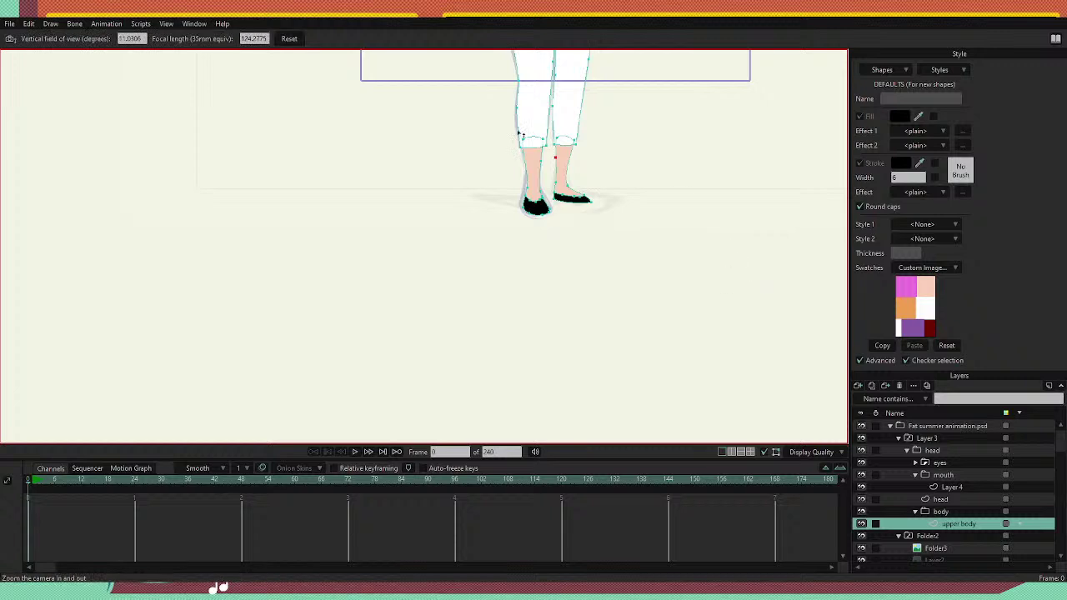
{"action": "left_click", "coordinate": [289, 39]}
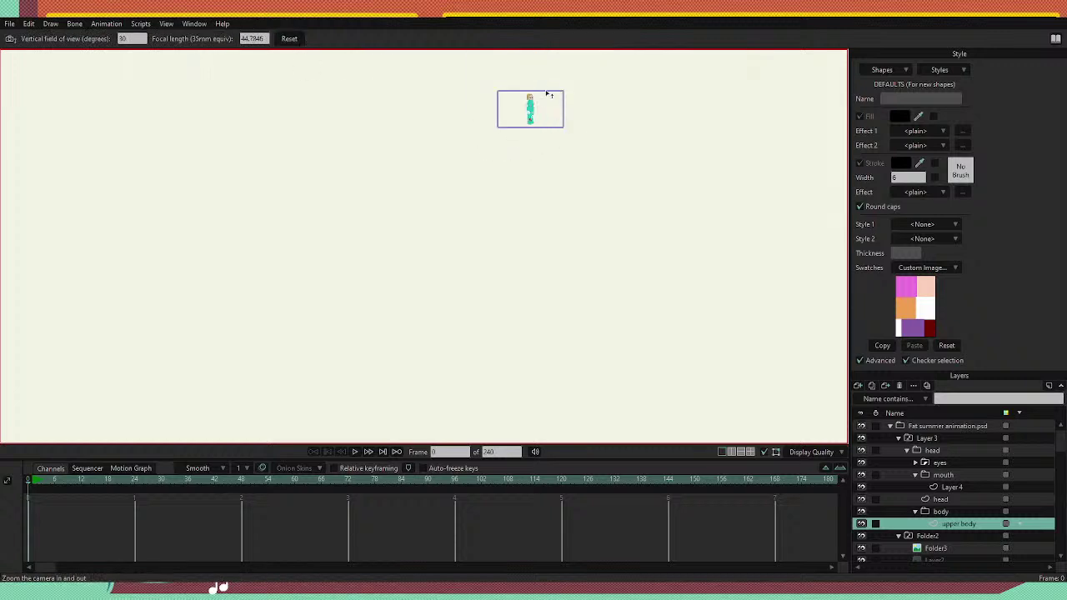
Examine the whole figure from the shoes to the head, including the arms that are only sketched.
{"action": "scroll", "coordinate": [479, 104], "scroll_direction": "down", "scroll_amount": 5}
{"action": "scroll", "coordinate": [480, 113], "scroll_direction": "up", "scroll_amount": 6}
{"action": "scroll", "coordinate": [437, 358], "scroll_direction": "up", "scroll_amount": 15}
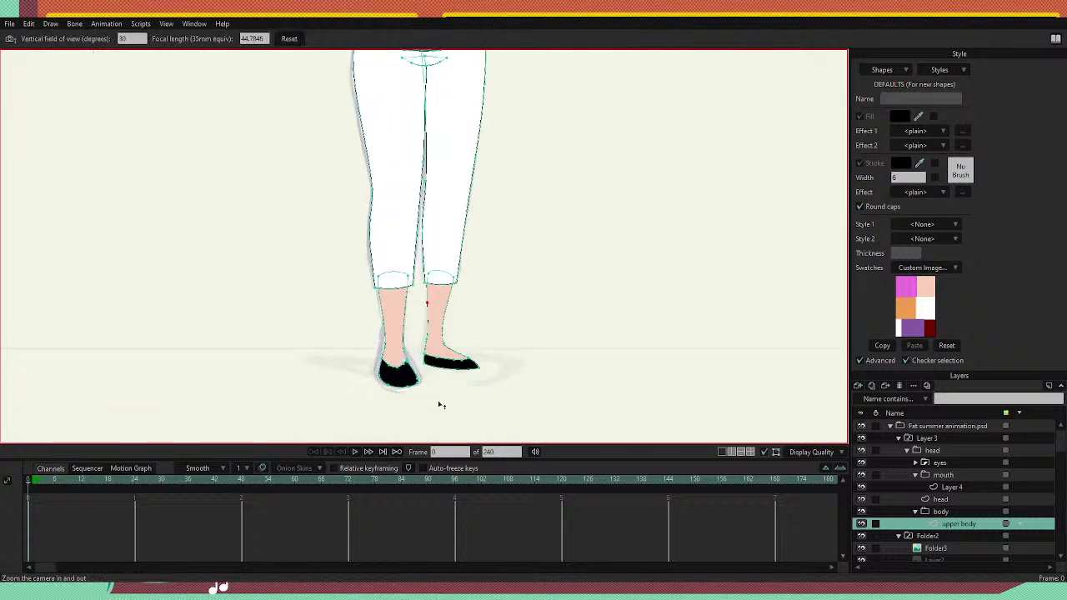
{"action": "scroll", "coordinate": [437, 353], "scroll_direction": "down", "scroll_amount": 5}
{"action": "scroll", "coordinate": [431, 206], "scroll_direction": "up", "scroll_amount": 8}
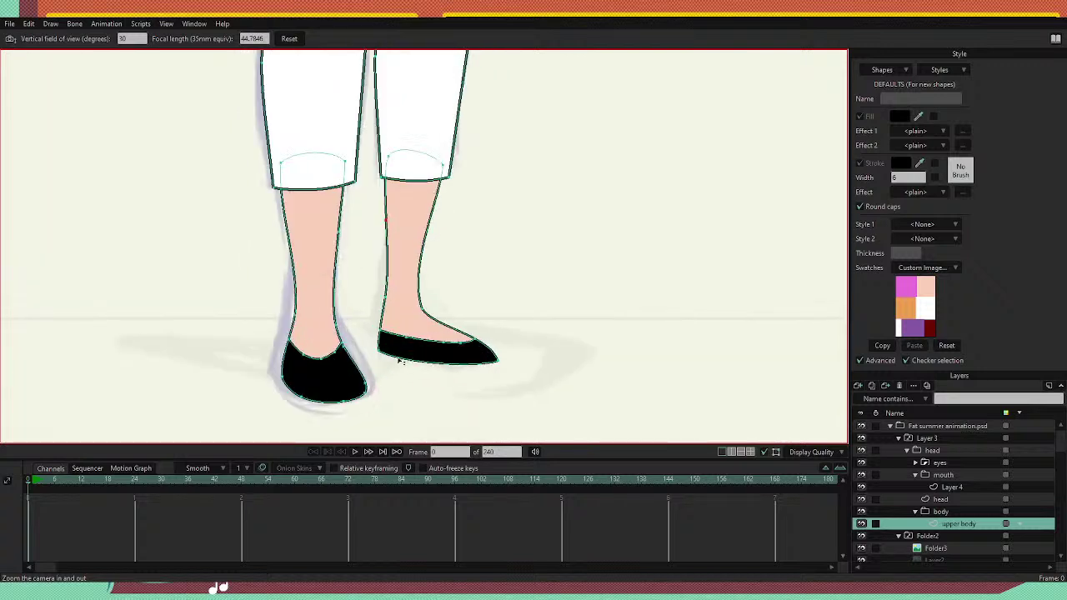
{"action": "scroll", "coordinate": [431, 206], "scroll_direction": "down", "scroll_amount": 5}
{"action": "scroll", "coordinate": [442, 131], "scroll_direction": "up", "scroll_amount": 3}
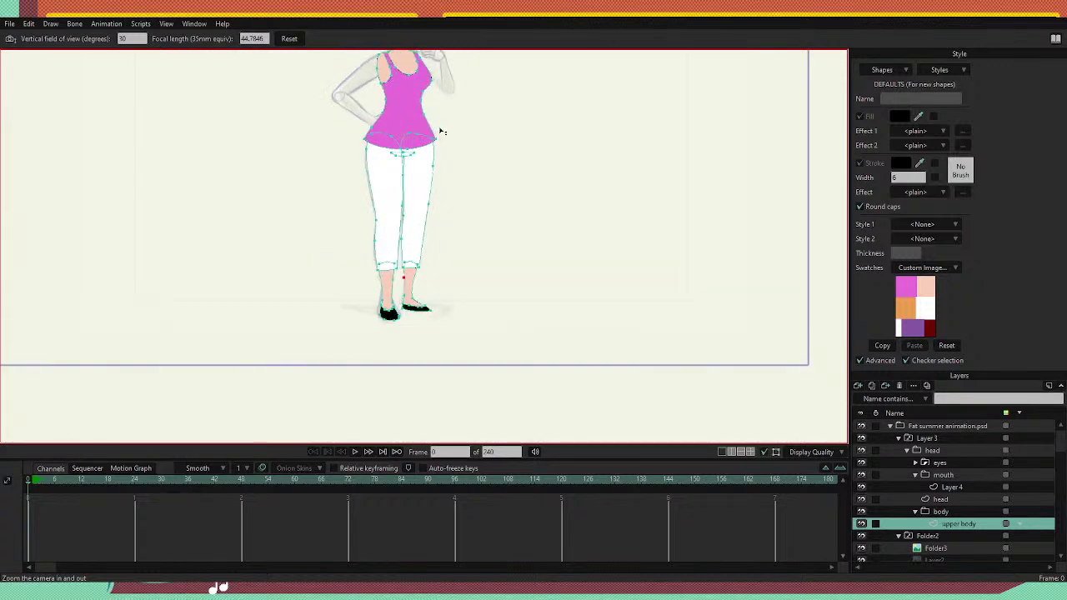
{"action": "scroll", "coordinate": [441, 129], "scroll_direction": "up", "scroll_amount": 6}
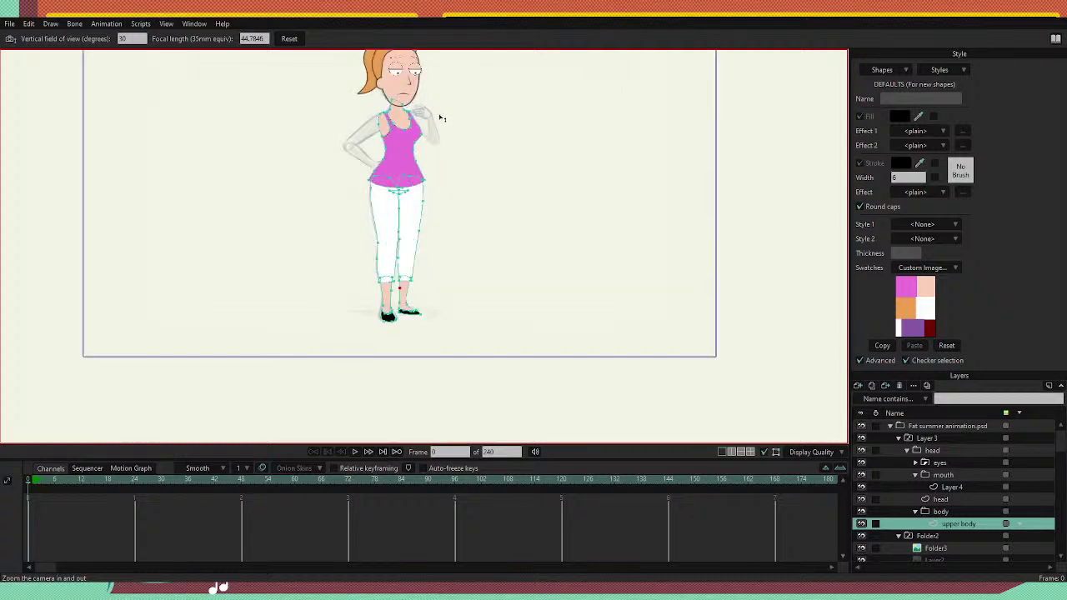
{"action": "scroll", "coordinate": [395, 98], "scroll_direction": "down", "scroll_amount": 6}
{"action": "scroll", "coordinate": [400, 86], "scroll_direction": "up", "scroll_amount": 8}
{"action": "scroll", "coordinate": [396, 101], "scroll_direction": "down", "scroll_amount": 4}
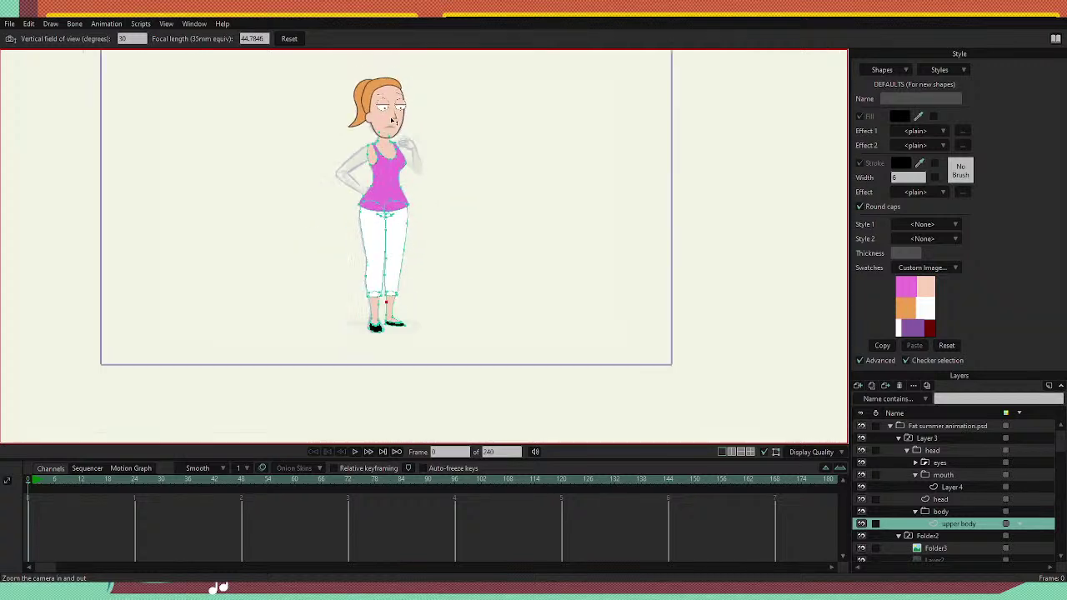
{"action": "scroll", "coordinate": [393, 126], "scroll_direction": "up", "scroll_amount": 3}
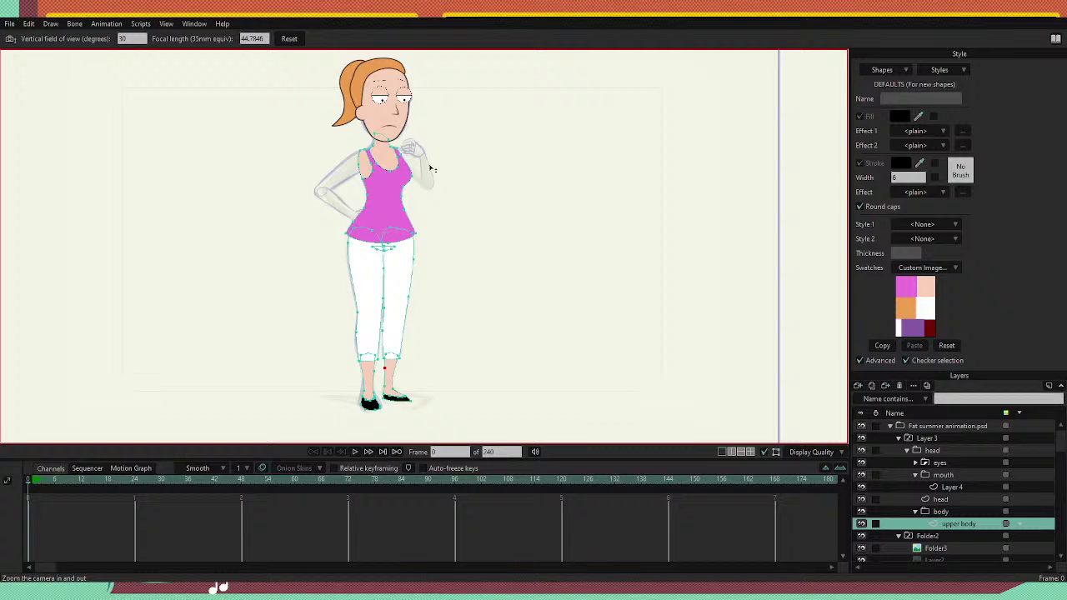
{"action": "scroll", "coordinate": [315, 156], "scroll_direction": "up", "scroll_amount": 3}
{"action": "scroll", "coordinate": [308, 154], "scroll_direction": "down", "scroll_amount": 2}
{"action": "scroll", "coordinate": [250, 192], "scroll_direction": "up", "scroll_amount": 3}
{"action": "scroll", "coordinate": [212, 216], "scroll_direction": "down", "scroll_amount": 3}
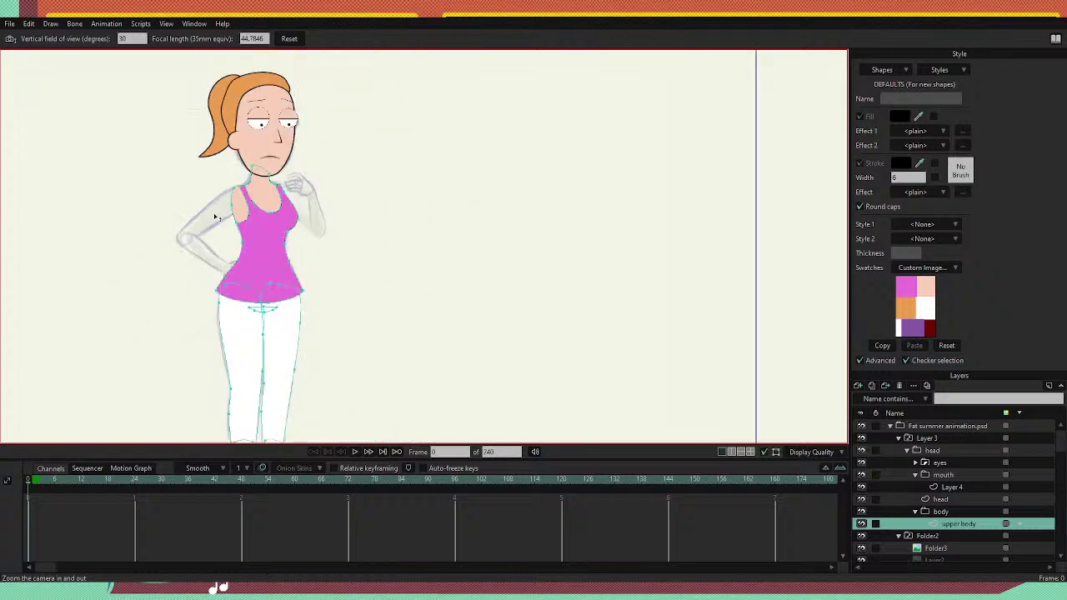
{"action": "scroll", "coordinate": [180, 223], "scroll_direction": "up", "scroll_amount": 4}
{"action": "scroll", "coordinate": [230, 162], "scroll_direction": "down", "scroll_amount": 3}
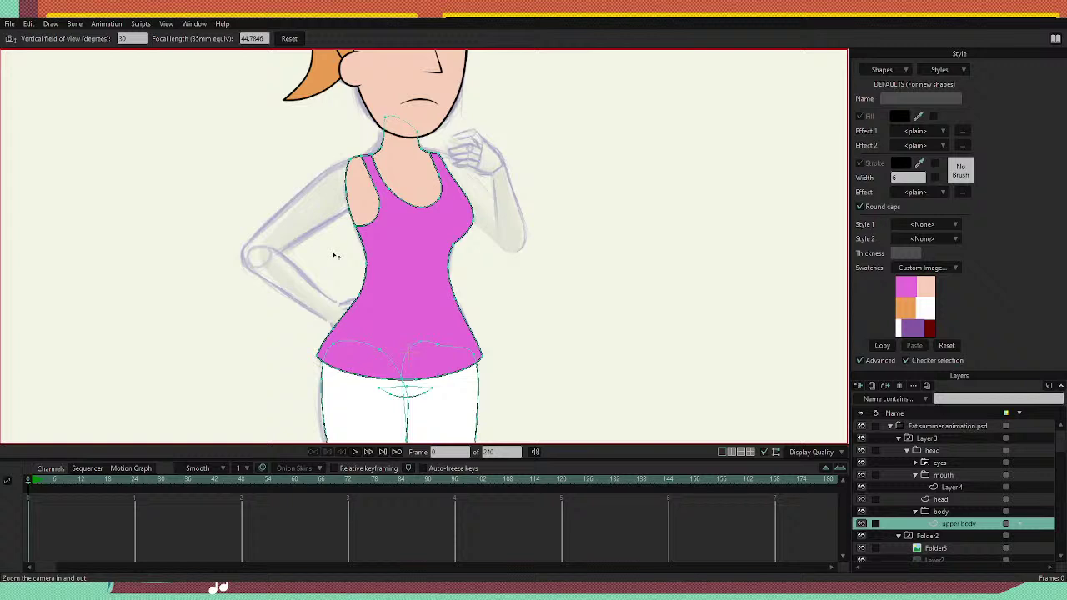
Hide and show the upper body layer with the Add Point tool active to inspect the arm and hand sketch beneath it.
{"action": "key", "text": "a"}
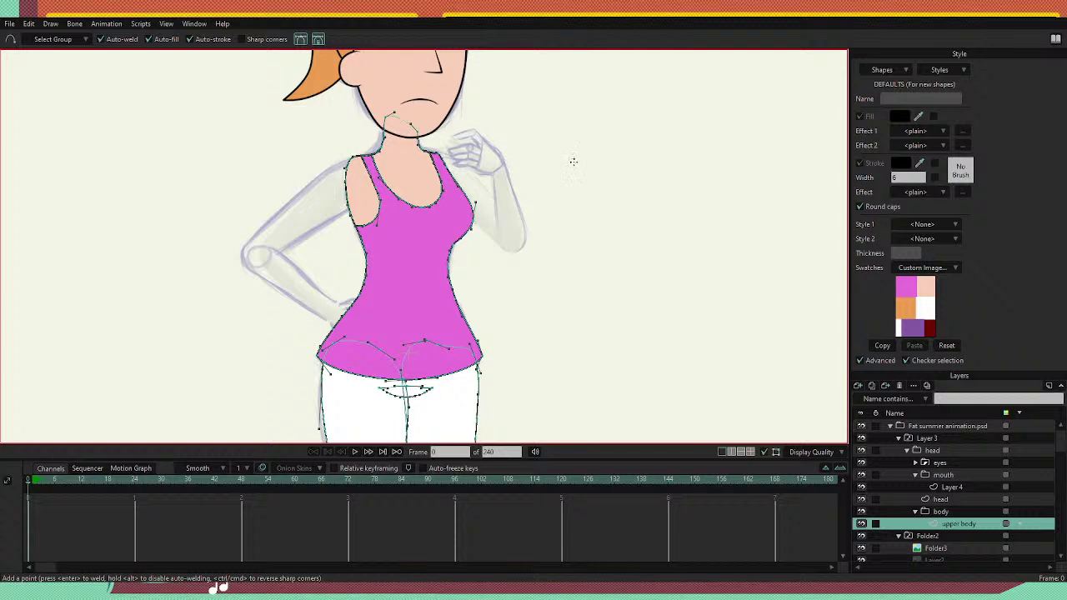
{"action": "left_click", "coordinate": [861, 524]}
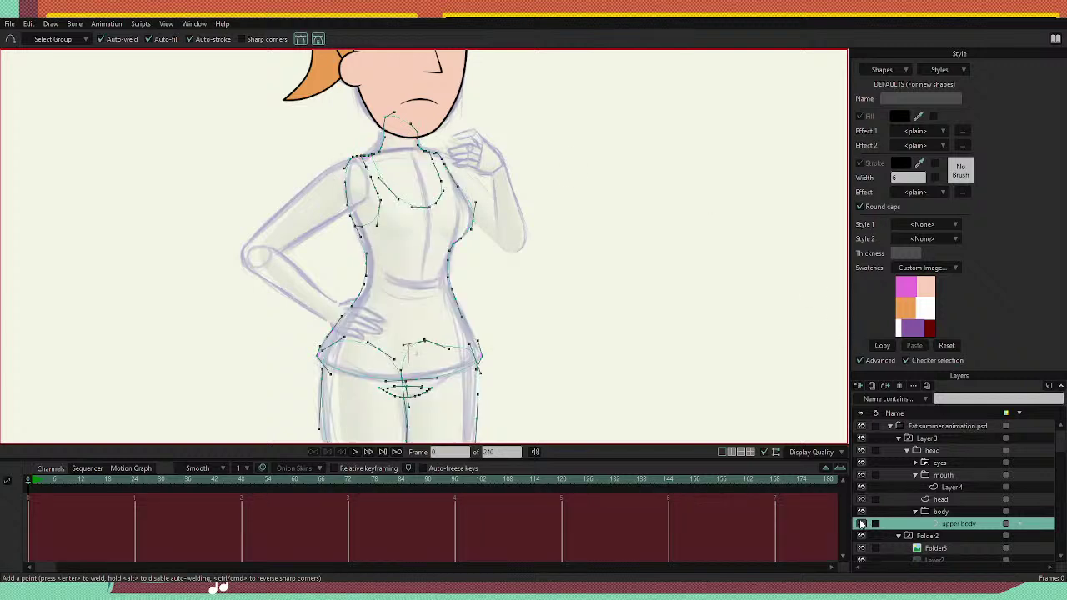
{"action": "left_click", "coordinate": [861, 523]}
{"action": "left_click", "coordinate": [862, 524]}
{"action": "left_click", "coordinate": [862, 524]}
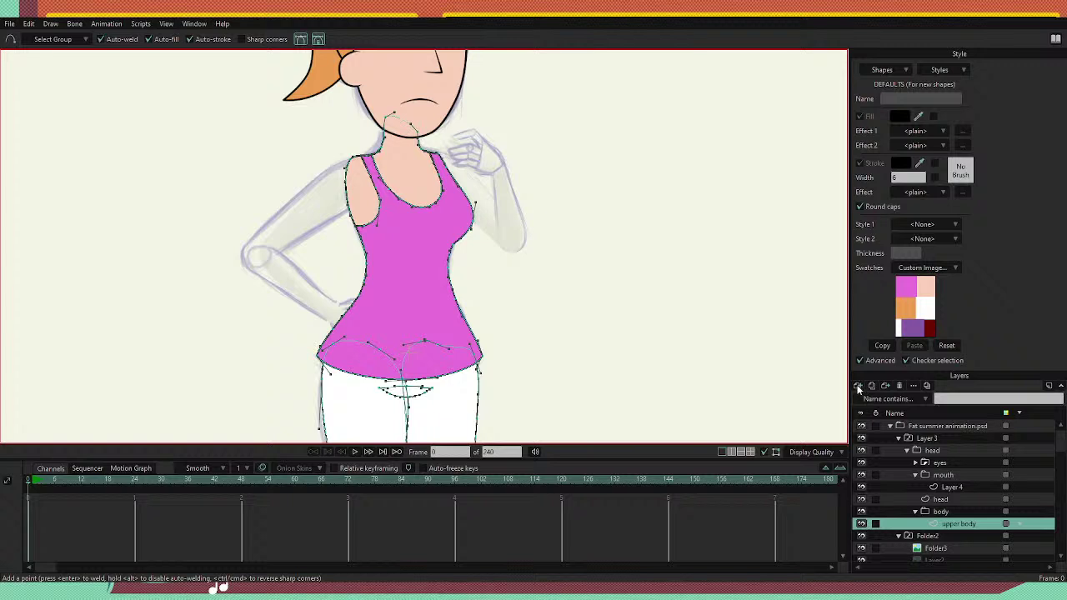
{"action": "left_click", "coordinate": [861, 523]}
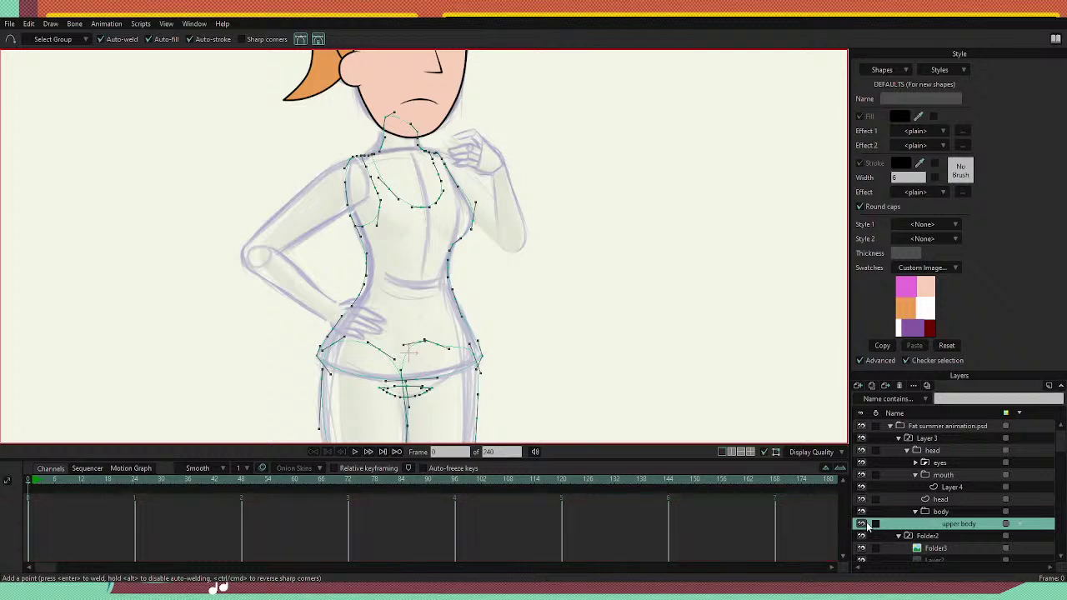
{"action": "left_click", "coordinate": [864, 523]}
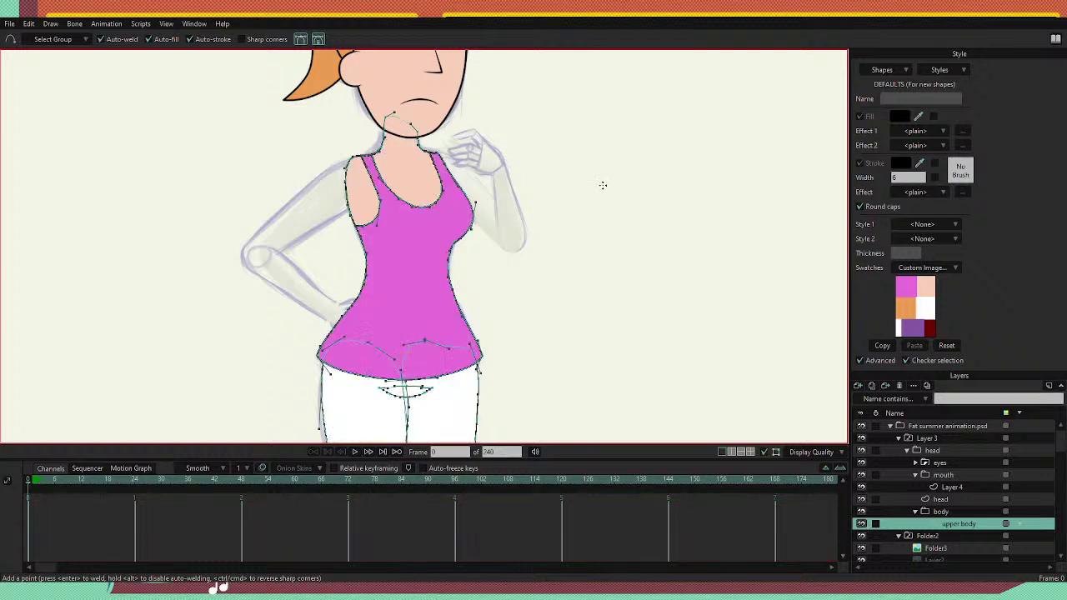
{"action": "scroll", "coordinate": [575, 212], "scroll_direction": "down", "scroll_amount": 5}
{"action": "scroll", "coordinate": [575, 196], "scroll_direction": "up", "scroll_amount": 4}
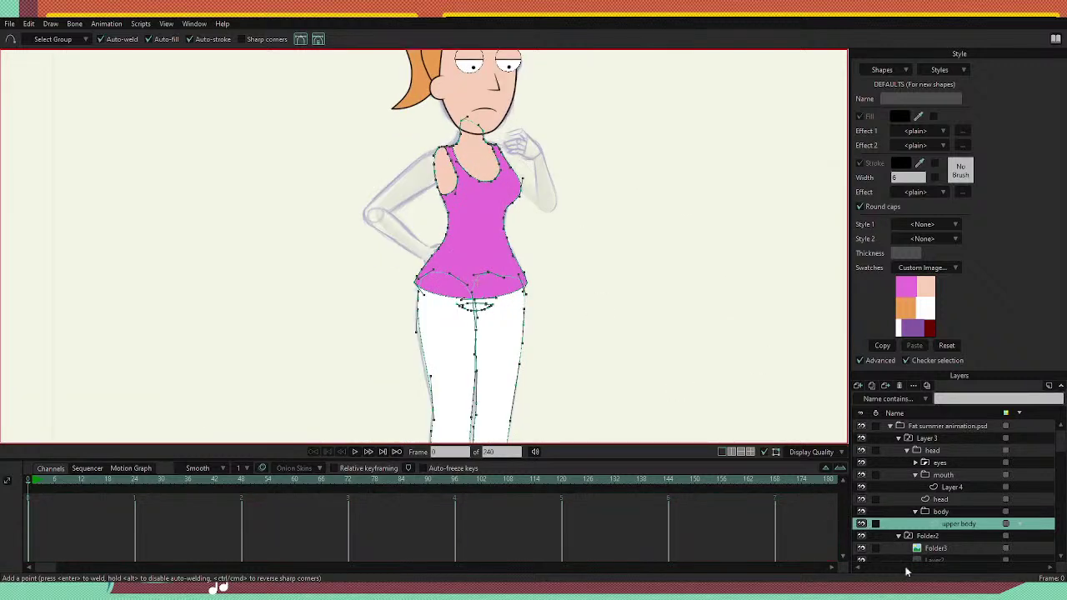
{"action": "left_click", "coordinate": [862, 523]}
{"action": "left_click", "coordinate": [862, 525]}
{"action": "key", "text": "ctrl+r"}
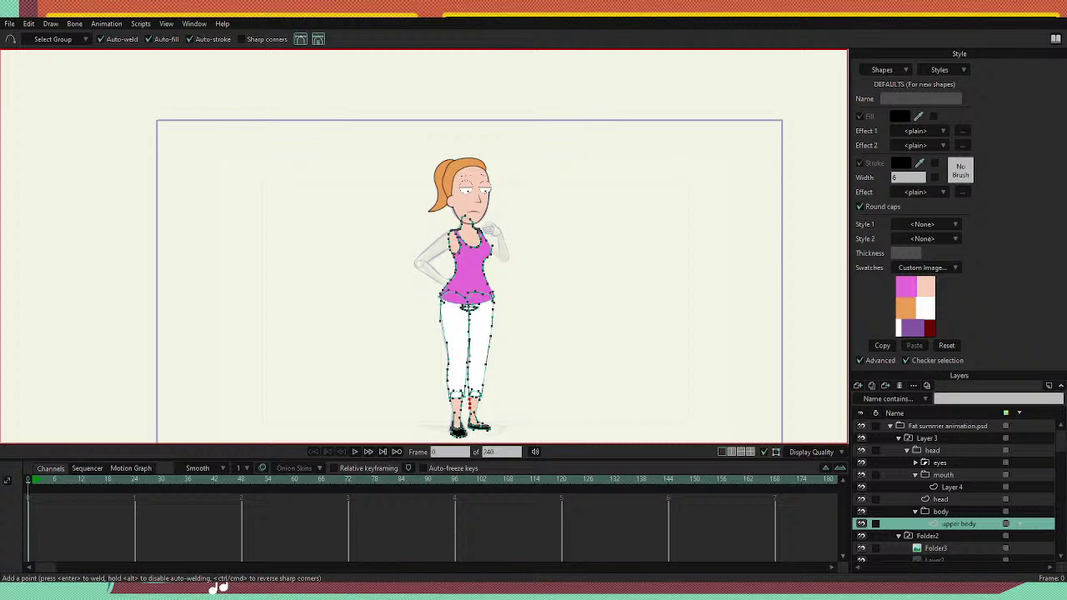
{"action": "scroll", "coordinate": [533, 225], "scroll_direction": "down", "scroll_amount": 3}
{"action": "scroll", "coordinate": [533, 225], "scroll_direction": "up", "scroll_amount": 4}
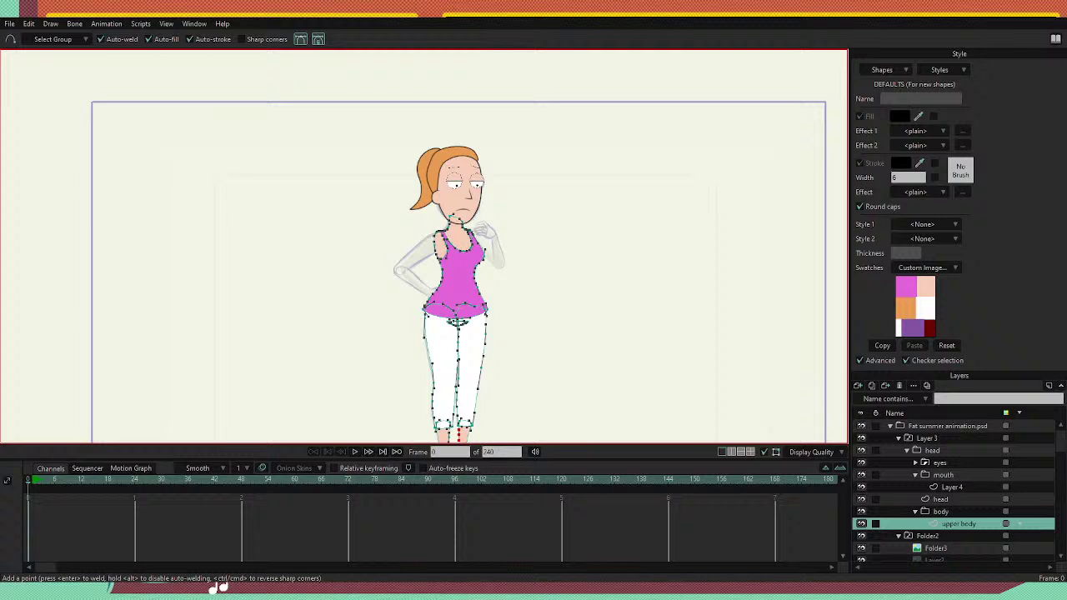
{"action": "scroll", "coordinate": [508, 232], "scroll_direction": "up", "scroll_amount": 5}
{"action": "scroll", "coordinate": [377, 131], "scroll_direction": "down", "scroll_amount": 10}
{"action": "scroll", "coordinate": [367, 133], "scroll_direction": "up", "scroll_amount": 9}
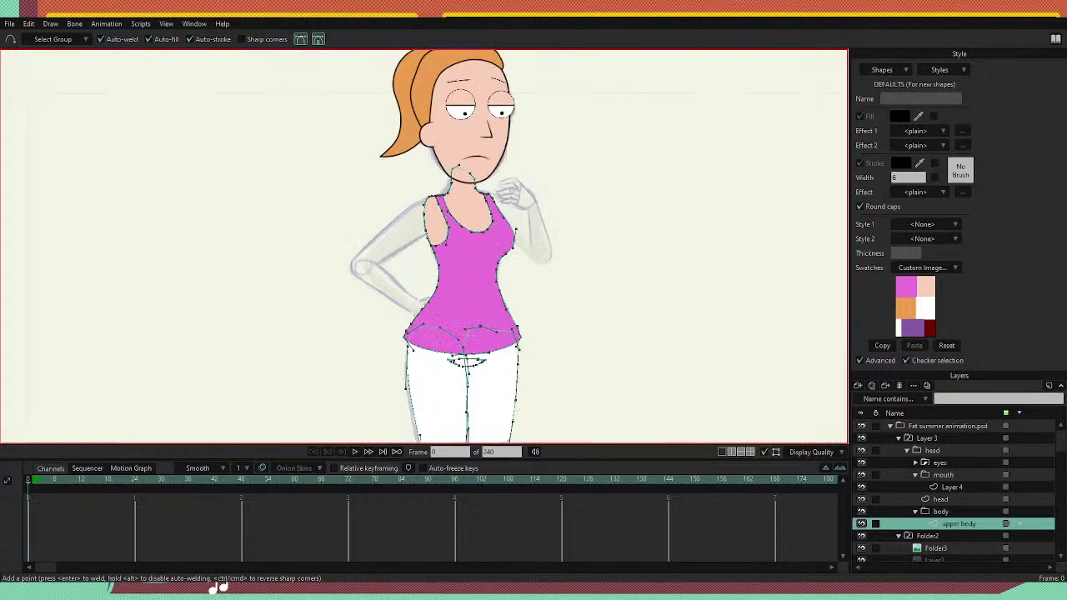
{"action": "scroll", "coordinate": [353, 132], "scroll_direction": "up", "scroll_amount": 2}
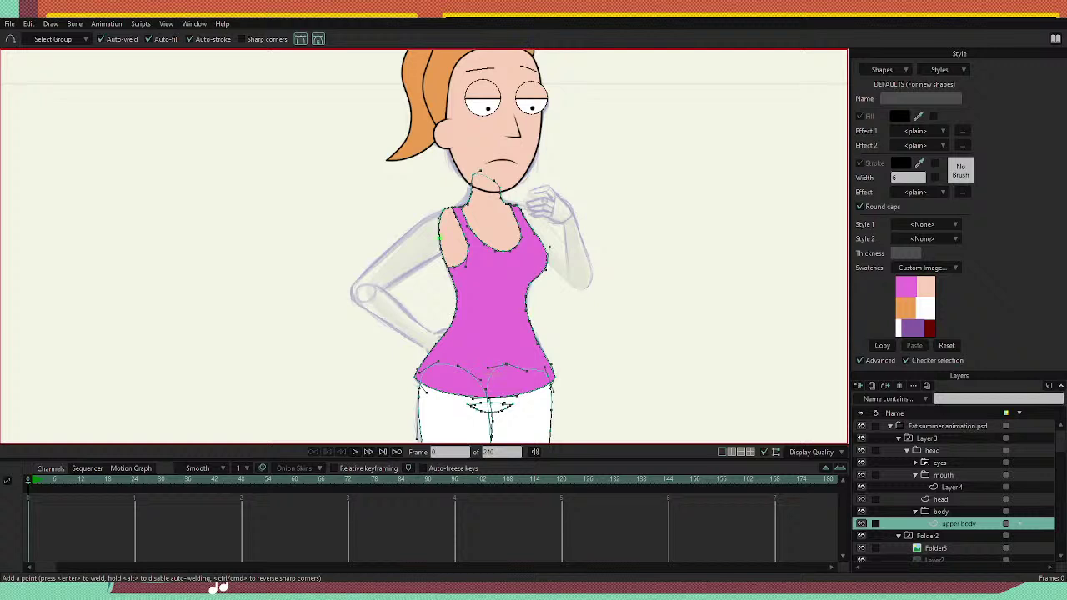
{"action": "scroll", "coordinate": [439, 237], "scroll_direction": "down", "scroll_amount": 5}
{"action": "scroll", "coordinate": [453, 207], "scroll_direction": "up", "scroll_amount": 4}
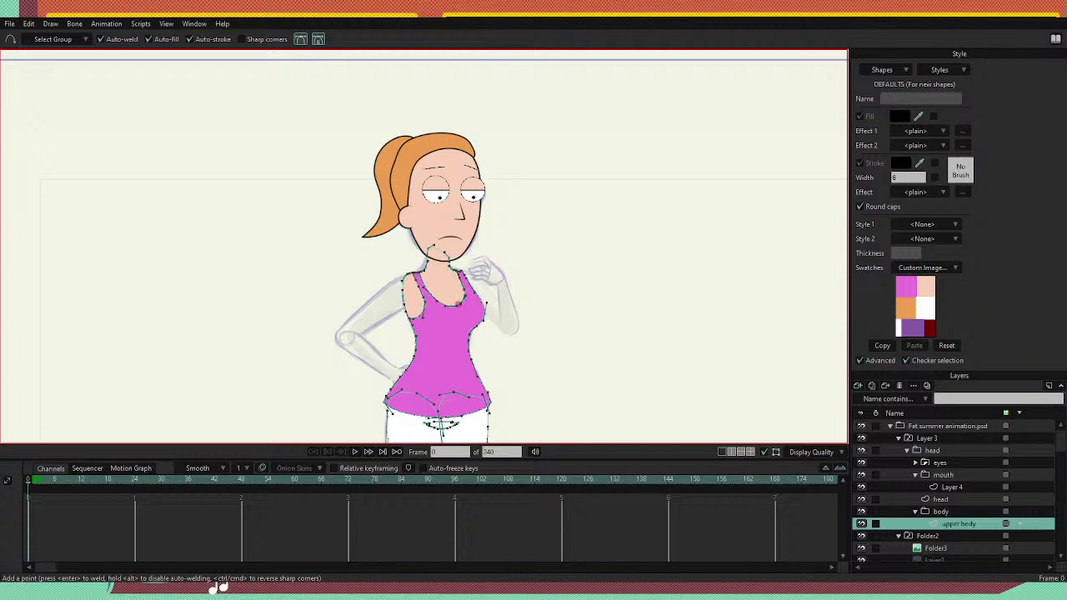
{"action": "scroll", "coordinate": [461, 305], "scroll_direction": "down", "scroll_amount": 6}
{"action": "scroll", "coordinate": [461, 306], "scroll_direction": "up", "scroll_amount": 3}
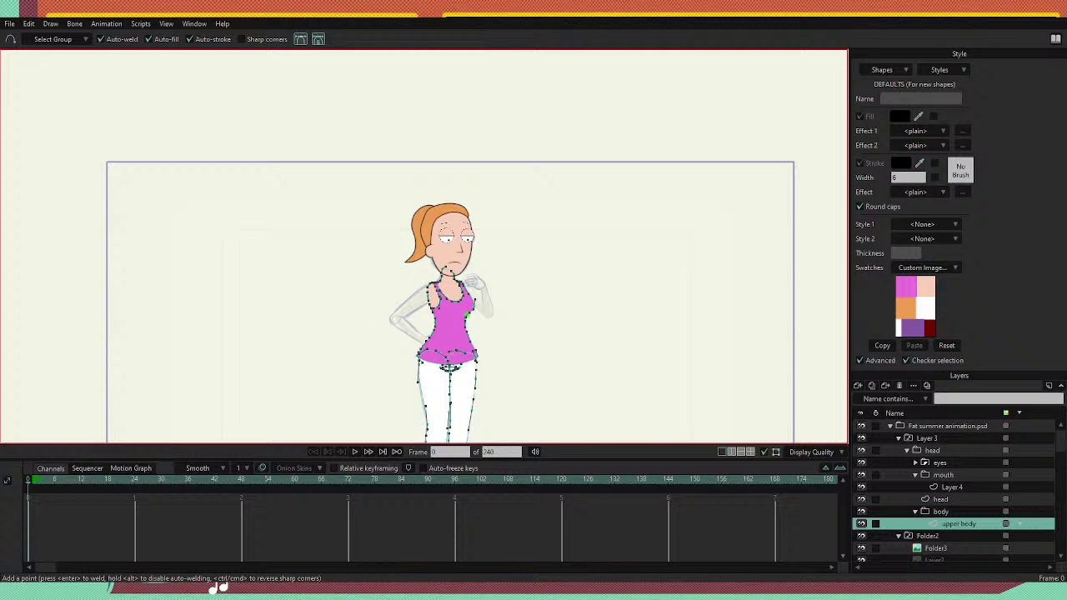
Check the full figure within the frame and the sketched arms on both sides of the torso.
{"action": "scroll", "coordinate": [463, 312], "scroll_direction": "down", "scroll_amount": 2}
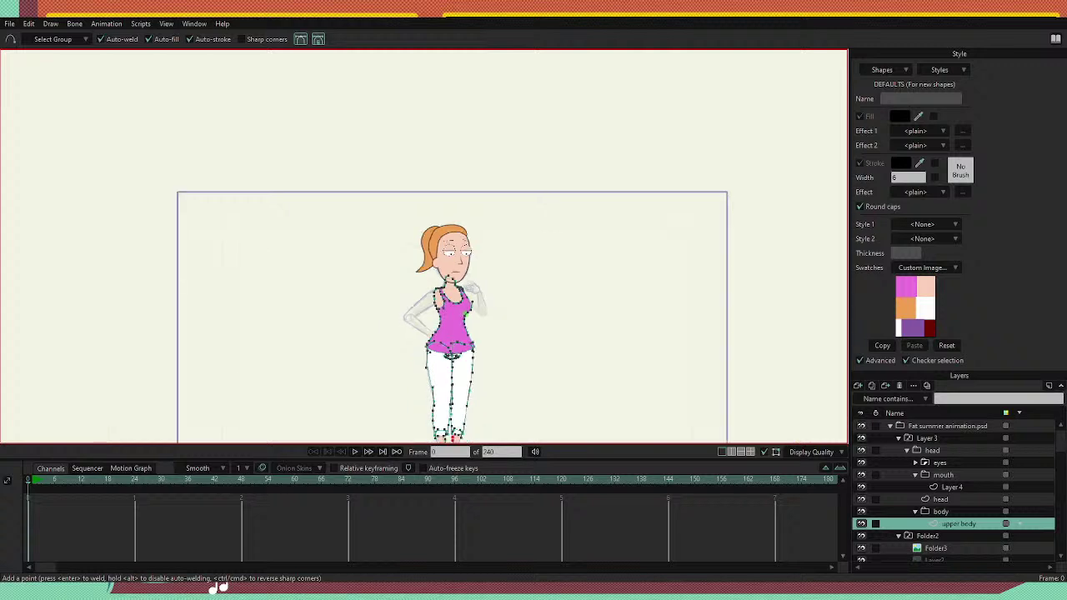
{"action": "scroll", "coordinate": [460, 311], "scroll_direction": "down", "scroll_amount": 2}
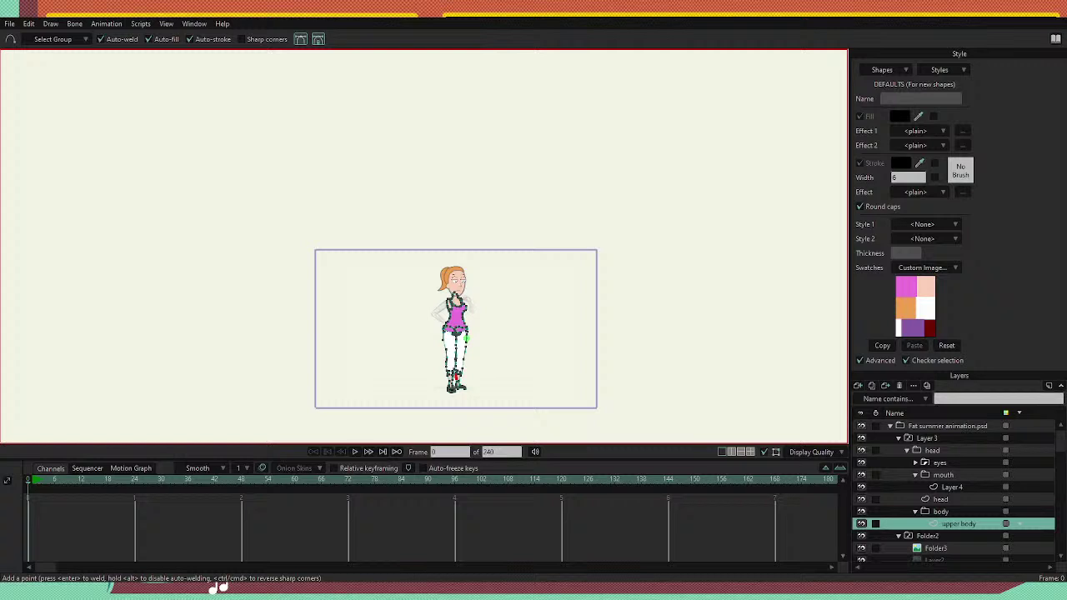
{"action": "scroll", "coordinate": [473, 411], "scroll_direction": "up", "scroll_amount": 2}
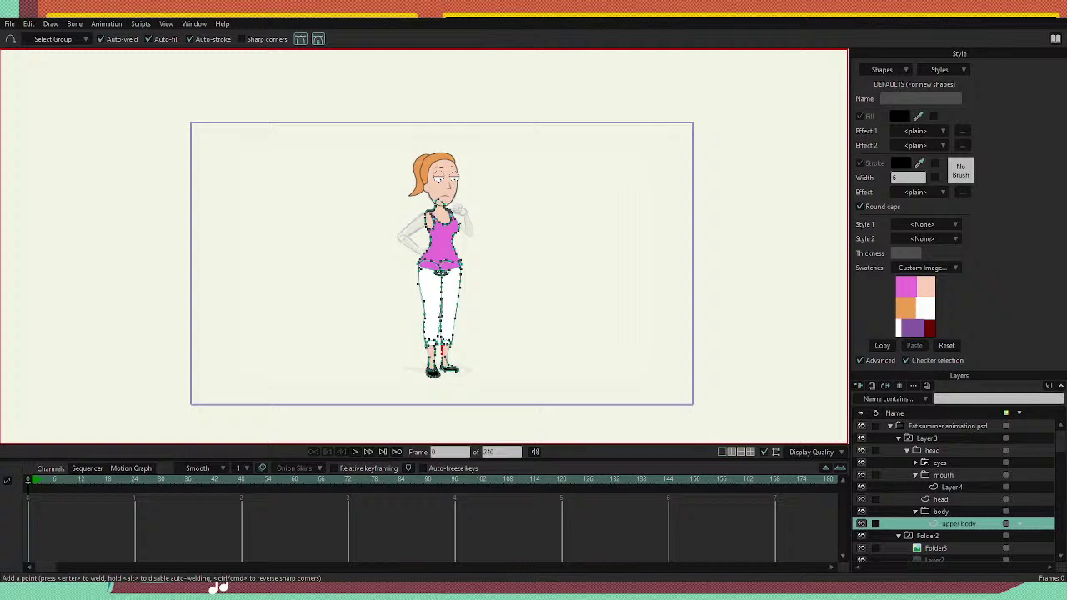
{"action": "scroll", "coordinate": [458, 226], "scroll_direction": "up", "scroll_amount": 10}
{"action": "scroll", "coordinate": [457, 226], "scroll_direction": "down", "scroll_amount": 3}
{"action": "scroll", "coordinate": [457, 226], "scroll_direction": "up", "scroll_amount": 1}
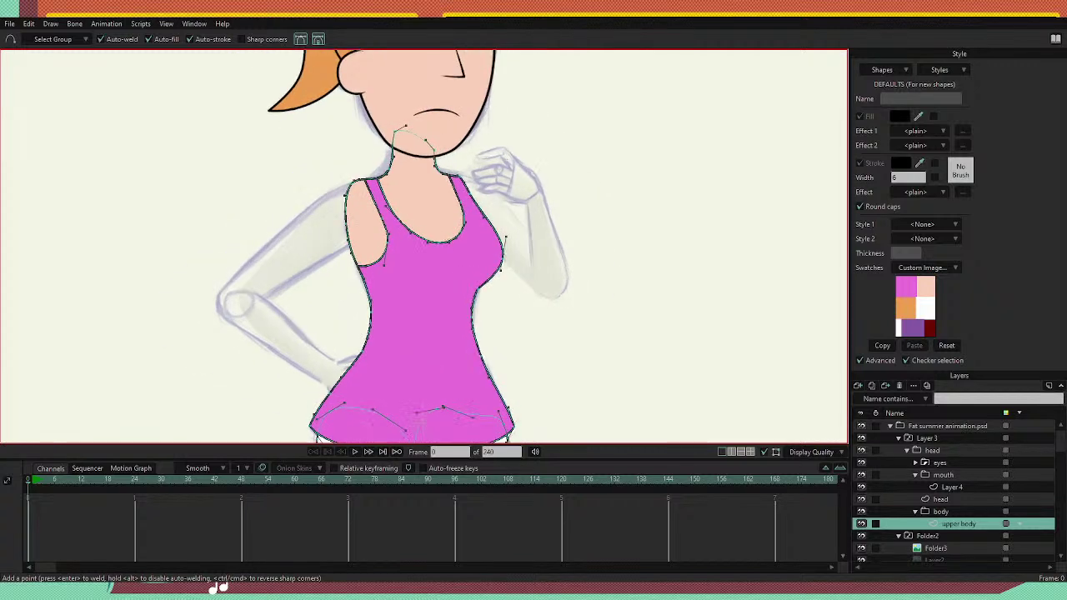
{"action": "scroll", "coordinate": [458, 226], "scroll_direction": "down", "scroll_amount": 4}
{"action": "scroll", "coordinate": [389, 177], "scroll_direction": "up", "scroll_amount": 1}
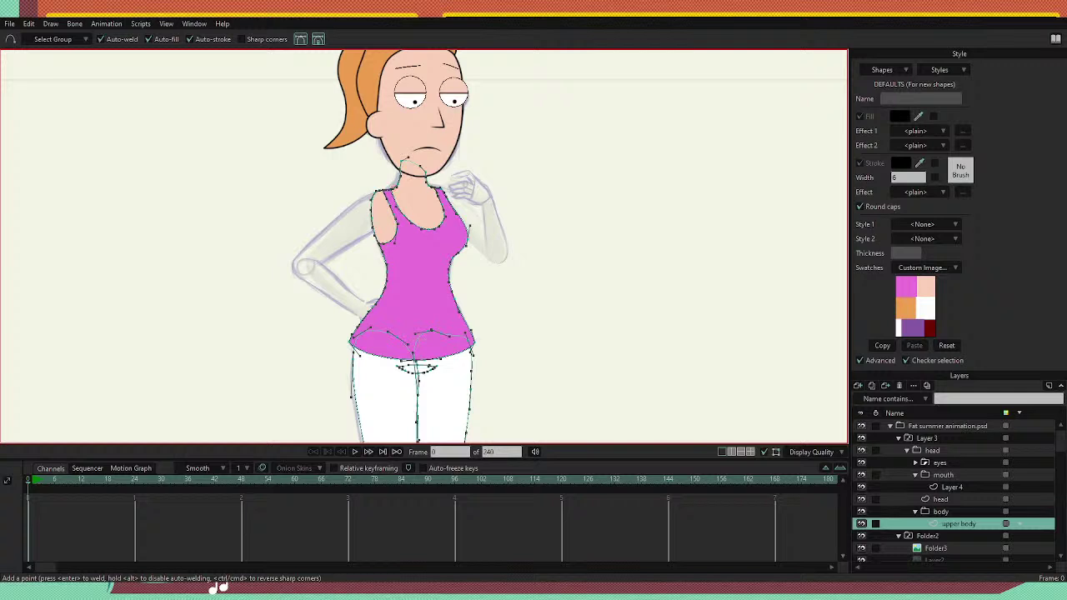
Add a new group layer above the body group and place a new vector layer inside it.
{"action": "left_click", "coordinate": [915, 511]}
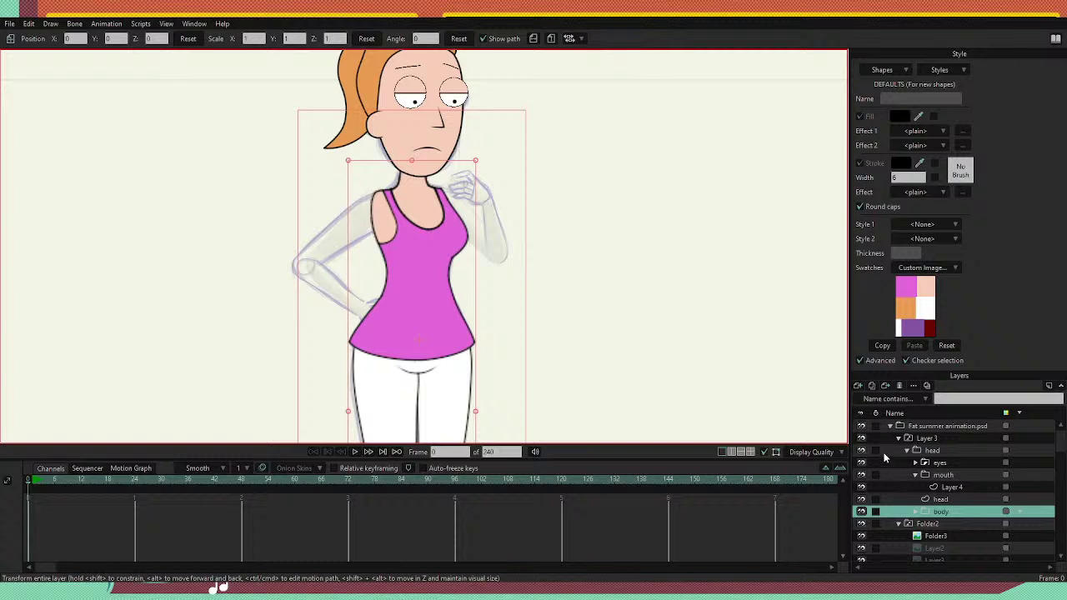
{"action": "left_click", "coordinate": [881, 429]}
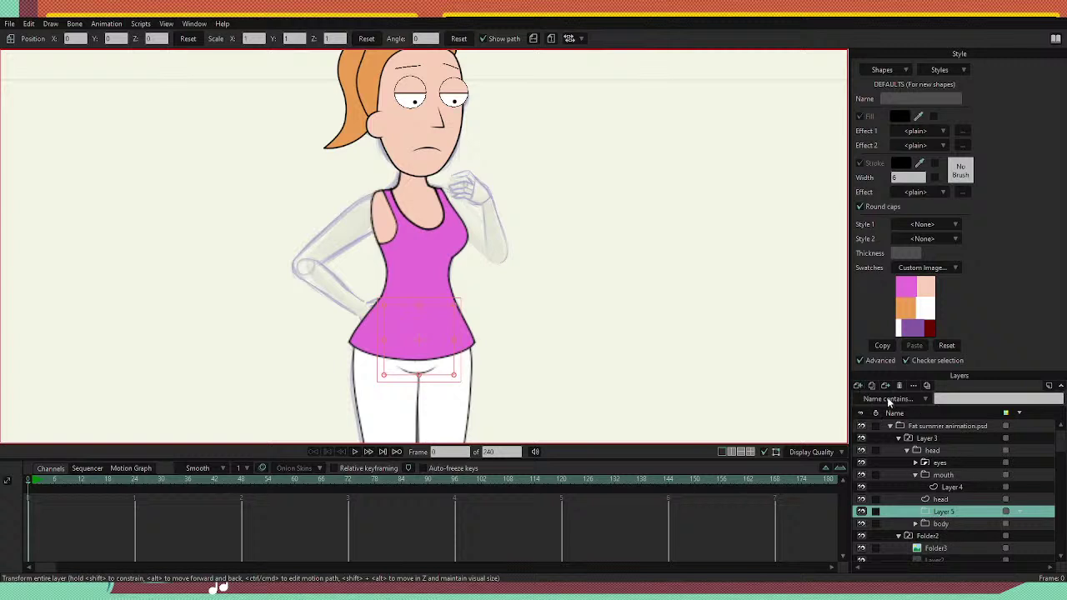
{"action": "key", "text": "ctrl+v"}
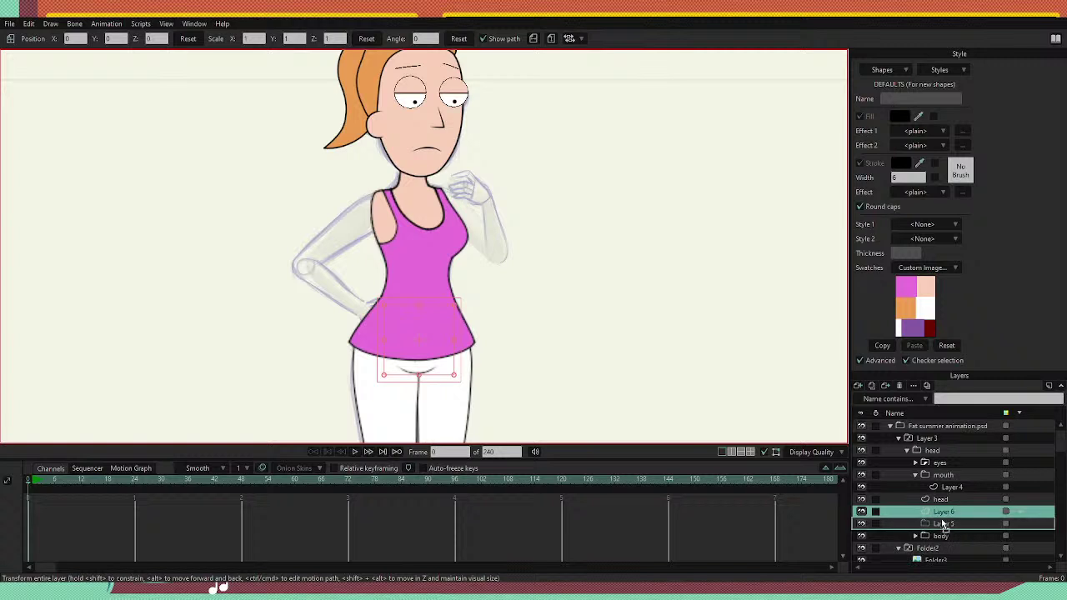
{"action": "left_click_drag", "start_coordinate": [942, 517], "coordinate": [943, 525]}
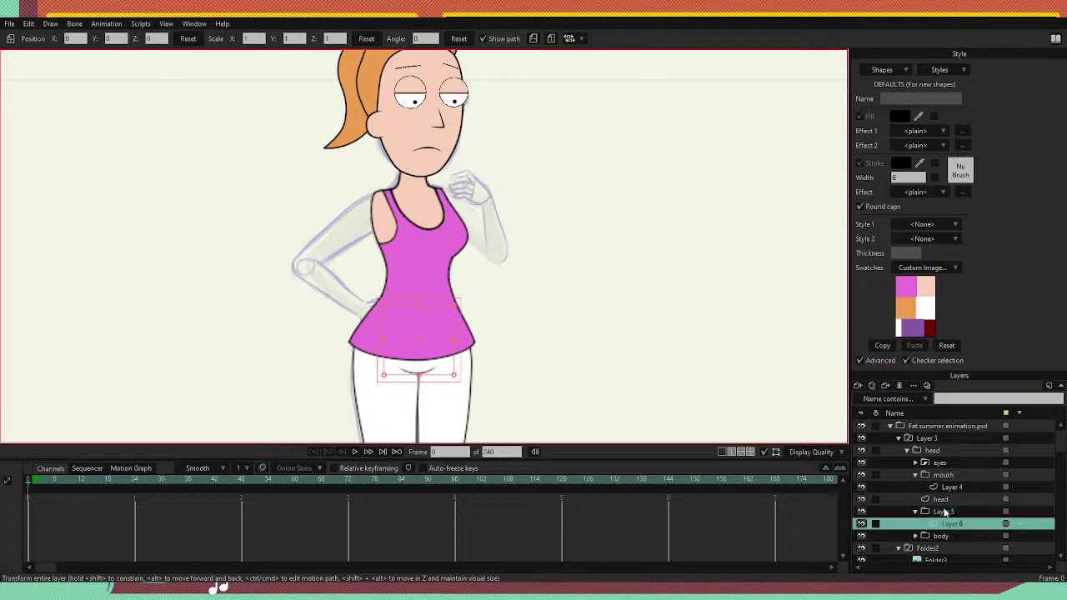
Hide the body group and rename the new vector layer as Arms.
{"action": "left_click", "coordinate": [861, 536]}
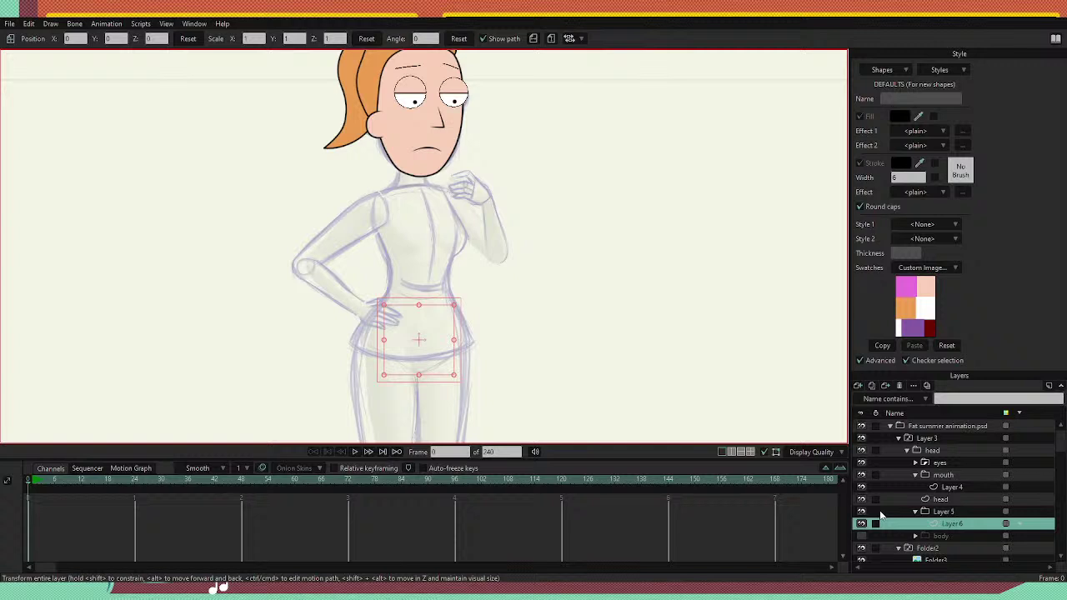
{"action": "left_click", "coordinate": [954, 510]}
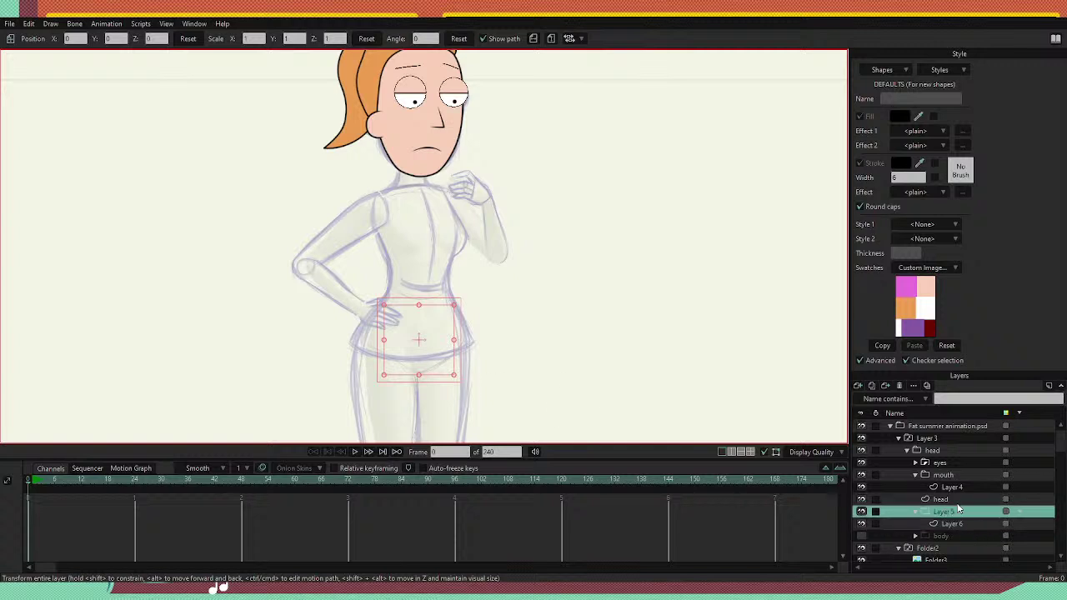
{"action": "left_click", "coordinate": [954, 523]}
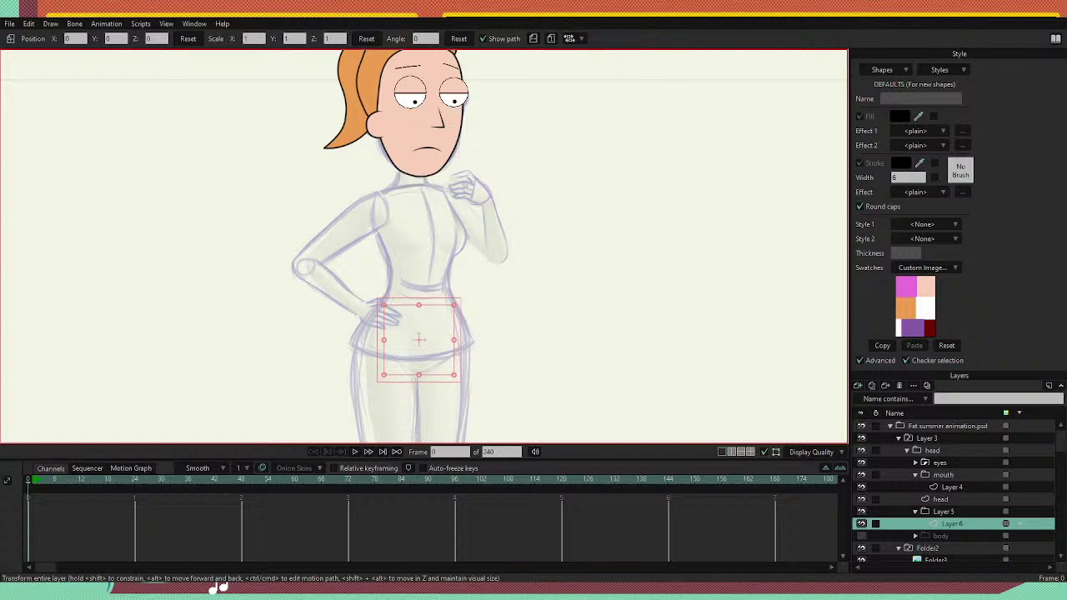
{"action": "type", "text": "Arms"}
{"action": "key", "text": "Return"}
Trace the outer edge of the hand-on-hip arm from the shoulder around the elbow to the wrist, and shape the elbow curve.
{"action": "scroll", "coordinate": [420, 174], "scroll_direction": "down", "scroll_amount": 6}
{"action": "scroll", "coordinate": [403, 180], "scroll_direction": "up", "scroll_amount": 9}
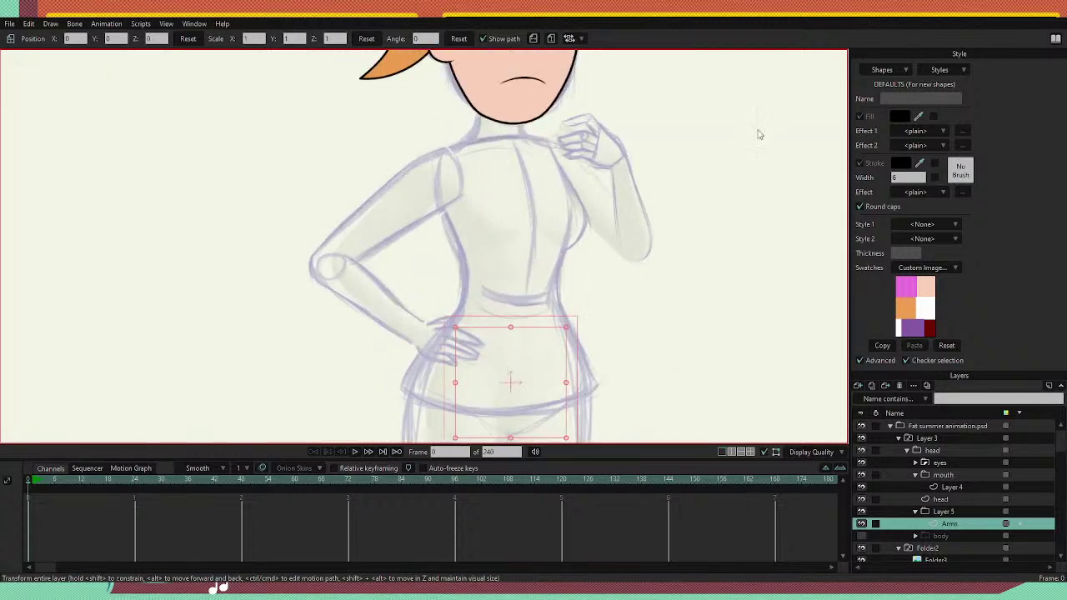
{"action": "key", "text": "a"}
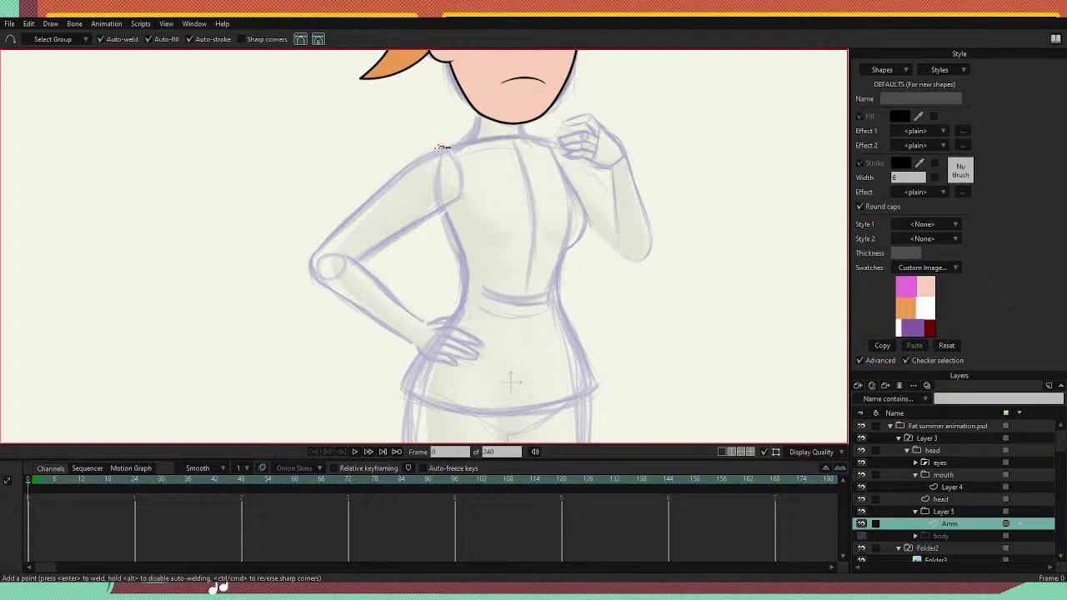
{"action": "left_click_drag", "start_coordinate": [438, 148], "coordinate": [310, 261]}
{"action": "left_click", "coordinate": [310, 268]}
{"action": "key", "text": "t"}
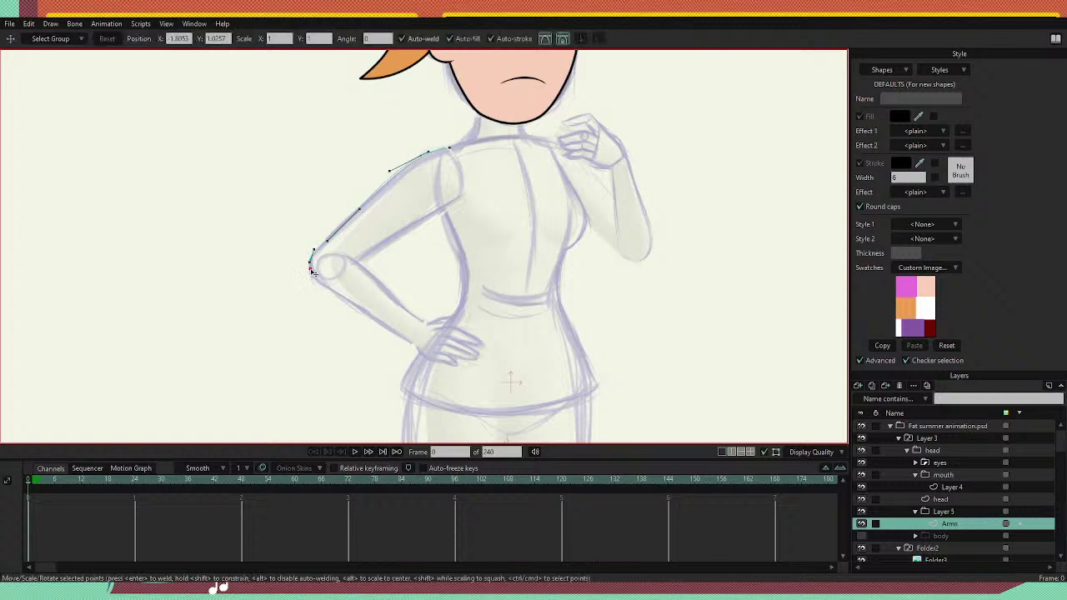
{"action": "left_click", "coordinate": [417, 345]}
{"action": "left_click_drag", "start_coordinate": [309, 263], "coordinate": [304, 293]}
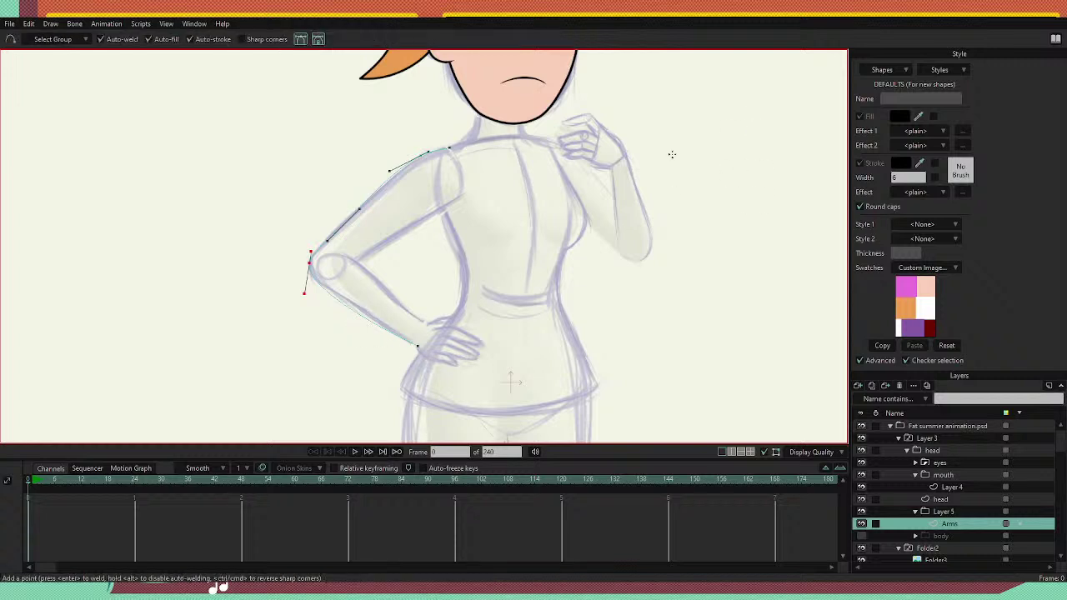
Add a point midway along the forearm's outer edge and adjust the curve handles from wrist to shoulder to match the sketch.
{"action": "key", "text": "a"}
{"action": "left_click", "coordinate": [362, 312]}
{"action": "key", "text": "t"}
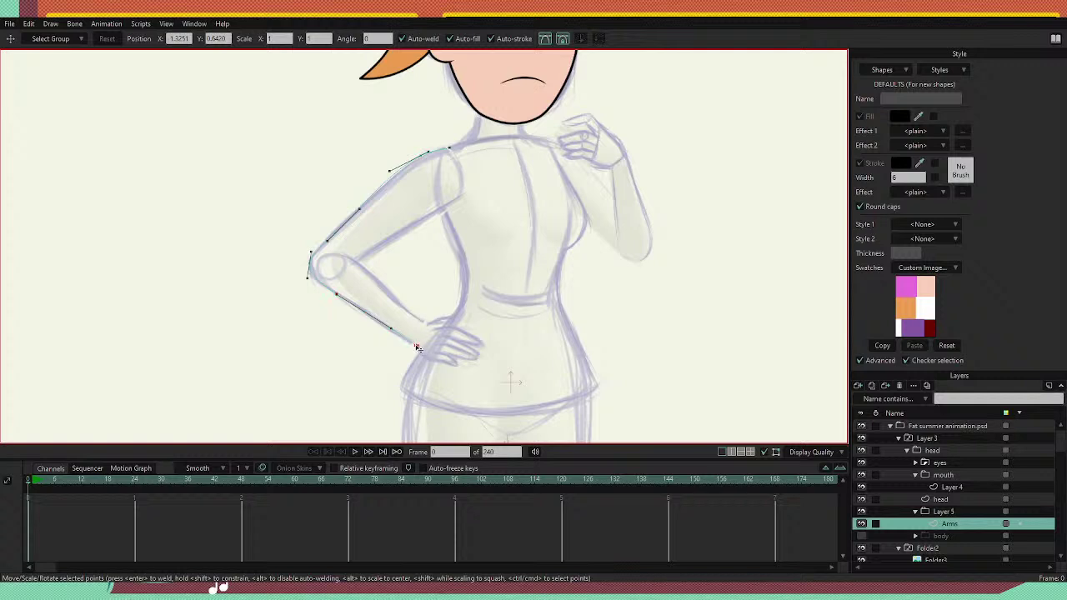
{"action": "left_click", "coordinate": [407, 340]}
{"action": "key", "text": "ctrl+z"}
{"action": "left_click_drag", "start_coordinate": [418, 346], "coordinate": [407, 339]}
{"action": "left_click_drag", "start_coordinate": [364, 311], "coordinate": [363, 312]}
{"action": "left_click", "coordinate": [310, 278]}
{"action": "left_click", "coordinate": [329, 238]}
{"action": "left_click_drag", "start_coordinate": [389, 171], "coordinate": [448, 145]}
Continue the arm outline around the shoulder and along the upper arm's underside to the inner elbow, adding a point midway.
{"action": "key", "text": "a"}
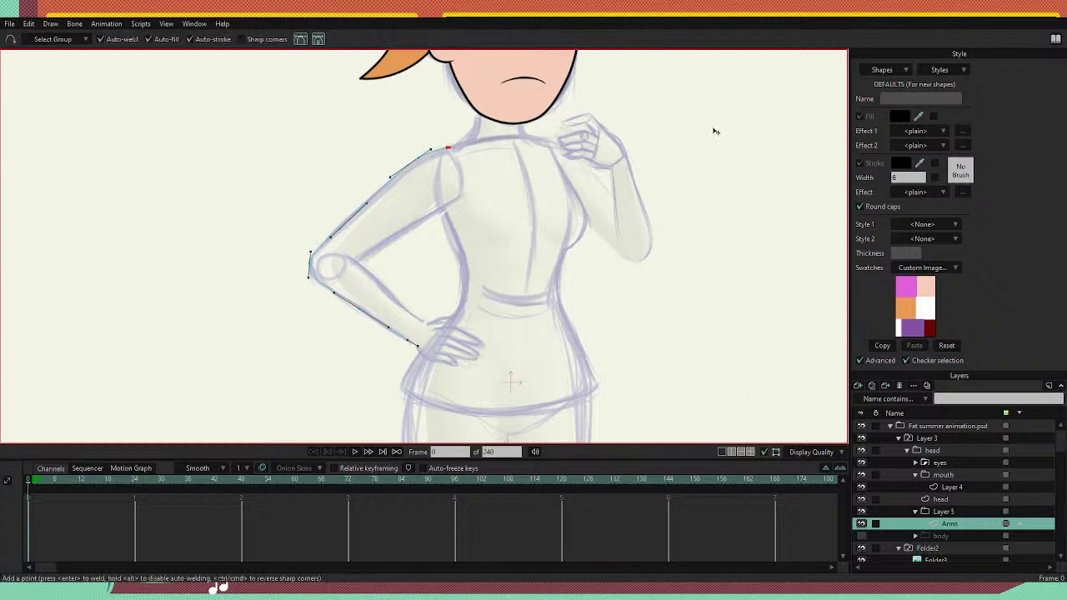
{"action": "left_click_drag", "start_coordinate": [448, 148], "coordinate": [461, 174]}
{"action": "left_click_drag", "start_coordinate": [460, 195], "coordinate": [355, 260]}
{"action": "mouse_move", "coordinate": [423, 231]}
{"action": "left_mouse_down"}
{"action": "mouse_move", "coordinate": [418, 224]}
{"action": "mouse_move", "coordinate": [442, 215]}
{"action": "mouse_move", "coordinate": [418, 226]}
{"action": "left_mouse_up"}
{"action": "key", "text": "t"}
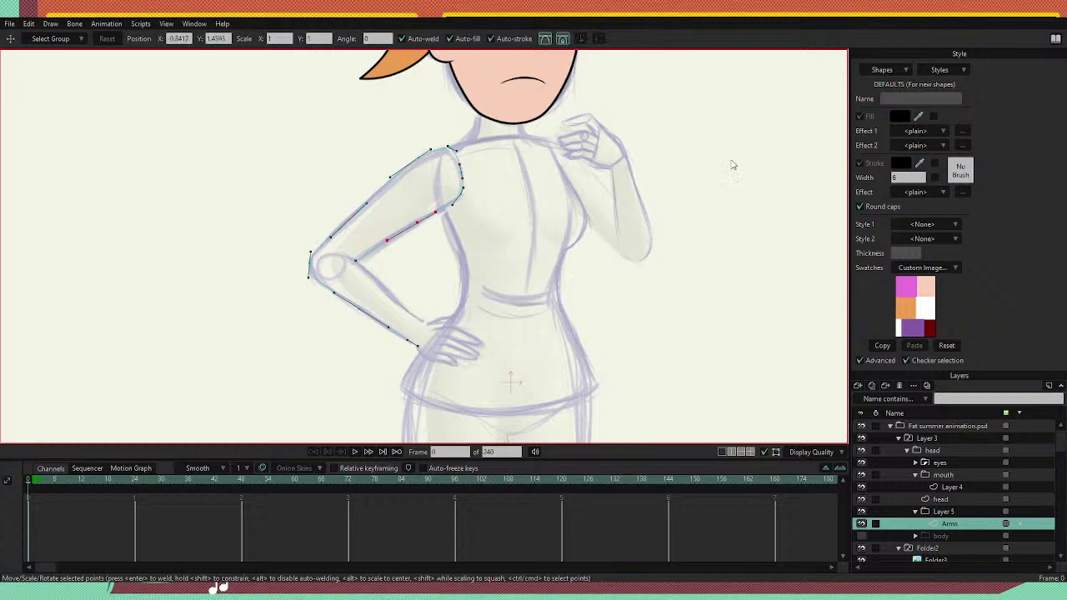
Close the arm shape along the forearm's inner edge to the wrist and fill it with the light skin swatch.
{"action": "scroll", "coordinate": [393, 262], "scroll_direction": "up", "scroll_amount": 3}
{"action": "key", "text": "a"}
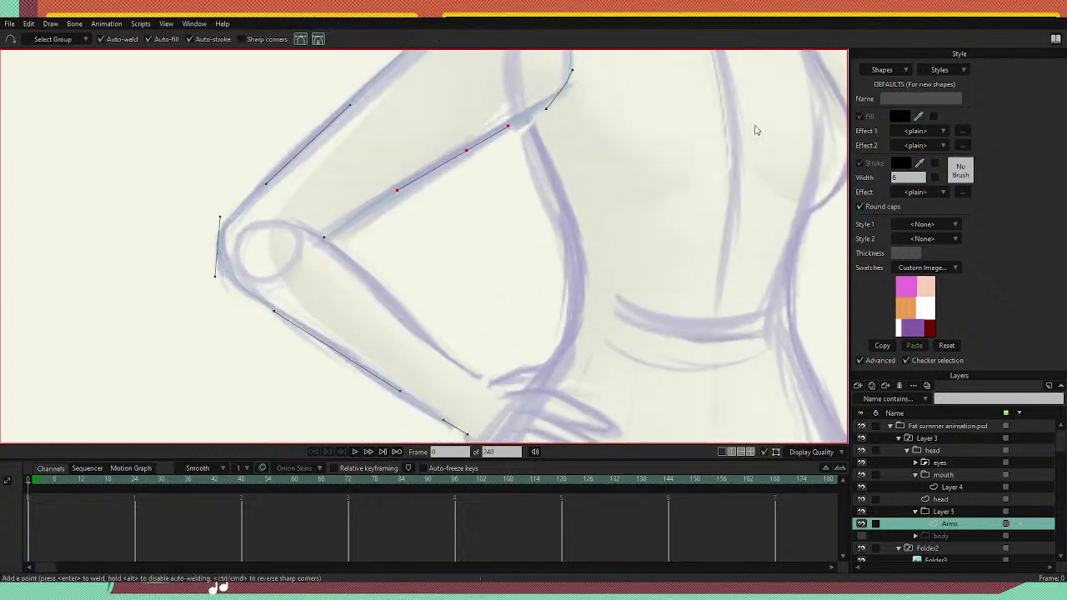
{"action": "left_click_drag", "start_coordinate": [547, 332], "coordinate": [498, 259]}
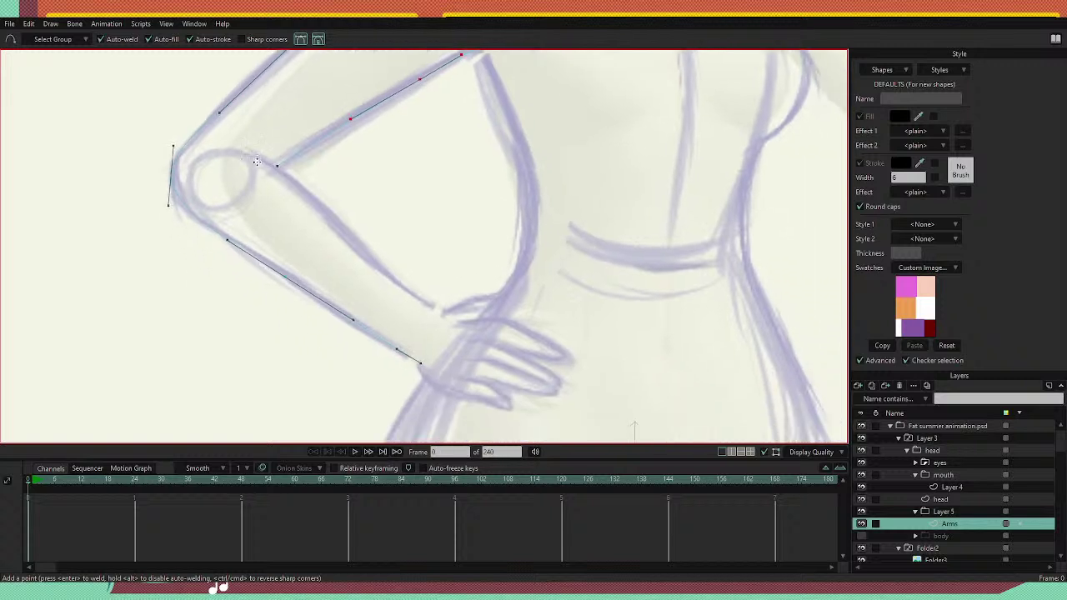
{"action": "left_click_drag", "start_coordinate": [256, 161], "coordinate": [421, 363]}
{"action": "left_click", "coordinate": [442, 318]}
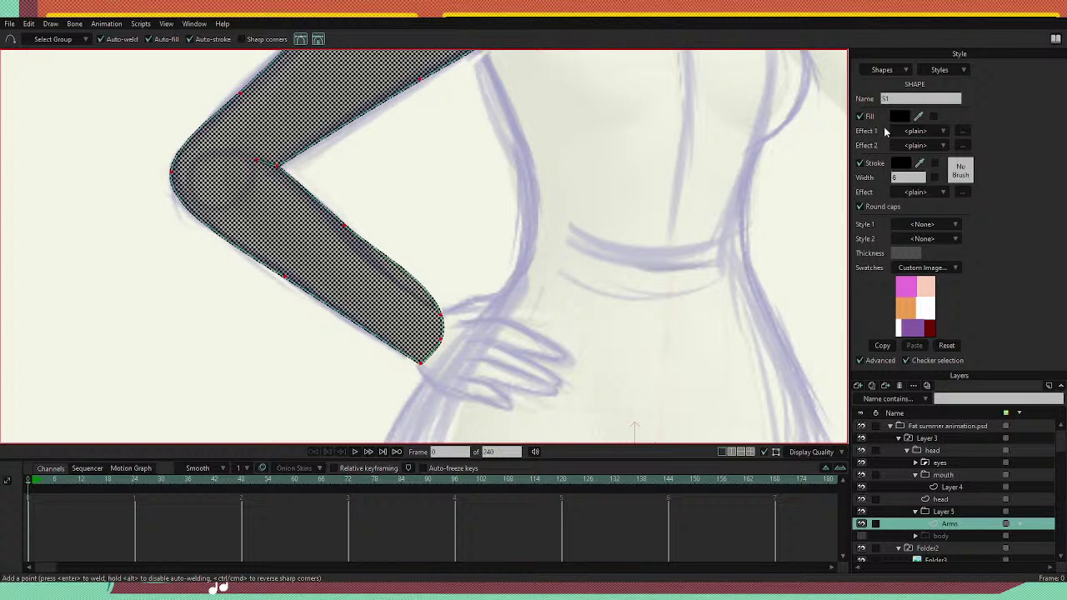
{"action": "left_click", "coordinate": [926, 282]}
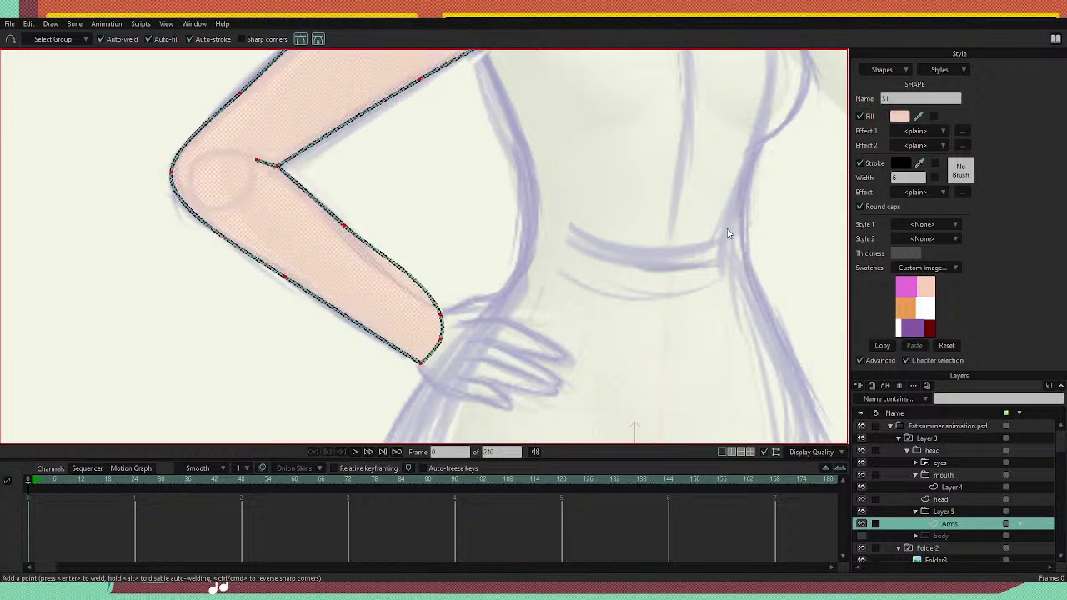
Adjust the curve handles at the inner elbow crease and along the upper arm's underside.
{"action": "key", "text": "t"}
{"action": "left_click_drag", "start_coordinate": [434, 248], "coordinate": [462, 298]}
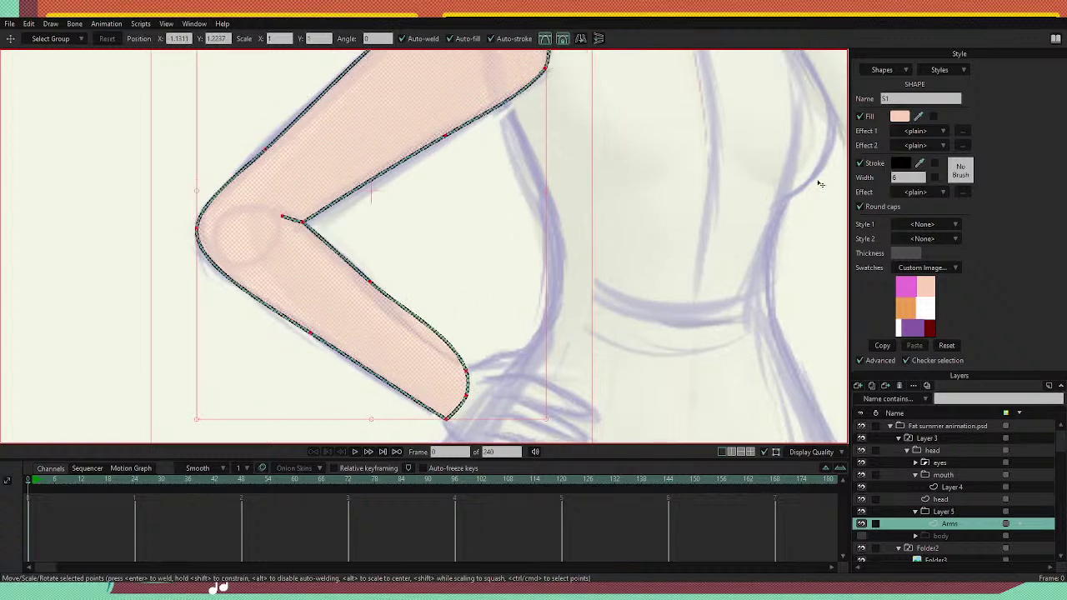
{"action": "key", "text": "g"}
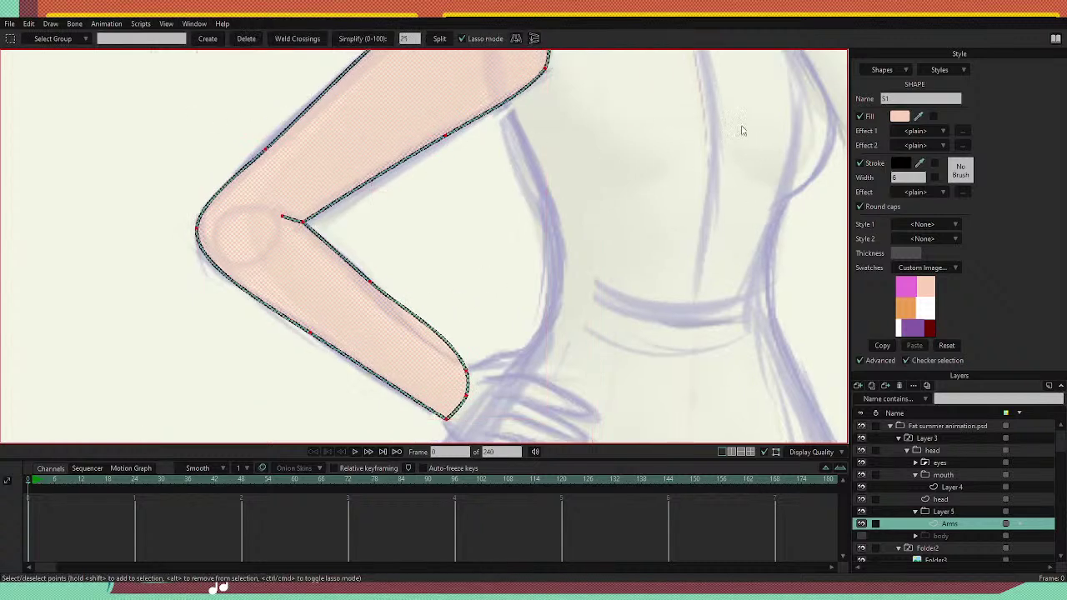
{"action": "key", "text": "t"}
{"action": "left_click", "coordinate": [443, 241]}
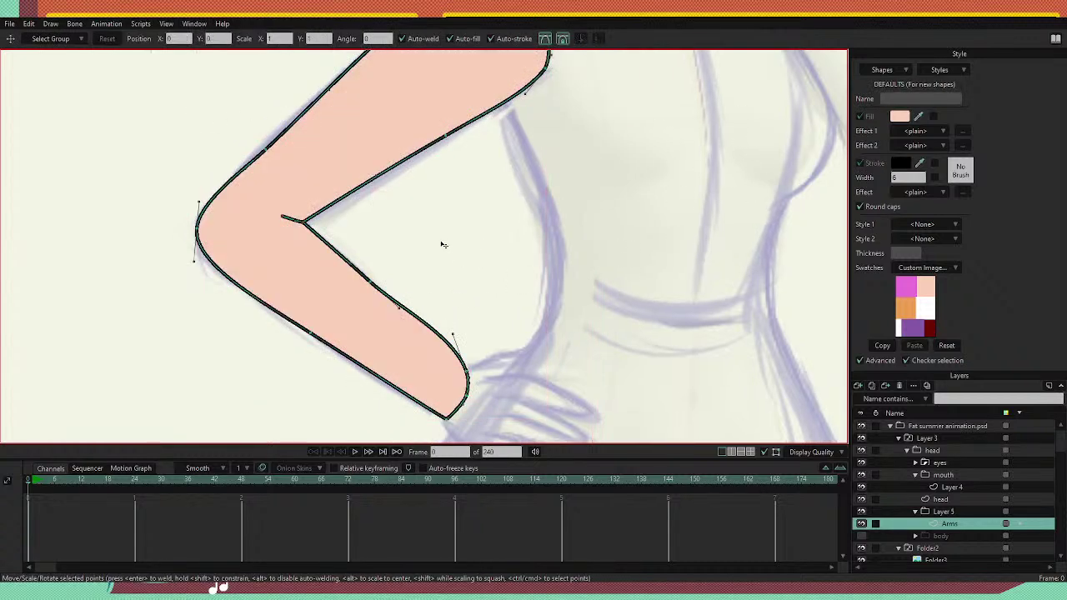
{"action": "left_click", "coordinate": [305, 231]}
{"action": "mouse_move", "coordinate": [305, 231]}
{"action": "left_mouse_down"}
{"action": "mouse_move", "coordinate": [312, 223]}
{"action": "mouse_move", "coordinate": [303, 227]}
{"action": "mouse_move", "coordinate": [315, 239]}
{"action": "mouse_move", "coordinate": [293, 222]}
{"action": "left_mouse_up"}
{"action": "left_click_drag", "start_coordinate": [322, 229], "coordinate": [332, 207]}
{"action": "left_click_drag", "start_coordinate": [376, 177], "coordinate": [380, 181]}
{"action": "left_click", "coordinate": [441, 140]}
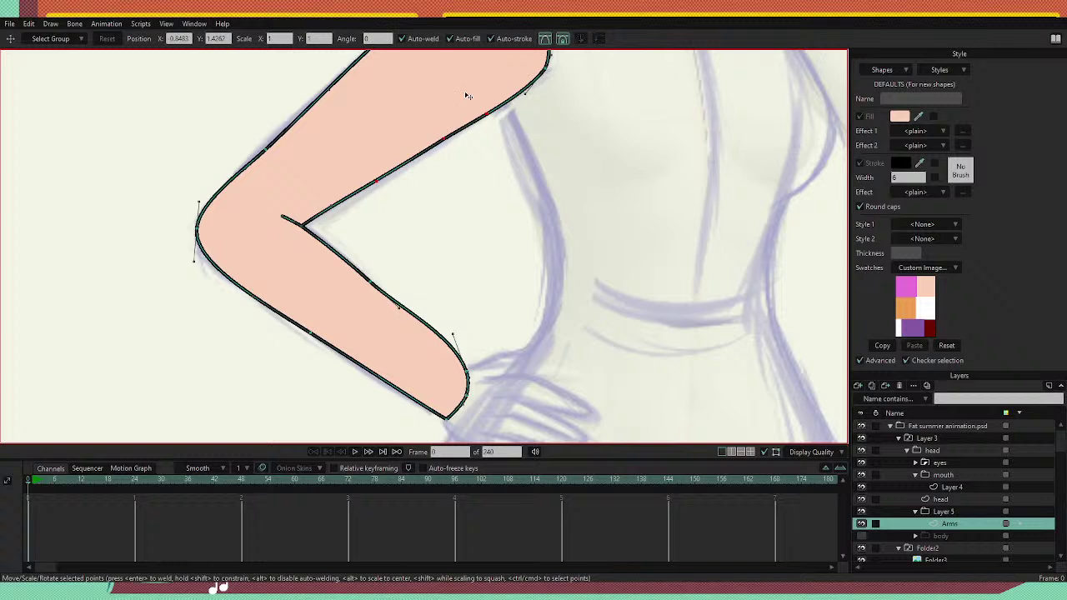
Taper the free end of the inner elbow crease line to a width of 0 percent.
{"action": "scroll", "coordinate": [342, 117], "scroll_direction": "up", "scroll_amount": 3}
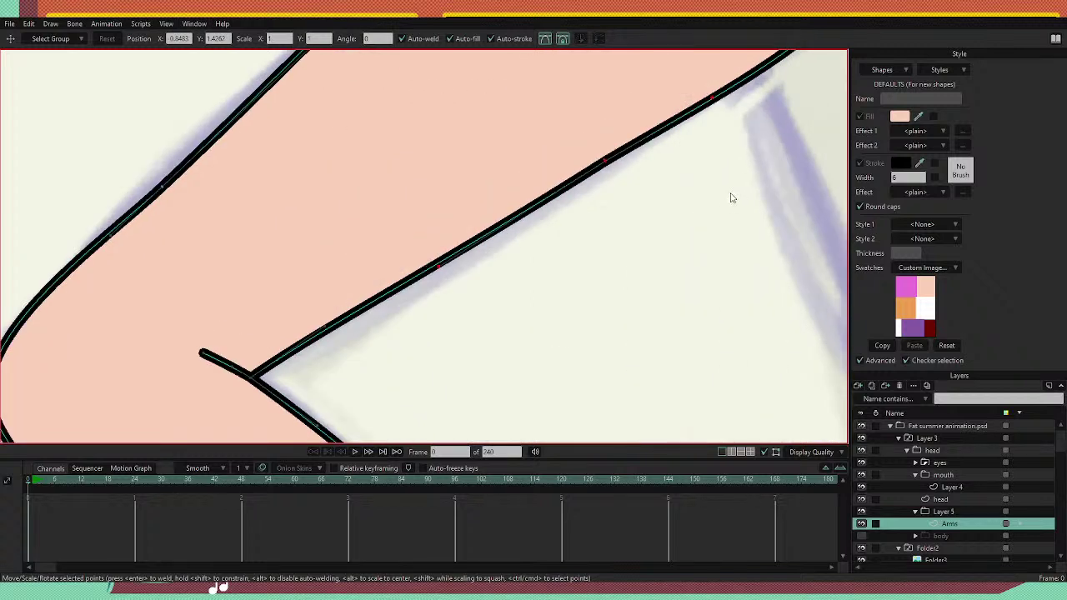
{"action": "key", "text": "w"}
{"action": "mouse_move", "coordinate": [211, 353]}
{"action": "left_mouse_down"}
{"action": "mouse_move", "coordinate": [169, 370]}
{"action": "mouse_move", "coordinate": [37, 474]}
{"action": "left_mouse_up"}
Nudge the inner elbow corner point and its upper-arm handle, and reduce the line width at that point to 76 percent.
{"action": "left_click_drag", "start_coordinate": [466, 389], "coordinate": [491, 255]}
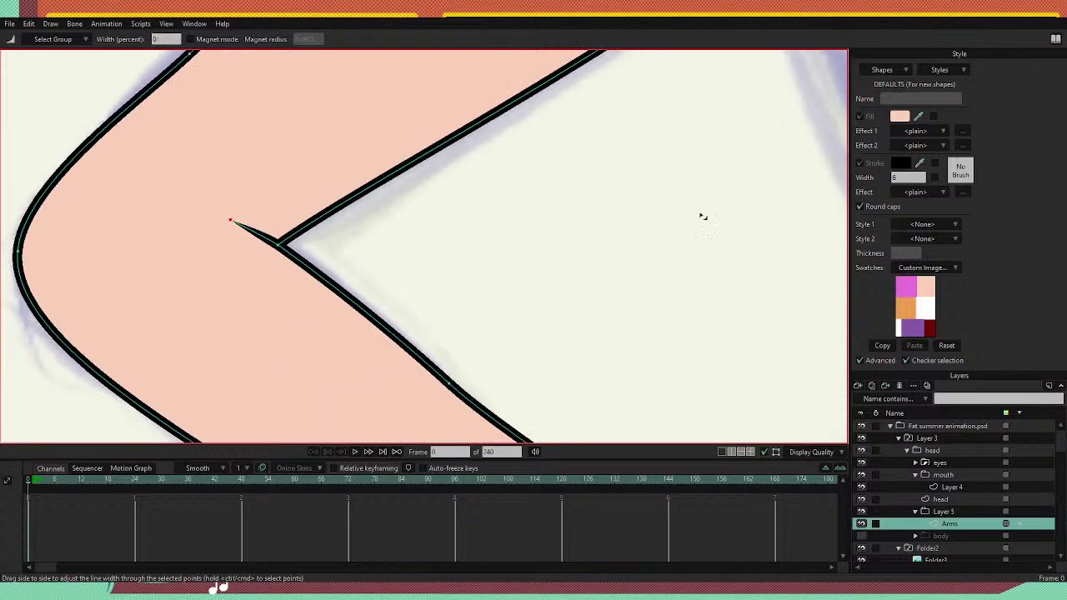
{"action": "key", "text": "t"}
{"action": "left_click_drag", "start_coordinate": [280, 247], "coordinate": [285, 251]}
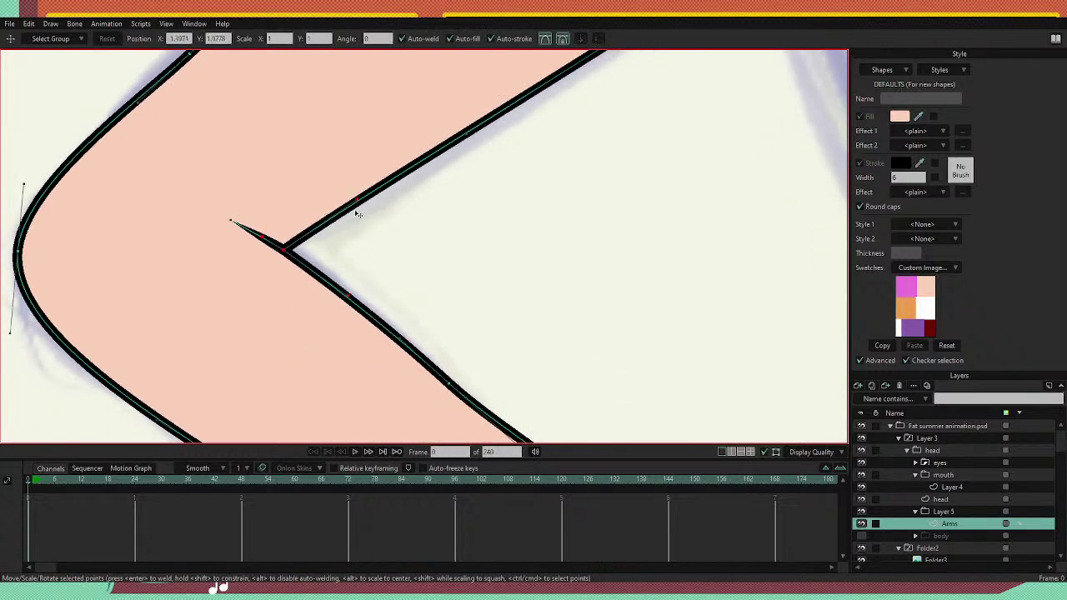
{"action": "left_click_drag", "start_coordinate": [358, 201], "coordinate": [365, 196]}
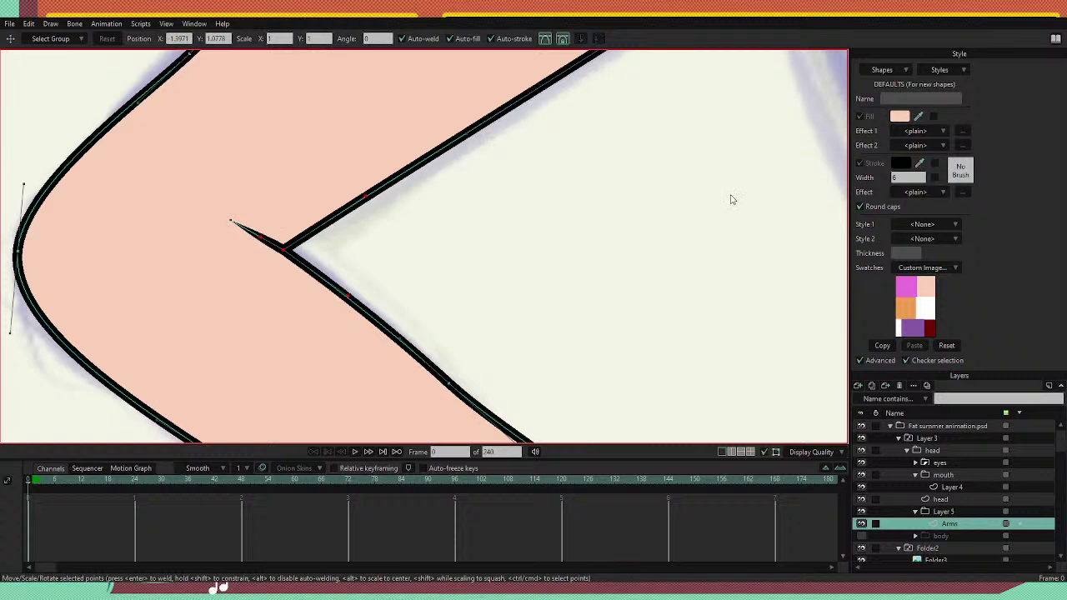
{"action": "key", "text": "w"}
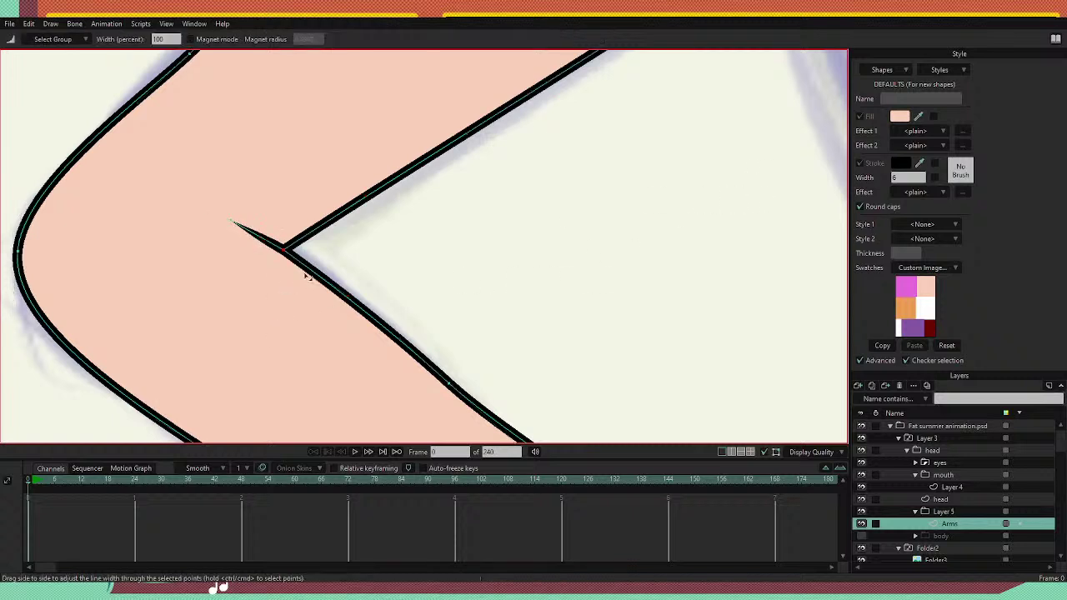
{"action": "left_click_drag", "start_coordinate": [285, 253], "coordinate": [280, 258]}
Refine the inner elbow corner point's position and its handle on the forearm side.
{"action": "left_click_drag", "start_coordinate": [572, 332], "coordinate": [556, 282]}
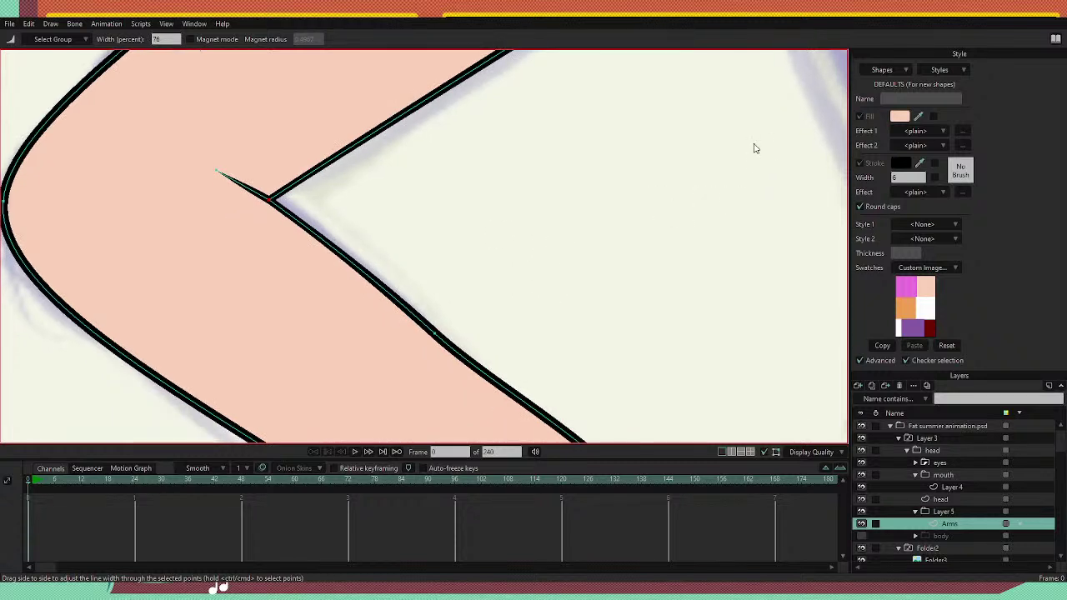
{"action": "key", "text": "t"}
{"action": "left_click_drag", "start_coordinate": [244, 187], "coordinate": [271, 203]}
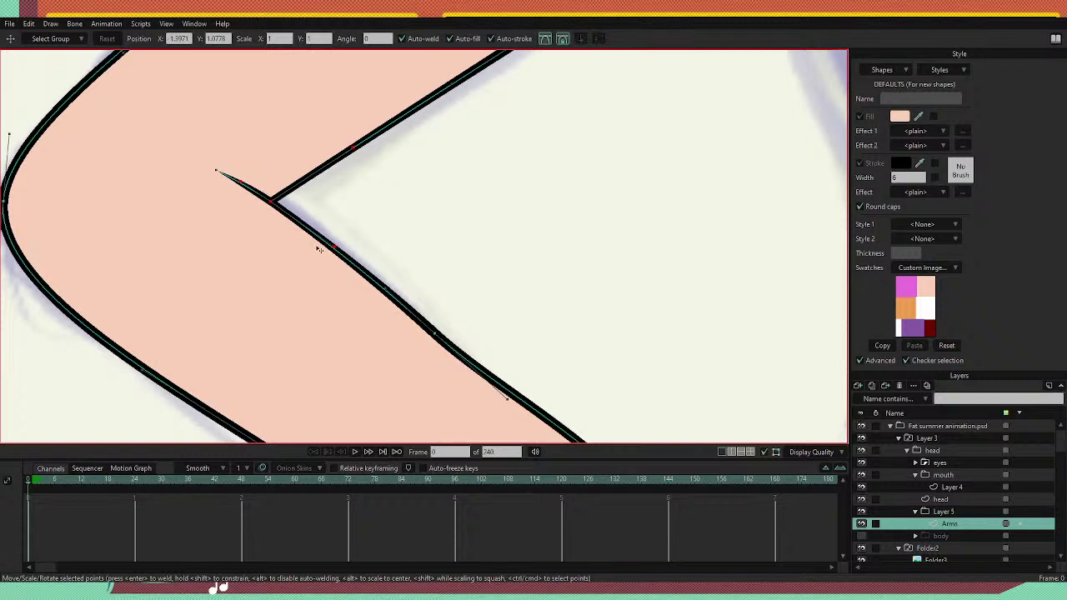
{"action": "left_click_drag", "start_coordinate": [332, 247], "coordinate": [326, 254]}
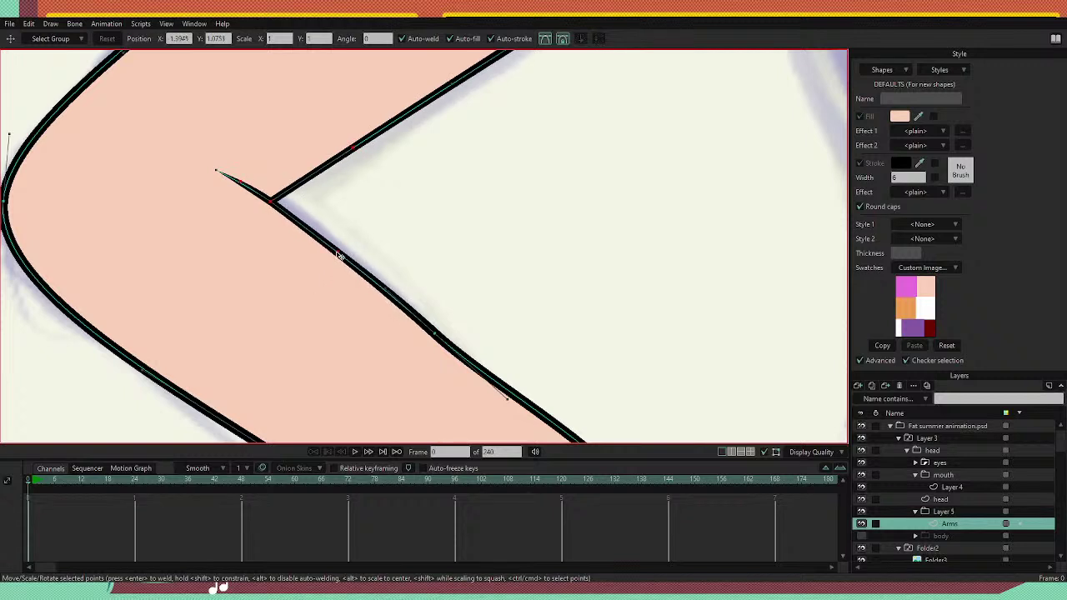
Hide the outline along both segments of the arm's open wrist end.
{"action": "scroll", "coordinate": [478, 273], "scroll_direction": "down", "scroll_amount": 5}
{"action": "left_click_drag", "start_coordinate": [462, 272], "coordinate": [469, 274]}
{"action": "left_click_drag", "start_coordinate": [635, 366], "coordinate": [560, 297]}
{"action": "key", "text": "h"}
{"action": "left_click", "coordinate": [522, 287]}
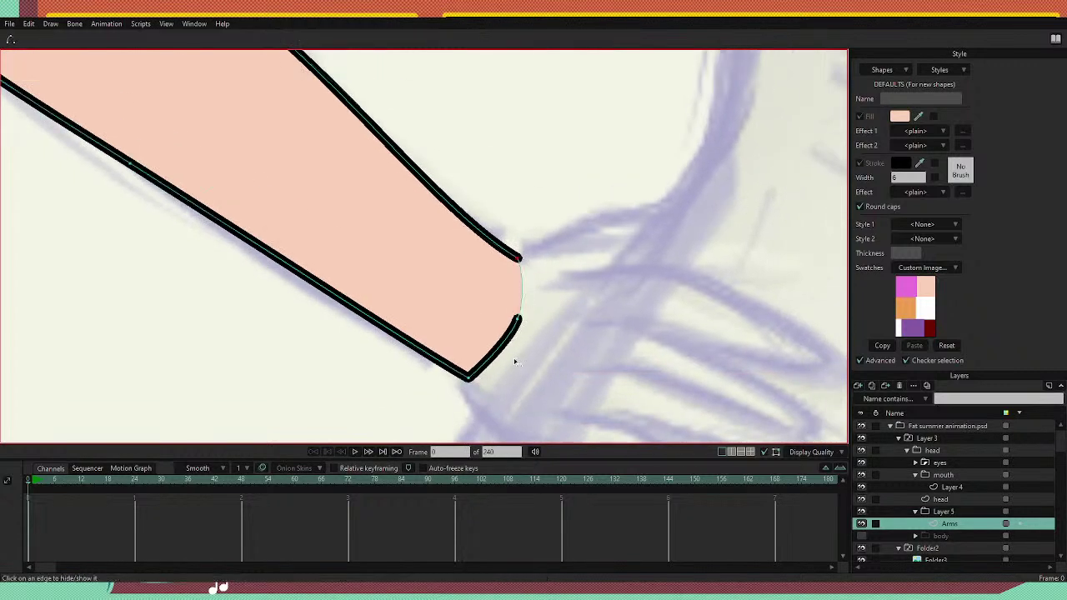
{"action": "left_click", "coordinate": [507, 343]}
Reduce the line width at the two wrist corner points, setting the lower one to 92 percent.
{"action": "left_click_drag", "start_coordinate": [762, 233], "coordinate": [738, 212]}
{"action": "key", "text": "w"}
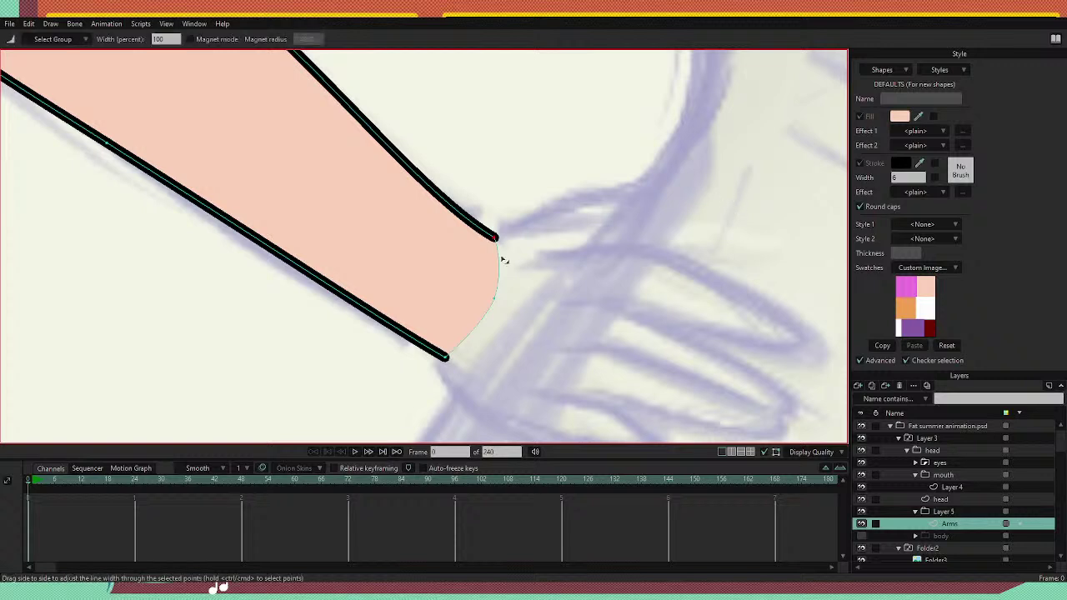
{"action": "left_click_drag", "start_coordinate": [493, 240], "coordinate": [488, 243]}
{"action": "left_click", "coordinate": [447, 358]}
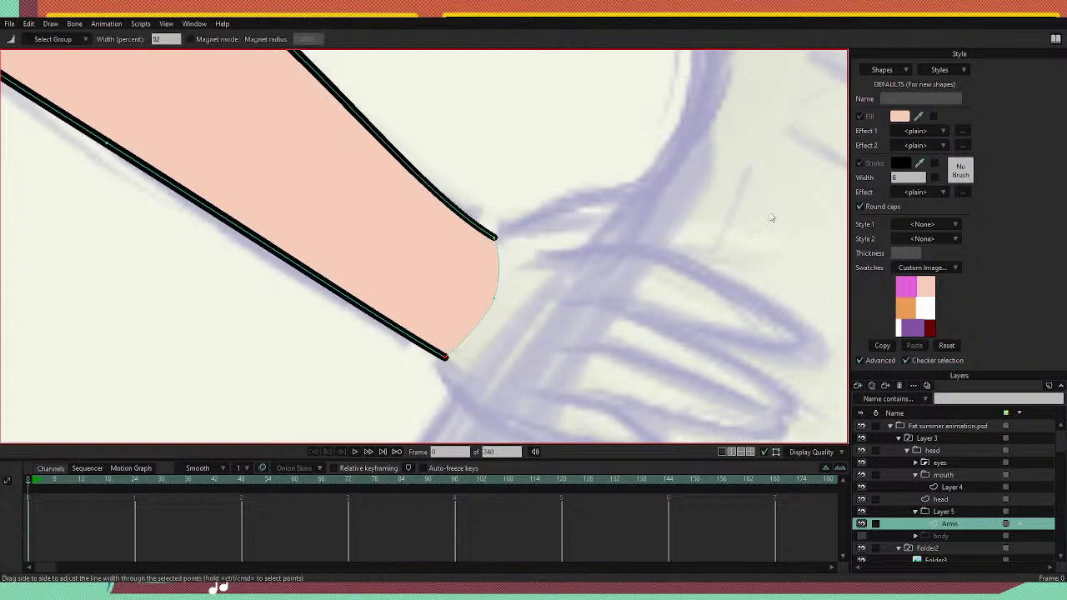
Pull the middle point of the hidden wrist edge inward and delete that point, keeping the arm's fill closed.
{"action": "key", "text": "t"}
{"action": "scroll", "coordinate": [742, 138], "scroll_direction": "up", "scroll_amount": 3}
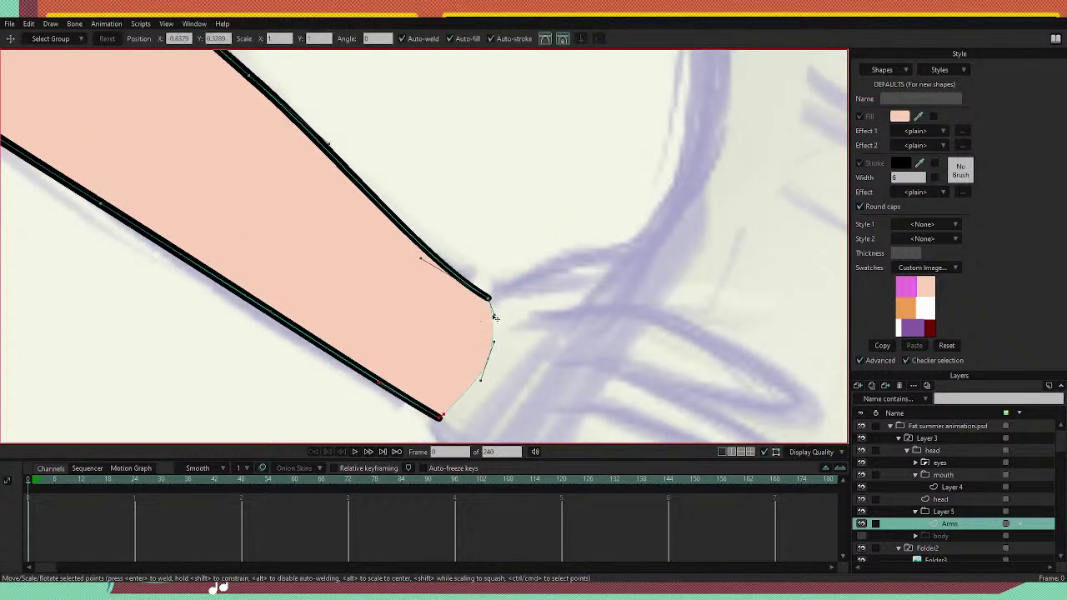
{"action": "left_click_drag", "start_coordinate": [488, 362], "coordinate": [467, 371]}
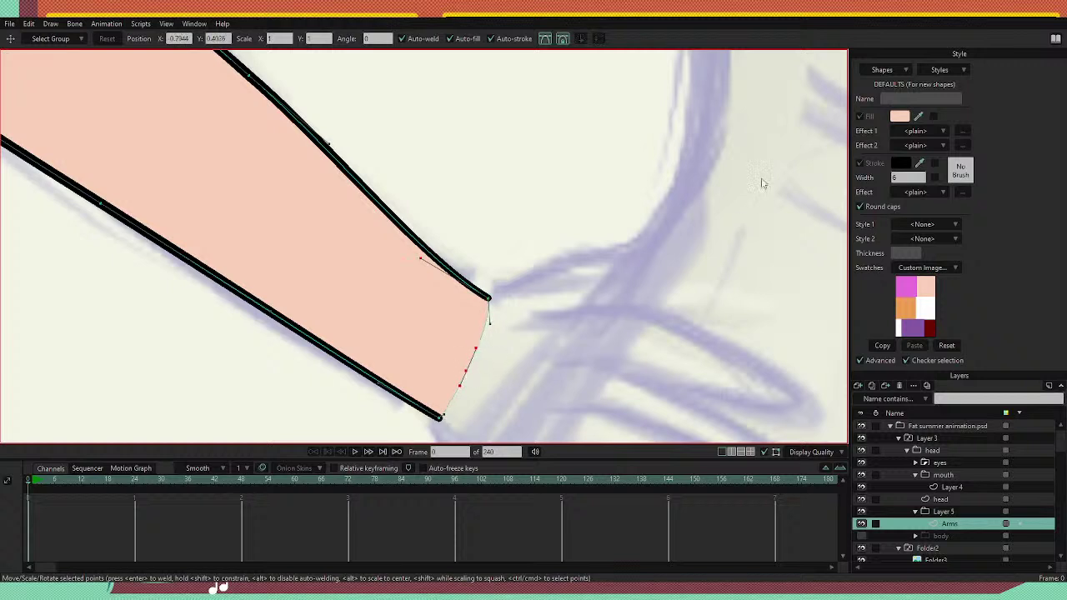
{"action": "key", "text": "d"}
{"action": "left_click", "coordinate": [466, 373]}
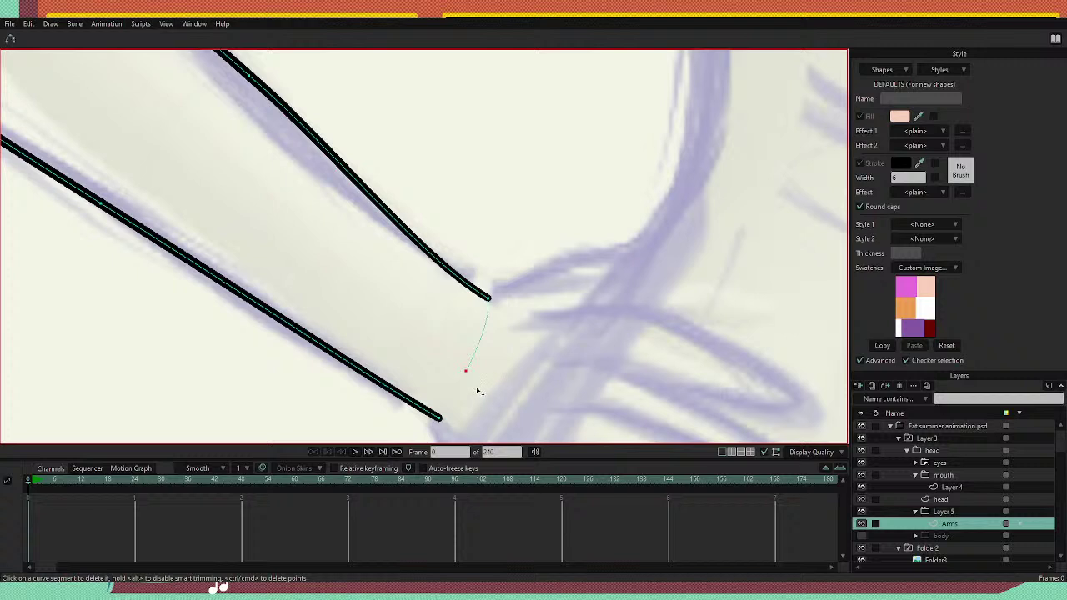
{"action": "key", "text": "ctrl+z"}
{"action": "left_click", "coordinate": [468, 373]}
{"action": "key", "text": "ctrl+z"}
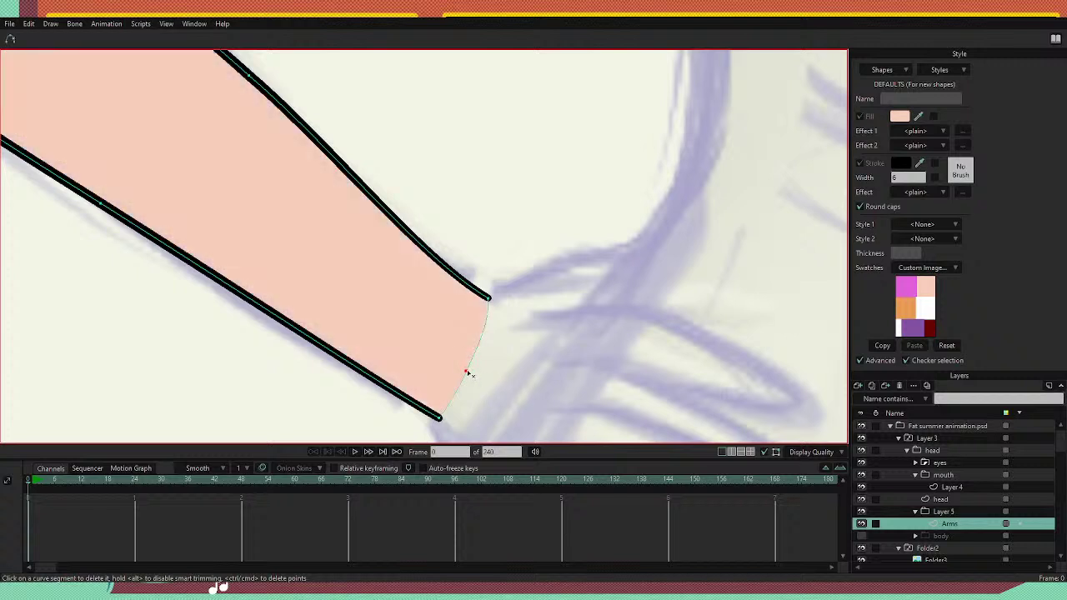
Adjust the wrist corner handles to curve the hidden wrist edge and smooth the forearm line leading into it.
{"action": "key", "text": "t"}
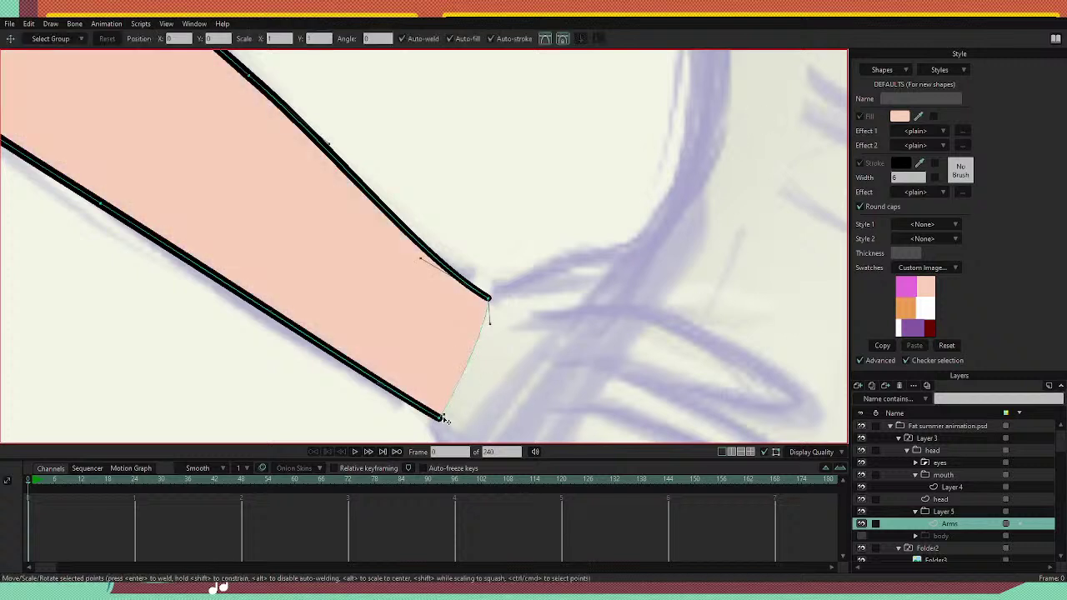
{"action": "left_click_drag", "start_coordinate": [442, 416], "coordinate": [464, 391]}
{"action": "left_click_drag", "start_coordinate": [490, 323], "coordinate": [488, 339]}
{"action": "left_click_drag", "start_coordinate": [420, 258], "coordinate": [416, 254]}
Move the forearm's upper-edge point toward the elbow and refine its handle to follow the sketch.
{"action": "left_click_drag", "start_coordinate": [331, 148], "coordinate": [383, 281]}
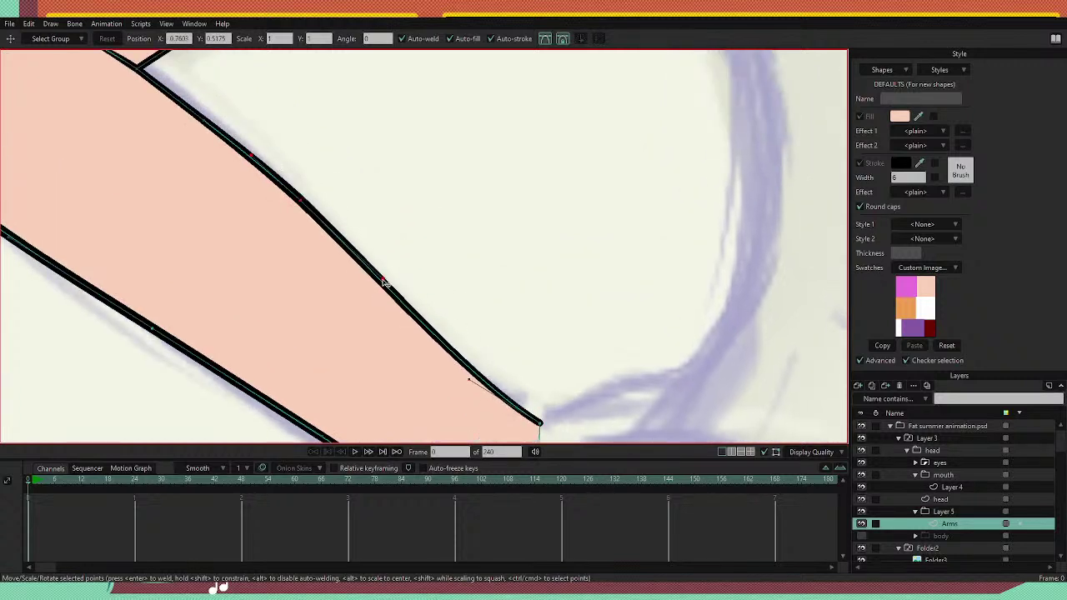
{"action": "left_click_drag", "start_coordinate": [300, 203], "coordinate": [285, 187]}
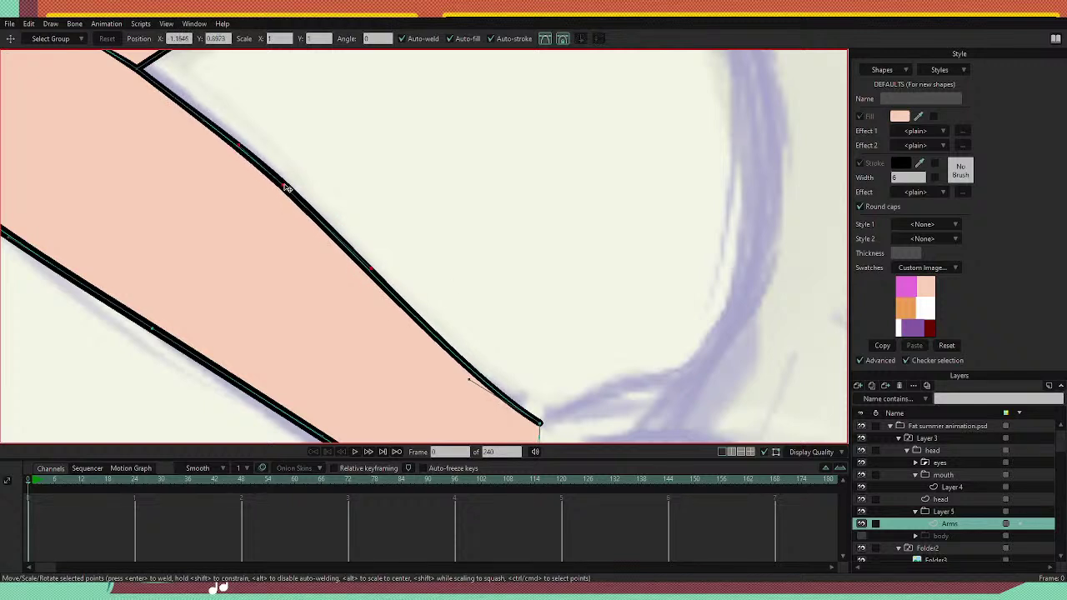
{"action": "left_click_drag", "start_coordinate": [386, 267], "coordinate": [379, 275]}
{"action": "scroll", "coordinate": [378, 273], "scroll_direction": "down", "scroll_amount": 8}
{"action": "scroll", "coordinate": [358, 275], "scroll_direction": "up", "scroll_amount": 4}
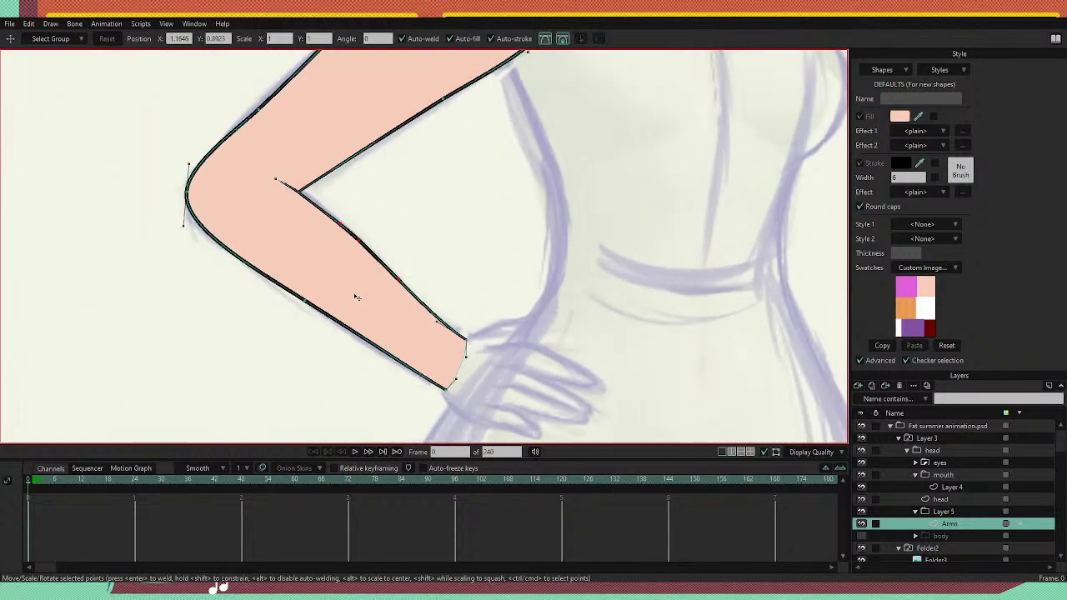
{"action": "left_click_drag", "start_coordinate": [305, 301], "coordinate": [352, 371]}
Refine the points and handles along the upper arm's outer edge and underside.
{"action": "left_click_drag", "start_coordinate": [284, 189], "coordinate": [286, 183]}
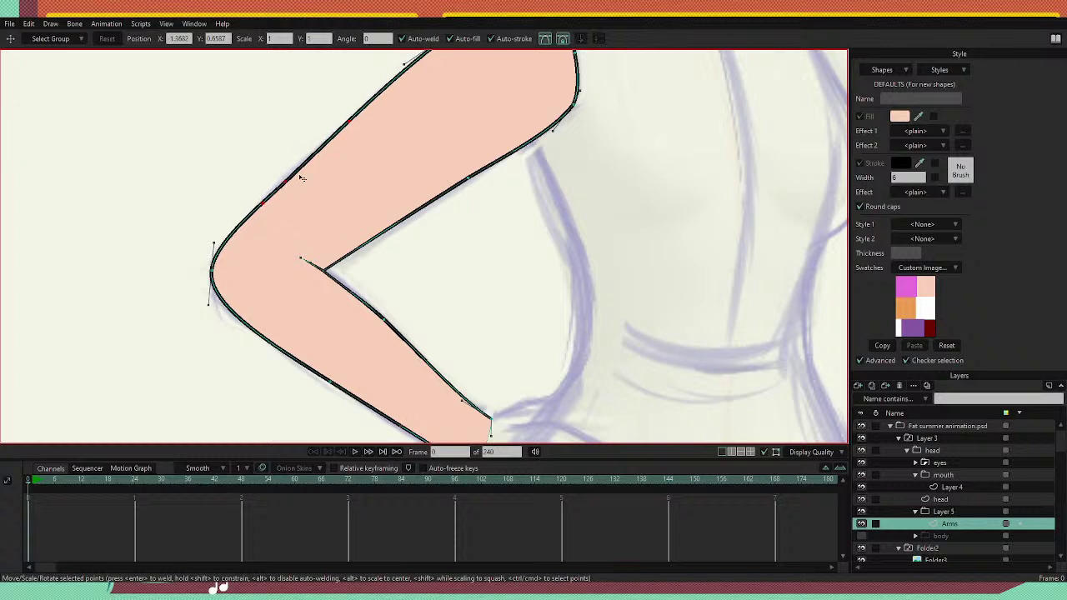
{"action": "left_click_drag", "start_coordinate": [470, 194], "coordinate": [452, 245]}
{"action": "left_click", "coordinate": [386, 120]}
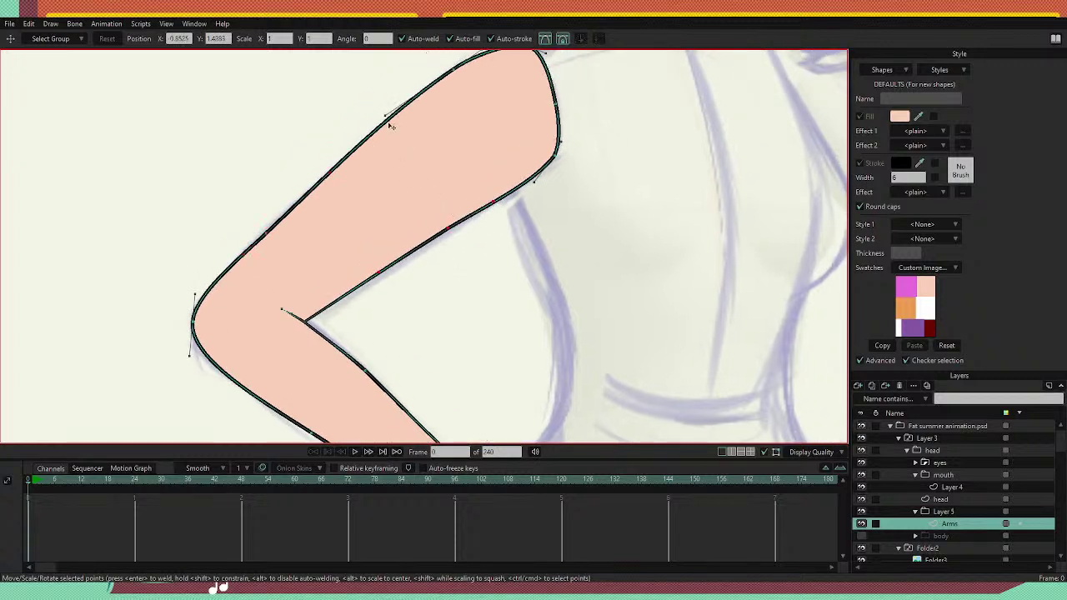
{"action": "left_click_drag", "start_coordinate": [386, 122], "coordinate": [385, 121]}
{"action": "left_click_drag", "start_coordinate": [462, 119], "coordinate": [410, 240]}
{"action": "left_click_drag", "start_coordinate": [429, 170], "coordinate": [433, 168]}
{"action": "scroll", "coordinate": [505, 352], "scroll_direction": "down", "scroll_amount": 3}
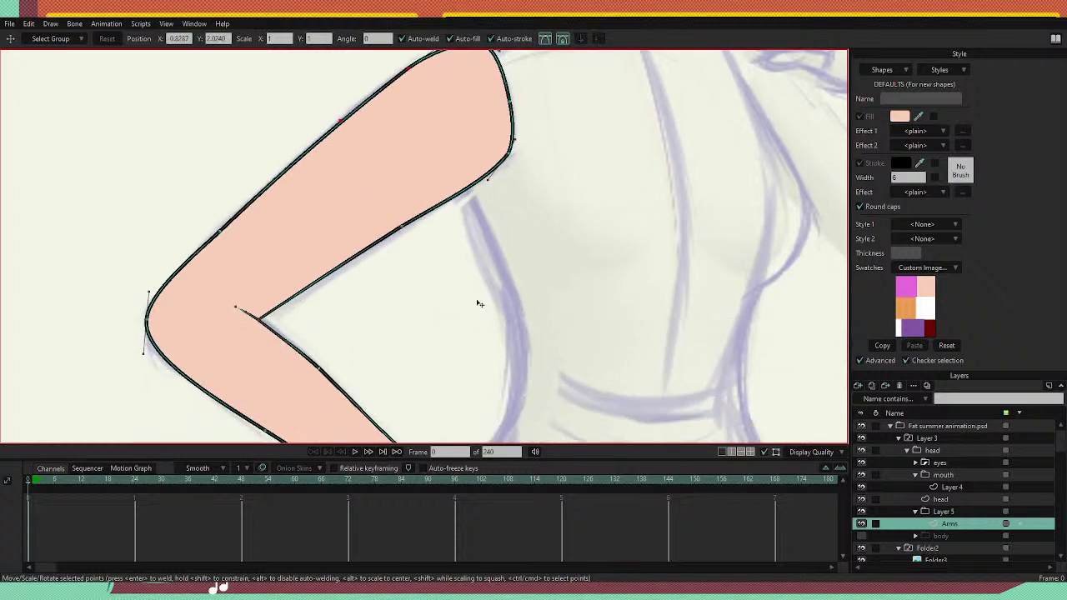
Nudge the inner elbow corner point and refine the crease line running into the arm.
{"action": "scroll", "coordinate": [305, 342], "scroll_direction": "up", "scroll_amount": 2}
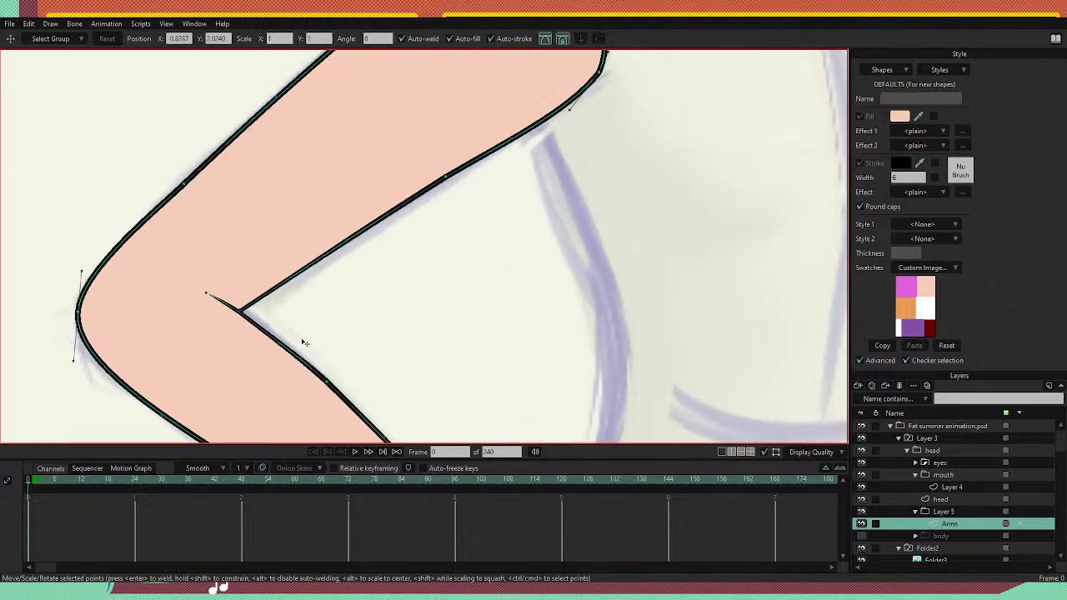
{"action": "left_click", "coordinate": [245, 313]}
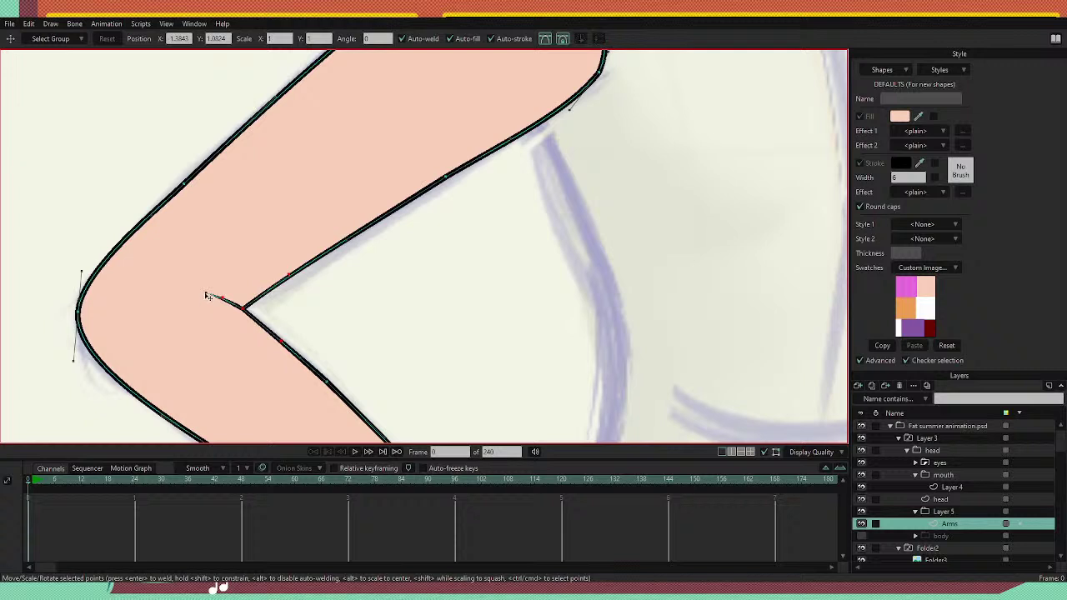
{"action": "mouse_move", "coordinate": [206, 296]}
{"action": "left_mouse_down"}
{"action": "mouse_move", "coordinate": [232, 301]}
{"action": "mouse_move", "coordinate": [223, 296]}
{"action": "left_mouse_up"}
{"action": "scroll", "coordinate": [230, 295], "scroll_direction": "down", "scroll_amount": 10}
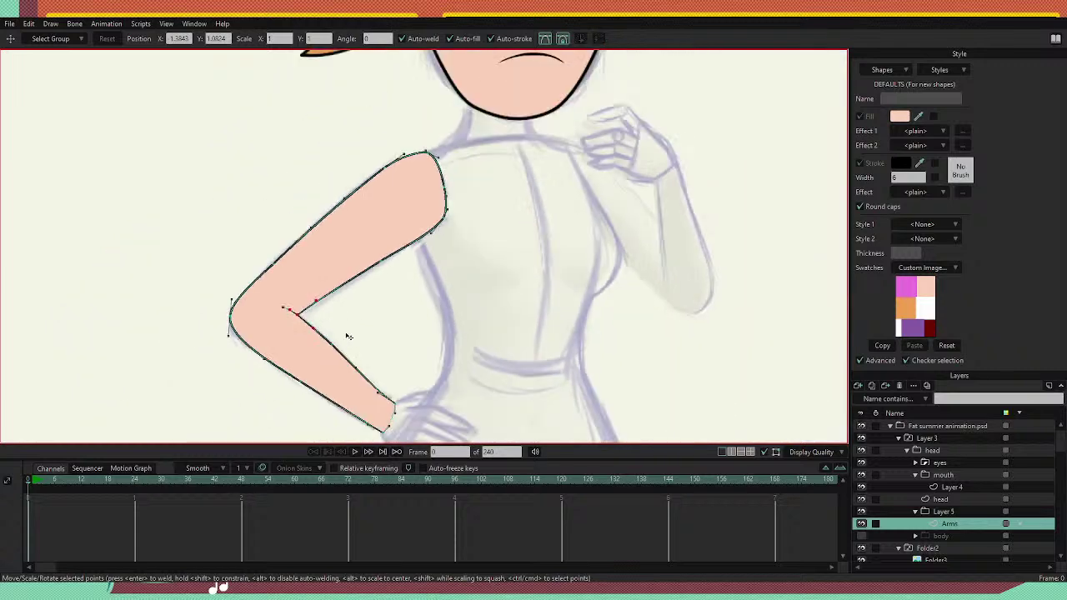
{"action": "scroll", "coordinate": [353, 385], "scroll_direction": "up", "scroll_amount": 5}
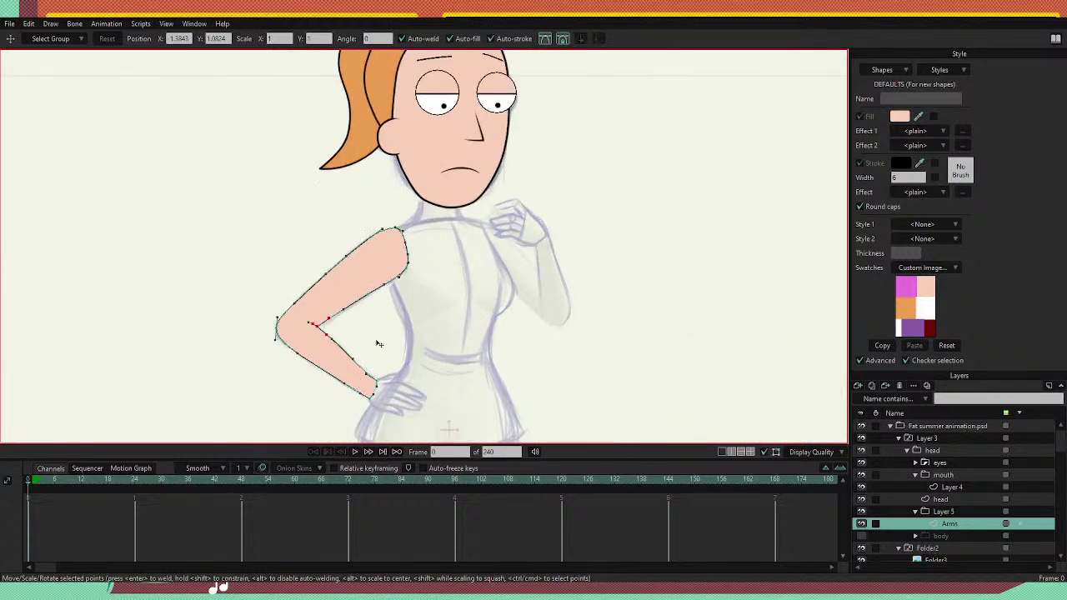
Reshape the outer shoulder curve by adjusting its point and handles and lowering the shoulder's top point.
{"action": "left_click", "coordinate": [346, 260]}
{"action": "scroll", "coordinate": [354, 247], "scroll_direction": "up", "scroll_amount": 5}
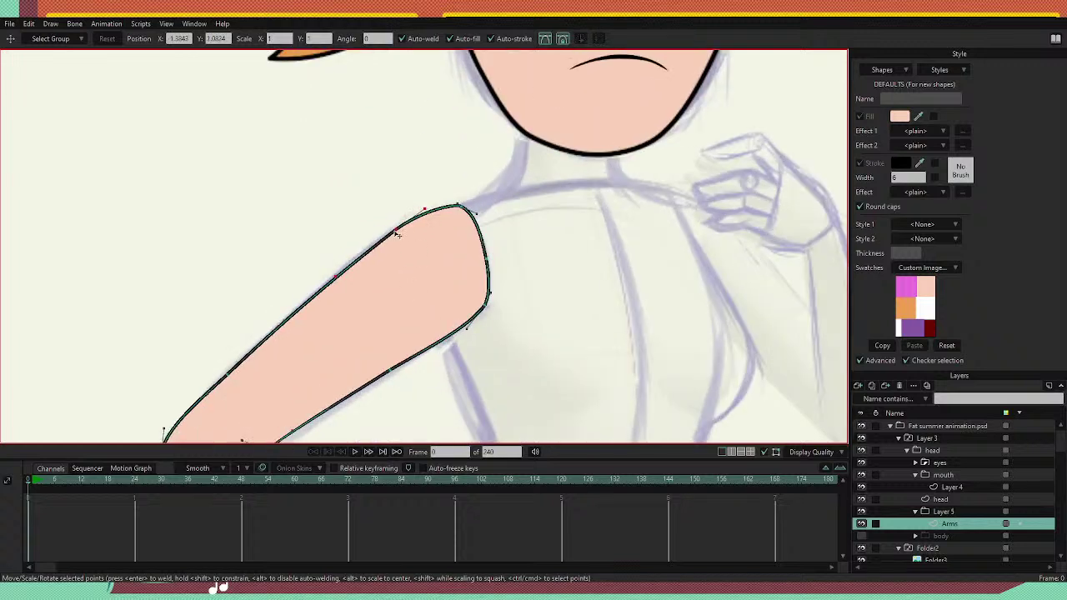
{"action": "left_click_drag", "start_coordinate": [397, 236], "coordinate": [430, 208]}
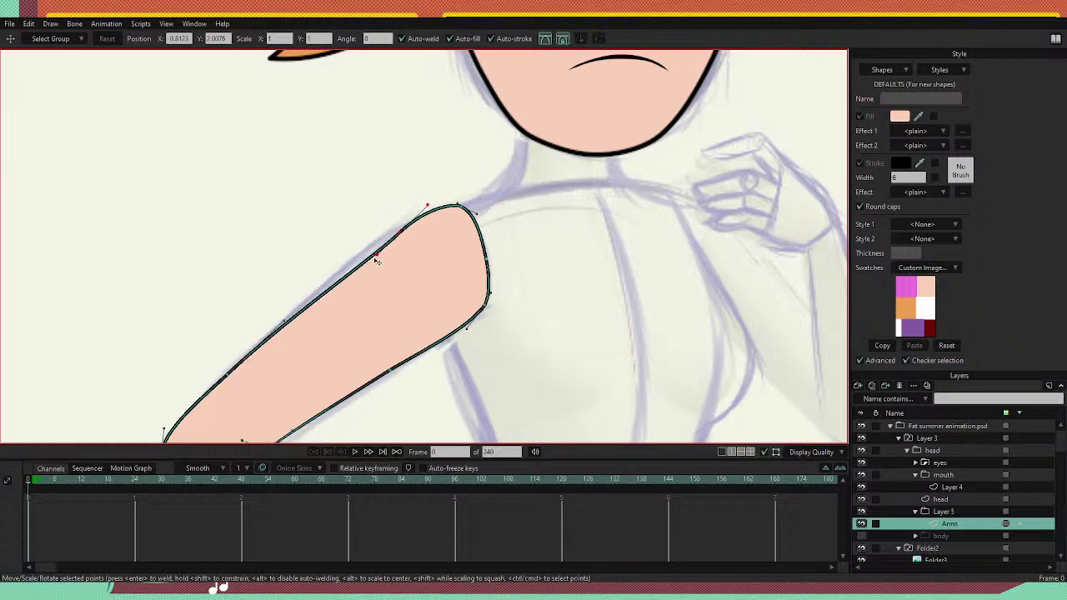
{"action": "left_click", "coordinate": [467, 211]}
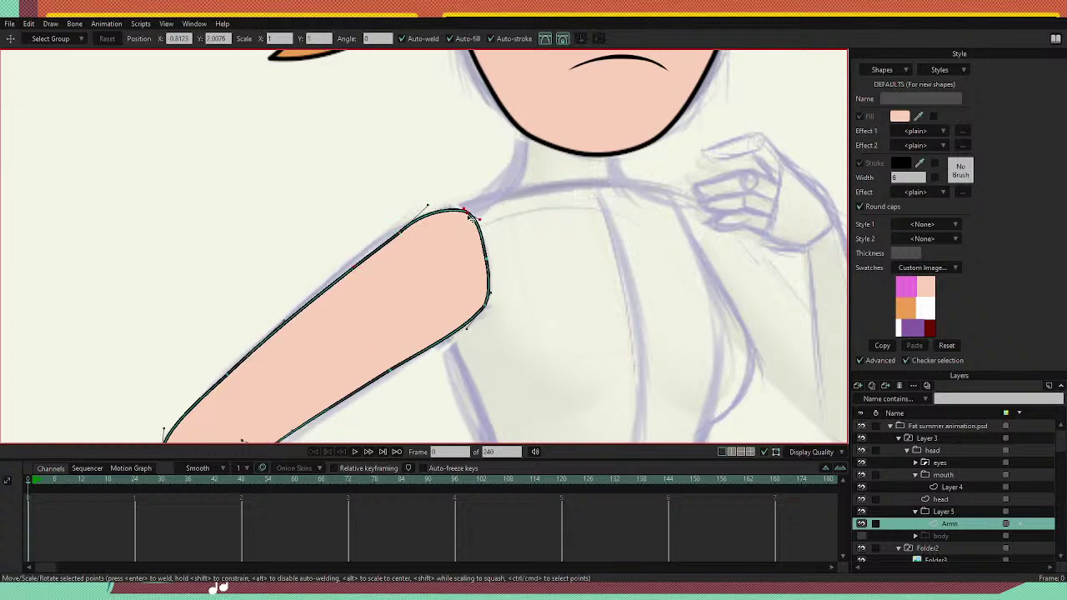
{"action": "left_click", "coordinate": [431, 209]}
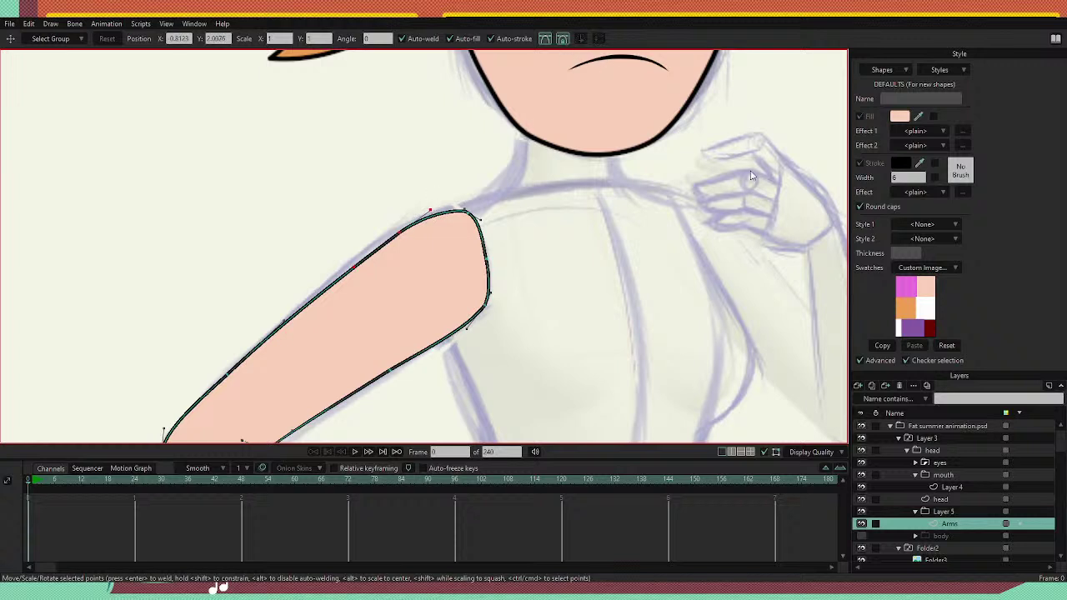
Reset the curvature of the outer shoulder point and angle its handle to follow the upper arm.
{"action": "key", "text": "c"}
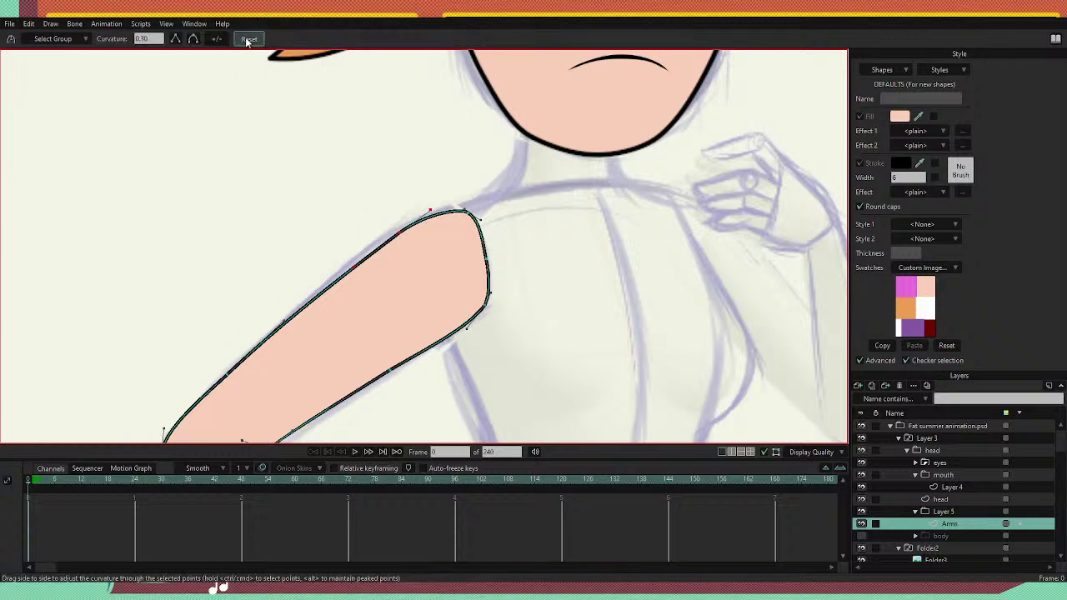
{"action": "left_click", "coordinate": [248, 39]}
{"action": "key", "text": "t"}
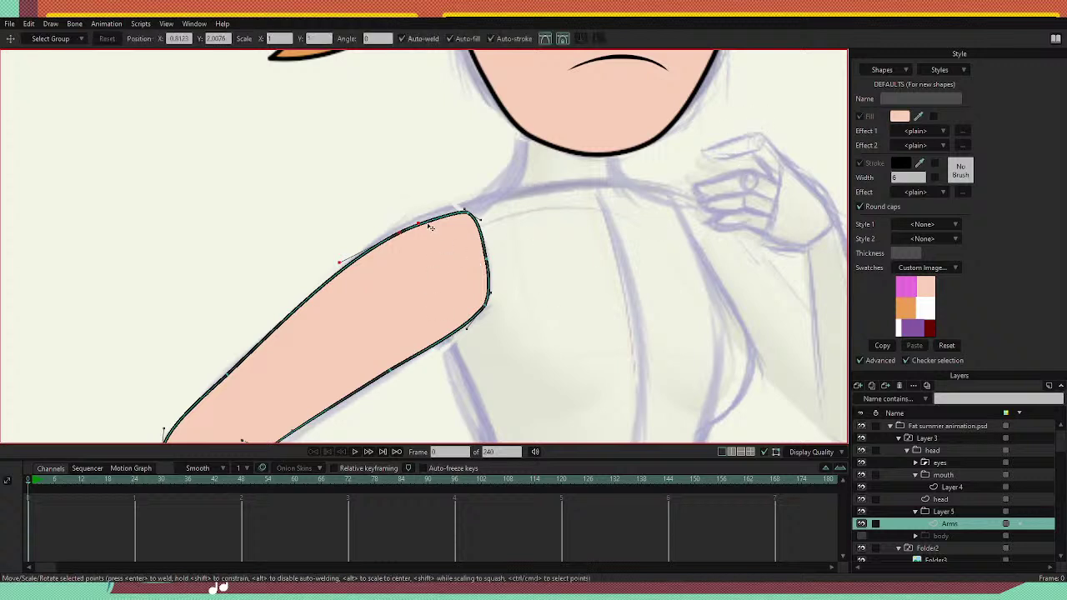
{"action": "left_click_drag", "start_coordinate": [340, 263], "coordinate": [342, 270]}
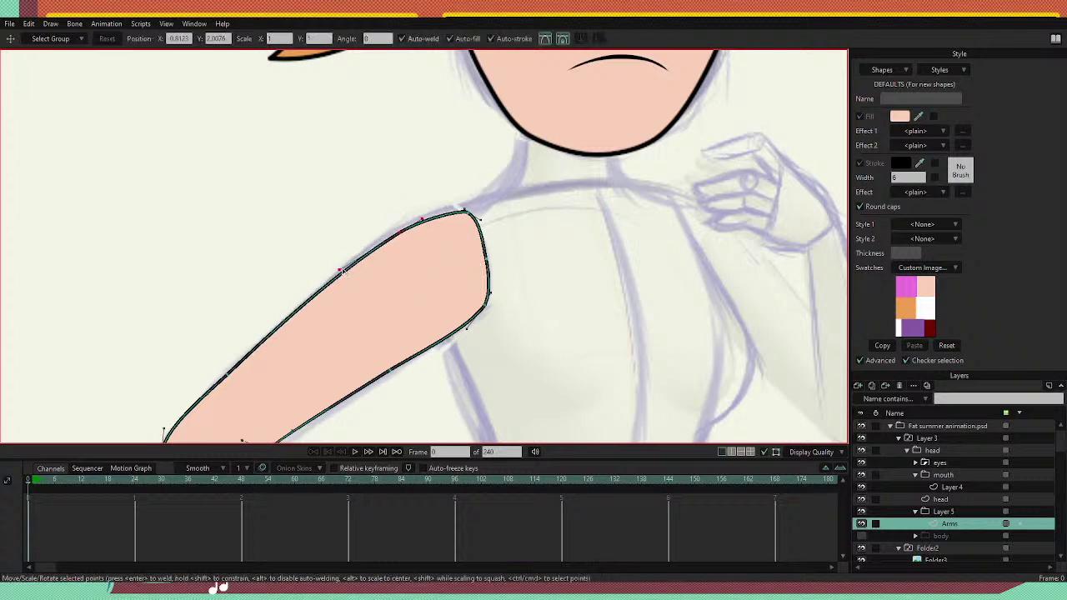
Move the outer upper-arm point above the elbow and reset its curvature.
{"action": "left_click_drag", "start_coordinate": [231, 377], "coordinate": [372, 261]}
{"action": "left_click_drag", "start_coordinate": [276, 297], "coordinate": [260, 314]}
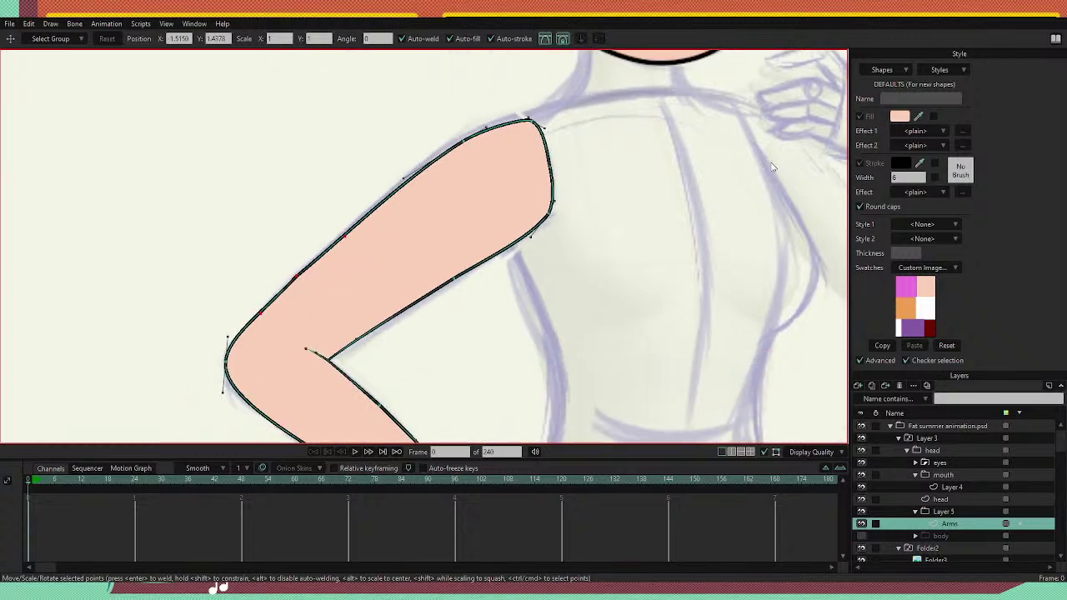
{"action": "key", "text": "c"}
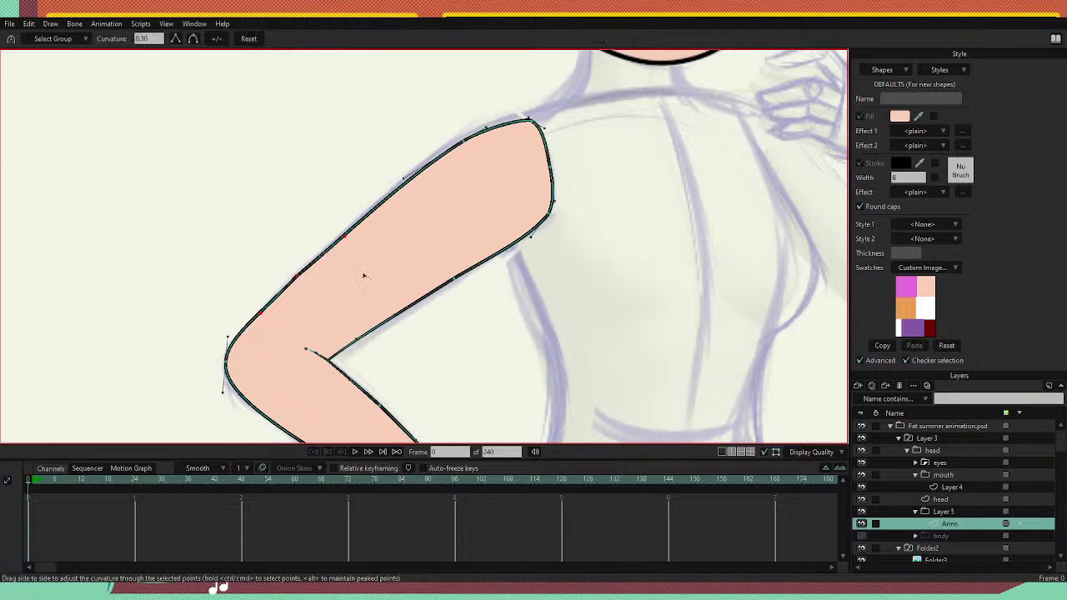
{"action": "left_click", "coordinate": [249, 40]}
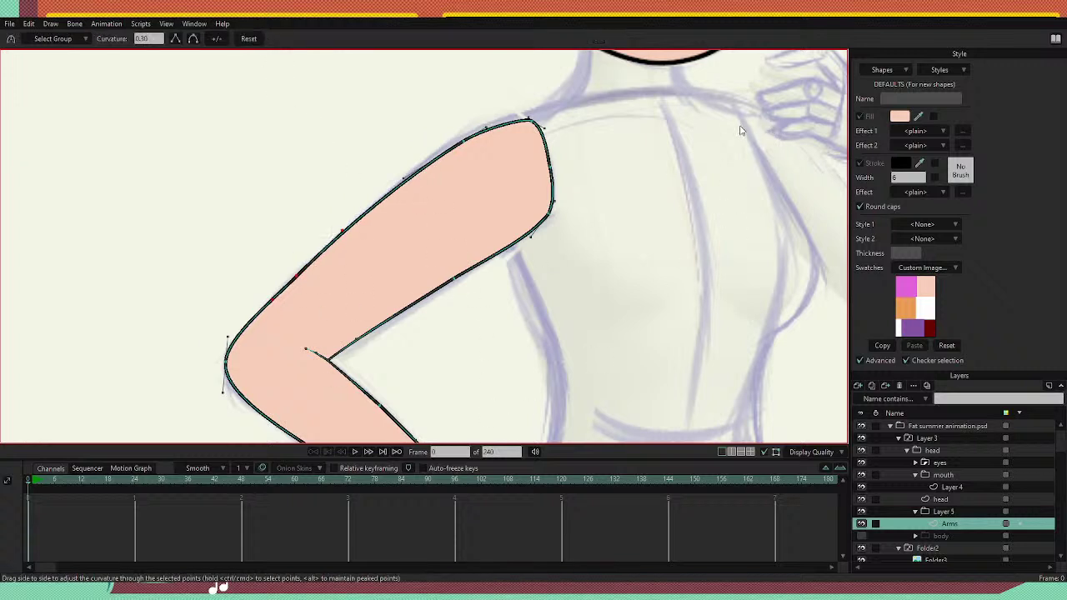
Fine-tune the handles along the upper arm's outer edge between the elbow and shoulder.
{"action": "key", "text": "t"}
{"action": "left_click_drag", "start_coordinate": [346, 237], "coordinate": [364, 226]}
{"action": "left_click_drag", "start_coordinate": [404, 181], "coordinate": [403, 189]}
{"action": "left_click_drag", "start_coordinate": [356, 221], "coordinate": [364, 221]}
Adjust the upper arm's underside point and the armpit corner handle to straighten the line into the armpit.
{"action": "left_click_drag", "start_coordinate": [578, 320], "coordinate": [519, 303]}
{"action": "left_click_drag", "start_coordinate": [396, 262], "coordinate": [394, 259]}
{"action": "left_click_drag", "start_coordinate": [443, 235], "coordinate": [469, 215]}
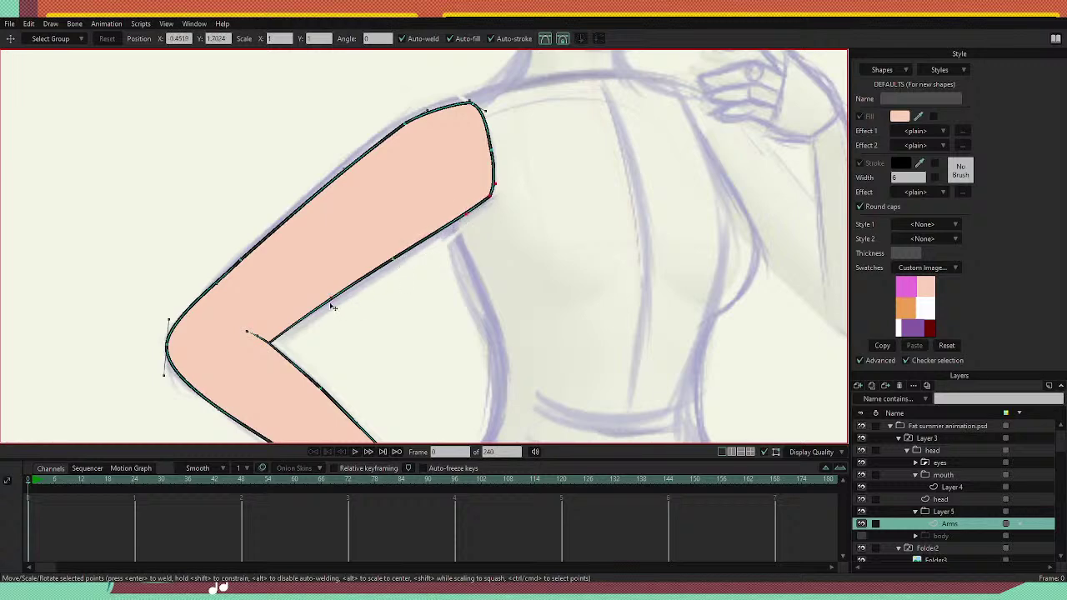
Examine the bent arm against the whole figure and inspect the sketch of the raised arm and hand.
{"action": "scroll", "coordinate": [332, 306], "scroll_direction": "down", "scroll_amount": 5}
{"action": "scroll", "coordinate": [377, 198], "scroll_direction": "up", "scroll_amount": 6}
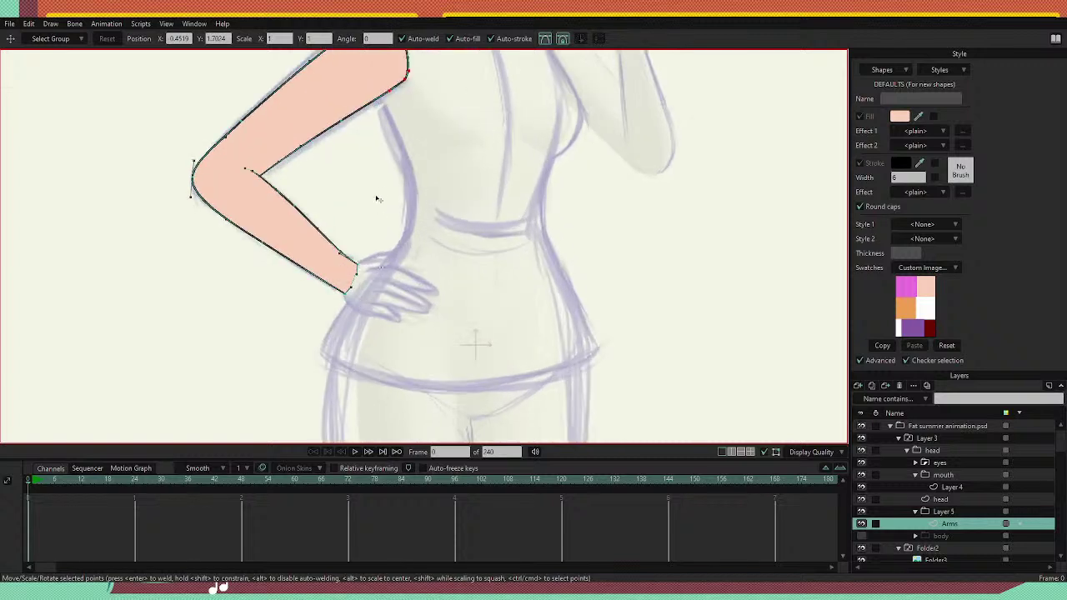
{"action": "left_click_drag", "start_coordinate": [390, 189], "coordinate": [402, 309]}
{"action": "scroll", "coordinate": [401, 205], "scroll_direction": "up", "scroll_amount": 3}
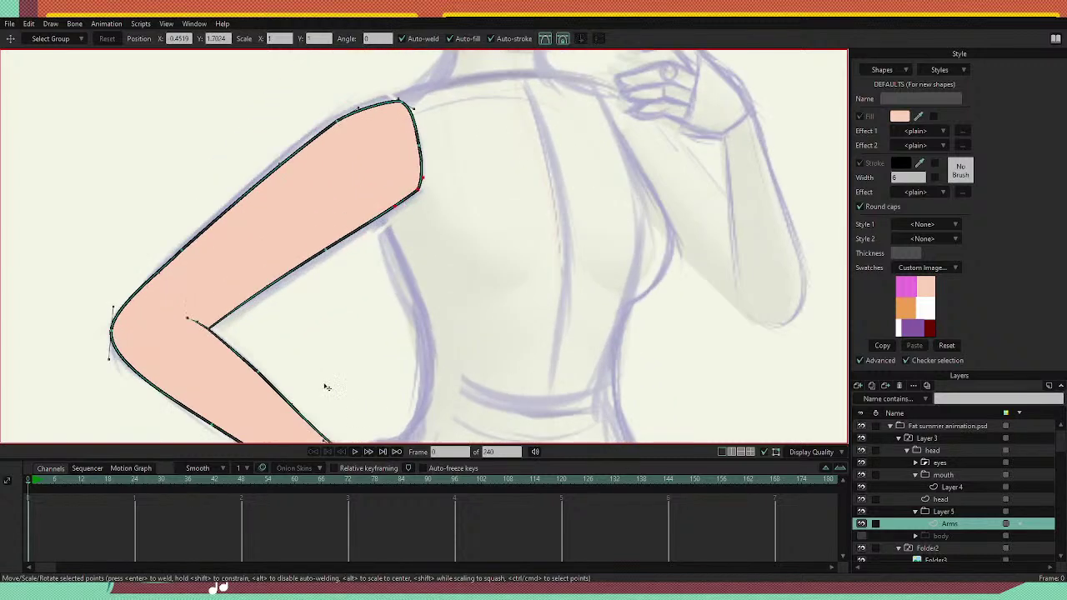
{"action": "scroll", "coordinate": [327, 387], "scroll_direction": "down", "scroll_amount": 5}
{"action": "scroll", "coordinate": [375, 317], "scroll_direction": "up", "scroll_amount": 6}
{"action": "scroll", "coordinate": [385, 304], "scroll_direction": "down", "scroll_amount": 1}
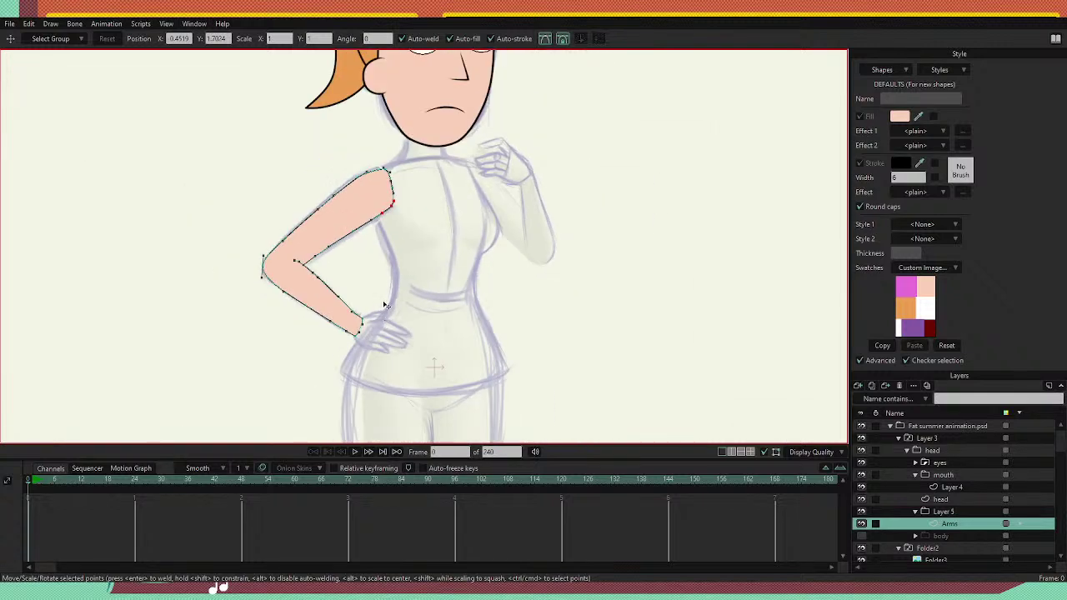
{"action": "scroll", "coordinate": [385, 305], "scroll_direction": "down", "scroll_amount": 4}
{"action": "scroll", "coordinate": [424, 250], "scroll_direction": "up", "scroll_amount": 5}
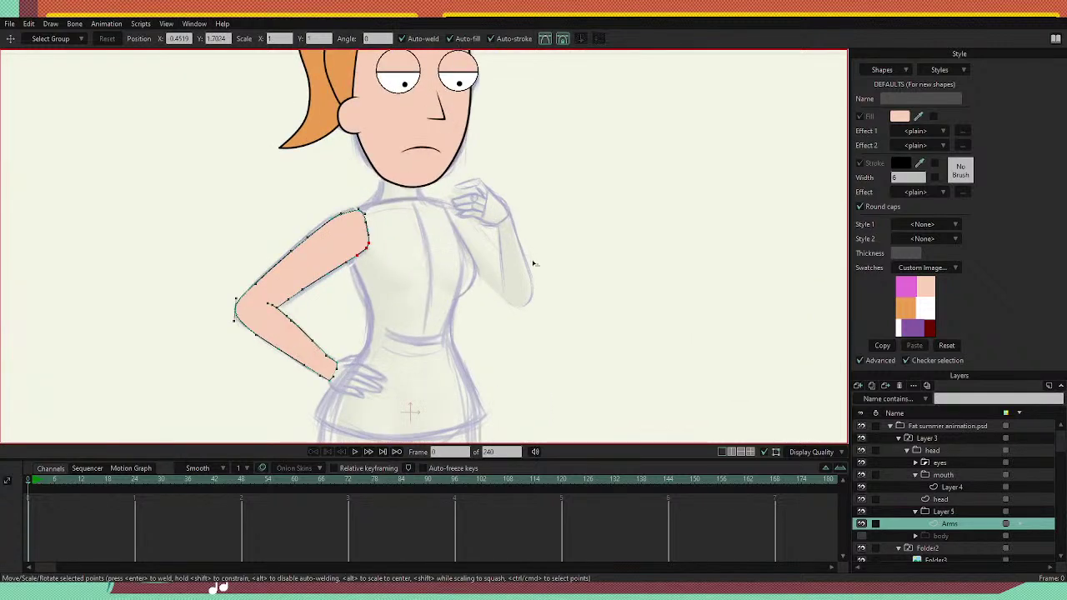
{"action": "scroll", "coordinate": [534, 263], "scroll_direction": "up", "scroll_amount": 1}
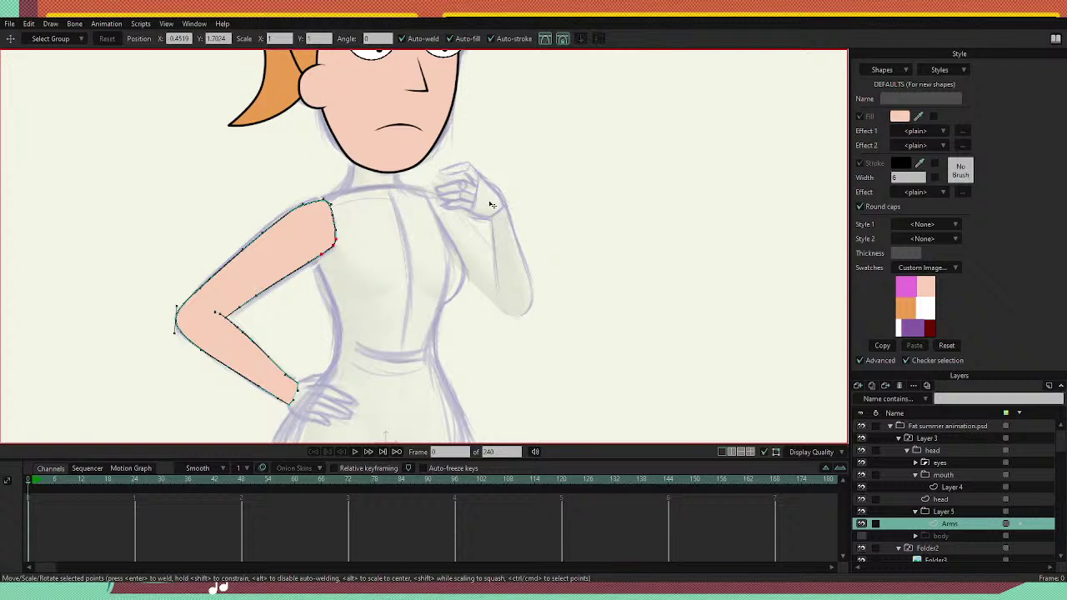
{"action": "scroll", "coordinate": [488, 196], "scroll_direction": "up", "scroll_amount": 2}
{"action": "scroll", "coordinate": [483, 187], "scroll_direction": "down", "scroll_amount": 2}
{"action": "scroll", "coordinate": [490, 190], "scroll_direction": "up", "scroll_amount": 3}
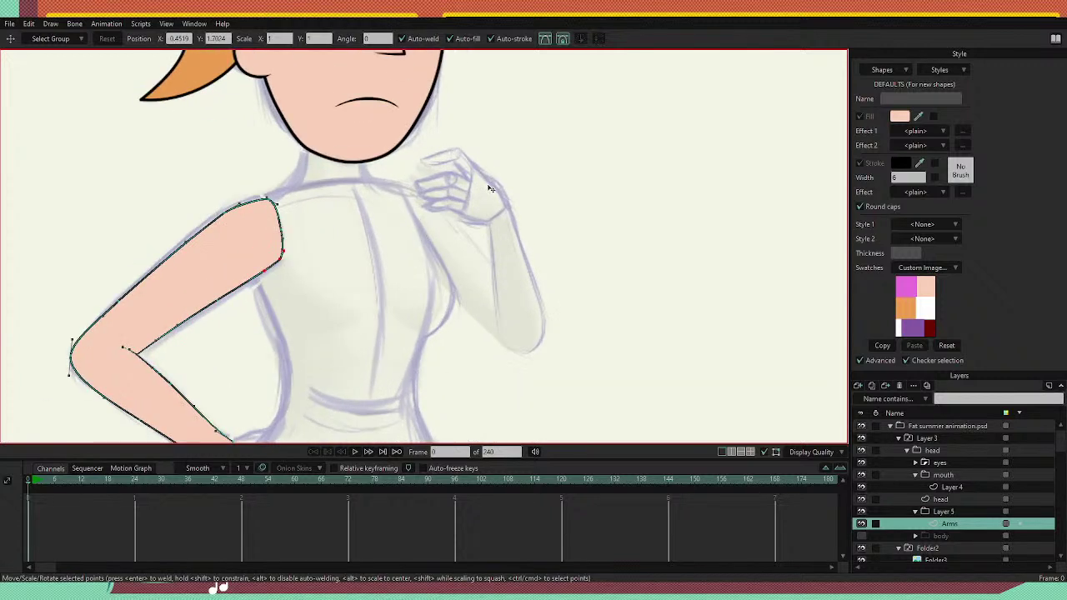
Hide the bent arm's closing edges between the top of the shoulder and the armpit.
{"action": "key", "text": "a"}
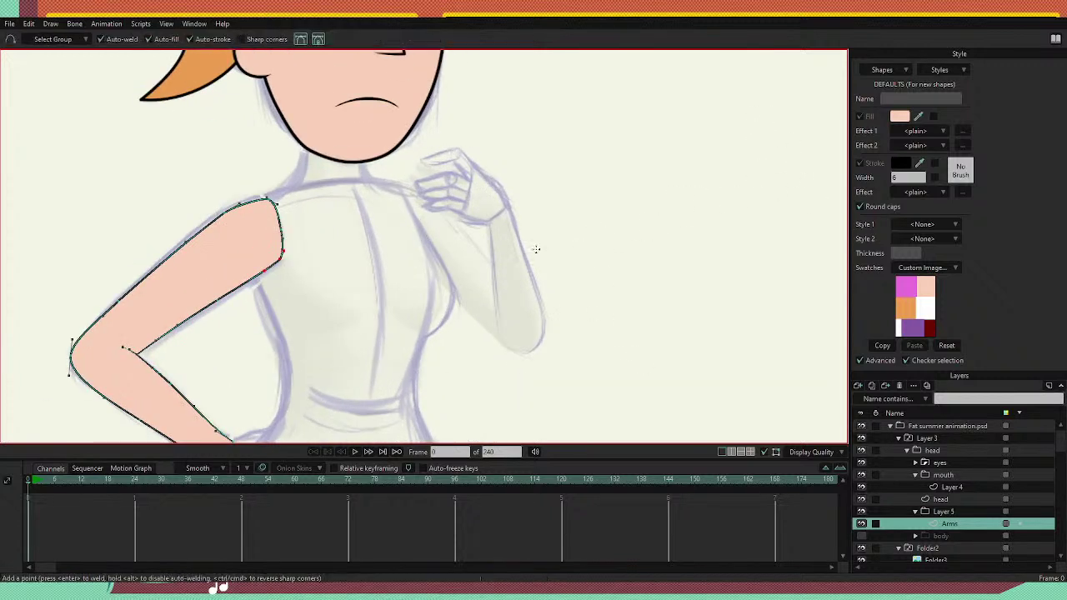
{"action": "key", "text": "d"}
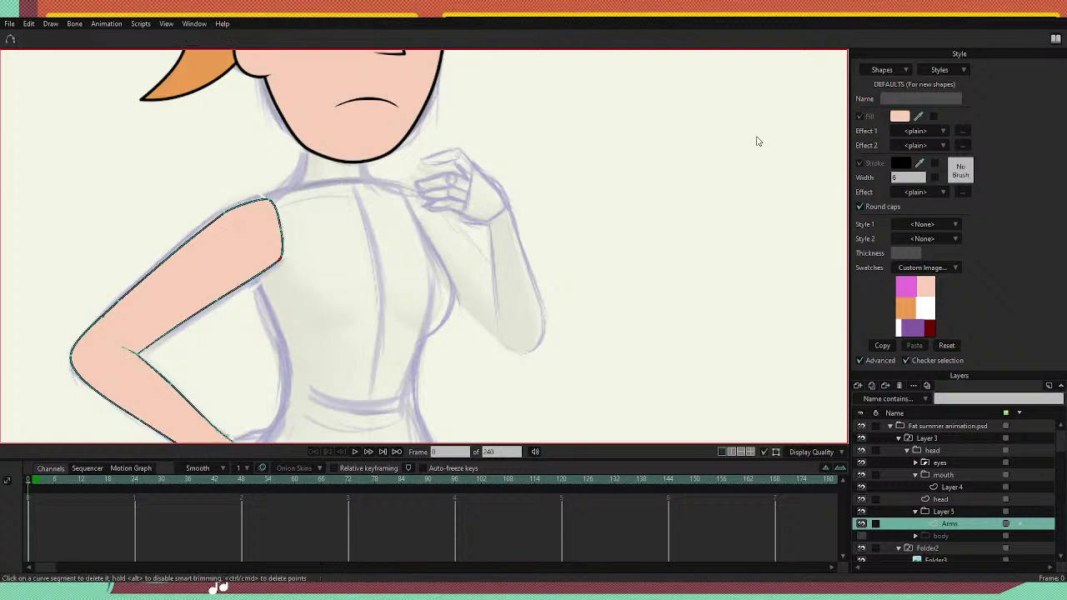
{"action": "key", "text": "c"}
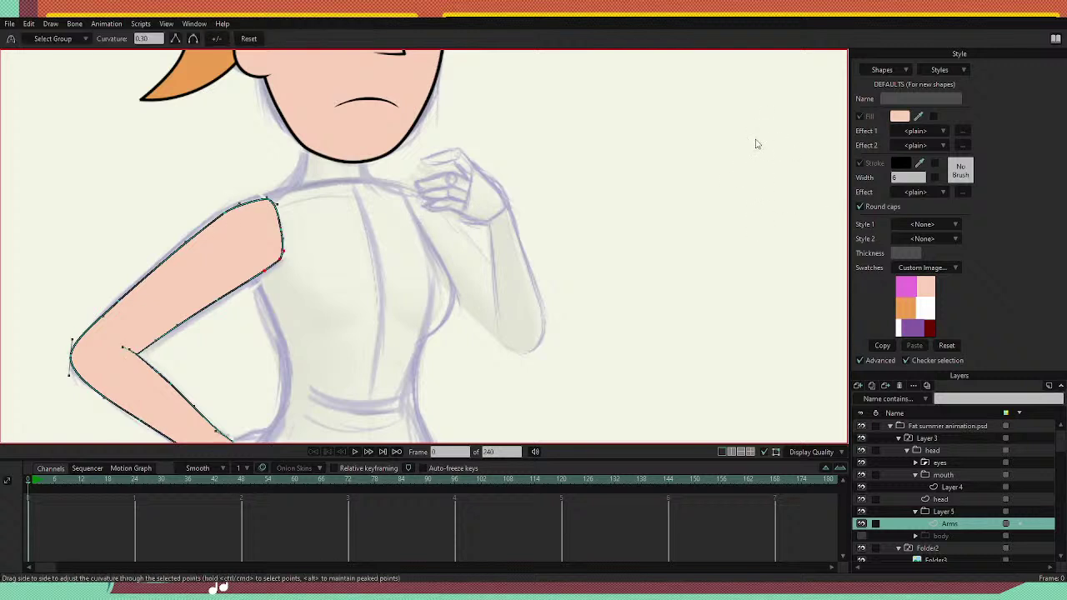
{"action": "key", "text": "d"}
{"action": "key", "text": "h"}
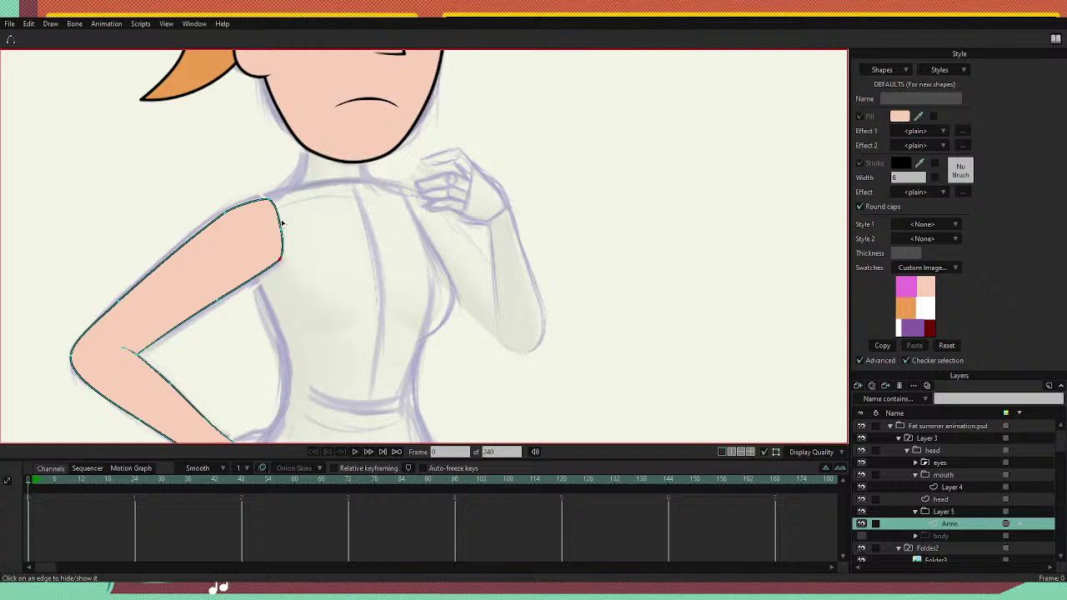
{"action": "left_click", "coordinate": [282, 223]}
{"action": "left_click", "coordinate": [284, 245]}
{"action": "scroll", "coordinate": [327, 285], "scroll_direction": "down", "scroll_amount": 2}
{"action": "scroll", "coordinate": [259, 281], "scroll_direction": "up", "scroll_amount": 5}
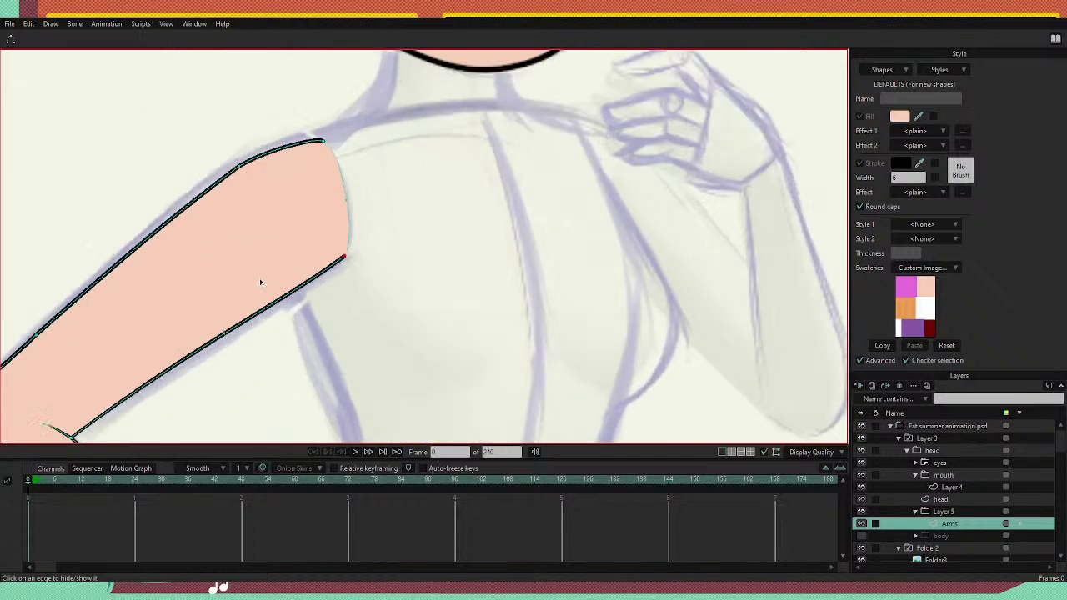
Taper the bent arm's outline at the armpit point to 0 percent width and thin it at the shoulder-top point.
{"action": "key", "text": "a"}
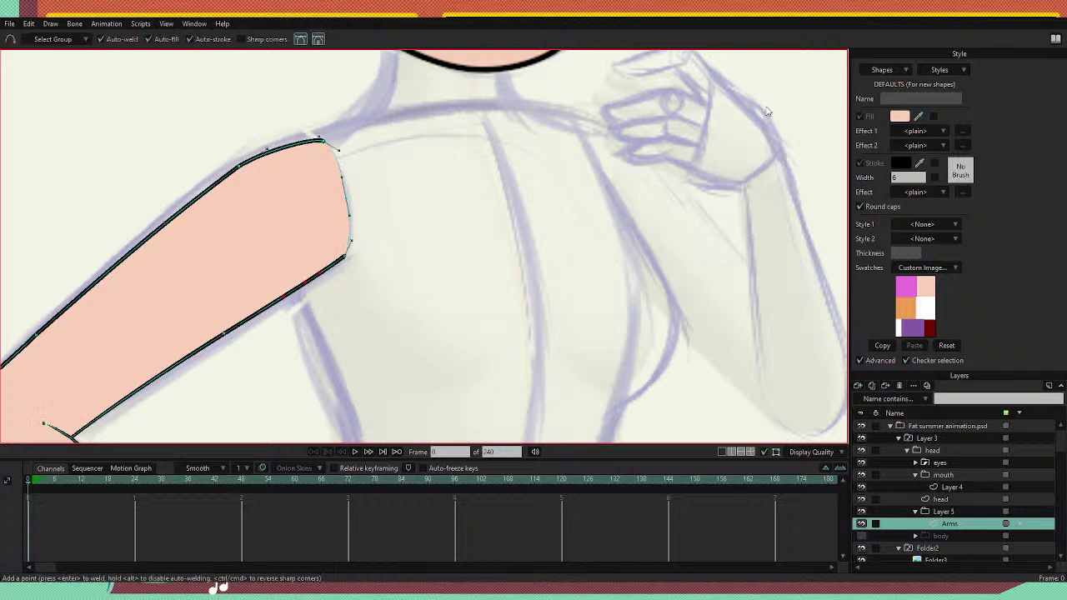
{"action": "key", "text": "w"}
{"action": "left_click_drag", "start_coordinate": [347, 260], "coordinate": [364, 267]}
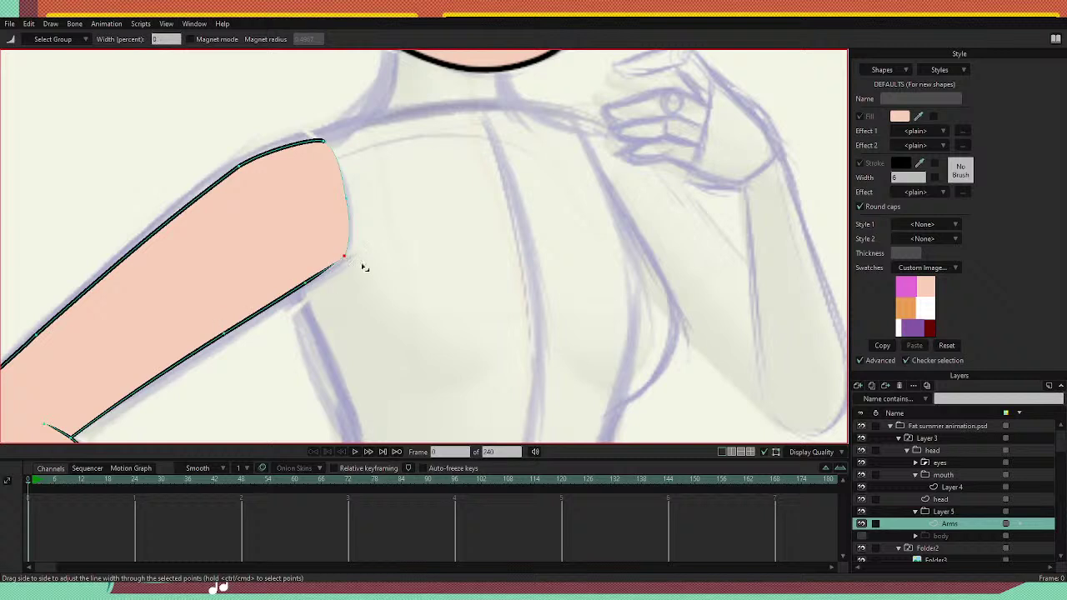
{"action": "left_click_drag", "start_coordinate": [325, 144], "coordinate": [275, 189]}
Shift the point on the upper arm's outer edge just below the shoulder and adjust its handle toward the shoulder.
{"action": "key", "text": "t"}
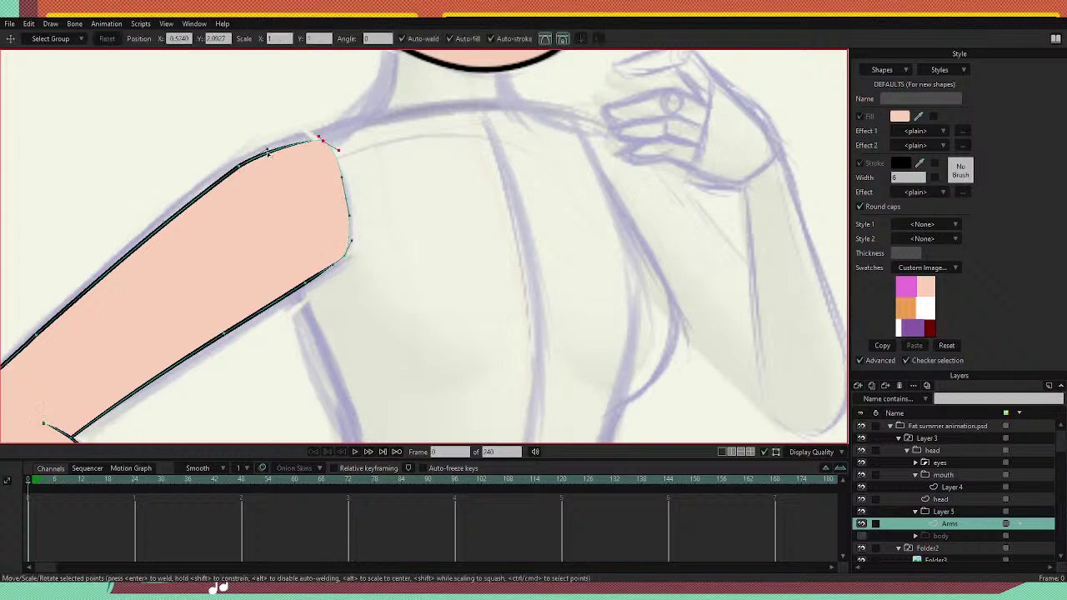
{"action": "left_click", "coordinate": [237, 172]}
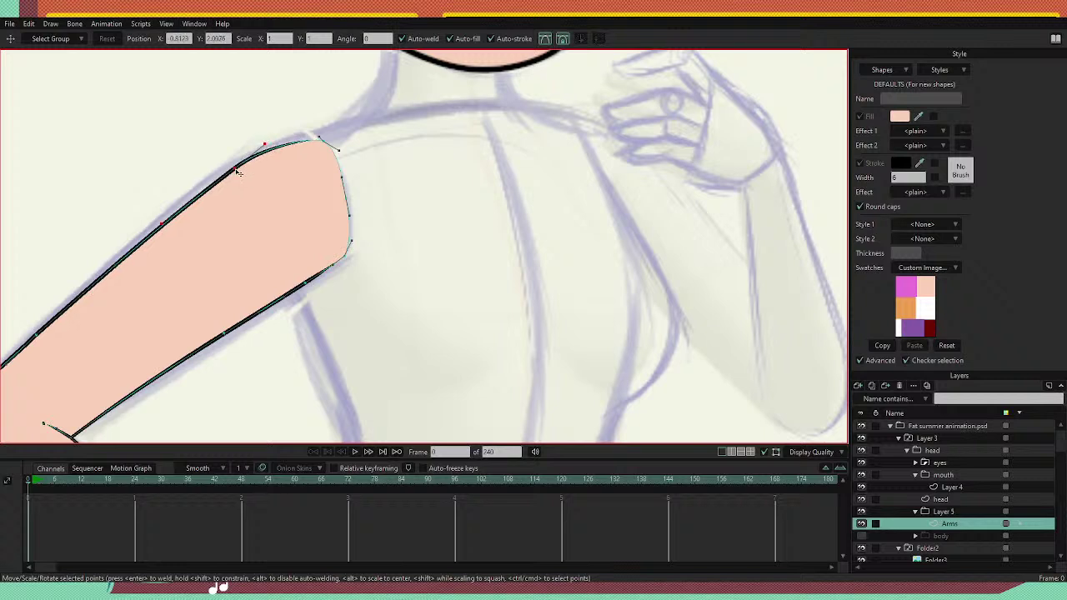
{"action": "left_click_drag", "start_coordinate": [237, 172], "coordinate": [272, 140]}
Examine the tapered bent arm against the whole figure and inspect the sketch of the raised arm.
{"action": "scroll", "coordinate": [300, 209], "scroll_direction": "down", "scroll_amount": 5}
{"action": "scroll", "coordinate": [321, 240], "scroll_direction": "up", "scroll_amount": 2}
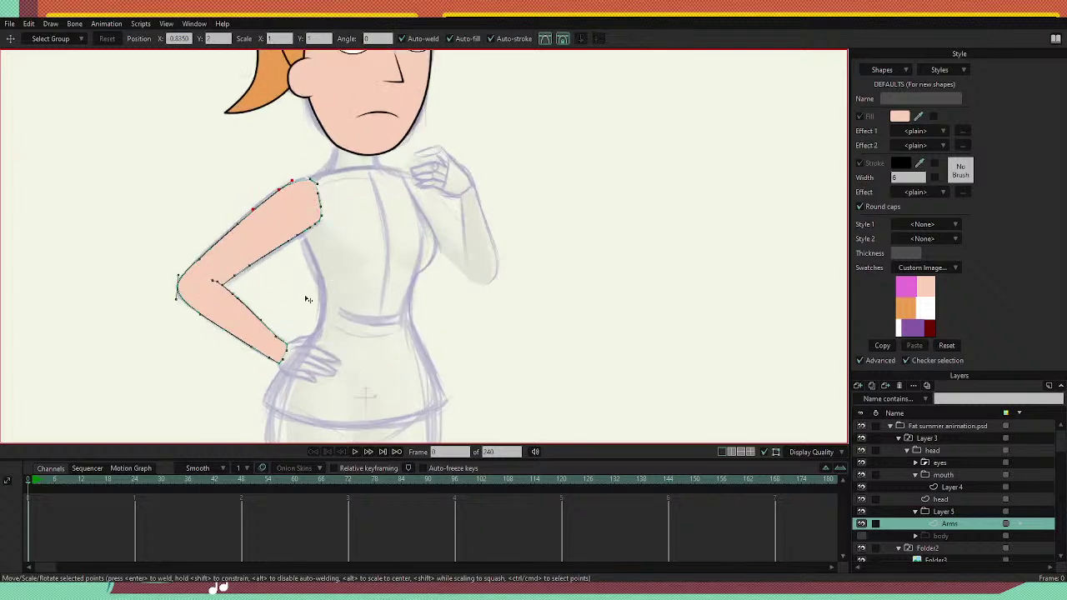
{"action": "scroll", "coordinate": [304, 269], "scroll_direction": "down", "scroll_amount": 3}
{"action": "scroll", "coordinate": [421, 291], "scroll_direction": "up", "scroll_amount": 3}
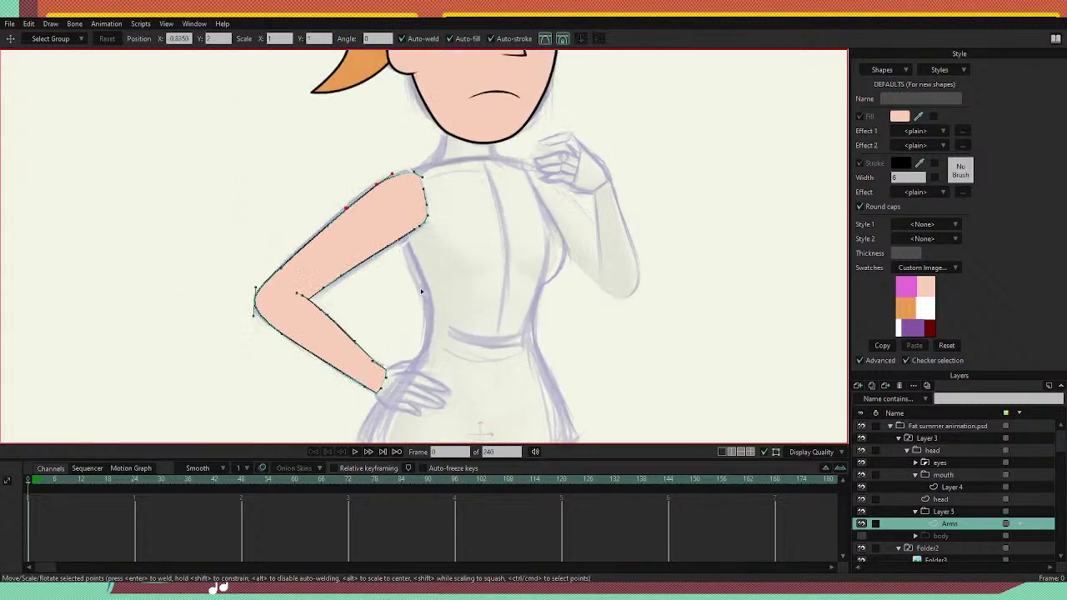
{"action": "scroll", "coordinate": [427, 281], "scroll_direction": "down", "scroll_amount": 5}
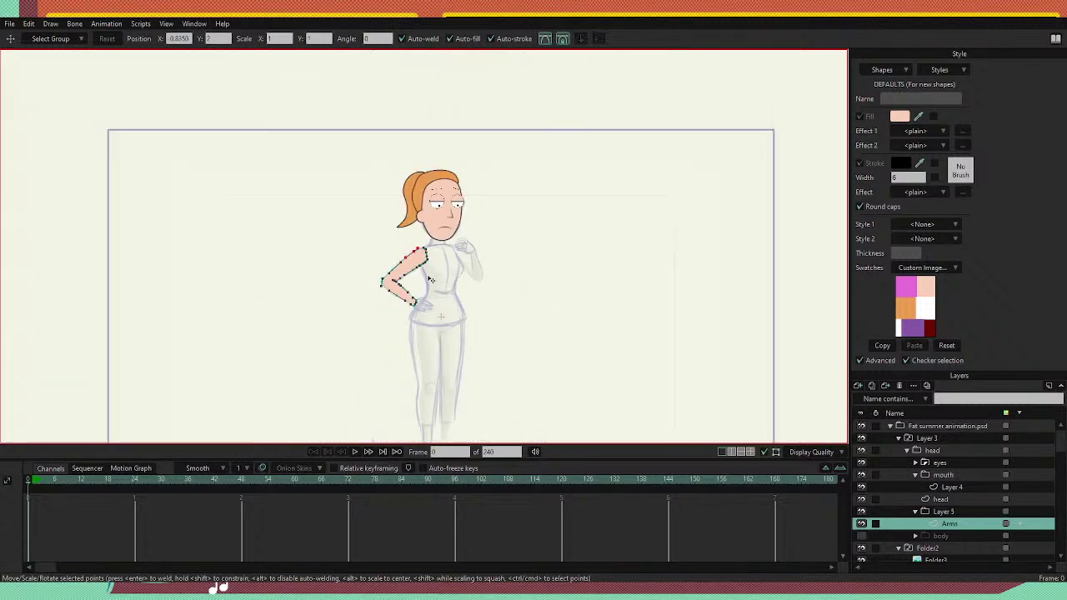
{"action": "scroll", "coordinate": [426, 284], "scroll_direction": "up", "scroll_amount": 2}
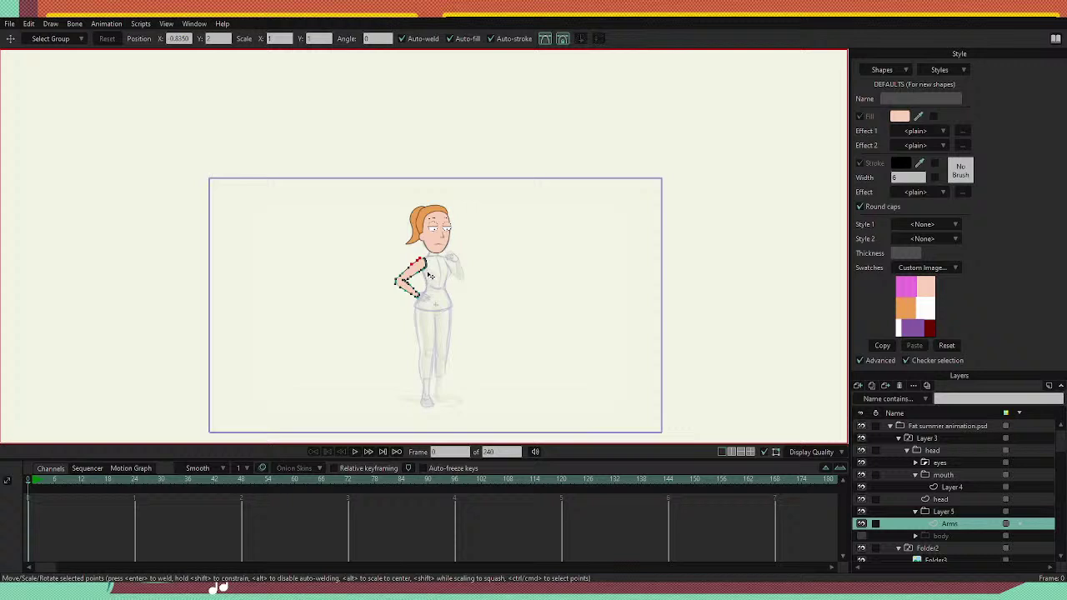
{"action": "scroll", "coordinate": [423, 275], "scroll_direction": "up", "scroll_amount": 5}
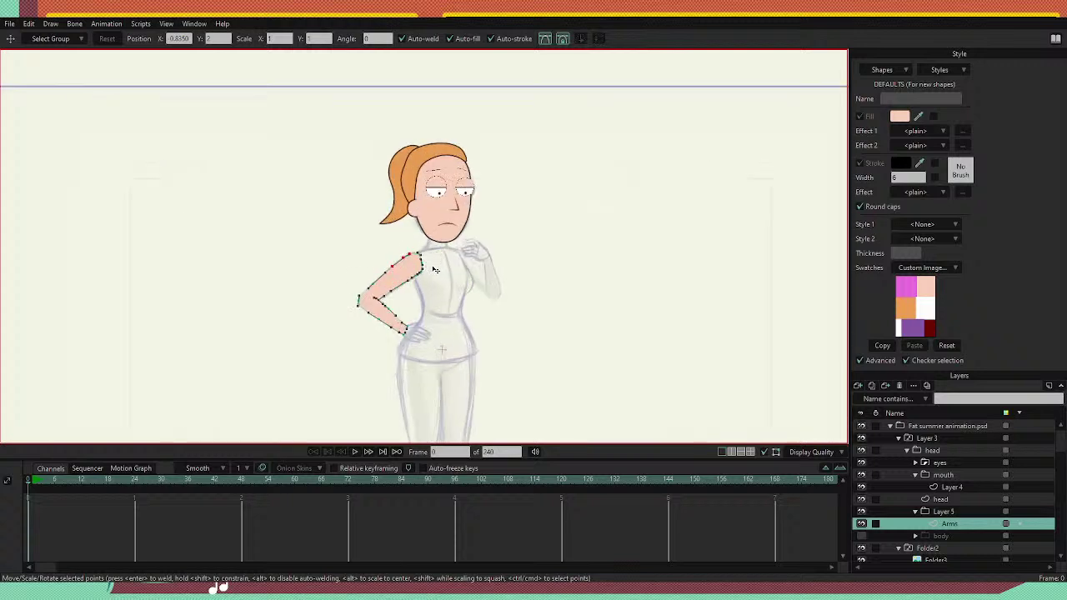
{"action": "scroll", "coordinate": [512, 231], "scroll_direction": "up", "scroll_amount": 2}
{"action": "scroll", "coordinate": [513, 232], "scroll_direction": "up", "scroll_amount": 3}
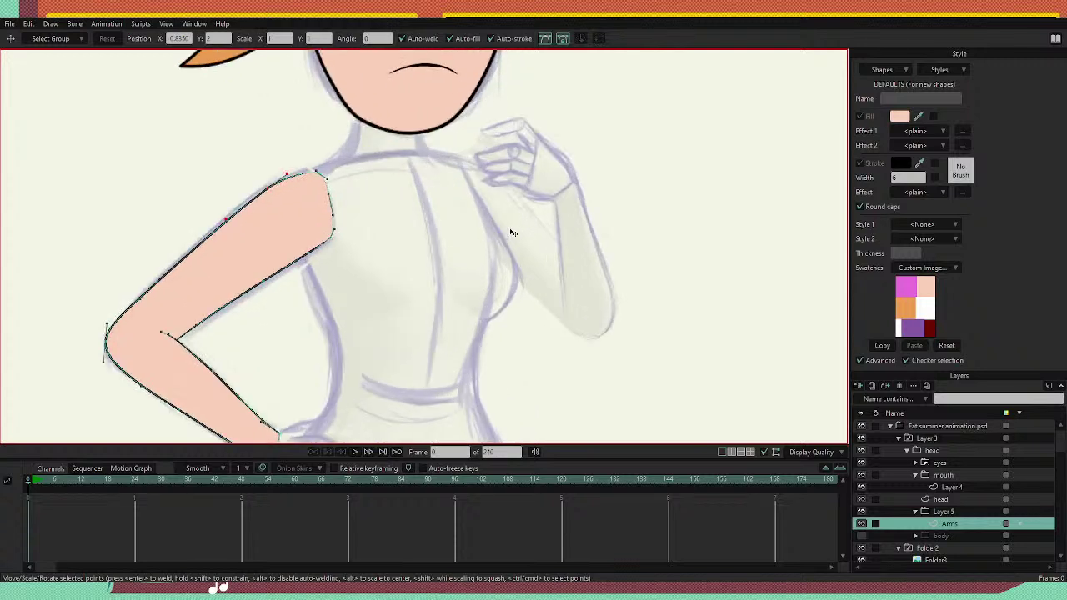
Draw the raised forearm's inner crease line and its outer edge from the wrist around the elbow, following the sketch.
{"action": "key", "text": "a"}
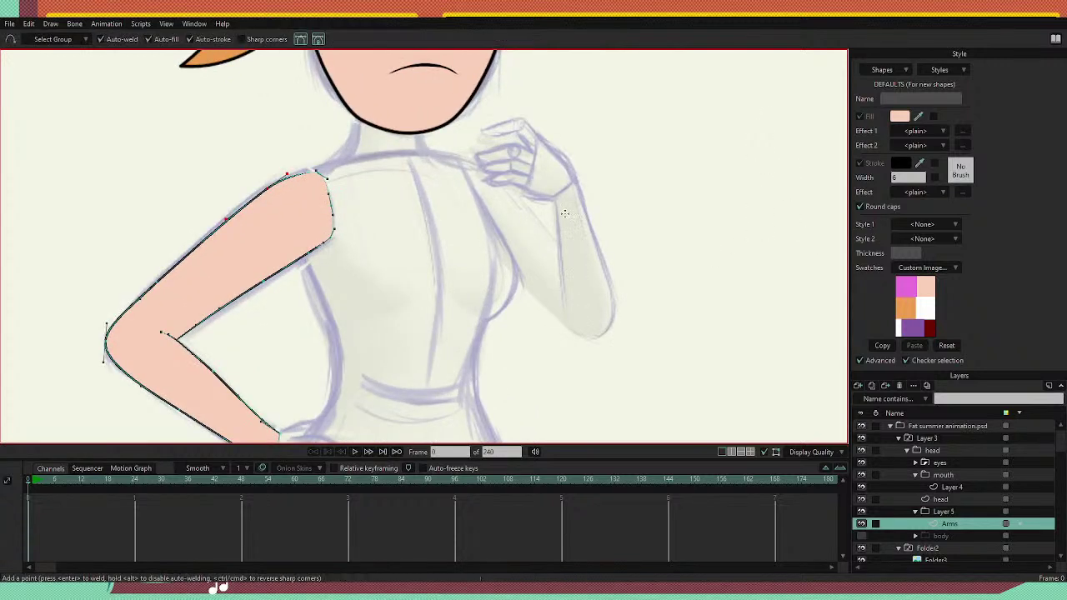
{"action": "left_click_drag", "start_coordinate": [554, 199], "coordinate": [563, 309]}
{"action": "mouse_move", "coordinate": [574, 178]}
{"action": "left_mouse_down"}
{"action": "mouse_move", "coordinate": [613, 308]}
{"action": "mouse_move", "coordinate": [594, 339]}
{"action": "mouse_move", "coordinate": [536, 304]}
{"action": "left_mouse_up"}
{"action": "key", "text": "t"}
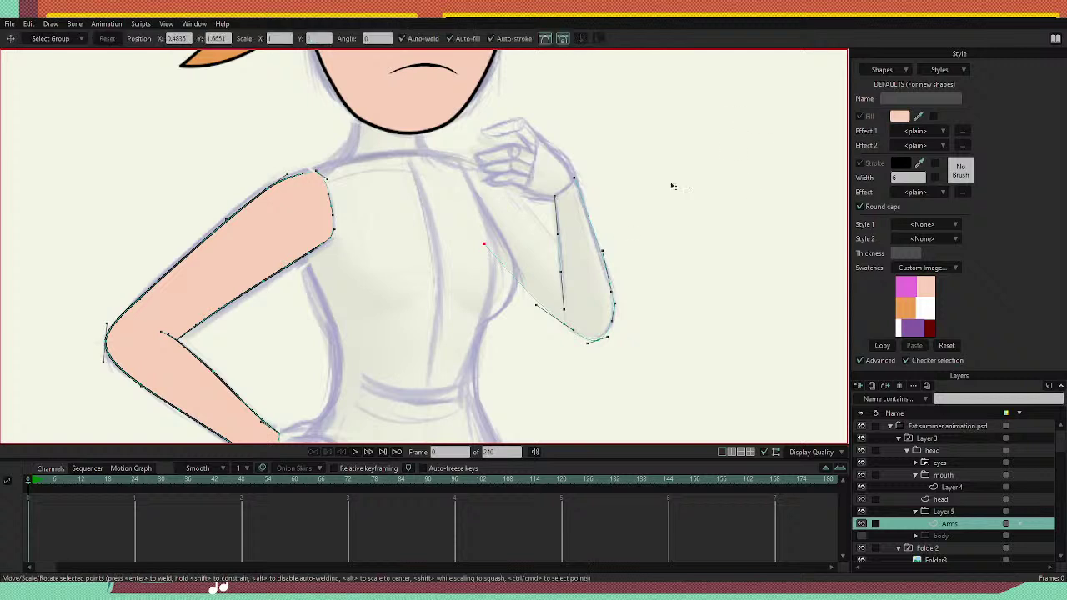
Draw the raised upper arm up to the shoulder and back to the forearm crease, closing the outline across the wrist.
{"action": "key", "text": "a"}
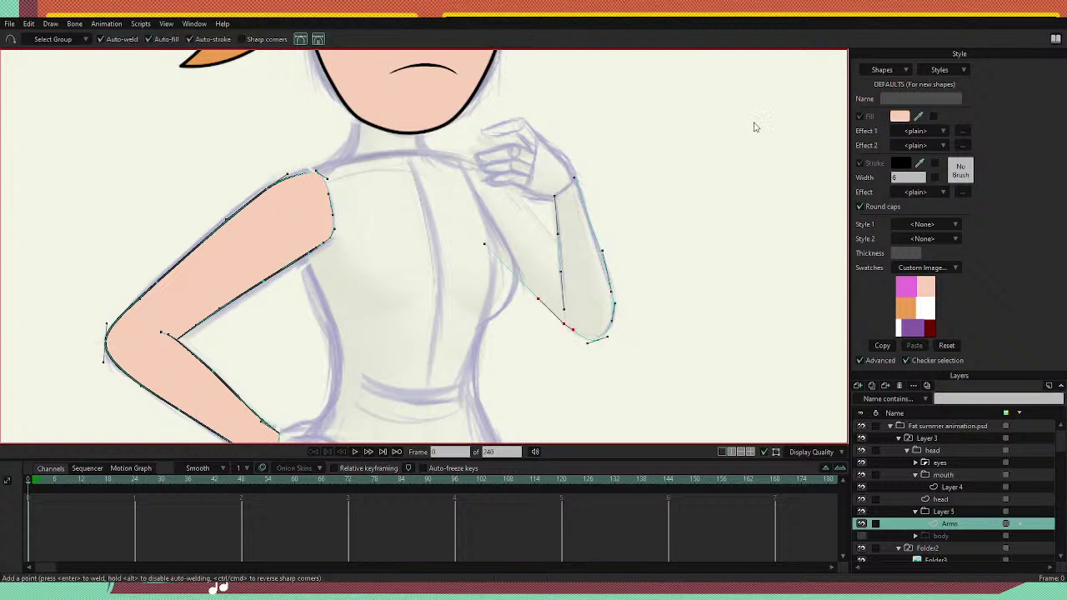
{"action": "left_click_drag", "start_coordinate": [484, 243], "coordinate": [477, 165]}
{"action": "left_click_drag", "start_coordinate": [477, 165], "coordinate": [559, 248]}
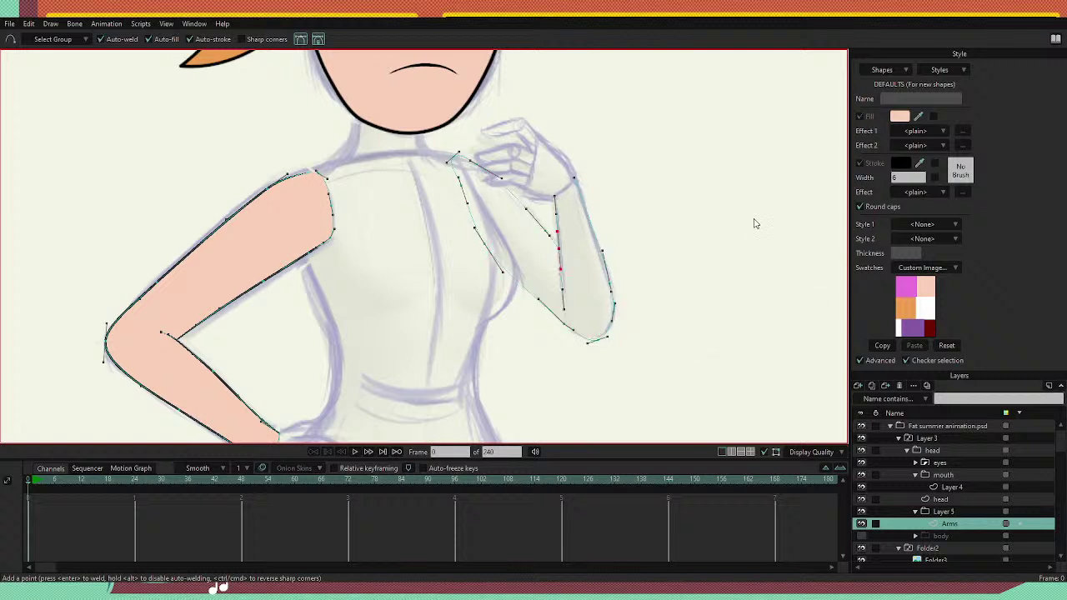
{"action": "left_click_drag", "start_coordinate": [554, 195], "coordinate": [574, 178]}
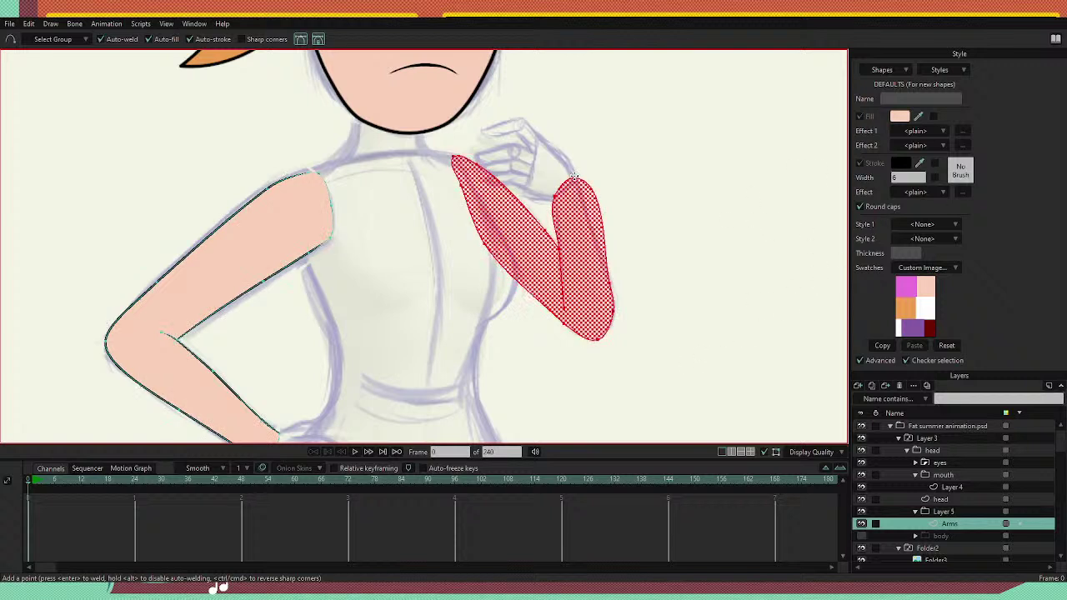
Refine the handles along the raised forearm's crease and outer edge, and reshape the upper arm's top edge near the shoulder.
{"action": "key", "text": "t"}
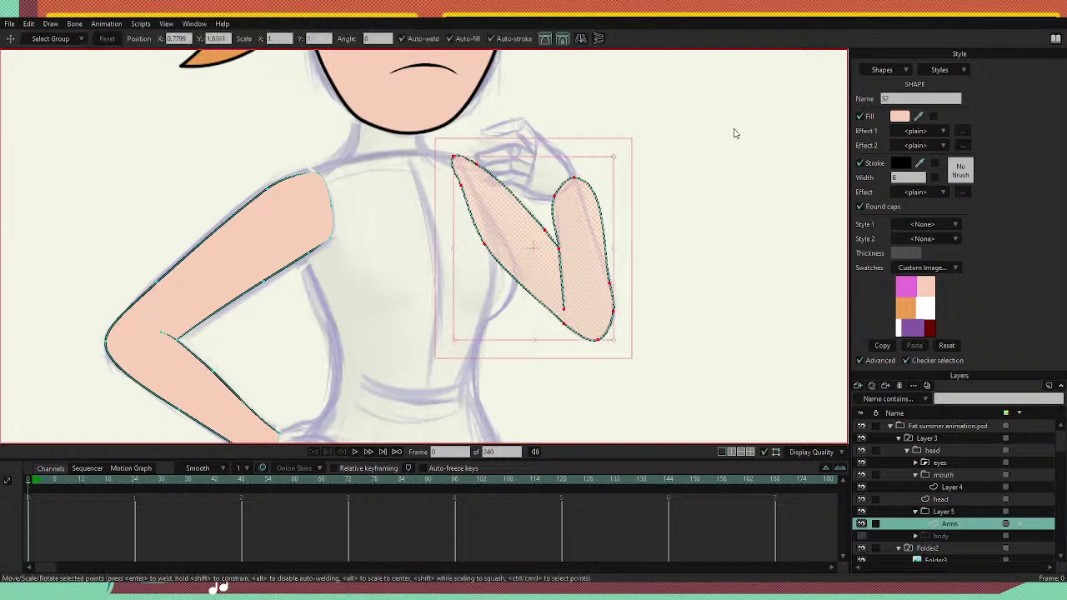
{"action": "left_click", "coordinate": [640, 216]}
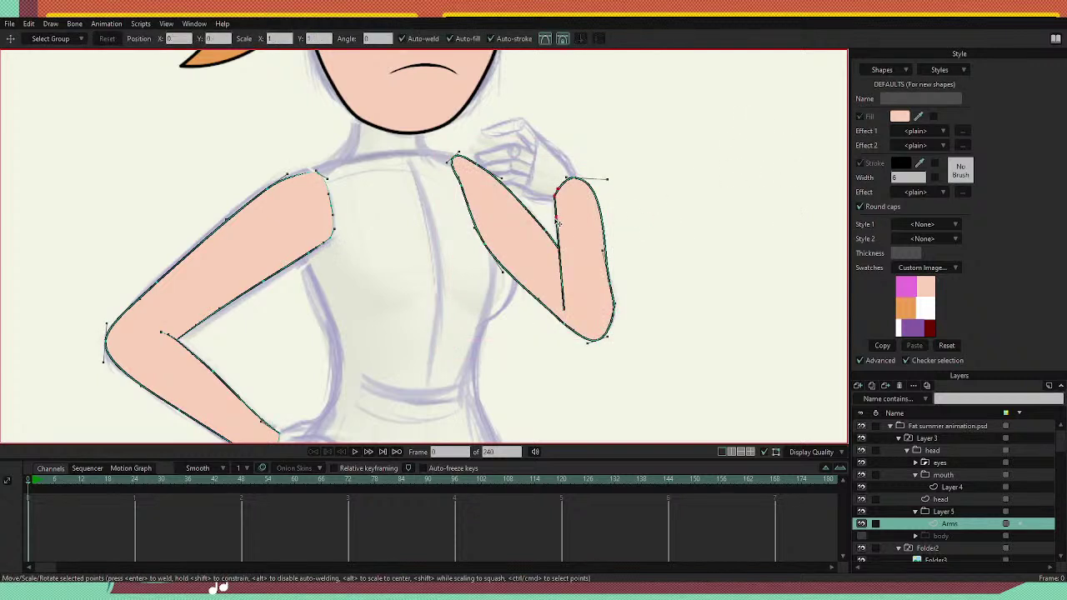
{"action": "left_click", "coordinate": [557, 222]}
{"action": "mouse_move", "coordinate": [567, 315]}
{"action": "left_mouse_down"}
{"action": "mouse_move", "coordinate": [560, 273]}
{"action": "mouse_move", "coordinate": [566, 305]}
{"action": "left_mouse_up"}
{"action": "left_click_drag", "start_coordinate": [561, 266], "coordinate": [560, 265]}
{"action": "left_click_drag", "start_coordinate": [609, 181], "coordinate": [592, 226]}
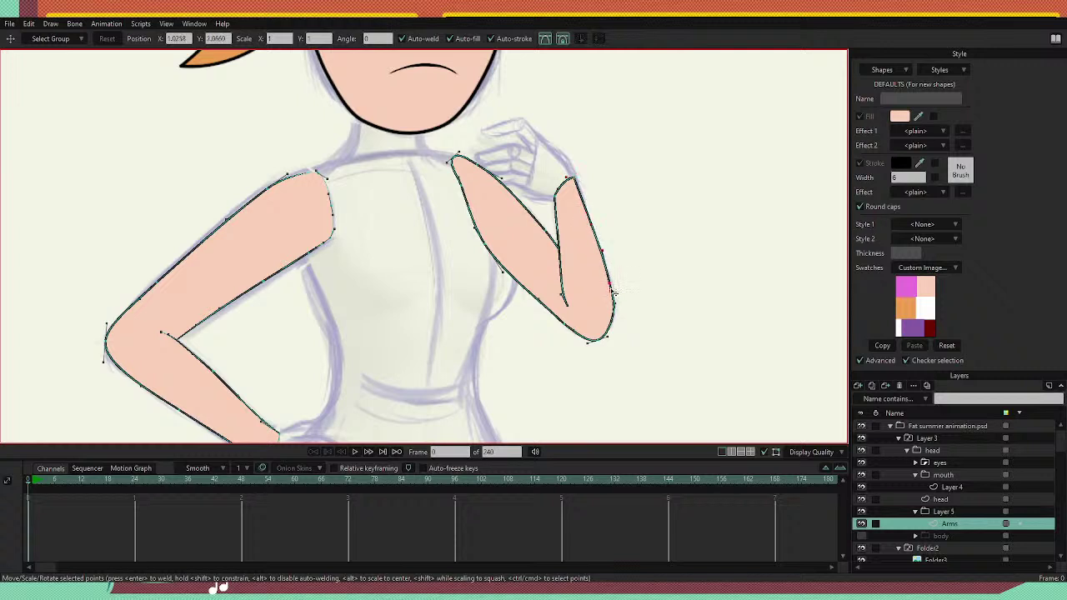
{"action": "left_click", "coordinate": [611, 290]}
{"action": "left_click", "coordinate": [502, 178]}
{"action": "left_click_drag", "start_coordinate": [502, 180], "coordinate": [473, 162]}
Reset the curvature of the underside point near the raised elbow and readjust its handle and the elbow tip.
{"action": "scroll", "coordinate": [636, 341], "scroll_direction": "up", "scroll_amount": 8}
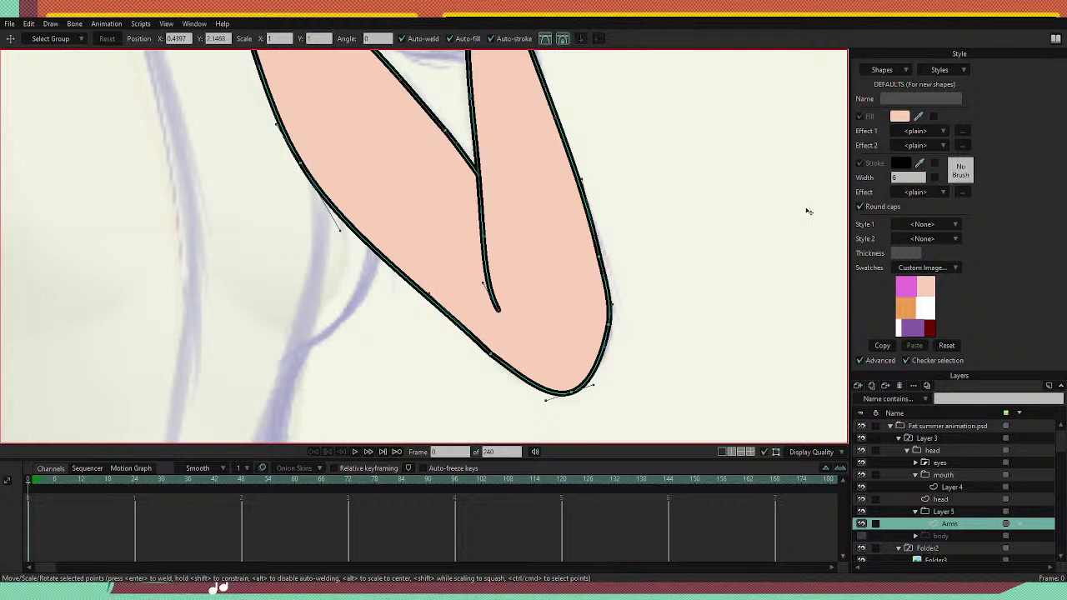
{"action": "key", "text": "c"}
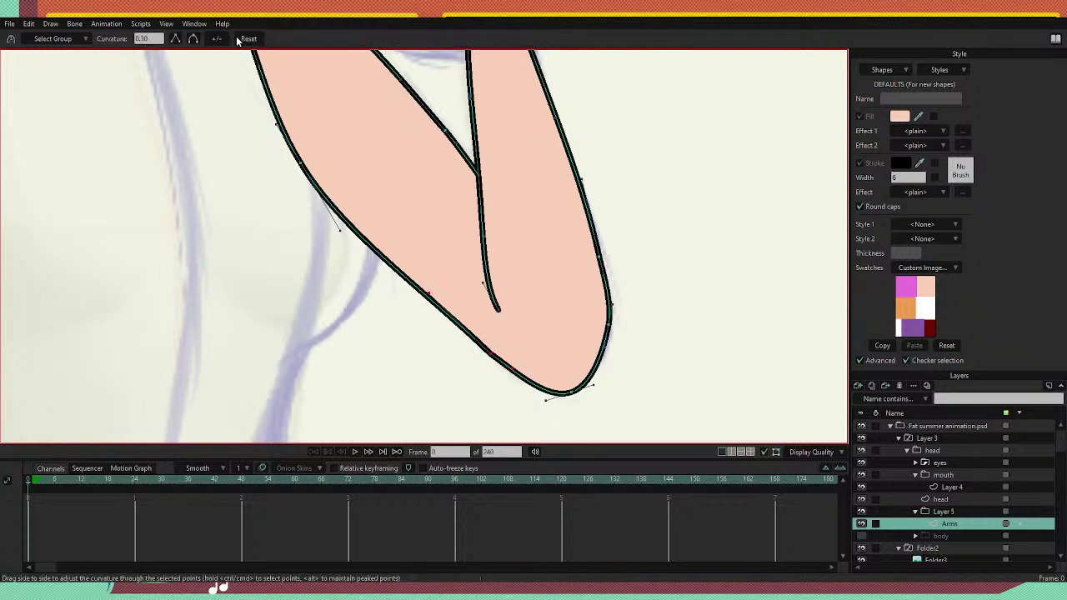
{"action": "left_click", "coordinate": [240, 39]}
{"action": "key", "text": "t"}
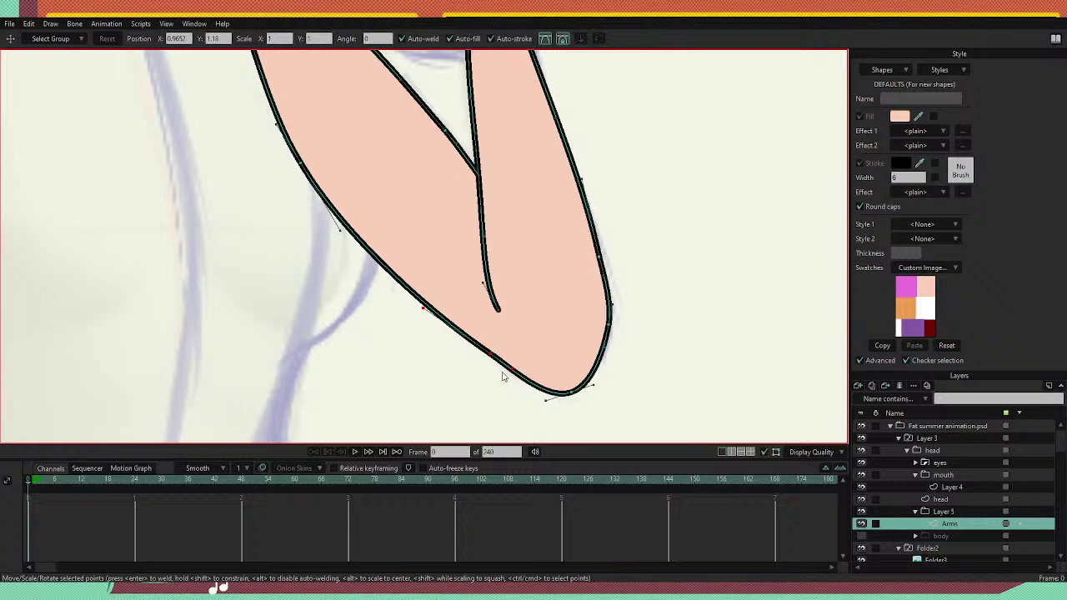
{"action": "left_click_drag", "start_coordinate": [422, 309], "coordinate": [417, 293]}
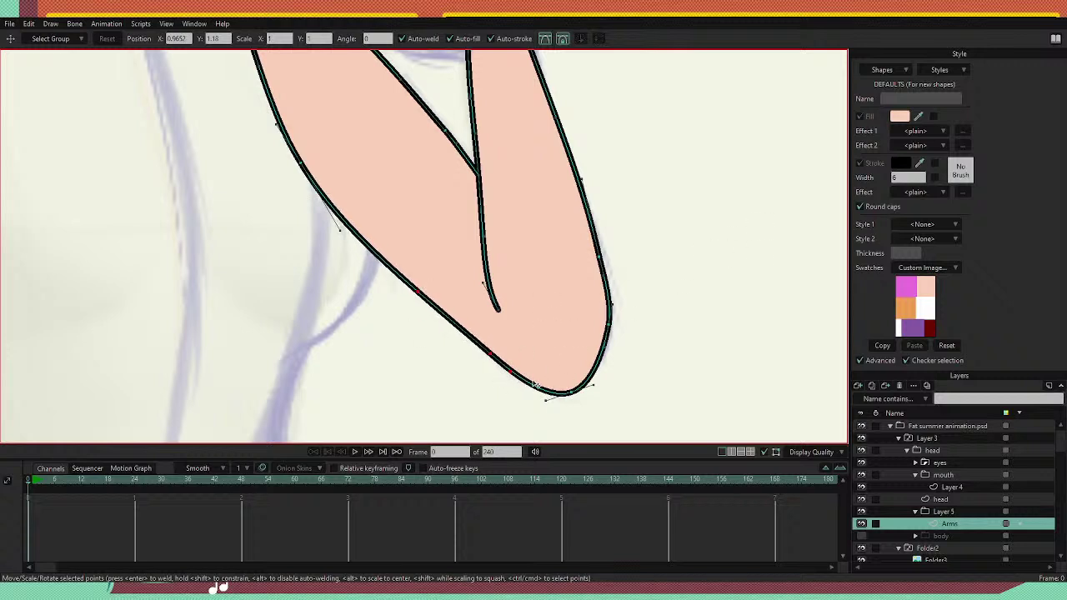
{"action": "left_click_drag", "start_coordinate": [571, 392], "coordinate": [601, 379]}
Taper the raised elbow's crease line to a fine end, adding a point along it with about 73 percent width.
{"action": "left_click_drag", "start_coordinate": [581, 310], "coordinate": [608, 363]}
{"action": "key", "text": "w"}
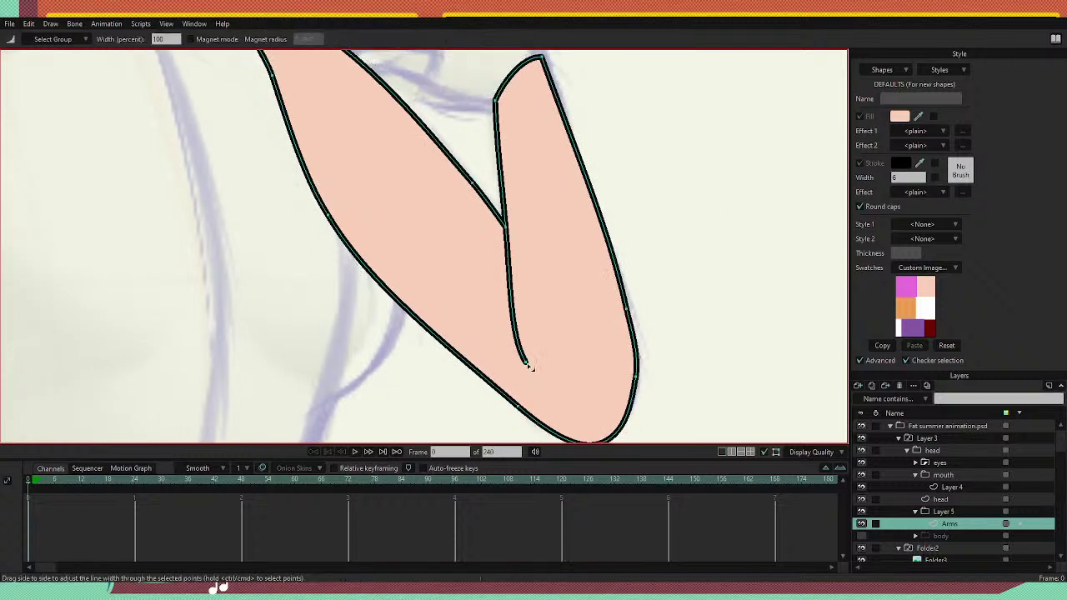
{"action": "left_click_drag", "start_coordinate": [527, 365], "coordinate": [491, 385]}
{"action": "key", "text": "a"}
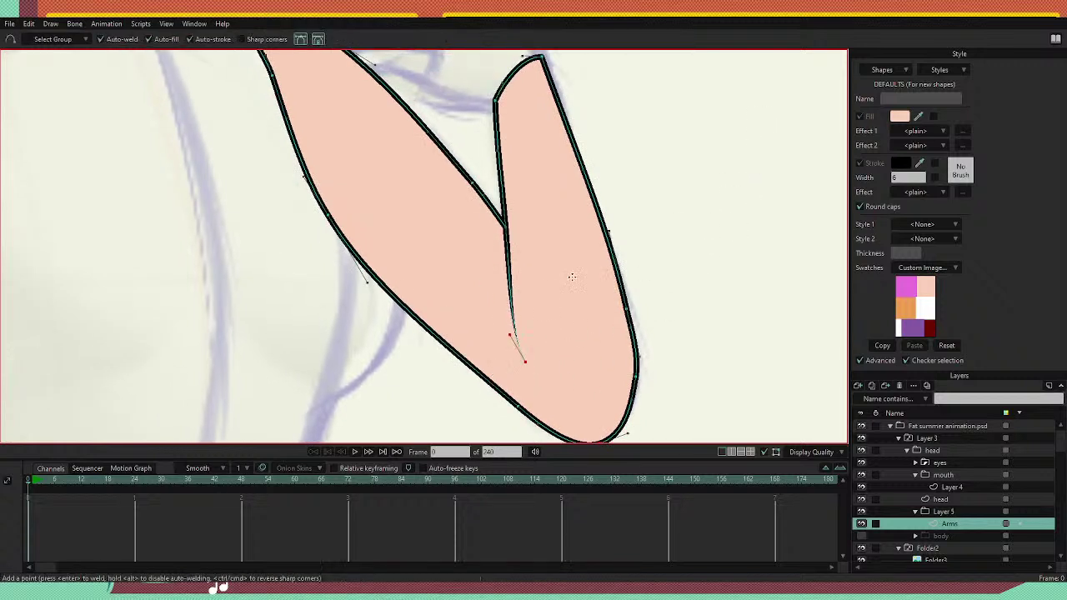
{"action": "left_click", "coordinate": [512, 305]}
{"action": "key", "text": "w"}
{"action": "mouse_move", "coordinate": [514, 312]}
{"action": "left_mouse_down"}
{"action": "mouse_move", "coordinate": [527, 306]}
{"action": "mouse_move", "coordinate": [514, 304]}
{"action": "left_mouse_up"}
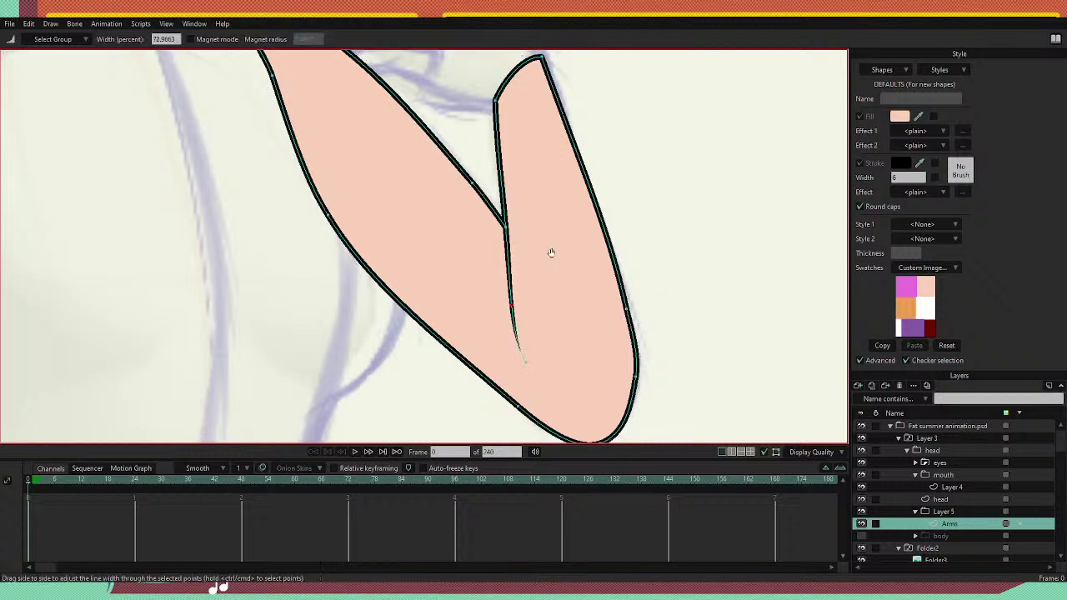
Move the top-edge point near the raised arm's shoulder slightly inward and adjust its handle to smooth the line.
{"action": "left_click_drag", "start_coordinate": [551, 253], "coordinate": [593, 332]}
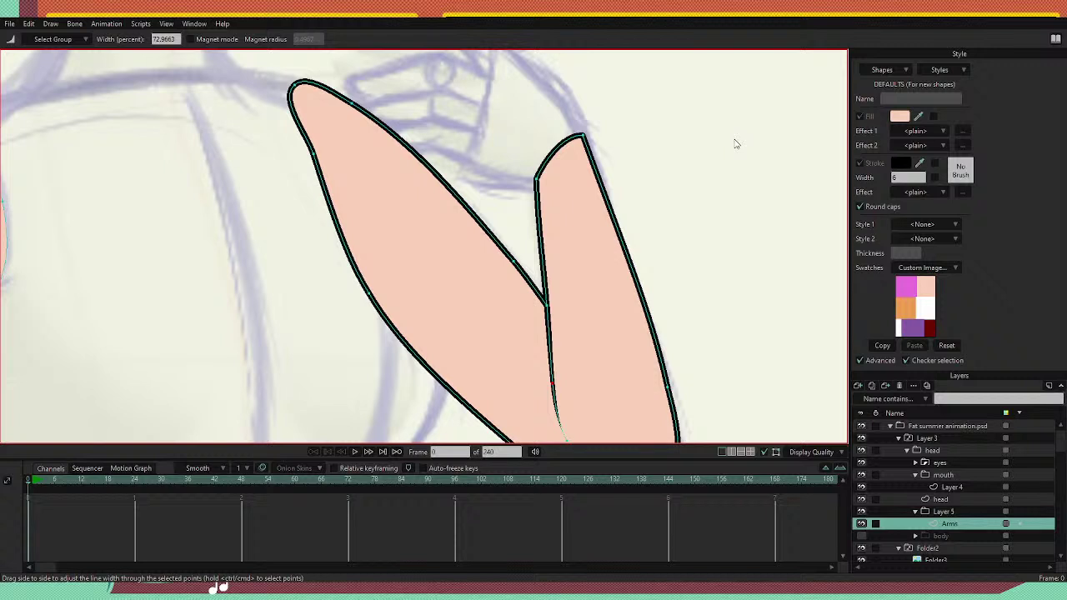
{"action": "key", "text": "t"}
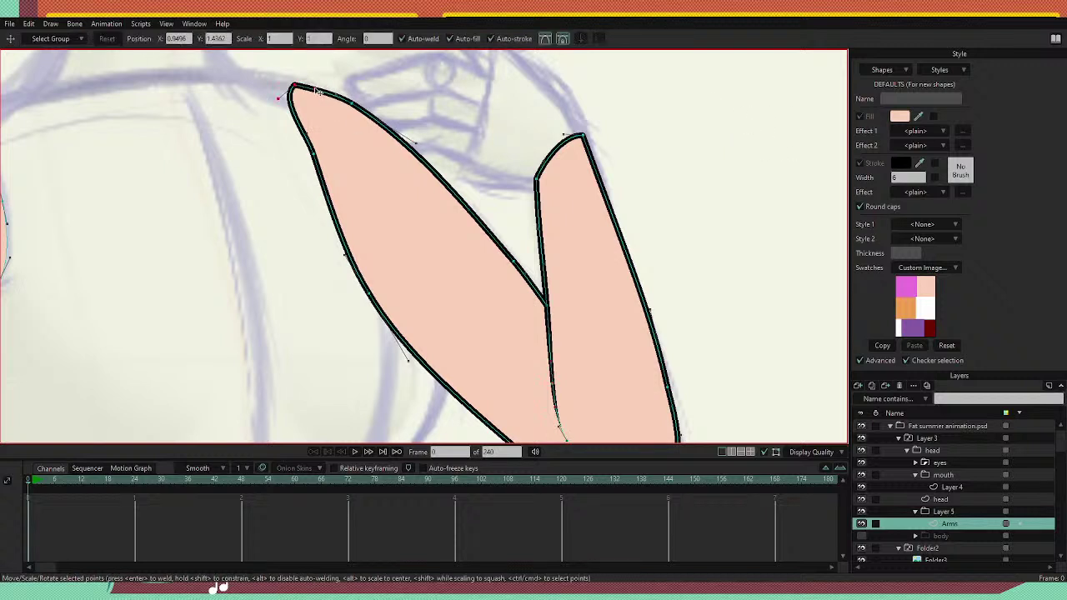
{"action": "left_click", "coordinate": [352, 102]}
{"action": "left_click_drag", "start_coordinate": [354, 101], "coordinate": [358, 109]}
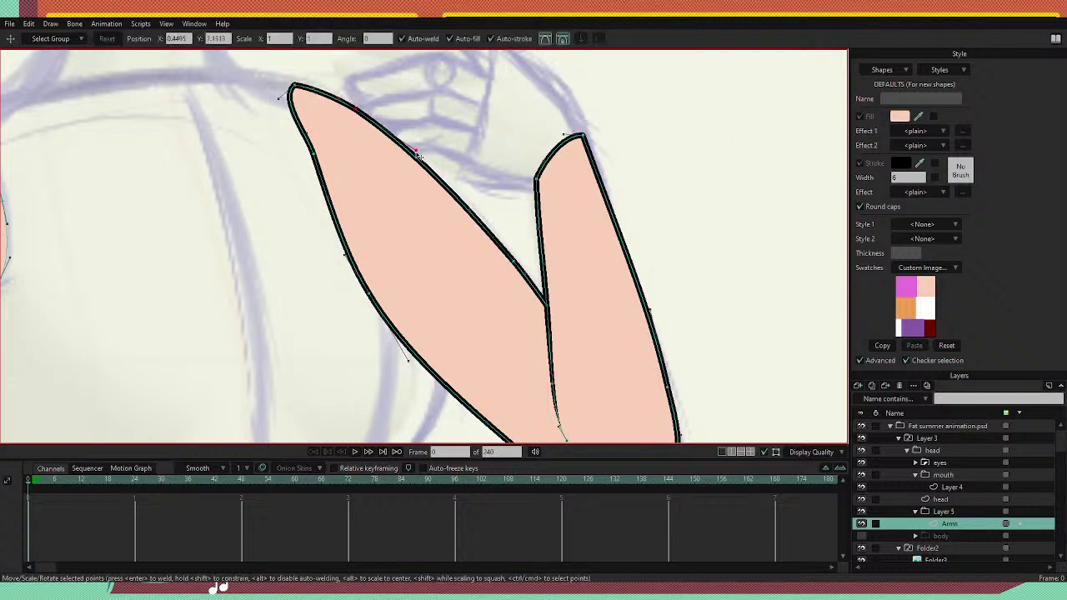
{"action": "left_click_drag", "start_coordinate": [417, 153], "coordinate": [419, 156]}
Show the body layer to bring the torso in with both arms.
{"action": "scroll", "coordinate": [428, 138], "scroll_direction": "down", "scroll_amount": 6}
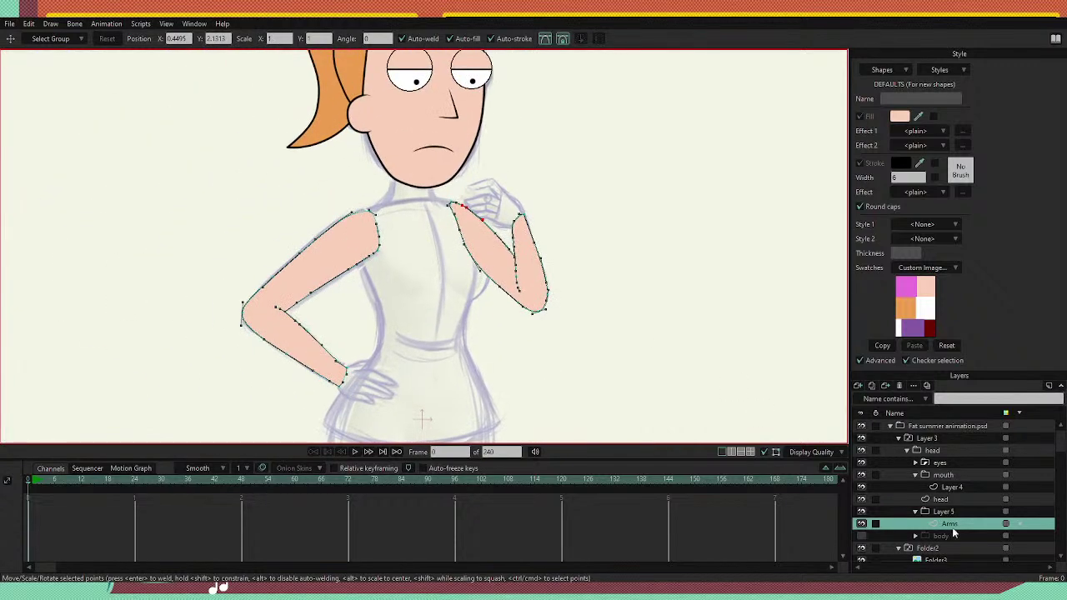
{"action": "left_click", "coordinate": [862, 536]}
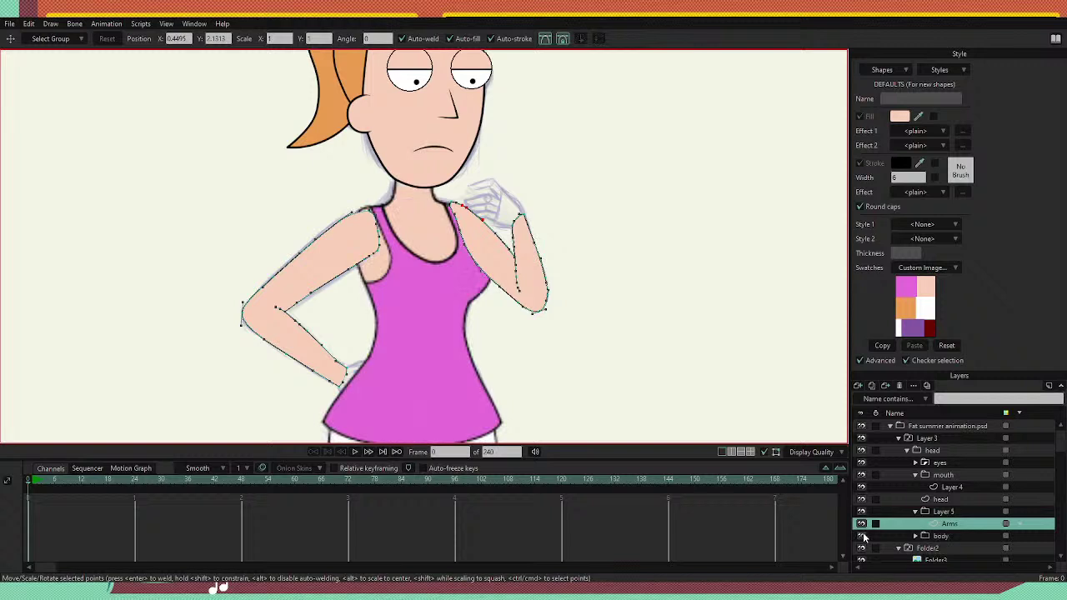
Toggle the body layer's visibility to examine how both arms fit against the torso.
{"action": "left_click", "coordinate": [862, 535]}
{"action": "left_click", "coordinate": [861, 536]}
{"action": "left_click", "coordinate": [860, 536]}
{"action": "left_click", "coordinate": [861, 535]}
{"action": "scroll", "coordinate": [484, 257], "scroll_direction": "down", "scroll_amount": 2}
{"action": "scroll", "coordinate": [429, 220], "scroll_direction": "up", "scroll_amount": 4}
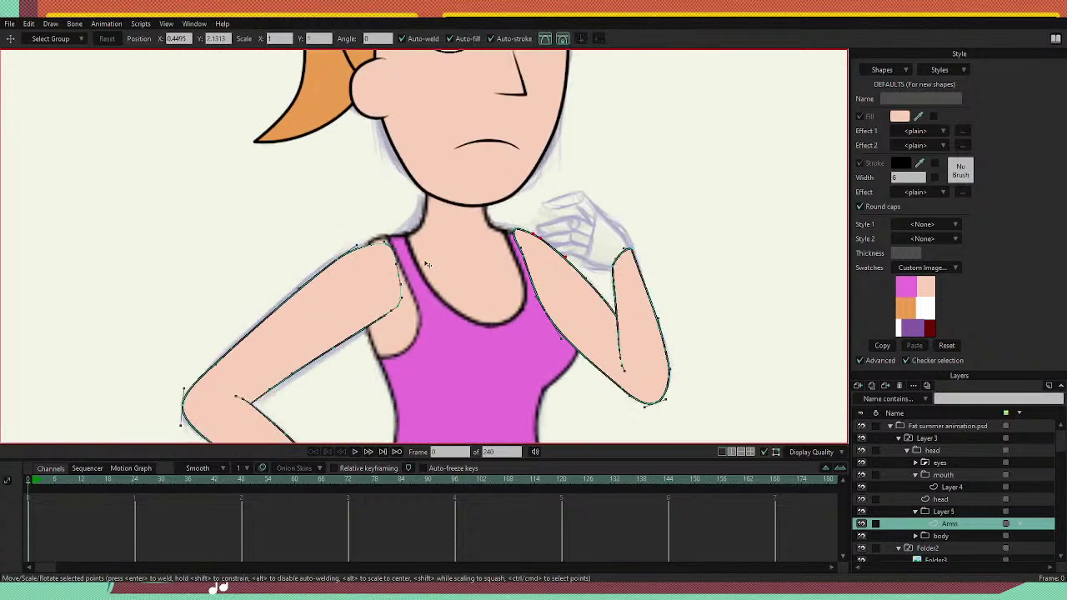
{"action": "scroll", "coordinate": [409, 242], "scroll_direction": "down", "scroll_amount": 2}
{"action": "scroll", "coordinate": [420, 255], "scroll_direction": "up", "scroll_amount": 1}
{"action": "scroll", "coordinate": [389, 280], "scroll_direction": "down", "scroll_amount": 1}
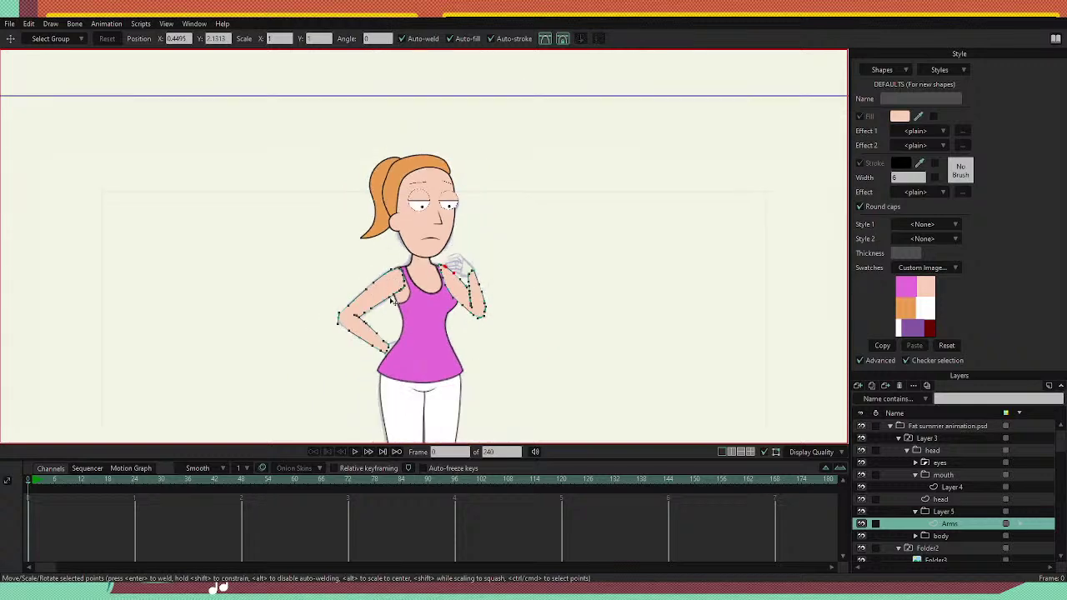
{"action": "scroll", "coordinate": [392, 301], "scroll_direction": "up", "scroll_amount": 3}
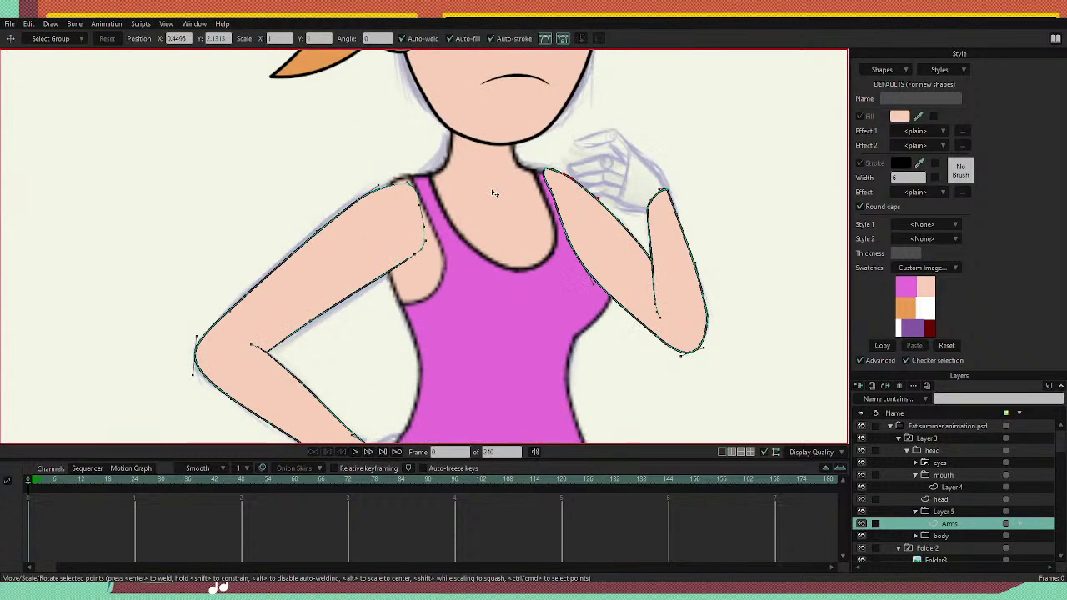
{"action": "scroll", "coordinate": [495, 196], "scroll_direction": "down", "scroll_amount": 1}
{"action": "scroll", "coordinate": [566, 316], "scroll_direction": "down", "scroll_amount": 1}
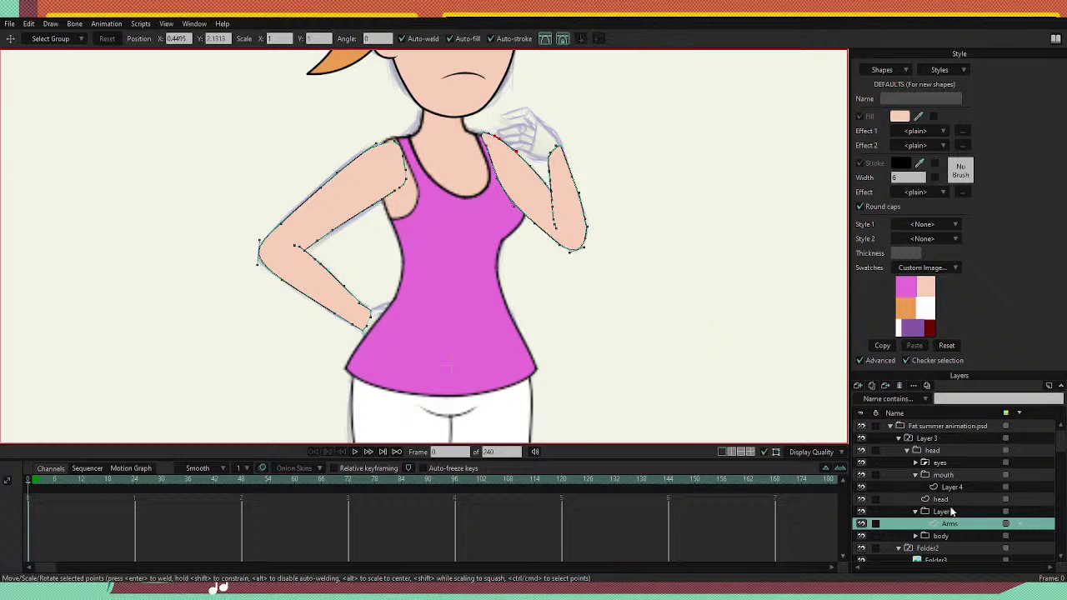
{"action": "left_click", "coordinate": [862, 536]}
{"action": "left_click", "coordinate": [861, 536]}
{"action": "left_click", "coordinate": [862, 535]}
{"action": "left_click", "coordinate": [862, 536]}
{"action": "left_click", "coordinate": [862, 536]}
{"action": "left_click", "coordinate": [861, 536]}
{"action": "scroll", "coordinate": [663, 265], "scroll_direction": "down", "scroll_amount": 1}
{"action": "scroll", "coordinate": [660, 271], "scroll_direction": "down", "scroll_amount": 3}
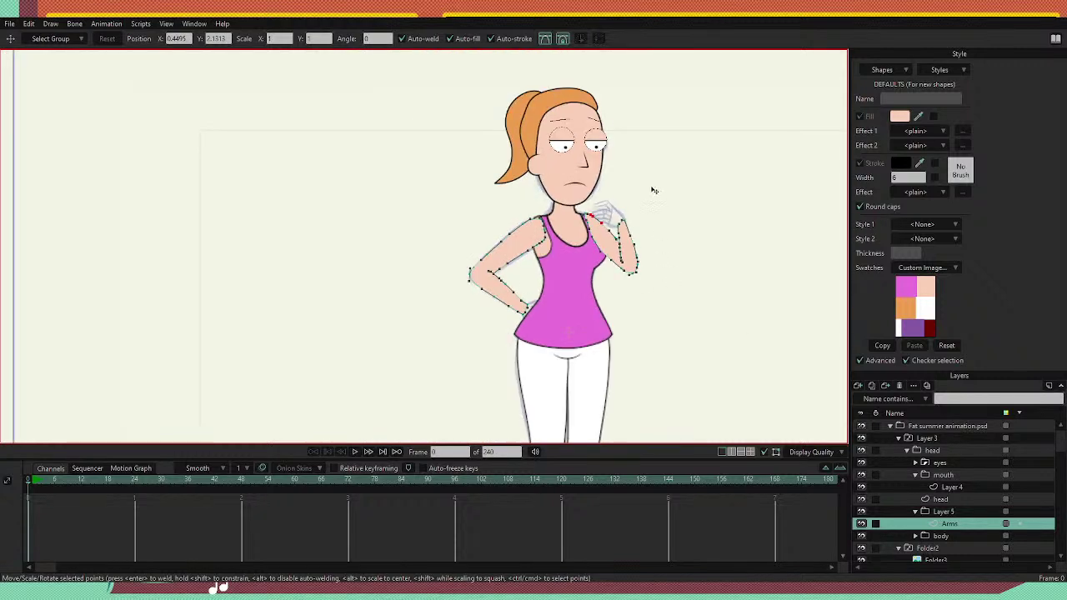
{"action": "scroll", "coordinate": [654, 192], "scroll_direction": "up", "scroll_amount": 3}
{"action": "left_click_drag", "start_coordinate": [633, 314], "coordinate": [608, 317]}
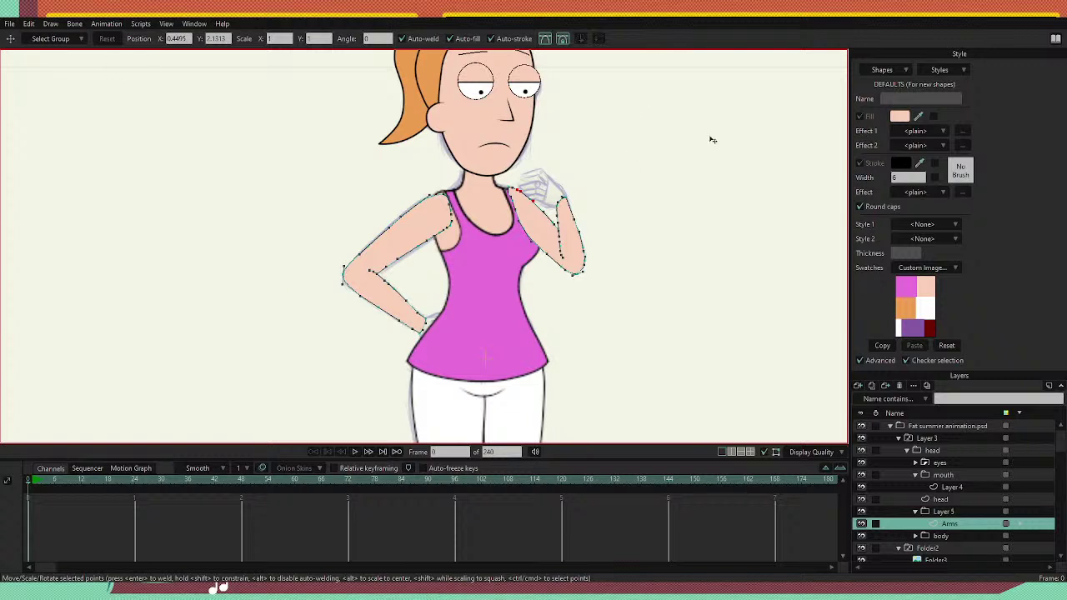
Raise the shoulder point of the arm on the hip to the strap's outer corner and adjust its handles to smooth the shoulder line.
{"action": "key", "text": "g"}
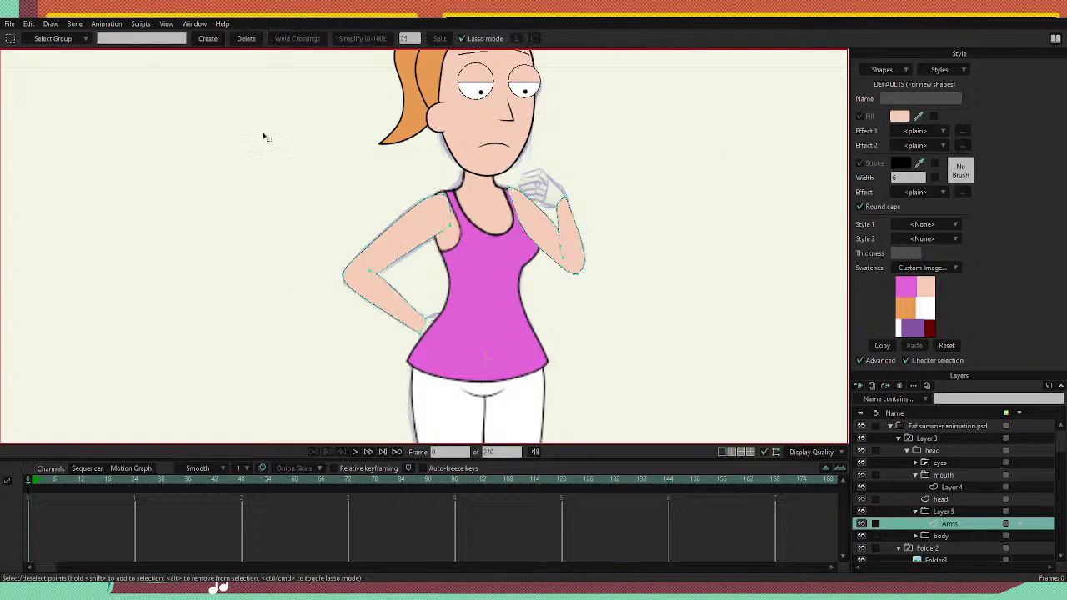
{"action": "scroll", "coordinate": [417, 259], "scroll_direction": "up", "scroll_amount": 4}
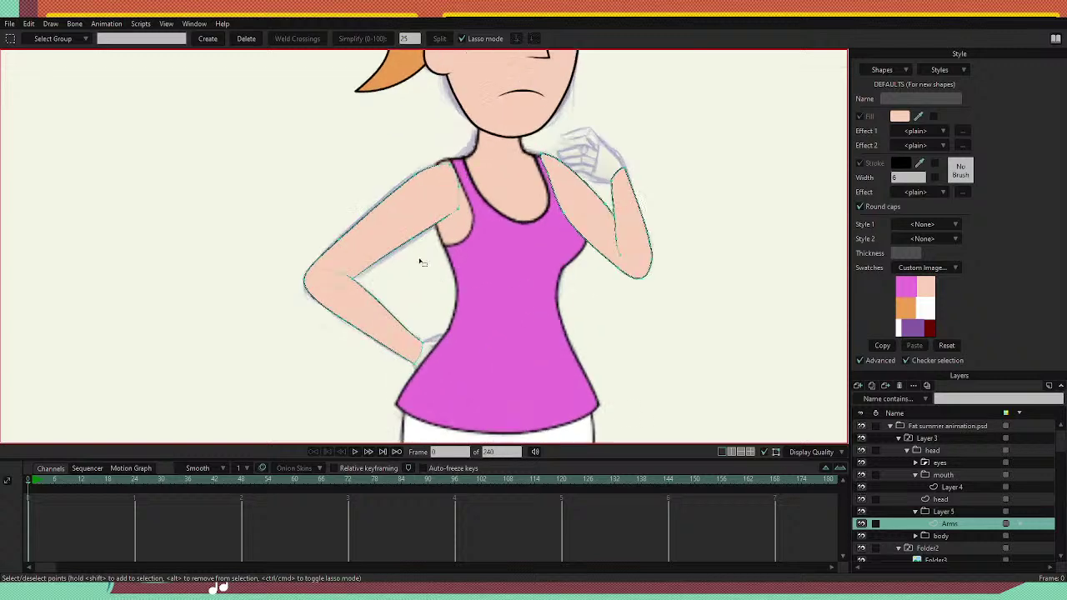
{"action": "scroll", "coordinate": [420, 221], "scroll_direction": "down", "scroll_amount": 2}
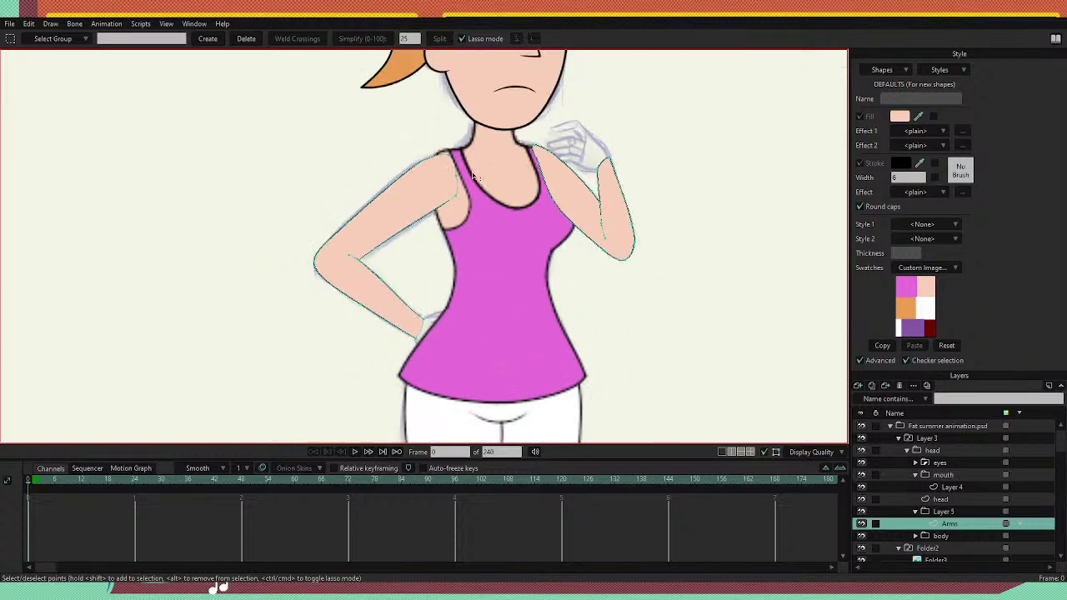
{"action": "scroll", "coordinate": [475, 178], "scroll_direction": "down", "scroll_amount": 2}
{"action": "scroll", "coordinate": [462, 160], "scroll_direction": "up", "scroll_amount": 2}
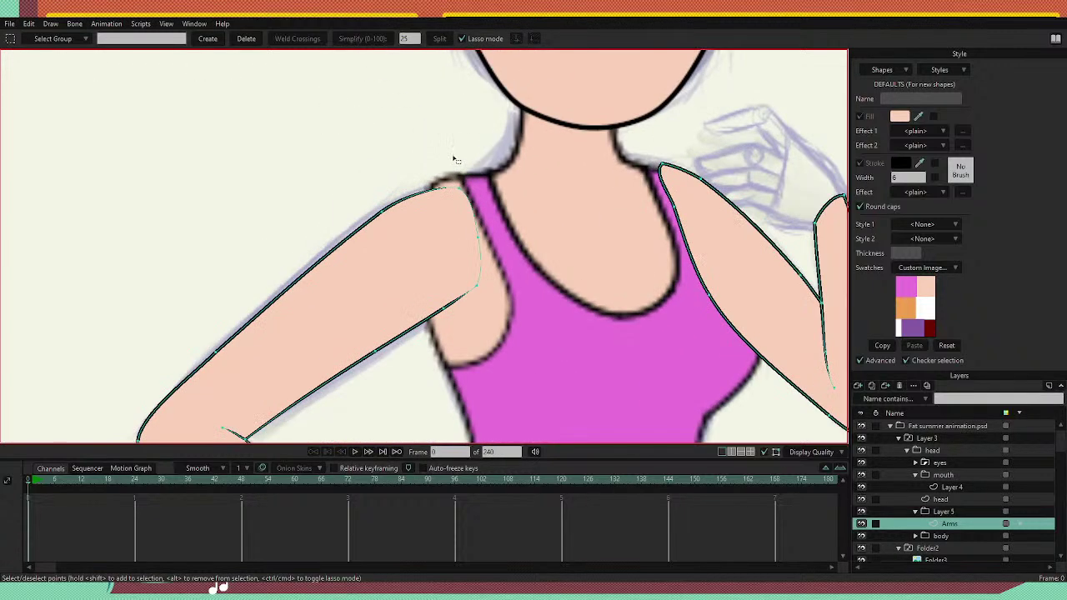
{"action": "key", "text": "t"}
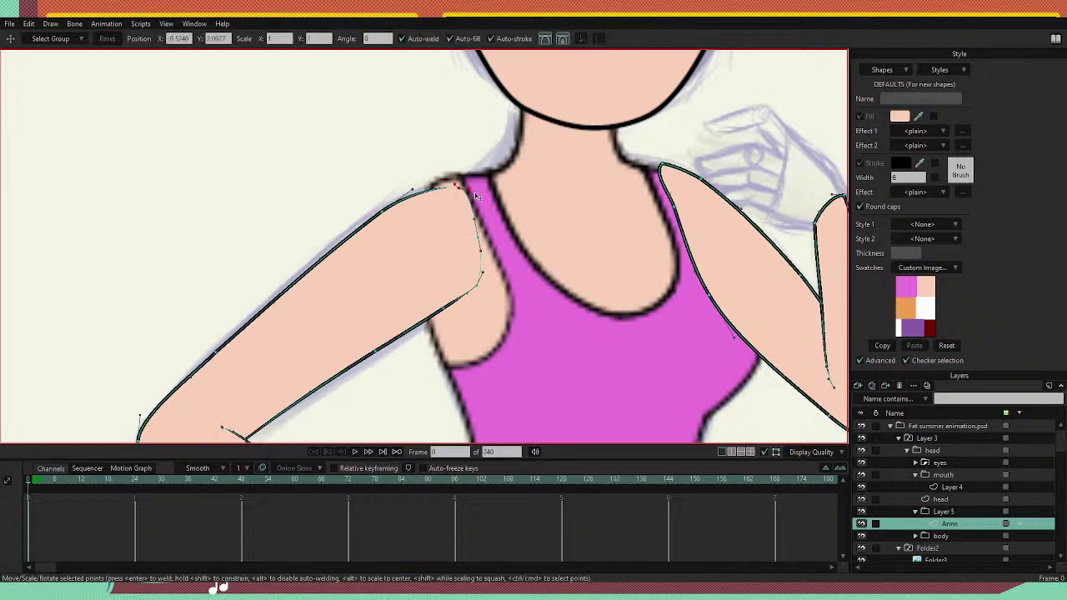
{"action": "left_click_drag", "start_coordinate": [459, 187], "coordinate": [473, 222]}
{"action": "left_click_drag", "start_coordinate": [414, 191], "coordinate": [424, 183]}
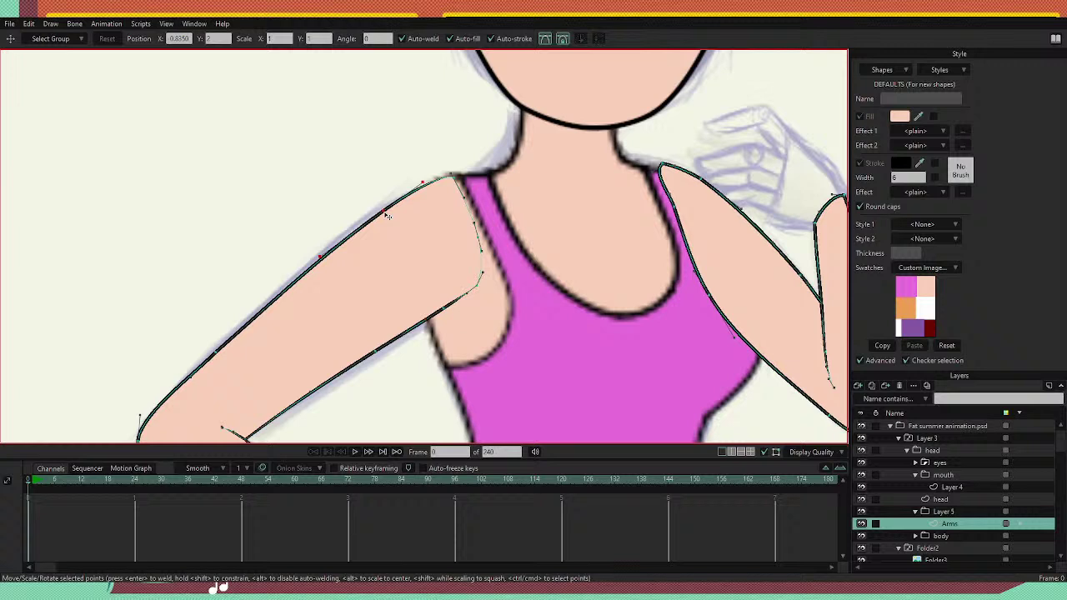
{"action": "left_click", "coordinate": [448, 176]}
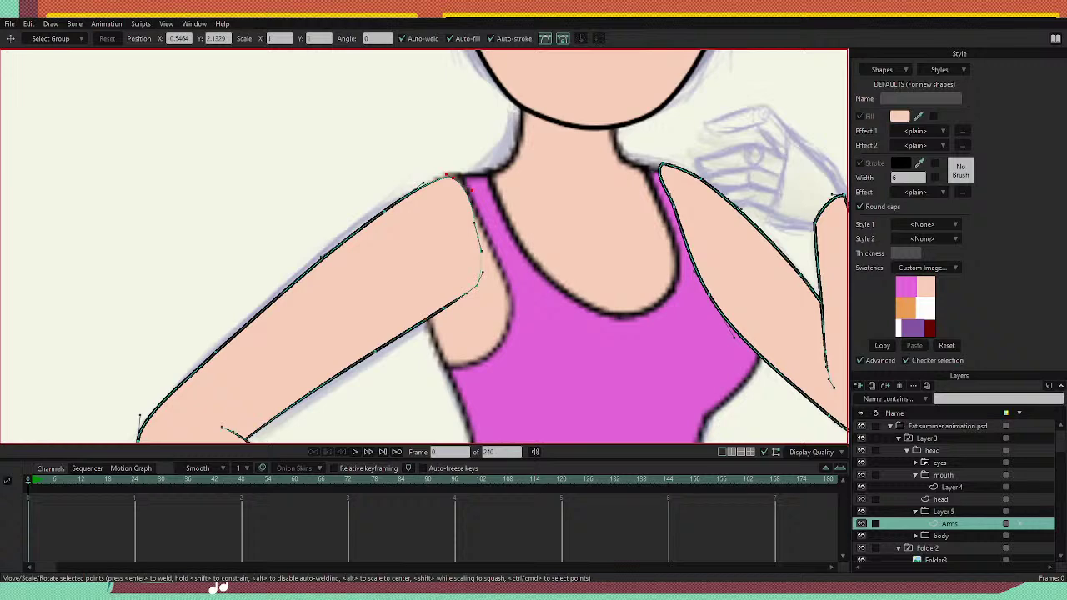
Select the raised arm shape on the Arms layer, copy its points and delete them from that layer.
{"action": "scroll", "coordinate": [547, 248], "scroll_direction": "down", "scroll_amount": 8}
{"action": "scroll", "coordinate": [617, 312], "scroll_direction": "up", "scroll_amount": 4}
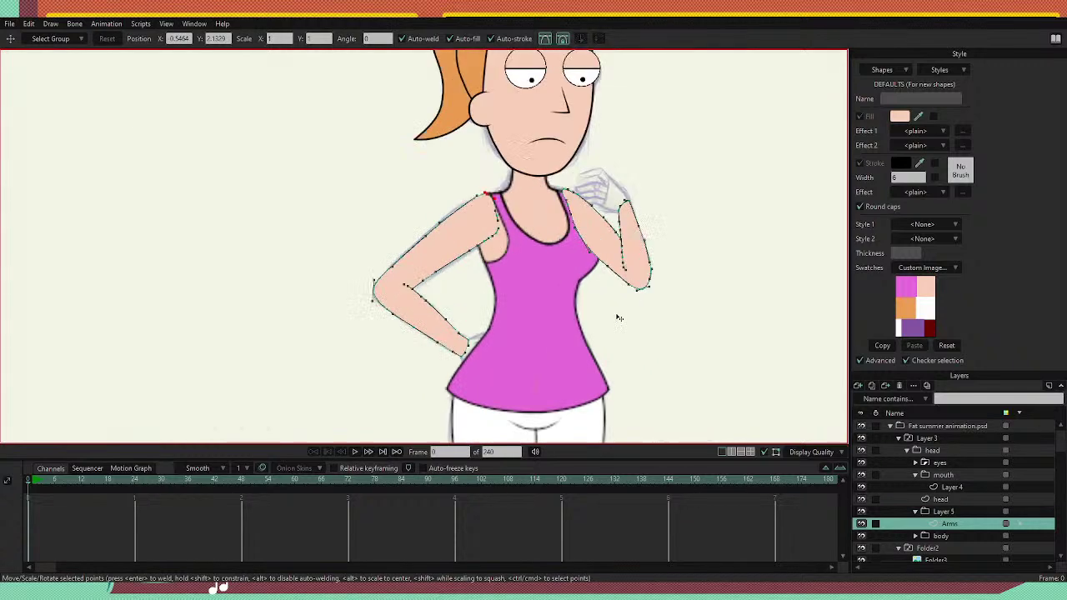
{"action": "scroll", "coordinate": [631, 280], "scroll_direction": "down", "scroll_amount": 3}
{"action": "scroll", "coordinate": [636, 192], "scroll_direction": "up", "scroll_amount": 2}
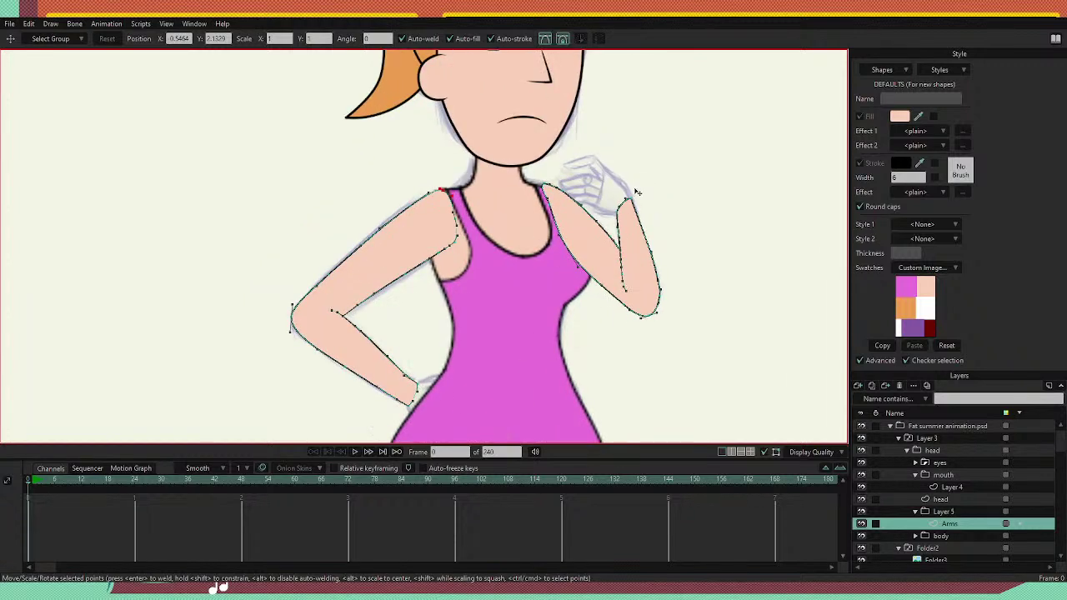
{"action": "left_click", "coordinate": [863, 527]}
{"action": "left_click", "coordinate": [862, 527]}
{"action": "key", "text": "q"}
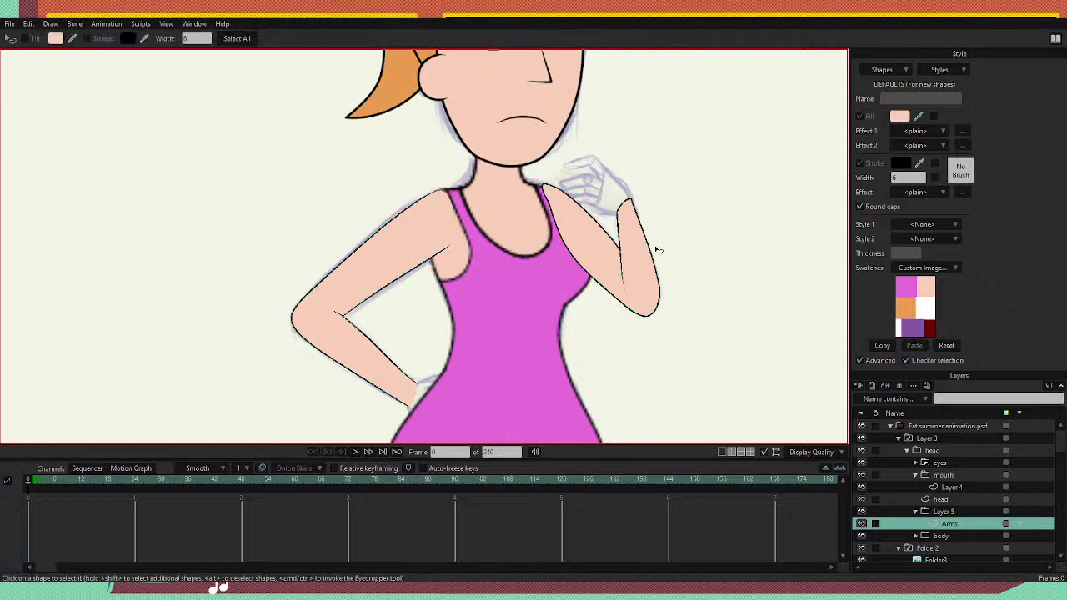
{"action": "left_click", "coordinate": [607, 257]}
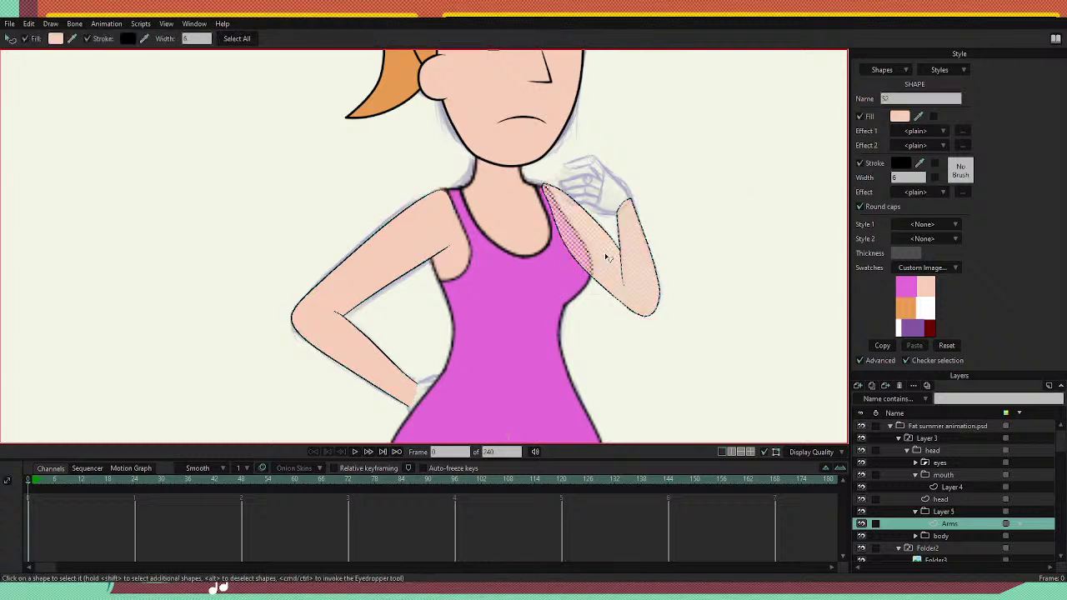
{"action": "double_click", "coordinate": [948, 524]}
{"action": "key", "text": "Return"}
{"action": "key", "text": "g"}
{"action": "mouse_move", "coordinate": [630, 150]}
{"action": "left_mouse_down"}
{"action": "mouse_move", "coordinate": [575, 148]}
{"action": "mouse_move", "coordinate": [705, 315]}
{"action": "mouse_move", "coordinate": [631, 135]}
{"action": "left_mouse_up"}
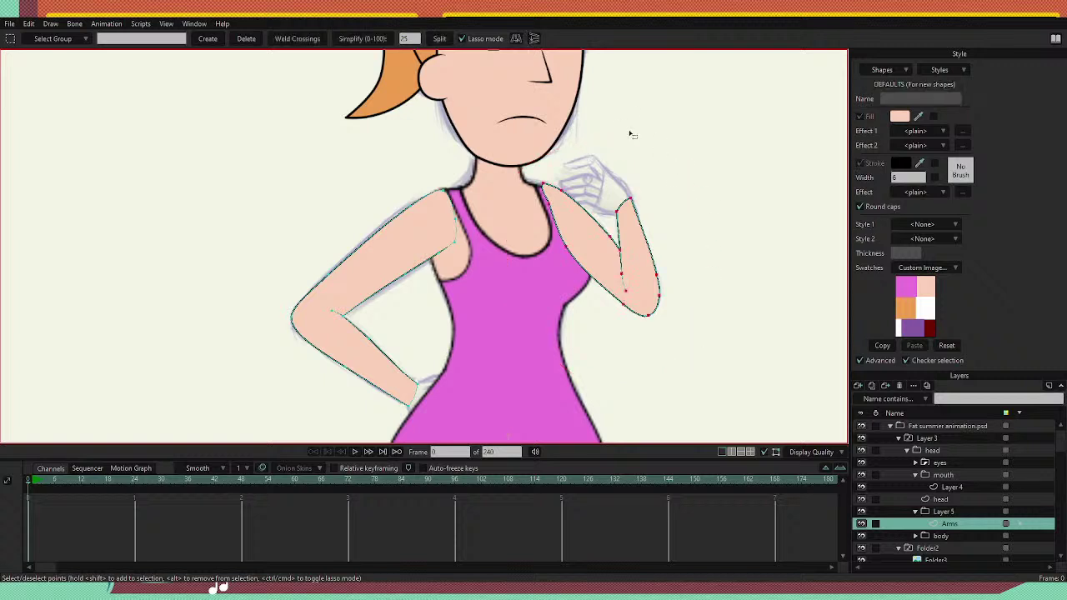
{"action": "key", "text": "Delete"}
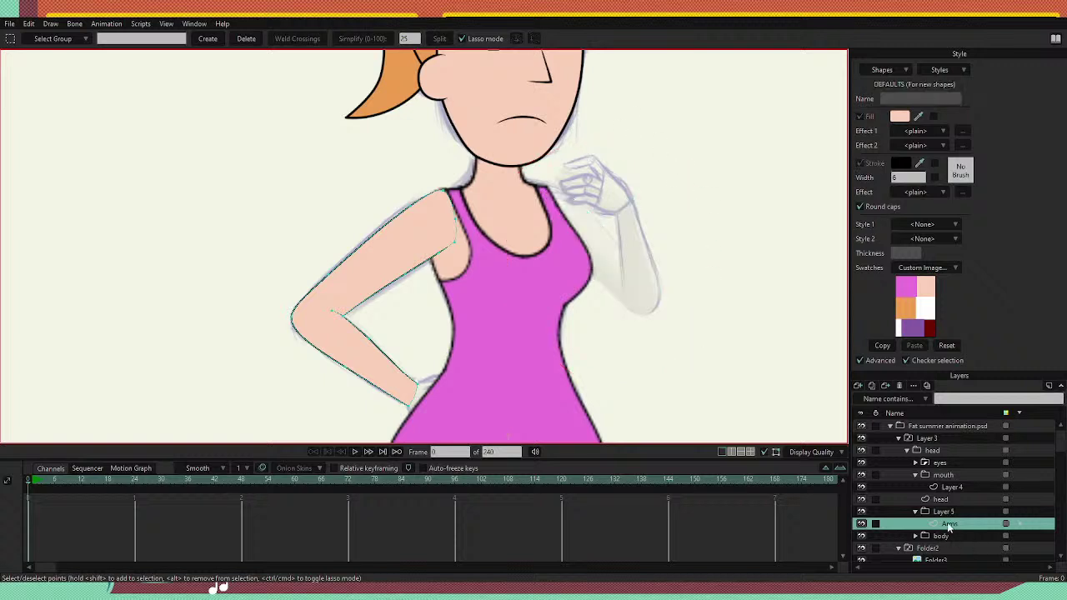
Collapse the Layer 5 group, create a new group layer and place it directly below the body group.
{"action": "left_click", "coordinate": [952, 546]}
{"action": "left_click", "coordinate": [943, 510]}
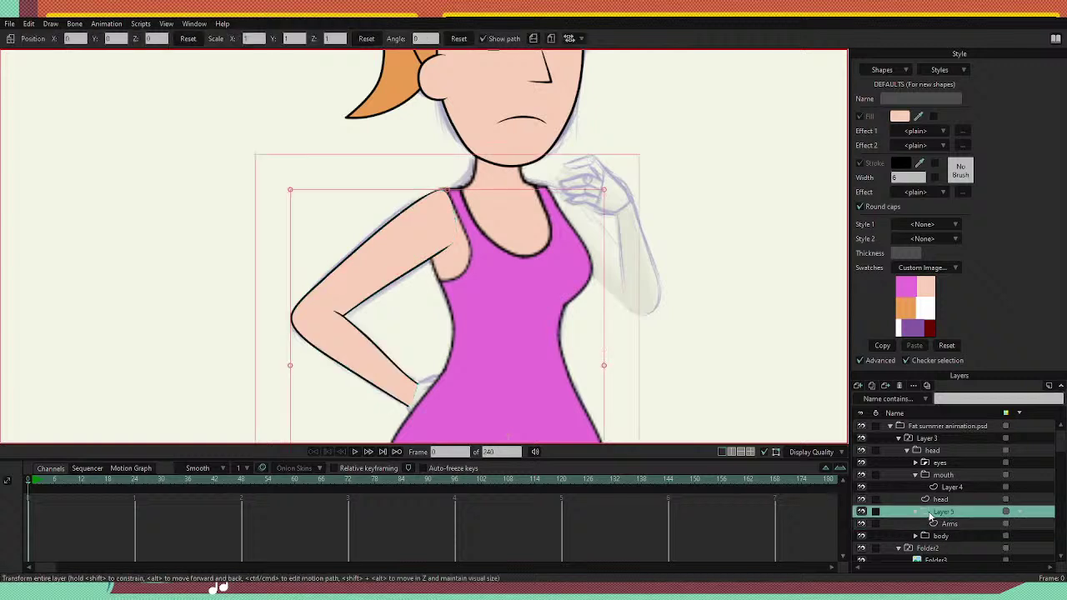
{"action": "left_click", "coordinate": [916, 512]}
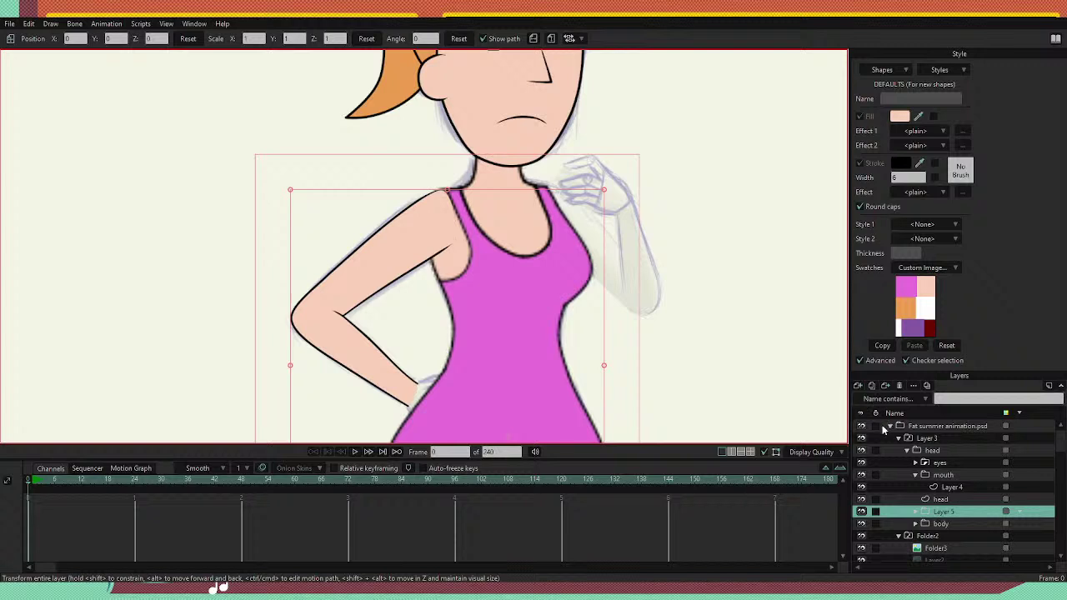
{"action": "key", "text": "ctrl+shift+n"}
{"action": "left_click_drag", "start_coordinate": [956, 517], "coordinate": [945, 541]}
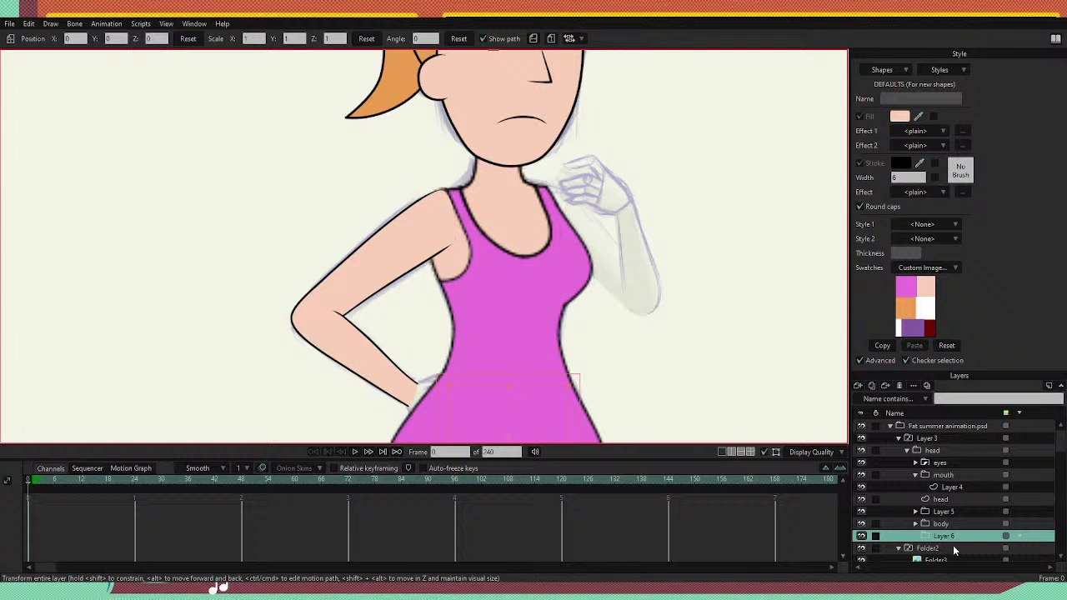
Paste the raised arm into a new vector layer and move that layer into the new group below the body.
{"action": "left_click", "coordinate": [877, 400]}
{"action": "key", "text": "ctrl+v"}
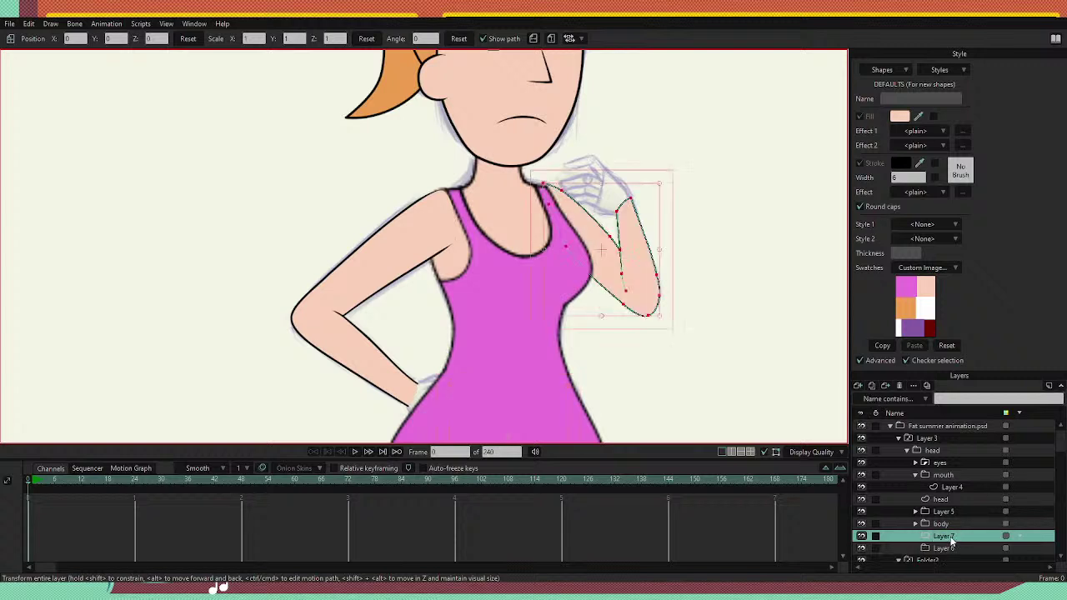
{"action": "key", "text": "t"}
{"action": "left_click_drag", "start_coordinate": [954, 554], "coordinate": [954, 550]}
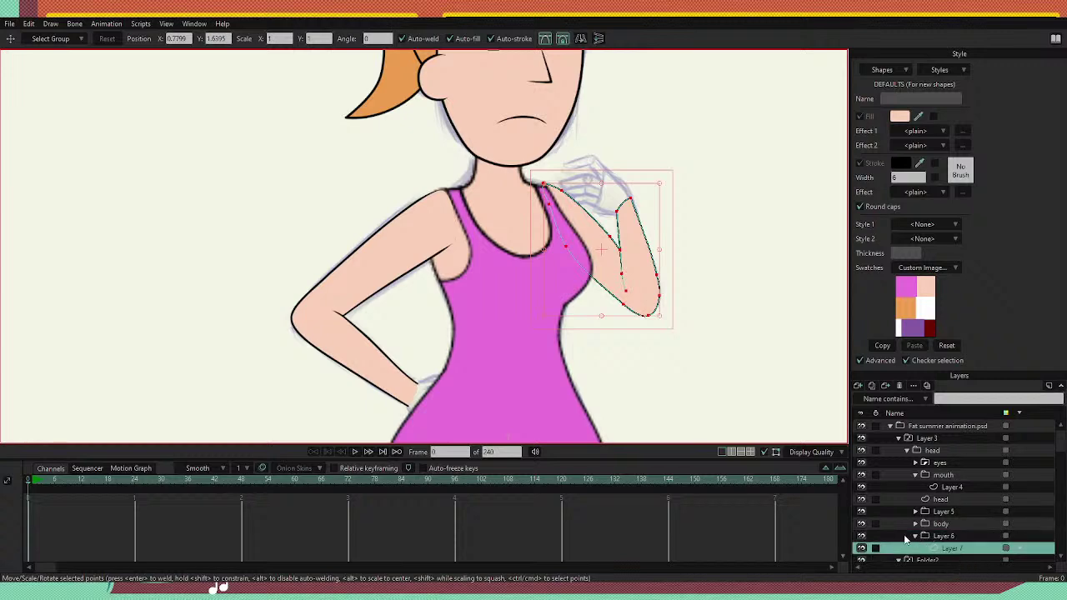
Shift the raised arm's shoulder point slightly down and inward and adjust its handle so the shoulder line meets the strap.
{"action": "scroll", "coordinate": [638, 152], "scroll_direction": "up", "scroll_amount": 3}
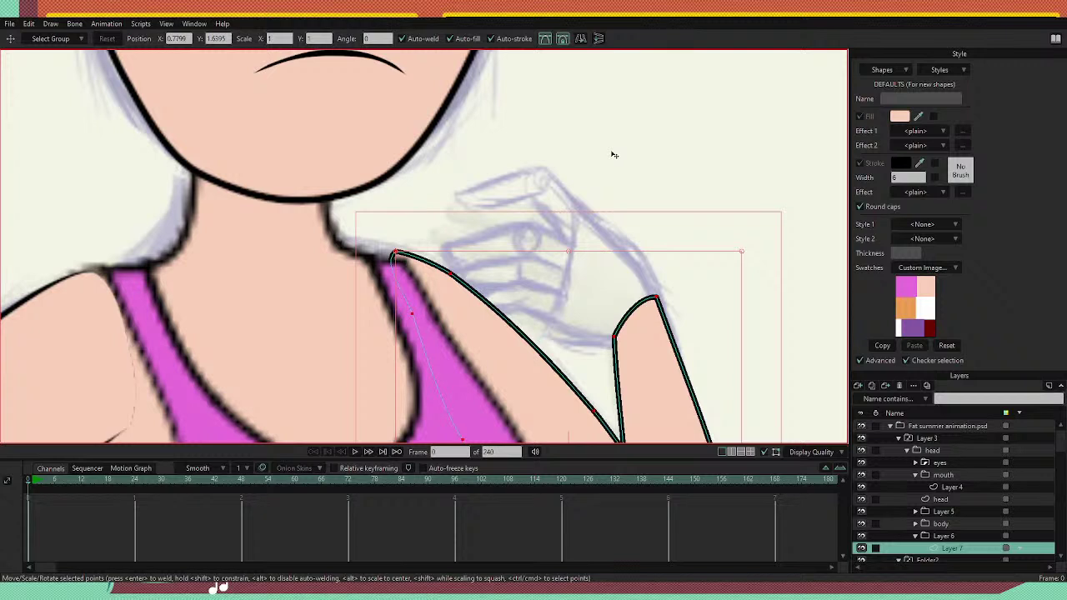
{"action": "left_click_drag", "start_coordinate": [756, 212], "coordinate": [755, 210]}
{"action": "key", "text": "ctrl+z"}
{"action": "key", "text": "g"}
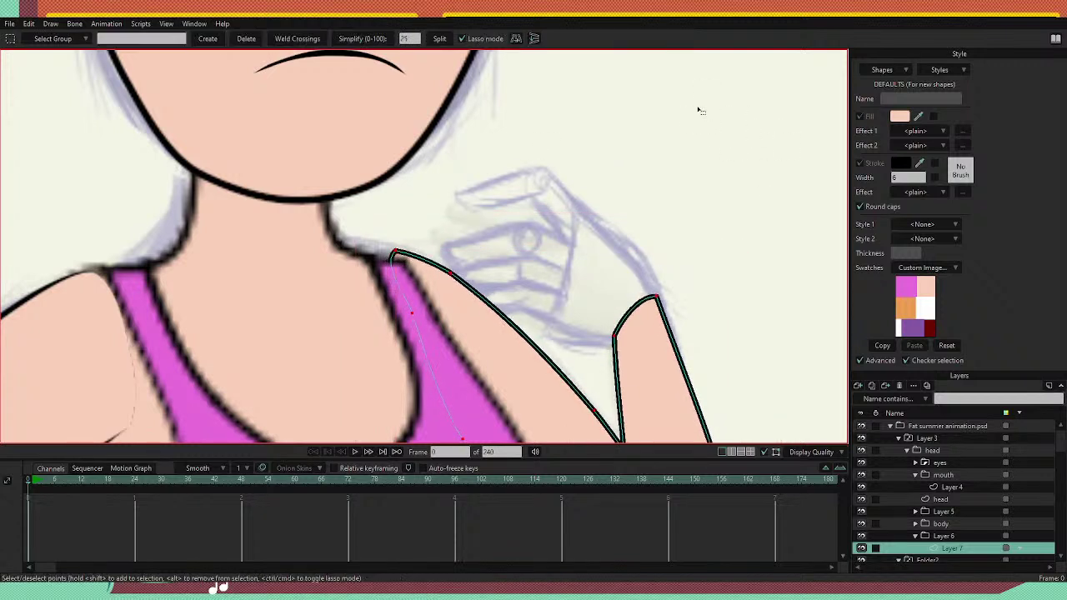
{"action": "key", "text": "t"}
{"action": "left_click_drag", "start_coordinate": [633, 152], "coordinate": [632, 153]}
{"action": "left_click", "coordinate": [738, 134]}
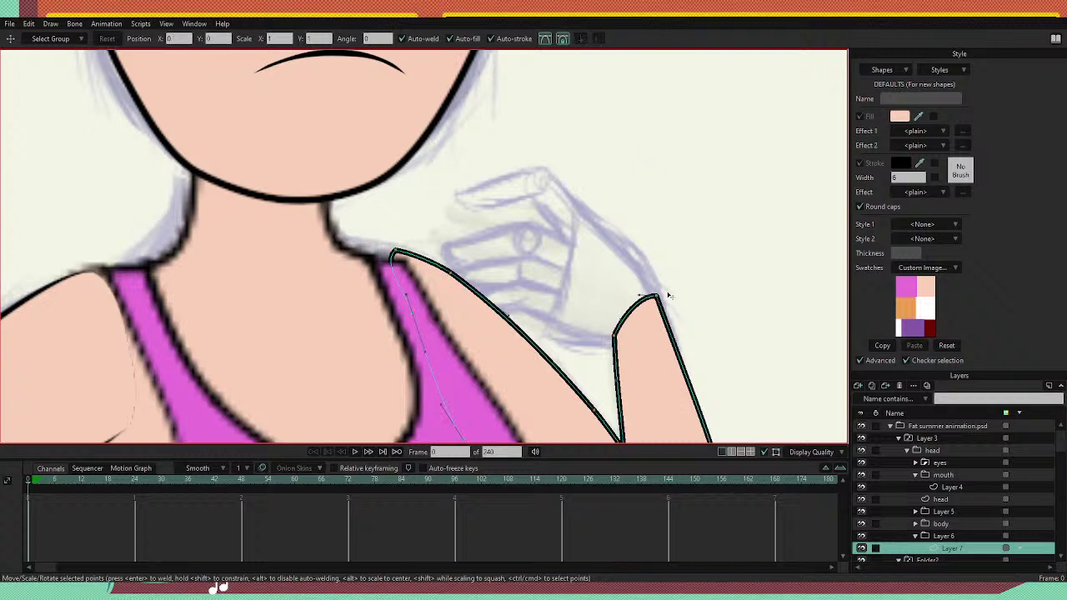
{"action": "left_click_drag", "start_coordinate": [401, 256], "coordinate": [439, 272]}
{"action": "scroll", "coordinate": [274, 233], "scroll_direction": "down", "scroll_amount": 5}
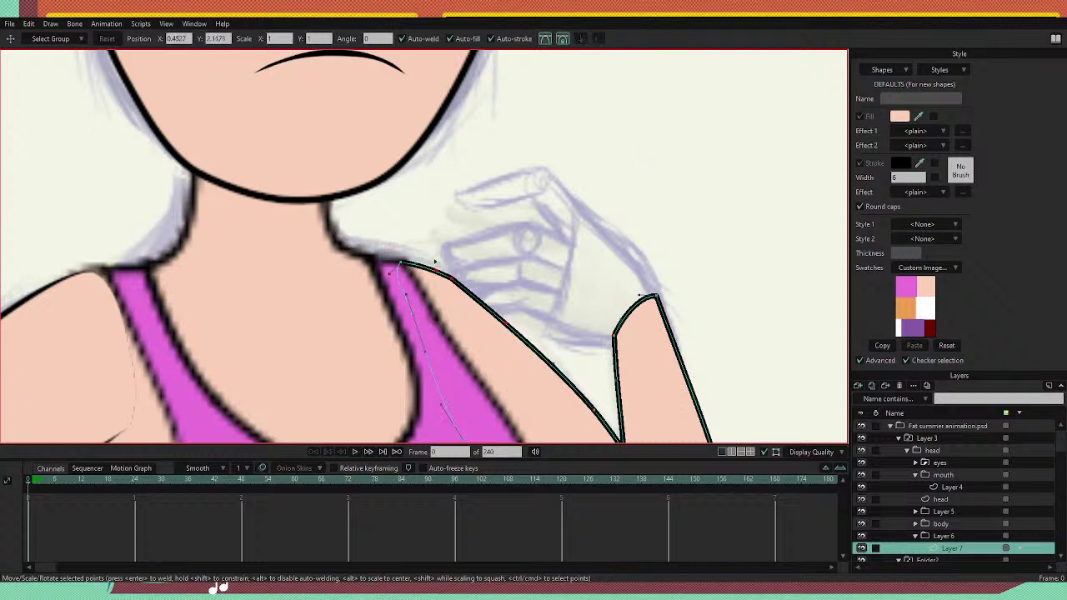
Examine the shoulder joins, expanding the body group and selecting the upper body layer to inspect its outline.
{"action": "scroll", "coordinate": [265, 244], "scroll_direction": "up", "scroll_amount": 4}
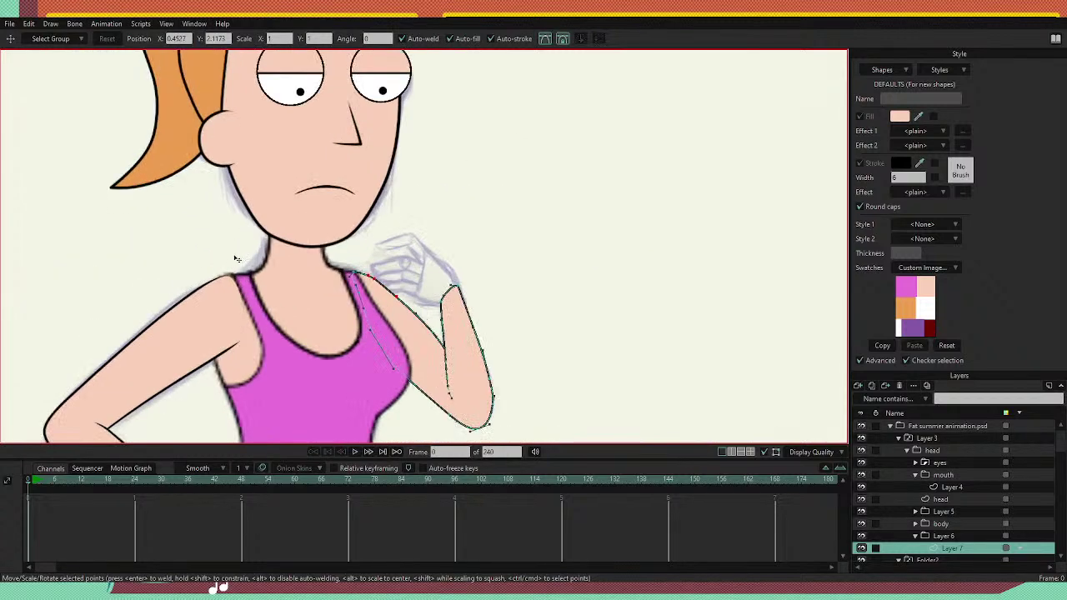
{"action": "scroll", "coordinate": [273, 310], "scroll_direction": "down", "scroll_amount": 1}
{"action": "scroll", "coordinate": [275, 308], "scroll_direction": "up", "scroll_amount": 1}
{"action": "scroll", "coordinate": [282, 388], "scroll_direction": "down", "scroll_amount": 3}
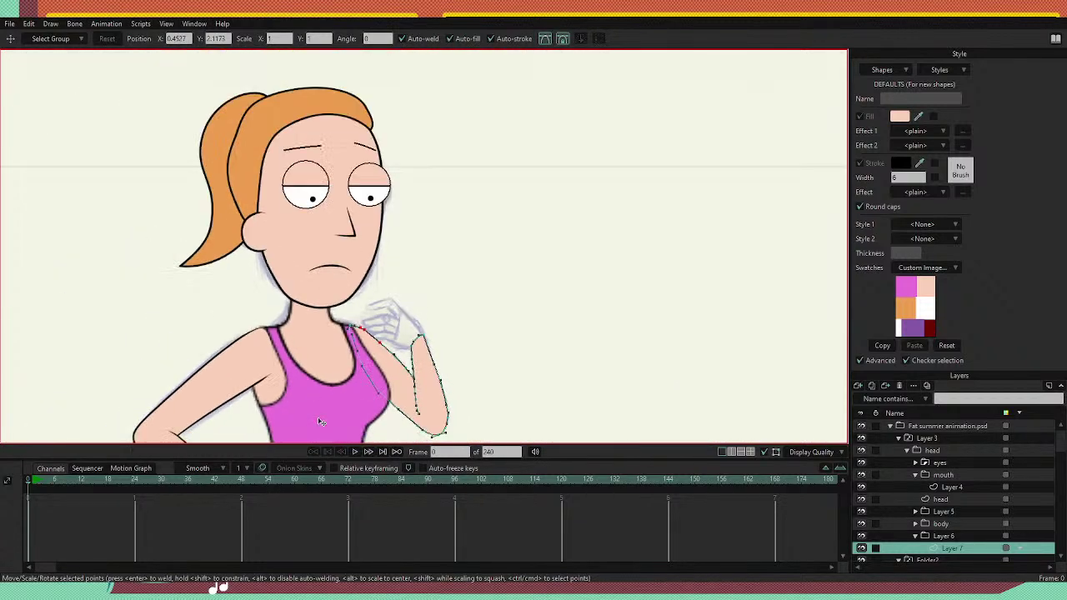
{"action": "scroll", "coordinate": [282, 389], "scroll_direction": "up", "scroll_amount": 2}
{"action": "left_click", "coordinate": [940, 523]}
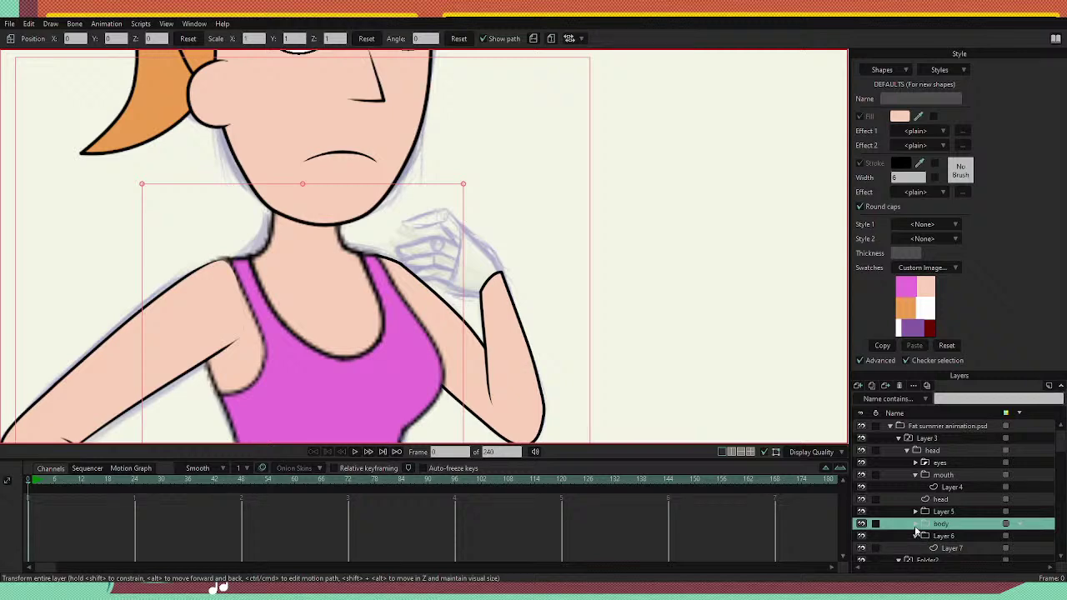
{"action": "left_click", "coordinate": [915, 525]}
{"action": "left_click", "coordinate": [958, 536]}
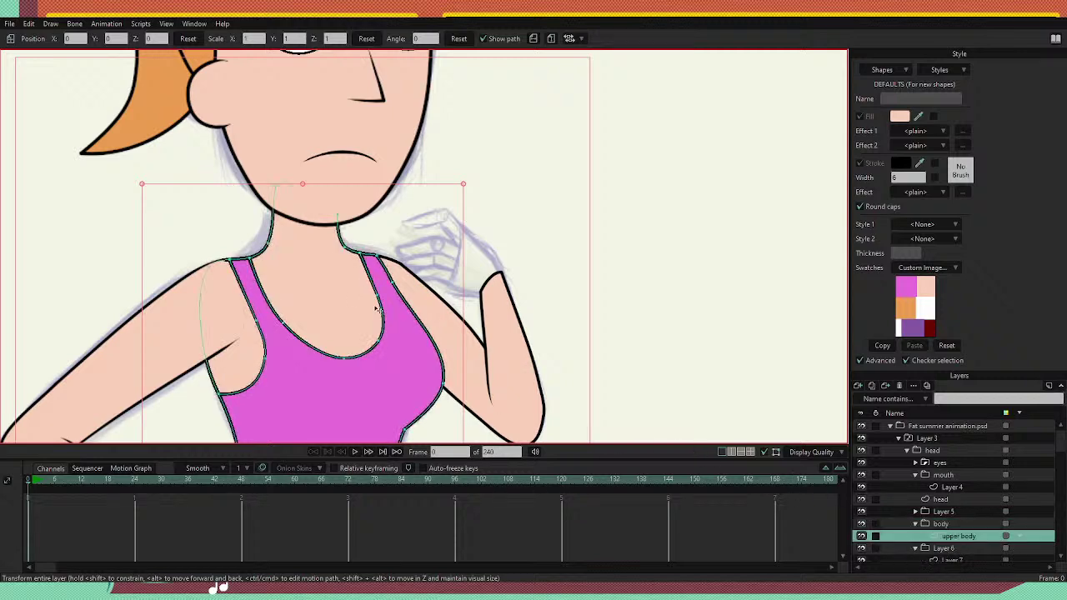
{"action": "scroll", "coordinate": [397, 252], "scroll_direction": "up", "scroll_amount": 5}
{"action": "scroll", "coordinate": [326, 264], "scroll_direction": "down", "scroll_amount": 5}
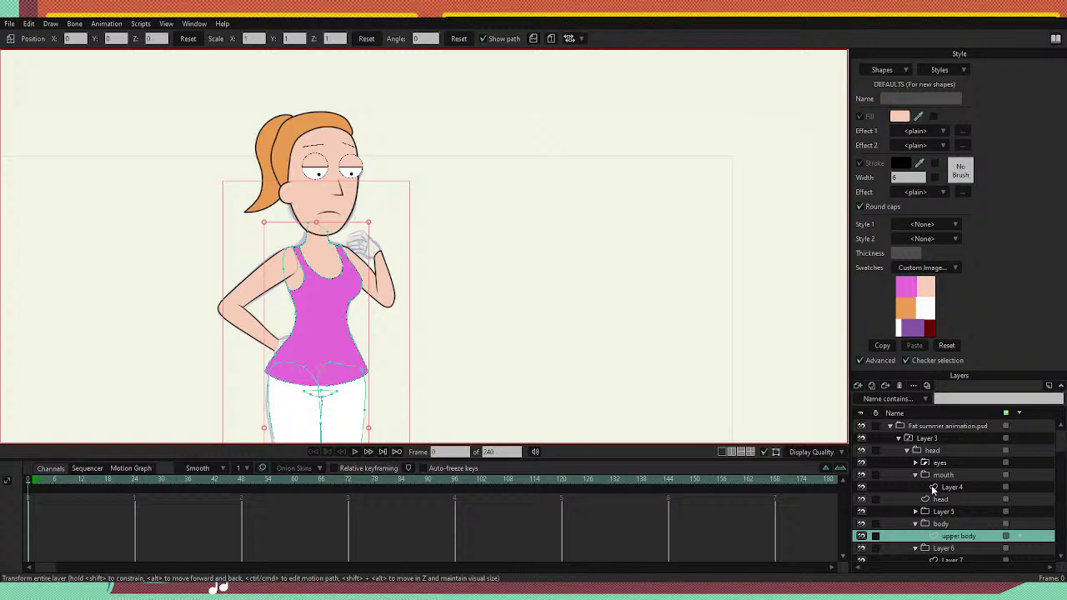
Select all points of the raised arm layer, enlarge the Magnet radius to about 0.63 and pull the elbow slightly downward.
{"action": "left_click_drag", "start_coordinate": [1061, 445], "coordinate": [1056, 492]}
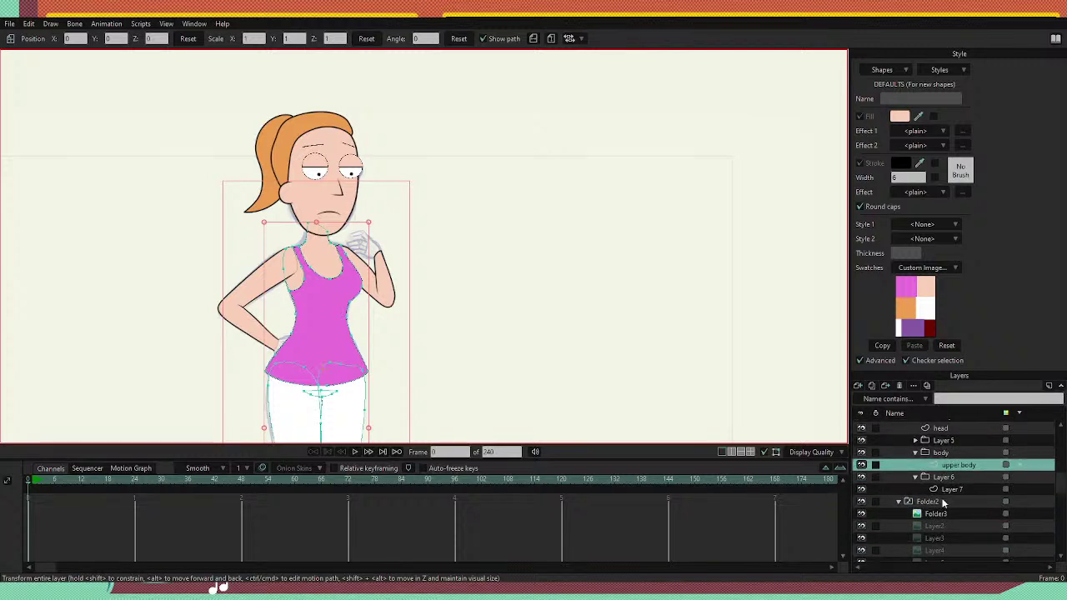
{"action": "left_click", "coordinate": [949, 488]}
{"action": "scroll", "coordinate": [336, 275], "scroll_direction": "up", "scroll_amount": 2}
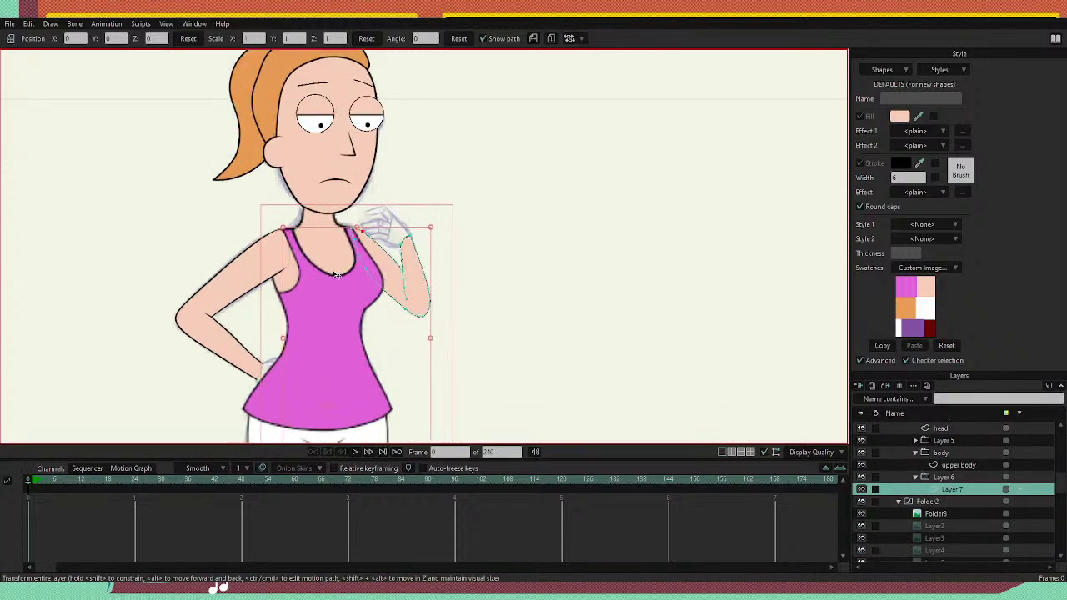
{"action": "key", "text": "g"}
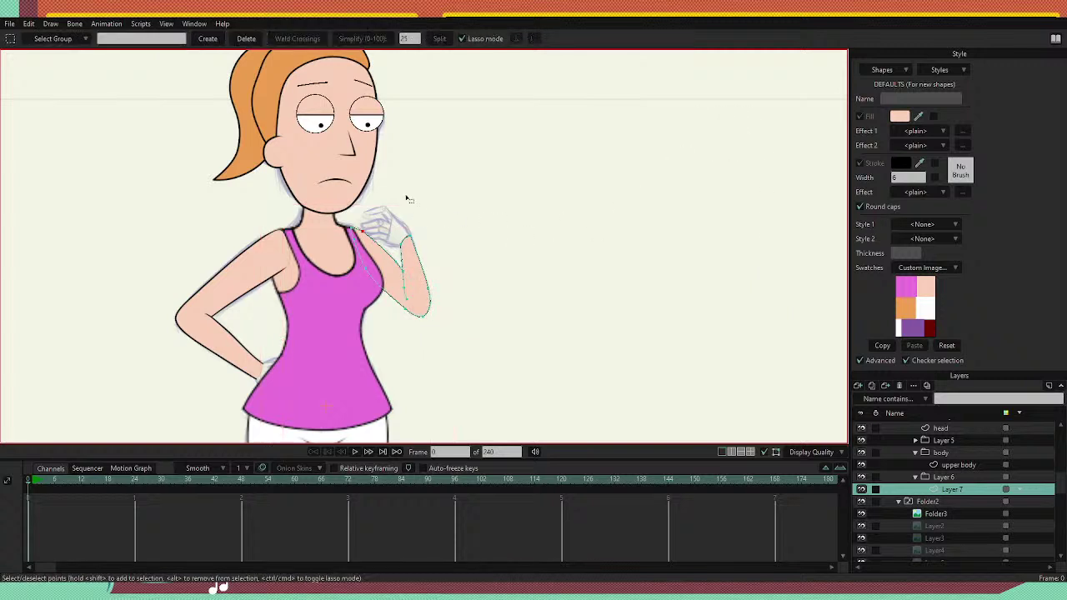
{"action": "mouse_move", "coordinate": [409, 198]}
{"action": "left_mouse_down"}
{"action": "mouse_move", "coordinate": [483, 333]}
{"action": "mouse_move", "coordinate": [429, 197]}
{"action": "left_mouse_up"}
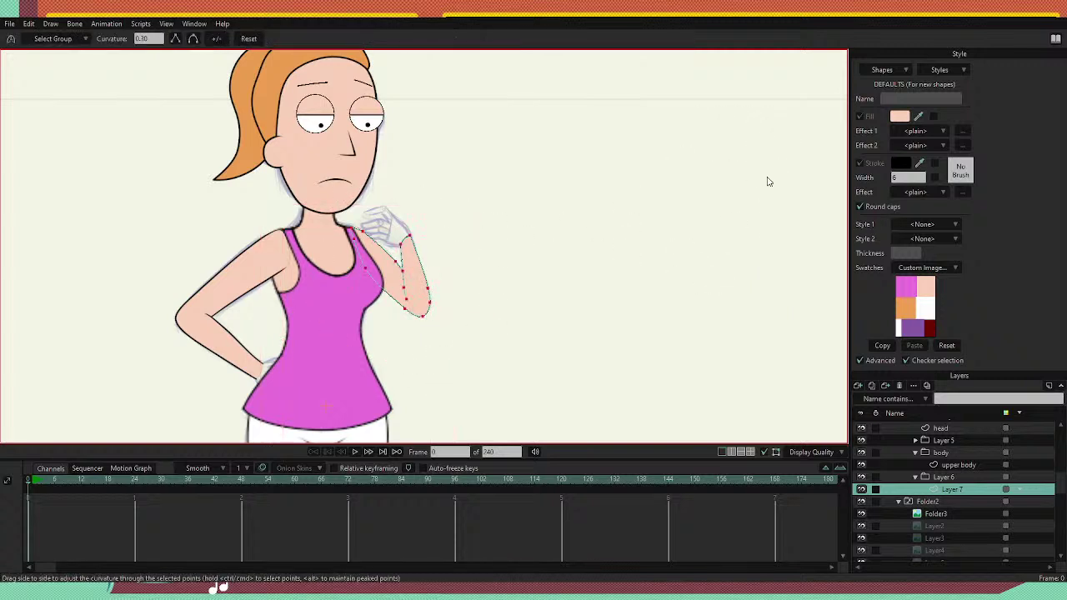
{"action": "key", "text": "x"}
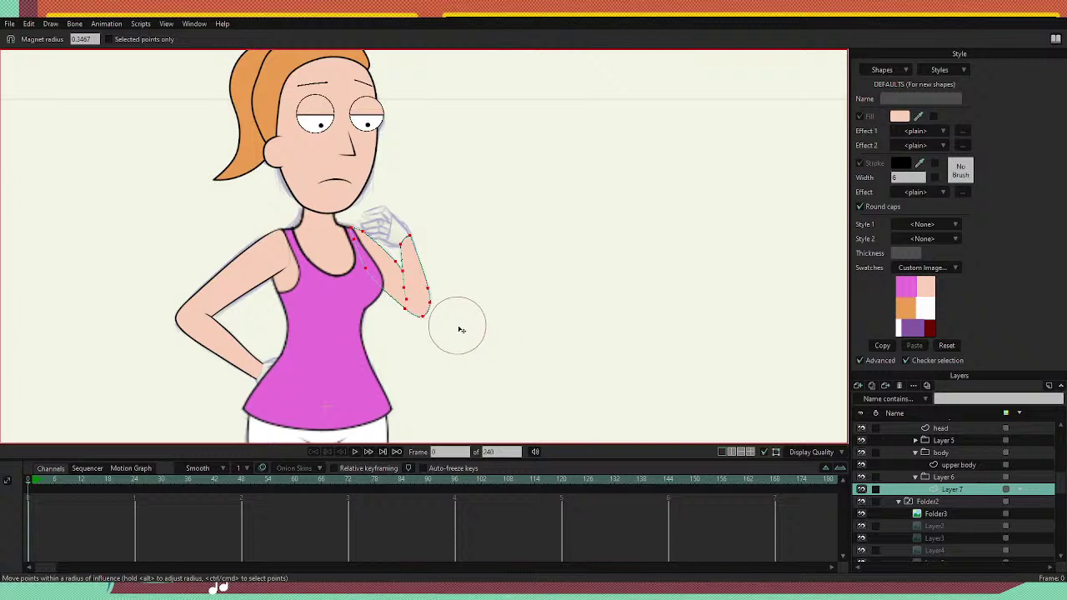
{"action": "left_click_drag", "start_coordinate": [455, 326], "coordinate": [552, 317]}
{"action": "left_click_drag", "start_coordinate": [418, 325], "coordinate": [422, 343]}
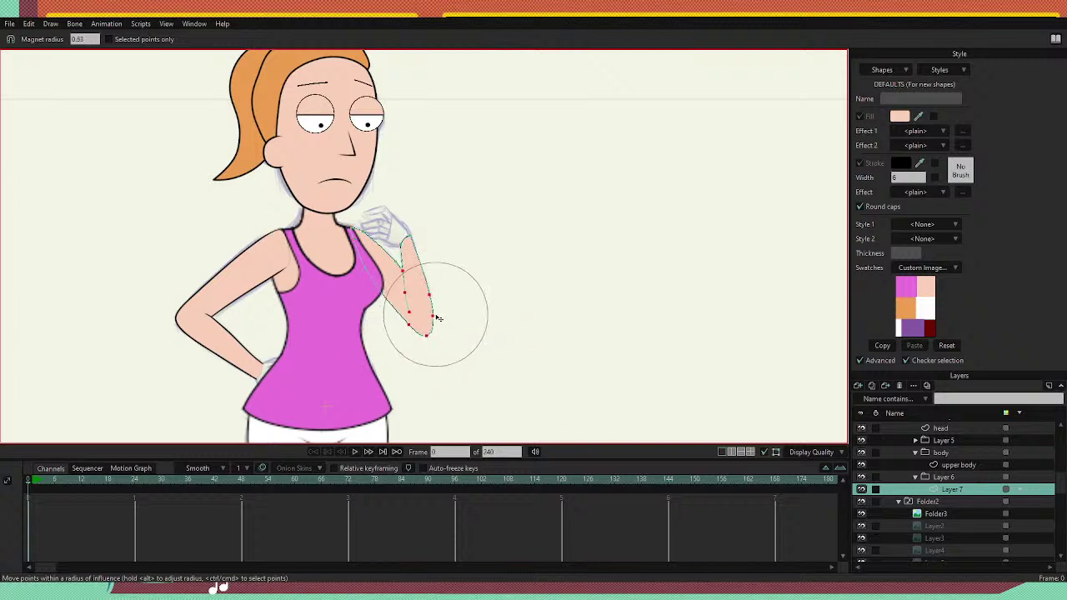
Reshape the underside of the raised upper arm where it passes behind the tank top by adjusting its point and curve handles.
{"action": "key", "text": "t"}
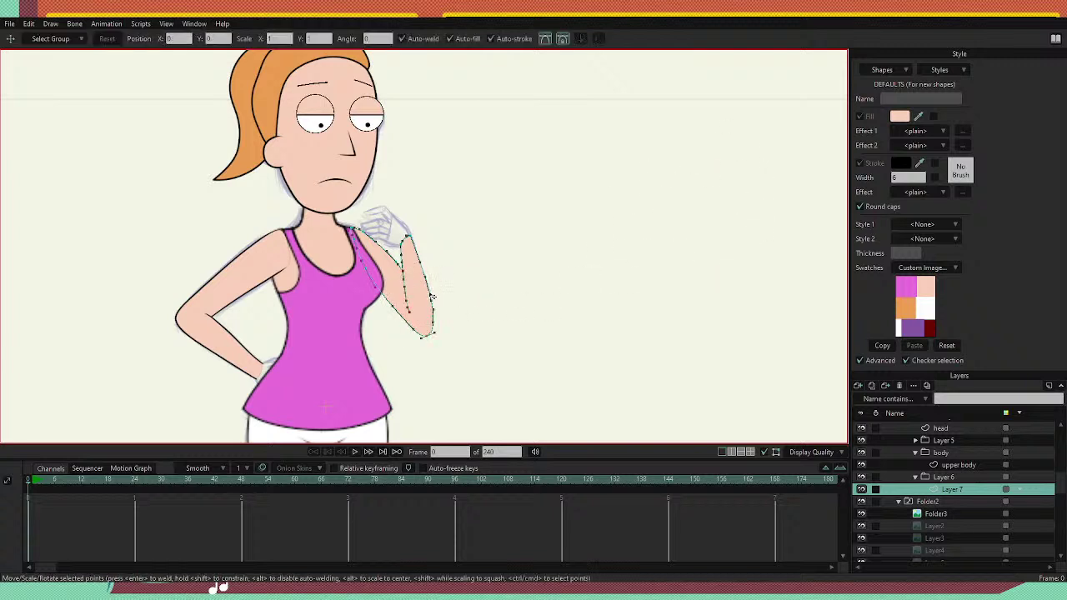
{"action": "scroll", "coordinate": [375, 287], "scroll_direction": "up", "scroll_amount": 2}
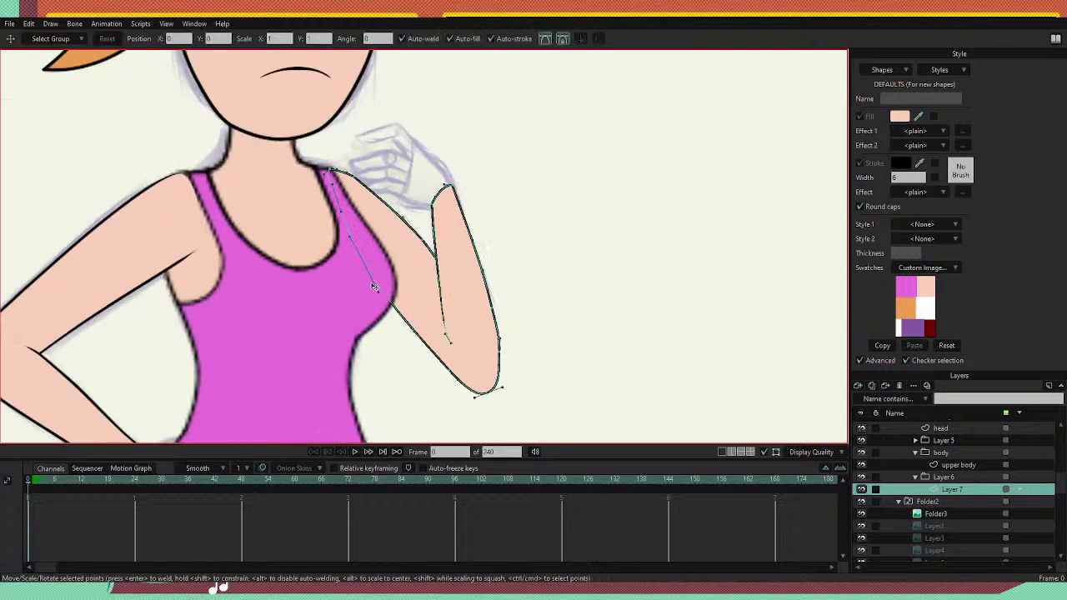
{"action": "left_click_drag", "start_coordinate": [361, 255], "coordinate": [354, 267]}
{"action": "mouse_move", "coordinate": [437, 354]}
{"action": "left_mouse_down"}
{"action": "mouse_move", "coordinate": [440, 330]}
{"action": "mouse_move", "coordinate": [421, 315]}
{"action": "mouse_move", "coordinate": [449, 347]}
{"action": "left_mouse_up"}
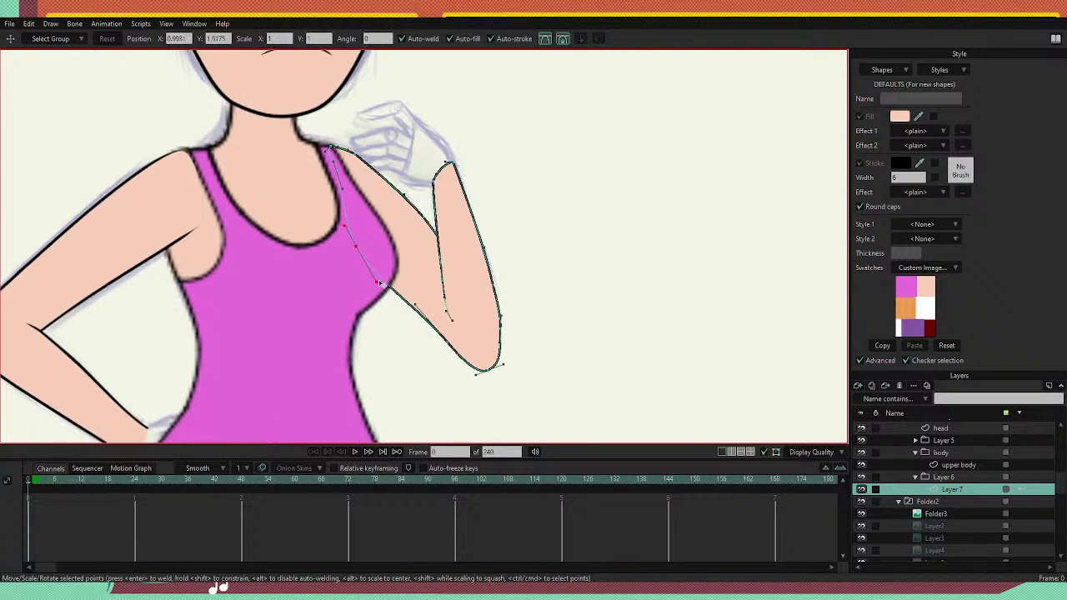
{"action": "left_click_drag", "start_coordinate": [374, 284], "coordinate": [382, 279]}
Refine the raised arm's upper shoulder line and the inner elbow point where the upper arm meets the forearm.
{"action": "left_click_drag", "start_coordinate": [449, 255], "coordinate": [444, 294]}
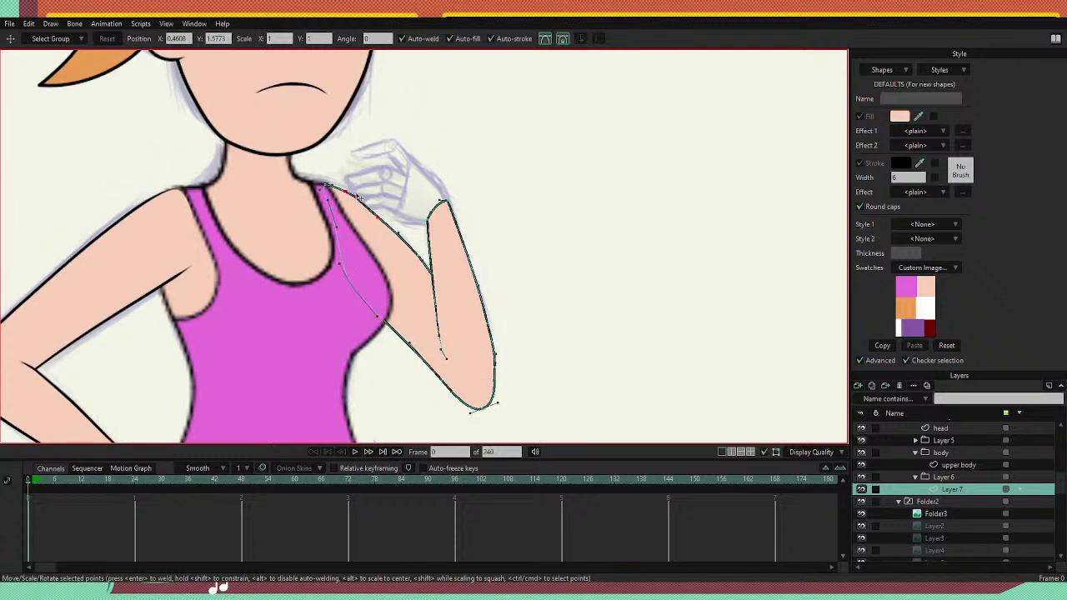
{"action": "scroll", "coordinate": [483, 271], "scroll_direction": "down", "scroll_amount": 2}
{"action": "left_click_drag", "start_coordinate": [426, 313], "coordinate": [406, 225]}
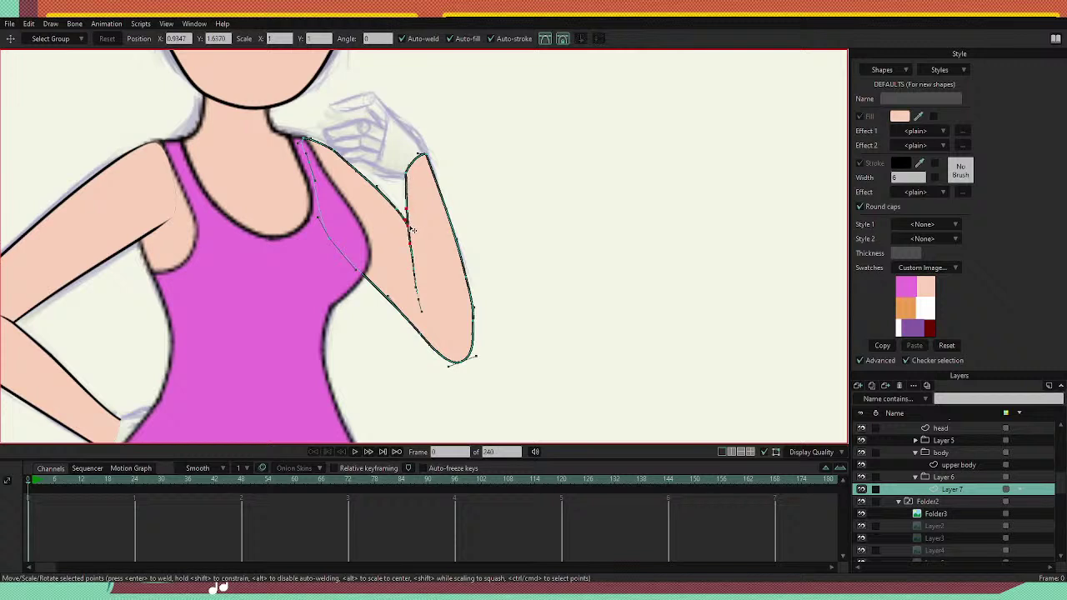
Round out the raised arm's outer forearm and elbow by moving the outer points slightly outward and adjusting their curve handles.
{"action": "left_click", "coordinate": [459, 243]}
{"action": "left_click", "coordinate": [471, 285], "text": "shift"}
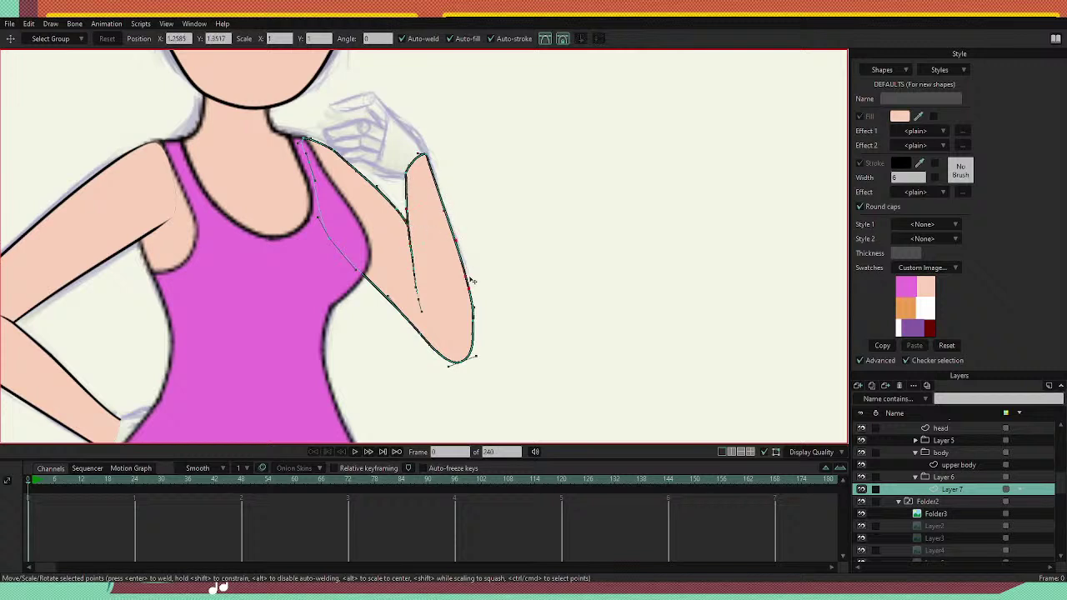
{"action": "left_click_drag", "start_coordinate": [480, 334], "coordinate": [478, 324]}
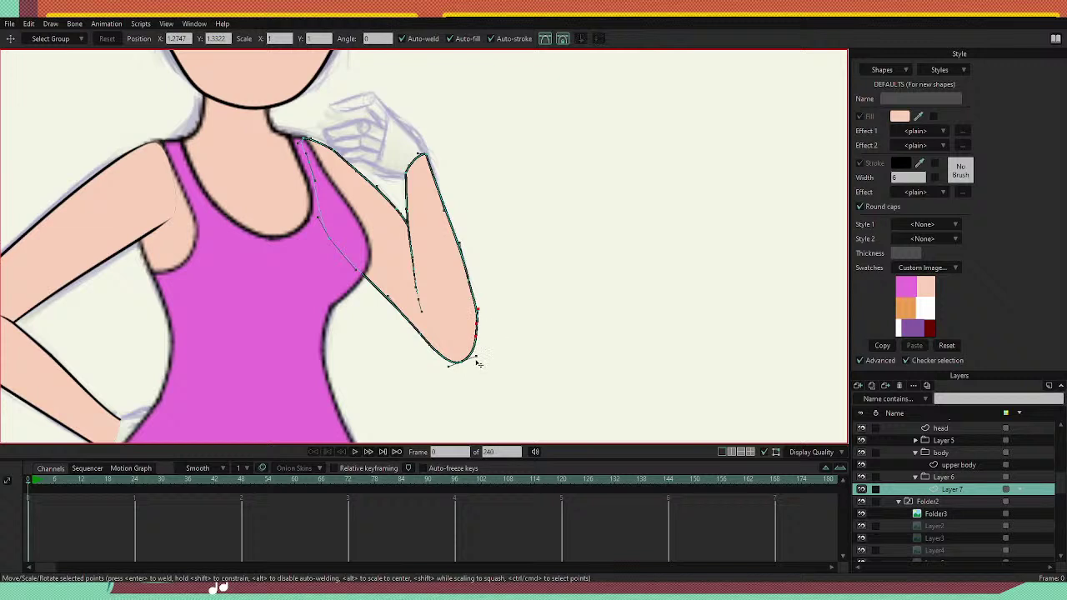
{"action": "left_click_drag", "start_coordinate": [477, 361], "coordinate": [477, 343]}
{"action": "left_click_drag", "start_coordinate": [481, 326], "coordinate": [480, 305]}
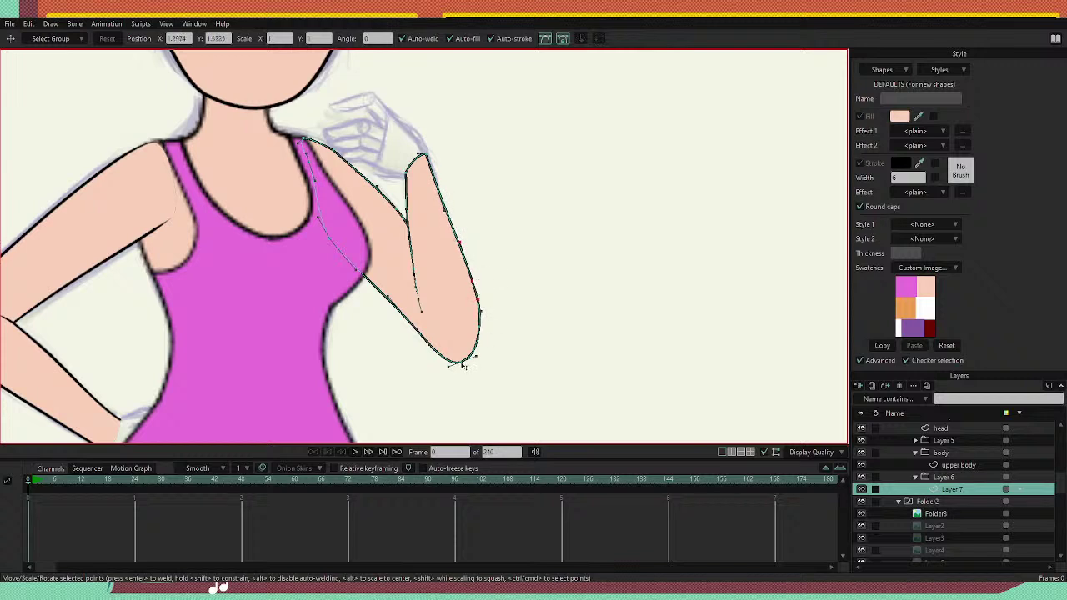
Reposition the outer elbow points of the raised arm to lengthen and round the elbow slightly.
{"action": "mouse_move", "coordinate": [462, 364]}
{"action": "left_mouse_down"}
{"action": "mouse_move", "coordinate": [419, 339]}
{"action": "mouse_move", "coordinate": [462, 370]}
{"action": "left_mouse_up"}
{"action": "left_click_drag", "start_coordinate": [480, 328], "coordinate": [481, 347]}
{"action": "left_click", "coordinate": [483, 314]}
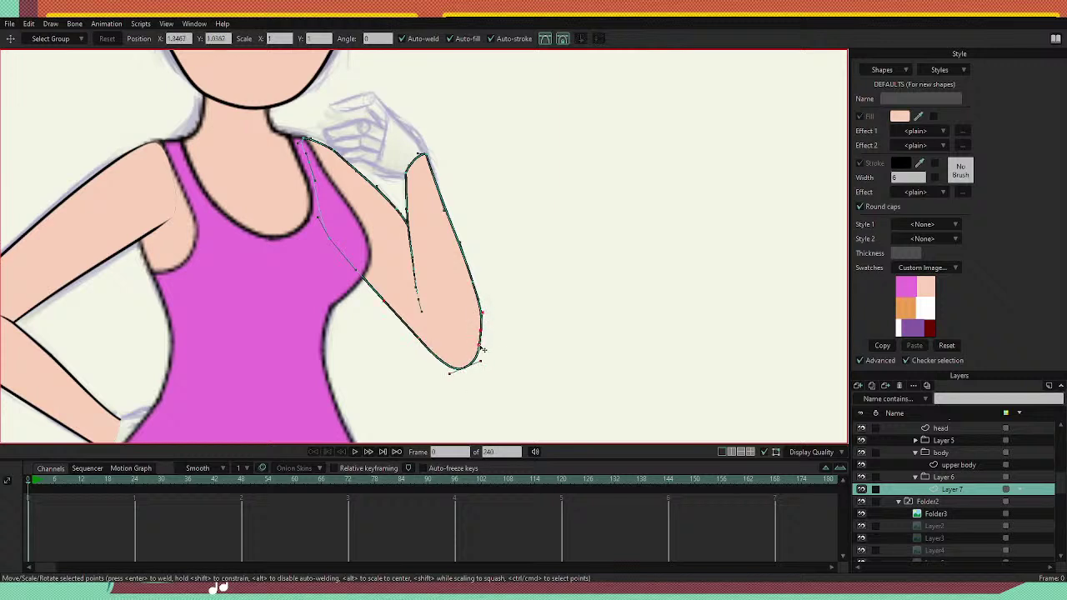
{"action": "left_click", "coordinate": [479, 341]}
{"action": "scroll", "coordinate": [477, 291], "scroll_direction": "down", "scroll_amount": 10}
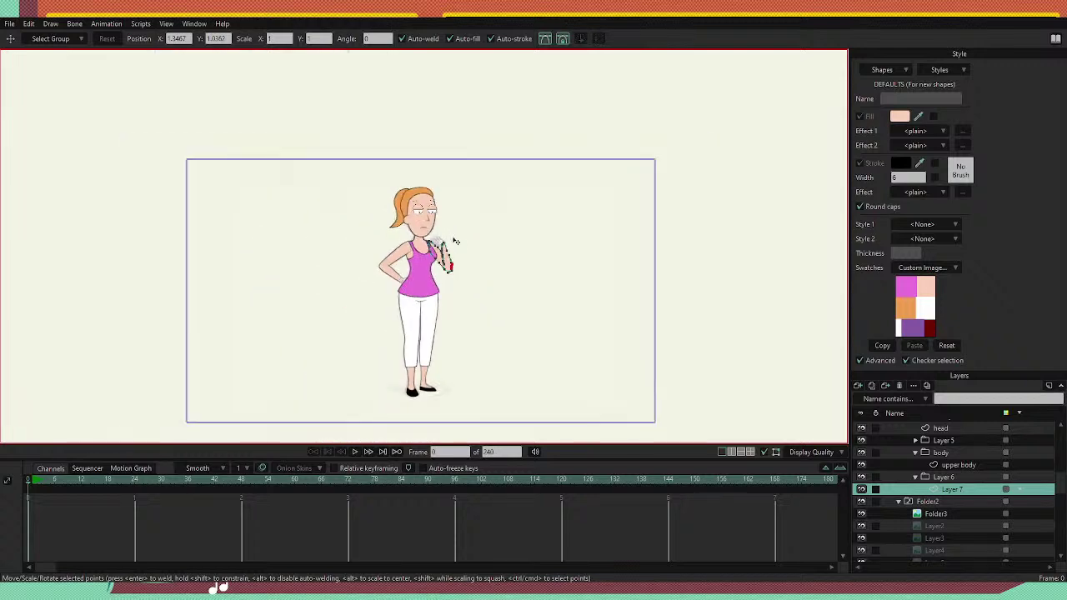
Hide the outline edge across the raised arm's wrist with the Hide Edge tool.
{"action": "scroll", "coordinate": [435, 252], "scroll_direction": "up", "scroll_amount": 5}
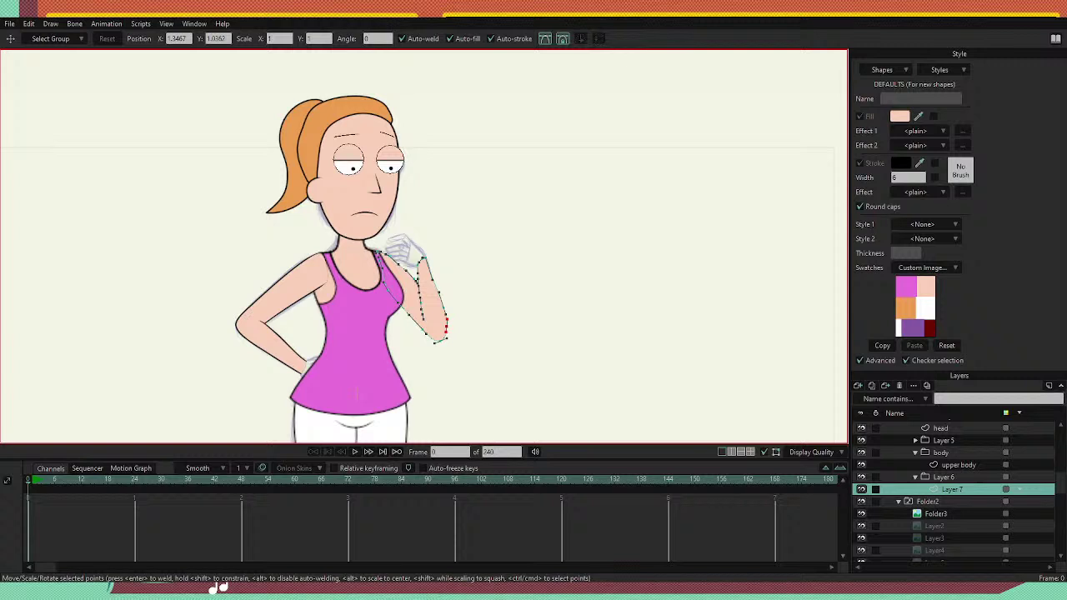
{"action": "scroll", "coordinate": [366, 305], "scroll_direction": "up", "scroll_amount": 5}
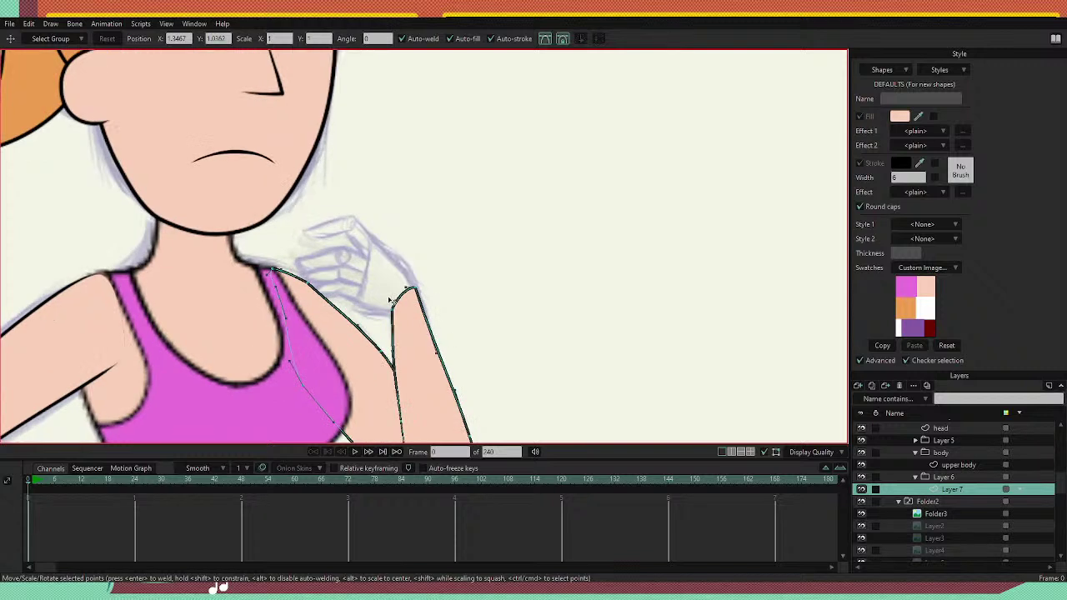
{"action": "key", "text": "h"}
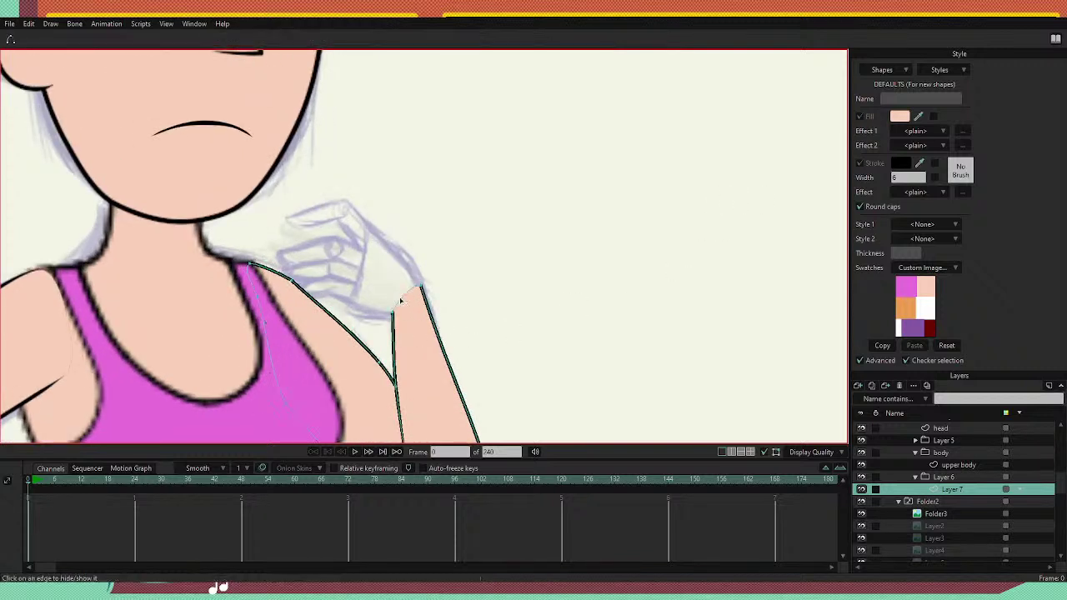
{"action": "key", "text": "t"}
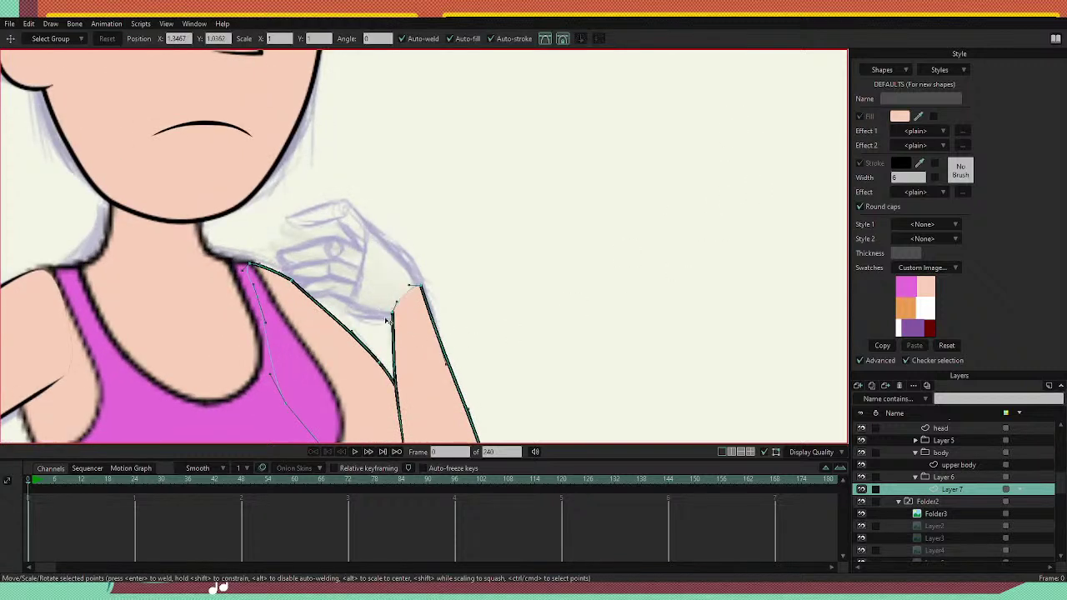
Shift the raised arm's inner wrist corner and adjust the adjoining forearm curve to match the sketch.
{"action": "left_click_drag", "start_coordinate": [394, 315], "coordinate": [393, 306]}
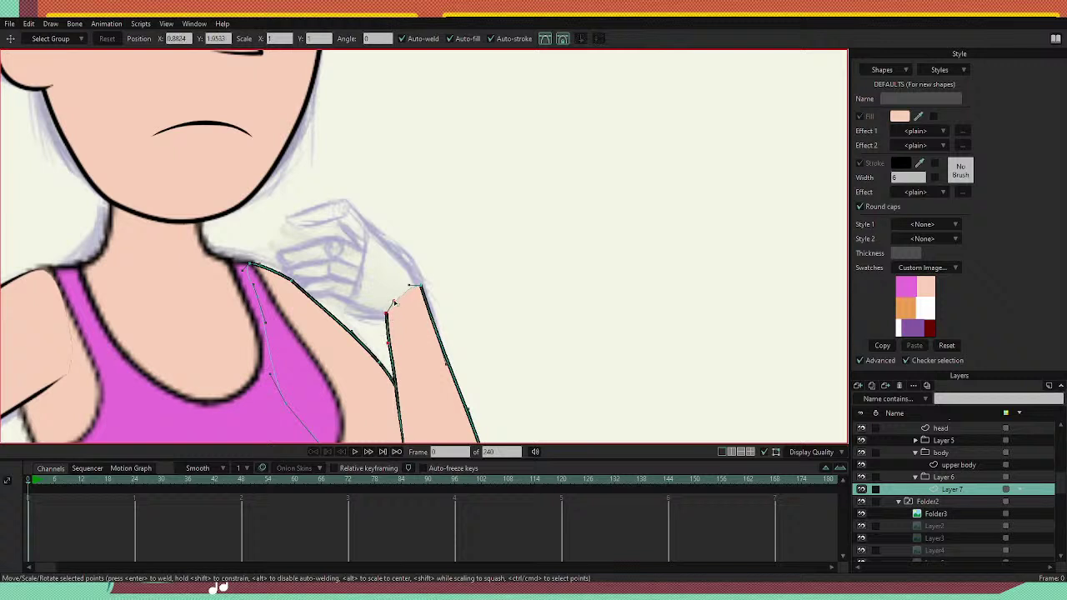
{"action": "left_click_drag", "start_coordinate": [388, 344], "coordinate": [431, 347]}
{"action": "left_click_drag", "start_coordinate": [410, 249], "coordinate": [408, 255]}
{"action": "left_click", "coordinate": [397, 271]}
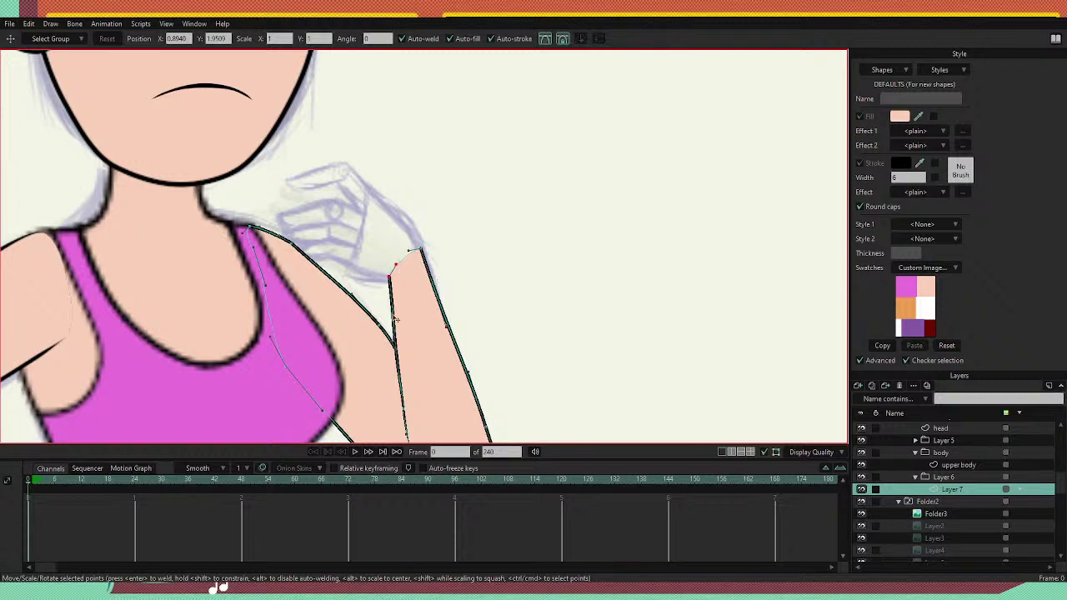
{"action": "scroll", "coordinate": [439, 284], "scroll_direction": "down", "scroll_amount": 5}
{"action": "left_click_drag", "start_coordinate": [436, 282], "coordinate": [442, 262]}
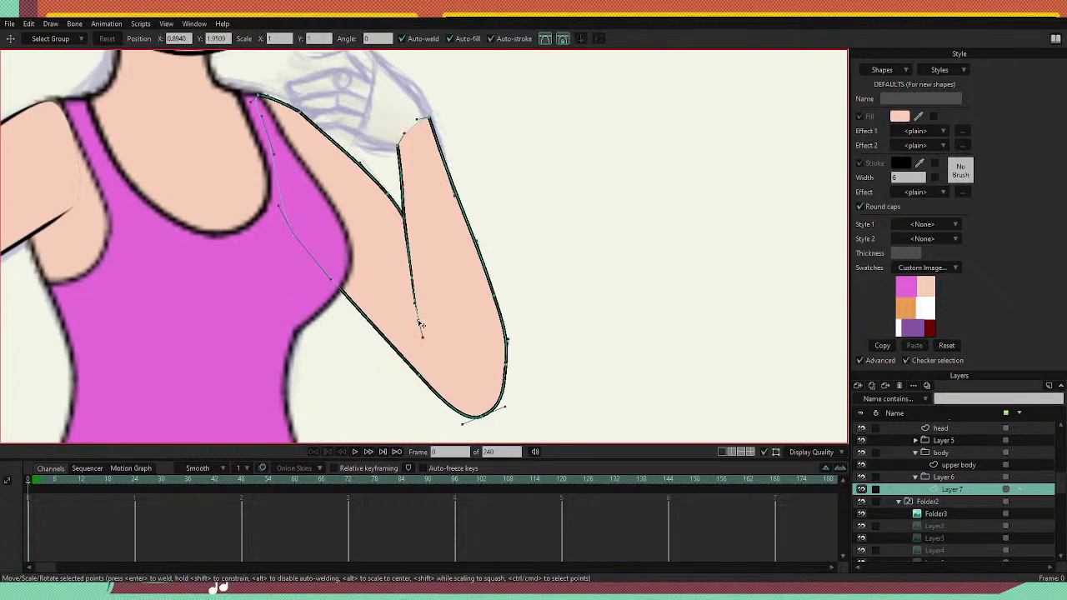
Straighten the raised arm's upper line and forearm crease, and nudge their meeting point outward at the elbow crook.
{"action": "mouse_move", "coordinate": [418, 323]}
{"action": "left_mouse_down"}
{"action": "mouse_move", "coordinate": [421, 343]}
{"action": "mouse_move", "coordinate": [418, 323]}
{"action": "left_mouse_up"}
{"action": "left_click", "coordinate": [413, 280]}
{"action": "left_click", "coordinate": [404, 215]}
{"action": "mouse_move", "coordinate": [388, 194]}
{"action": "left_mouse_down"}
{"action": "mouse_move", "coordinate": [405, 225]}
{"action": "mouse_move", "coordinate": [368, 183]}
{"action": "mouse_move", "coordinate": [384, 201]}
{"action": "left_mouse_up"}
{"action": "left_click_drag", "start_coordinate": [540, 281], "coordinate": [547, 322]}
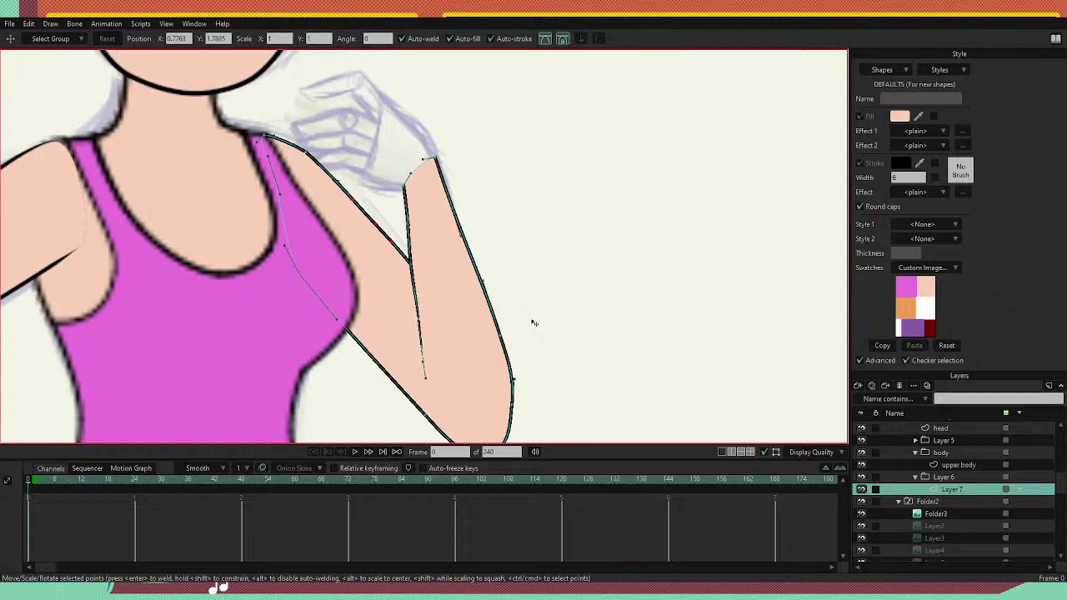
{"action": "left_click_drag", "start_coordinate": [412, 267], "coordinate": [414, 268]}
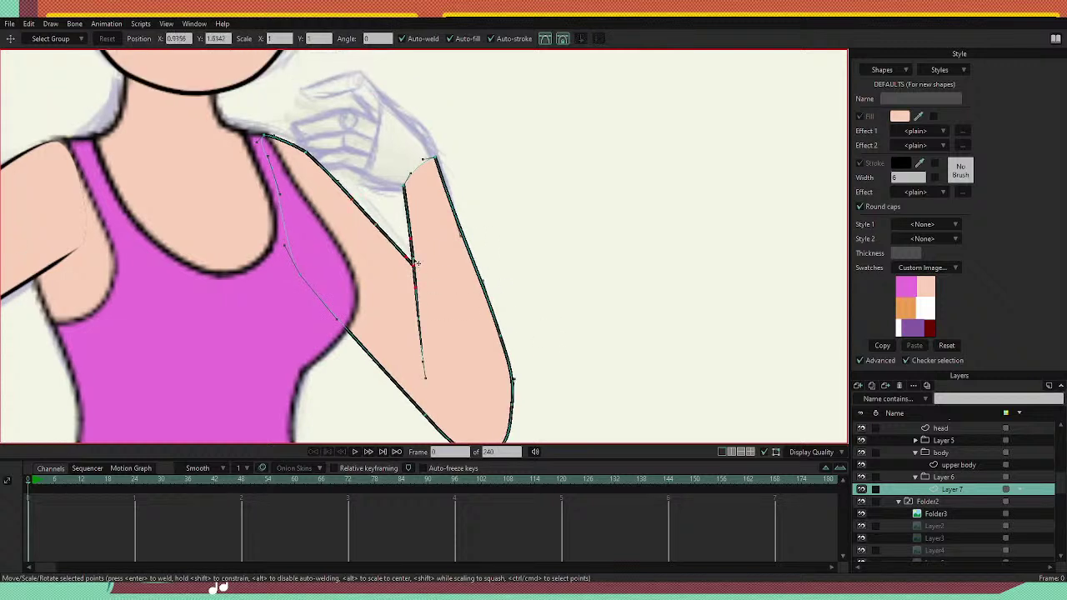
{"action": "scroll", "coordinate": [457, 201], "scroll_direction": "down", "scroll_amount": 5}
{"action": "scroll", "coordinate": [458, 201], "scroll_direction": "up", "scroll_amount": 4}
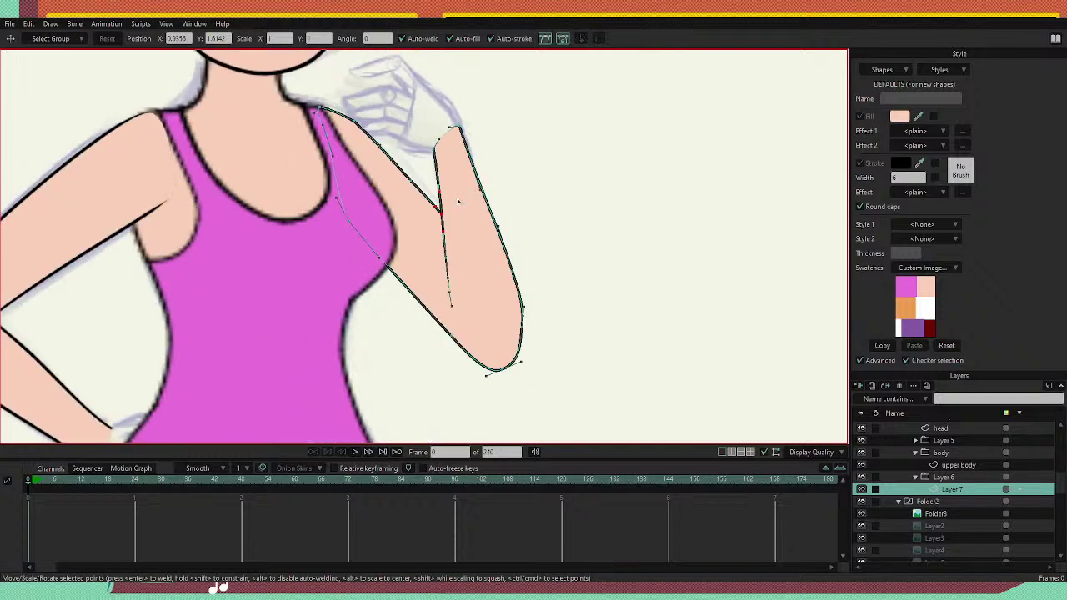
Adjust the raised arm's torso-side edge points beneath the pink top.
{"action": "left_click_drag", "start_coordinate": [381, 257], "coordinate": [382, 258]}
{"action": "left_click_drag", "start_coordinate": [348, 220], "coordinate": [351, 219]}
{"action": "scroll", "coordinate": [369, 214], "scroll_direction": "down", "scroll_amount": 1}
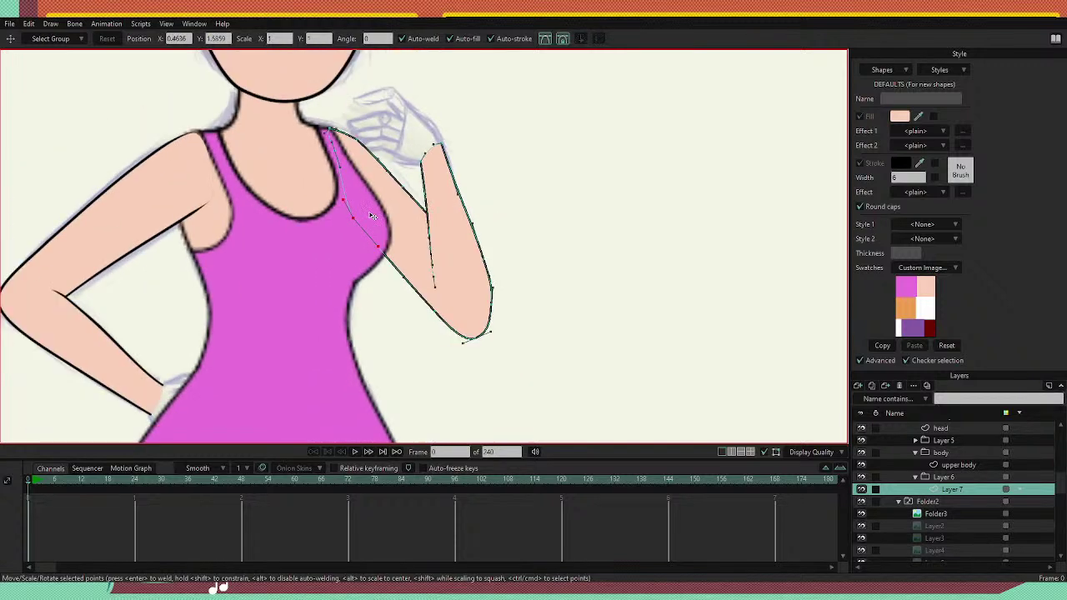
{"action": "left_click", "coordinate": [492, 289]}
{"action": "scroll", "coordinate": [333, 117], "scroll_direction": "down", "scroll_amount": 3}
{"action": "scroll", "coordinate": [284, 153], "scroll_direction": "up", "scroll_amount": 3}
{"action": "scroll", "coordinate": [284, 153], "scroll_direction": "down", "scroll_amount": 4}
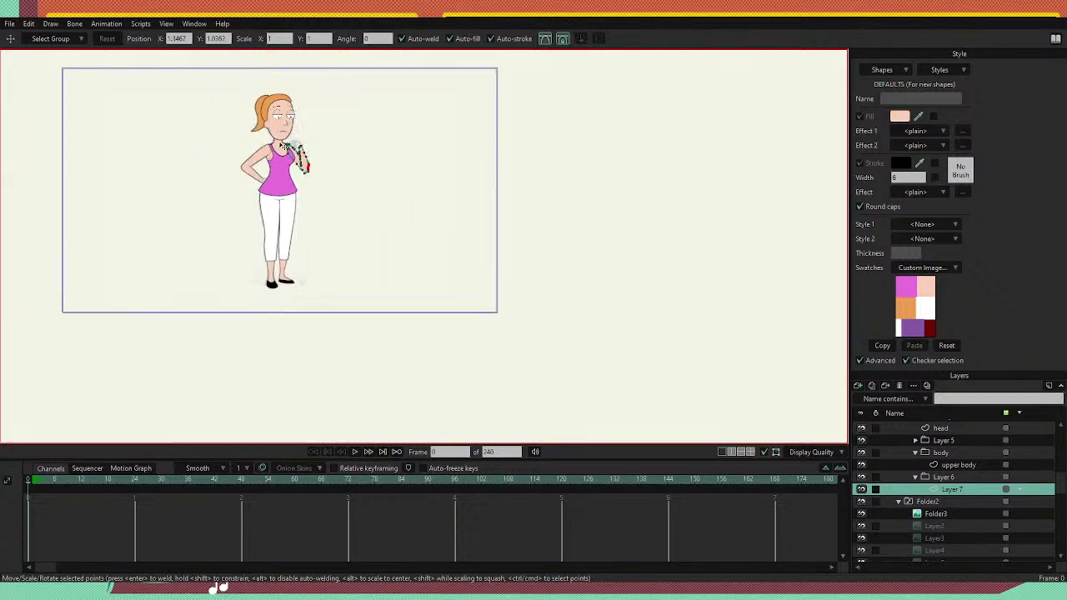
Collapse the Layer 6 group and hide the body group to expose the sketched hand on the hip.
{"action": "scroll", "coordinate": [284, 153], "scroll_direction": "up", "scroll_amount": 1}
{"action": "scroll", "coordinate": [284, 153], "scroll_direction": "up", "scroll_amount": 2}
{"action": "left_click_drag", "start_coordinate": [307, 335], "coordinate": [526, 201]}
{"action": "left_click_drag", "start_coordinate": [593, 200], "coordinate": [524, 172]}
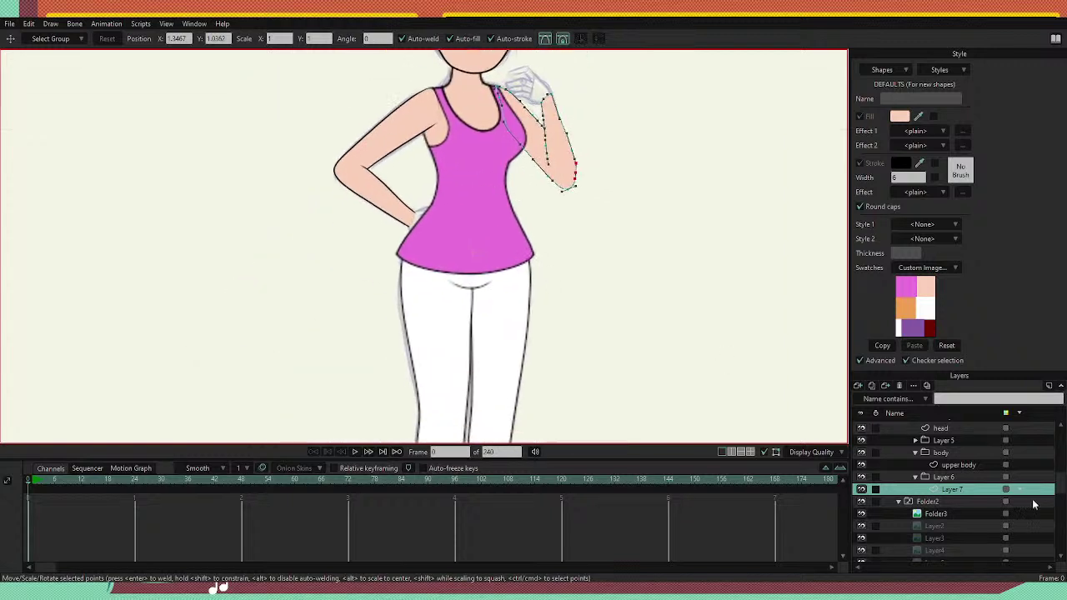
{"action": "left_click", "coordinate": [915, 476]}
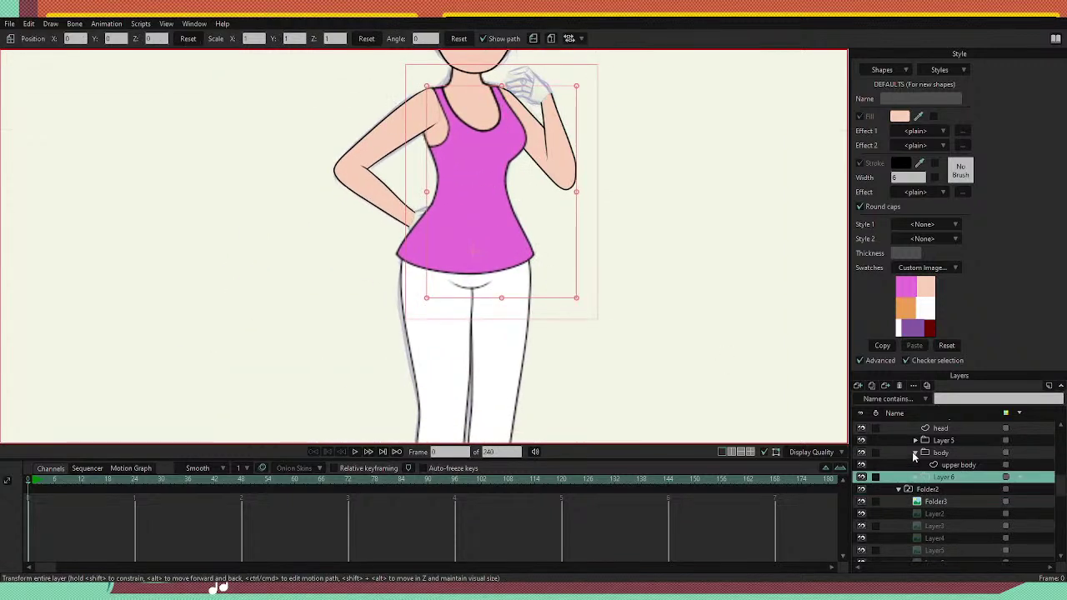
{"action": "left_click", "coordinate": [861, 453]}
{"action": "scroll", "coordinate": [510, 231], "scroll_direction": "up", "scroll_amount": 8}
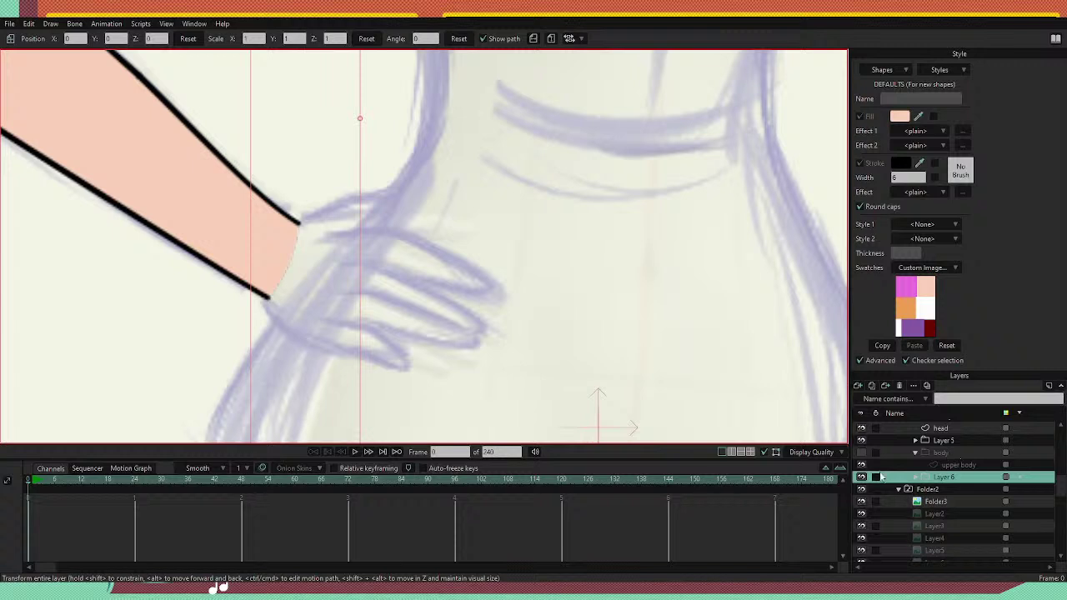
{"action": "left_click", "coordinate": [861, 453]}
{"action": "left_click", "coordinate": [861, 452]}
Add a group layer above Arms inside Layer 5, and nest a new vector layer in it.
{"action": "left_click", "coordinate": [930, 442]}
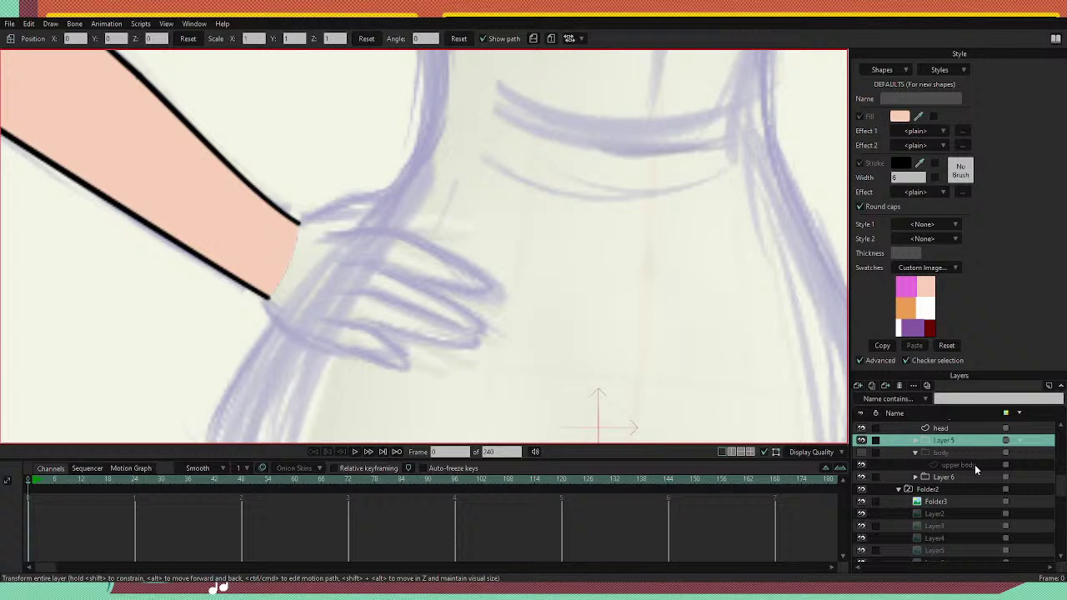
{"action": "left_click", "coordinate": [915, 440]}
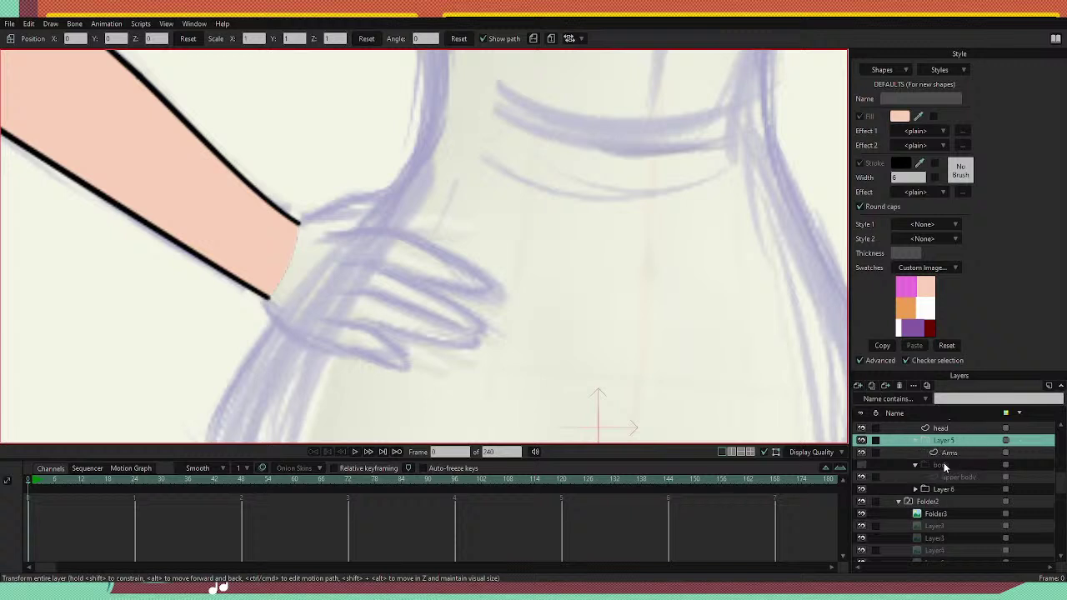
{"action": "left_click", "coordinate": [946, 455]}
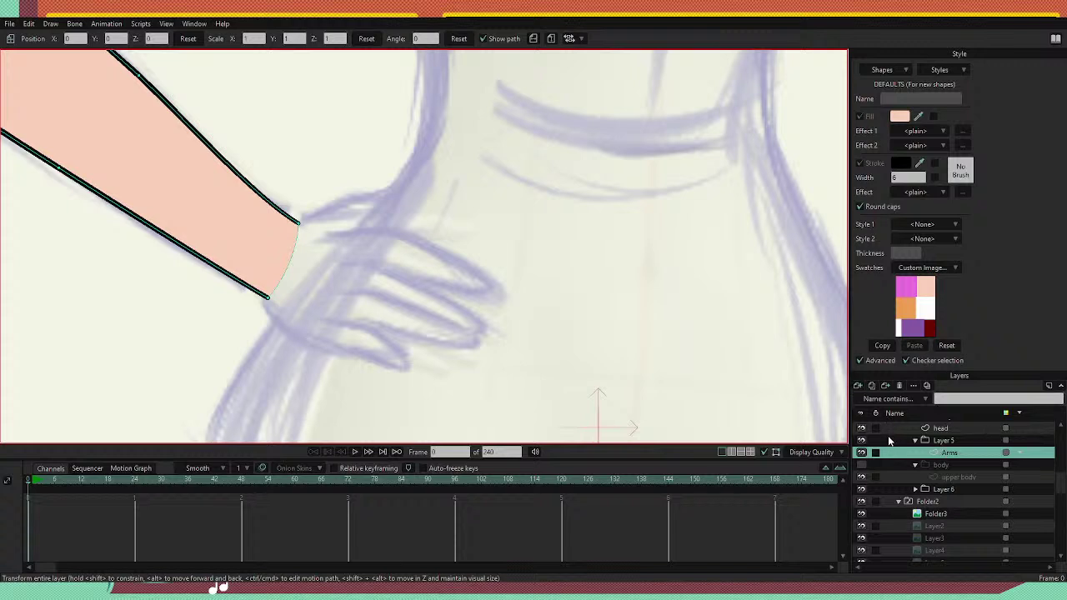
{"action": "left_click", "coordinate": [944, 402]}
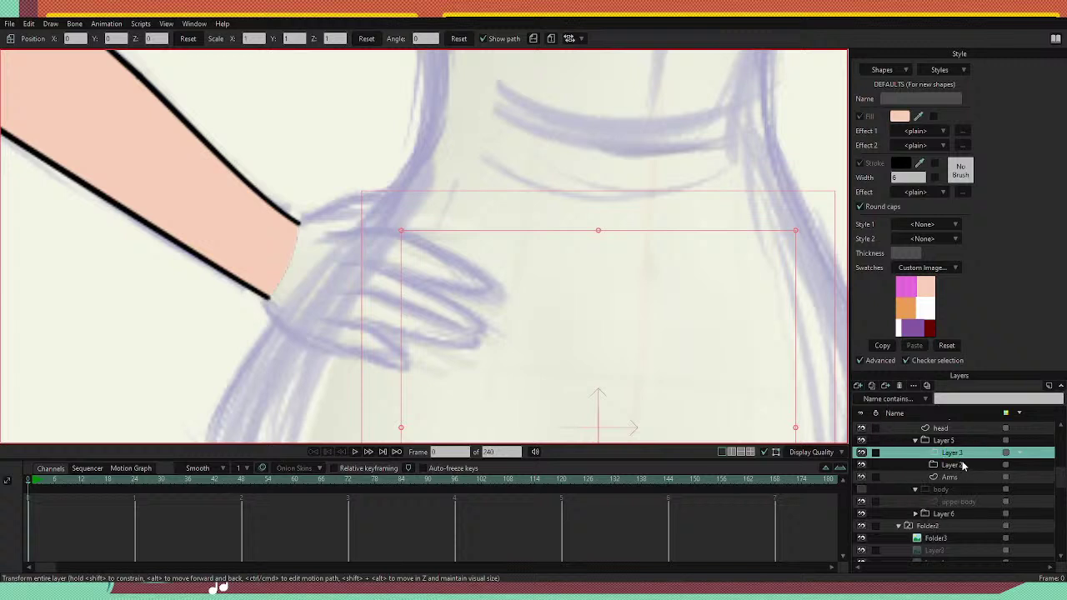
{"action": "left_click_drag", "start_coordinate": [953, 451], "coordinate": [952, 464]}
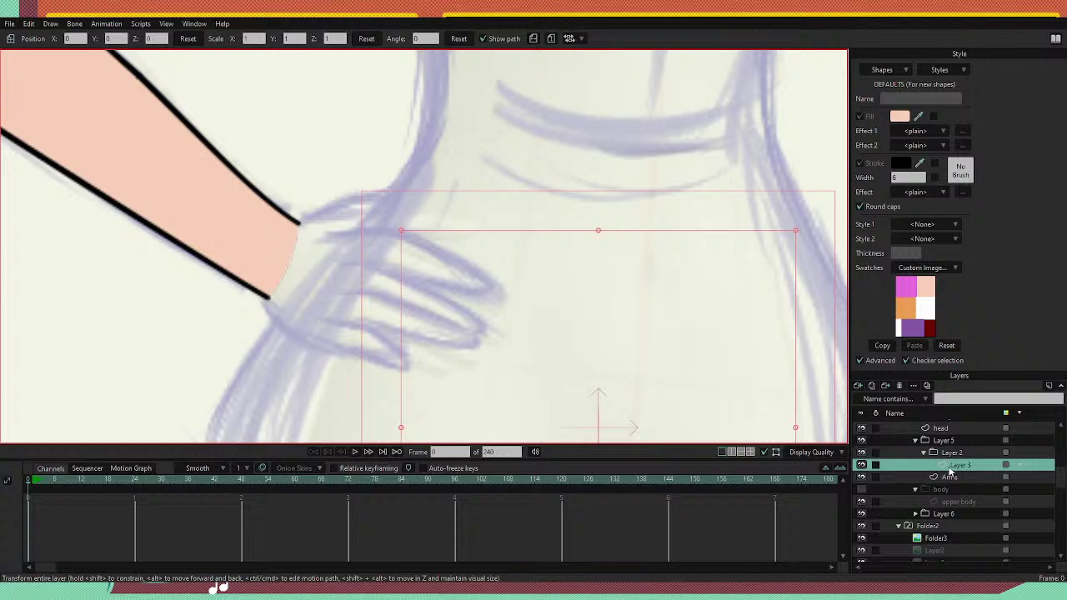
Rename the nested vector layer as hand.
{"action": "double_click", "coordinate": [952, 466]}
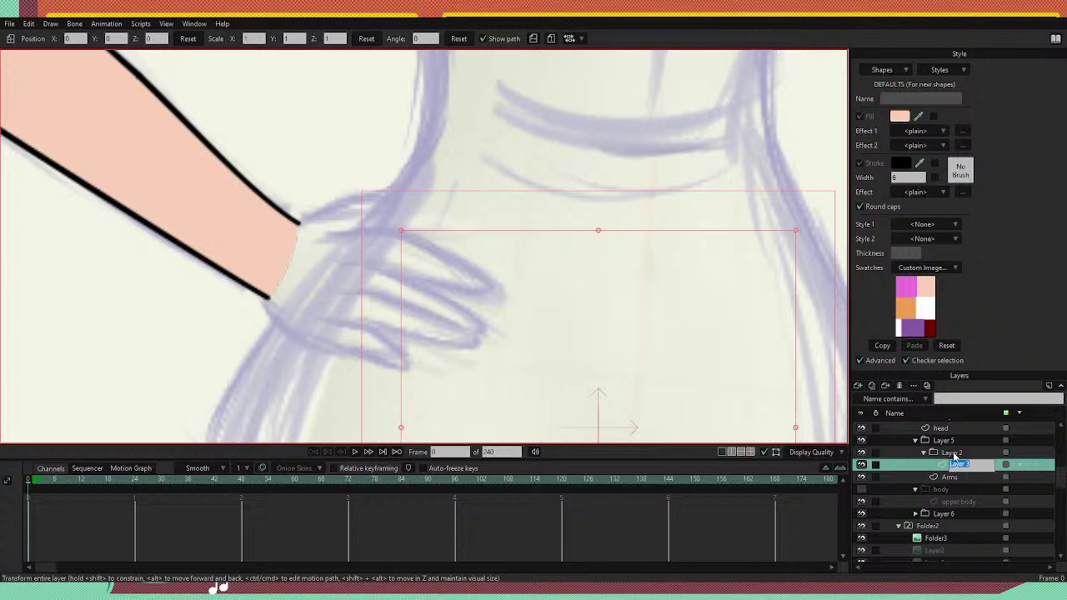
{"action": "key", "text": "BackSpace"}
{"action": "type", "text": "hand"}
{"action": "key", "text": "Return"}
Trace the sketched hip hand's fingers and lower edge with the Freehand tool on the hand layer.
{"action": "key", "text": "a"}
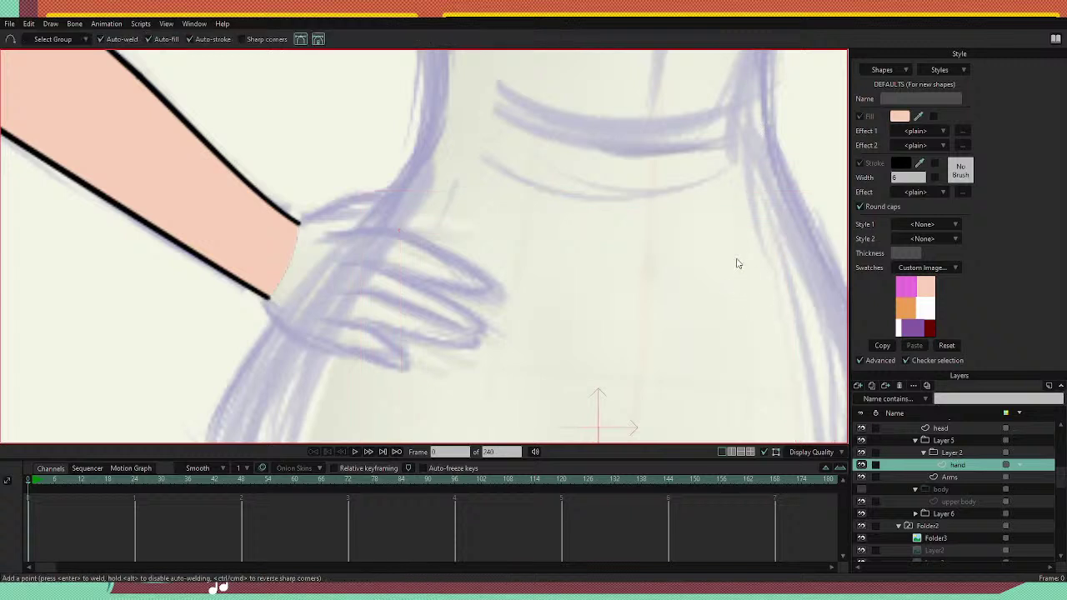
{"action": "key", "text": "f"}
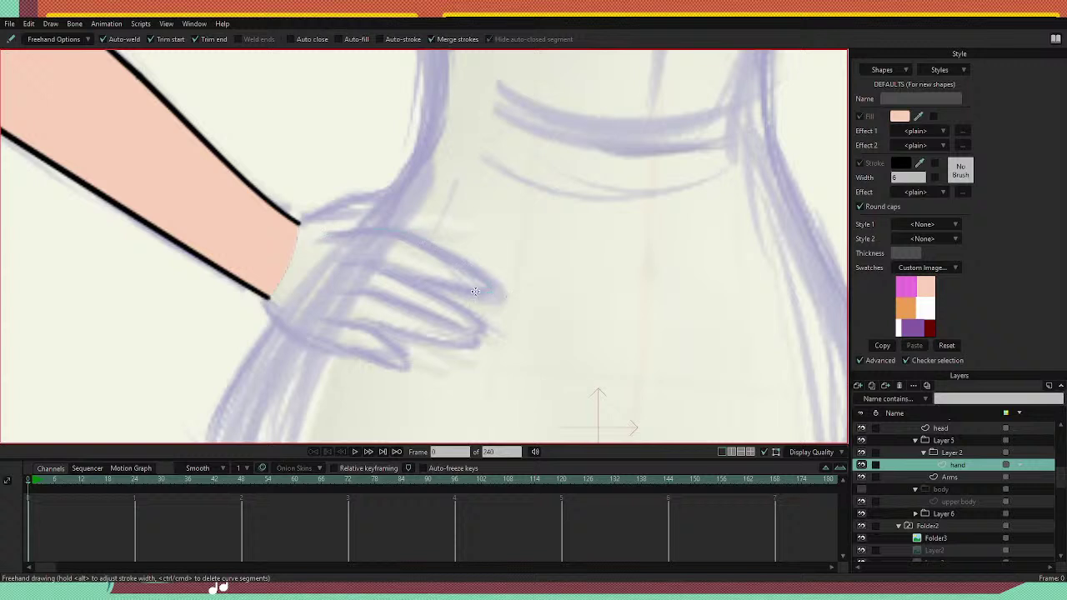
{"action": "mouse_move", "coordinate": [405, 268]}
{"action": "left_mouse_down"}
{"action": "mouse_move", "coordinate": [479, 312]}
{"action": "mouse_move", "coordinate": [489, 324]}
{"action": "mouse_move", "coordinate": [466, 348]}
{"action": "left_mouse_up"}
{"action": "left_click_drag", "start_coordinate": [342, 321], "coordinate": [386, 335]}
Add the thumb's curve with the Add Point tool and join it to the top finger line.
{"action": "key", "text": "p"}
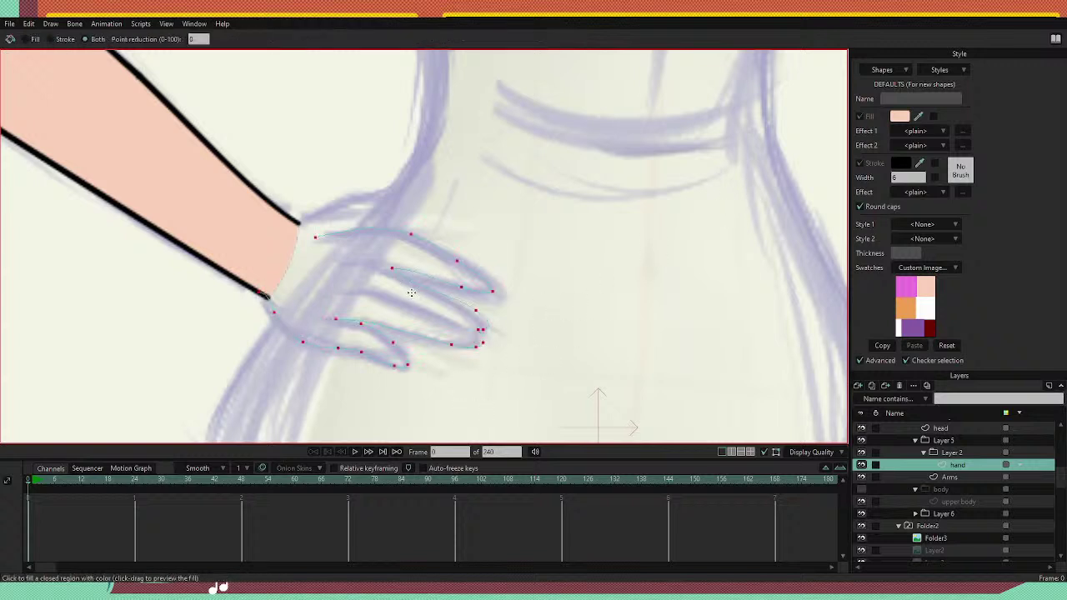
{"action": "key", "text": "a"}
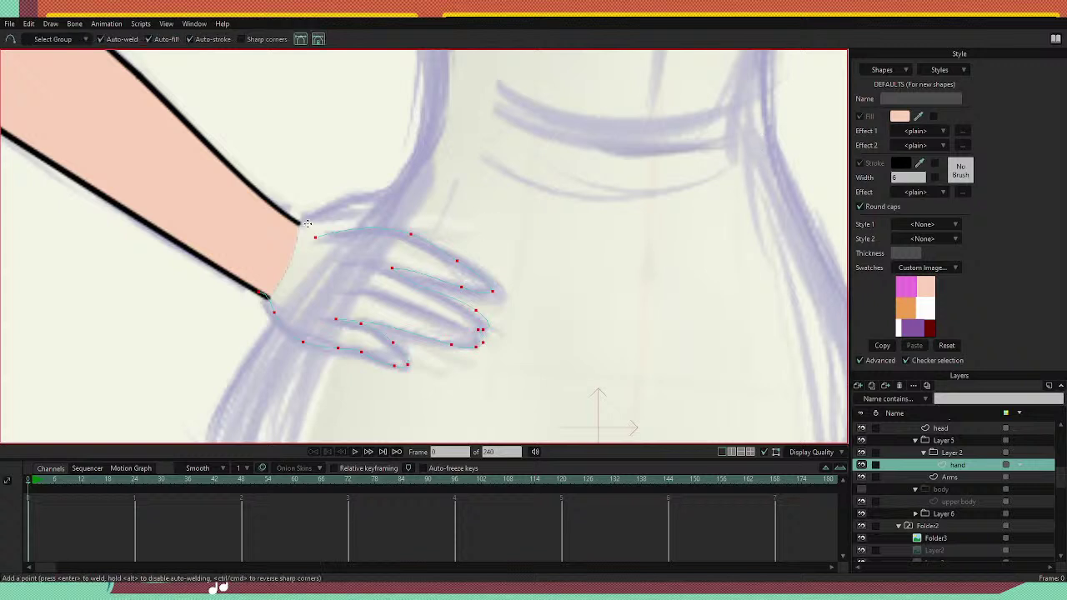
{"action": "mouse_move", "coordinate": [302, 221]}
{"action": "left_mouse_down"}
{"action": "mouse_move", "coordinate": [334, 202]}
{"action": "mouse_move", "coordinate": [382, 202]}
{"action": "mouse_move", "coordinate": [380, 180]}
{"action": "mouse_move", "coordinate": [357, 227]}
{"action": "left_mouse_up"}
{"action": "key", "text": "ctrl+z"}
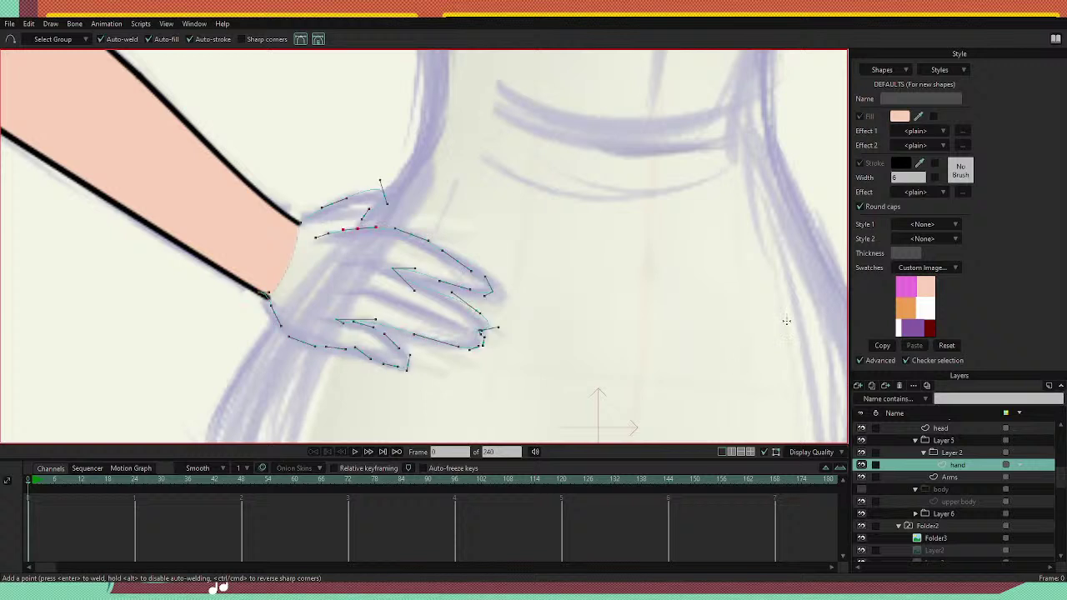
Try closing the hand outline across the wrist so it fills automatically, check it against the figure, and undo the closure.
{"action": "key", "text": "p"}
{"action": "scroll", "coordinate": [338, 277], "scroll_direction": "up", "scroll_amount": 3}
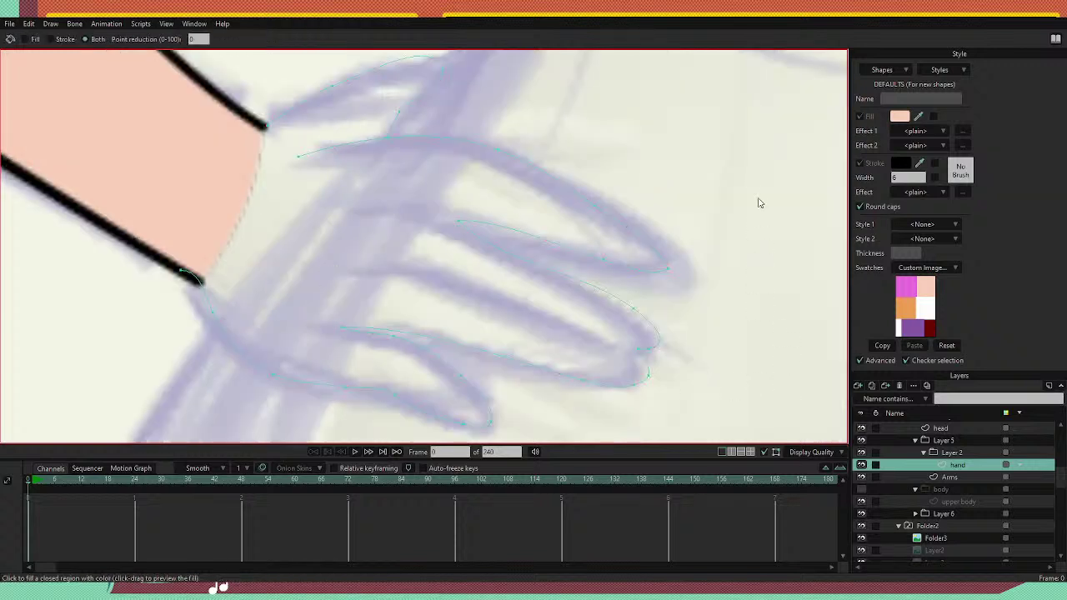
{"action": "key", "text": "a"}
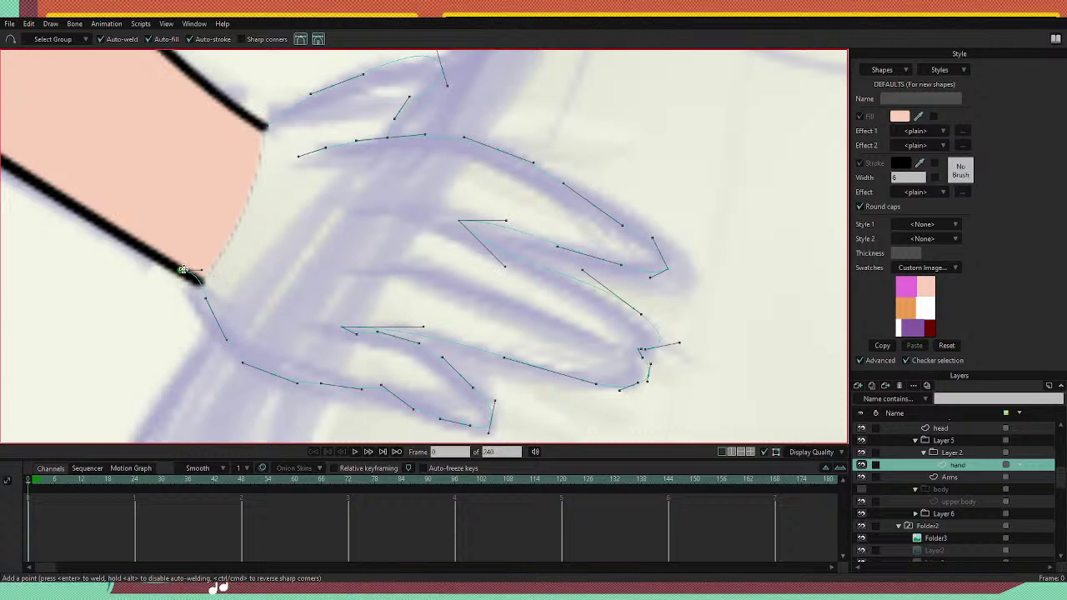
{"action": "left_click_drag", "start_coordinate": [180, 270], "coordinate": [174, 224]}
{"action": "left_click", "coordinate": [263, 127]}
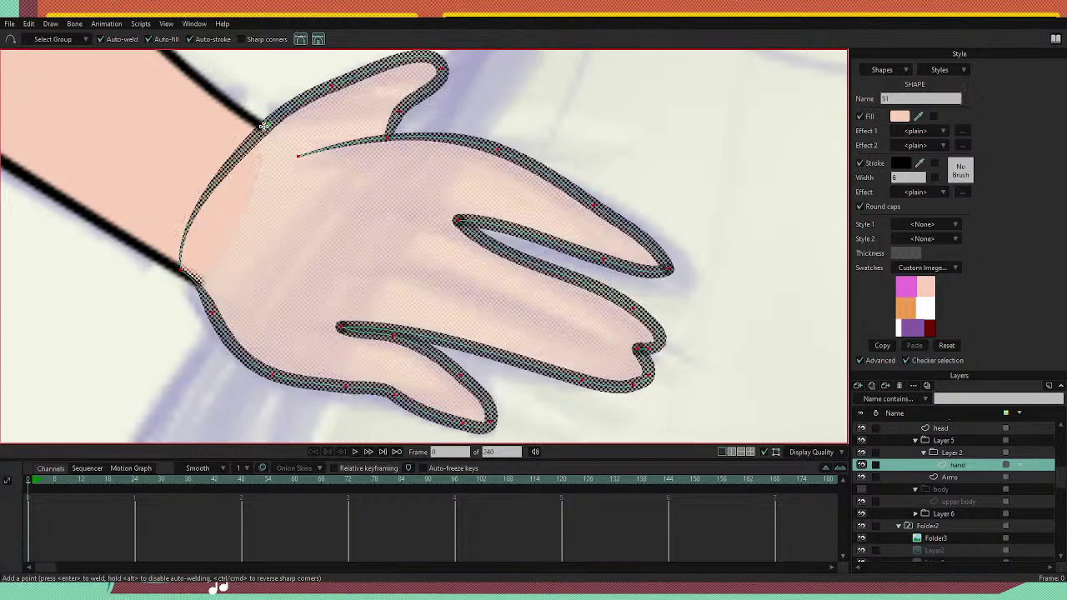
{"action": "scroll", "coordinate": [440, 297], "scroll_direction": "down", "scroll_amount": 5}
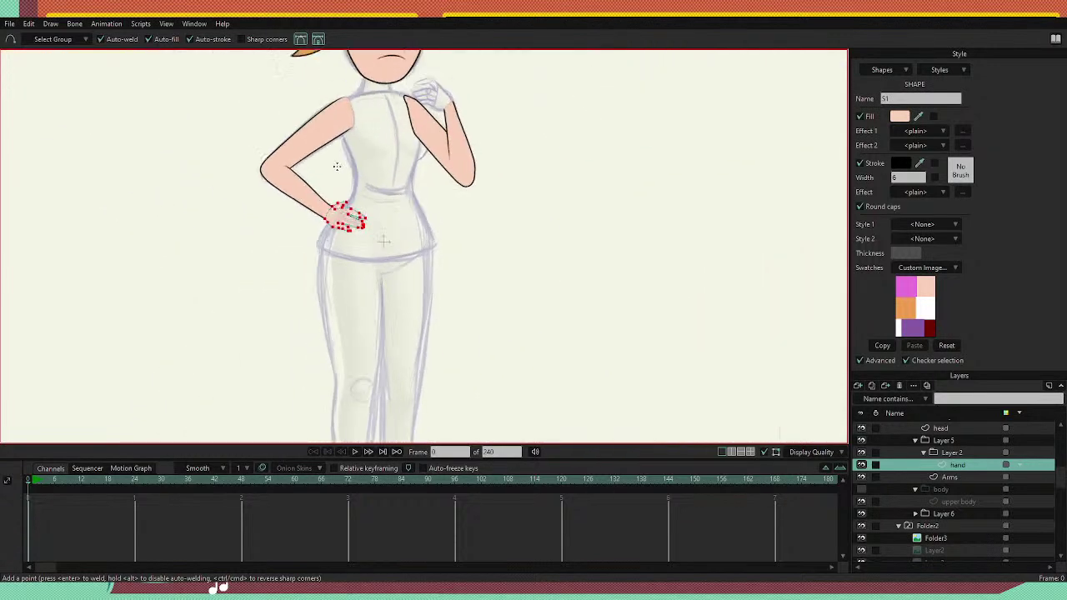
{"action": "scroll", "coordinate": [383, 296], "scroll_direction": "up", "scroll_amount": 2}
{"action": "left_click_drag", "start_coordinate": [415, 335], "coordinate": [488, 198]}
{"action": "scroll", "coordinate": [495, 173], "scroll_direction": "up", "scroll_amount": 4}
{"action": "scroll", "coordinate": [501, 167], "scroll_direction": "down", "scroll_amount": 7}
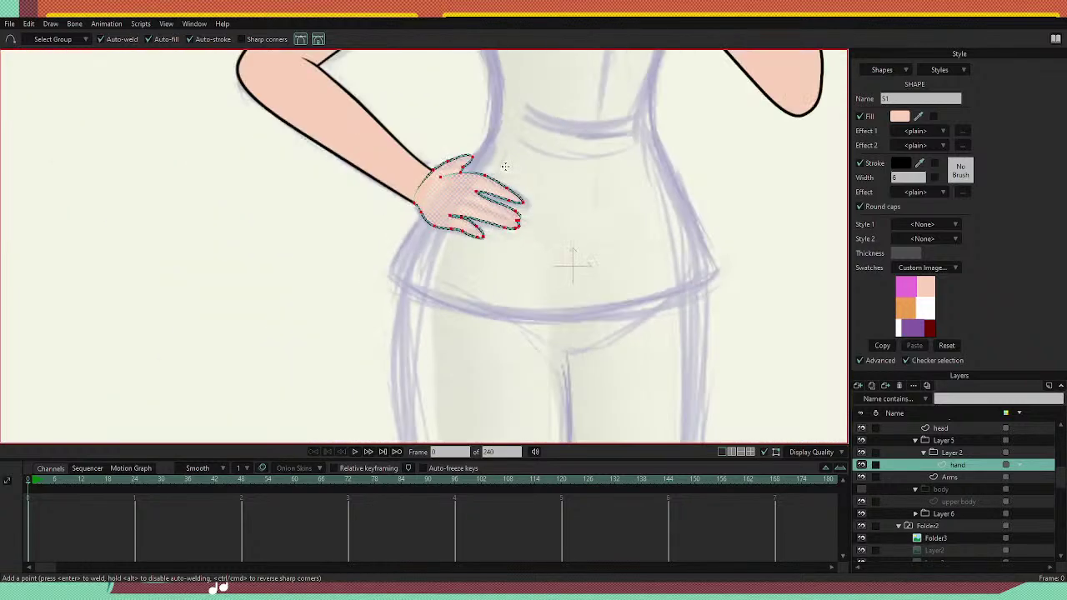
{"action": "scroll", "coordinate": [507, 159], "scroll_direction": "up", "scroll_amount": 2}
{"action": "key", "text": "ctrl+z"}
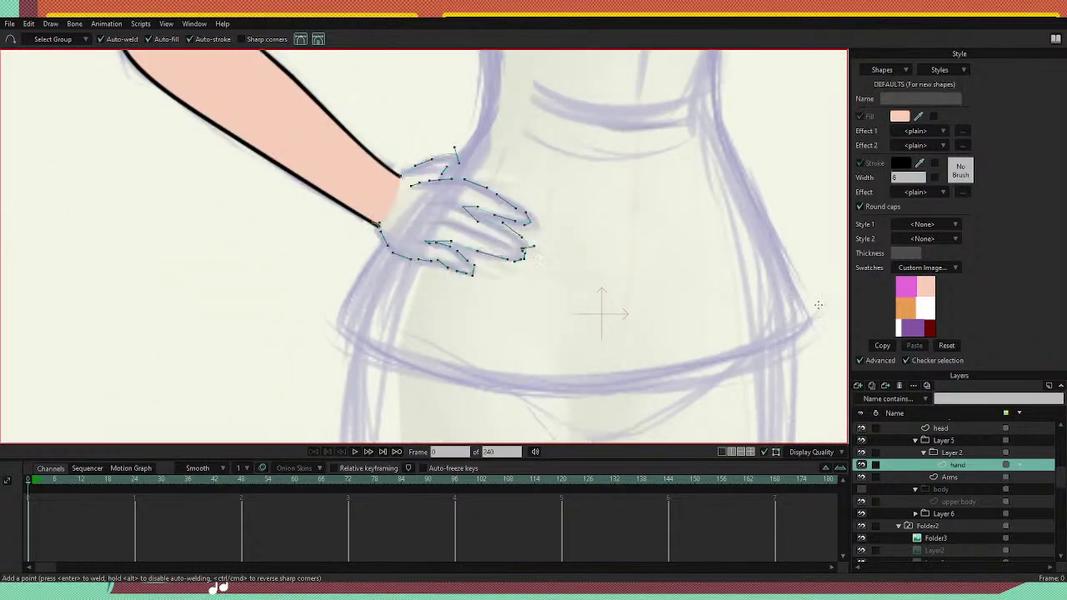
Delete all the freehand-traced points of the hip hand, including the leftover thumb curve, from the hand layer.
{"action": "key", "text": "g"}
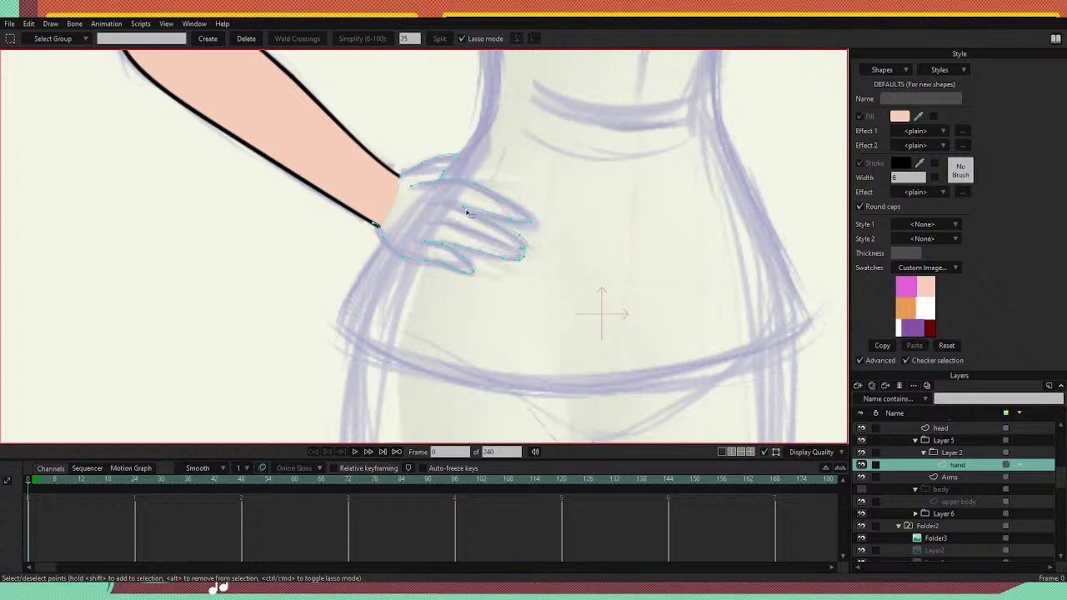
{"action": "key", "text": "ctrl+a"}
{"action": "left_click", "coordinate": [462, 185]}
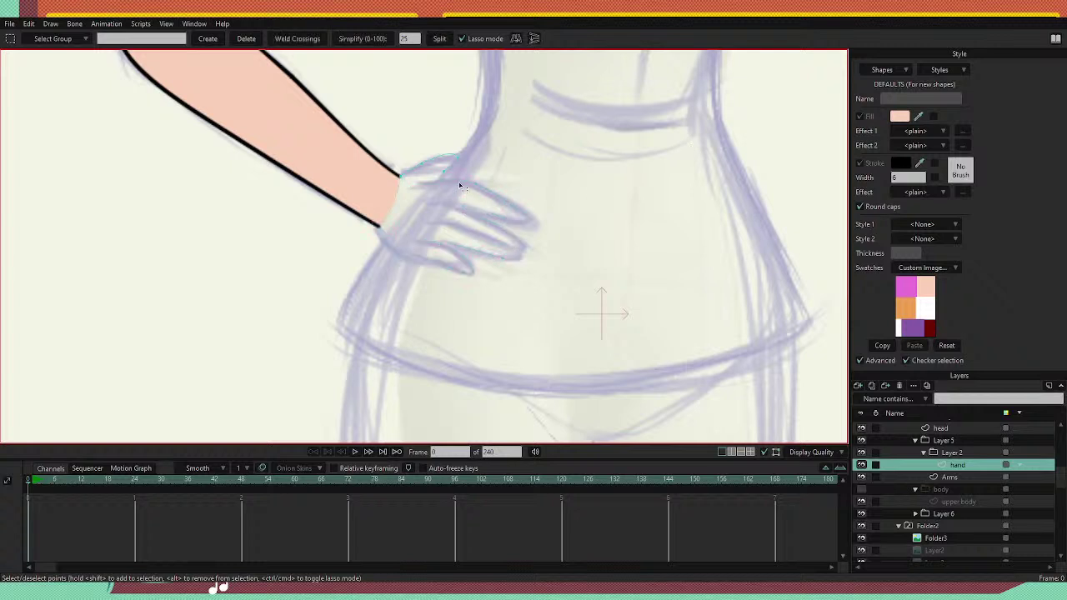
{"action": "left_click", "coordinate": [440, 157]}
{"action": "left_click", "coordinate": [441, 160]}
{"action": "scroll", "coordinate": [446, 165], "scroll_direction": "up", "scroll_amount": 3}
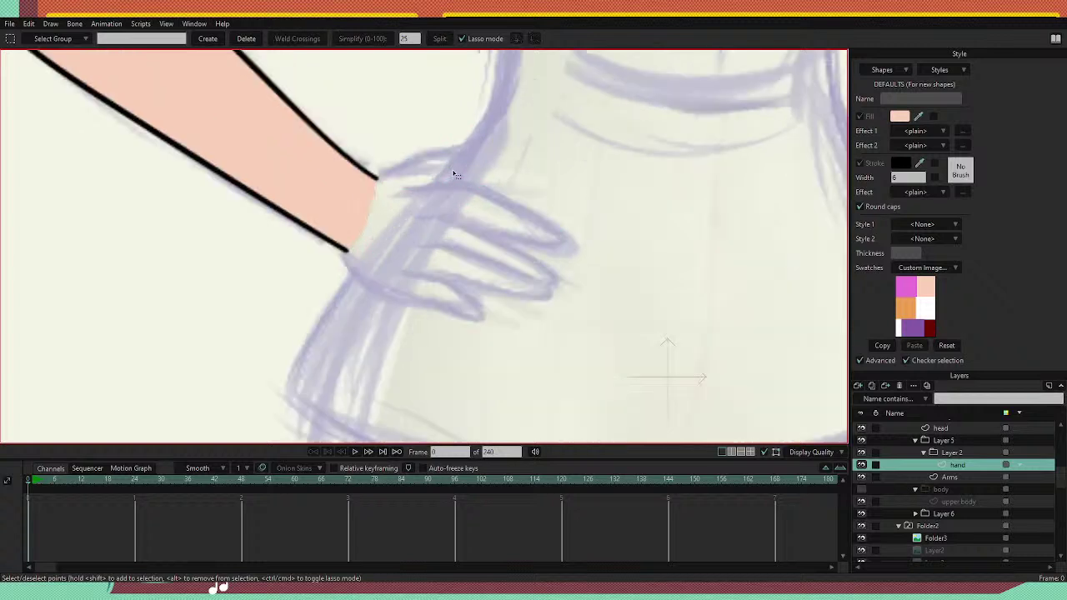
Trace the top finger's two edges from the upper wrist corner and start the second finger's upper edge with the Add Point tool.
{"action": "key", "text": "a"}
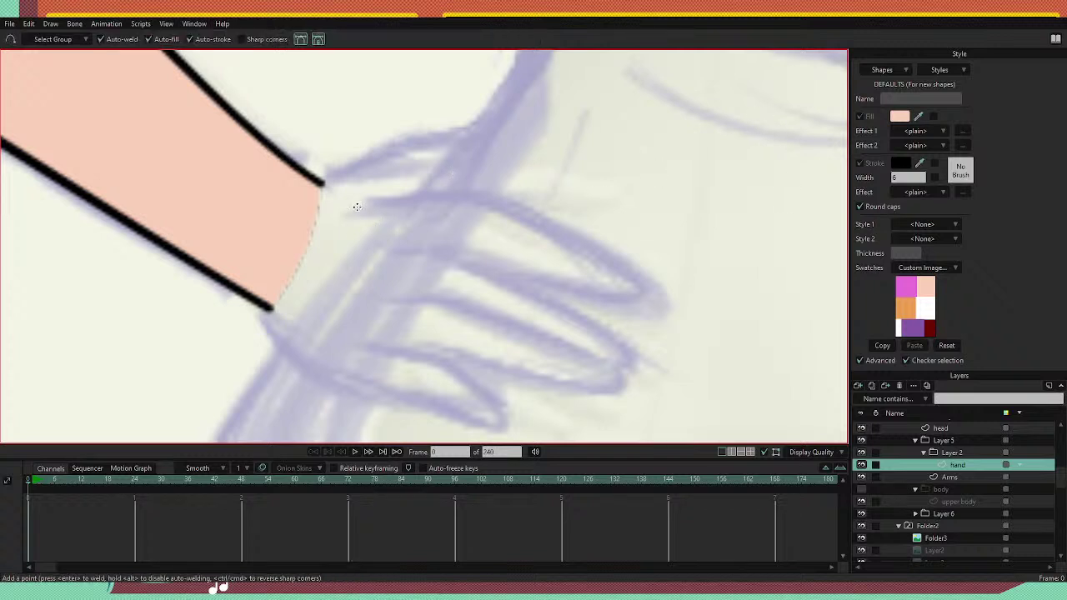
{"action": "left_click_drag", "start_coordinate": [324, 185], "coordinate": [671, 311]}
{"action": "key", "text": "ctrl+z"}
{"action": "left_click", "coordinate": [671, 305]}
{"action": "left_click_drag", "start_coordinate": [667, 309], "coordinate": [672, 313]}
{"action": "key", "text": "ctrl+z"}
{"action": "left_click_drag", "start_coordinate": [385, 250], "coordinate": [515, 273]}
{"action": "left_click_drag", "start_coordinate": [481, 267], "coordinate": [575, 289]}
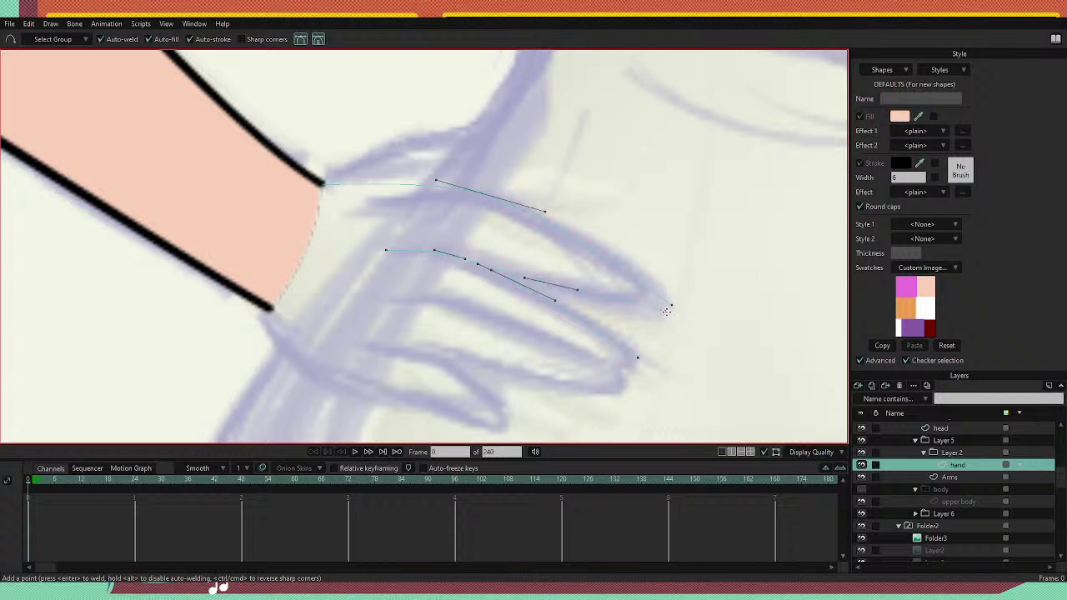
{"action": "left_click", "coordinate": [668, 309]}
{"action": "left_click", "coordinate": [671, 305]}
Adjust the top finger's points and curve handles so both edges taper to the sketched fingertip.
{"action": "key", "text": "t"}
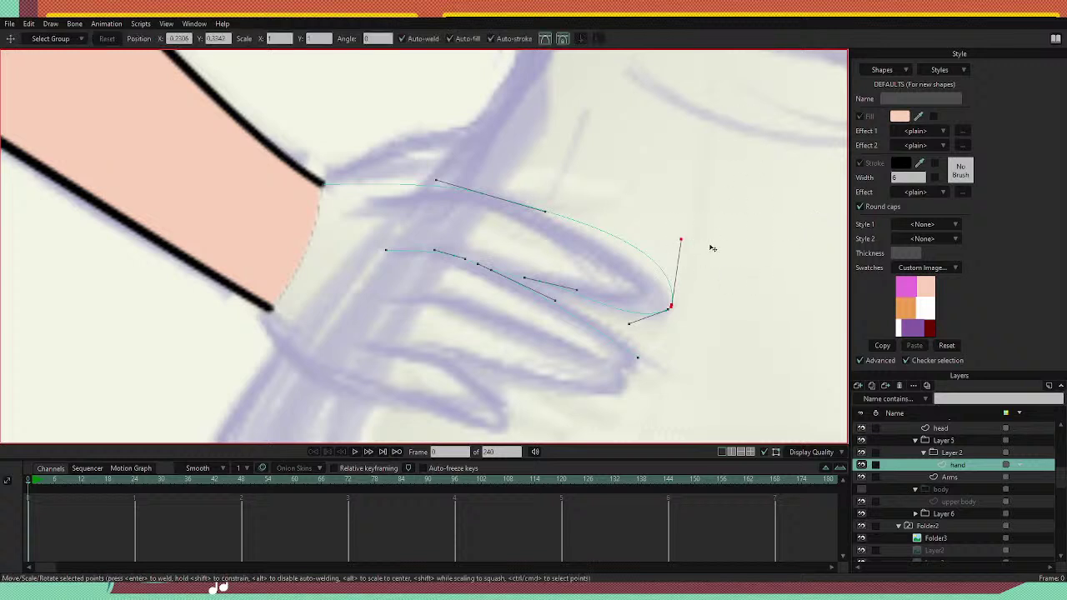
{"action": "left_click_drag", "start_coordinate": [680, 240], "coordinate": [620, 257]}
{"action": "left_click_drag", "start_coordinate": [629, 325], "coordinate": [487, 268]}
{"action": "left_click_drag", "start_coordinate": [612, 303], "coordinate": [611, 296]}
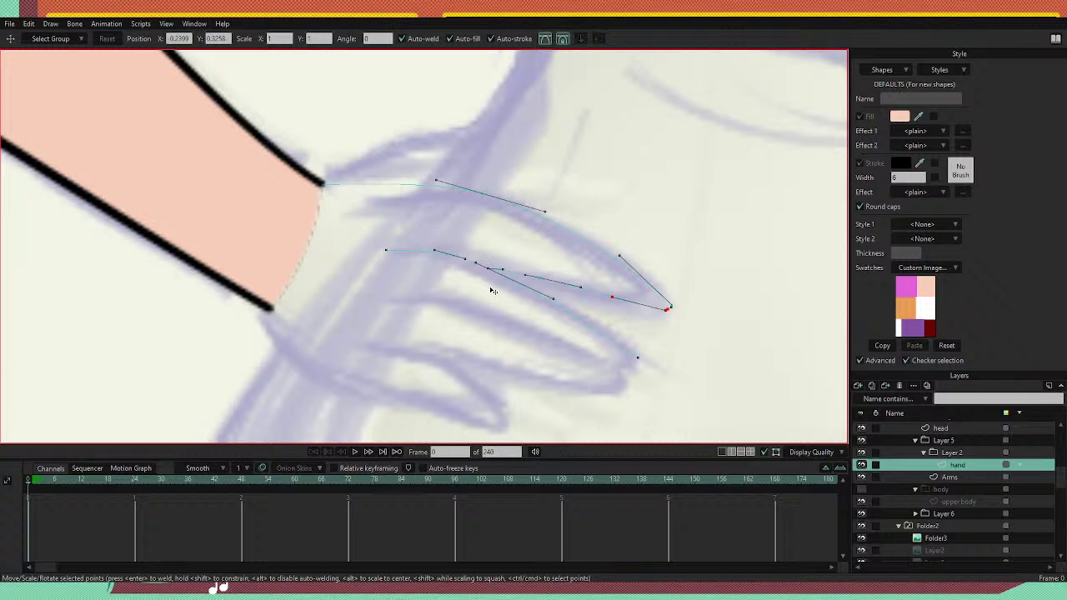
{"action": "scroll", "coordinate": [494, 289], "scroll_direction": "down", "scroll_amount": 1}
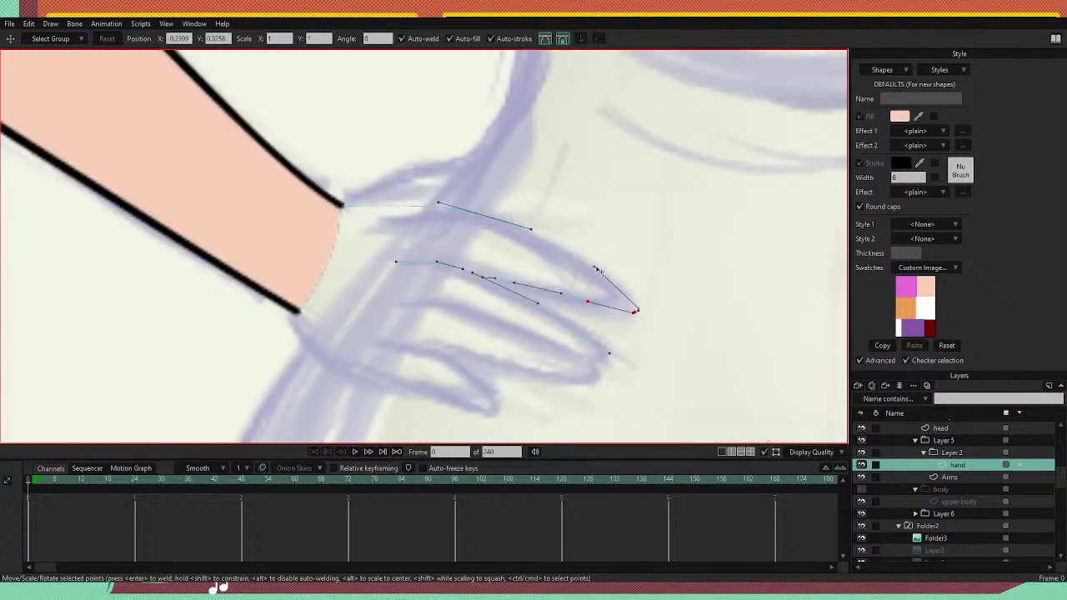
{"action": "left_click_drag", "start_coordinate": [594, 267], "coordinate": [588, 268]}
{"action": "left_click_drag", "start_coordinate": [531, 229], "coordinate": [531, 233]}
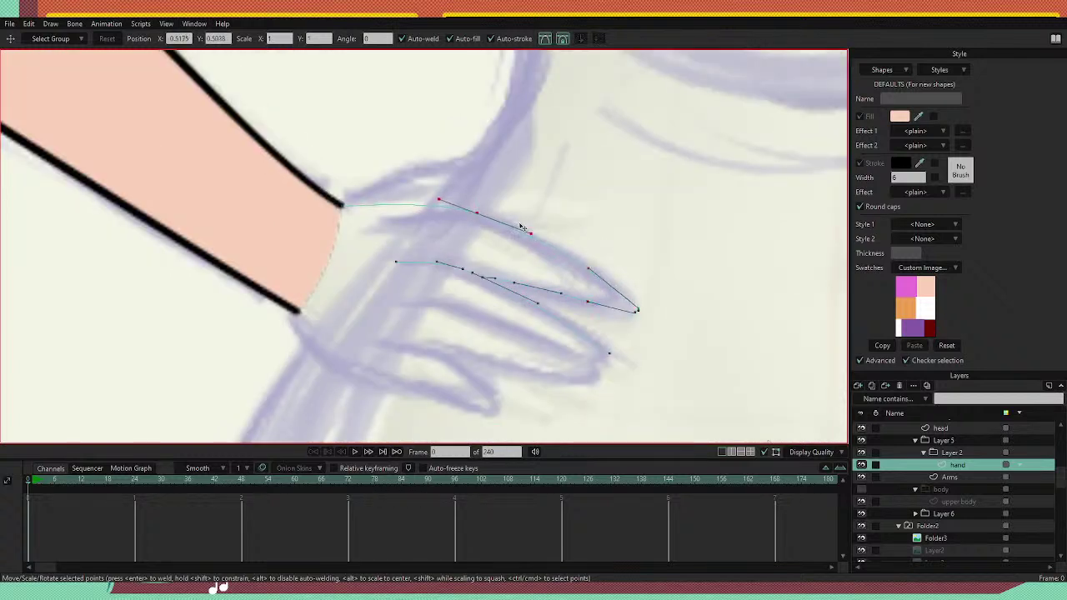
{"action": "left_click_drag", "start_coordinate": [477, 213], "coordinate": [476, 219]}
Trace the dividing line and lower edge of the two middle fingers with Add Point, joining them at rounded fingertips.
{"action": "left_click_drag", "start_coordinate": [638, 353], "coordinate": [619, 299]}
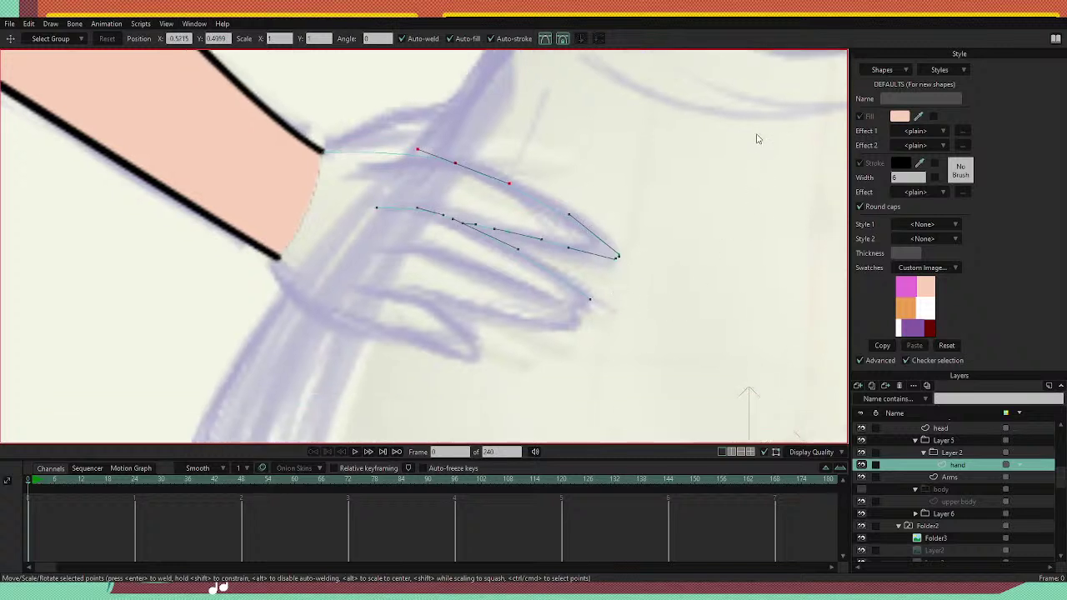
{"action": "key", "text": "a"}
{"action": "left_click_drag", "start_coordinate": [367, 251], "coordinate": [459, 257]}
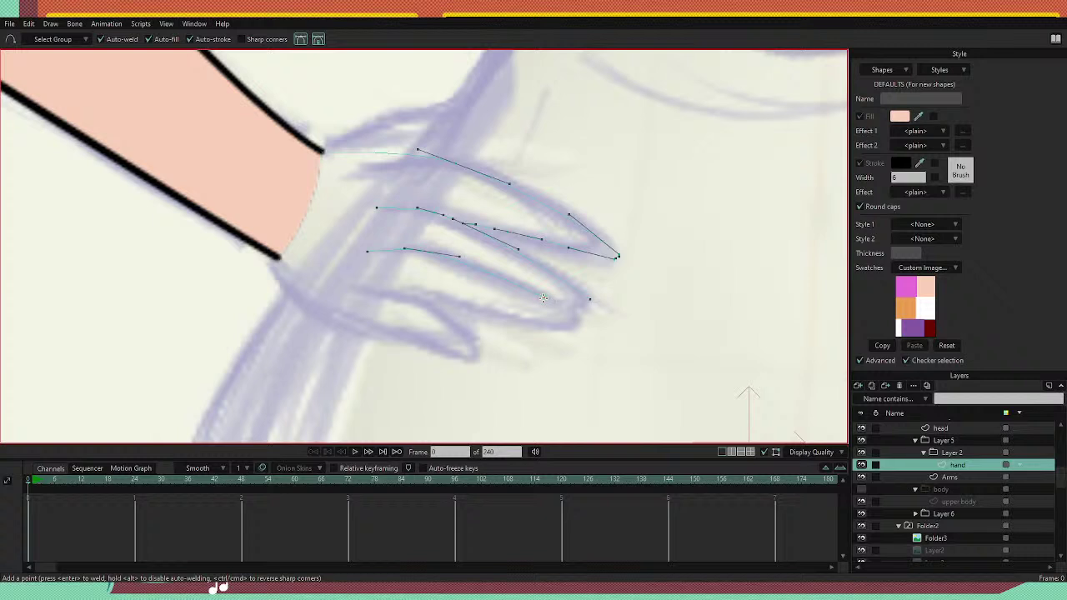
{"action": "left_click_drag", "start_coordinate": [543, 298], "coordinate": [581, 318]}
{"action": "left_click_drag", "start_coordinate": [366, 290], "coordinate": [455, 303]}
{"action": "mouse_move", "coordinate": [517, 317]}
{"action": "left_mouse_down"}
{"action": "mouse_move", "coordinate": [576, 329]}
{"action": "mouse_move", "coordinate": [589, 322]}
{"action": "mouse_move", "coordinate": [576, 305]}
{"action": "left_mouse_up"}
{"action": "left_click", "coordinate": [589, 300]}
{"action": "left_click", "coordinate": [590, 301]}
{"action": "left_click_drag", "start_coordinate": [589, 314], "coordinate": [578, 312]}
Add the little finger's upper edge from the inner crease to its tip and bend it along the sketch.
{"action": "left_click_drag", "start_coordinate": [367, 291], "coordinate": [403, 298]}
{"action": "left_click_drag", "start_coordinate": [476, 353], "coordinate": [480, 357]}
{"action": "left_click_drag", "start_coordinate": [438, 316], "coordinate": [427, 303]}
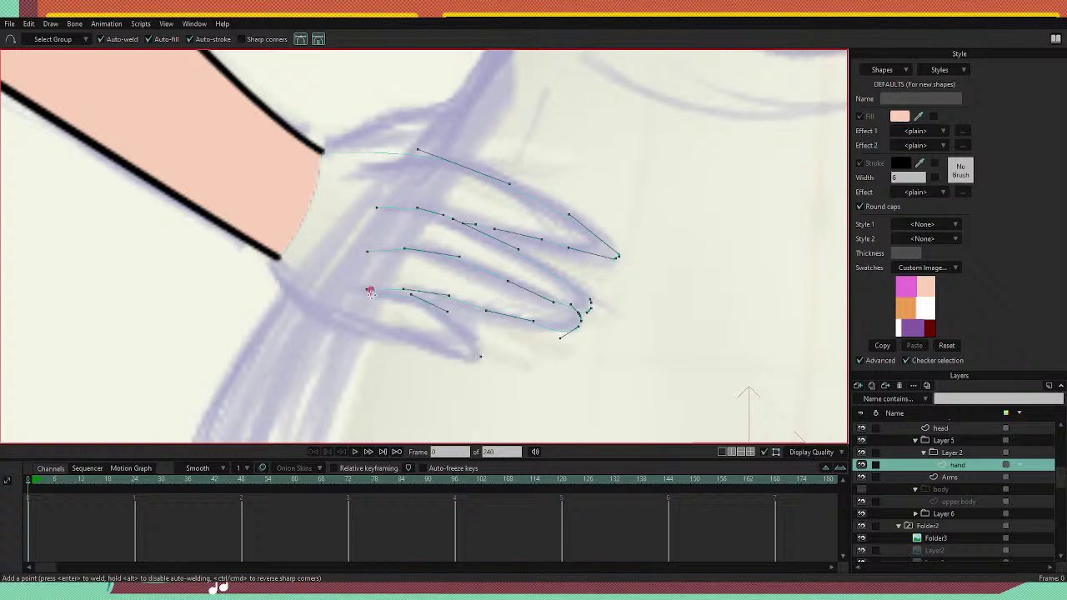
{"action": "left_click", "coordinate": [366, 290]}
{"action": "key", "text": "t"}
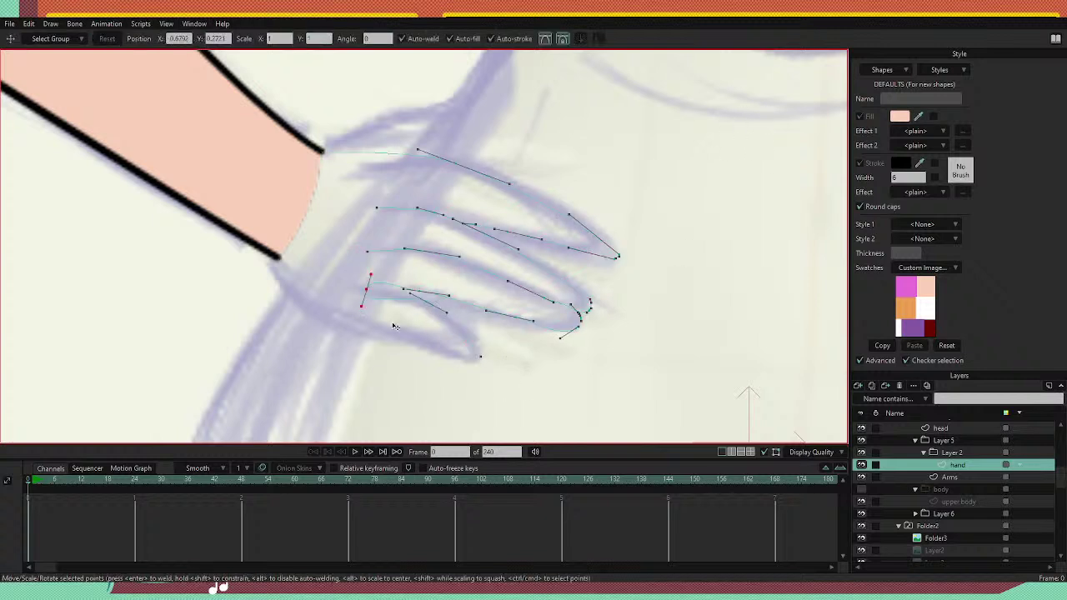
{"action": "left_click_drag", "start_coordinate": [362, 307], "coordinate": [426, 306]}
Trace the hand's lower edge from the lower wrist corner to the little fingertip and smooth its curve.
{"action": "key", "text": "a"}
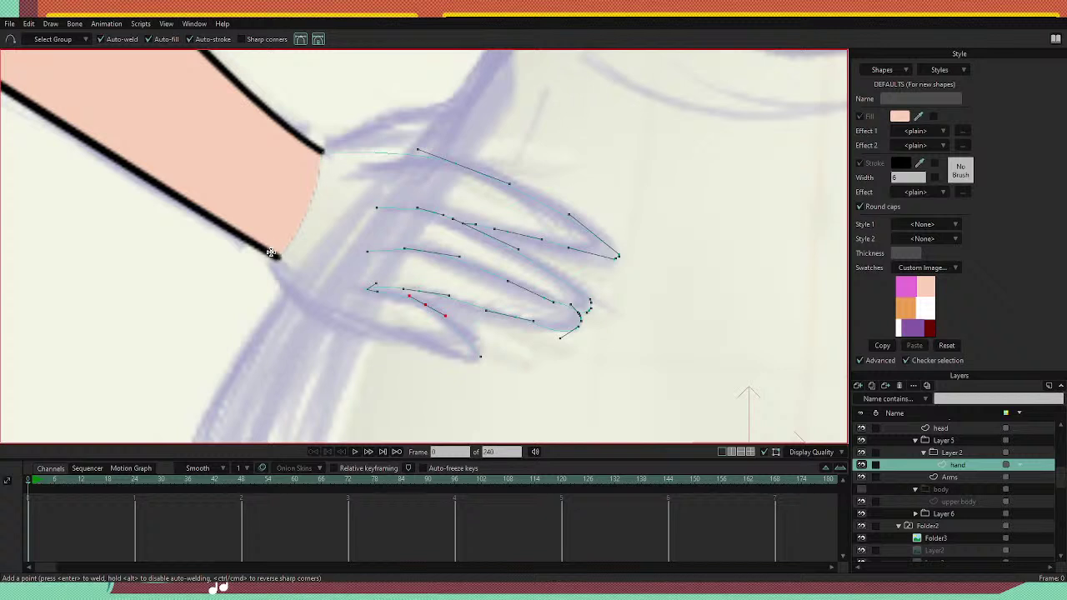
{"action": "left_click_drag", "start_coordinate": [282, 267], "coordinate": [309, 311]}
{"action": "left_click_drag", "start_coordinate": [383, 335], "coordinate": [398, 333]}
{"action": "left_click", "coordinate": [454, 360]}
{"action": "left_click_drag", "start_coordinate": [445, 359], "coordinate": [480, 357]}
{"action": "key", "text": "t"}
{"action": "left_click_drag", "start_coordinate": [445, 359], "coordinate": [395, 333]}
Close the hand outline with a curved segment across the wrist so that auto-fill colours the hand.
{"action": "left_click_drag", "start_coordinate": [523, 338], "coordinate": [507, 372]}
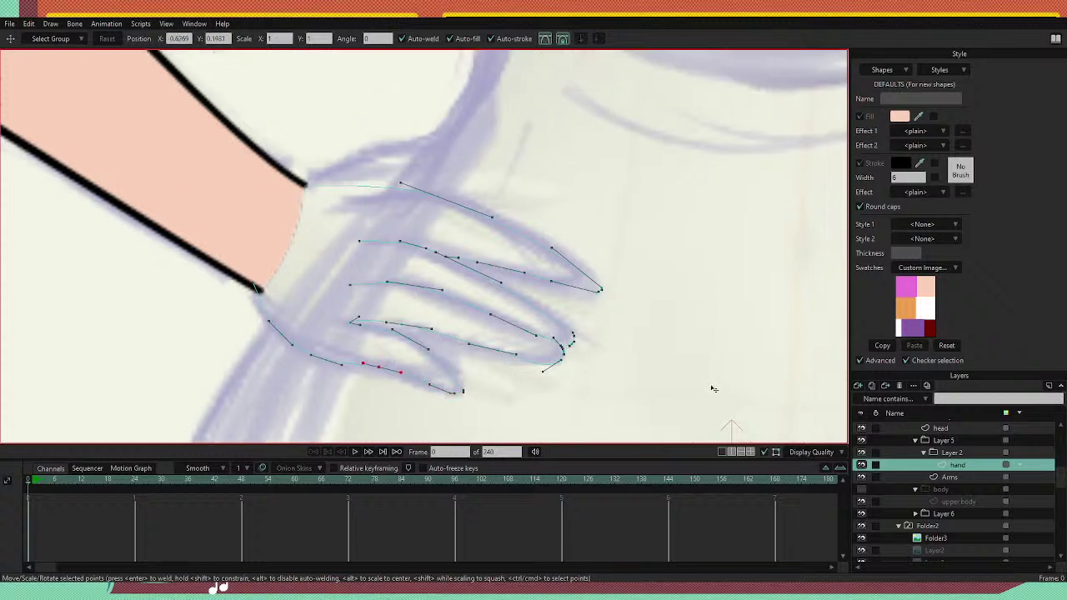
{"action": "scroll", "coordinate": [636, 359], "scroll_direction": "up", "scroll_amount": 1}
{"action": "key", "text": "a"}
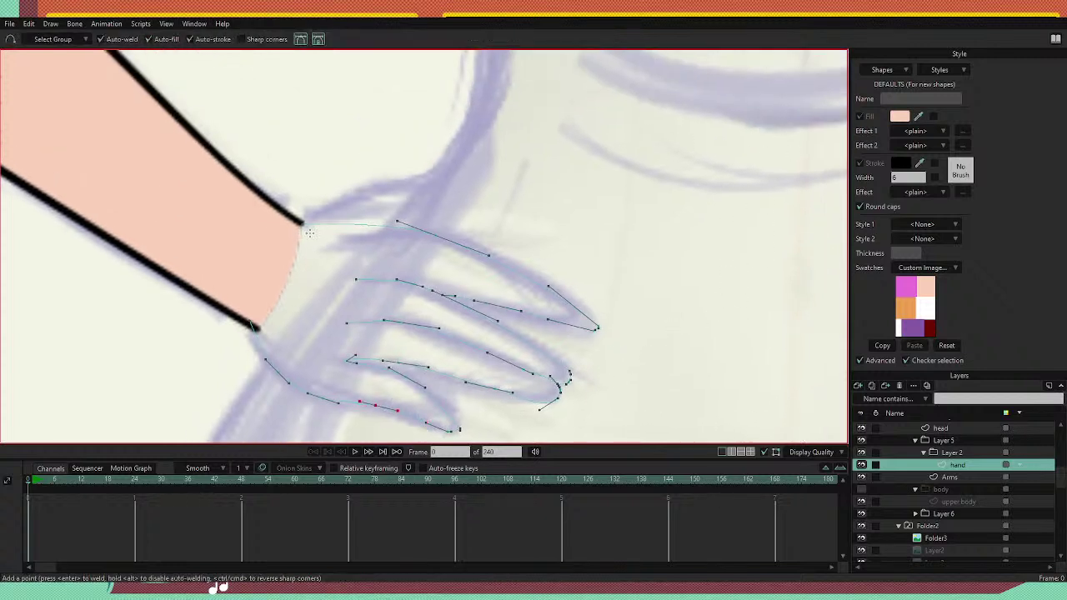
{"action": "left_click_drag", "start_coordinate": [302, 223], "coordinate": [275, 239]}
{"action": "left_click", "coordinate": [251, 319]}
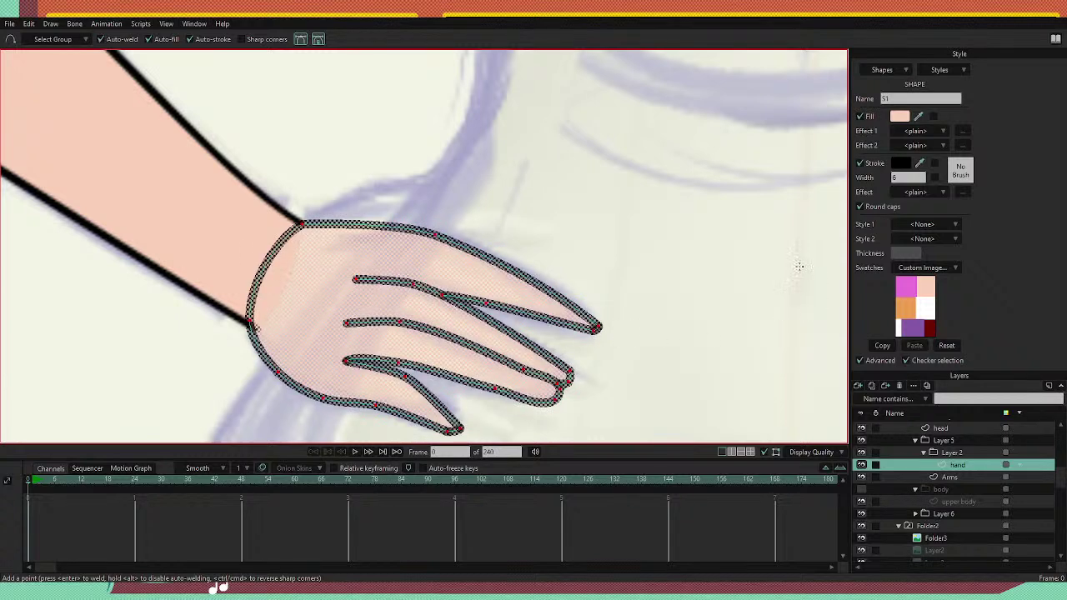
Deselect the hand's points and hide the stroke edge across the wrist so the hand blends into the forearm.
{"action": "scroll", "coordinate": [672, 255], "scroll_direction": "down", "scroll_amount": 3}
{"action": "scroll", "coordinate": [538, 150], "scroll_direction": "down", "scroll_amount": 3}
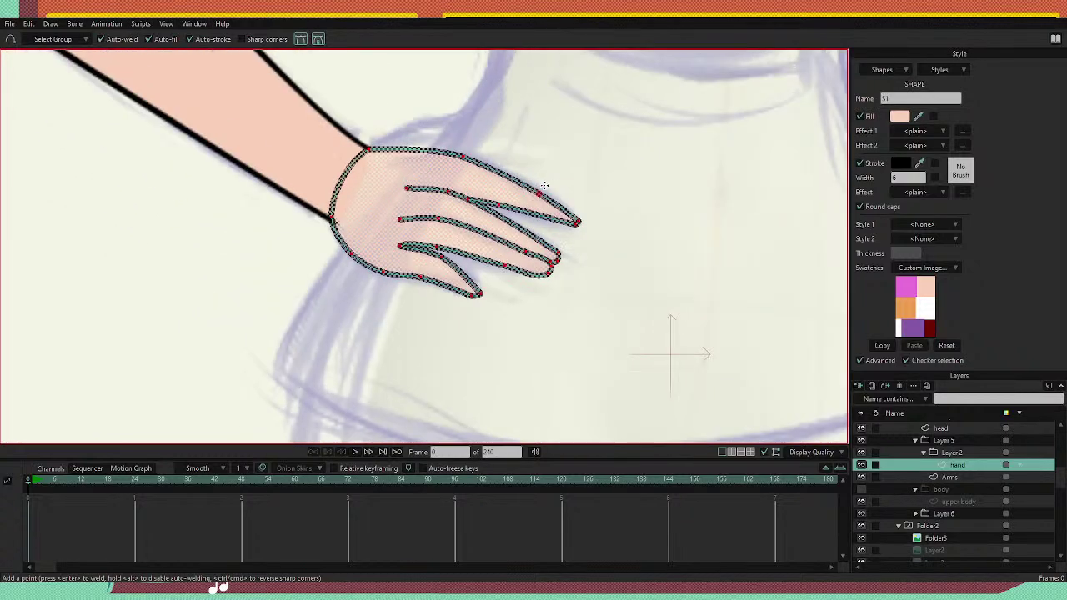
{"action": "scroll", "coordinate": [542, 185], "scroll_direction": "up", "scroll_amount": 3}
{"action": "left_click_drag", "start_coordinate": [540, 179], "coordinate": [536, 226]}
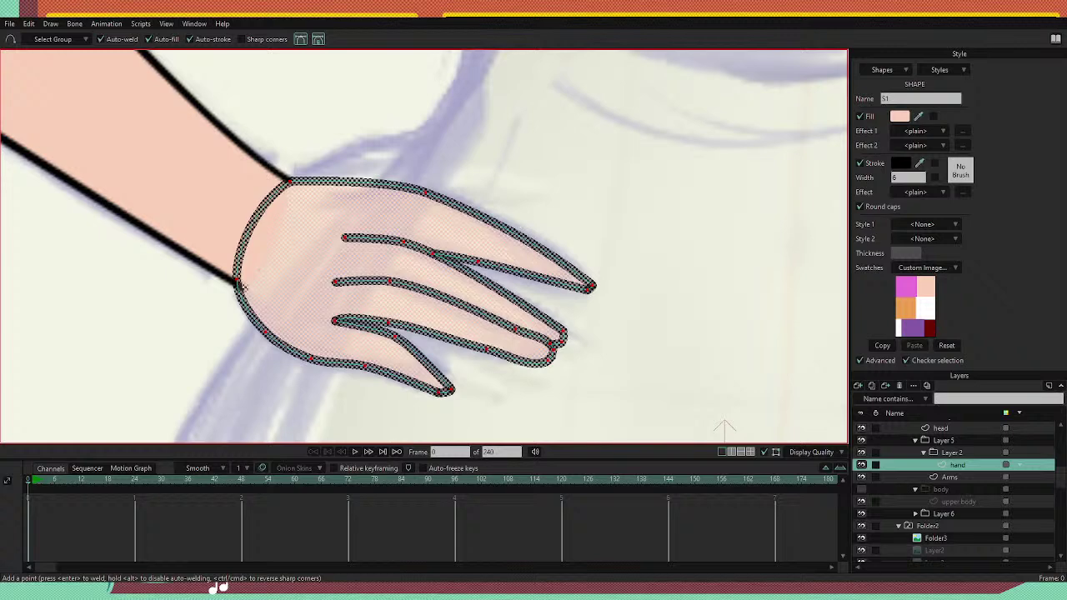
{"action": "key", "text": "t"}
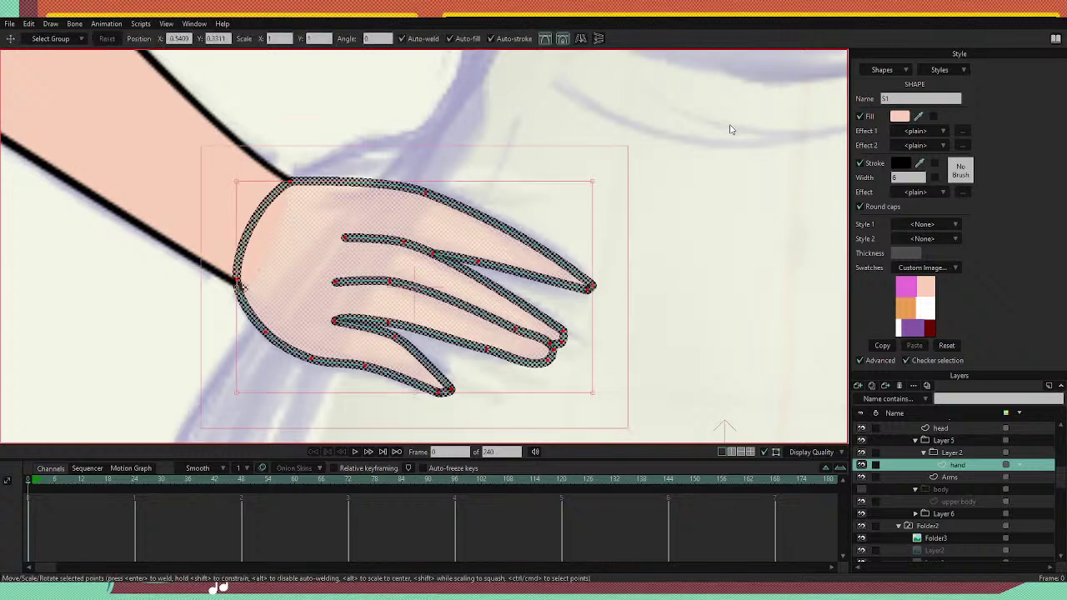
{"action": "key", "text": "g"}
{"action": "left_click", "coordinate": [670, 197]}
{"action": "key", "text": "t"}
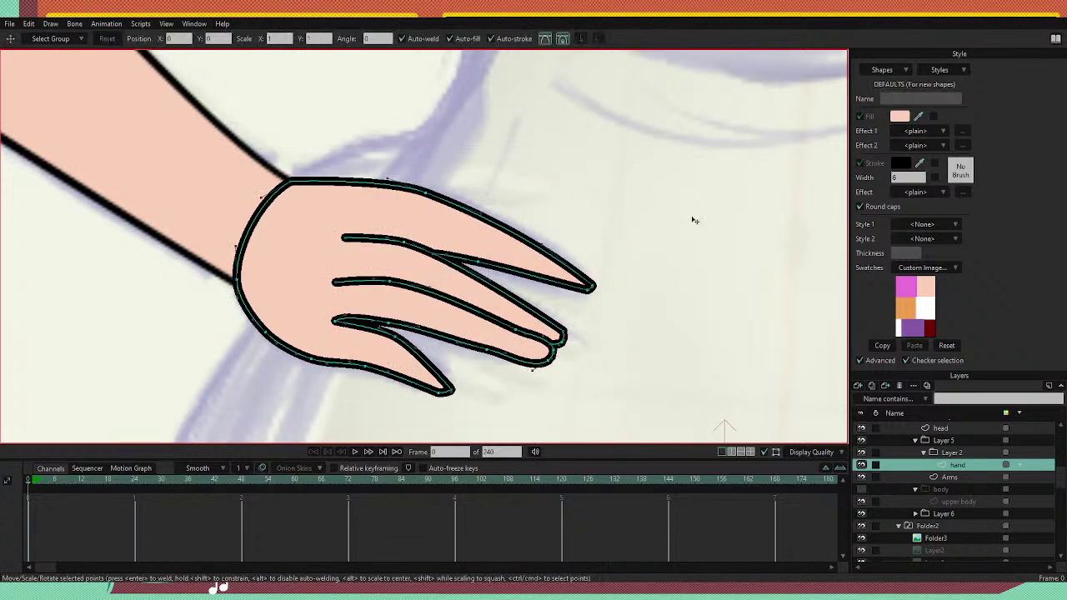
{"action": "key", "text": "w"}
{"action": "key", "text": "h"}
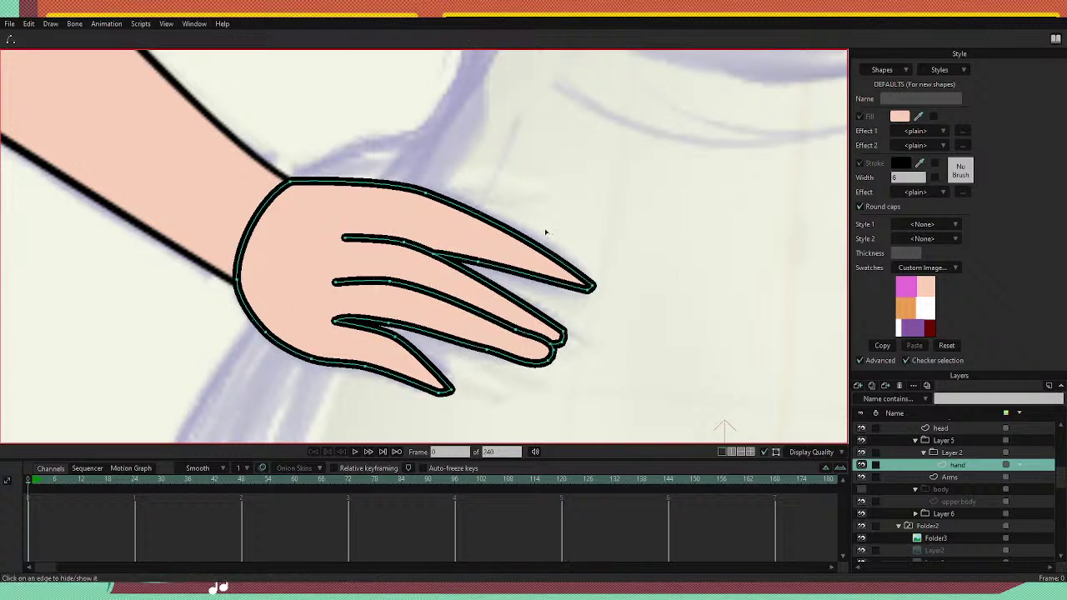
{"action": "left_click", "coordinate": [258, 227]}
{"action": "left_click_drag", "start_coordinate": [627, 314], "coordinate": [640, 342]}
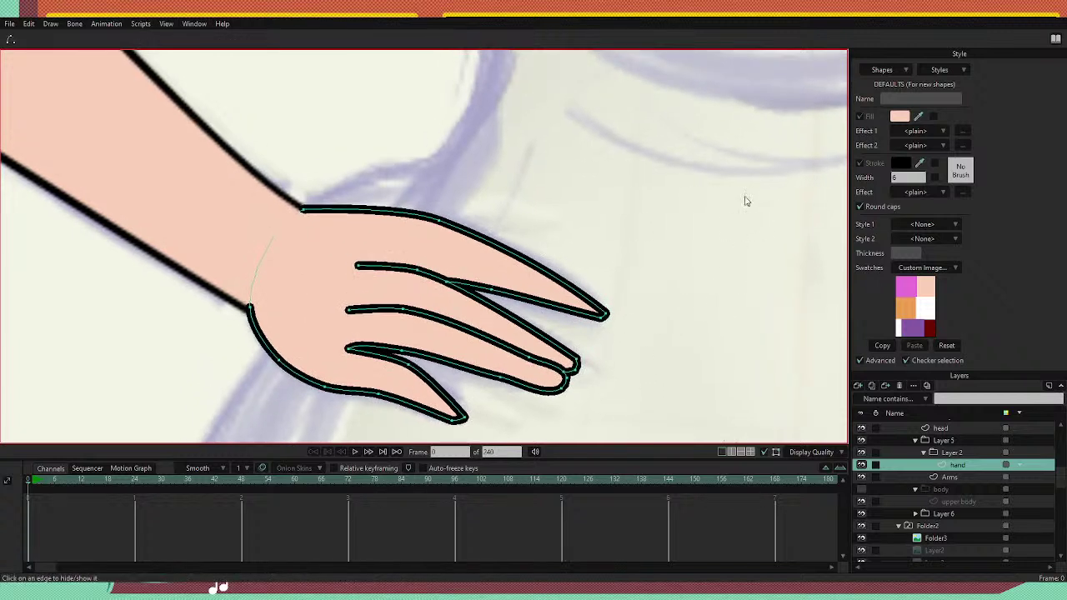
Adjust the line width at the wrist corners and align the lower corner point with the arm's outline.
{"action": "key", "text": "w"}
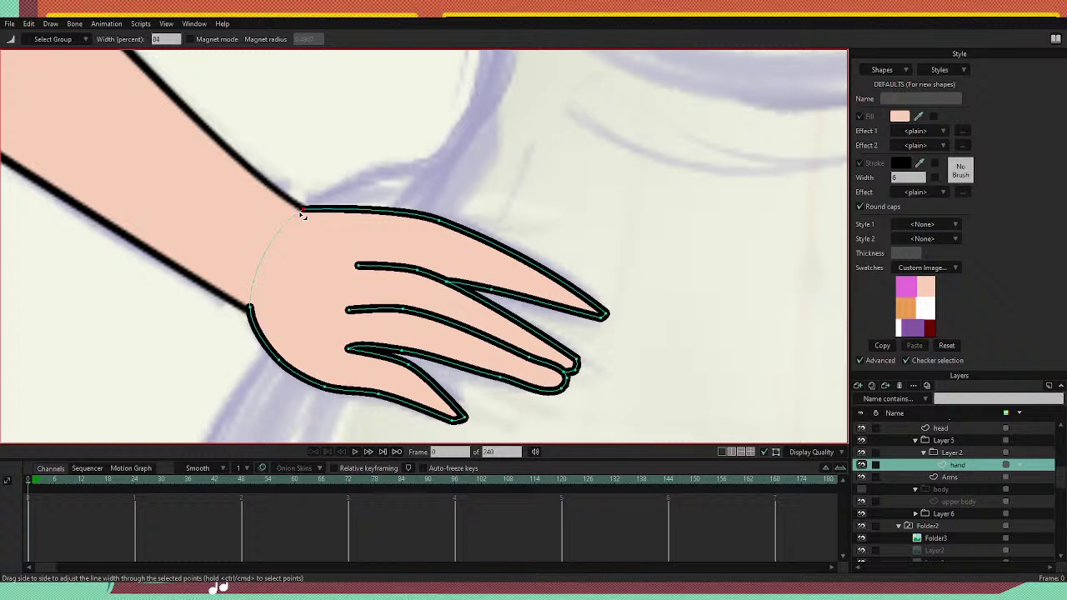
{"action": "left_click", "coordinate": [250, 310]}
{"action": "key", "text": "t"}
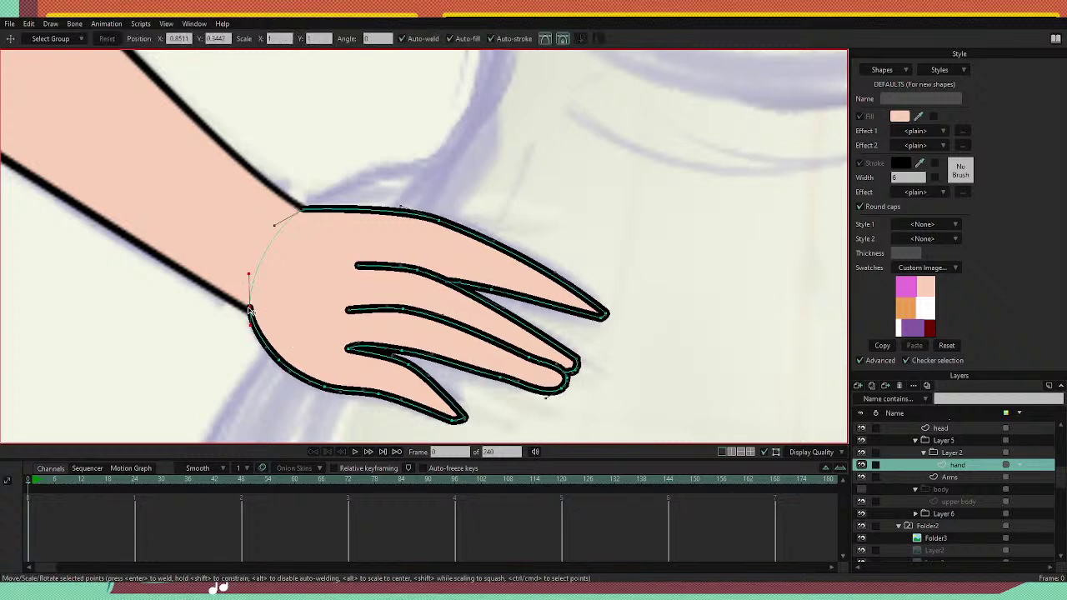
{"action": "mouse_move", "coordinate": [250, 309]}
{"action": "left_mouse_down"}
{"action": "mouse_move", "coordinate": [261, 337]}
{"action": "mouse_move", "coordinate": [248, 308]}
{"action": "left_mouse_up"}
Reshape the top finger by adjusting its knuckle point, the underside of its tip and its lower edge.
{"action": "left_click_drag", "start_coordinate": [555, 247], "coordinate": [532, 280]}
{"action": "left_click_drag", "start_coordinate": [459, 295], "coordinate": [452, 261]}
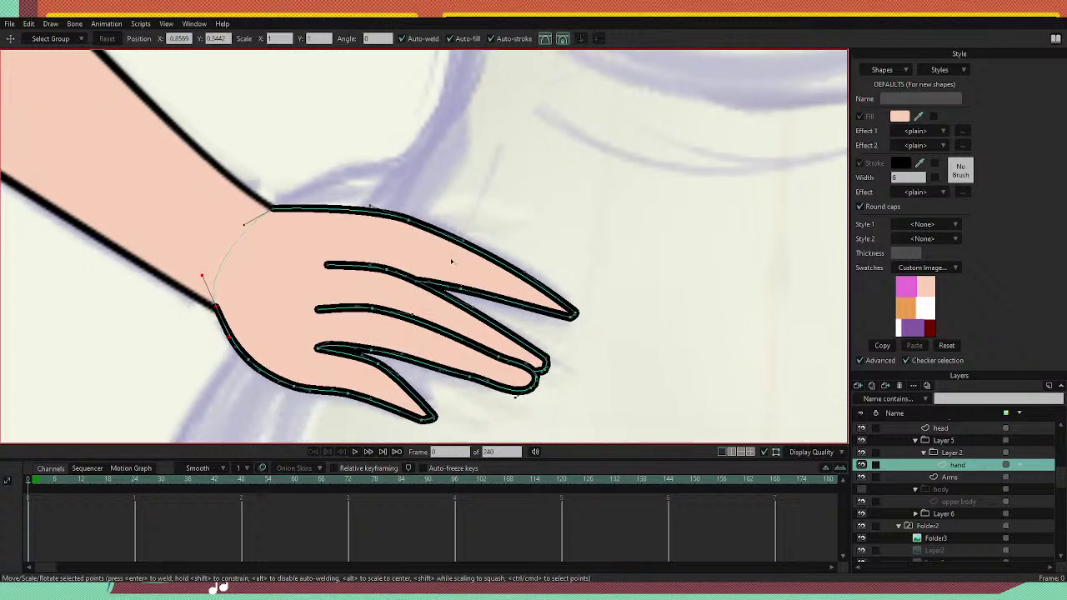
{"action": "left_click", "coordinate": [566, 324]}
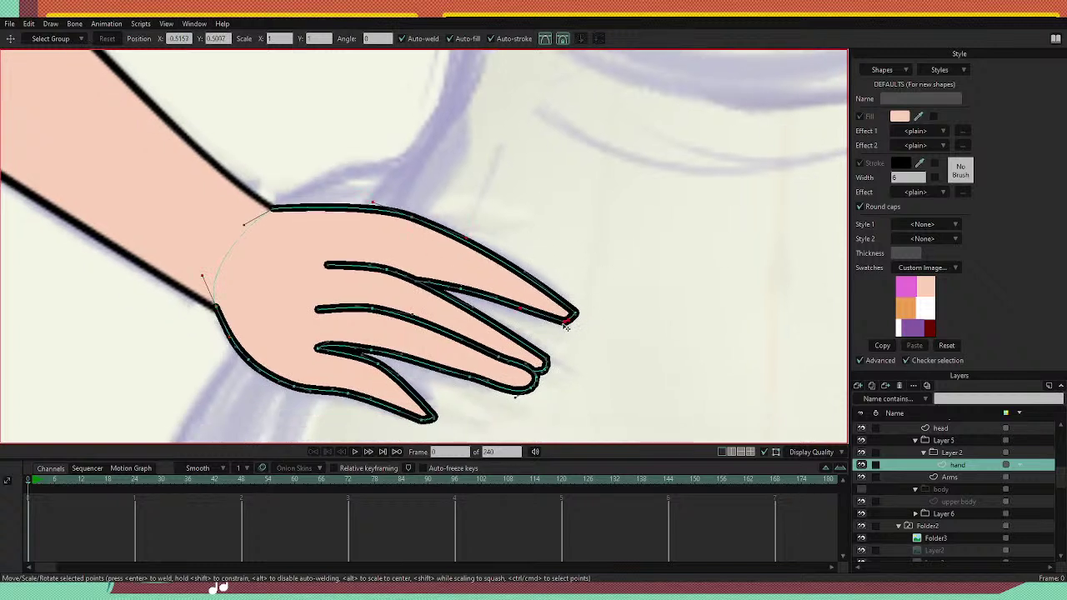
{"action": "left_click_drag", "start_coordinate": [566, 326], "coordinate": [457, 287]}
Taper the inner ends of the three finger crease lines to zero width and thin the adjacent points of the upper two.
{"action": "key", "text": "w"}
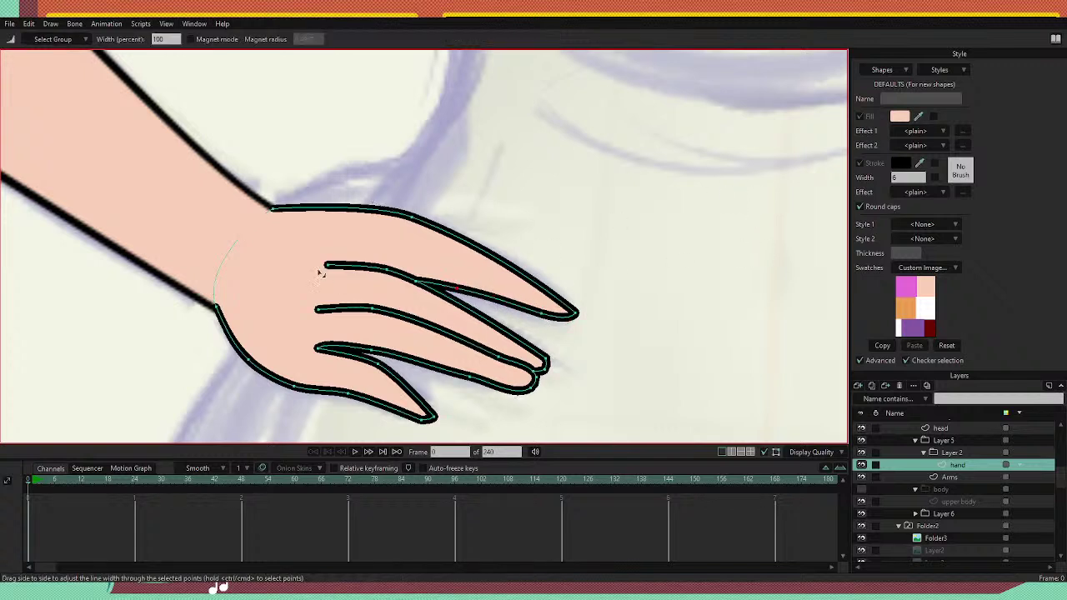
{"action": "left_click_drag", "start_coordinate": [327, 265], "coordinate": [242, 311]}
{"action": "left_click_drag", "start_coordinate": [318, 311], "coordinate": [227, 363]}
{"action": "left_click_drag", "start_coordinate": [319, 348], "coordinate": [242, 378]}
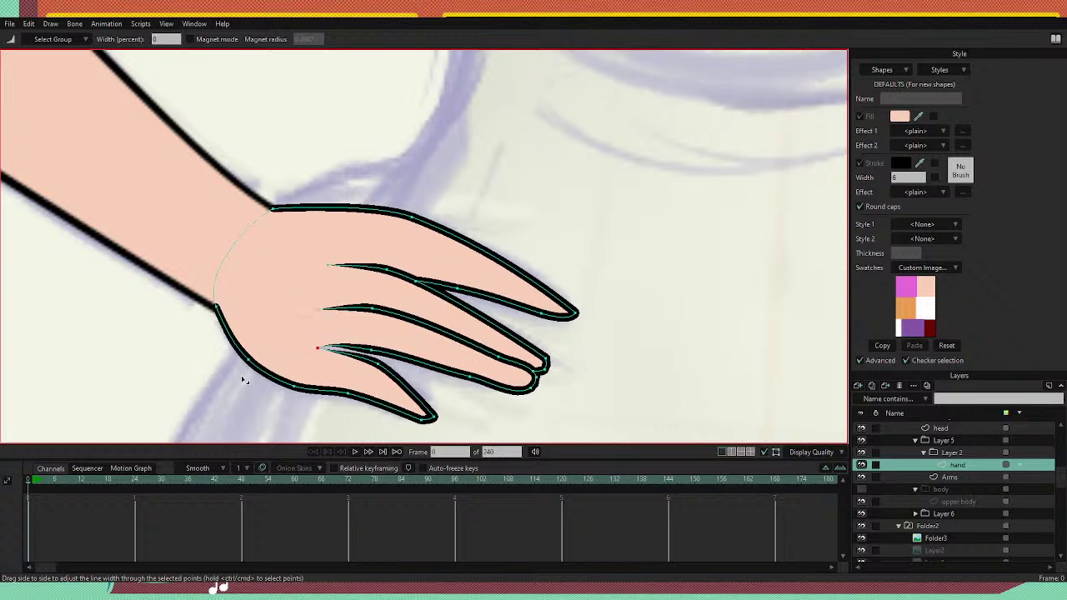
{"action": "left_click_drag", "start_coordinate": [319, 349], "coordinate": [337, 352]}
{"action": "left_click_drag", "start_coordinate": [378, 309], "coordinate": [367, 314]}
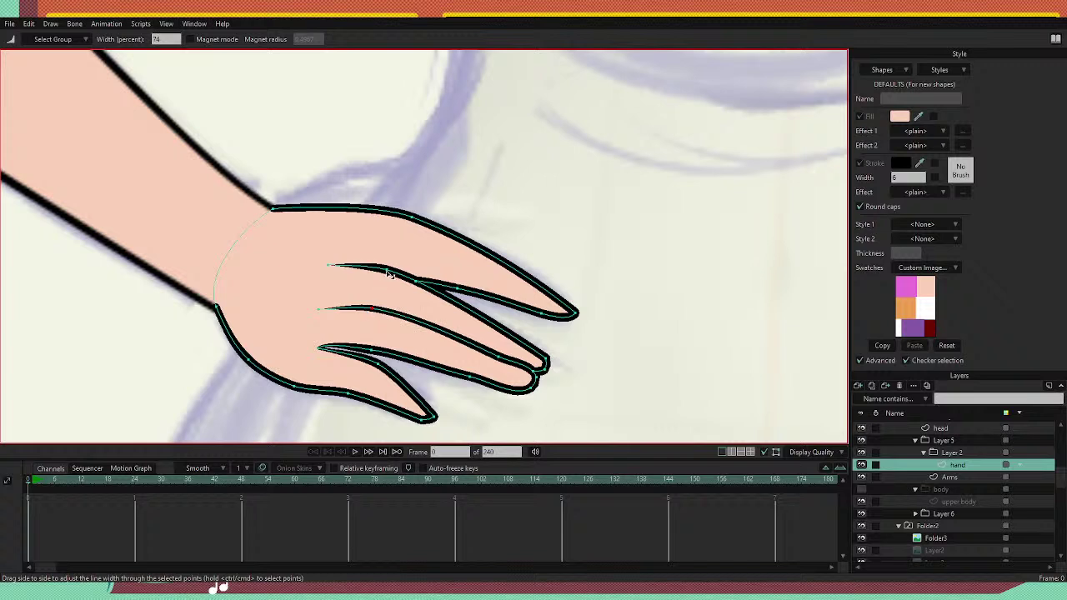
{"action": "left_click_drag", "start_coordinate": [391, 274], "coordinate": [374, 276]}
Refine the tips of the two middle fingers and the little finger by repositioning their end points.
{"action": "left_click_drag", "start_coordinate": [734, 269], "coordinate": [726, 204]}
{"action": "key", "text": "t"}
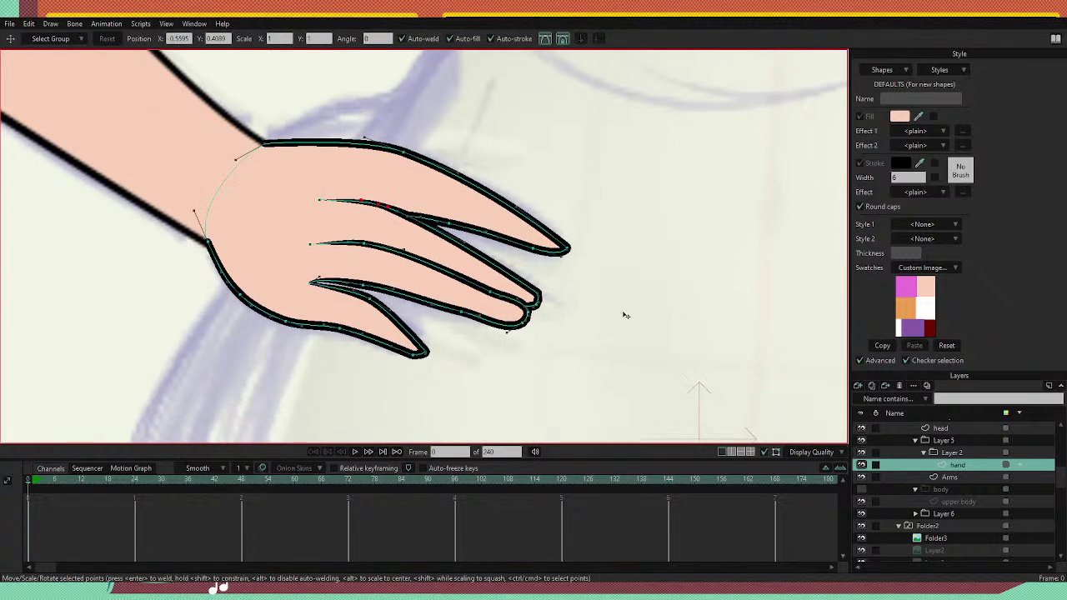
{"action": "scroll", "coordinate": [624, 312], "scroll_direction": "up", "scroll_amount": 1}
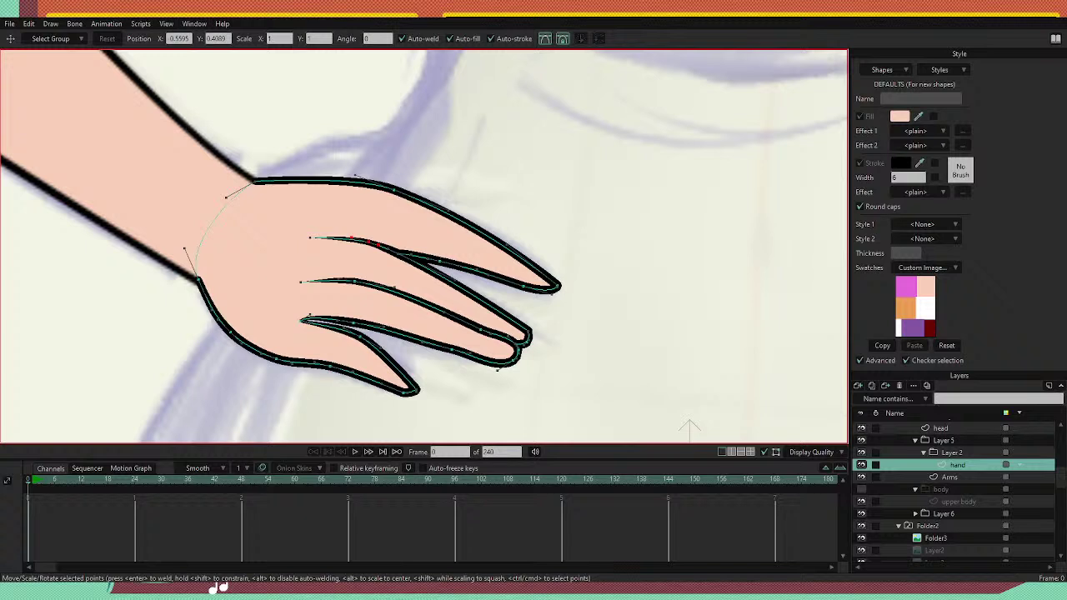
{"action": "left_click", "coordinate": [515, 343]}
{"action": "left_click_drag", "start_coordinate": [521, 353], "coordinate": [492, 309]}
{"action": "left_click", "coordinate": [529, 335]}
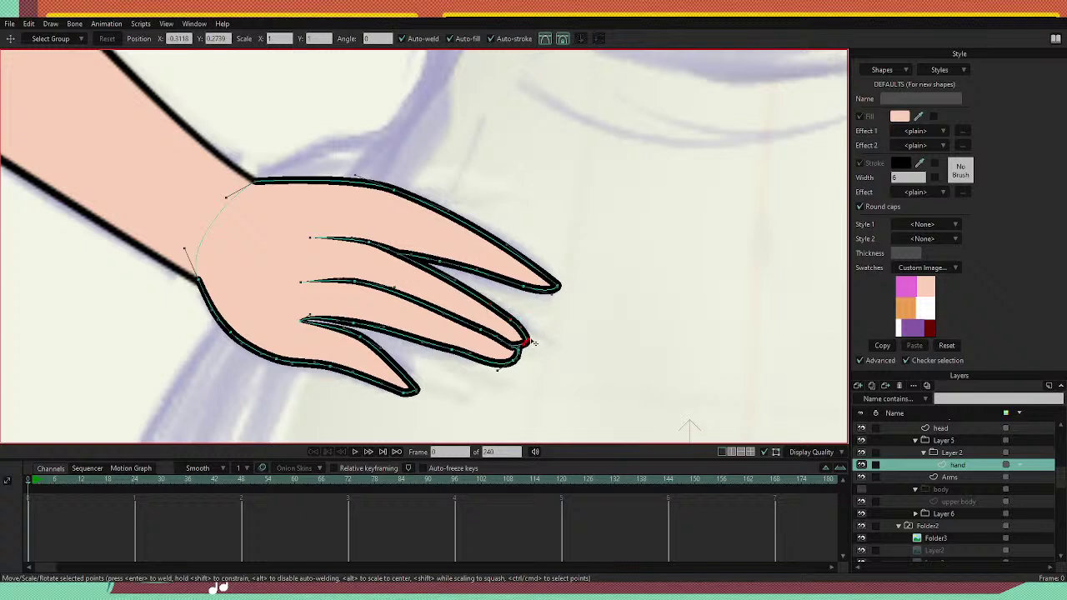
{"action": "left_click", "coordinate": [533, 341]}
{"action": "left_click", "coordinate": [416, 391]}
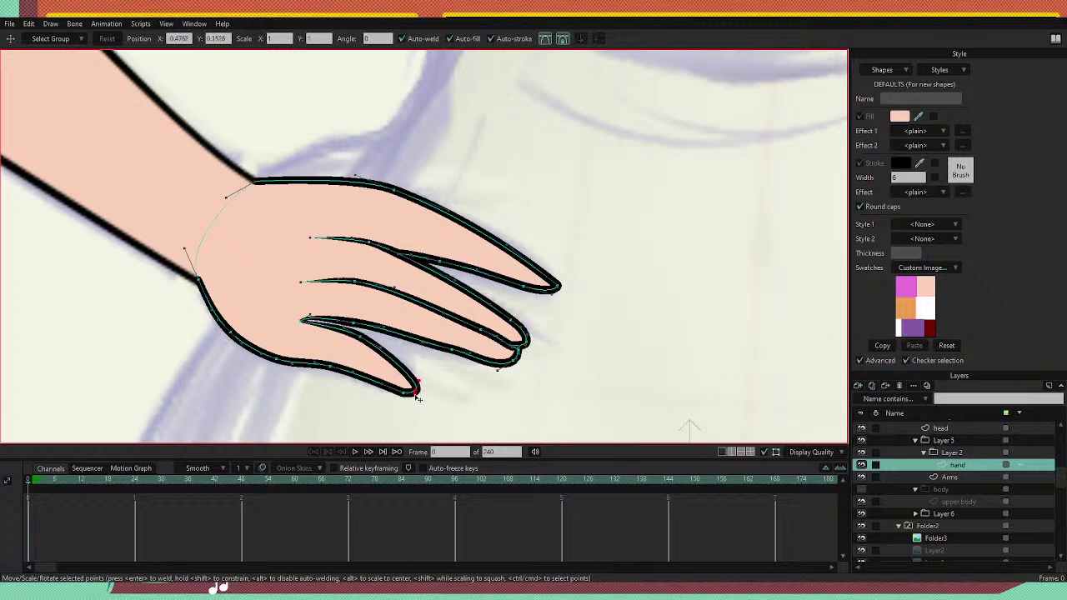
{"action": "left_click", "coordinate": [410, 396]}
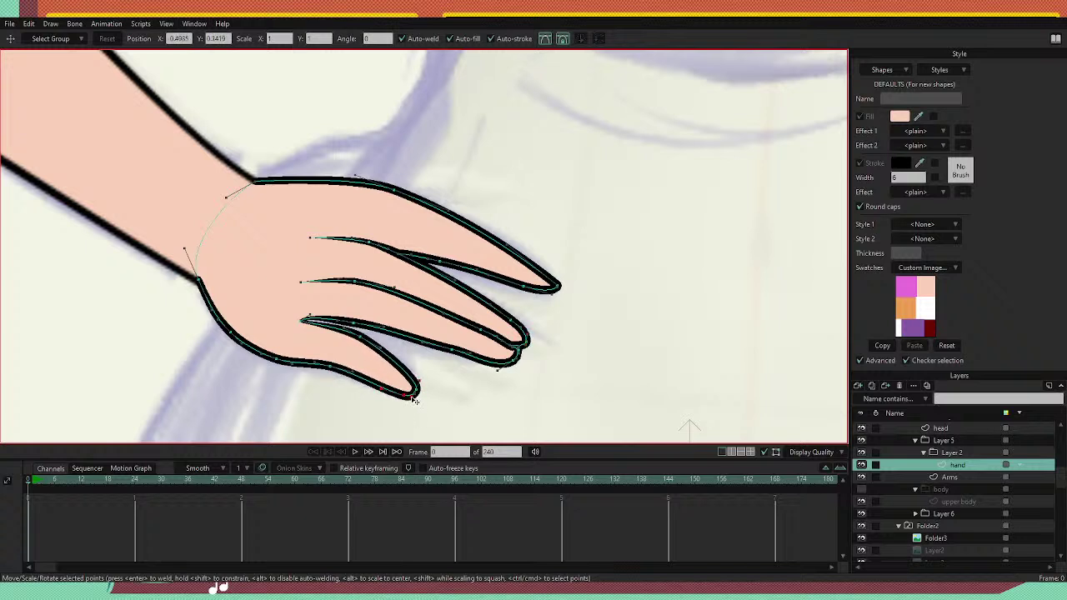
Nudge the top finger's tip slightly inward with the Magnet tool, using a magnet radius of 0.0667.
{"action": "left_click_drag", "start_coordinate": [404, 395], "coordinate": [361, 371]}
{"action": "left_click_drag", "start_coordinate": [585, 383], "coordinate": [522, 373]}
{"action": "left_click", "coordinate": [534, 305]}
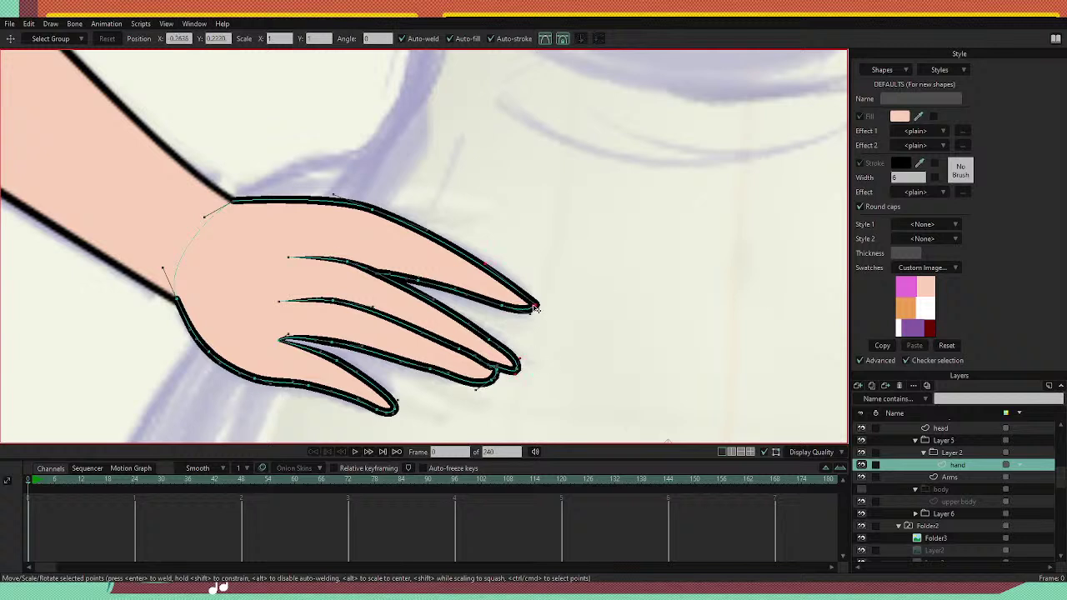
{"action": "key", "text": "x"}
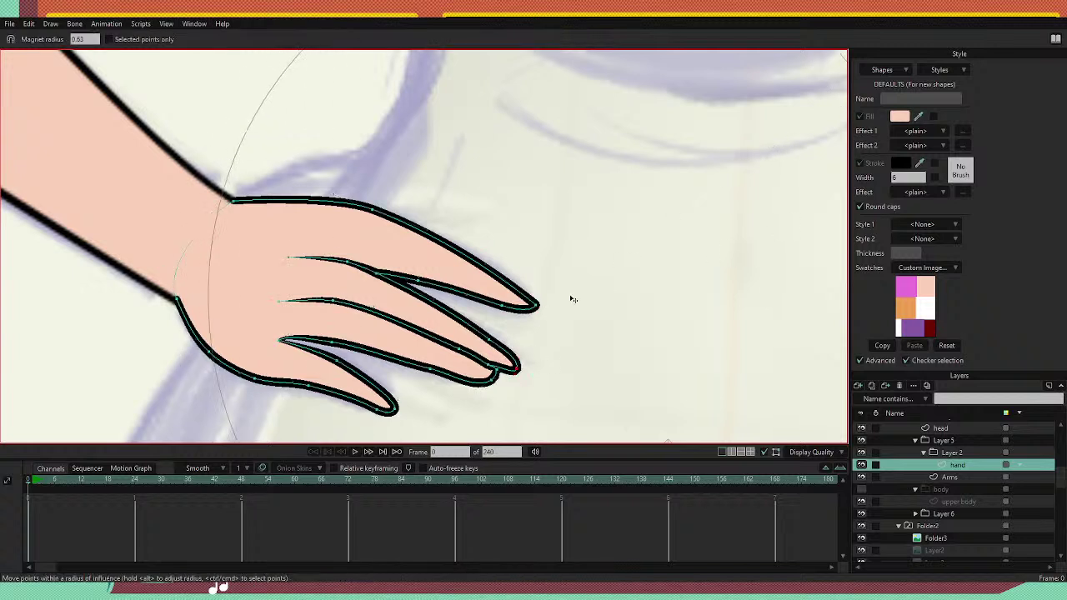
{"action": "left_click_drag", "start_coordinate": [572, 297], "coordinate": [429, 340]}
{"action": "mouse_move", "coordinate": [535, 306]}
{"action": "left_mouse_down"}
{"action": "mouse_move", "coordinate": [514, 298]}
{"action": "mouse_move", "coordinate": [531, 300]}
{"action": "mouse_move", "coordinate": [508, 315]}
{"action": "mouse_move", "coordinate": [499, 288]}
{"action": "mouse_move", "coordinate": [530, 298]}
{"action": "mouse_move", "coordinate": [496, 296]}
{"action": "mouse_move", "coordinate": [536, 298]}
{"action": "left_mouse_up"}
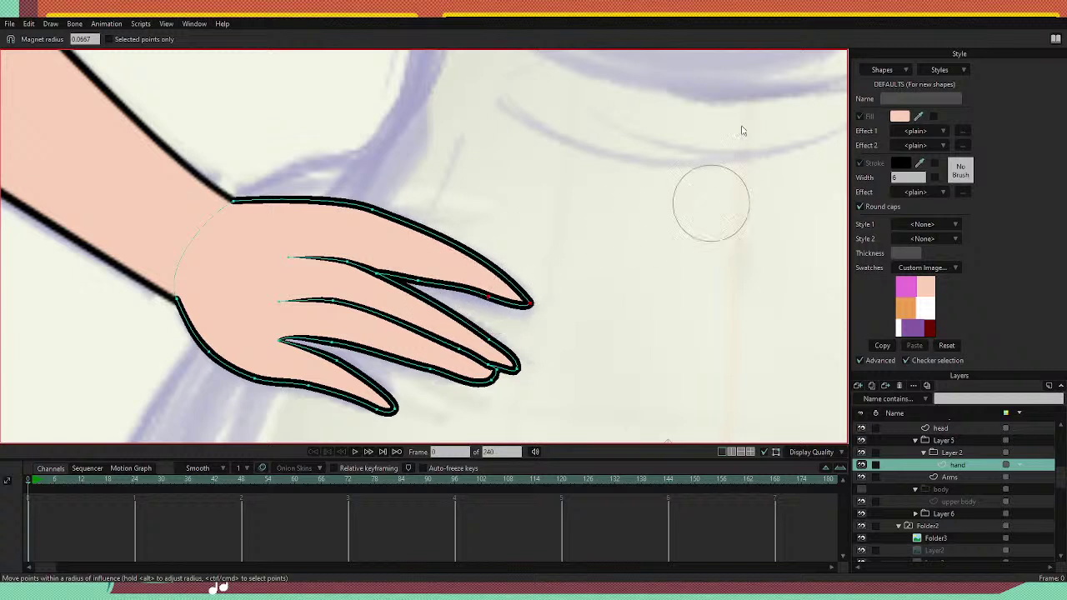
Reshape the top finger's lower edge near its junction with the second finger by adjusting the point there.
{"action": "key", "text": "t"}
{"action": "left_click_drag", "start_coordinate": [418, 282], "coordinate": [455, 285]}
{"action": "key", "text": "ctrl+z"}
{"action": "left_click", "coordinate": [600, 259]}
{"action": "left_click_drag", "start_coordinate": [492, 253], "coordinate": [539, 310]}
{"action": "left_click_drag", "start_coordinate": [423, 314], "coordinate": [454, 323]}
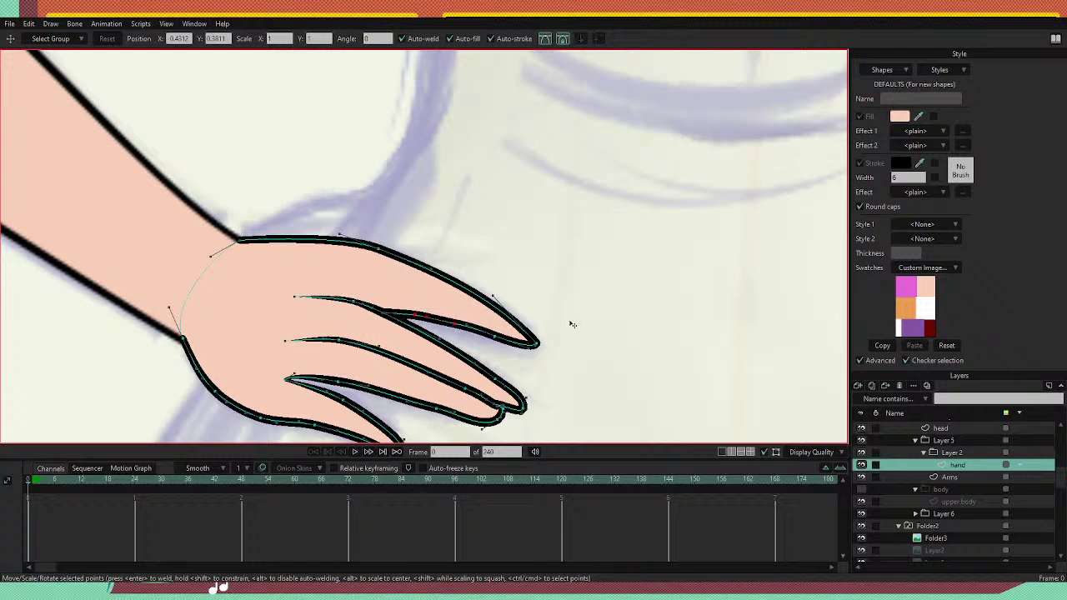
Tighten the third finger's tip by moving its end points where it meets the second finger.
{"action": "left_click_drag", "start_coordinate": [572, 321], "coordinate": [586, 201]}
{"action": "left_click_drag", "start_coordinate": [478, 315], "coordinate": [496, 298]}
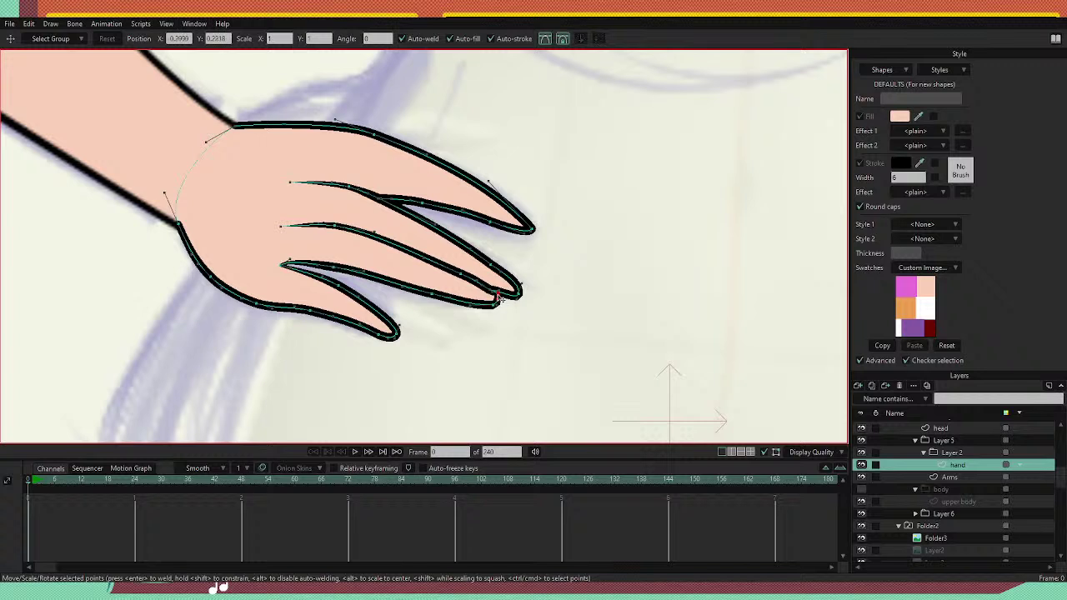
{"action": "left_click_drag", "start_coordinate": [495, 290], "coordinate": [481, 285]}
Check the hand's shape and proportions against the arm and the whole figure.
{"action": "scroll", "coordinate": [540, 170], "scroll_direction": "down", "scroll_amount": 5}
{"action": "scroll", "coordinate": [515, 125], "scroll_direction": "down", "scroll_amount": 5}
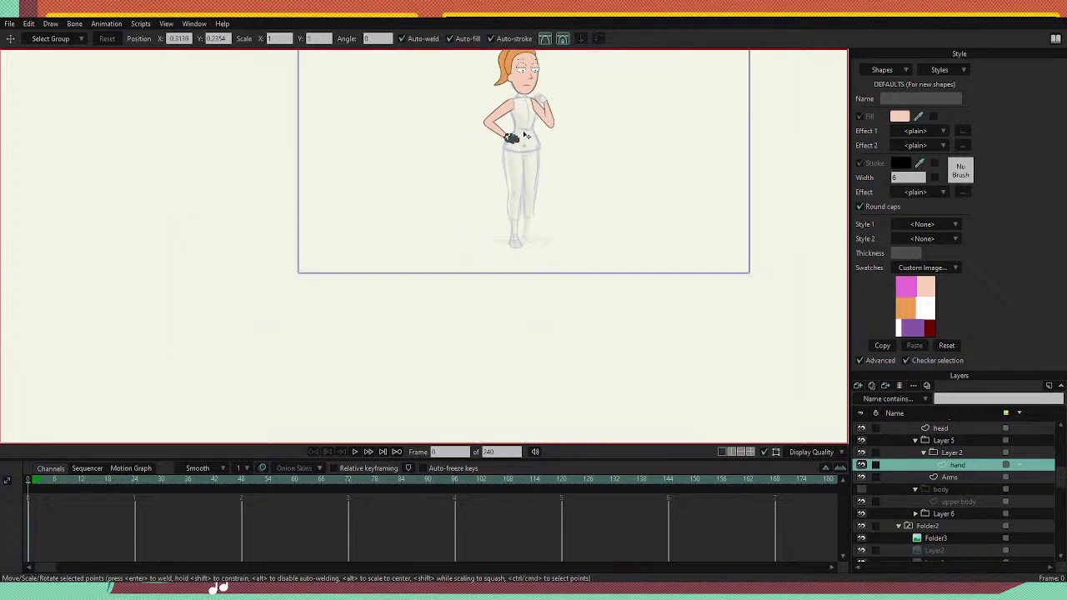
{"action": "scroll", "coordinate": [526, 136], "scroll_direction": "up", "scroll_amount": 5}
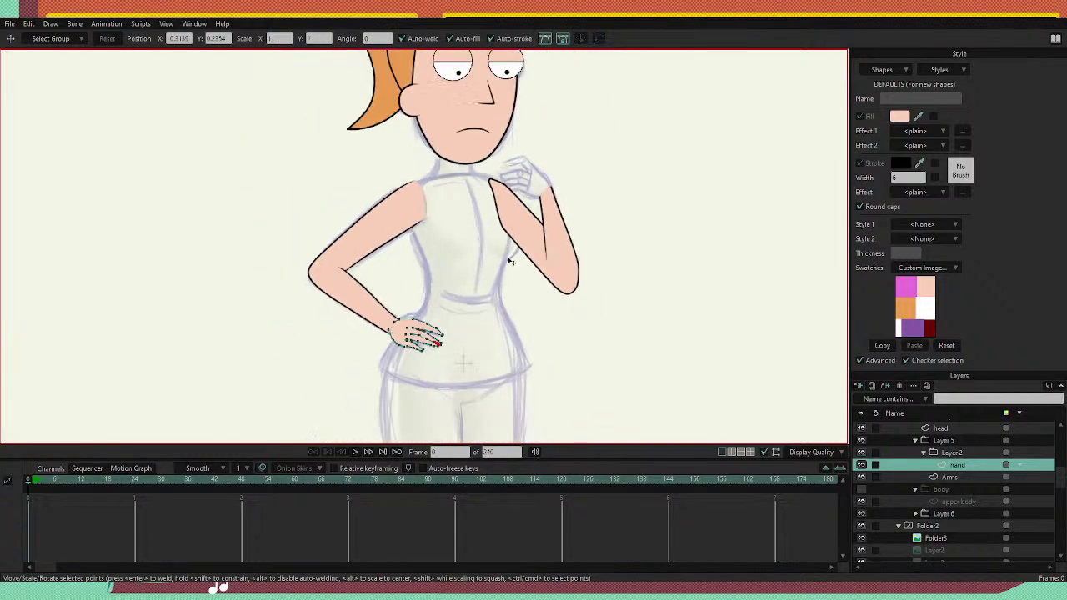
{"action": "left_click_drag", "start_coordinate": [511, 260], "coordinate": [497, 232]}
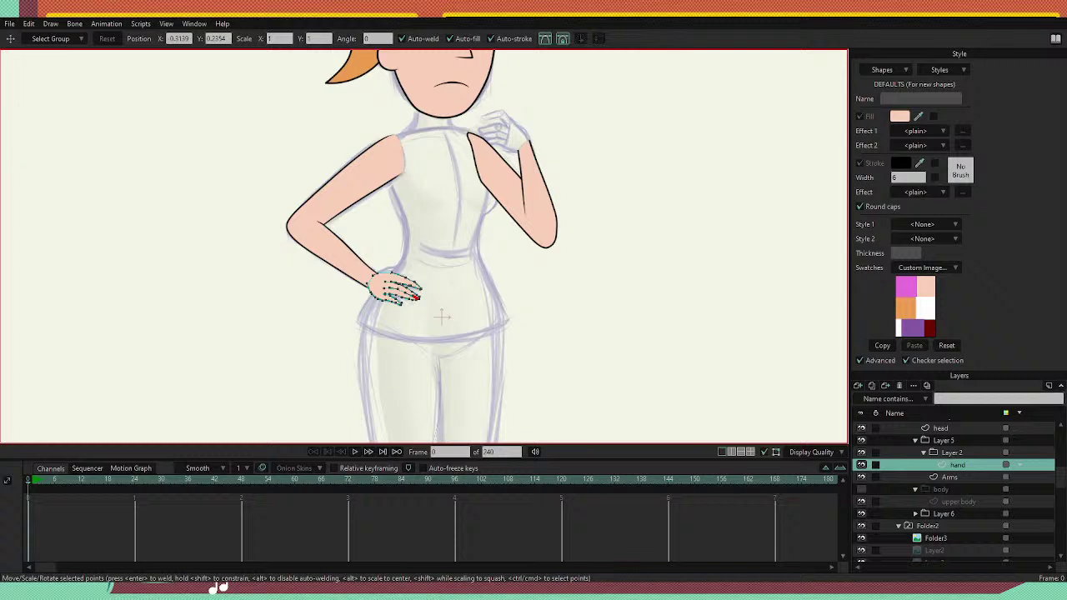
{"action": "scroll", "coordinate": [442, 316], "scroll_direction": "down", "scroll_amount": 3}
{"action": "scroll", "coordinate": [427, 343], "scroll_direction": "up", "scroll_amount": 4}
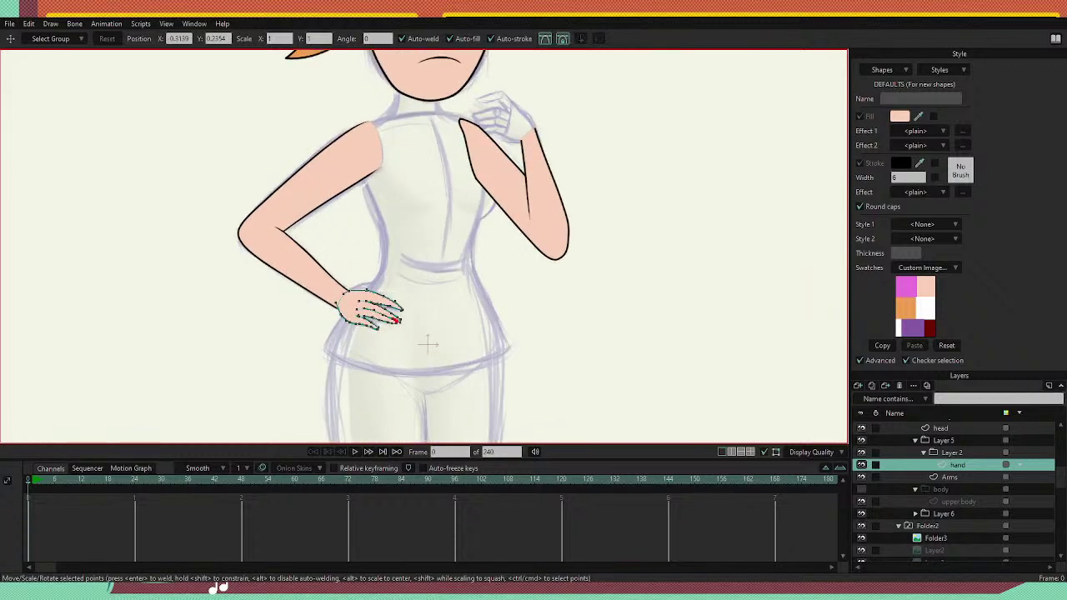
{"action": "scroll", "coordinate": [428, 343], "scroll_direction": "up", "scroll_amount": 3}
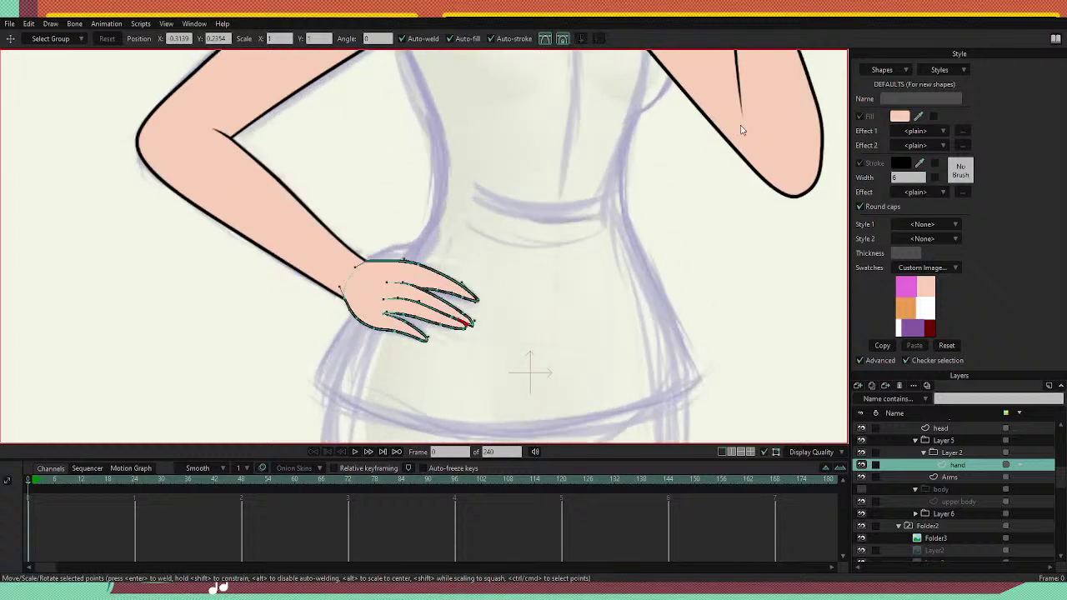
{"action": "left_click_drag", "start_coordinate": [394, 282], "coordinate": [455, 274]}
{"action": "scroll", "coordinate": [386, 257], "scroll_direction": "up", "scroll_amount": 2}
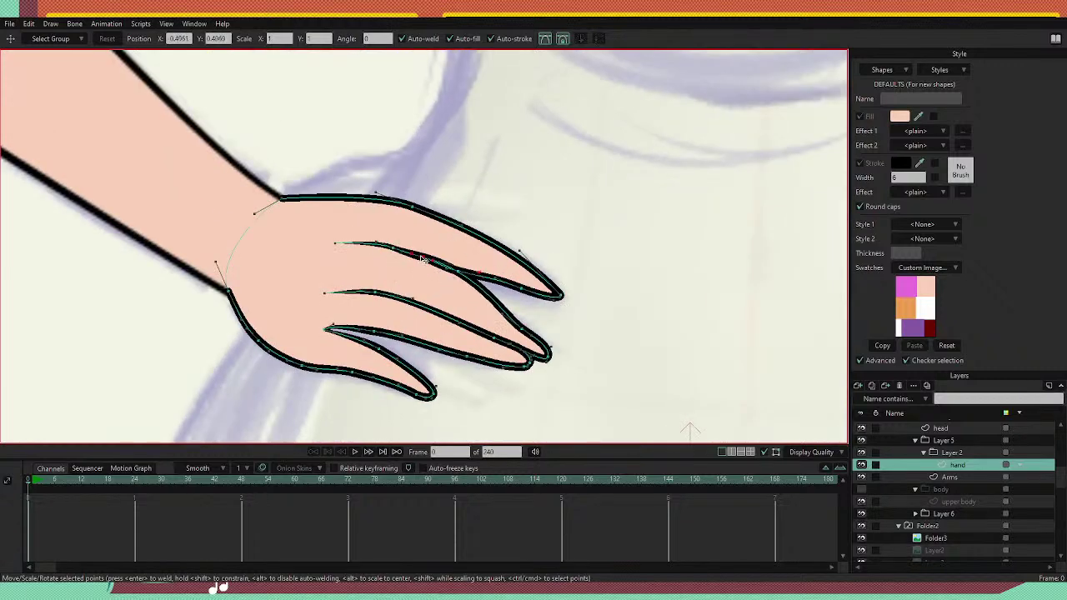
{"action": "key", "text": "ctrl+z"}
{"action": "key", "text": "ctrl+shift+z"}
{"action": "key", "text": "ctrl+z"}
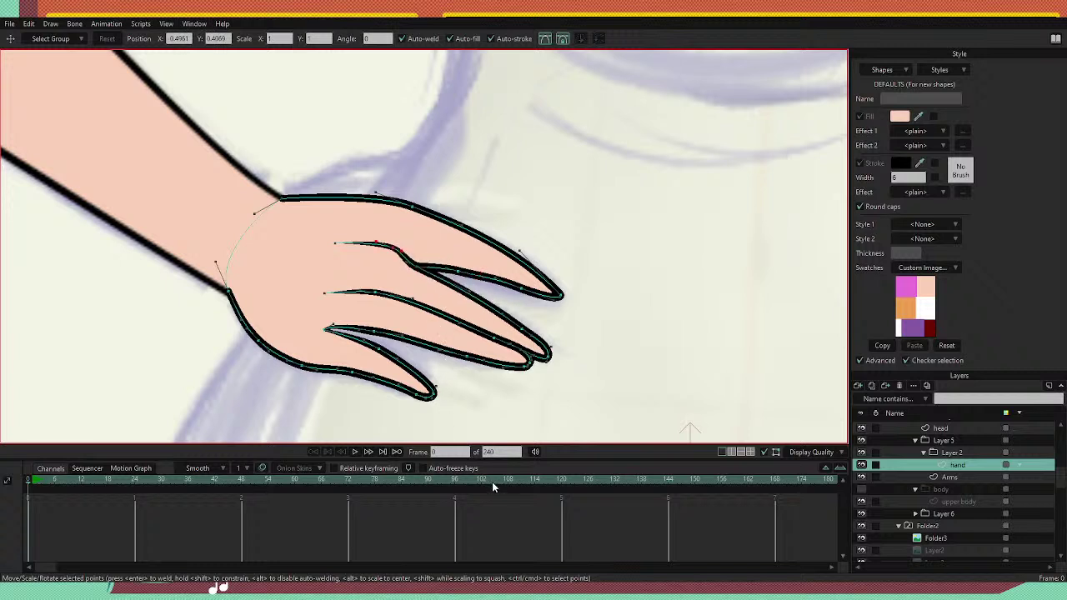
{"action": "key", "text": "ctrl+z"}
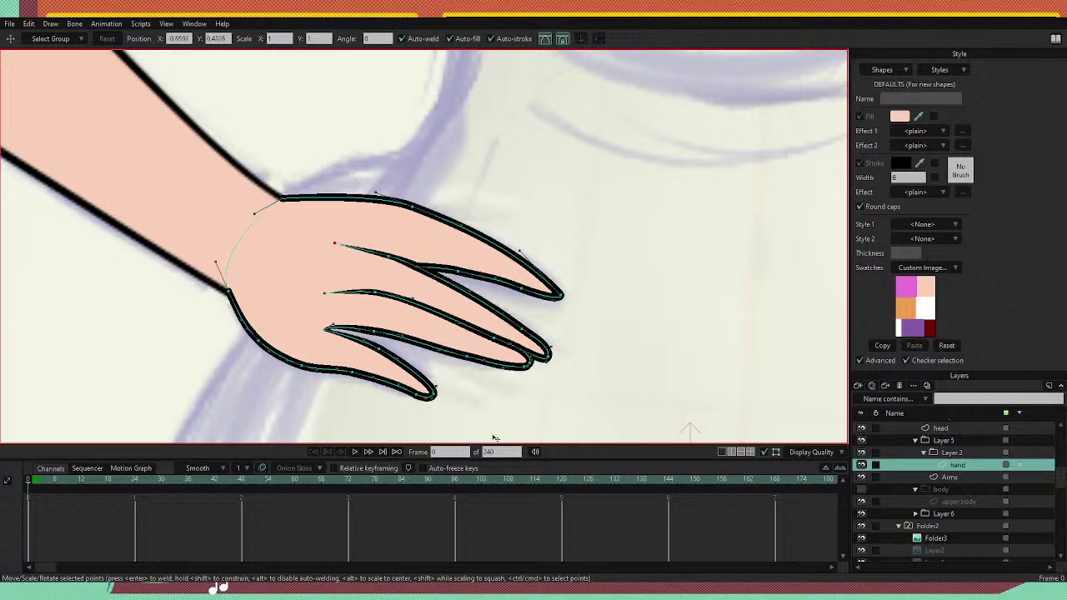
Smooth the upper finger crease by lowering its inner end, and flatten the hand's upper outline along the knuckle and top finger.
{"action": "left_click_drag", "start_coordinate": [343, 252], "coordinate": [421, 266]}
{"action": "key", "text": "ctrl+z"}
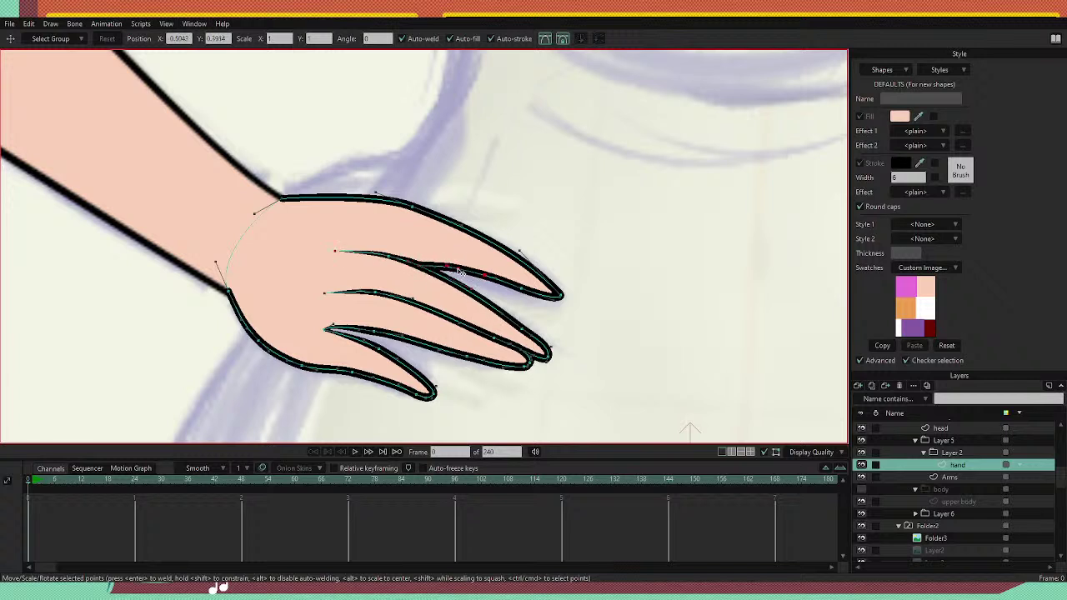
{"action": "left_click", "coordinate": [410, 215]}
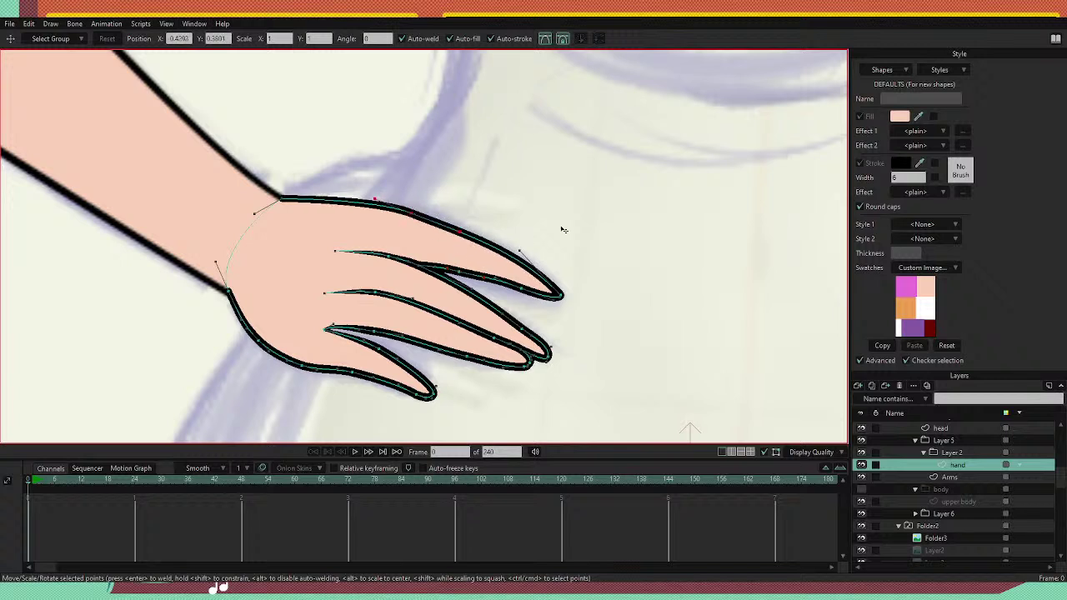
{"action": "left_click_drag", "start_coordinate": [519, 250], "coordinate": [474, 274]}
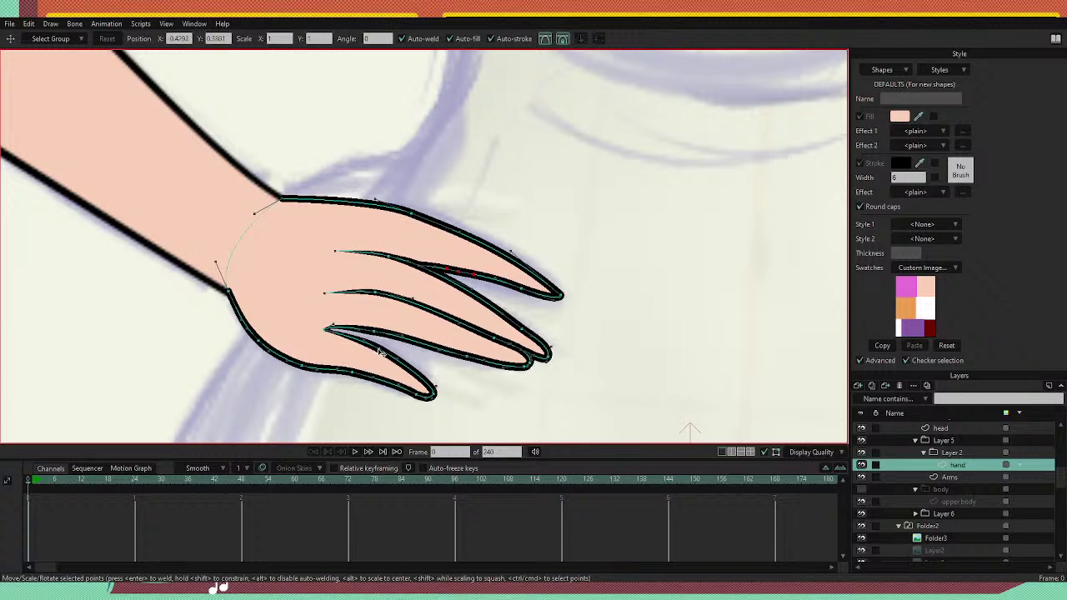
Refine the little finger's inner junction curve and thin the line near its tip to 70 percent width.
{"action": "left_click", "coordinate": [337, 333]}
{"action": "left_click_drag", "start_coordinate": [337, 333], "coordinate": [351, 336]}
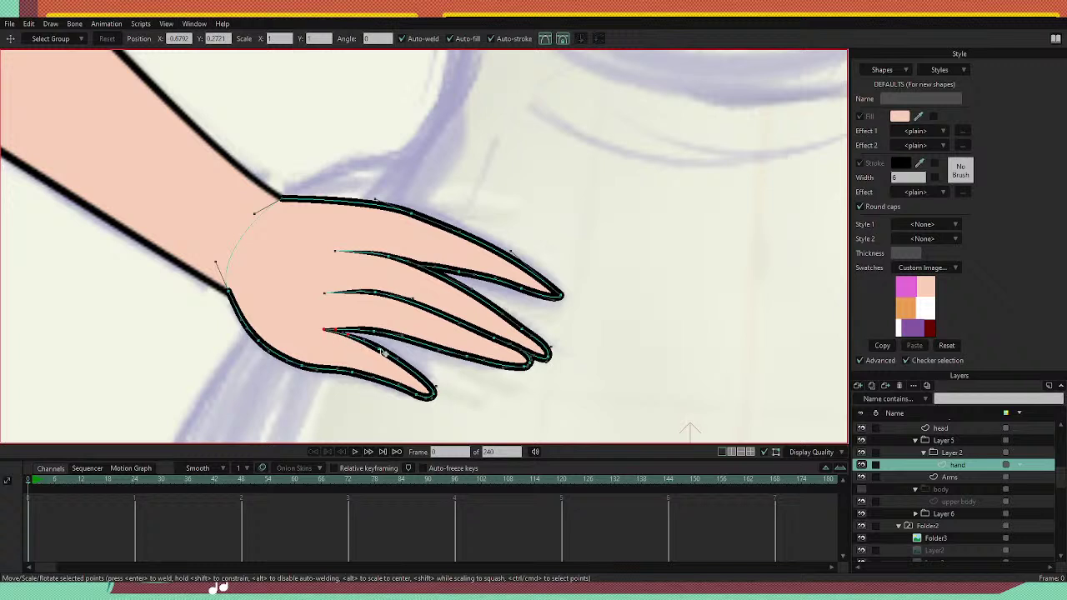
{"action": "left_click", "coordinate": [379, 351]}
{"action": "key", "text": "w"}
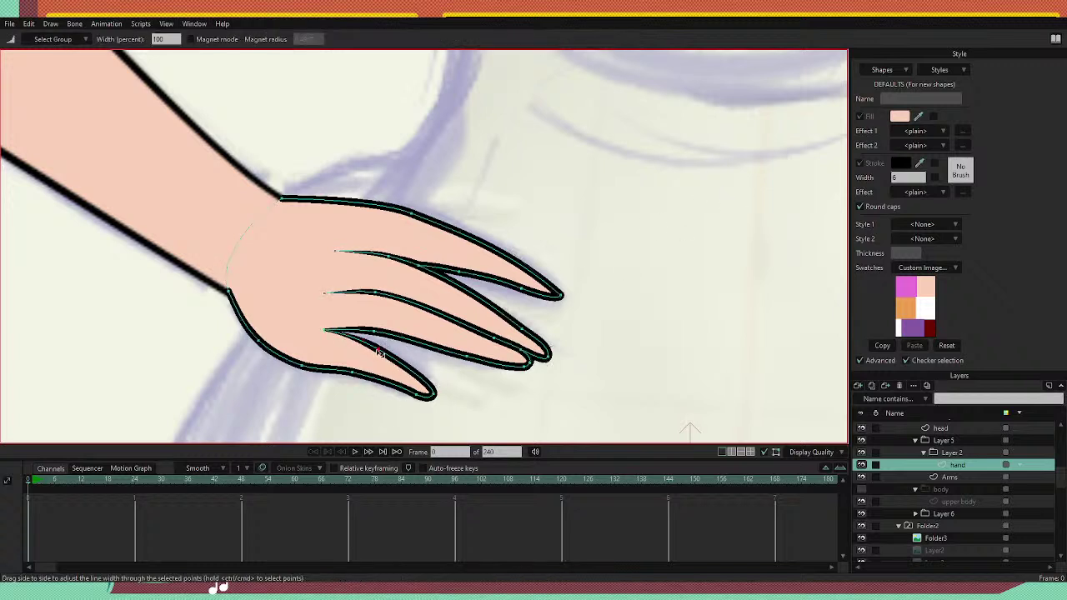
{"action": "left_click_drag", "start_coordinate": [379, 351], "coordinate": [375, 353]}
{"action": "left_click_drag", "start_coordinate": [434, 395], "coordinate": [415, 396]}
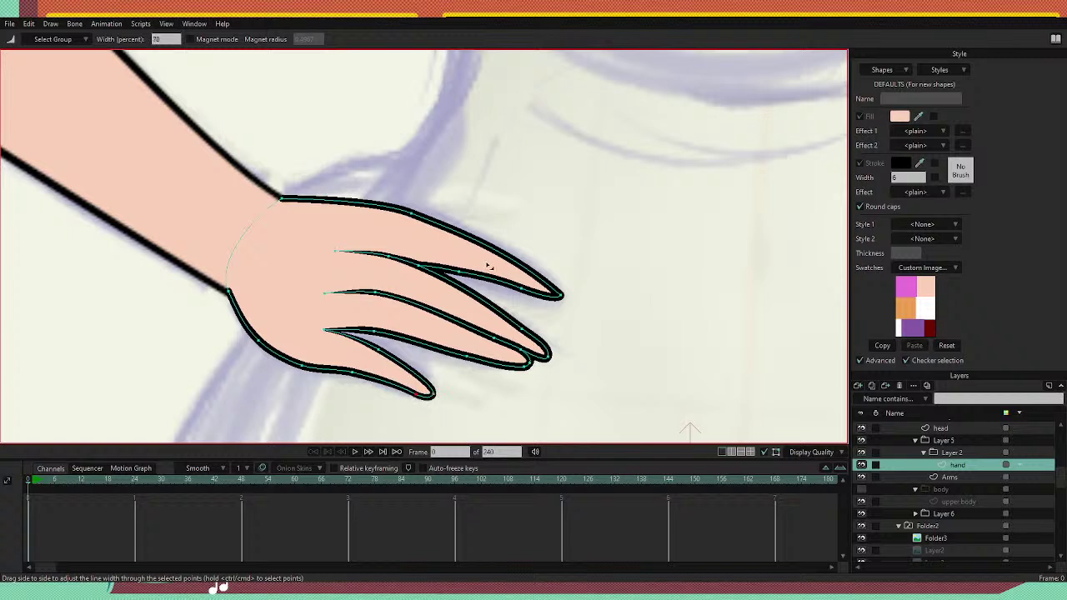
Shorten and sharpen the top finger's tip by adjusting its end point, curve handle and underside, and refine the second finger's tip.
{"action": "key", "text": "t"}
{"action": "mouse_move", "coordinate": [562, 294]}
{"action": "left_mouse_down"}
{"action": "mouse_move", "coordinate": [543, 291]}
{"action": "mouse_move", "coordinate": [557, 288]}
{"action": "left_mouse_up"}
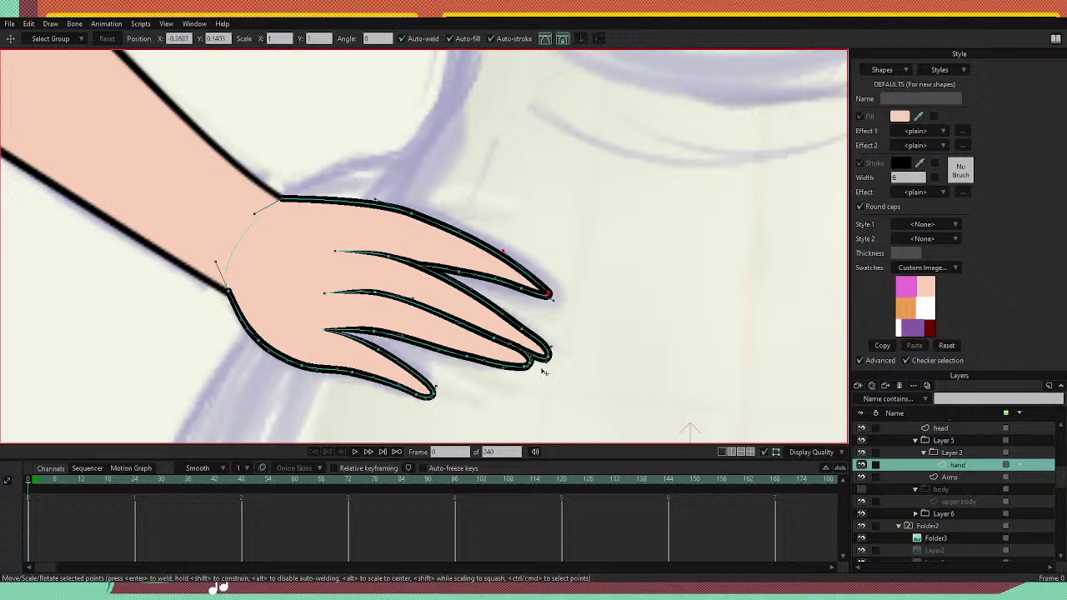
{"action": "left_click_drag", "start_coordinate": [547, 359], "coordinate": [553, 352]}
{"action": "left_click_drag", "start_coordinate": [549, 295], "coordinate": [553, 300]}
{"action": "left_click_drag", "start_coordinate": [524, 250], "coordinate": [513, 253]}
{"action": "left_click", "coordinate": [520, 291]}
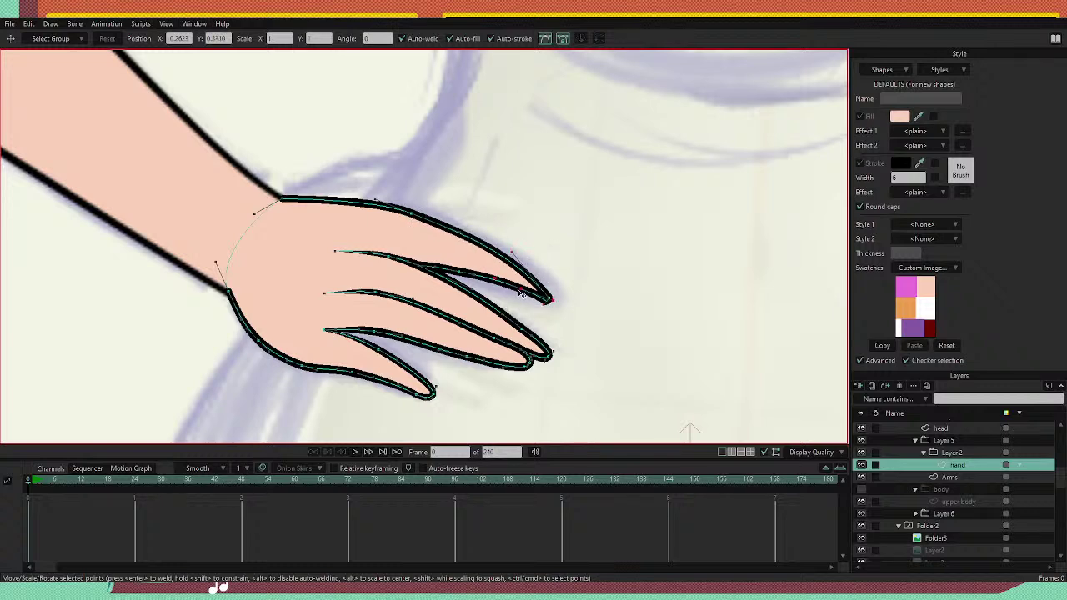
Select the top-level PSD layer to hide the hand's points, and examine the hand on the whole figure.
{"action": "scroll", "coordinate": [486, 110], "scroll_direction": "down", "scroll_amount": 8}
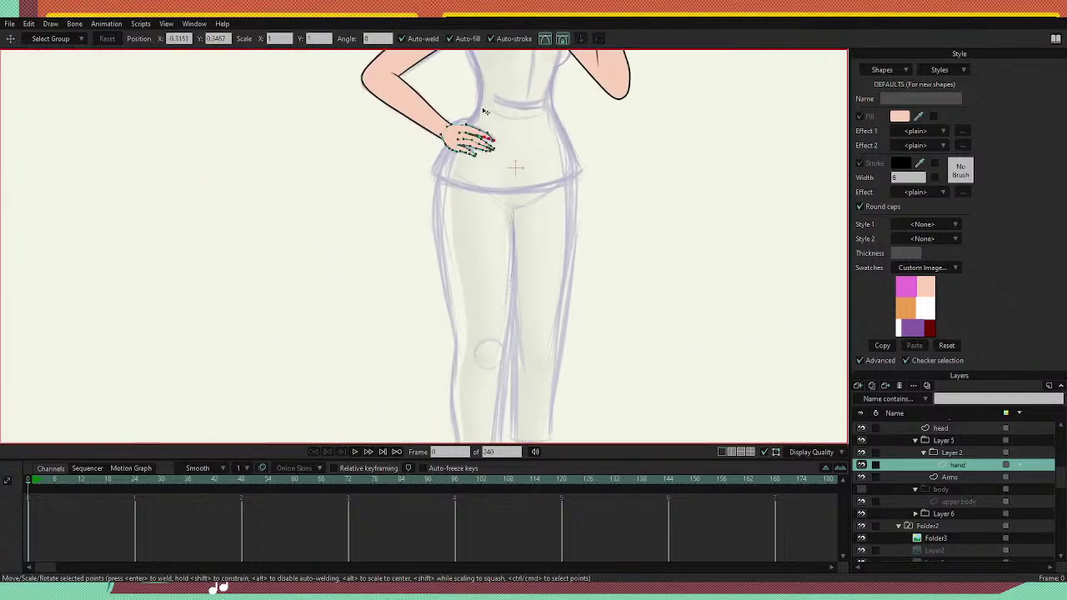
{"action": "scroll", "coordinate": [496, 254], "scroll_direction": "up", "scroll_amount": 8}
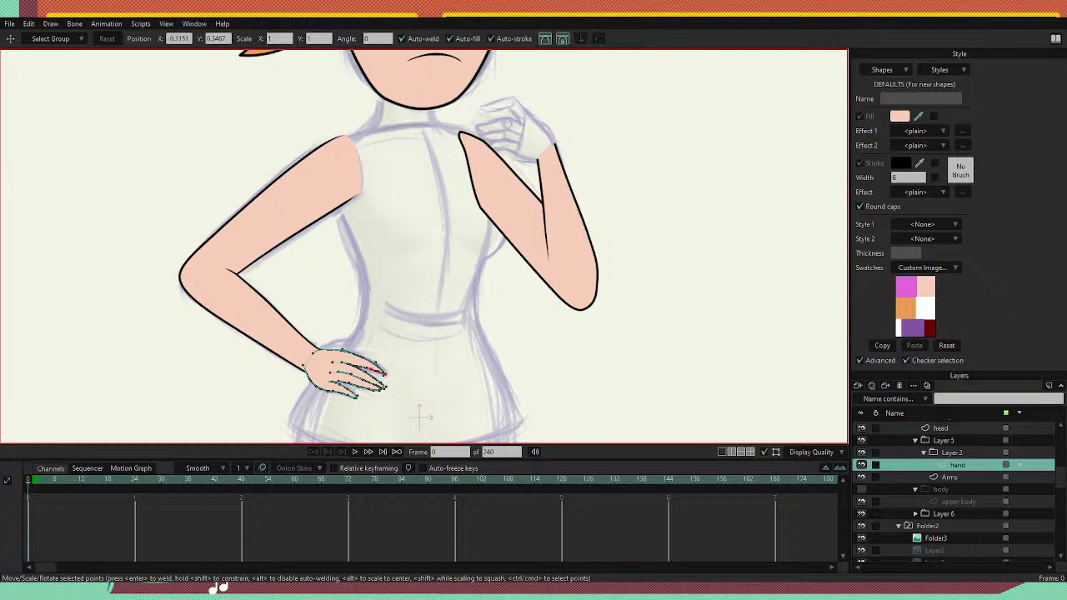
{"action": "scroll", "coordinate": [1008, 429], "scroll_direction": "up", "scroll_amount": 3}
{"action": "left_click", "coordinate": [967, 426]}
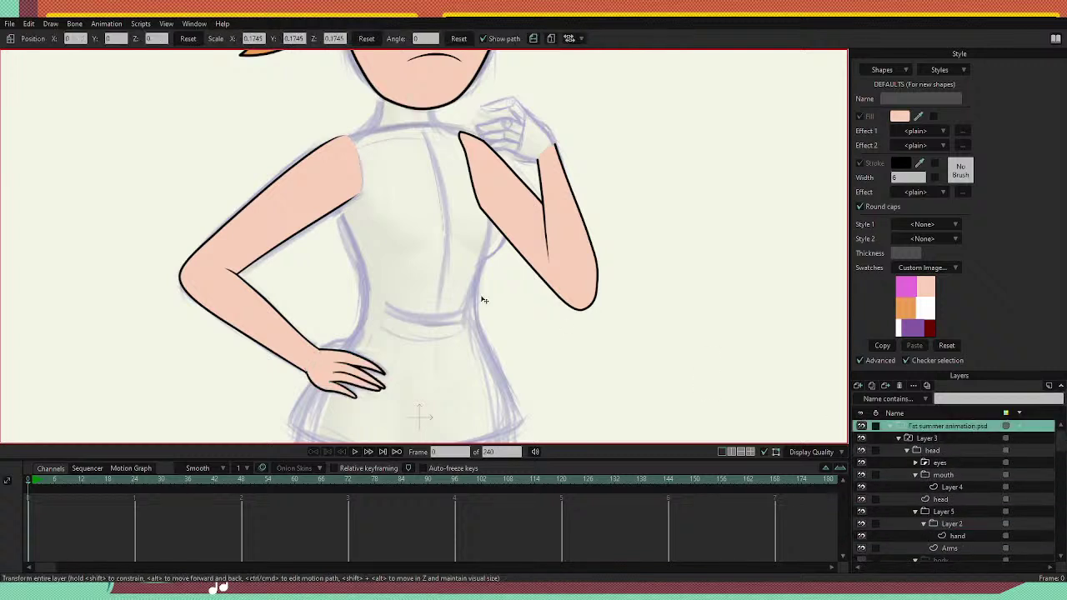
{"action": "scroll", "coordinate": [405, 282], "scroll_direction": "down", "scroll_amount": 5}
{"action": "scroll", "coordinate": [398, 252], "scroll_direction": "up", "scroll_amount": 2}
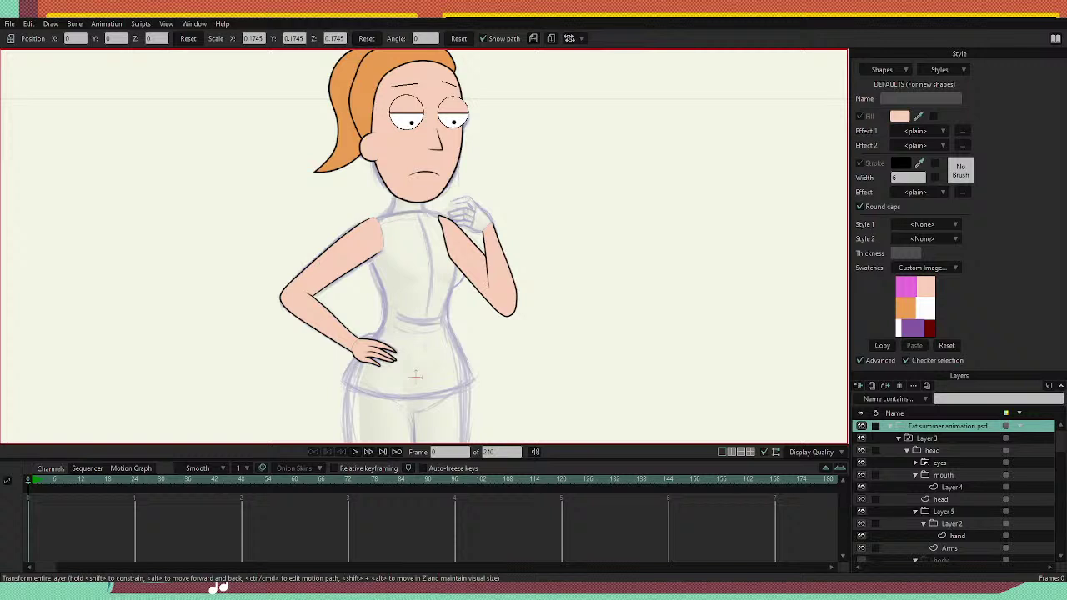
{"action": "scroll", "coordinate": [361, 364], "scroll_direction": "up", "scroll_amount": 5}
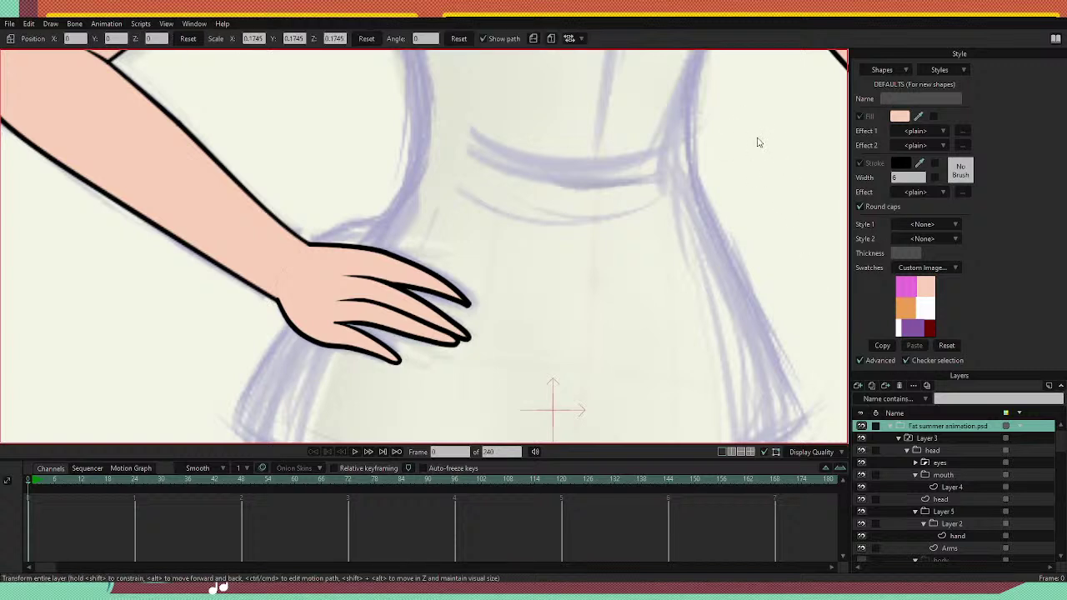
Select the hand layer and adjust the knuckle point on the hand's upper outline.
{"action": "key", "text": "0"}
{"action": "scroll", "coordinate": [1056, 477], "scroll_direction": "down", "scroll_amount": 3}
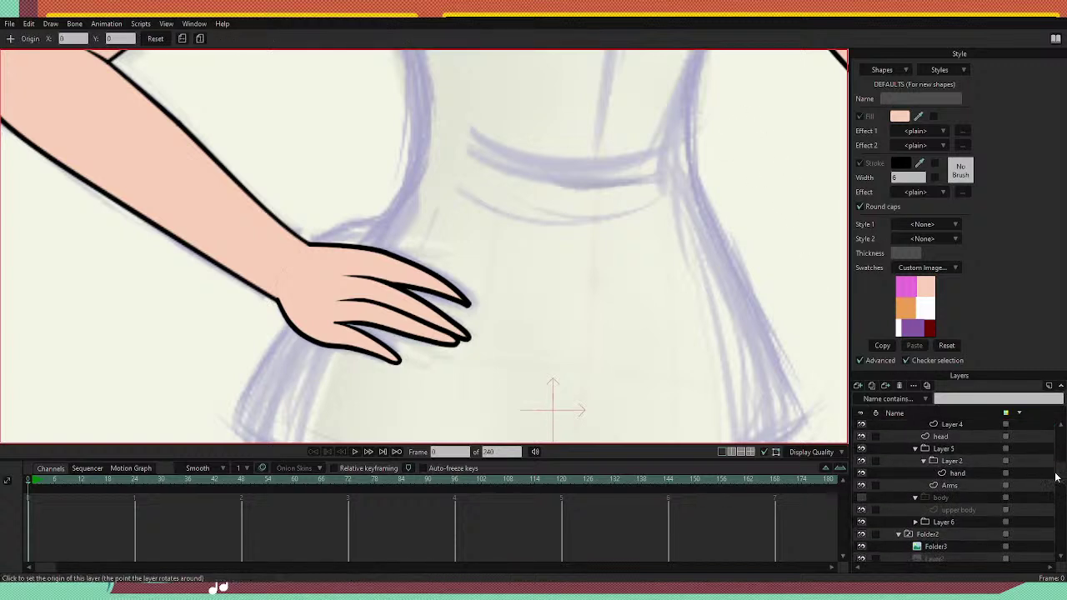
{"action": "left_click", "coordinate": [958, 473]}
{"action": "key", "text": "t"}
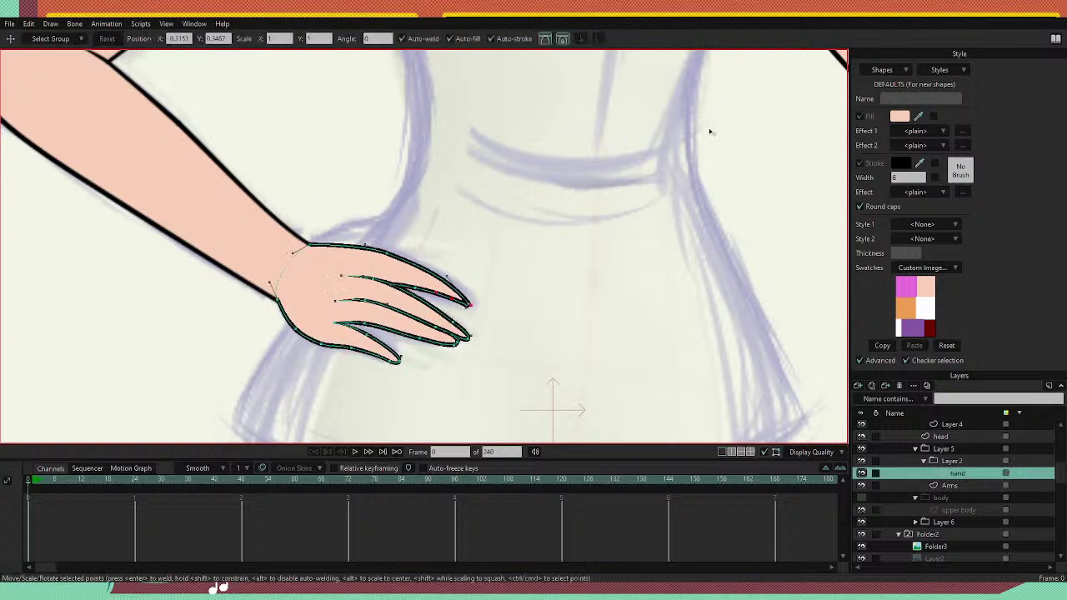
{"action": "mouse_move", "coordinate": [370, 251]}
{"action": "left_mouse_down"}
{"action": "mouse_move", "coordinate": [410, 261]}
{"action": "mouse_move", "coordinate": [370, 251]}
{"action": "left_mouse_up"}
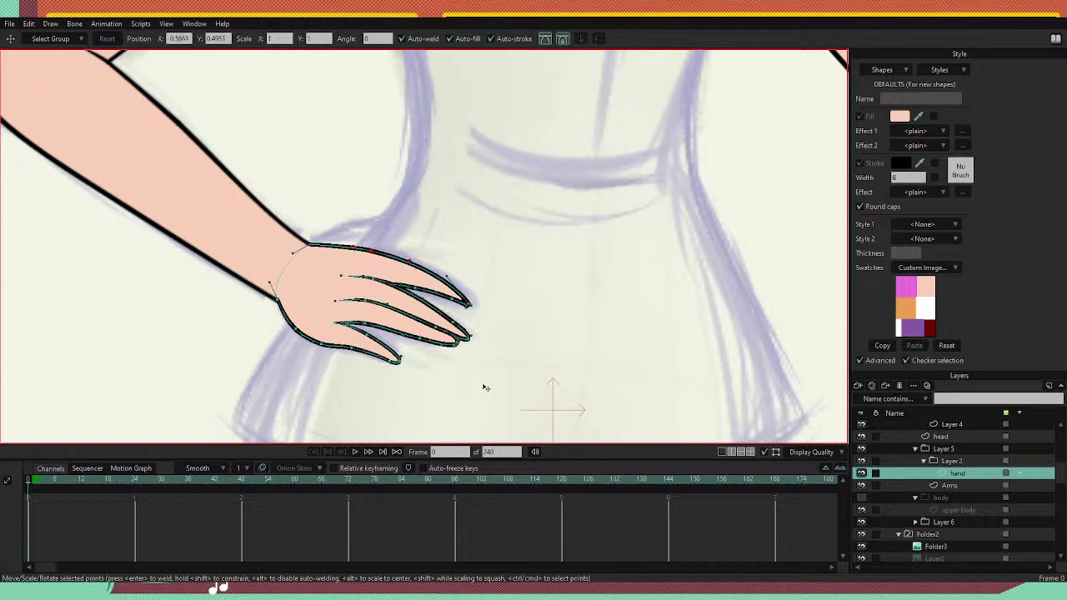
Examine the reshaped hand at several magnifications against the arms, torso and head.
{"action": "scroll", "coordinate": [315, 140], "scroll_direction": "down", "scroll_amount": 5}
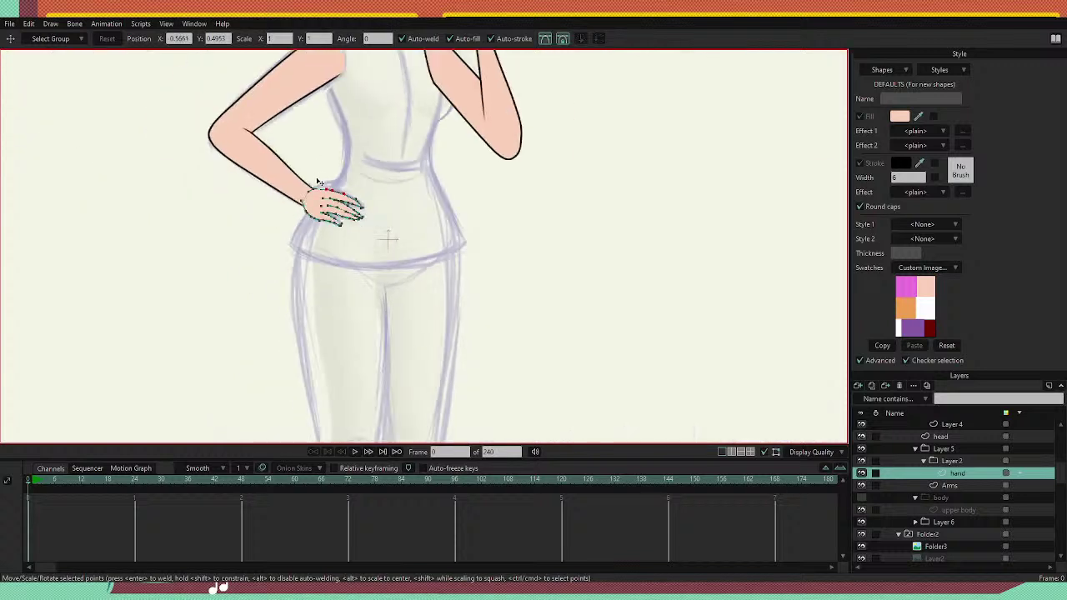
{"action": "scroll", "coordinate": [326, 118], "scroll_direction": "up", "scroll_amount": 2}
{"action": "scroll", "coordinate": [326, 117], "scroll_direction": "down", "scroll_amount": 4}
{"action": "scroll", "coordinate": [339, 93], "scroll_direction": "up", "scroll_amount": 5}
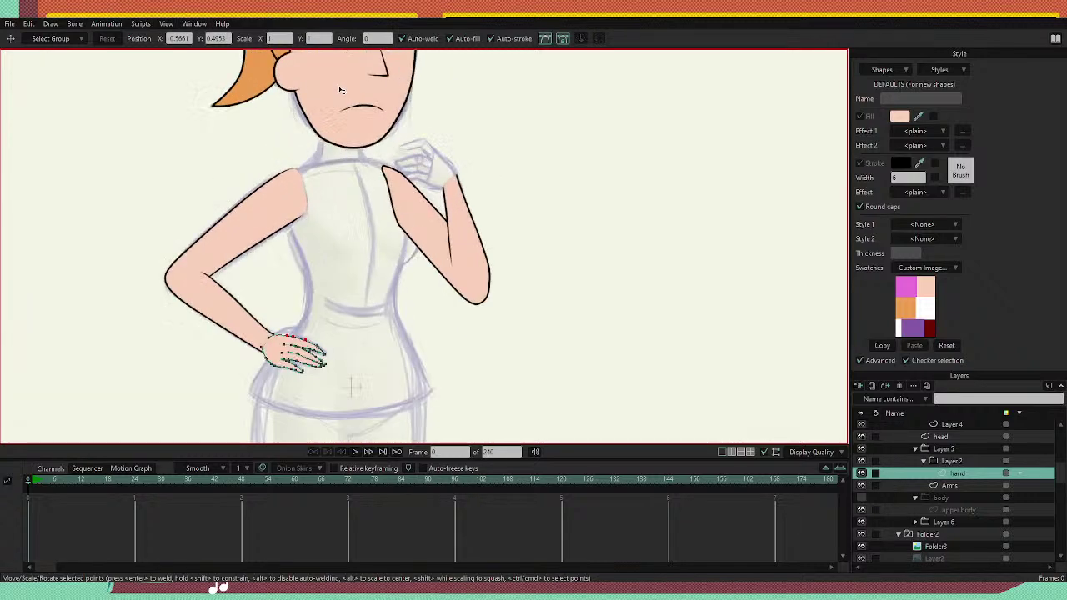
{"action": "scroll", "coordinate": [337, 111], "scroll_direction": "down", "scroll_amount": 4}
{"action": "scroll", "coordinate": [336, 111], "scroll_direction": "up", "scroll_amount": 4}
{"action": "scroll", "coordinate": [313, 204], "scroll_direction": "down", "scroll_amount": 3}
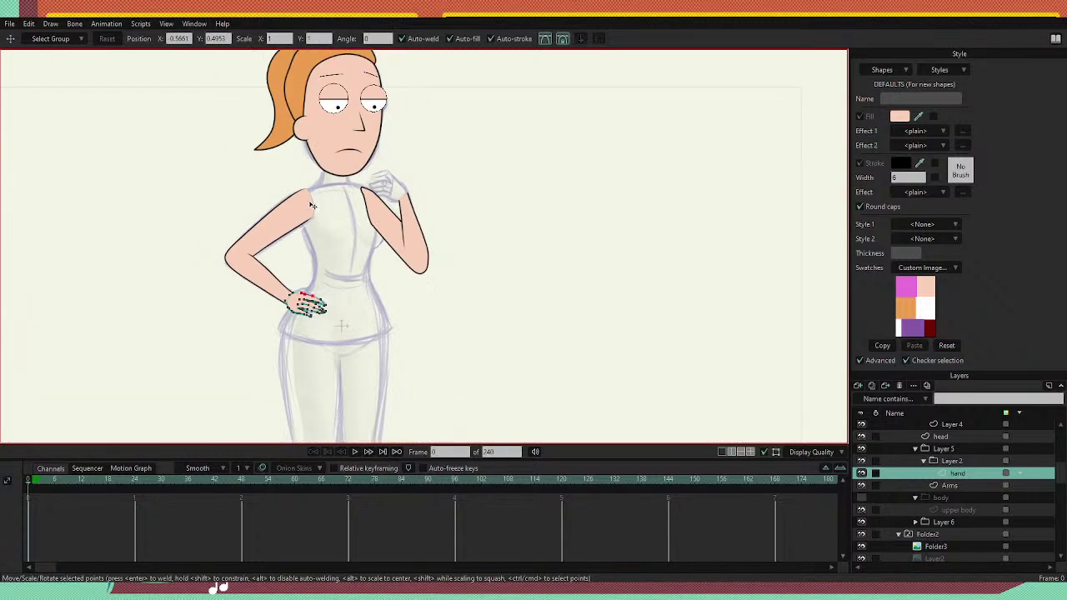
{"action": "scroll", "coordinate": [331, 293], "scroll_direction": "up", "scroll_amount": 4}
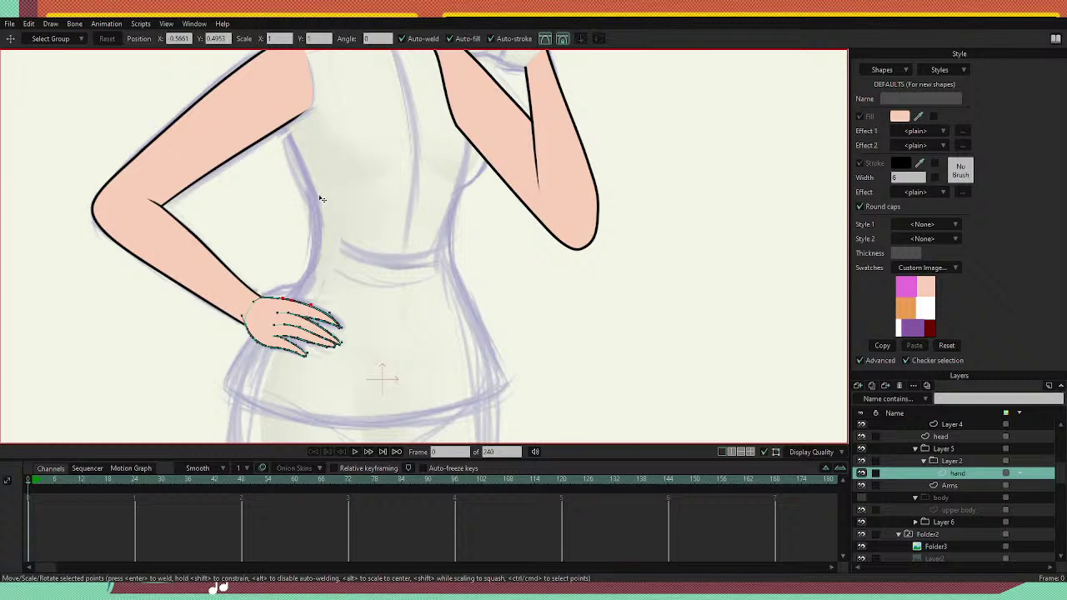
{"action": "scroll", "coordinate": [321, 200], "scroll_direction": "down", "scroll_amount": 1}
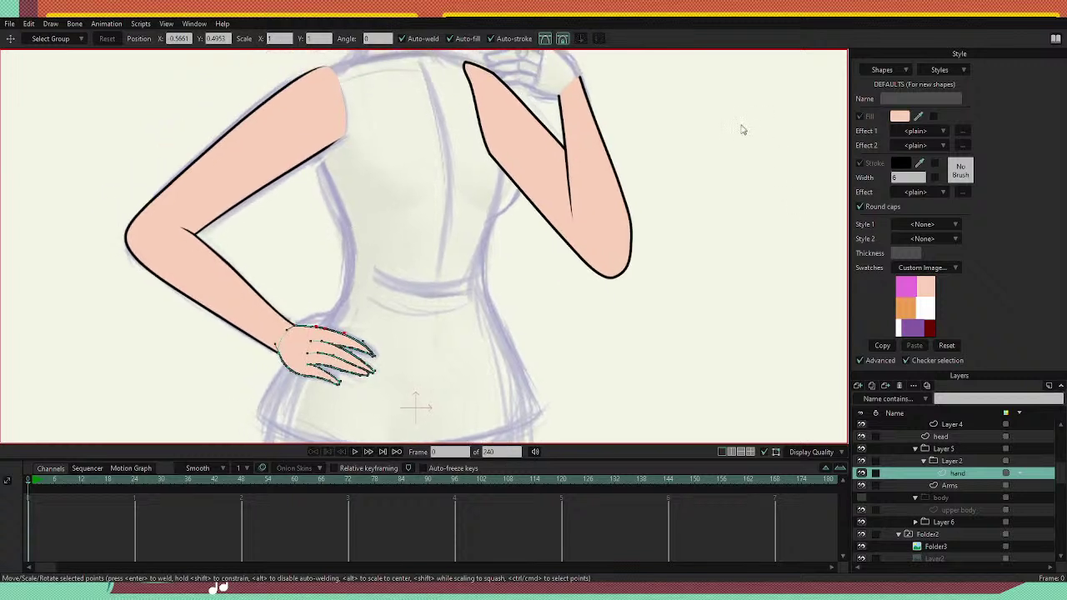
Select the fingers' points on the hip hand, compress the fingers toward the wrist with a more arched knuckle, and deselect.
{"action": "key", "text": "g"}
{"action": "mouse_move", "coordinate": [355, 330]}
{"action": "left_mouse_down"}
{"action": "mouse_move", "coordinate": [328, 314]}
{"action": "mouse_move", "coordinate": [281, 363]}
{"action": "mouse_move", "coordinate": [317, 403]}
{"action": "mouse_move", "coordinate": [422, 298]}
{"action": "mouse_move", "coordinate": [364, 295]}
{"action": "left_mouse_up"}
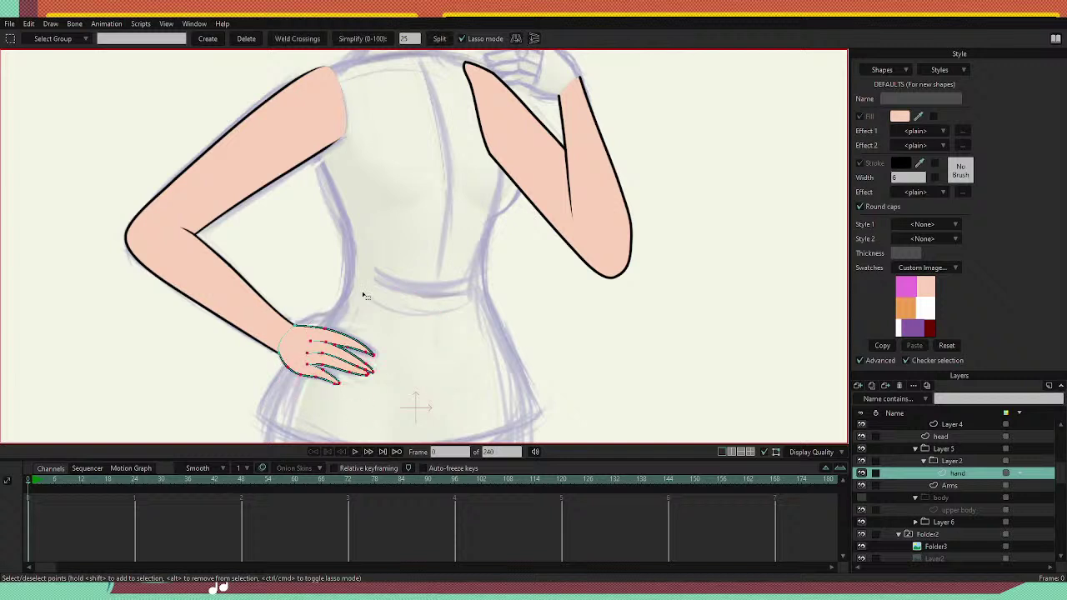
{"action": "key", "text": "t"}
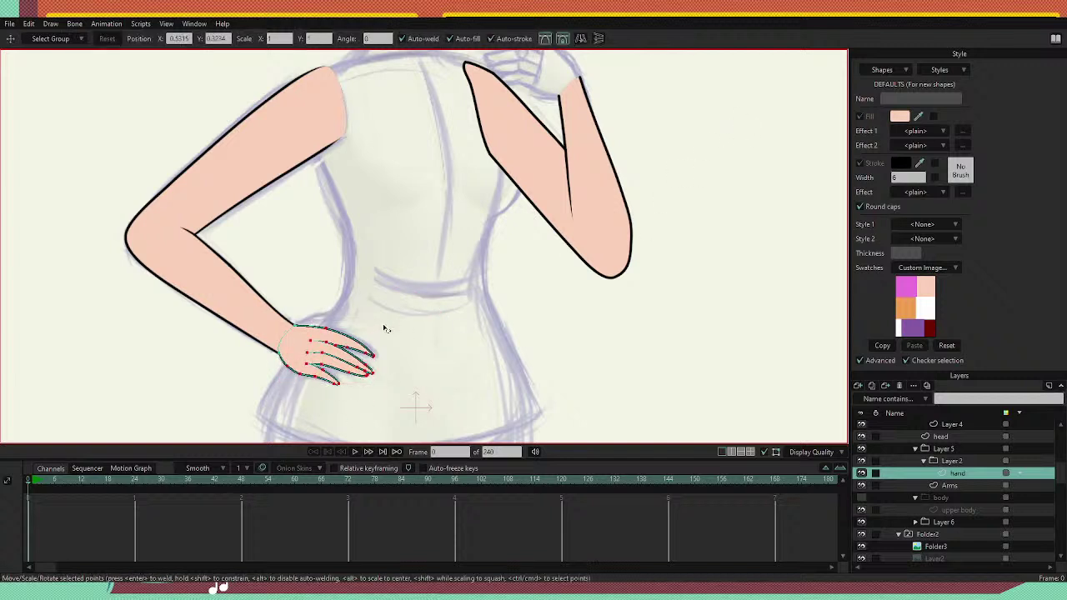
{"action": "left_click_drag", "start_coordinate": [388, 324], "coordinate": [364, 342]}
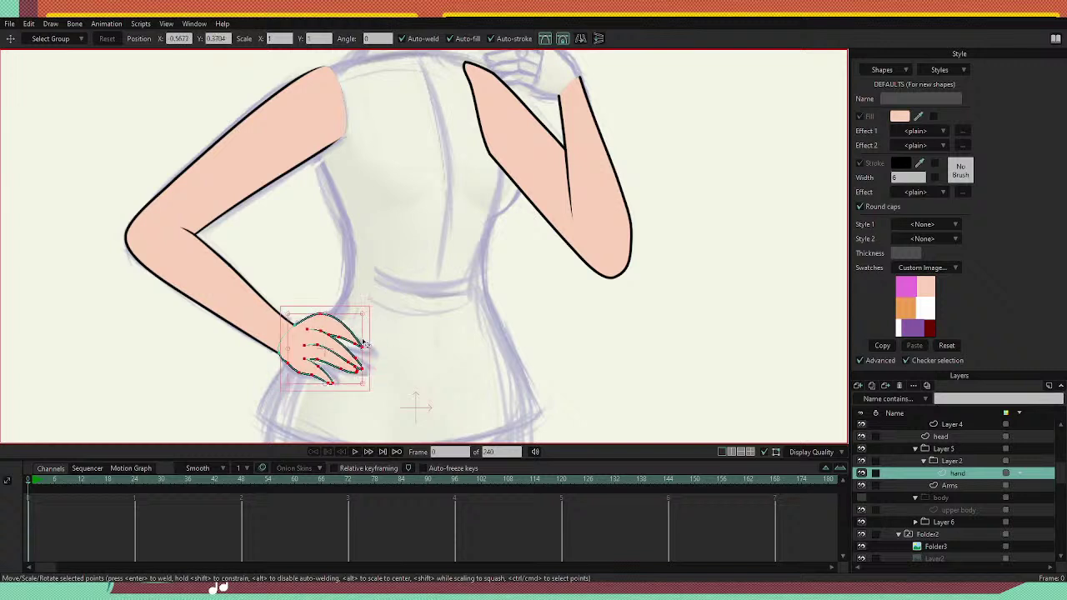
{"action": "key", "text": "g"}
{"action": "left_click", "coordinate": [602, 350]}
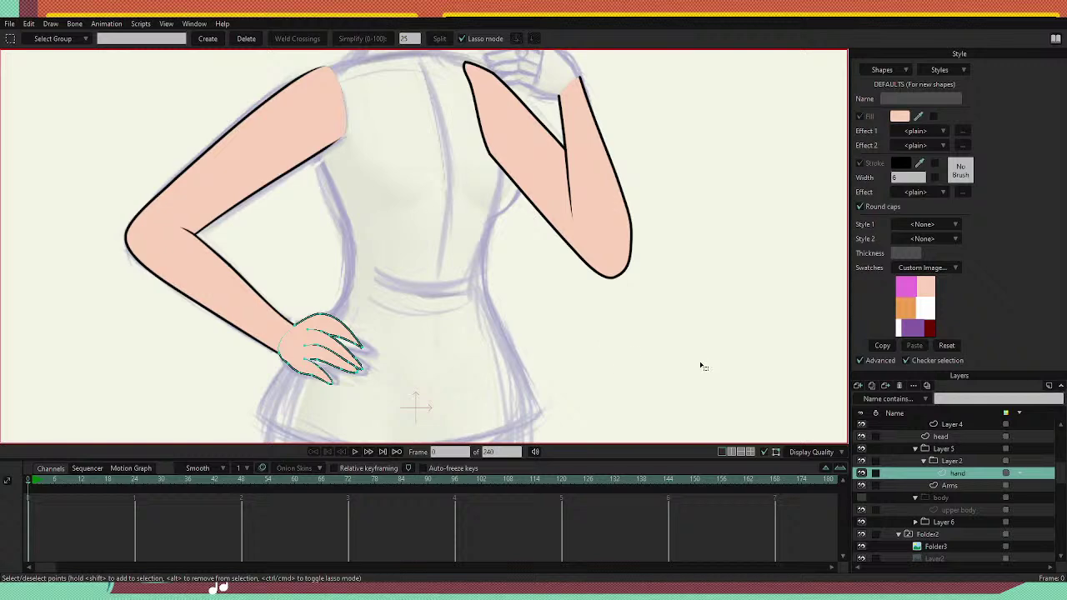
Adjust the points along the palm's lower outline near the wrist to reshape the heel of the hand.
{"action": "scroll", "coordinate": [333, 350], "scroll_direction": "up", "scroll_amount": 5}
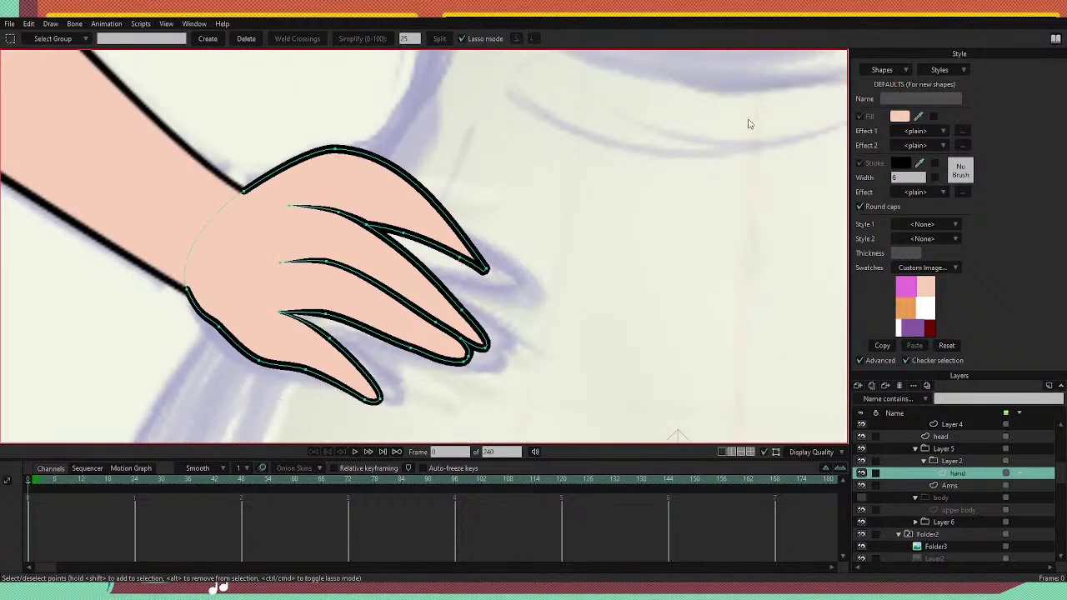
{"action": "key", "text": "t"}
{"action": "left_click_drag", "start_coordinate": [303, 371], "coordinate": [238, 348]}
{"action": "left_click_drag", "start_coordinate": [462, 385], "coordinate": [450, 400]}
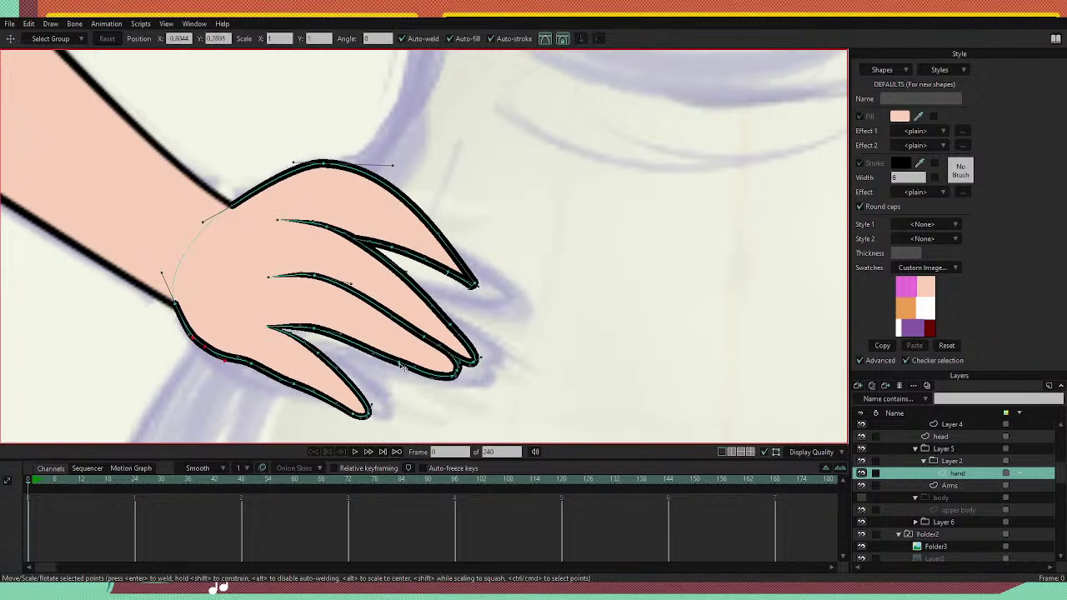
Refine the third finger's tip and the edge where it meets the second finger.
{"action": "left_click_drag", "start_coordinate": [399, 362], "coordinate": [450, 360]}
{"action": "left_click", "coordinate": [452, 378]}
{"action": "left_click", "coordinate": [457, 371]}
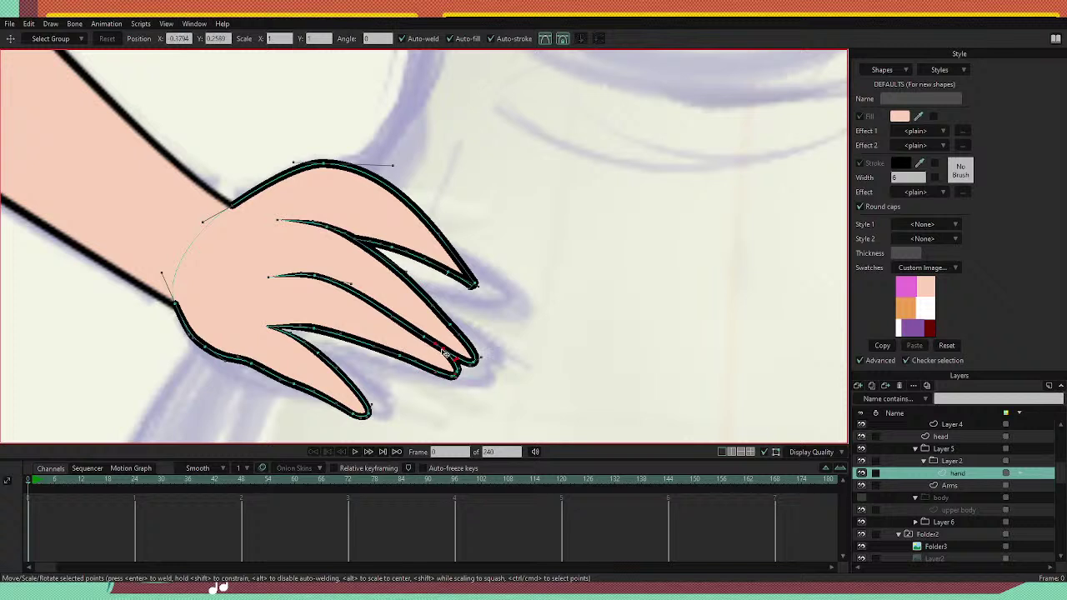
{"action": "left_click_drag", "start_coordinate": [489, 308], "coordinate": [477, 350]}
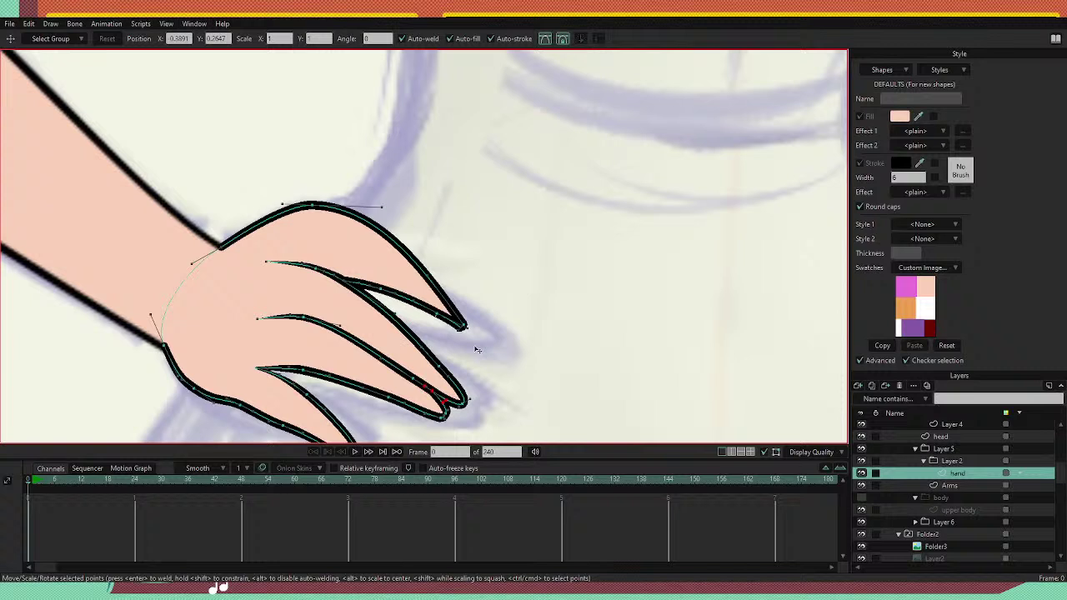
Reshape the top finger's tip by repositioning the points on its underside, end and outer edge.
{"action": "left_click", "coordinate": [437, 320]}
{"action": "left_click_drag", "start_coordinate": [435, 318], "coordinate": [464, 325]}
{"action": "left_click", "coordinate": [462, 325]}
{"action": "left_click_drag", "start_coordinate": [429, 276], "coordinate": [453, 301]}
{"action": "scroll", "coordinate": [454, 292], "scroll_direction": "down", "scroll_amount": 5}
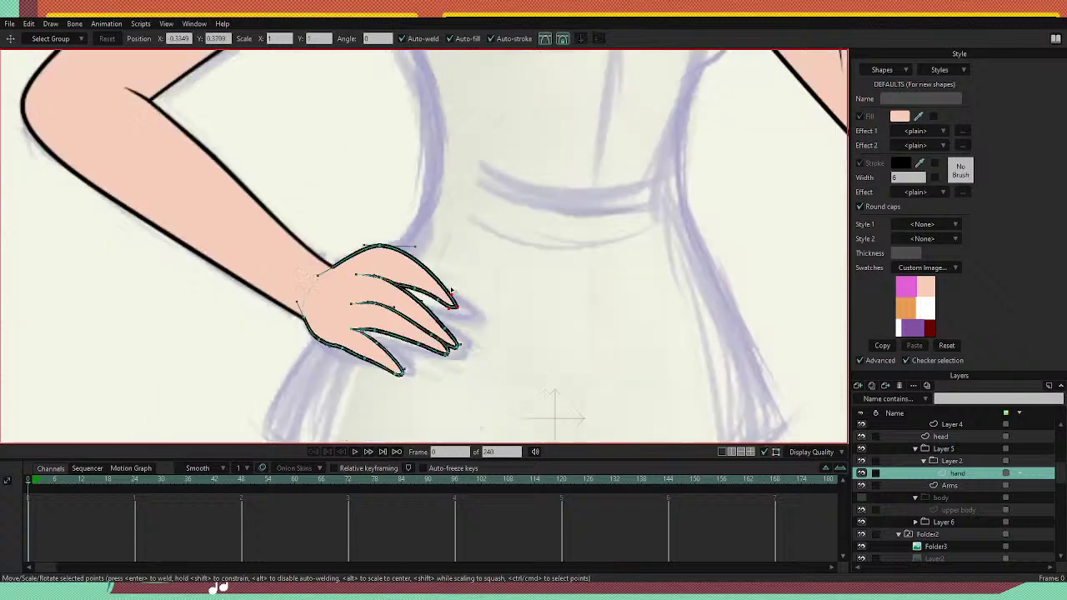
Lower the knuckle point on the hand's upper outline to flatten the arch, undoing the last curve tweak.
{"action": "scroll", "coordinate": [436, 278], "scroll_direction": "up", "scroll_amount": 3}
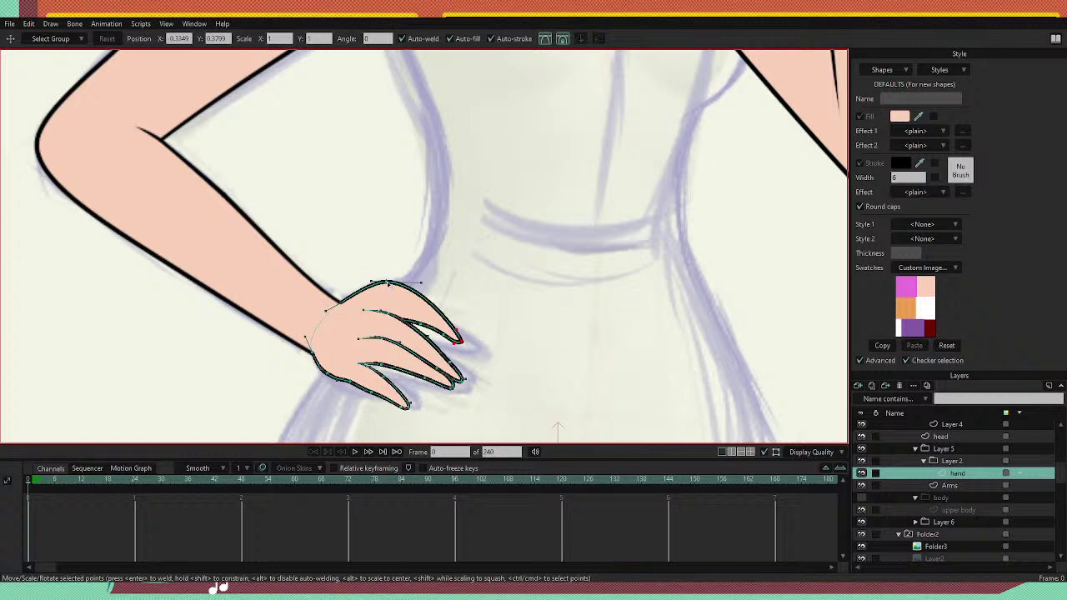
{"action": "left_click_drag", "start_coordinate": [387, 282], "coordinate": [425, 299]}
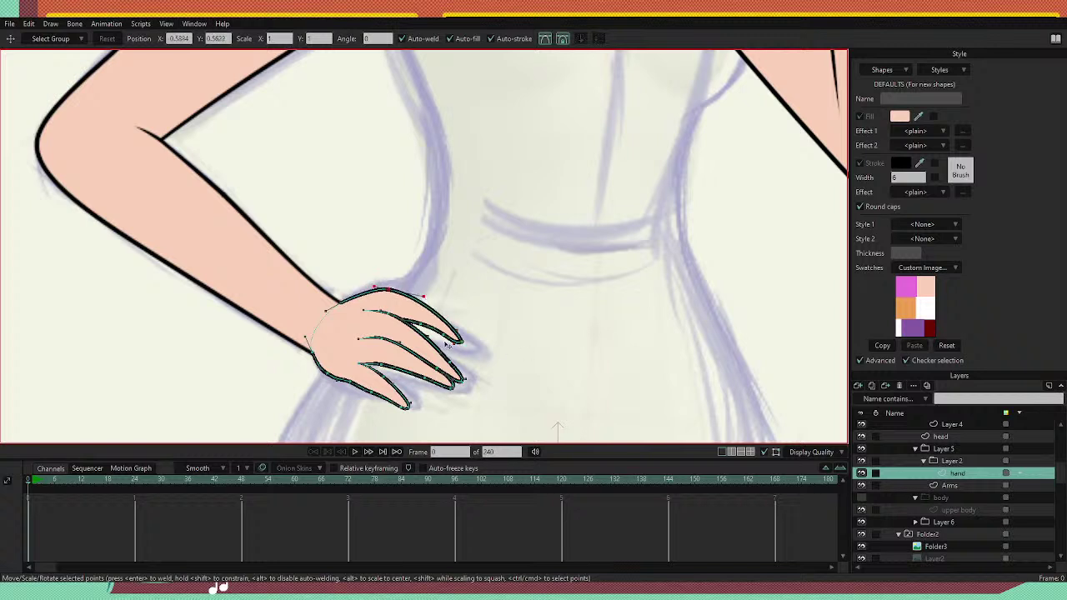
{"action": "key", "text": "ctrl+z"}
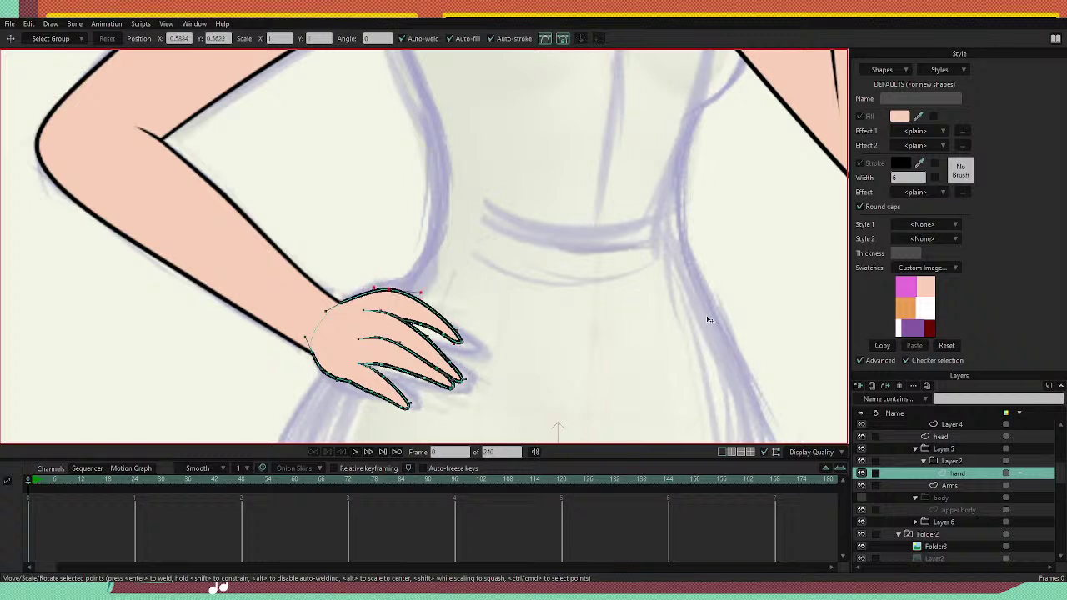
Select the top finger's tip points and pull them back toward the palm to shorten the finger.
{"action": "scroll", "coordinate": [704, 320], "scroll_direction": "up", "scroll_amount": 4}
{"action": "key", "text": "g"}
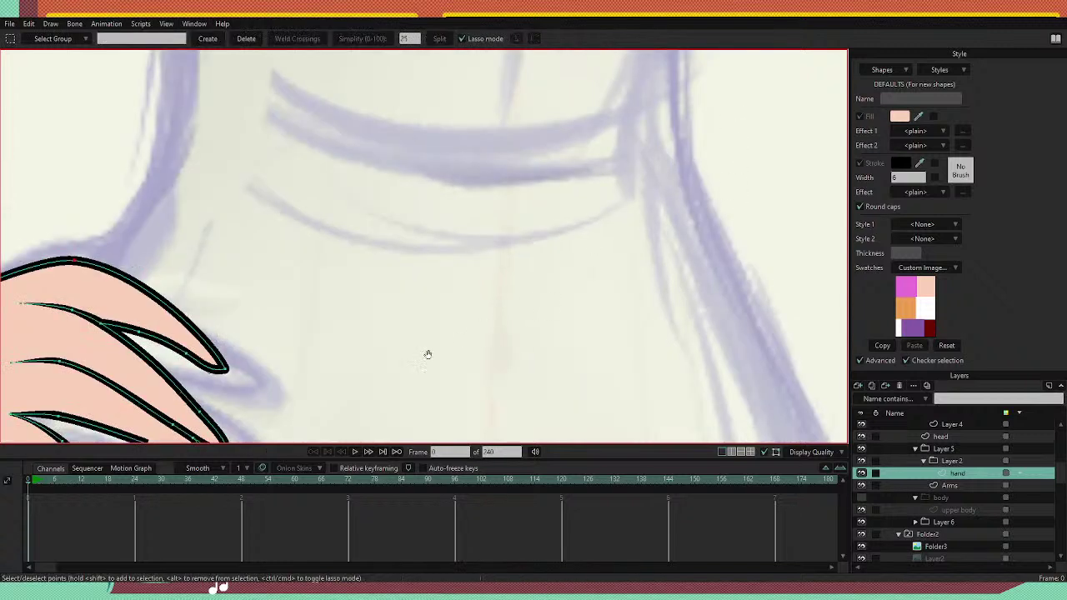
{"action": "left_click_drag", "start_coordinate": [392, 353], "coordinate": [514, 313]}
{"action": "mouse_move", "coordinate": [327, 270]}
{"action": "left_mouse_down"}
{"action": "mouse_move", "coordinate": [283, 305]}
{"action": "mouse_move", "coordinate": [377, 356]}
{"action": "mouse_move", "coordinate": [326, 271]}
{"action": "left_mouse_up"}
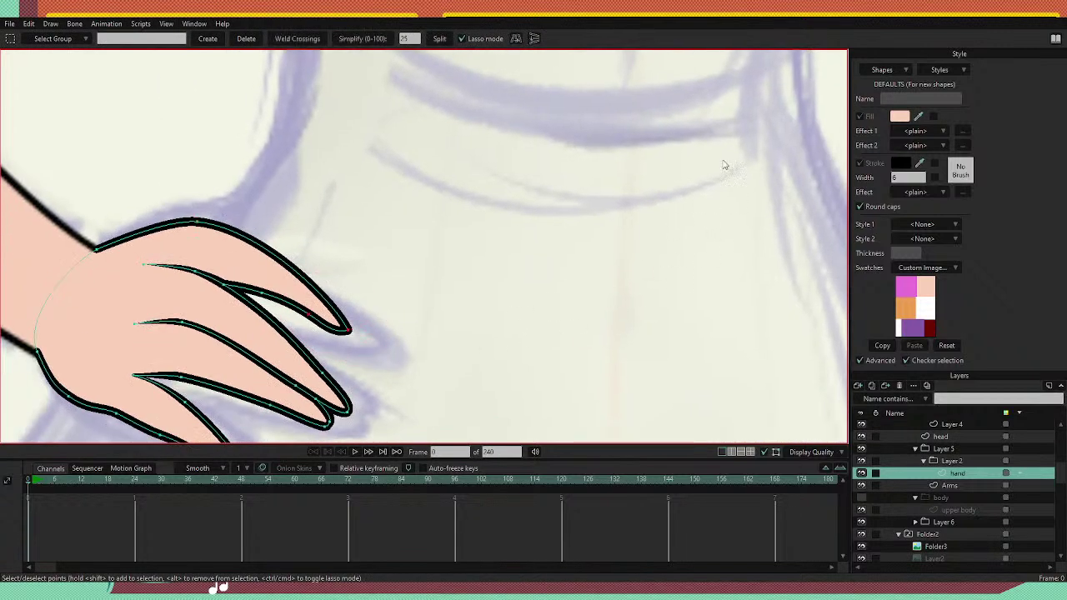
{"action": "key", "text": "t"}
{"action": "left_click_drag", "start_coordinate": [348, 324], "coordinate": [316, 318]}
{"action": "key", "text": "ctrl+z"}
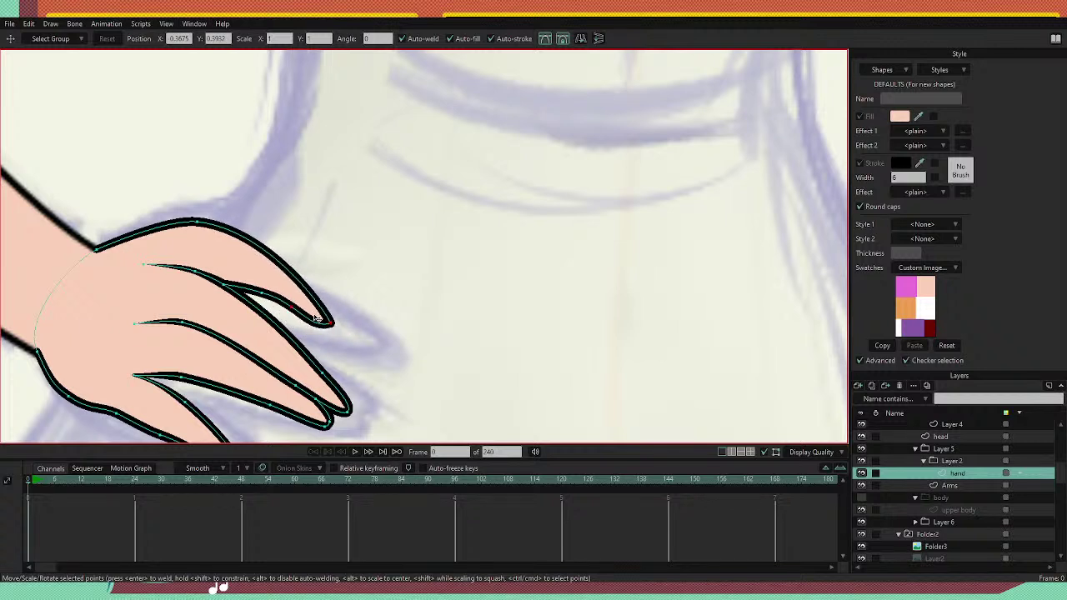
Smooth the top finger's underside by adjusting its points near the gap to the second finger.
{"action": "key", "text": "g"}
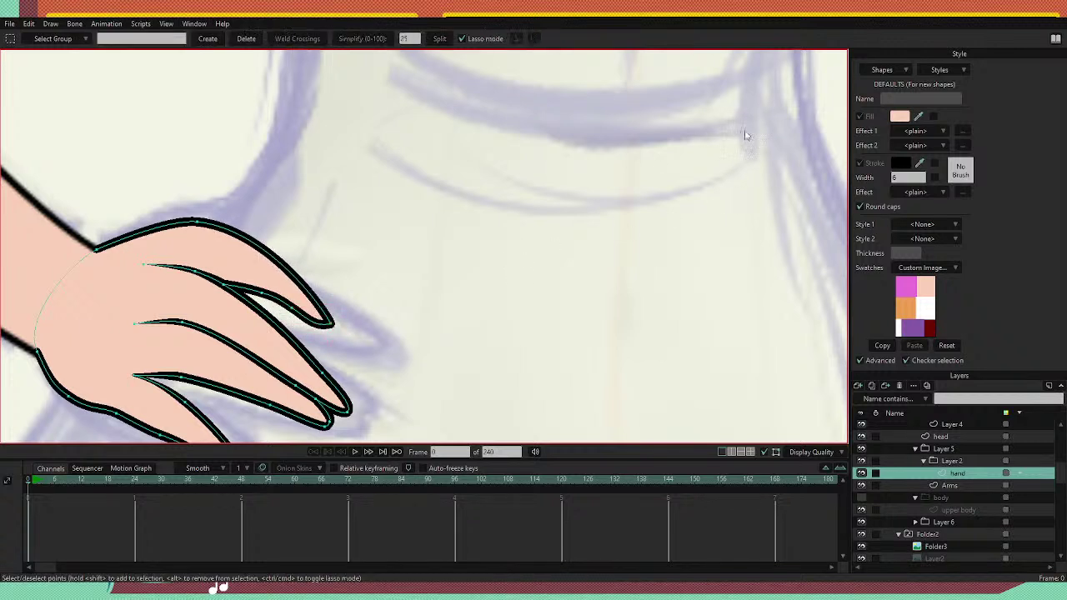
{"action": "key", "text": "t"}
{"action": "left_click_drag", "start_coordinate": [263, 293], "coordinate": [258, 290]}
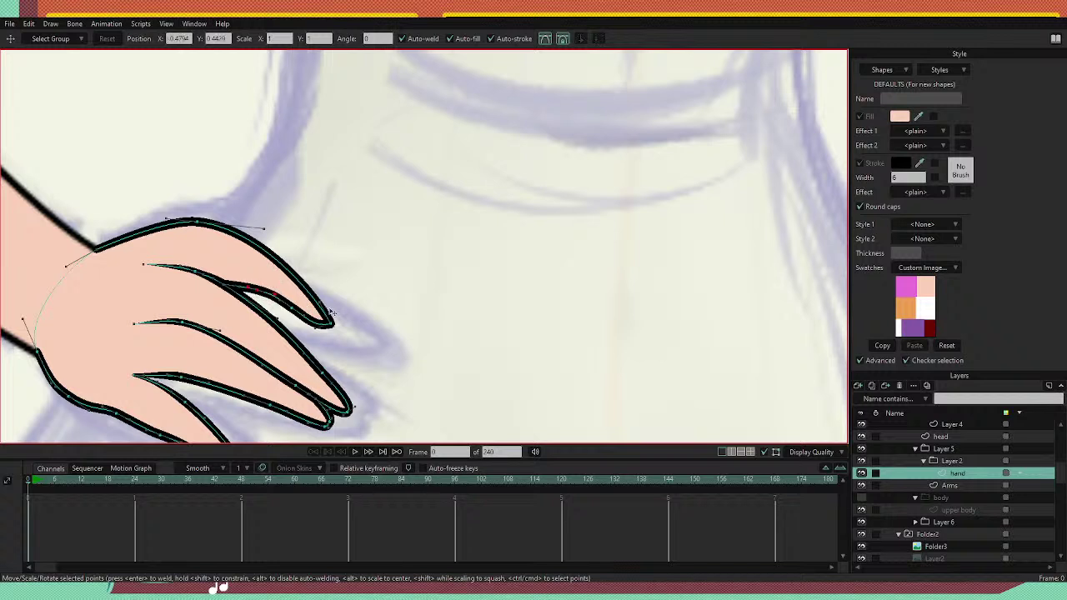
{"action": "left_click", "coordinate": [302, 305], "text": "ctrl"}
Show the body layer and check the hand against the pink top.
{"action": "scroll", "coordinate": [480, 159], "scroll_direction": "down", "scroll_amount": 2}
{"action": "scroll", "coordinate": [395, 302], "scroll_direction": "down", "scroll_amount": 3}
{"action": "scroll", "coordinate": [409, 260], "scroll_direction": "down", "scroll_amount": 2}
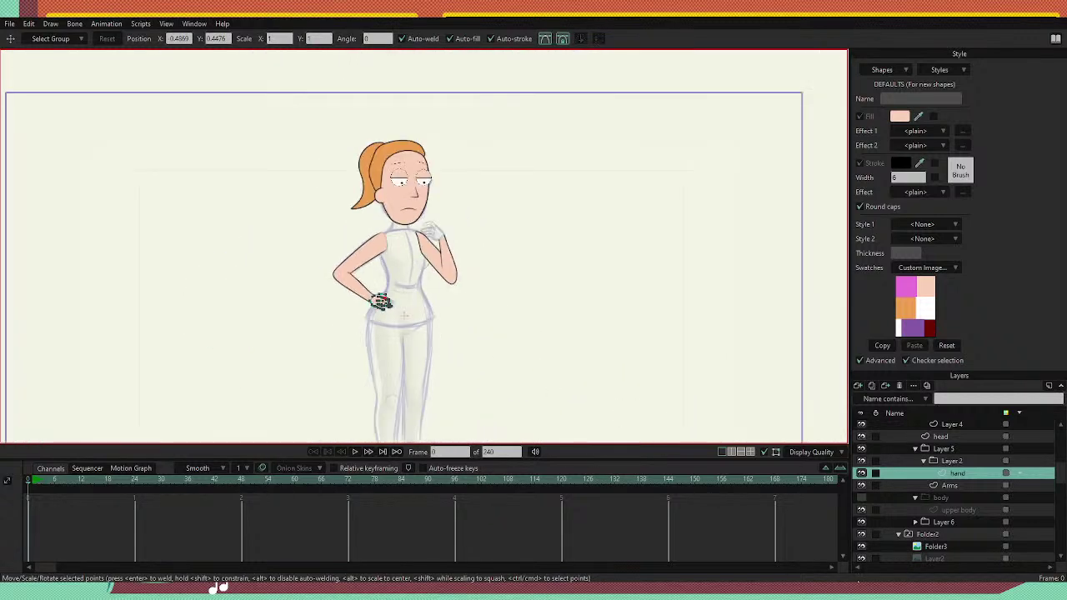
{"action": "left_click", "coordinate": [860, 498]}
{"action": "scroll", "coordinate": [410, 266], "scroll_direction": "up", "scroll_amount": 3}
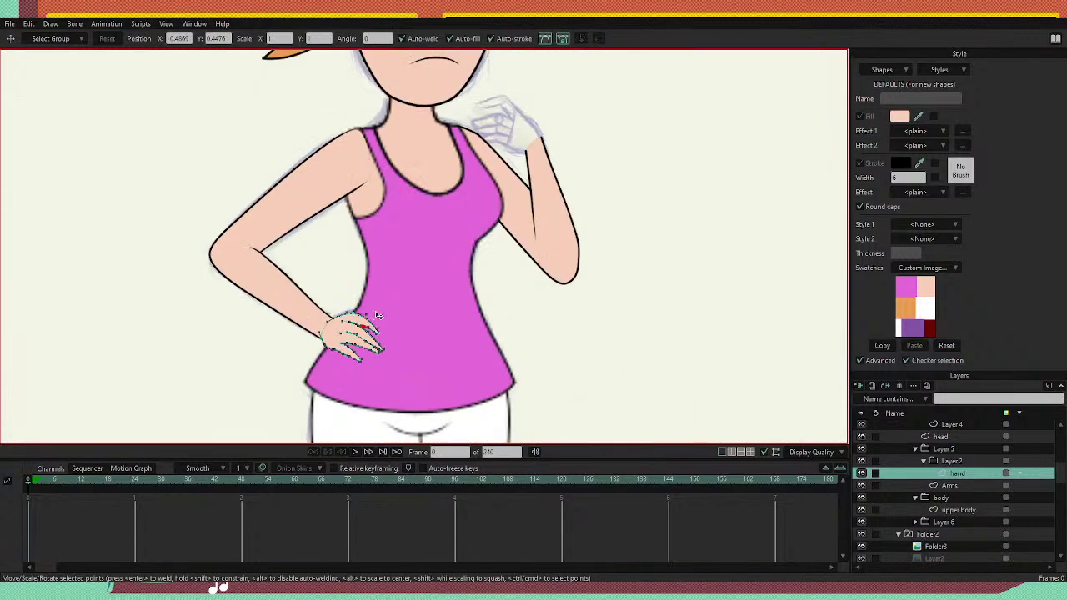
{"action": "scroll", "coordinate": [447, 284], "scroll_direction": "down", "scroll_amount": 1}
{"action": "scroll", "coordinate": [447, 283], "scroll_direction": "up", "scroll_amount": 4}
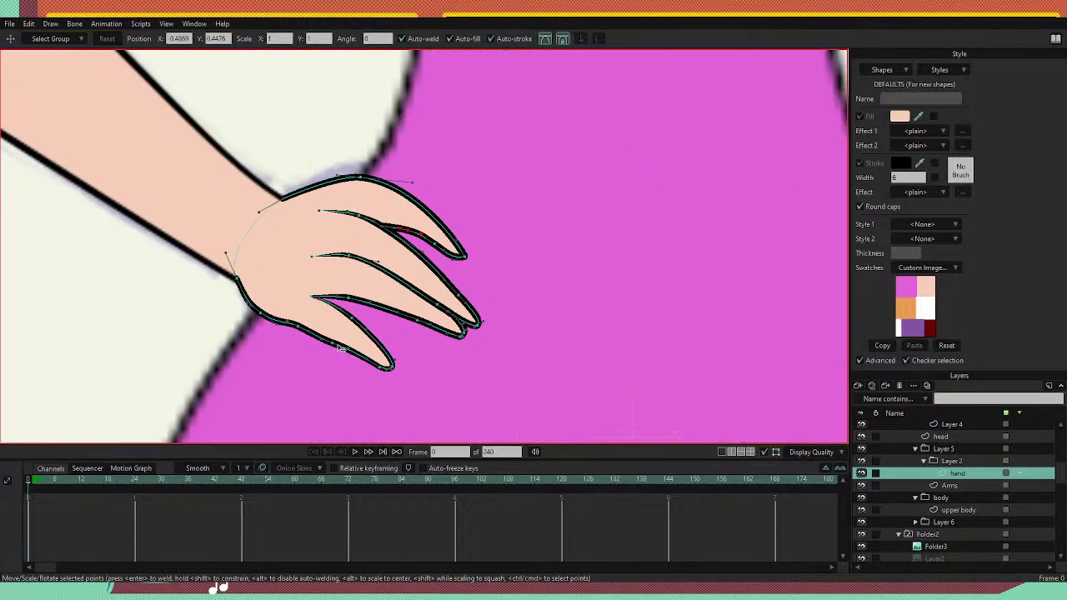
Curve the lowest finger's underside by adjusting its points and shorten the finger by moving its tip inward.
{"action": "left_click", "coordinate": [315, 336]}
{"action": "left_click_drag", "start_coordinate": [314, 335], "coordinate": [337, 340]}
{"action": "left_click", "coordinate": [338, 340]}
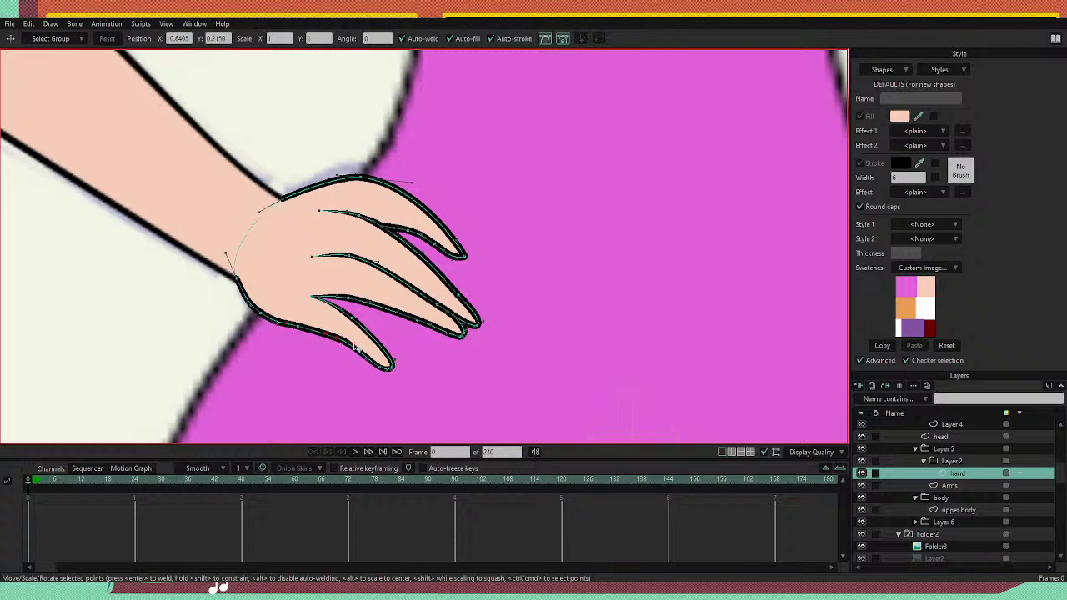
{"action": "key", "text": "g"}
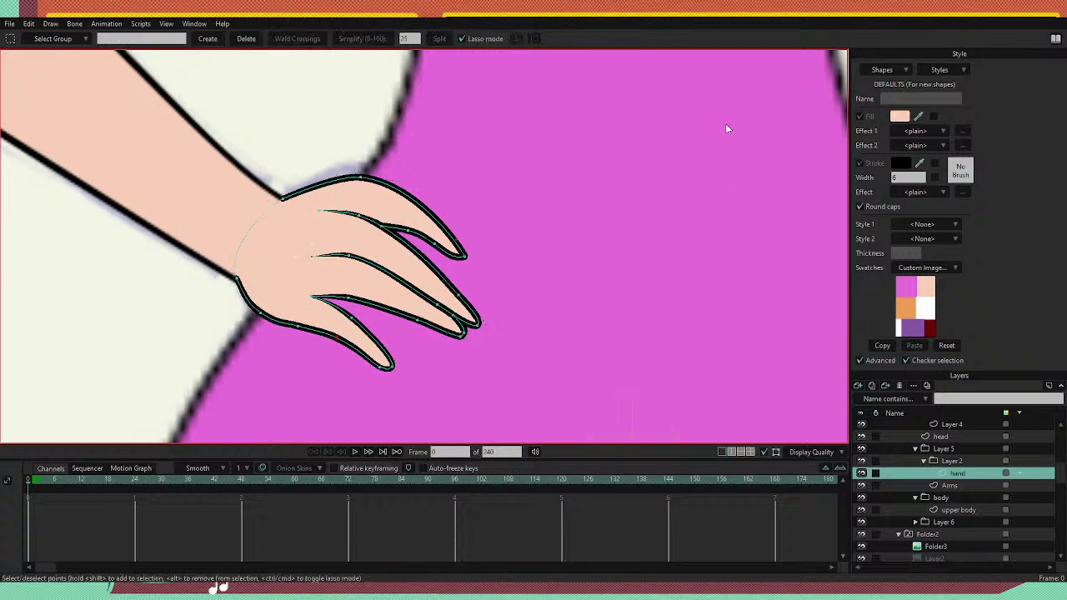
{"action": "mouse_move", "coordinate": [397, 345]}
{"action": "left_mouse_down"}
{"action": "mouse_move", "coordinate": [358, 369]}
{"action": "mouse_move", "coordinate": [384, 350]}
{"action": "left_mouse_up"}
{"action": "key", "text": "t"}
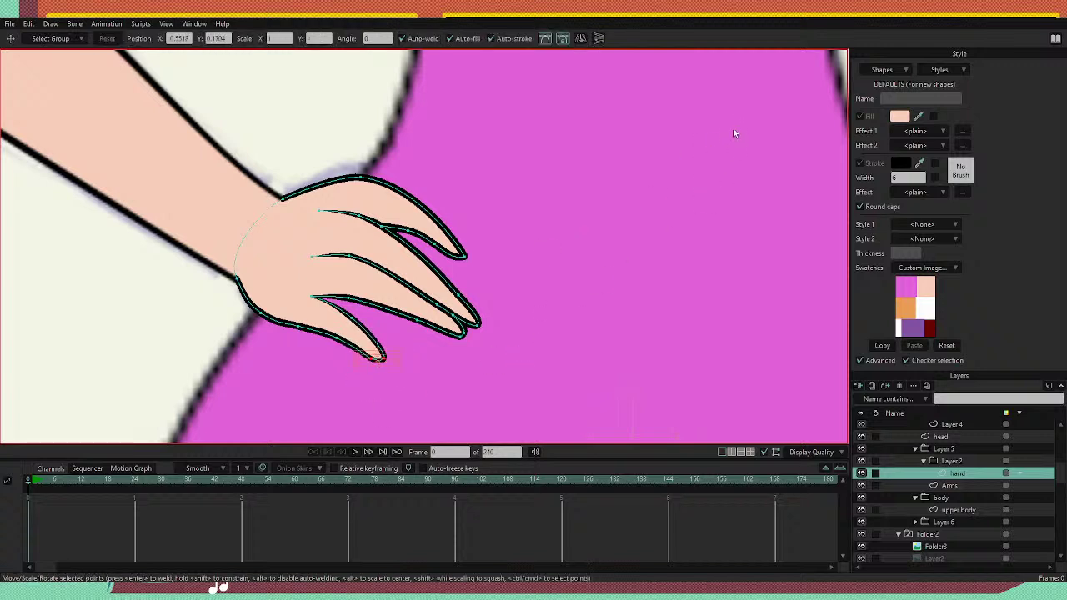
{"action": "key", "text": "g"}
{"action": "left_click", "coordinate": [546, 342]}
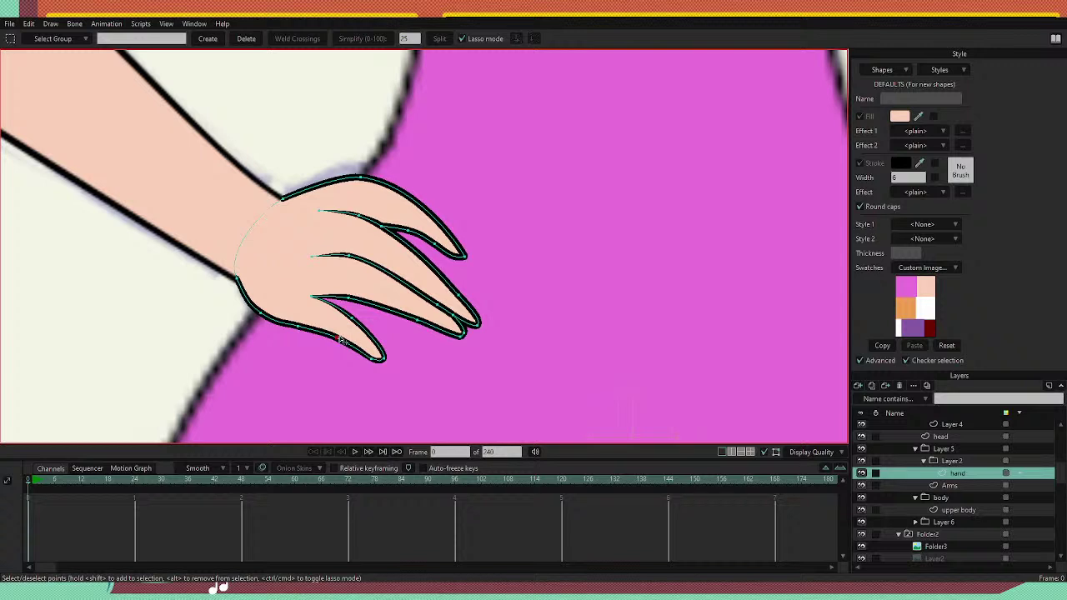
Sharpen the lowest finger's tip by adjusting its underside and end points.
{"action": "key", "text": "t"}
{"action": "key", "text": "ctrl+a"}
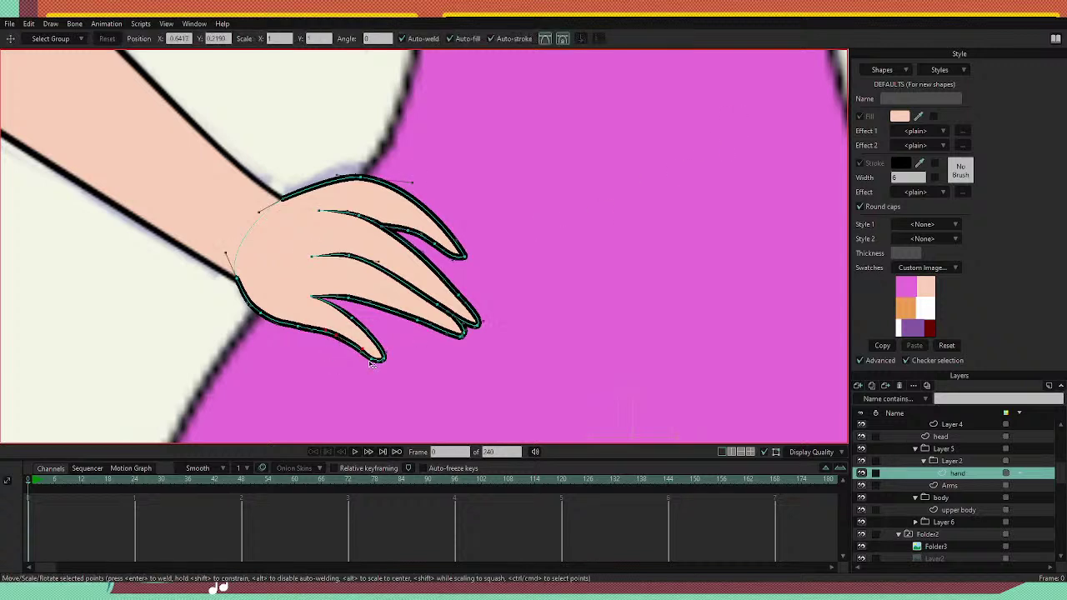
{"action": "mouse_move", "coordinate": [370, 360]}
{"action": "left_mouse_down"}
{"action": "mouse_move", "coordinate": [345, 340]}
{"action": "mouse_move", "coordinate": [354, 317]}
{"action": "mouse_move", "coordinate": [382, 346]}
{"action": "left_mouse_up"}
{"action": "left_click", "coordinate": [384, 358]}
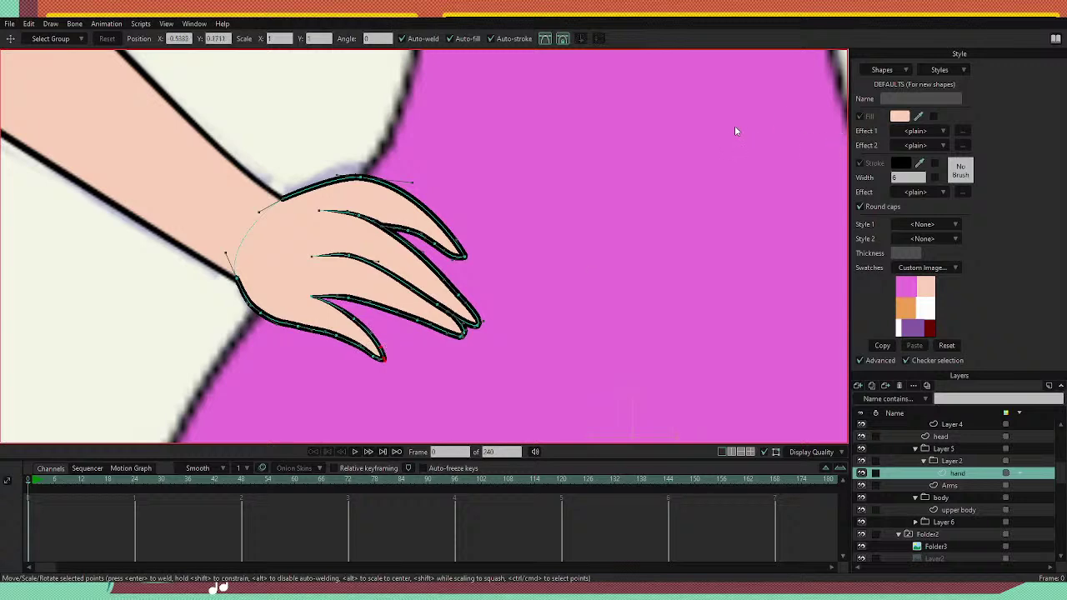
Examine the refined hip hand on the whole dressed figure at several magnifications.
{"action": "scroll", "coordinate": [466, 343], "scroll_direction": "down", "scroll_amount": 10}
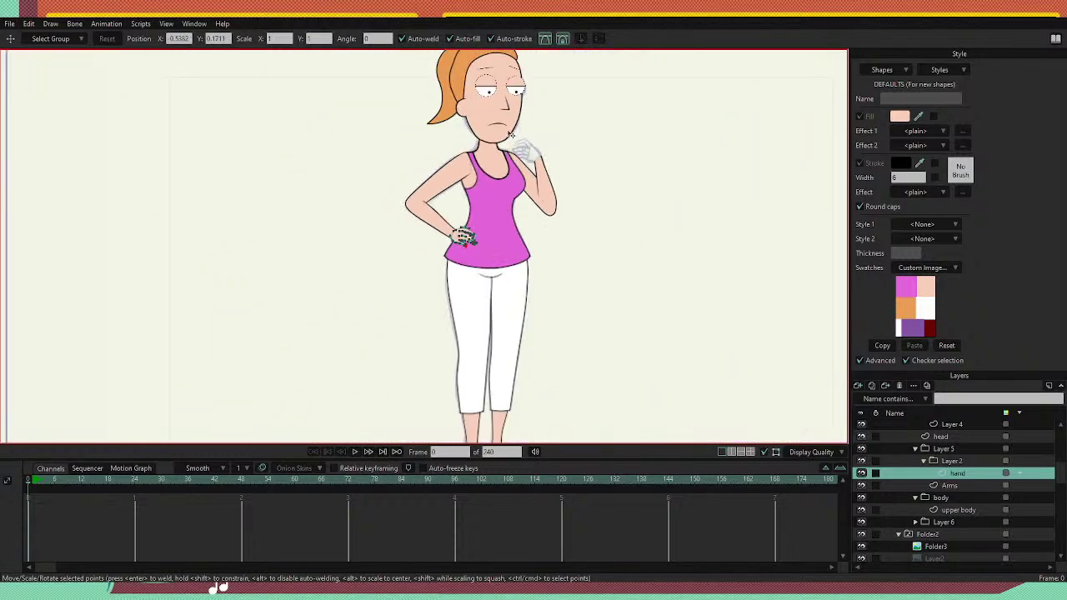
{"action": "scroll", "coordinate": [564, 128], "scroll_direction": "up", "scroll_amount": 2}
{"action": "scroll", "coordinate": [559, 133], "scroll_direction": "up", "scroll_amount": 1}
{"action": "scroll", "coordinate": [555, 136], "scroll_direction": "down", "scroll_amount": 4}
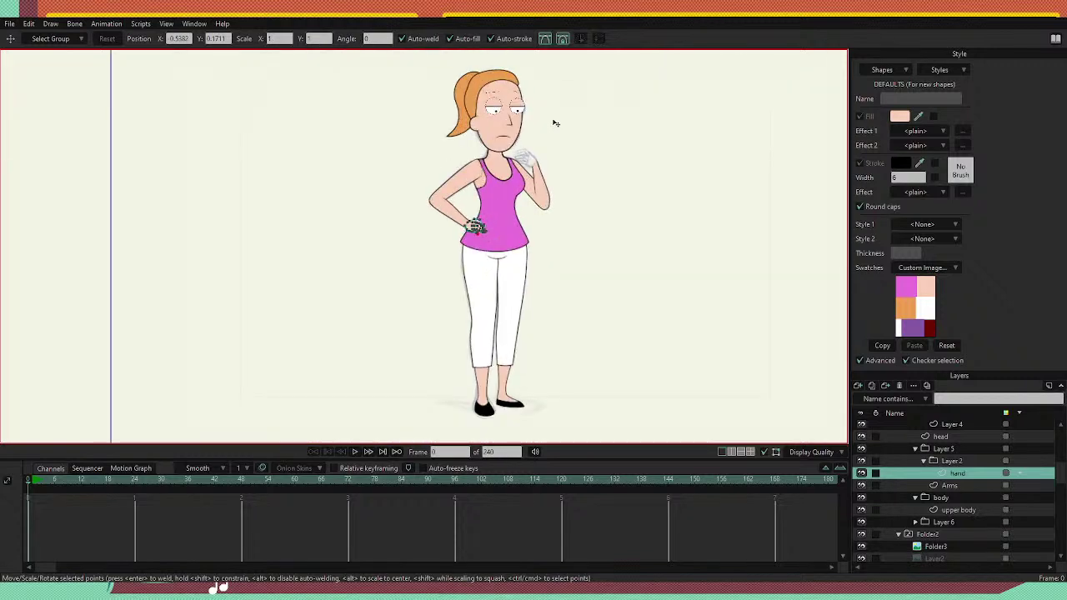
{"action": "scroll", "coordinate": [546, 155], "scroll_direction": "up", "scroll_amount": 3}
{"action": "scroll", "coordinate": [520, 191], "scroll_direction": "up", "scroll_amount": 2}
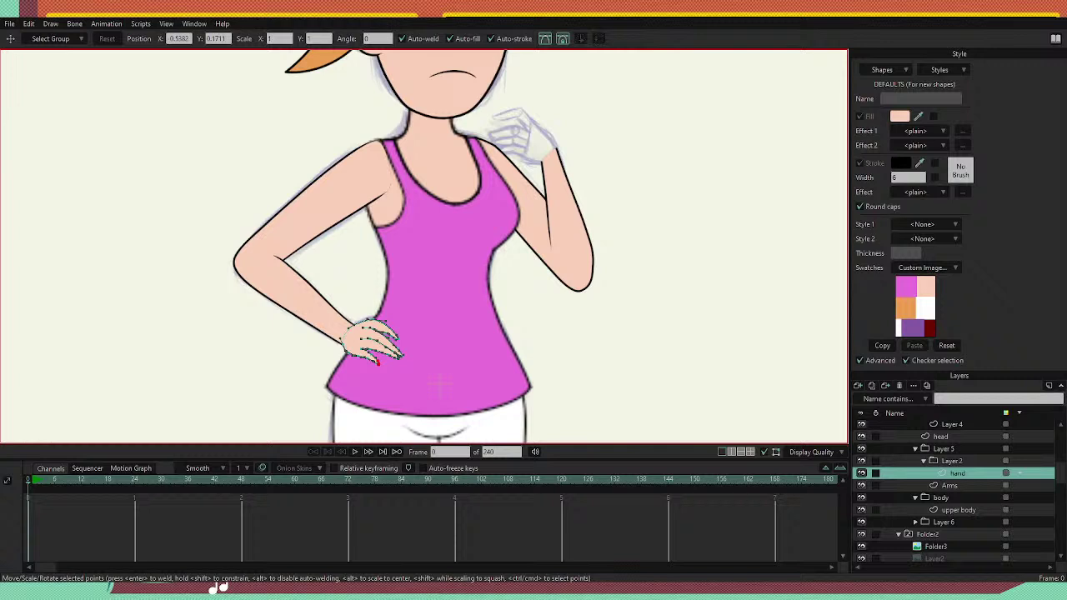
{"action": "scroll", "coordinate": [501, 116], "scroll_direction": "down", "scroll_amount": 2}
Focus on the sketched raised hand, expand the Layer 6 group and select its Layer 7 arm layer.
{"action": "scroll", "coordinate": [521, 110], "scroll_direction": "up", "scroll_amount": 9}
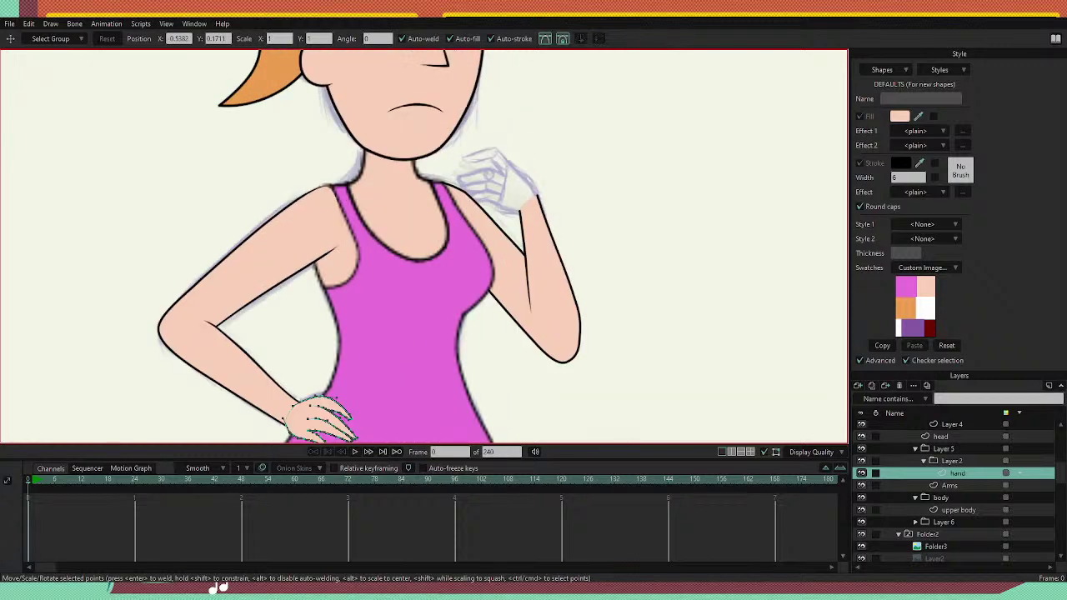
{"action": "scroll", "coordinate": [556, 250], "scroll_direction": "down", "scroll_amount": 2}
{"action": "scroll", "coordinate": [535, 354], "scroll_direction": "up", "scroll_amount": 1}
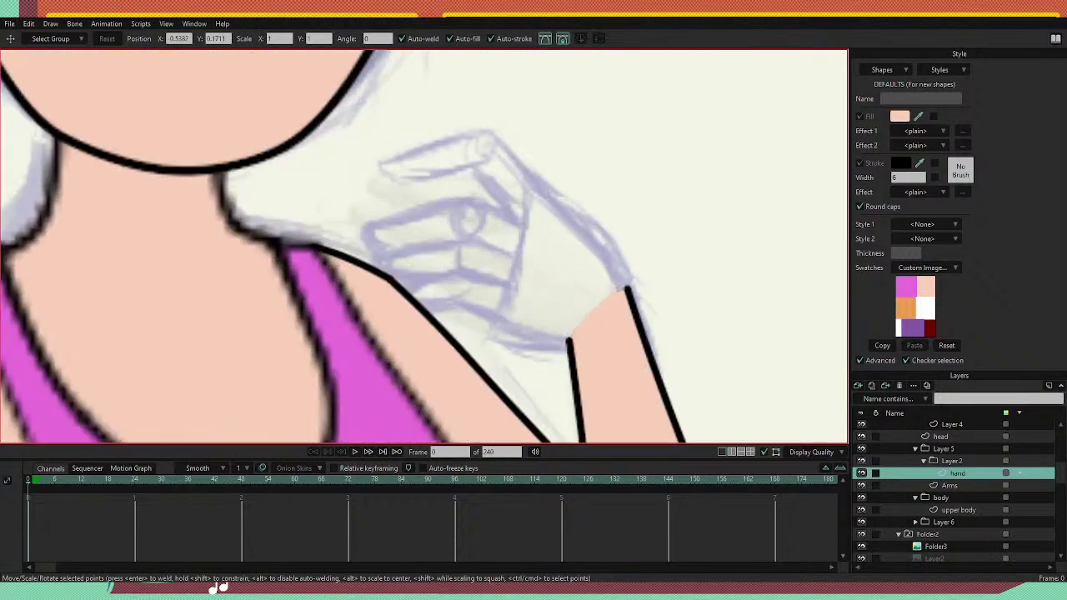
{"action": "key", "text": "a"}
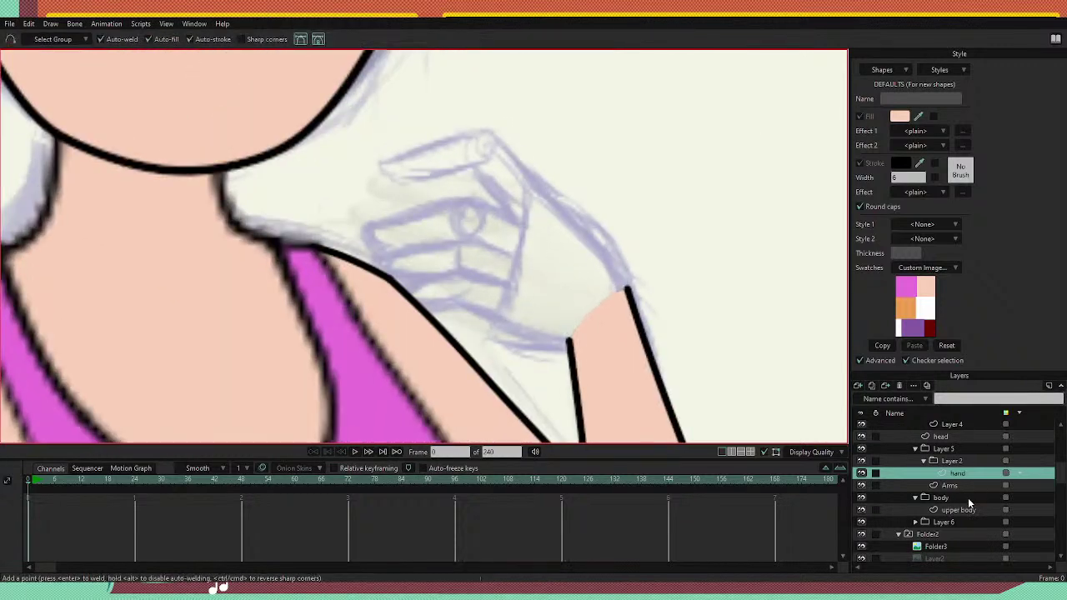
{"action": "left_click", "coordinate": [934, 523]}
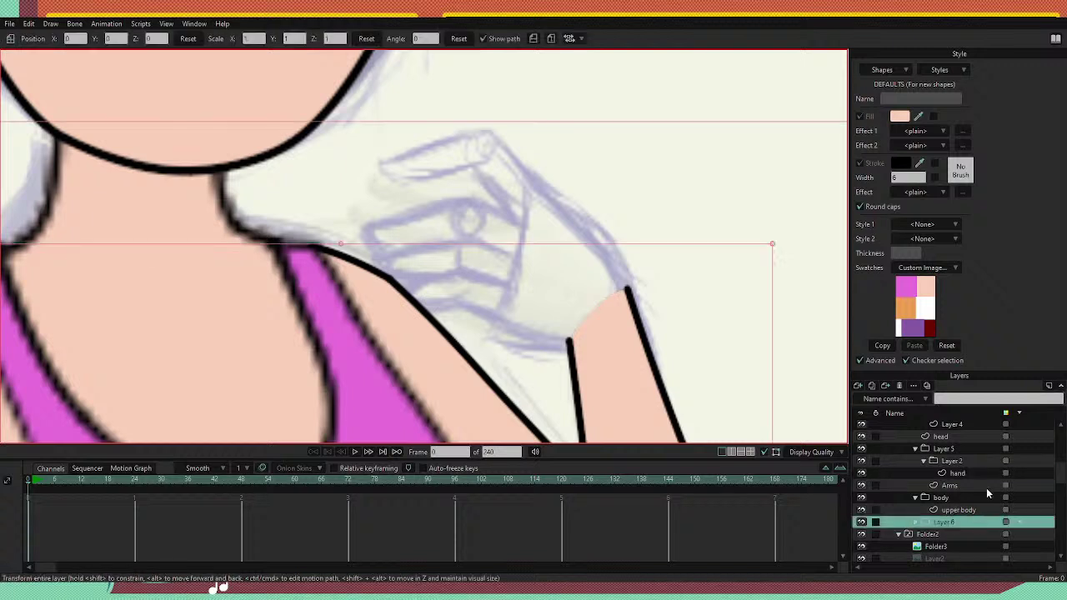
{"action": "left_click", "coordinate": [914, 522]}
{"action": "left_click", "coordinate": [950, 534]}
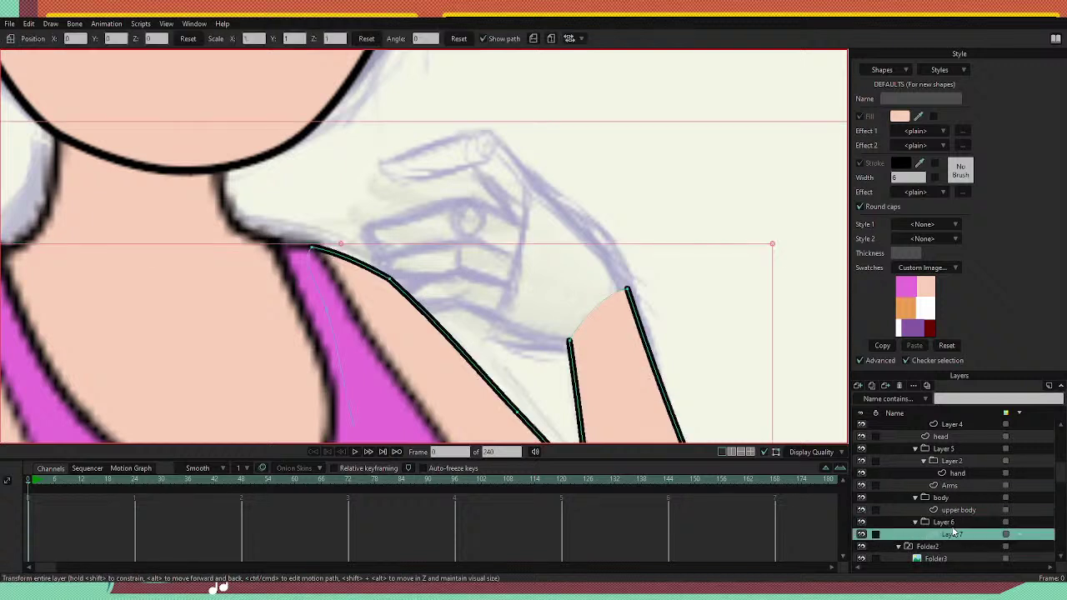
{"action": "scroll", "coordinate": [946, 526], "scroll_direction": "down", "scroll_amount": 1}
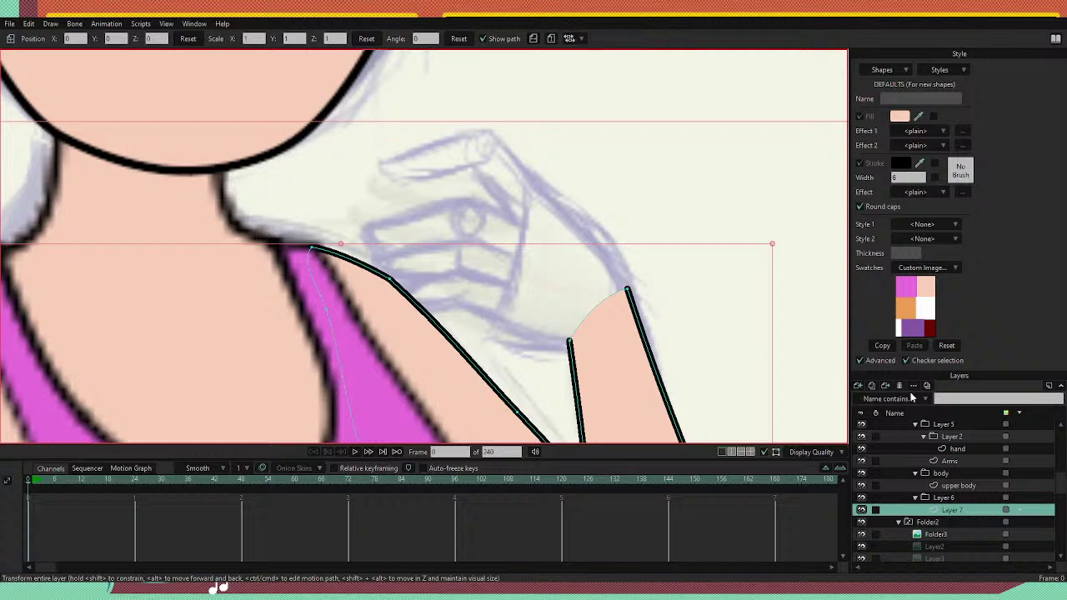
Add a new group inside Layer 6 above Layer 7 and create a new vector layer within it for the raised hand.
{"action": "left_click", "coordinate": [881, 425]}
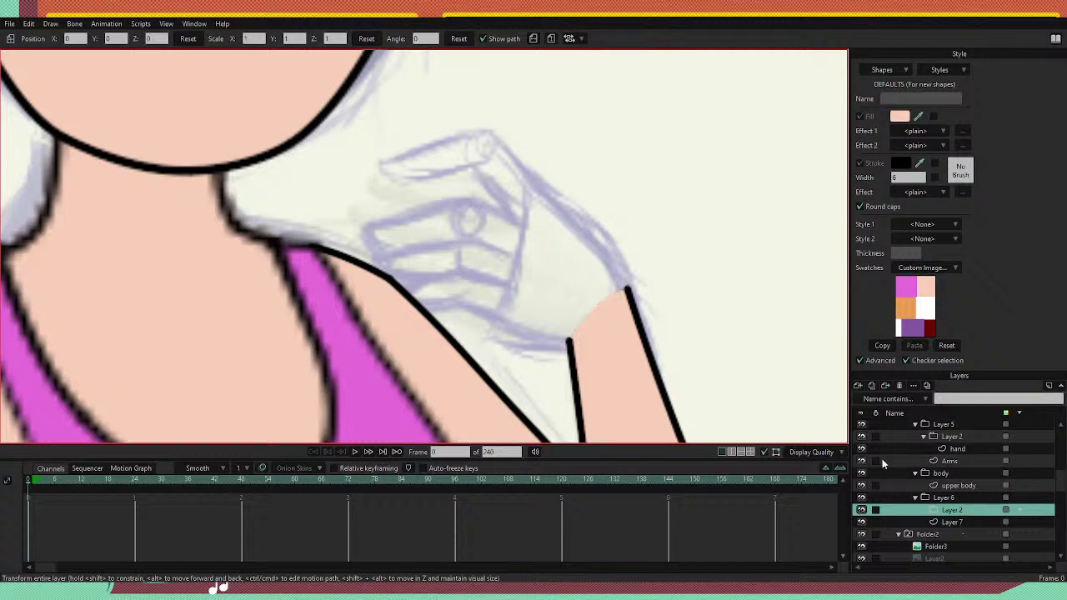
{"action": "key", "text": "ctrl+shift+n"}
{"action": "left_click_drag", "start_coordinate": [953, 517], "coordinate": [953, 527]}
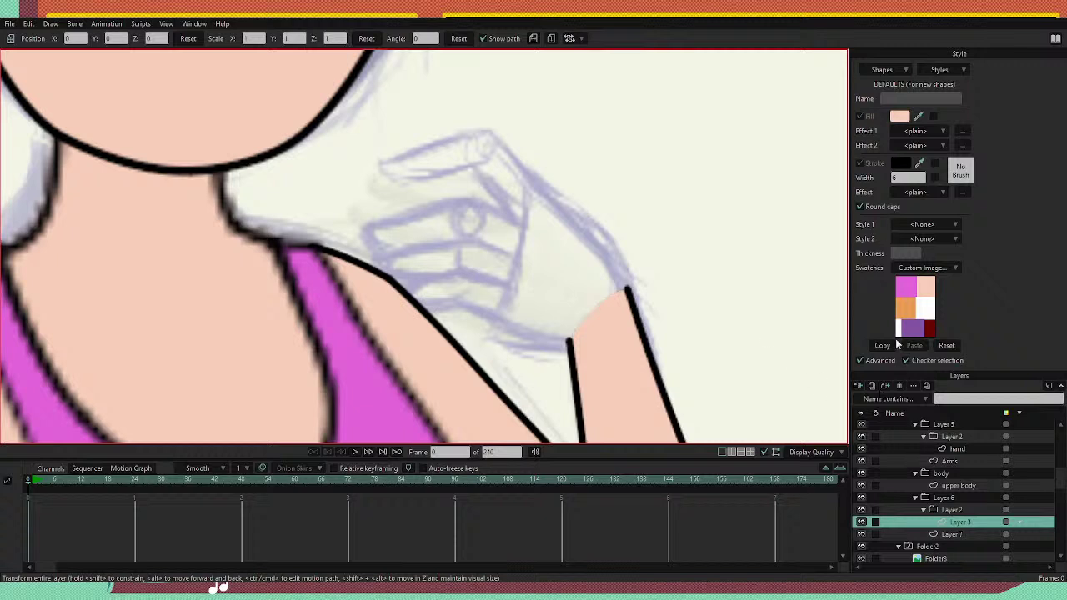
Start tracing the raised hand from the outer wrist along its back to the index knuckle, undoing the misplaced smooth fingertip points.
{"action": "key", "text": "a"}
{"action": "left_click_drag", "start_coordinate": [627, 289], "coordinate": [418, 180]}
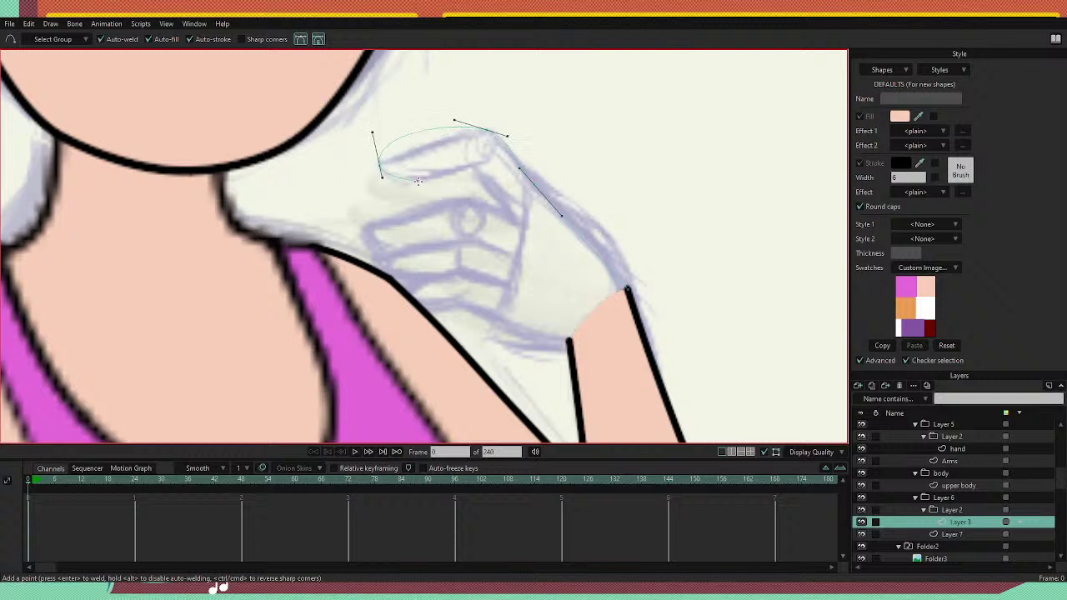
{"action": "key", "text": "ctrl+z"}
{"action": "key", "text": "ctrl+z"}
Trace the raised hand's fingers and palm with sharp corners and close the outline at the wrist as a filled shape.
{"action": "left_click_drag", "start_coordinate": [487, 131], "coordinate": [379, 164]}
{"action": "left_click", "coordinate": [469, 165]}
{"action": "left_click_drag", "start_coordinate": [376, 245], "coordinate": [458, 236]}
{"action": "left_click_drag", "start_coordinate": [390, 268], "coordinate": [460, 271]}
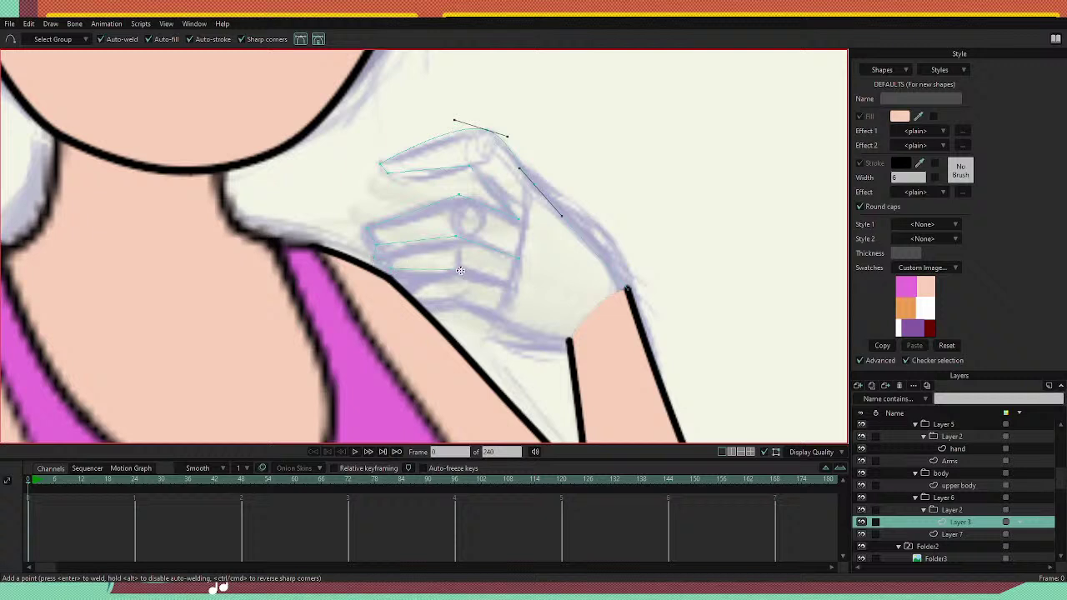
{"action": "left_click", "coordinate": [404, 293]}
{"action": "left_click", "coordinate": [463, 302]}
{"action": "left_click", "coordinate": [626, 288]}
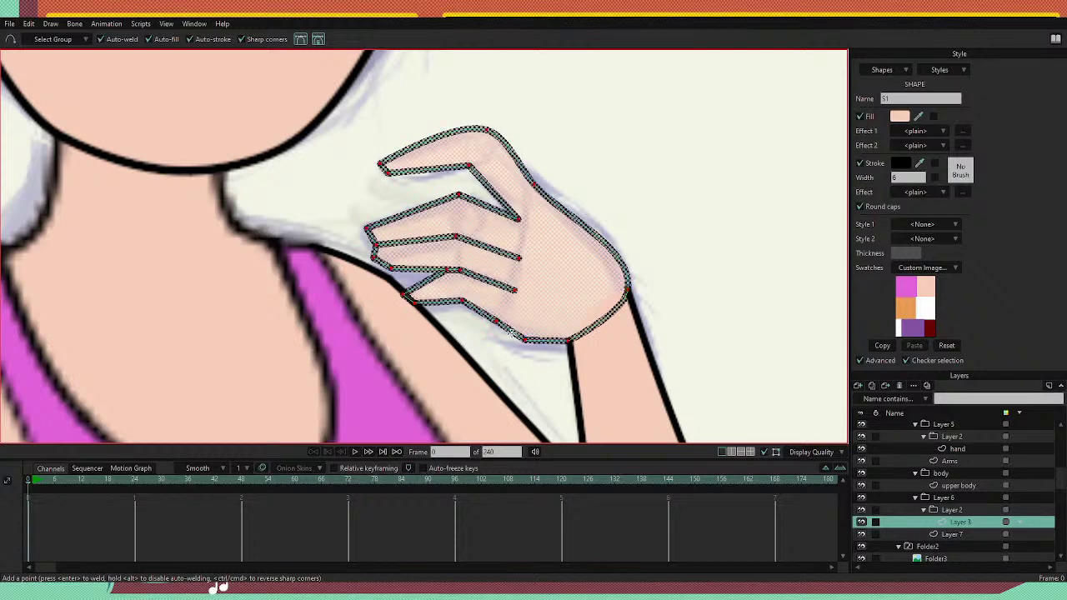
Tighten the index finger's outer knuckle by adjusting its curve handles and slightly round the inner bend.
{"action": "key", "text": "t"}
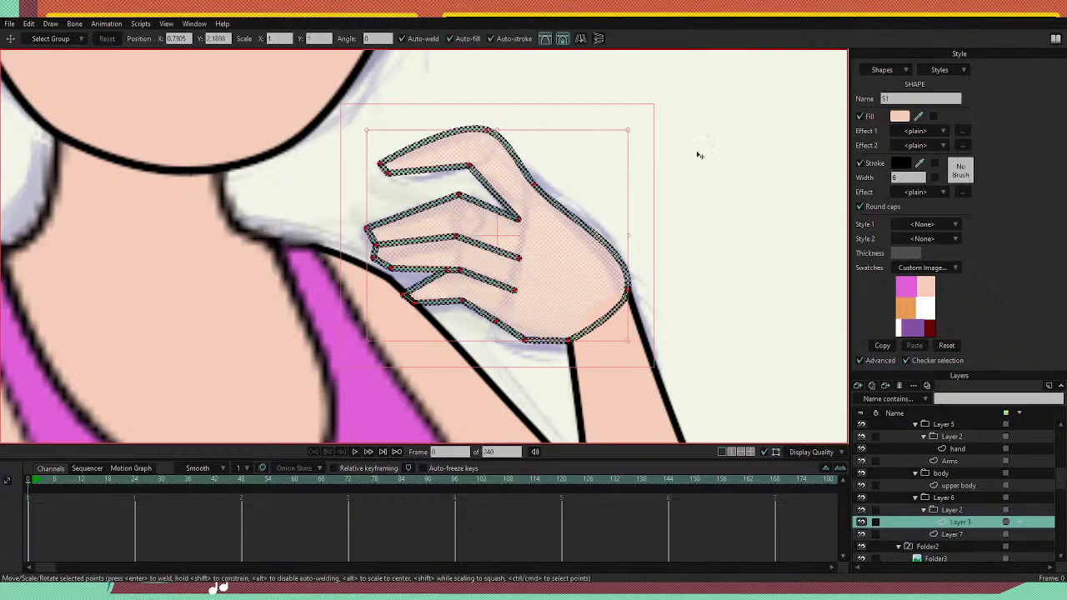
{"action": "left_click", "coordinate": [678, 205]}
{"action": "left_click", "coordinate": [506, 138]}
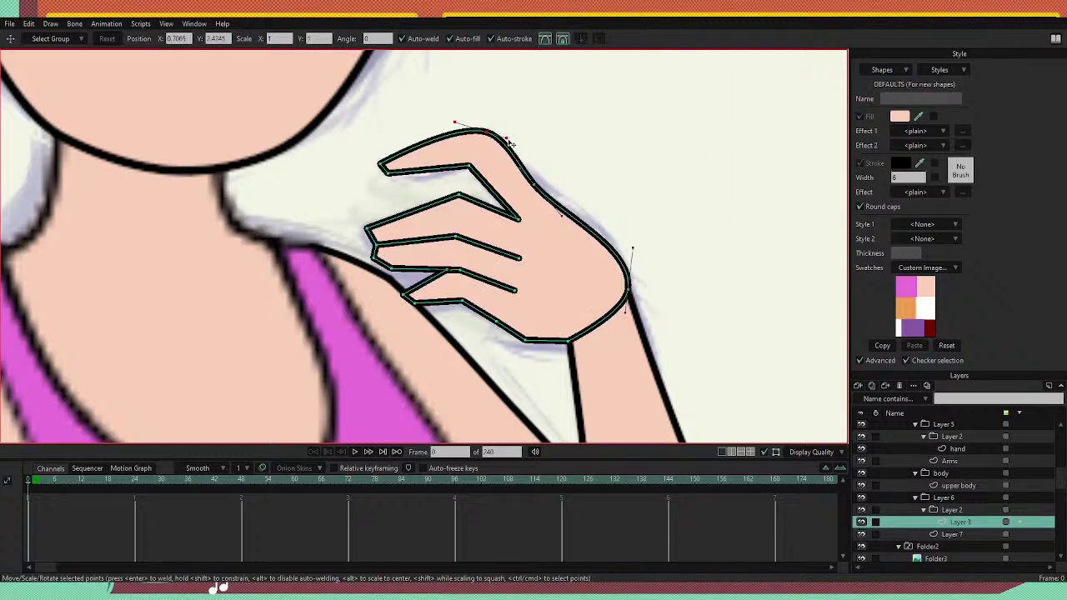
{"action": "left_click_drag", "start_coordinate": [454, 123], "coordinate": [457, 136]}
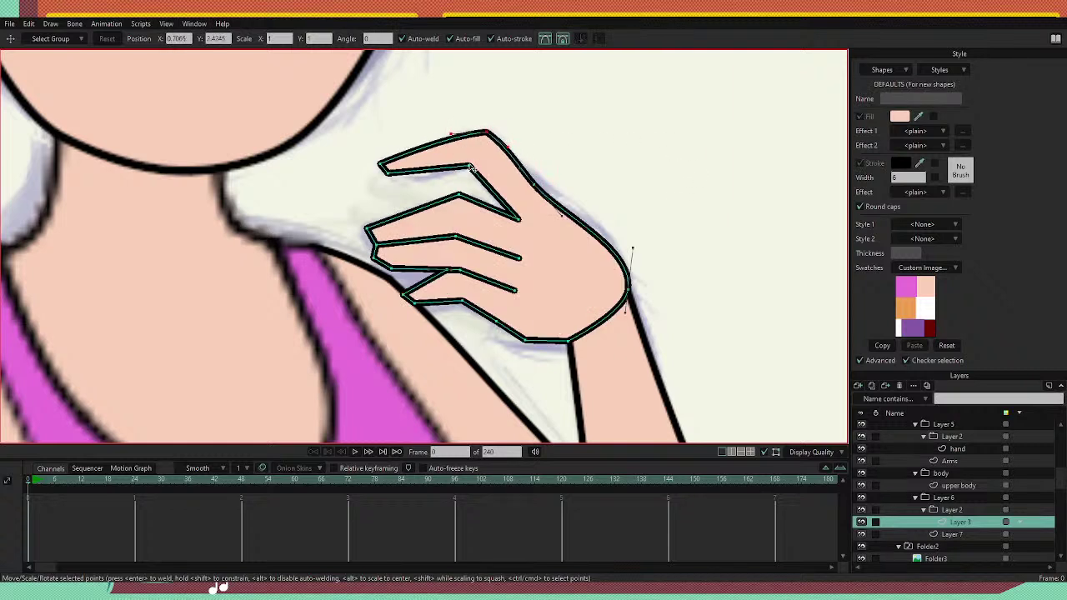
{"action": "key", "text": "c"}
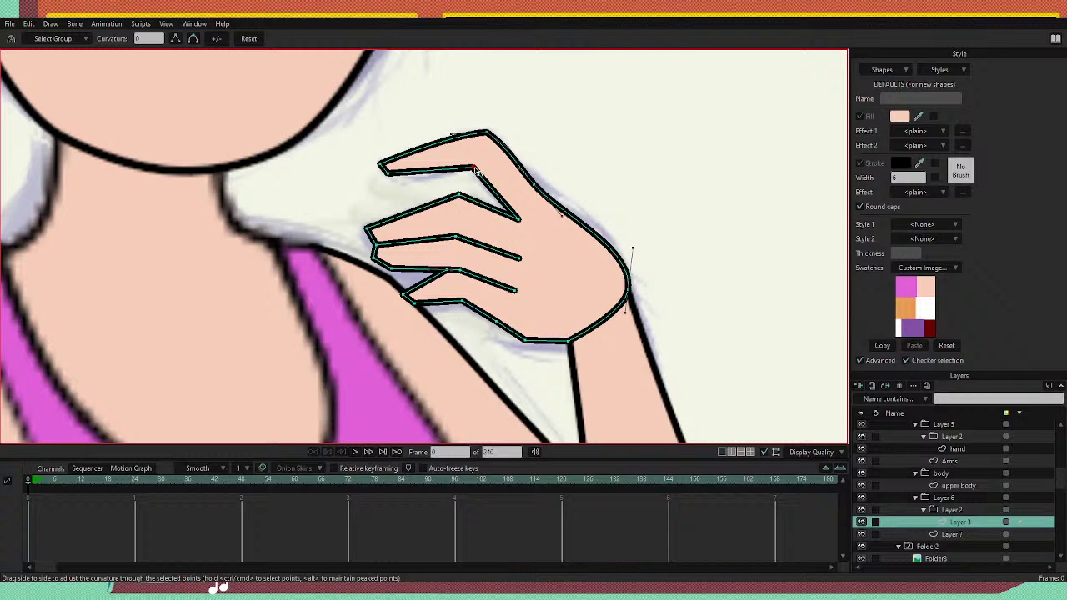
{"action": "left_click_drag", "start_coordinate": [475, 169], "coordinate": [653, 173]}
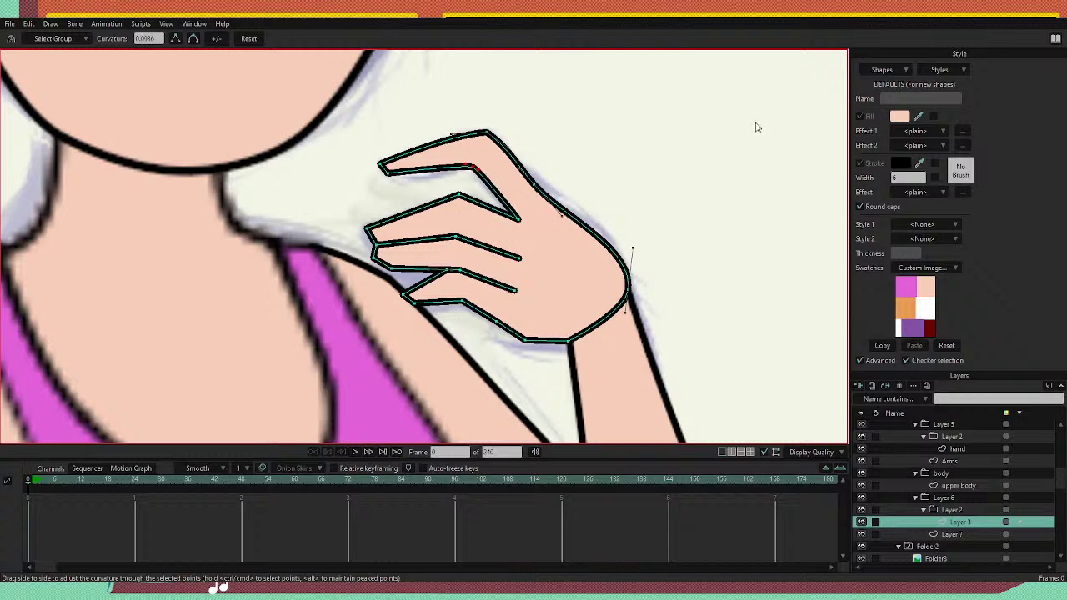
Curve the index finger's underside toward a tapered tip by adjusting its tip points and handles.
{"action": "key", "text": "a"}
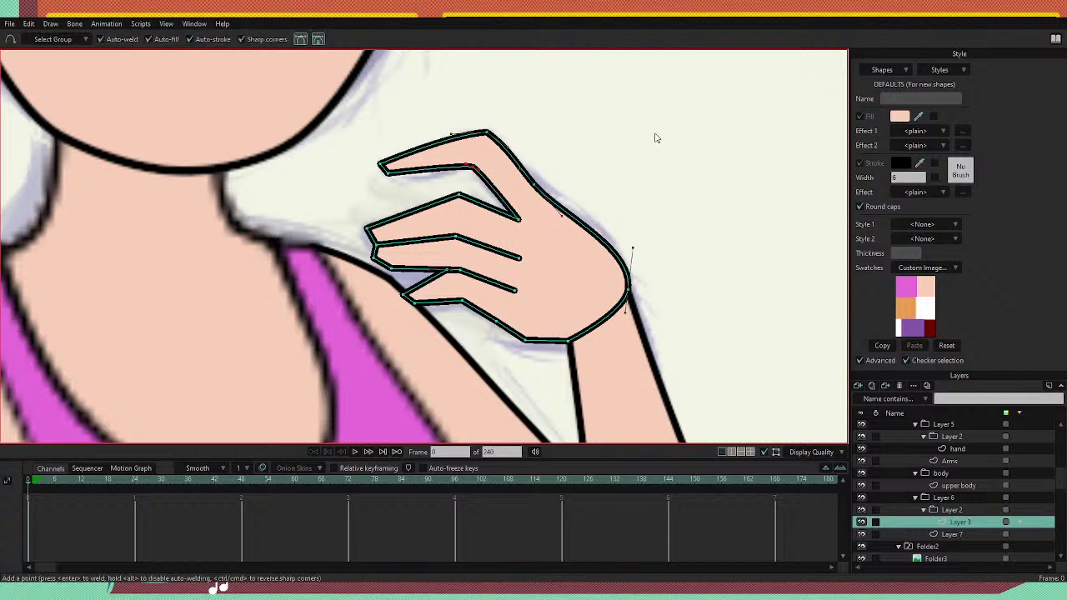
{"action": "key", "text": "t"}
{"action": "left_click_drag", "start_coordinate": [466, 169], "coordinate": [449, 171]}
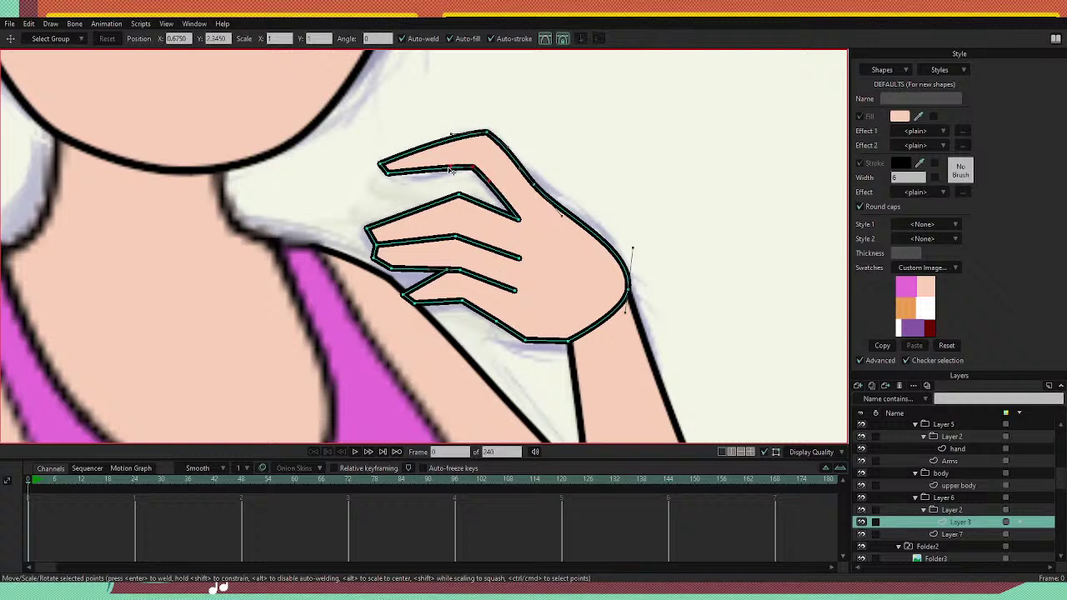
{"action": "key", "text": "c"}
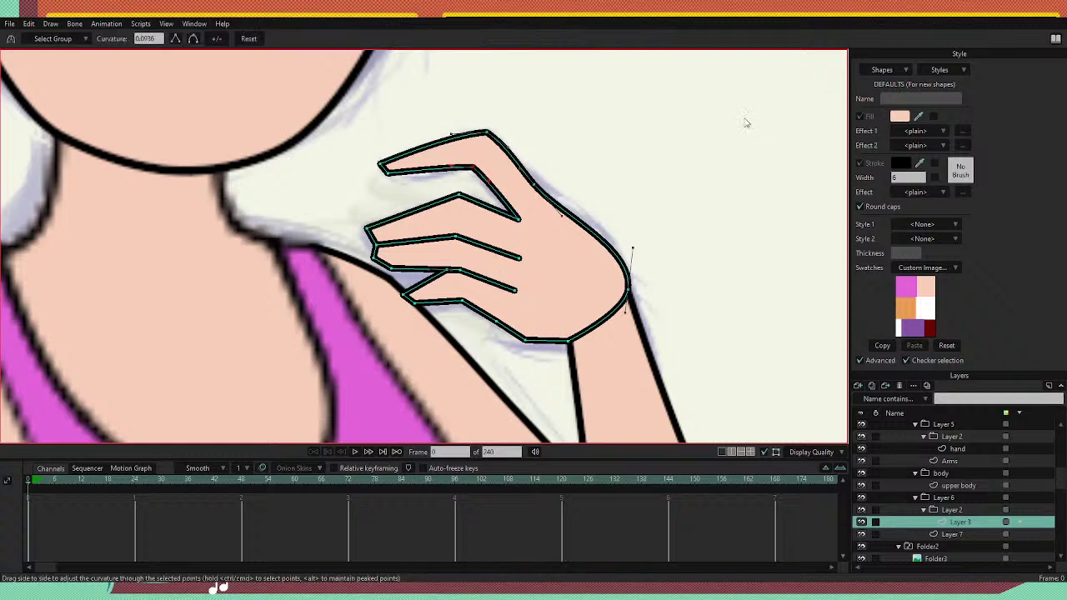
{"action": "left_click_drag", "start_coordinate": [382, 167], "coordinate": [455, 166]}
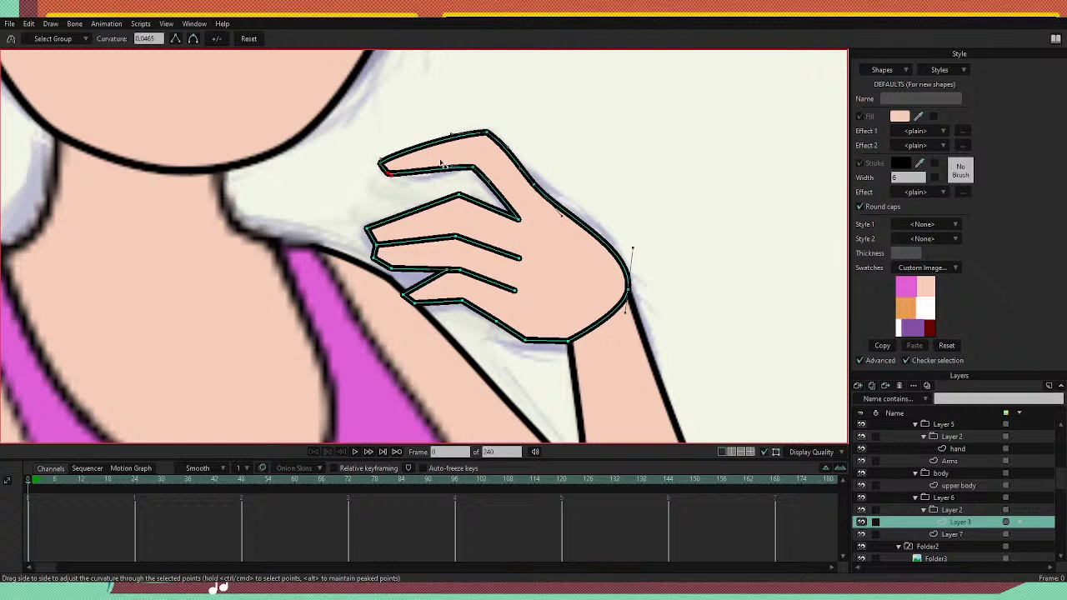
{"action": "key", "text": "t"}
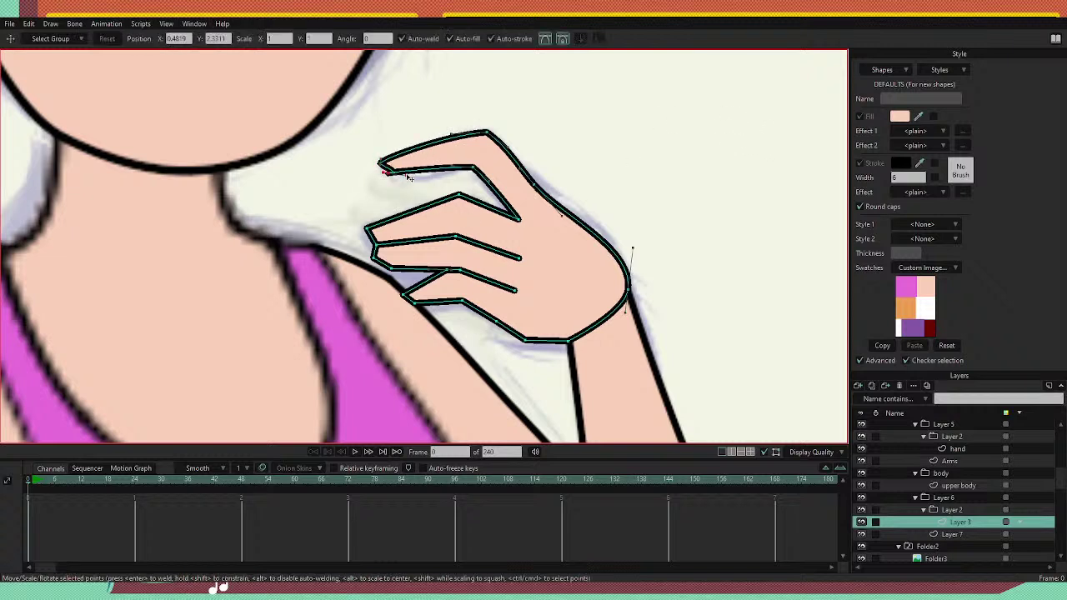
{"action": "left_click_drag", "start_coordinate": [390, 173], "coordinate": [425, 170]}
Hide the outline edge across the wrist and adjust the outer wrist point's handles so the hand blends into the arm.
{"action": "left_click_drag", "start_coordinate": [644, 230], "coordinate": [533, 262]}
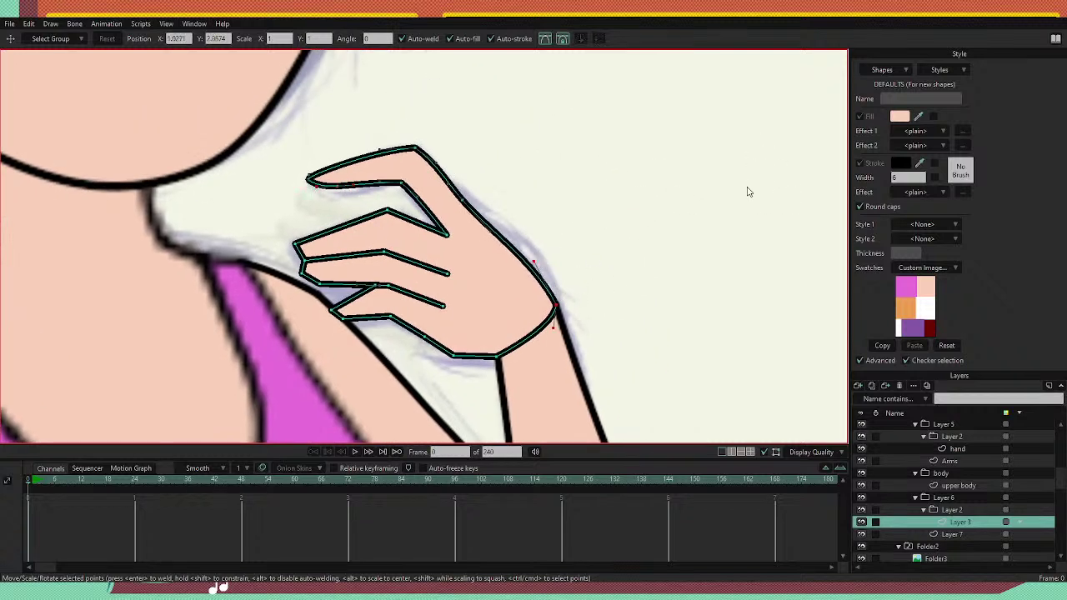
{"action": "key", "text": "g"}
{"action": "key", "text": "h"}
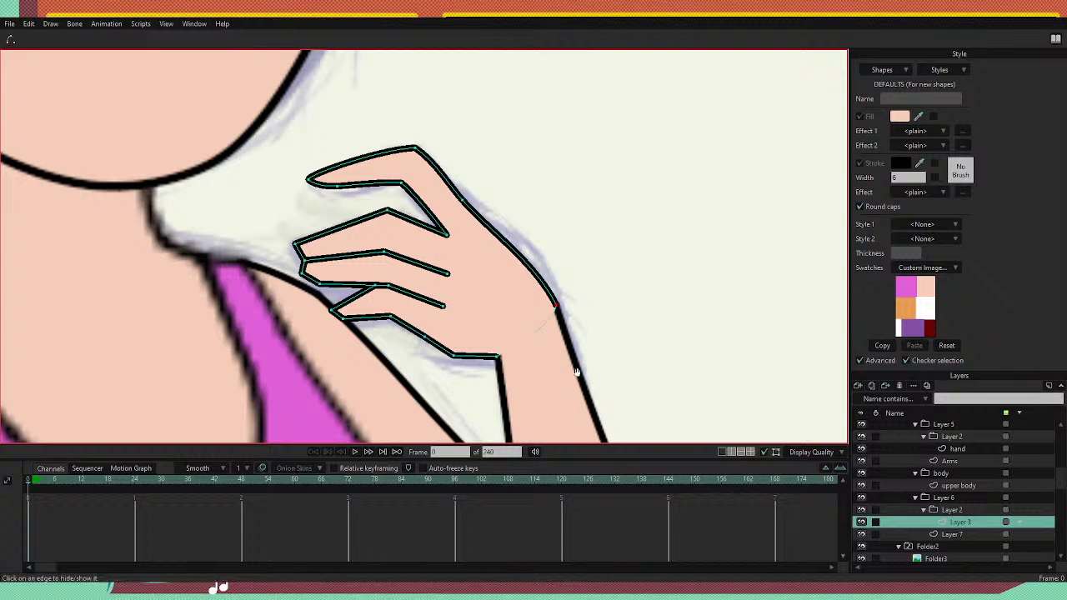
{"action": "scroll", "coordinate": [575, 371], "scroll_direction": "down", "scroll_amount": 3}
{"action": "key", "text": "t"}
{"action": "left_click_drag", "start_coordinate": [588, 221], "coordinate": [567, 230]}
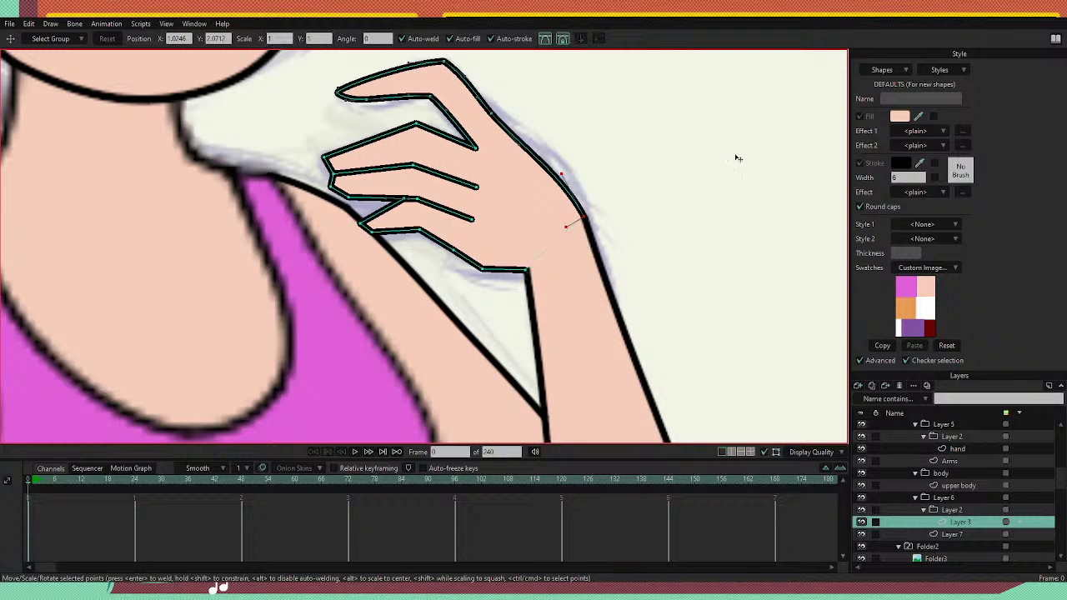
Round the heel of the palm by curving and repositioning the outline point beside the inner wrist.
{"action": "key", "text": "c"}
{"action": "left_click", "coordinate": [487, 272]}
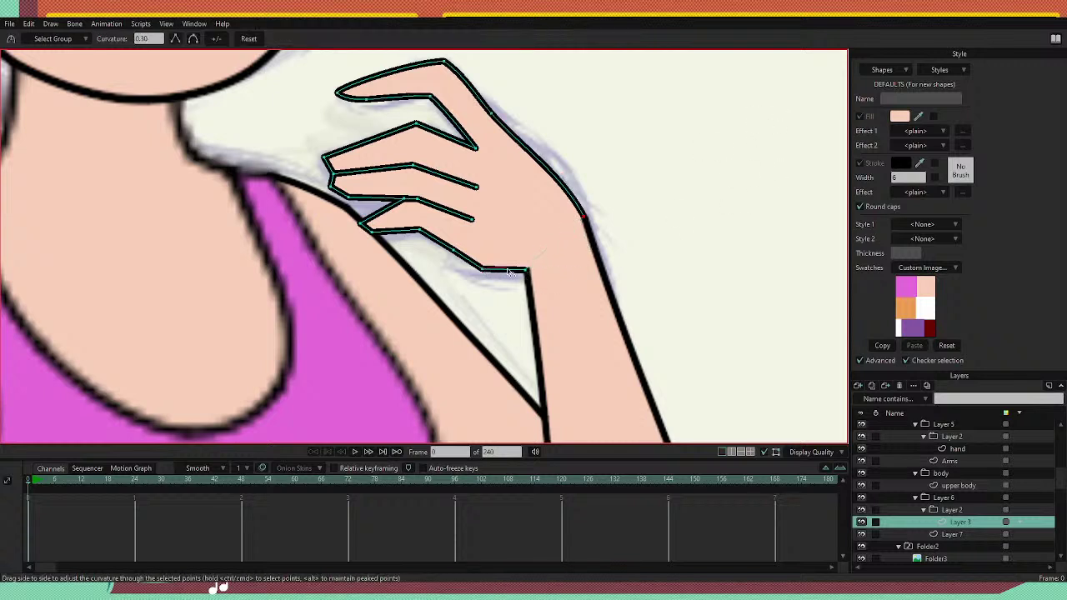
{"action": "left_click", "coordinate": [484, 269]}
{"action": "key", "text": "t"}
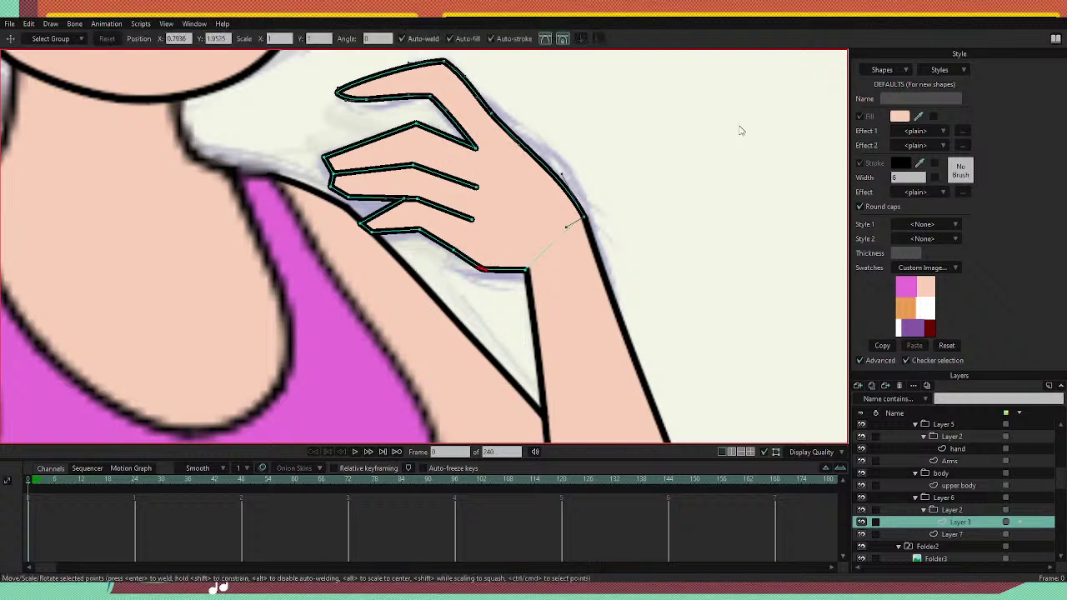
{"action": "left_click_drag", "start_coordinate": [484, 272], "coordinate": [477, 300]}
{"action": "scroll", "coordinate": [403, 263], "scroll_direction": "up", "scroll_amount": 2}
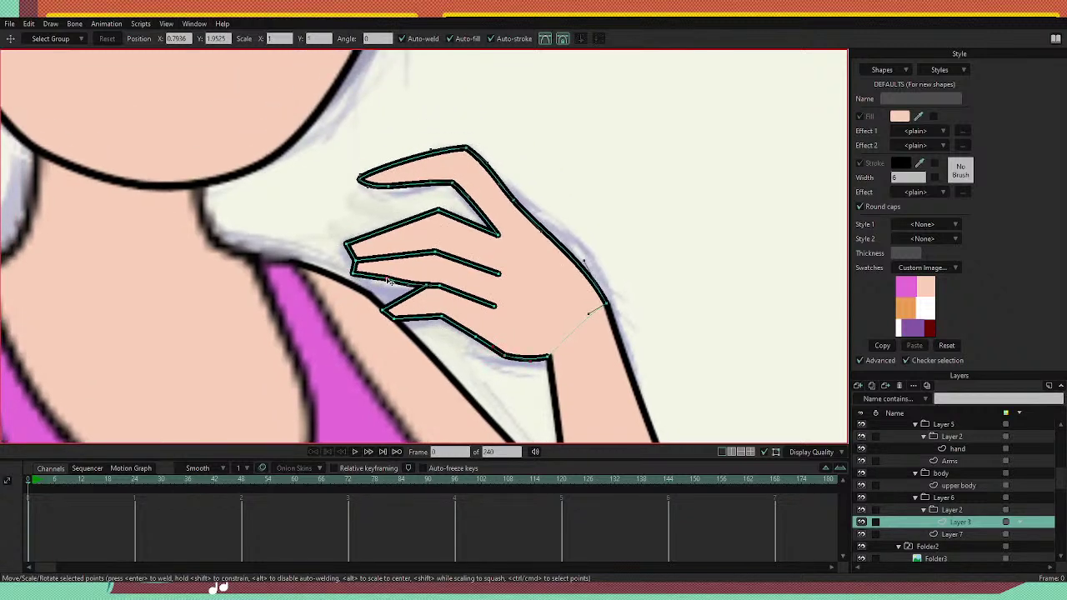
Round the second finger's upper side and fingertip by moving its points and adjusting their curvature and handles.
{"action": "left_click", "coordinate": [382, 280]}
{"action": "key", "text": "ctrl+z"}
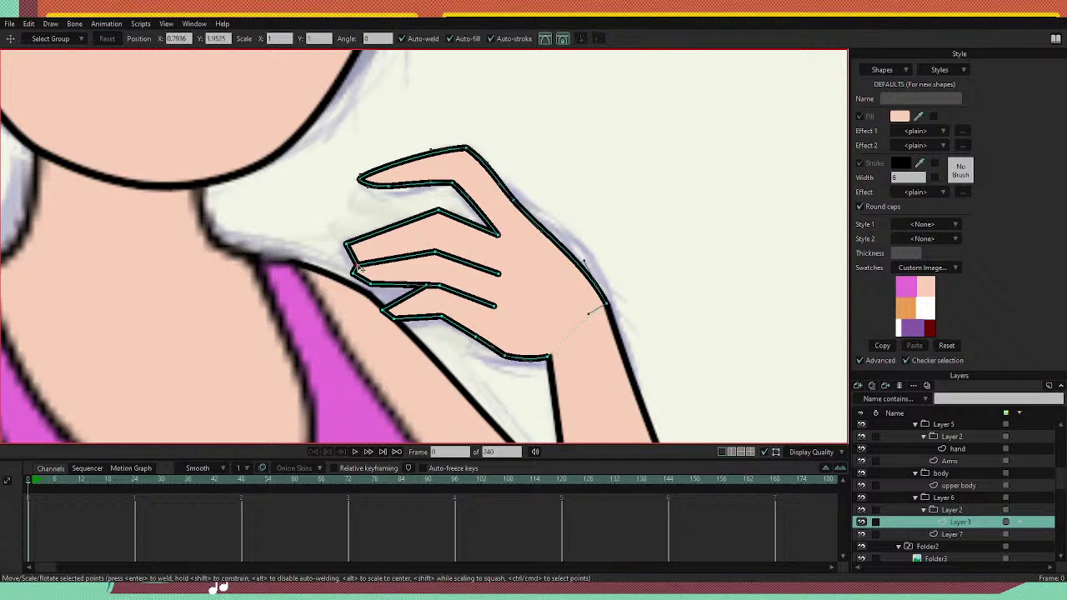
{"action": "left_click", "coordinate": [348, 248]}
{"action": "left_click_drag", "start_coordinate": [348, 248], "coordinate": [347, 245]}
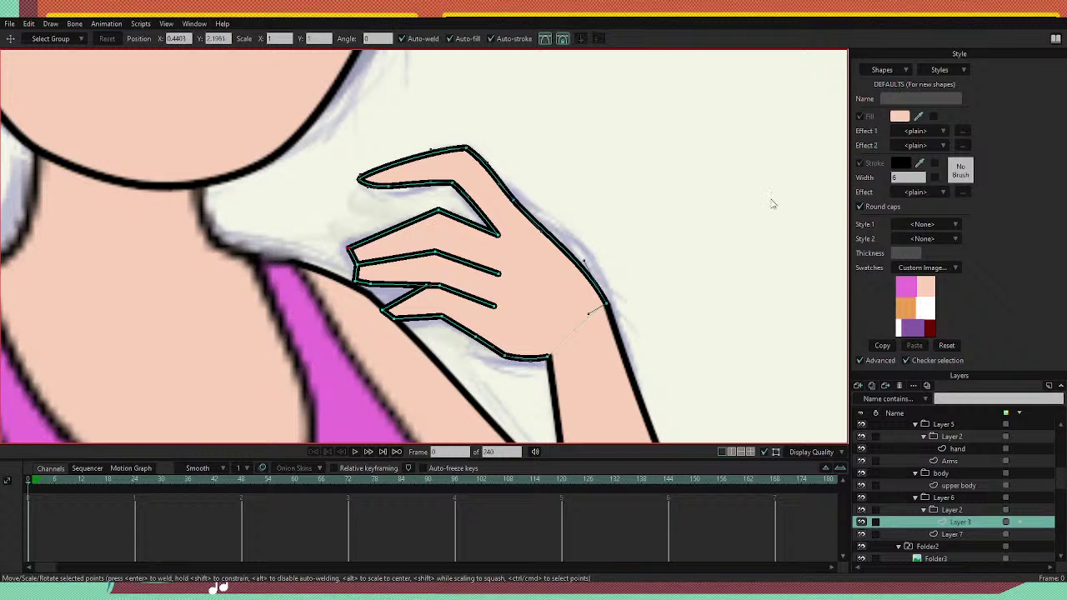
{"action": "key", "text": "c"}
{"action": "left_click_drag", "start_coordinate": [438, 210], "coordinate": [560, 218]}
{"action": "left_click_drag", "start_coordinate": [350, 248], "coordinate": [450, 169]}
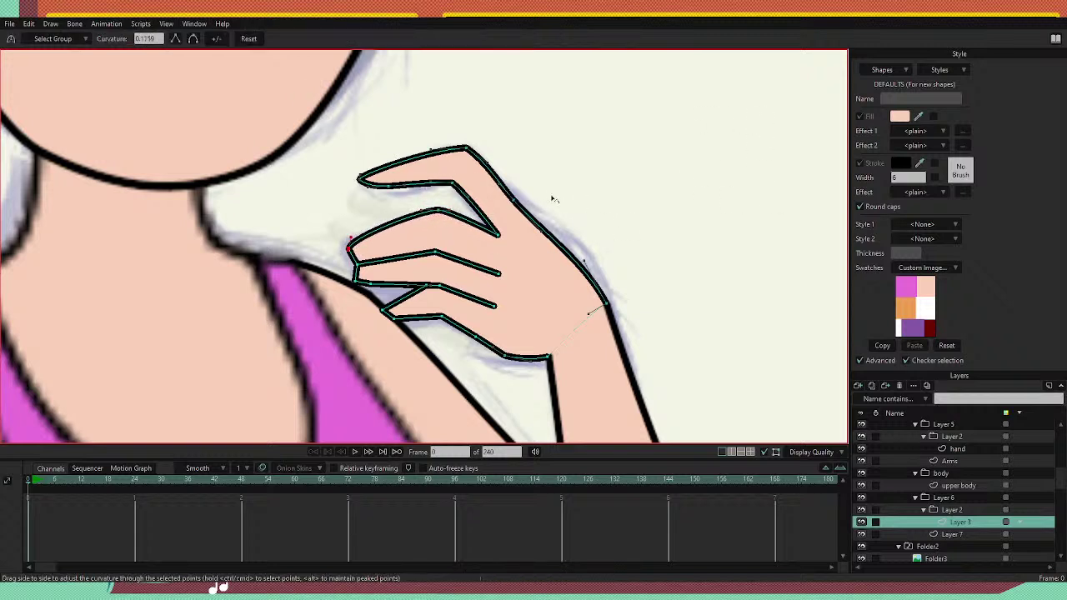
{"action": "key", "text": "t"}
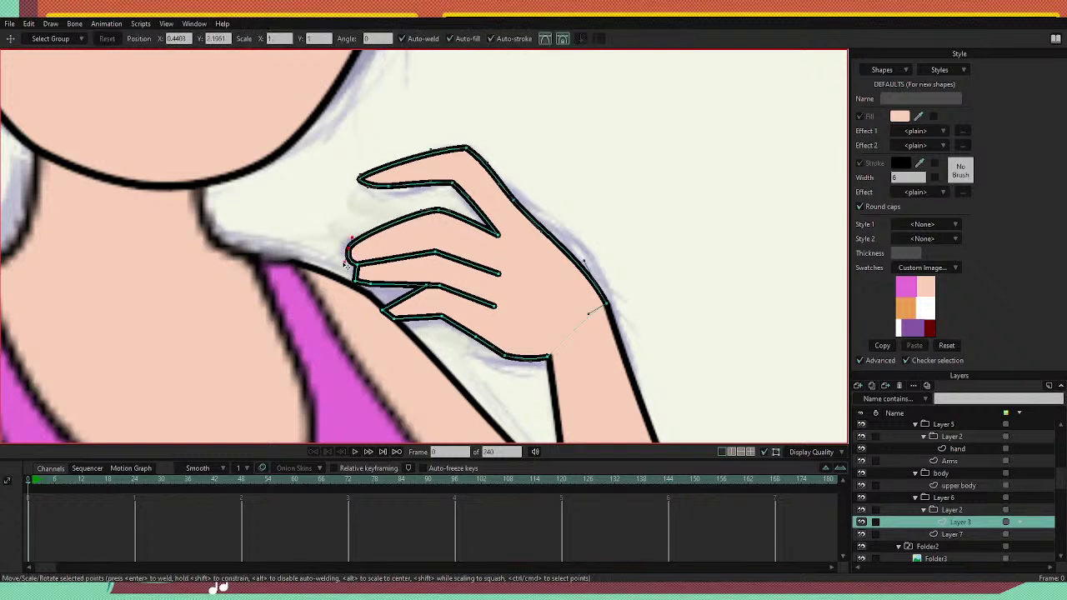
{"action": "left_click_drag", "start_coordinate": [349, 247], "coordinate": [600, 350]}
Round the third finger's tip and smooth its underside by adjusting the curvature and handles of its points.
{"action": "key", "text": "c"}
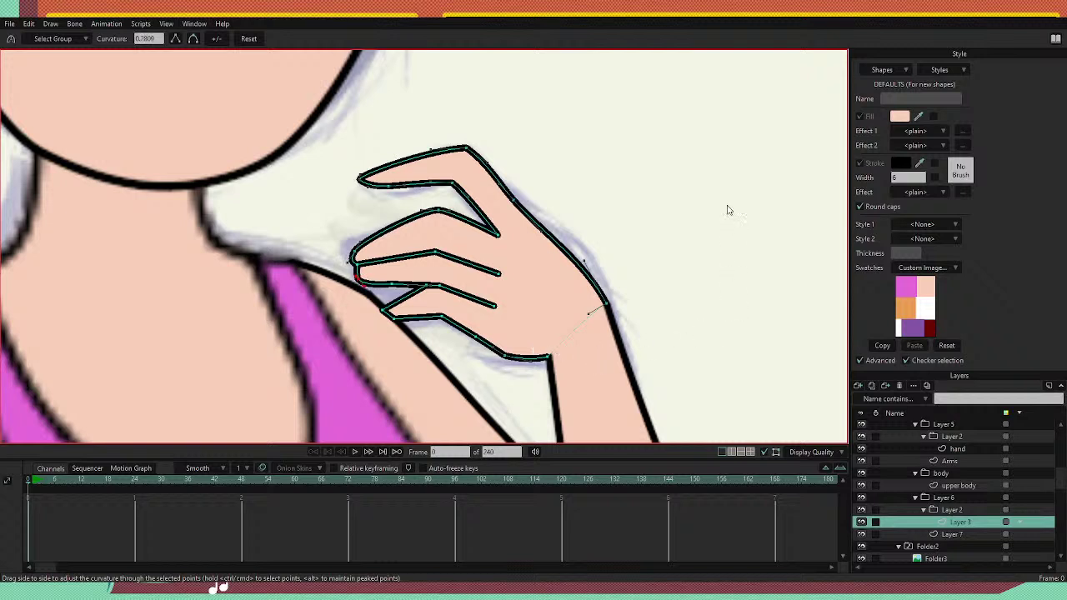
{"action": "key", "text": "t"}
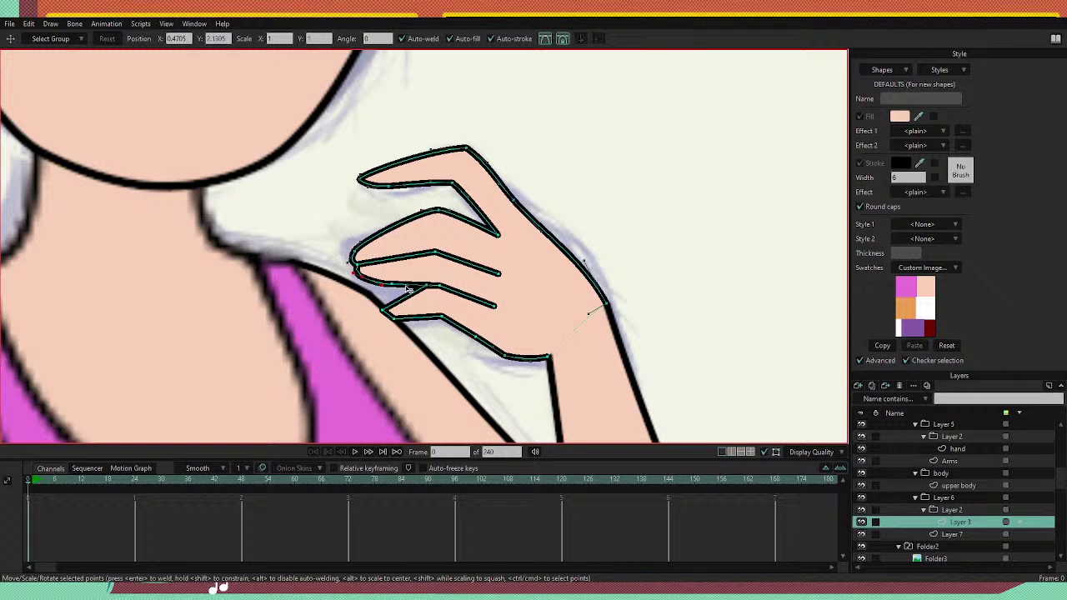
{"action": "key", "text": "c"}
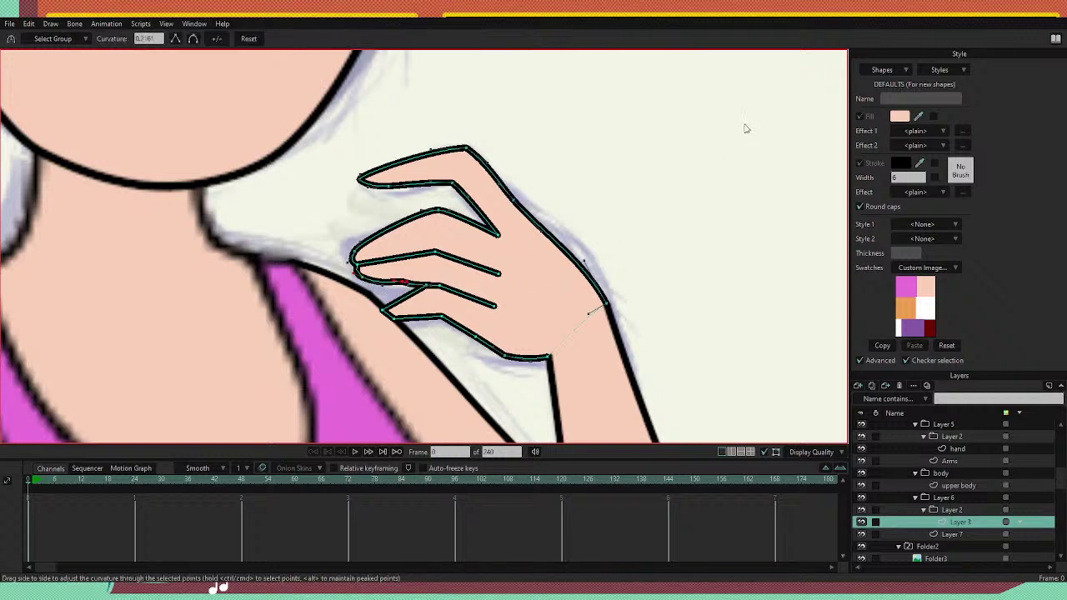
{"action": "key", "text": "t"}
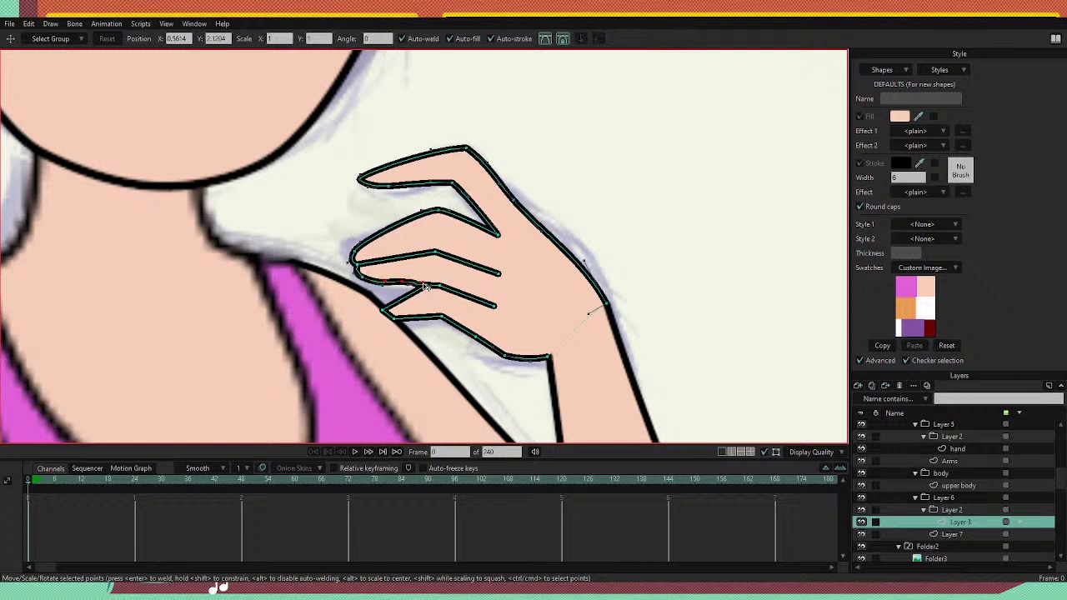
{"action": "left_click_drag", "start_coordinate": [404, 282], "coordinate": [430, 285]}
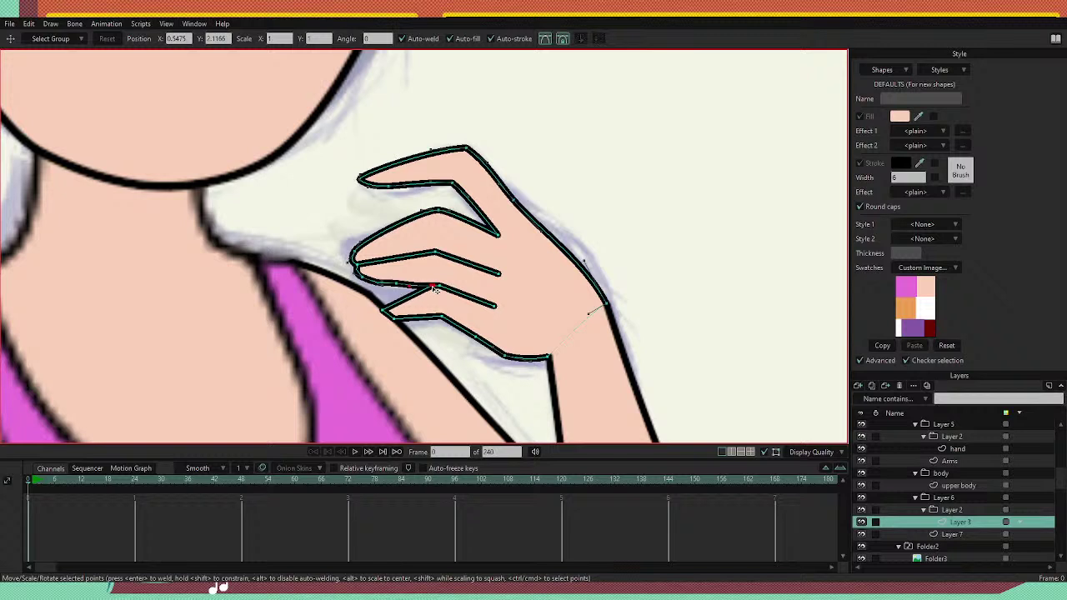
Adjust the points where the third finger's underside meets the lowest finger and reset the underside point's curvature.
{"action": "left_click", "coordinate": [440, 286]}
{"action": "left_click", "coordinate": [431, 288]}
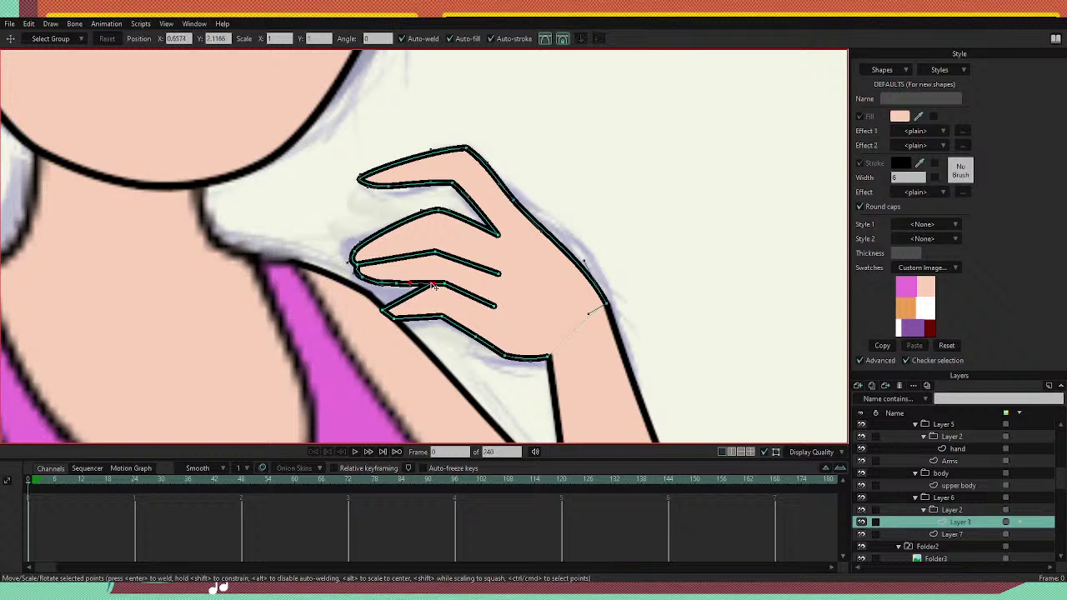
{"action": "mouse_move", "coordinate": [409, 285]}
{"action": "left_mouse_down"}
{"action": "mouse_move", "coordinate": [420, 285]}
{"action": "mouse_move", "coordinate": [393, 285]}
{"action": "left_mouse_up"}
{"action": "key", "text": "c"}
{"action": "left_click", "coordinate": [258, 40]}
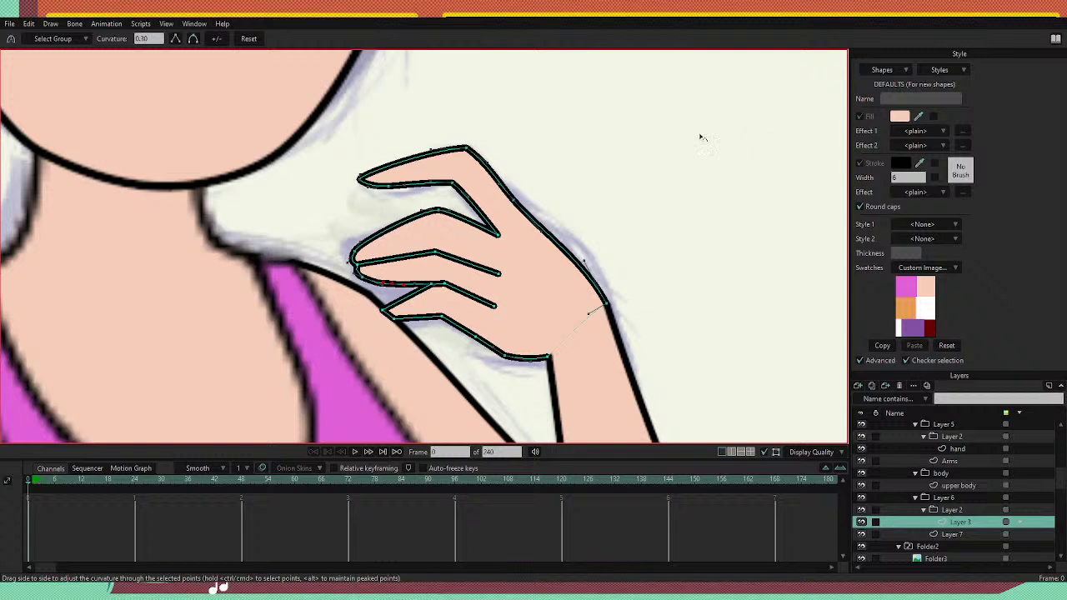
Arch the dividing line between the second and third fingers and round the bend on the lowest finger's underside.
{"action": "key", "text": "t"}
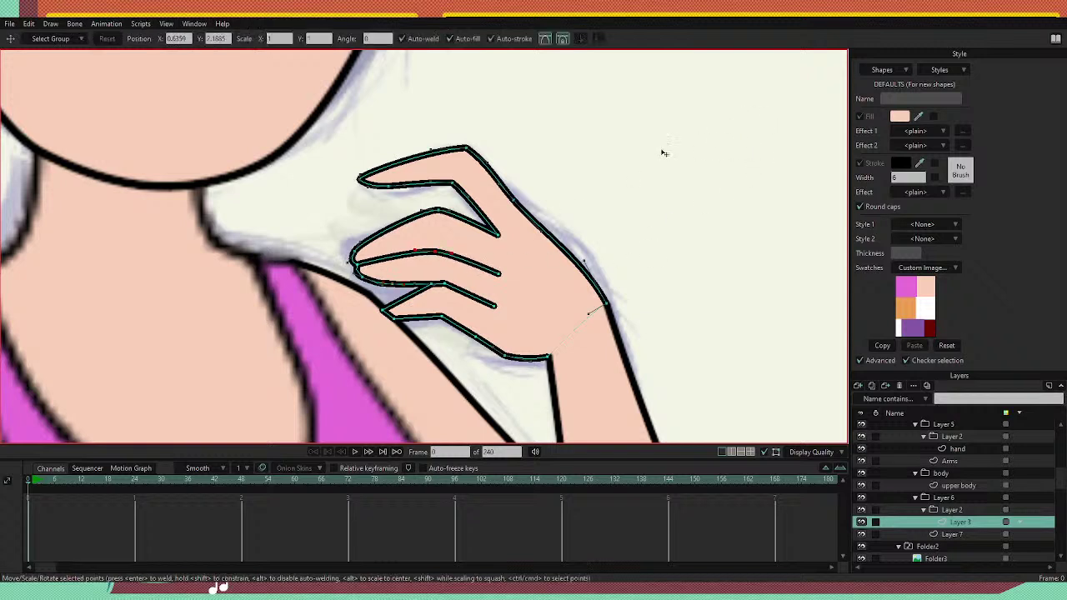
{"action": "left_click_drag", "start_coordinate": [435, 251], "coordinate": [476, 256]}
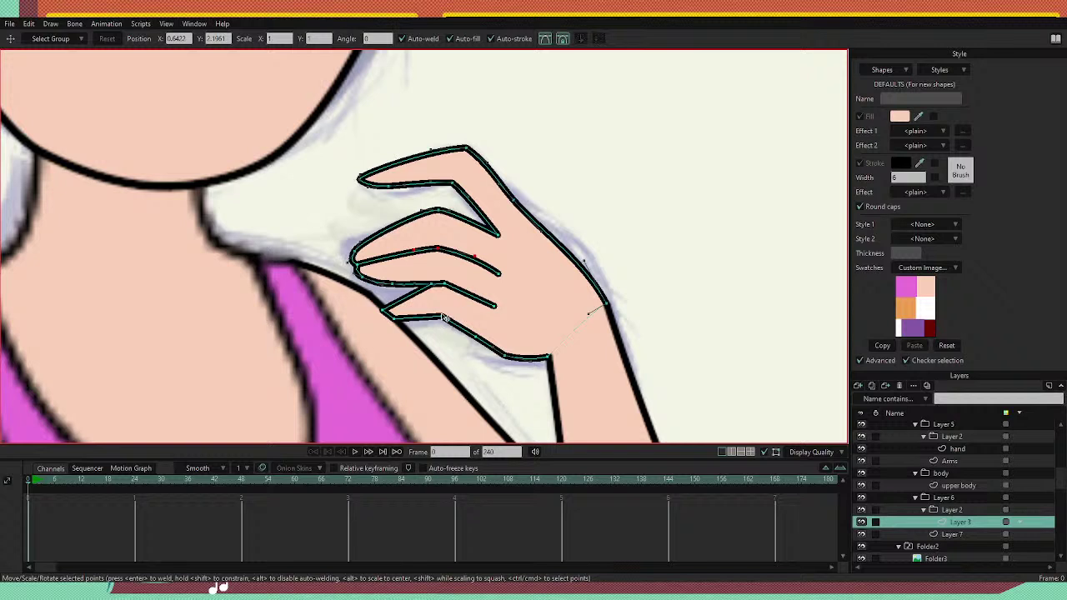
{"action": "key", "text": "c"}
{"action": "left_click_drag", "start_coordinate": [442, 319], "coordinate": [553, 316]}
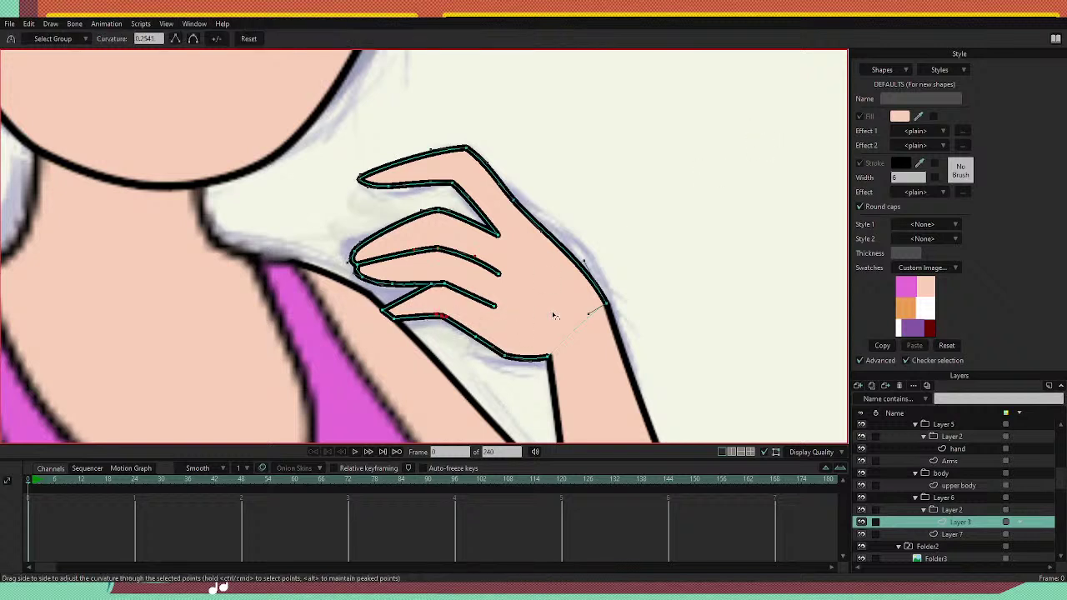
Round the lowest finger's tip and raise the bend point on its underside.
{"action": "key", "text": "t"}
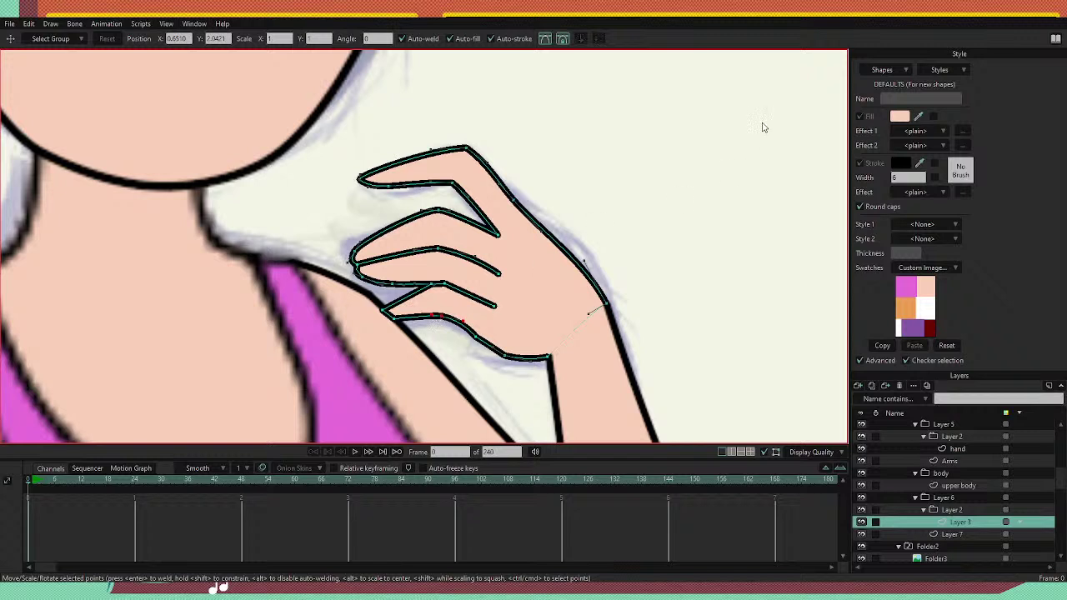
{"action": "key", "text": "a"}
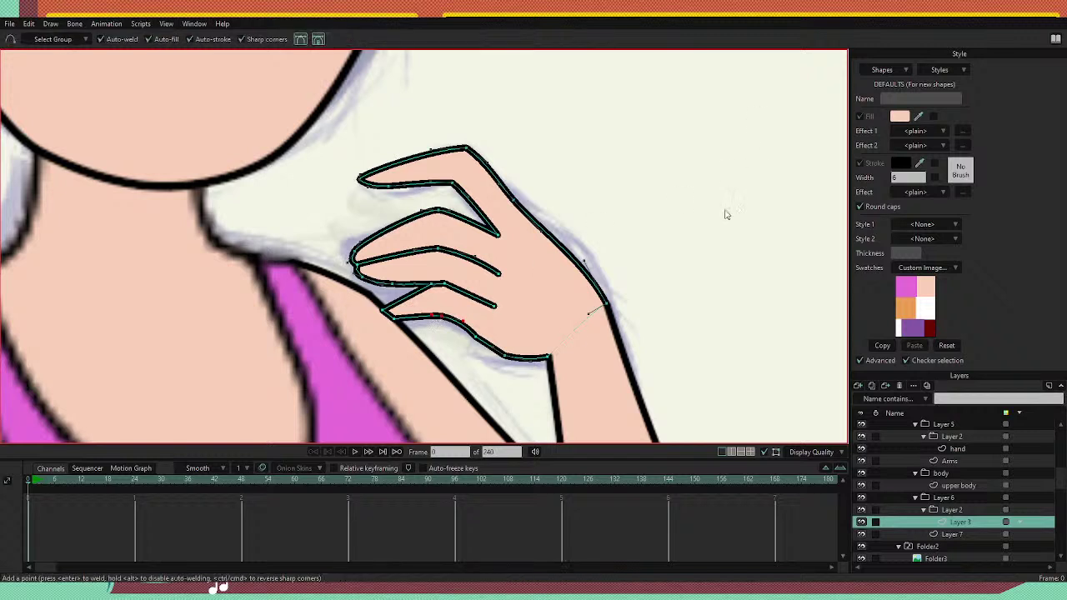
{"action": "key", "text": "c"}
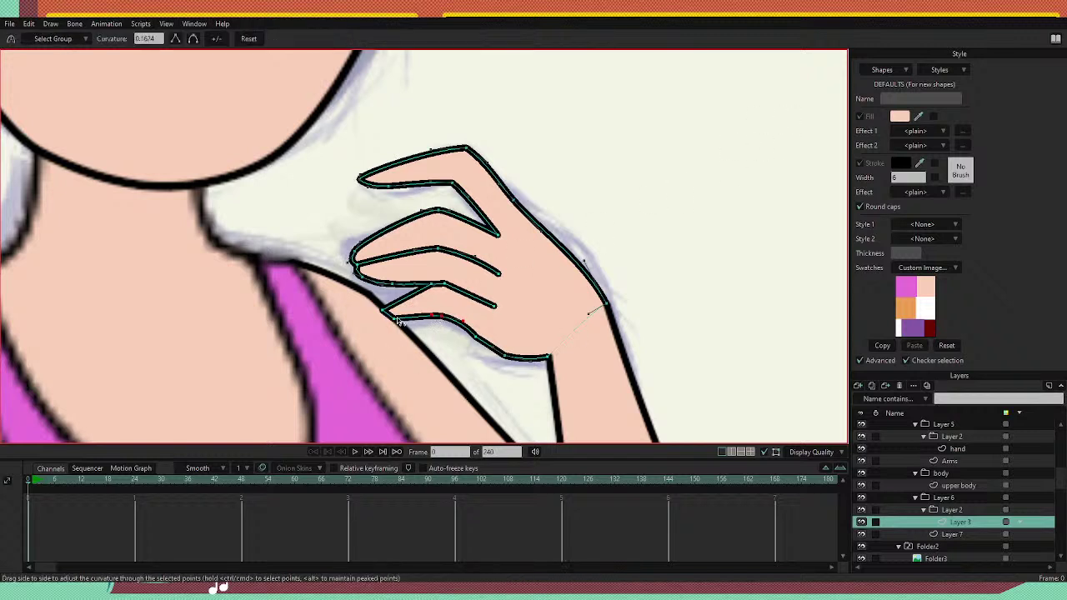
{"action": "left_click", "coordinate": [393, 320]}
{"action": "key", "text": "t"}
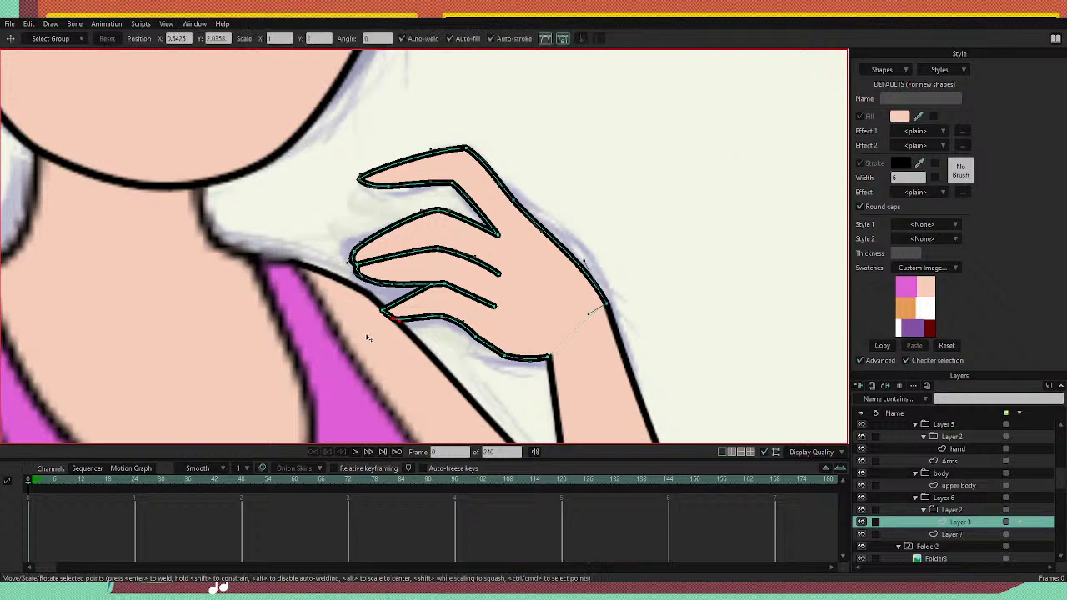
{"action": "left_click_drag", "start_coordinate": [389, 318], "coordinate": [442, 311]}
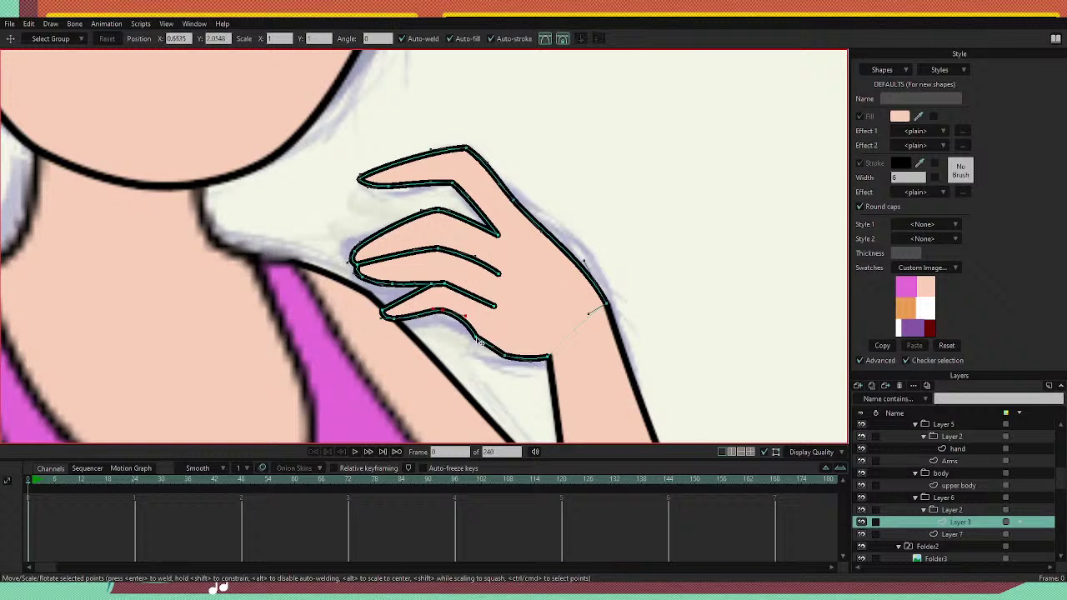
{"action": "key", "text": "ctrl+a"}
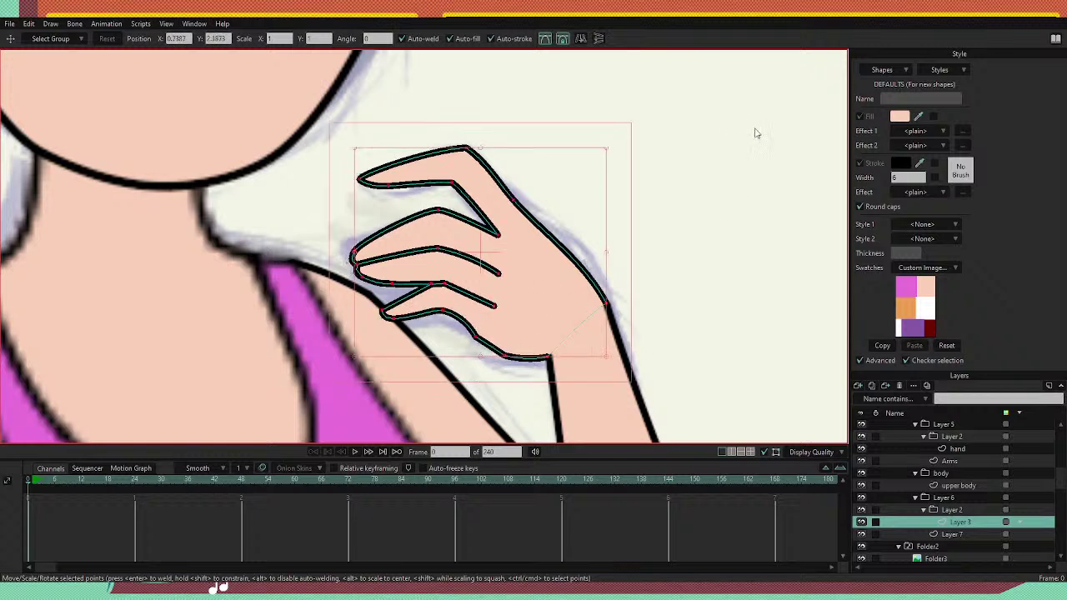
{"action": "key", "text": "g"}
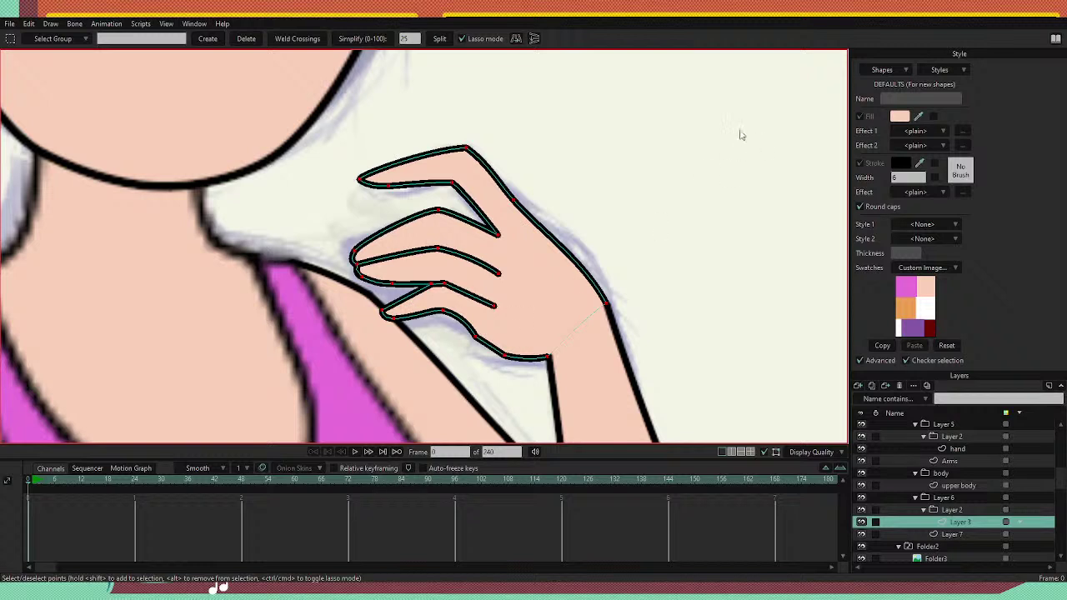
{"action": "key", "text": "t"}
{"action": "key", "text": "g"}
{"action": "left_click", "coordinate": [703, 212]}
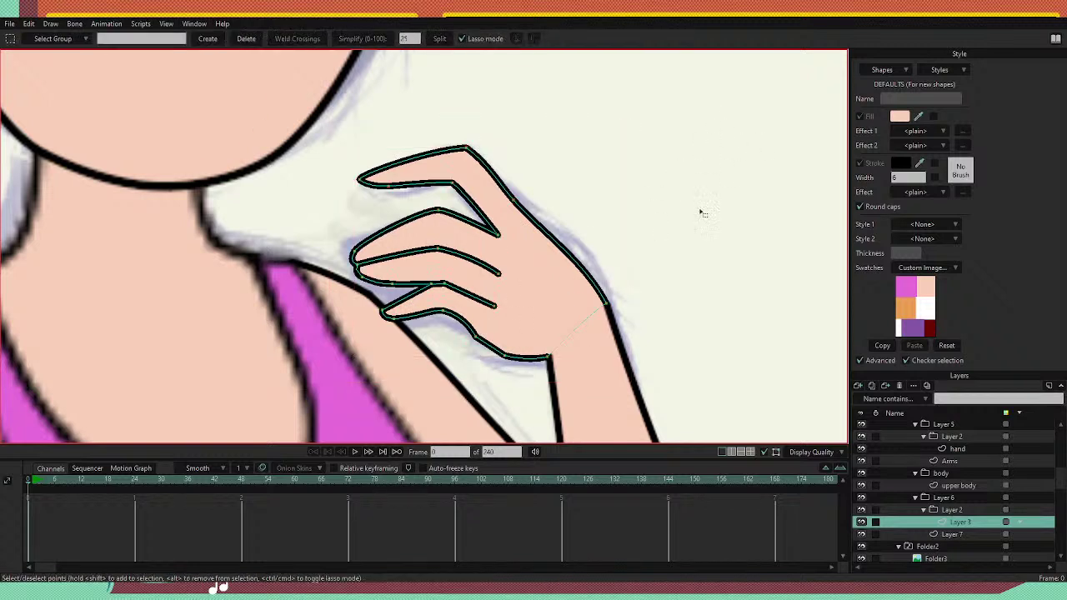
Adjust the curvature and handles of the point on the palm's lower edge just behind the lowest finger.
{"action": "key", "text": "t"}
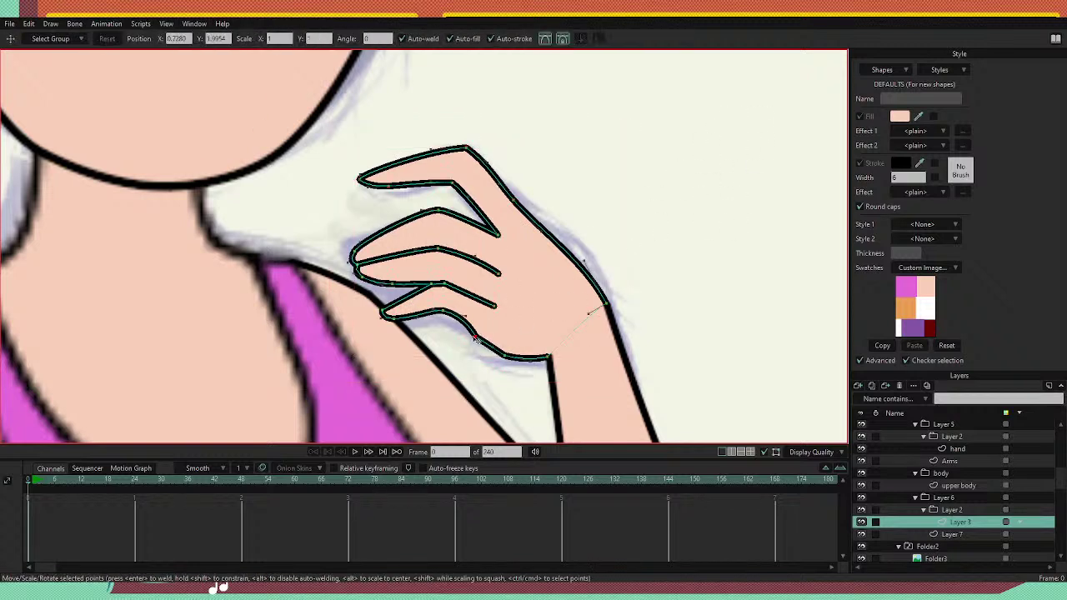
{"action": "key", "text": "c"}
{"action": "left_click_drag", "start_coordinate": [494, 350], "coordinate": [595, 346]}
{"action": "key", "text": "t"}
{"action": "left_click_drag", "start_coordinate": [465, 316], "coordinate": [495, 353]}
Delete the extra point on the palm's lower edge between the lowest finger and the wrist, keeping the edge connected.
{"action": "key", "text": "d"}
{"action": "left_click", "coordinate": [480, 342]}
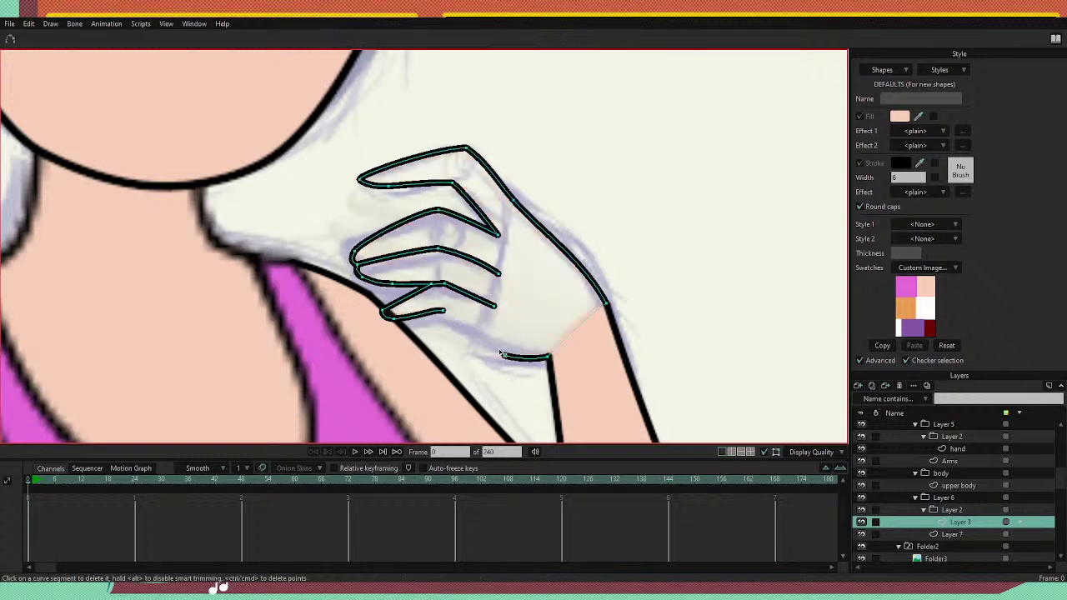
{"action": "key", "text": "ctrl+z"}
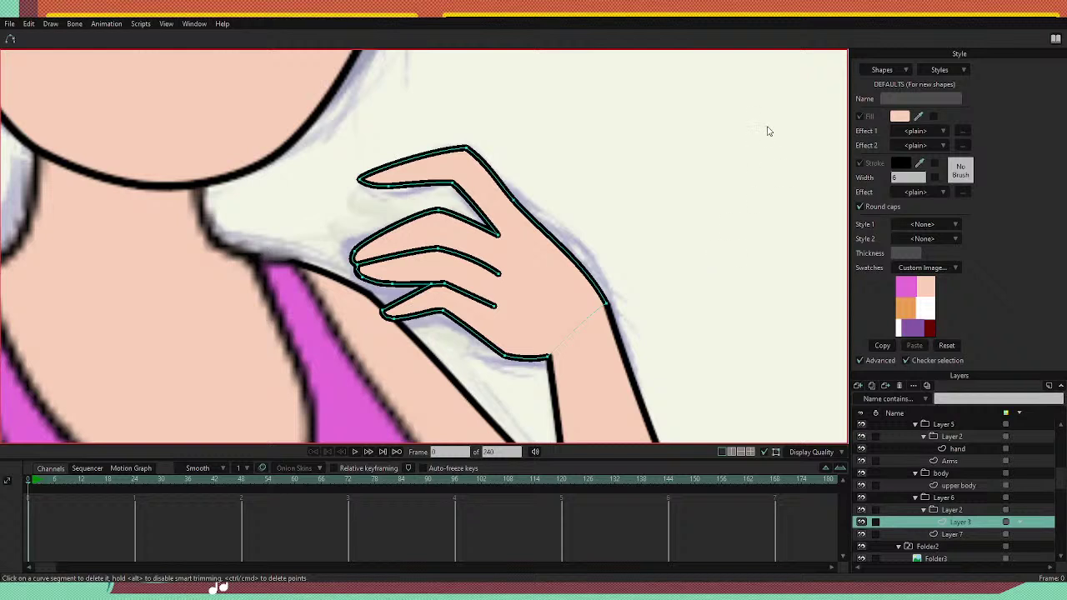
Curve the palm's lower edge near the wrist with its point handle and lower the second finger's upper bend point slightly.
{"action": "key", "text": "c"}
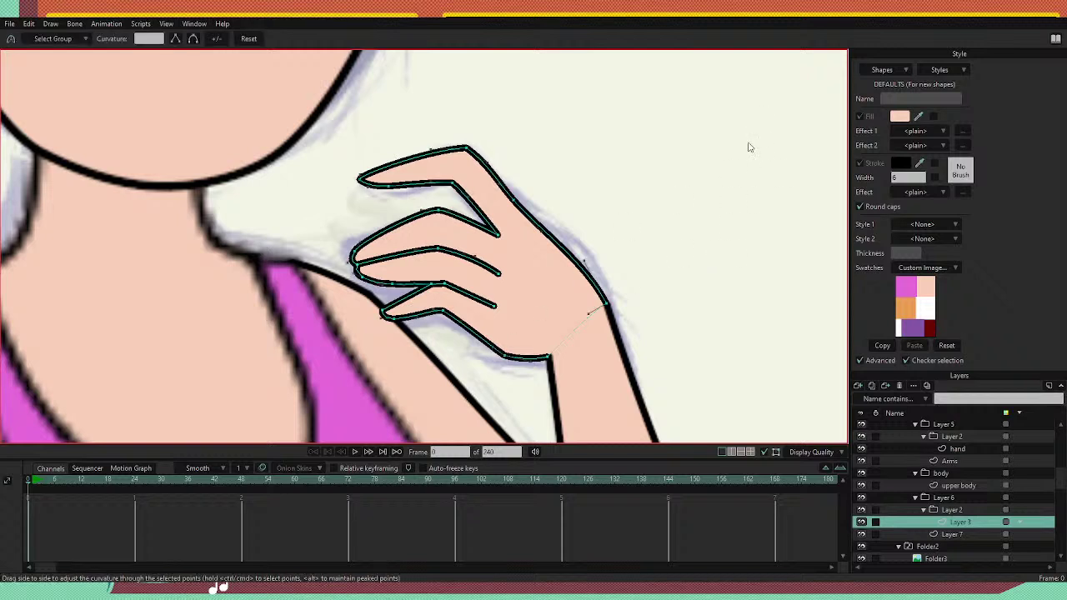
{"action": "key", "text": "t"}
{"action": "left_click", "coordinate": [503, 356]}
{"action": "left_click_drag", "start_coordinate": [493, 350], "coordinate": [481, 331]}
{"action": "left_click_drag", "start_coordinate": [659, 297], "coordinate": [630, 317]}
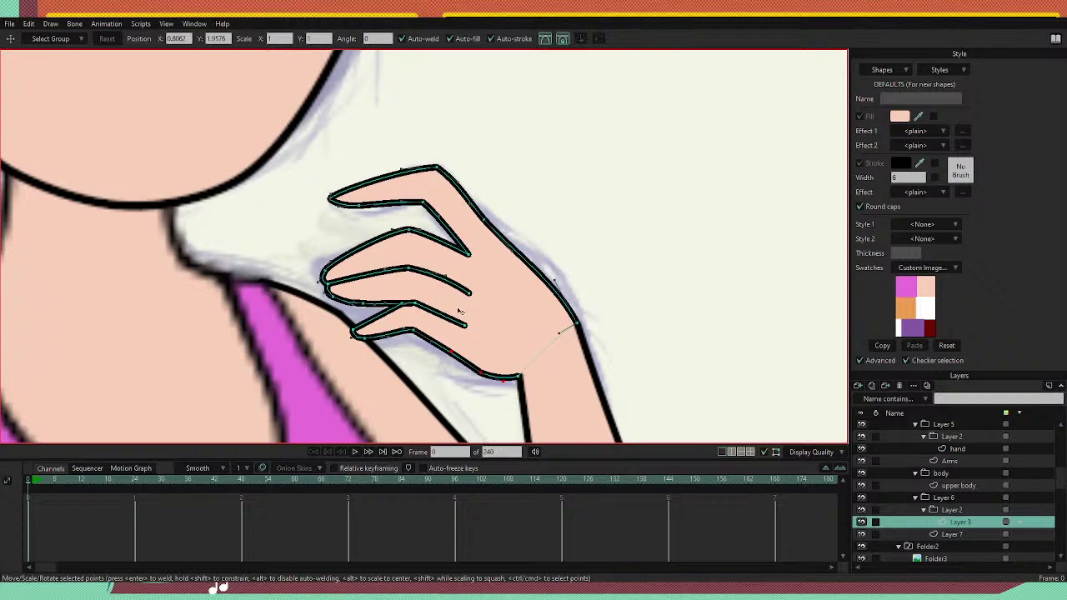
{"action": "left_click", "coordinate": [411, 233]}
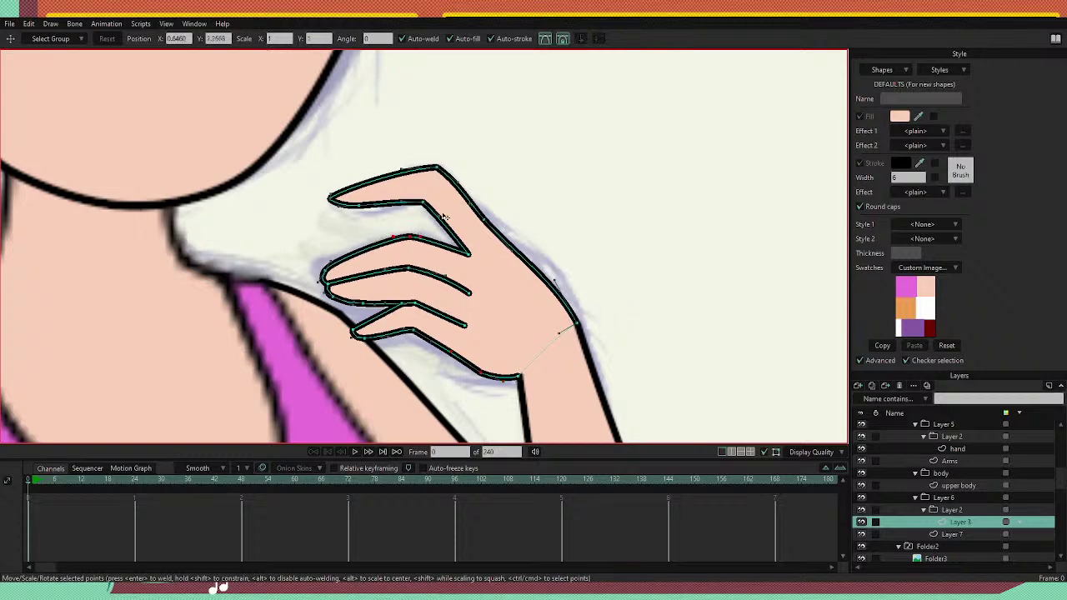
Examine the raised hand in proportion to the whole character.
{"action": "scroll", "coordinate": [246, 121], "scroll_direction": "down", "scroll_amount": 5}
{"action": "scroll", "coordinate": [383, 193], "scroll_direction": "down", "scroll_amount": 5}
{"action": "scroll", "coordinate": [327, 121], "scroll_direction": "up", "scroll_amount": 4}
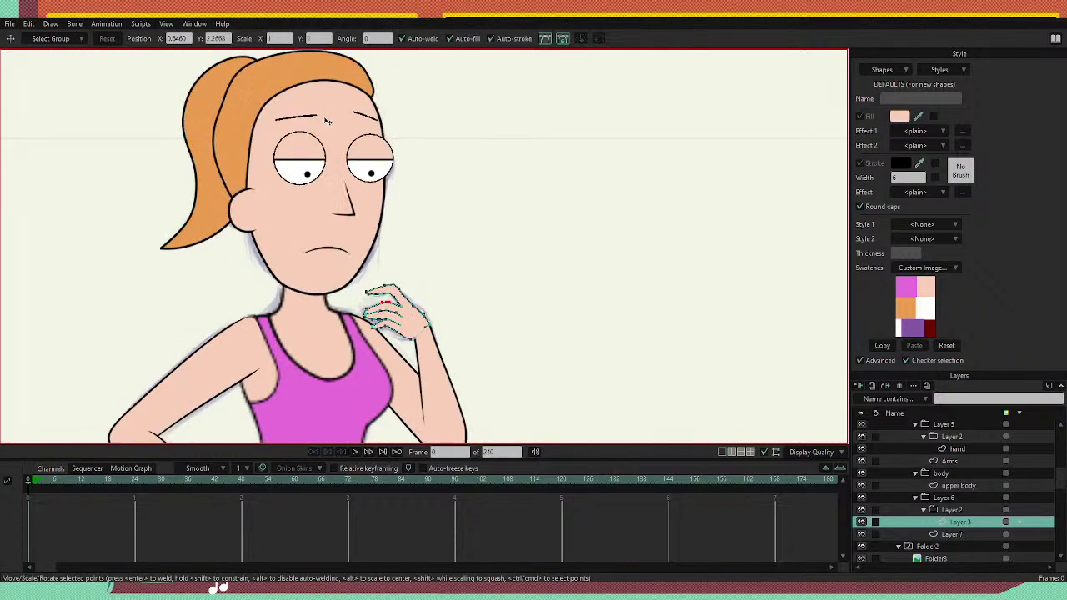
{"action": "scroll", "coordinate": [310, 143], "scroll_direction": "down", "scroll_amount": 5}
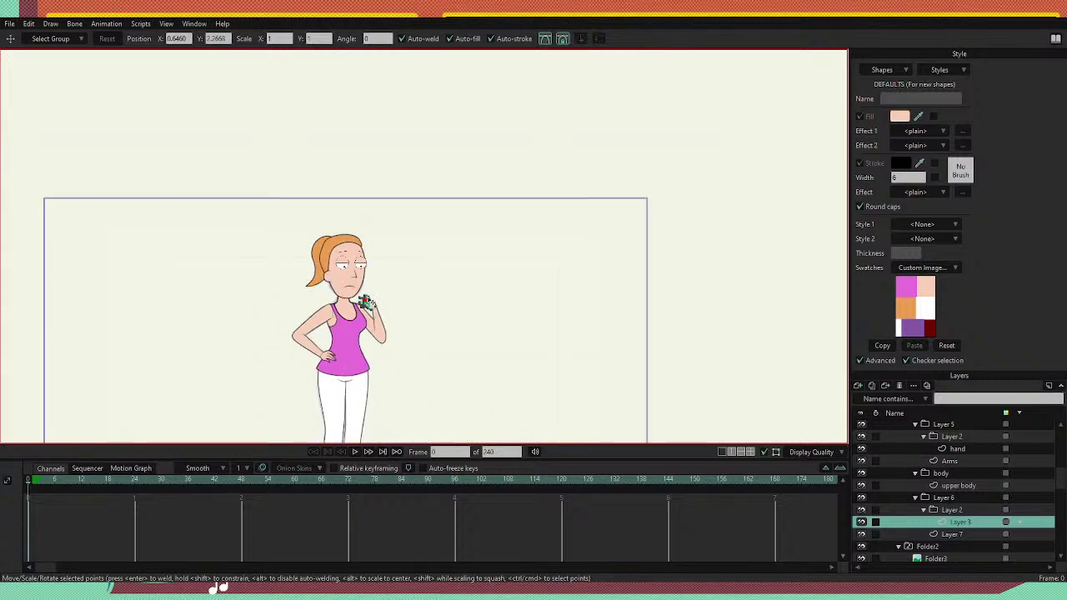
{"action": "scroll", "coordinate": [362, 350], "scroll_direction": "up", "scroll_amount": 8}
{"action": "scroll", "coordinate": [366, 326], "scroll_direction": "up", "scroll_amount": 4}
{"action": "scroll", "coordinate": [343, 254], "scroll_direction": "down", "scroll_amount": 6}
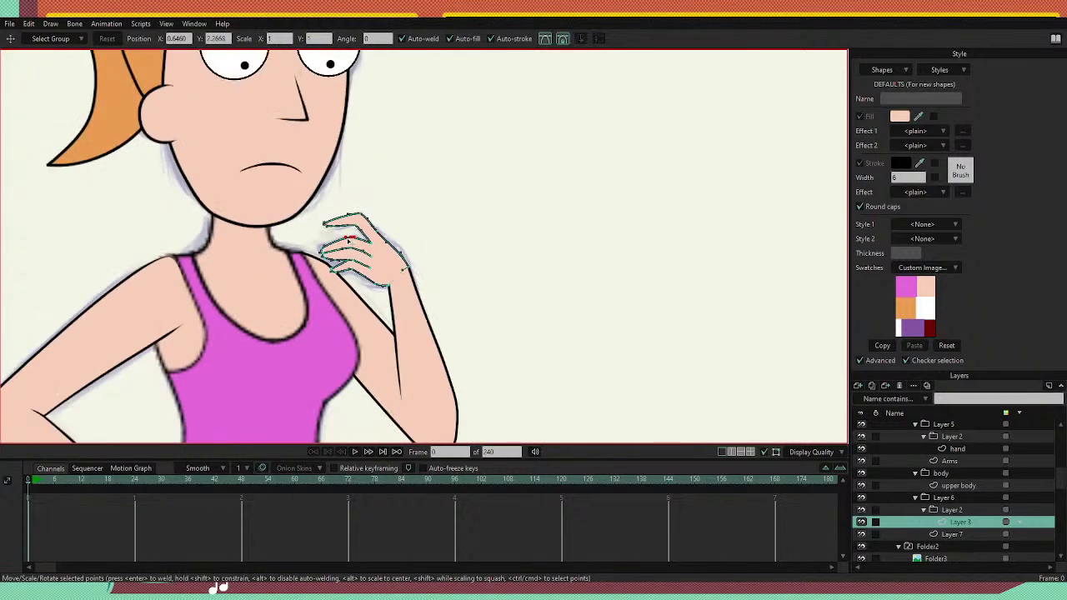
{"action": "scroll", "coordinate": [338, 243], "scroll_direction": "up", "scroll_amount": 3}
{"action": "scroll", "coordinate": [324, 249], "scroll_direction": "down", "scroll_amount": 4}
{"action": "scroll", "coordinate": [286, 210], "scroll_direction": "up", "scroll_amount": 2}
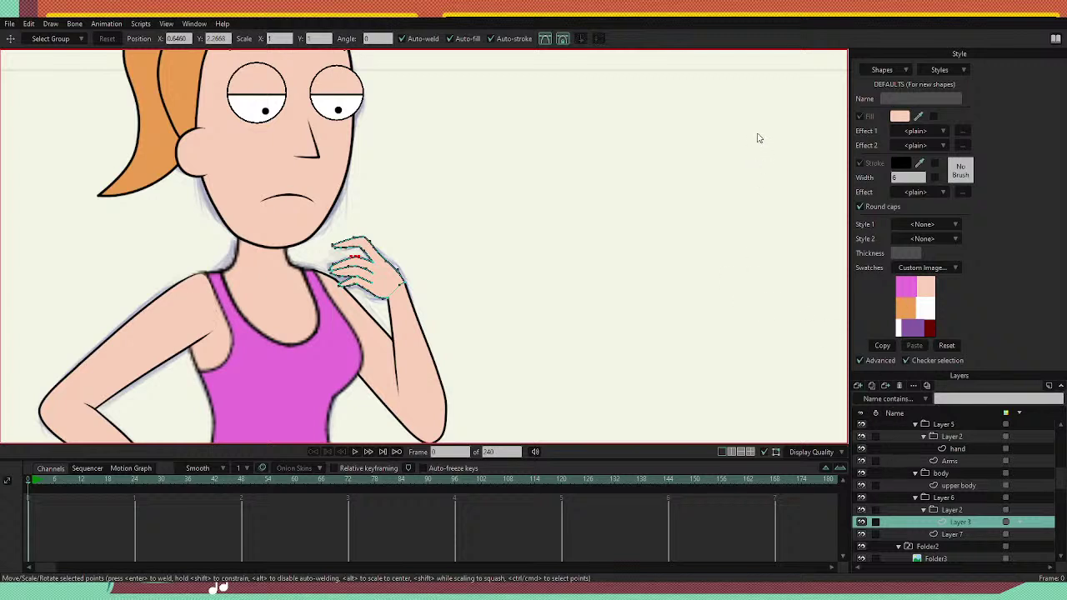
Draw an upright rectangle in the empty area beside the raised hand.
{"action": "key", "text": "a"}
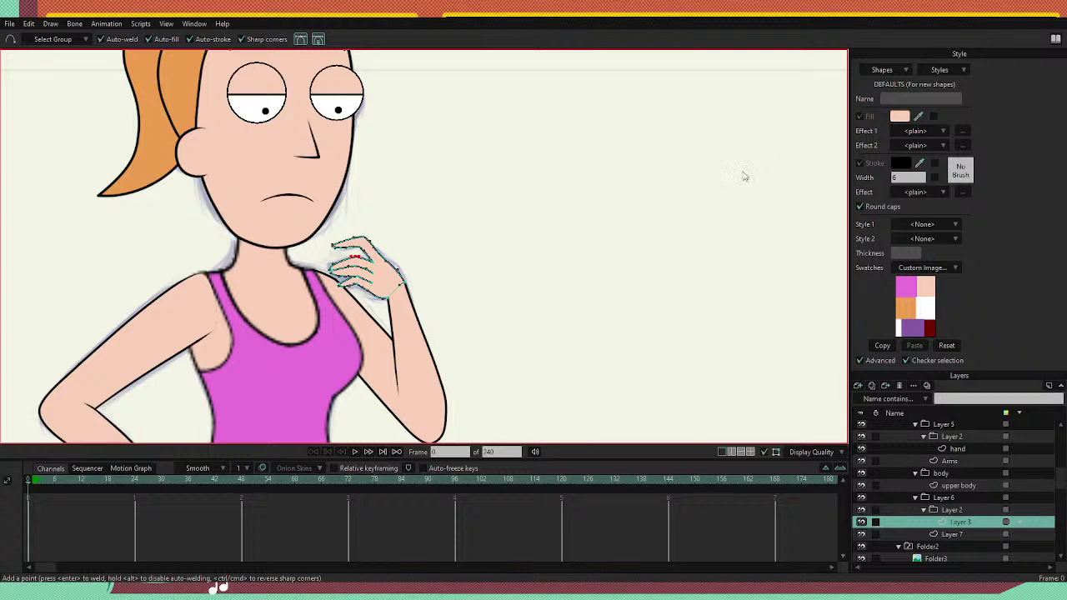
{"action": "key", "text": "r"}
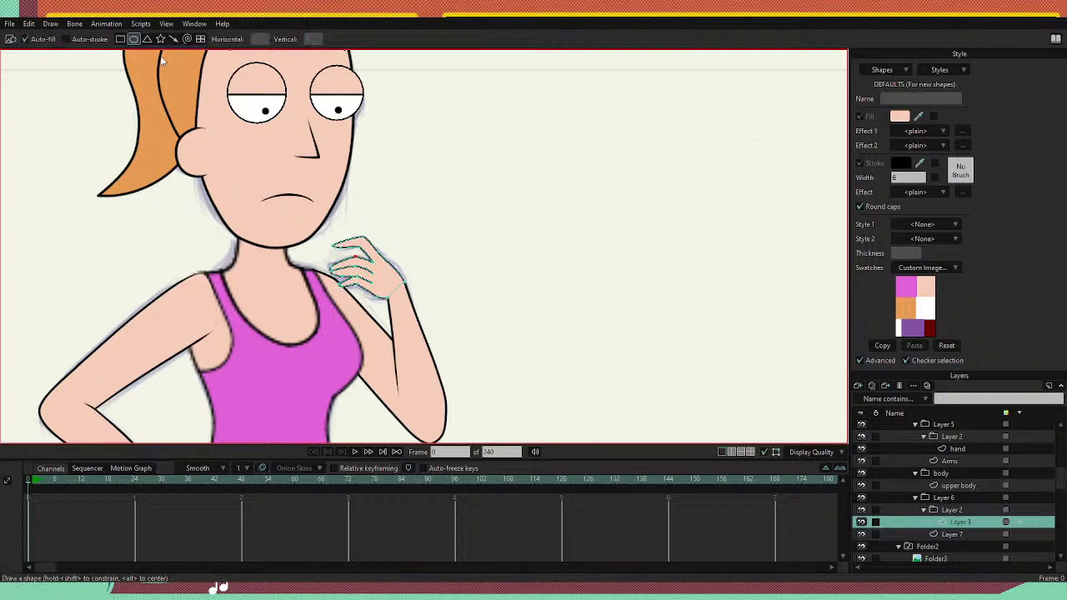
{"action": "left_click", "coordinate": [120, 40]}
{"action": "mouse_move", "coordinate": [505, 238]}
{"action": "left_mouse_down"}
{"action": "mouse_move", "coordinate": [588, 335]}
{"action": "mouse_move", "coordinate": [561, 336]}
{"action": "left_mouse_up"}
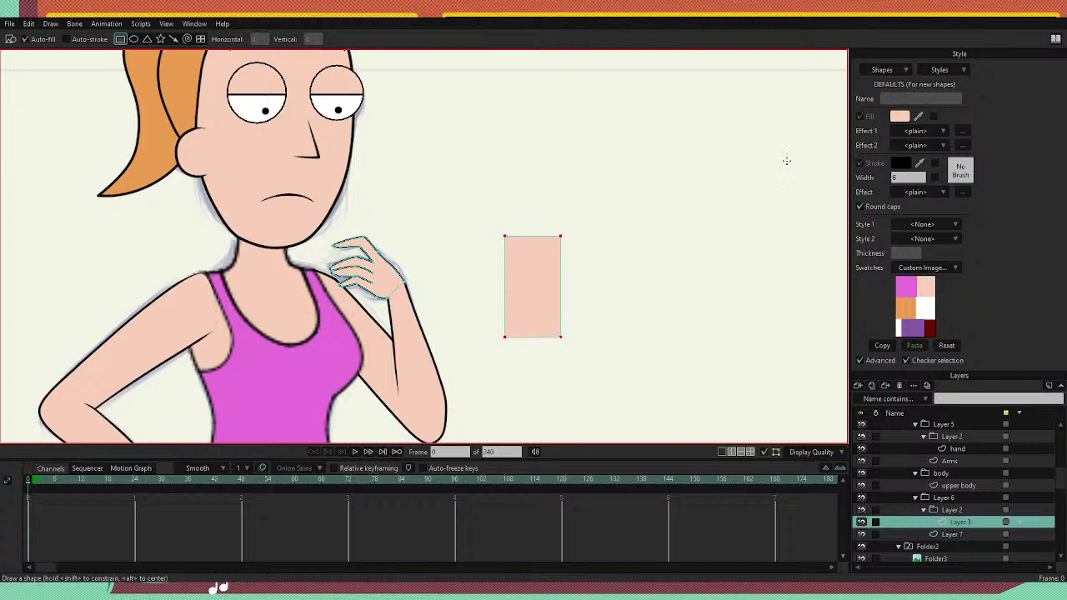
Paint the rectangle with the purple swatch as fill and a black stroke of width 6.
{"action": "left_click", "coordinate": [914, 333]}
{"action": "key", "text": "p"}
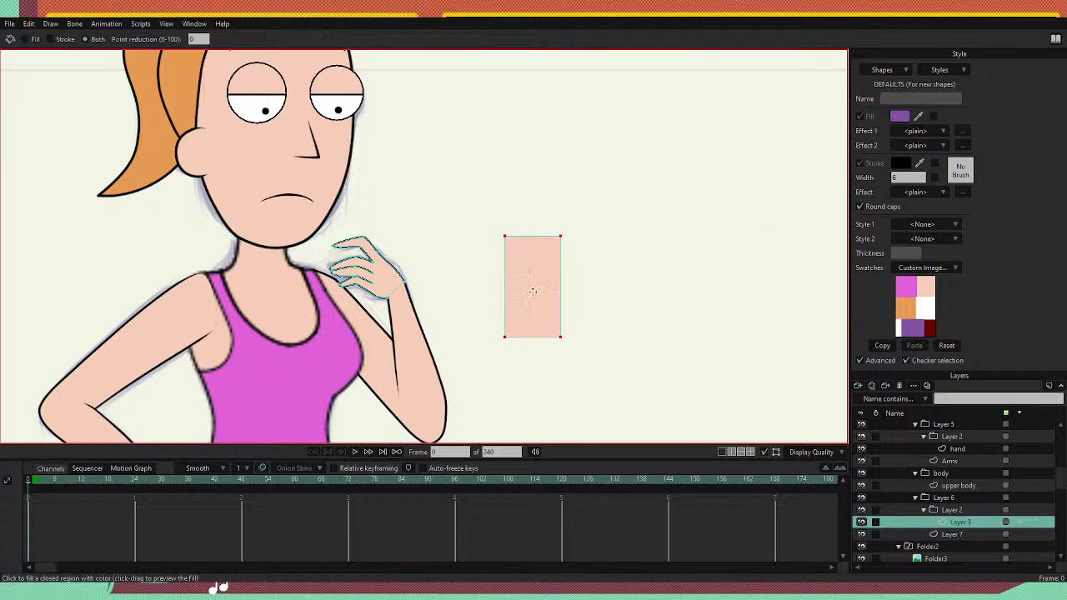
{"action": "left_click", "coordinate": [528, 280]}
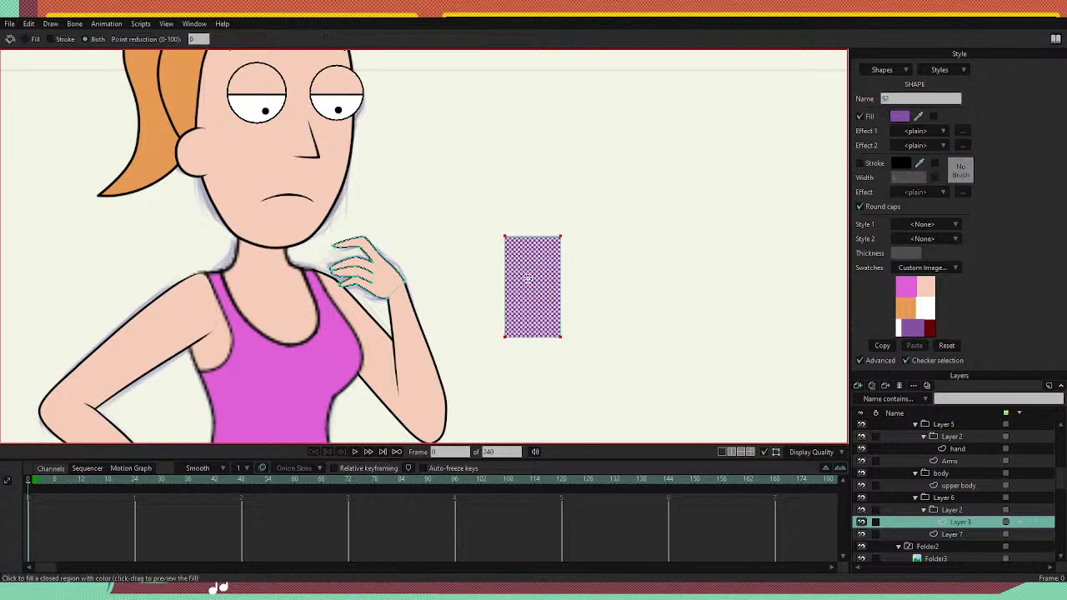
{"action": "left_click", "coordinate": [52, 41]}
{"action": "left_click", "coordinate": [860, 164]}
{"action": "left_click", "coordinate": [533, 287]}
Move the purple rectangle over the fingers of the raised hand and deselect it.
{"action": "scroll", "coordinate": [525, 282], "scroll_direction": "up", "scroll_amount": 2}
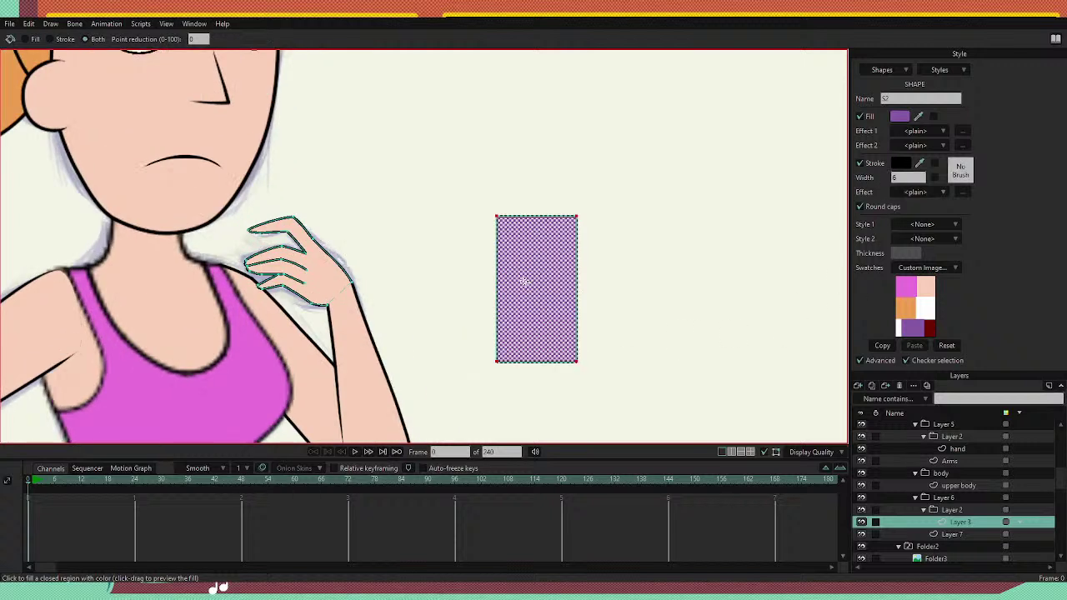
{"action": "scroll", "coordinate": [525, 282], "scroll_direction": "up", "scroll_amount": 2}
{"action": "key", "text": "t"}
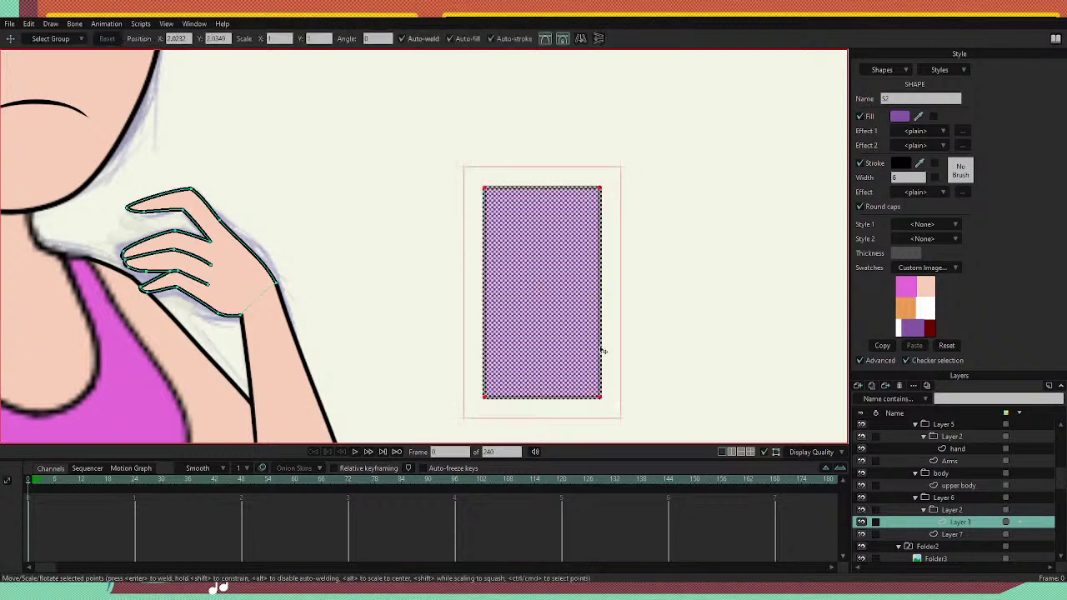
{"action": "left_click_drag", "start_coordinate": [602, 350], "coordinate": [737, 324]}
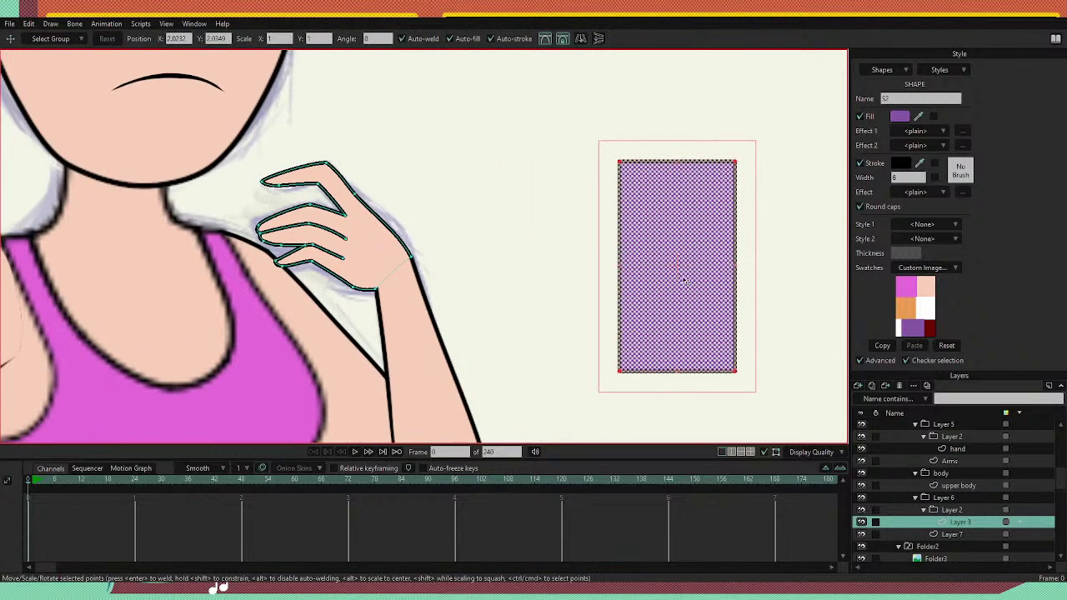
{"action": "mouse_move", "coordinate": [686, 279]}
{"action": "left_mouse_down"}
{"action": "mouse_move", "coordinate": [503, 269]}
{"action": "mouse_move", "coordinate": [322, 223]}
{"action": "mouse_move", "coordinate": [316, 207]}
{"action": "left_mouse_up"}
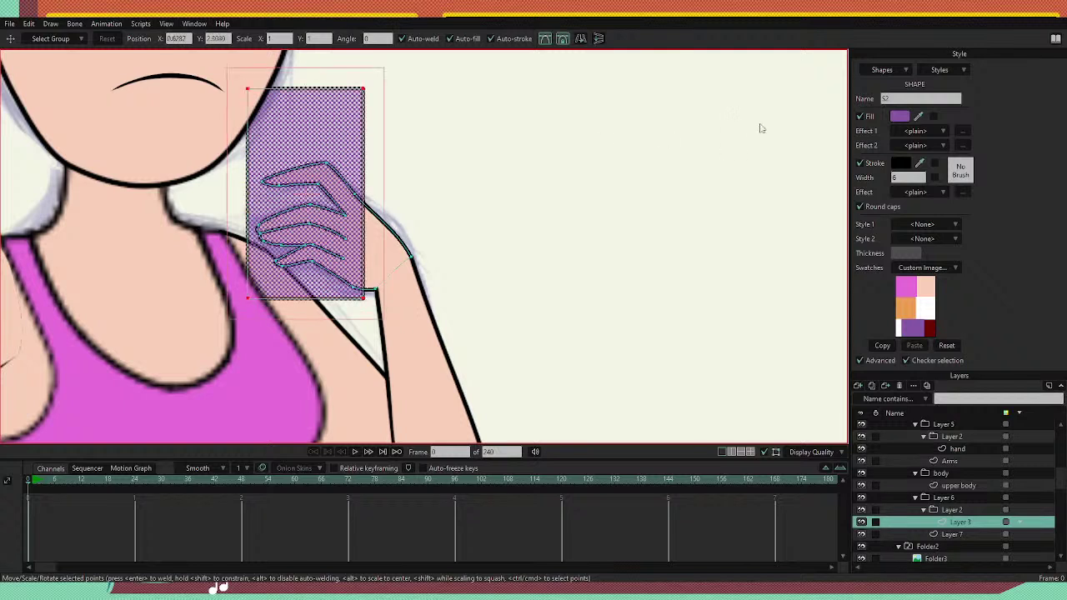
{"action": "left_click", "coordinate": [534, 177]}
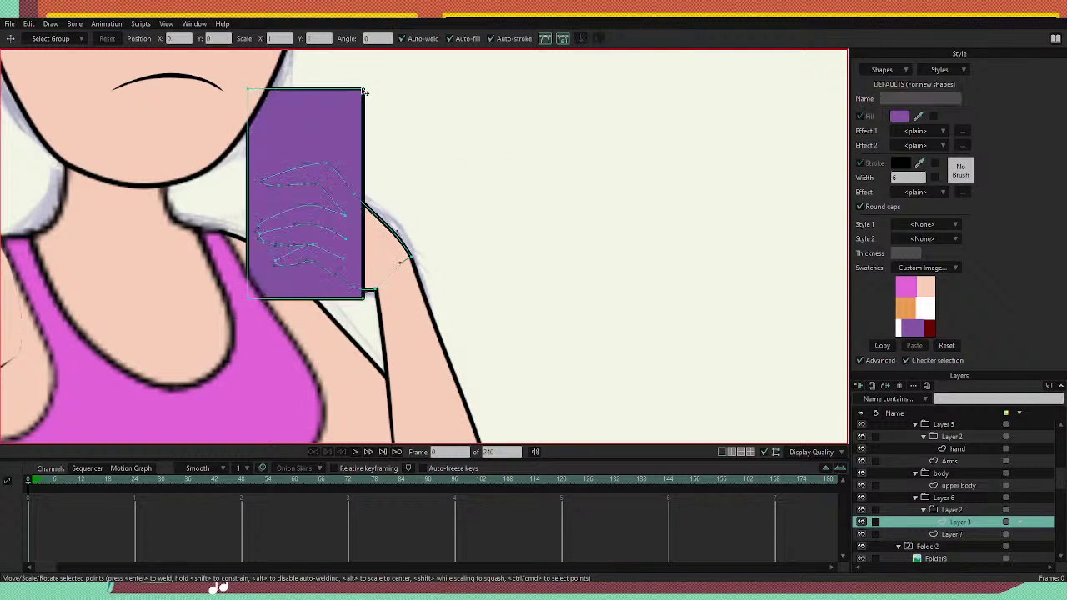
Shrink and tilt the purple rectangle over the hand by moving its corner points inward.
{"action": "left_click_drag", "start_coordinate": [363, 88], "coordinate": [385, 144]}
{"action": "left_click_drag", "start_coordinate": [249, 90], "coordinate": [283, 144]}
{"action": "left_click_drag", "start_coordinate": [250, 299], "coordinate": [269, 280]}
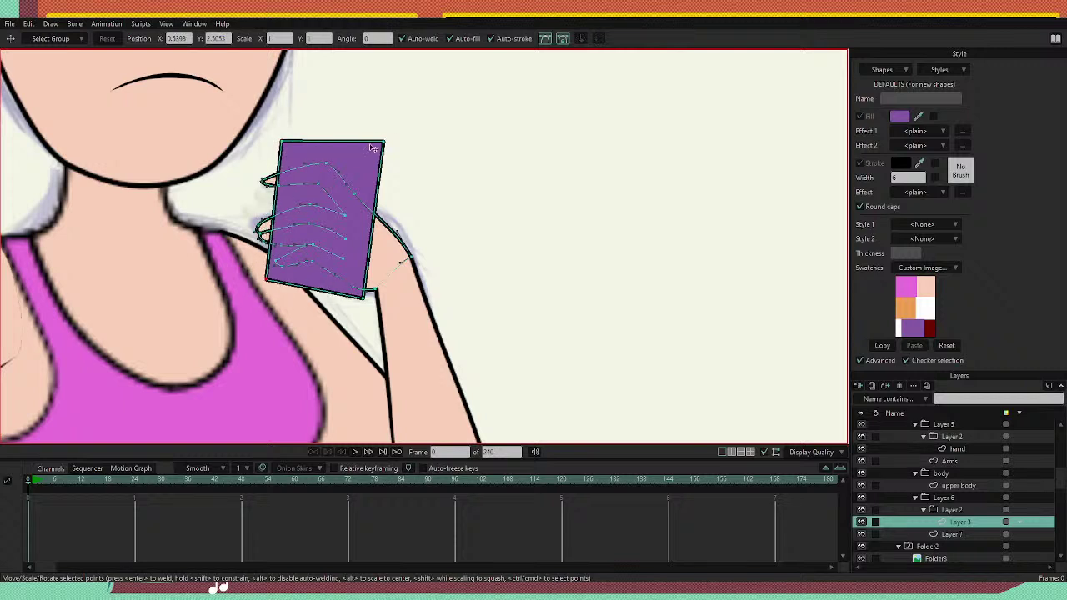
{"action": "left_click_drag", "start_coordinate": [383, 143], "coordinate": [384, 158]}
{"action": "left_click_drag", "start_coordinate": [365, 297], "coordinate": [361, 297]}
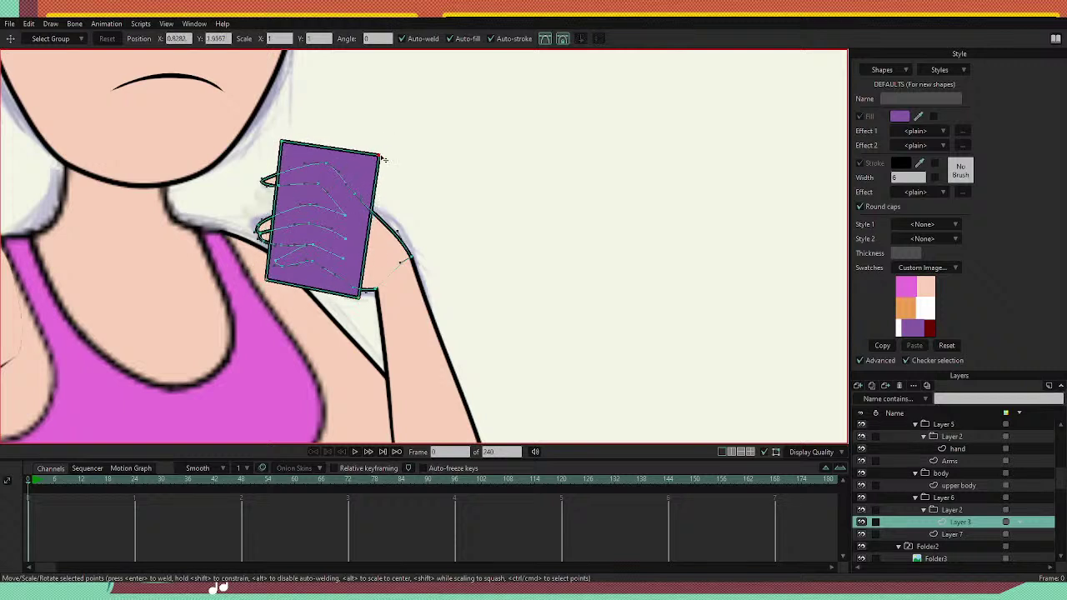
Refine the purple shape's corners so it narrows toward the bottom, with nearly level upper and lower edges.
{"action": "left_click_drag", "start_coordinate": [383, 157], "coordinate": [372, 156]}
{"action": "left_click_drag", "start_coordinate": [281, 140], "coordinate": [287, 141]}
{"action": "left_click_drag", "start_coordinate": [373, 156], "coordinate": [377, 154]}
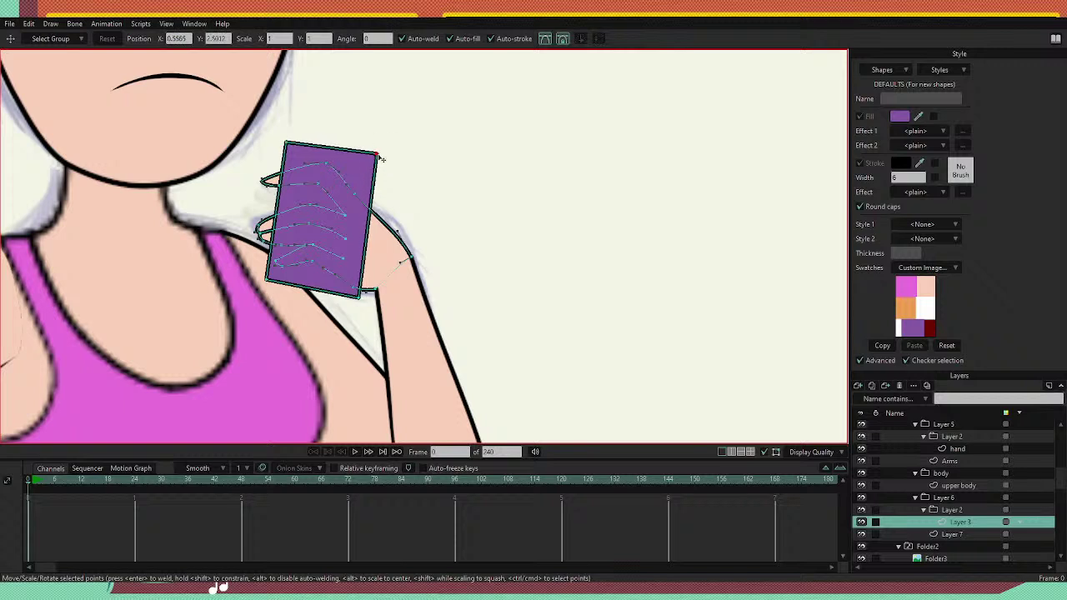
{"action": "left_click_drag", "start_coordinate": [360, 295], "coordinate": [347, 292]}
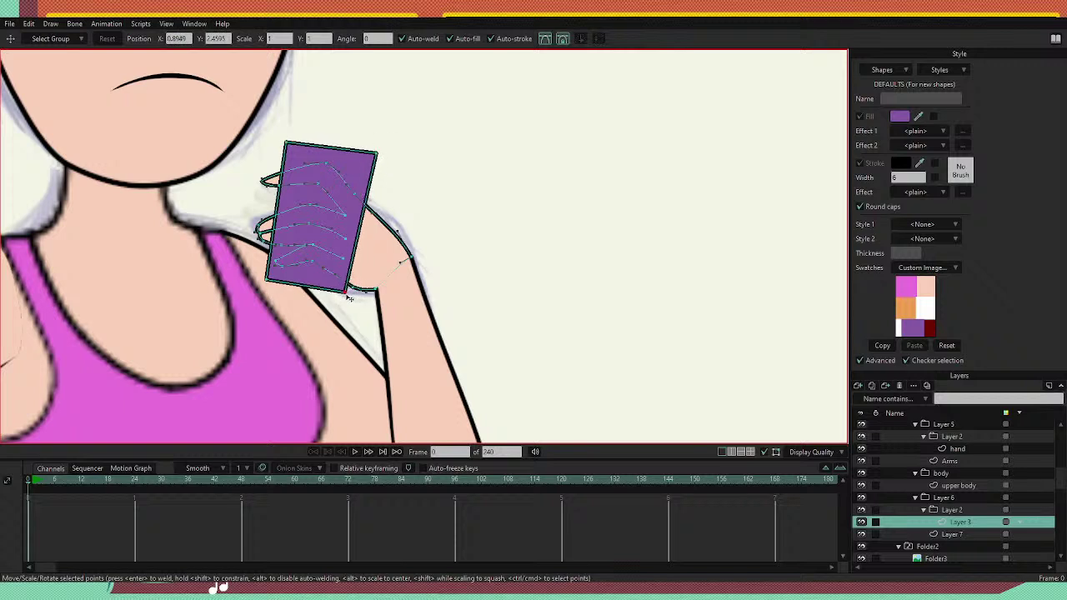
{"action": "left_click_drag", "start_coordinate": [269, 281], "coordinate": [265, 293]}
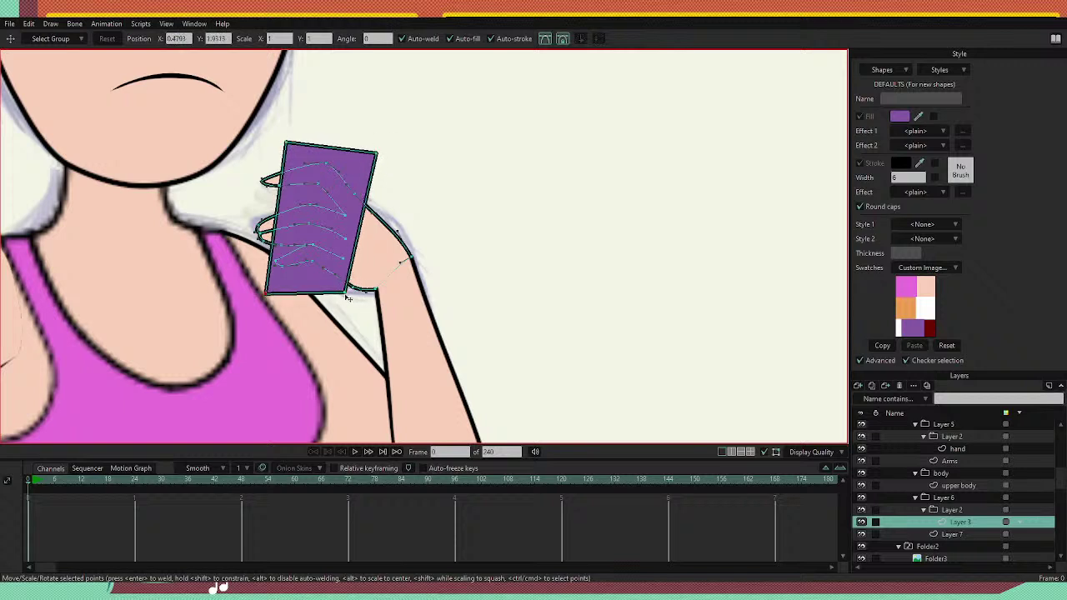
{"action": "left_click_drag", "start_coordinate": [285, 142], "coordinate": [284, 151]}
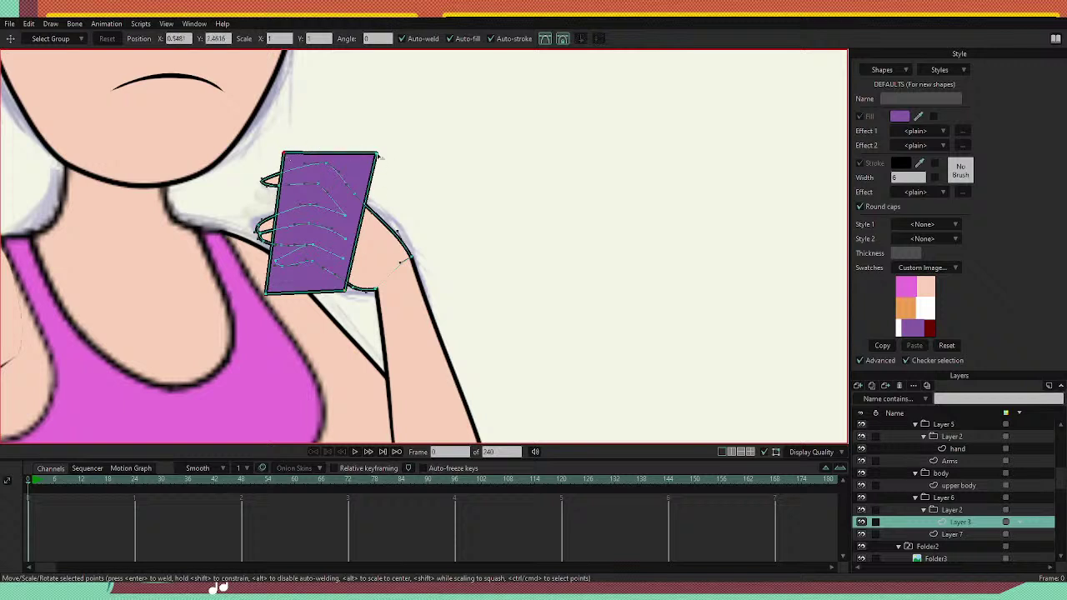
{"action": "left_click_drag", "start_coordinate": [377, 154], "coordinate": [376, 151]}
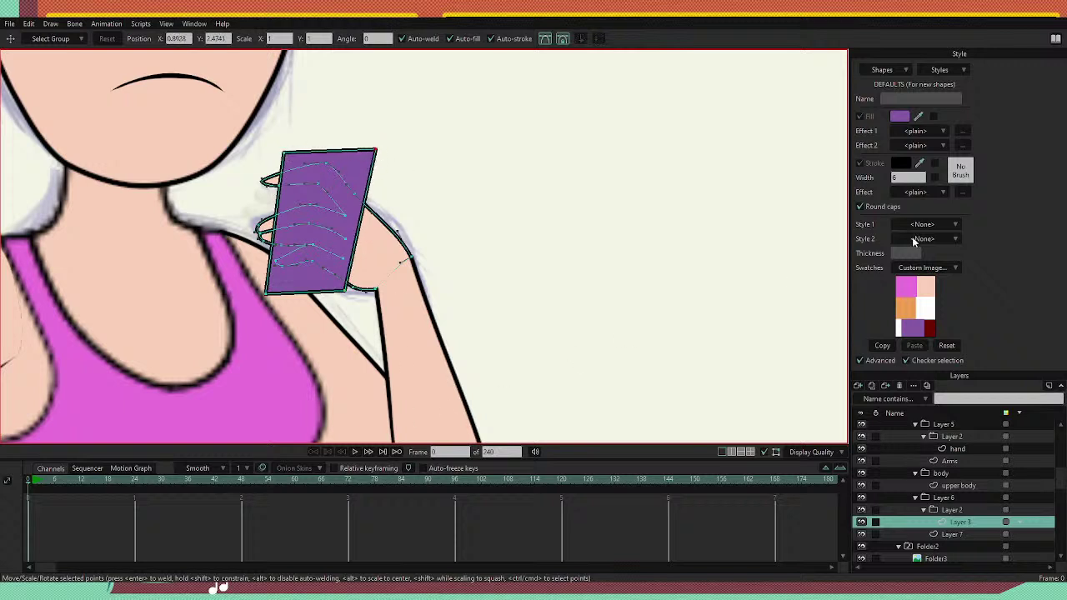
Nudge the lower-right and both upper corner points of the purple shape to even out its outline.
{"action": "left_click_drag", "start_coordinate": [346, 290], "coordinate": [348, 294]}
{"action": "left_click_drag", "start_coordinate": [376, 150], "coordinate": [378, 149]}
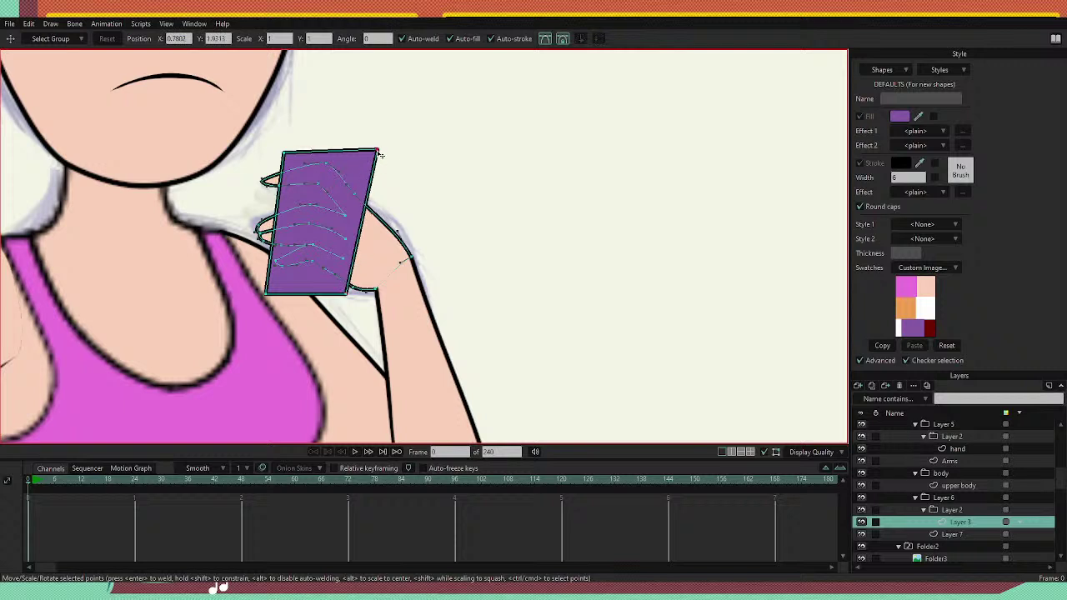
{"action": "left_click_drag", "start_coordinate": [284, 153], "coordinate": [284, 150]}
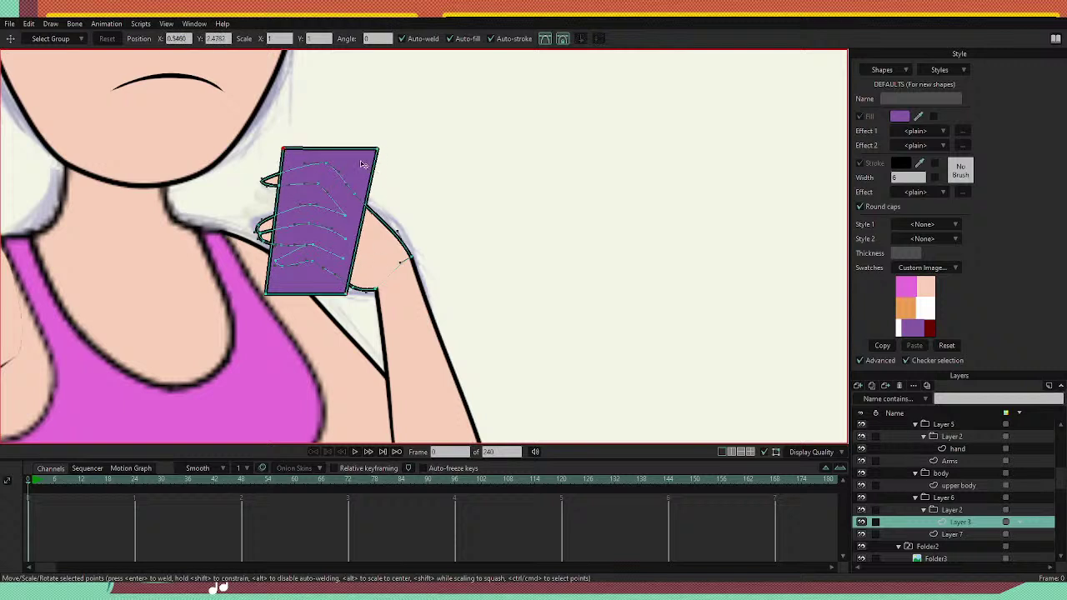
Send the purple shape behind the fingers of the raised hand.
{"action": "key", "text": "q"}
{"action": "left_click", "coordinate": [353, 189]}
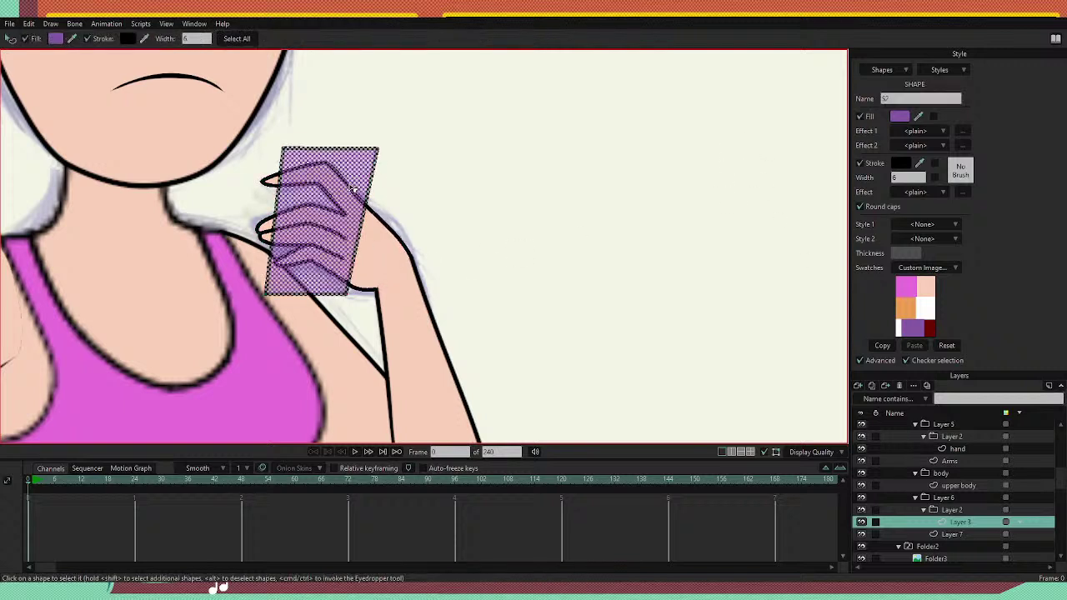
{"action": "key", "text": "Down"}
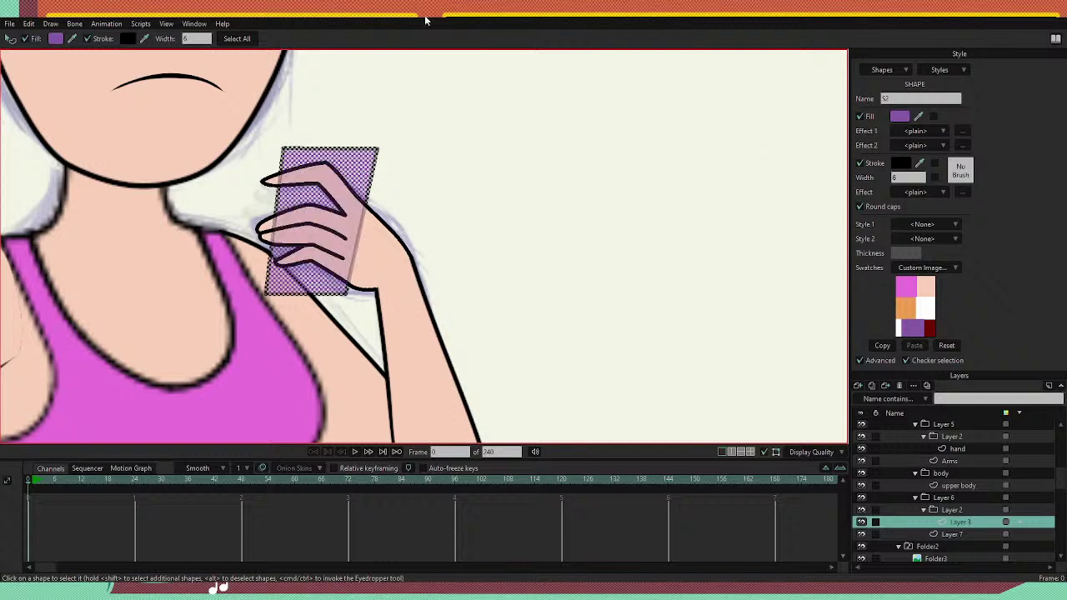
{"action": "scroll", "coordinate": [332, 136], "scroll_direction": "down", "scroll_amount": 1}
{"action": "scroll", "coordinate": [323, 145], "scroll_direction": "up", "scroll_amount": 2}
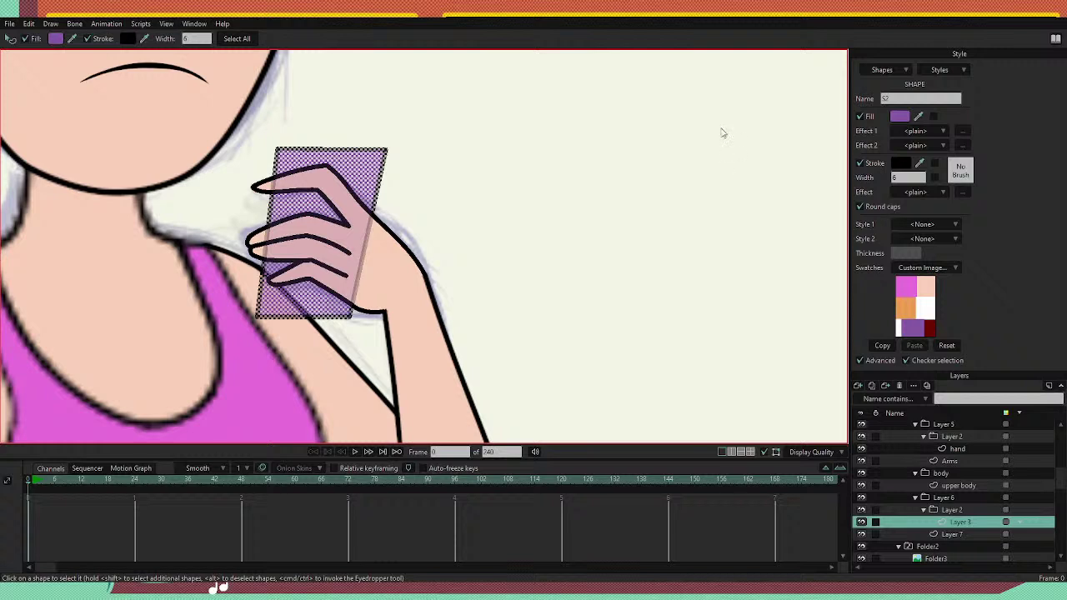
Duplicate the purple shape and offset the copy slightly up and to the left of the original.
{"action": "key", "text": "g"}
{"action": "mouse_move", "coordinate": [392, 123]}
{"action": "left_mouse_down"}
{"action": "mouse_move", "coordinate": [370, 114]}
{"action": "mouse_move", "coordinate": [209, 292]}
{"action": "mouse_move", "coordinate": [364, 125]}
{"action": "left_mouse_up"}
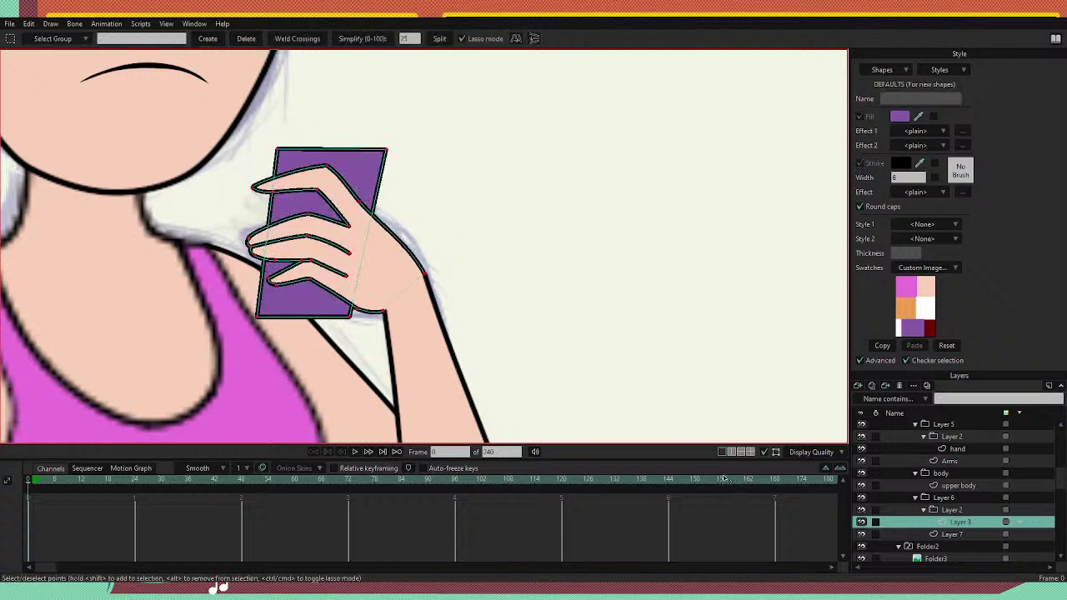
{"action": "key", "text": "t"}
{"action": "left_click", "coordinate": [471, 114]}
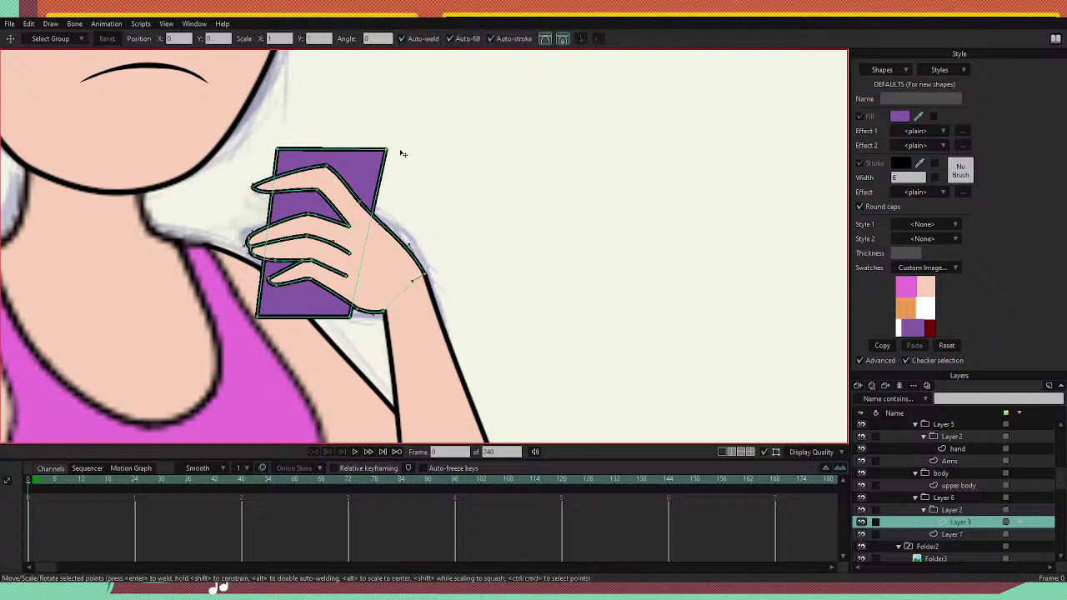
{"action": "double_click", "coordinate": [384, 153]}
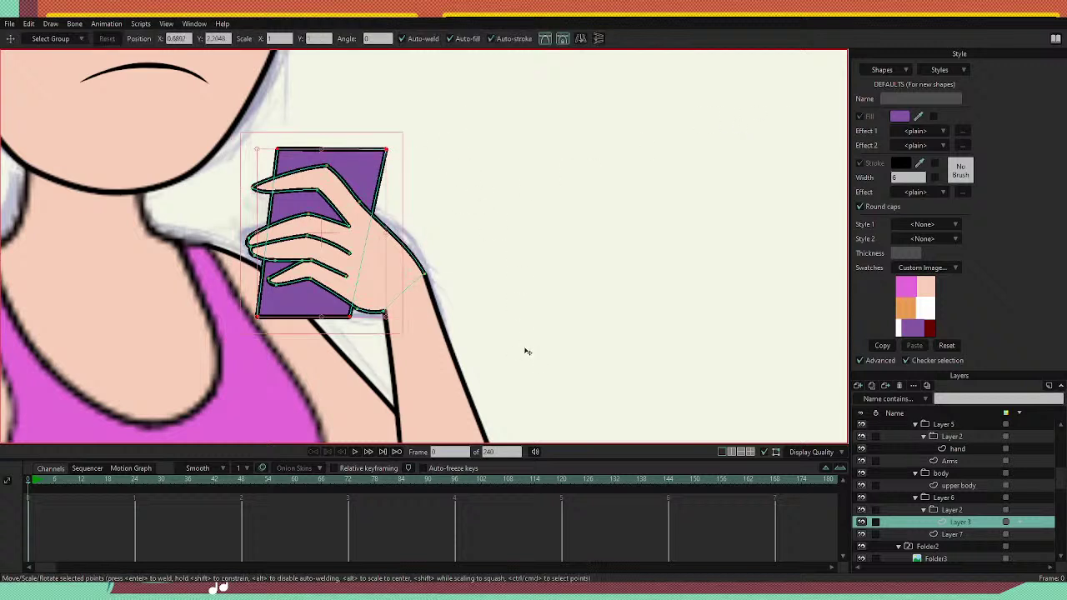
{"action": "key", "text": "ctrl+c"}
{"action": "key", "text": "ctrl+v"}
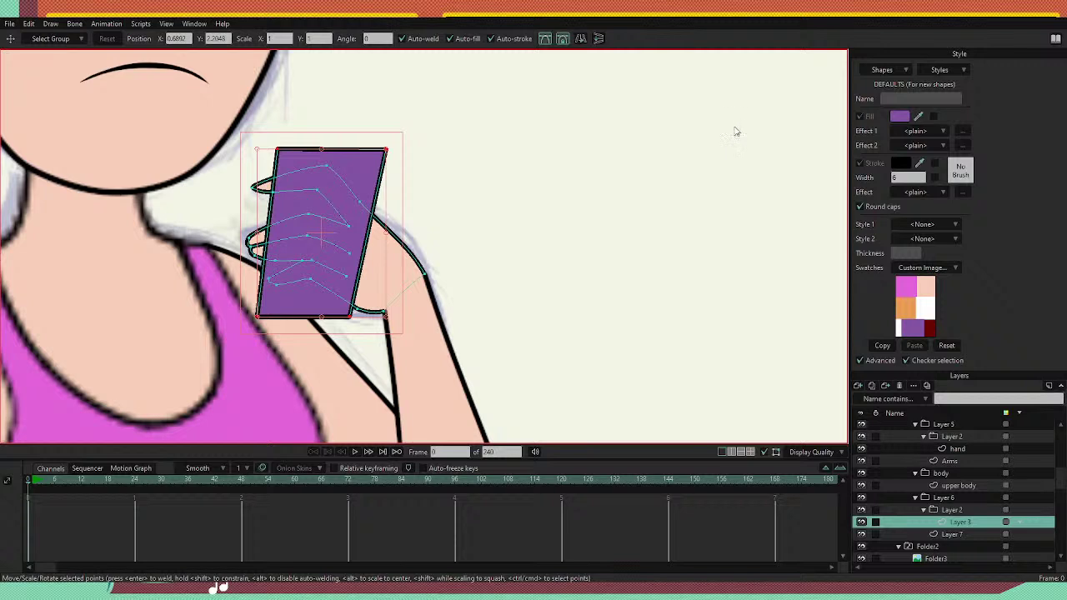
{"action": "left_click_drag", "start_coordinate": [358, 176], "coordinate": [349, 164]}
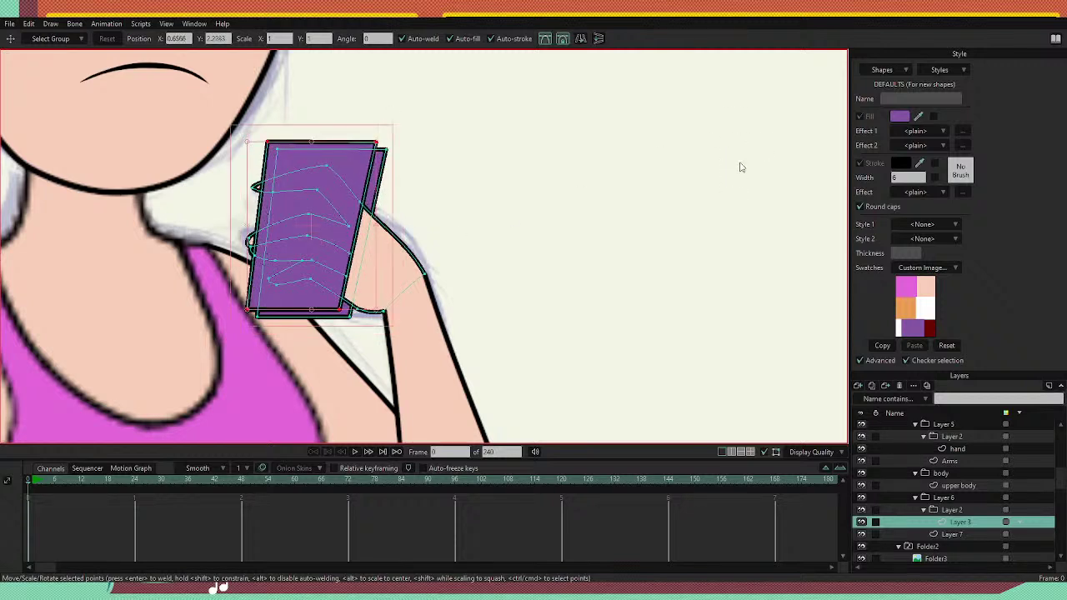
Send the duplicated purple shape behind the original shape and the hand.
{"action": "key", "text": "q"}
{"action": "left_click", "coordinate": [332, 163]}
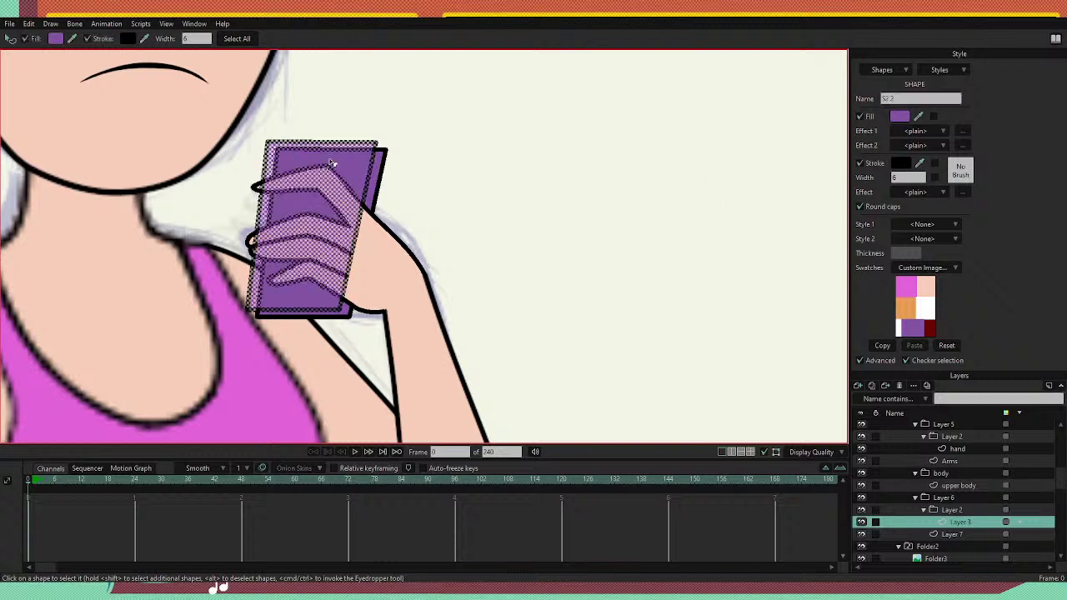
{"action": "key", "text": "Down"}
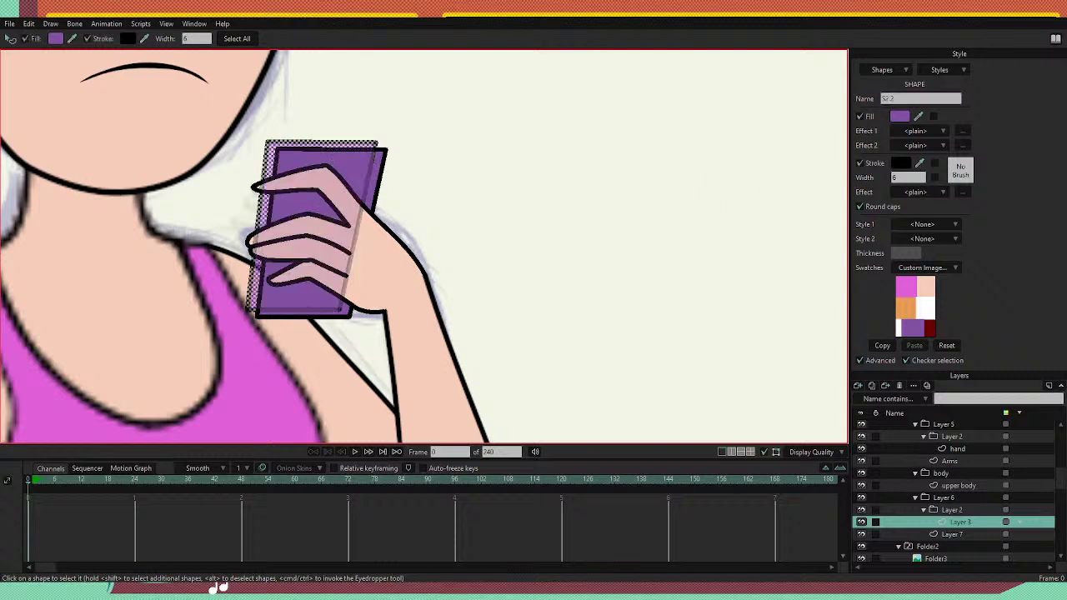
{"action": "key", "text": "a"}
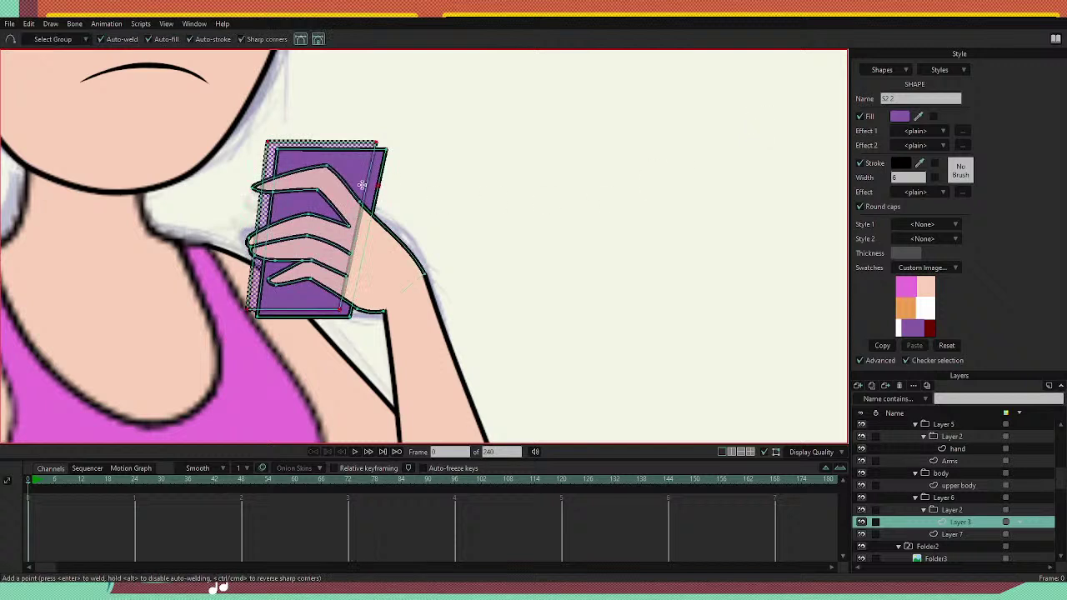
{"action": "scroll", "coordinate": [288, 168], "scroll_direction": "up", "scroll_amount": 2}
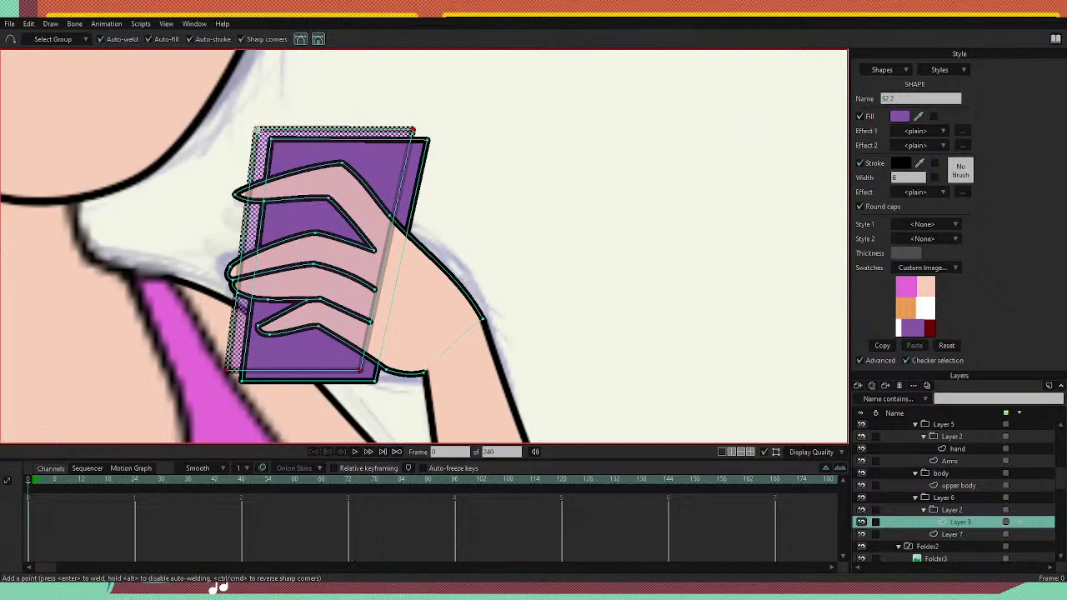
{"action": "left_click_drag", "start_coordinate": [257, 129], "coordinate": [270, 137]}
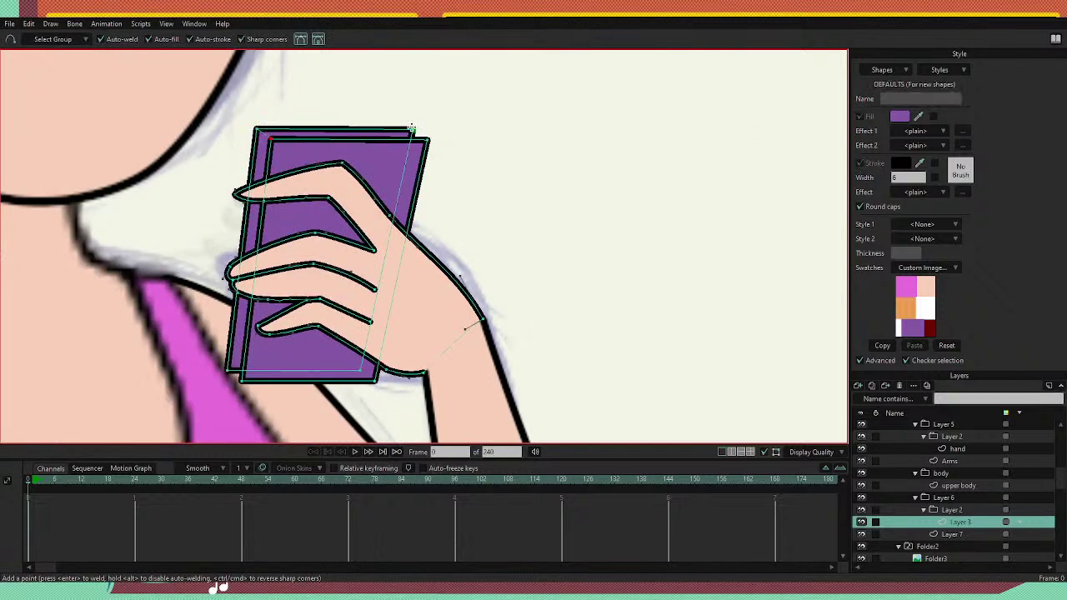
{"action": "left_click_drag", "start_coordinate": [413, 129], "coordinate": [424, 134]}
{"action": "left_click", "coordinate": [426, 139]}
{"action": "left_click", "coordinate": [241, 379]}
{"action": "key", "text": "ctrl+z"}
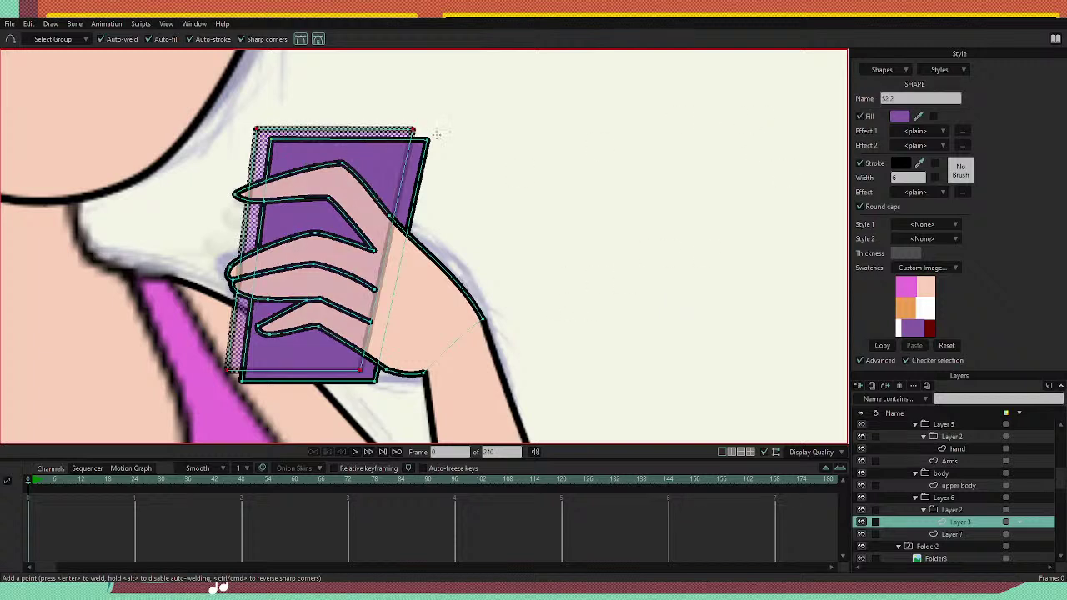
Add a point on the back shape's right edge and align it and the lower-right corner with the front shape's upper-right and lower-left corners.
{"action": "left_click", "coordinate": [406, 161]}
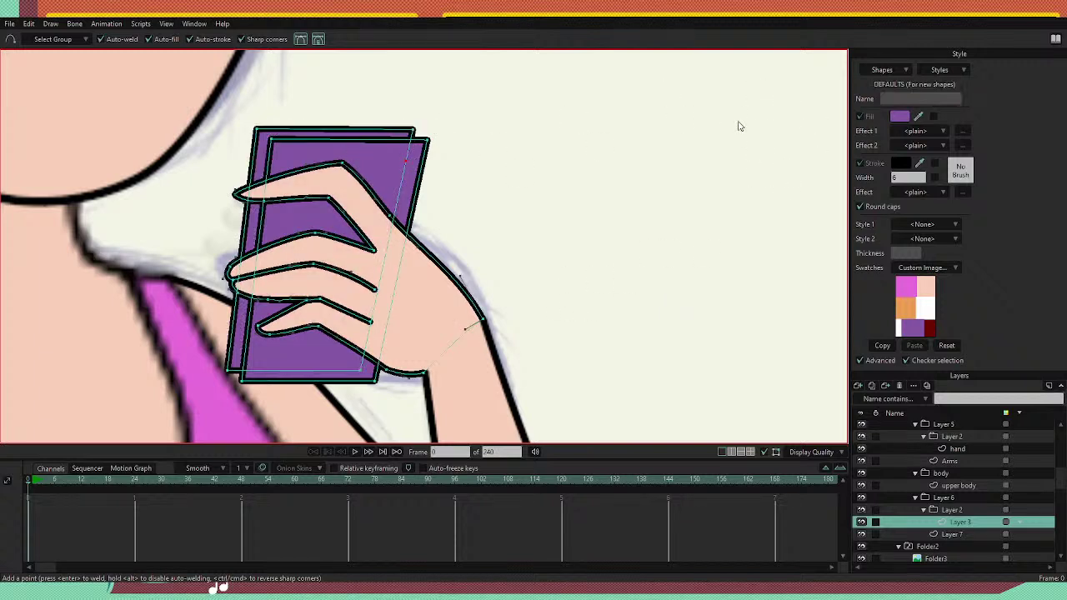
{"action": "key", "text": "t"}
{"action": "left_click_drag", "start_coordinate": [408, 165], "coordinate": [430, 145]}
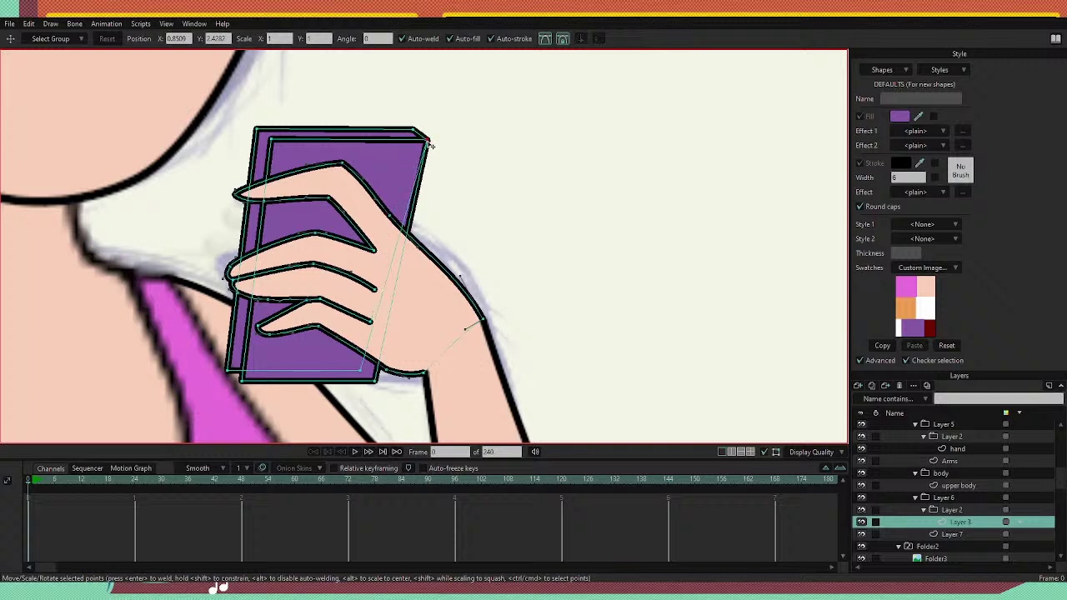
{"action": "left_click_drag", "start_coordinate": [536, 287], "coordinate": [601, 228]}
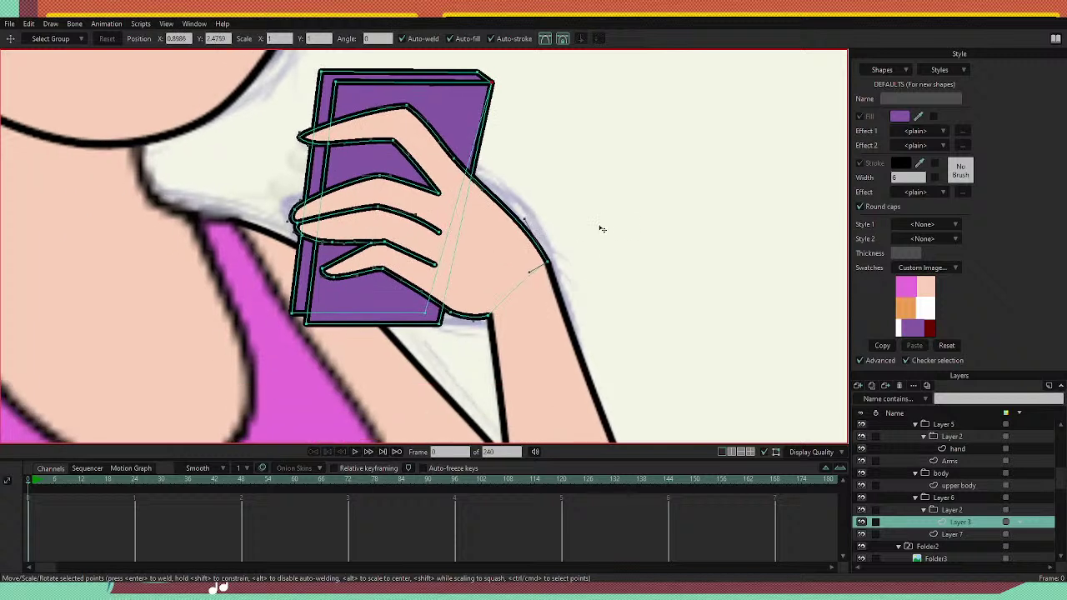
{"action": "left_click_drag", "start_coordinate": [427, 318], "coordinate": [307, 326]}
{"action": "left_click_drag", "start_coordinate": [626, 244], "coordinate": [614, 353]}
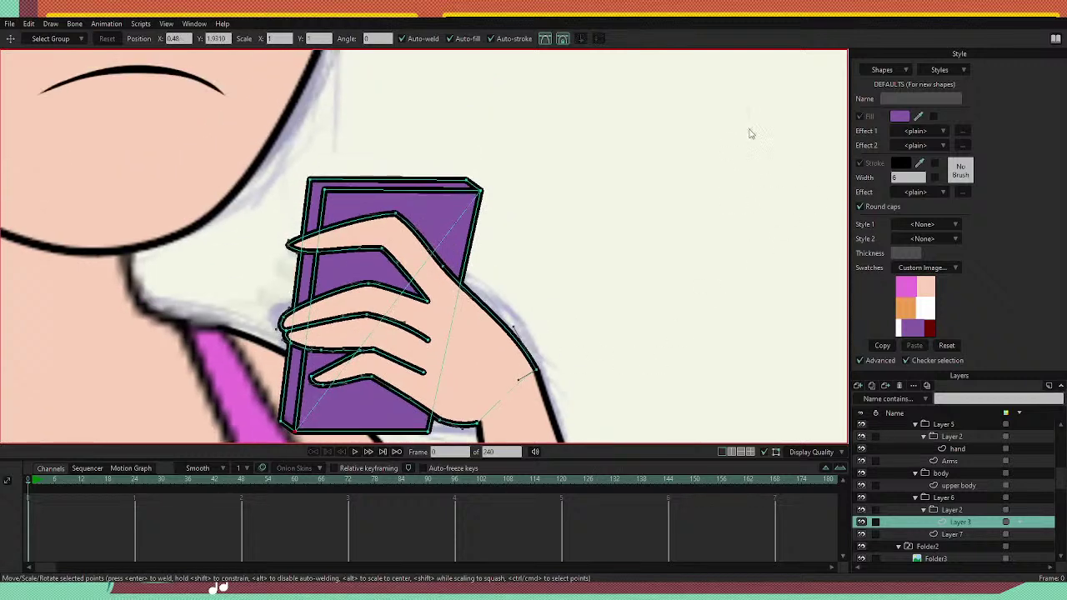
{"action": "key", "text": "a"}
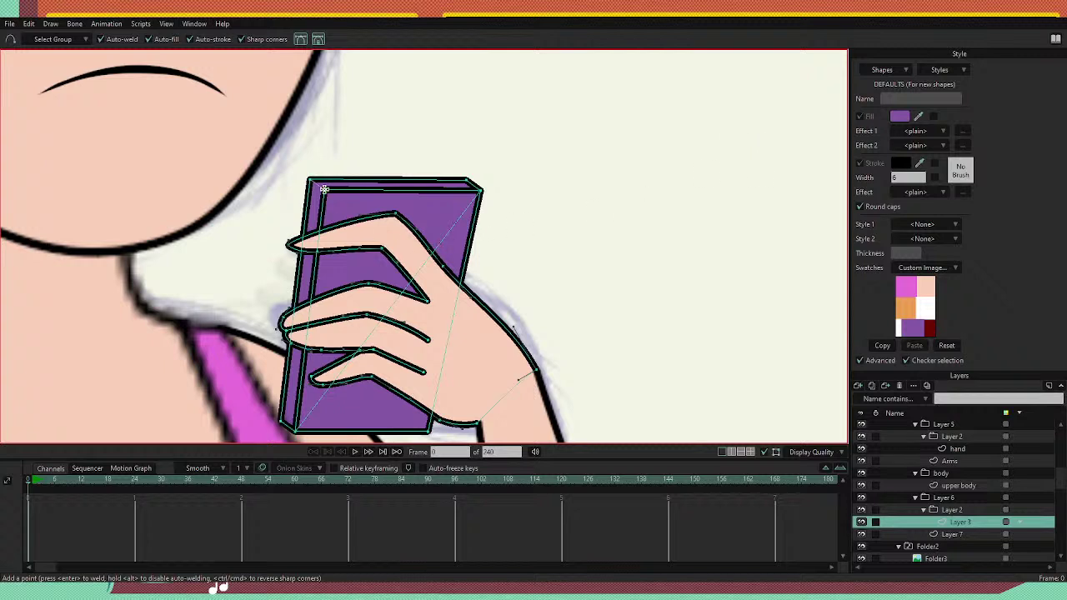
{"action": "left_click", "coordinate": [325, 189]}
{"action": "key", "text": "p"}
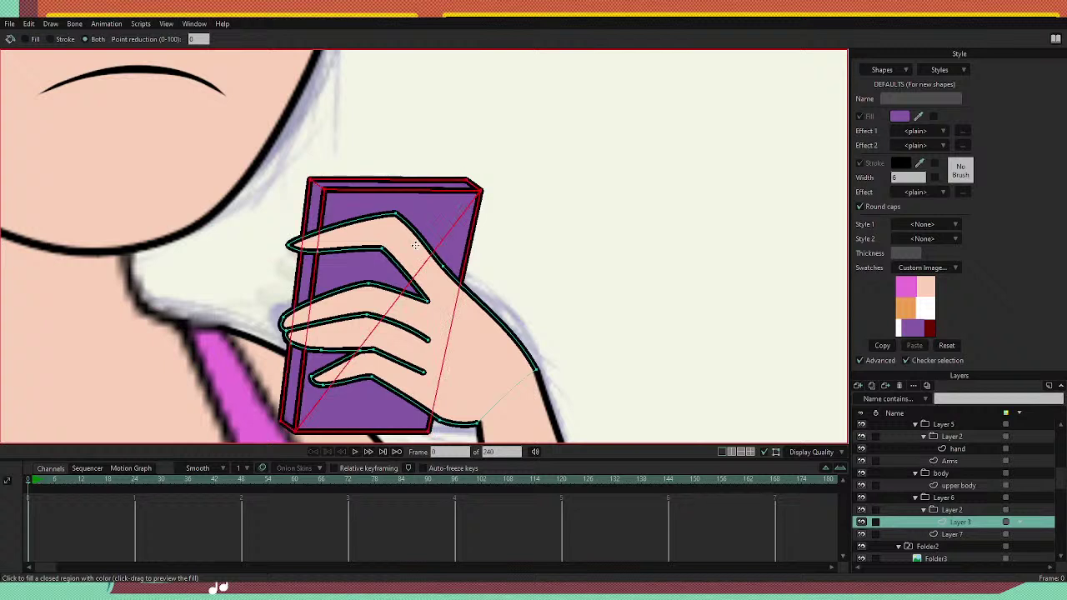
{"action": "key", "text": "ctrl+z"}
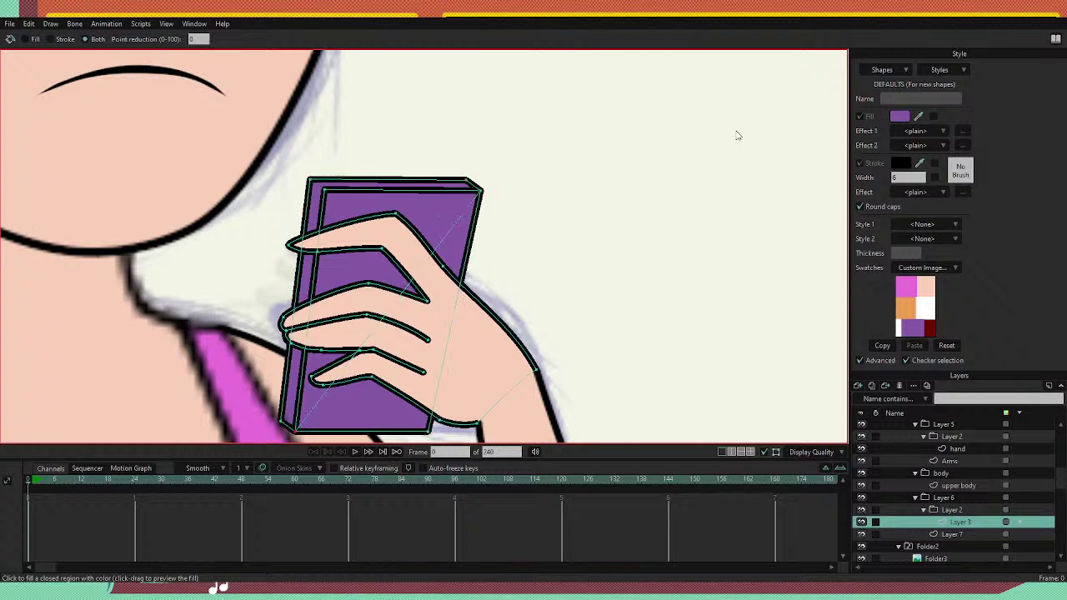
Draw a freehand line with auto-stroke enabled, joining the upper-left corners of the back and front purple shapes.
{"action": "key", "text": "f"}
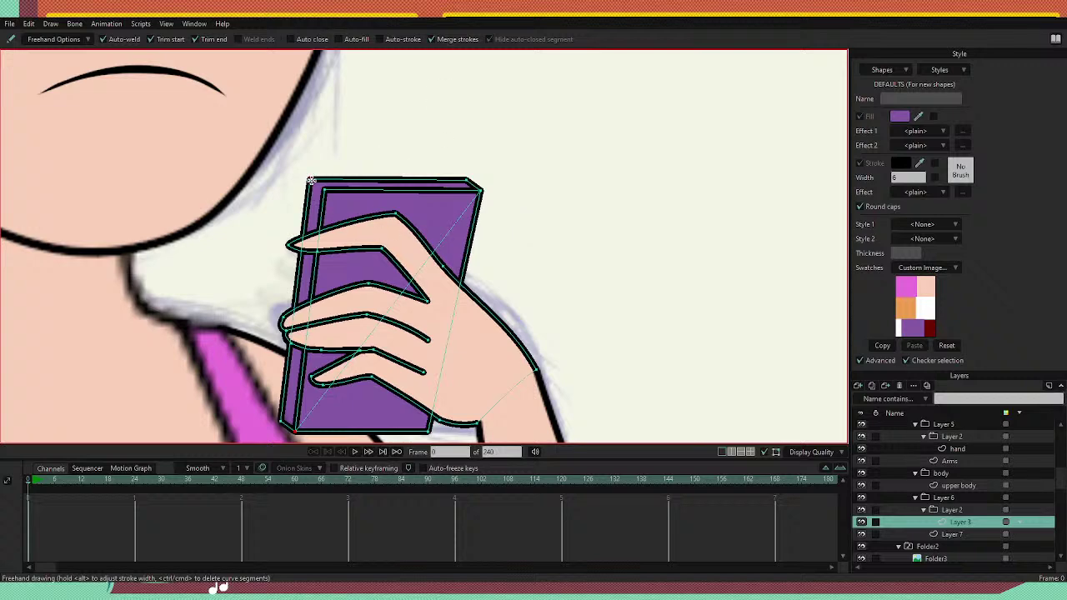
{"action": "scroll", "coordinate": [324, 184], "scroll_direction": "up", "scroll_amount": 6}
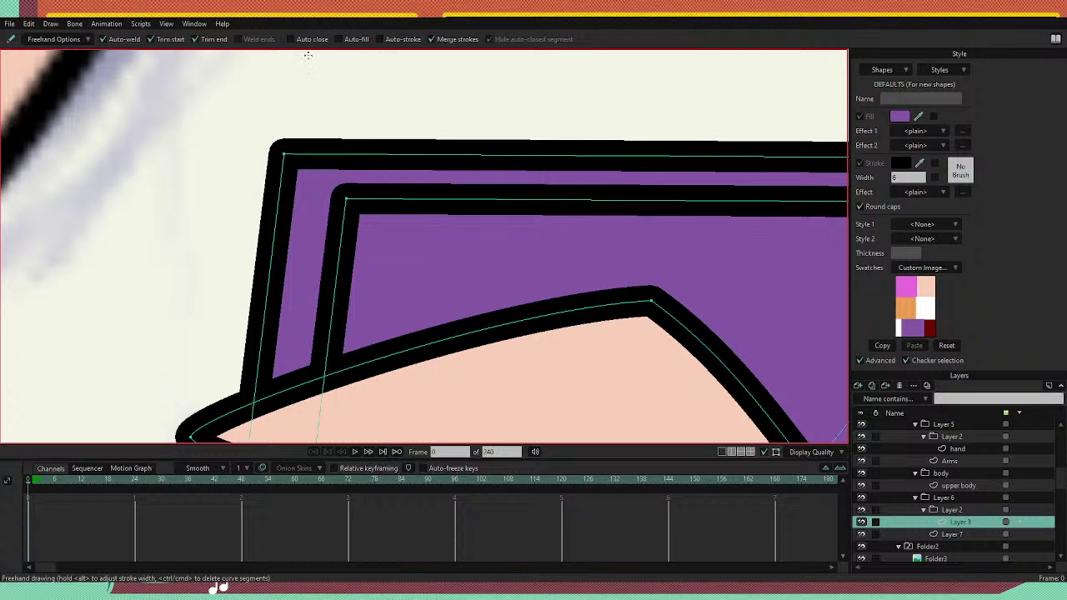
{"action": "left_click", "coordinate": [384, 40]}
{"action": "left_click_drag", "start_coordinate": [285, 154], "coordinate": [350, 195]}
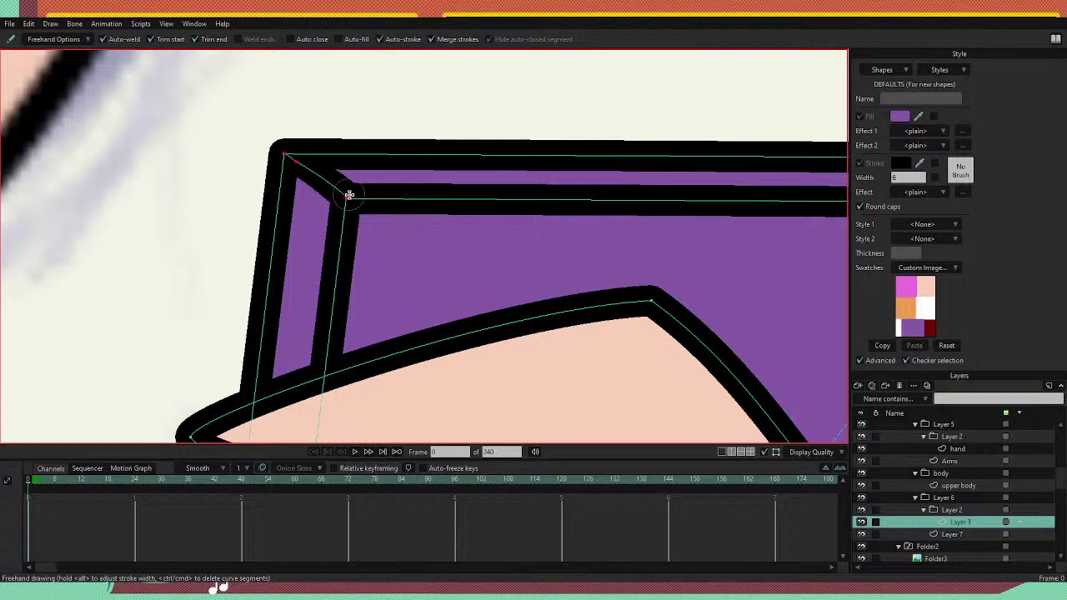
Remove the extra middle point from the short connecting line at the box's upper-left corner.
{"action": "scroll", "coordinate": [349, 181], "scroll_direction": "down", "scroll_amount": 5}
{"action": "scroll", "coordinate": [362, 109], "scroll_direction": "up", "scroll_amount": 4}
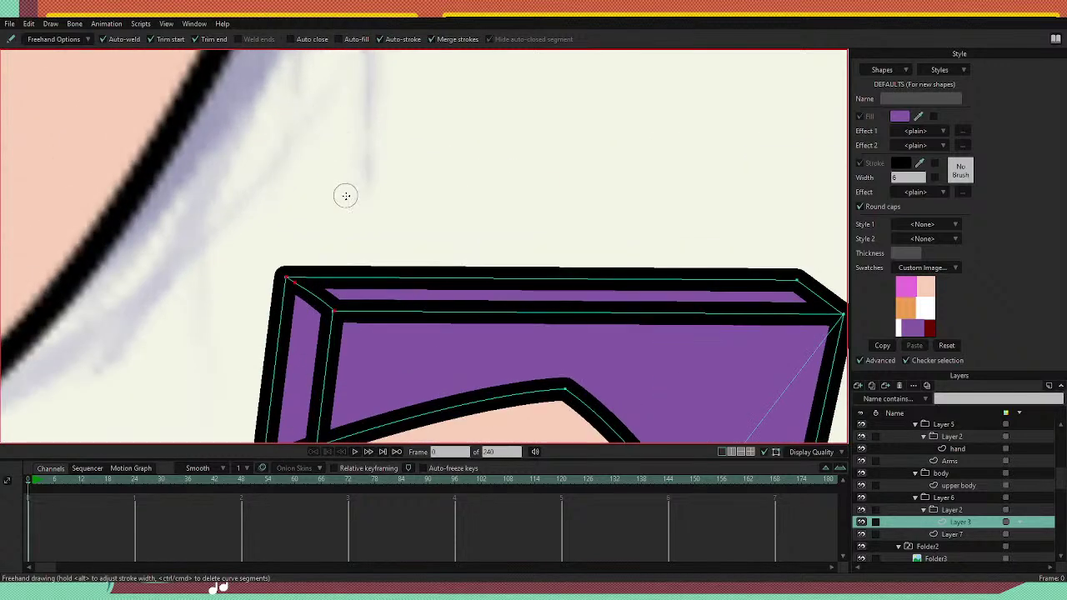
{"action": "key", "text": "a"}
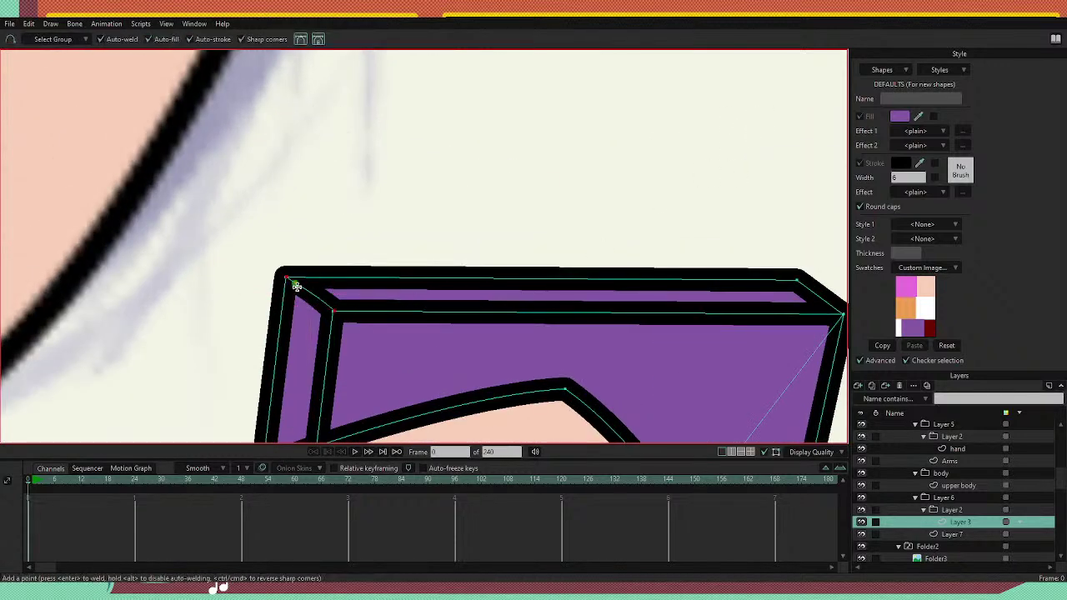
{"action": "key", "text": "d"}
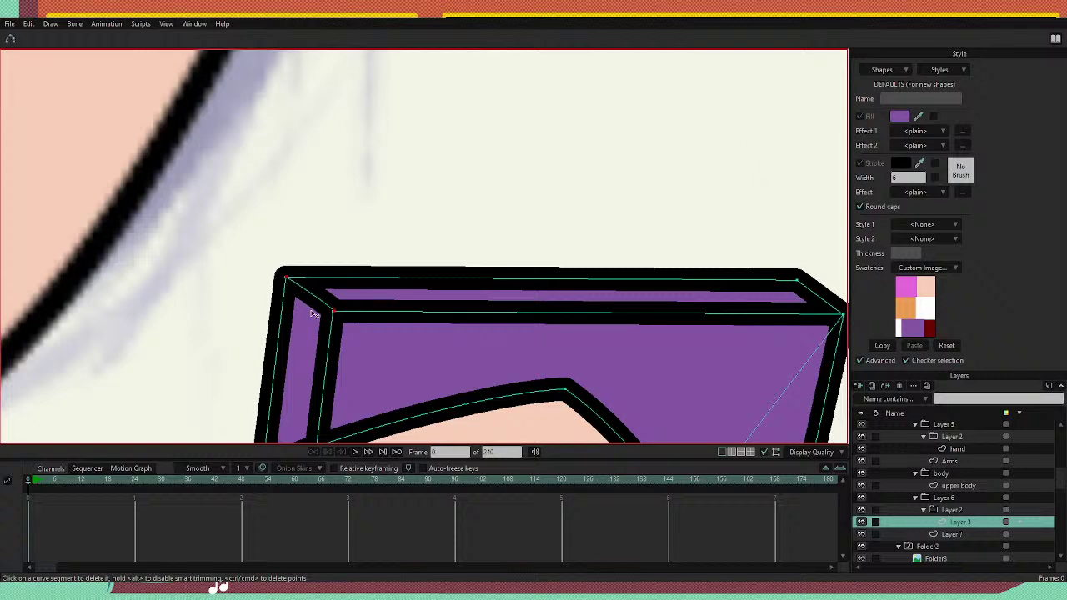
{"action": "scroll", "coordinate": [356, 323], "scroll_direction": "down", "scroll_amount": 5}
{"action": "scroll", "coordinate": [357, 323], "scroll_direction": "down", "scroll_amount": 6}
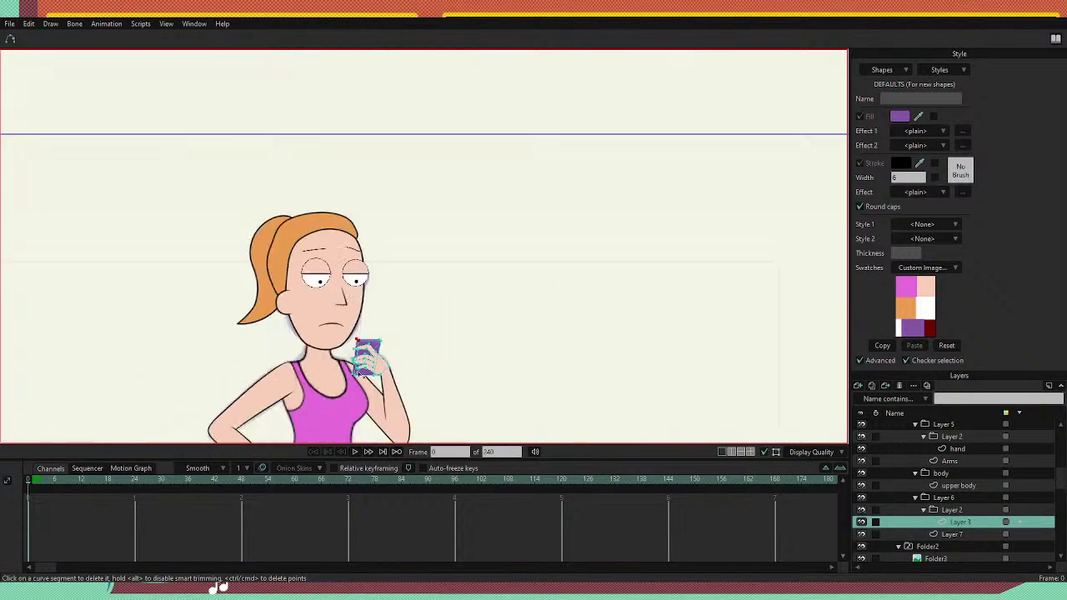
{"action": "scroll", "coordinate": [340, 429], "scroll_direction": "up", "scroll_amount": 10}
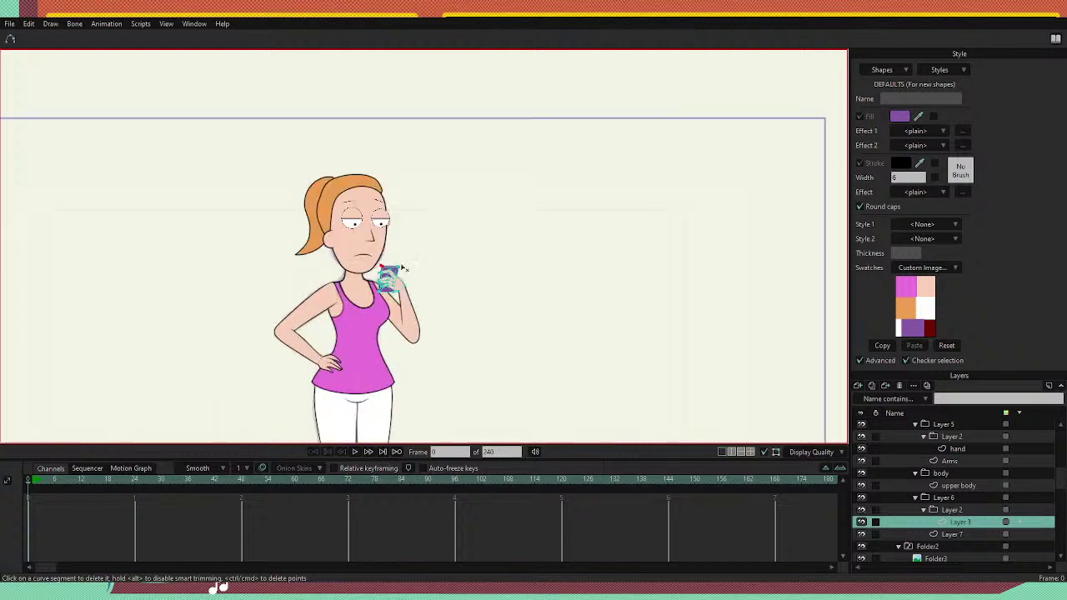
{"action": "scroll", "coordinate": [415, 238], "scroll_direction": "up", "scroll_amount": 2}
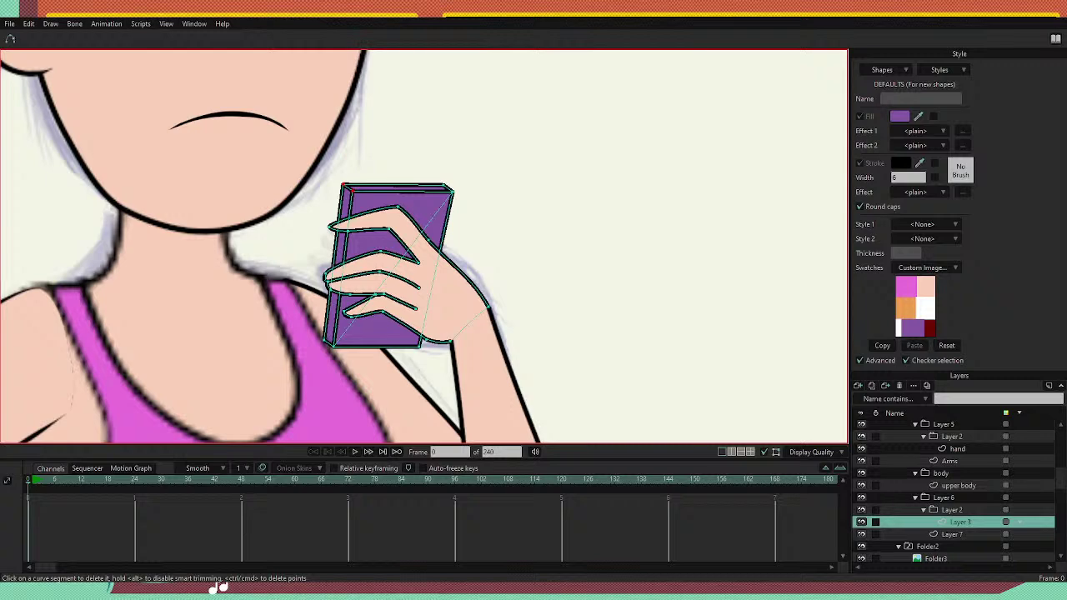
{"action": "scroll", "coordinate": [391, 267], "scroll_direction": "down", "scroll_amount": 3}
{"action": "scroll", "coordinate": [367, 283], "scroll_direction": "up", "scroll_amount": 4}
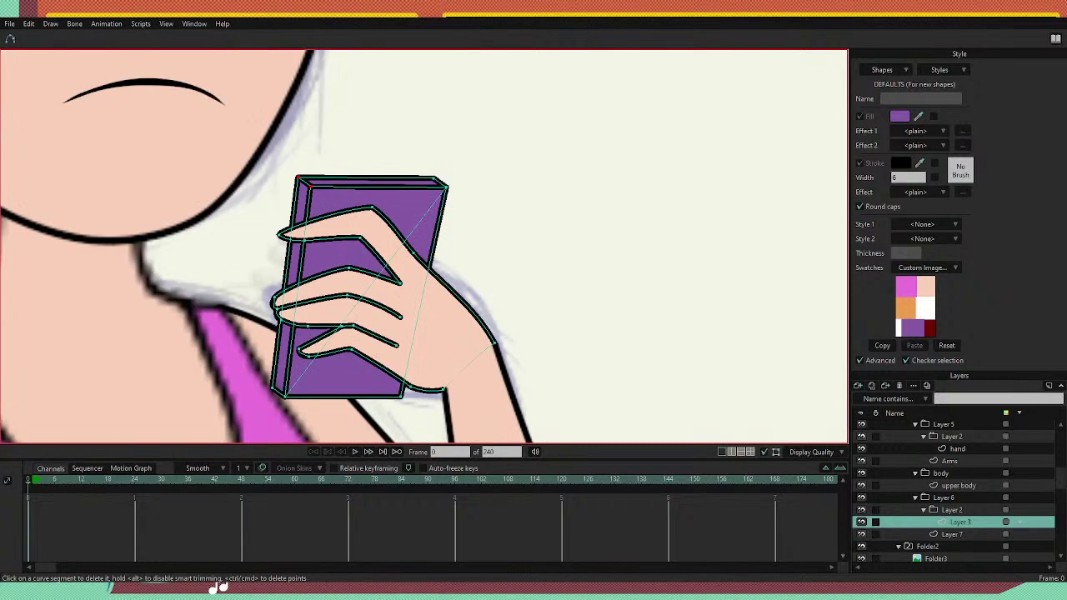
Draw a small dark grey circle with auto-fill and auto-stroke enabled as the camera lens near the phone's upper-right corner.
{"action": "key", "text": "e"}
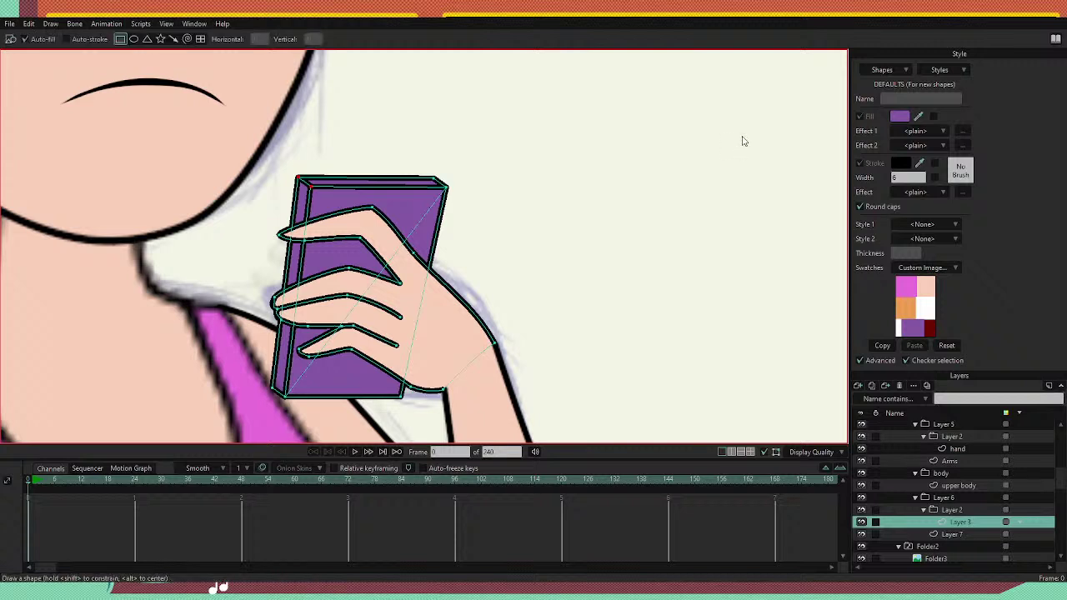
{"action": "left_click_drag", "start_coordinate": [410, 200], "coordinate": [427, 223]}
{"action": "key", "text": "ctrl+z"}
{"action": "left_click", "coordinate": [137, 41]}
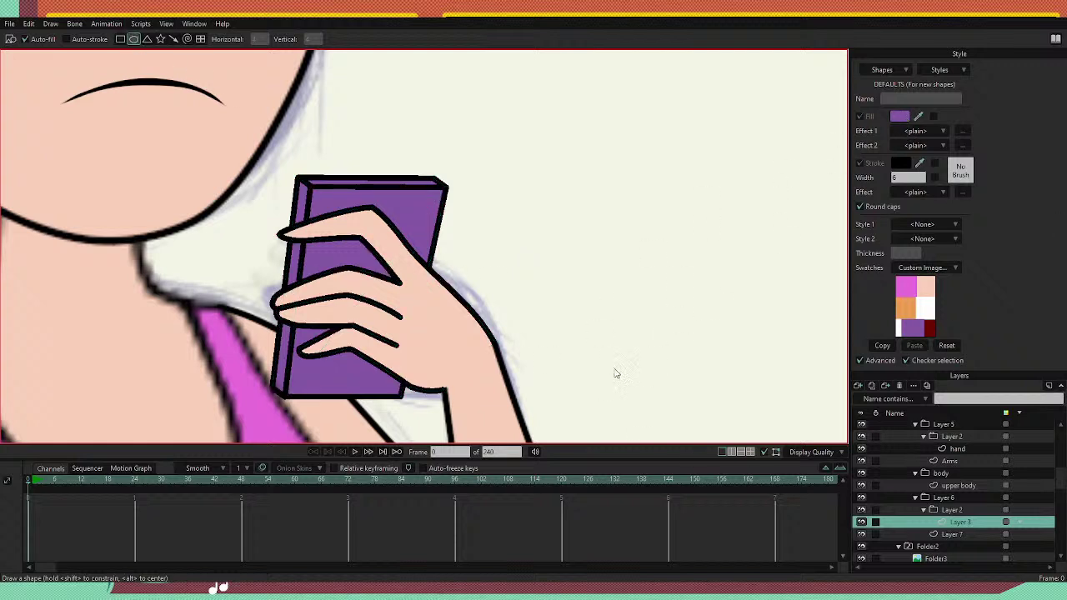
{"action": "left_click", "coordinate": [66, 39]}
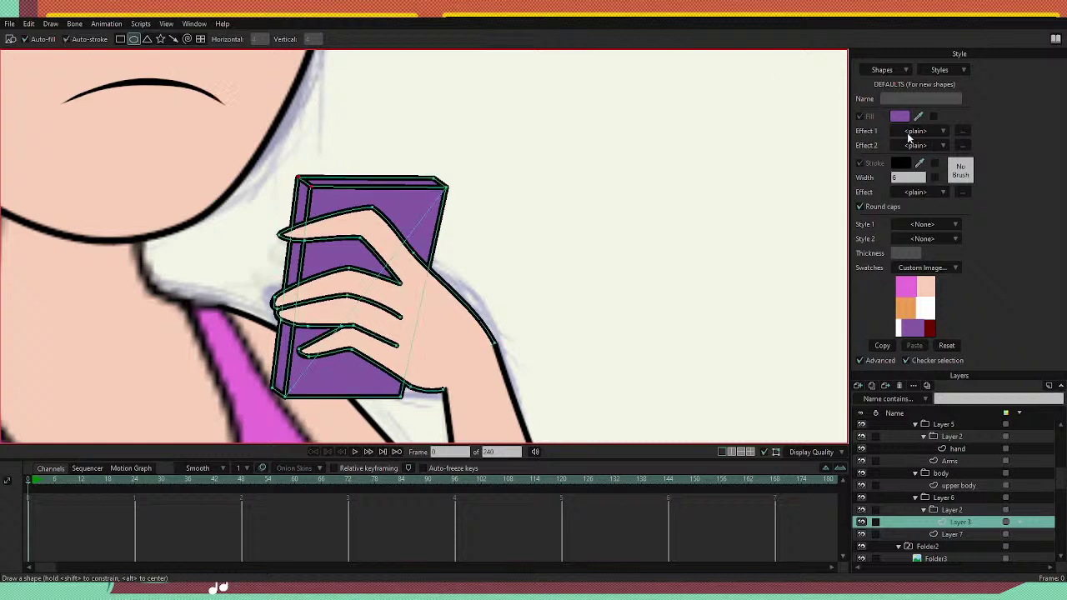
{"action": "left_click", "coordinate": [400, 314]}
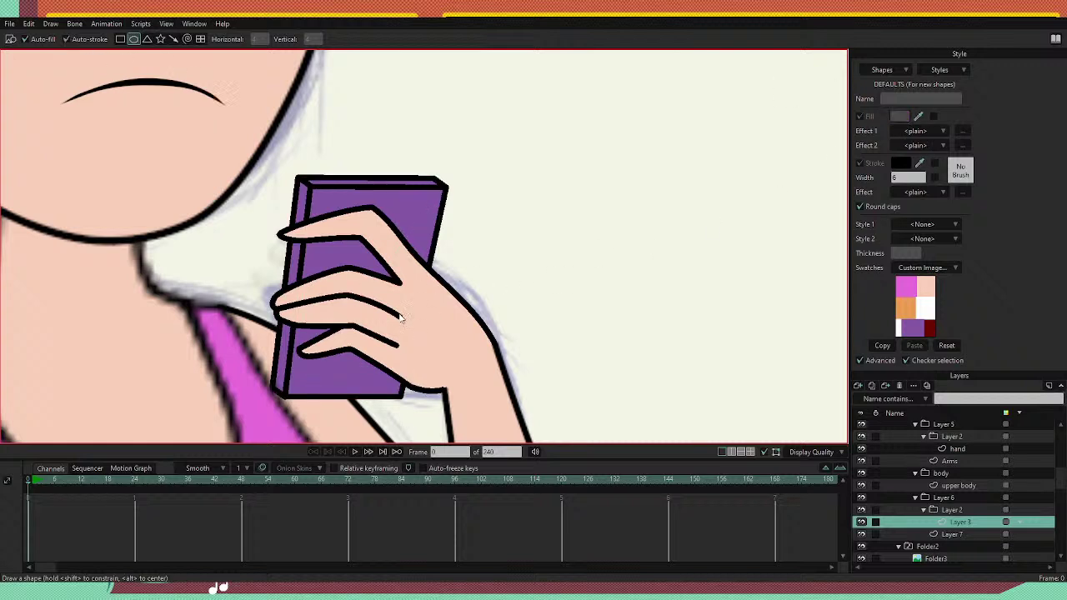
{"action": "mouse_move", "coordinate": [408, 199]}
{"action": "left_mouse_down"}
{"action": "mouse_move", "coordinate": [427, 219]}
{"action": "mouse_move", "coordinate": [418, 208]}
{"action": "left_mouse_up"}
{"action": "key", "text": "w"}
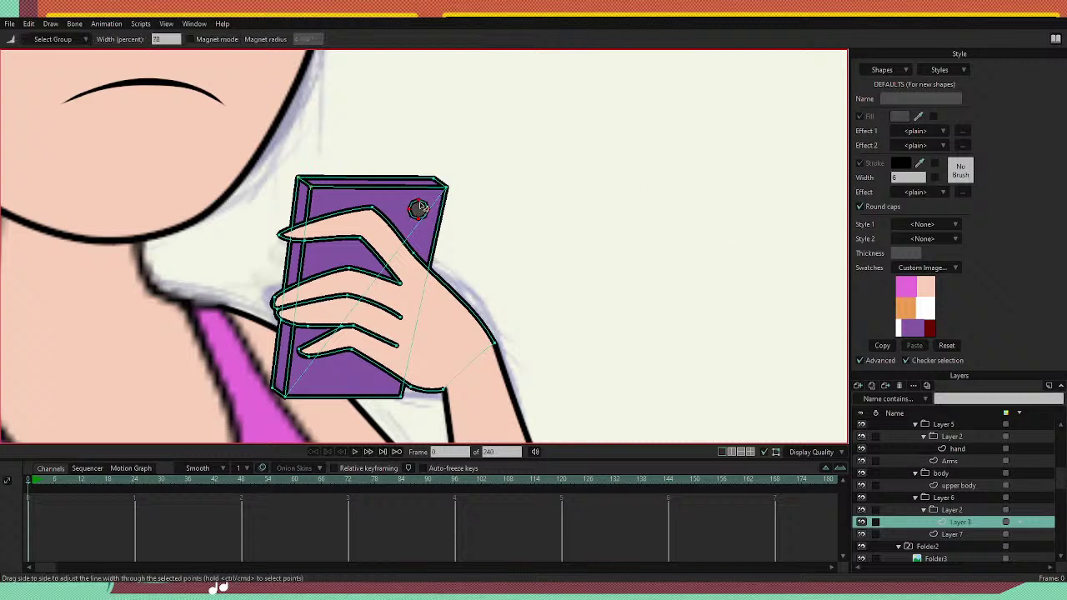
Examine the whole character and the phone in her hand at several zoom levels to judge the traced artwork.
{"action": "scroll", "coordinate": [417, 213], "scroll_direction": "down", "scroll_amount": 5}
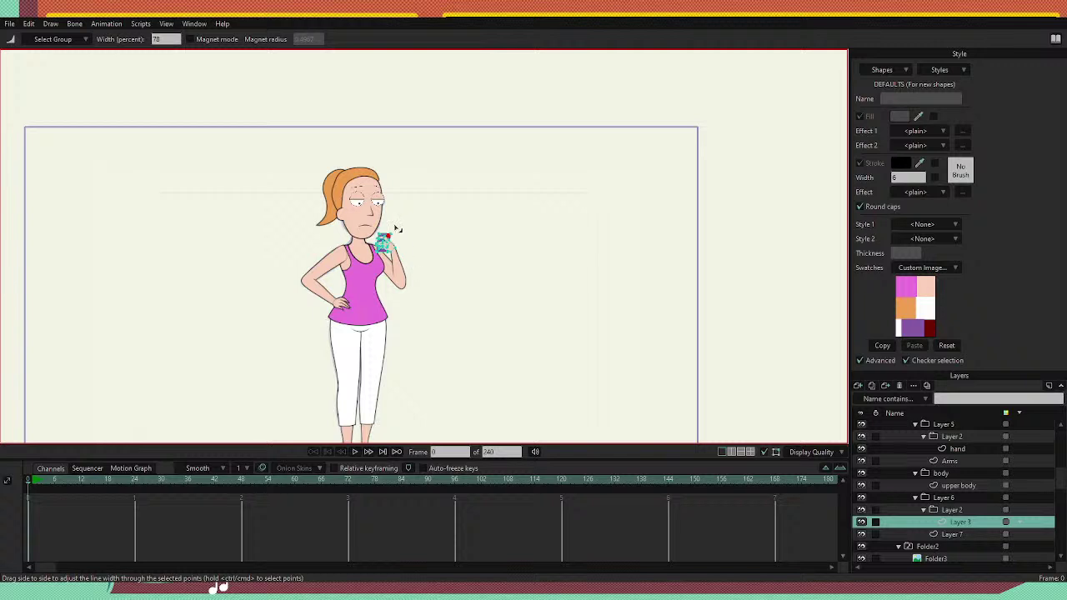
{"action": "scroll", "coordinate": [396, 228], "scroll_direction": "up", "scroll_amount": 4}
{"action": "scroll", "coordinate": [350, 221], "scroll_direction": "down", "scroll_amount": 2}
{"action": "scroll", "coordinate": [348, 219], "scroll_direction": "up", "scroll_amount": 2}
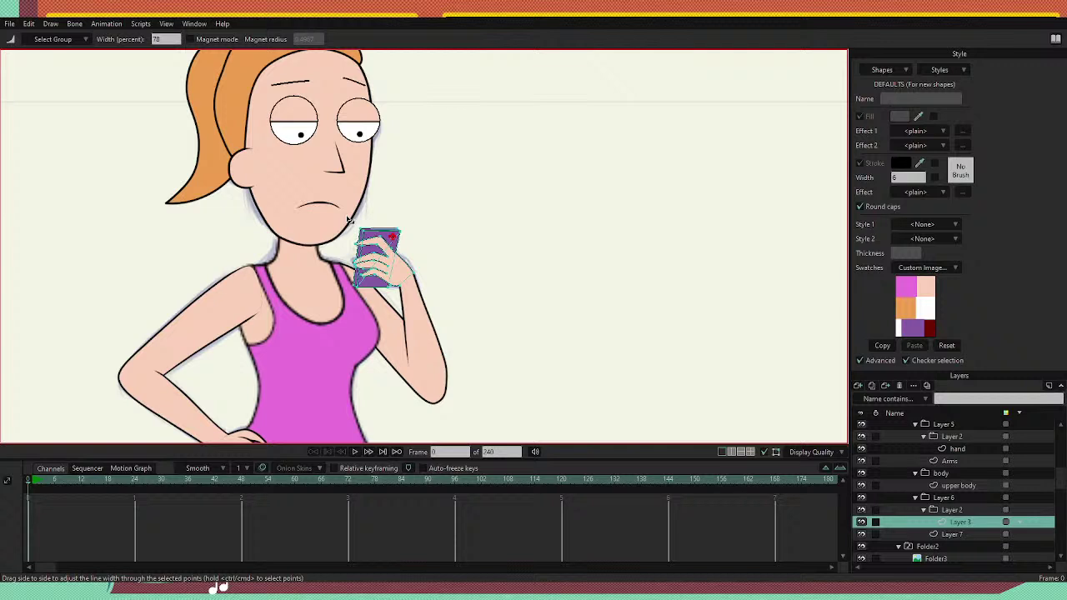
{"action": "scroll", "coordinate": [355, 159], "scroll_direction": "down", "scroll_amount": 12}
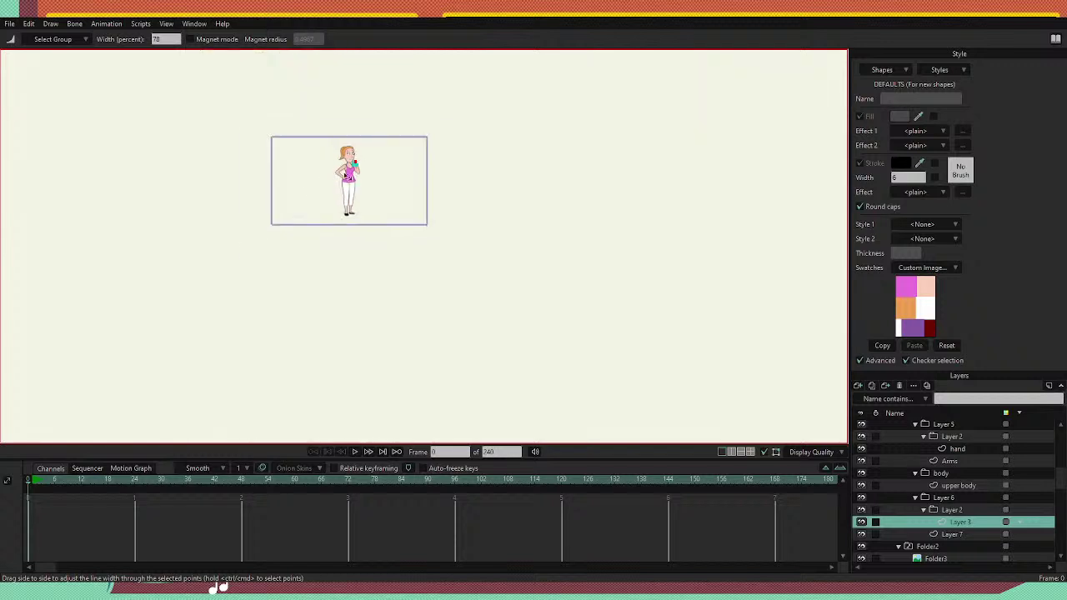
{"action": "scroll", "coordinate": [353, 160], "scroll_direction": "up", "scroll_amount": 10}
{"action": "scroll", "coordinate": [372, 122], "scroll_direction": "down", "scroll_amount": 5}
{"action": "scroll", "coordinate": [369, 81], "scroll_direction": "up", "scroll_amount": 2}
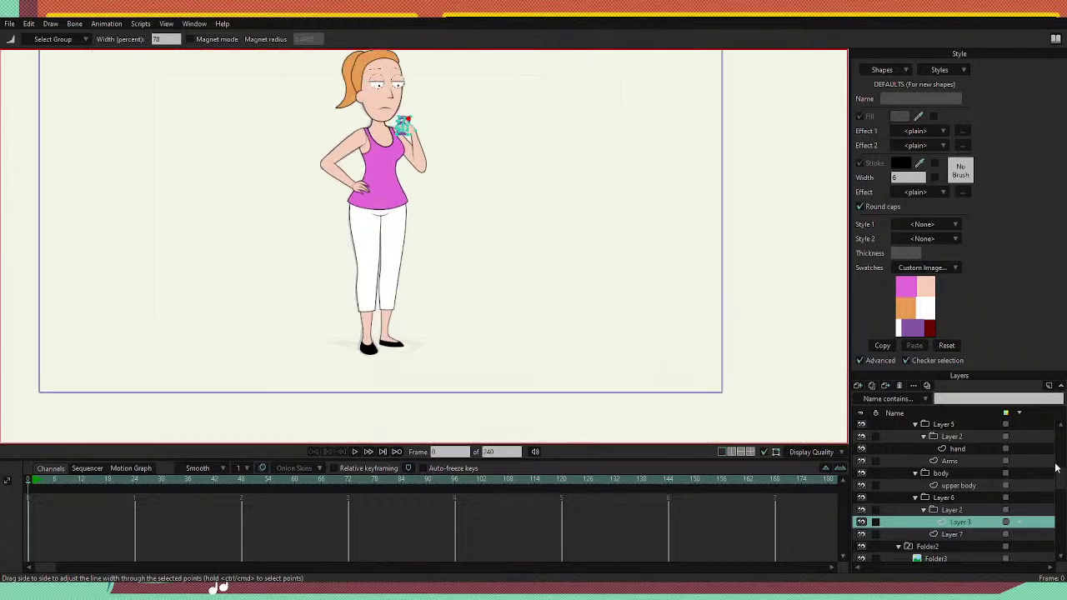
{"action": "scroll", "coordinate": [429, 136], "scroll_direction": "down", "scroll_amount": 1}
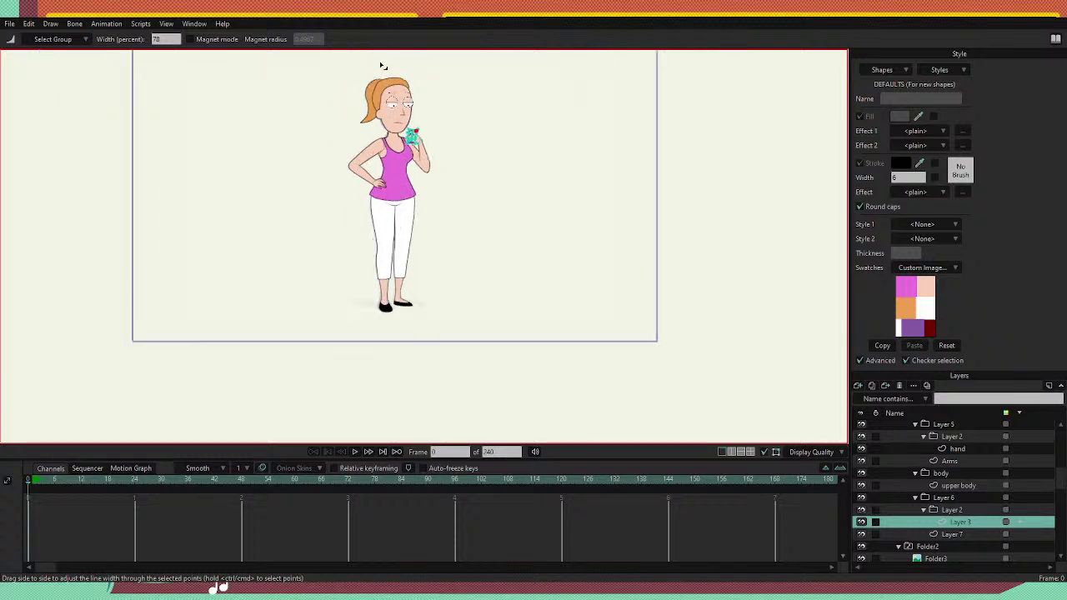
{"action": "scroll", "coordinate": [367, 83], "scroll_direction": "up", "scroll_amount": 1}
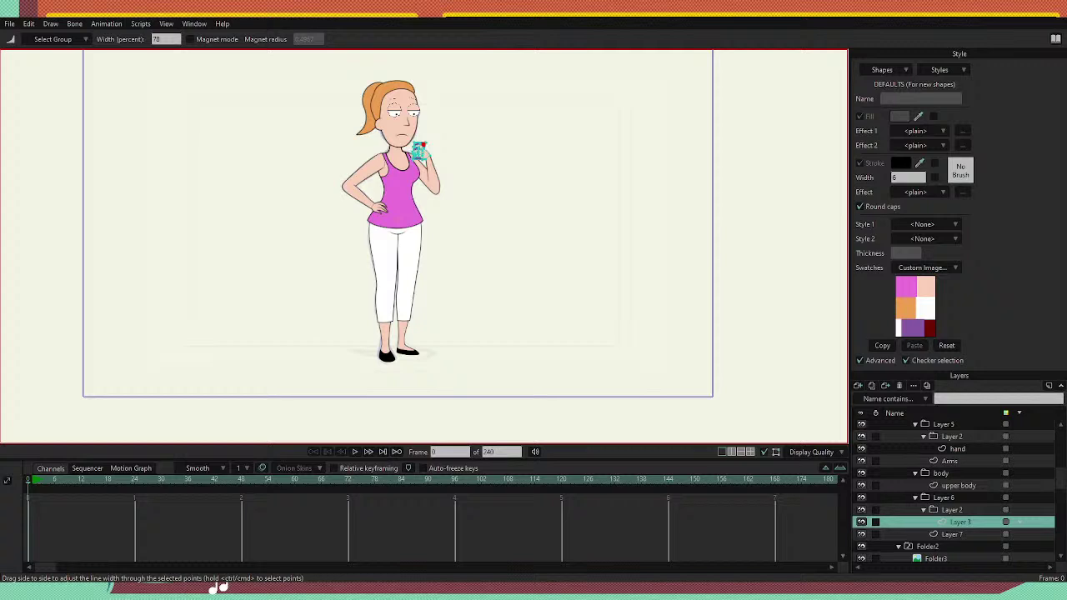
{"action": "scroll", "coordinate": [416, 209], "scroll_direction": "up", "scroll_amount": 3}
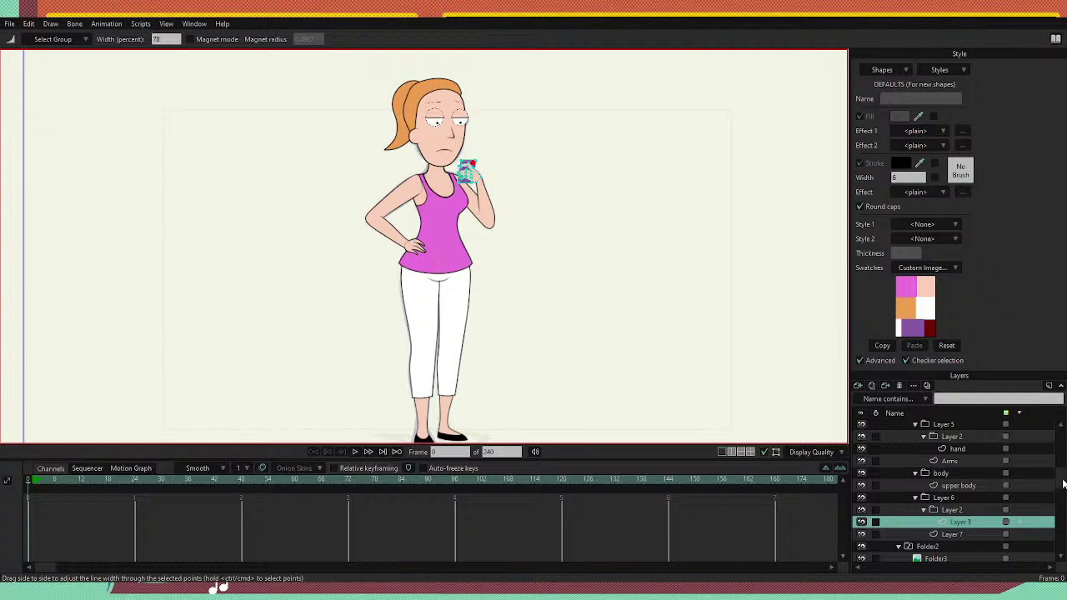
Select the top-level PSD layer containing the character and add a vertical head bone from the chin to the forehead.
{"action": "left_click_drag", "start_coordinate": [1063, 485], "coordinate": [1063, 438]}
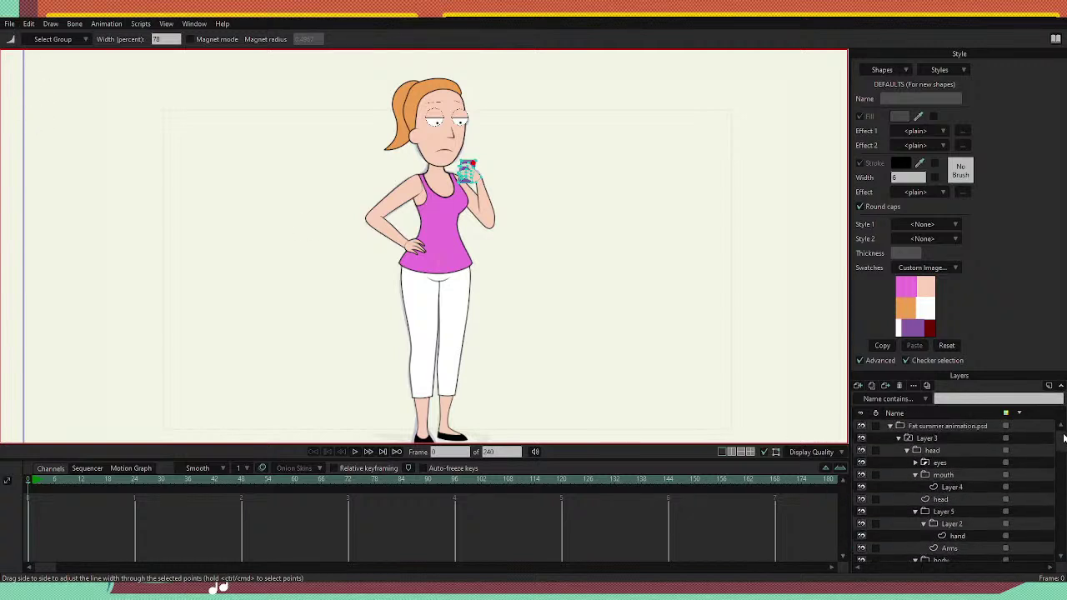
{"action": "left_click", "coordinate": [939, 424]}
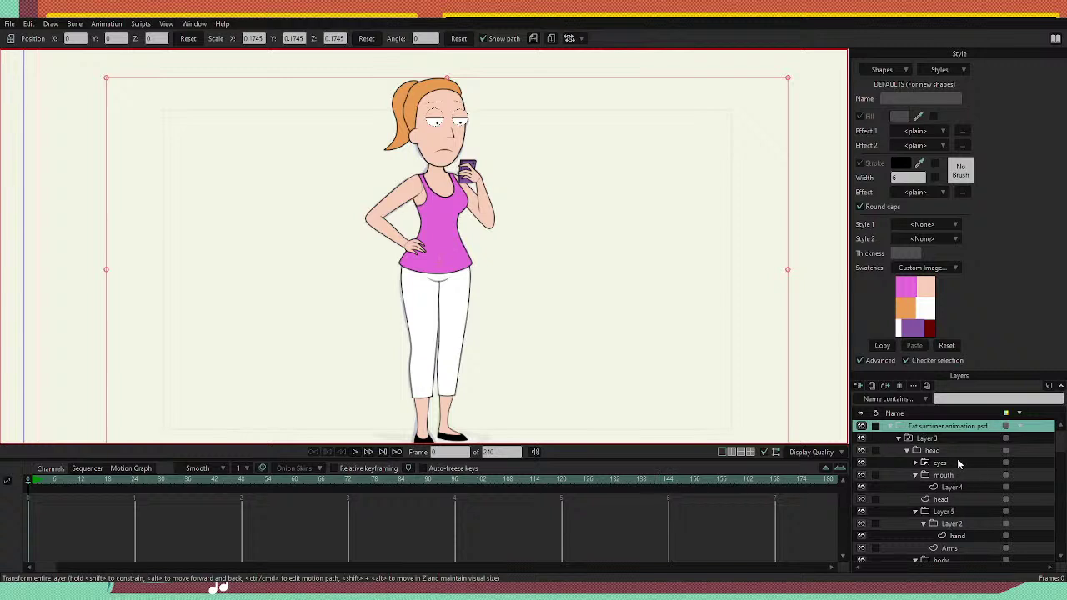
{"action": "scroll", "coordinate": [408, 110], "scroll_direction": "up", "scroll_amount": 3}
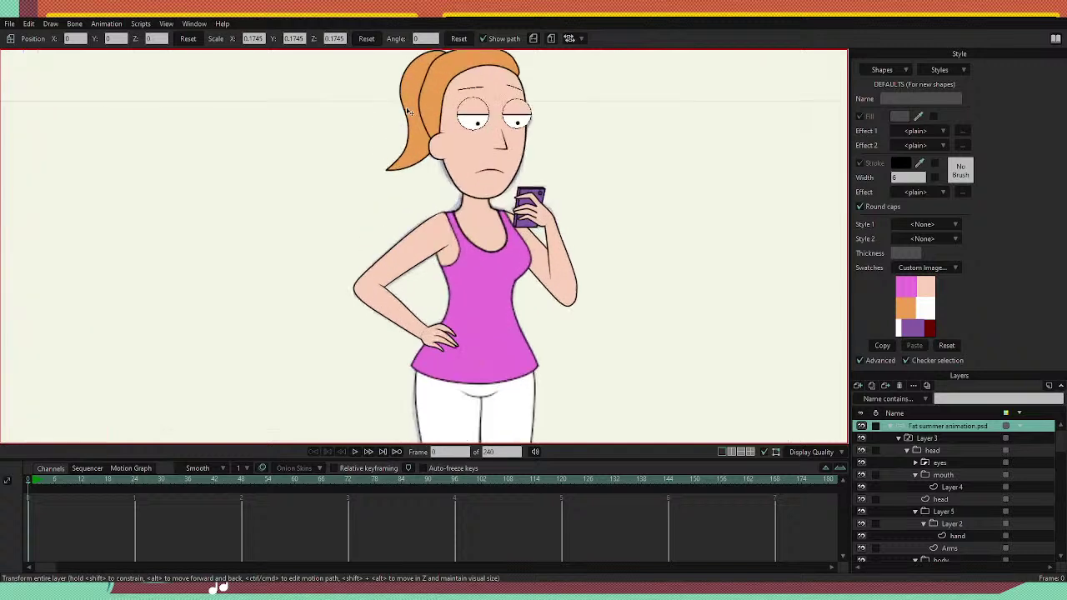
{"action": "key", "text": "a"}
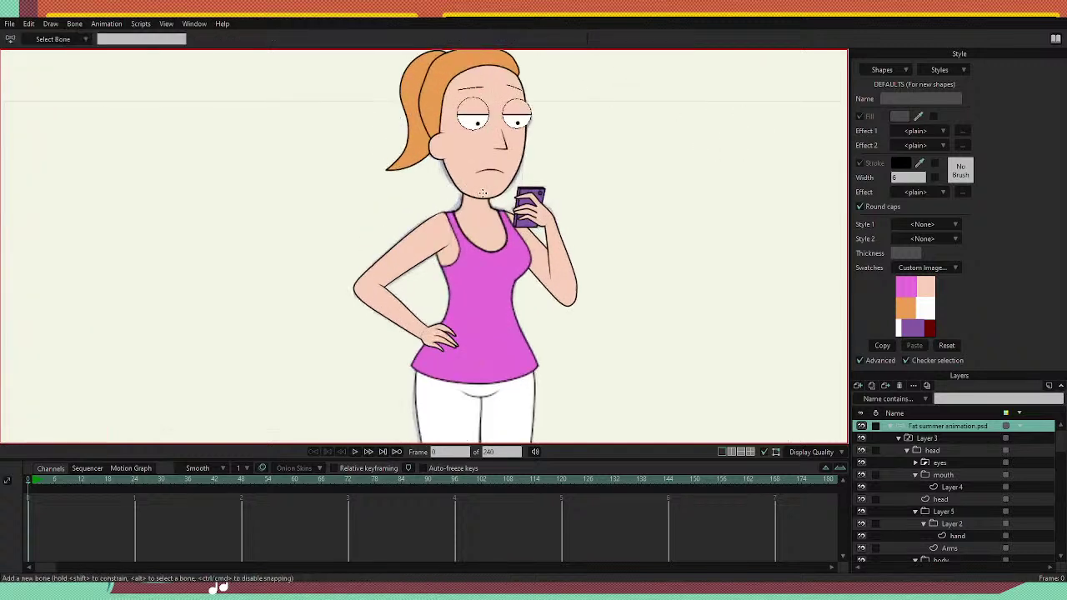
{"action": "left_click_drag", "start_coordinate": [482, 193], "coordinate": [482, 82]}
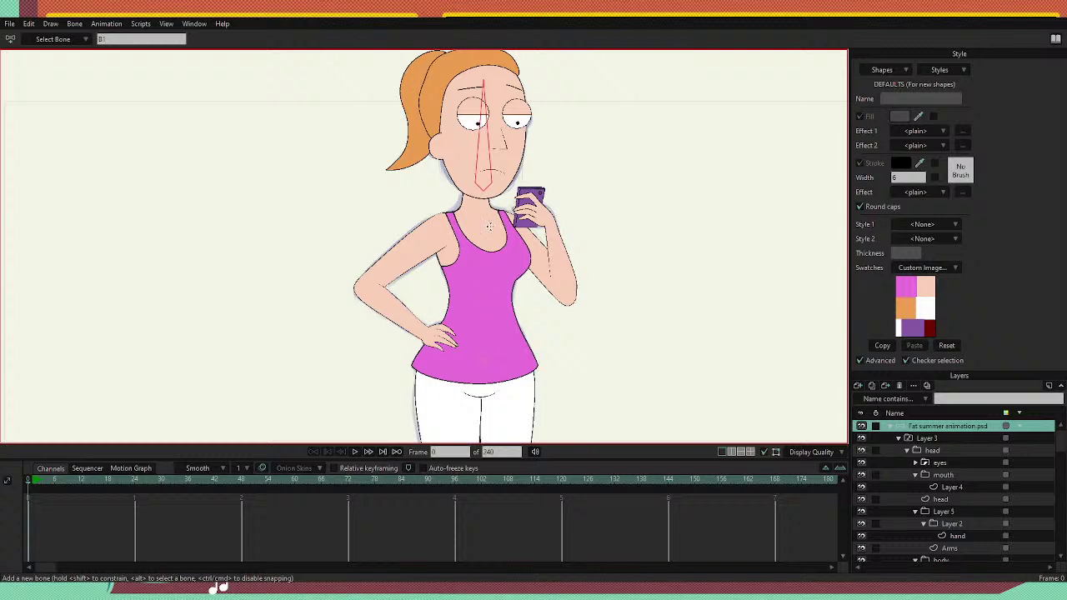
Add a short downward hip bone at the hem of the pink top and a thigh, shin and foot bone chain along the left-side leg.
{"action": "scroll", "coordinate": [489, 226], "scroll_direction": "down", "scroll_amount": 3}
{"action": "scroll", "coordinate": [477, 310], "scroll_direction": "up", "scroll_amount": 5}
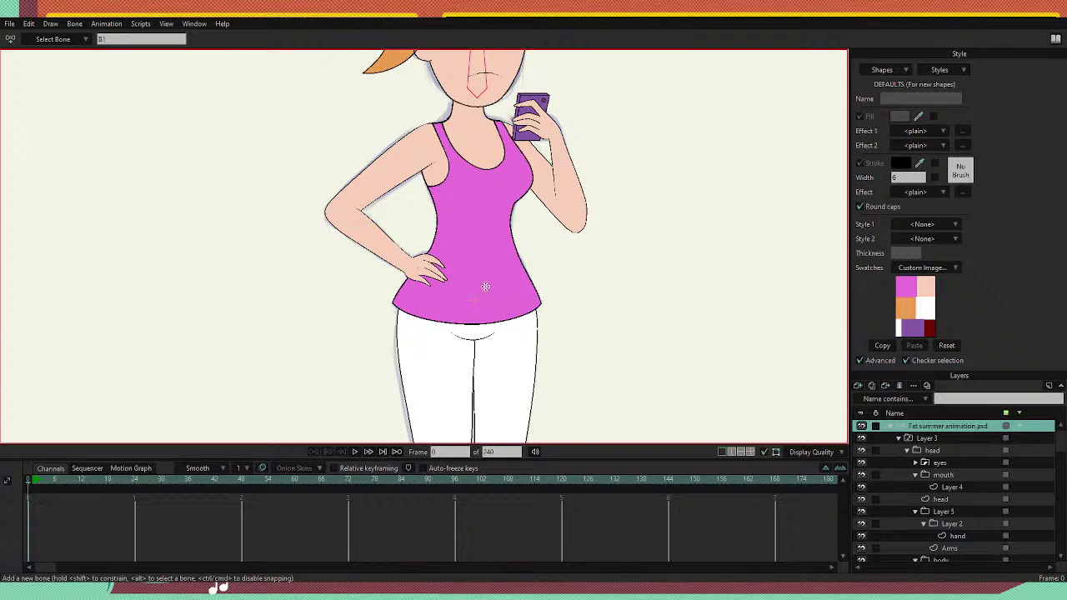
{"action": "left_click_drag", "start_coordinate": [475, 289], "coordinate": [515, 214]}
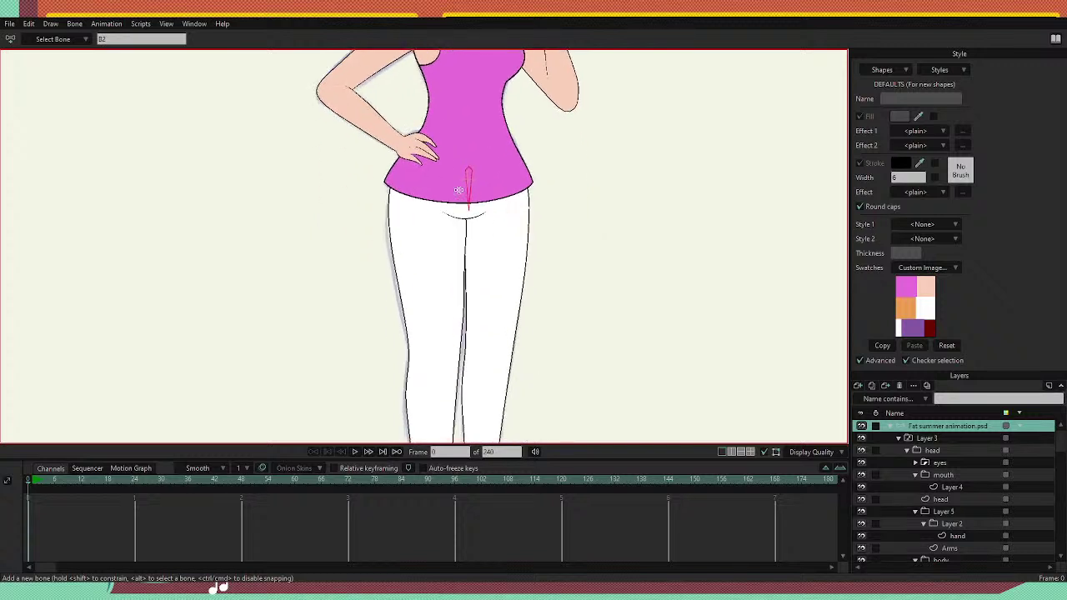
{"action": "left_click_drag", "start_coordinate": [424, 208], "coordinate": [453, 409]}
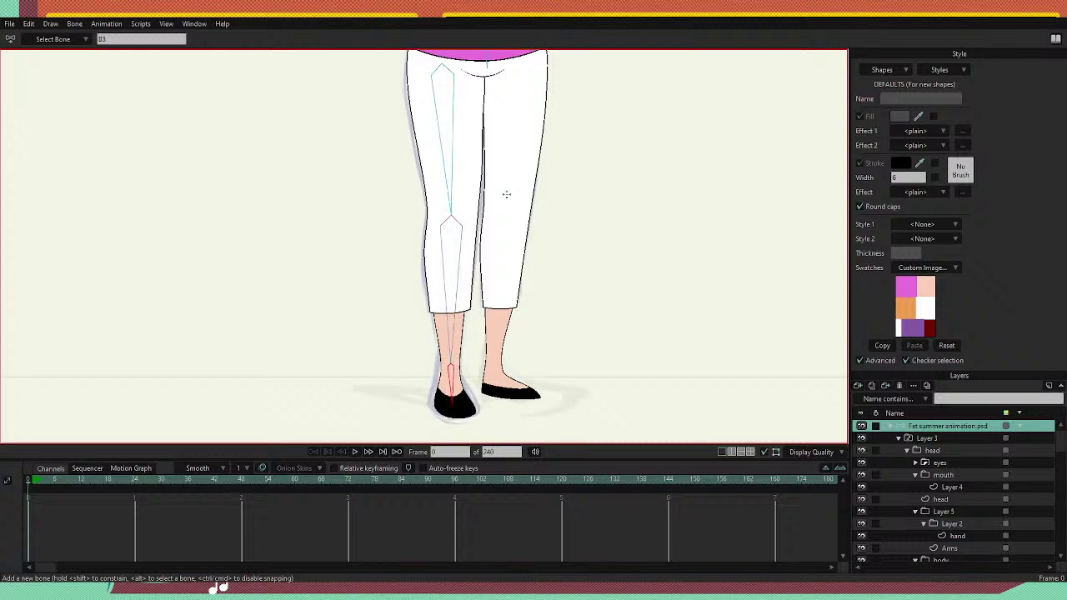
Add a thigh bone from the hip to the knee of the right-side leg and parent it to the hip bone.
{"action": "left_click_drag", "start_coordinate": [507, 194], "coordinate": [514, 260]}
{"action": "left_click_drag", "start_coordinate": [525, 131], "coordinate": [511, 286]}
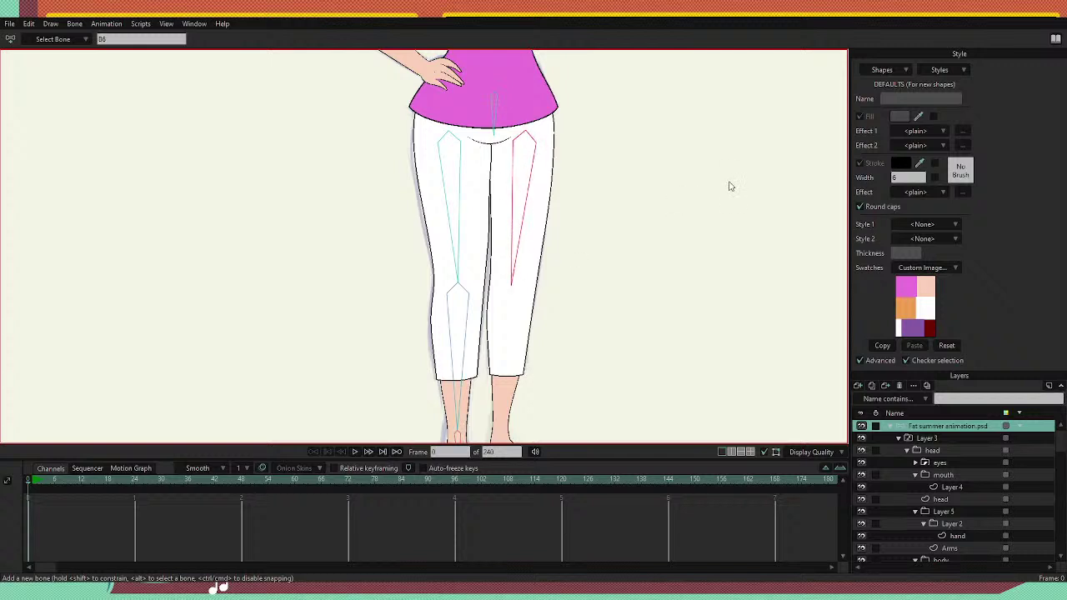
{"action": "key", "text": "s"}
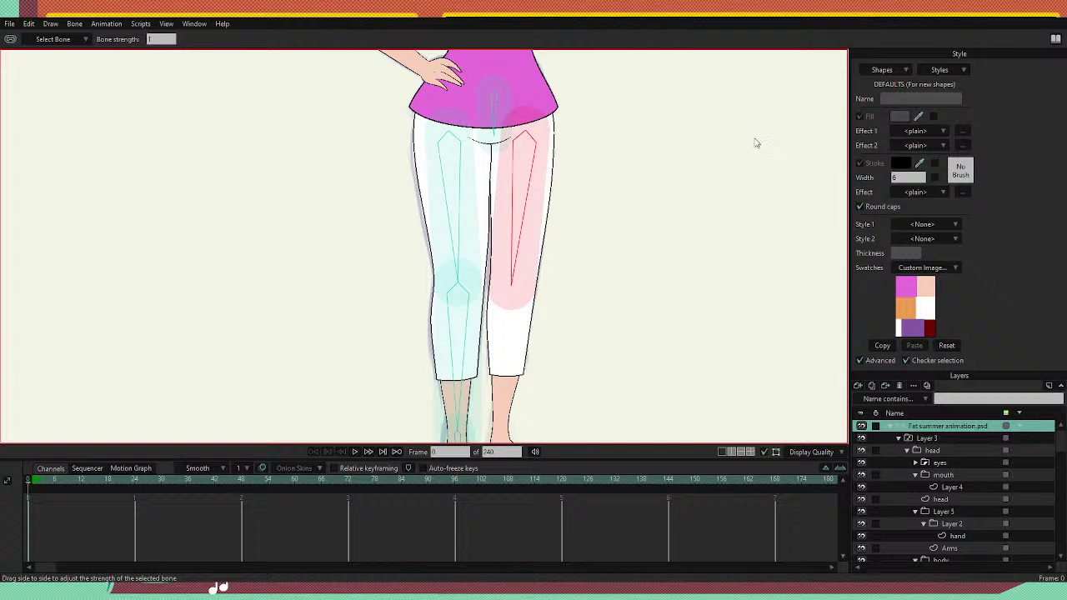
{"action": "key", "text": "p"}
{"action": "left_click", "coordinate": [498, 98]}
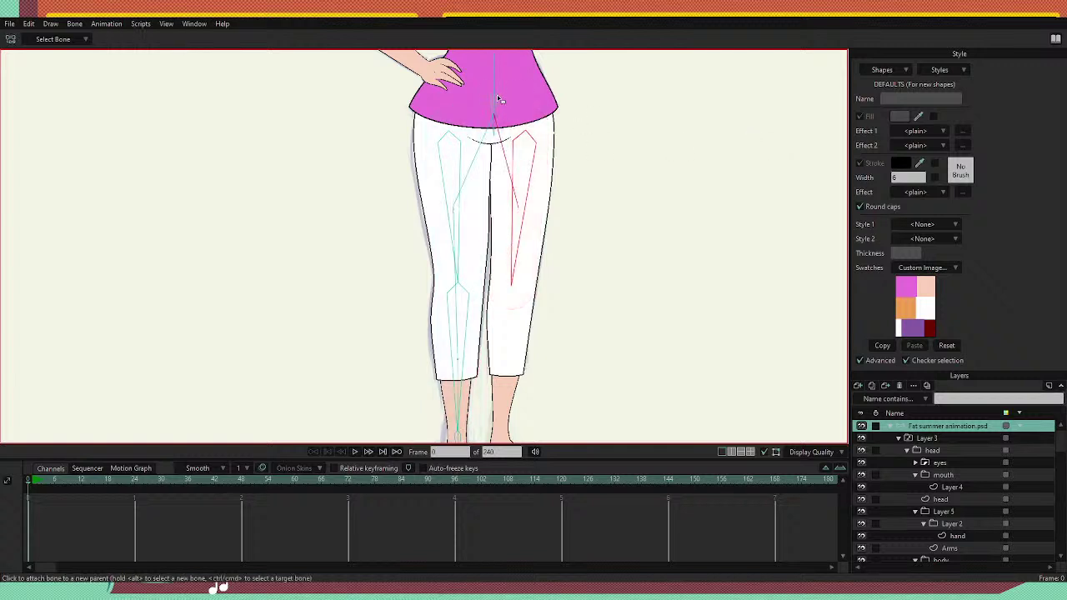
Extend the right-side leg's thigh bone with a shin bone to the ankle and bones through the foot to the shoe's tip.
{"action": "left_click_drag", "start_coordinate": [533, 337], "coordinate": [557, 268]}
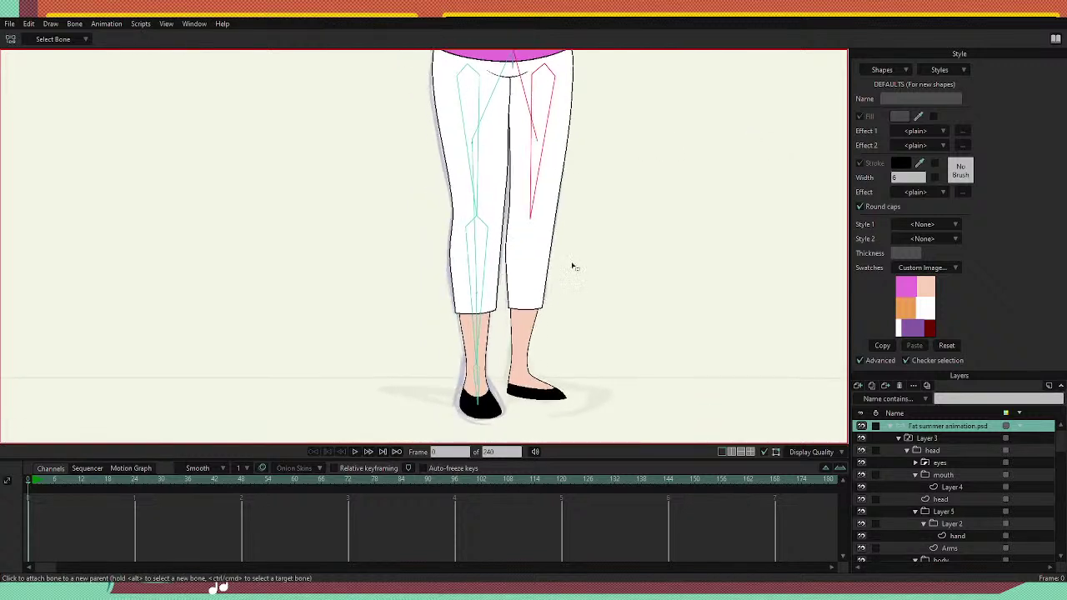
{"action": "key", "text": "a"}
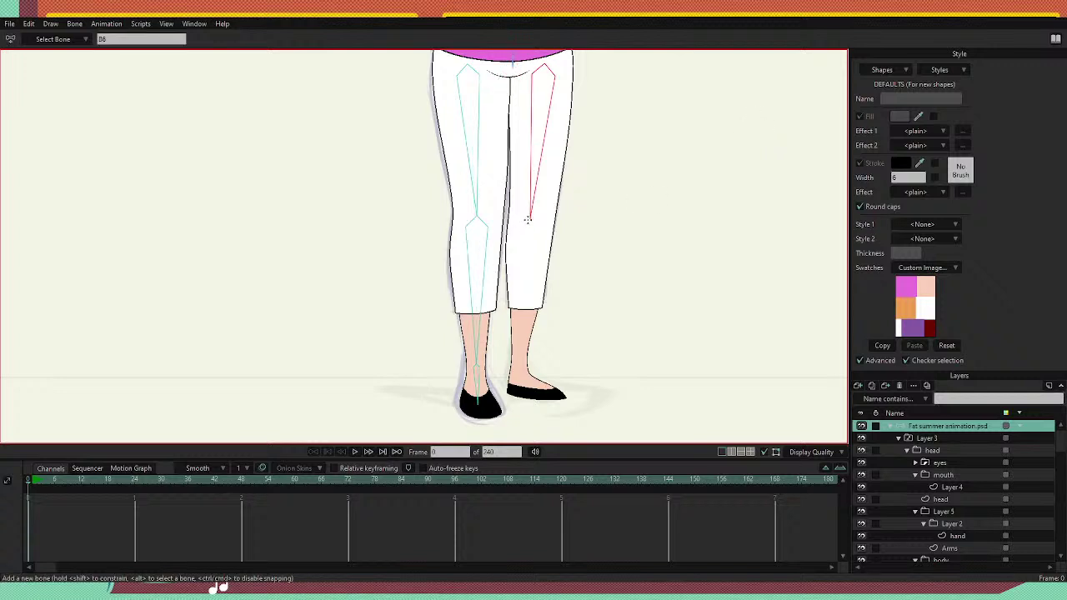
{"action": "left_click_drag", "start_coordinate": [527, 219], "coordinate": [561, 395]}
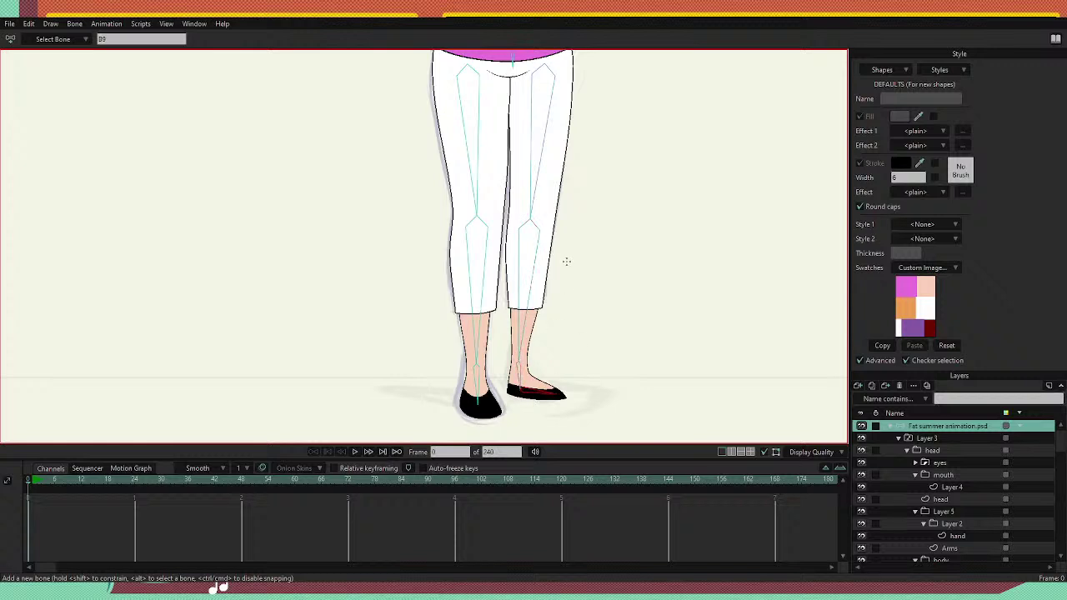
Select the hip bone and add two spine bones running up through the torso to the base of the neck.
{"action": "scroll", "coordinate": [566, 260], "scroll_direction": "down", "scroll_amount": 5}
{"action": "scroll", "coordinate": [563, 202], "scroll_direction": "up", "scroll_amount": 4}
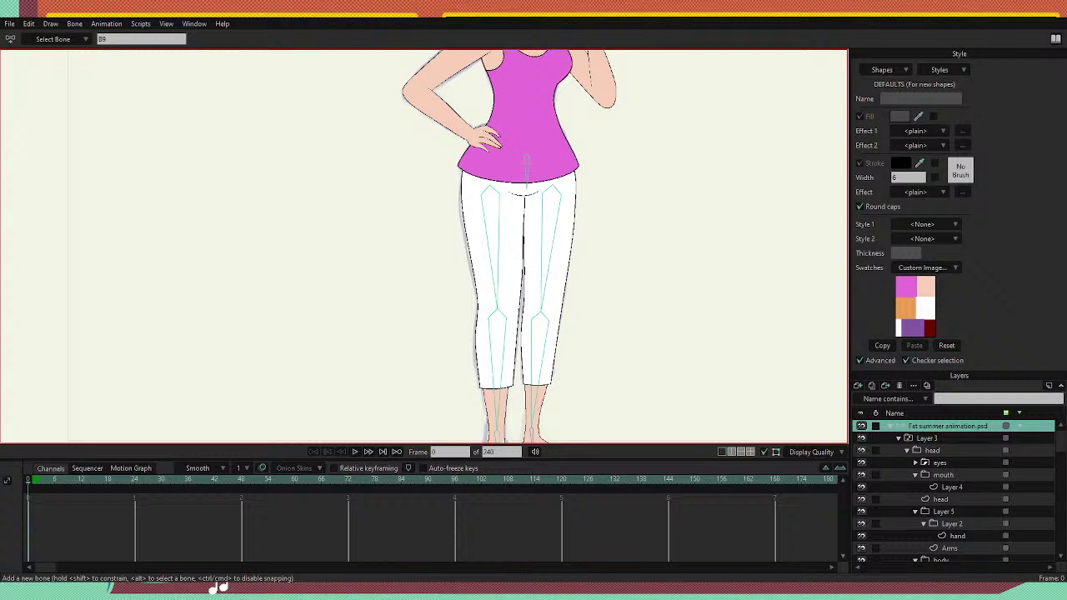
{"action": "scroll", "coordinate": [584, 90], "scroll_direction": "down", "scroll_amount": 10}
{"action": "scroll", "coordinate": [585, 67], "scroll_direction": "up", "scroll_amount": 9}
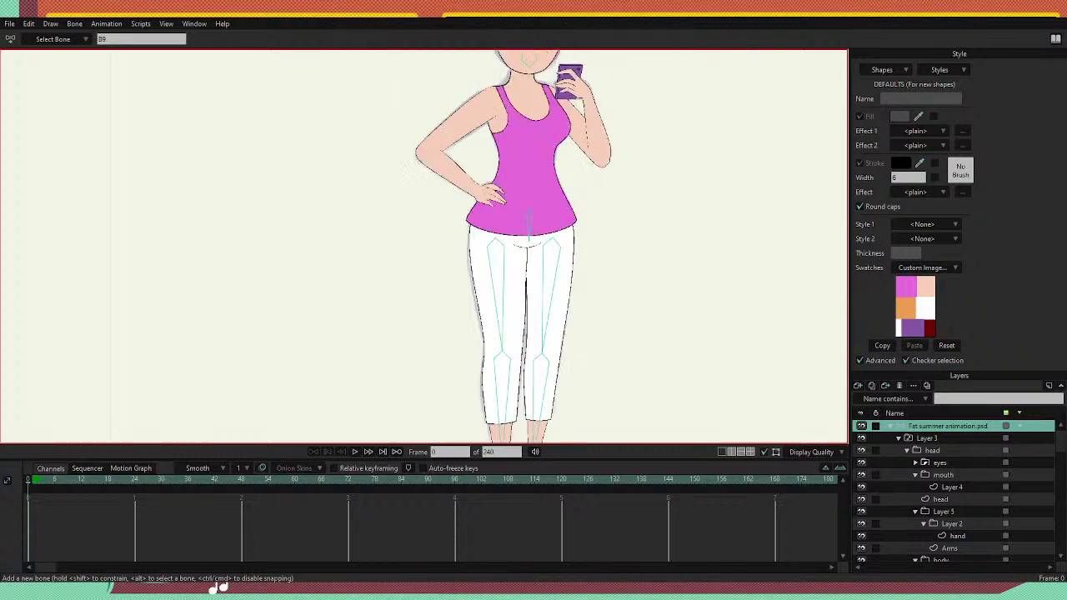
{"action": "key", "text": "z"}
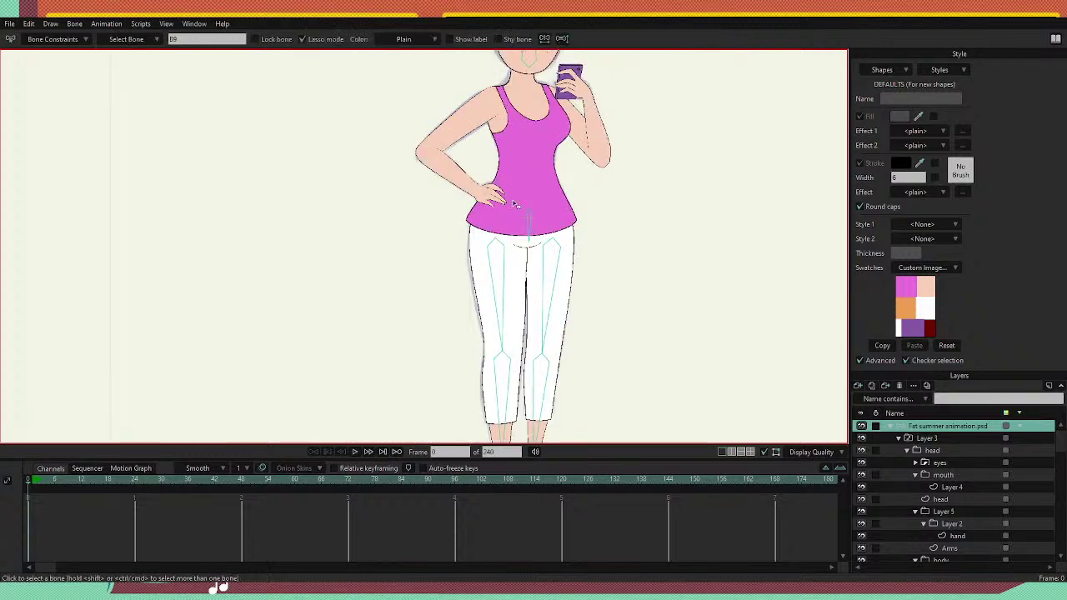
{"action": "left_click", "coordinate": [530, 220]}
{"action": "key", "text": "a"}
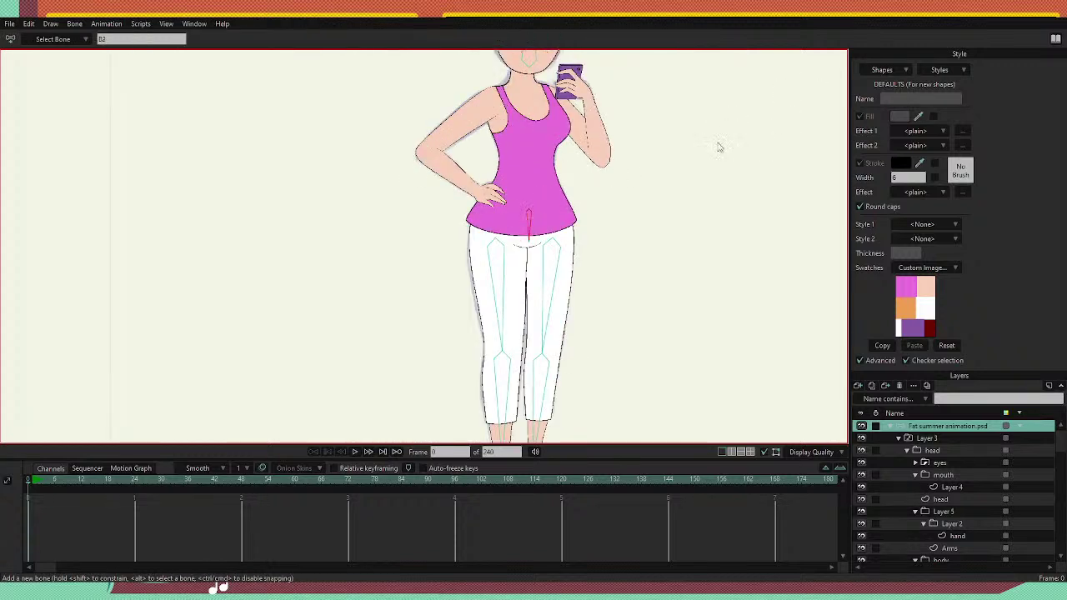
{"action": "mouse_move", "coordinate": [529, 208]}
{"action": "left_mouse_down"}
{"action": "mouse_move", "coordinate": [538, 80]}
{"action": "mouse_move", "coordinate": [528, 78]}
{"action": "left_mouse_up"}
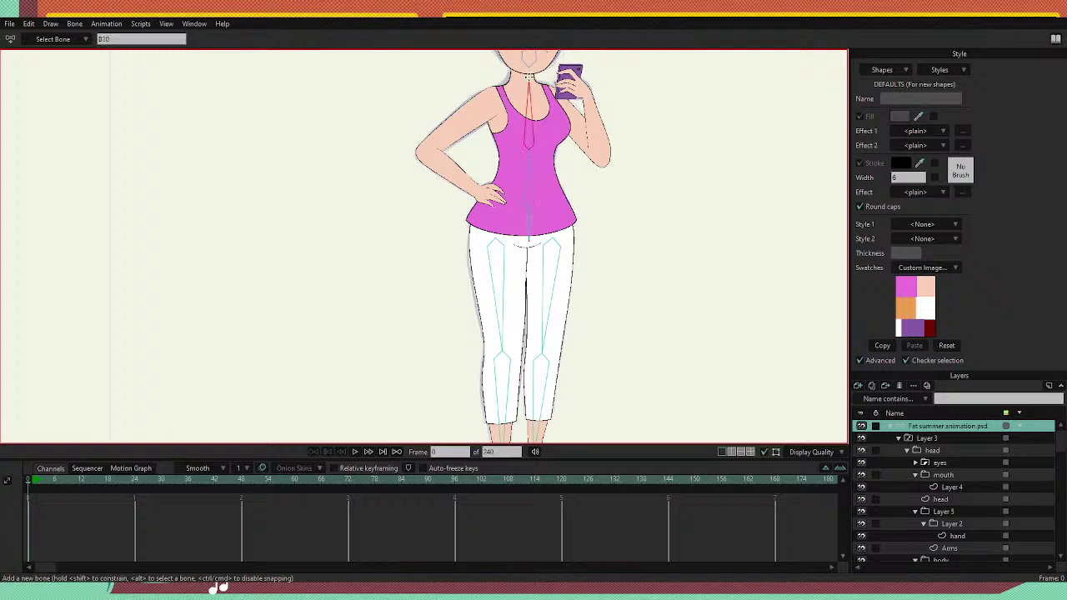
Detach the hip bone from the head bone and parent the head bone to the upper spine bone.
{"action": "scroll", "coordinate": [577, 83], "scroll_direction": "down", "scroll_amount": 3}
{"action": "scroll", "coordinate": [580, 52], "scroll_direction": "up", "scroll_amount": 3}
{"action": "key", "text": "b"}
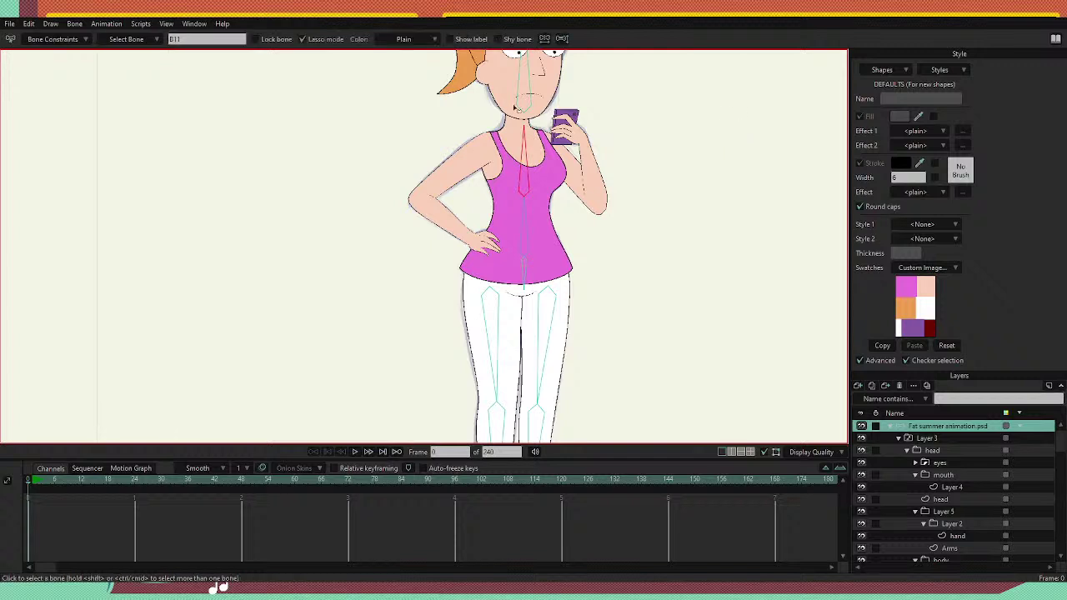
{"action": "left_click", "coordinate": [518, 103]}
{"action": "left_click", "coordinate": [525, 102]}
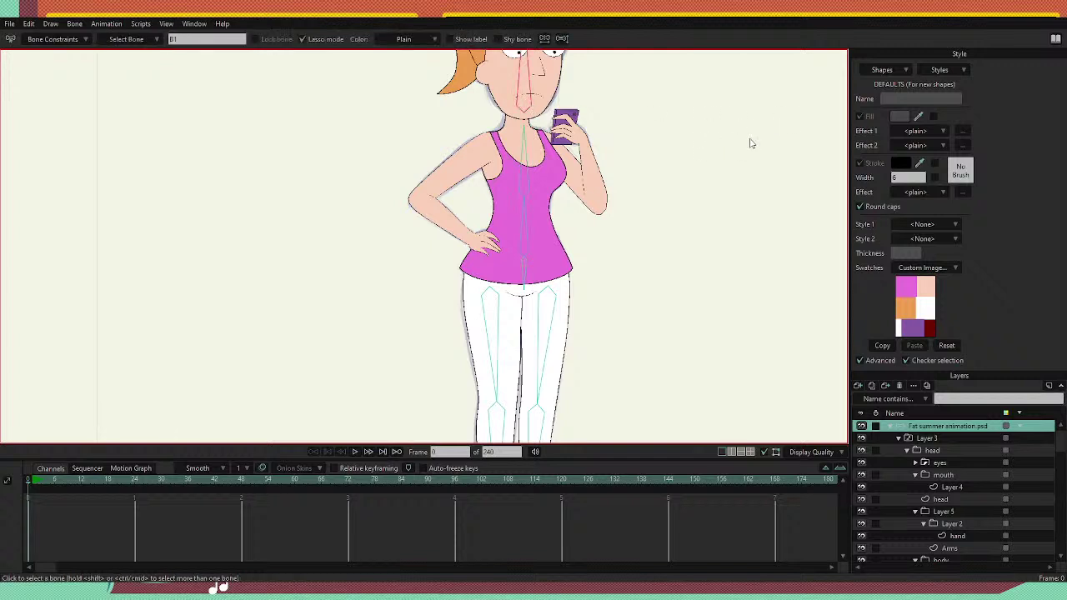
{"action": "key", "text": "p"}
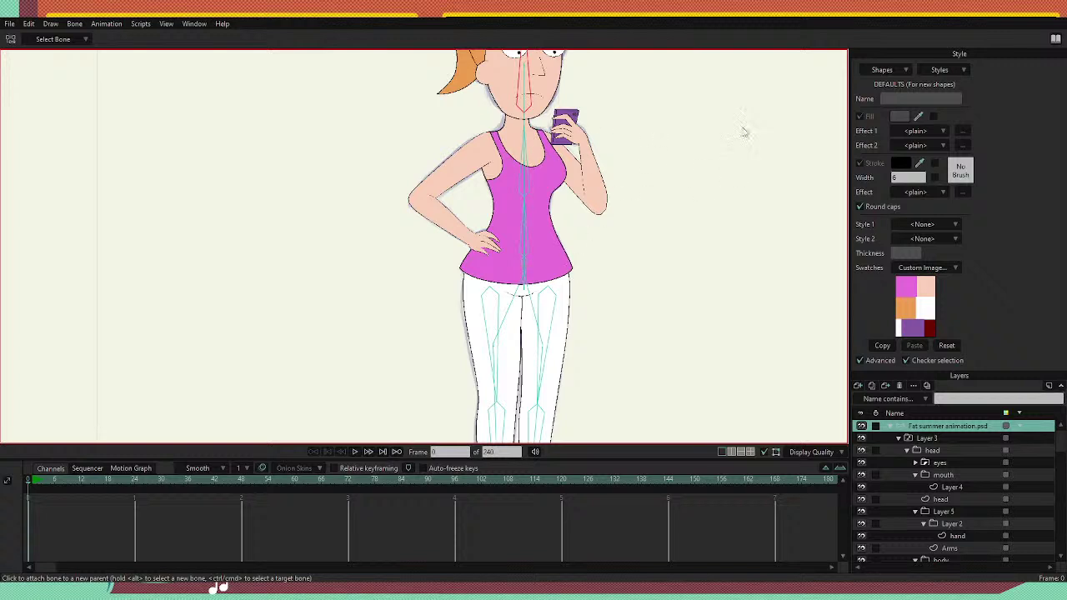
{"action": "key", "text": "b"}
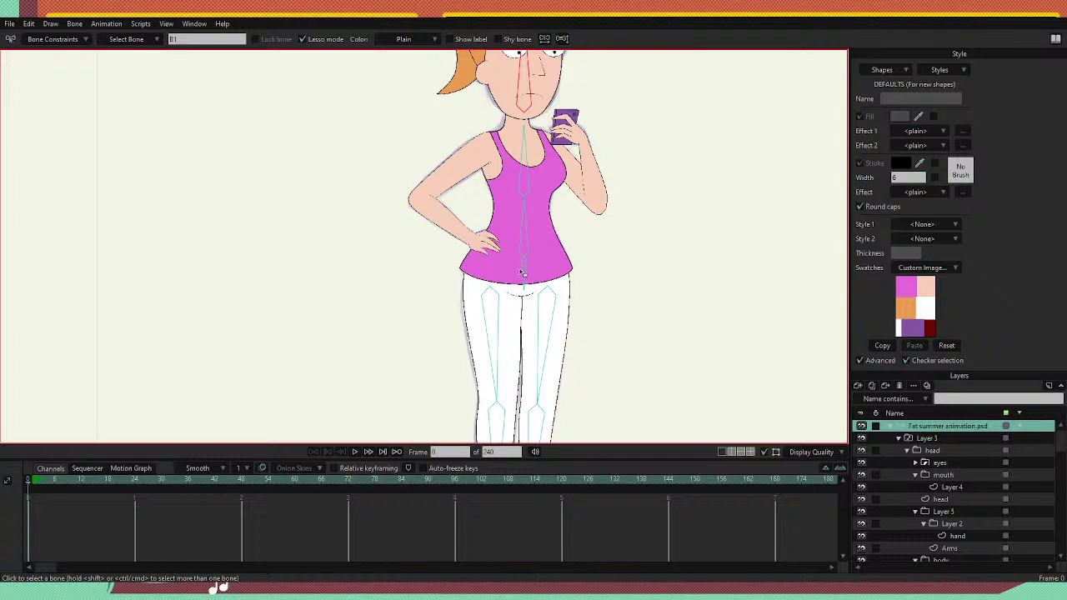
{"action": "left_click", "coordinate": [524, 271]}
{"action": "key", "text": "p"}
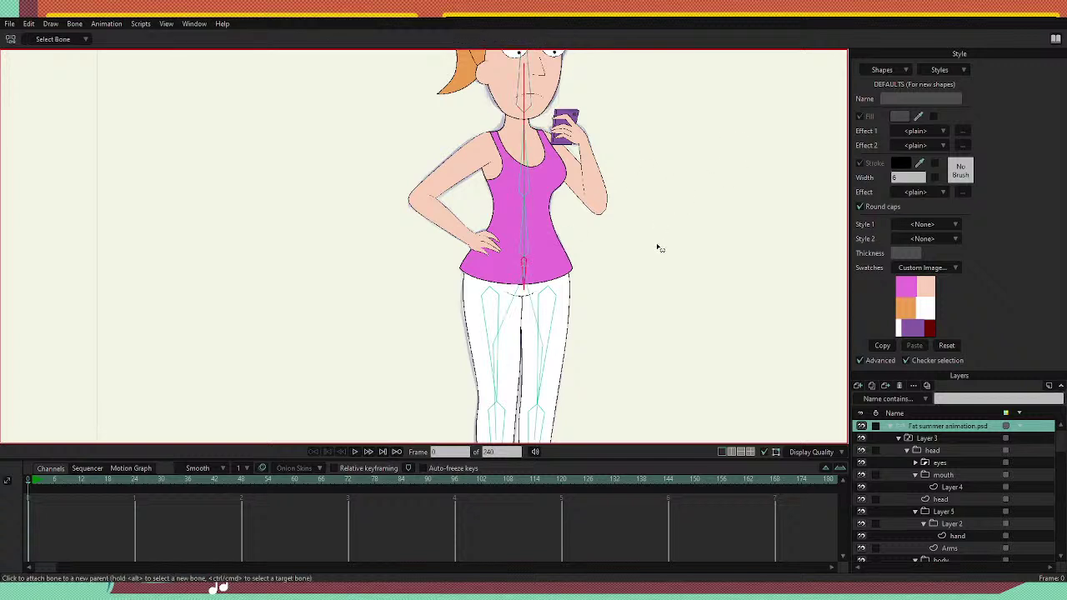
{"action": "key", "text": "b"}
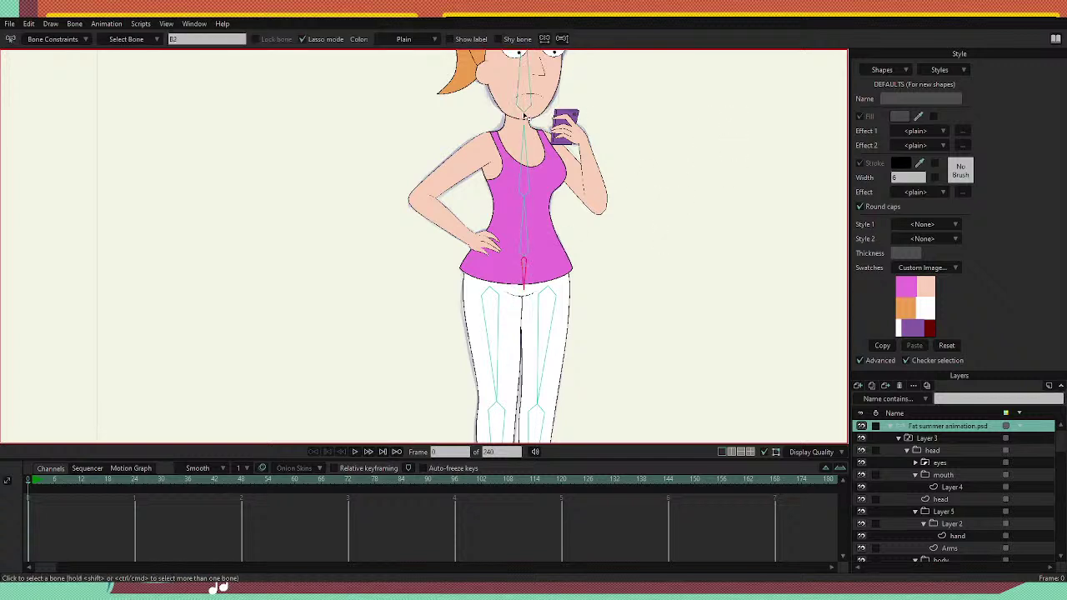
{"action": "key", "text": "p"}
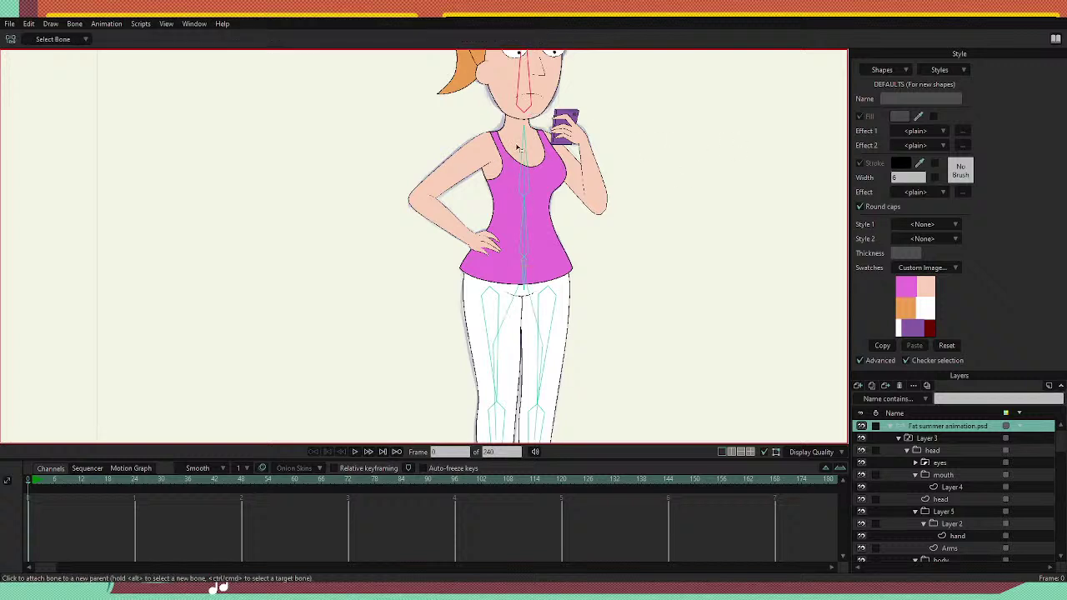
Add a chain of upper arm, forearm and hand bones along the bent arm whose hand rests on the hip.
{"action": "scroll", "coordinate": [567, 165], "scroll_direction": "down", "scroll_amount": 4}
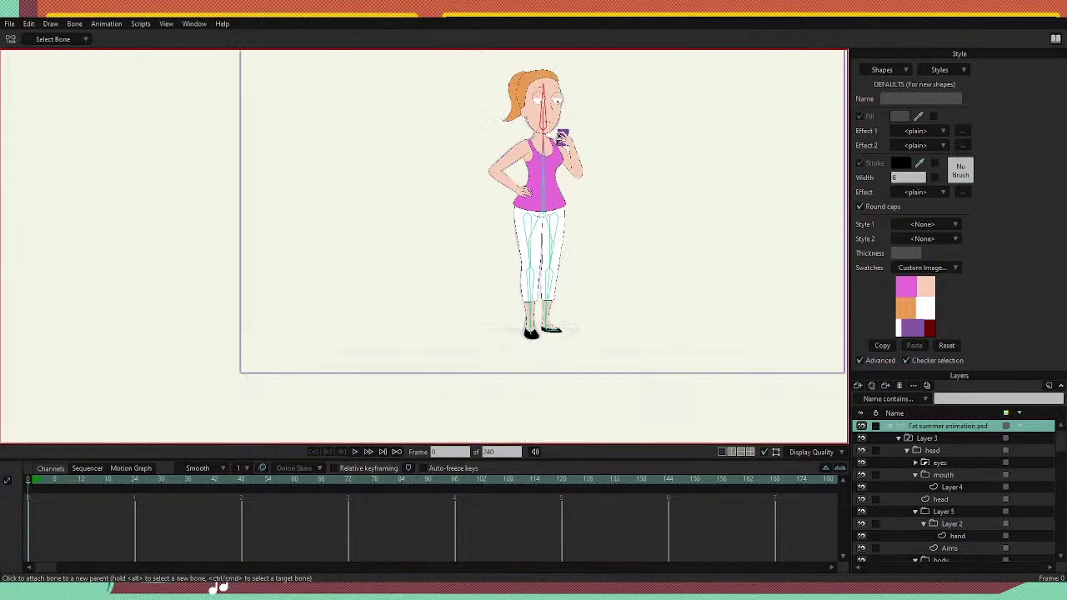
{"action": "scroll", "coordinate": [564, 117], "scroll_direction": "up", "scroll_amount": 2}
{"action": "scroll", "coordinate": [625, 121], "scroll_direction": "up", "scroll_amount": 1}
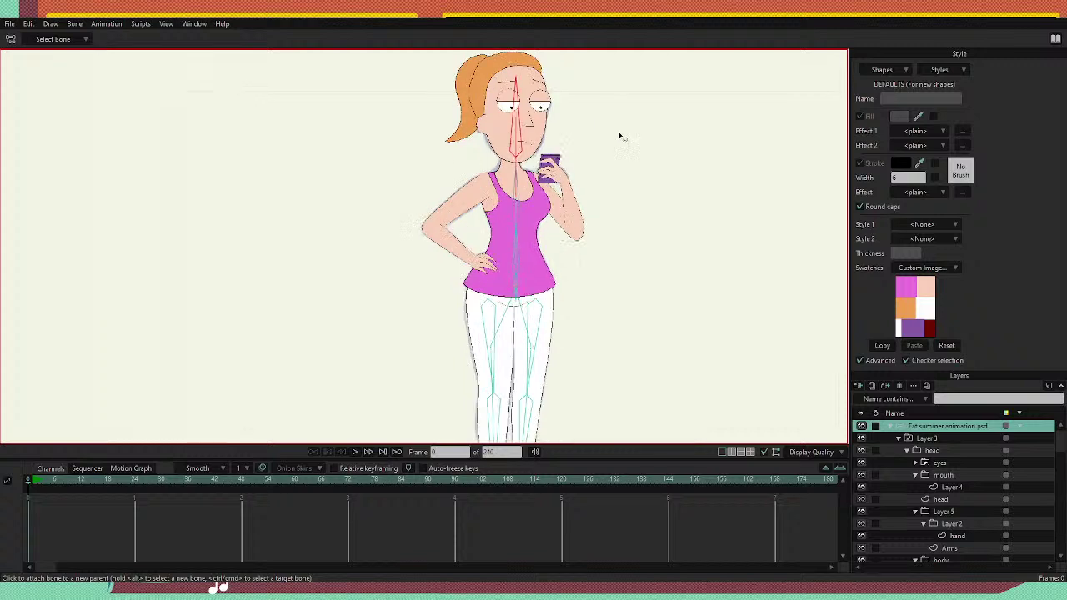
{"action": "key", "text": "a"}
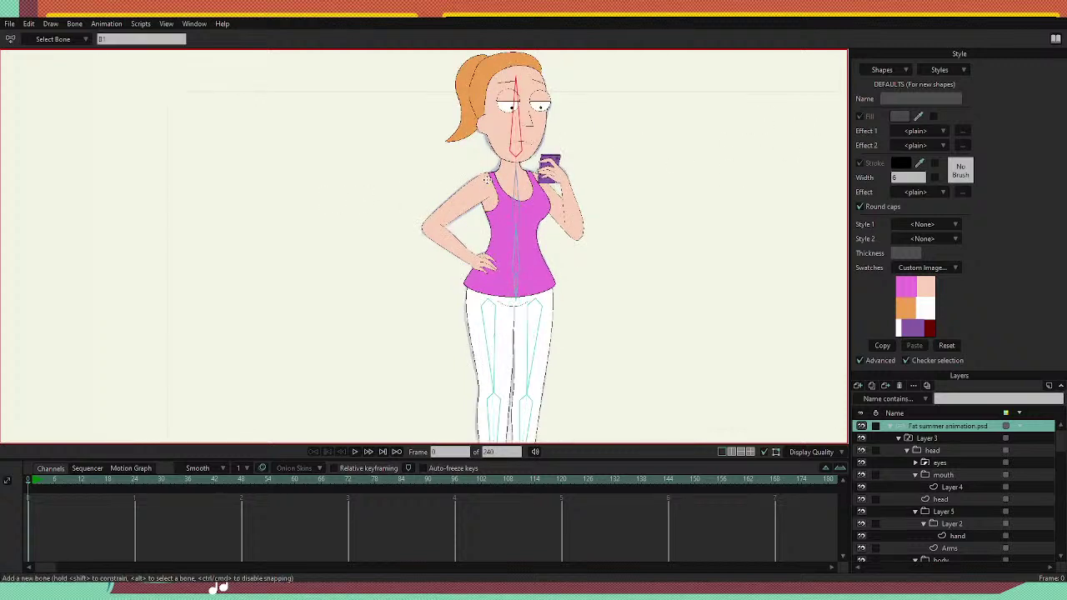
{"action": "left_click_drag", "start_coordinate": [491, 177], "coordinate": [487, 262]}
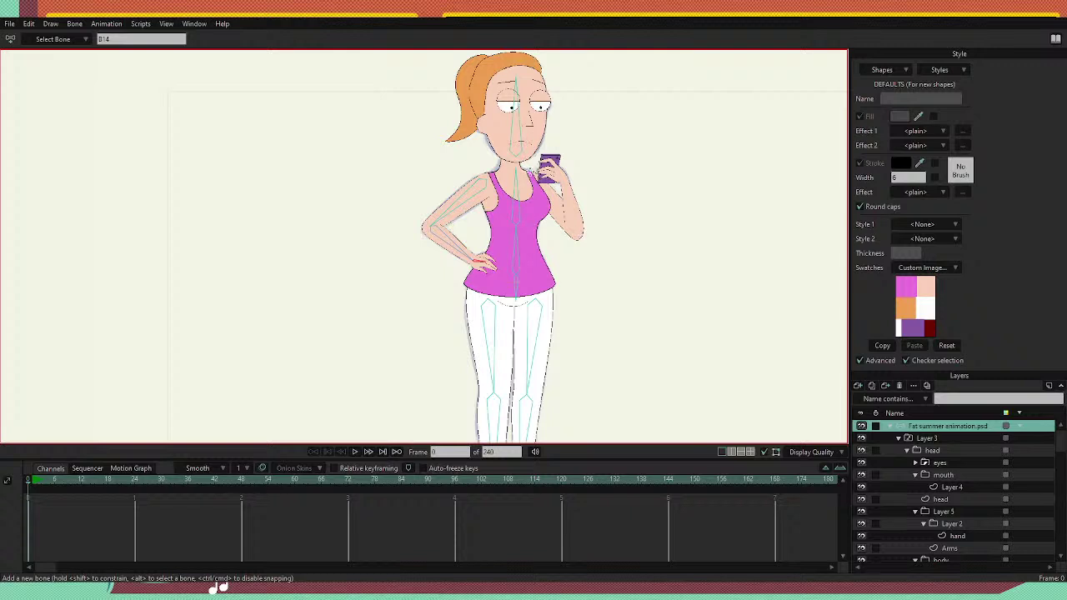
Parent the hip-resting arm's upper arm bone to the upper spine bone.
{"action": "key", "text": "b"}
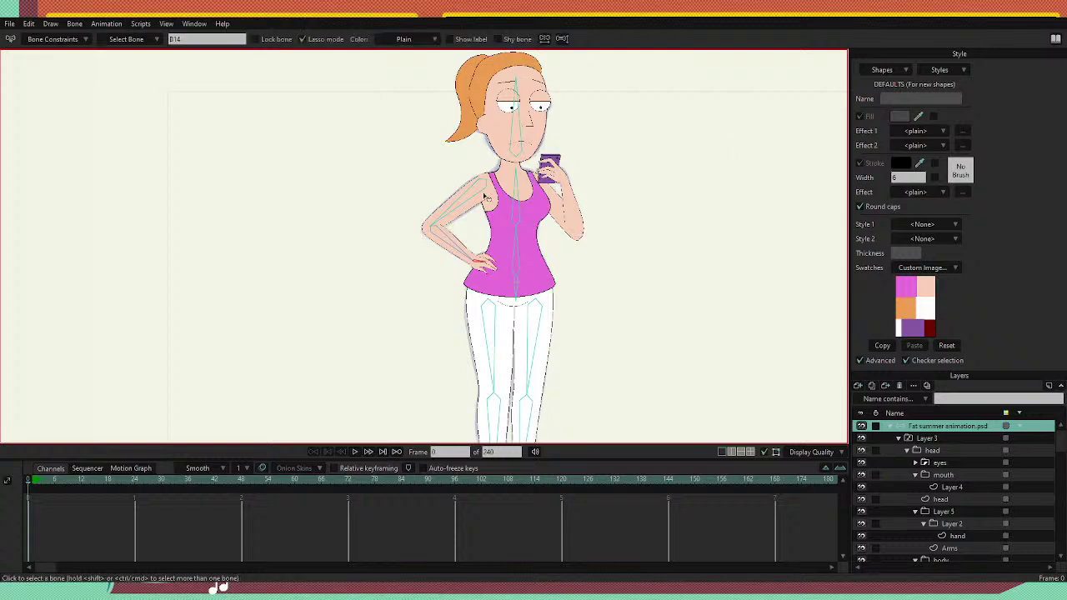
{"action": "left_click", "coordinate": [486, 197]}
{"action": "key", "text": "p"}
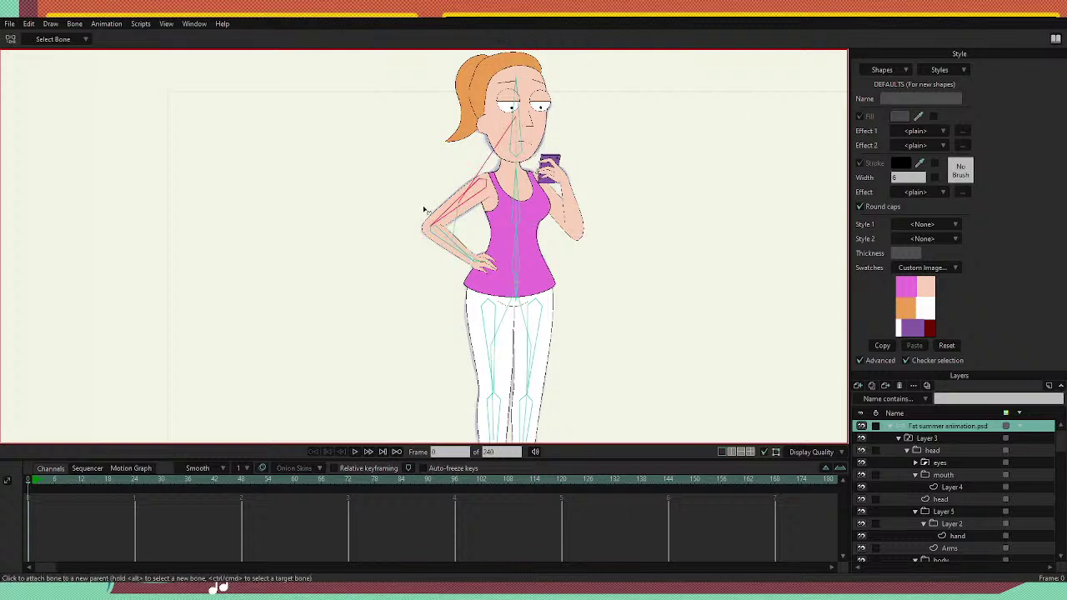
{"action": "left_click", "coordinate": [514, 214]}
Select the upper spine bone and add upper arm, forearm and hand bones along the arm holding the phone.
{"action": "key", "text": "a"}
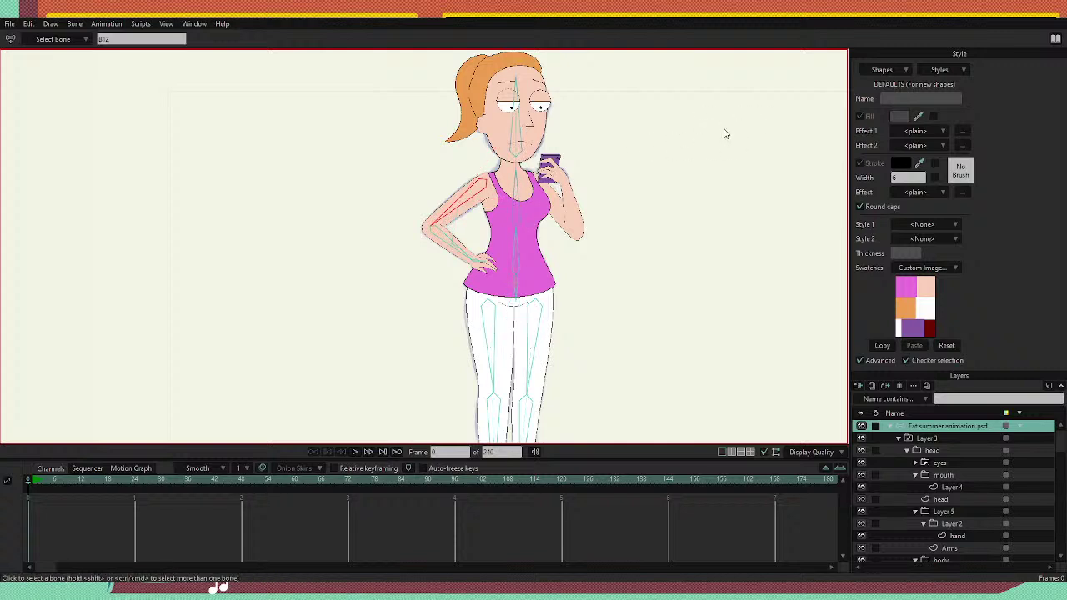
{"action": "key", "text": "s"}
{"action": "left_click", "coordinate": [516, 198]}
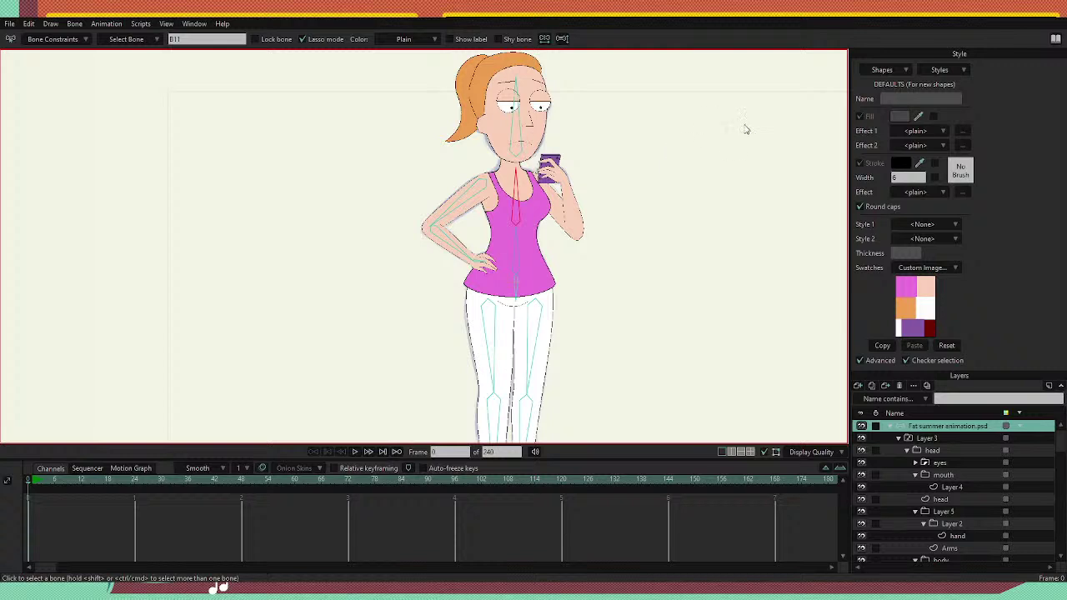
{"action": "key", "text": "a"}
{"action": "mouse_move", "coordinate": [542, 178]}
{"action": "left_mouse_down"}
{"action": "mouse_move", "coordinate": [578, 235]}
{"action": "mouse_move", "coordinate": [568, 178]}
{"action": "mouse_move", "coordinate": [546, 164]}
{"action": "left_mouse_up"}
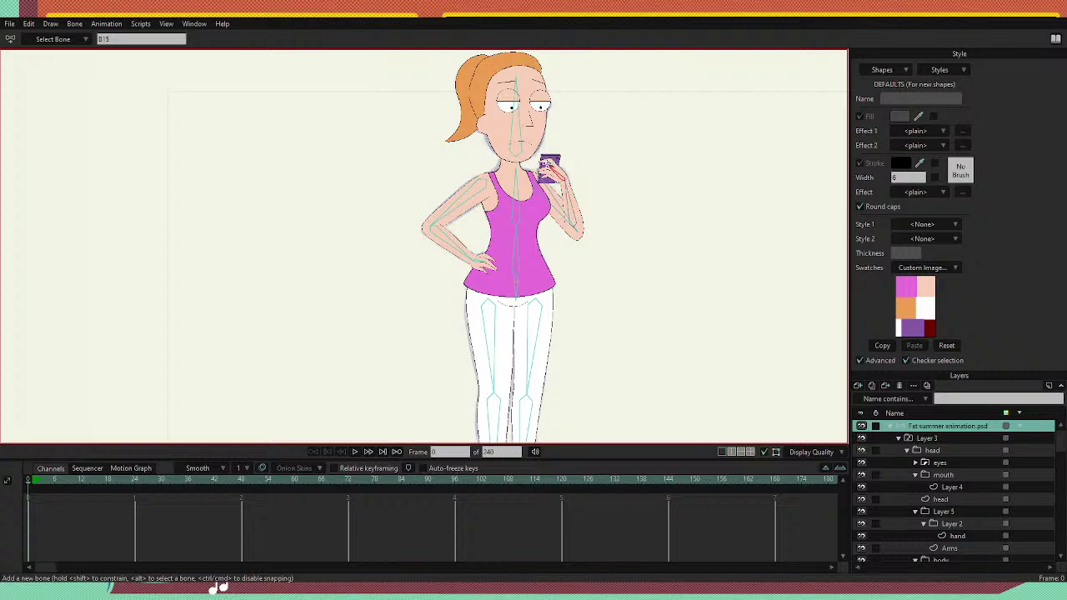
Collapse the subgroups inside the head group and toggle layer visibility to check which artwork the eyes, head and Layer 5 layers contain.
{"action": "scroll", "coordinate": [550, 134], "scroll_direction": "down", "scroll_amount": 4}
{"action": "scroll", "coordinate": [538, 109], "scroll_direction": "up", "scroll_amount": 5}
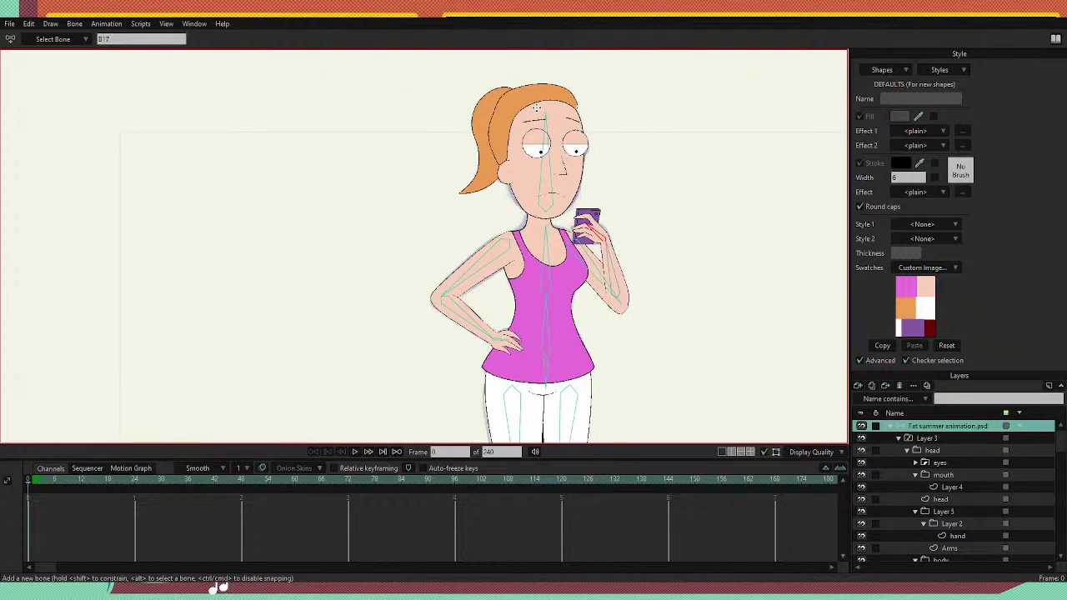
{"action": "left_click", "coordinate": [948, 450]}
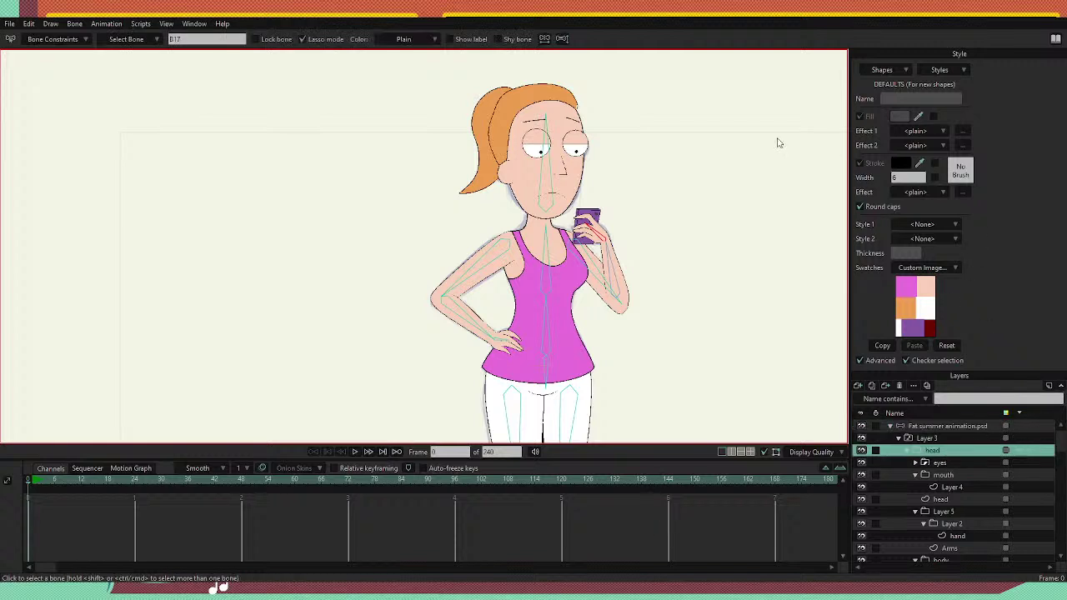
{"action": "left_click", "coordinate": [907, 450]}
{"action": "left_click", "coordinate": [906, 450]}
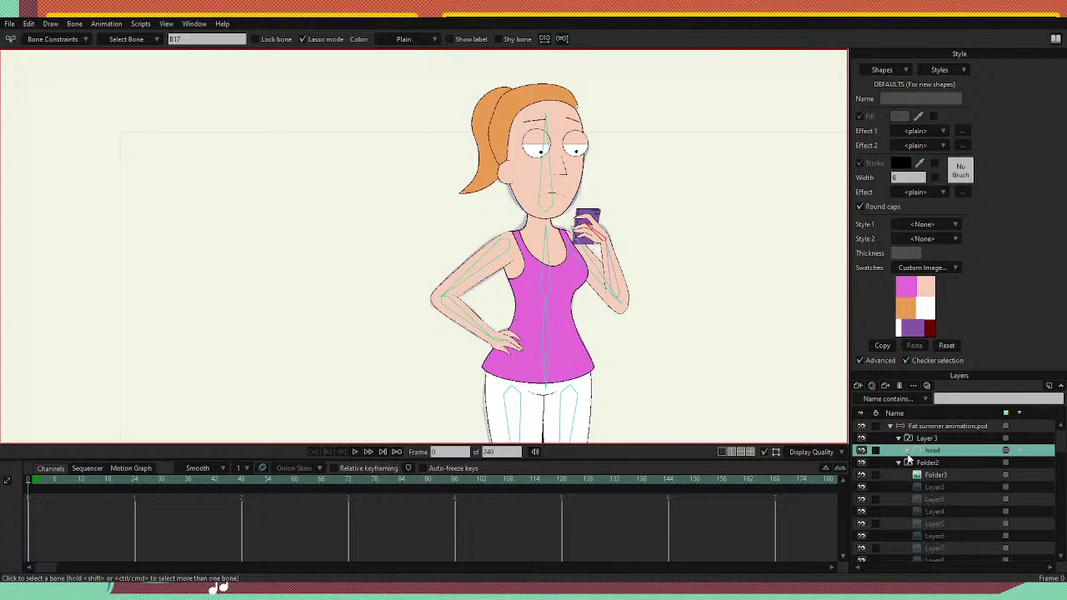
{"action": "left_click", "coordinate": [907, 451]}
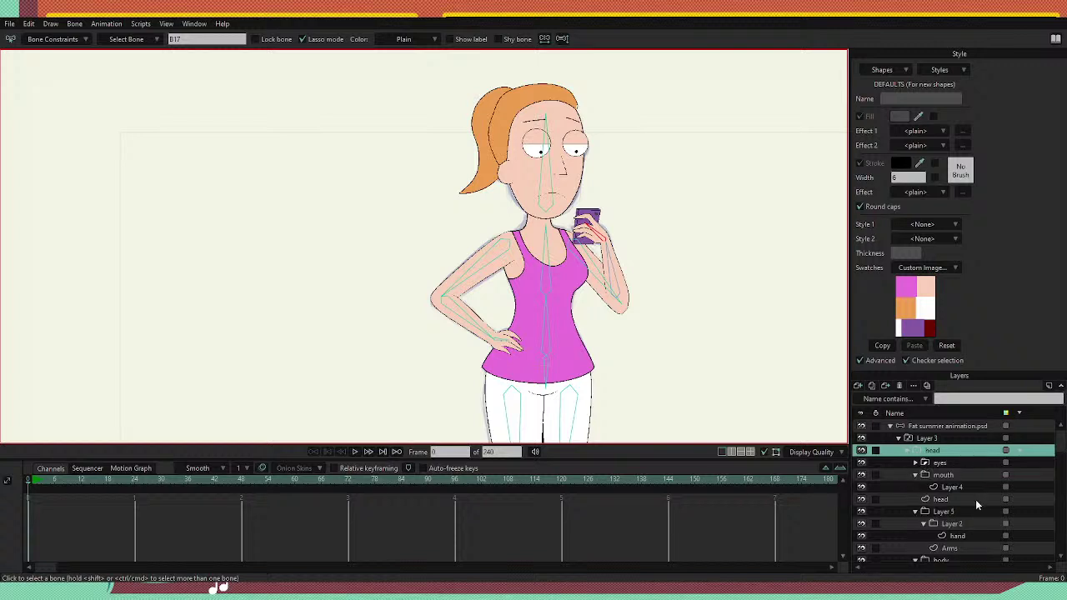
{"action": "left_click", "coordinate": [862, 462]}
{"action": "left_click", "coordinate": [861, 462]}
{"action": "left_click", "coordinate": [861, 511]}
{"action": "left_click", "coordinate": [861, 511]}
{"action": "left_click", "coordinate": [914, 524]}
{"action": "left_click", "coordinate": [916, 475]}
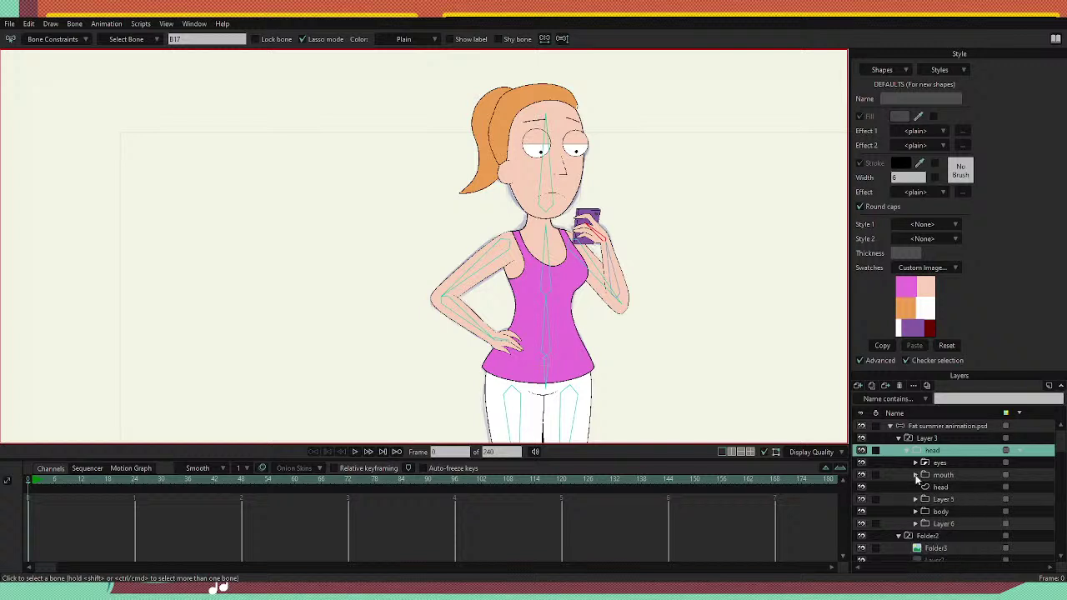
{"action": "left_click", "coordinate": [861, 487]}
{"action": "left_click", "coordinate": [861, 487]}
Bind the eyes and mouth layers to the head bone.
{"action": "left_click", "coordinate": [940, 465]}
{"action": "left_click", "coordinate": [943, 477], "text": "shift"}
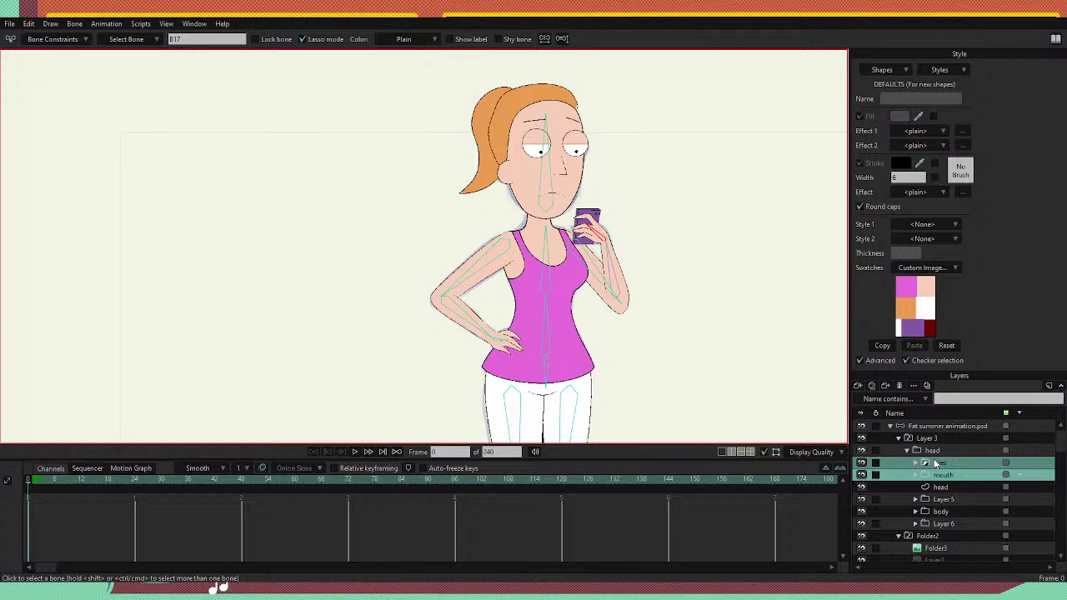
{"action": "key", "text": "b"}
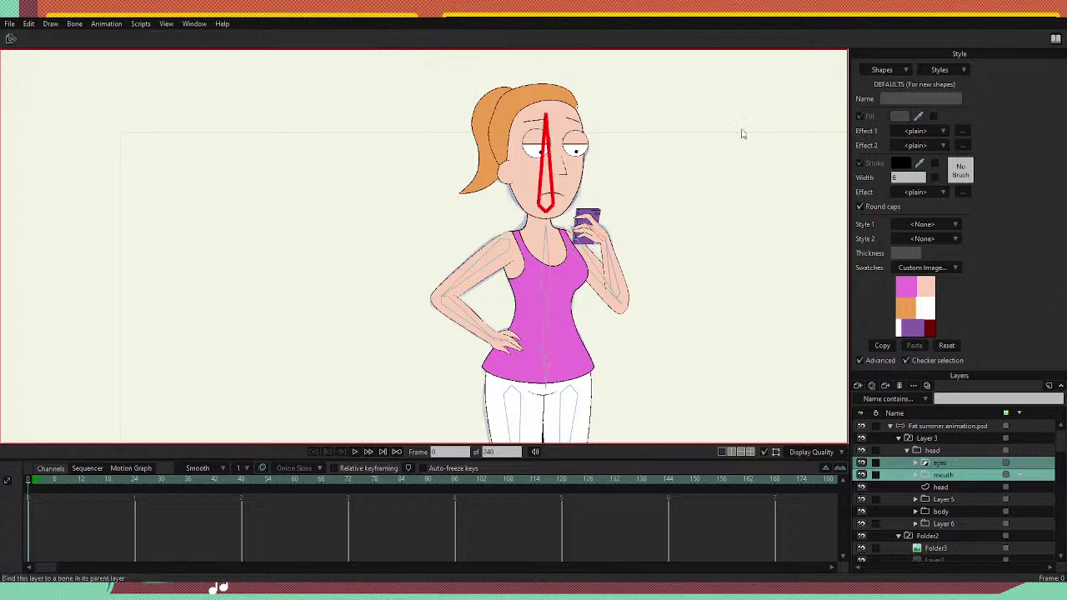
Test the head binding at frame 7 by rotating the head bone toward the phone, and undo the test poses.
{"action": "left_click_drag", "start_coordinate": [53, 480], "coordinate": [58, 479]}
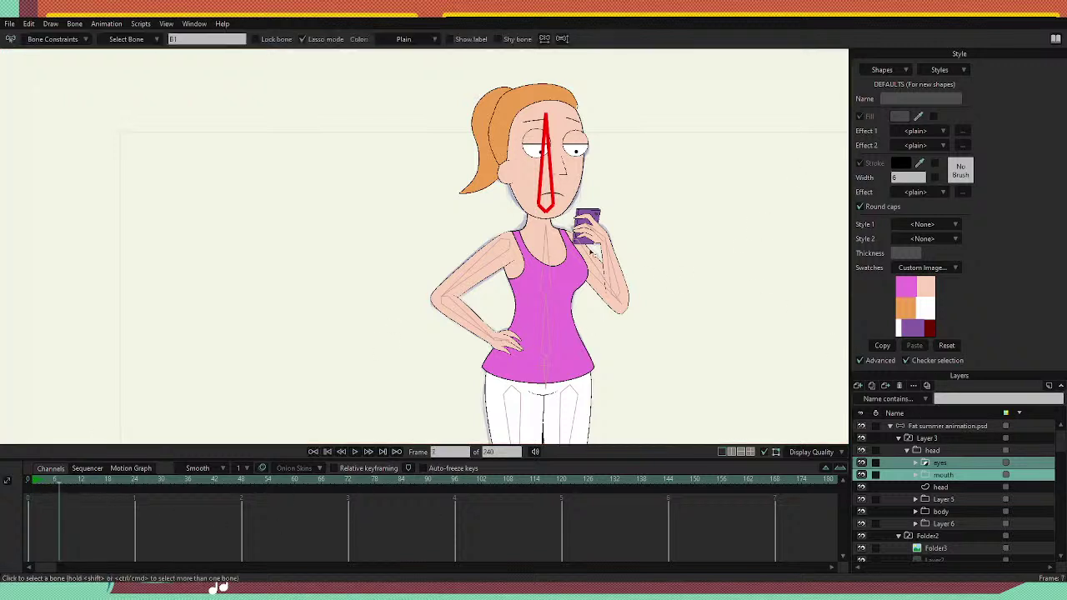
{"action": "left_click", "coordinate": [942, 426]}
{"action": "key", "text": "t"}
{"action": "left_click_drag", "start_coordinate": [545, 189], "coordinate": [569, 178]}
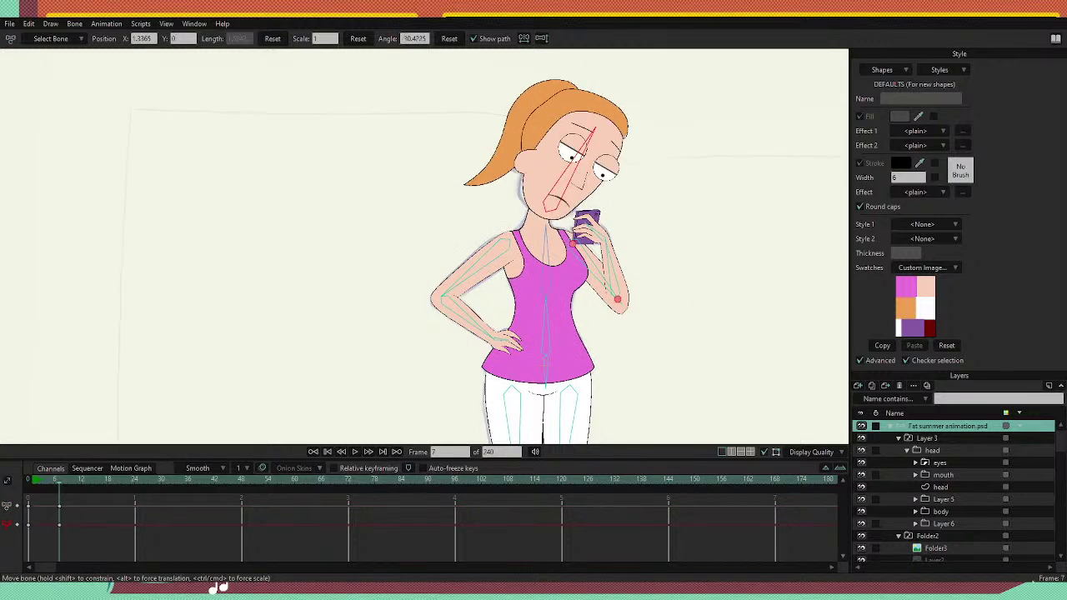
{"action": "key", "text": "ctrl+z"}
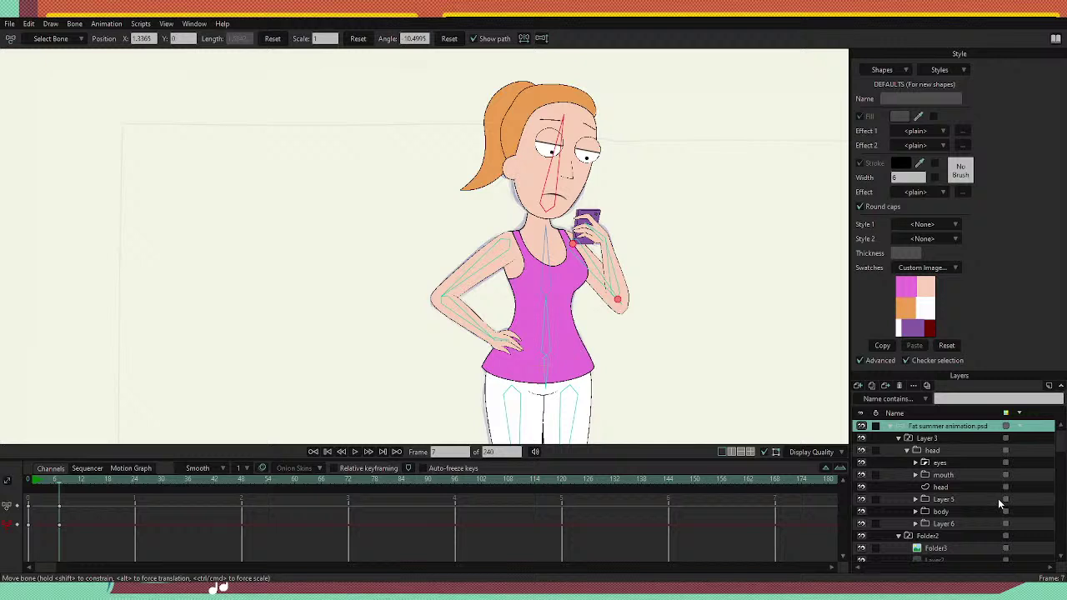
{"action": "key", "text": "ctrl+z"}
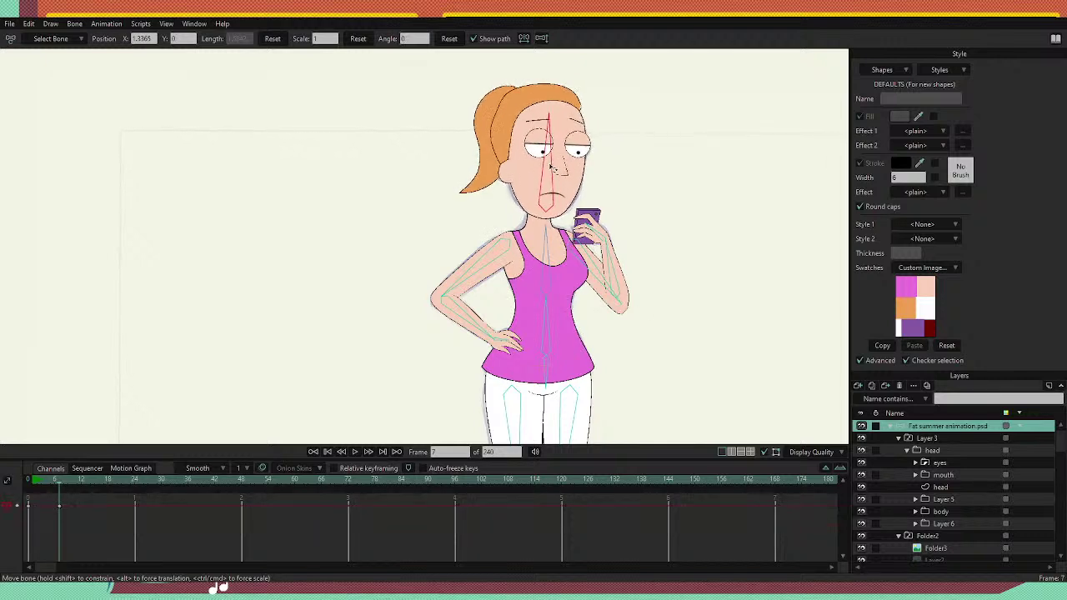
{"action": "left_click_drag", "start_coordinate": [550, 166], "coordinate": [558, 161]}
{"action": "key", "text": "ctrl+z"}
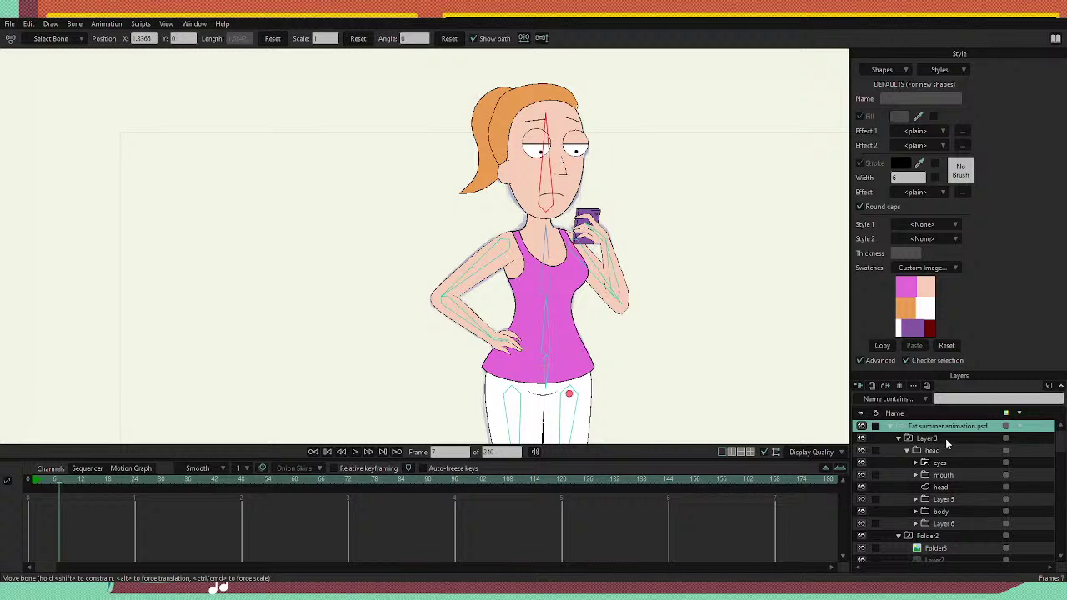
Select the eyes, mouth and head layers together and bind them to the head bone.
{"action": "scroll", "coordinate": [923, 459], "scroll_direction": "down", "scroll_amount": 1}
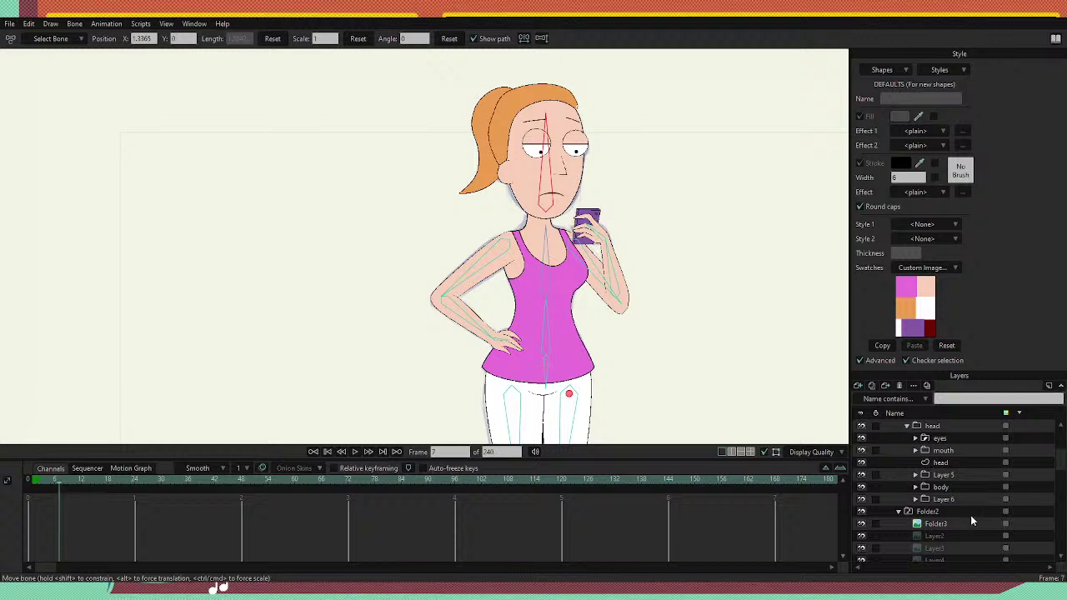
{"action": "scroll", "coordinate": [944, 436], "scroll_direction": "up", "scroll_amount": 1}
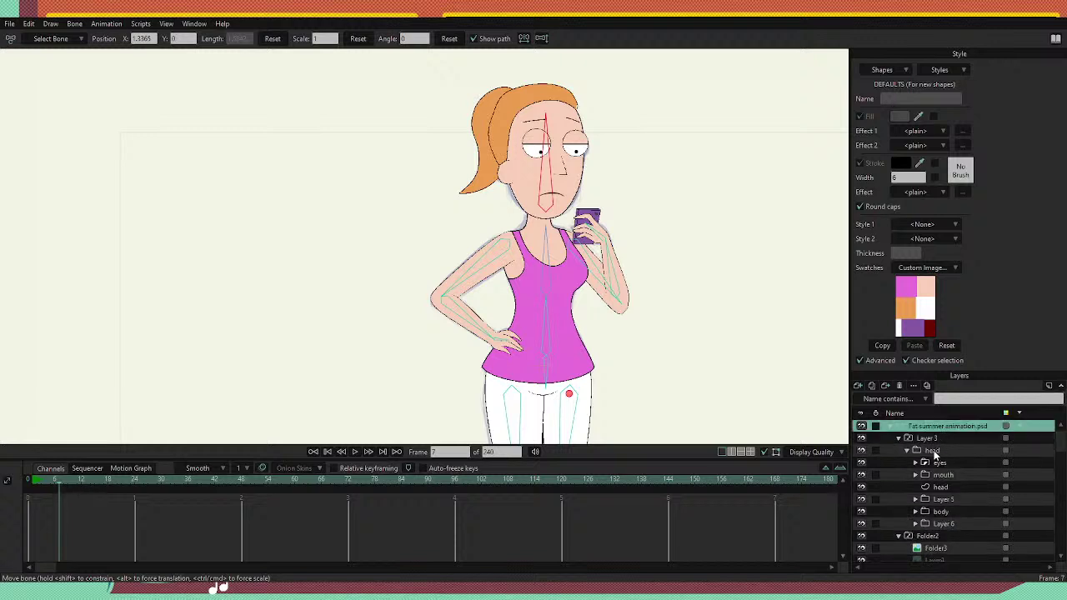
{"action": "left_click", "coordinate": [862, 451]}
{"action": "left_click", "coordinate": [862, 451]}
{"action": "left_click", "coordinate": [934, 463]}
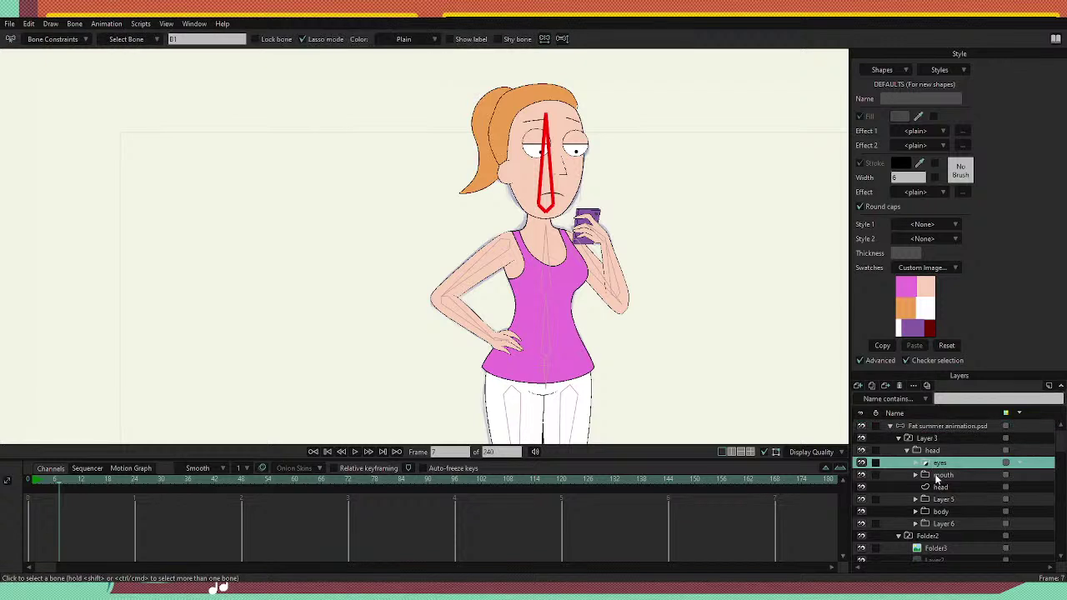
{"action": "left_click", "coordinate": [936, 475], "text": "ctrl"}
{"action": "left_click", "coordinate": [939, 487], "text": "ctrl"}
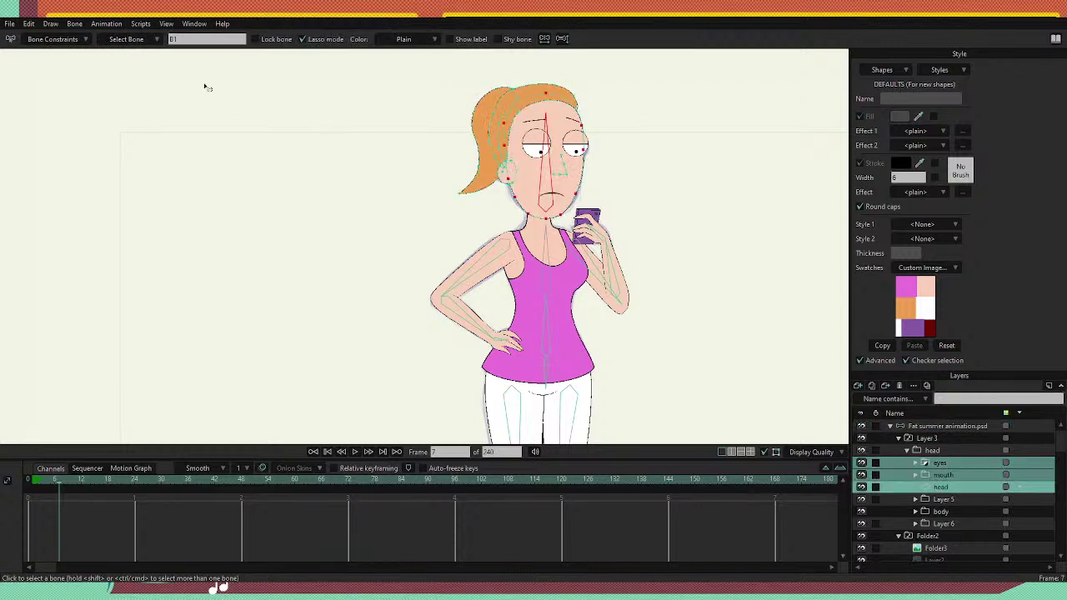
{"action": "left_click", "coordinate": [129, 97]}
Hide the Folder2 reference image group and select the top-level bone layer.
{"action": "scroll", "coordinate": [968, 497], "scroll_direction": "down", "scroll_amount": 4}
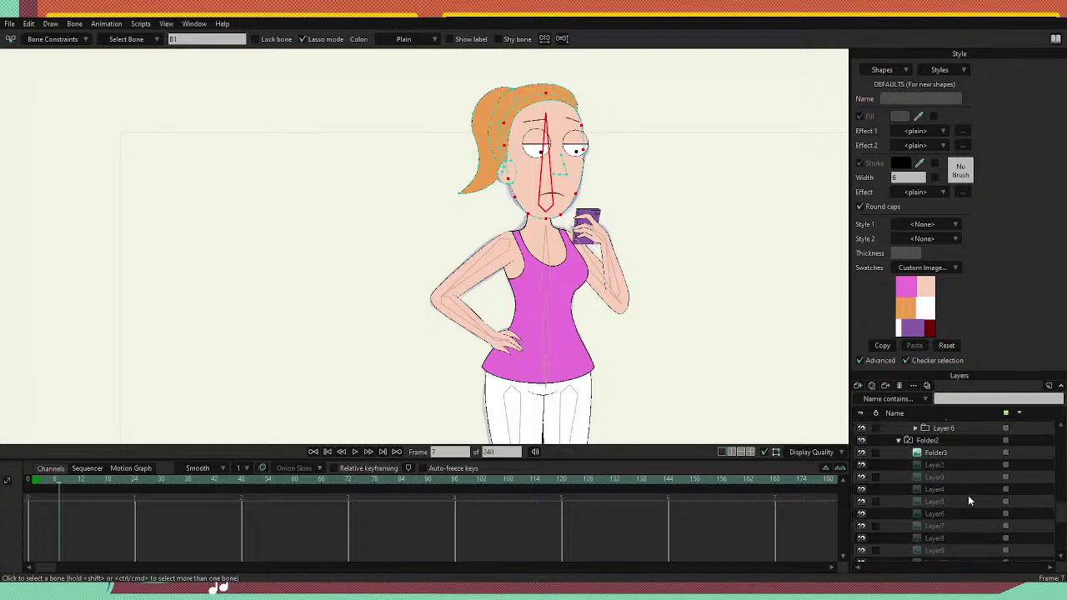
{"action": "scroll", "coordinate": [967, 495], "scroll_direction": "up", "scroll_amount": 1}
{"action": "left_click", "coordinate": [861, 453]}
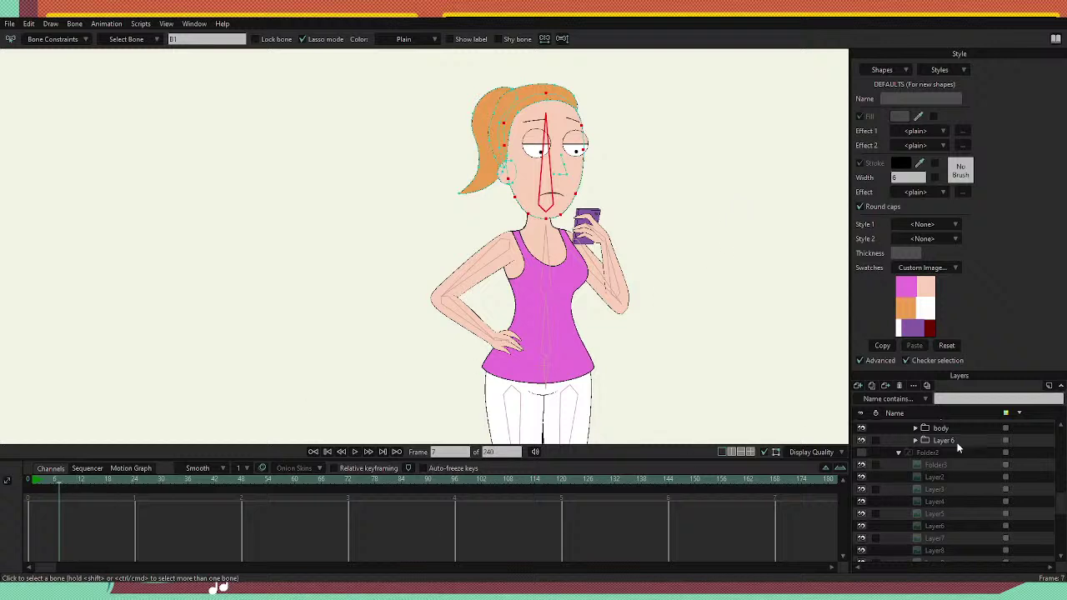
{"action": "left_click_drag", "start_coordinate": [1062, 504], "coordinate": [1056, 421]}
{"action": "left_click", "coordinate": [936, 425]}
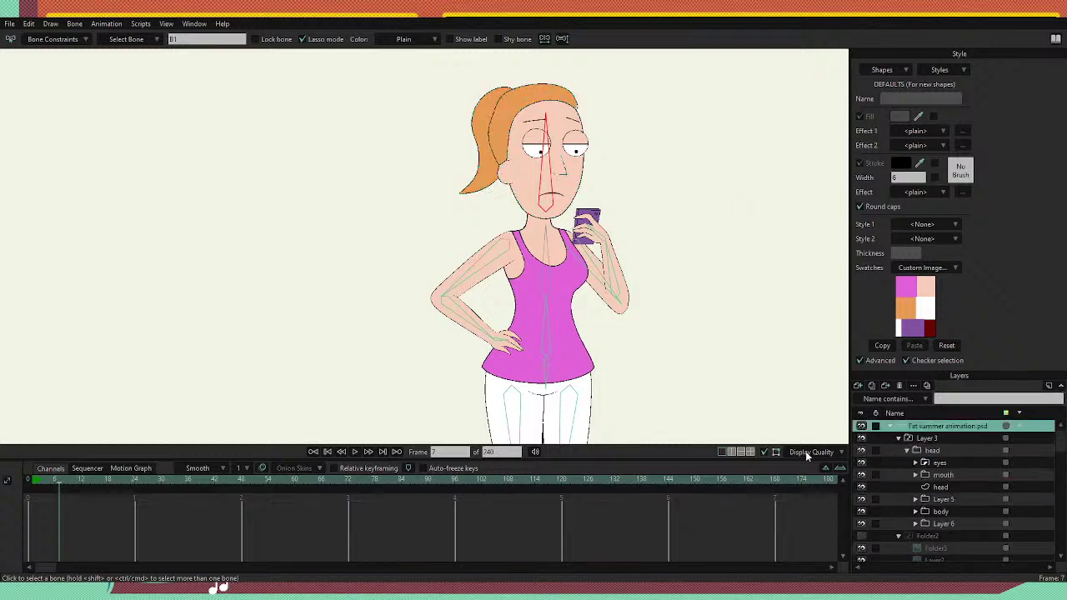
Test the head binding at frame 7 by rotating the head bone away from the phone, and undo the pose changes.
{"action": "key", "text": "t"}
{"action": "left_click_drag", "start_coordinate": [546, 204], "coordinate": [555, 173]}
{"action": "key", "text": "ctrl+z"}
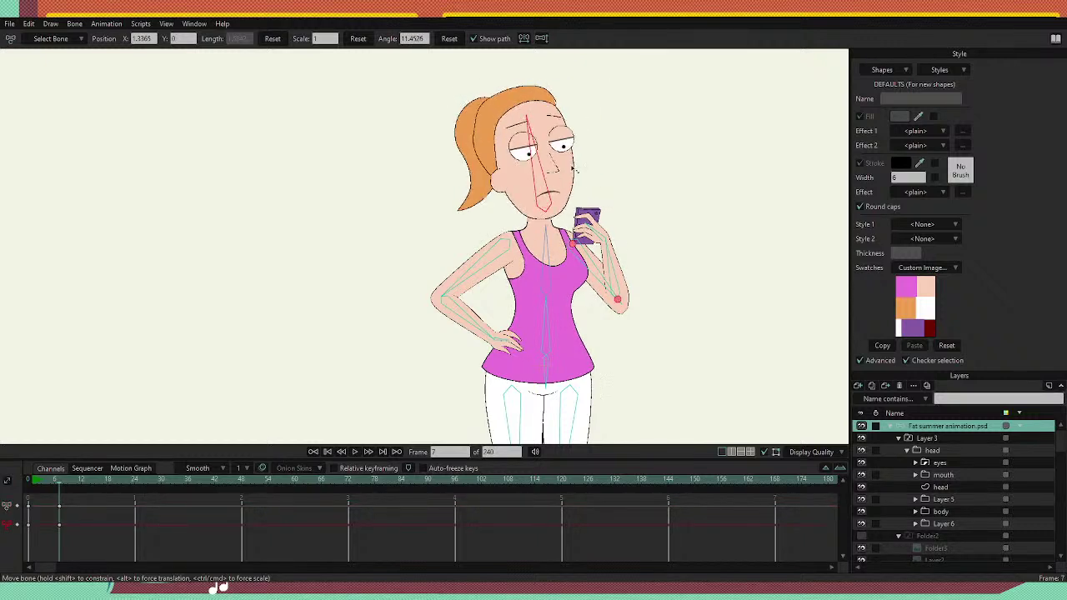
{"action": "key", "text": "ctrl+z"}
{"action": "key", "text": "ctrl+z"}
{"action": "key", "text": "ctrl+z"}
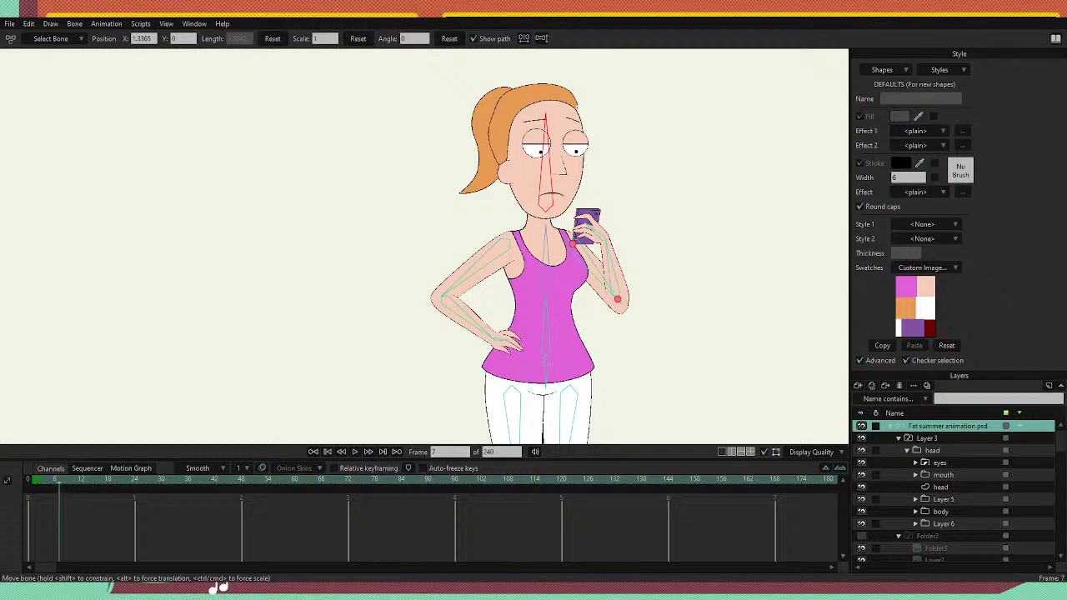
{"action": "left_click_drag", "start_coordinate": [546, 233], "coordinate": [545, 258]}
{"action": "left_click_drag", "start_coordinate": [545, 320], "coordinate": [539, 321]}
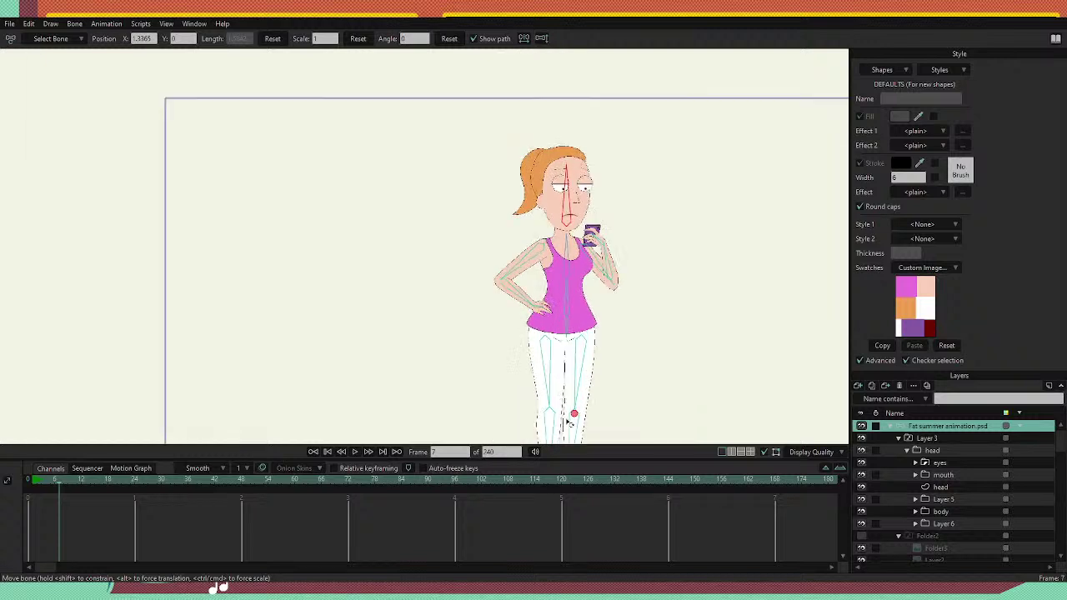
{"action": "scroll", "coordinate": [566, 423], "scroll_direction": "up", "scroll_amount": 3}
{"action": "mouse_move", "coordinate": [584, 372]}
{"action": "left_mouse_down"}
{"action": "mouse_move", "coordinate": [595, 369]}
{"action": "mouse_move", "coordinate": [586, 369]}
{"action": "left_mouse_up"}
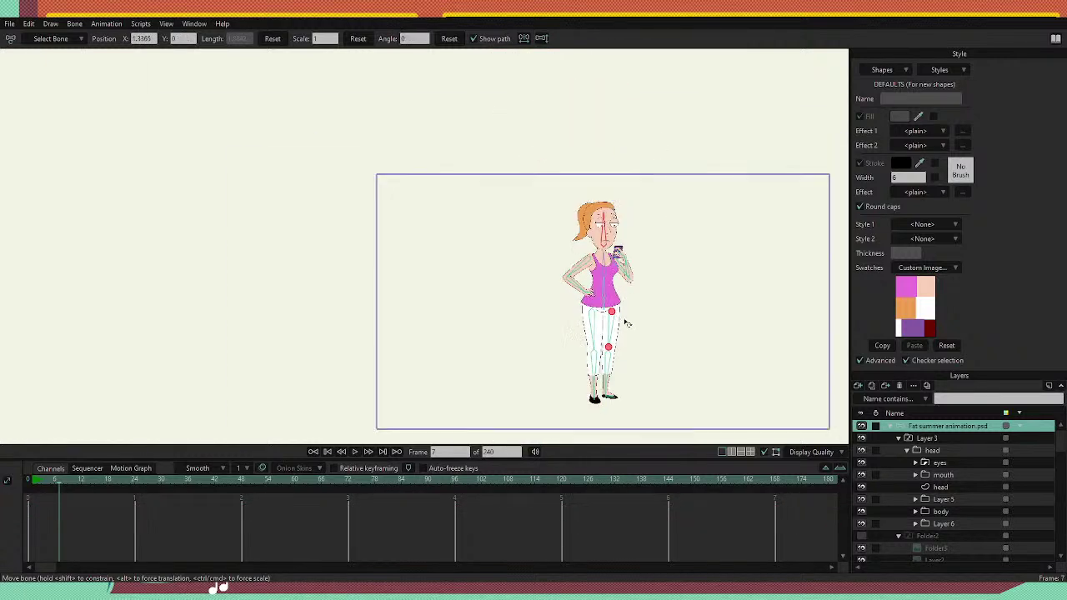
{"action": "scroll", "coordinate": [592, 334], "scroll_direction": "up", "scroll_amount": 4}
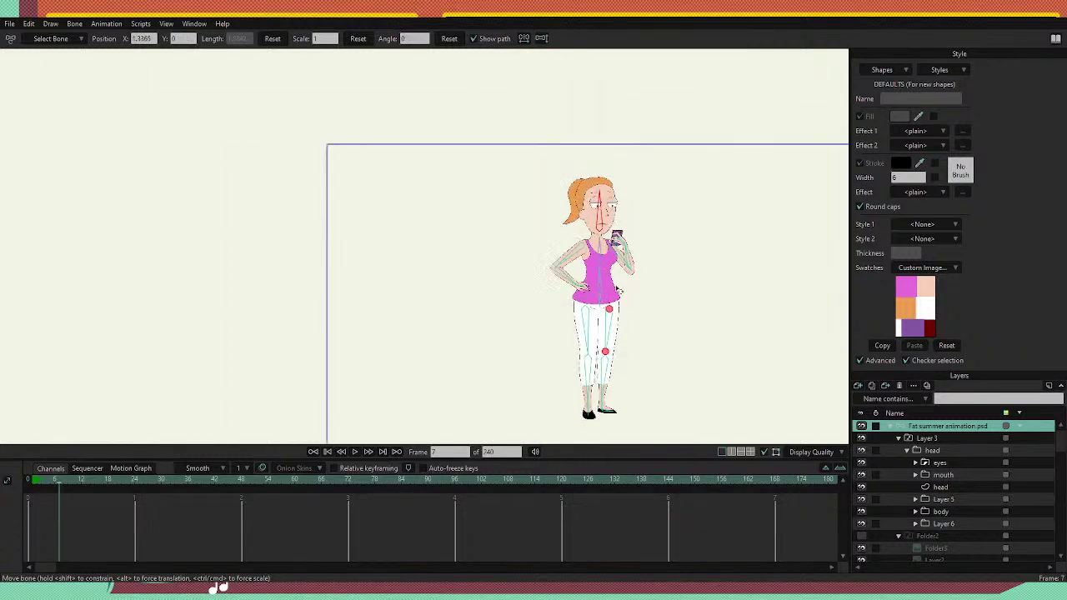
{"action": "left_click", "coordinate": [555, 282]}
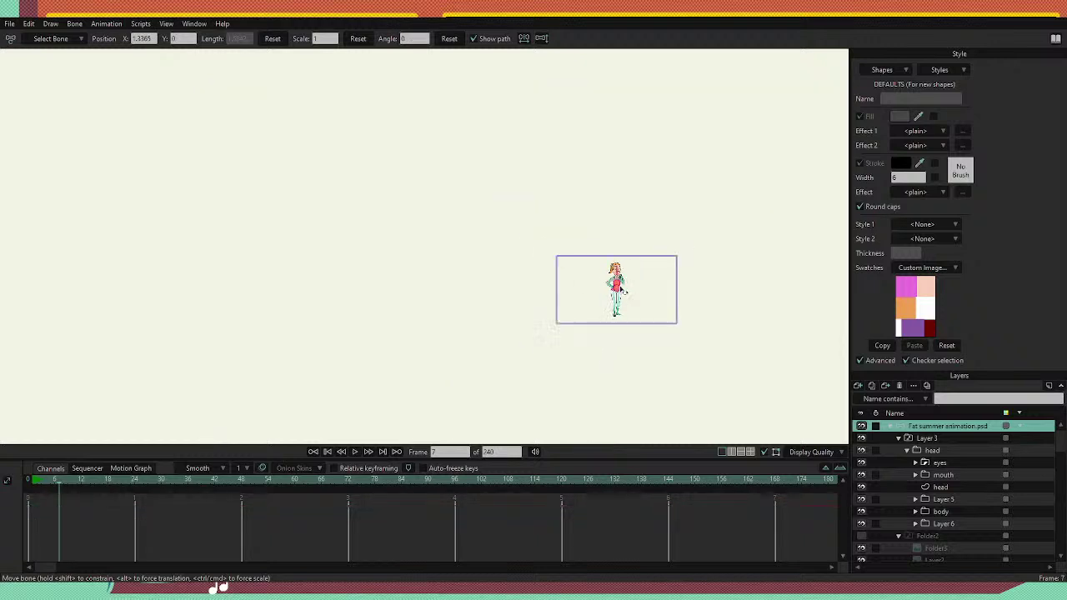
{"action": "scroll", "coordinate": [627, 290], "scroll_direction": "up", "scroll_amount": 3}
{"action": "scroll", "coordinate": [623, 290], "scroll_direction": "up", "scroll_amount": 5}
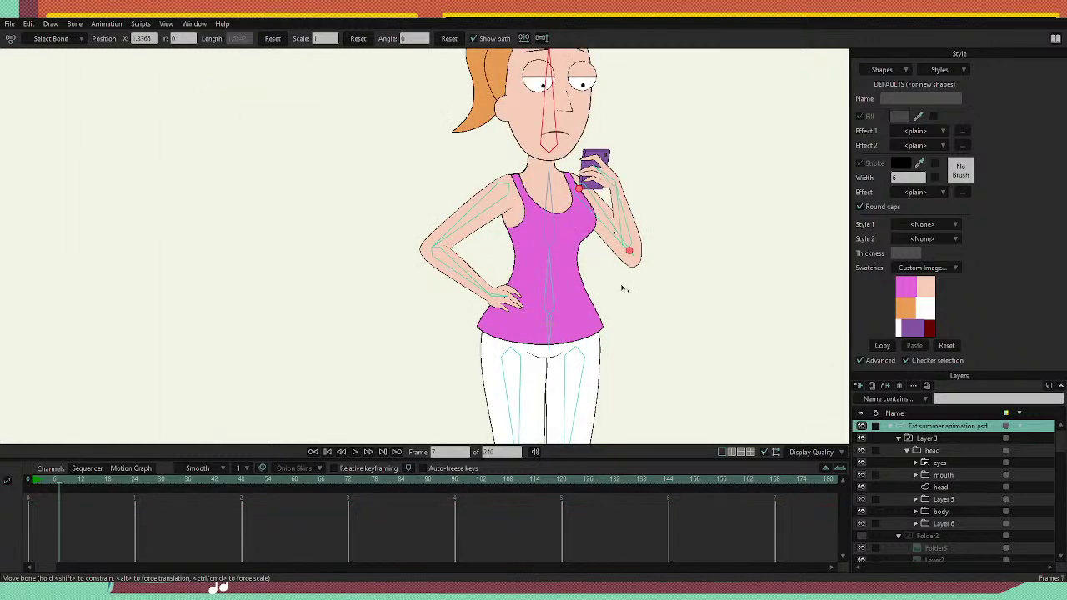
Select the upper arm, forearm and hand bones of the hand-on-hip arm together, with Layer 5 as the artwork layer.
{"action": "key", "text": "z"}
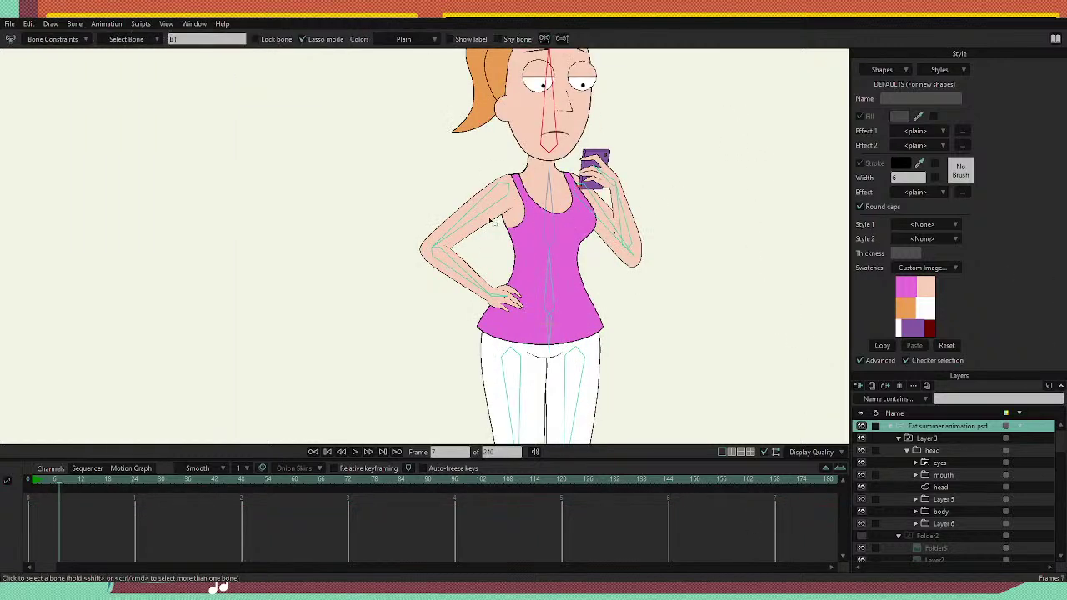
{"action": "left_click", "coordinate": [496, 236]}
{"action": "left_click", "coordinate": [464, 260], "text": "shift"}
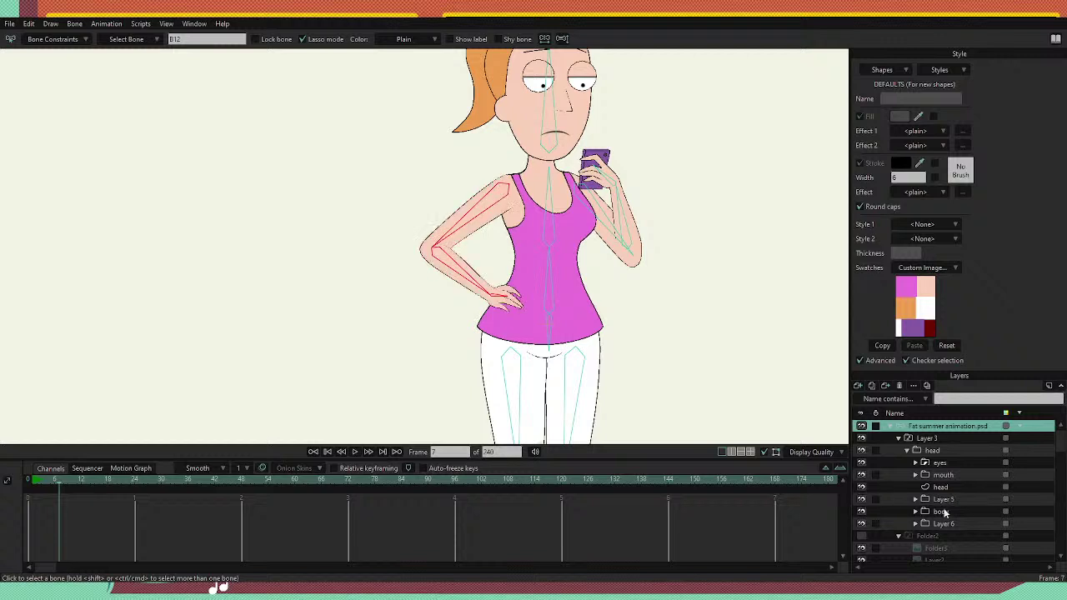
{"action": "left_click", "coordinate": [944, 499]}
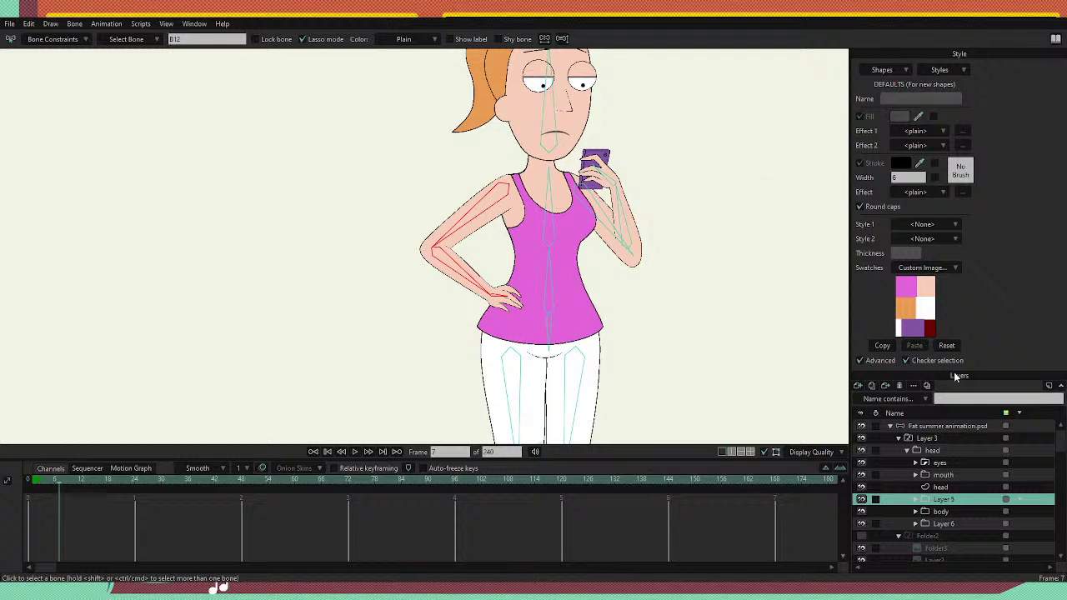
Try moving the selected hand-on-hip arm bones from the top-level bone layer, undo the move and clear the bone selection.
{"action": "left_click", "coordinate": [948, 427]}
{"action": "key", "text": "t"}
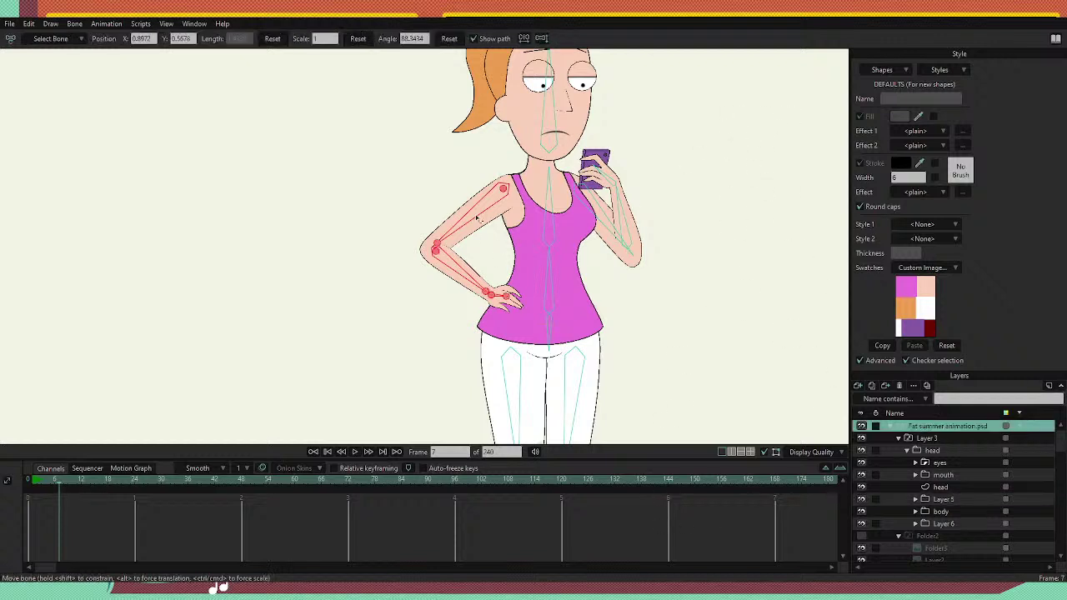
{"action": "left_click_drag", "start_coordinate": [471, 211], "coordinate": [465, 227]}
{"action": "key", "text": "ctrl+z"}
{"action": "key", "text": "b"}
{"action": "left_click", "coordinate": [685, 301]}
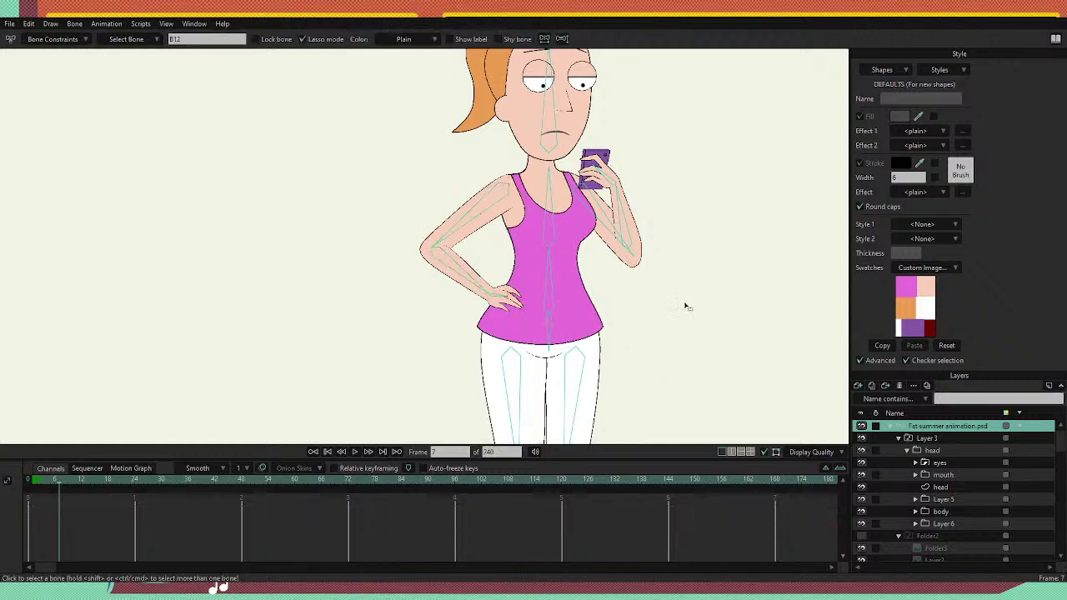
Test the hand-on-hip arm by rotating its forearm, hand and upper arm bones individually, and undo the poses.
{"action": "key", "text": "t"}
{"action": "left_click", "coordinate": [481, 288]}
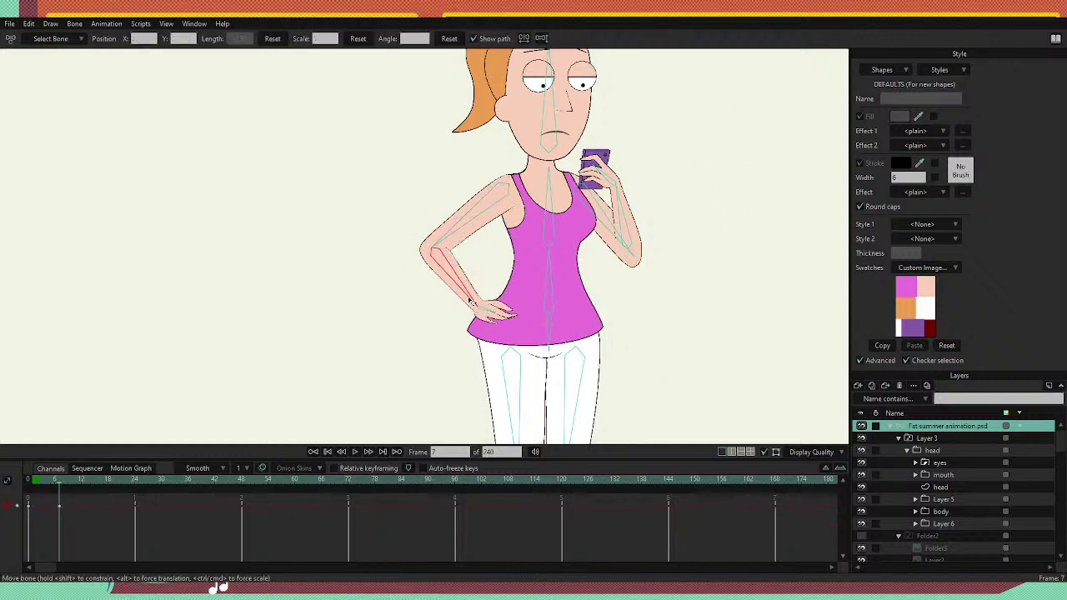
{"action": "left_click", "coordinate": [500, 290]}
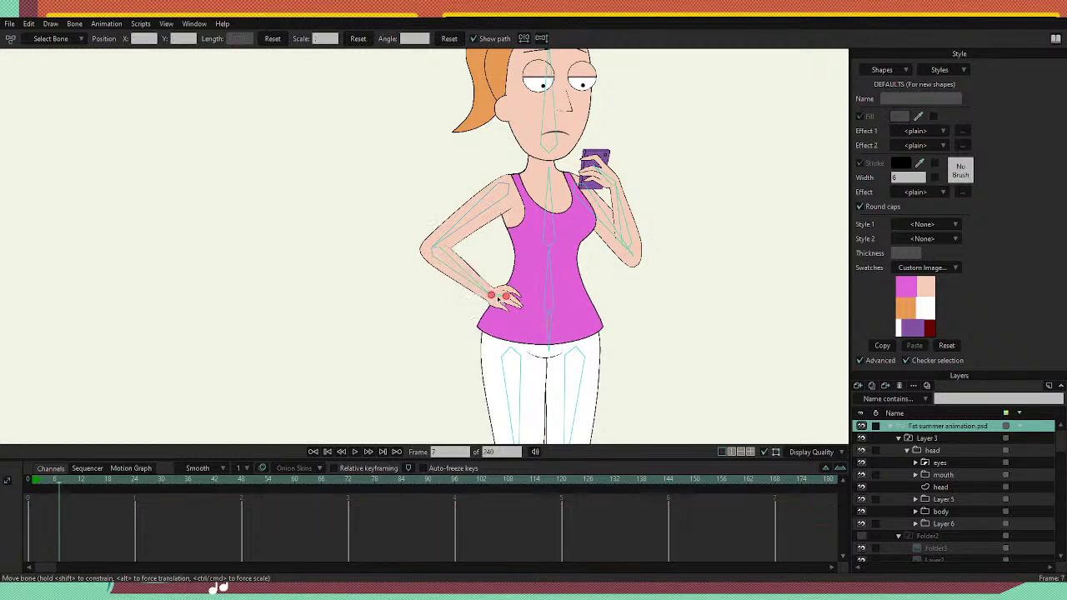
{"action": "left_click", "coordinate": [491, 212]}
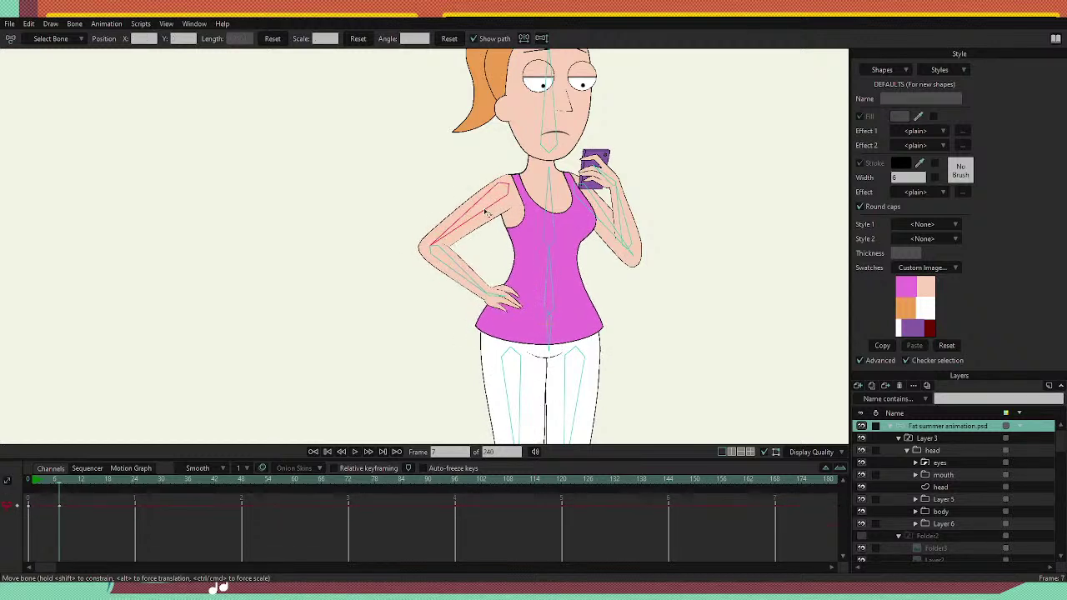
{"action": "left_click_drag", "start_coordinate": [491, 213], "coordinate": [497, 206]}
{"action": "key", "text": "ctrl+z"}
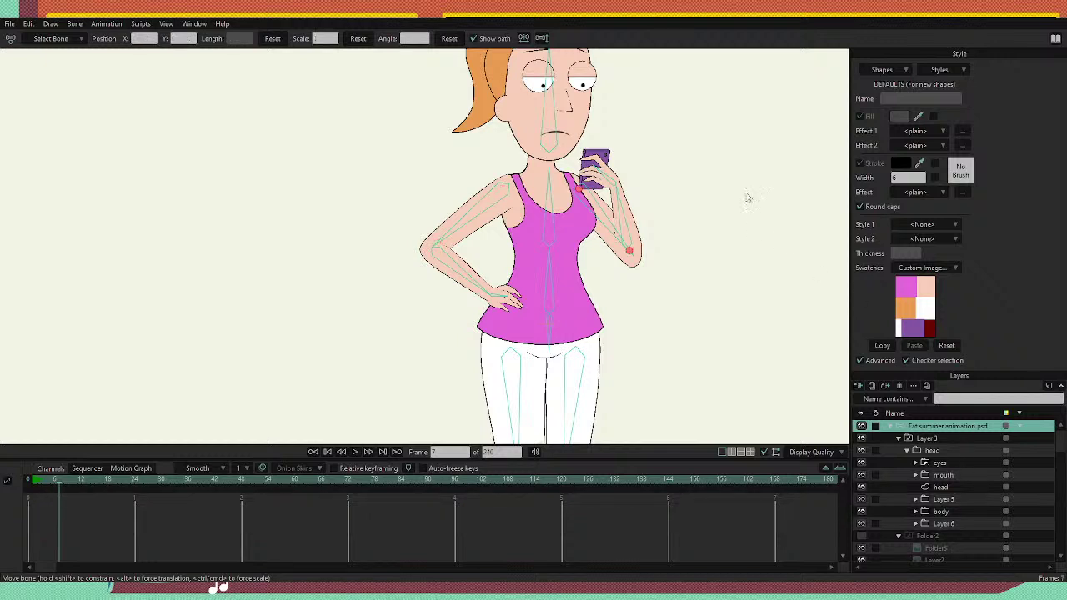
Select the three spine bones running from the hips to the neck.
{"action": "key", "text": "s"}
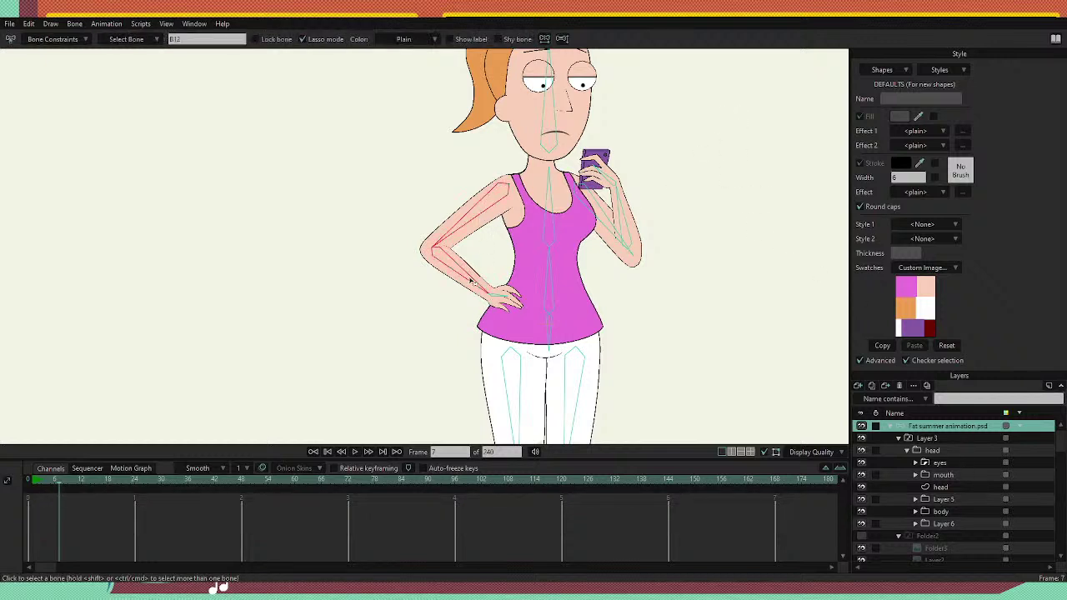
{"action": "left_click", "coordinate": [499, 296], "text": "shift"}
{"action": "left_click", "coordinate": [550, 220]}
{"action": "left_click", "coordinate": [554, 325]}
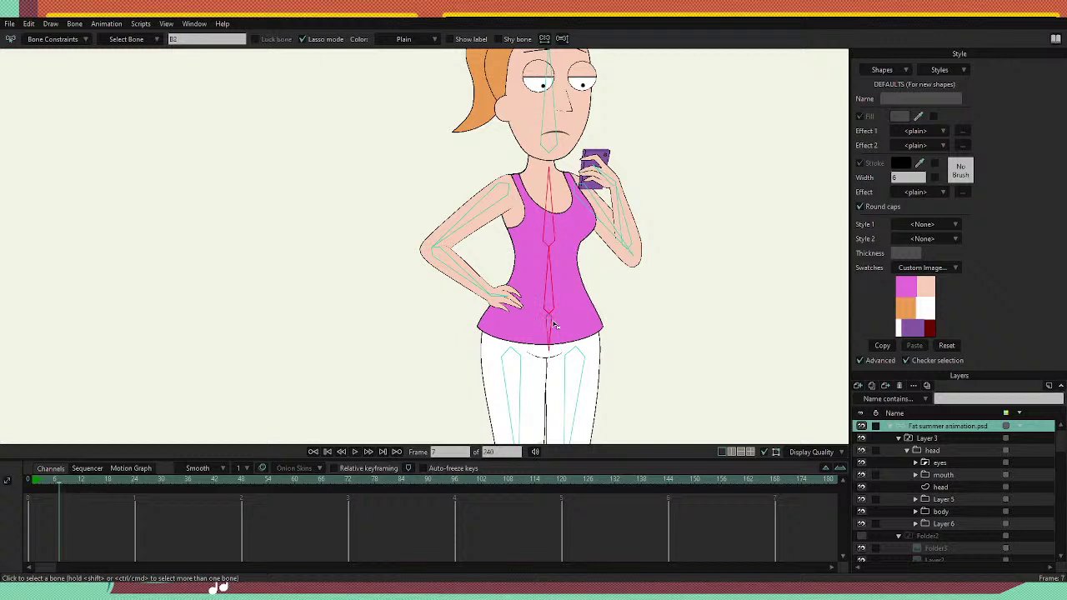
{"action": "left_click", "coordinate": [552, 292]}
{"action": "left_click", "coordinate": [559, 325]}
Select the tank top and neck points in the body group's upper body layer and bind them to the spine bones.
{"action": "left_click", "coordinate": [939, 511]}
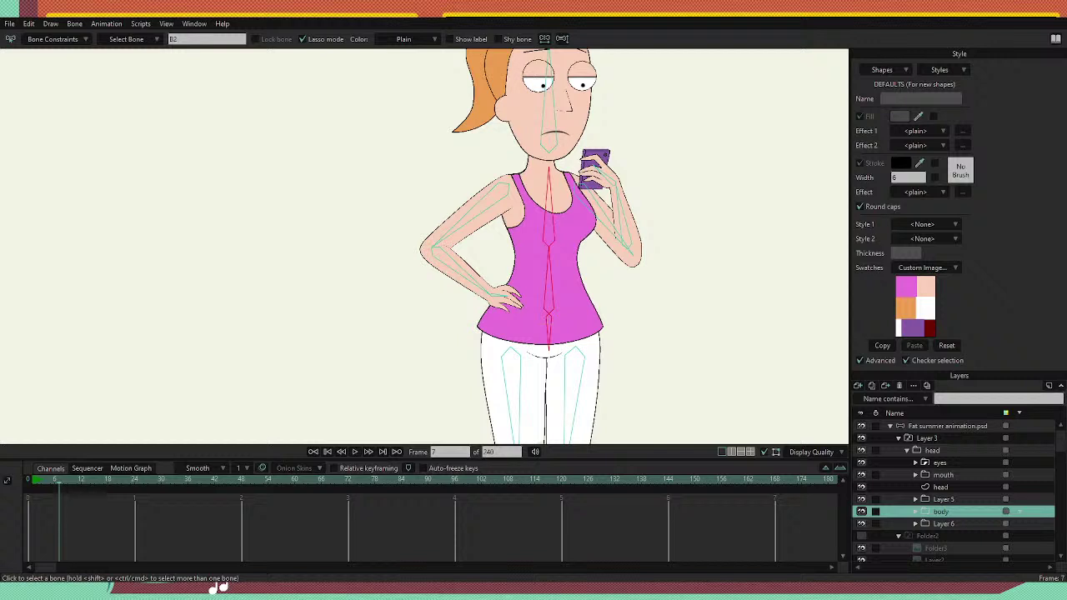
{"action": "left_click", "coordinate": [915, 511]}
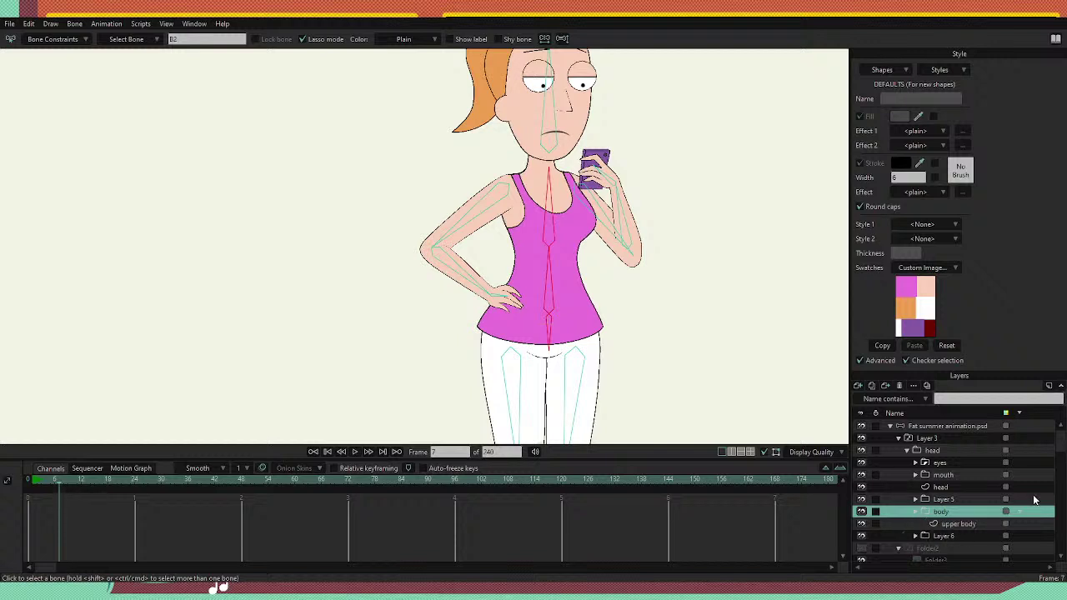
{"action": "left_click", "coordinate": [957, 523]}
{"action": "key", "text": "t"}
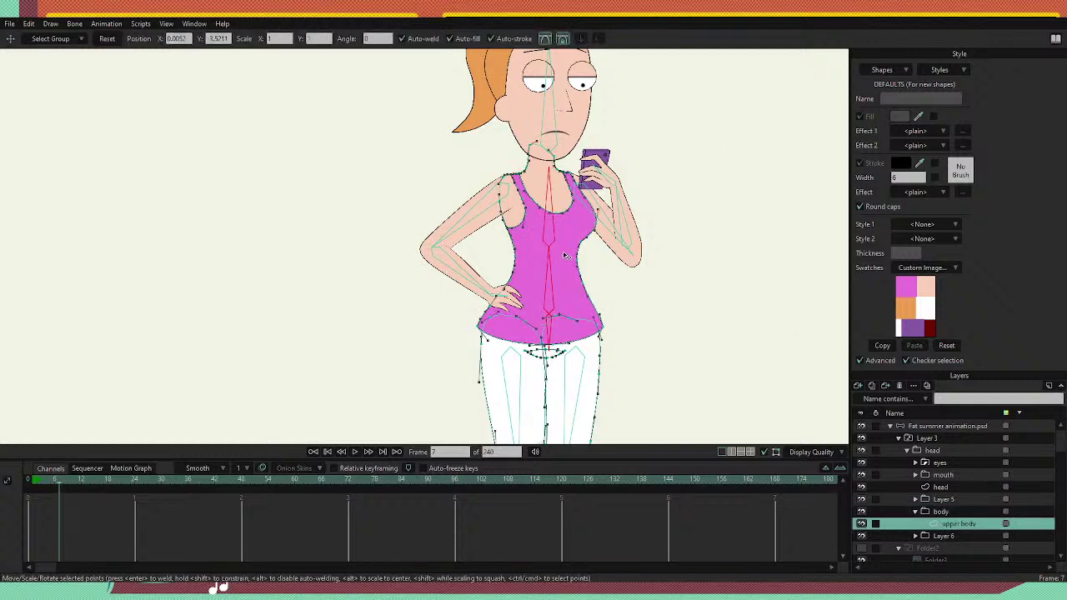
{"action": "key", "text": "ctrl+a"}
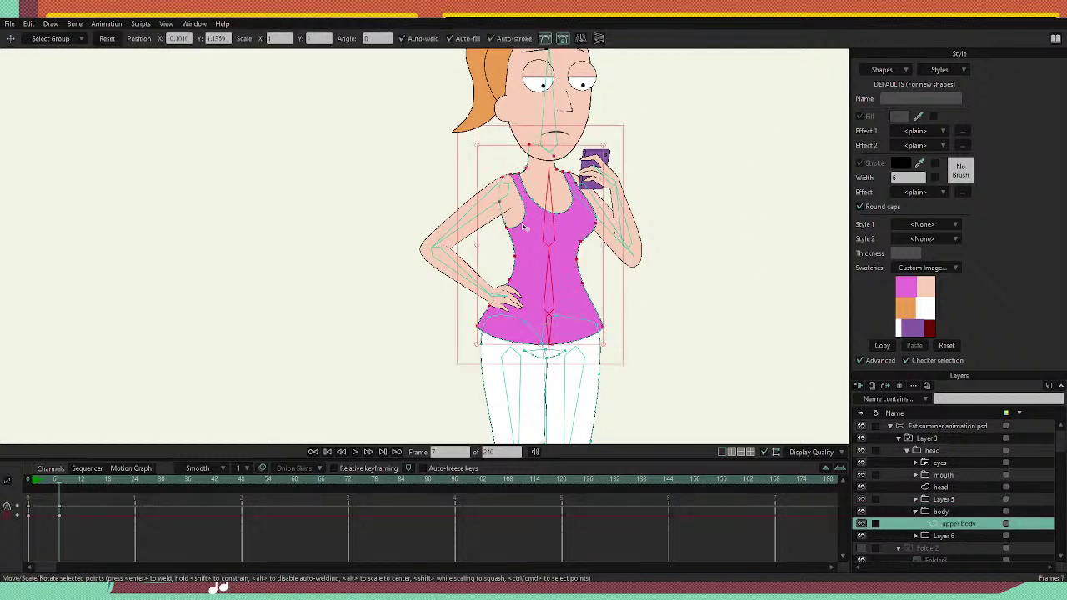
{"action": "left_click", "coordinate": [525, 223]}
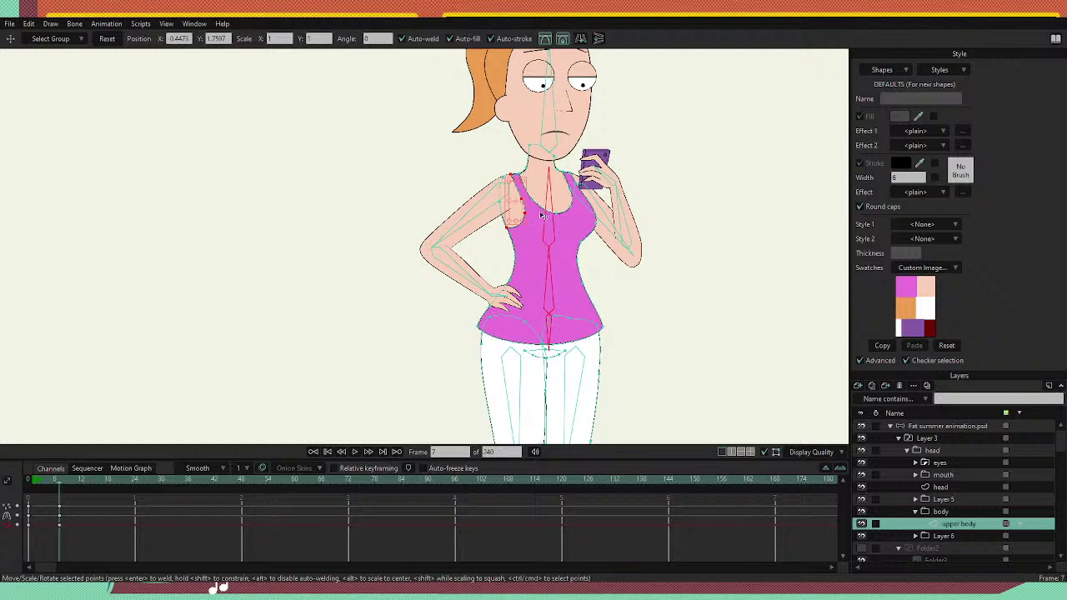
{"action": "left_click", "coordinate": [543, 210]}
{"action": "left_click", "coordinate": [580, 282]}
{"action": "key", "text": "ctrl+a"}
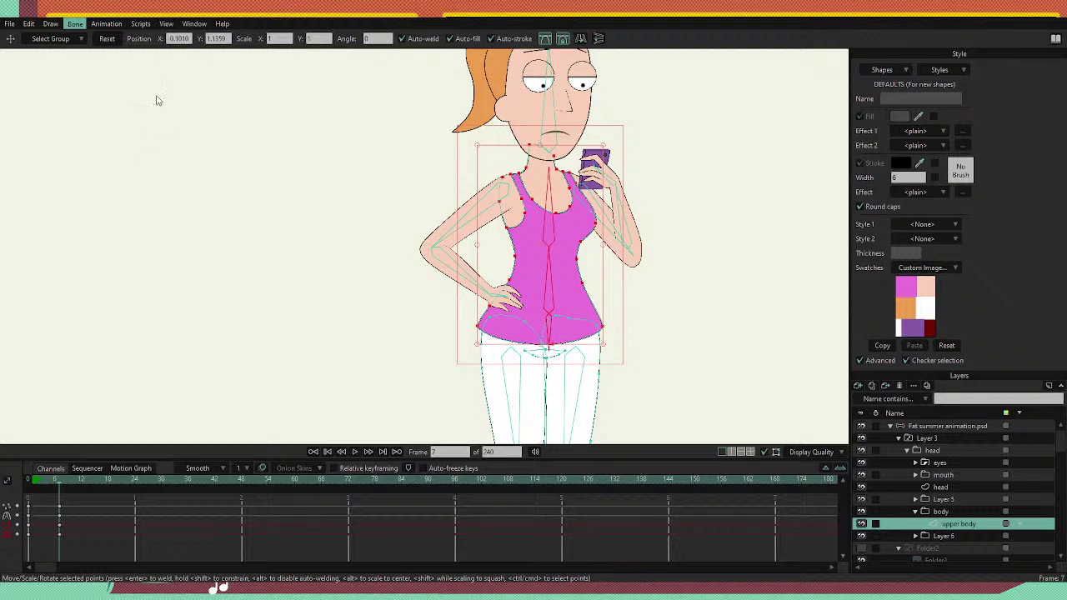
{"action": "left_click", "coordinate": [118, 51]}
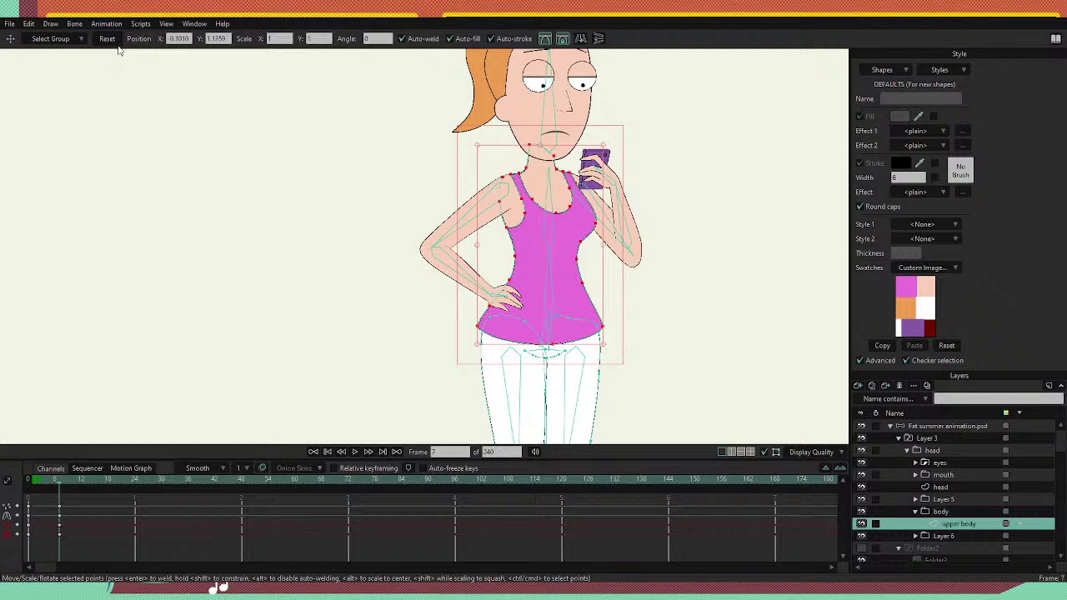
Test the torso binding by rotating the spine bones and the phone-side forearm bone, and undo the poses.
{"action": "left_click", "coordinate": [942, 424]}
{"action": "left_click_drag", "start_coordinate": [553, 223], "coordinate": [554, 225]}
{"action": "key", "text": "ctrl+z"}
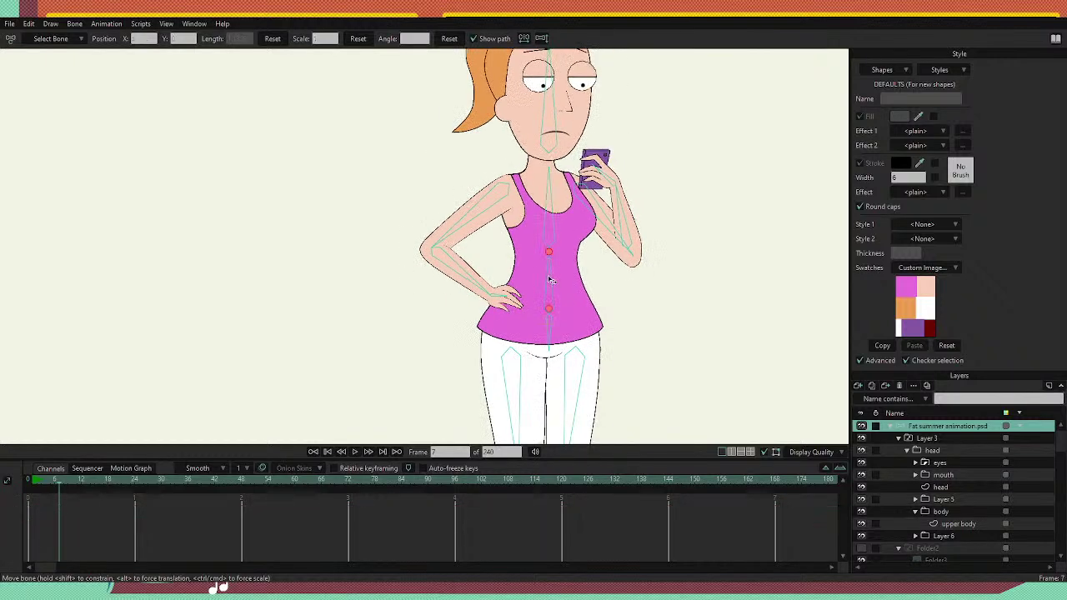
{"action": "left_click_drag", "start_coordinate": [551, 281], "coordinate": [547, 277]}
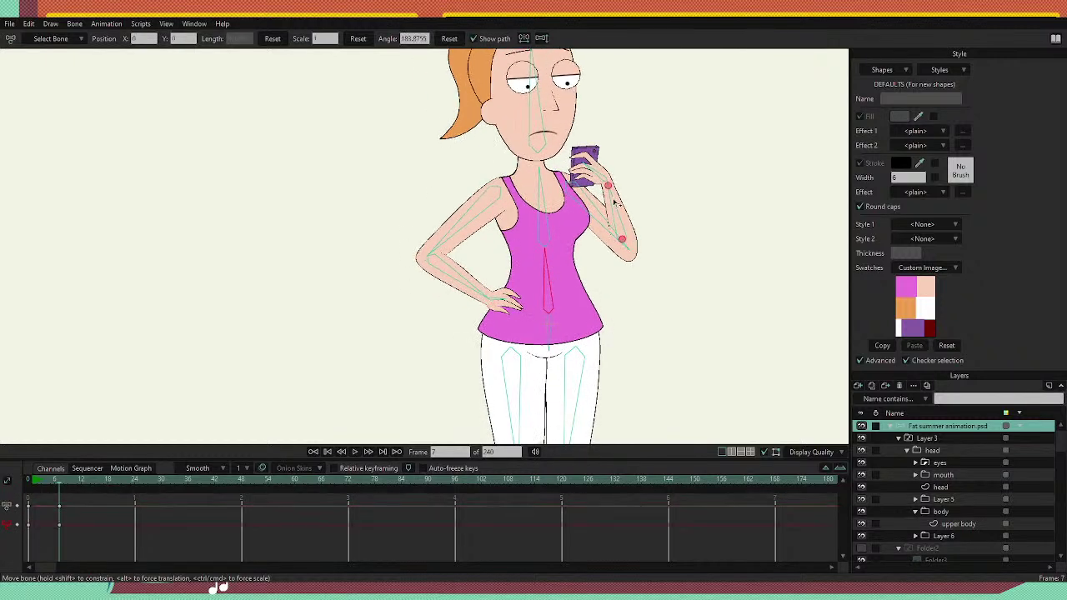
{"action": "mouse_move", "coordinate": [614, 202]}
{"action": "left_mouse_down"}
{"action": "mouse_move", "coordinate": [630, 200]}
{"action": "mouse_move", "coordinate": [617, 200]}
{"action": "left_mouse_up"}
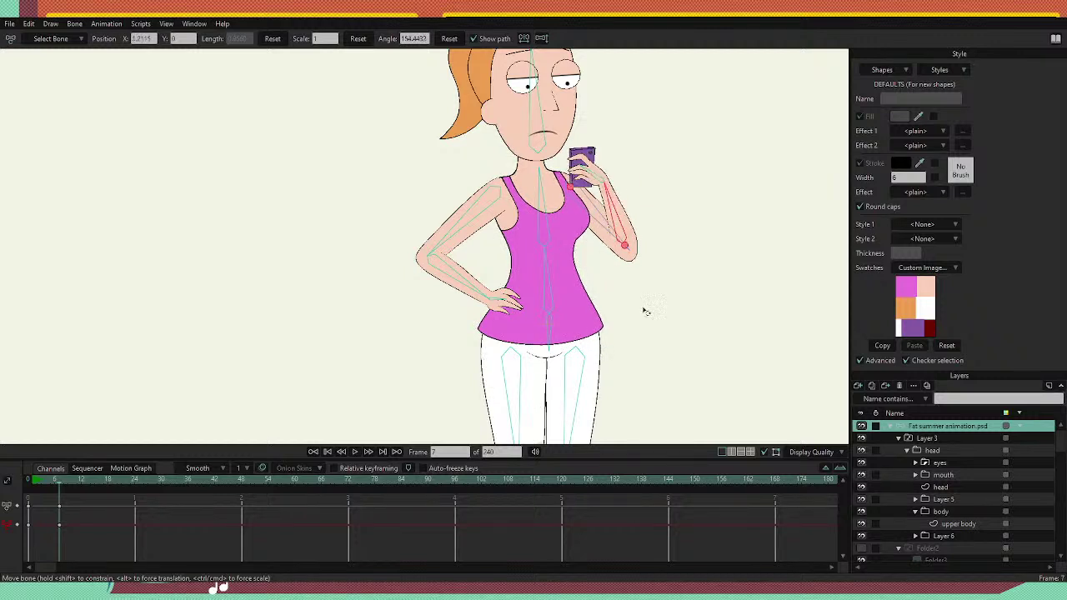
{"action": "left_click", "coordinate": [547, 285]}
{"action": "key", "text": "ctrl+z"}
{"action": "key", "text": "ctrl+z"}
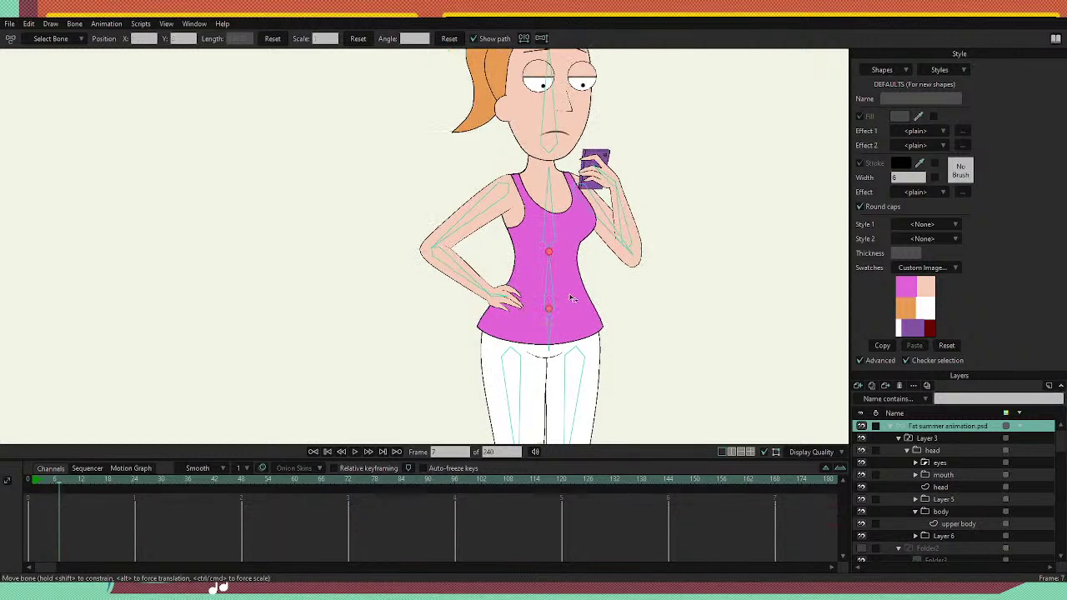
Test the phone-side leg by rotating its thigh bone, and undo the pose.
{"action": "left_click_drag", "start_coordinate": [636, 384], "coordinate": [641, 335]}
{"action": "scroll", "coordinate": [637, 325], "scroll_direction": "down", "scroll_amount": 2}
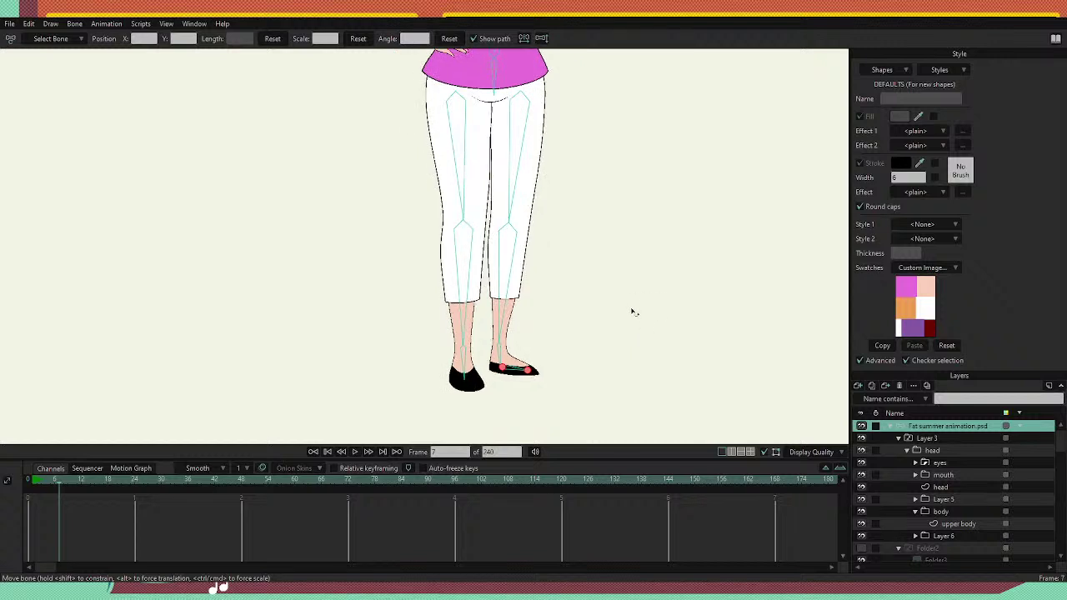
{"action": "mouse_move", "coordinate": [517, 167]}
{"action": "left_mouse_down"}
{"action": "mouse_move", "coordinate": [539, 161]}
{"action": "mouse_move", "coordinate": [516, 170]}
{"action": "left_mouse_up"}
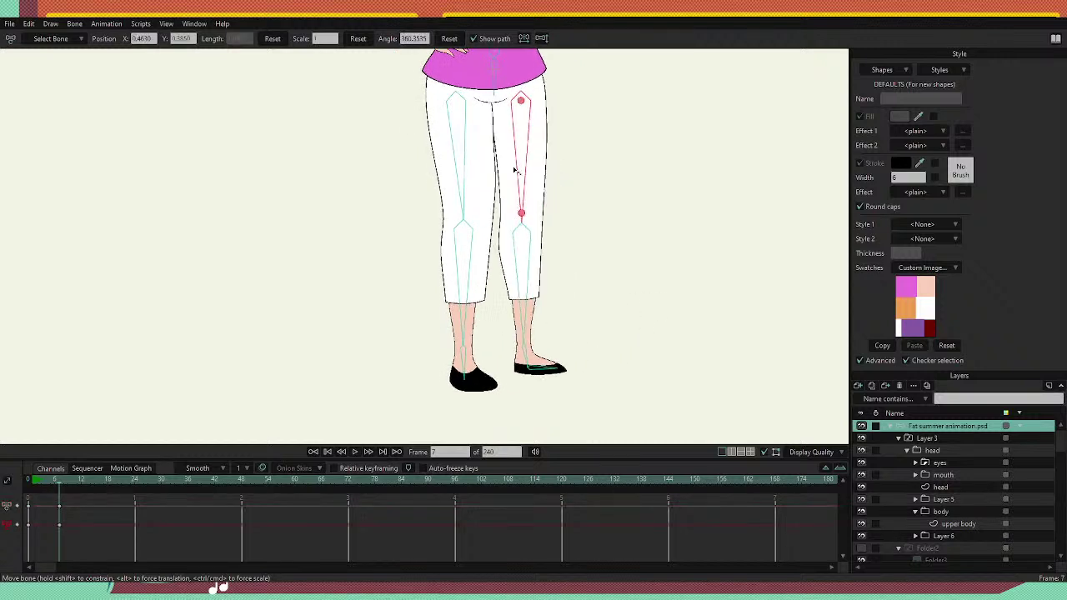
{"action": "key", "text": "ctrl+z"}
Select the thigh, shin and foot bones of the phone-side leg.
{"action": "left_click_drag", "start_coordinate": [739, 343], "coordinate": [738, 371]}
{"action": "key", "text": "b"}
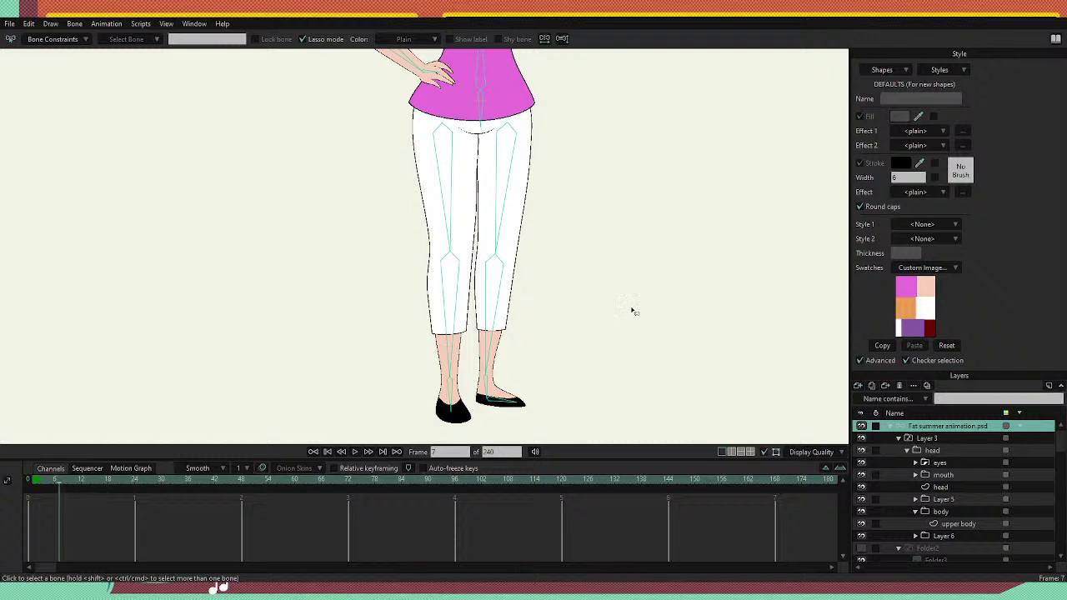
{"action": "left_click", "coordinate": [504, 196]}
{"action": "left_click", "coordinate": [500, 300], "text": "shift"}
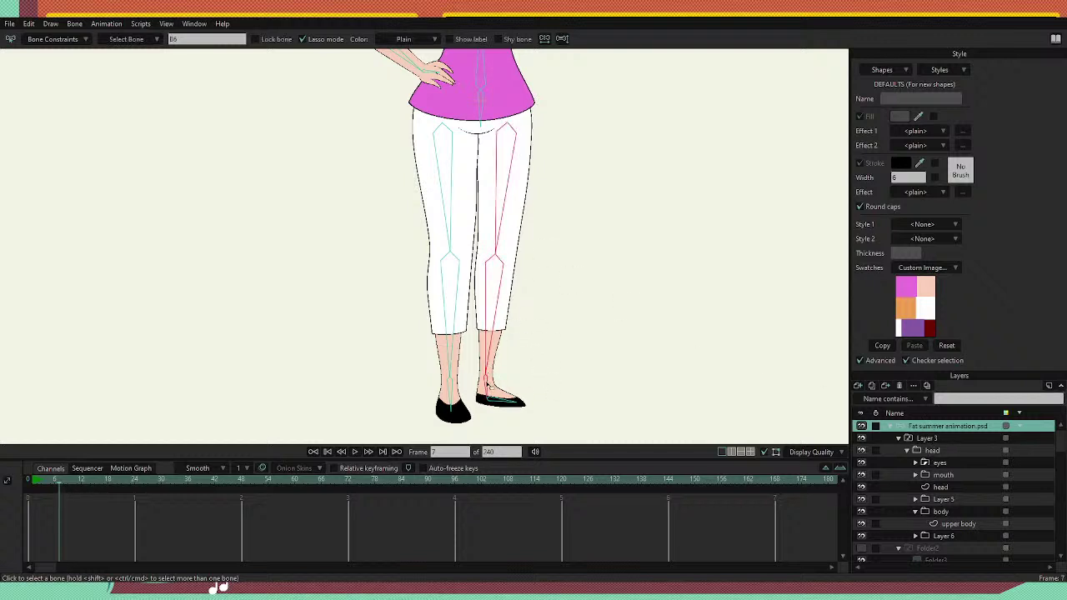
{"action": "left_click", "coordinate": [496, 403], "text": "shift"}
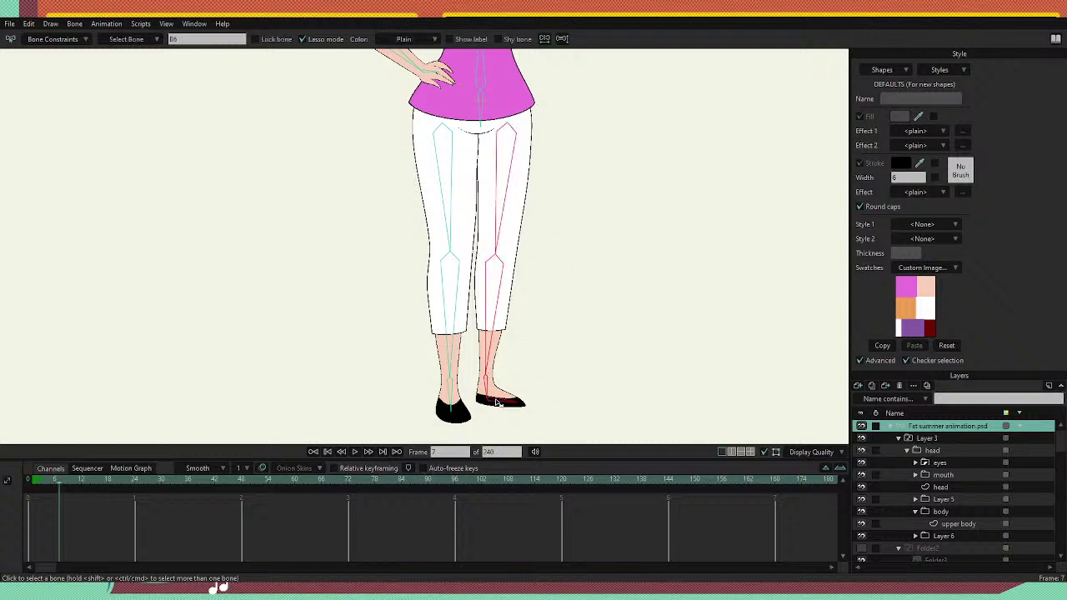
Try to bind the phone-side trouser leg, ankle and shoe points in the upper body layer to the selected leg bones.
{"action": "left_click", "coordinate": [956, 523]}
{"action": "key", "text": "t"}
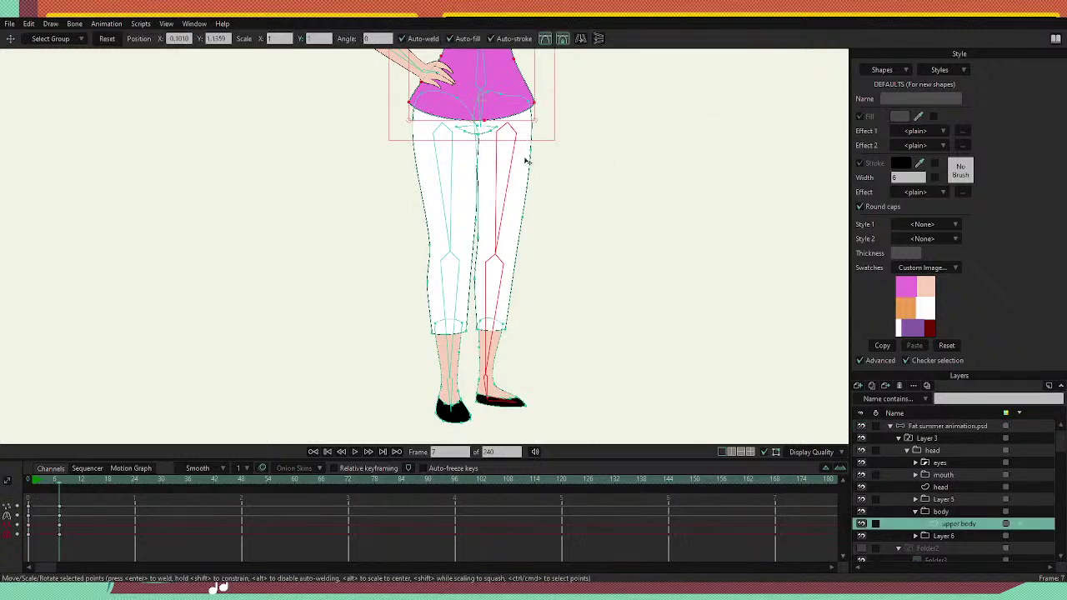
{"action": "left_click", "coordinate": [535, 185]}
{"action": "left_click", "coordinate": [529, 181]}
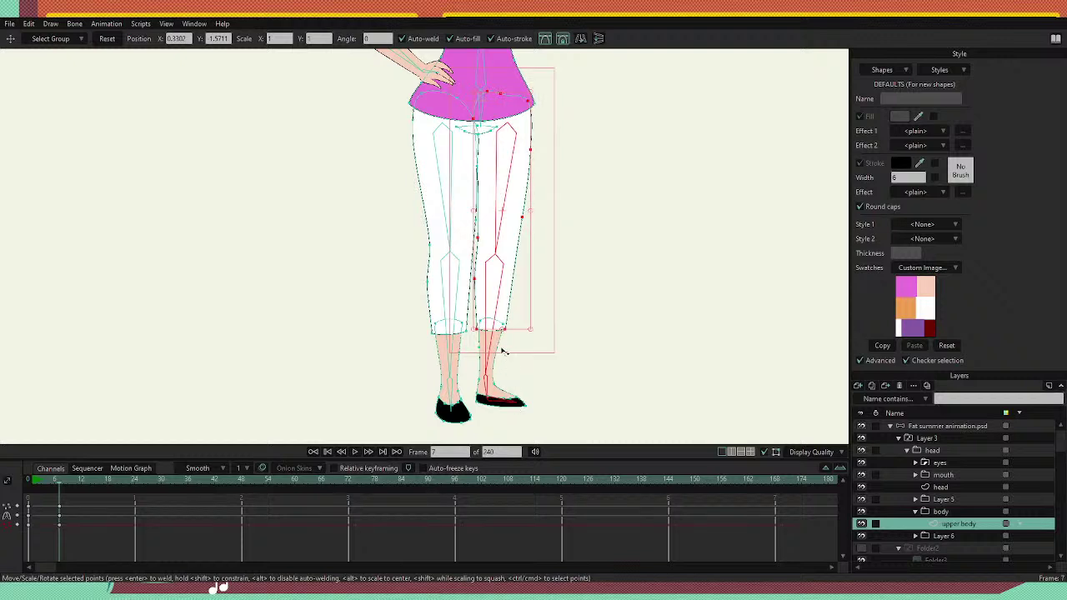
{"action": "left_click", "coordinate": [500, 350], "text": "shift"}
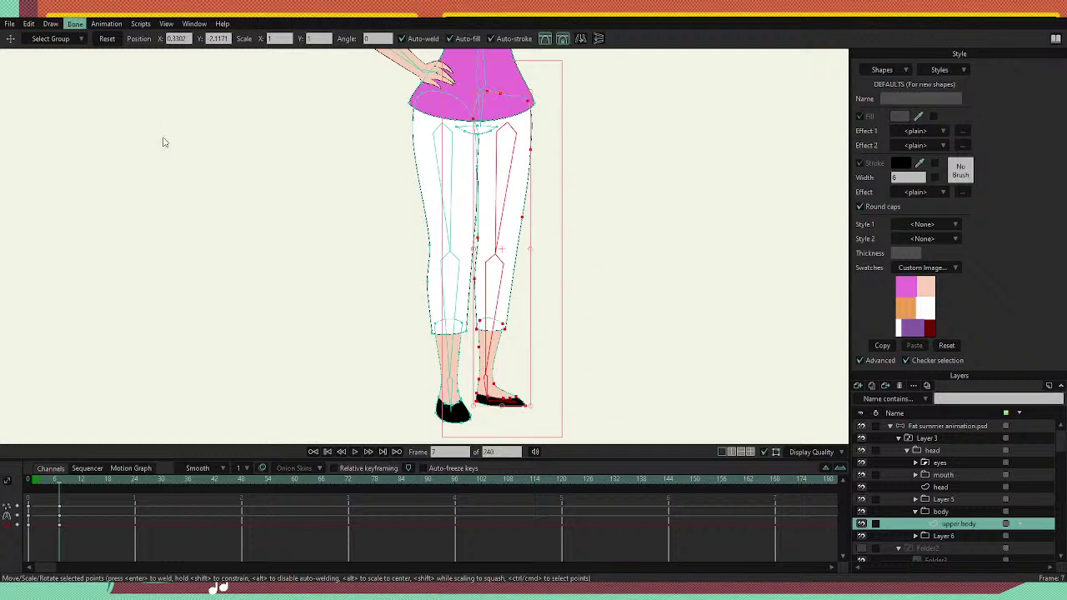
{"action": "left_click", "coordinate": [107, 40]}
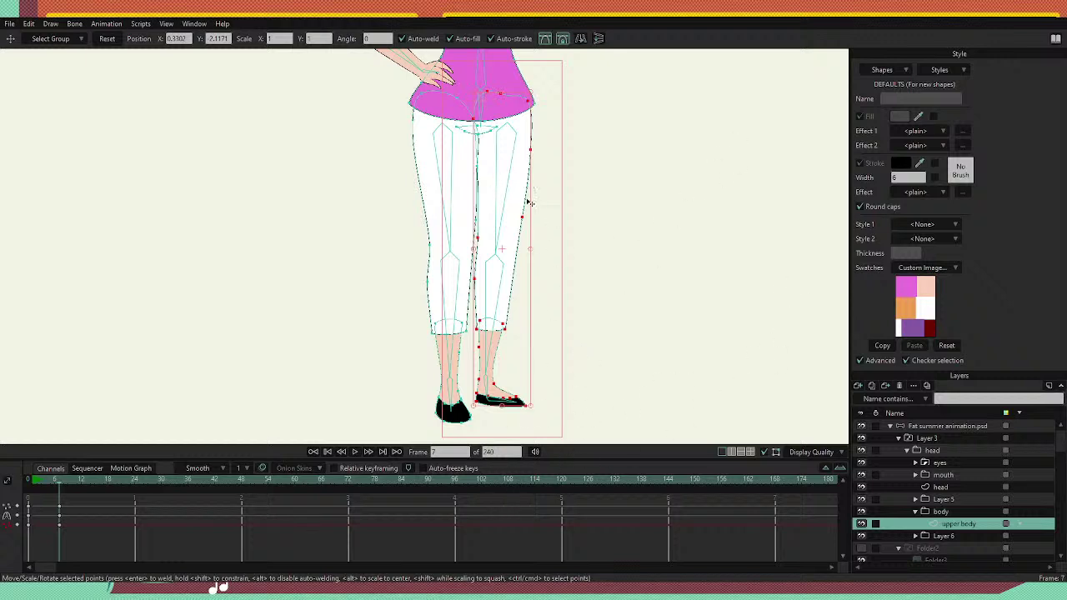
{"action": "left_click", "coordinate": [506, 198]}
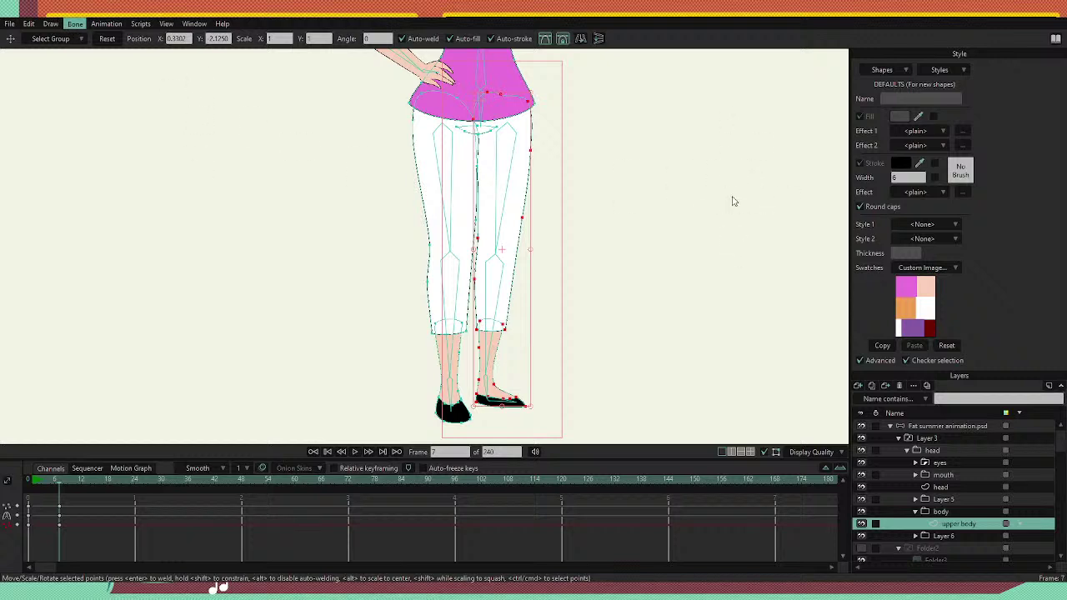
Reselect the phone-side leg's thigh, shin and foot bones with the upper body layer active.
{"action": "key", "text": "z"}
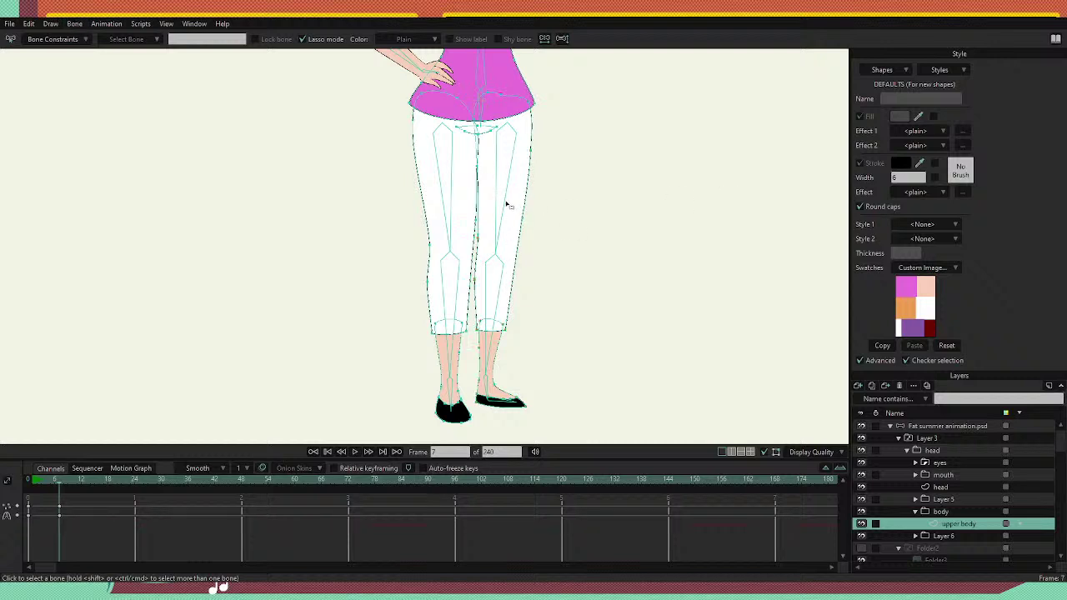
{"action": "left_click", "coordinate": [508, 210]}
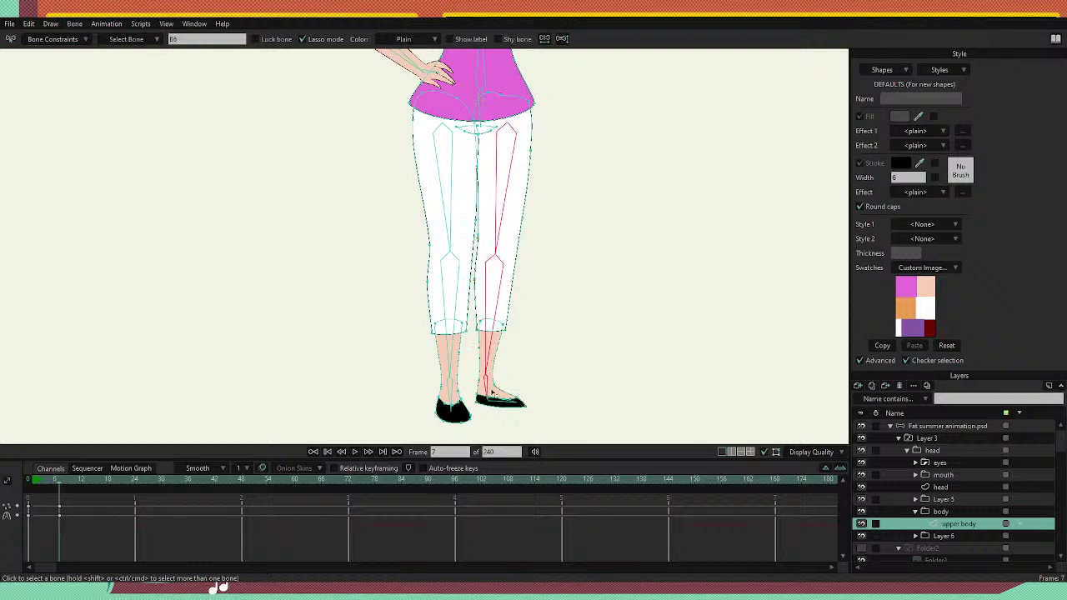
Select the phone-side trouser leg, ankle and shoe points and bind them to the selected leg bones.
{"action": "key", "text": "t"}
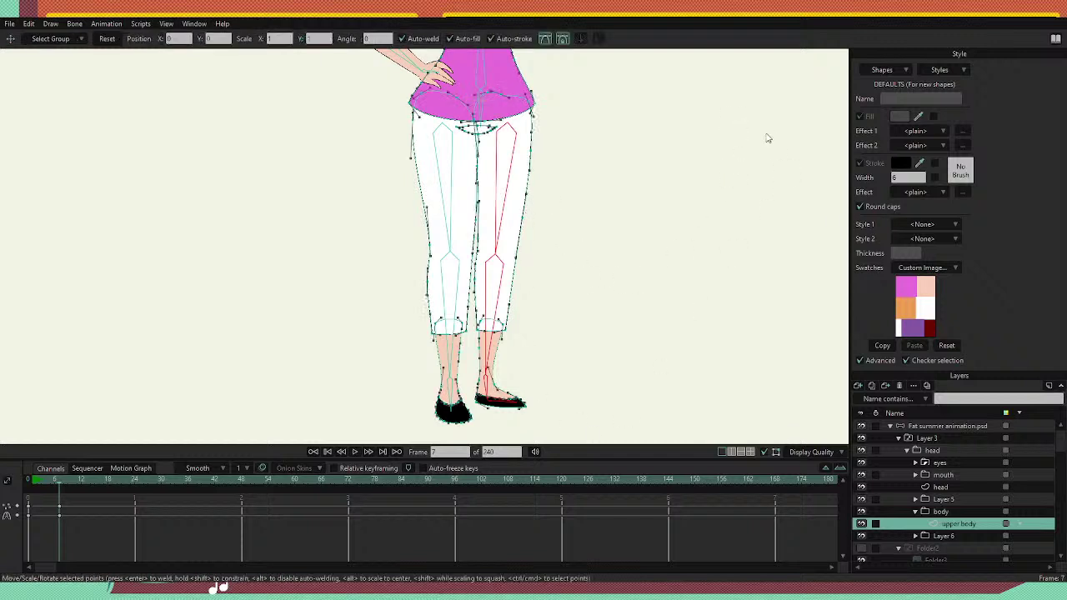
{"action": "double_click", "coordinate": [532, 195]}
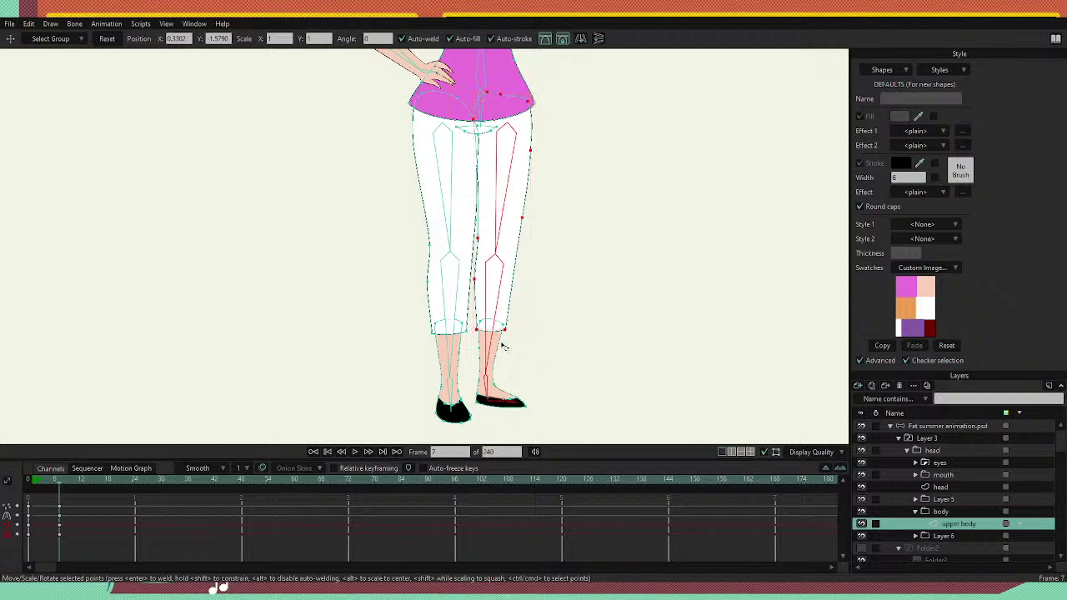
{"action": "double_click", "coordinate": [500, 364], "text": "shift"}
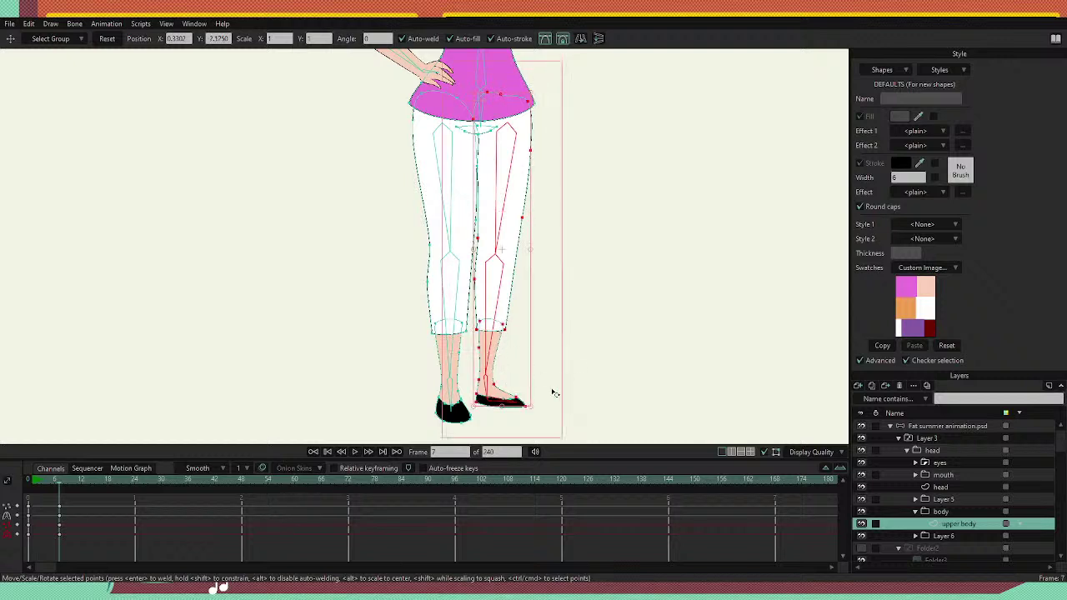
{"action": "left_click", "coordinate": [503, 398]}
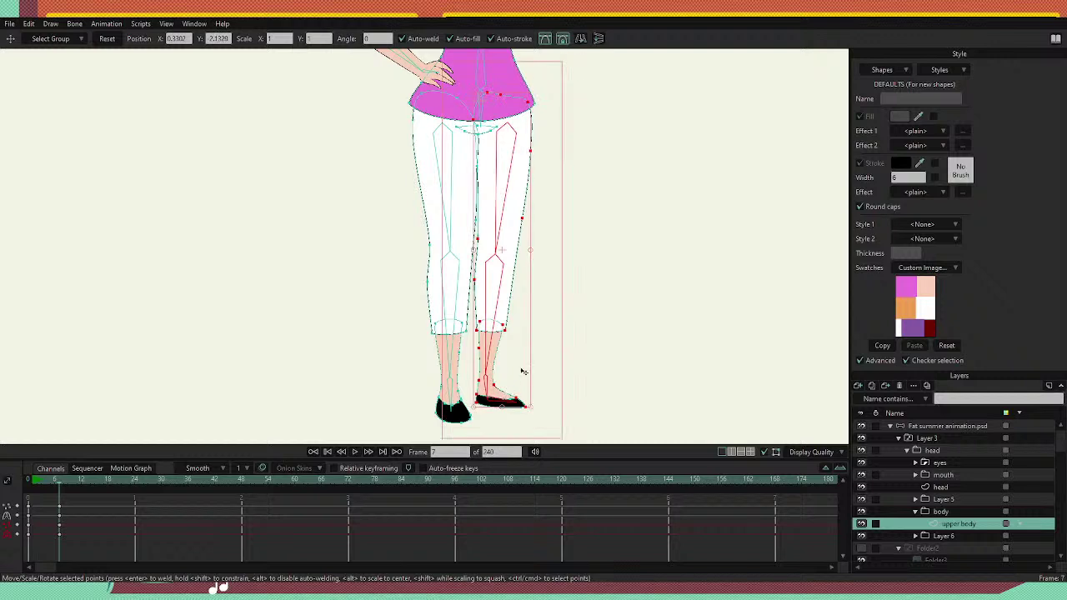
{"action": "key", "text": "g"}
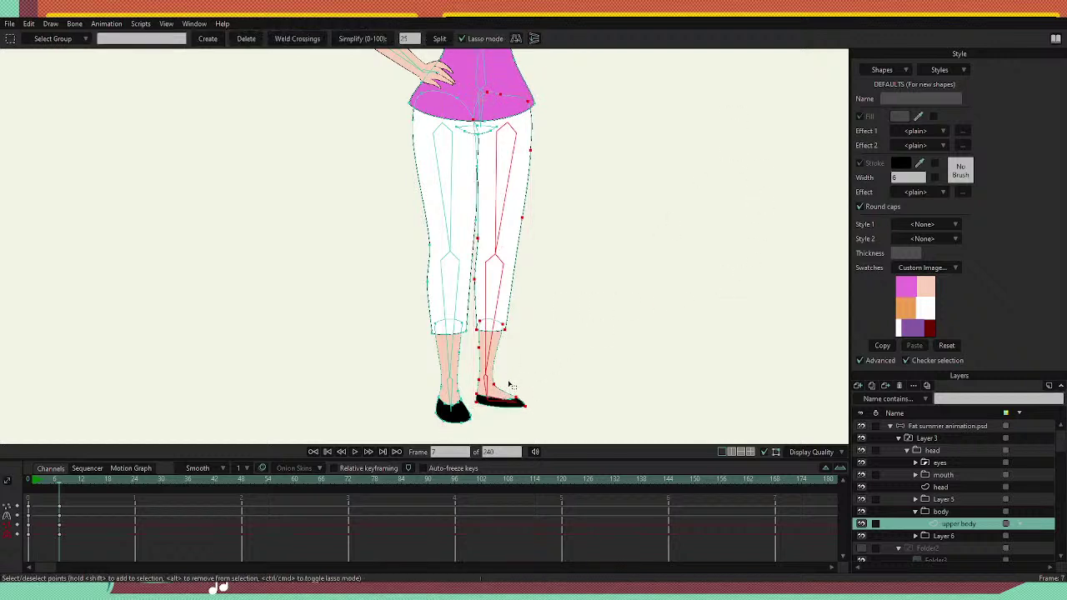
{"action": "mouse_move", "coordinate": [515, 366]}
{"action": "left_mouse_down", "text": "shift"}
{"action": "mouse_move", "coordinate": [489, 364]}
{"action": "mouse_move", "coordinate": [492, 424]}
{"action": "mouse_move", "coordinate": [529, 353]}
{"action": "left_mouse_up", "text": "shift"}
{"action": "left_click", "coordinate": [75, 24]}
{"action": "left_click", "coordinate": [154, 98]}
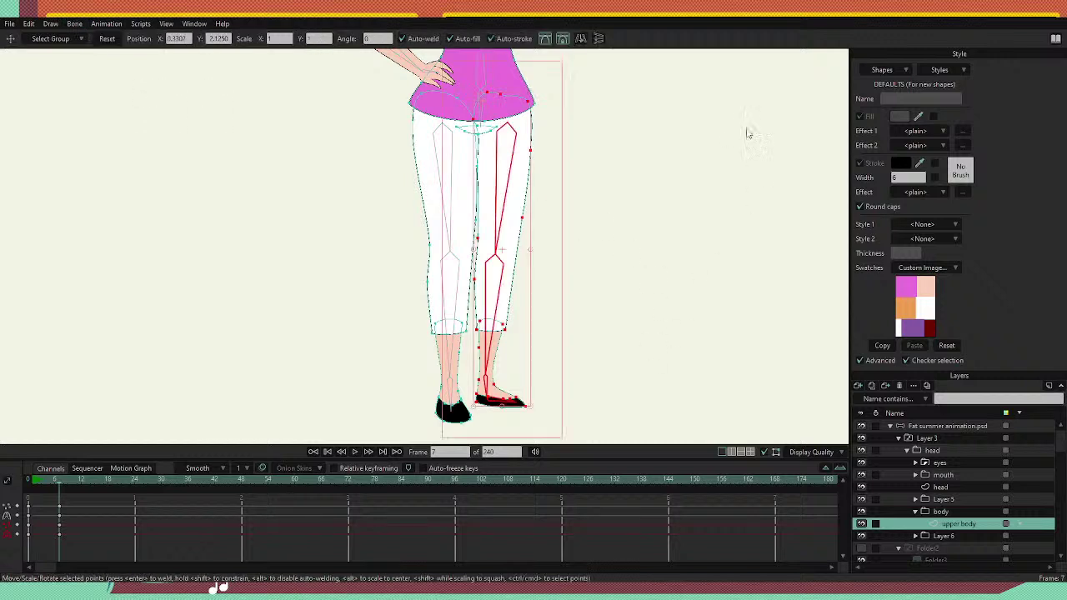
Test the phone-side leg binding by rotating the thigh and shin bones from the character's bone layer, and undo the poses.
{"action": "key", "text": "t"}
{"action": "left_click", "coordinate": [941, 426]}
{"action": "key", "text": "b"}
{"action": "left_click_drag", "start_coordinate": [504, 199], "coordinate": [523, 197]}
{"action": "key", "text": "ctrl+z"}
{"action": "mouse_move", "coordinate": [500, 298]}
{"action": "left_mouse_down"}
{"action": "mouse_move", "coordinate": [509, 321]}
{"action": "mouse_move", "coordinate": [496, 310]}
{"action": "mouse_move", "coordinate": [518, 293]}
{"action": "left_mouse_up"}
{"action": "key", "text": "ctrl+z"}
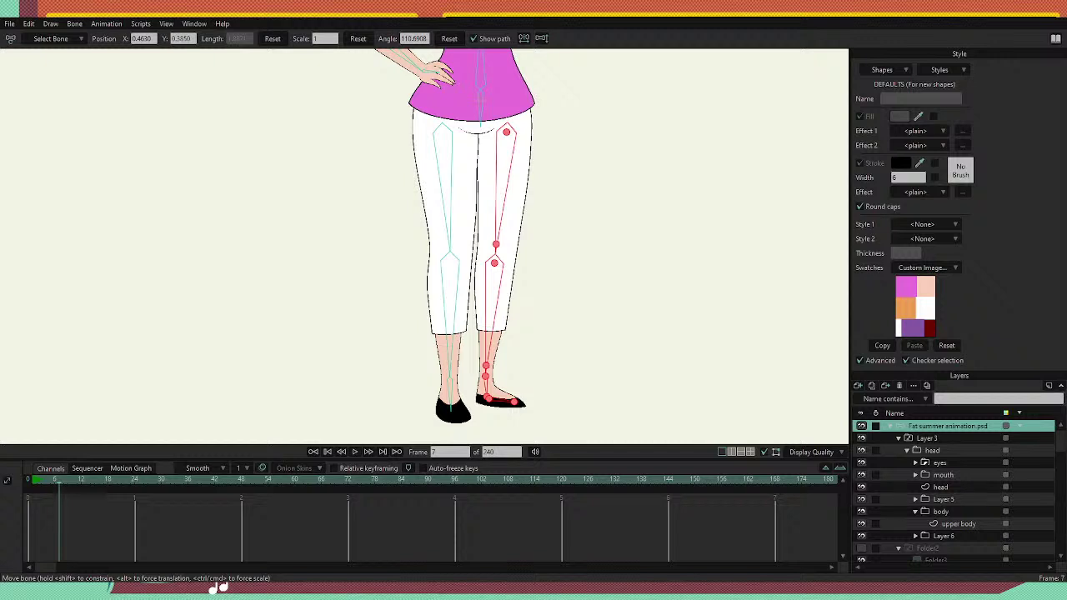
{"action": "scroll", "coordinate": [545, 164], "scroll_direction": "down", "scroll_amount": 8}
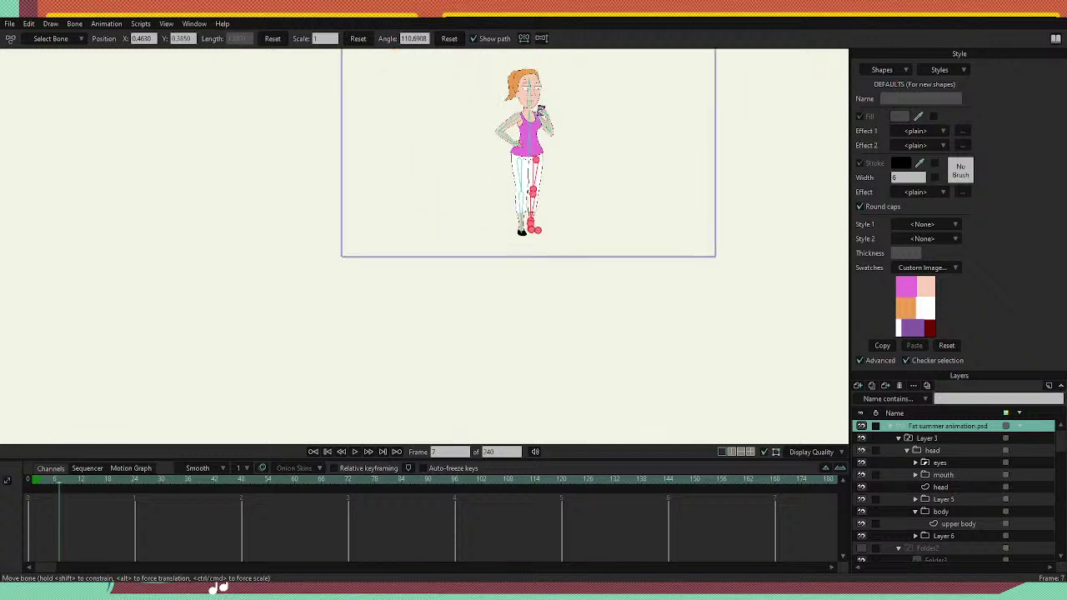
{"action": "scroll", "coordinate": [540, 110], "scroll_direction": "up", "scroll_amount": 9}
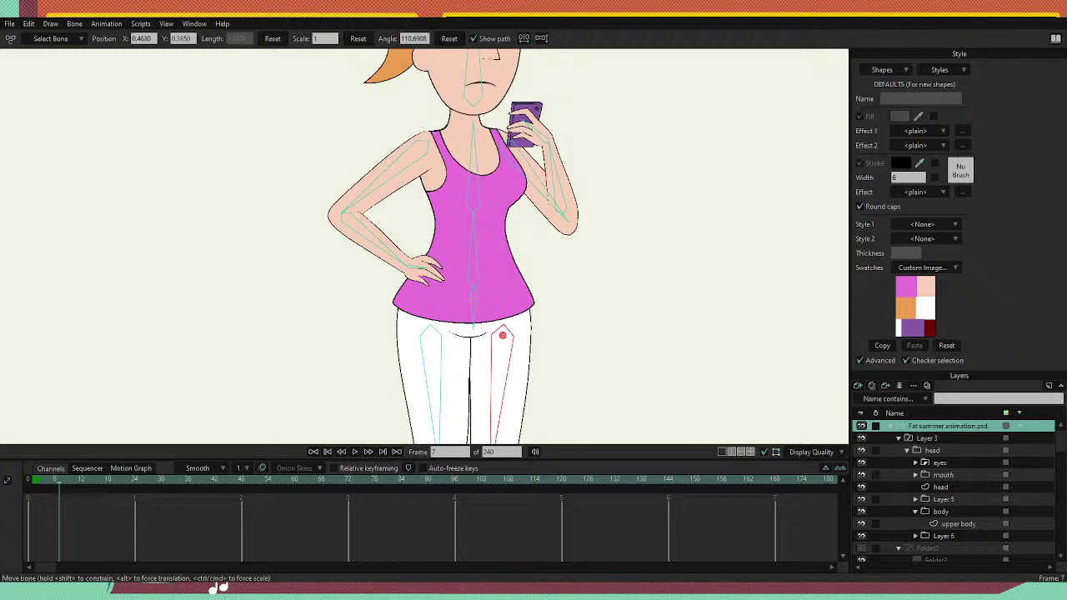
{"action": "scroll", "coordinate": [485, 222], "scroll_direction": "down", "scroll_amount": 6}
{"action": "scroll", "coordinate": [484, 222], "scroll_direction": "up", "scroll_amount": 3}
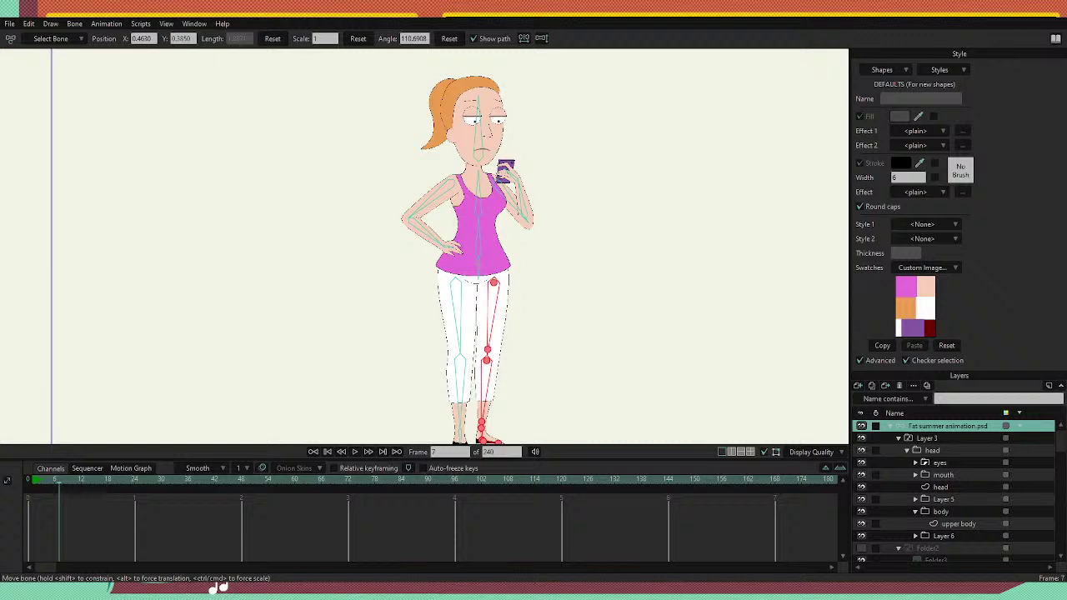
{"action": "scroll", "coordinate": [476, 177], "scroll_direction": "down", "scroll_amount": 2}
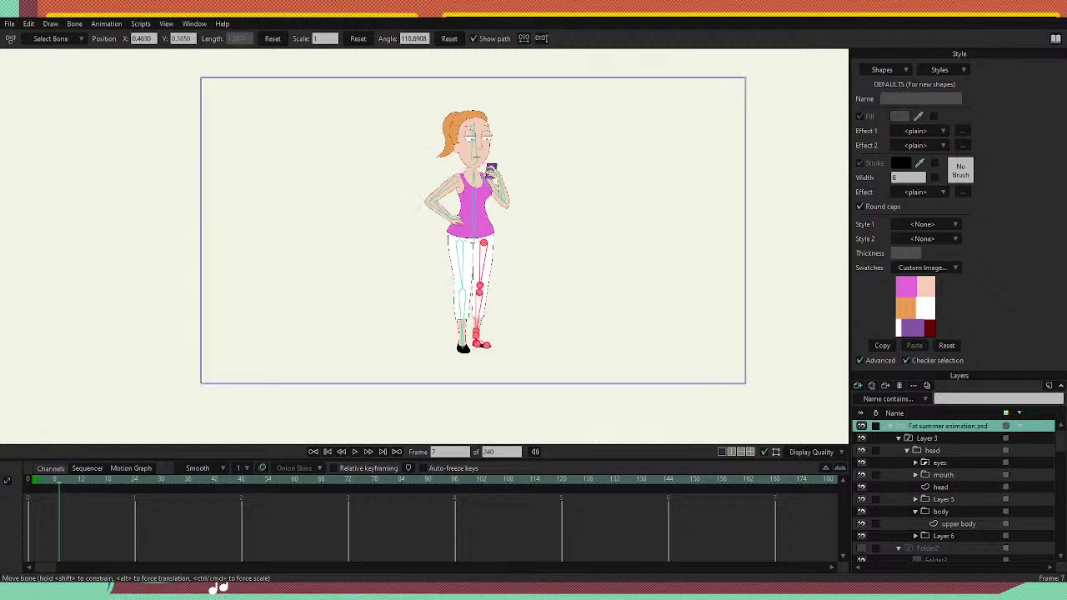
{"action": "scroll", "coordinate": [494, 182], "scroll_direction": "up", "scroll_amount": 3}
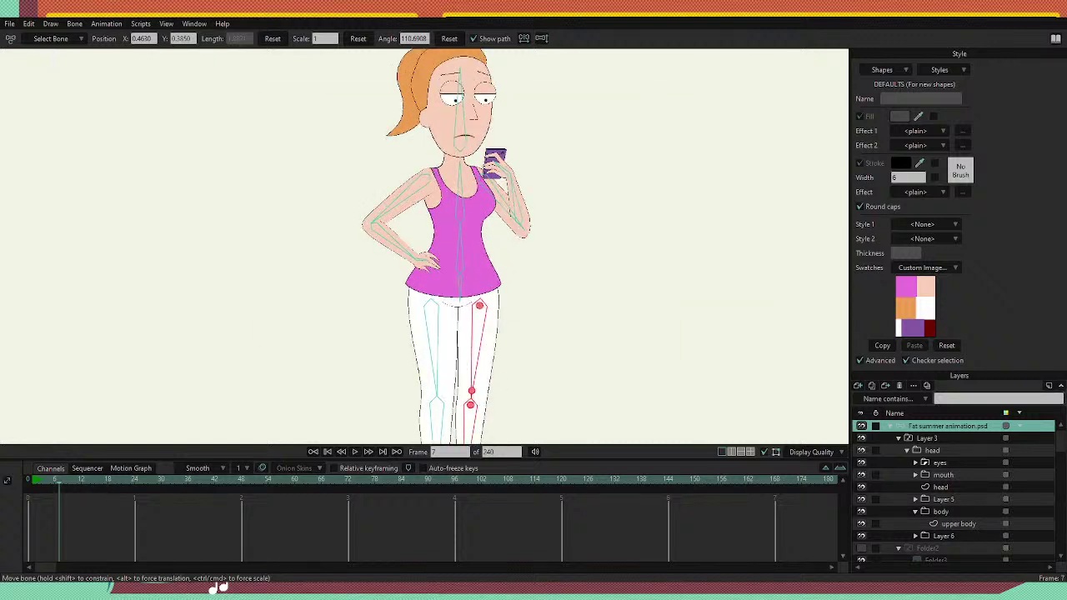